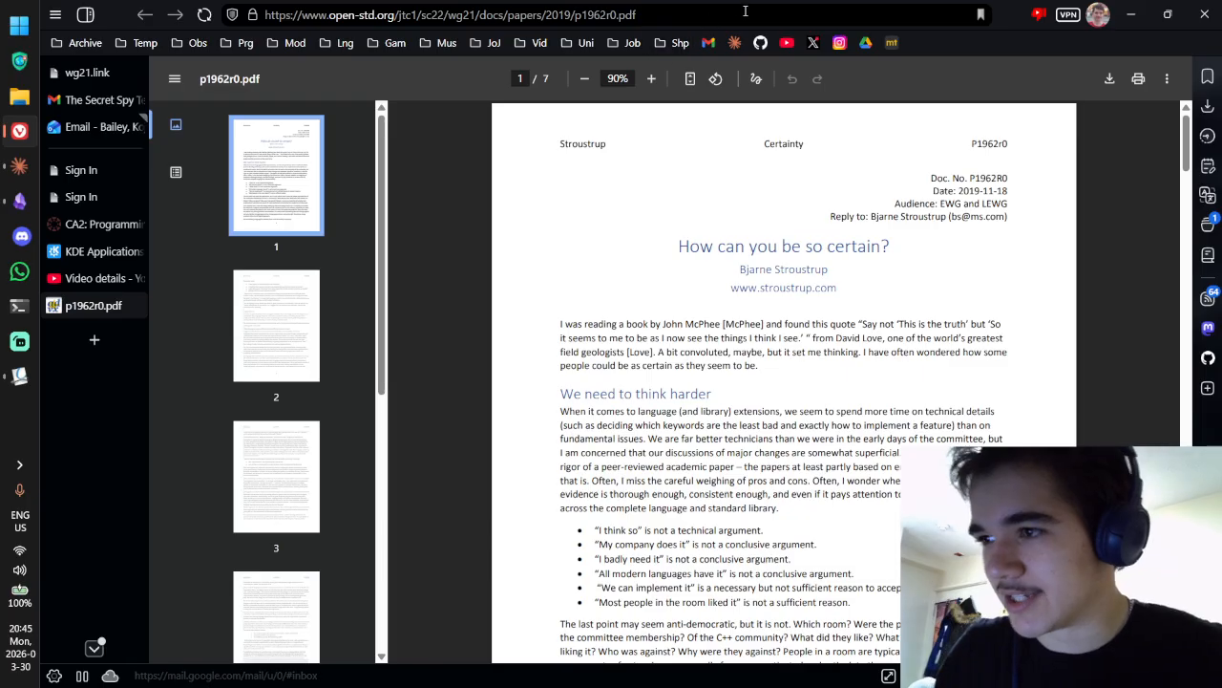
Step: Switch to p1962r0.pdf in Okular and review the highlighted passages and notes from page 4 through page 6
{"action": "left_click", "coordinate": [15, 376]}
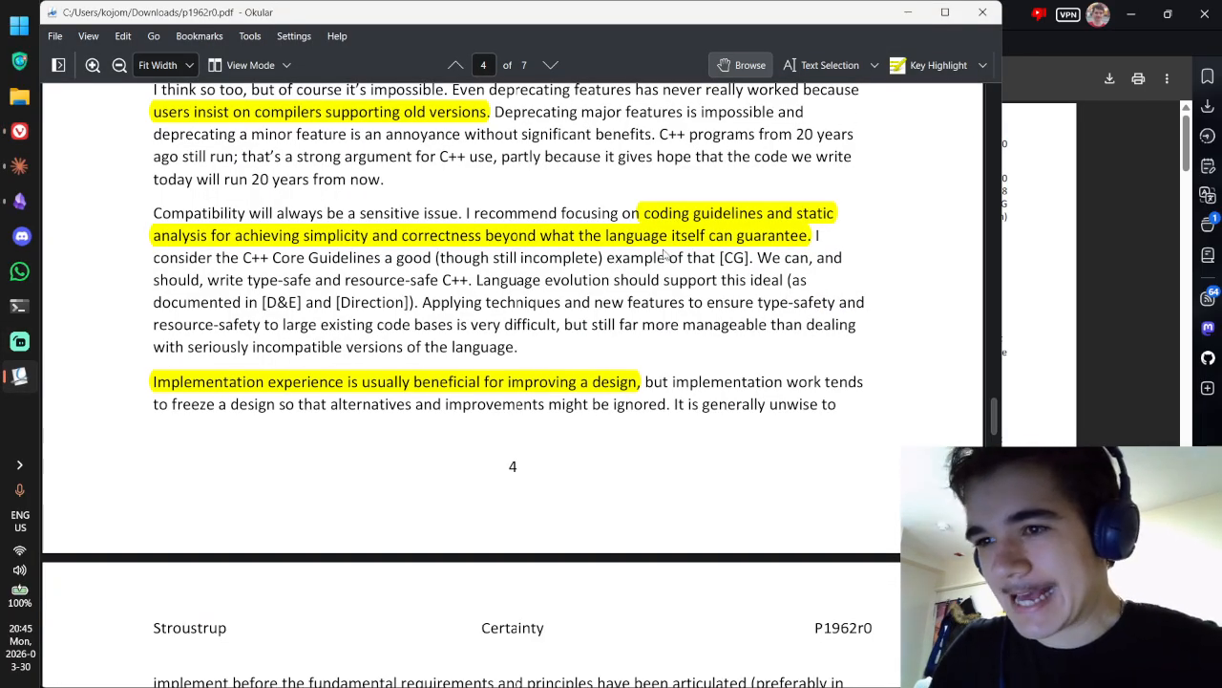
{"action": "mouse_move", "coordinate": [645, 228]}
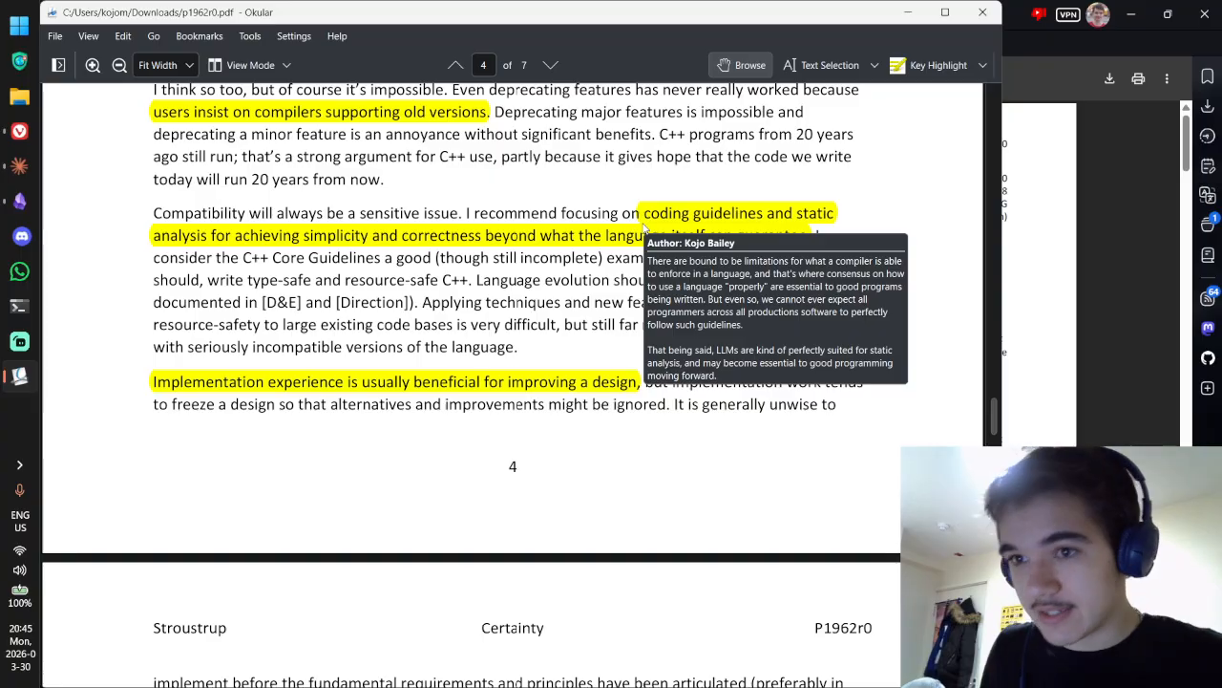
{"action": "scroll", "coordinate": [654, 180], "scroll_direction": "down", "scroll_amount": 15}
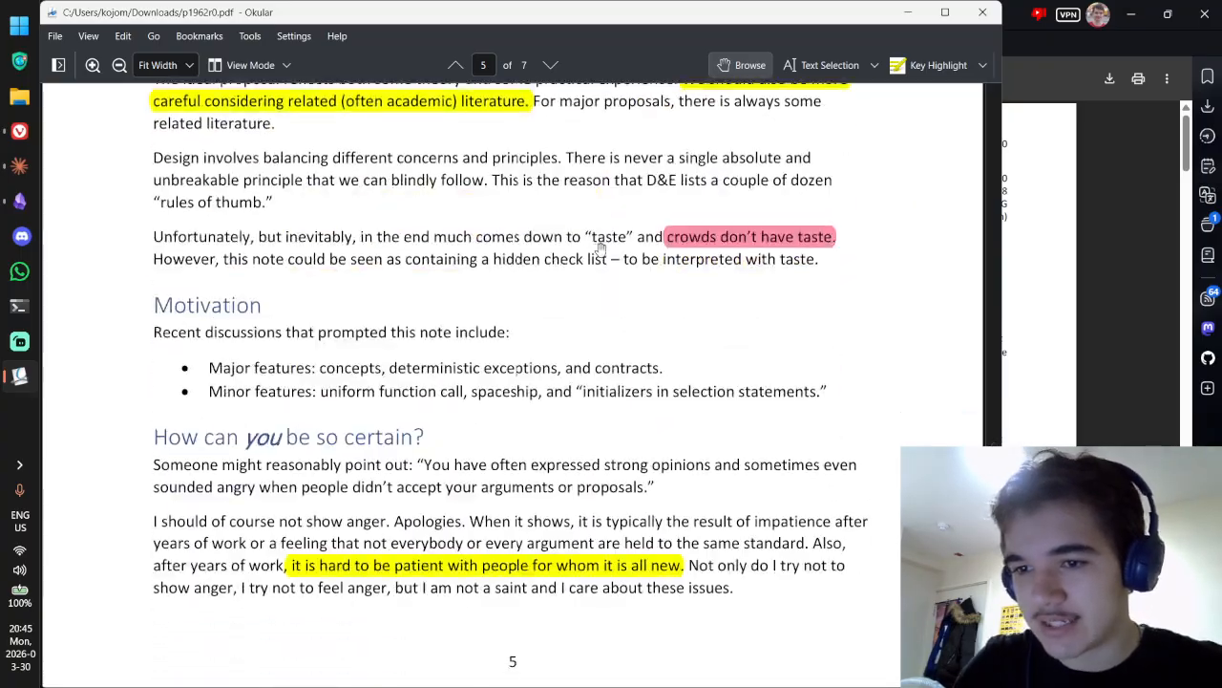
{"action": "scroll", "coordinate": [658, 300], "scroll_direction": "down", "scroll_amount": 5}
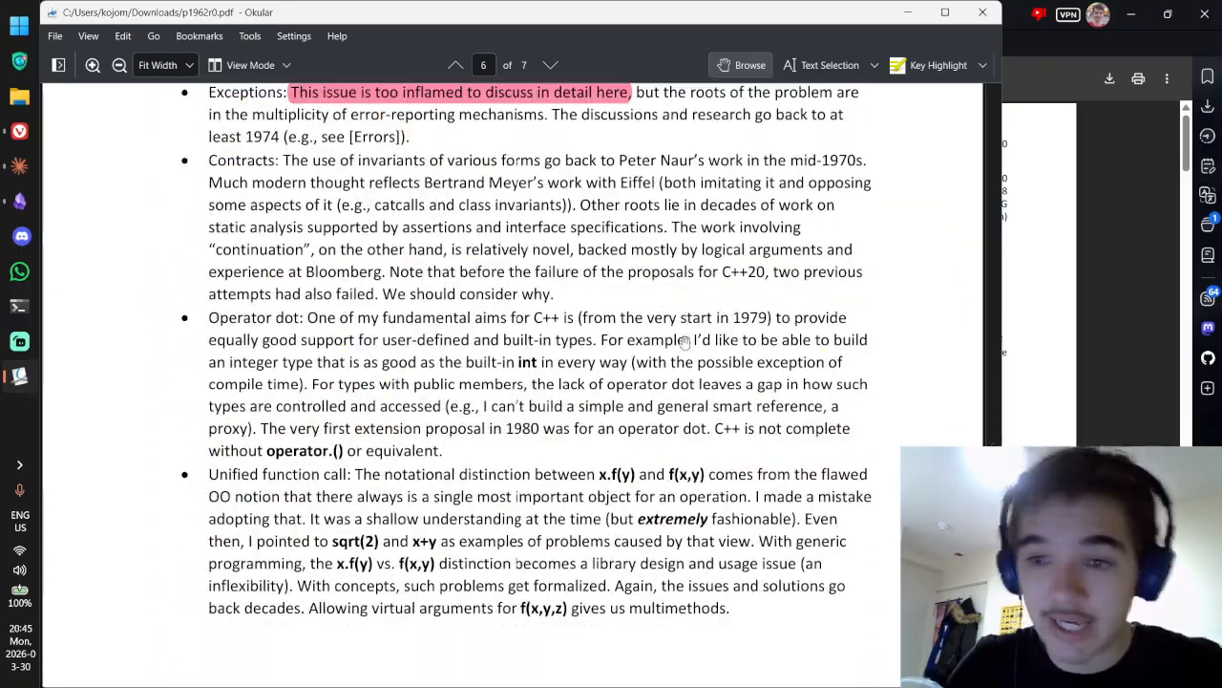
{"action": "scroll", "coordinate": [720, 388], "scroll_direction": "up", "scroll_amount": 10}
{"action": "scroll", "coordinate": [720, 388], "scroll_direction": "up", "scroll_amount": 5}
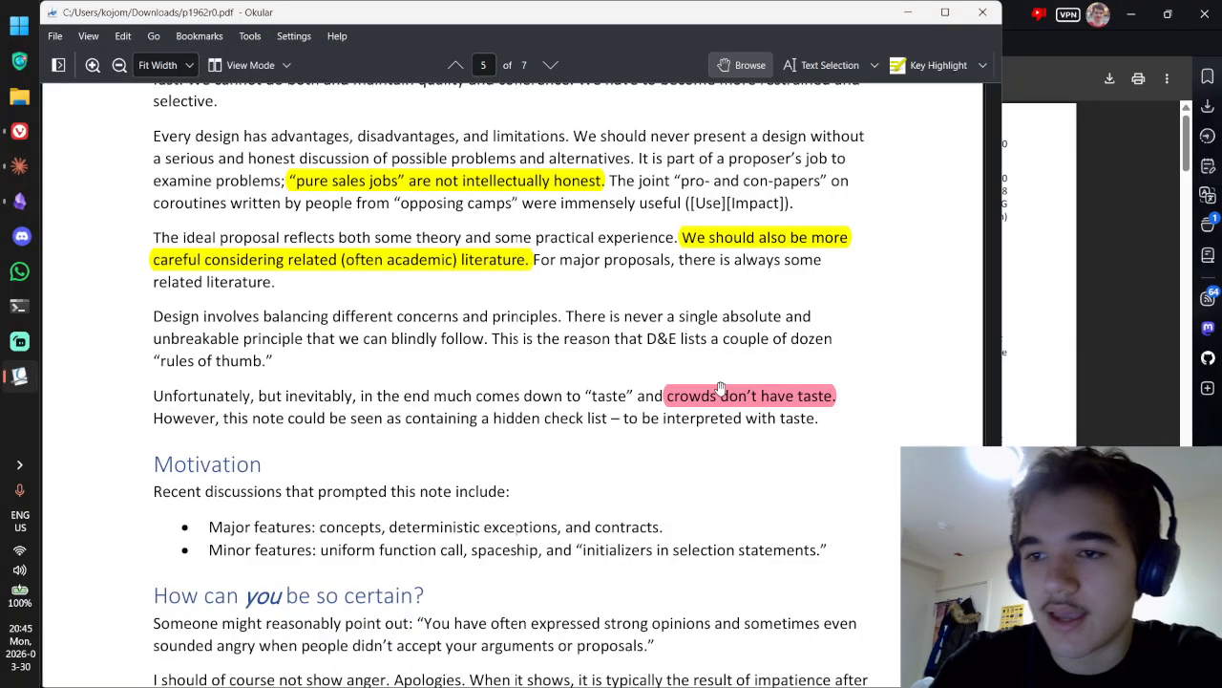
{"action": "right_click", "coordinate": [812, 346]}
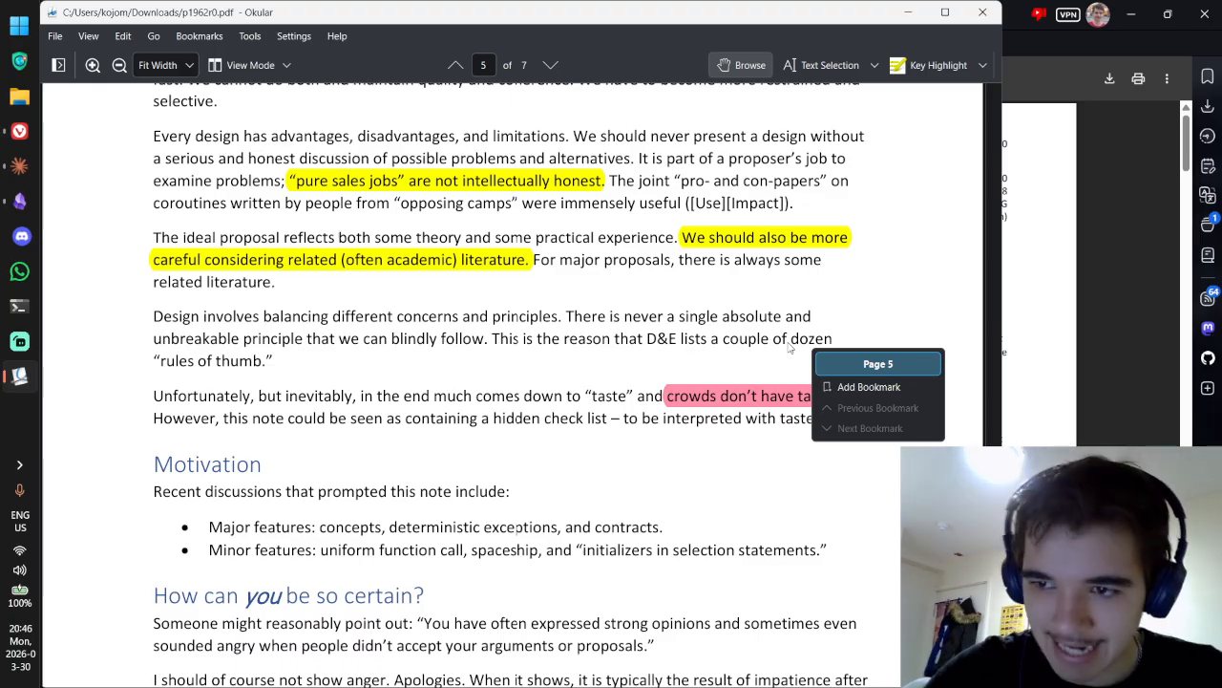
{"action": "left_click", "coordinate": [699, 291]}
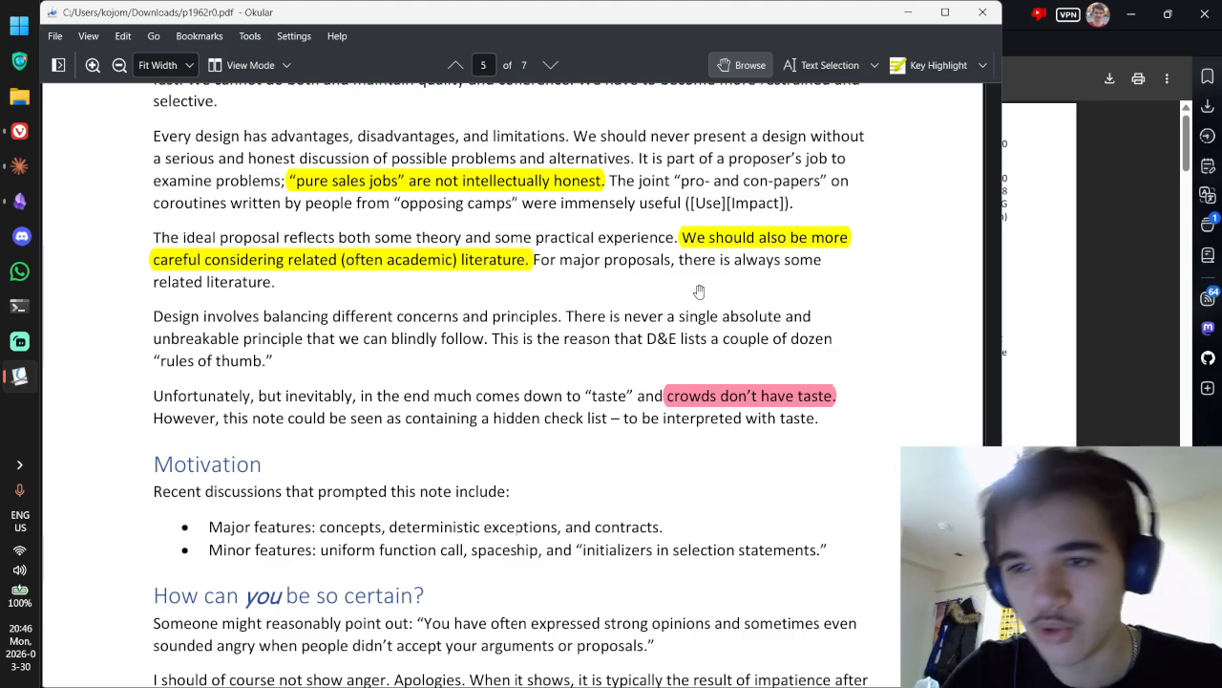
Step: Reread the highlighted passages on page 5 and return to the coding guidelines highlight near the end of page 4
{"action": "scroll", "coordinate": [645, 305], "scroll_direction": "up", "scroll_amount": 4}
{"action": "scroll", "coordinate": [631, 372], "scroll_direction": "down", "scroll_amount": 2}
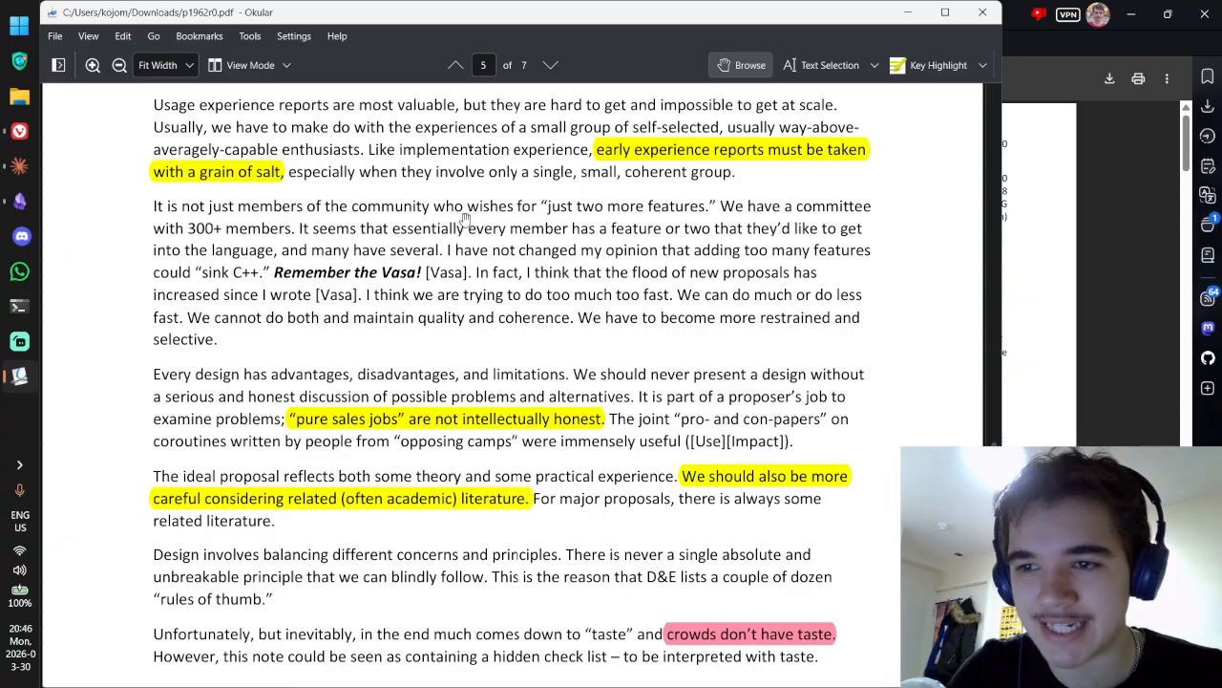
{"action": "scroll", "coordinate": [467, 224], "scroll_direction": "up", "scroll_amount": 6}
{"action": "scroll", "coordinate": [444, 234], "scroll_direction": "down", "scroll_amount": 2}
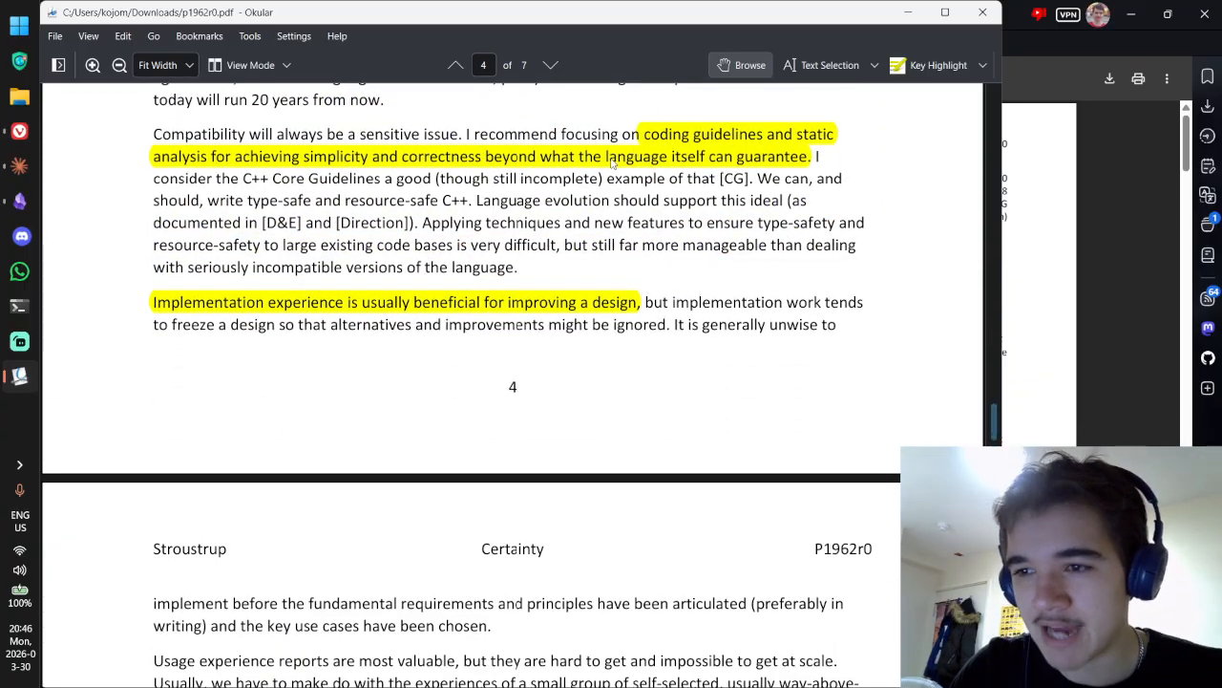
{"action": "scroll", "coordinate": [538, 306], "scroll_direction": "down", "scroll_amount": 7}
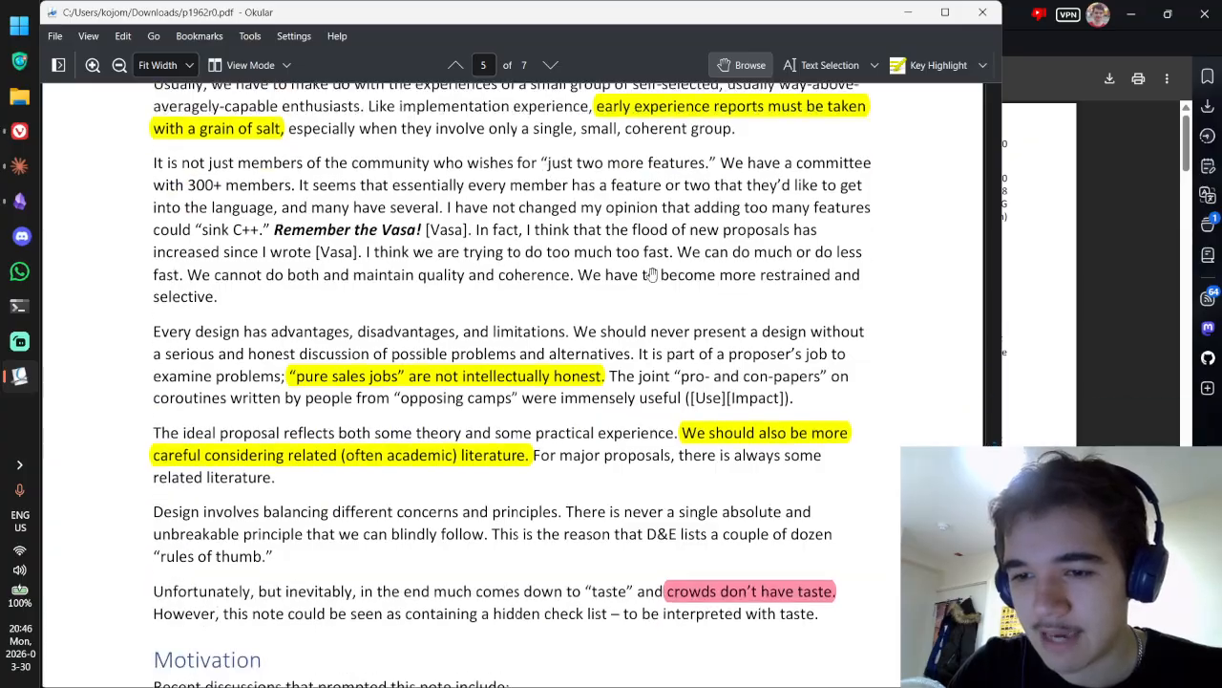
{"action": "scroll", "coordinate": [571, 244], "scroll_direction": "up", "scroll_amount": 2}
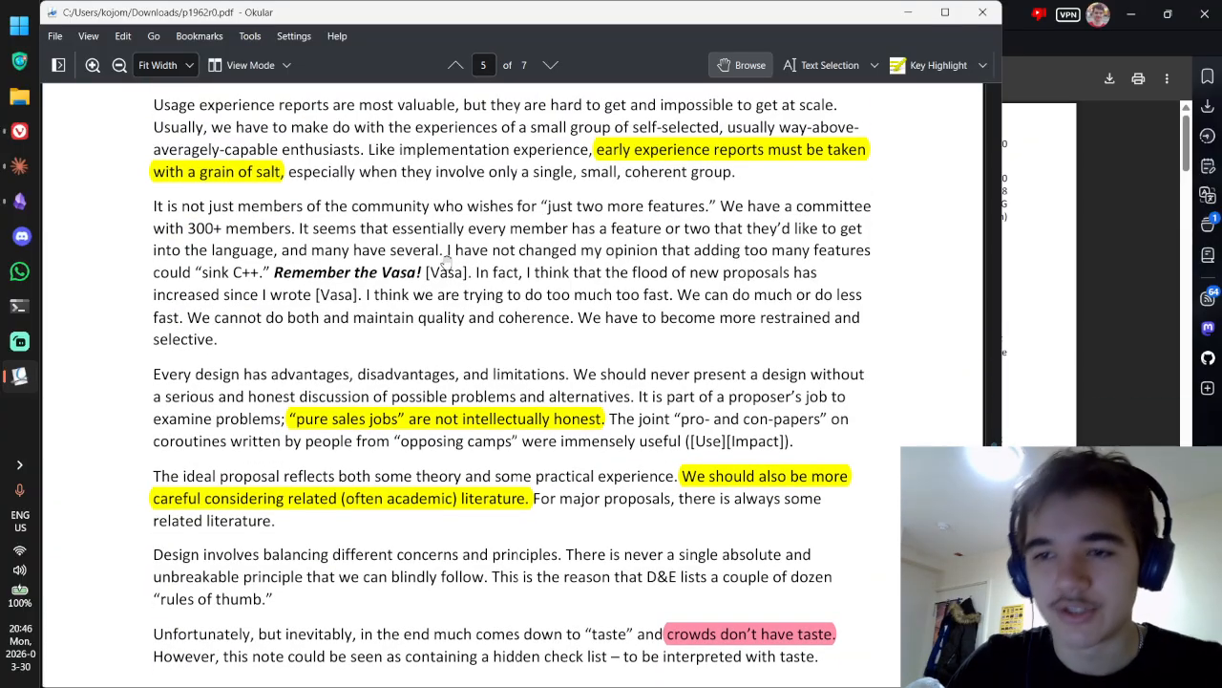
{"action": "scroll", "coordinate": [416, 229], "scroll_direction": "up", "scroll_amount": 2}
{"action": "scroll", "coordinate": [420, 459], "scroll_direction": "down", "scroll_amount": 2}
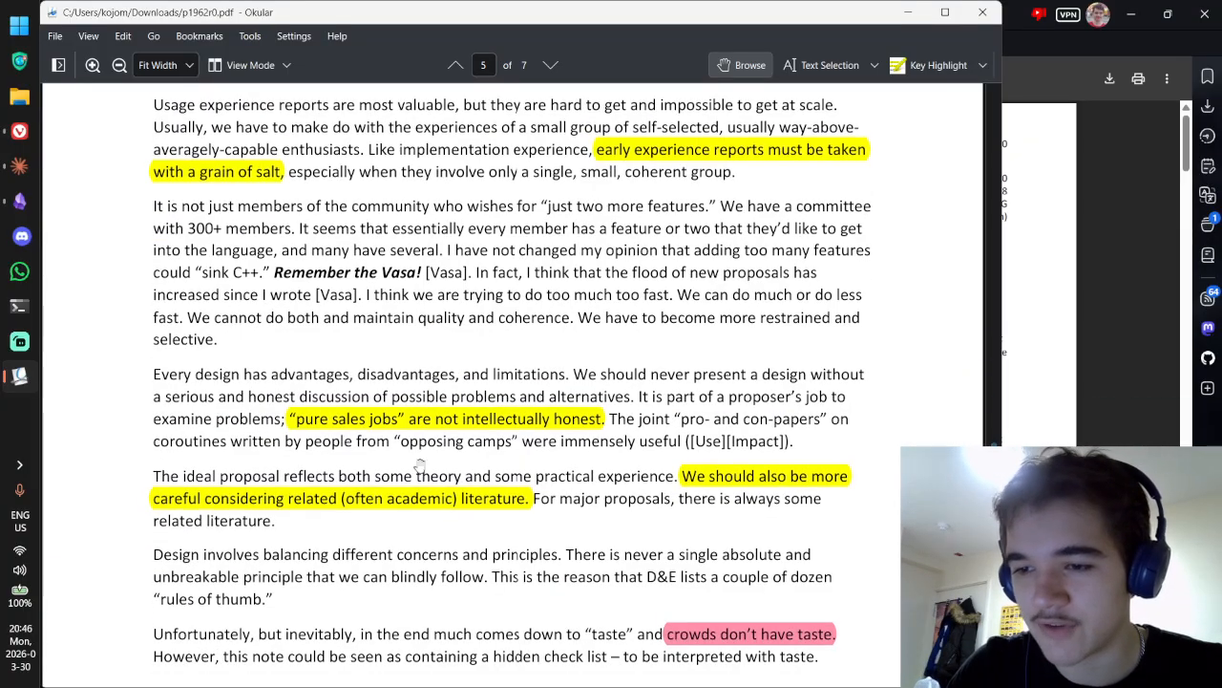
{"action": "scroll", "coordinate": [633, 411], "scroll_direction": "down", "scroll_amount": 12}
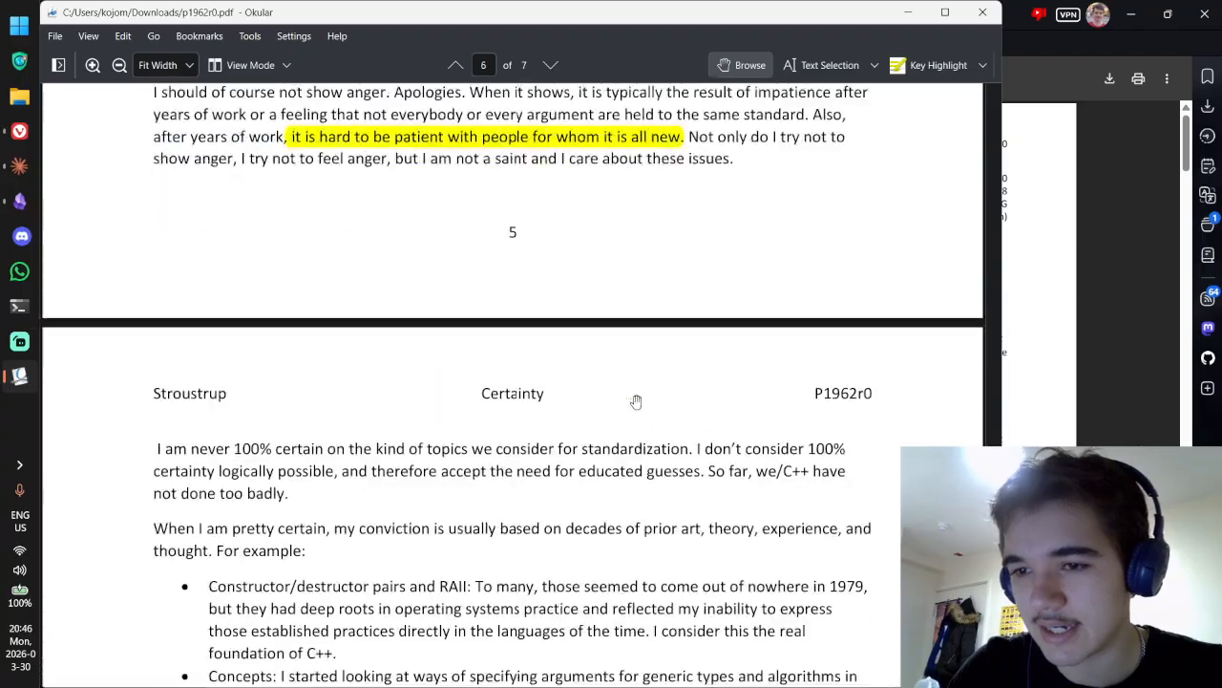
{"action": "scroll", "coordinate": [636, 401], "scroll_direction": "up", "scroll_amount": 10}
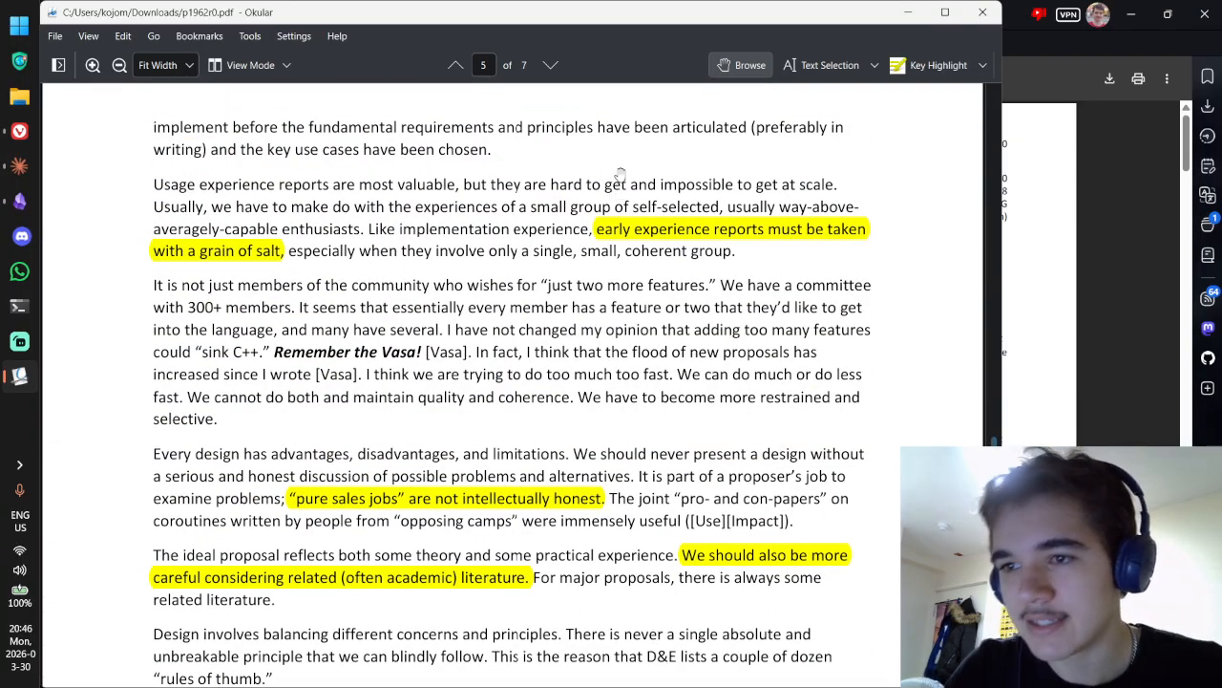
{"action": "scroll", "coordinate": [630, 172], "scroll_direction": "up", "scroll_amount": 6}
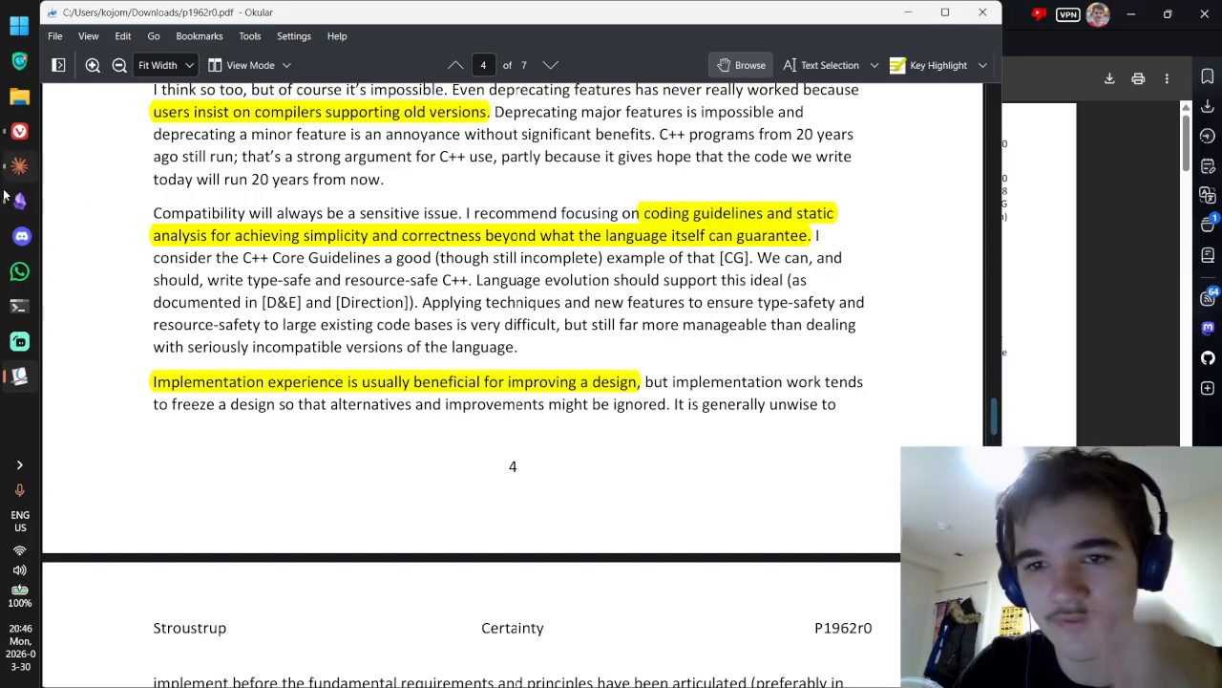
Step: Switch to Obsidian and close the open gradual light alarm, external SSD and graph view tabs
{"action": "left_click", "coordinate": [19, 199]}
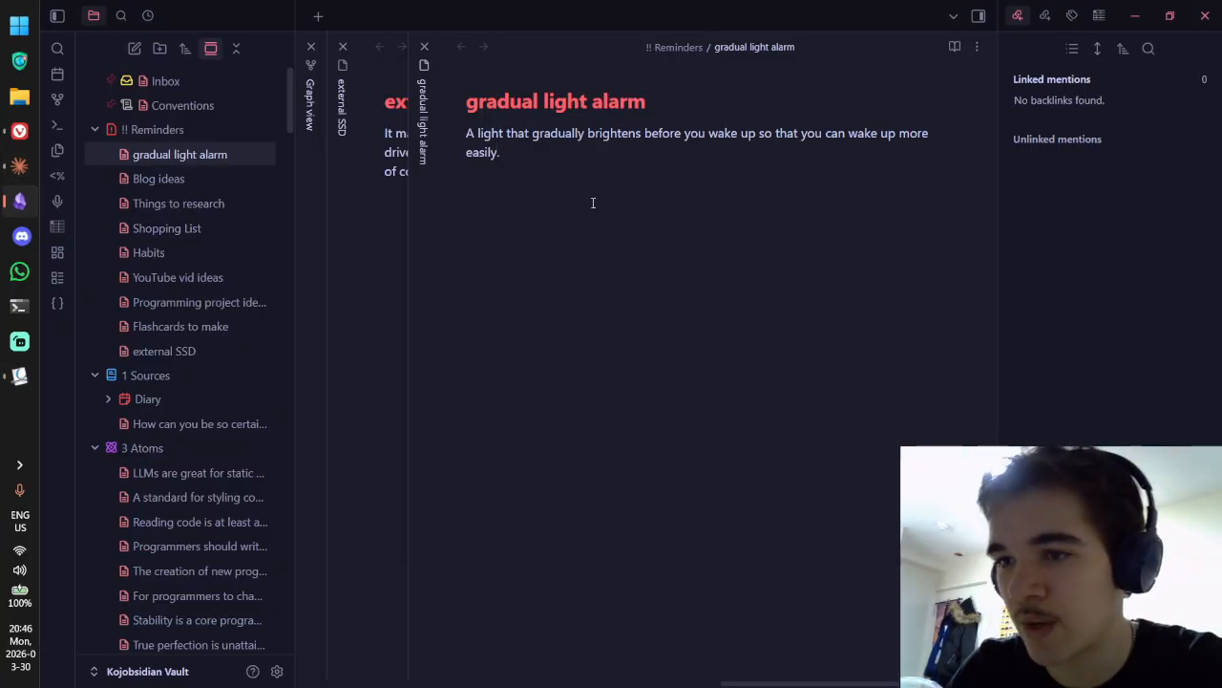
{"action": "key", "text": "ctrl+w"}
{"action": "key", "text": "ctrl+w"}
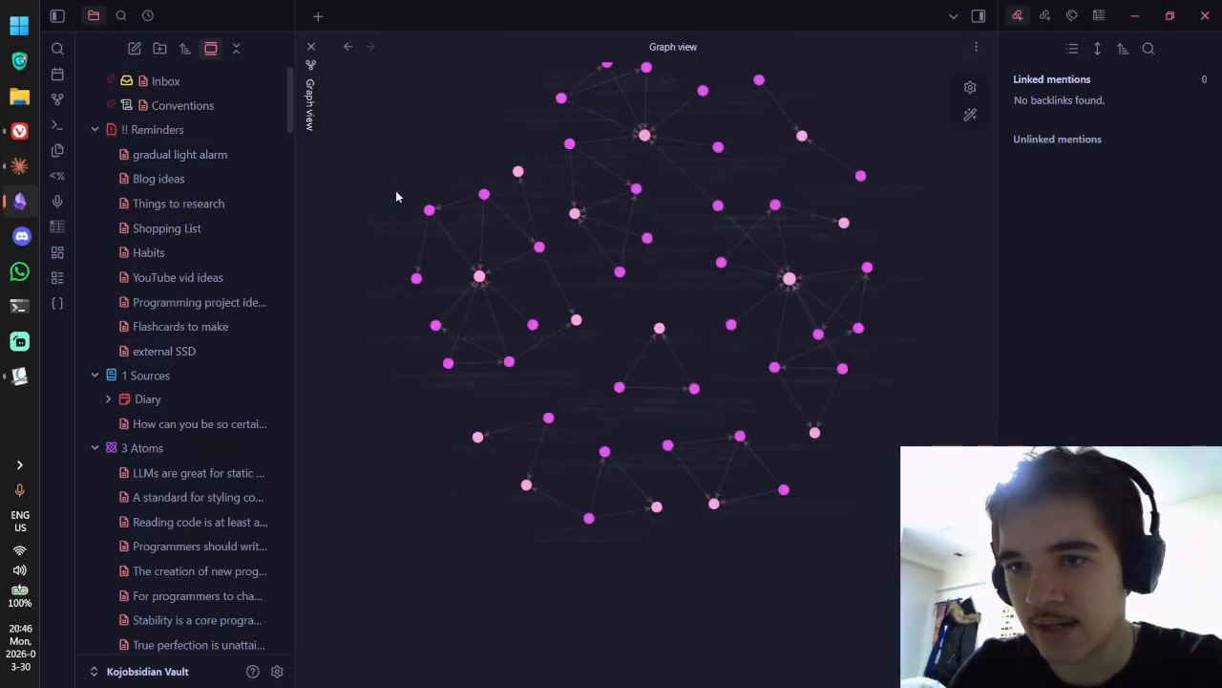
{"action": "key", "text": "ctrl+w"}
Step: Open the source note "How can you be so certain - Bjarne Stroustrup (2019-11-18)" at its last quote
{"action": "scroll", "coordinate": [219, 325], "scroll_direction": "down", "scroll_amount": 4}
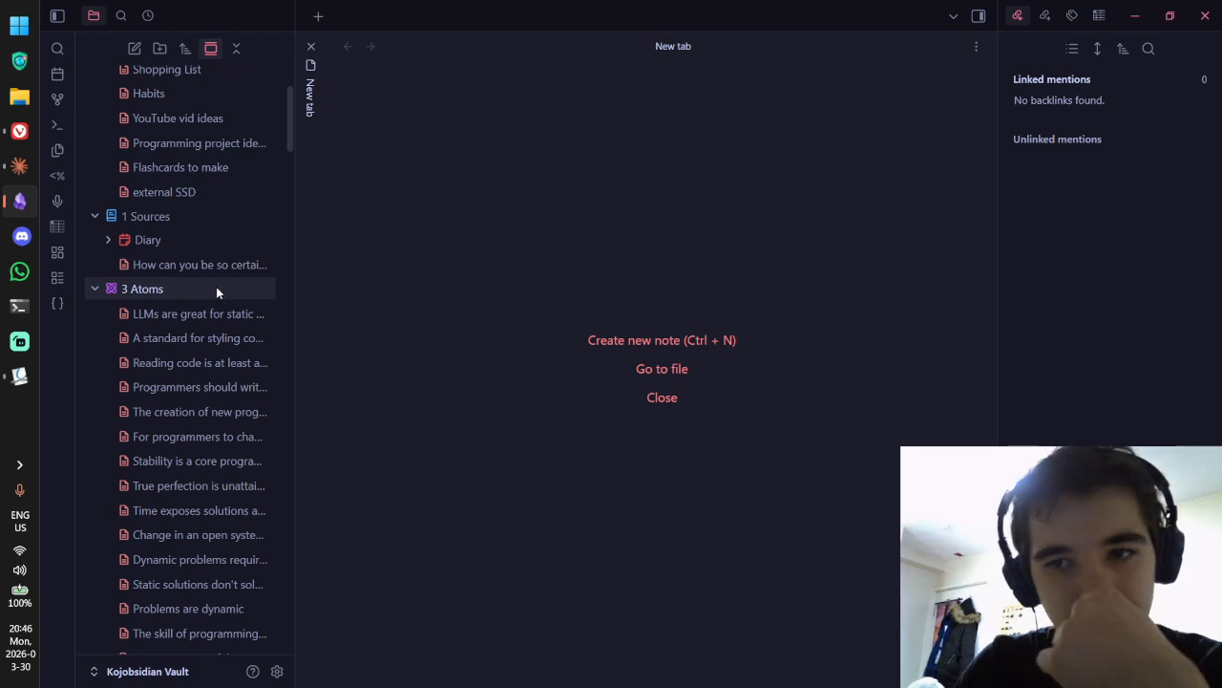
{"action": "scroll", "coordinate": [226, 260], "scroll_direction": "down", "scroll_amount": 2}
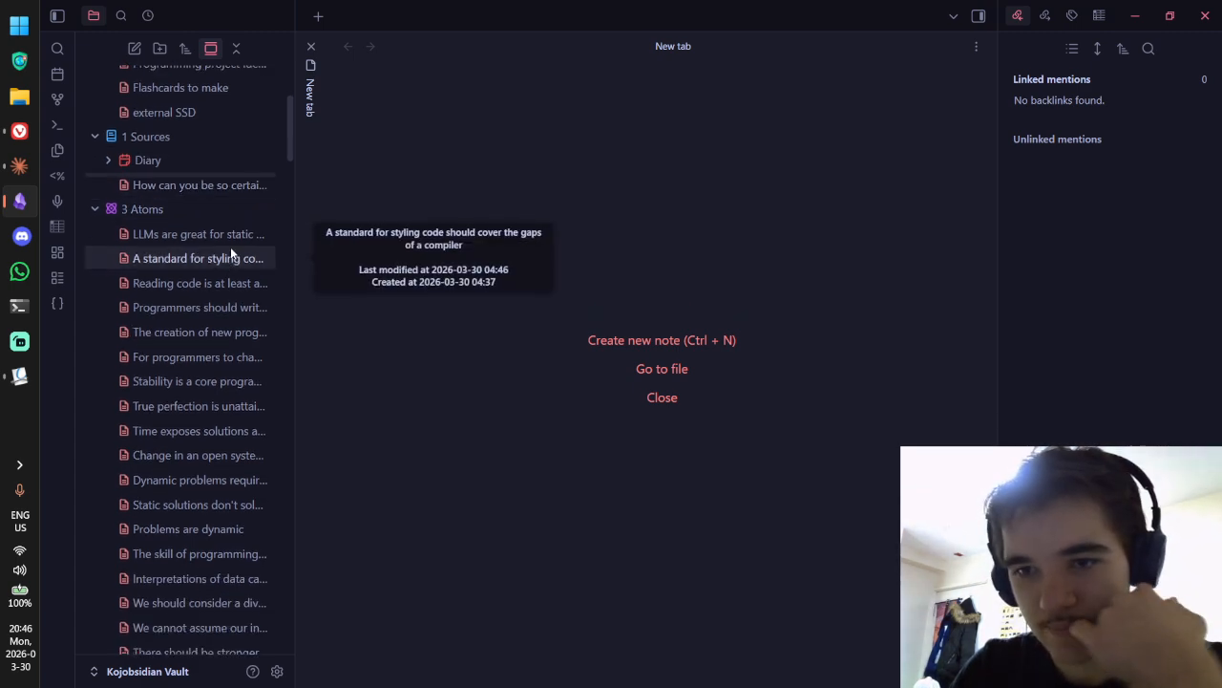
{"action": "left_click", "coordinate": [205, 185]}
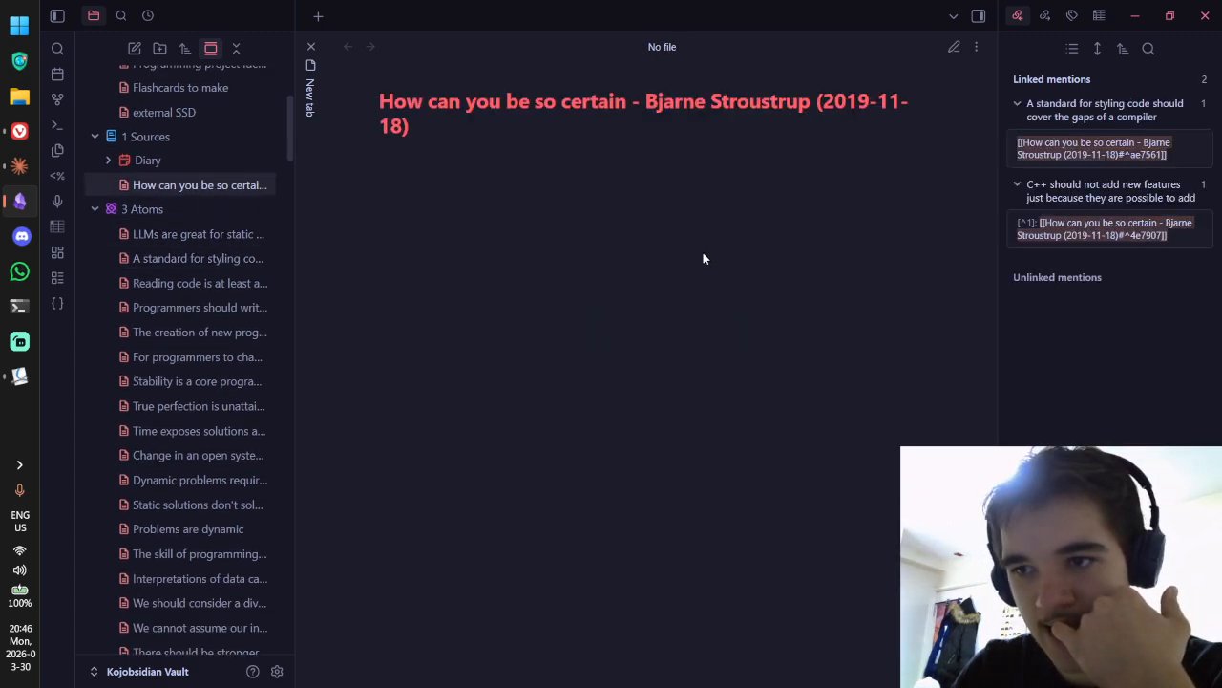
{"action": "scroll", "coordinate": [703, 253], "scroll_direction": "down", "scroll_amount": 15}
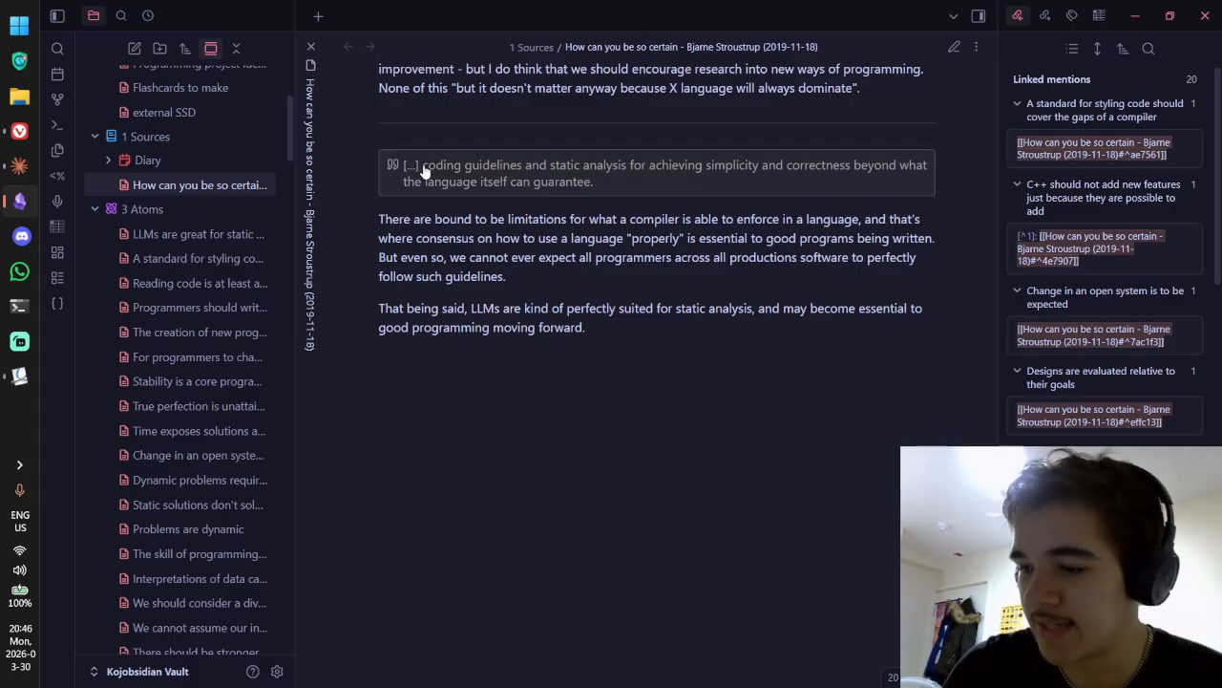
Step: Compare the note's last quote, on coding guidelines and static analysis, and its comments with the matching highlight in the PDF
{"action": "left_click_drag", "start_coordinate": [424, 168], "coordinate": [731, 192]}
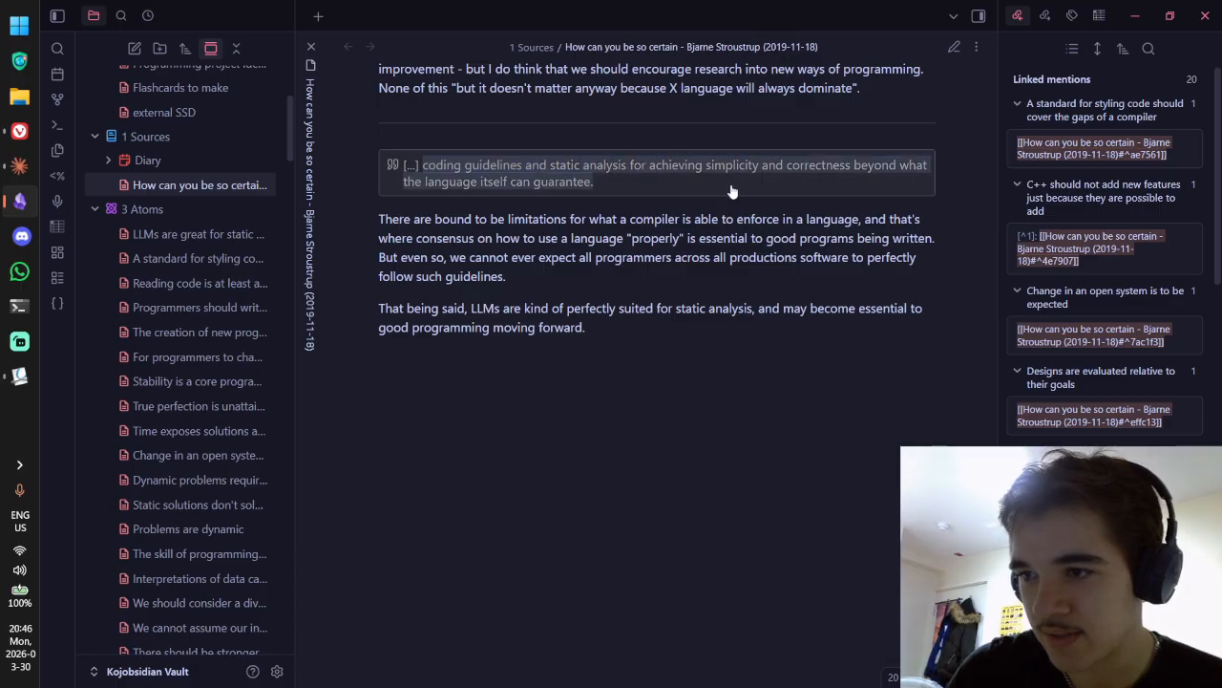
{"action": "left_click", "coordinate": [576, 168]}
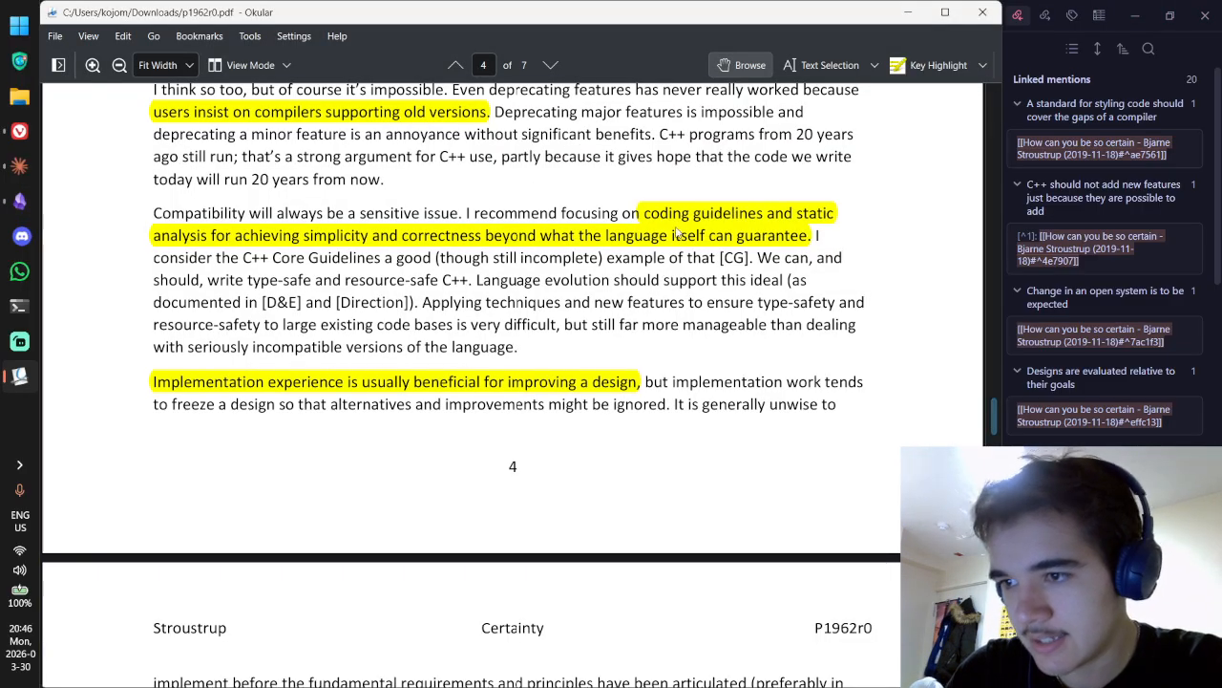
{"action": "scroll", "coordinate": [696, 235], "scroll_direction": "down", "scroll_amount": 1}
{"action": "key", "text": "alt+Tab"}
{"action": "triple_click", "coordinate": [612, 330]}
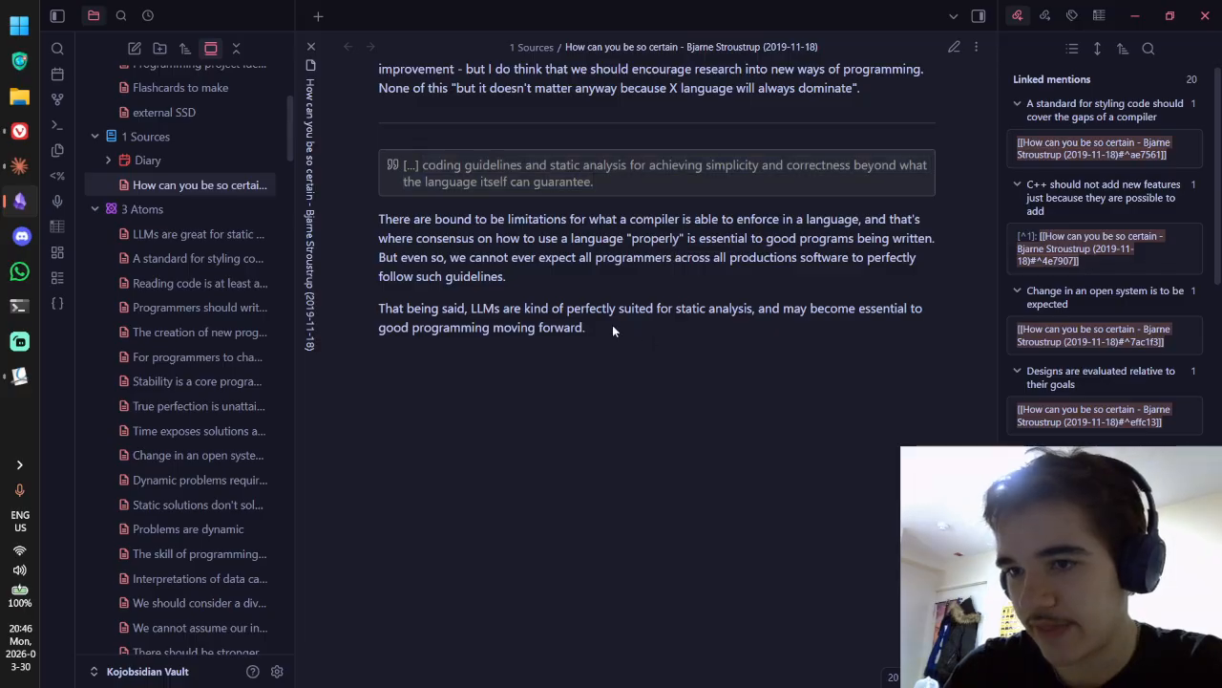
{"action": "key", "text": "ctrl+e"}
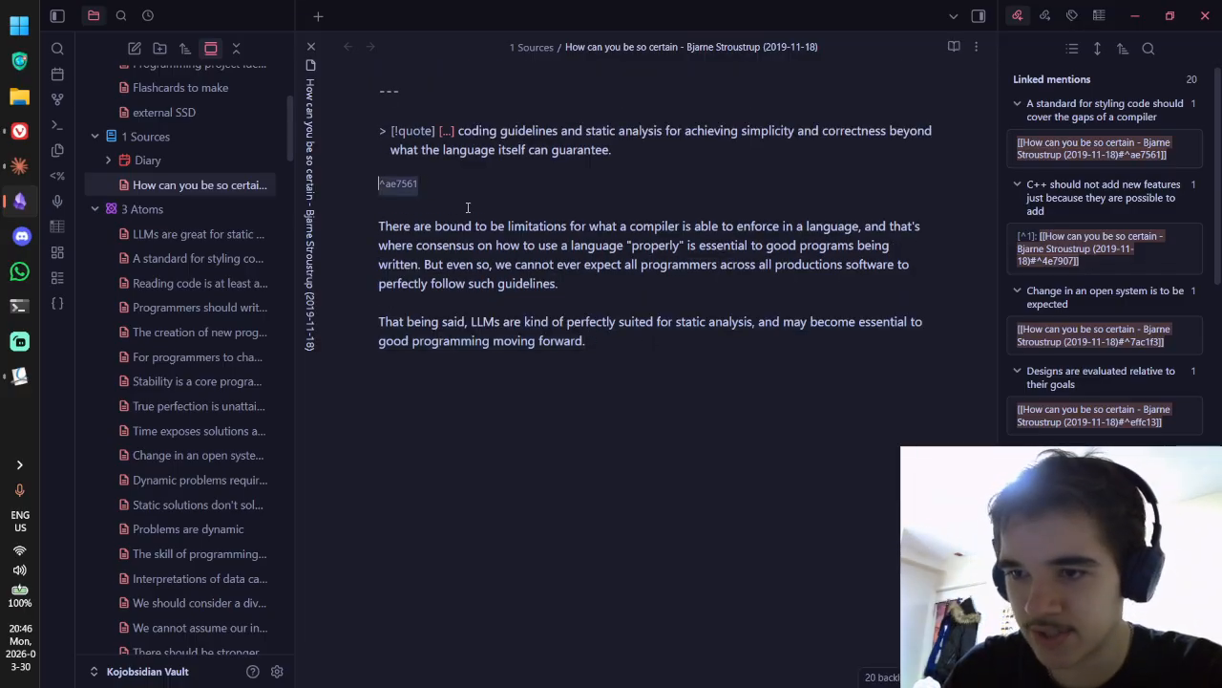
{"action": "key", "text": "ctrl+e"}
Step: In Okular, open the annotation on the "Implementation experience" highlight on page 4, read its comment, and close it
{"action": "key", "text": "alt+Tab"}
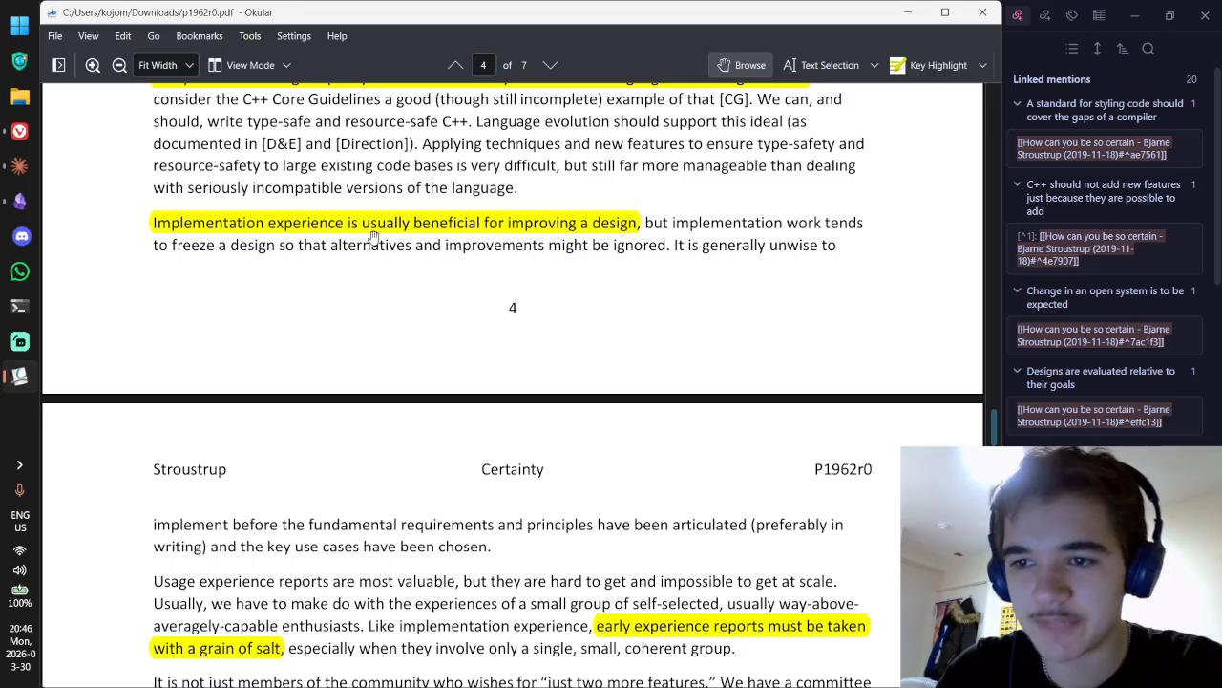
{"action": "double_click", "coordinate": [569, 229]}
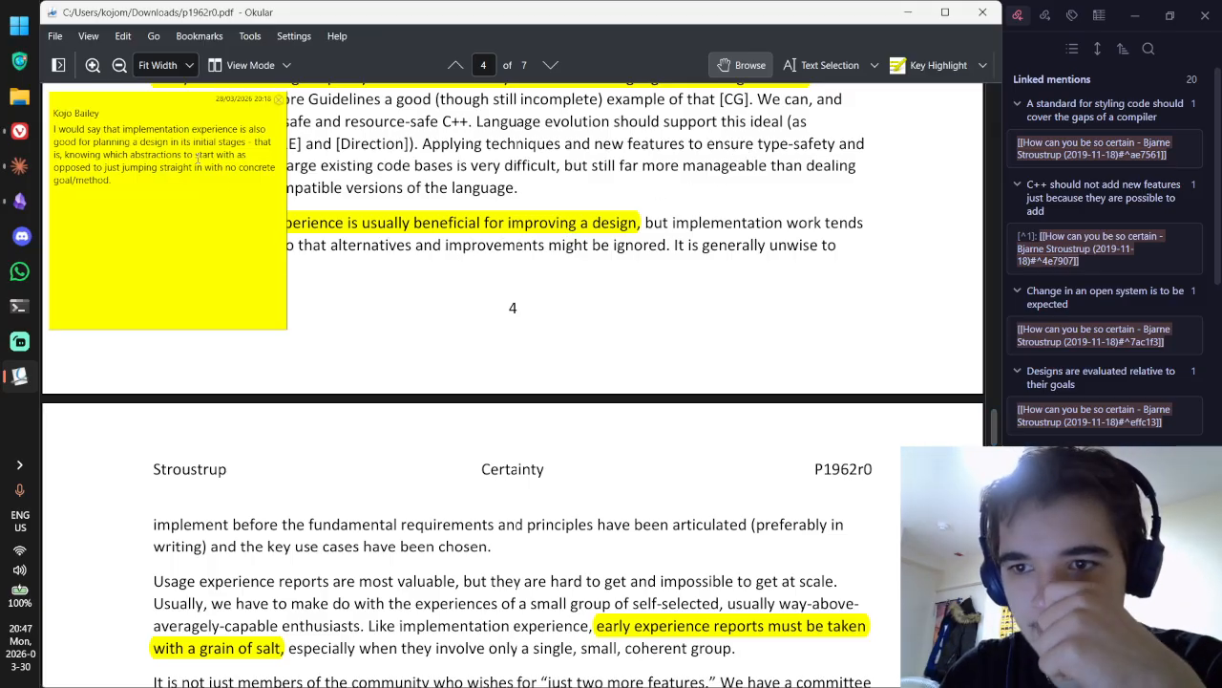
{"action": "left_click_drag", "start_coordinate": [118, 141], "coordinate": [246, 142]}
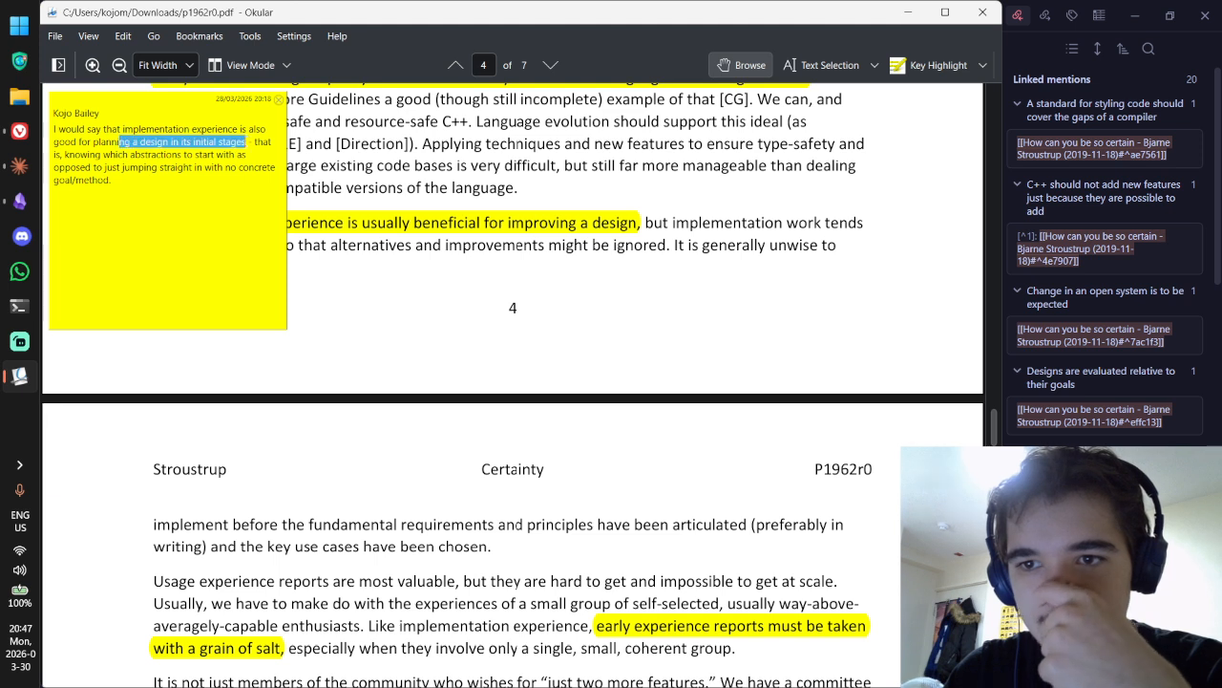
{"action": "left_click", "coordinate": [117, 165]}
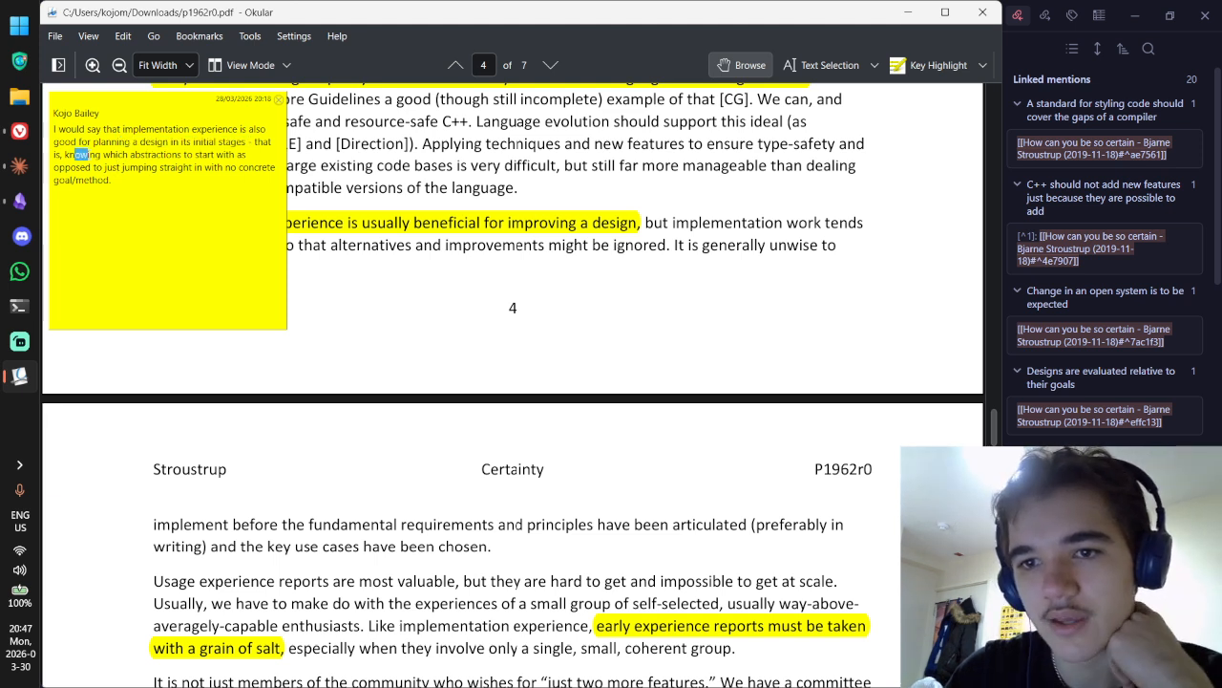
{"action": "left_click_drag", "start_coordinate": [88, 155], "coordinate": [192, 169]}
{"action": "left_click", "coordinate": [157, 166]}
{"action": "left_click_drag", "start_coordinate": [103, 154], "coordinate": [197, 182]}
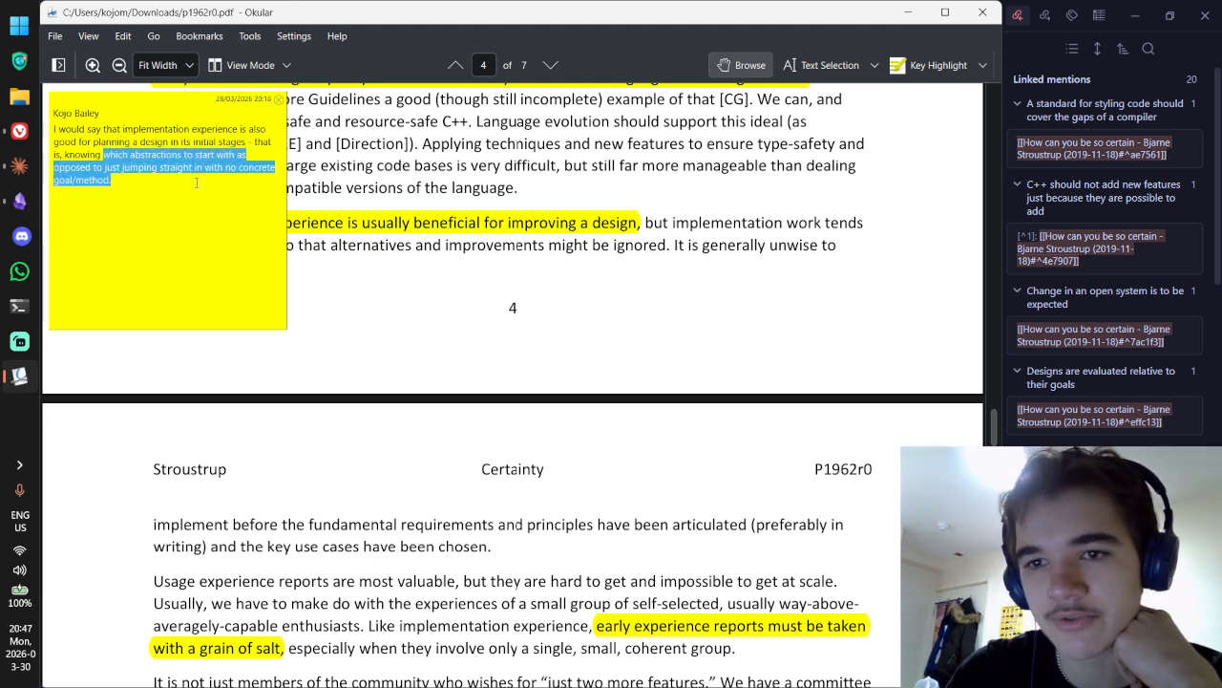
{"action": "left_click", "coordinate": [197, 183]}
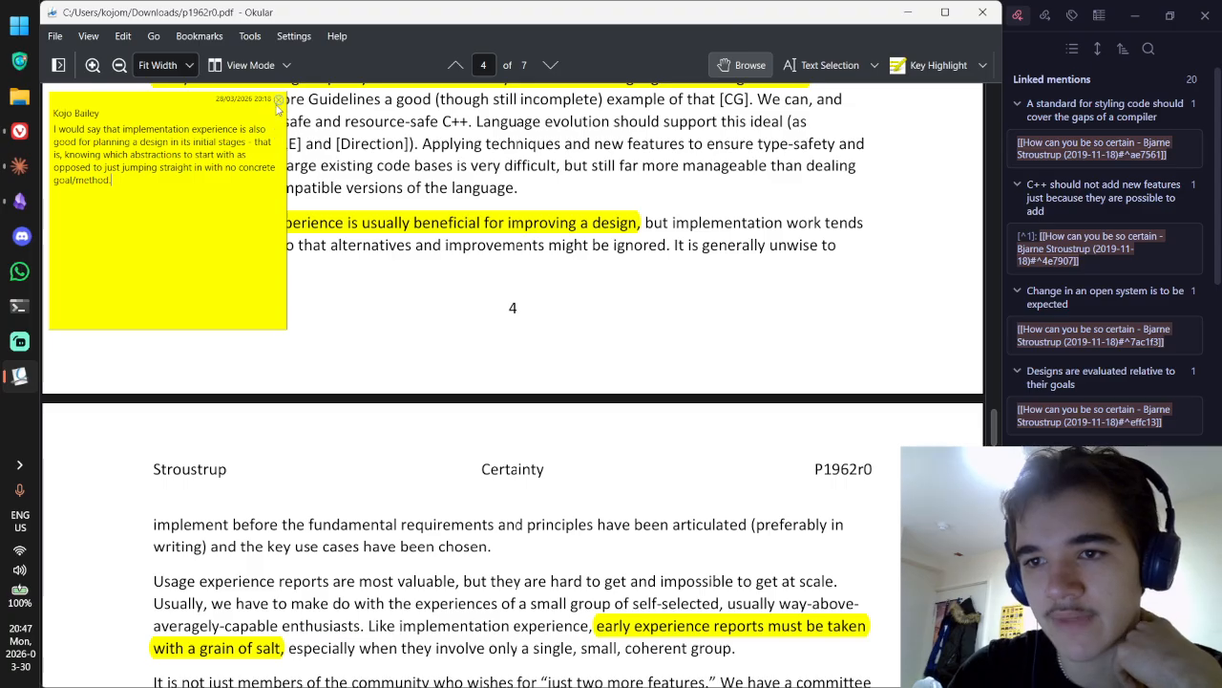
{"action": "left_click", "coordinate": [278, 99]}
Step: Copy the text "Implementation experience is usually beneficial for improving a design" from page 4 with the Text Selection tool
{"action": "left_click", "coordinate": [839, 71]}
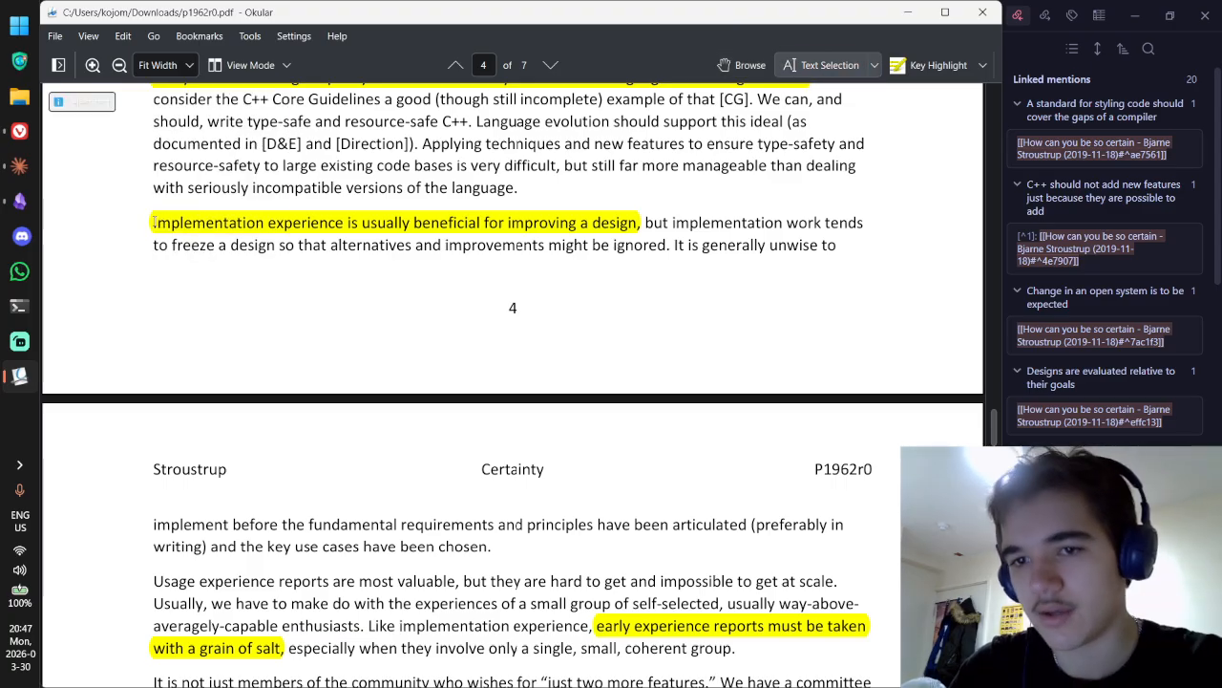
{"action": "left_click_drag", "start_coordinate": [152, 222], "coordinate": [642, 222]}
{"action": "key", "text": "ctrl+c"}
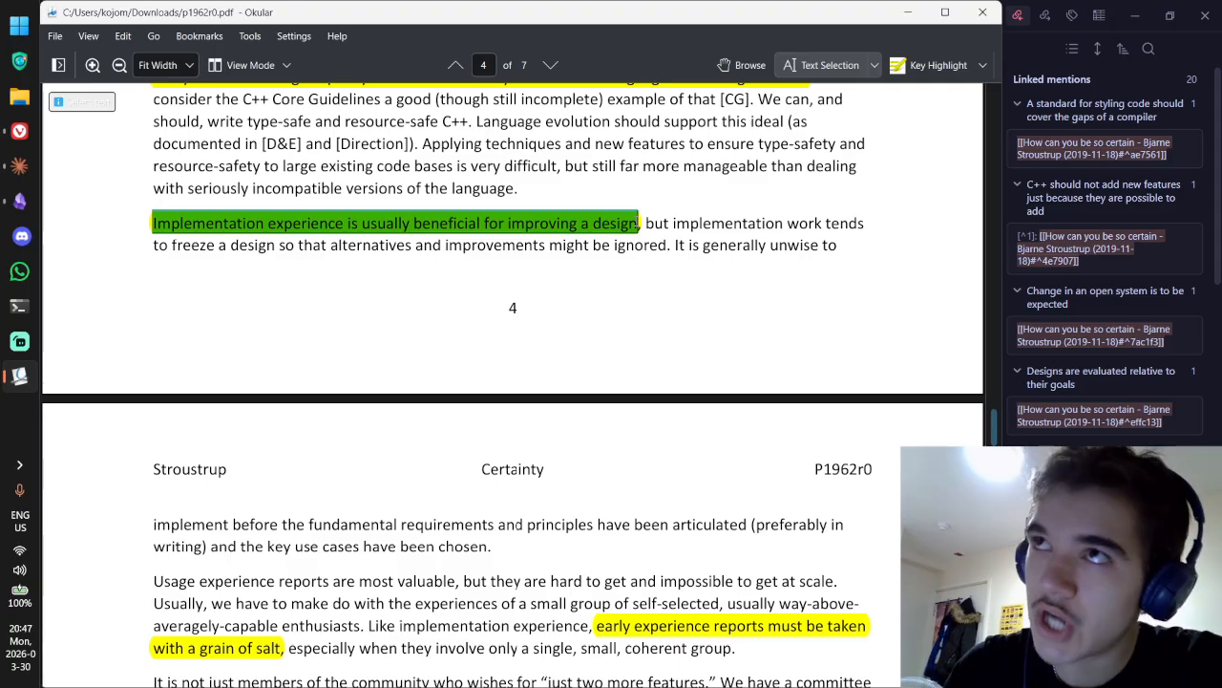
Step: In Obsidian, end the source note with a "---" divider and a [!quote] callout reading "Implementation experience is usually beneficial for improving a design, [...]"
{"action": "key", "text": "alt+Tab"}
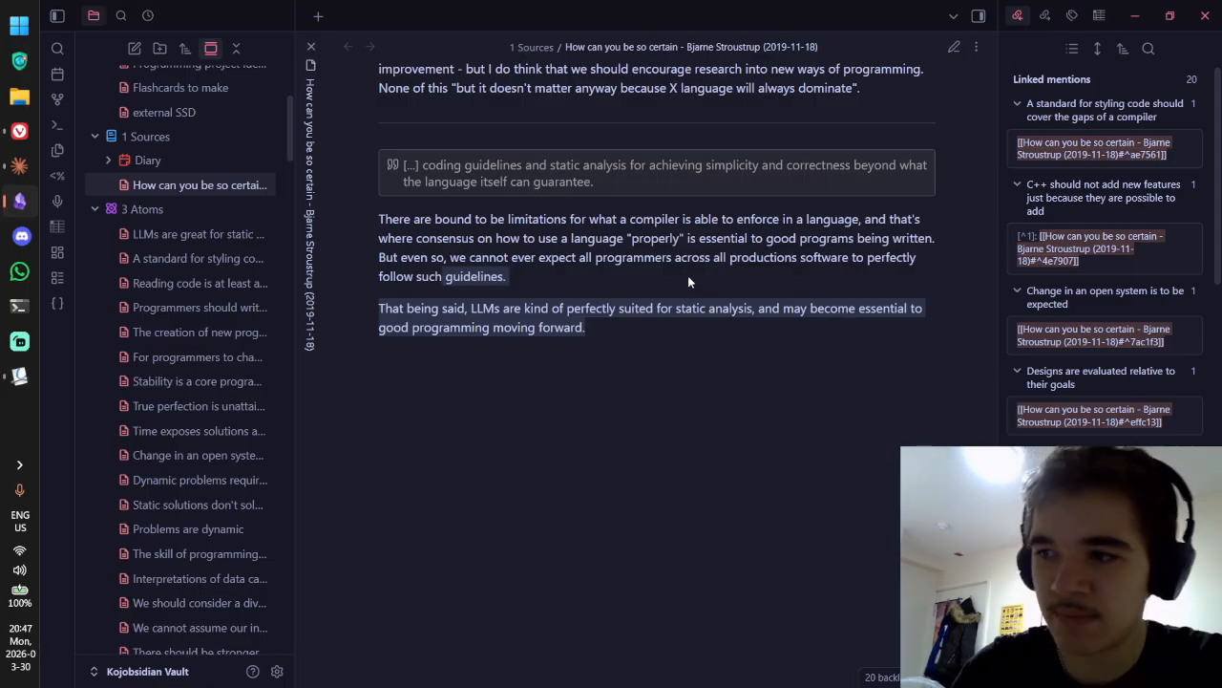
{"action": "left_click", "coordinate": [754, 408]}
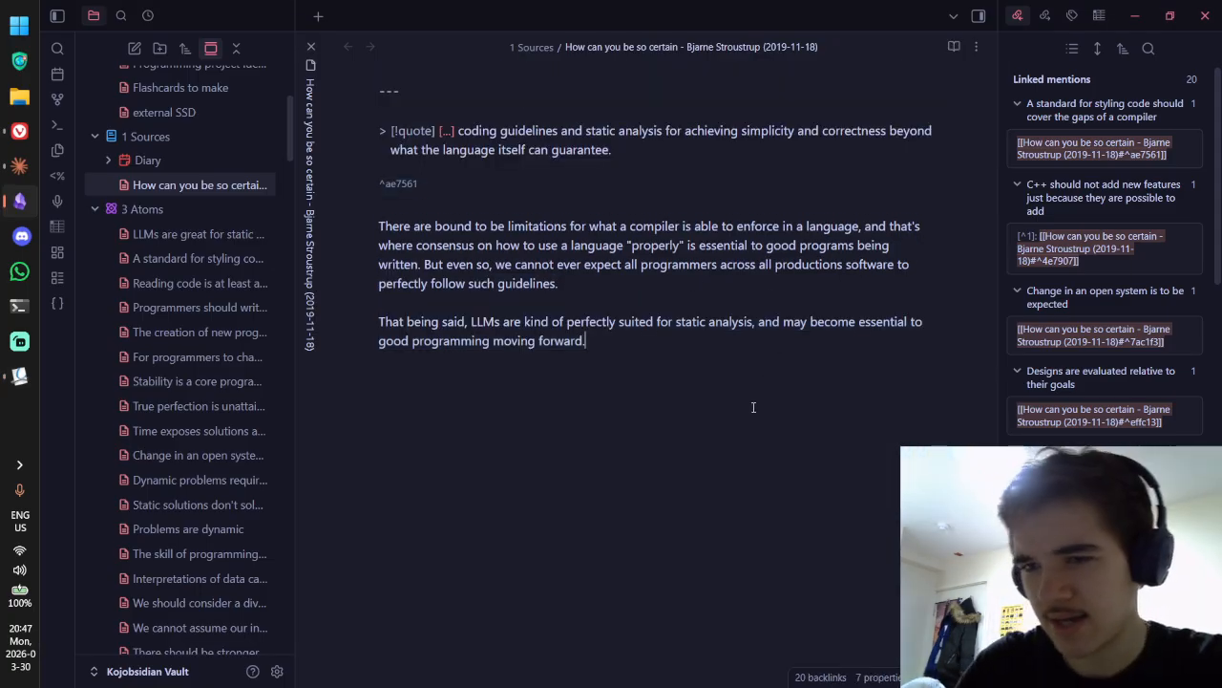
{"action": "key", "text": "Return"}
{"action": "type", "text": "> [!quote]"}
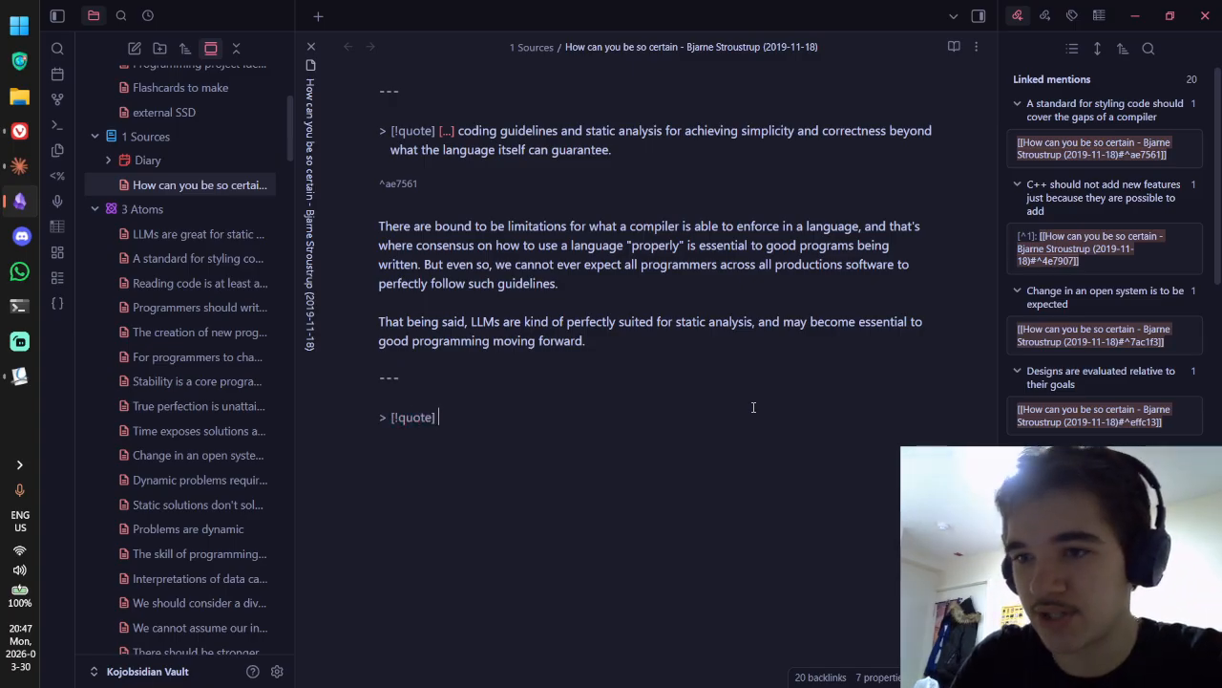
{"action": "key", "text": "ctrl+v"}
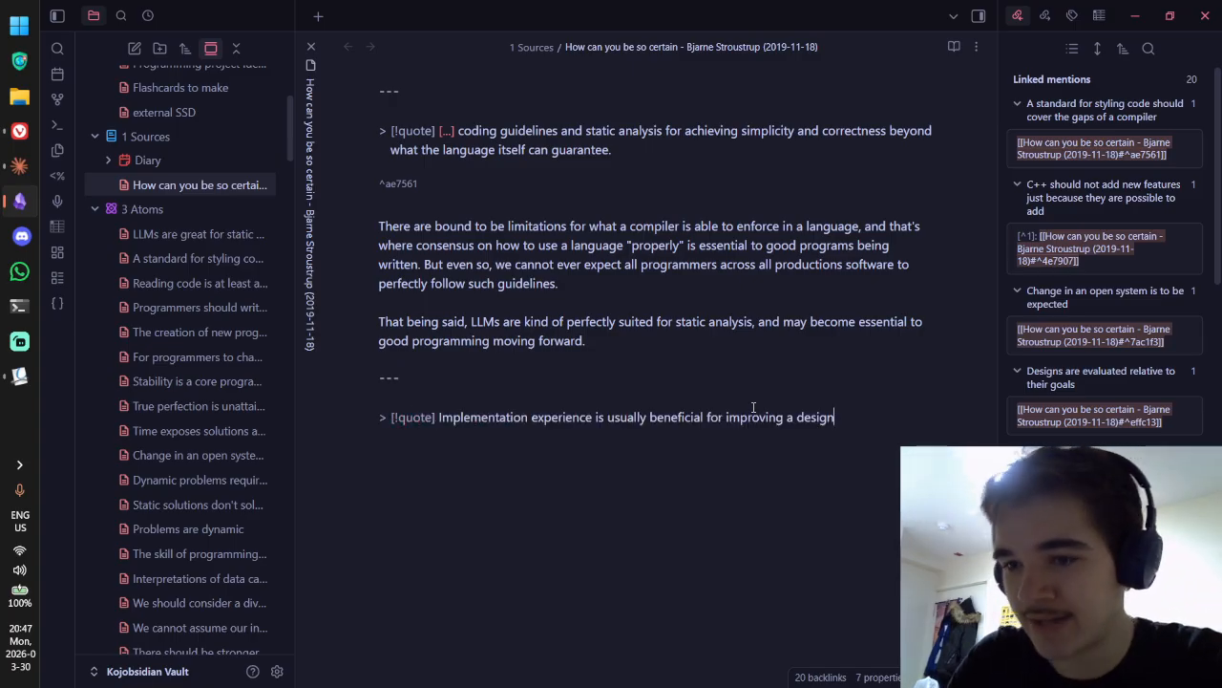
{"action": "key", "text": "BackSpace"}
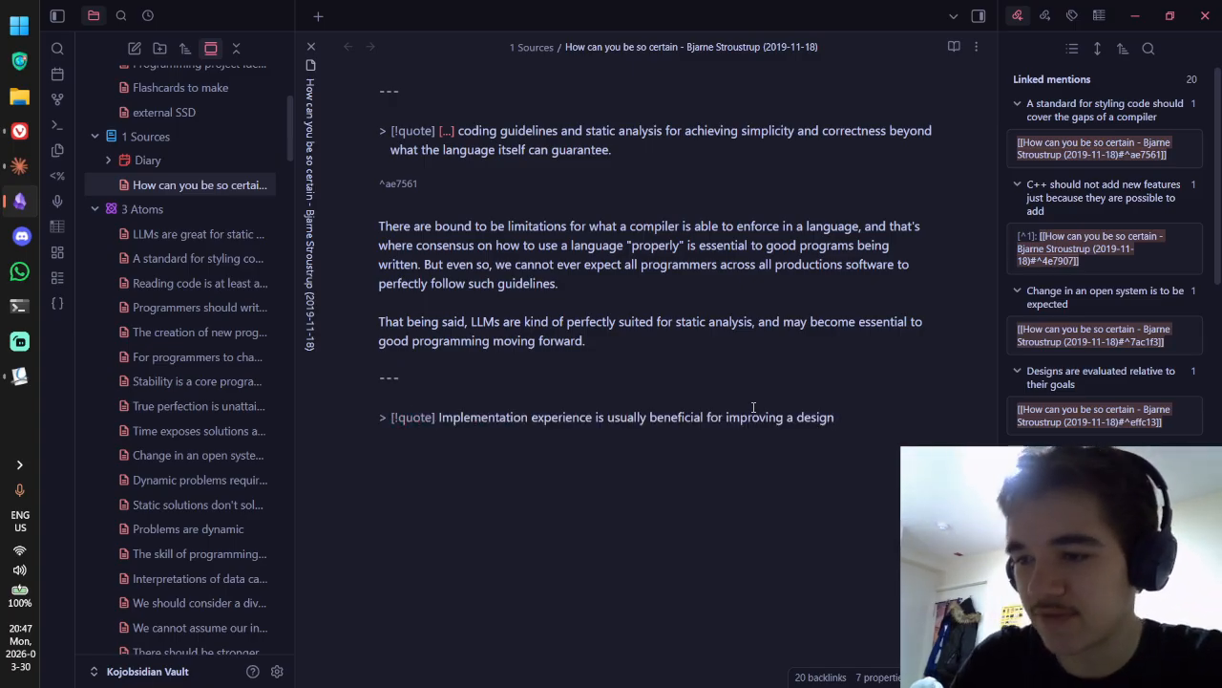
{"action": "type", "text": ", "}
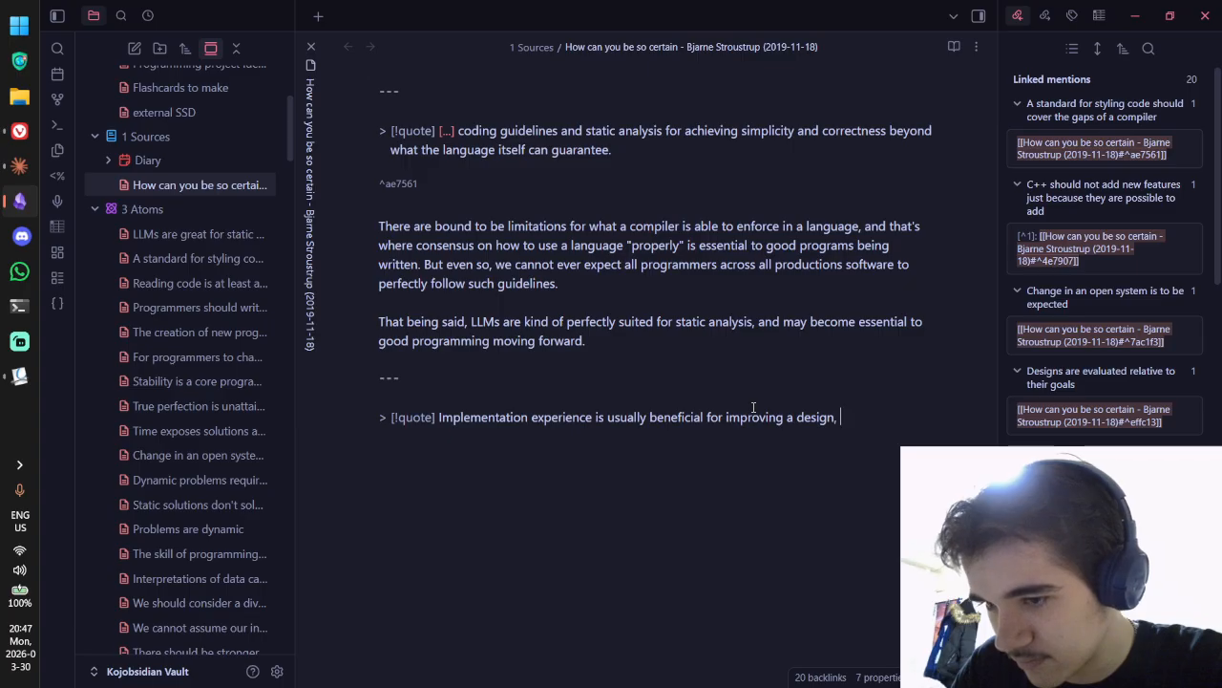
{"action": "type", "text": "[...]"}
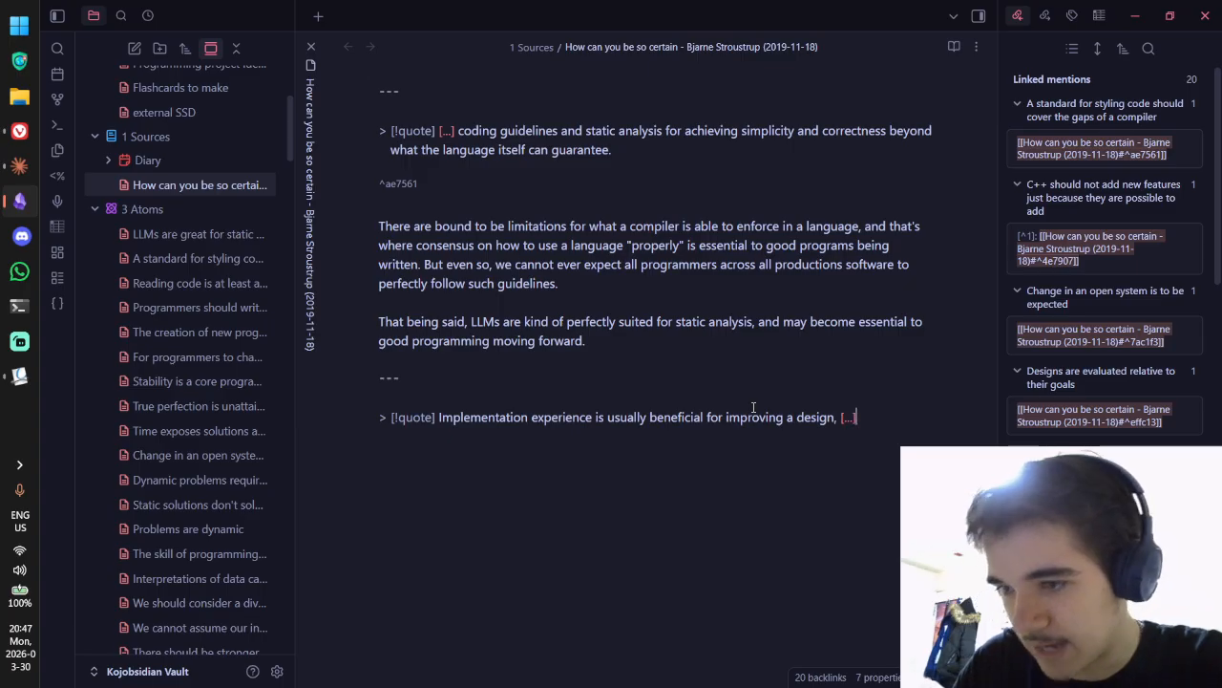
{"action": "key", "text": "Return"}
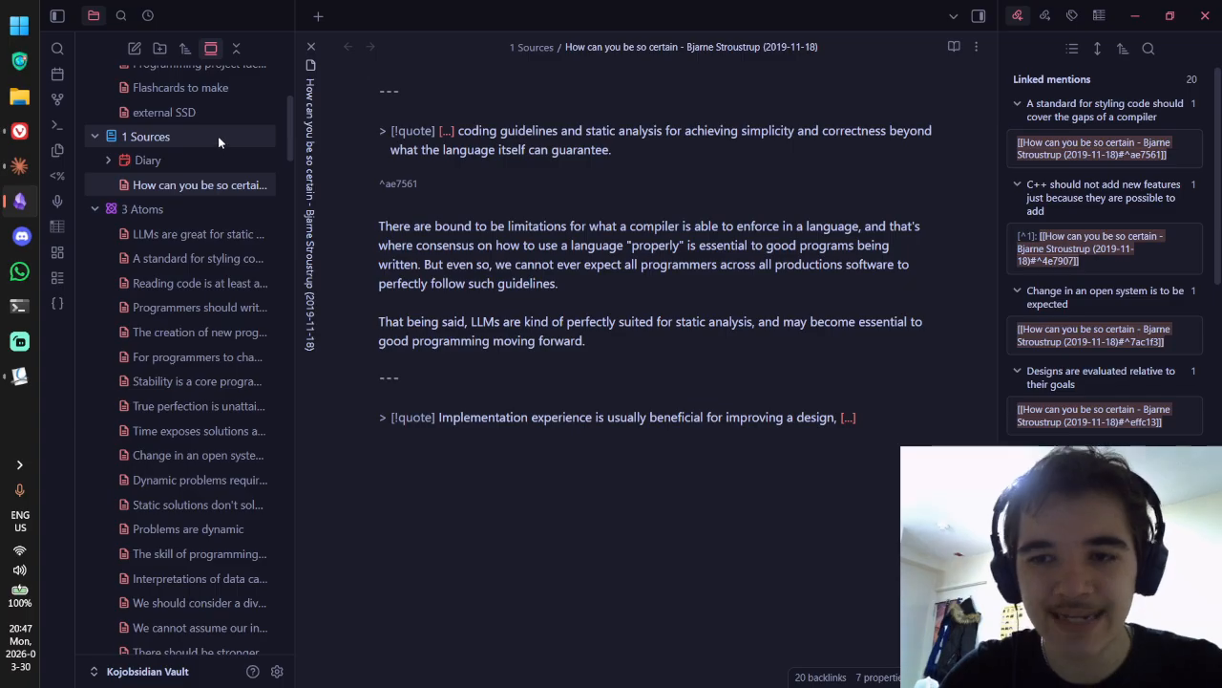
Step: View the atom note "LLMs are great for static analysis of code", preview its source reference, and close the note
{"action": "mouse_move", "coordinate": [218, 135]}
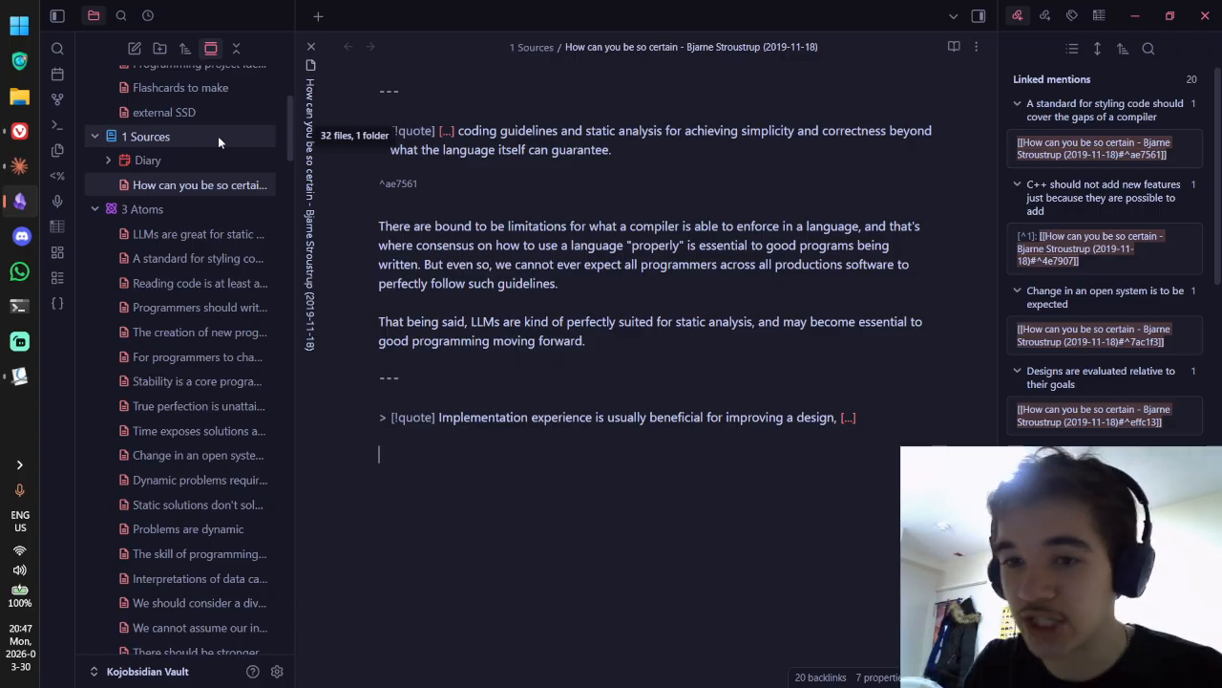
{"action": "left_click", "coordinate": [196, 234]}
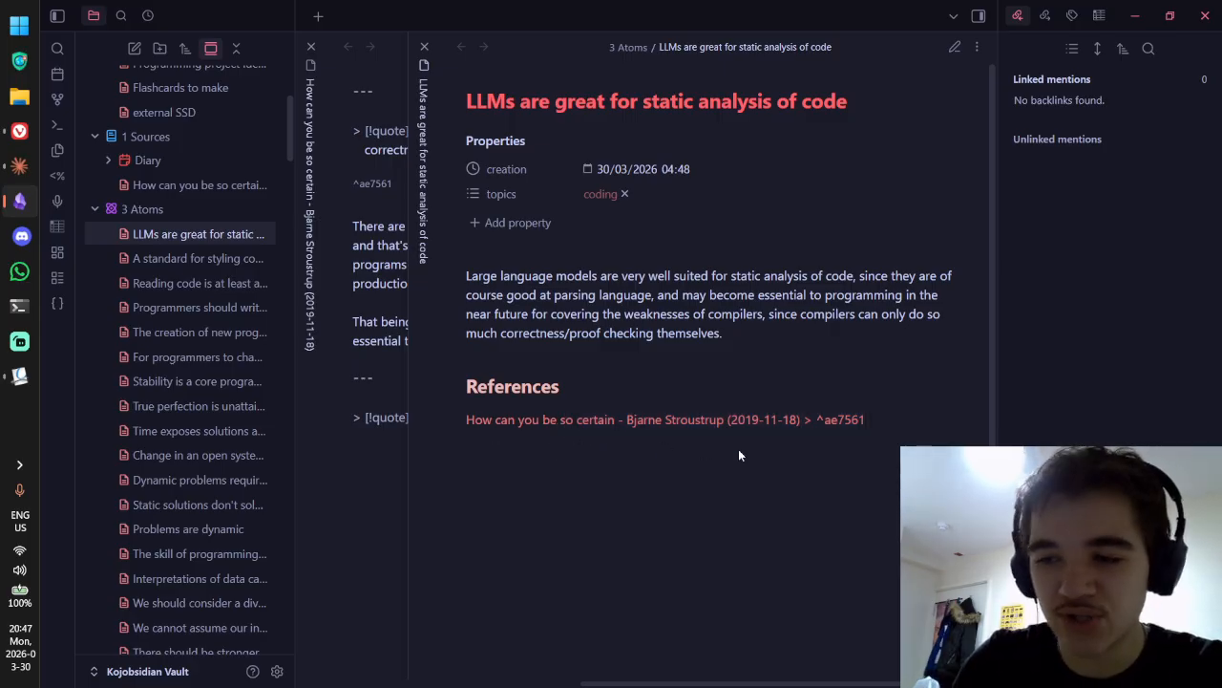
{"action": "mouse_move", "coordinate": [737, 429]}
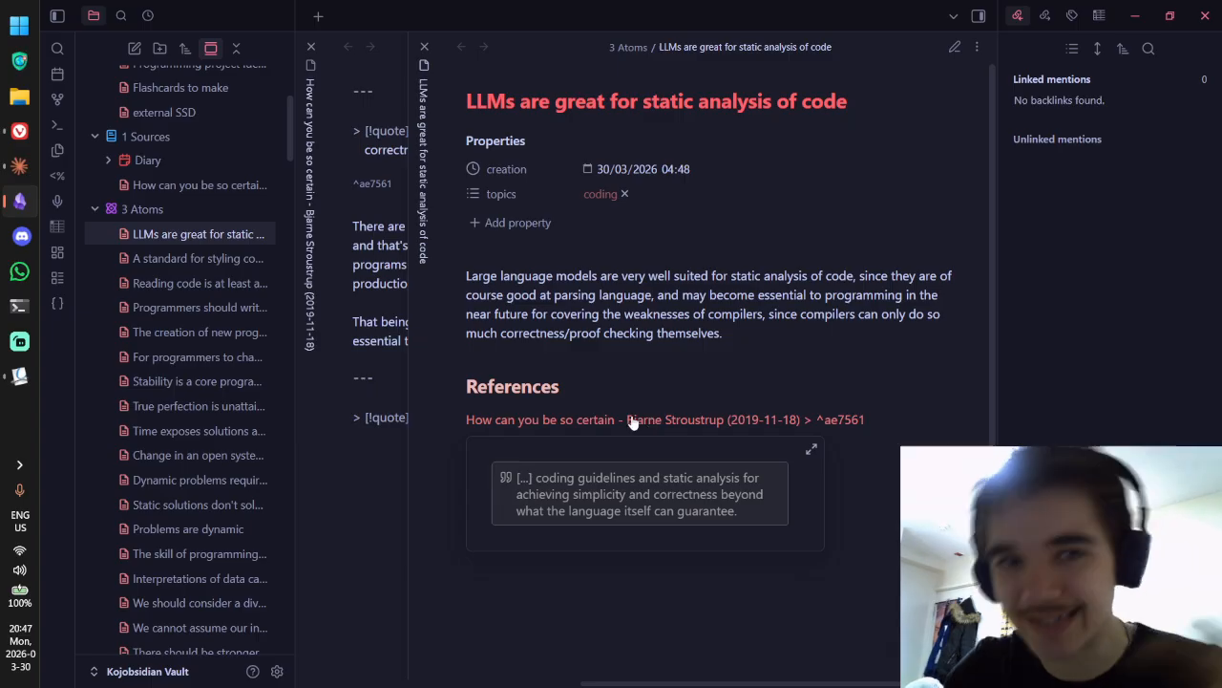
{"action": "key", "text": "ctrl+w"}
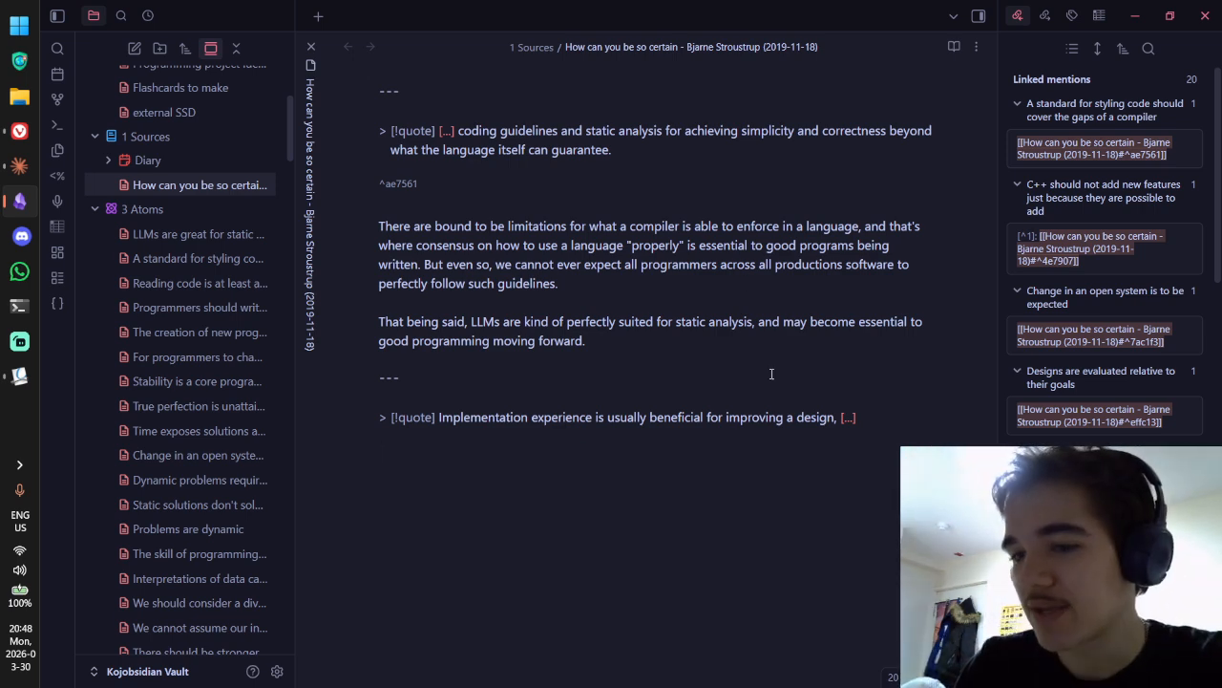
Step: Copy the full comment from the "Implementation experience" highlight's annotation in Okular and paste it beneath the new quote in Obsidian
{"action": "key", "text": "alt+Tab"}
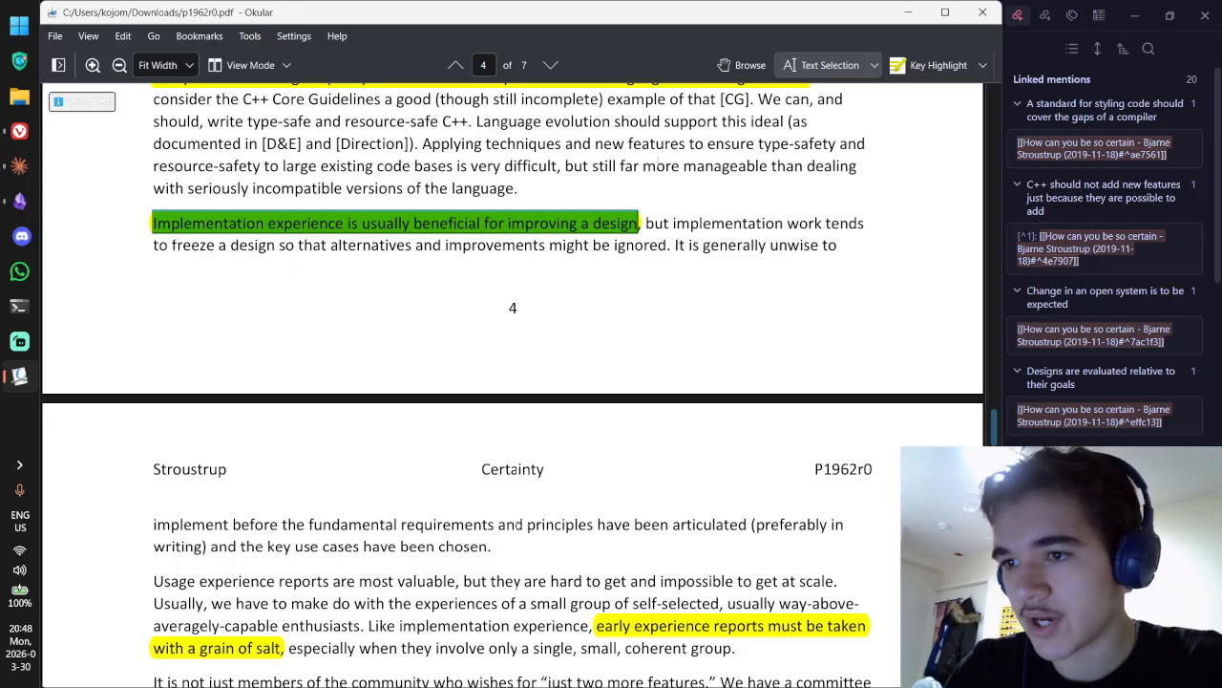
{"action": "left_click", "coordinate": [743, 65]}
{"action": "left_click", "coordinate": [234, 226]}
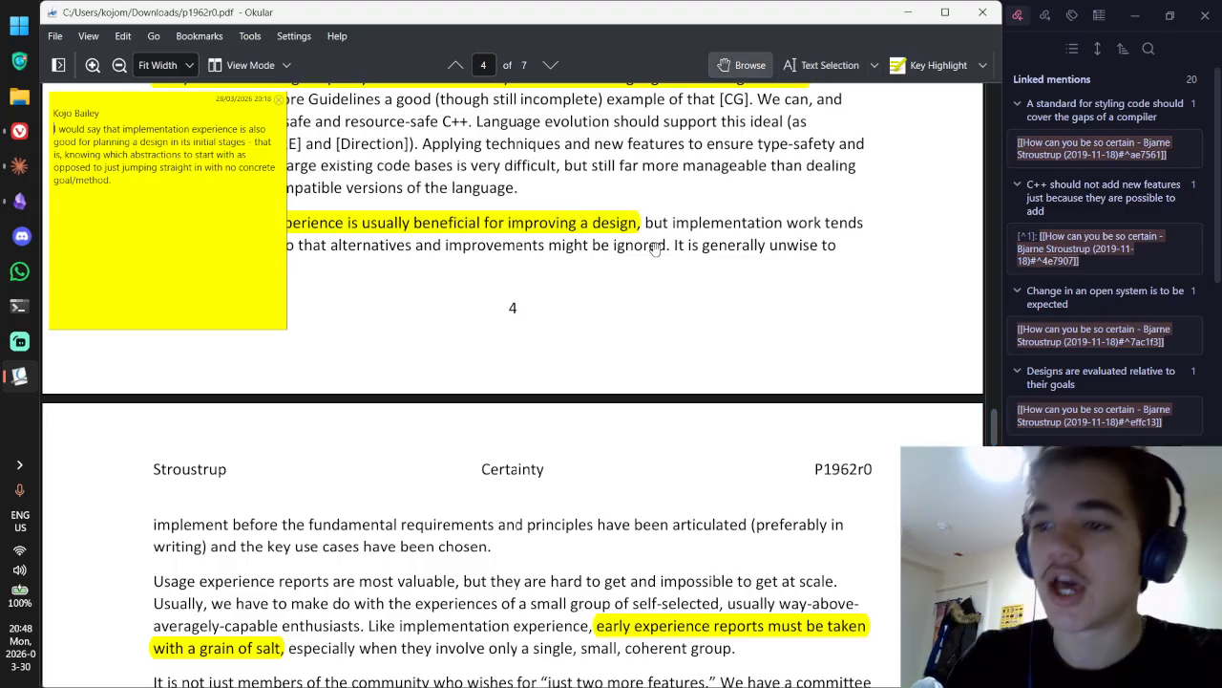
{"action": "key", "text": "ctrl+a"}
{"action": "key", "text": "alt+Tab"}
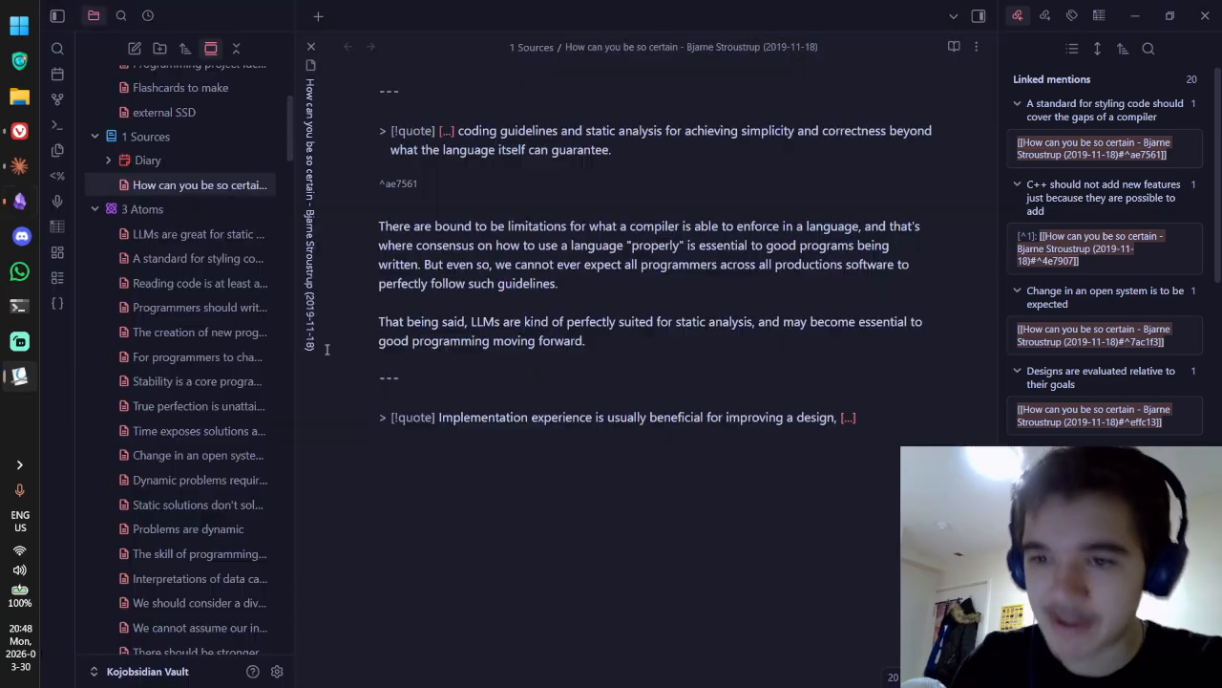
{"action": "type", "text": "I would say that implementation experience is also good for planning a design in its initial stage, that is, knowing which abstractions to start with as opposed to just jumping straight in with no concrete goal/method."}
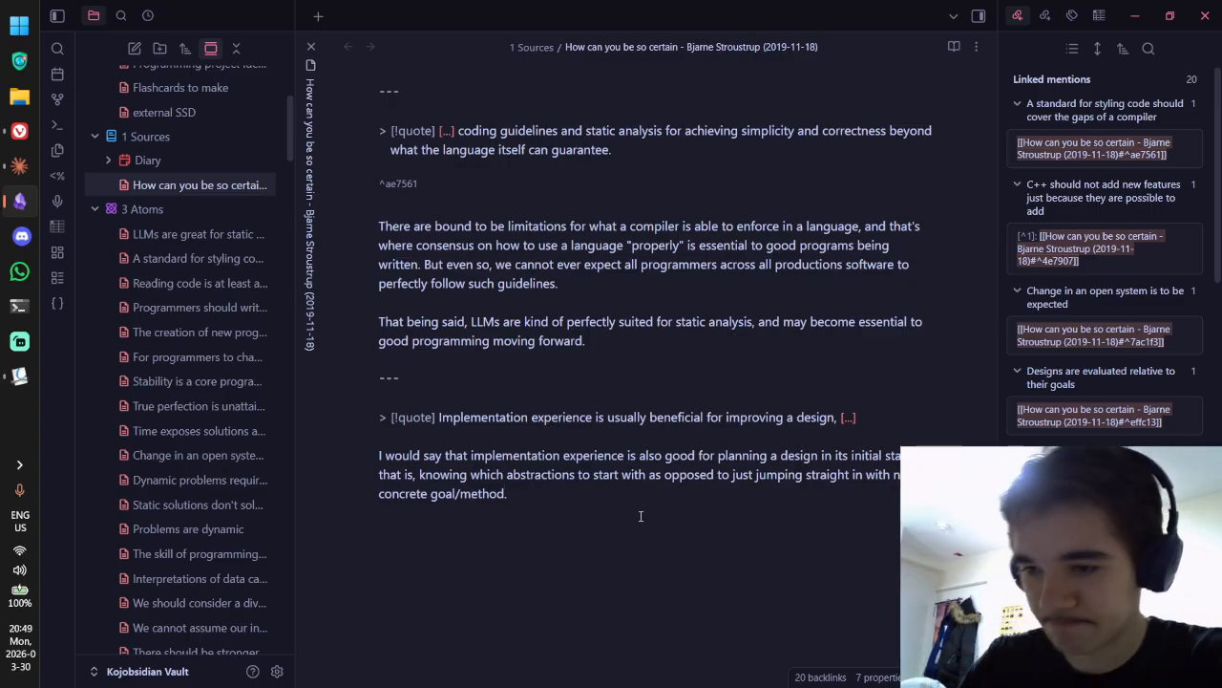
Step: Switch the note to reading view and reread the new comment on implementation experience, initial design planning and choosing abstractions
{"action": "key", "text": "ctrl+e"}
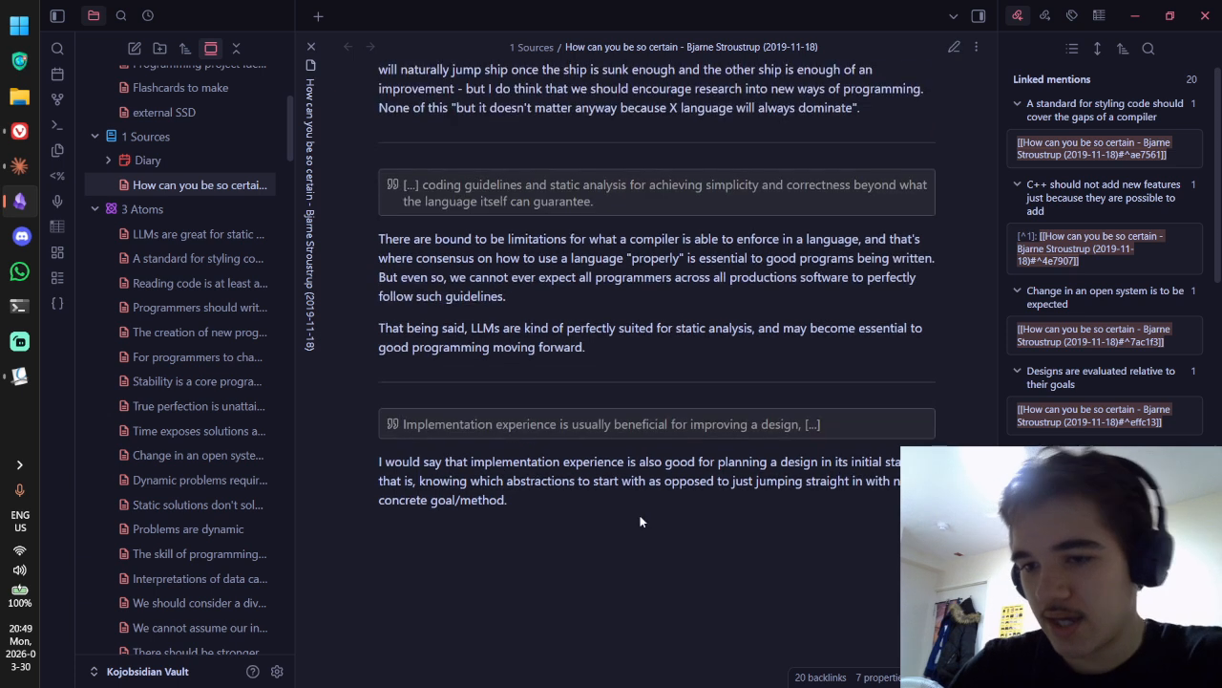
{"action": "scroll", "coordinate": [605, 402], "scroll_direction": "down", "scroll_amount": 2}
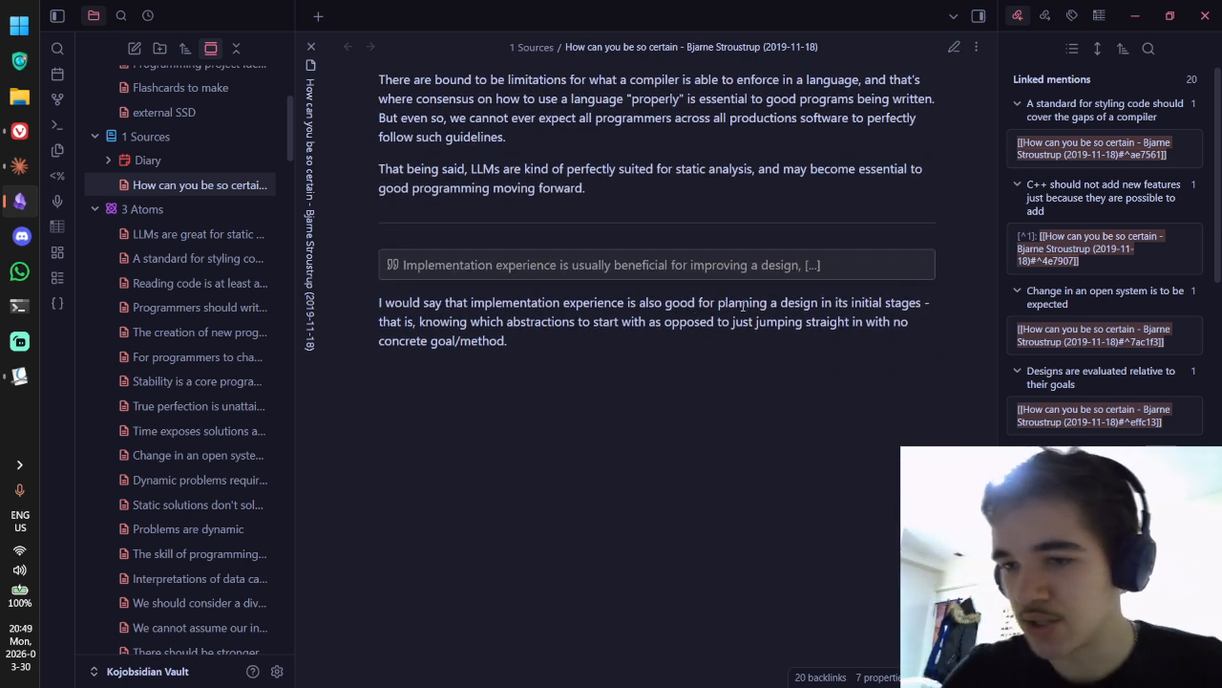
{"action": "left_click_drag", "start_coordinate": [421, 323], "coordinate": [501, 341]}
{"action": "left_click", "coordinate": [500, 344]}
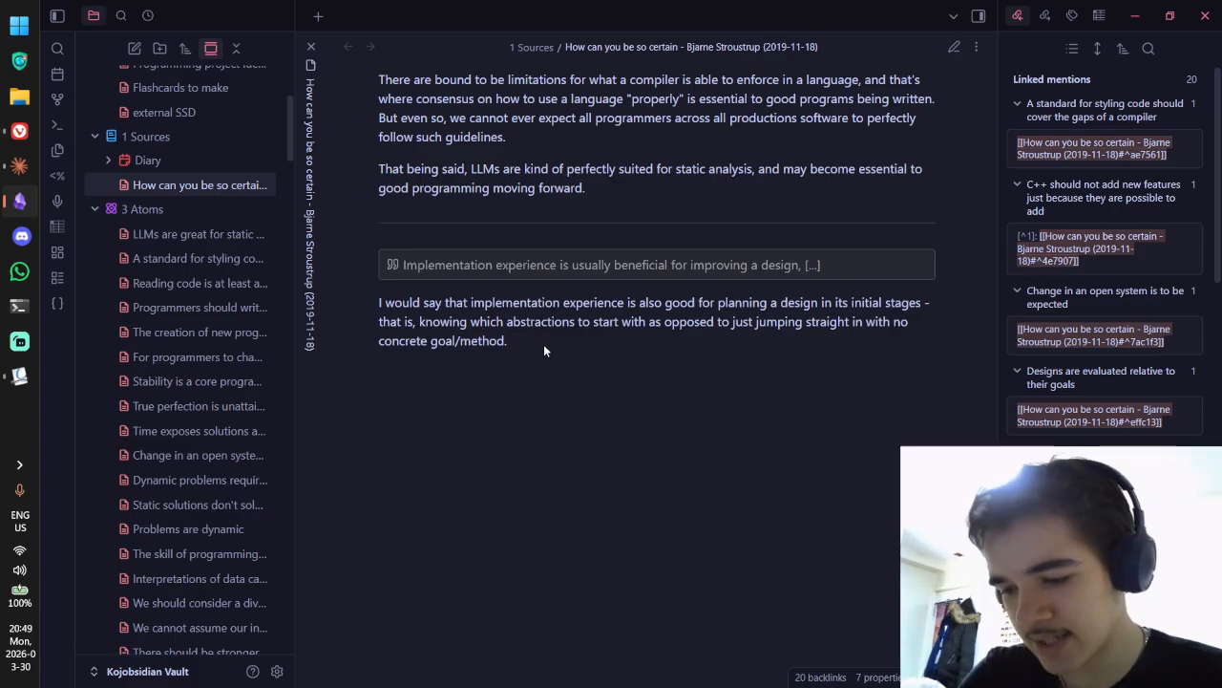
{"action": "triple_click", "coordinate": [540, 343]}
{"action": "left_click_drag", "start_coordinate": [374, 300], "coordinate": [833, 348]}
{"action": "left_click", "coordinate": [510, 320]}
{"action": "left_click", "coordinate": [827, 344]}
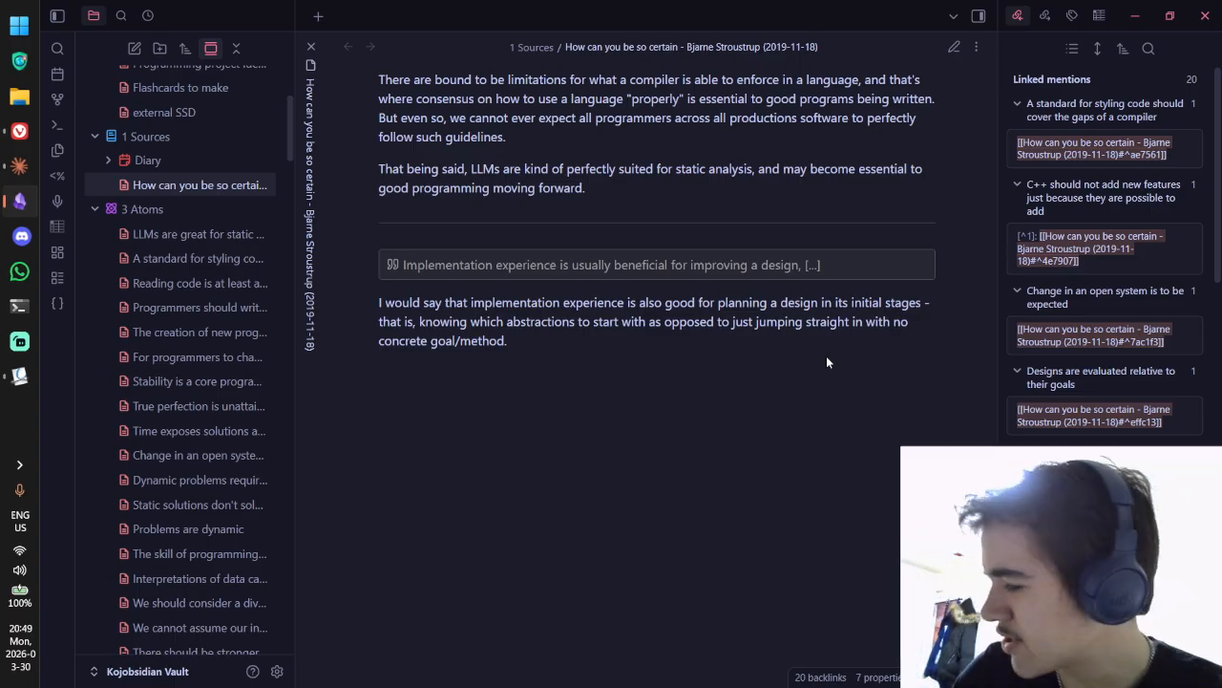
{"action": "left_click_drag", "start_coordinate": [420, 302], "coordinate": [644, 299]}
{"action": "left_click", "coordinate": [445, 306]}
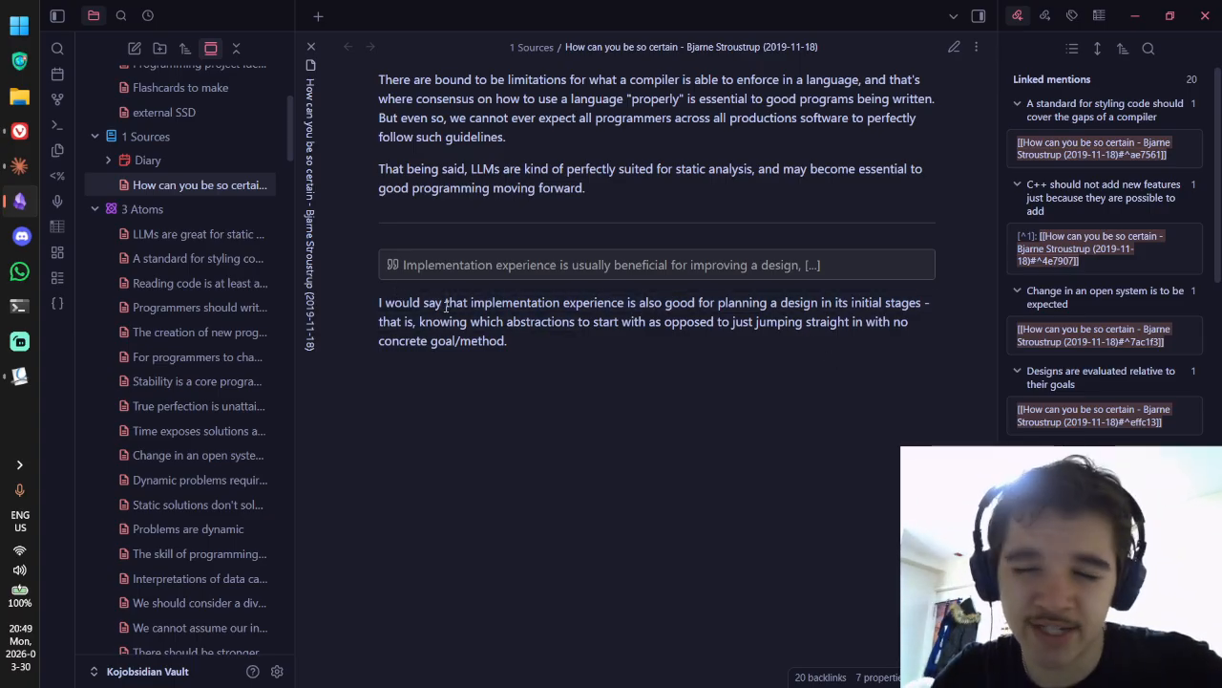
{"action": "left_click_drag", "start_coordinate": [423, 302], "coordinate": [570, 301]}
{"action": "left_click", "coordinate": [429, 305]}
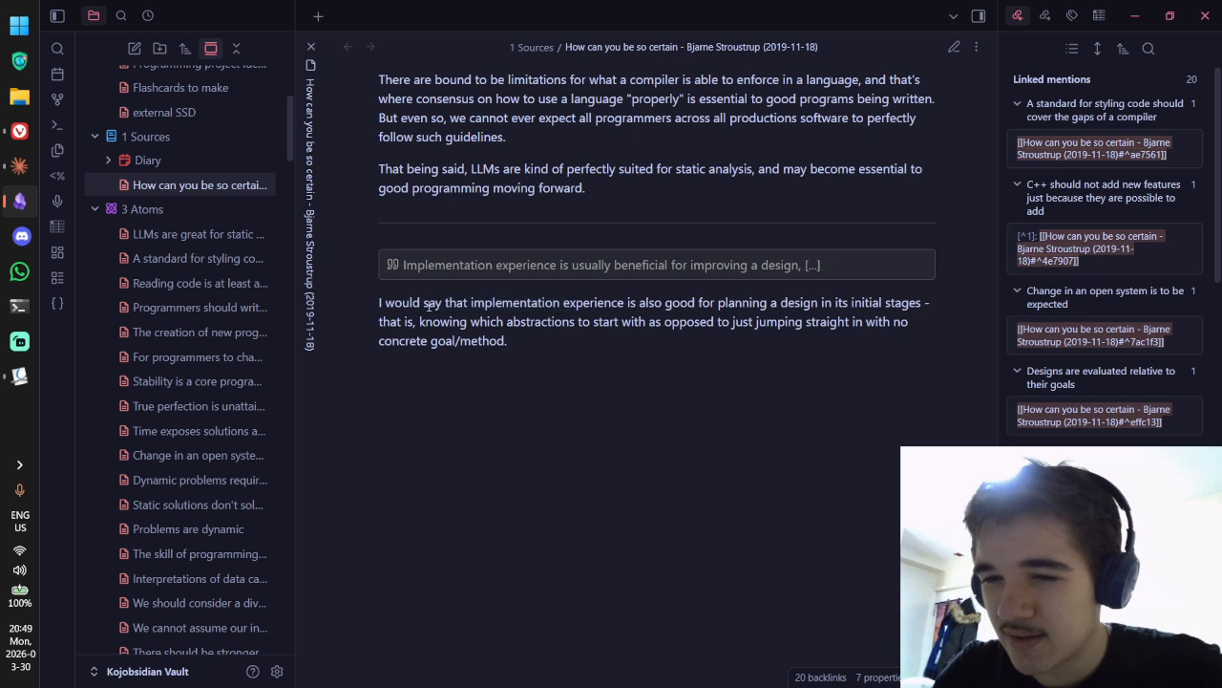
{"action": "left_click_drag", "start_coordinate": [423, 303], "coordinate": [715, 302]}
{"action": "left_click", "coordinate": [708, 302]}
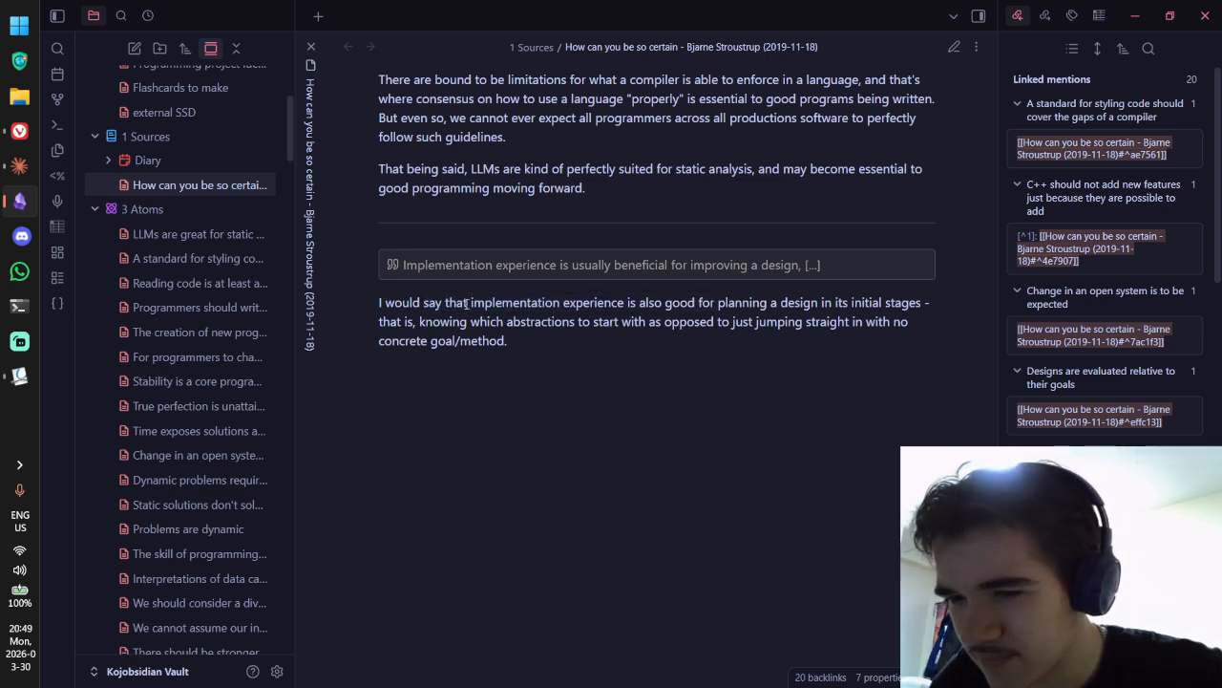
{"action": "left_click_drag", "start_coordinate": [468, 303], "coordinate": [649, 322]}
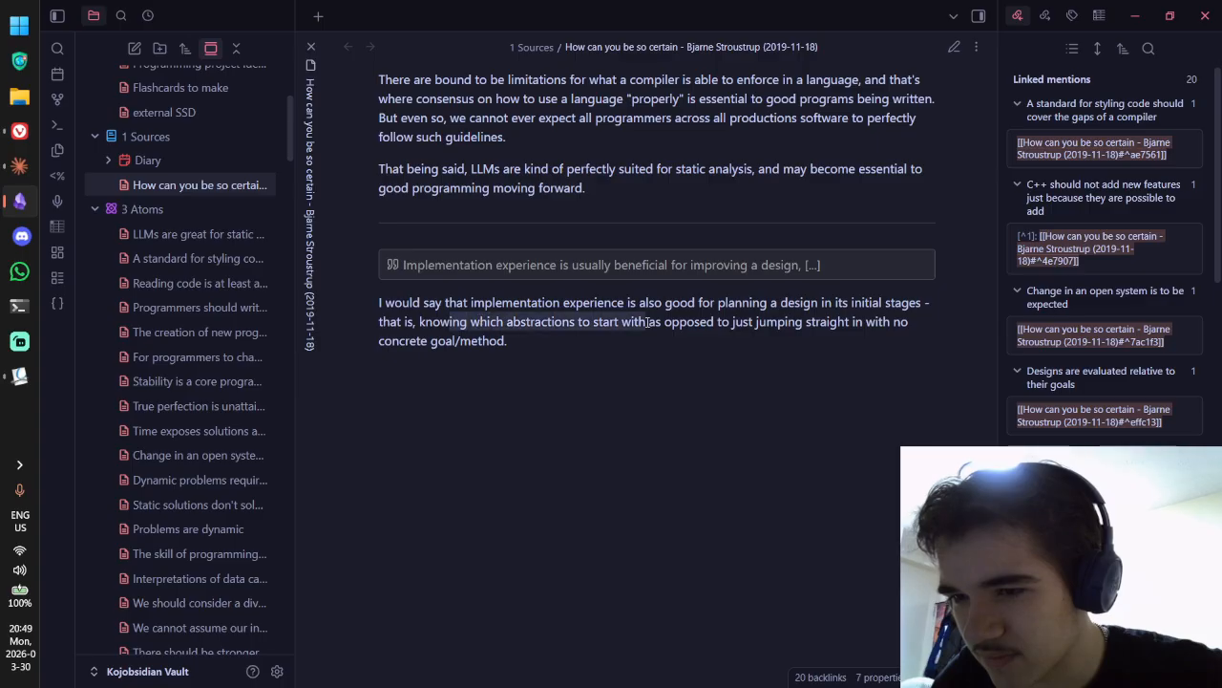
{"action": "left_click", "coordinate": [647, 323]}
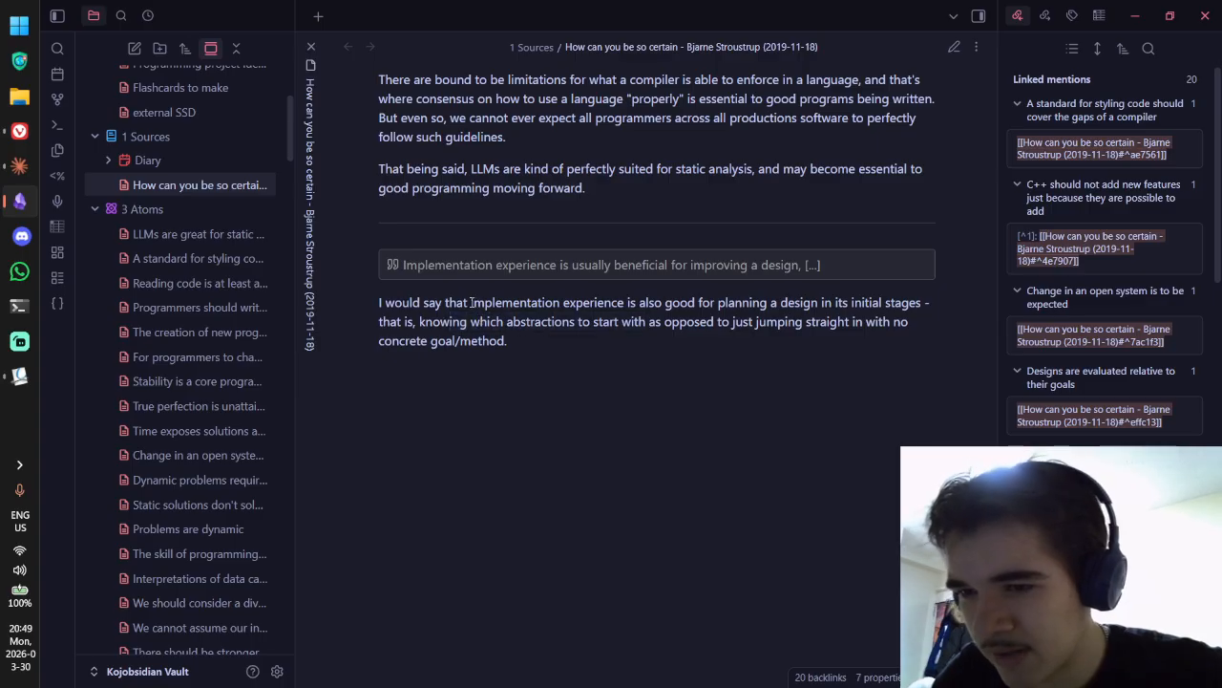
{"action": "left_click_drag", "start_coordinate": [470, 301], "coordinate": [625, 302]}
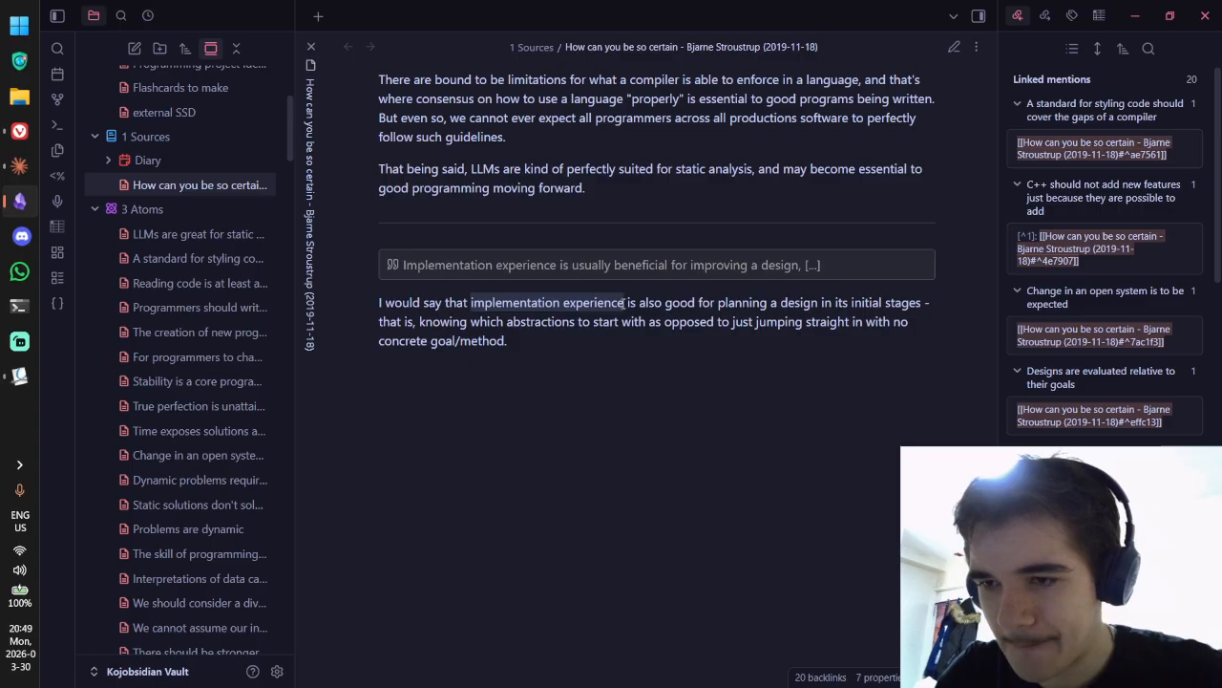
{"action": "left_click_drag", "start_coordinate": [470, 302], "coordinate": [626, 304]}
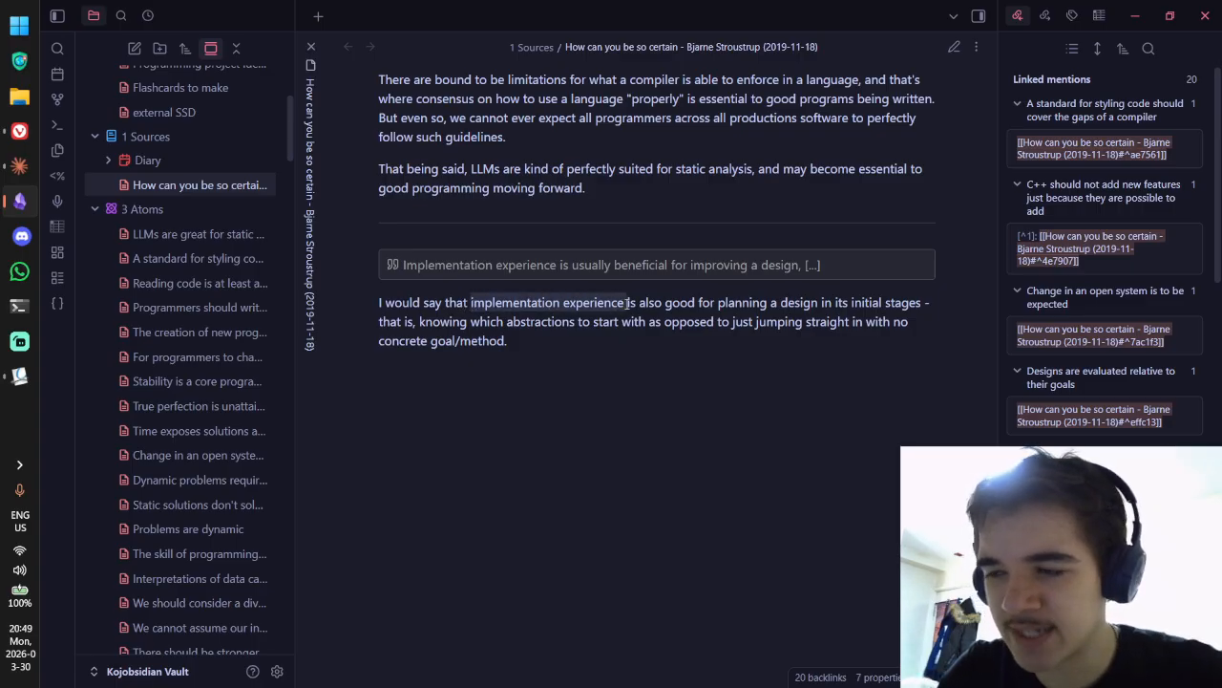
{"action": "left_click_drag", "start_coordinate": [507, 321], "coordinate": [578, 322]}
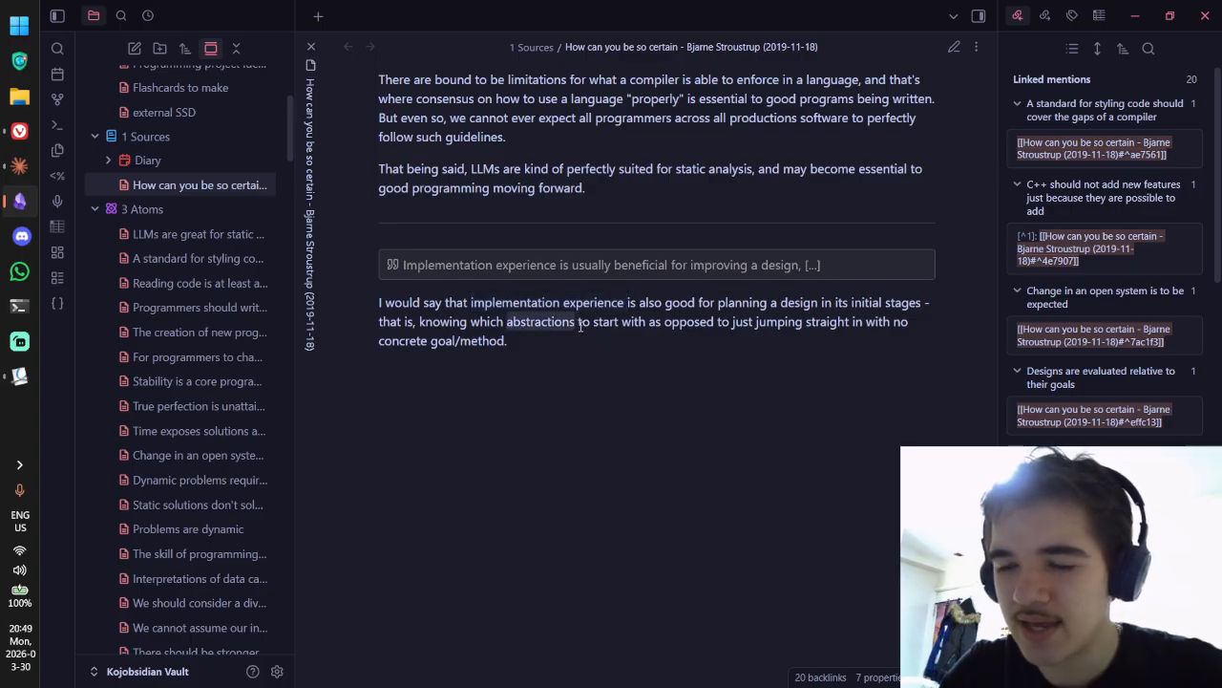
{"action": "left_click", "coordinate": [468, 302]}
{"action": "left_click_drag", "start_coordinate": [472, 303], "coordinate": [624, 304]}
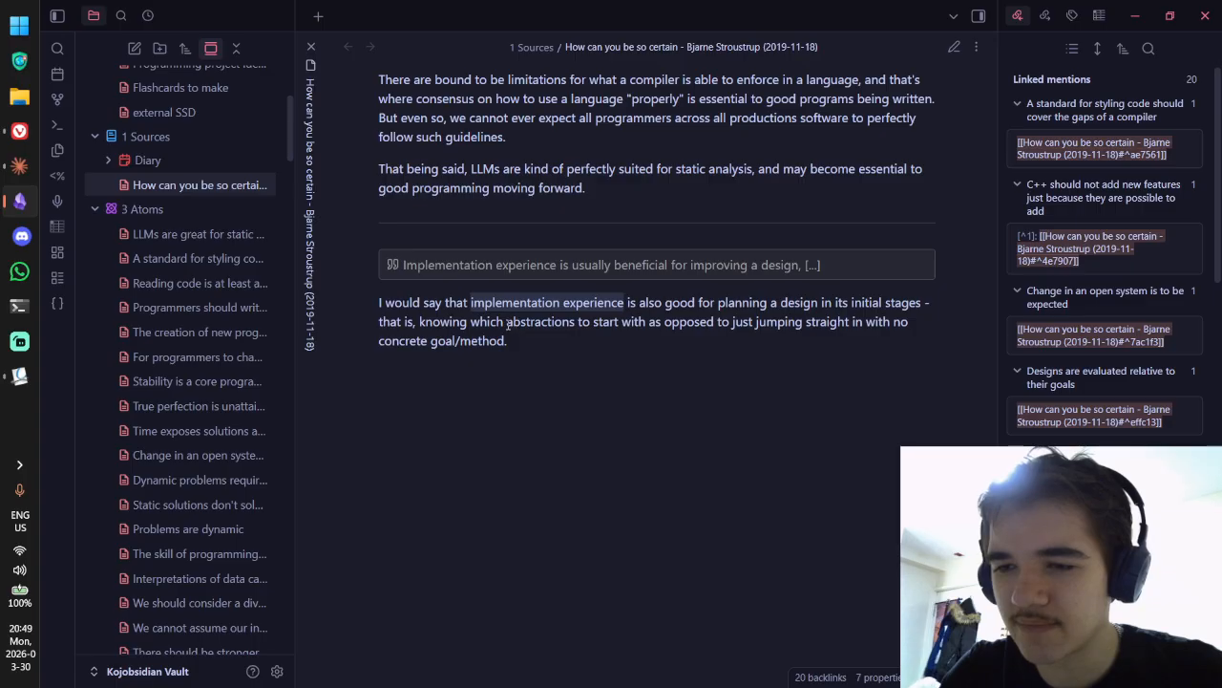
{"action": "left_click", "coordinate": [480, 304]}
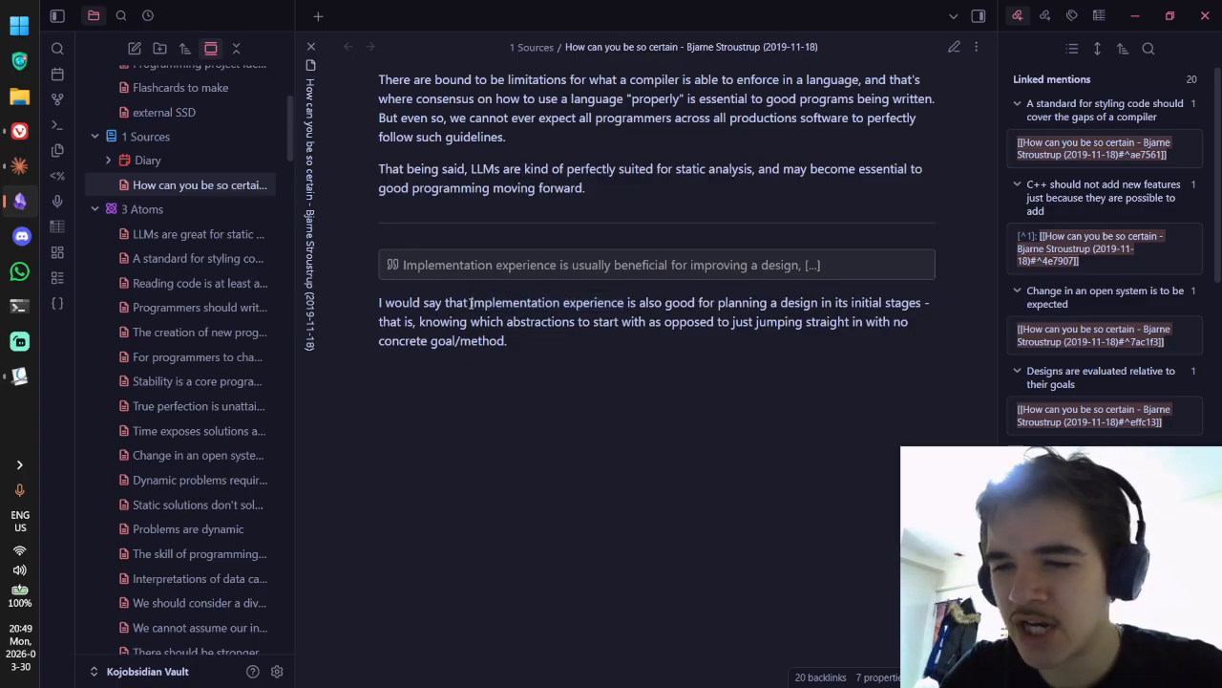
{"action": "left_click_drag", "start_coordinate": [470, 303], "coordinate": [626, 304]}
{"action": "left_click_drag", "start_coordinate": [507, 327], "coordinate": [570, 326]}
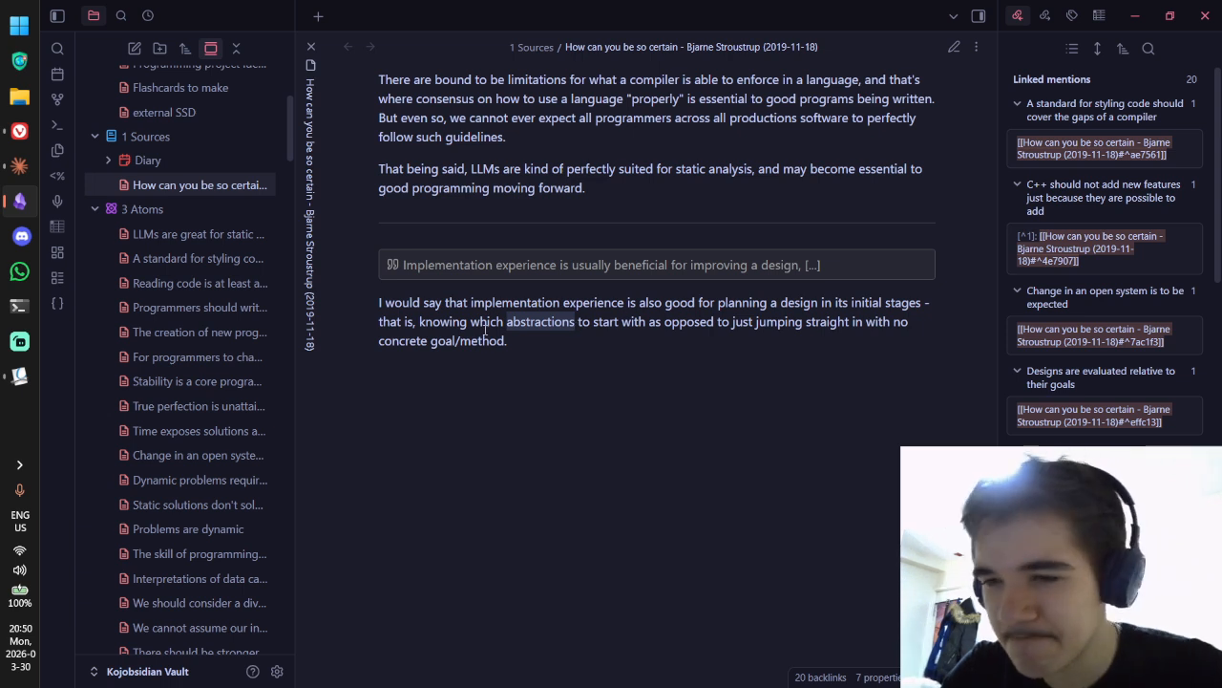
{"action": "left_click_drag", "start_coordinate": [471, 324], "coordinate": [520, 319]}
{"action": "left_click", "coordinate": [520, 319]}
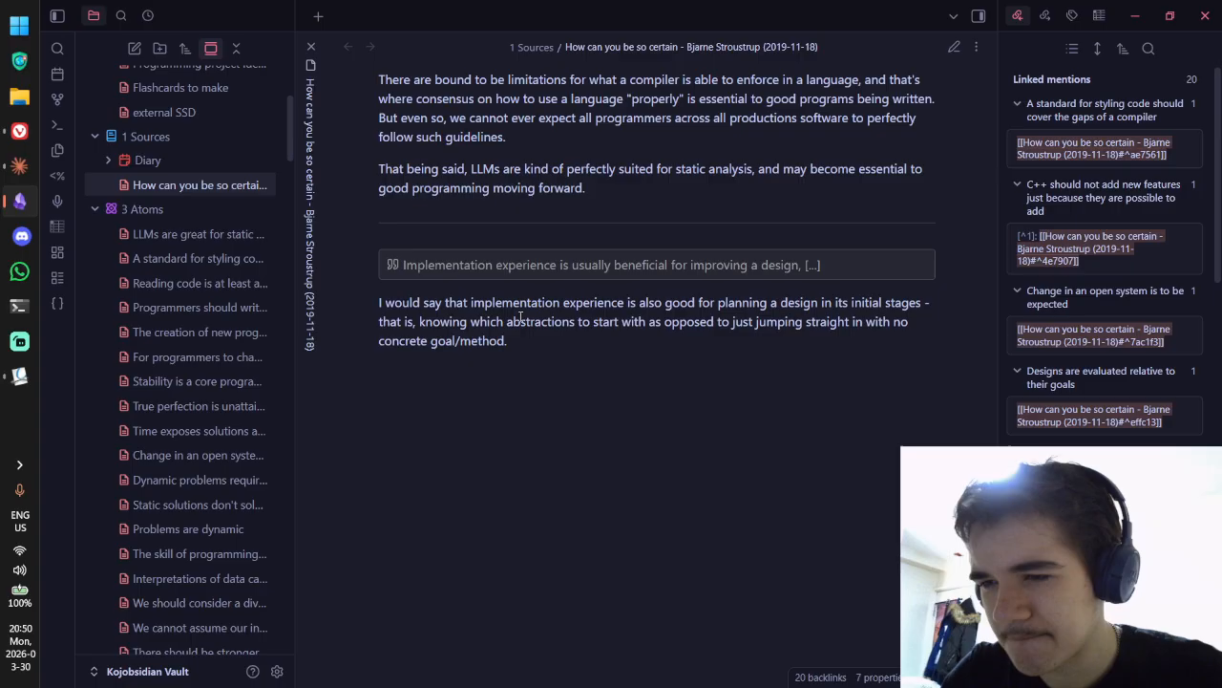
{"action": "left_click_drag", "start_coordinate": [657, 305], "coordinate": [881, 306]}
{"action": "left_click_drag", "start_coordinate": [485, 306], "coordinate": [877, 306]}
{"action": "left_click", "coordinate": [658, 307]}
{"action": "left_click", "coordinate": [876, 306]}
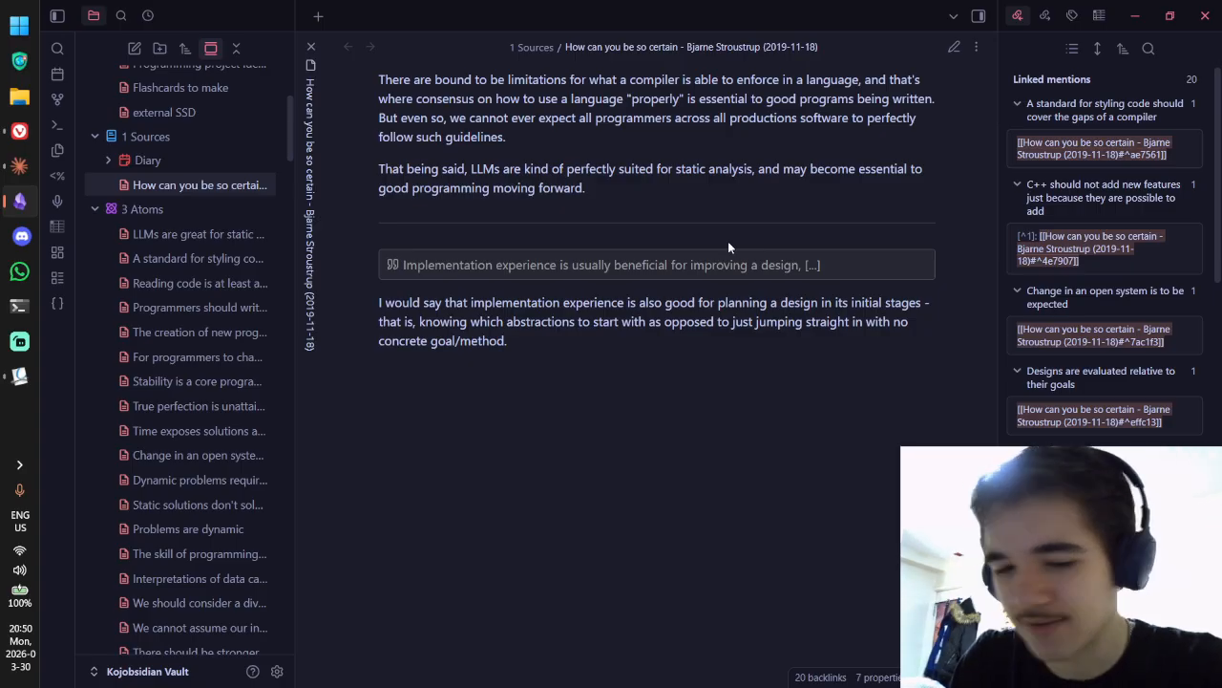
Step: Return to the PDF in Okular and close the "Implementation experience" annotation note on page 4
{"action": "key", "text": "alt+Tab"}
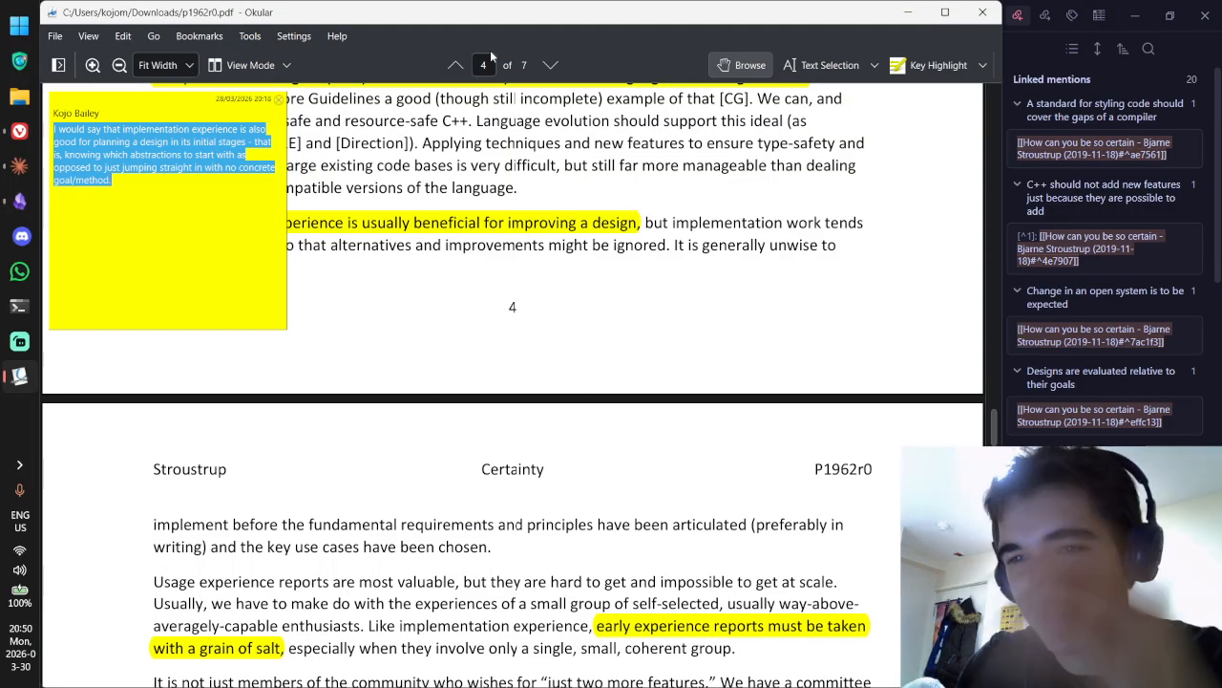
{"action": "left_click", "coordinate": [278, 99]}
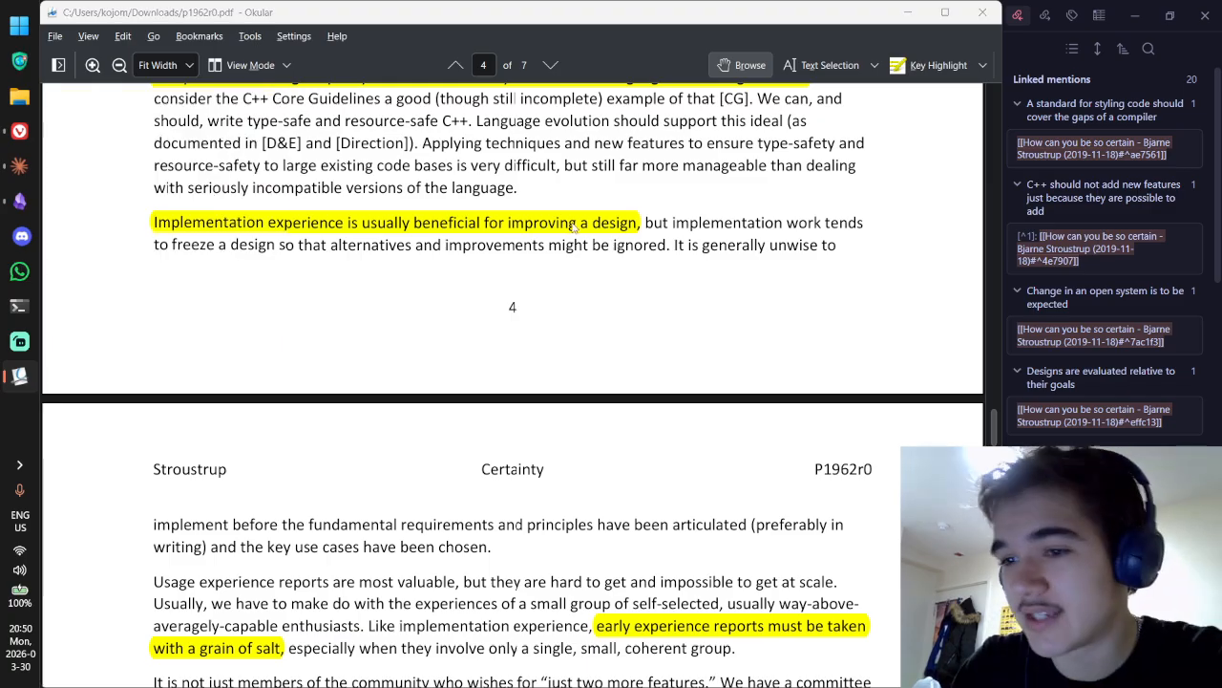
Step: Switch to the source note in Obsidian and reread the "Implementation experience" quote together with the comment beneath it
{"action": "key", "text": "alt+Tab"}
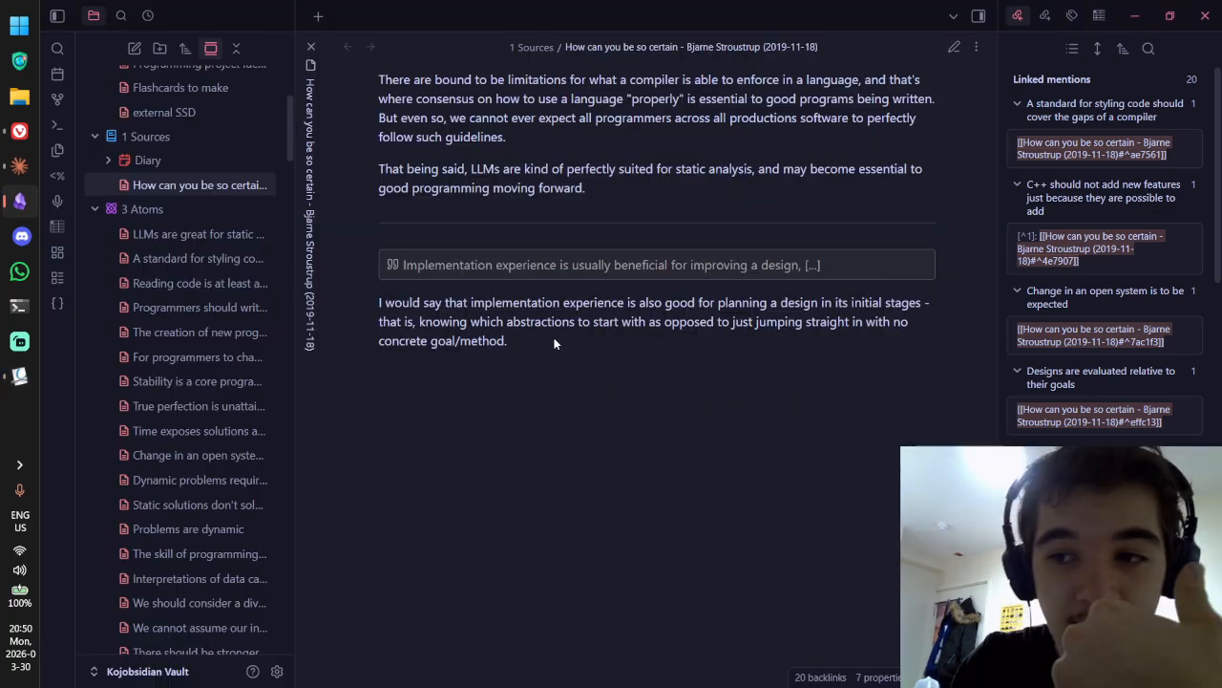
{"action": "left_click_drag", "start_coordinate": [549, 358], "coordinate": [310, 209]}
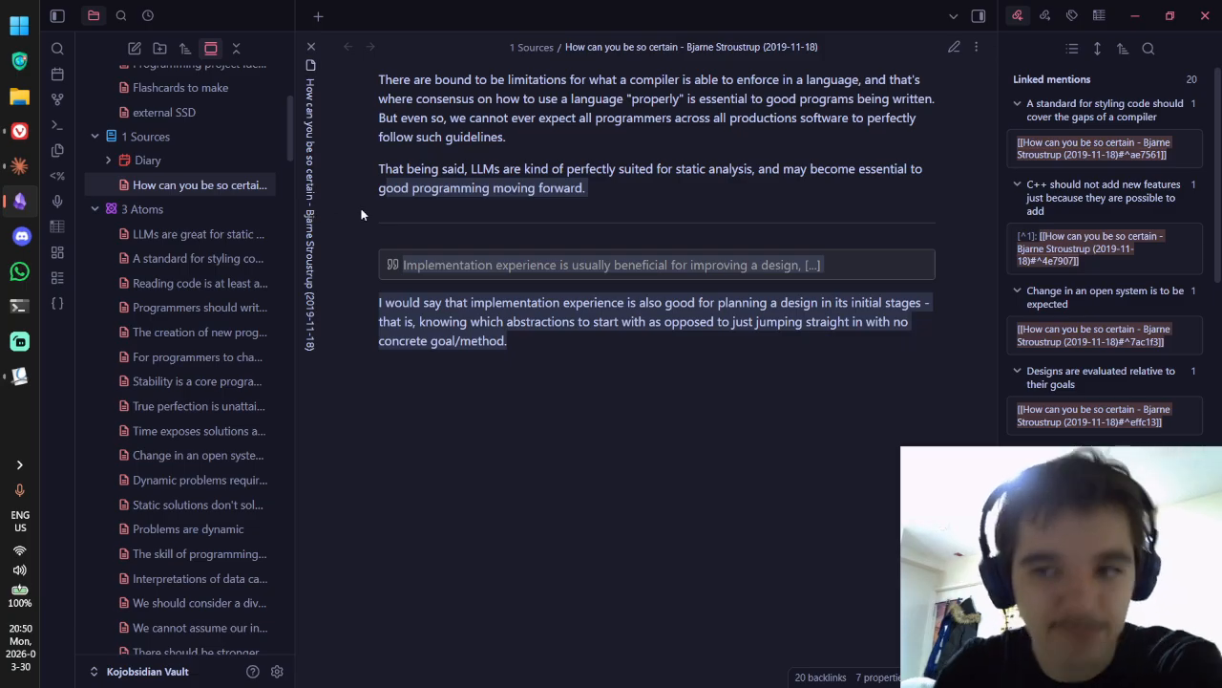
{"action": "left_click", "coordinate": [645, 179]}
{"action": "left_click_drag", "start_coordinate": [529, 332], "coordinate": [360, 253]}
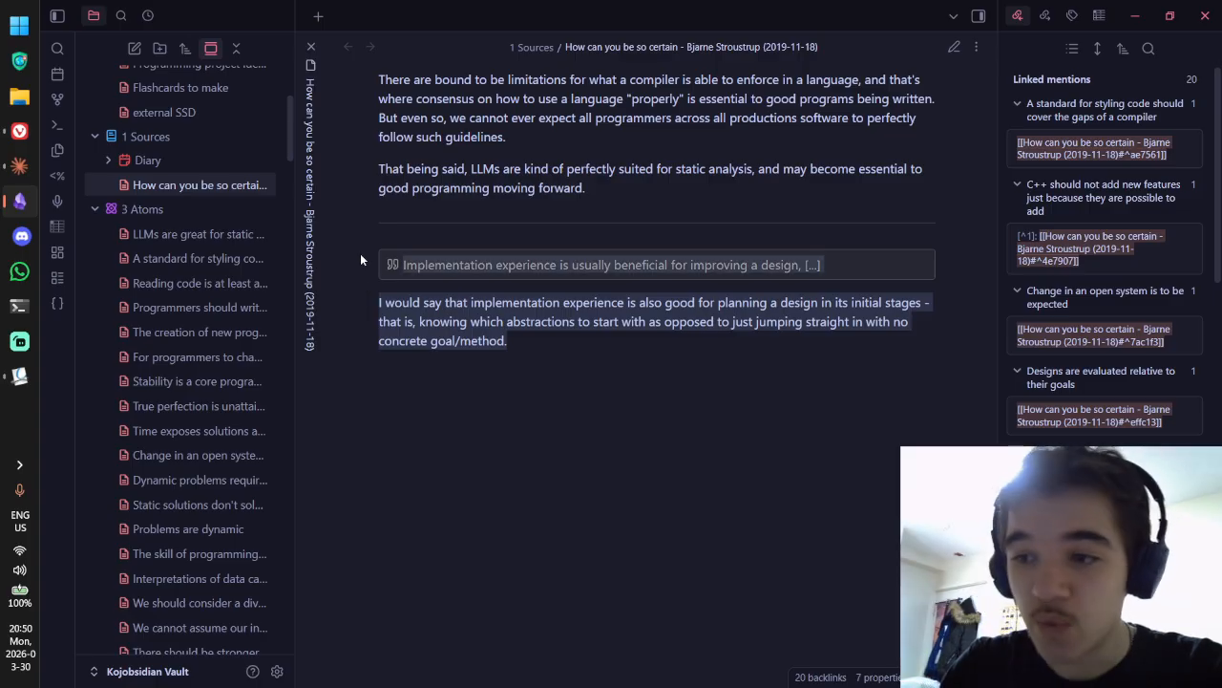
{"action": "left_click", "coordinate": [537, 343]}
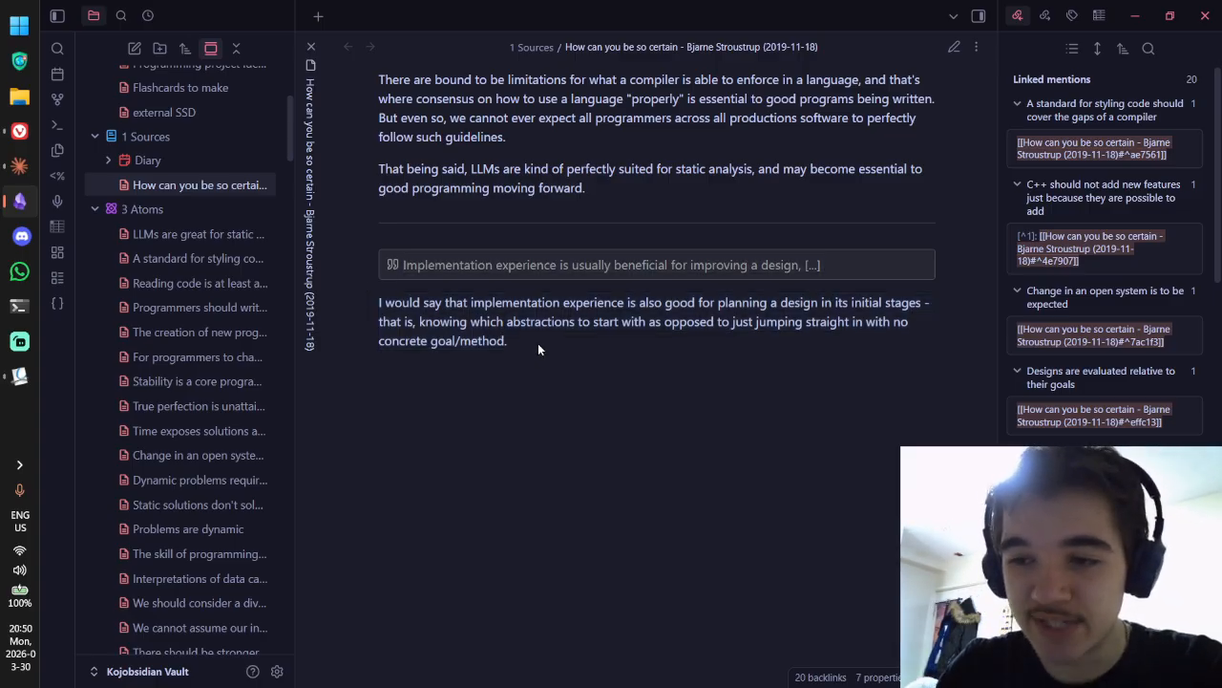
{"action": "left_click_drag", "start_coordinate": [537, 343], "coordinate": [353, 259]}
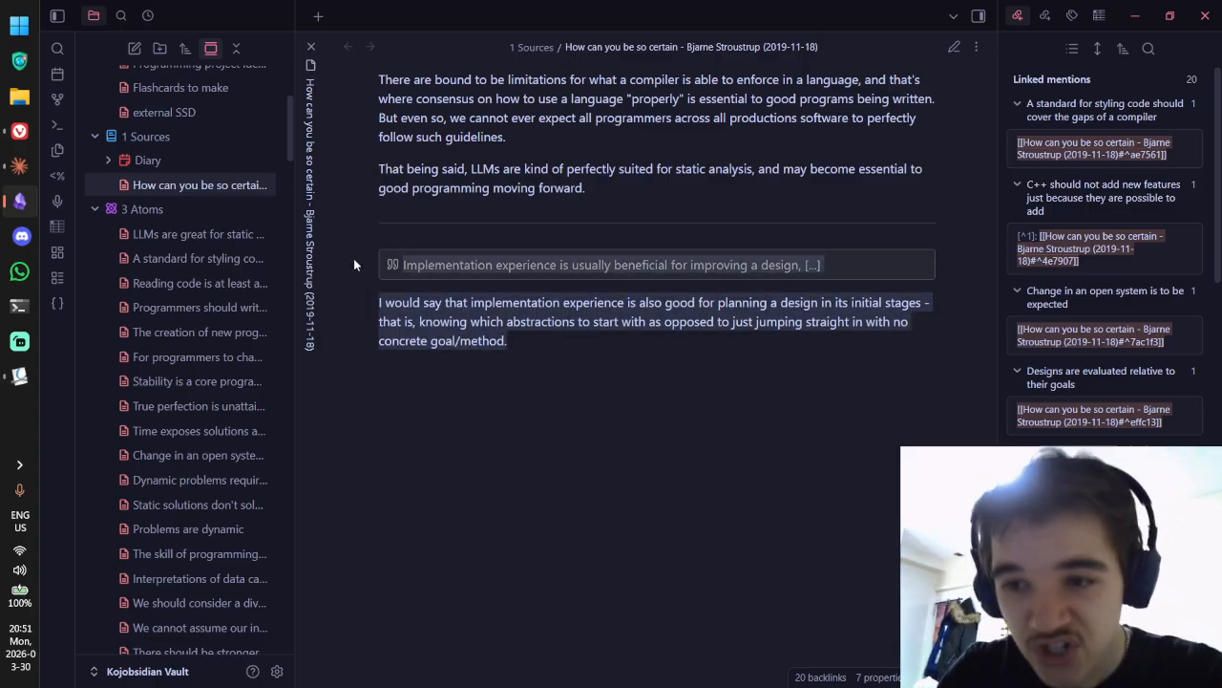
{"action": "left_click", "coordinate": [571, 346]}
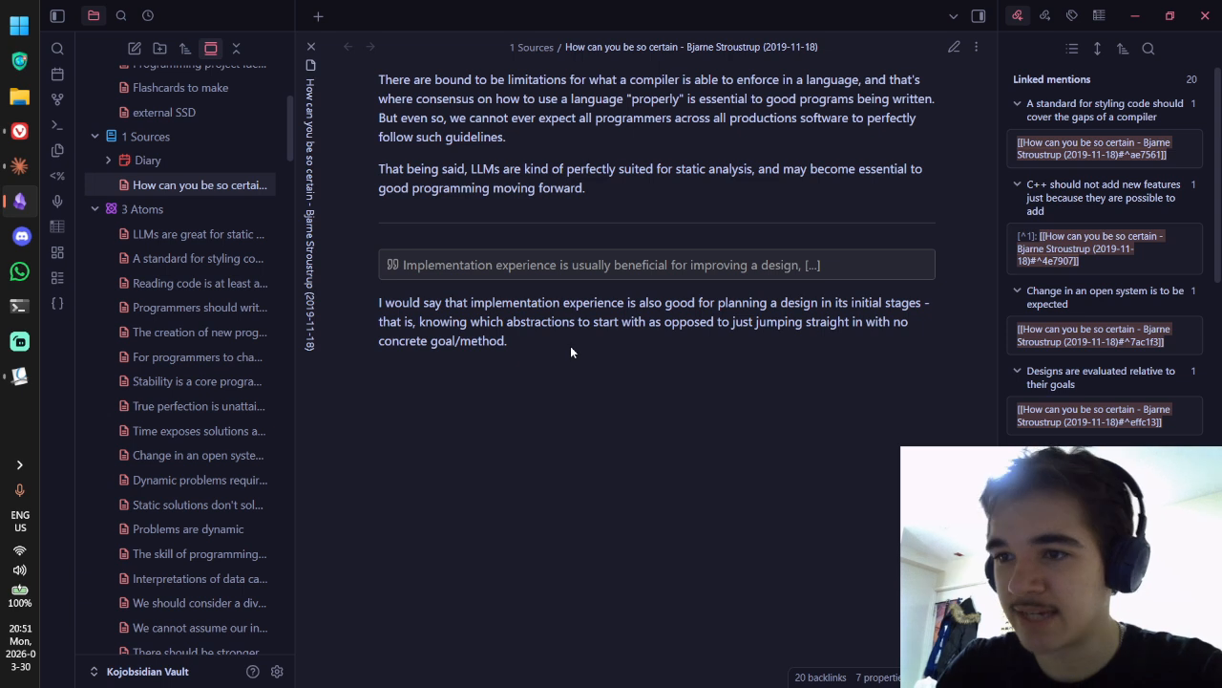
Step: Return the note to editing view and add a "---" divider below the implementation experience comment, followed by a blank line
{"action": "key", "text": "ctrl+e"}
{"action": "type", "text": "---"}
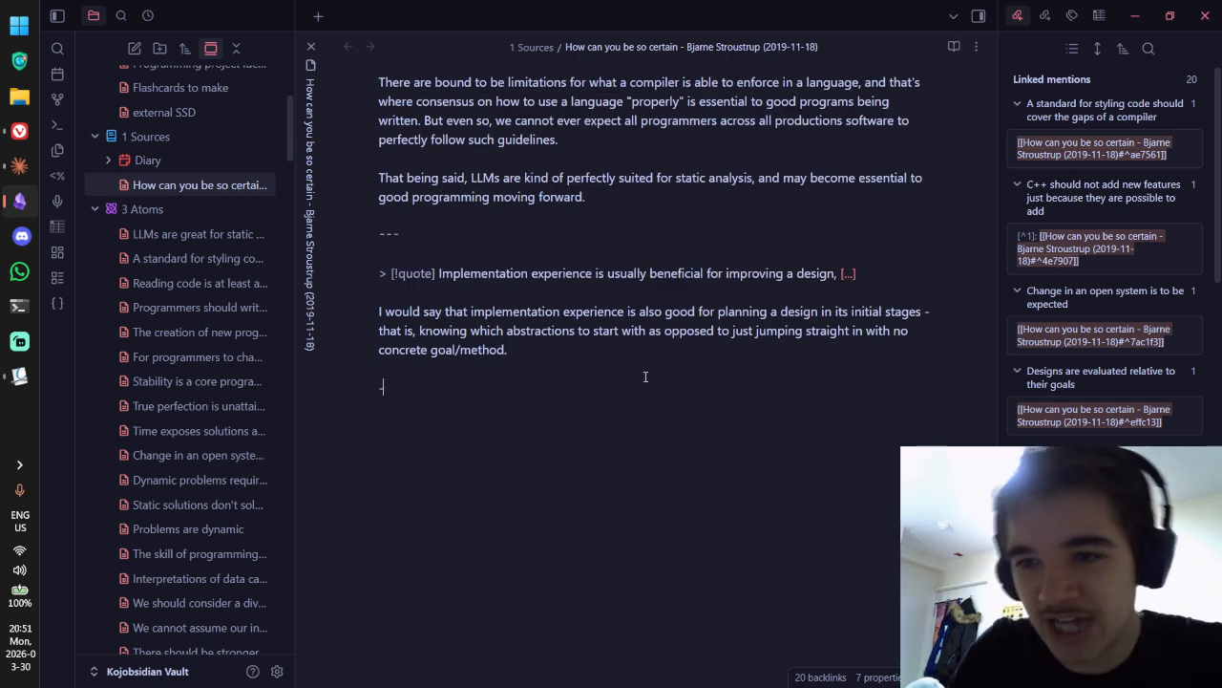
{"action": "key", "text": "Return"}
{"action": "key", "text": "Return"}
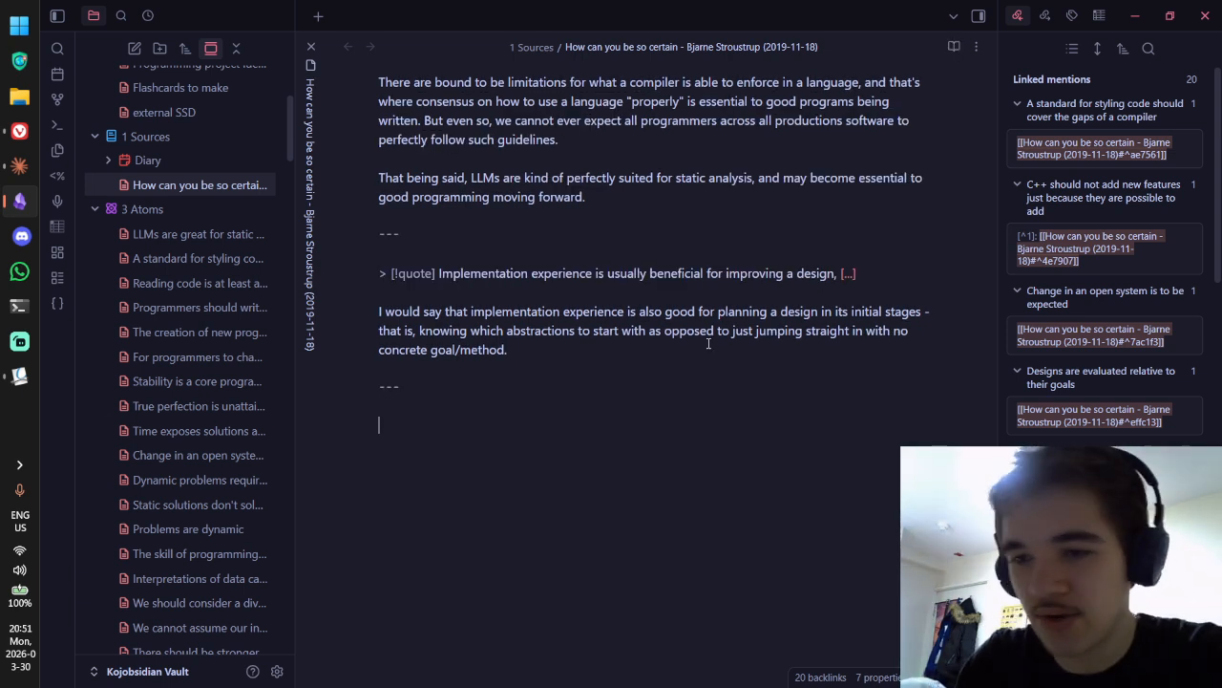
Step: Reexamine the comment about planning a design in its initial stages and knowing which abstractions to start with
{"action": "left_click_drag", "start_coordinate": [563, 367], "coordinate": [485, 237]}
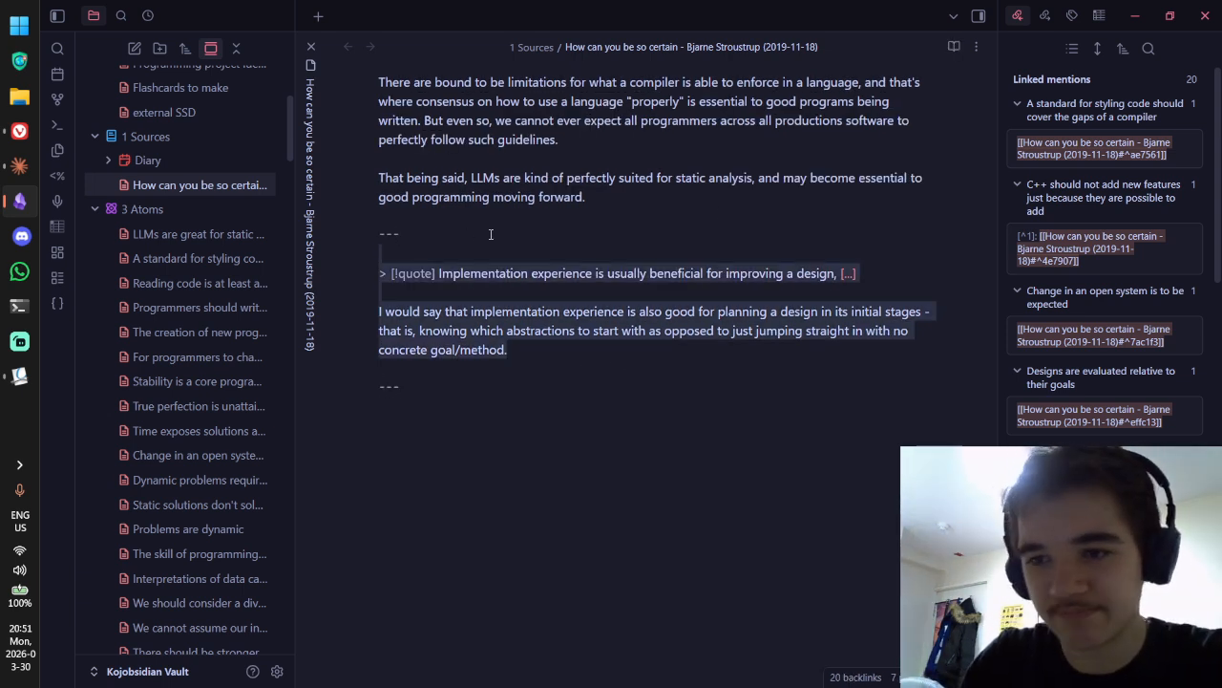
{"action": "left_click", "coordinate": [466, 472]}
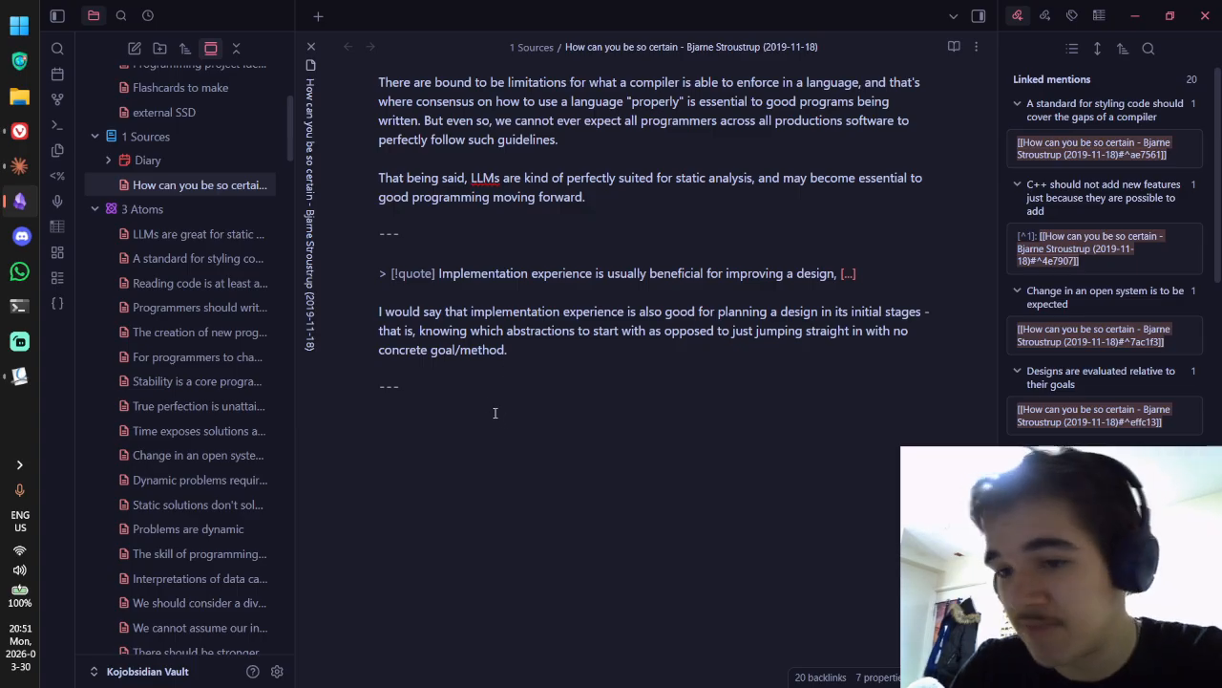
{"action": "left_click_drag", "start_coordinate": [521, 350], "coordinate": [382, 312]}
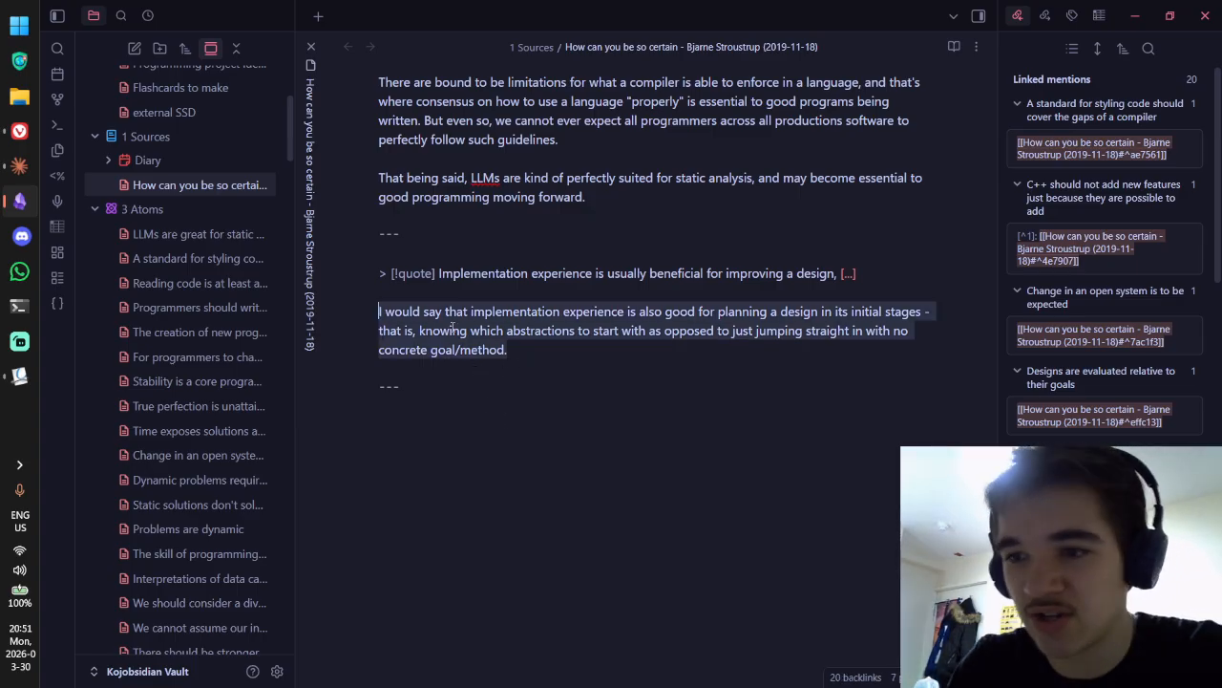
{"action": "left_click", "coordinate": [525, 330]}
{"action": "left_click_drag", "start_coordinate": [528, 362], "coordinate": [380, 330]}
{"action": "left_click_drag", "start_coordinate": [511, 351], "coordinate": [368, 315]}
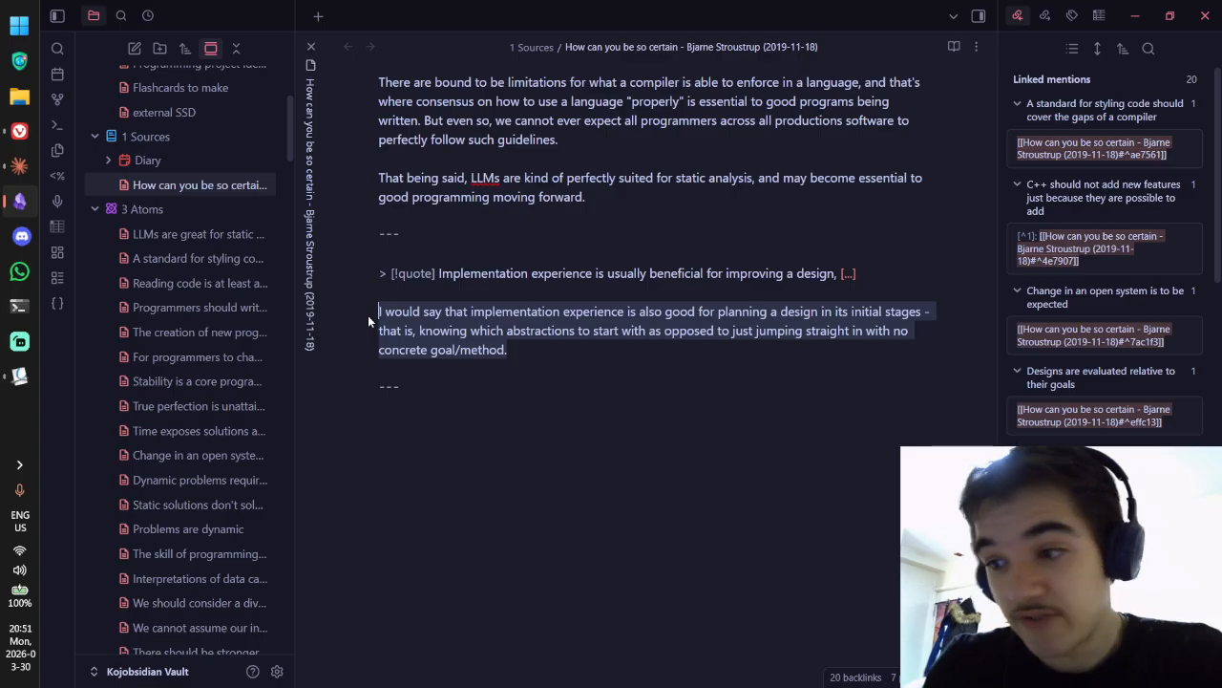
{"action": "left_click", "coordinate": [564, 330]}
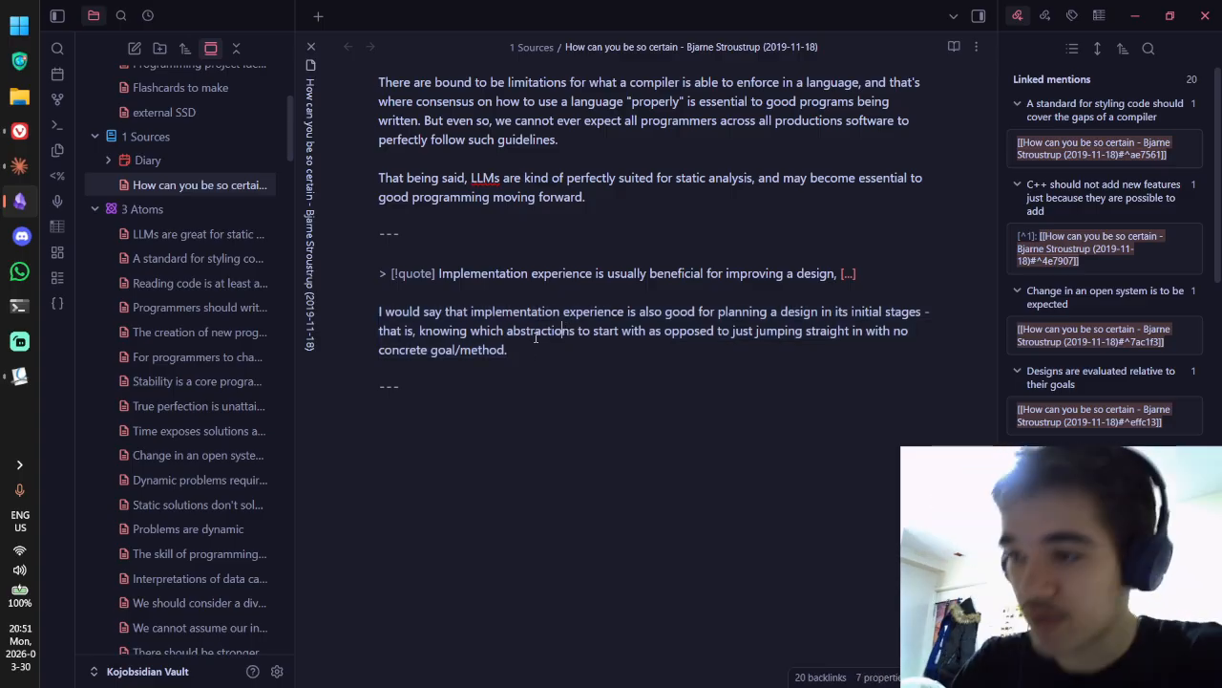
Step: Switch to the PDF in Okular and copy the highlighted text "early experience reports must be taken with a grain of salt" on page 5
{"action": "key", "text": "alt+Tab"}
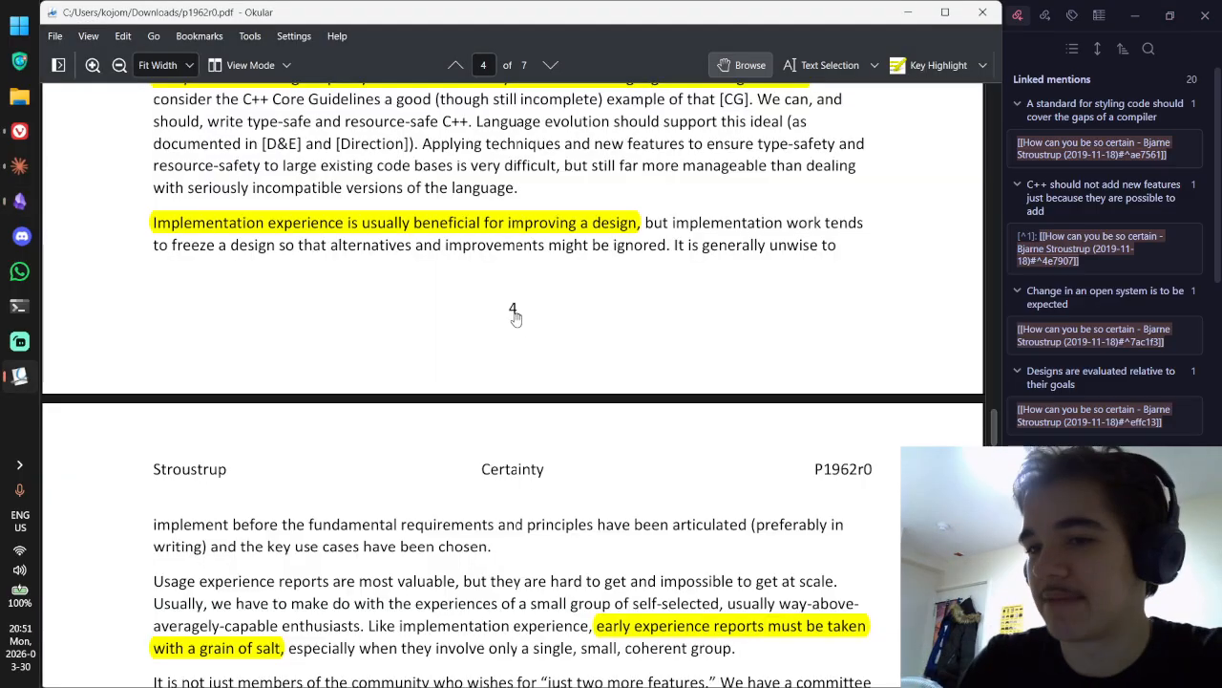
{"action": "scroll", "coordinate": [544, 229], "scroll_direction": "down", "scroll_amount": 3}
{"action": "scroll", "coordinate": [555, 209], "scroll_direction": "down", "scroll_amount": 4}
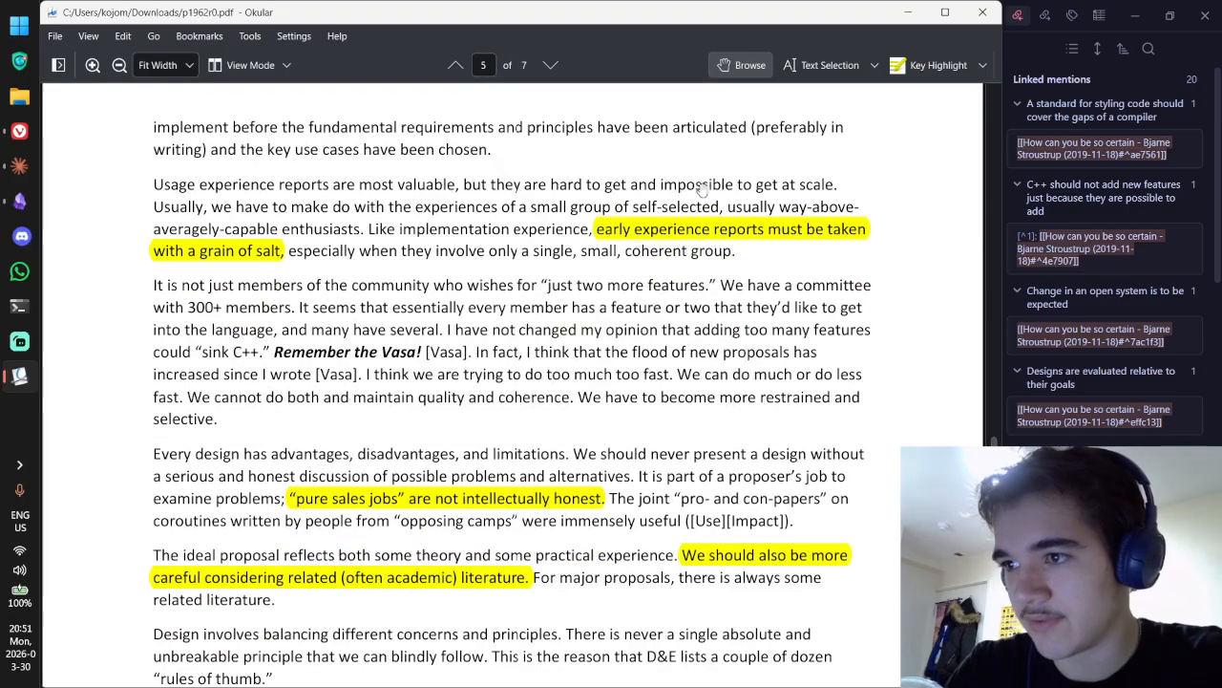
{"action": "mouse_move", "coordinate": [624, 237]}
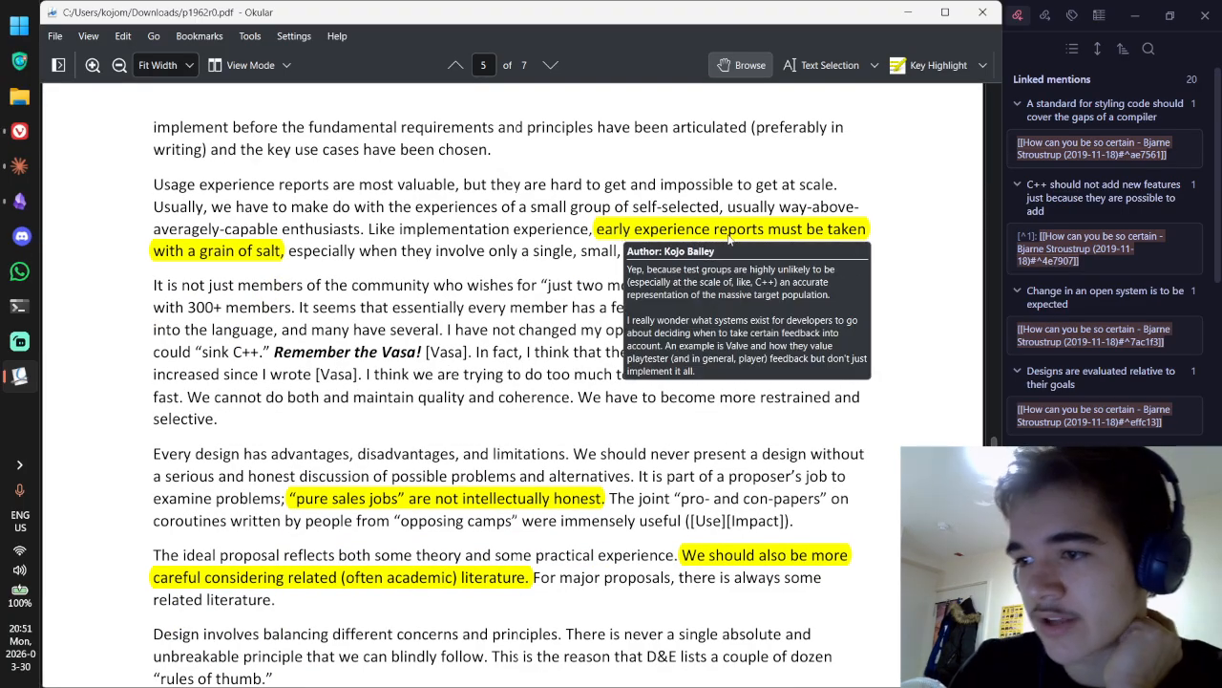
{"action": "left_click", "coordinate": [823, 65]}
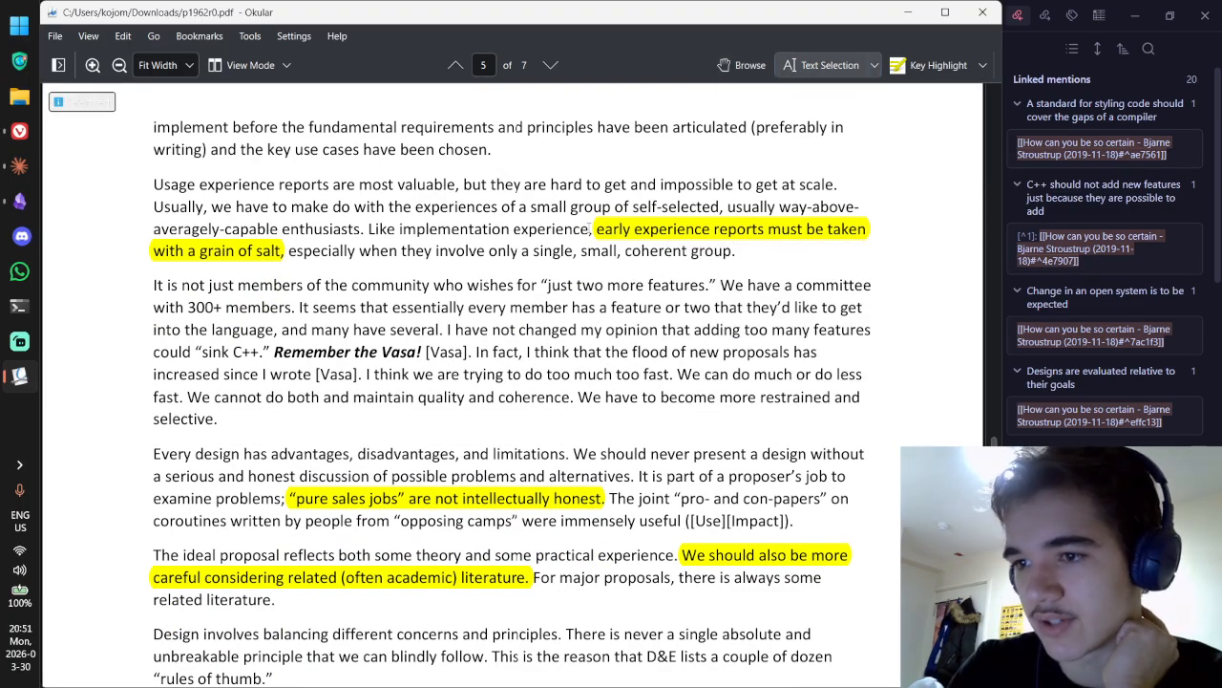
{"action": "left_click_drag", "start_coordinate": [597, 231], "coordinate": [280, 251]}
{"action": "key", "text": "ctrl+c"}
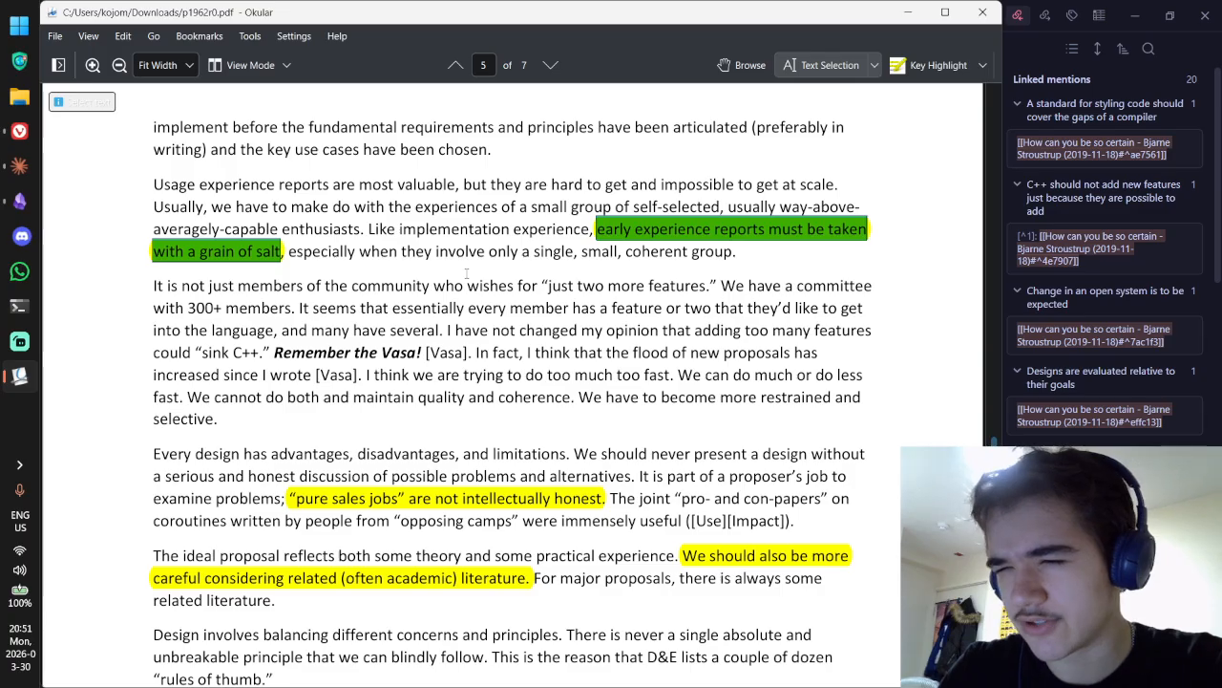
Step: Paste the copied text into the Obsidian note as a [!quote] callout, with "[...]" before it and ", [...]" after it
{"action": "key", "text": "alt+Tab"}
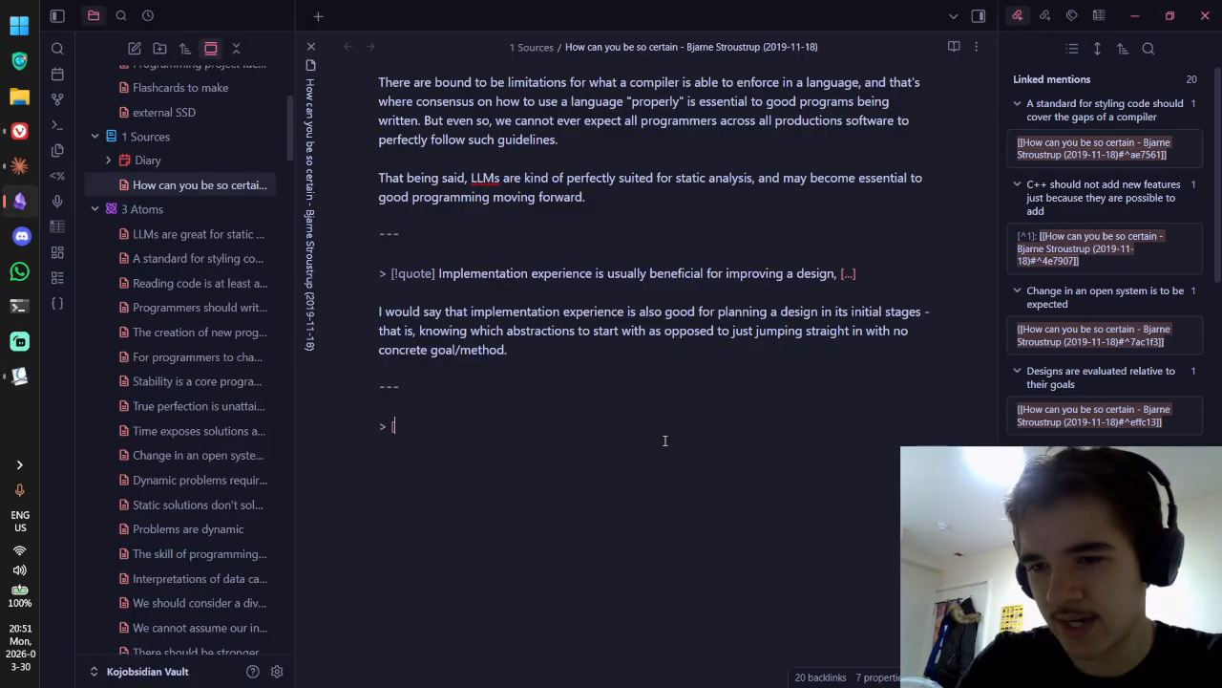
{"action": "type", "text": "[!quote]"}
{"action": "key", "text": "ctrl+v"}
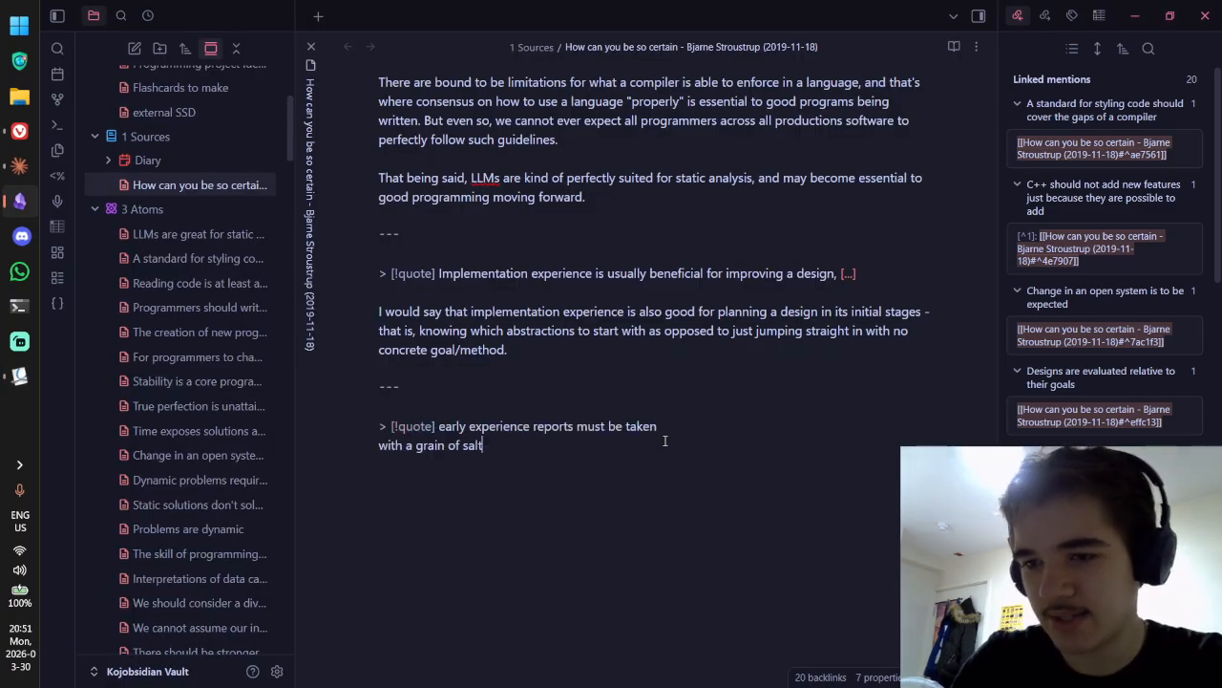
{"action": "left_click", "coordinate": [441, 426]}
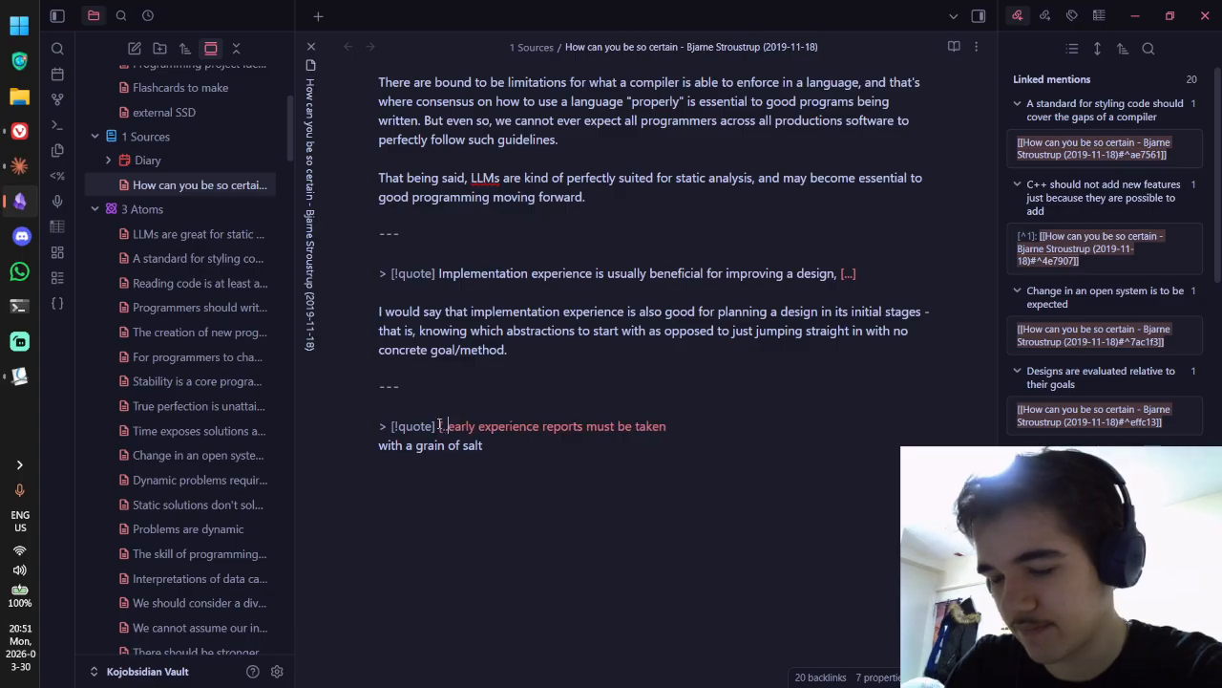
{"action": "type", "text": "[...] "}
{"action": "type", "text": ", [..."}
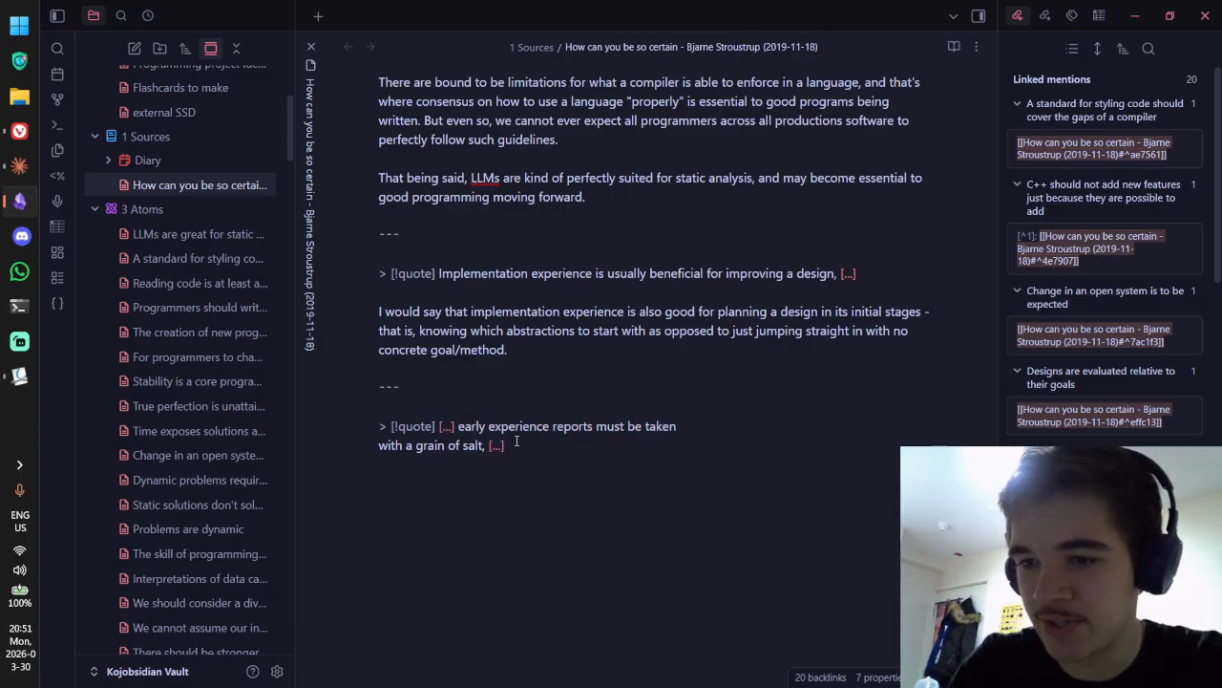
Step: Check the new quote in reading view, join its two lines into one with a space after "taken", and reread it
{"action": "key", "text": "ctrl+e"}
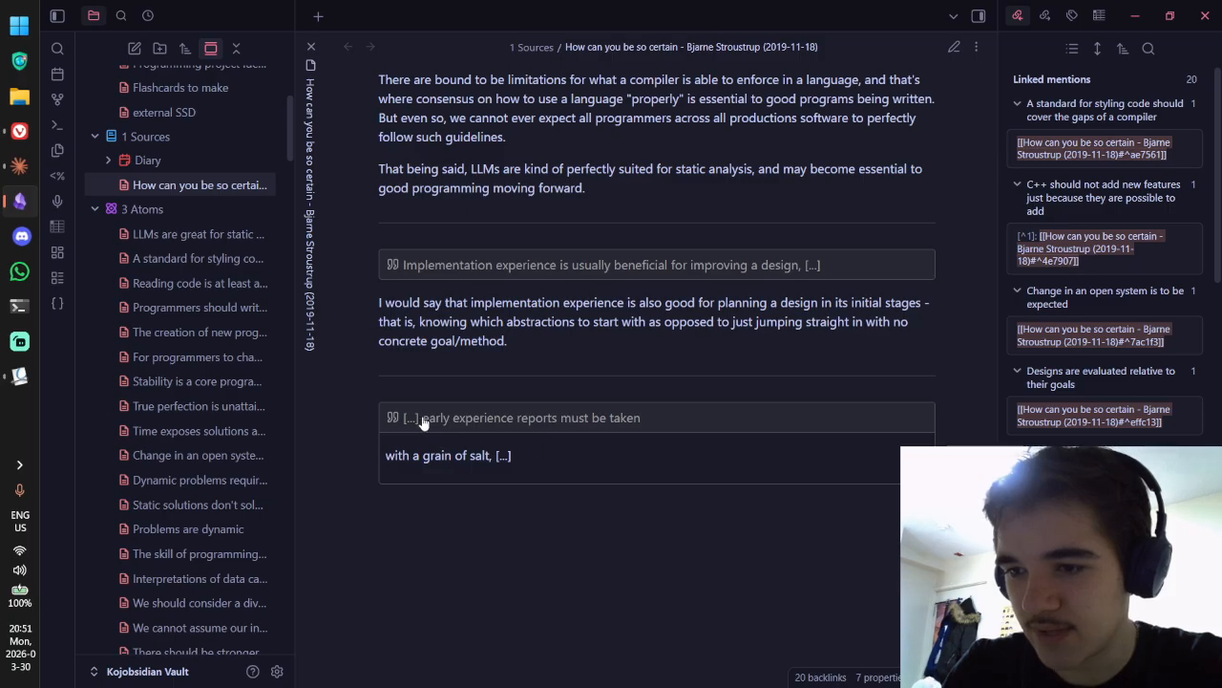
{"action": "key", "text": "ctrl+e"}
{"action": "key", "text": "ctrl+e"}
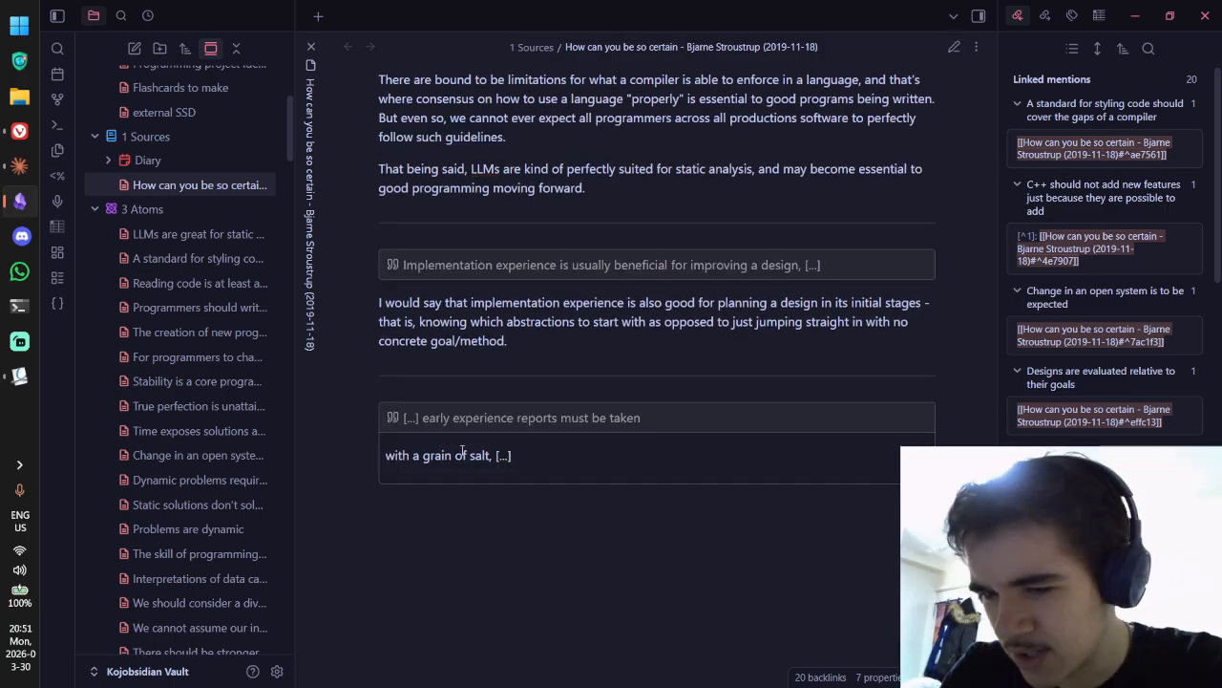
{"action": "key", "text": "ctrl+e"}
{"action": "key", "text": "BackSpace"}
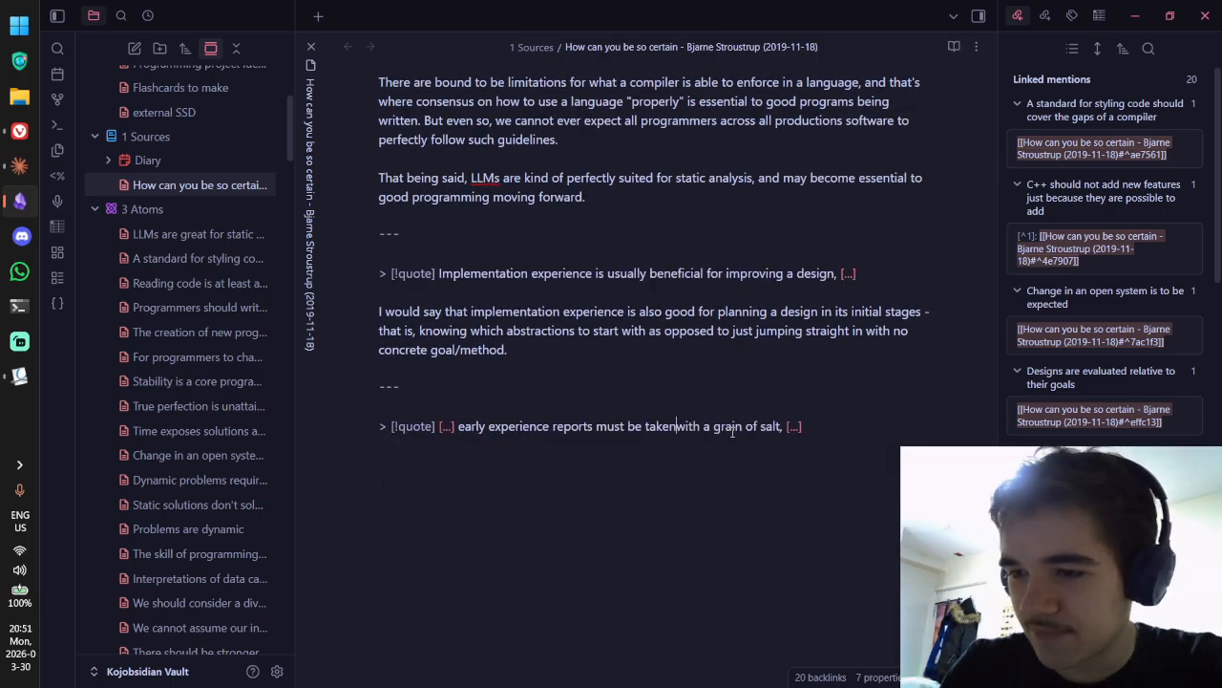
{"action": "left_click_drag", "start_coordinate": [828, 426], "coordinate": [440, 433]}
{"action": "left_click", "coordinate": [521, 427]}
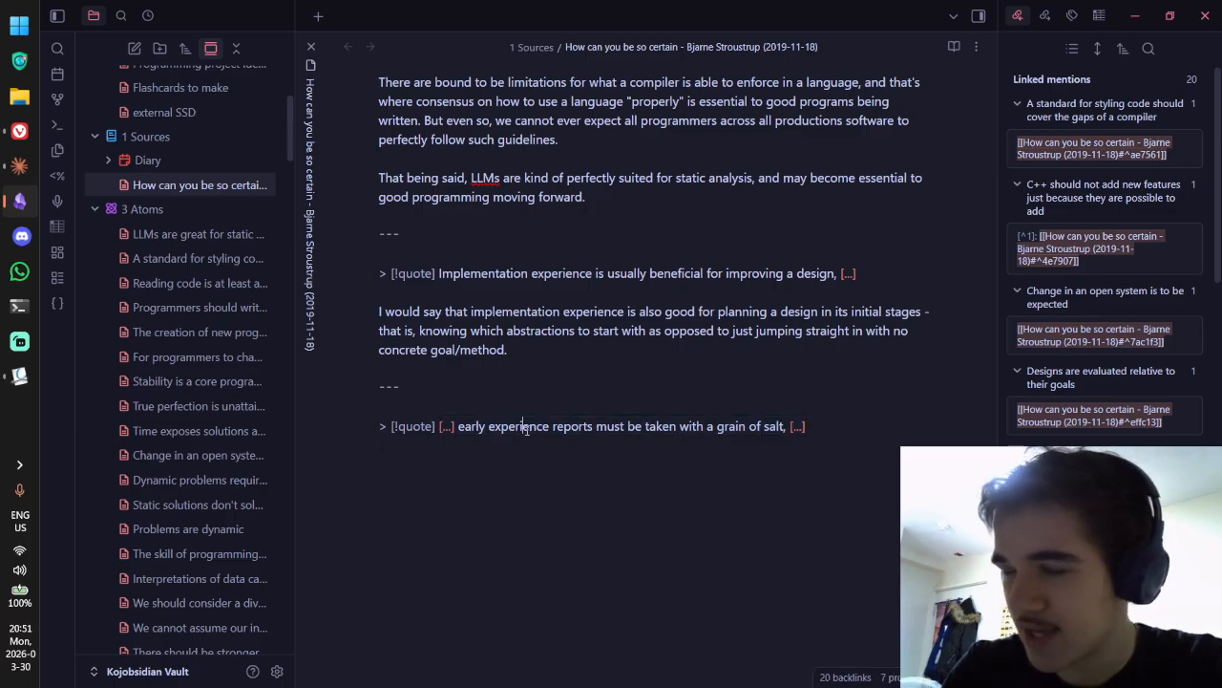
{"action": "left_click_drag", "start_coordinate": [830, 427], "coordinate": [444, 428]}
{"action": "left_click", "coordinate": [444, 428]}
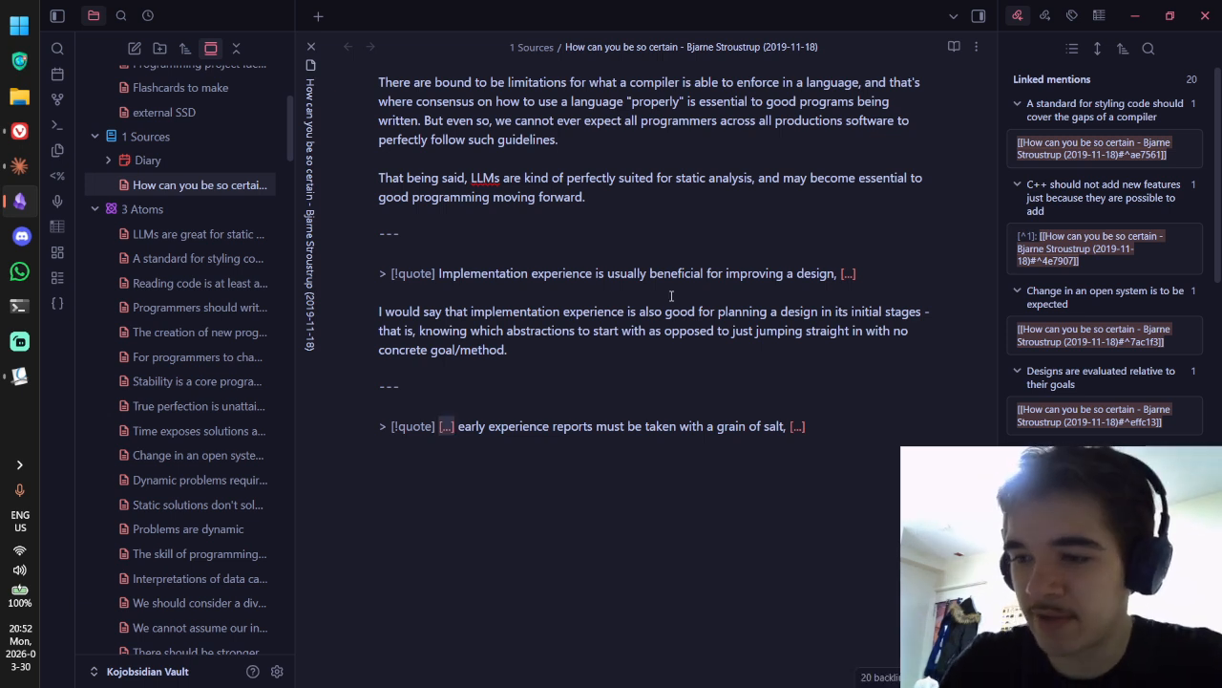
Step: Copy the "early experience reports" annotation comment from Okular, paste it beneath the quote in Obsidian, and remove the surplus blank line between its paragraphs
{"action": "left_click", "coordinate": [841, 462]}
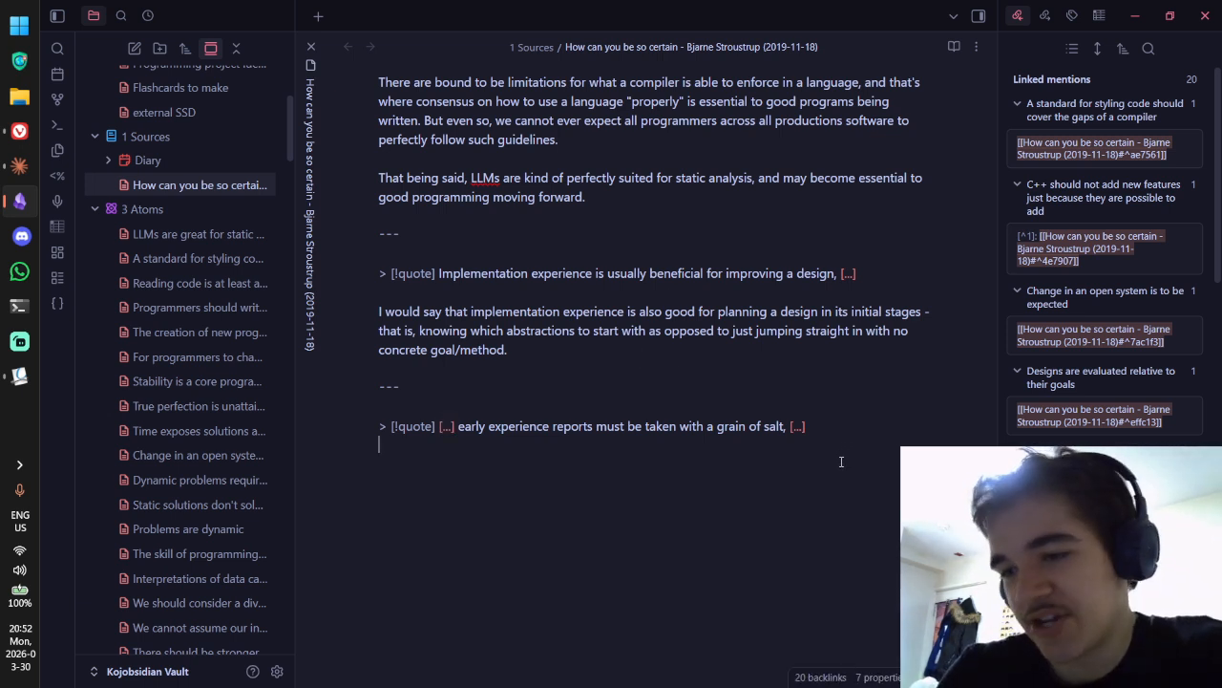
{"action": "key", "text": "Return"}
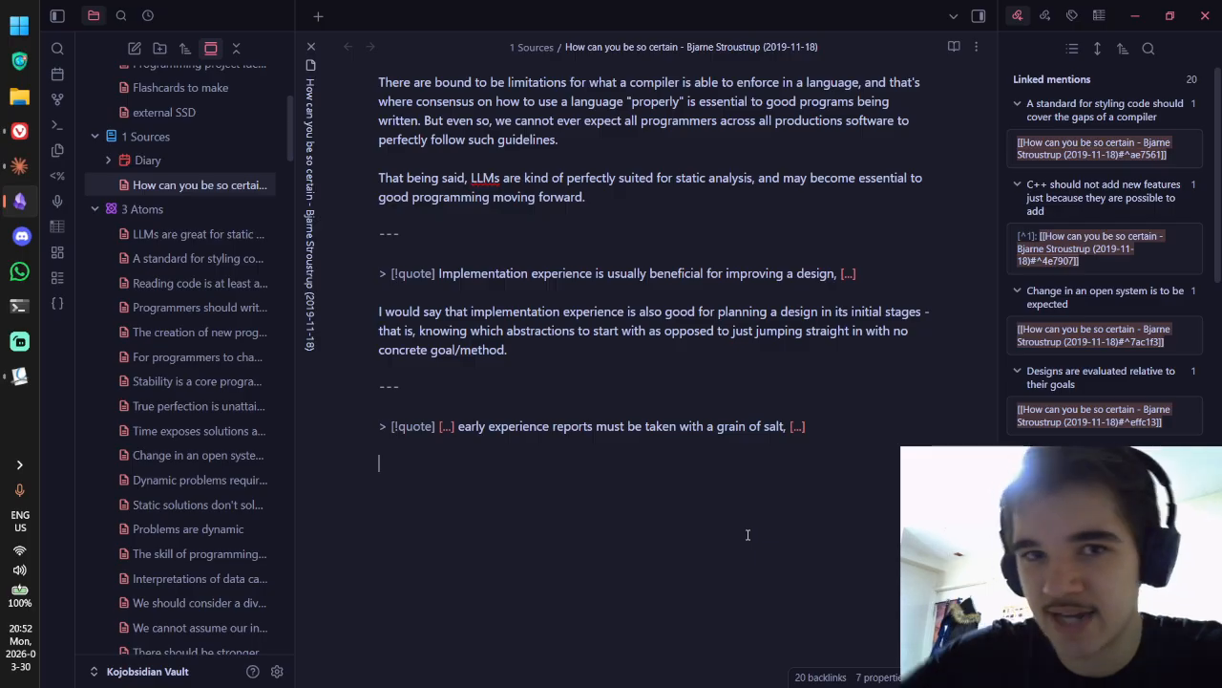
{"action": "key", "text": "alt+Tab"}
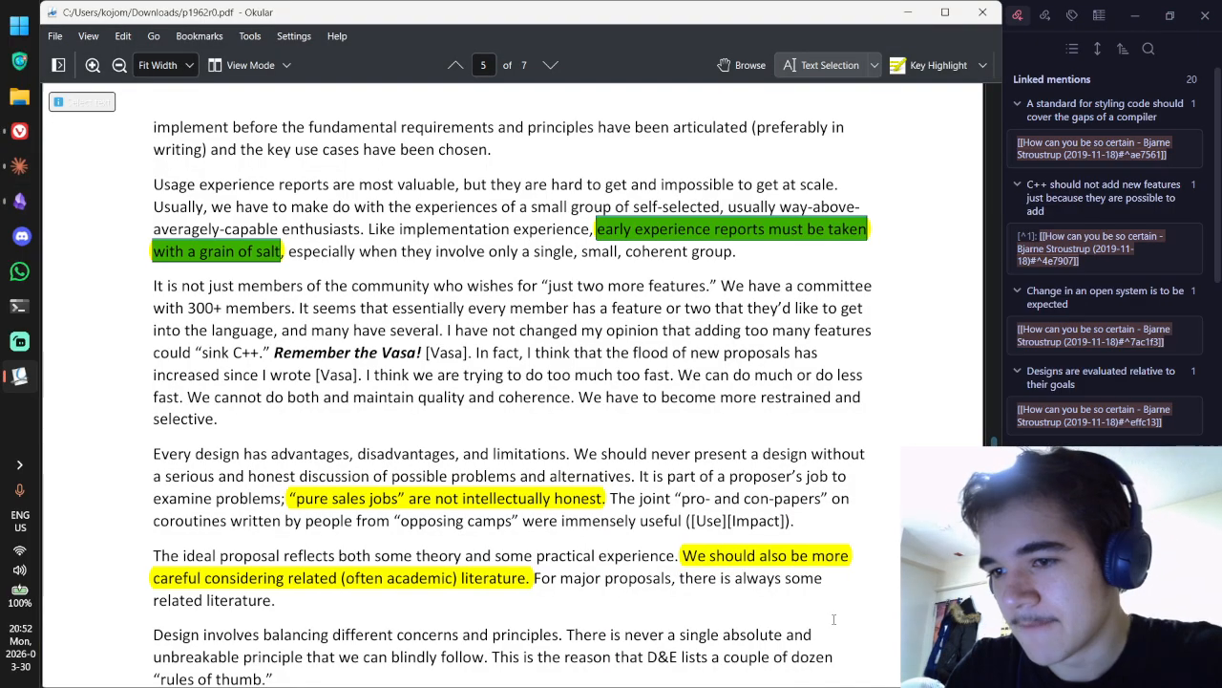
{"action": "left_click", "coordinate": [722, 70]}
{"action": "scroll", "coordinate": [683, 231], "scroll_direction": "up", "scroll_amount": 4}
{"action": "double_click", "coordinate": [698, 313]}
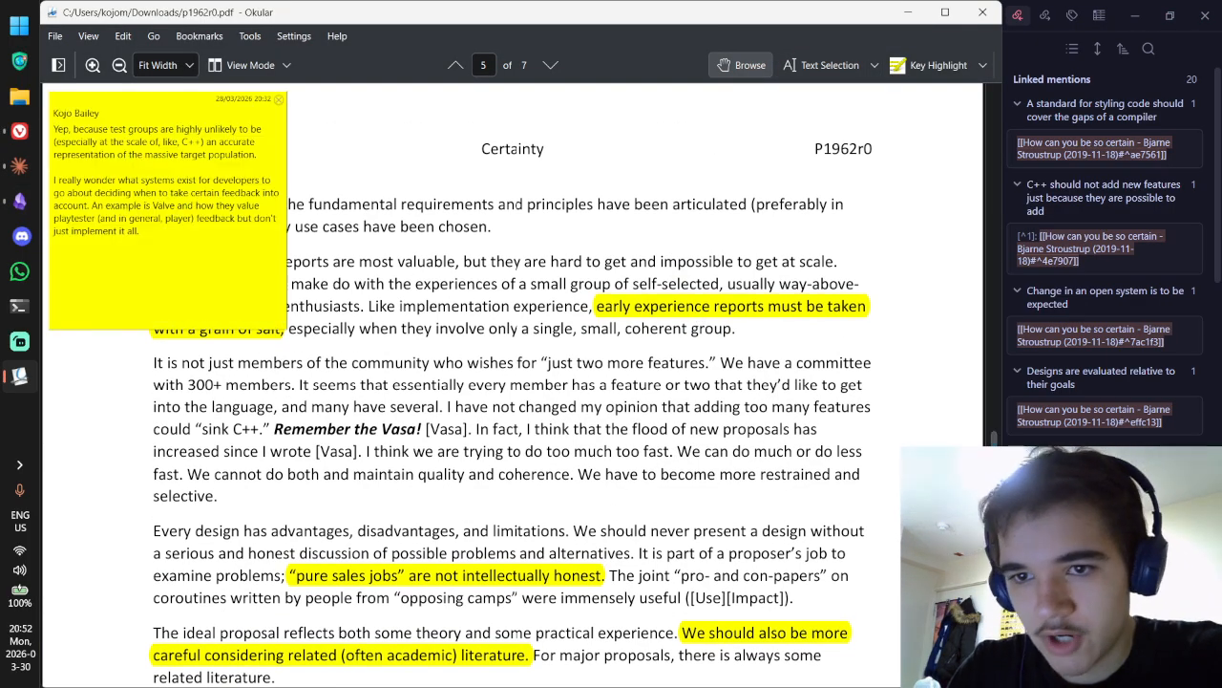
{"action": "key", "text": "ctrl+a"}
{"action": "key", "text": "ctrl+c"}
{"action": "key", "text": "alt+Tab"}
{"action": "key", "text": "ctrl+v"}
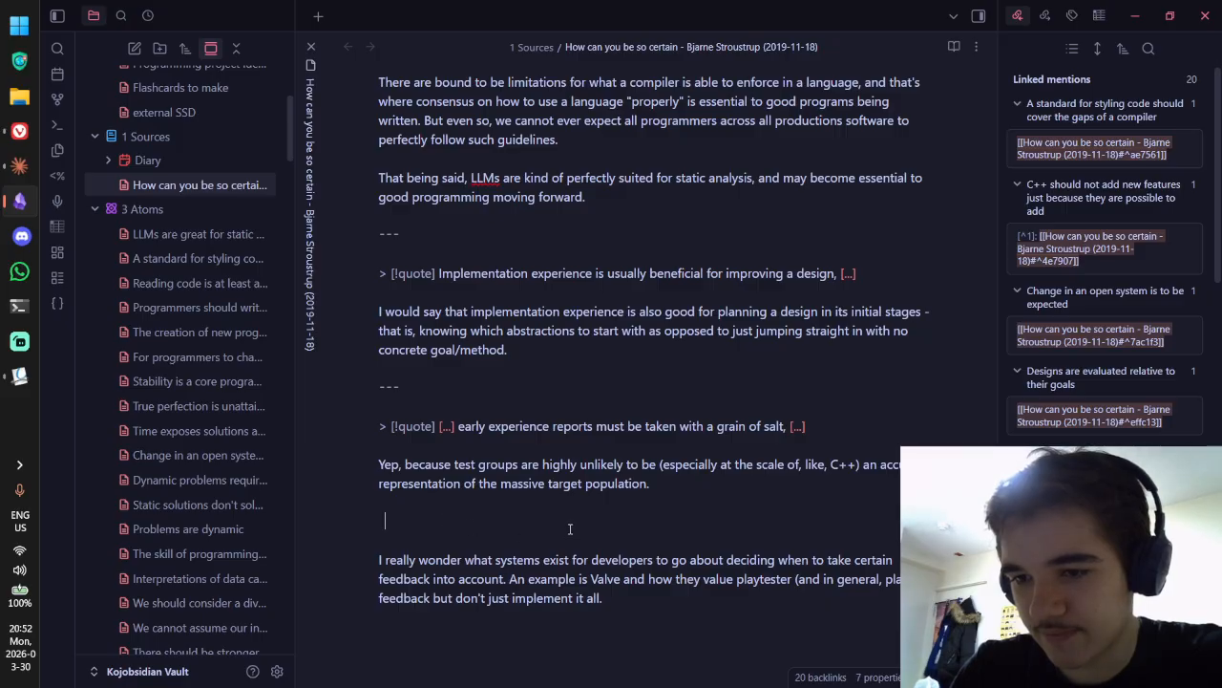
{"action": "key", "text": "BackSpace"}
{"action": "key", "text": "BackSpace"}
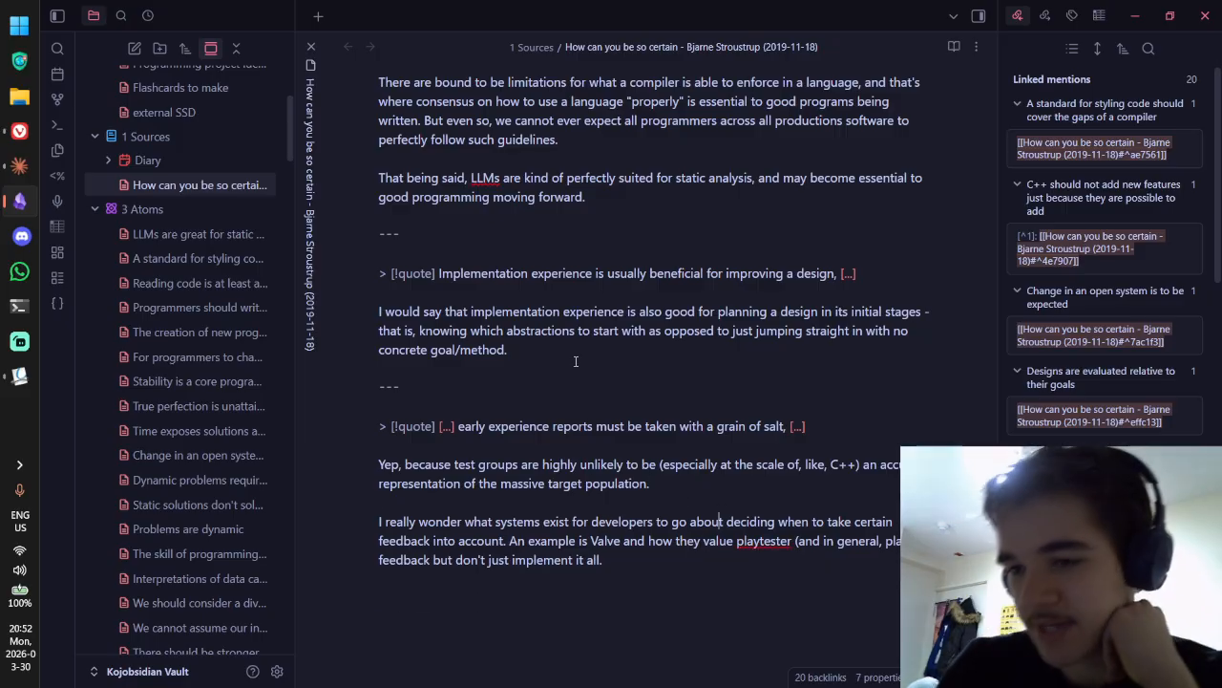
Step: Reread the two comment paragraphs beneath the "early experience reports" quote, focusing on the one about test groups misrepresenting the target population
{"action": "scroll", "coordinate": [587, 350], "scroll_direction": "down", "scroll_amount": 1}
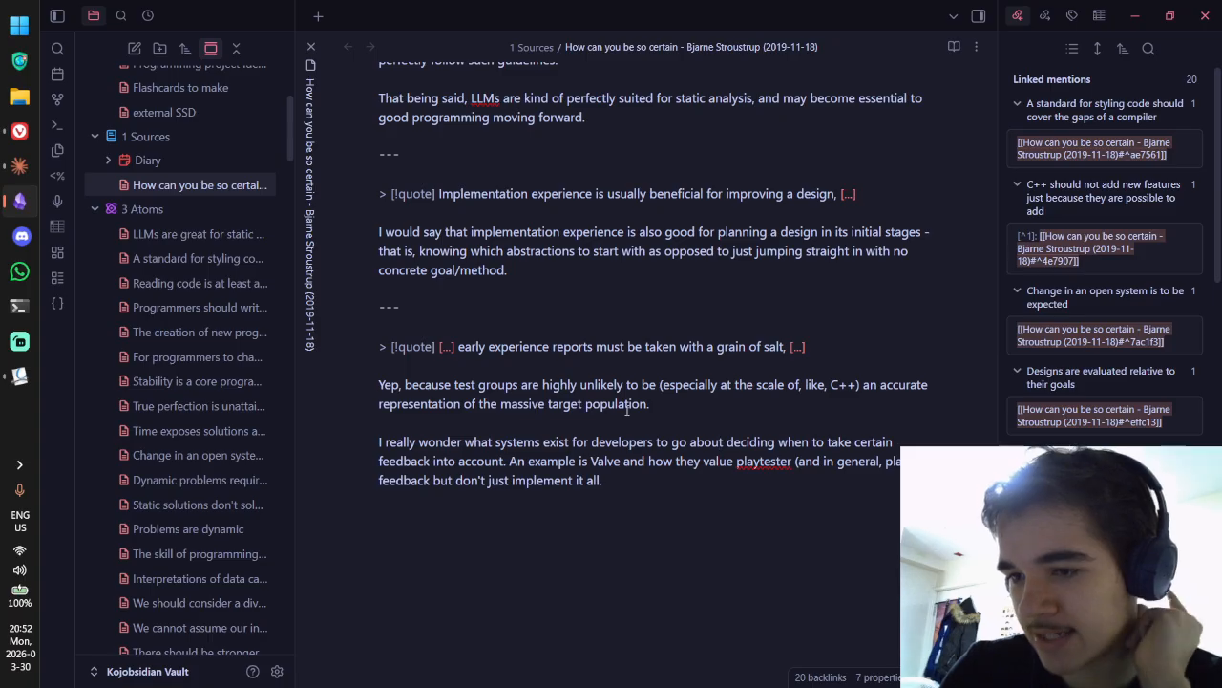
{"action": "left_click_drag", "start_coordinate": [417, 442], "coordinate": [567, 458]}
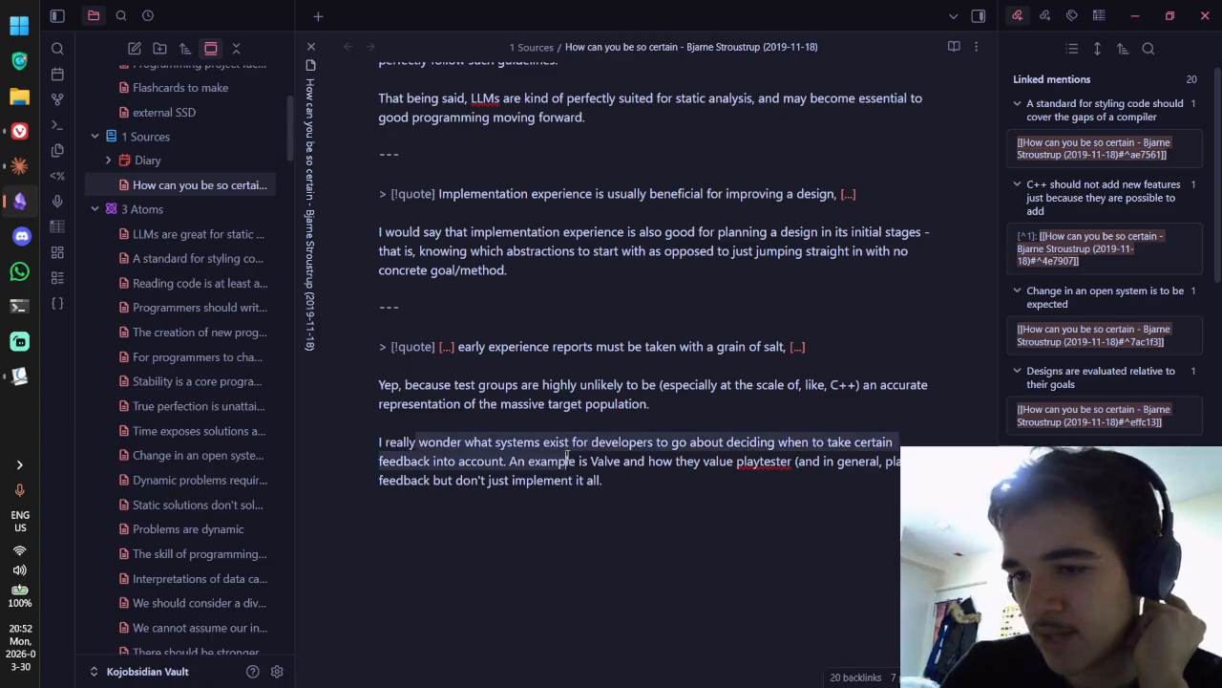
{"action": "left_click_drag", "start_coordinate": [658, 405], "coordinate": [353, 388]}
{"action": "left_click_drag", "start_coordinate": [626, 415], "coordinate": [512, 387]}
{"action": "left_click", "coordinate": [676, 402]}
{"action": "left_click", "coordinate": [514, 387]}
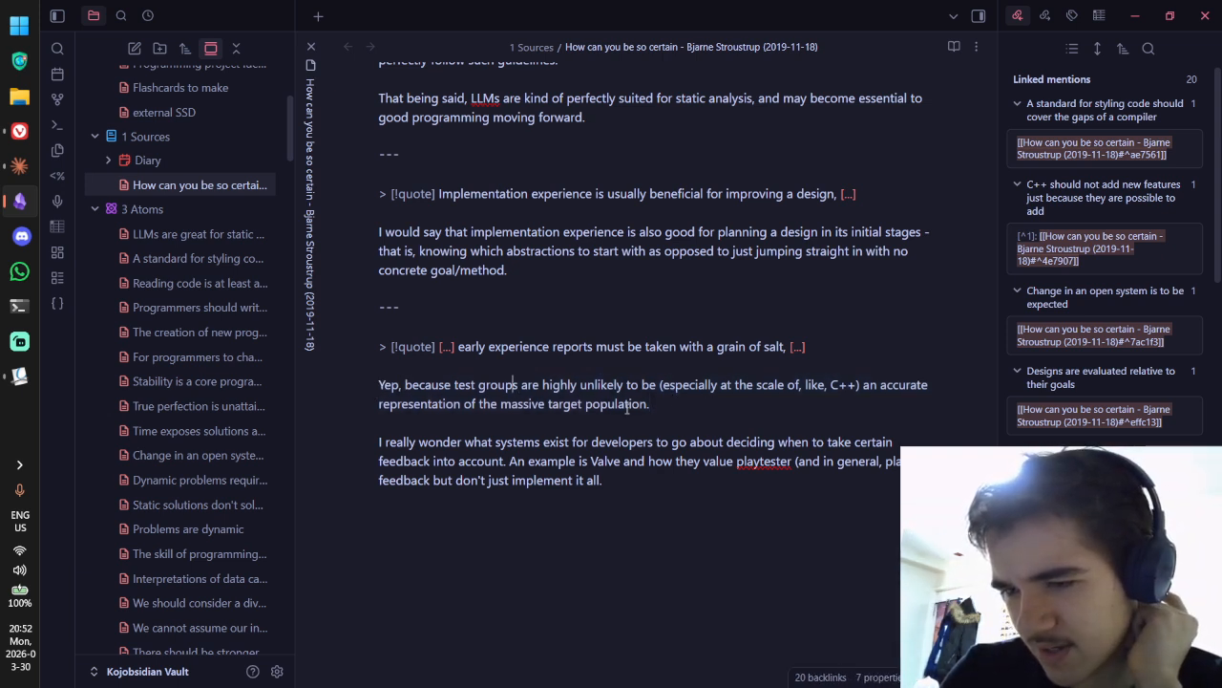
{"action": "triple_click", "coordinate": [676, 408]}
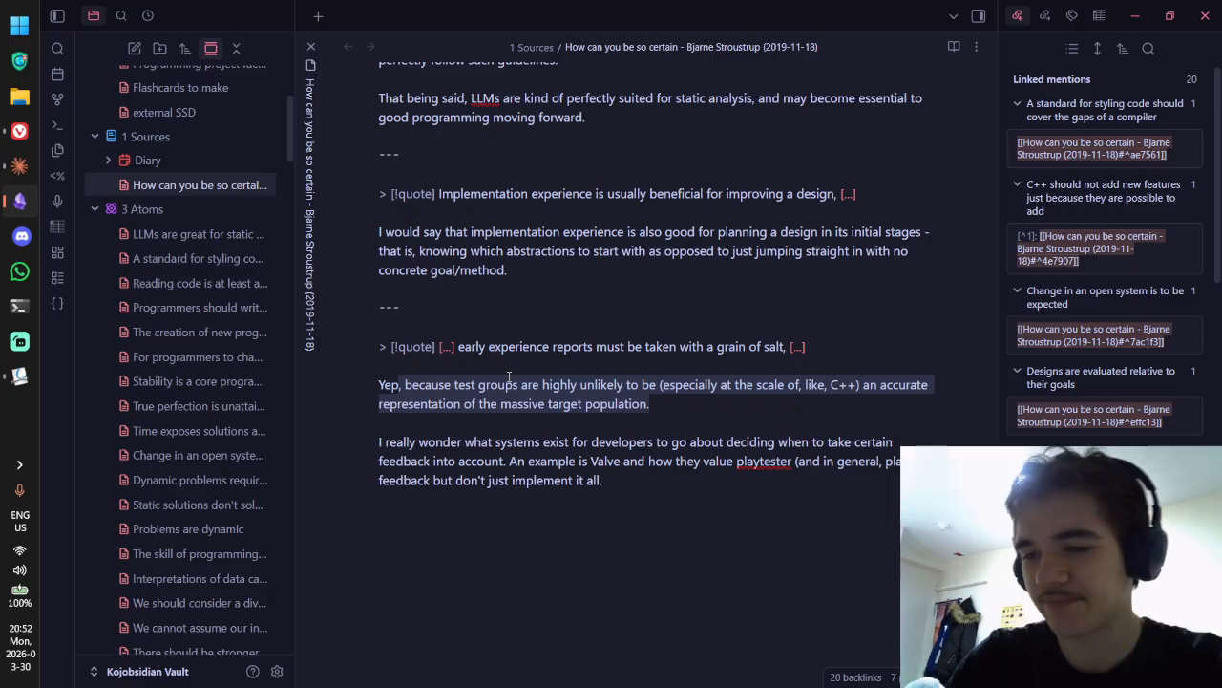
Step: Create a new note in 3 Atoms, place the cursor above its References heading, and glance back at the test-group comment in the source note
{"action": "key", "text": "ctrl+n"}
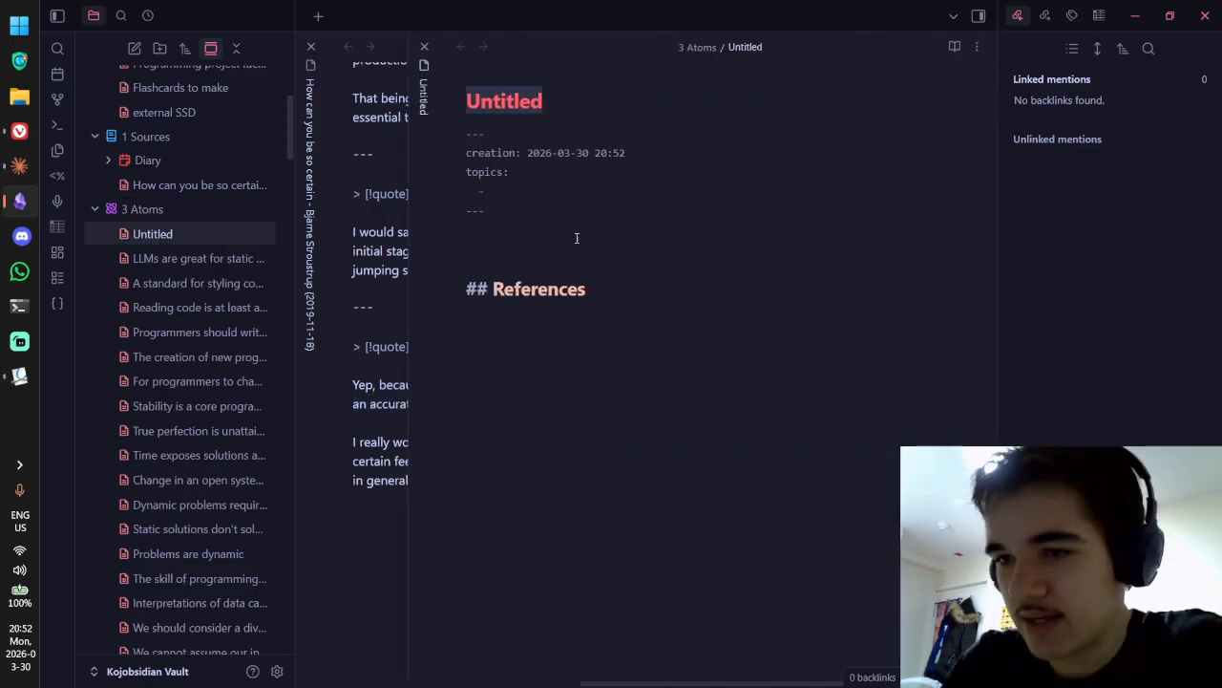
{"action": "left_click", "coordinate": [556, 252]}
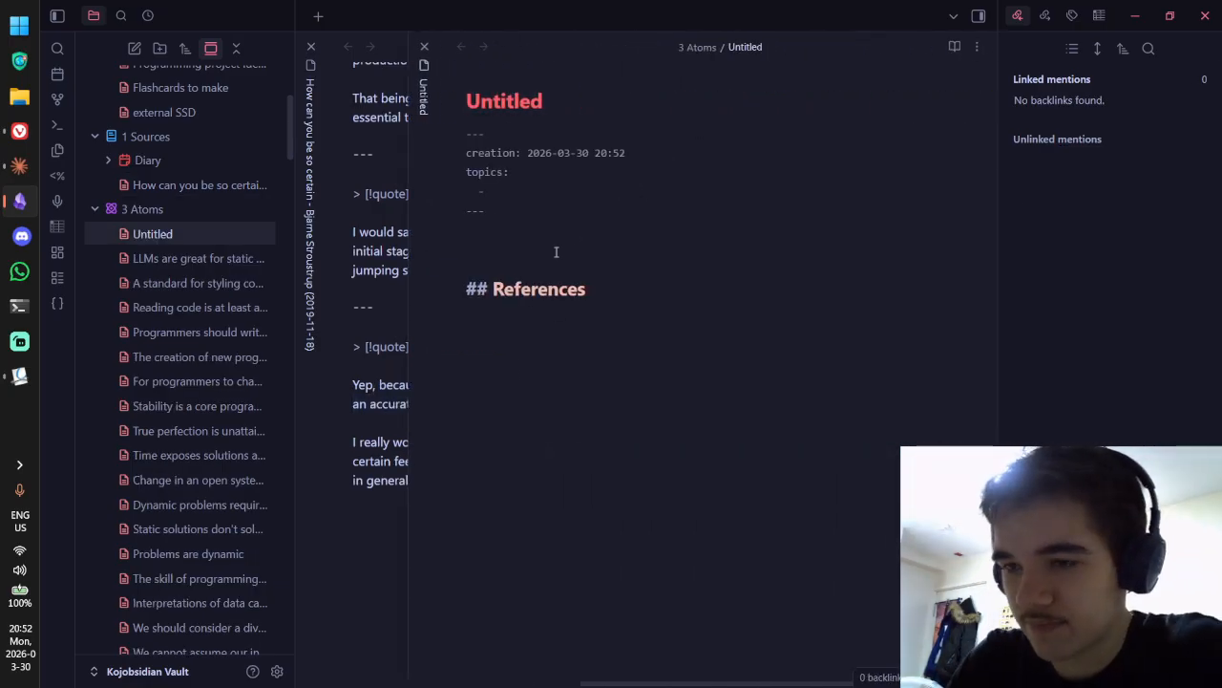
{"action": "key", "text": "alt+Tab"}
{"action": "key", "text": "alt+Tab"}
{"action": "key", "text": "ctrl+Tab"}
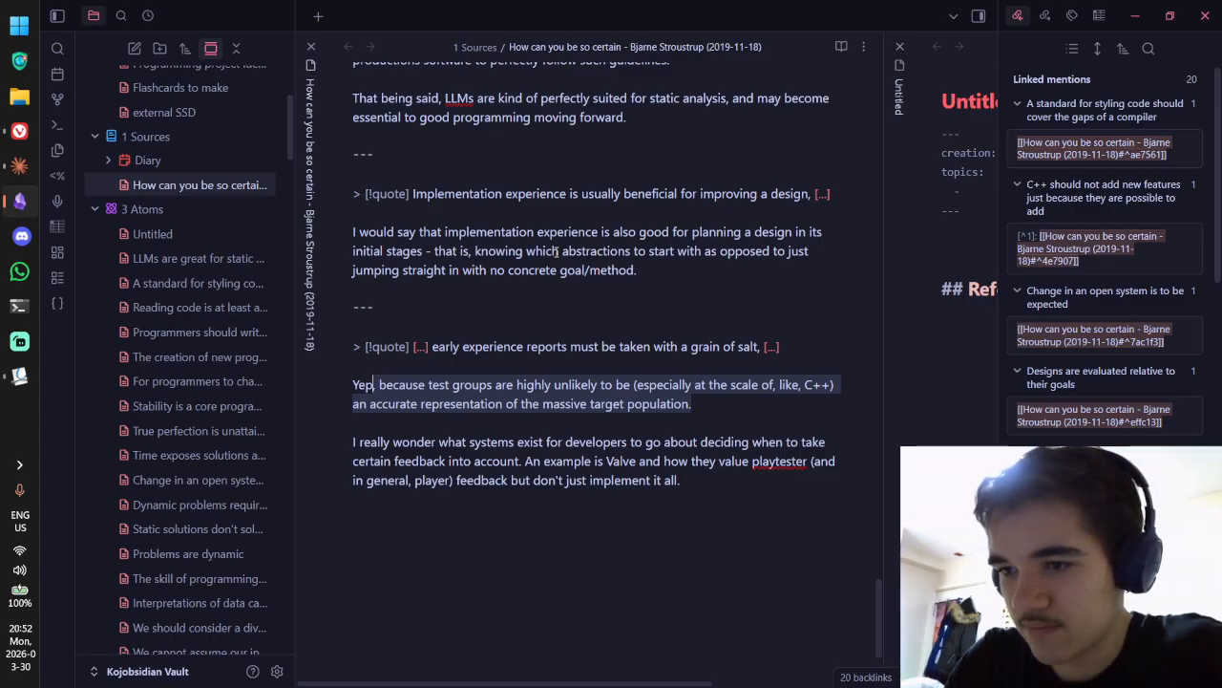
{"action": "key", "text": "ctrl+Tab"}
{"action": "type", "text": "Especially"}
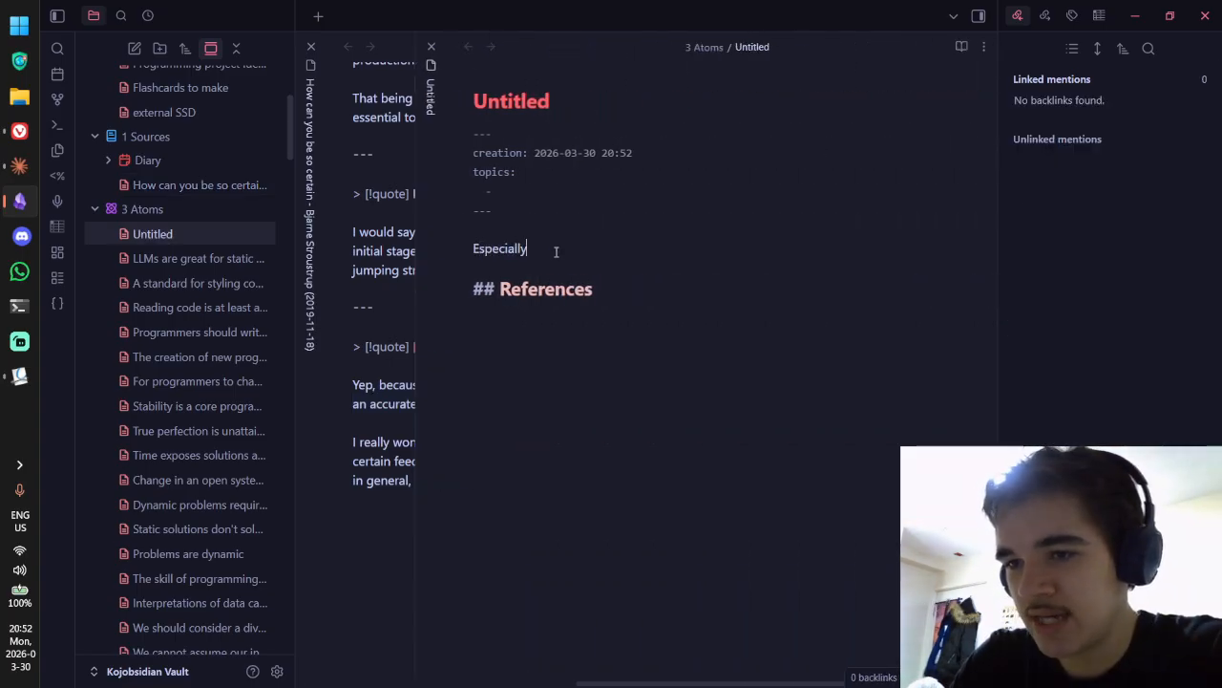
{"action": "type", "text": " at"}
{"action": "key", "text": "ctrl+BackSpace"}
{"action": "key", "text": "ctrl+BackSpace"}
{"action": "type", "text": "T"}
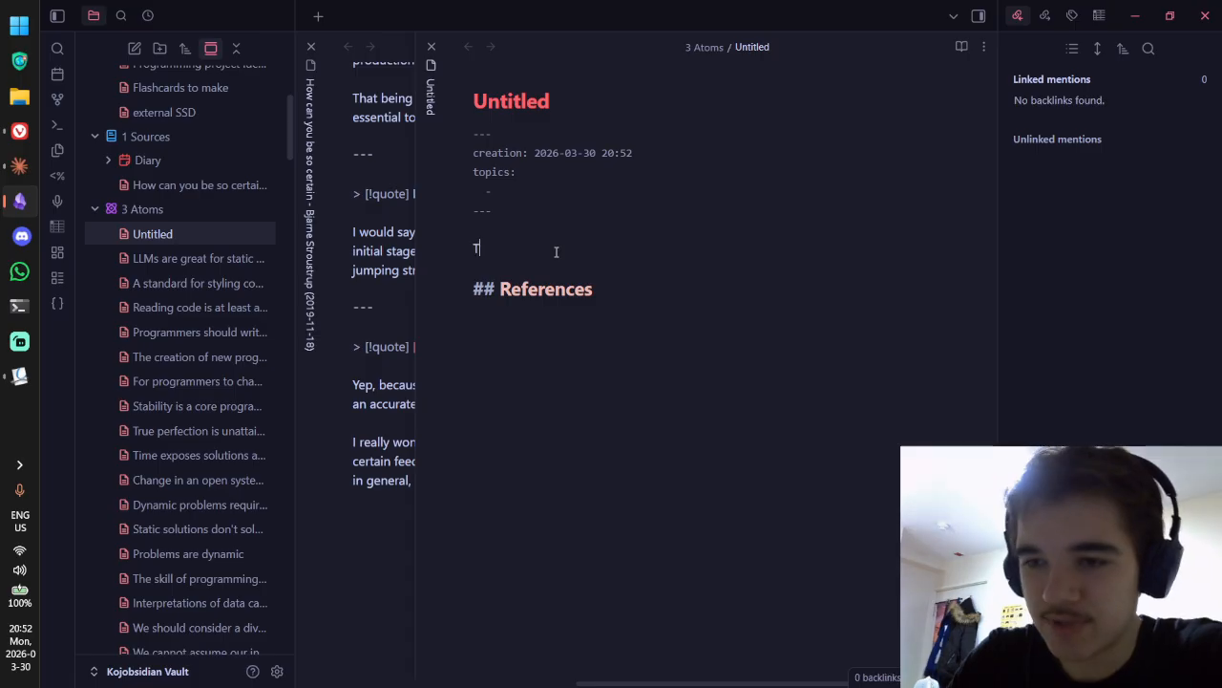
{"action": "type", "text": "est groups are un"}
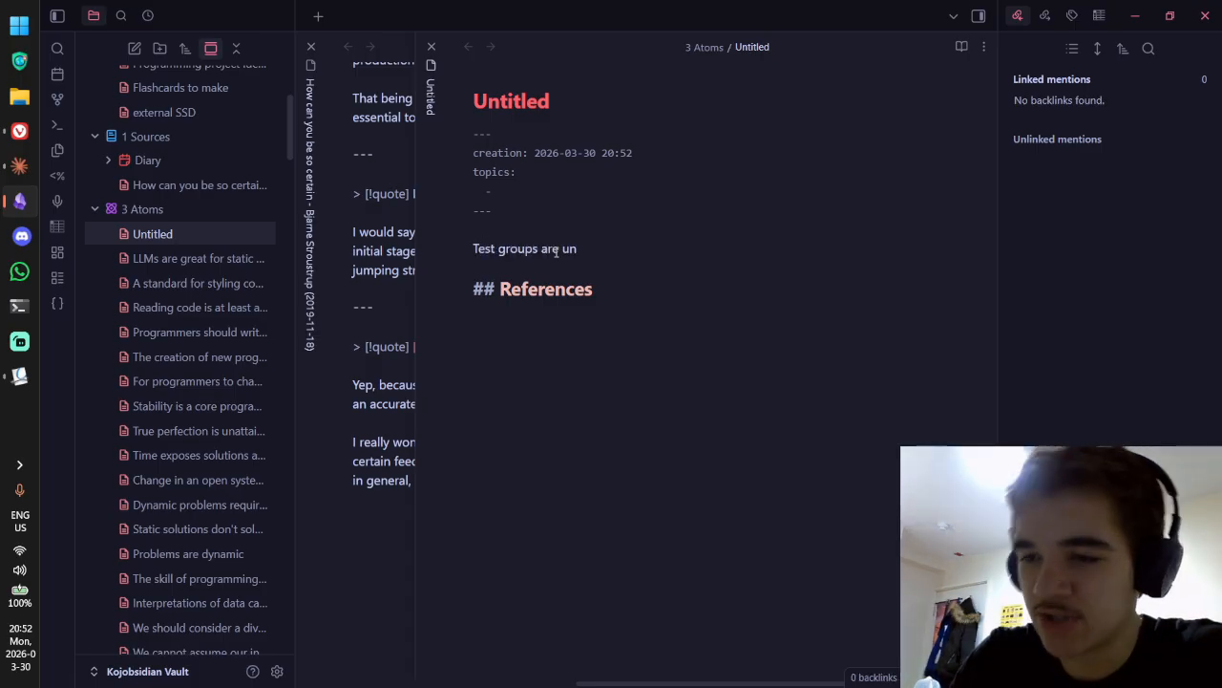
{"action": "type", "text": "likely ob"}
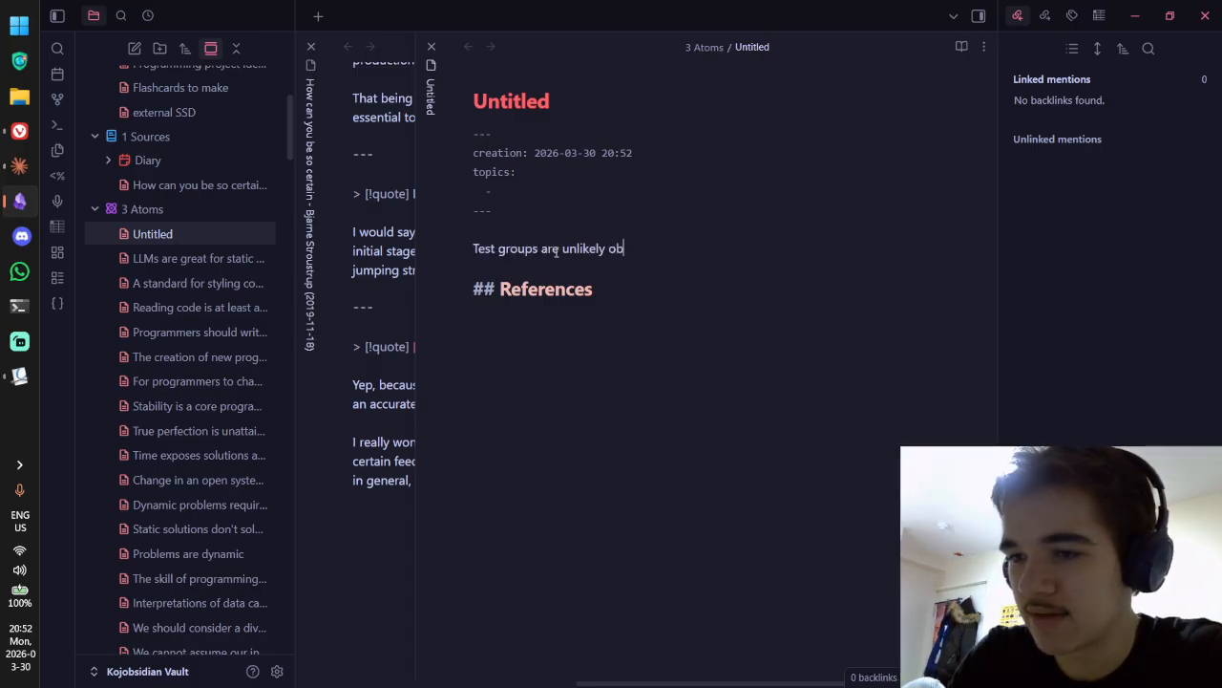
{"action": "key", "text": "ctrl+BackSpace"}
{"action": "key", "text": "ctrl+BackSpace"}
{"action": "key", "text": "ctrl+BackSpace"}
{"action": "key", "text": "ctrl+BackSpace"}
{"action": "key", "text": "ctrl+BackSpace"}
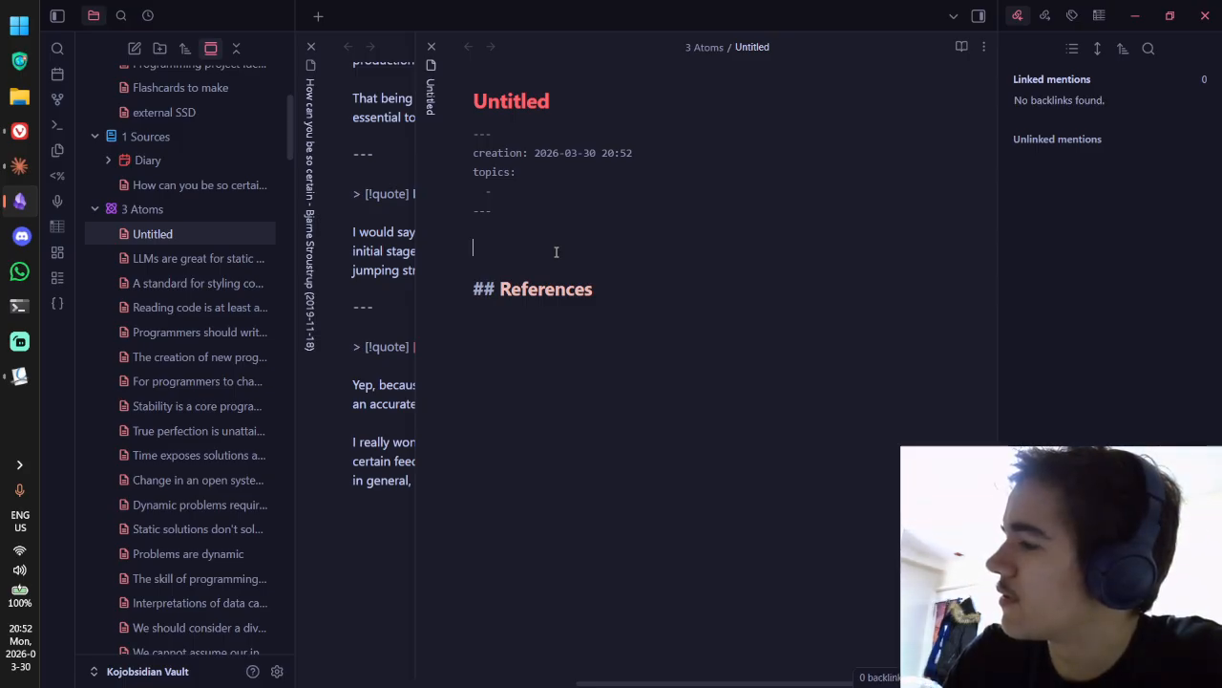
Step: Write "Test groups that sample a larger population are unlikely to accurately represent said larger population." above the References heading
{"action": "type", "text": "Tes"}
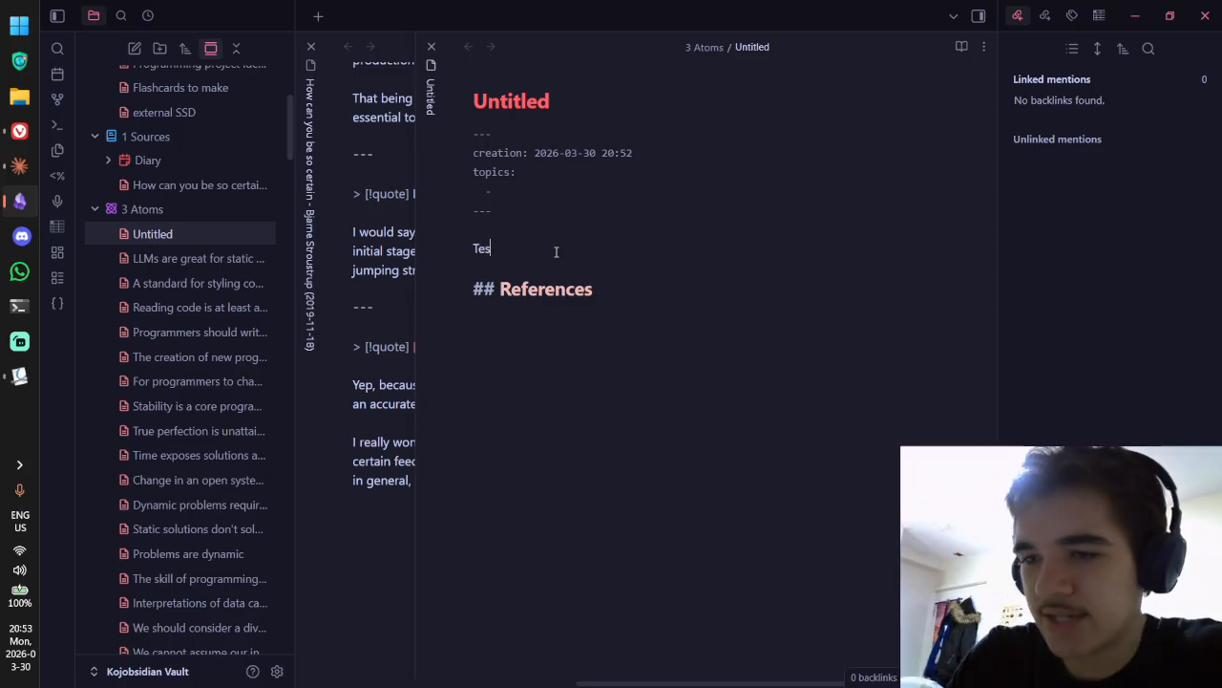
{"action": "type", "text": "t groups that sample a l"}
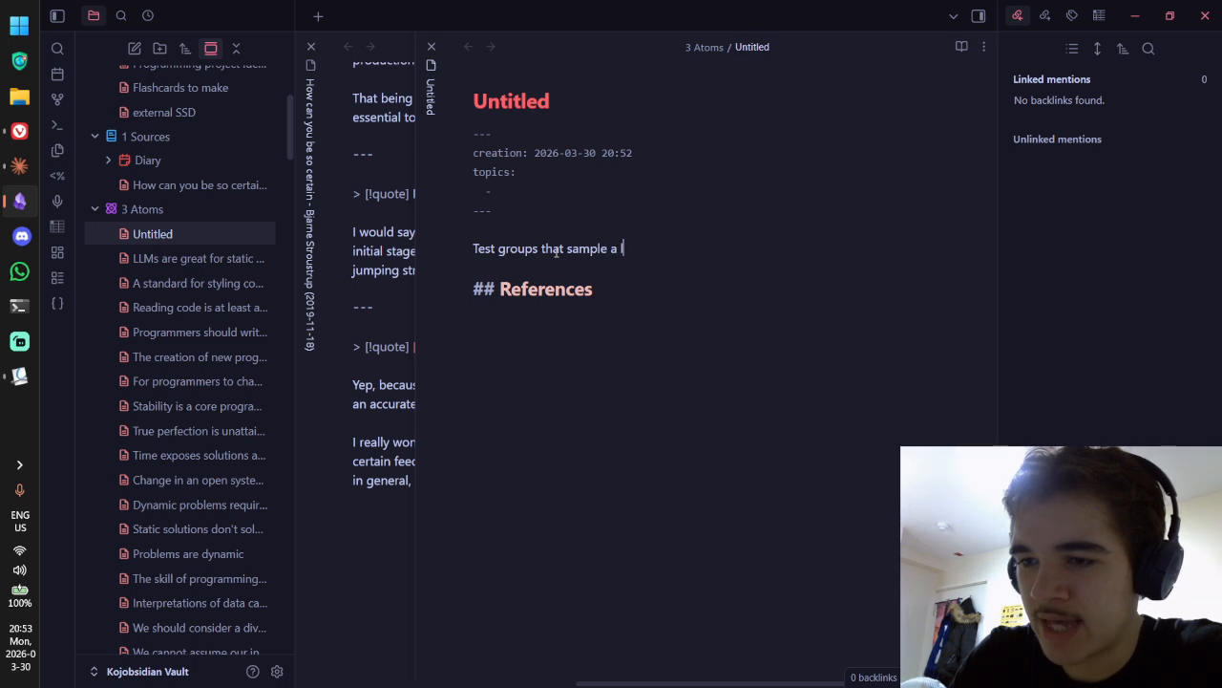
{"action": "type", "text": "arger populati"}
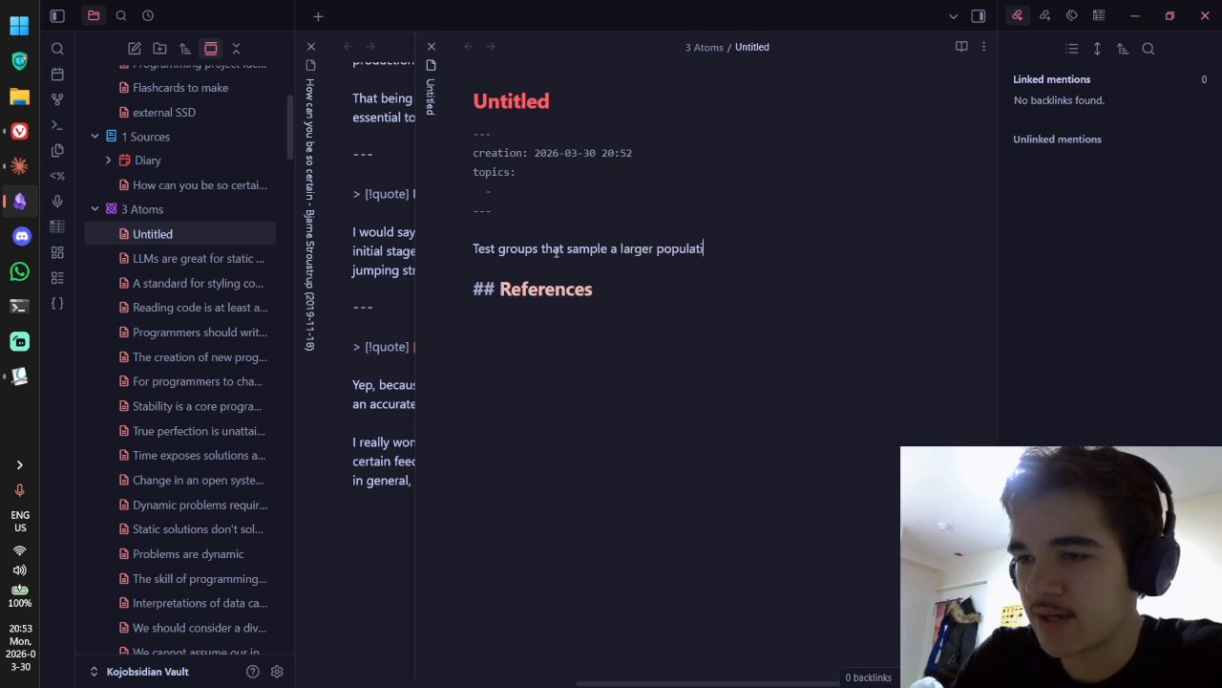
{"action": "type", "text": "on are unlikely to "}
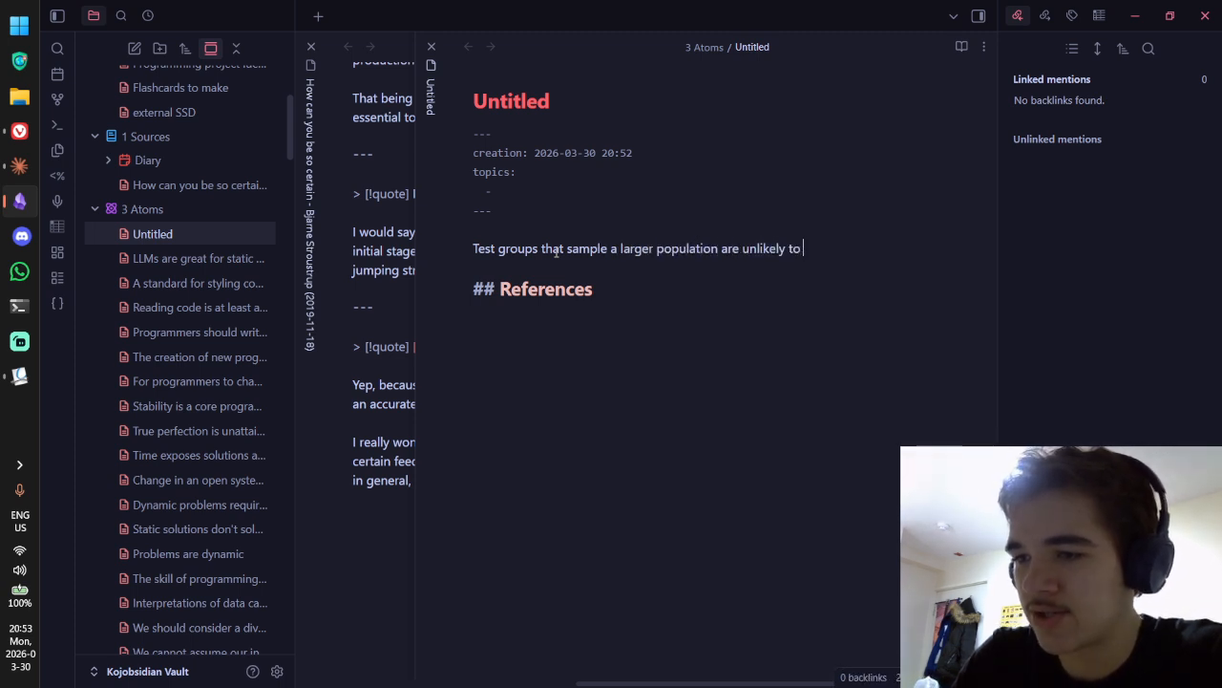
{"action": "type", "text": "be p"}
{"action": "key", "text": "BackSpace"}
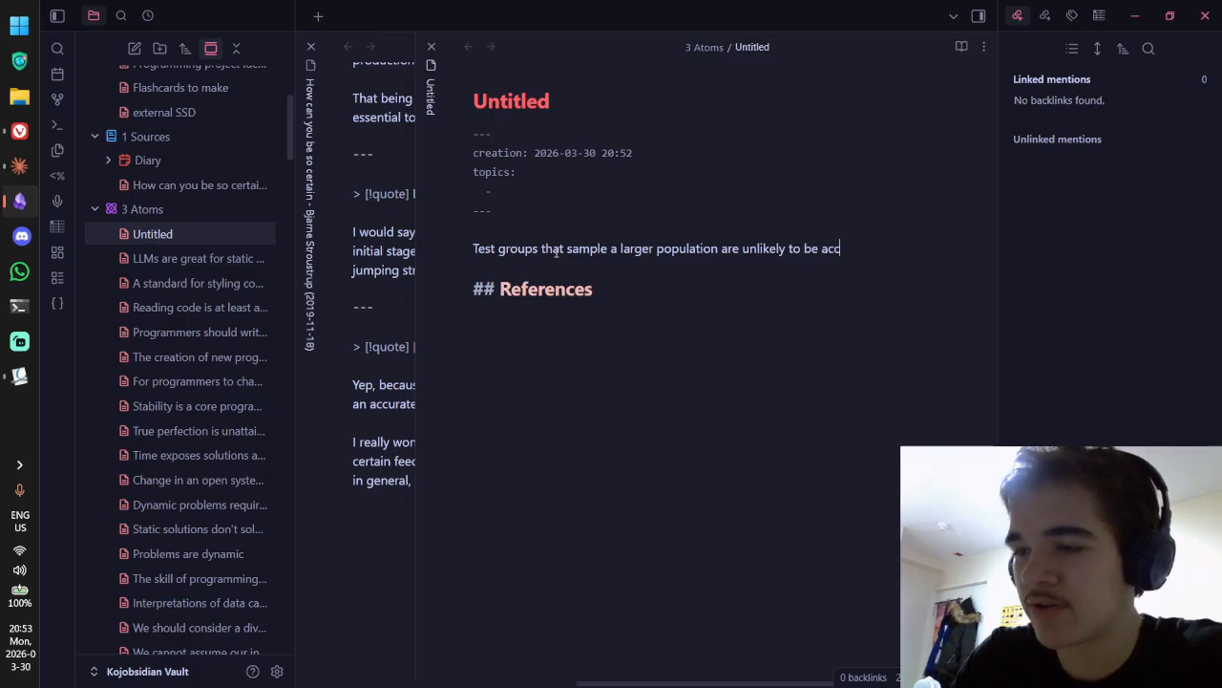
{"action": "key", "text": "BackSpace"}
{"action": "key", "text": "BackSpace"}
{"action": "key", "text": "BackSpace"}
{"action": "key", "text": "BackSpace"}
{"action": "key", "text": "BackSpace"}
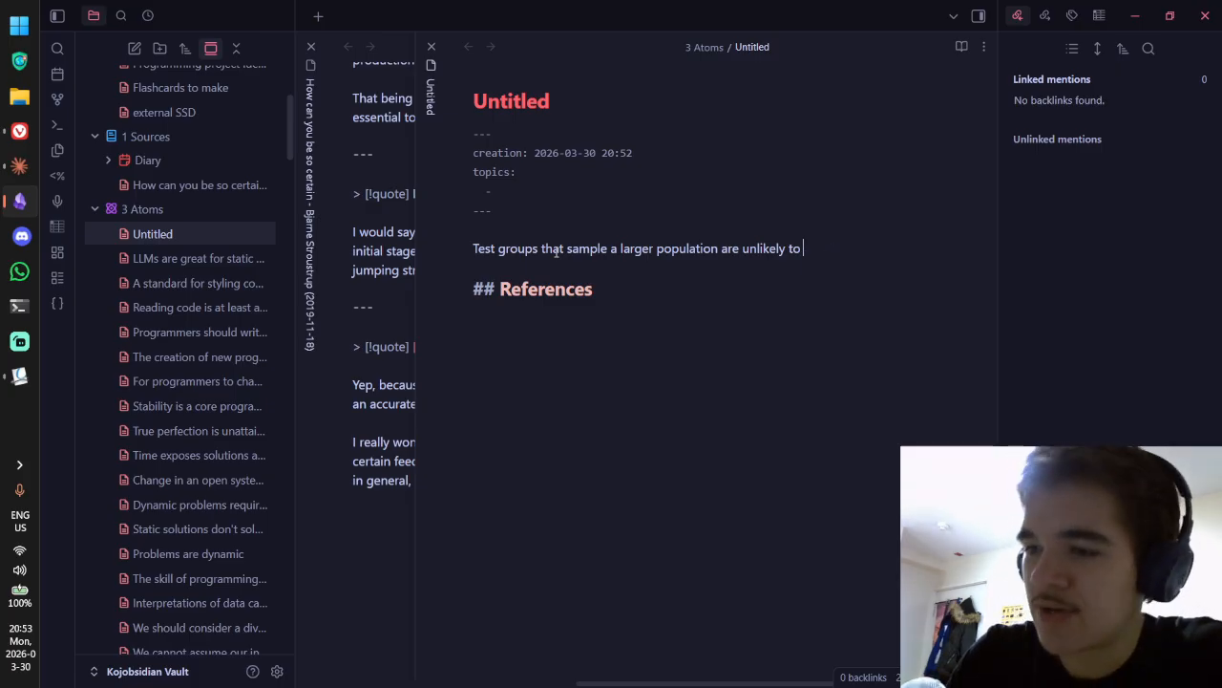
{"action": "type", "text": "accuraely"}
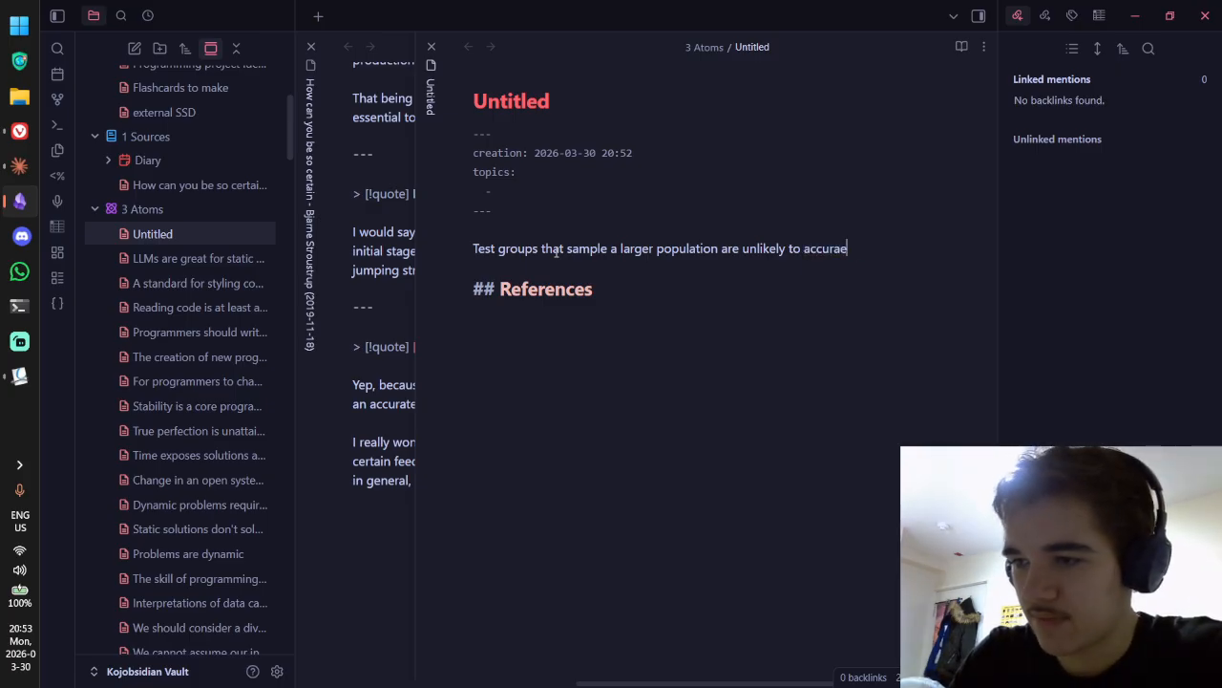
{"action": "key", "text": "BackSpace"}
{"action": "type", "text": "tely re"}
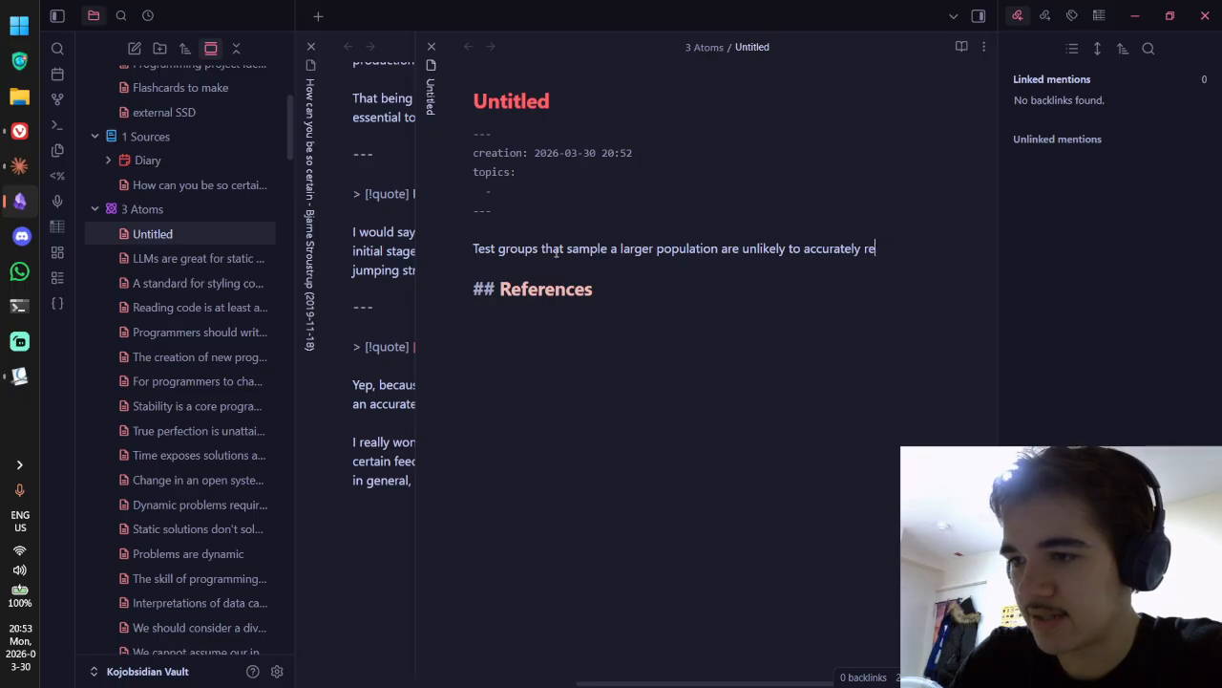
{"action": "type", "text": "present the"}
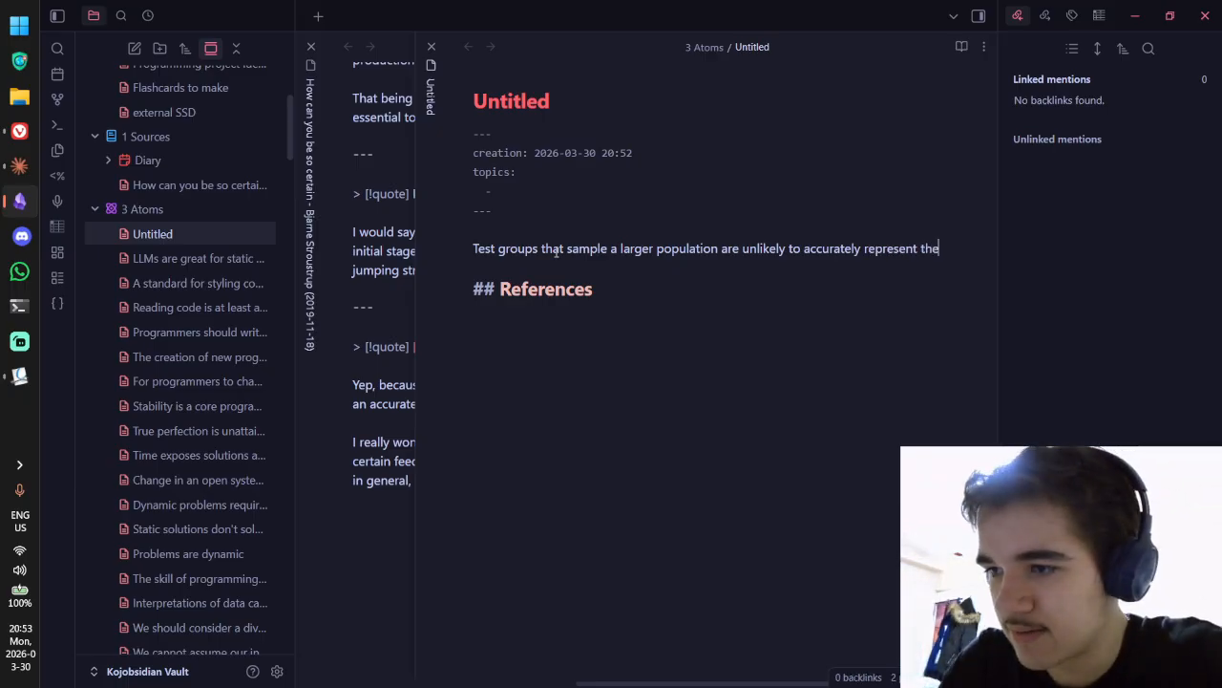
{"action": "key", "text": "BackSpace"}
{"action": "key", "text": "BackSpace"}
{"action": "key", "text": "BackSpace"}
{"action": "type", "text": "said"}
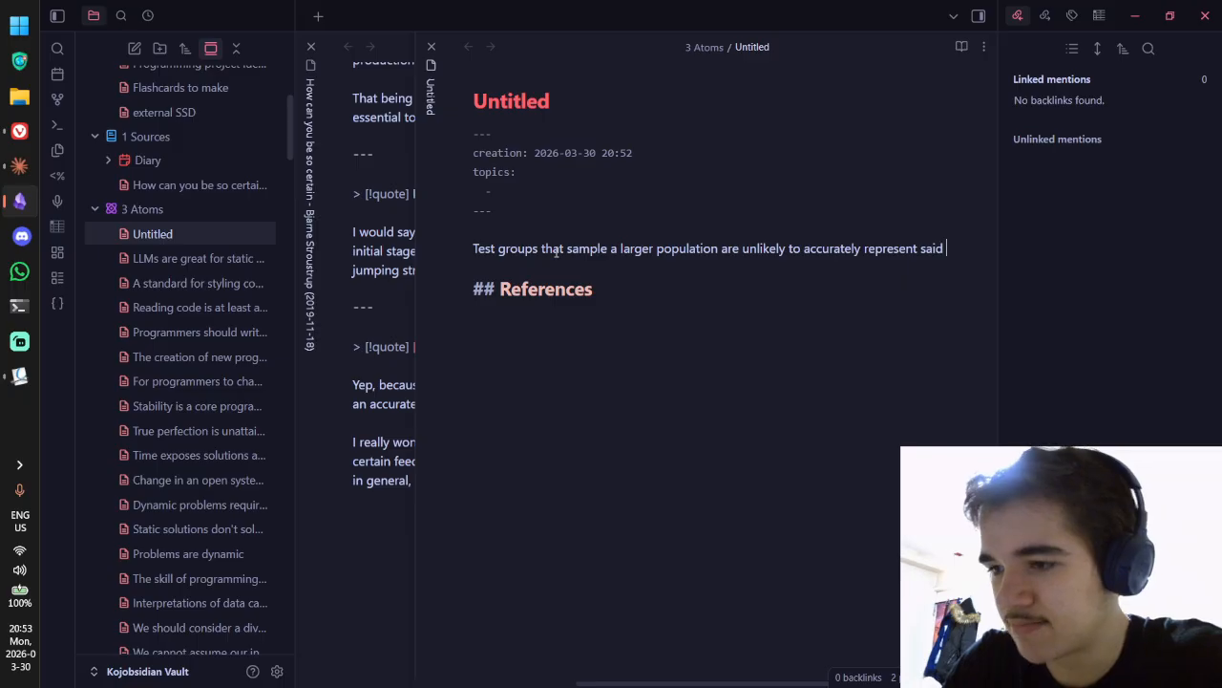
{"action": "type", "text": " larger popoul"}
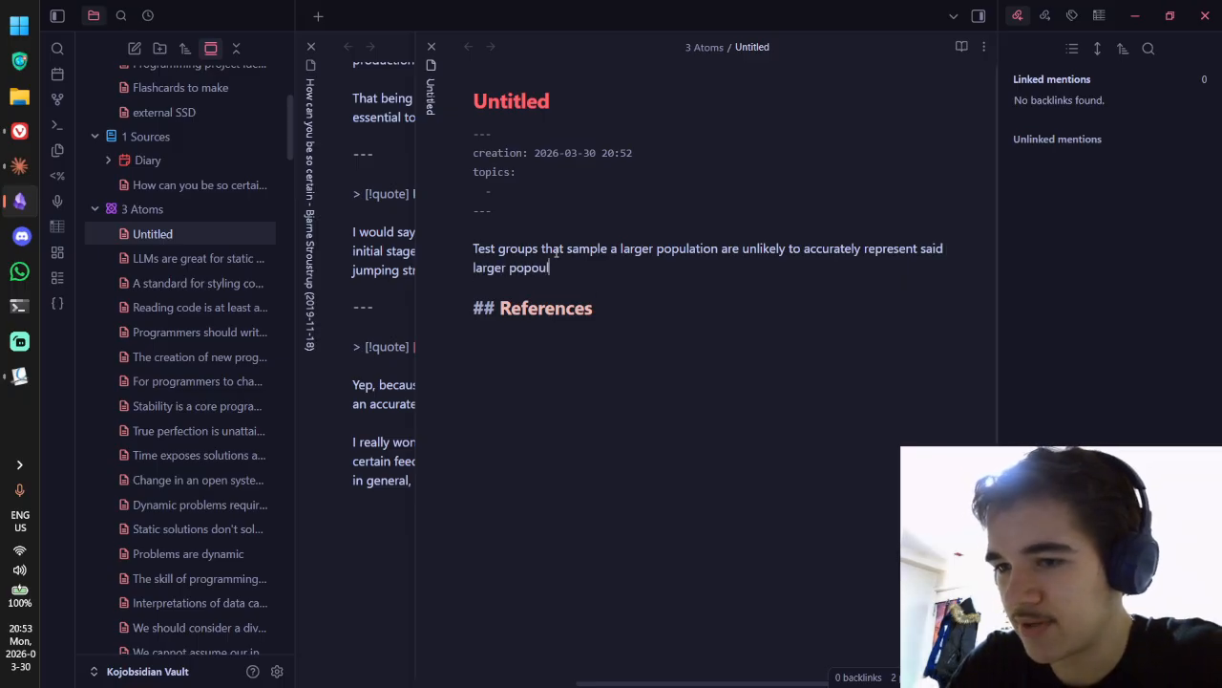
{"action": "key", "text": "BackSpace"}
{"action": "key", "text": "BackSpace"}
{"action": "key", "text": "BackSpace"}
{"action": "type", "text": "ulation."}
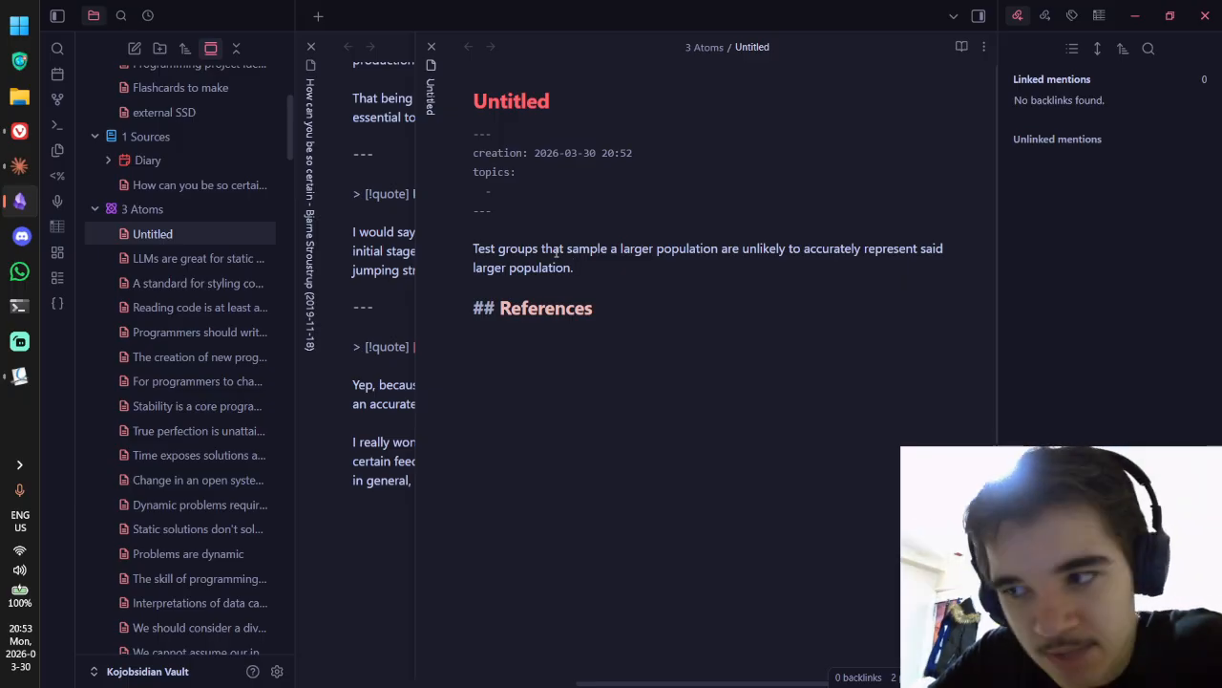
Step: Compare the drafted sentence with the source note's test-group comment, reread it, and delete the untitled note from 3 Atoms
{"action": "key", "text": "ctrl+shift+Tab"}
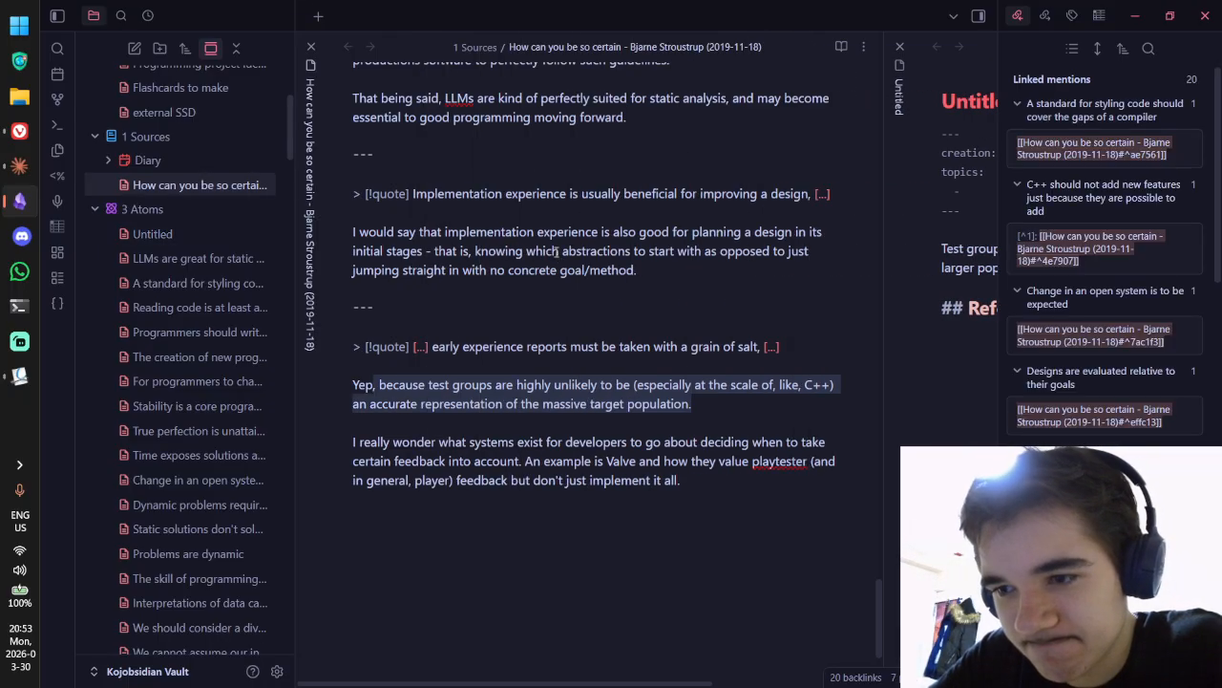
{"action": "key", "text": "ctrl+Tab"}
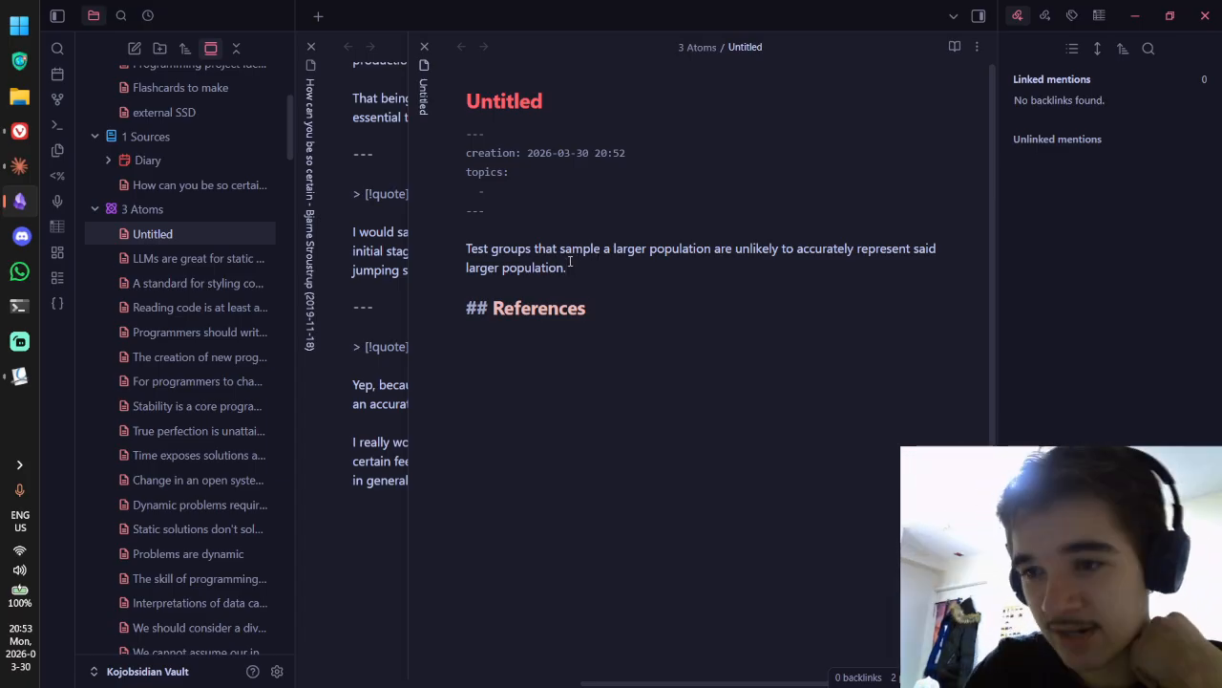
{"action": "left_click_drag", "start_coordinate": [568, 268], "coordinate": [432, 256]}
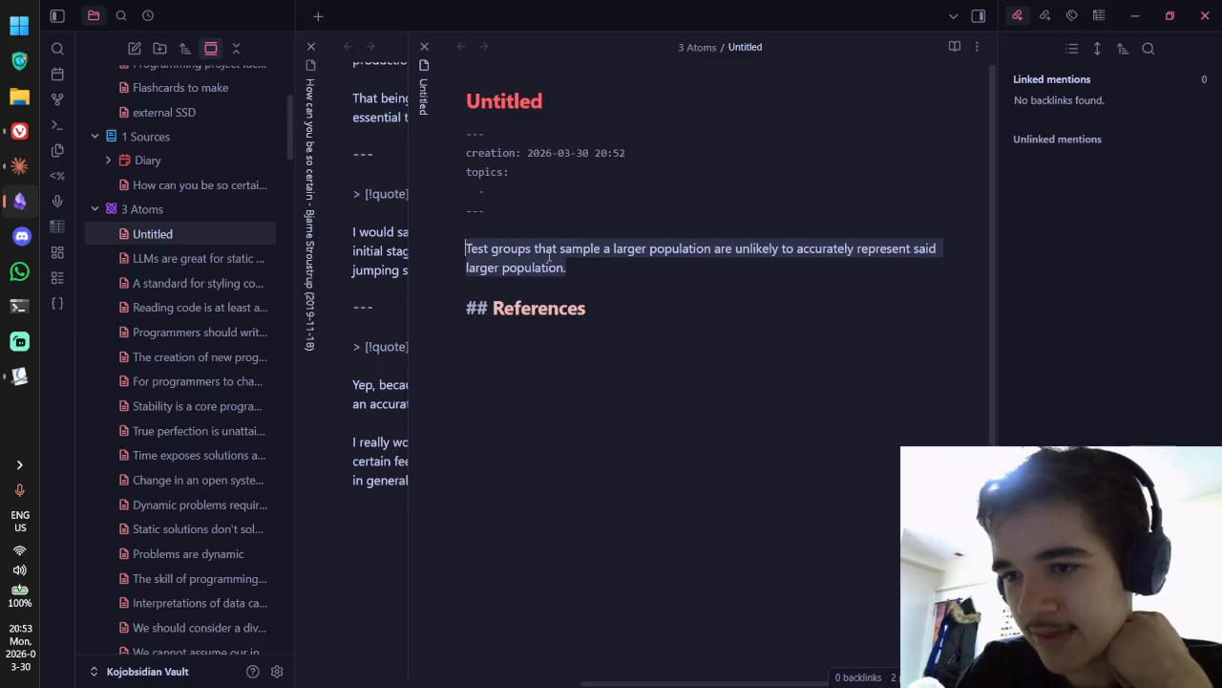
{"action": "left_click_drag", "start_coordinate": [574, 269], "coordinate": [440, 251]}
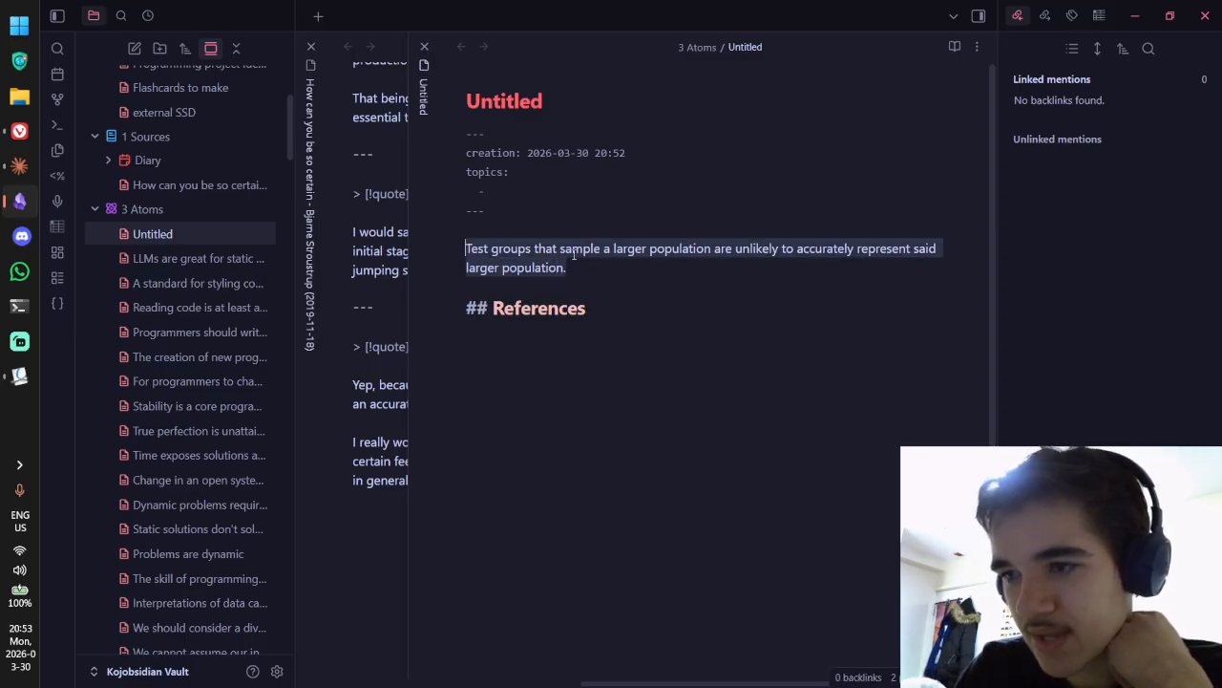
{"action": "left_click_drag", "start_coordinate": [571, 268], "coordinate": [451, 260]}
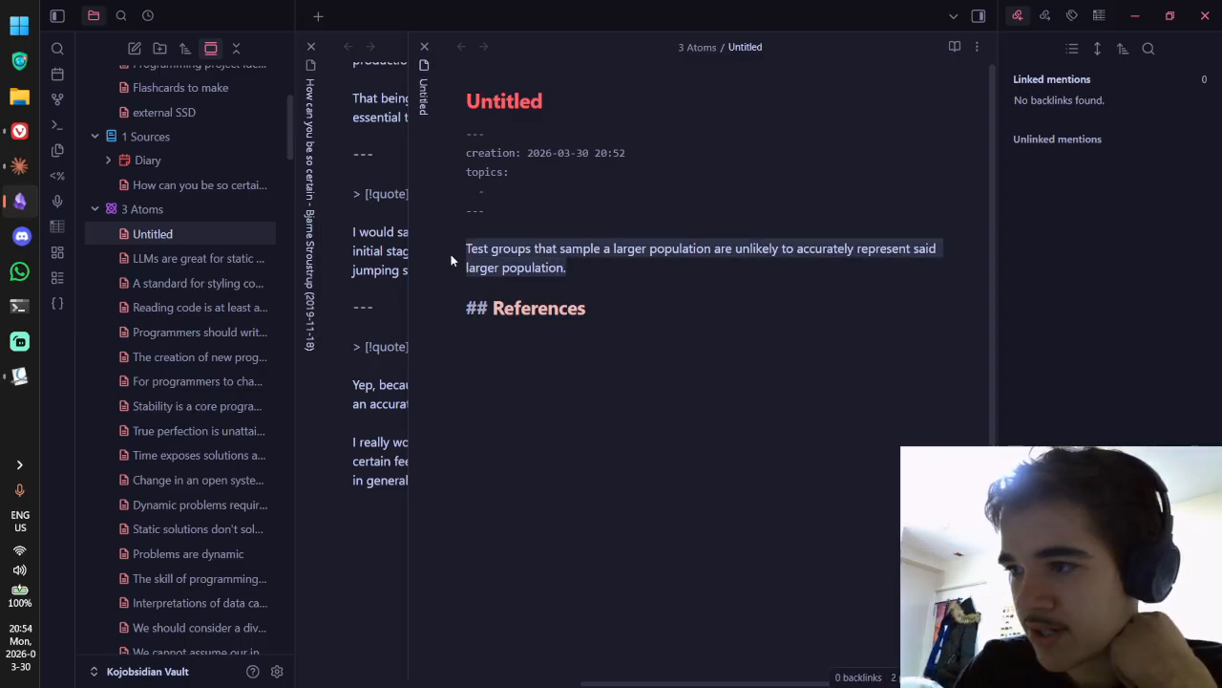
{"action": "right_click", "coordinate": [223, 233]}
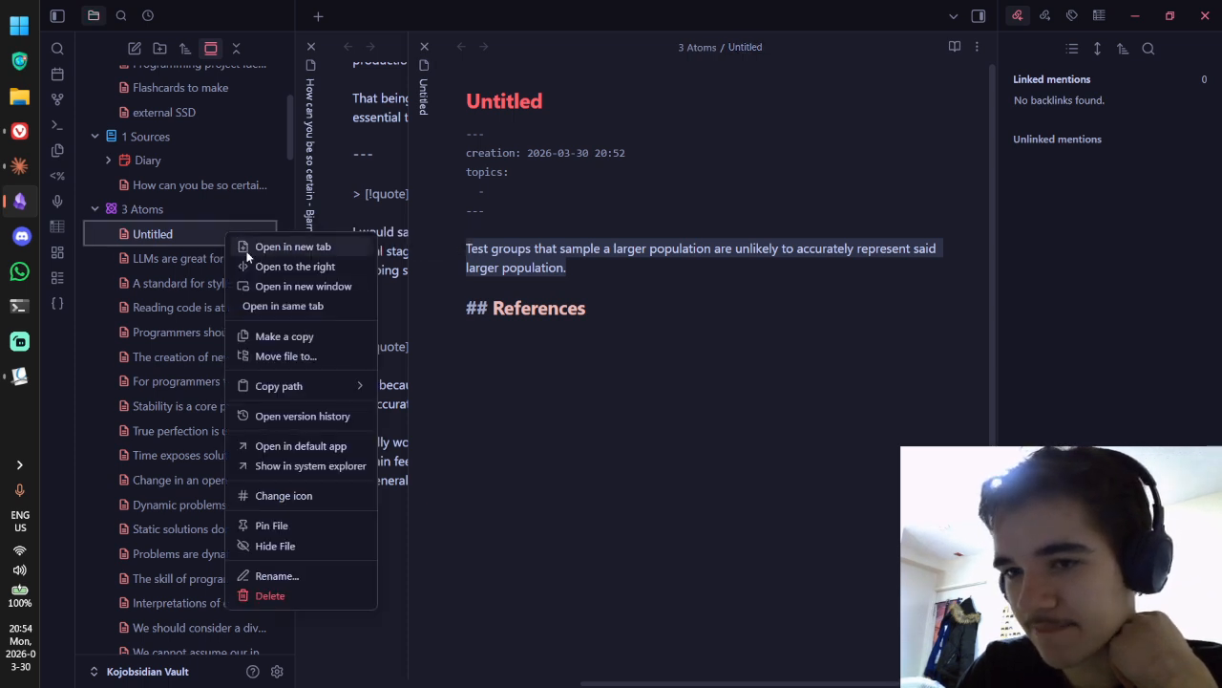
{"action": "left_click", "coordinate": [298, 604]}
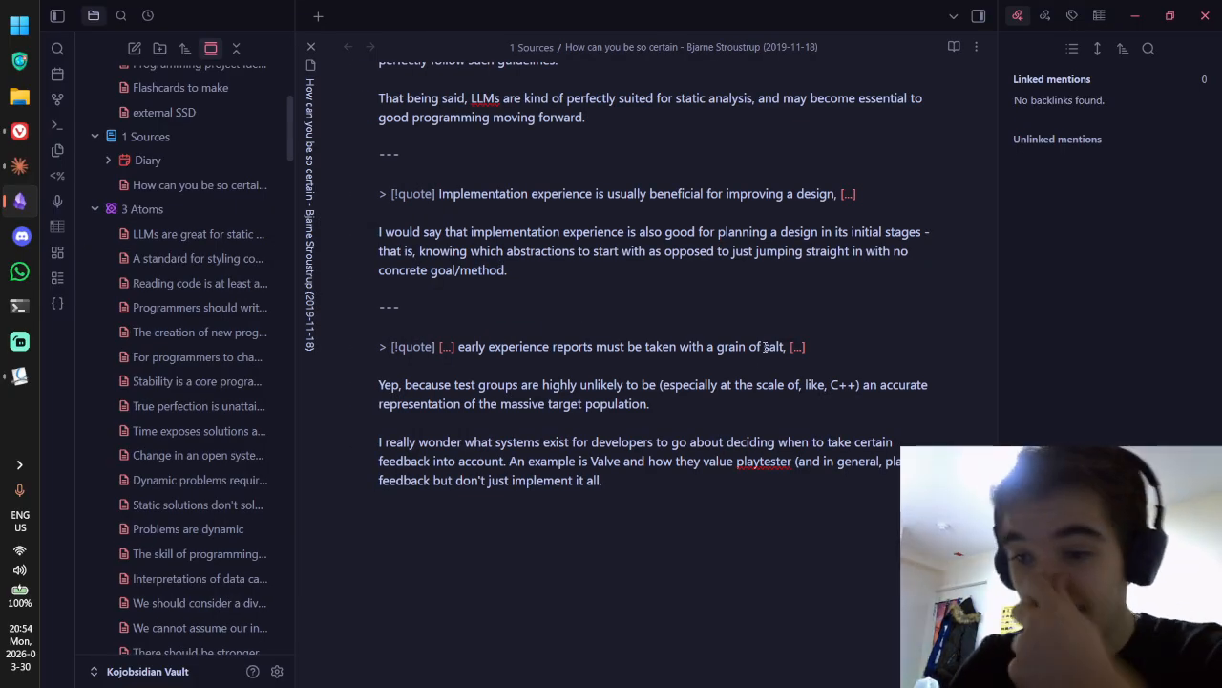
Step: Review the test-group comment again and read the paragraph on how developers decide when to take feedback into account, with its Valve example
{"action": "scroll", "coordinate": [676, 392], "scroll_direction": "down", "scroll_amount": 2}
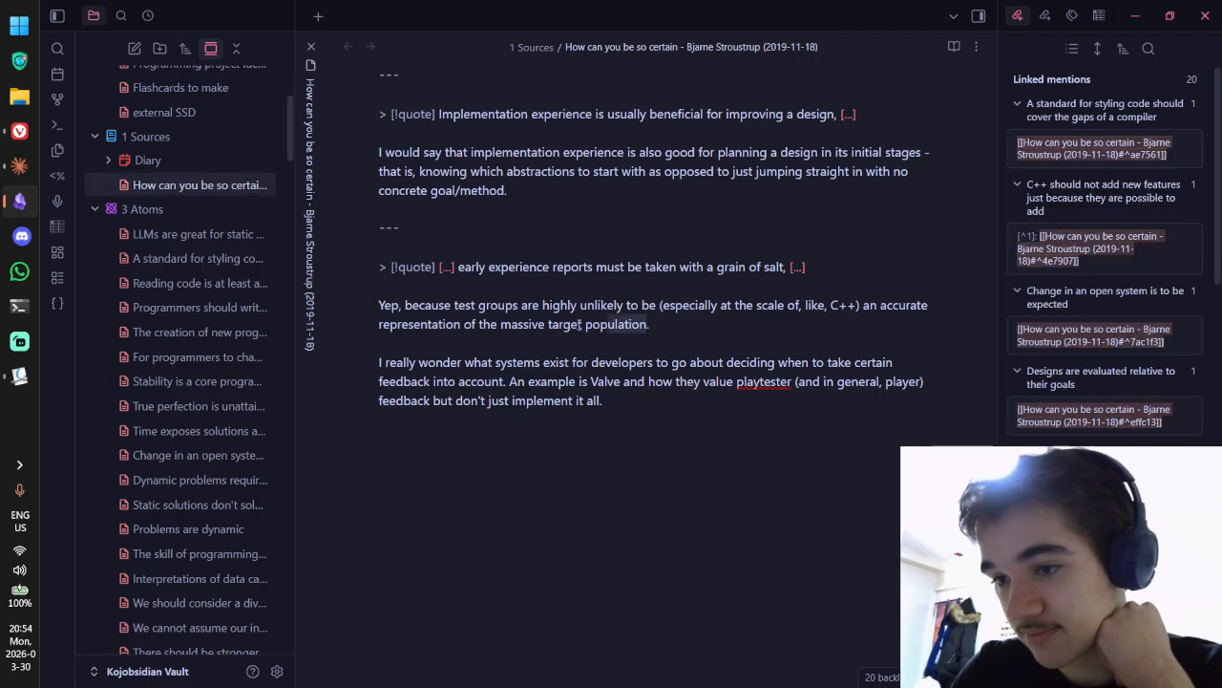
{"action": "left_click_drag", "start_coordinate": [501, 324], "coordinate": [383, 305]}
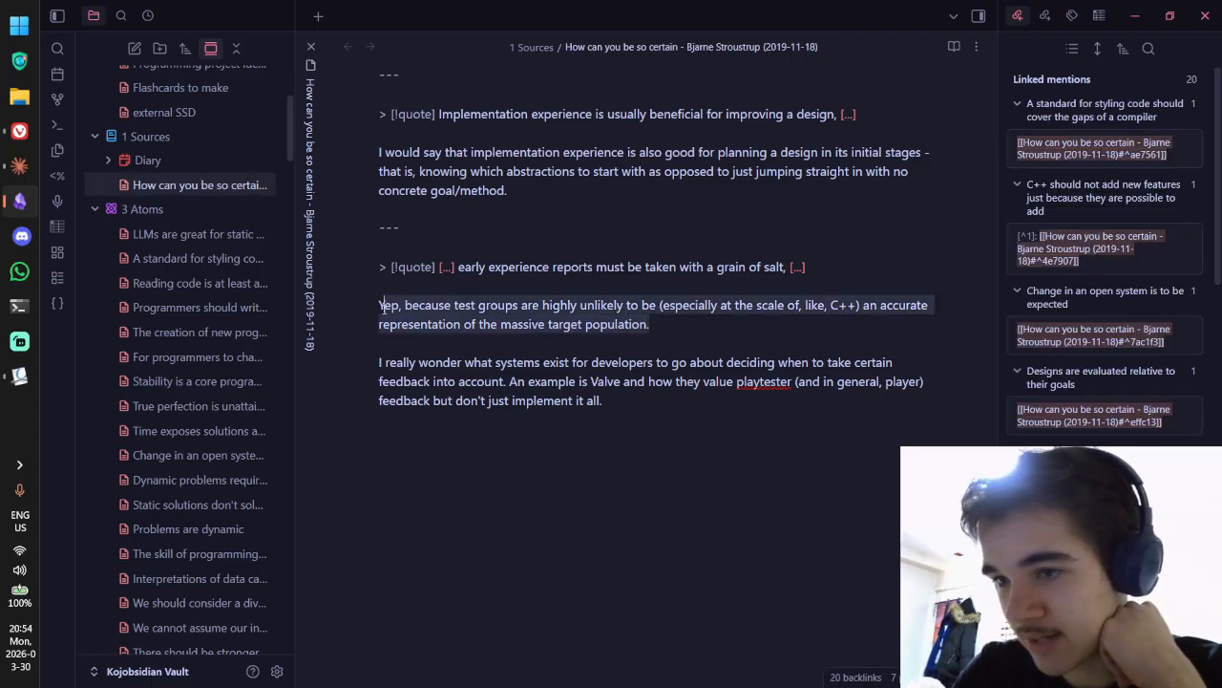
{"action": "left_click", "coordinate": [369, 346]}
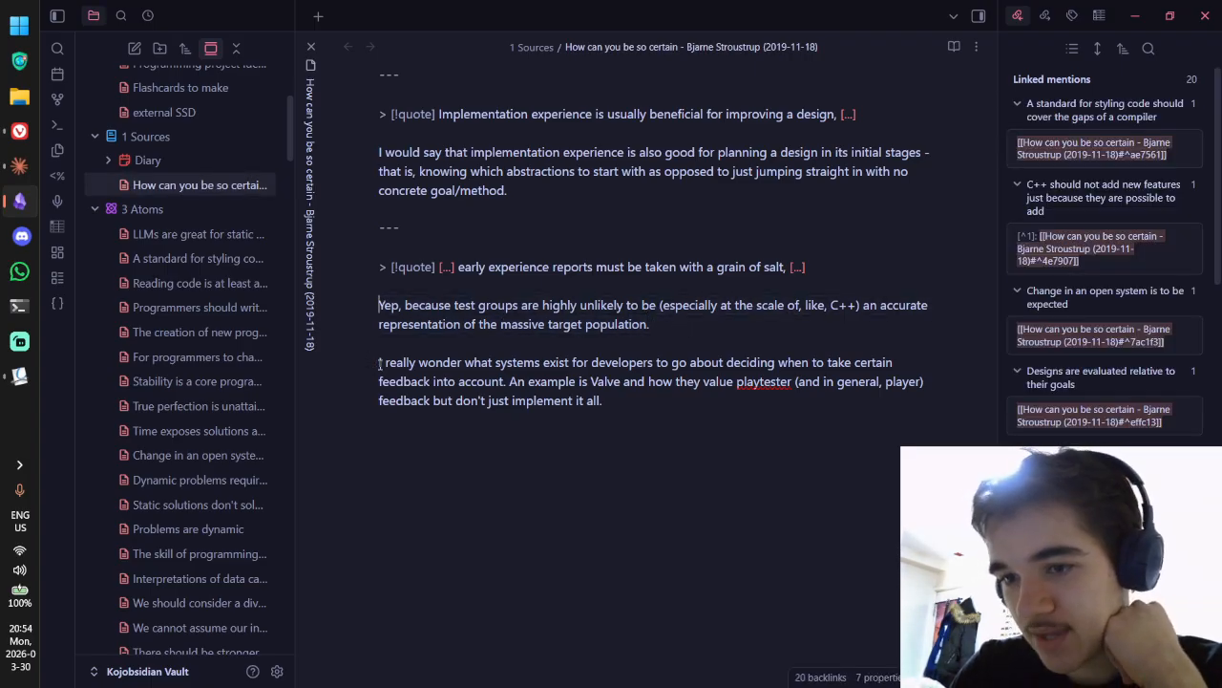
{"action": "left_click_drag", "start_coordinate": [377, 363], "coordinate": [611, 401]}
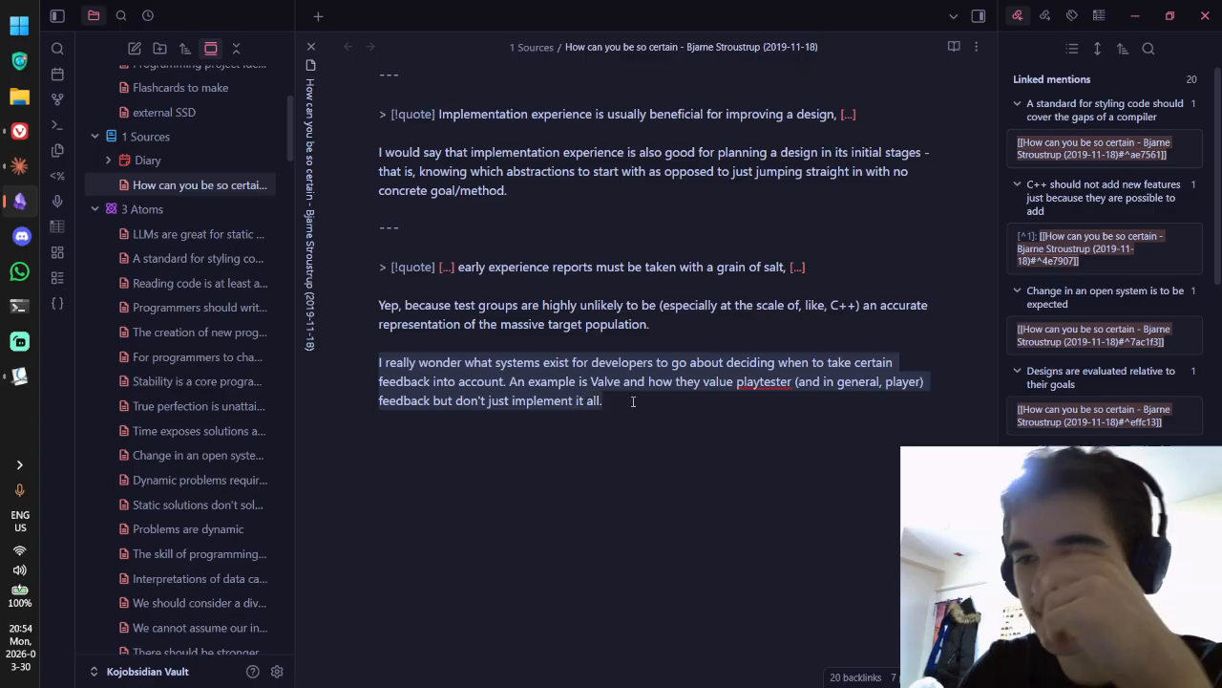
Step: Reread the source note's last paragraph about feedback systems and Valve's playtesters, weighing what to do with the question it raises
{"action": "left_click", "coordinate": [633, 401]}
{"action": "triple_click", "coordinate": [633, 401]}
{"action": "left_click", "coordinate": [655, 395]}
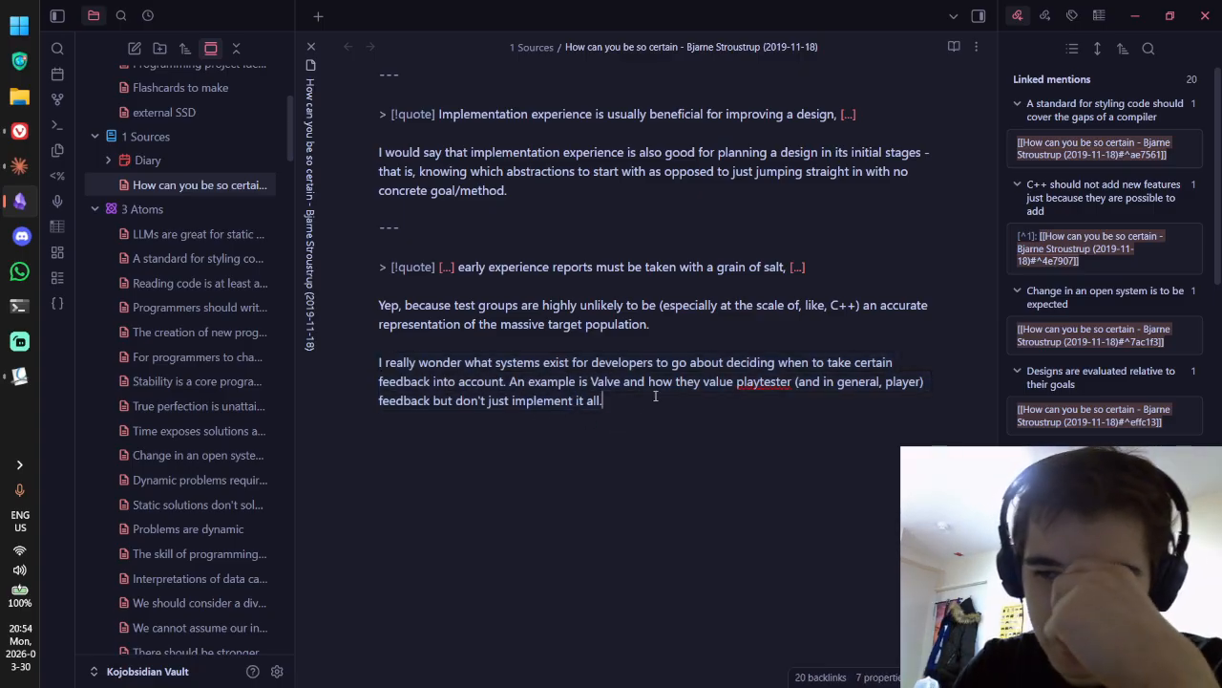
{"action": "left_click_drag", "start_coordinate": [583, 402], "coordinate": [376, 358]}
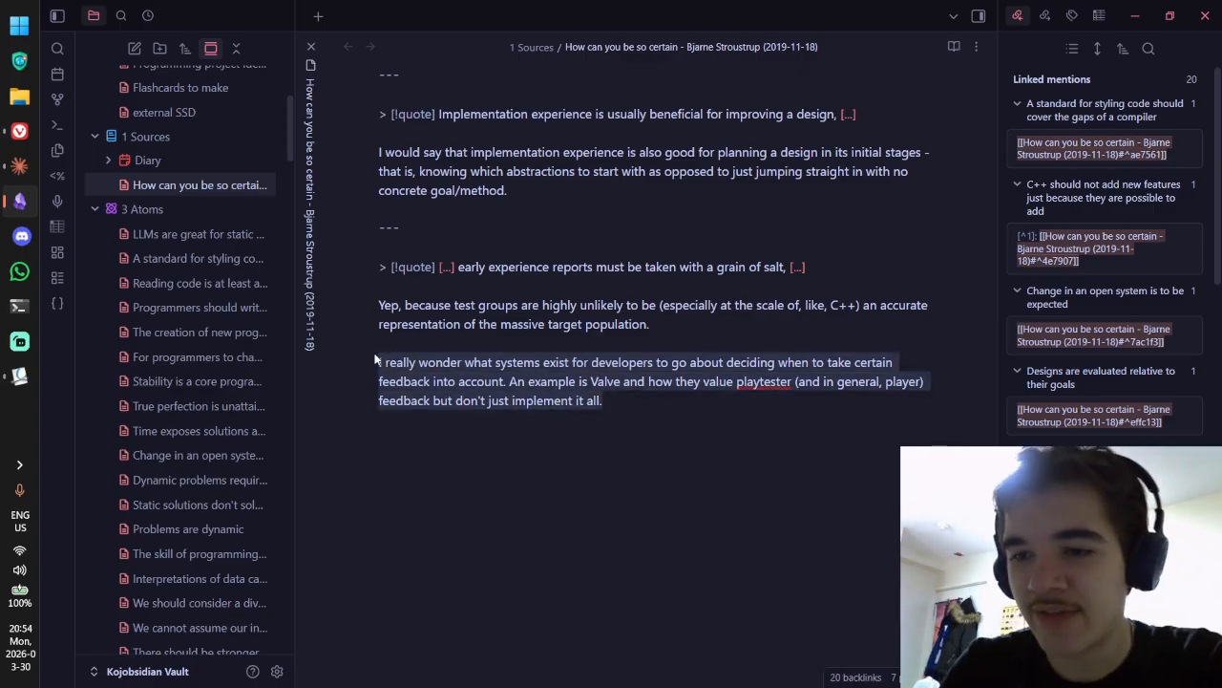
{"action": "left_click_drag", "start_coordinate": [636, 407], "coordinate": [358, 368]}
{"action": "left_click", "coordinate": [620, 386]}
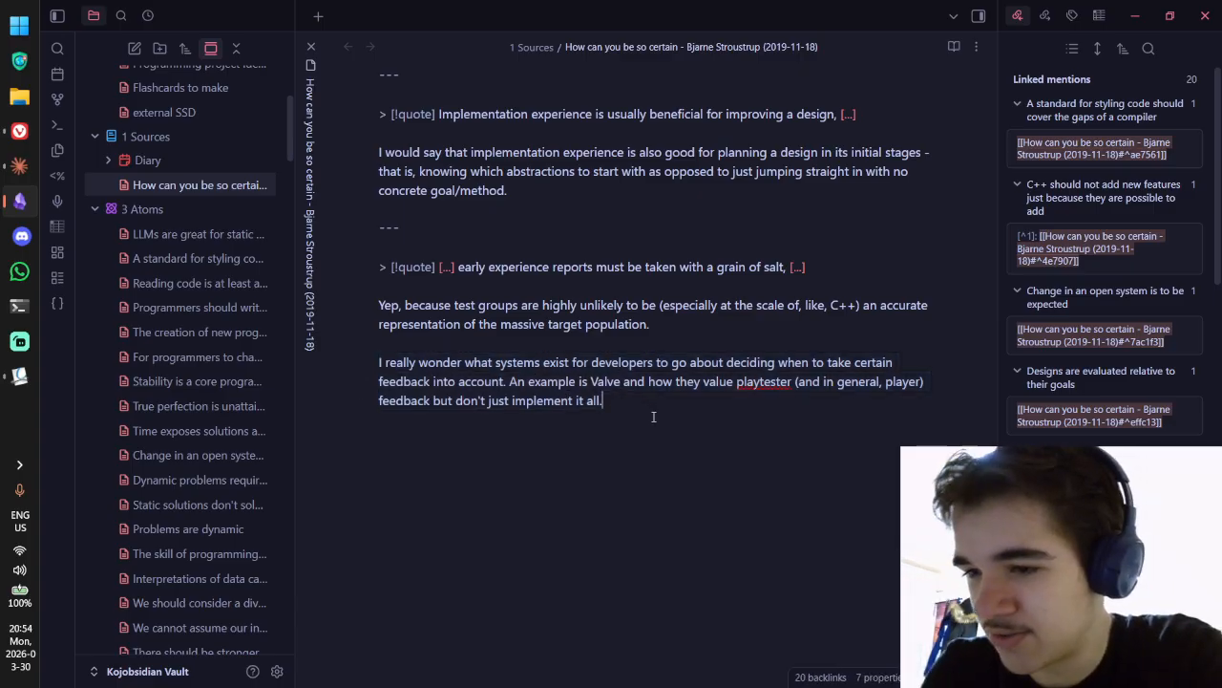
{"action": "left_click_drag", "start_coordinate": [653, 413], "coordinate": [374, 360]}
{"action": "left_click", "coordinate": [669, 410]}
{"action": "left_click_drag", "start_coordinate": [669, 411], "coordinate": [374, 363]}
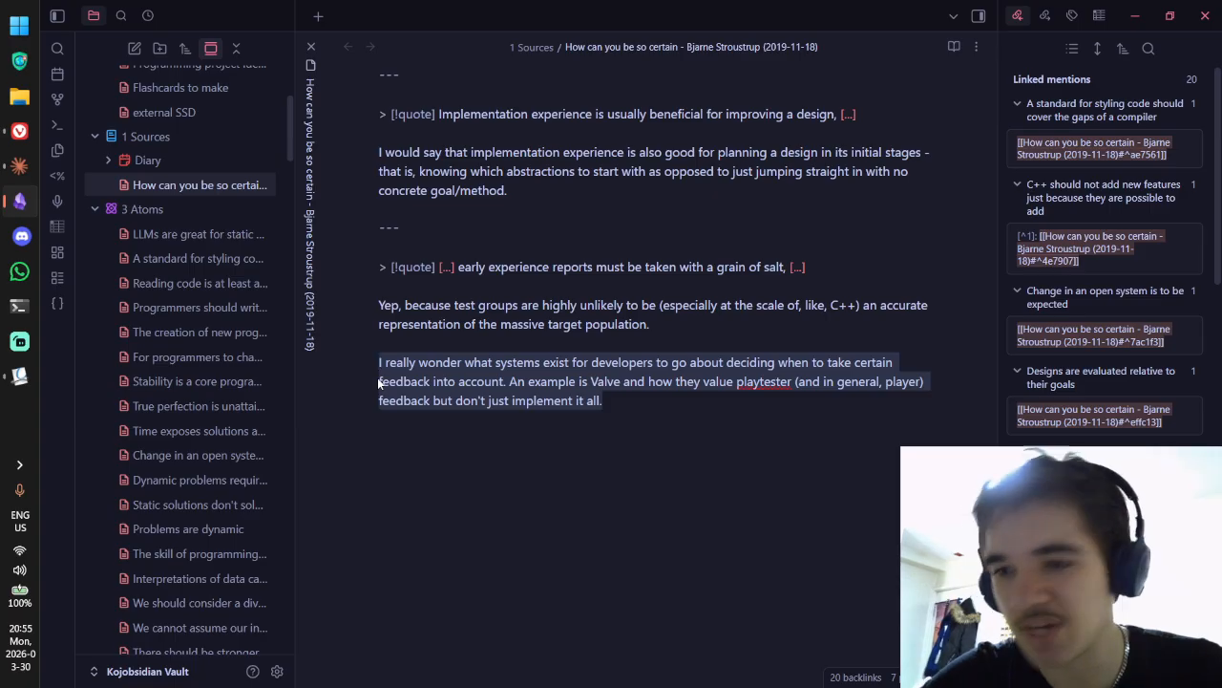
{"action": "left_click", "coordinate": [620, 497]}
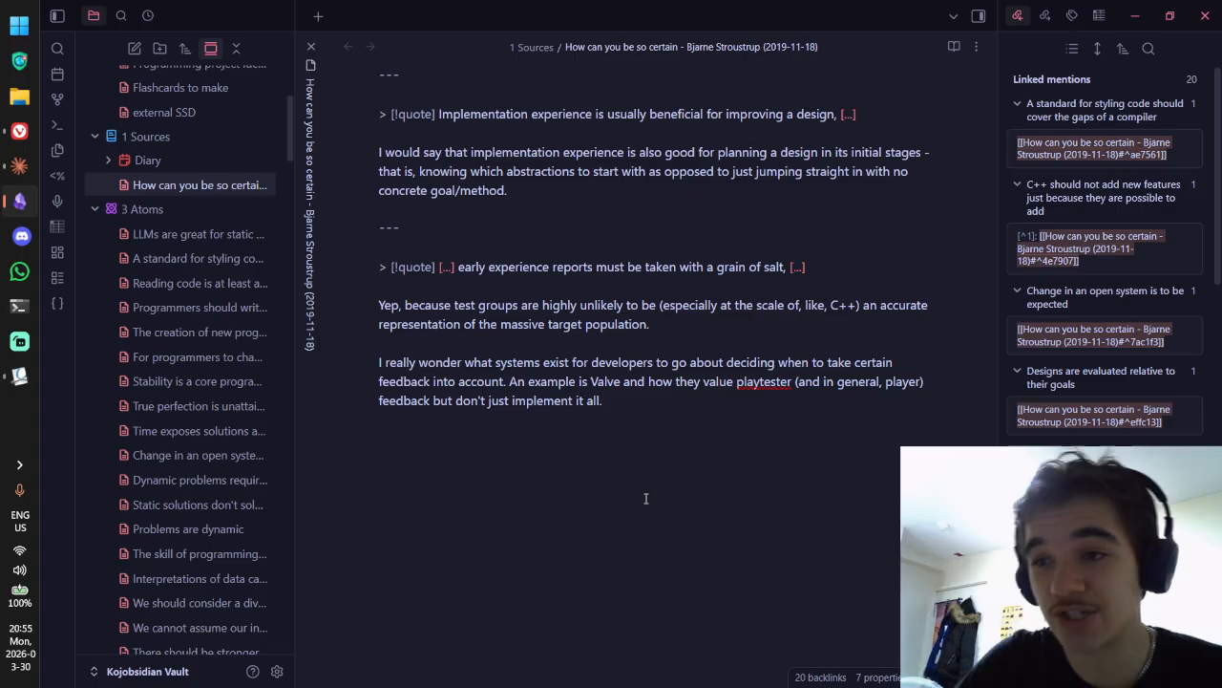
Step: Open the Things to research note from the Reminders folder
{"action": "scroll", "coordinate": [189, 238], "scroll_direction": "up", "scroll_amount": 3}
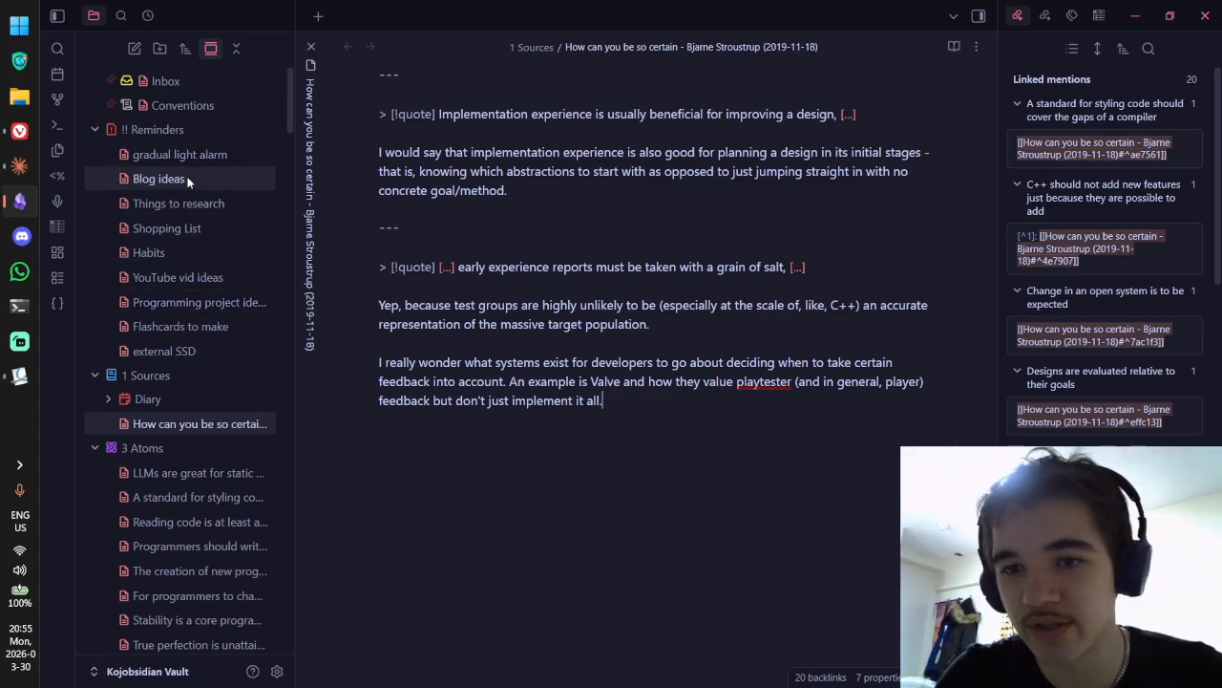
{"action": "left_click", "coordinate": [195, 204]}
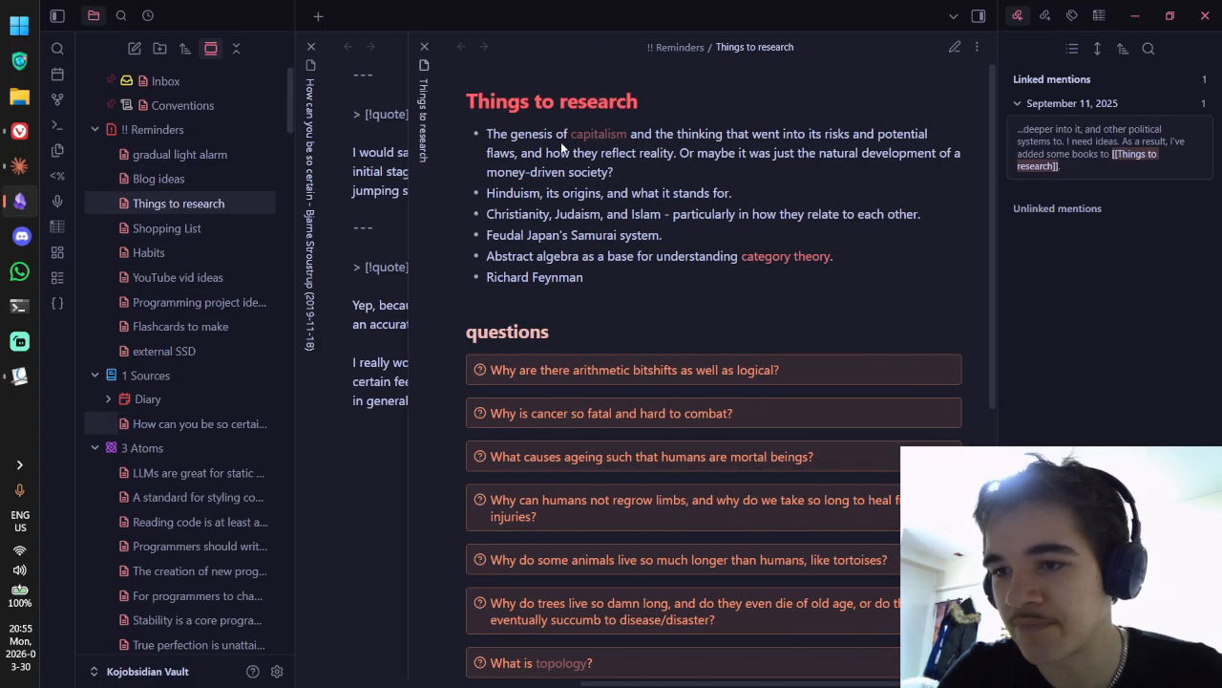
{"action": "right_click", "coordinate": [235, 204]}
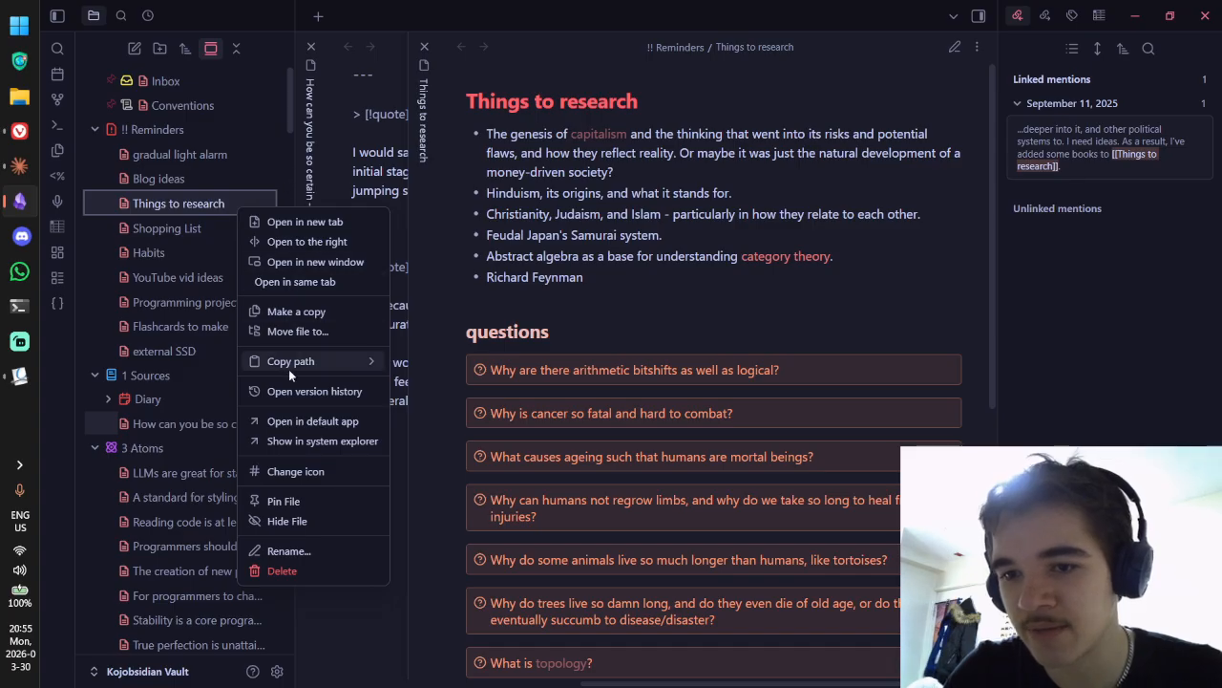
{"action": "key", "text": "Escape"}
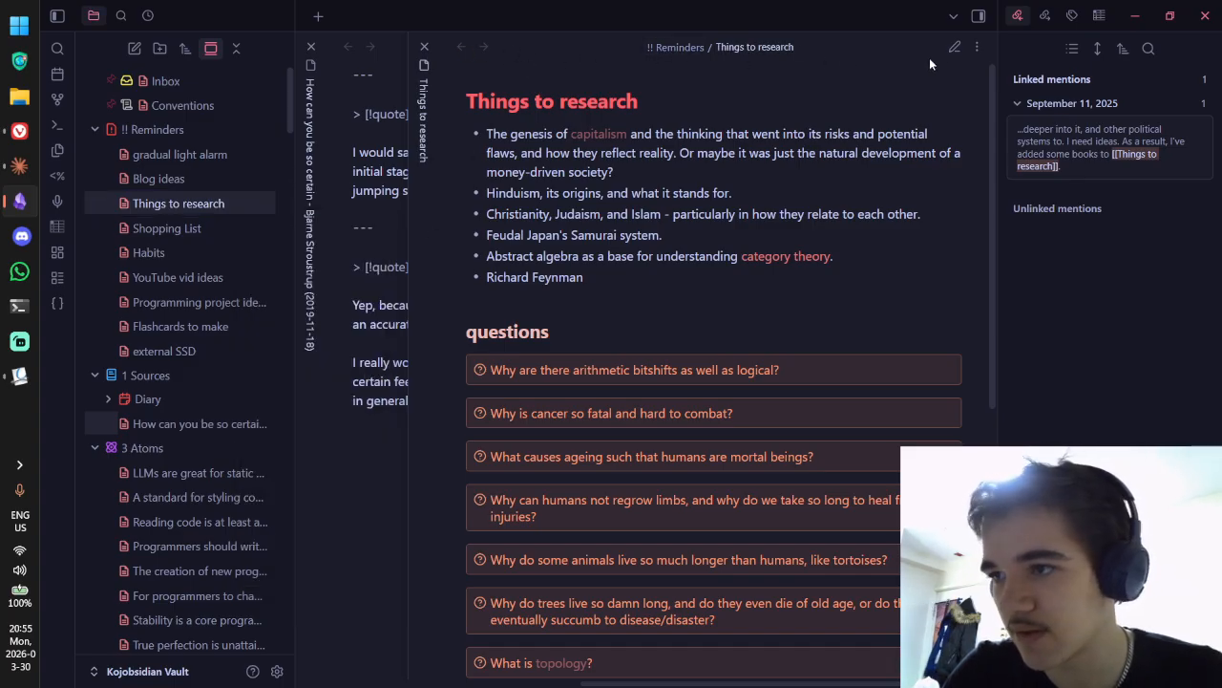
Step: Try pinning the Things to research file in the Reminders folder, and unpin it again
{"action": "left_click", "coordinate": [976, 47]}
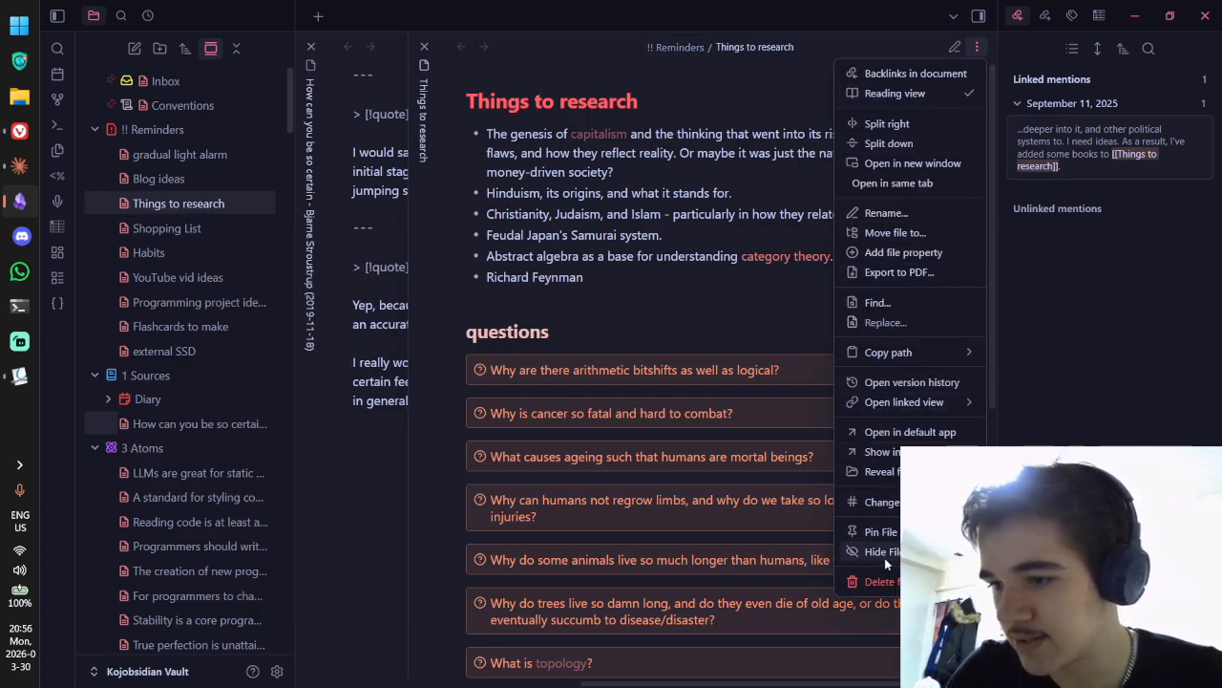
{"action": "left_click", "coordinate": [881, 531]}
{"action": "scroll", "coordinate": [621, 105], "scroll_direction": "down", "scroll_amount": 3}
{"action": "scroll", "coordinate": [621, 105], "scroll_direction": "up", "scroll_amount": 3}
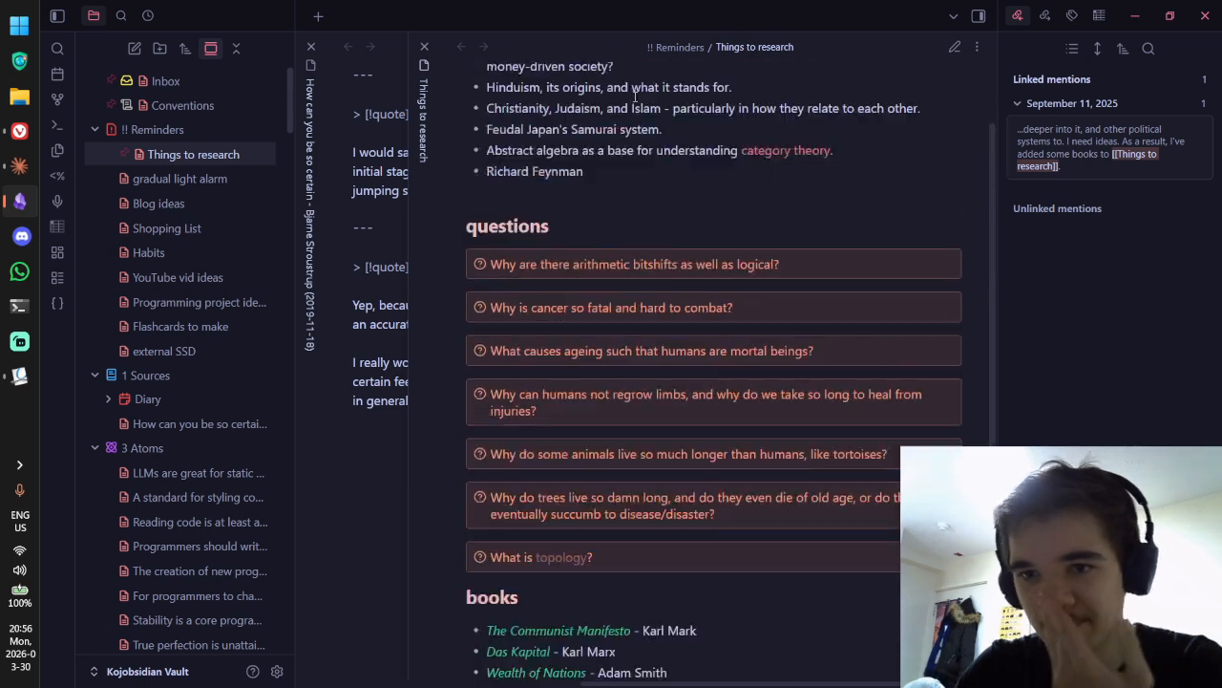
{"action": "right_click", "coordinate": [212, 158]}
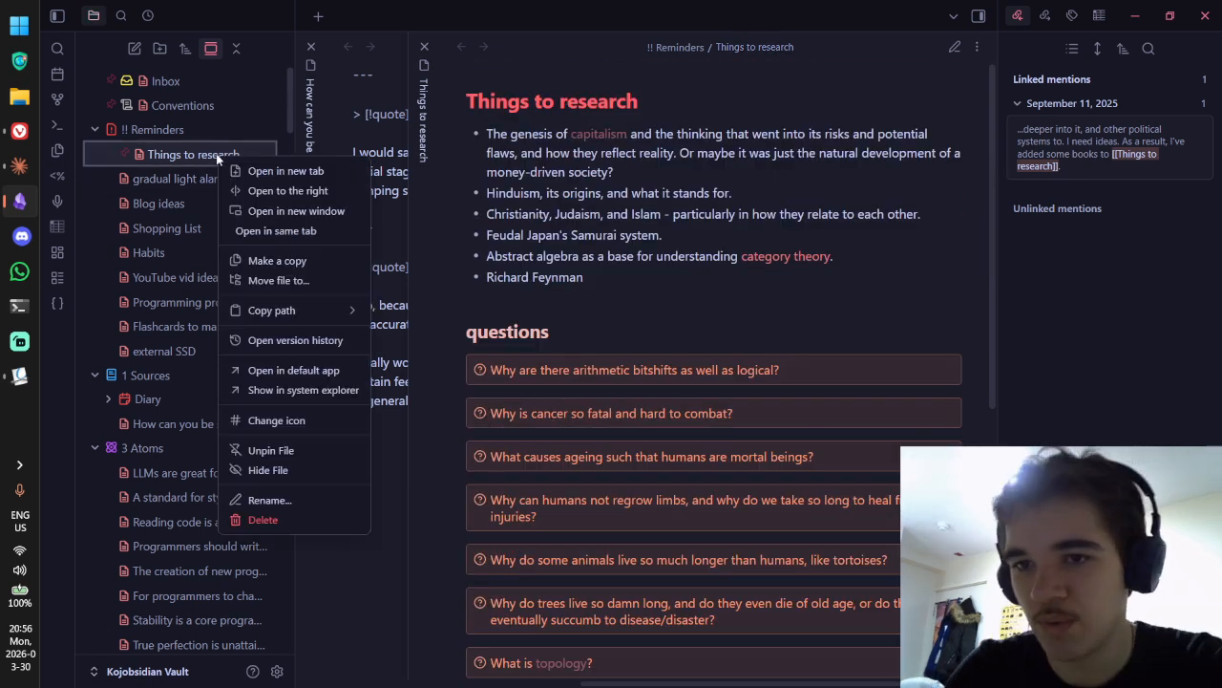
{"action": "left_click", "coordinate": [291, 453]}
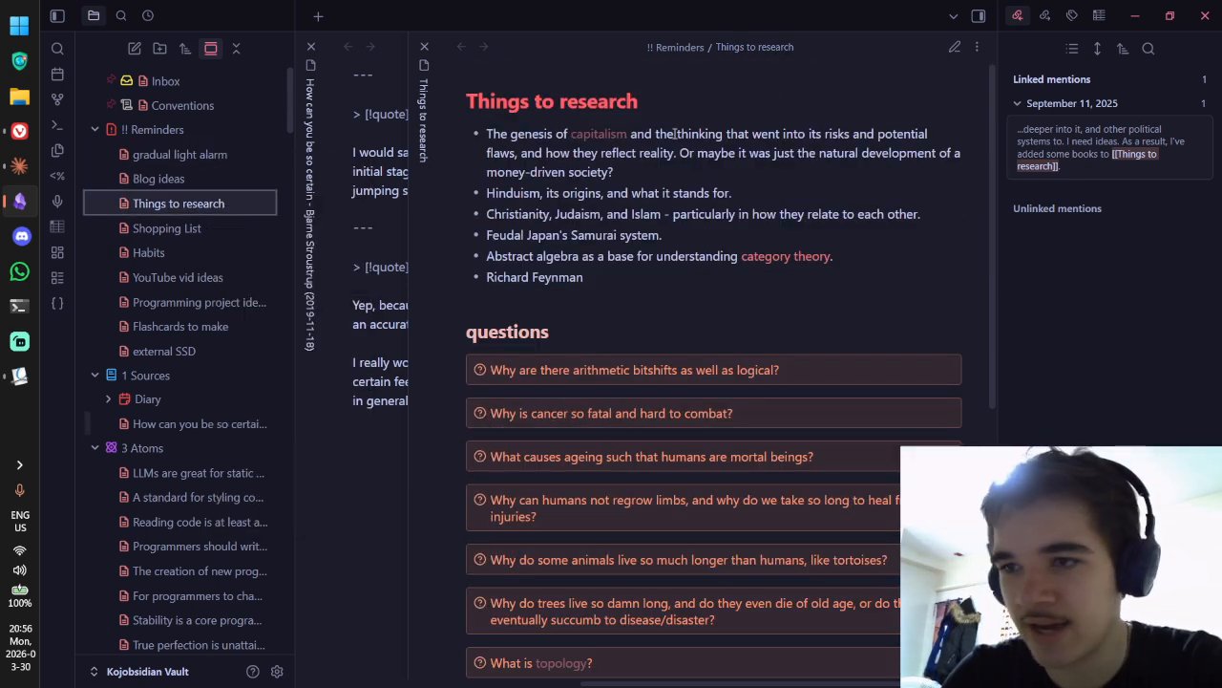
Step: Pin the open Things to research tab and place it ahead of the source note's tab
{"action": "left_click", "coordinate": [955, 47]}
{"action": "left_click", "coordinate": [955, 47]}
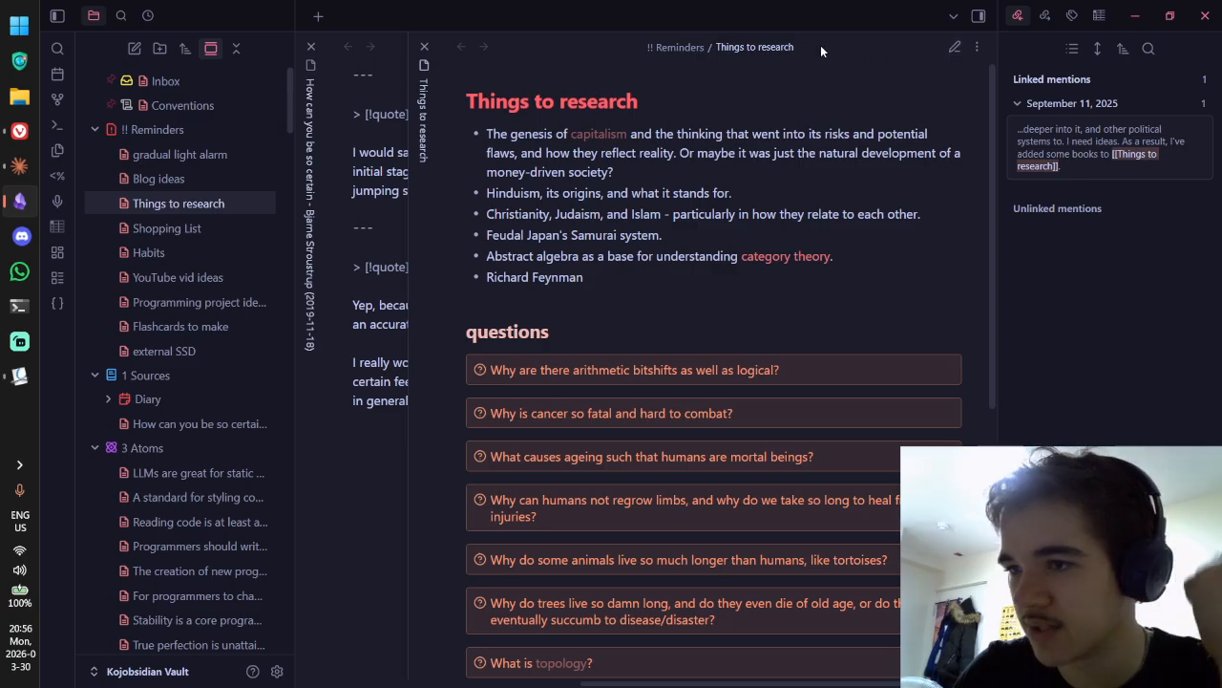
{"action": "right_click", "coordinate": [420, 66]}
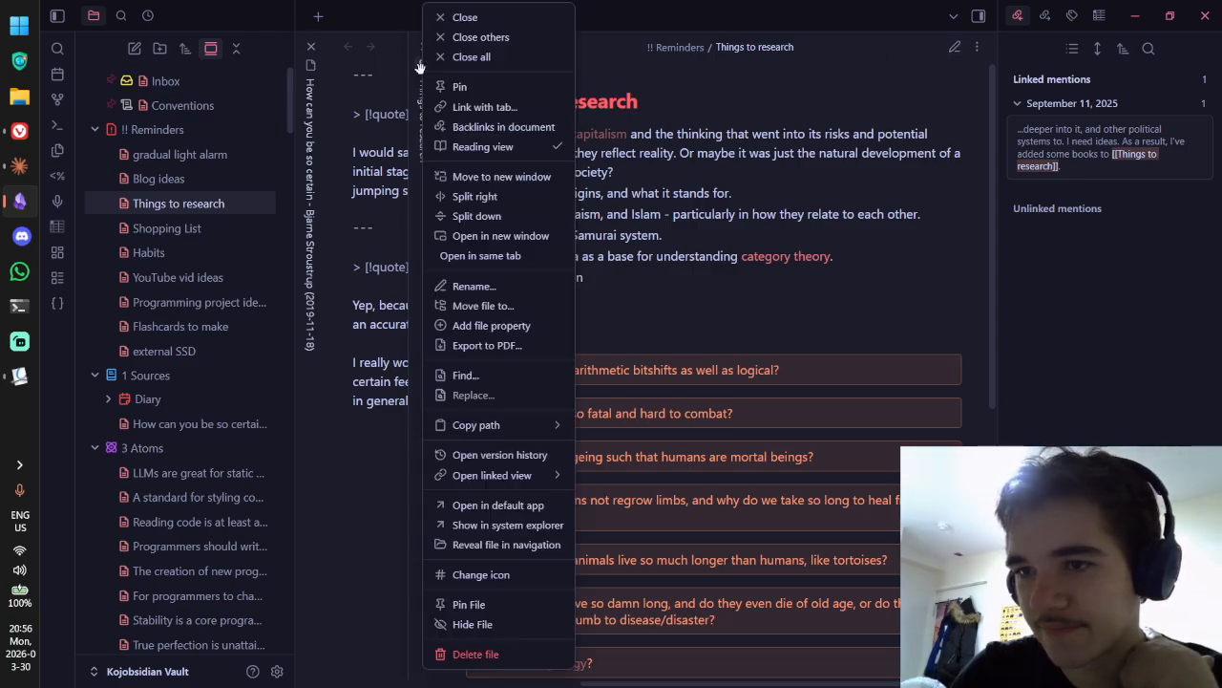
{"action": "left_click", "coordinate": [449, 86]}
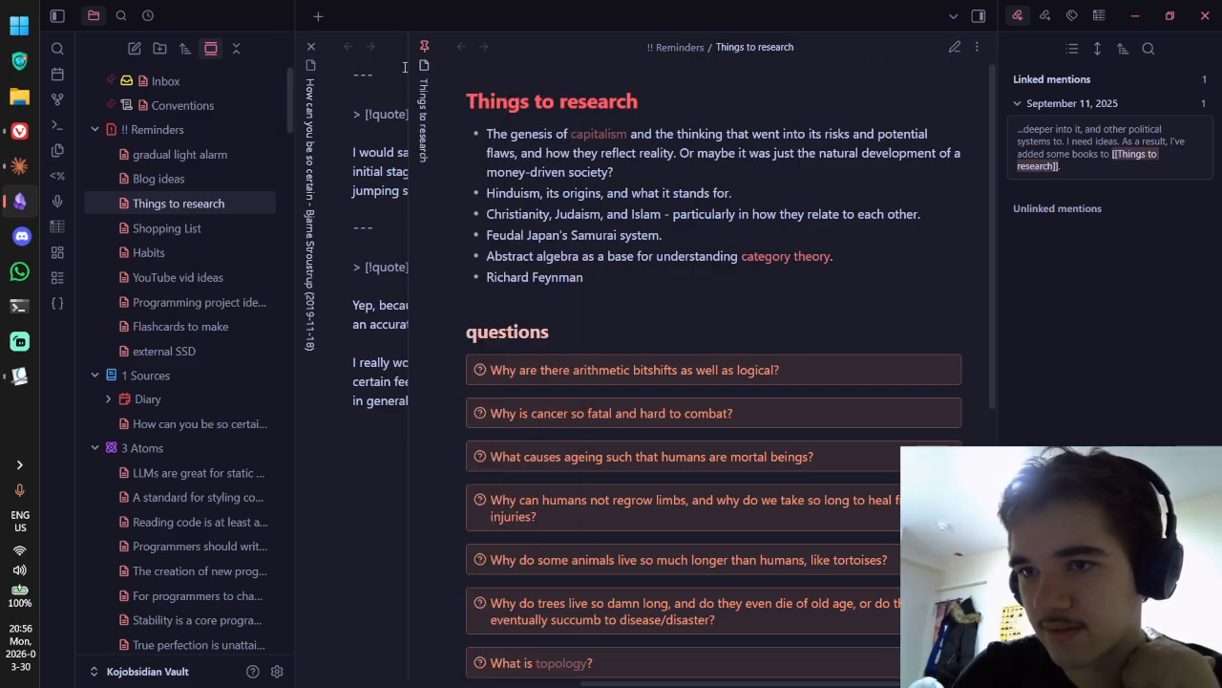
{"action": "left_click_drag", "start_coordinate": [424, 52], "coordinate": [311, 69]}
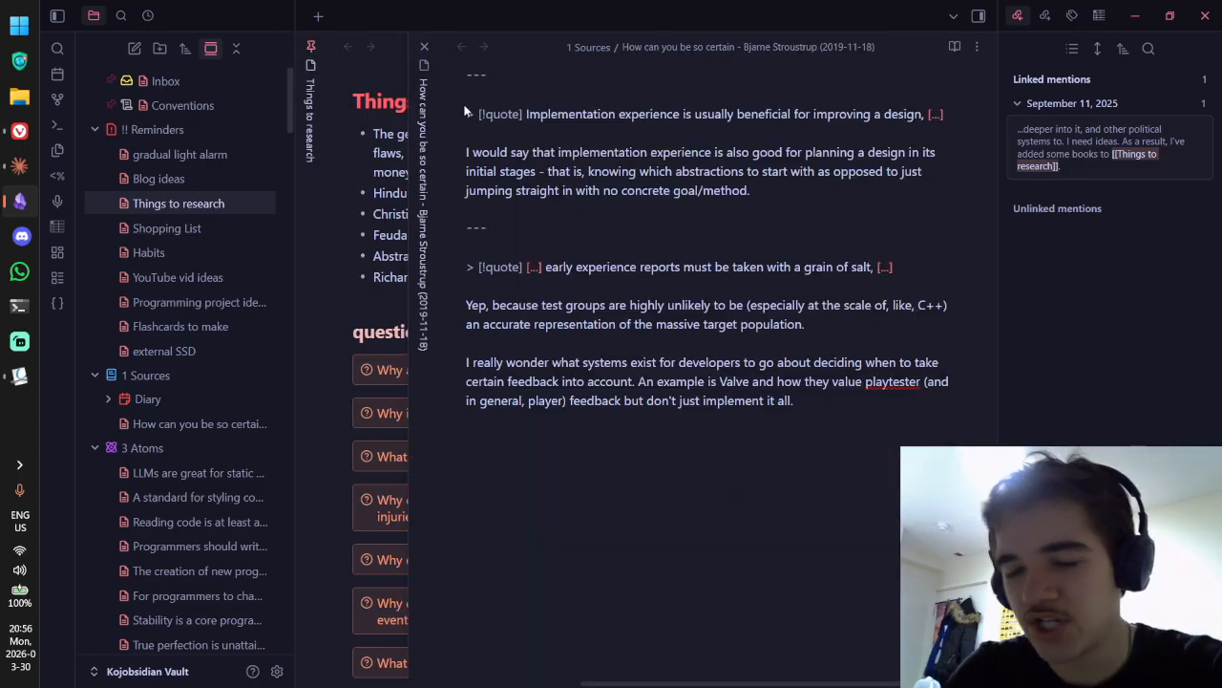
{"action": "key", "text": "ctrl+Tab"}
{"action": "key", "text": "ctrl+Tab"}
{"action": "key", "text": "ctrl+Tab"}
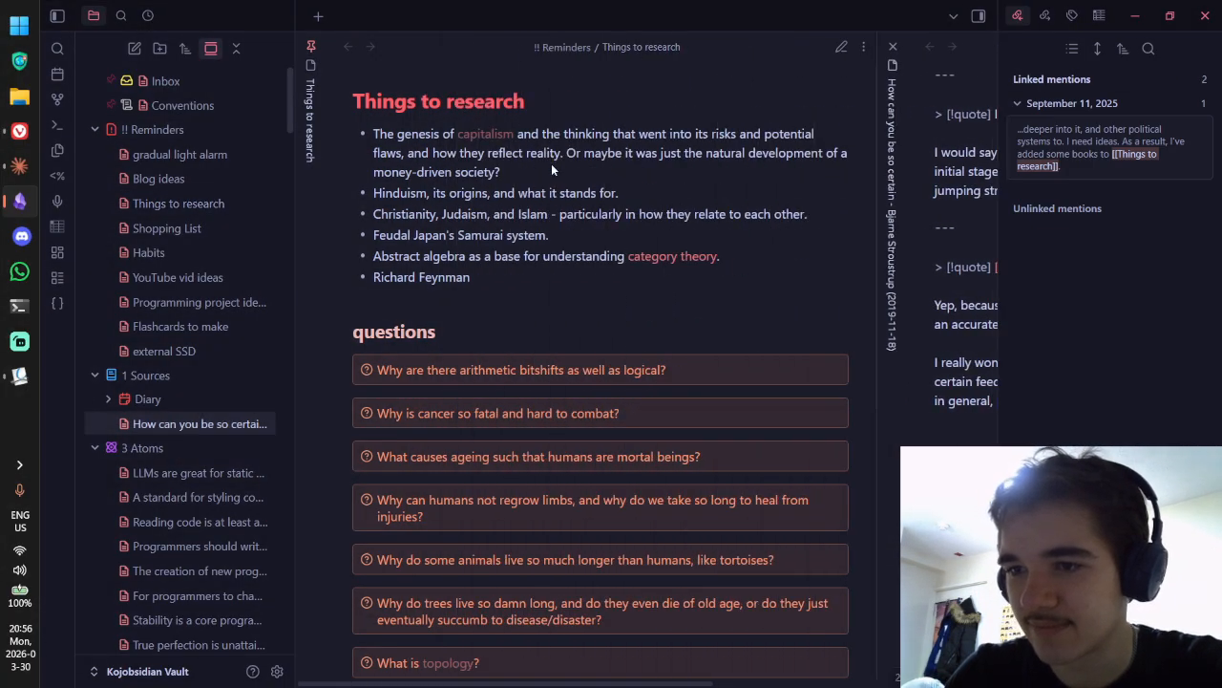
{"action": "key", "text": "ctrl+Tab"}
{"action": "left_click", "coordinate": [396, 203]}
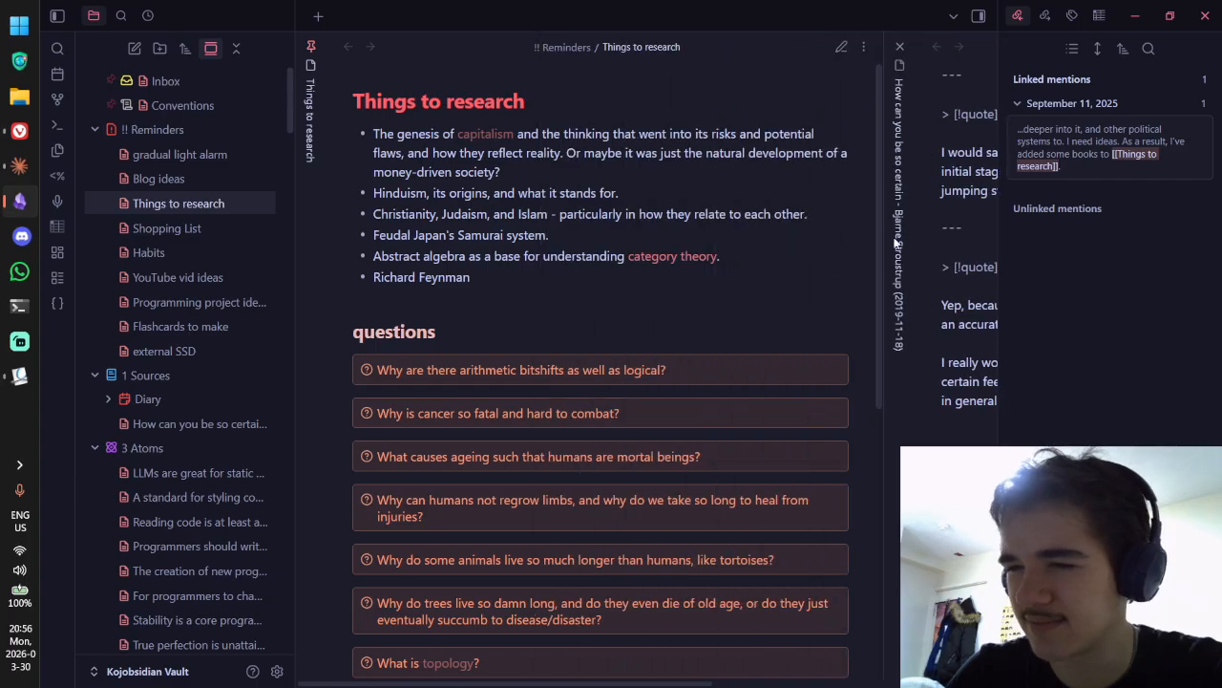
{"action": "left_click", "coordinate": [907, 232]}
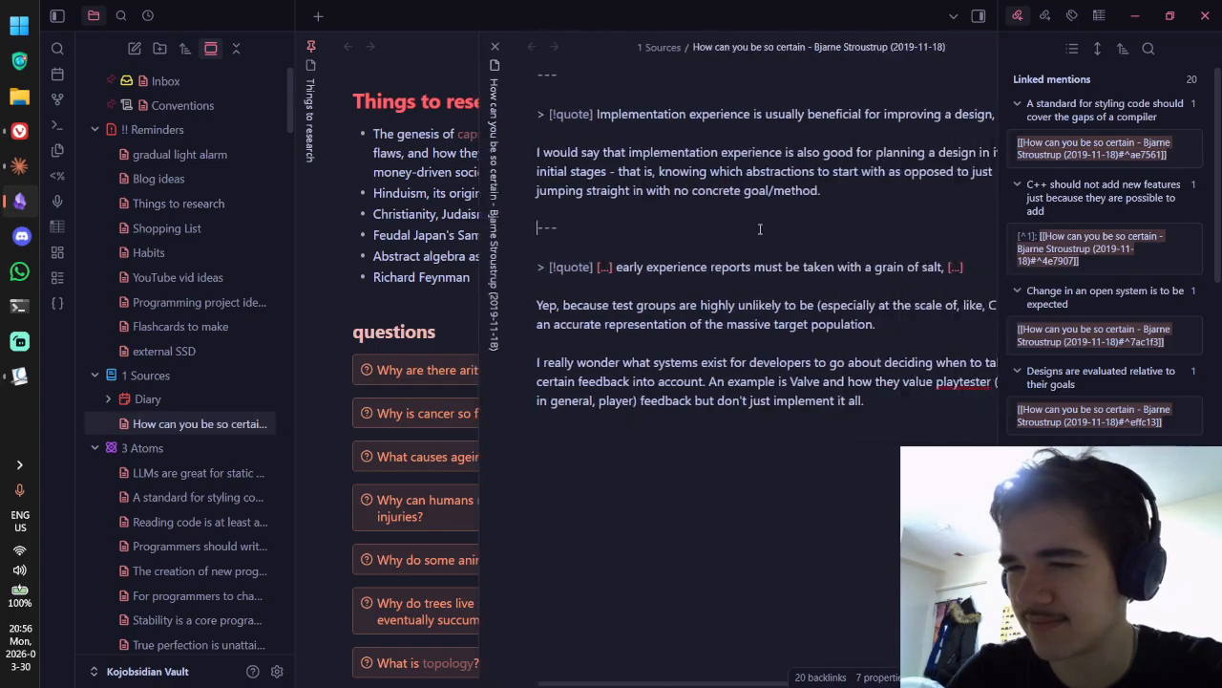
Step: Switch Things to research to editing and start a new "> [!question]" callout below the topology question
{"action": "left_click", "coordinate": [398, 208]}
{"action": "scroll", "coordinate": [612, 221], "scroll_direction": "down", "scroll_amount": 3}
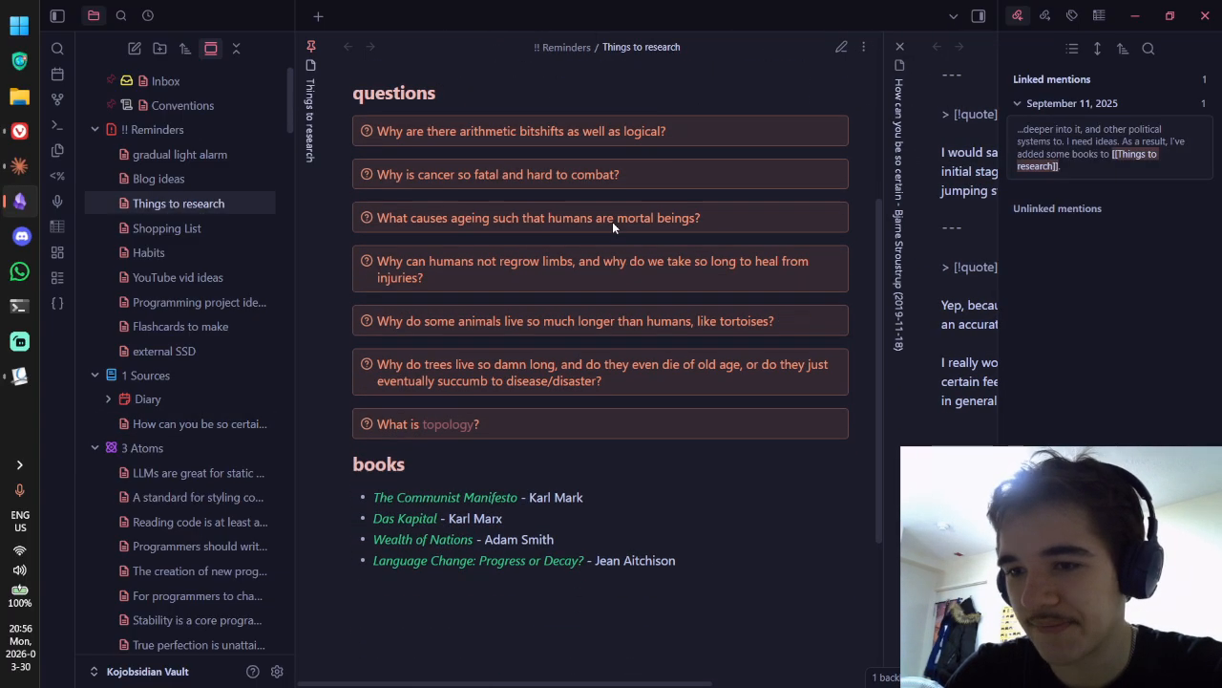
{"action": "scroll", "coordinate": [612, 221], "scroll_direction": "down", "scroll_amount": 1}
{"action": "key", "text": "ctrl+e"}
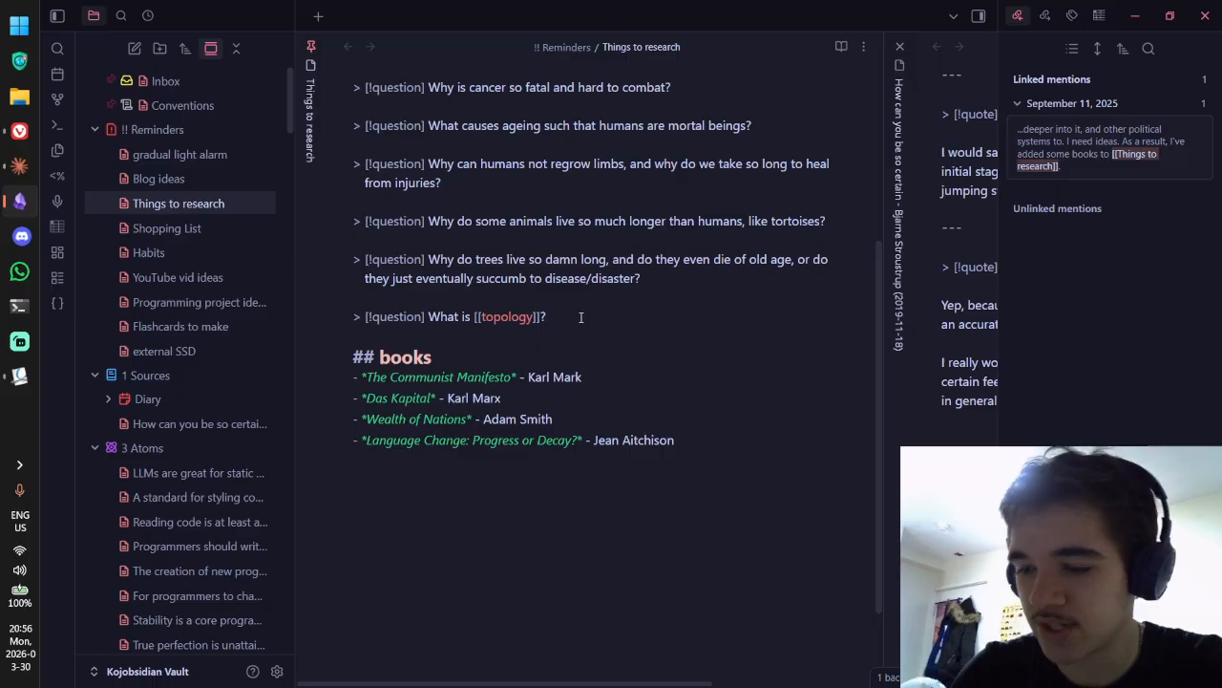
{"action": "key", "text": "Return"}
{"action": "key", "text": "Return"}
{"action": "type", "text": "> [!questi"}
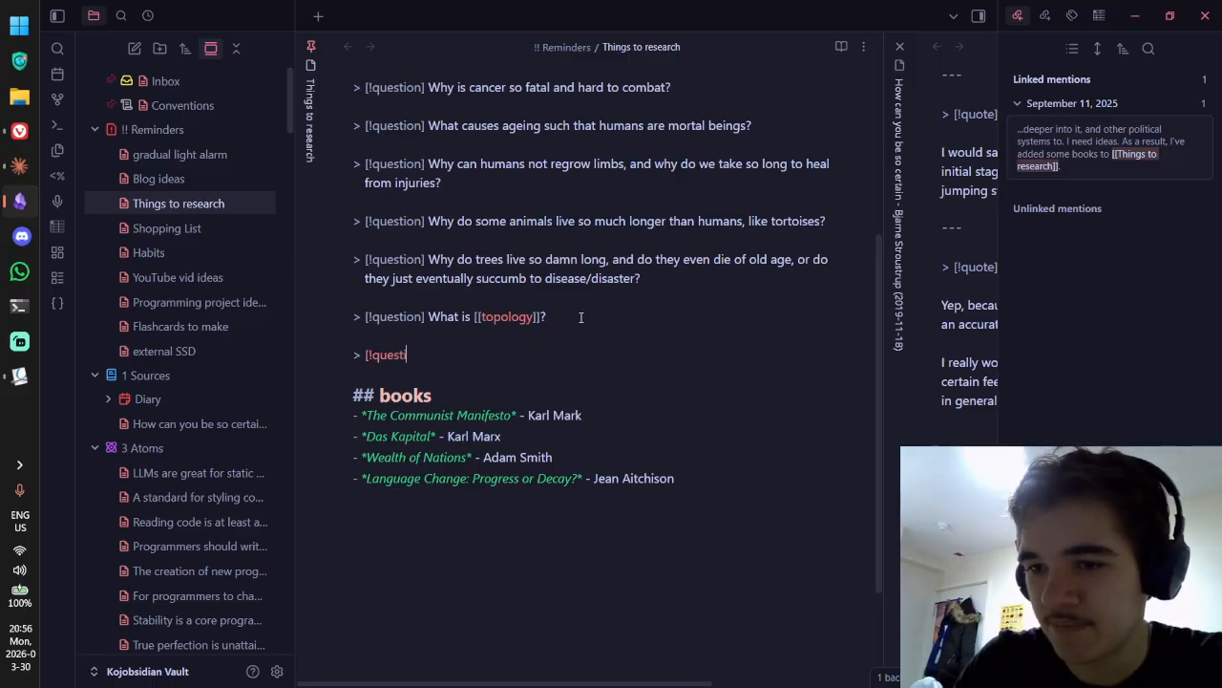
{"action": "type", "text": "on]"}
Step: Consult the source note's paragraph on developer feedback and begin the callout's question with "What systems to developers employ"
{"action": "key", "text": "ctrl+Tab"}
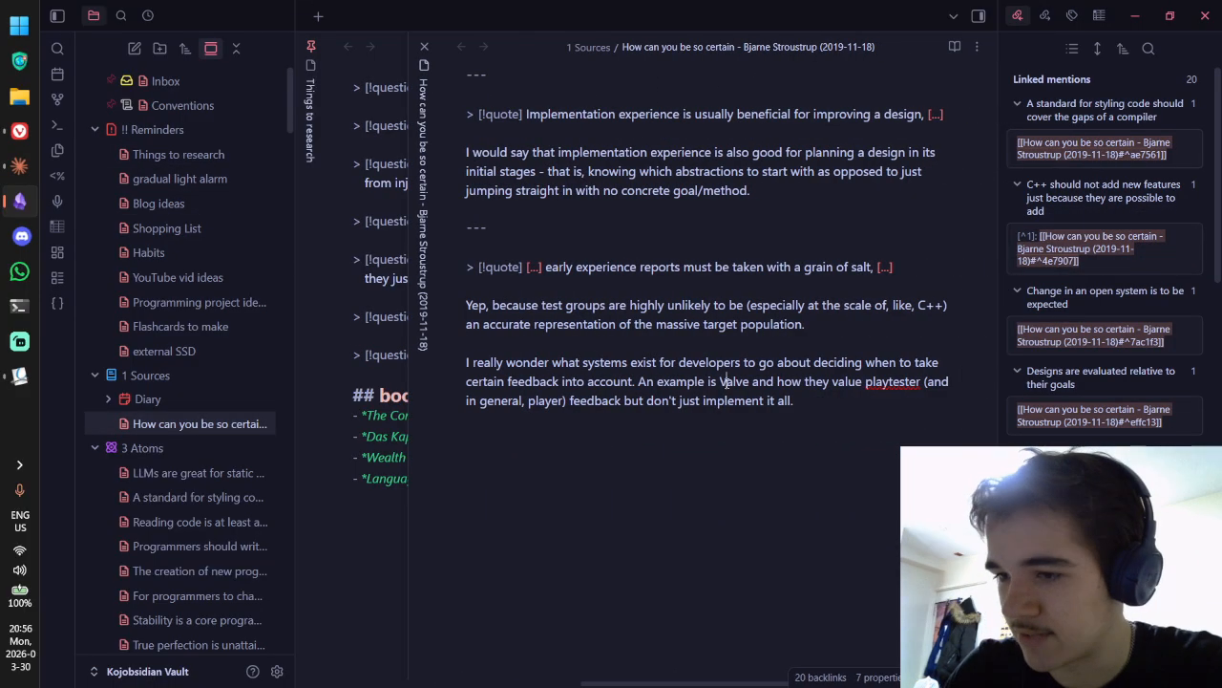
{"action": "left_click_drag", "start_coordinate": [518, 366], "coordinate": [882, 366]}
{"action": "left_click", "coordinate": [755, 365]}
{"action": "key", "text": "ctrl+shift+Tab"}
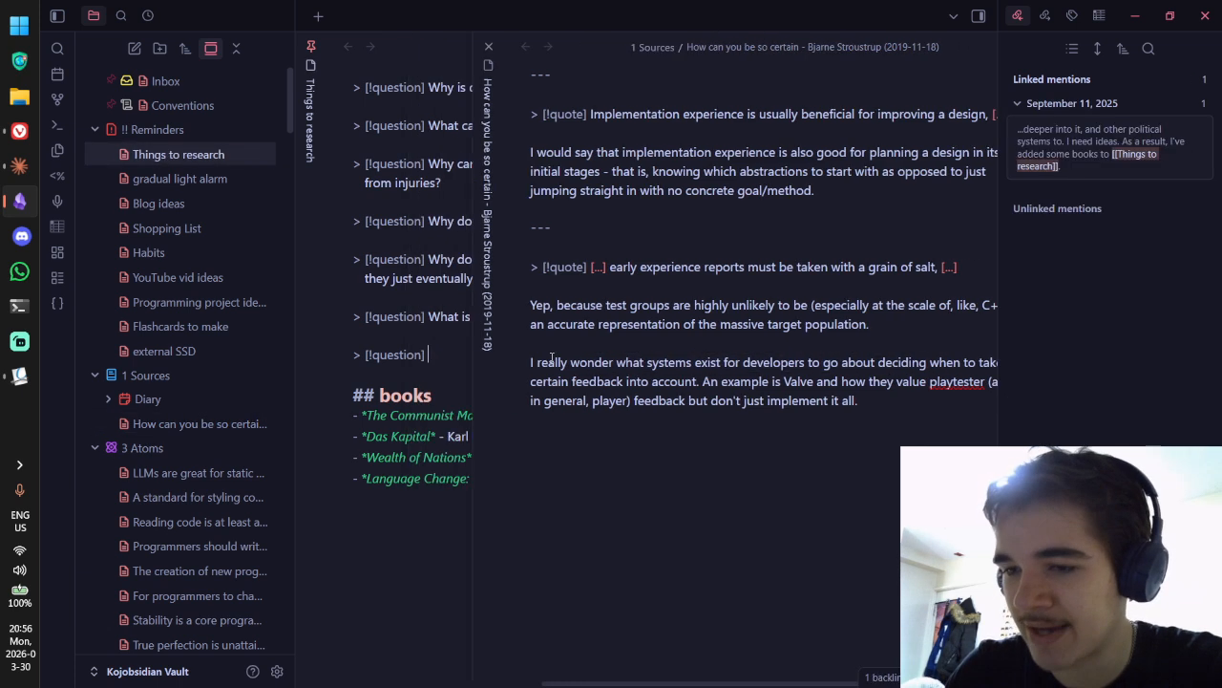
{"action": "type", "text": "What sys"}
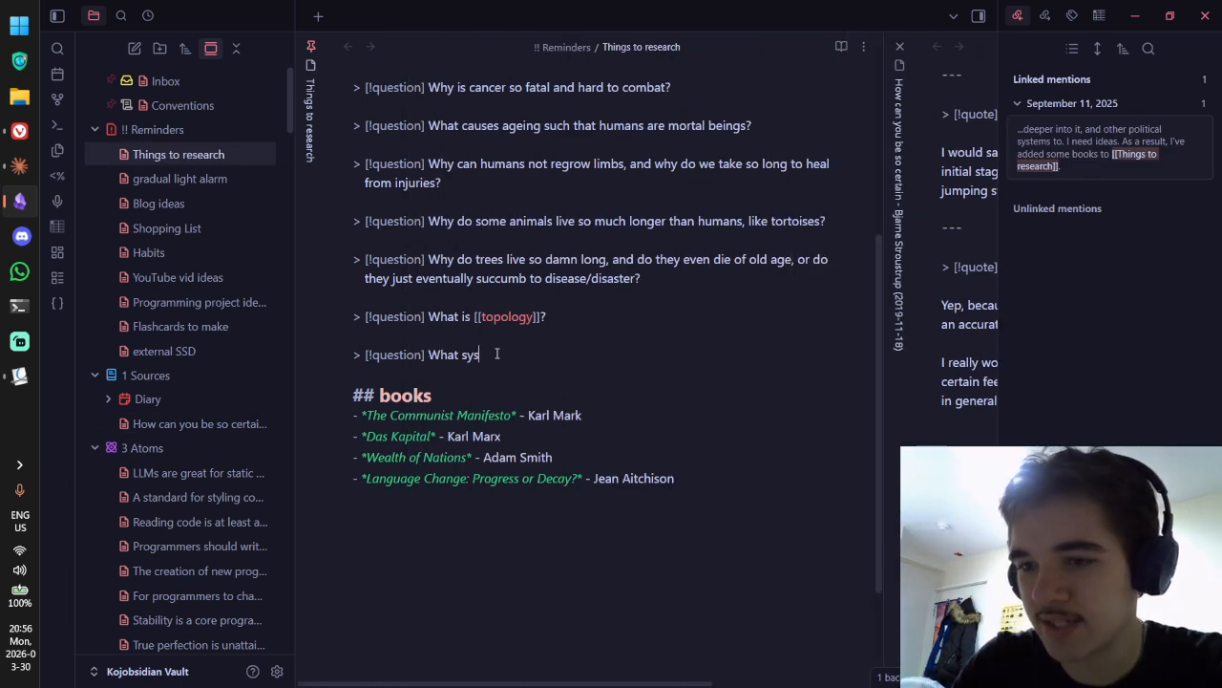
{"action": "type", "text": "tems to developers emp"}
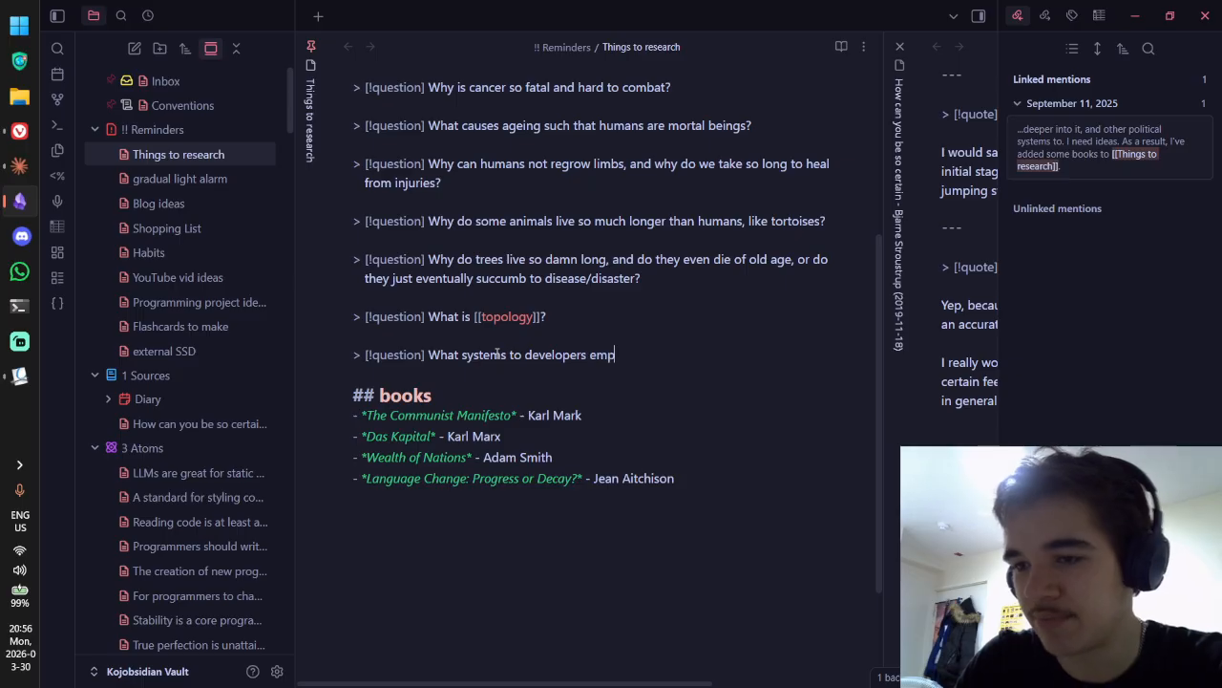
{"action": "type", "text": "loy to"}
Step: Check the source paragraph's wording again and complete the question with "when deciding which user feedback is worth actually implementing?"
{"action": "key", "text": "ctrl+Tab"}
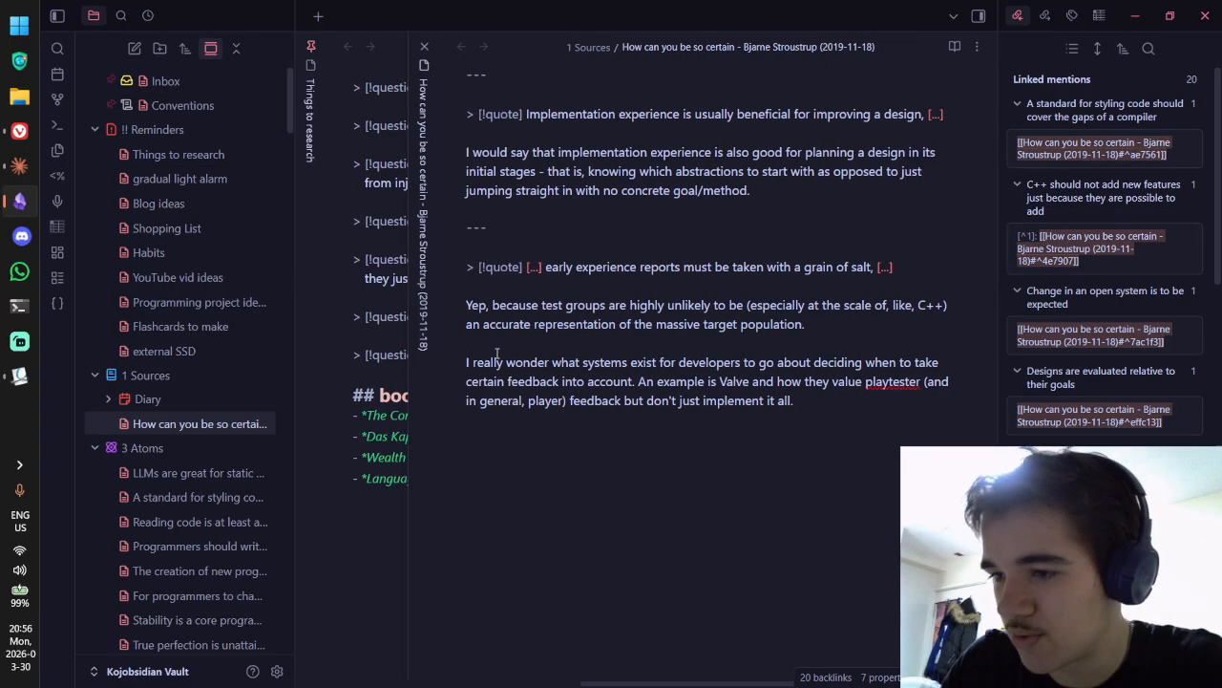
{"action": "key", "text": "ctrl+shift+Tab"}
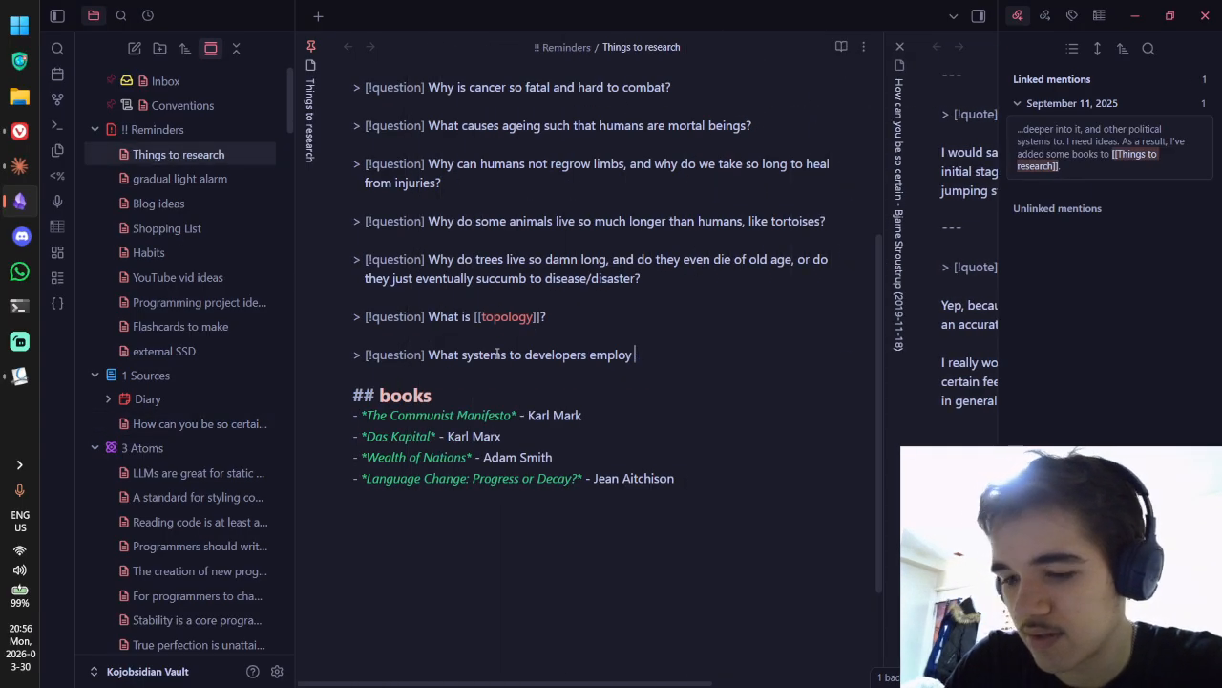
{"action": "type", "text": "to"}
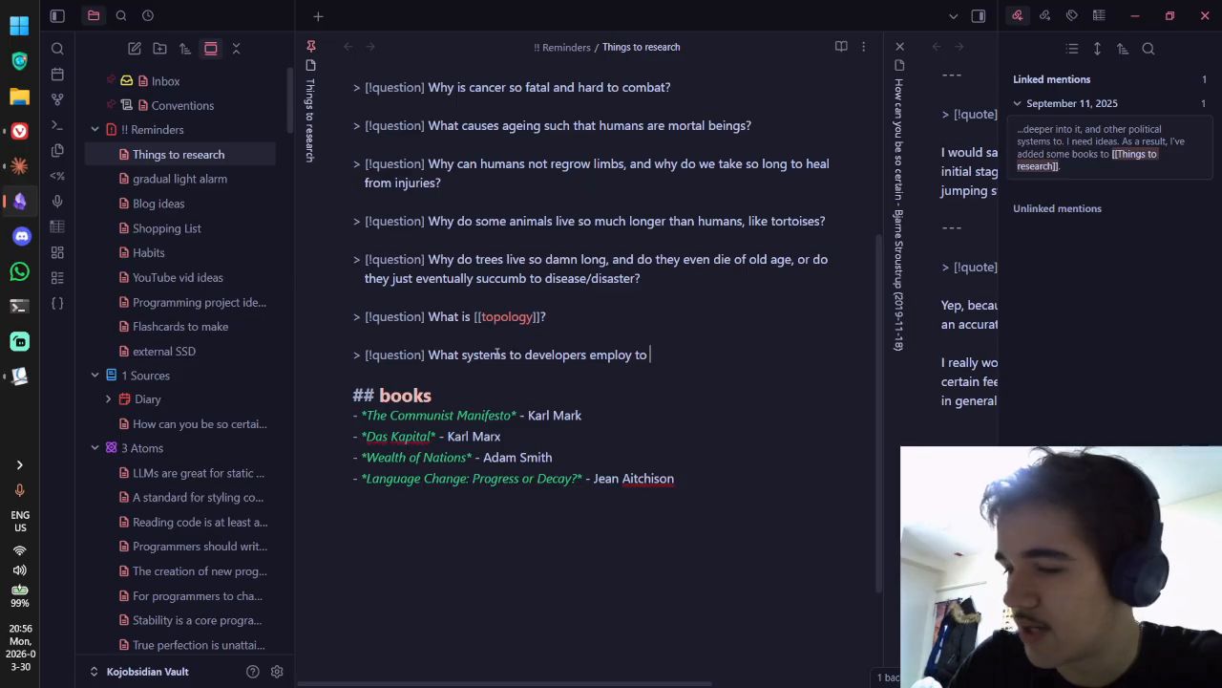
{"action": "key", "text": "BackSpace"}
{"action": "key", "text": "BackSpace"}
{"action": "key", "text": "BackSpace"}
{"action": "type", "text": "when deciding whi"}
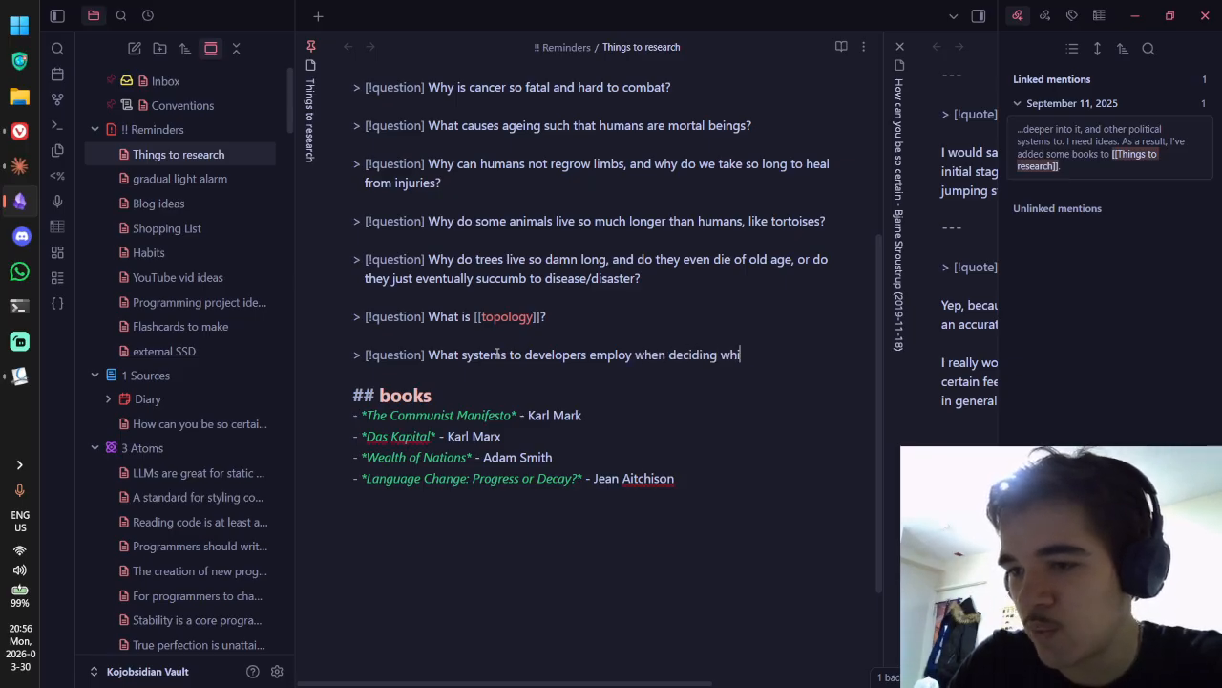
{"action": "type", "text": "ch user  f"}
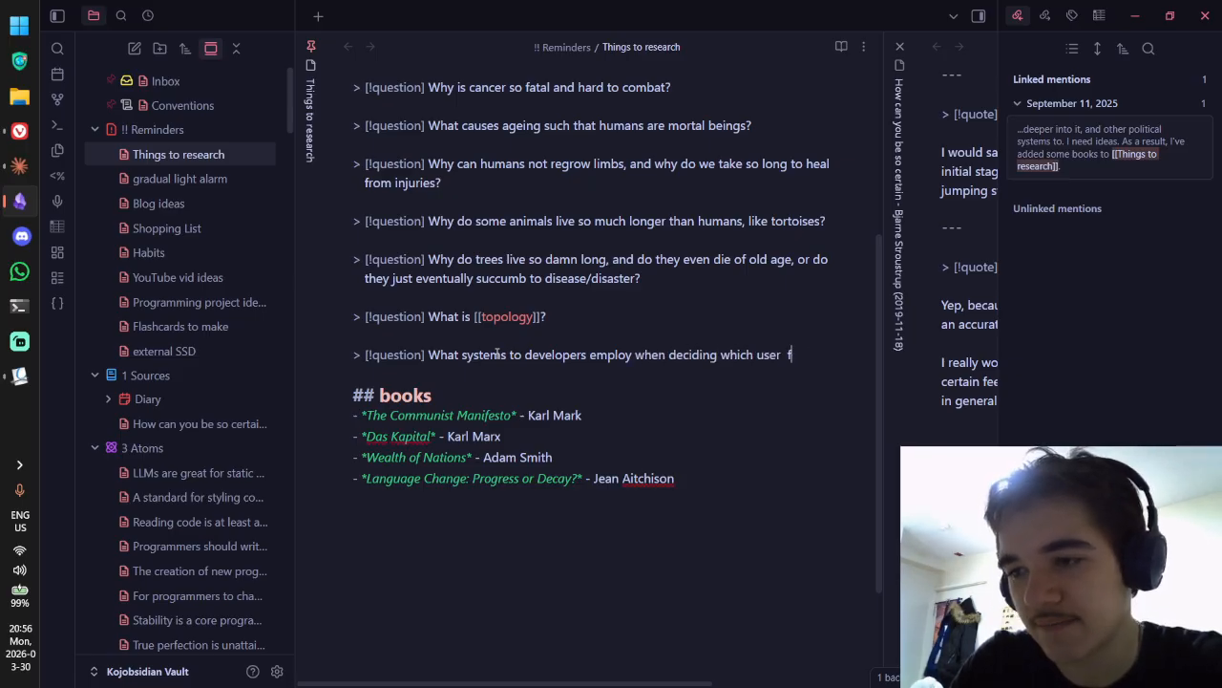
{"action": "type", "text": "eededback is wor"}
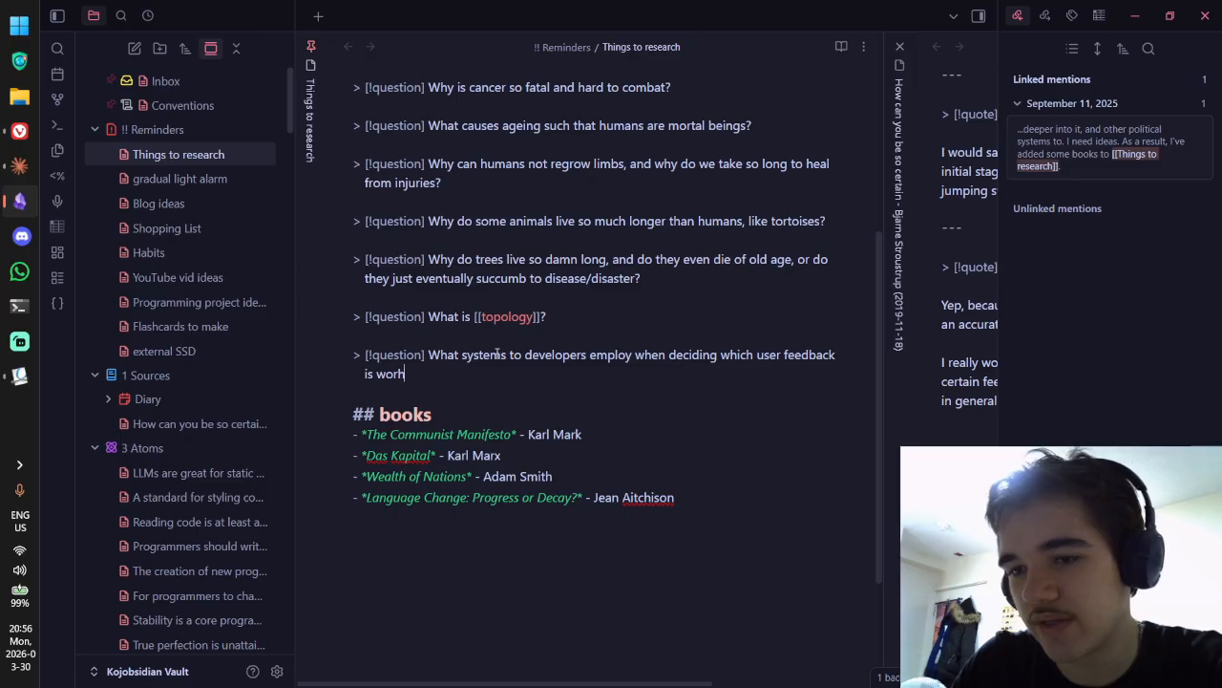
{"action": "type", "text": "th actual"}
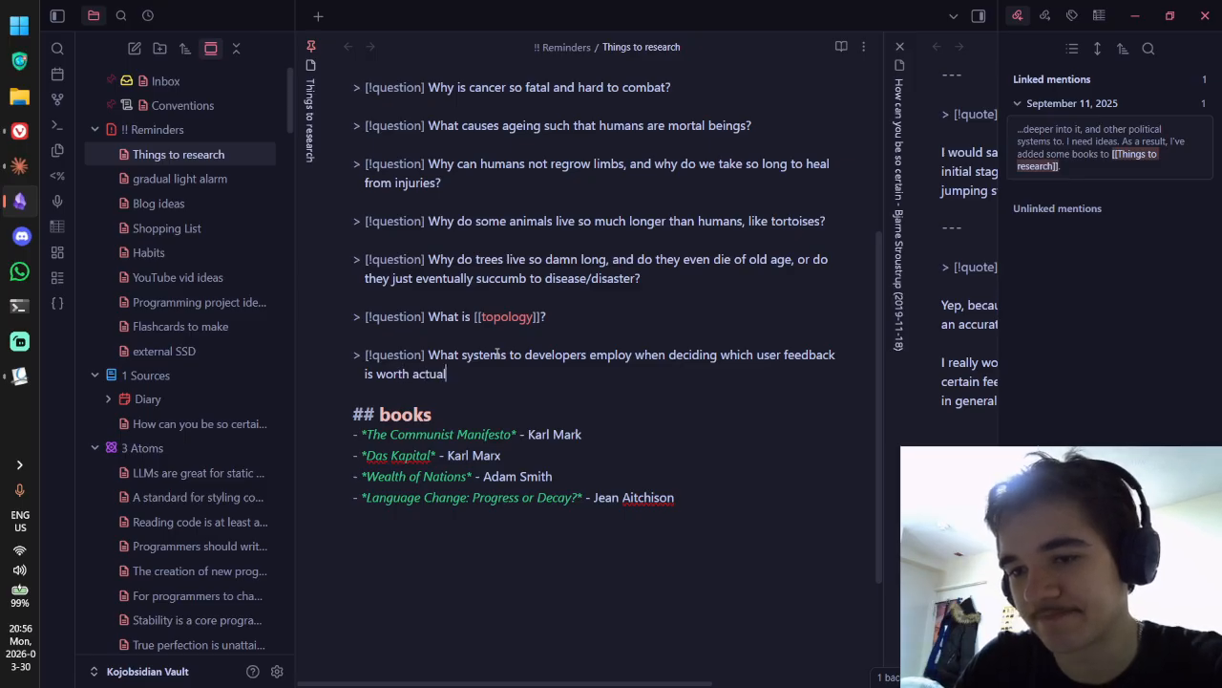
{"action": "type", "text": "ly implementing?"}
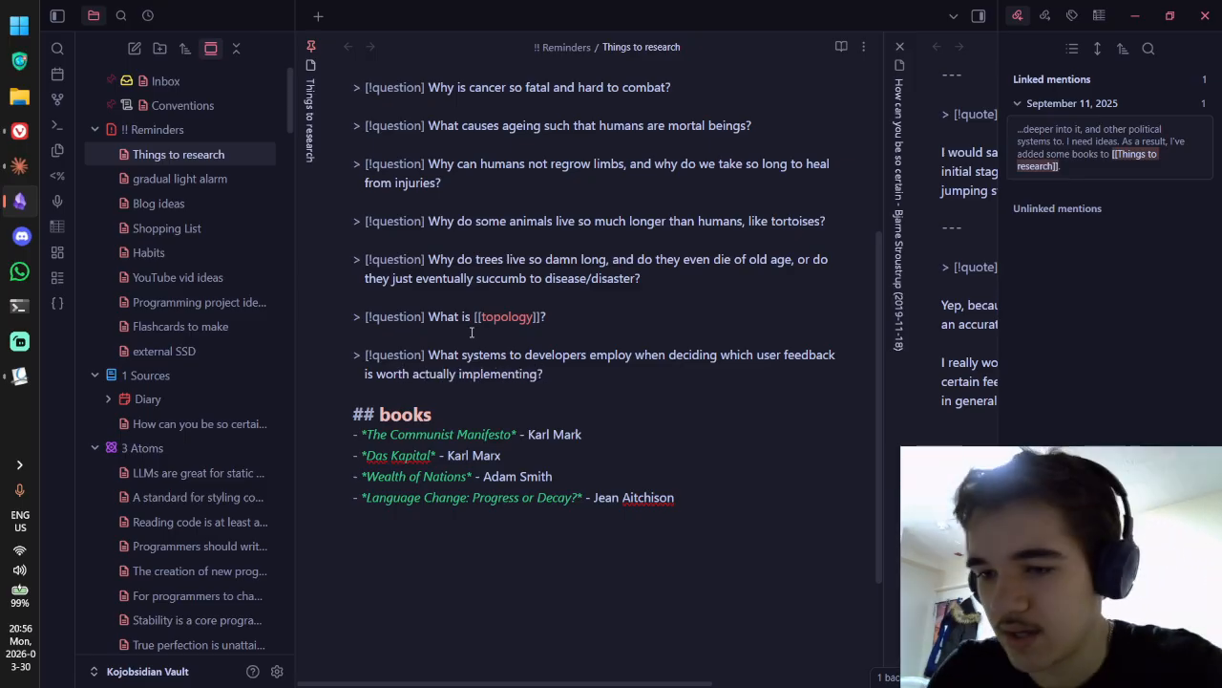
Step: Switch to p1962r0.pdf in Okular and close the open comment on the early experience reports highlight
{"action": "key", "text": "ctrl+Tab"}
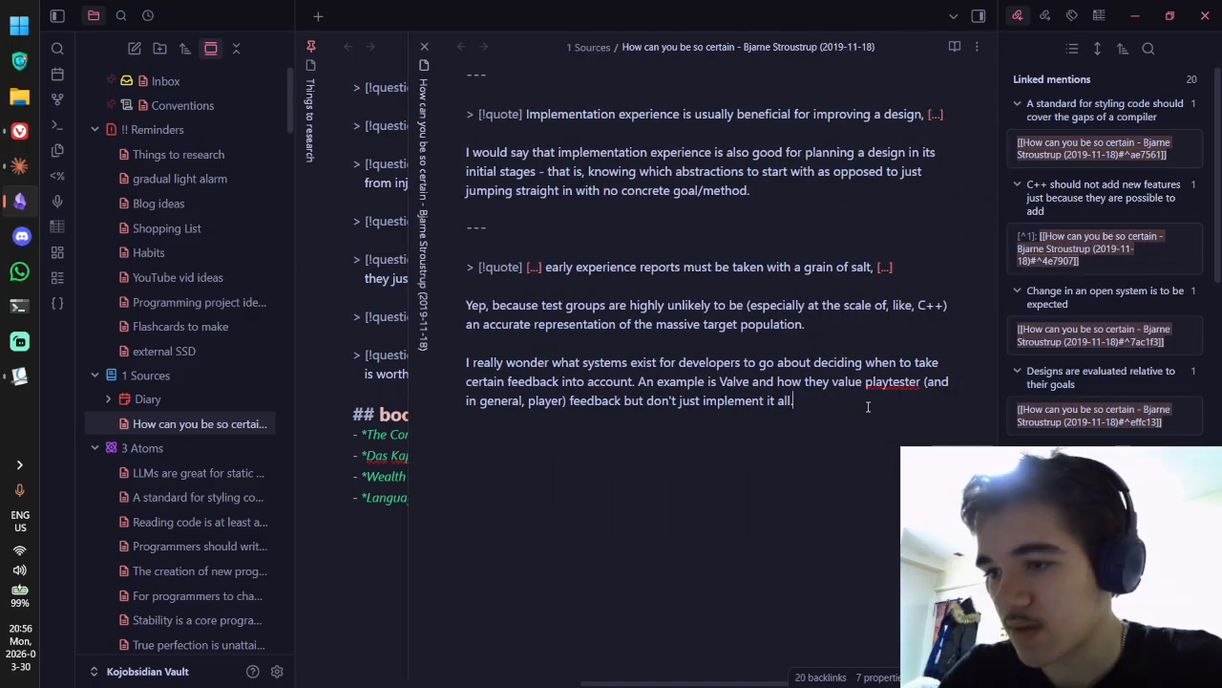
{"action": "key", "text": "alt+Tab"}
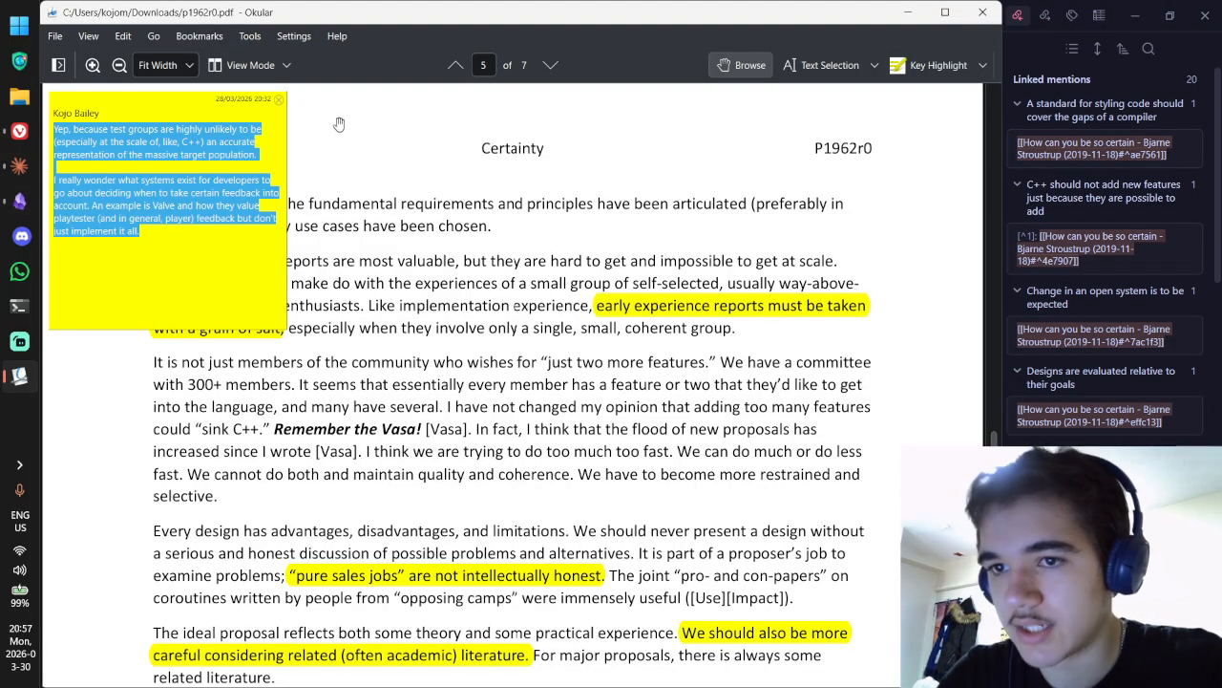
{"action": "left_click", "coordinate": [278, 99]}
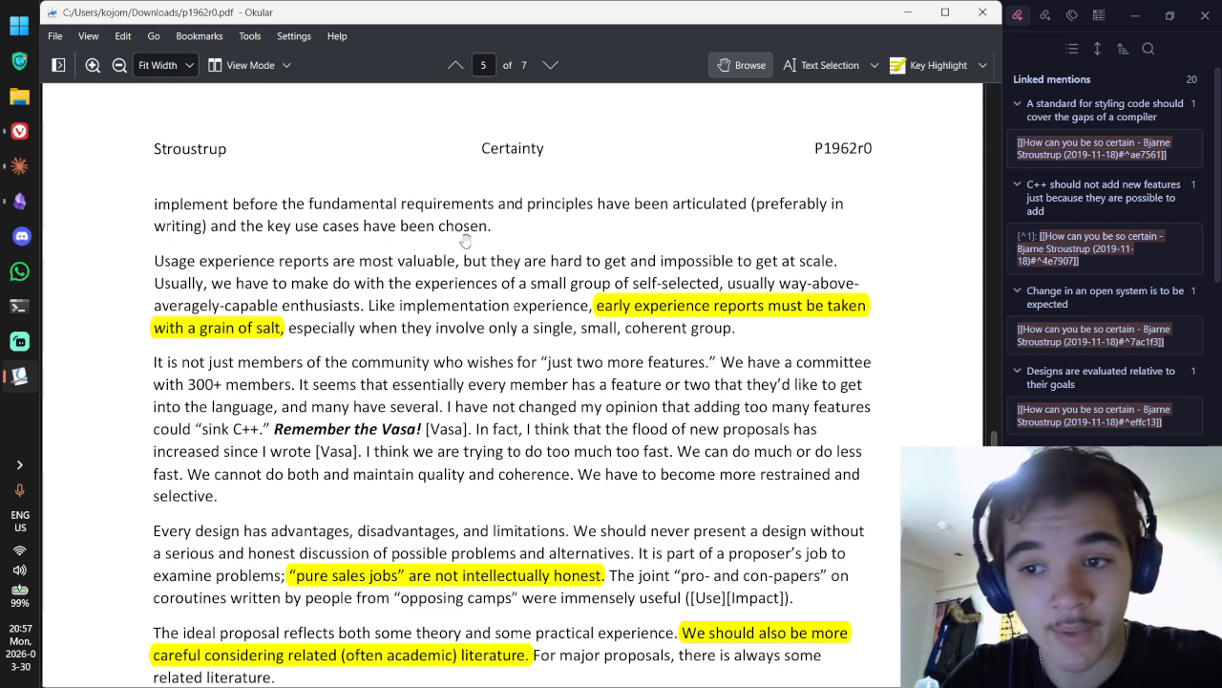
{"action": "scroll", "coordinate": [465, 241], "scroll_direction": "down", "scroll_amount": 3}
Step: Switch back to Obsidian, recheck the new research question, and add a "---" separator below the source note's developer feedback paragraph
{"action": "key", "text": "alt+Tab"}
{"action": "left_click", "coordinate": [386, 375]}
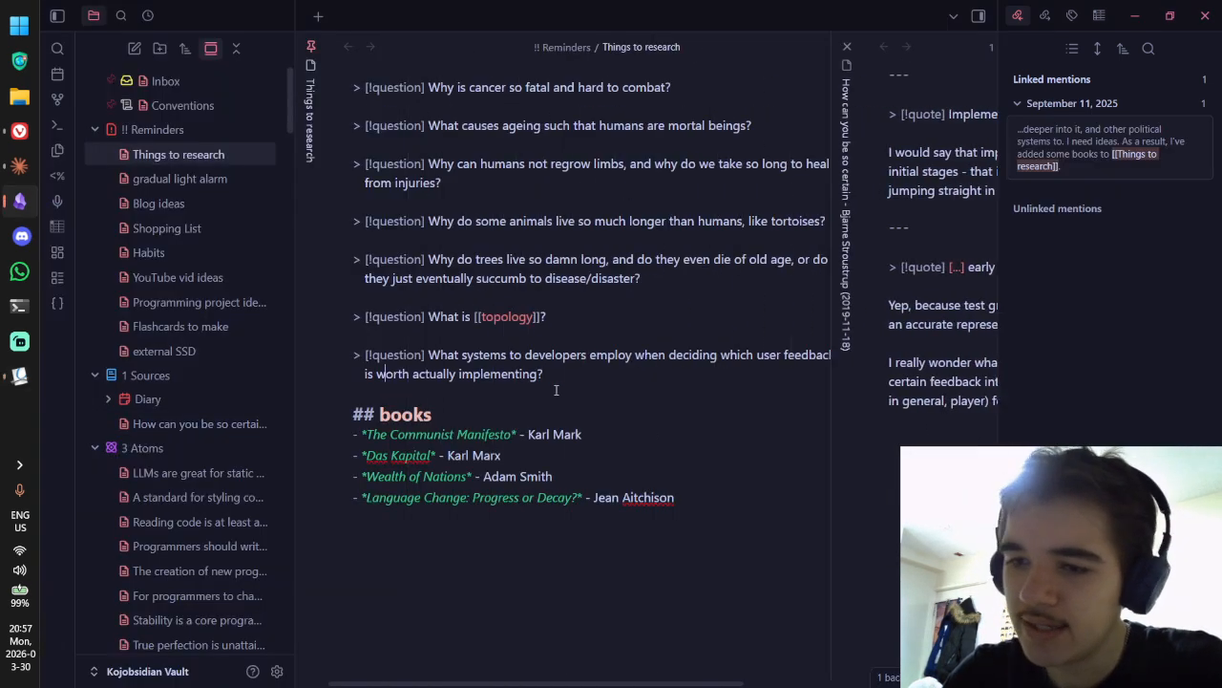
{"action": "left_click", "coordinate": [592, 374]}
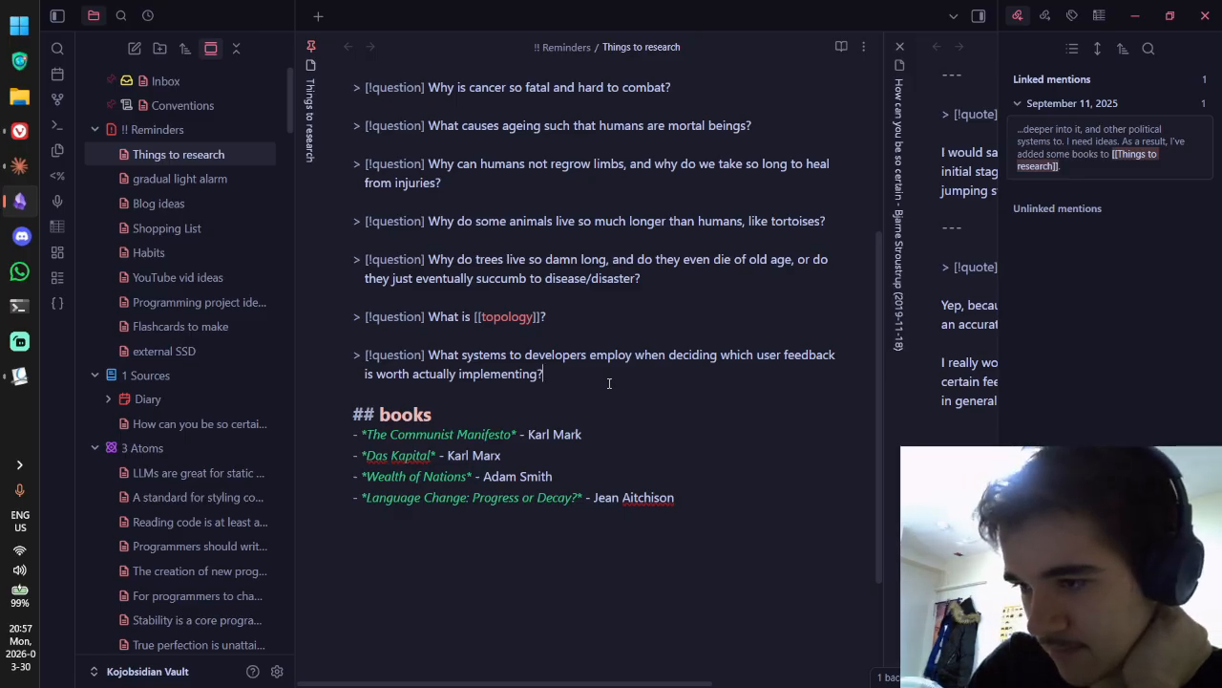
{"action": "key", "text": "ctrl+Tab"}
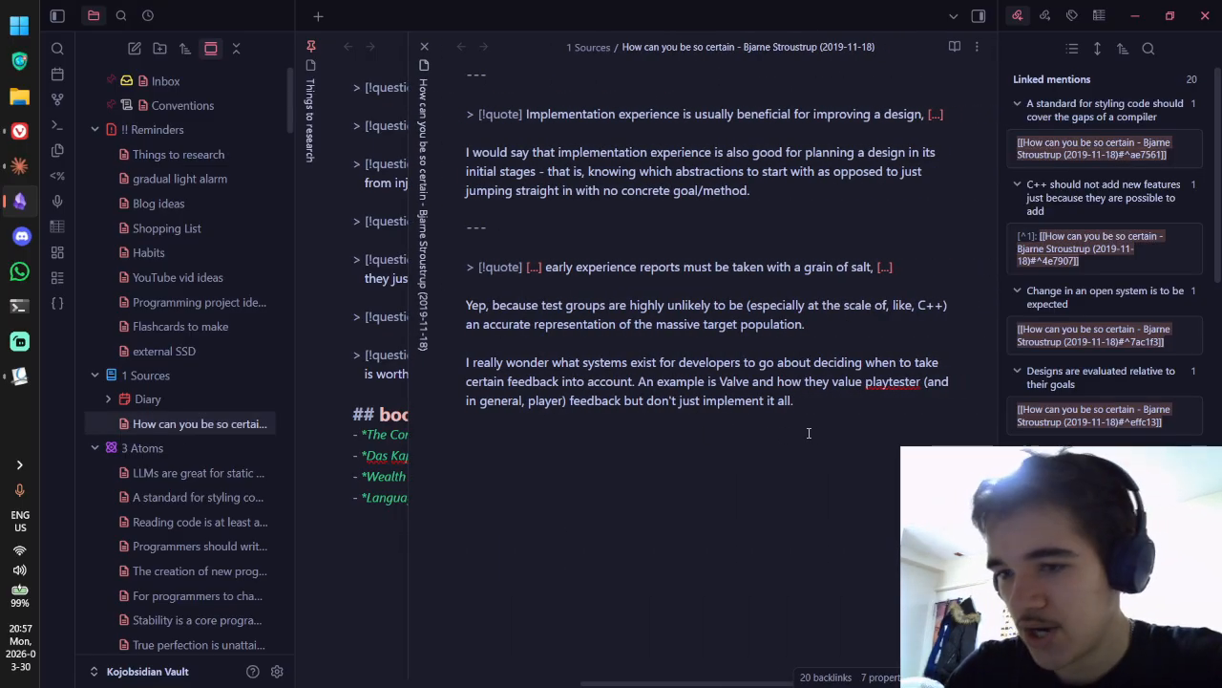
{"action": "key", "text": "Return"}
{"action": "key", "text": "Return"}
{"action": "type", "text": "---"}
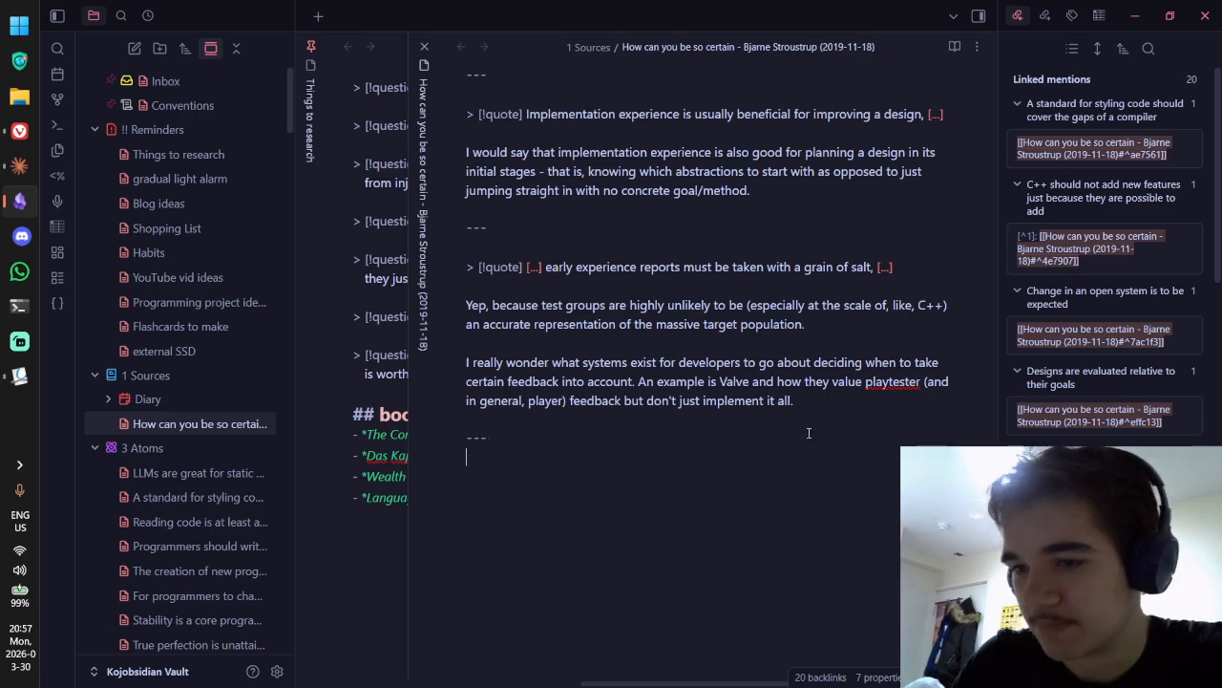
Step: Switch to the PDF in Okular and copy the highlighted text “pure sales jobs” are not intellectually honest. on page 5
{"action": "key", "text": "alt+Tab"}
{"action": "key", "text": "alt+Tab"}
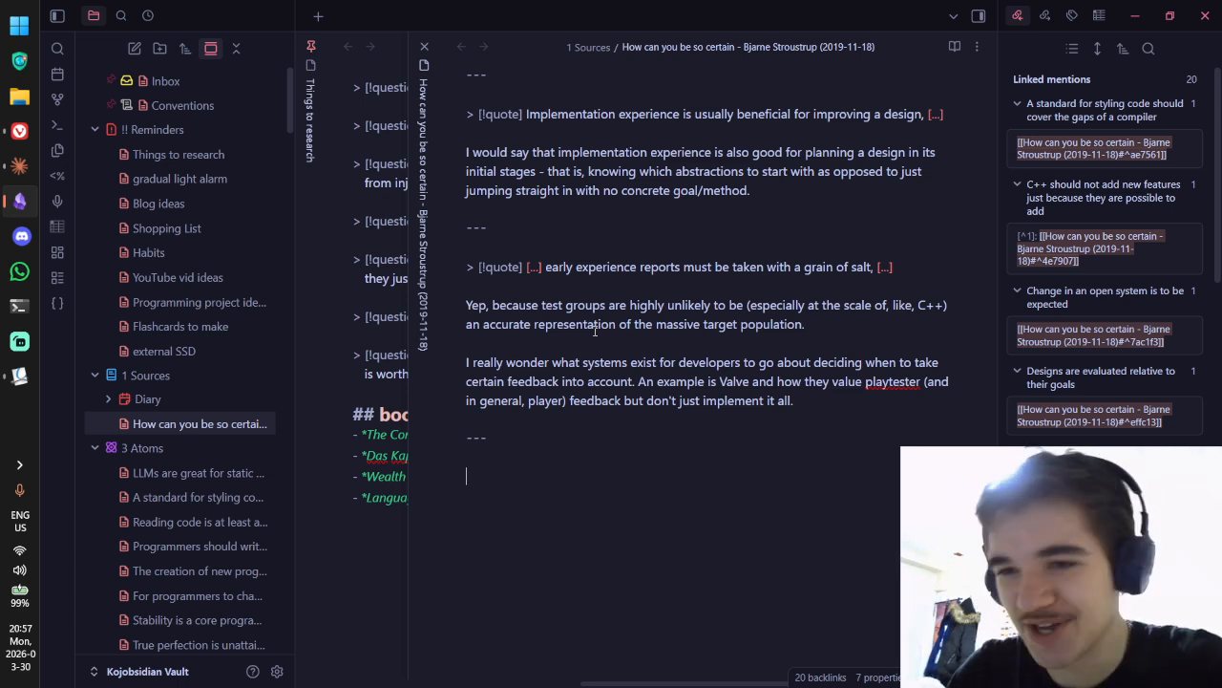
{"action": "key", "text": "alt+Tab"}
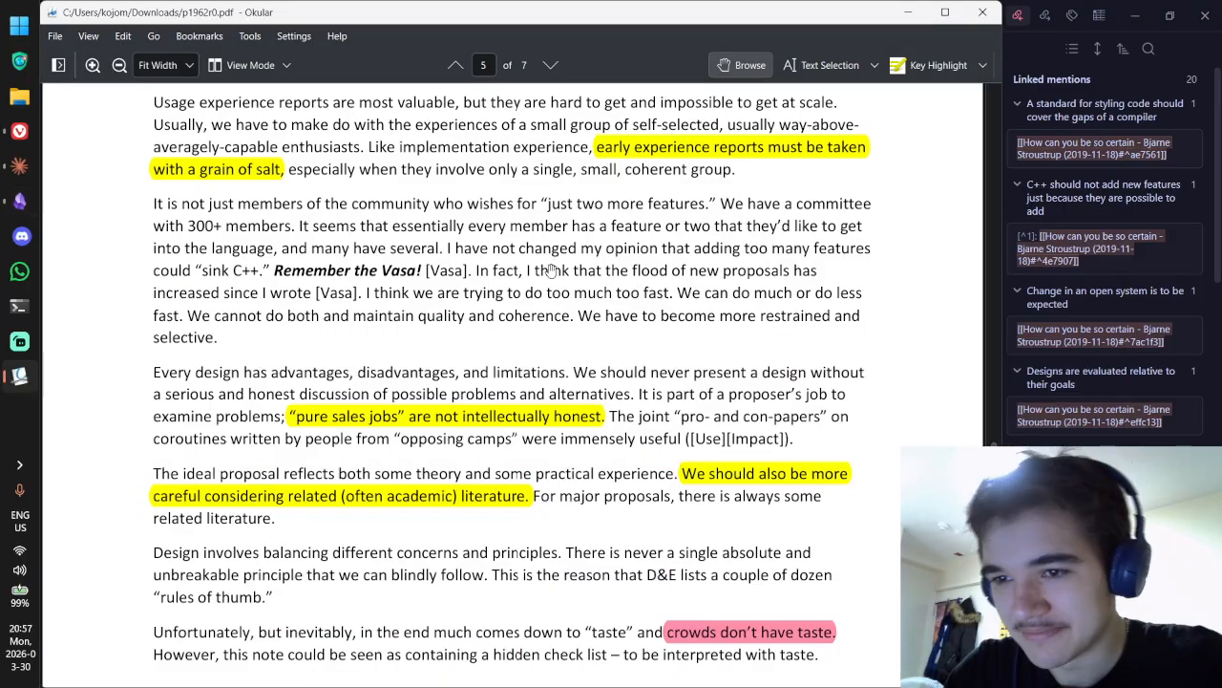
{"action": "scroll", "coordinate": [551, 270], "scroll_direction": "down", "scroll_amount": 3}
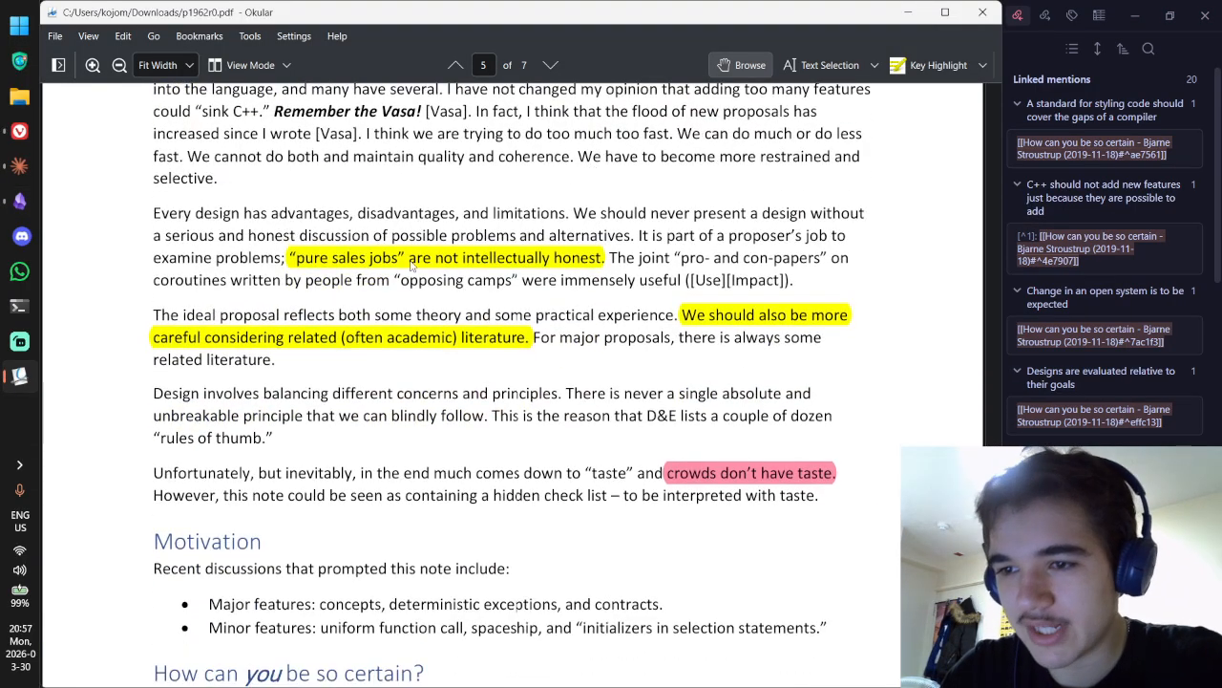
{"action": "left_click", "coordinate": [823, 65]}
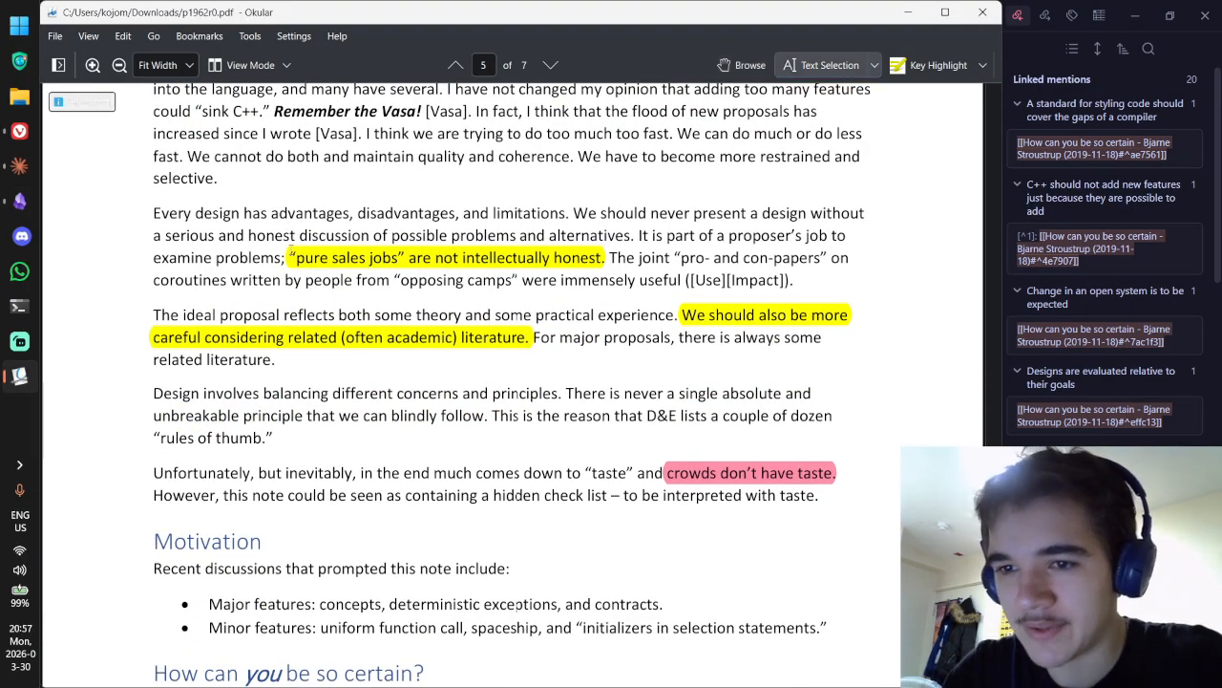
{"action": "left_click_drag", "start_coordinate": [290, 250], "coordinate": [605, 260]}
{"action": "key", "text": "ctrl+c"}
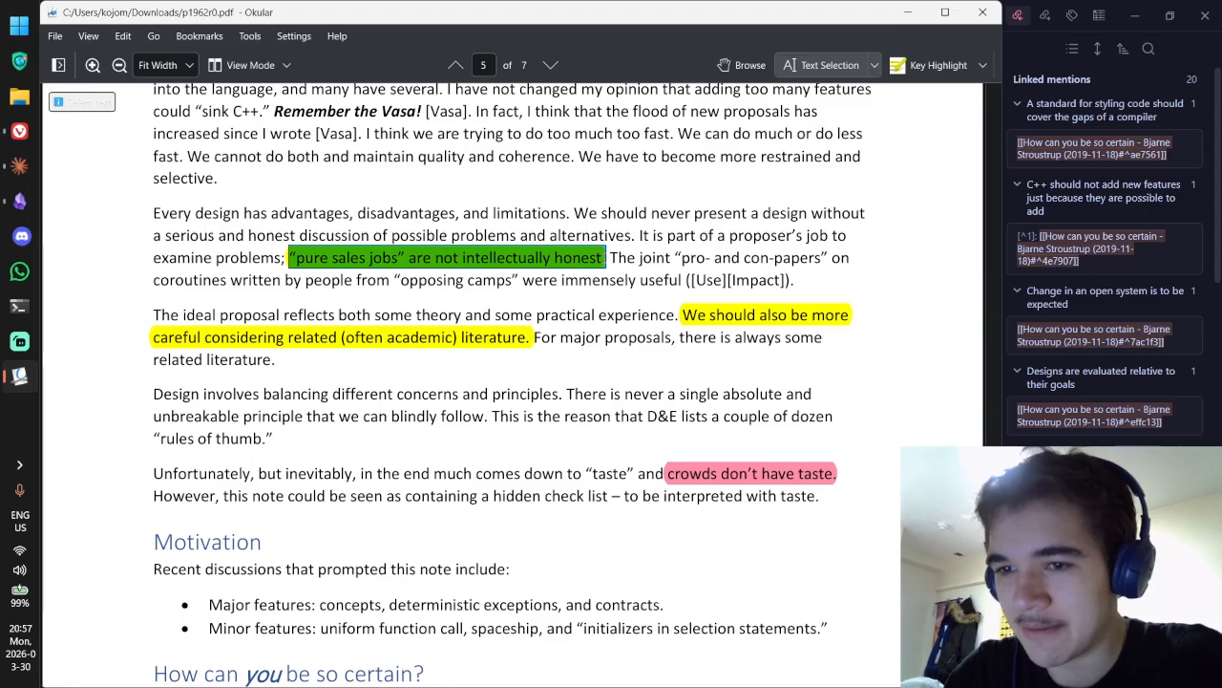
Step: In Obsidian's source note, add a "> [!quote]" callout below the separator, starting with "[...]" followed by the copied pure sales jobs quote
{"action": "key", "text": "alt+Tab"}
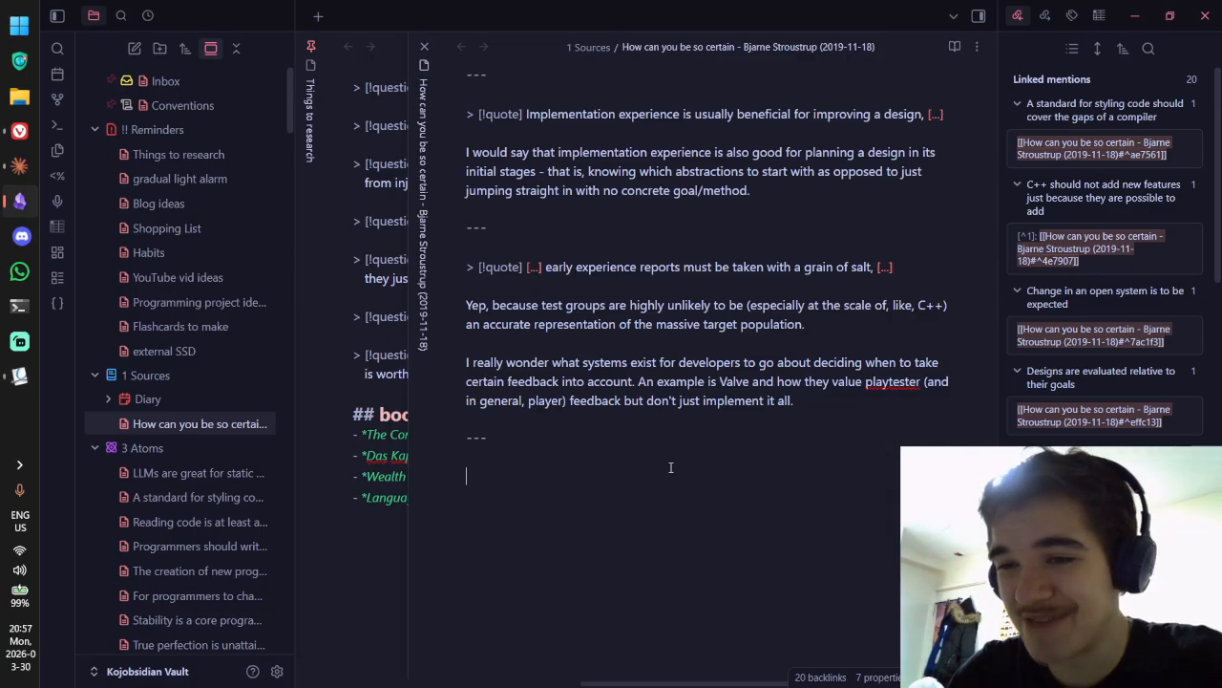
{"action": "type", "text": "> ["}
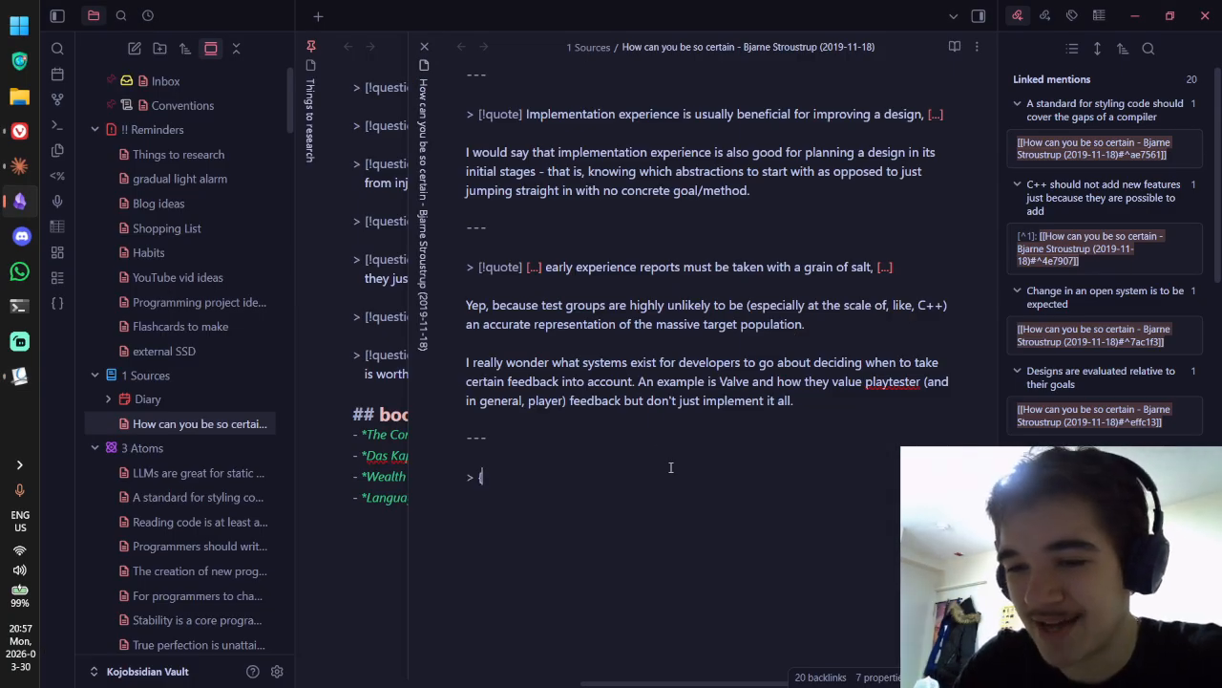
{"action": "type", "text": "!quote] "}
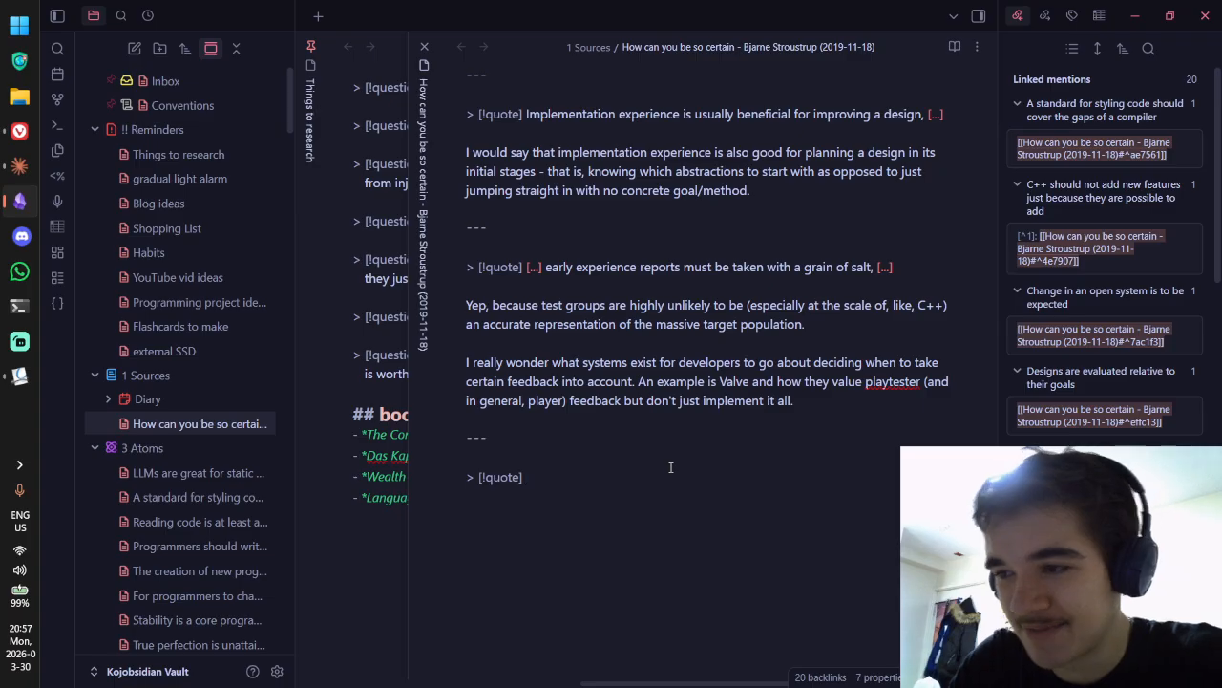
{"action": "type", "text": "[..."}
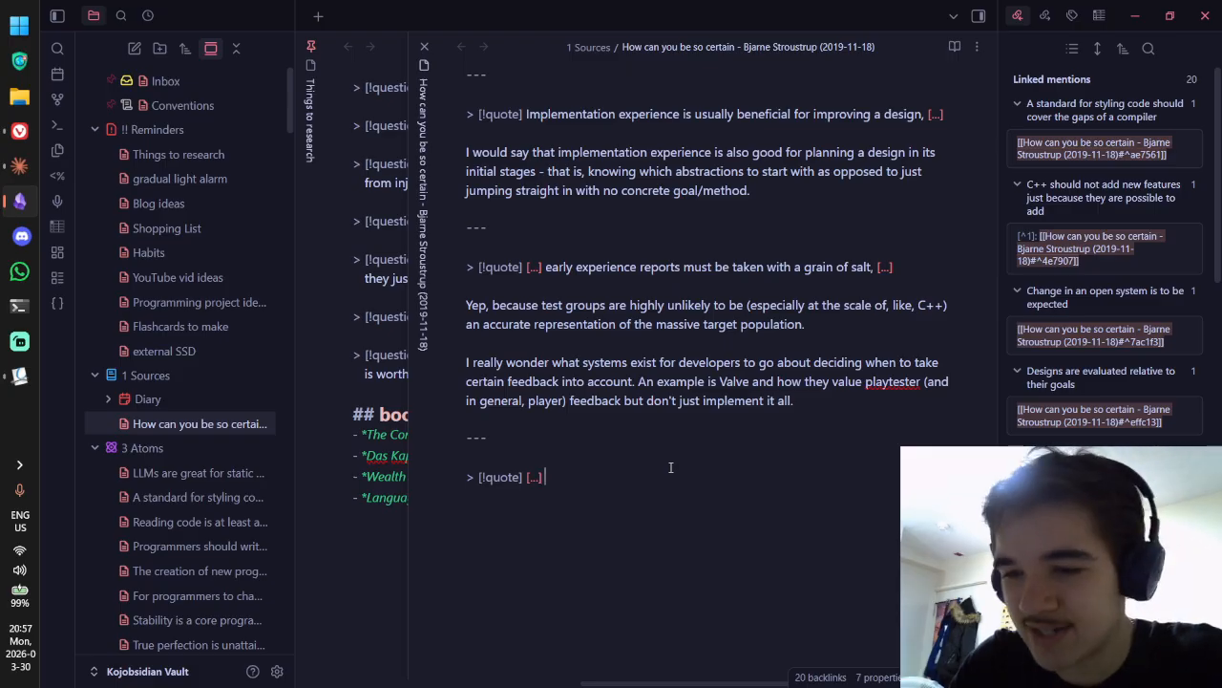
{"action": "key", "text": "ctrl+v"}
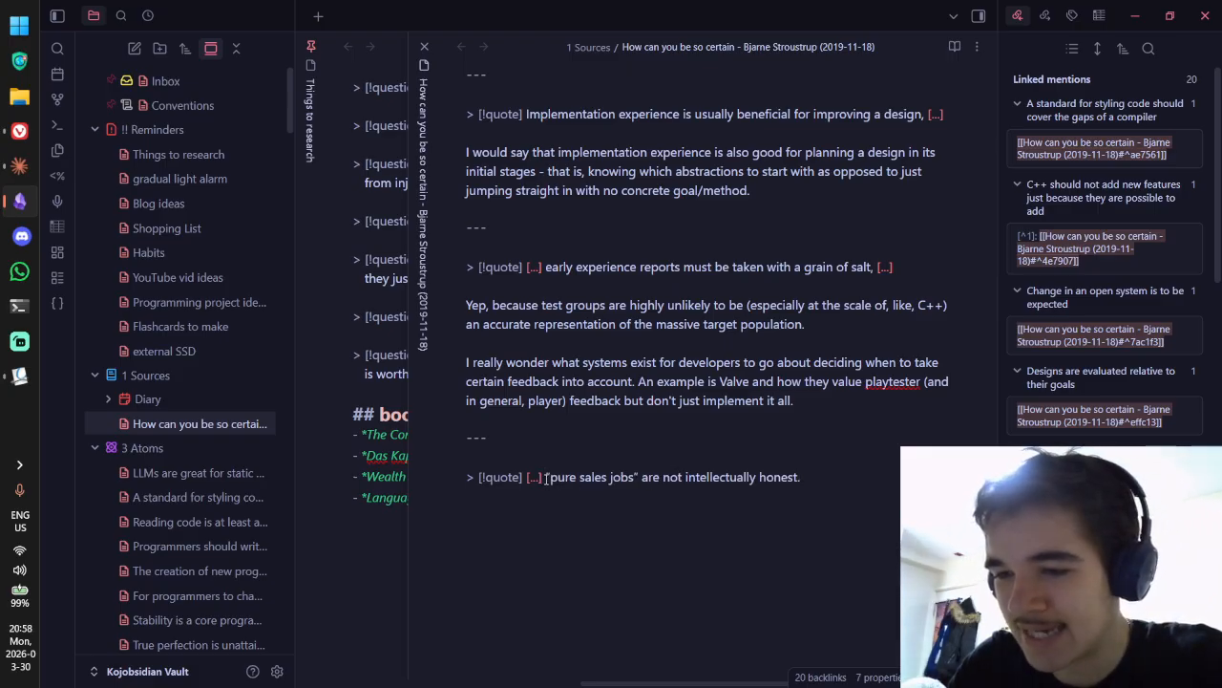
{"action": "left_click_drag", "start_coordinate": [545, 478], "coordinate": [810, 485]}
{"action": "left_click", "coordinate": [823, 486]}
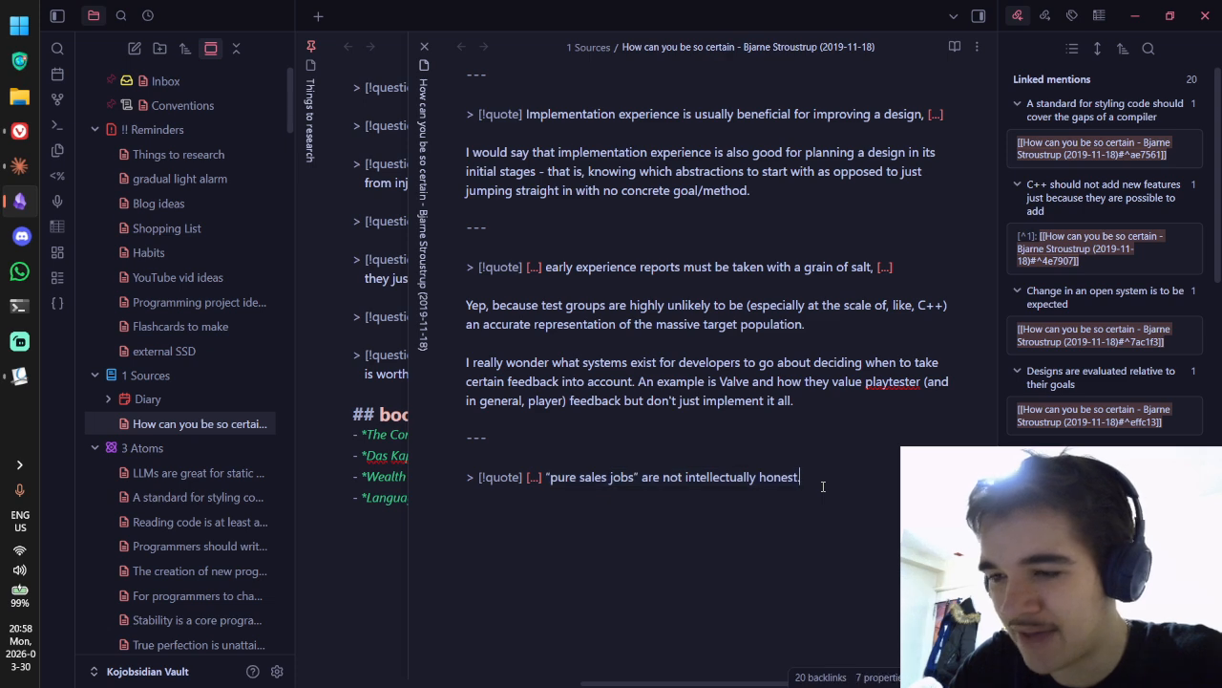
Step: Return to the PDF in Okular and copy the full comment attached to the "pure sales jobs" highlight
{"action": "key", "text": "alt+Tab"}
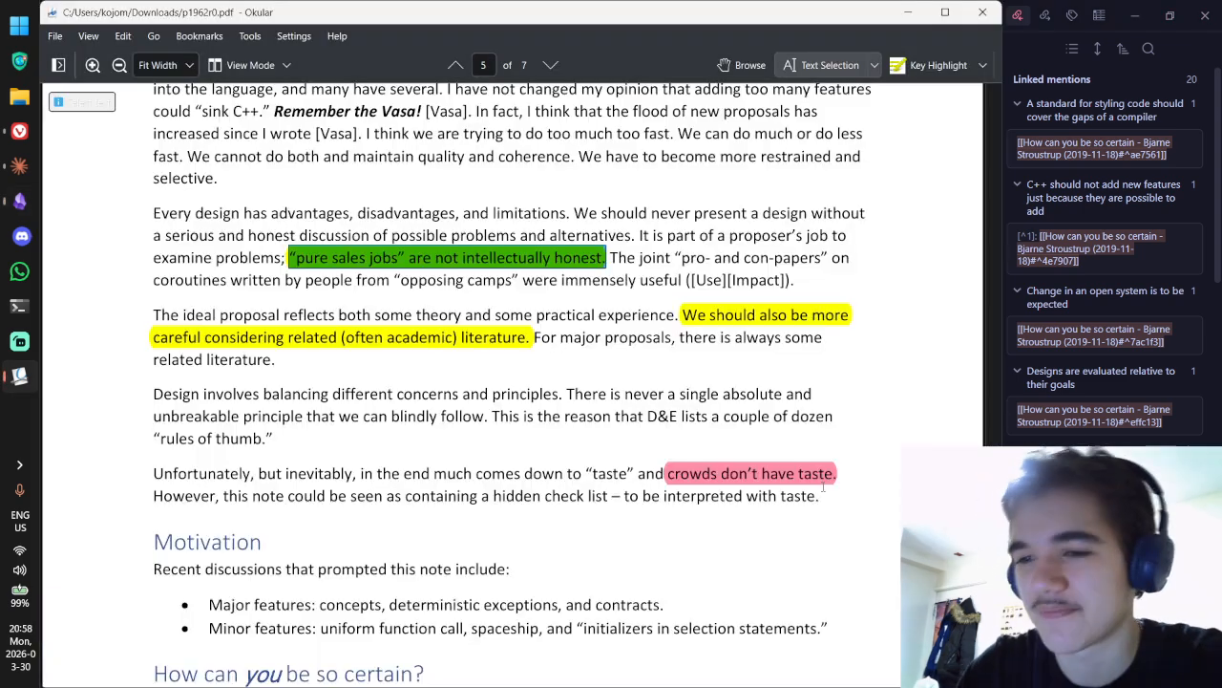
{"action": "left_click", "coordinate": [740, 65]}
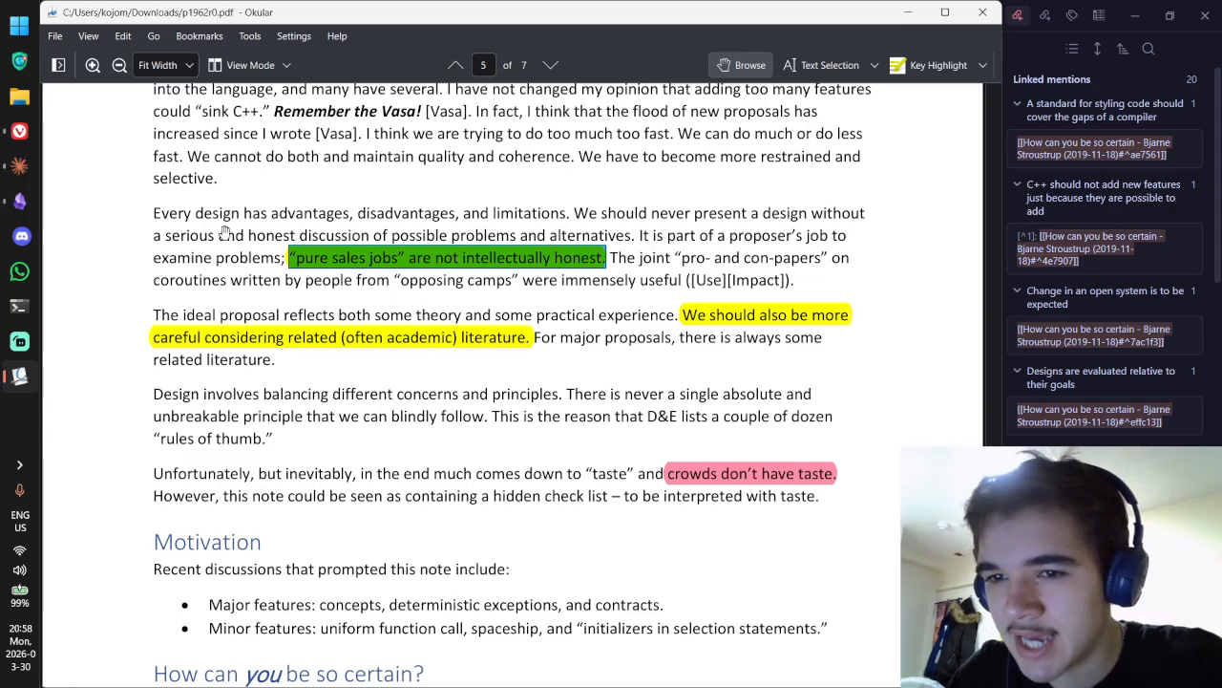
{"action": "double_click", "coordinate": [535, 258]}
{"action": "key", "text": "ctrl+a"}
{"action": "key", "text": "ctrl+c"}
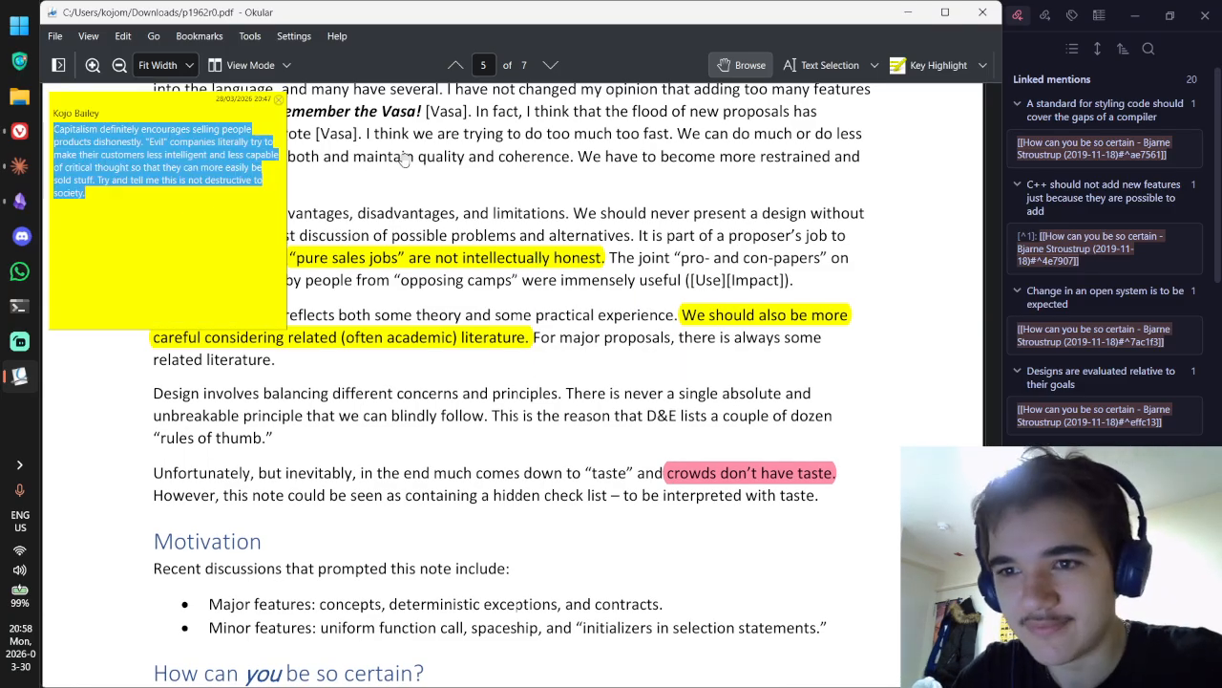
Step: Paste the copied comment as a paragraph beneath the "pure sales jobs" quote in Obsidian's source note
{"action": "key", "text": "alt+Tab"}
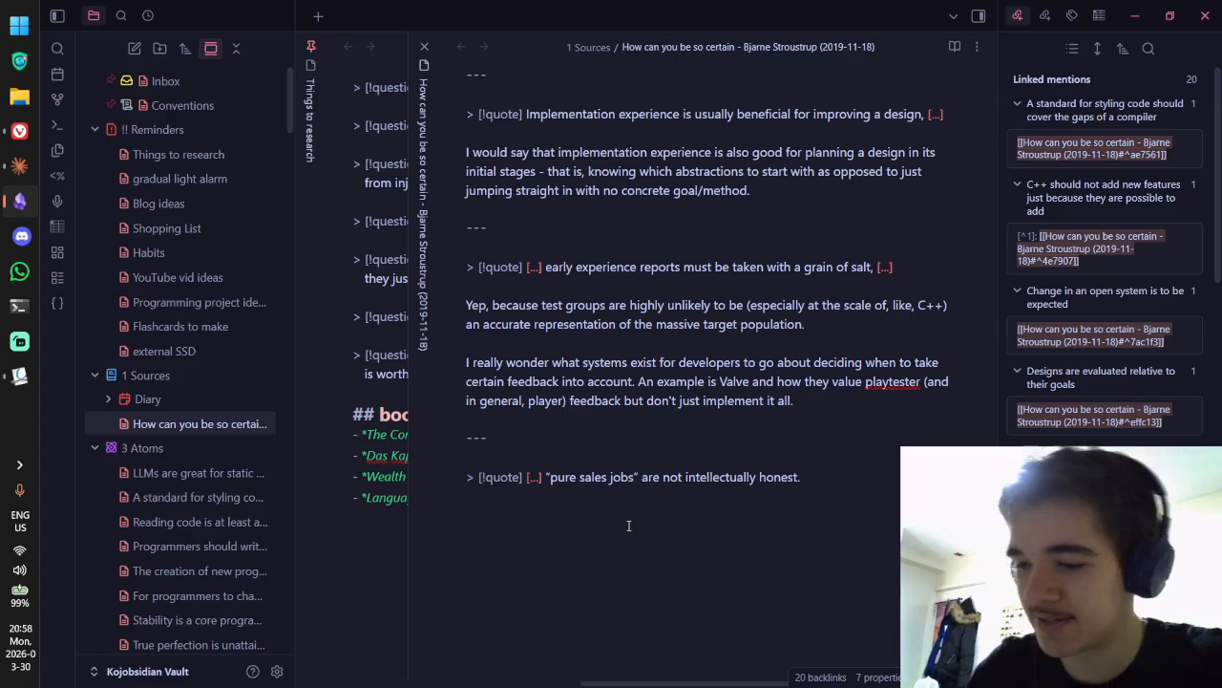
{"action": "key", "text": "Return"}
{"action": "key", "text": "ctrl+v"}
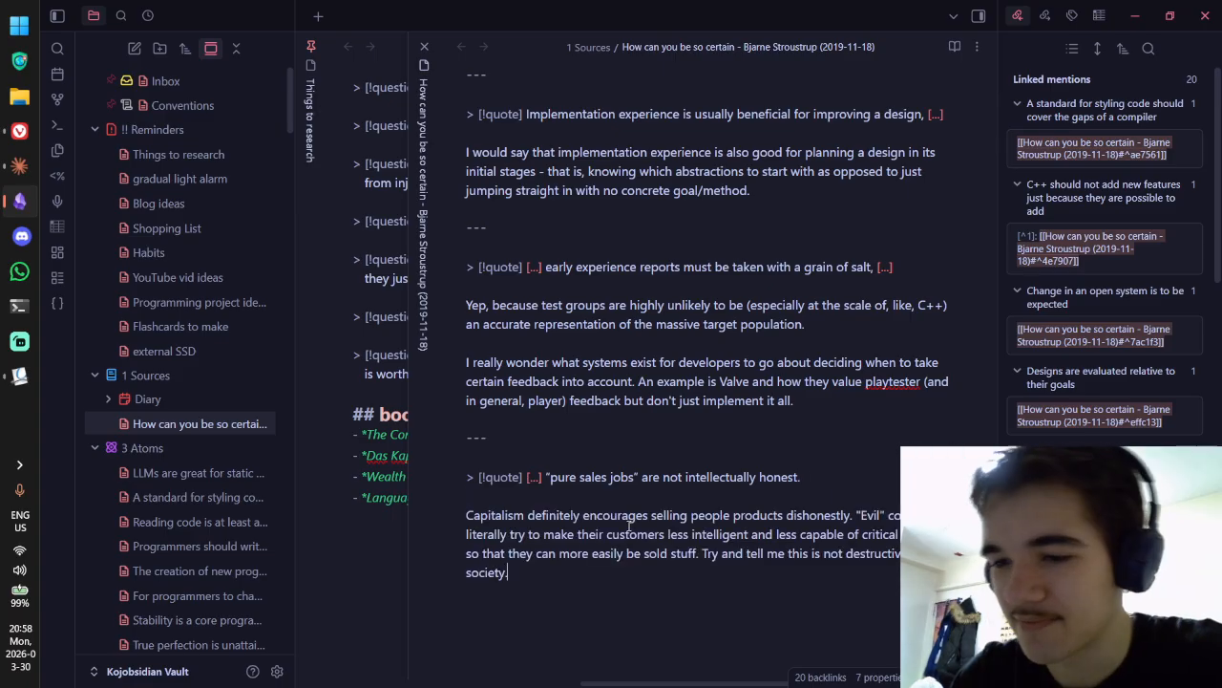
Step: Reread the pasted paragraph on capitalism and dishonest selling sentence by sentence, looking for an idea worth its own atom note
{"action": "scroll", "coordinate": [878, 279], "scroll_direction": "down", "scroll_amount": 3}
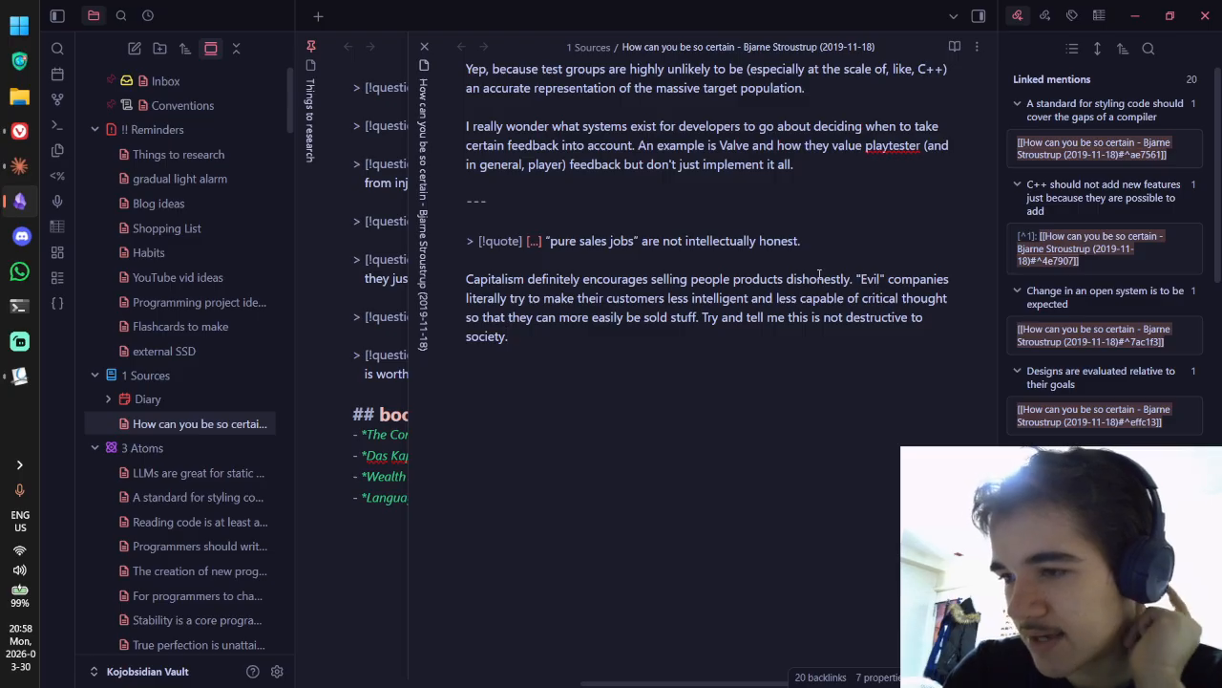
{"action": "left_click_drag", "start_coordinate": [486, 302], "coordinate": [864, 299]}
{"action": "left_click_drag", "start_coordinate": [570, 317], "coordinate": [730, 317]}
{"action": "left_click_drag", "start_coordinate": [815, 321], "coordinate": [867, 335]}
{"action": "left_click", "coordinate": [626, 334]}
{"action": "left_click_drag", "start_coordinate": [627, 334], "coordinate": [818, 277]}
{"action": "left_click", "coordinate": [466, 281]}
{"action": "left_click", "coordinate": [668, 278]}
{"action": "left_click", "coordinate": [818, 277]}
{"action": "left_click_drag", "start_coordinate": [681, 277], "coordinate": [824, 278]}
{"action": "left_click", "coordinate": [824, 279]}
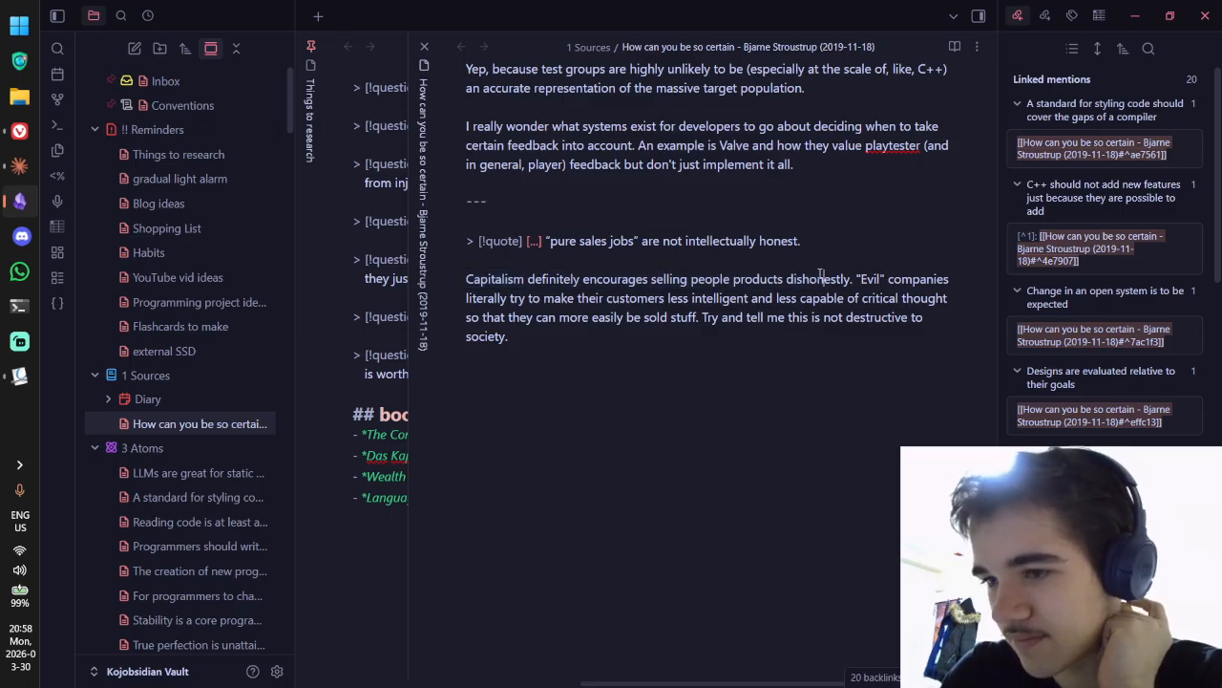
{"action": "left_click_drag", "start_coordinate": [466, 279], "coordinate": [856, 279]}
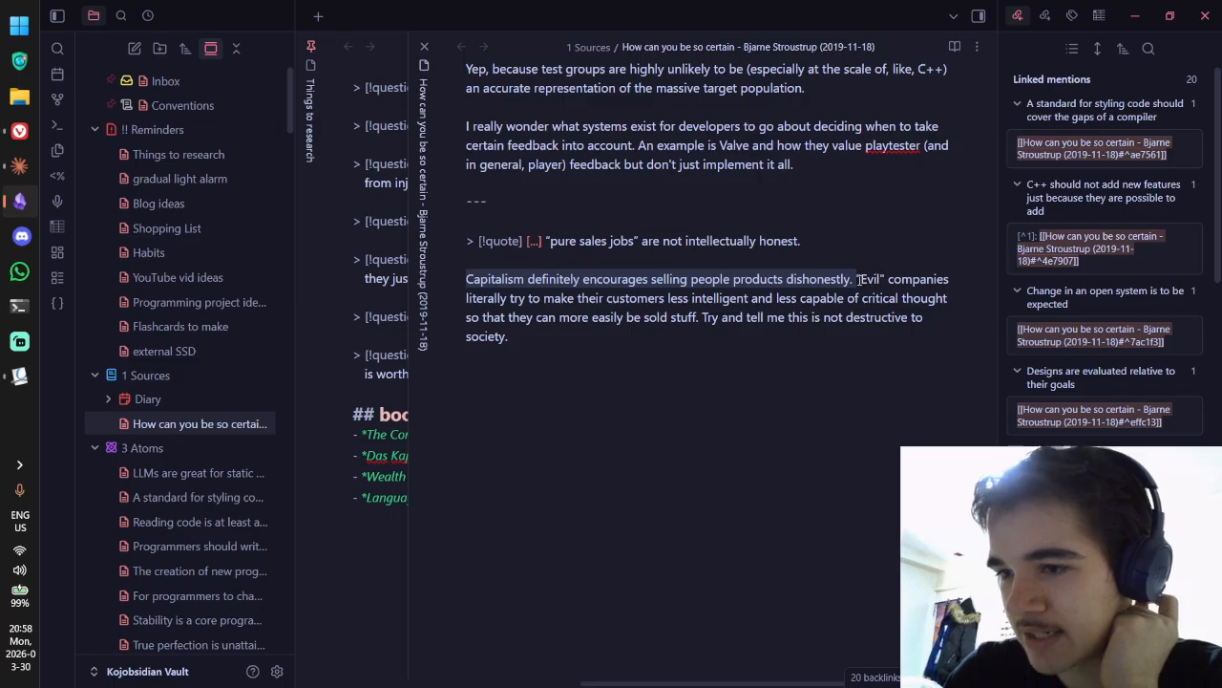
{"action": "left_click", "coordinate": [857, 279]}
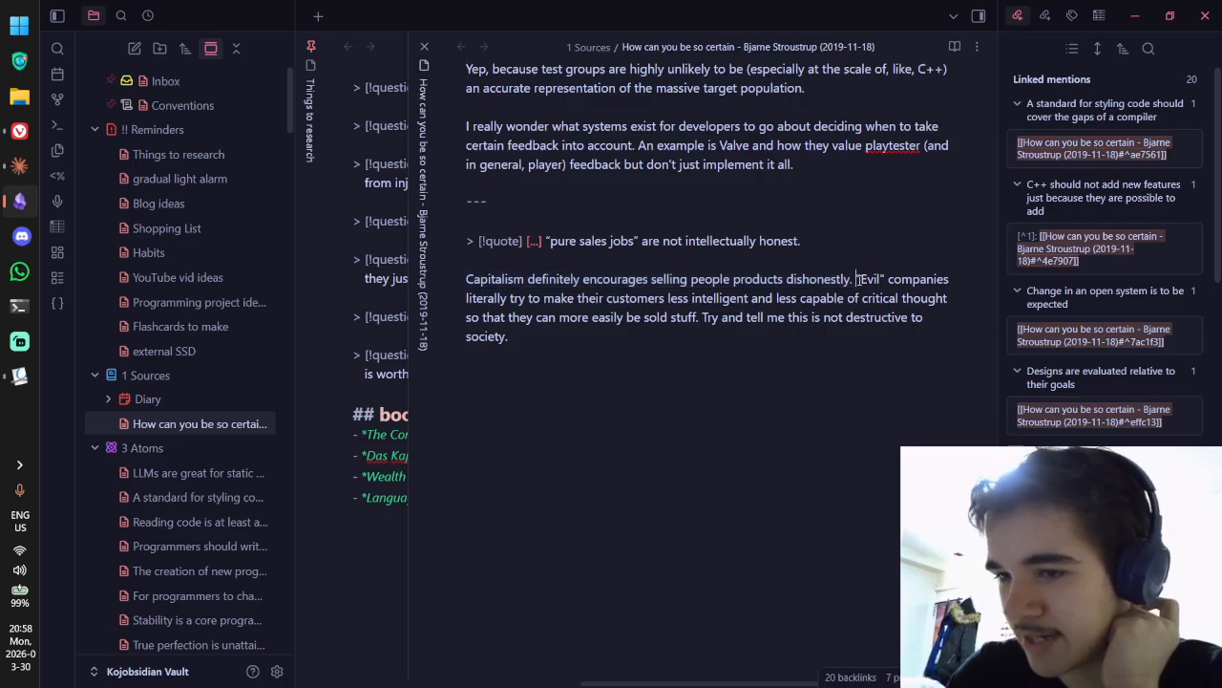
{"action": "left_click_drag", "start_coordinate": [857, 278], "coordinate": [958, 298]}
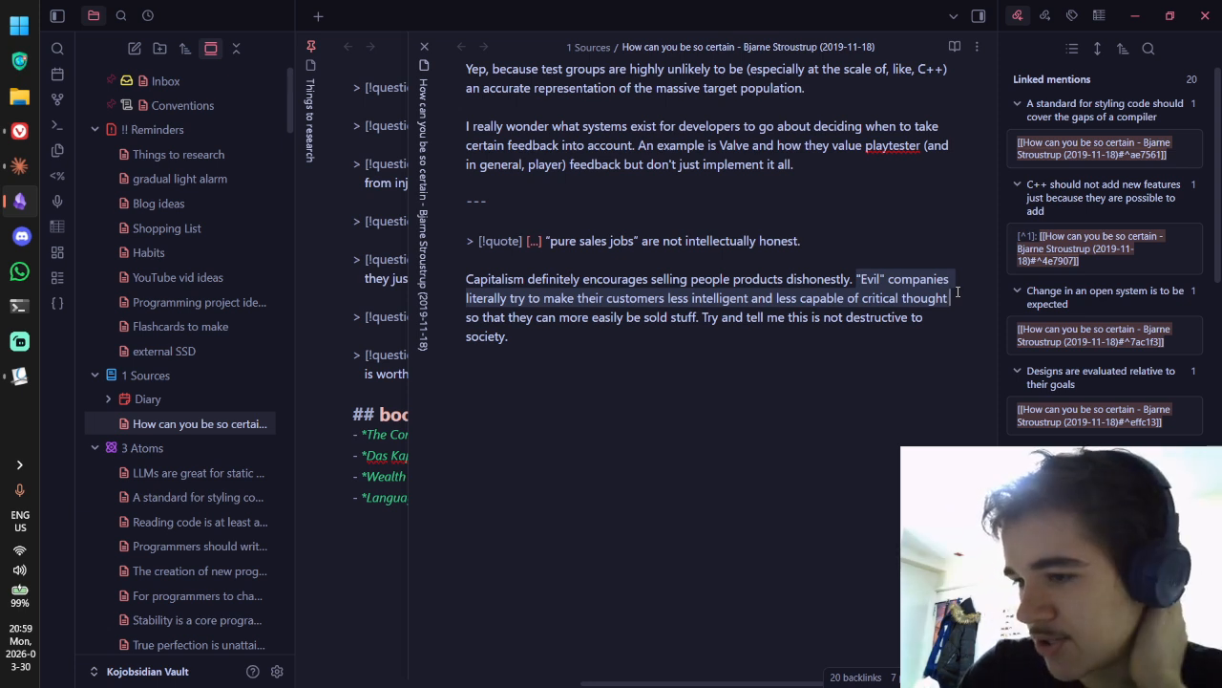
{"action": "left_click", "coordinate": [952, 298]}
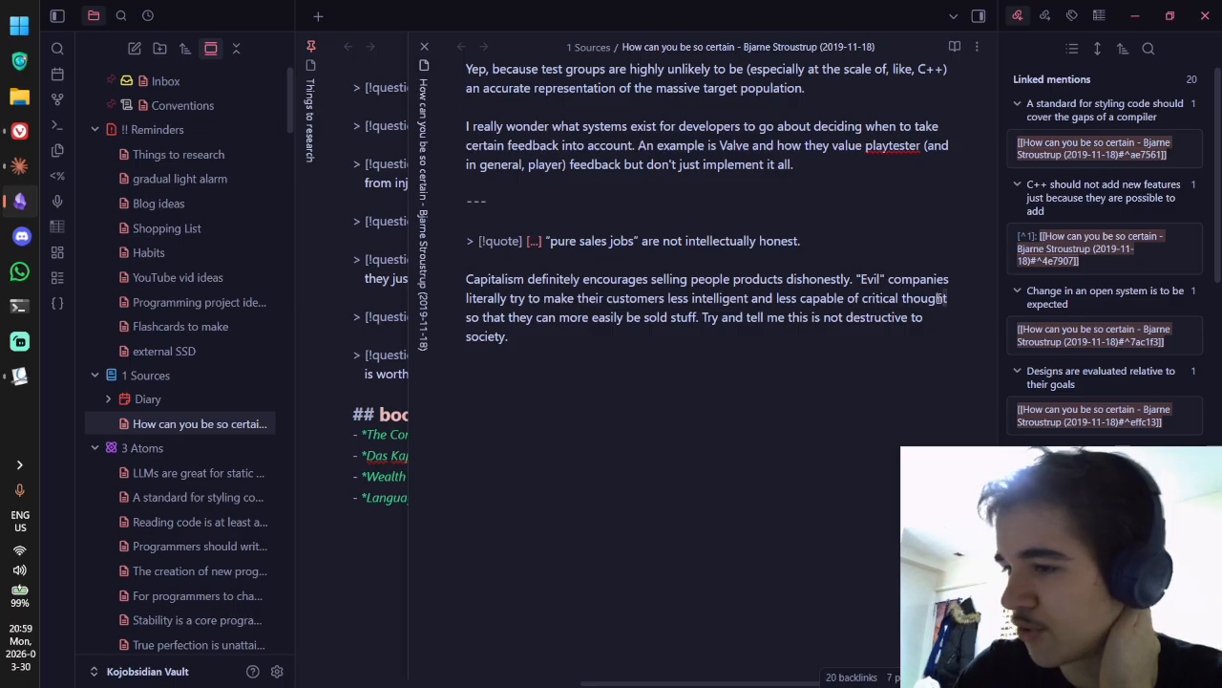
{"action": "left_click_drag", "start_coordinate": [953, 298], "coordinate": [860, 274]}
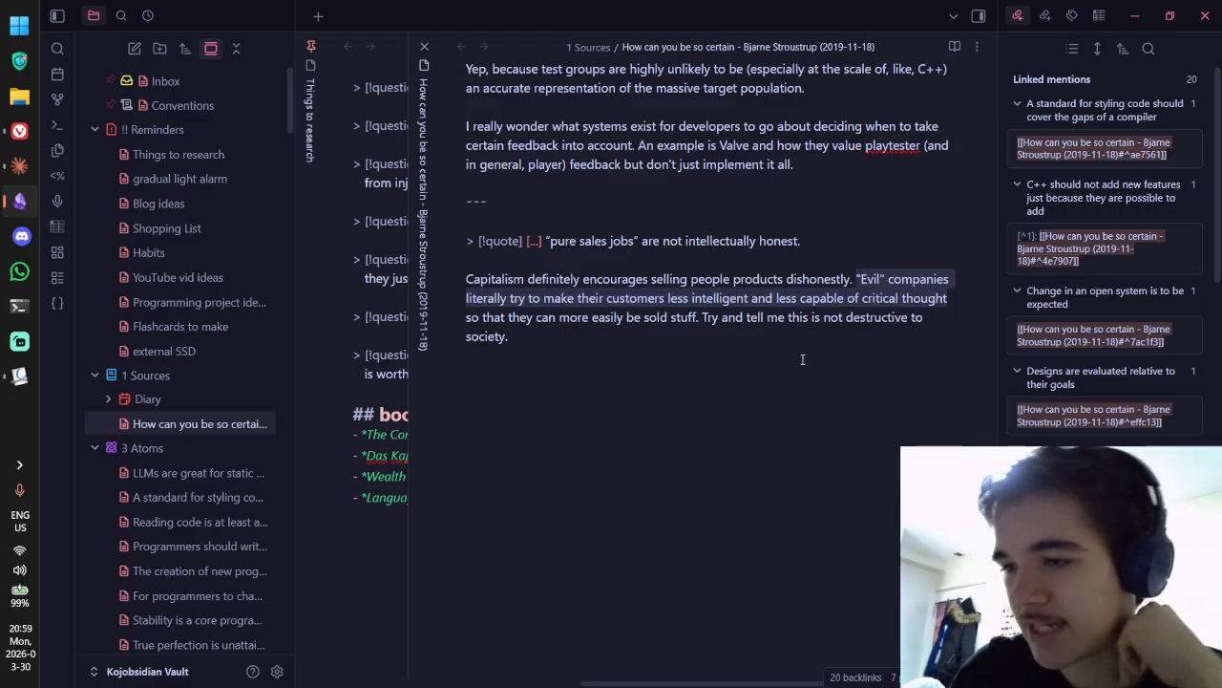
{"action": "left_click_drag", "start_coordinate": [802, 358], "coordinate": [722, 350]}
{"action": "left_click", "coordinate": [722, 349]}
{"action": "left_click_drag", "start_coordinate": [458, 281], "coordinate": [837, 336]}
{"action": "left_click", "coordinate": [836, 336]}
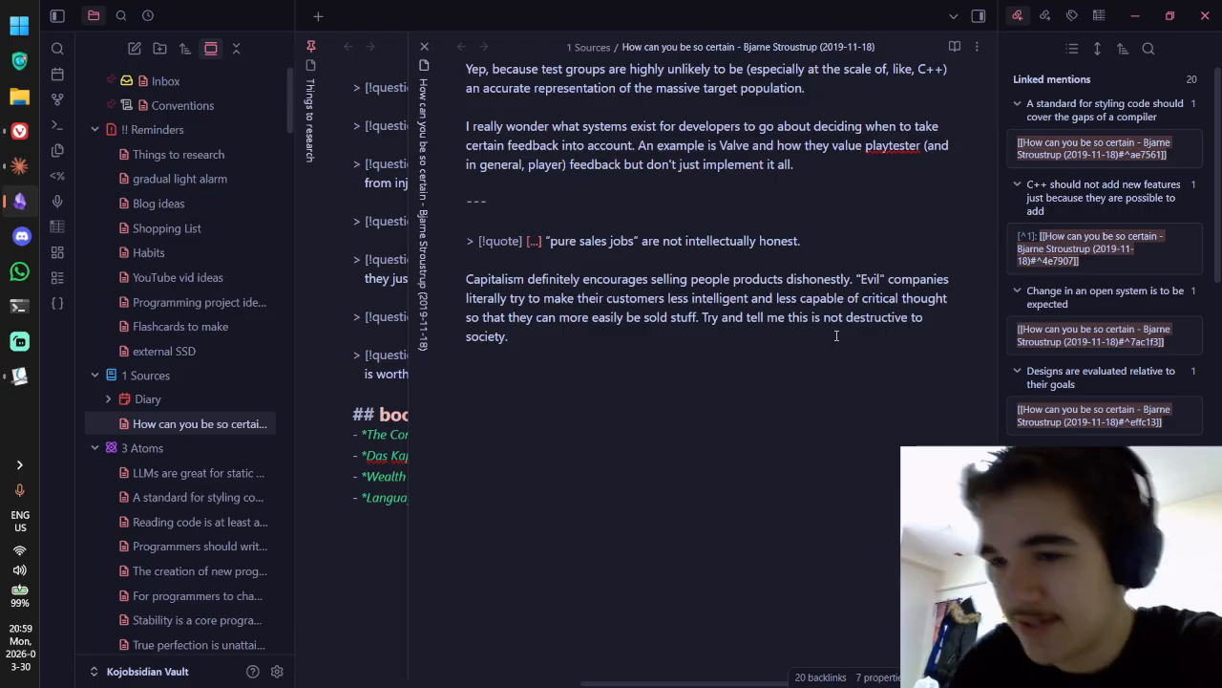
{"action": "left_click_drag", "start_coordinate": [487, 278], "coordinate": [729, 279]}
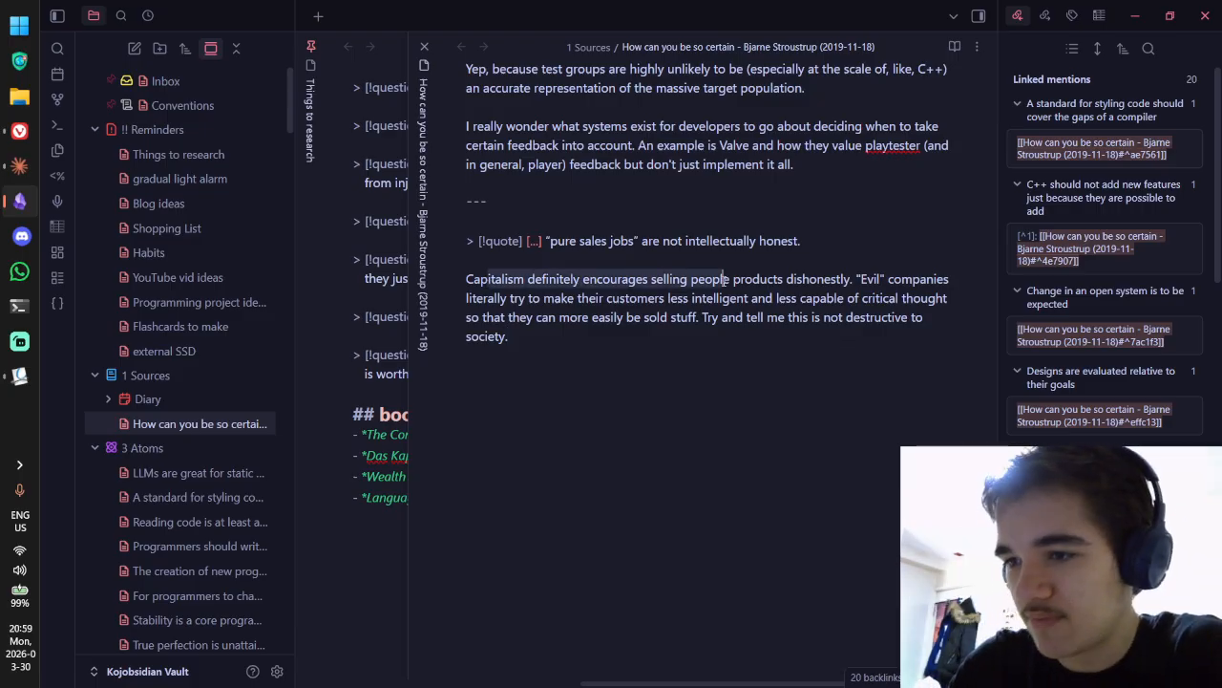
Step: Create a new atom note for the idea about capitalism and company interests
{"action": "key", "text": "ctrl+n"}
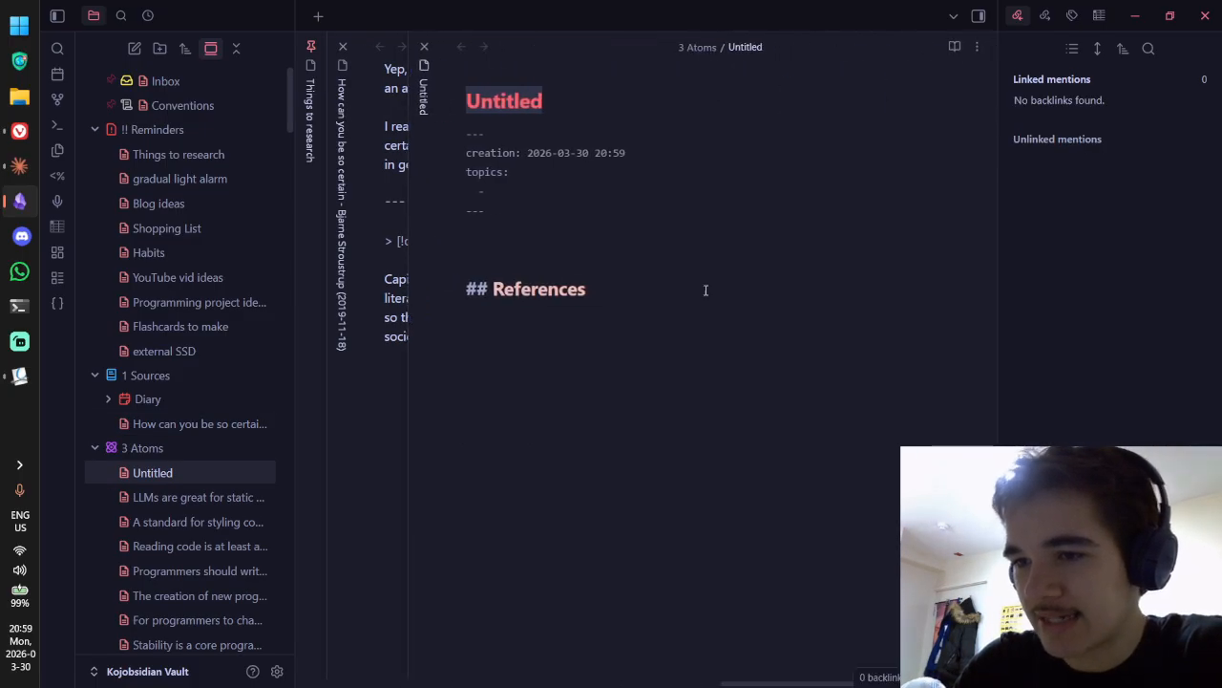
{"action": "type", "text": "Capital"}
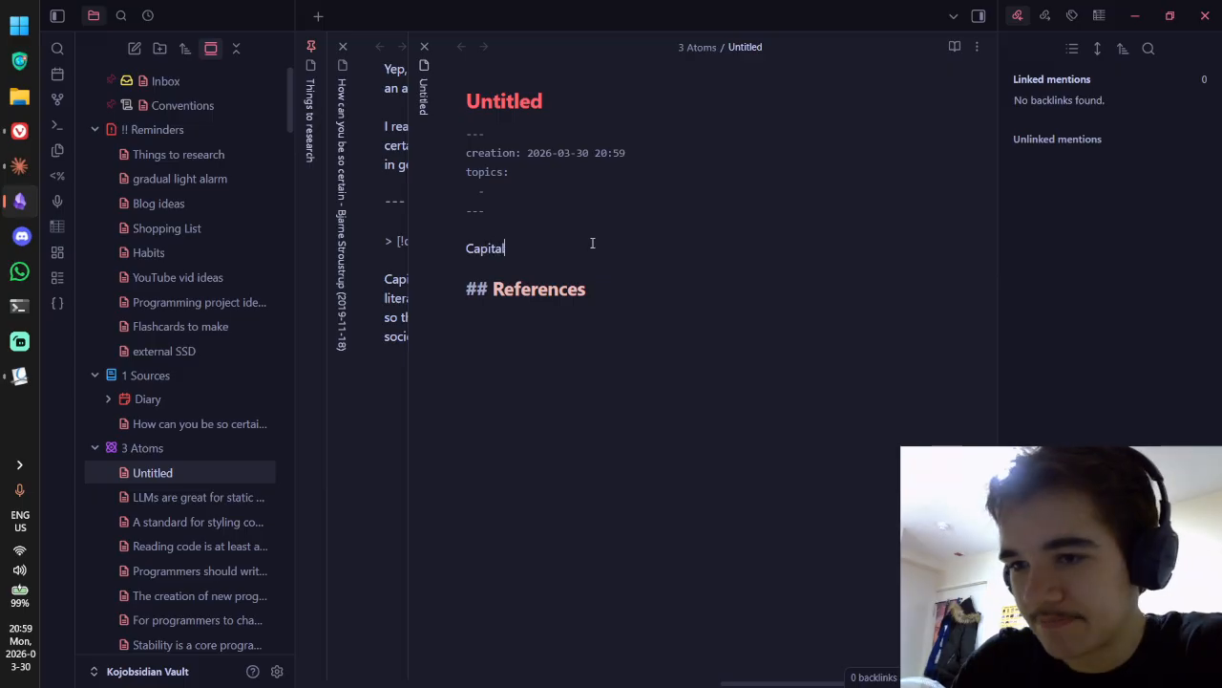
{"action": "type", "text": "ism encouraged"}
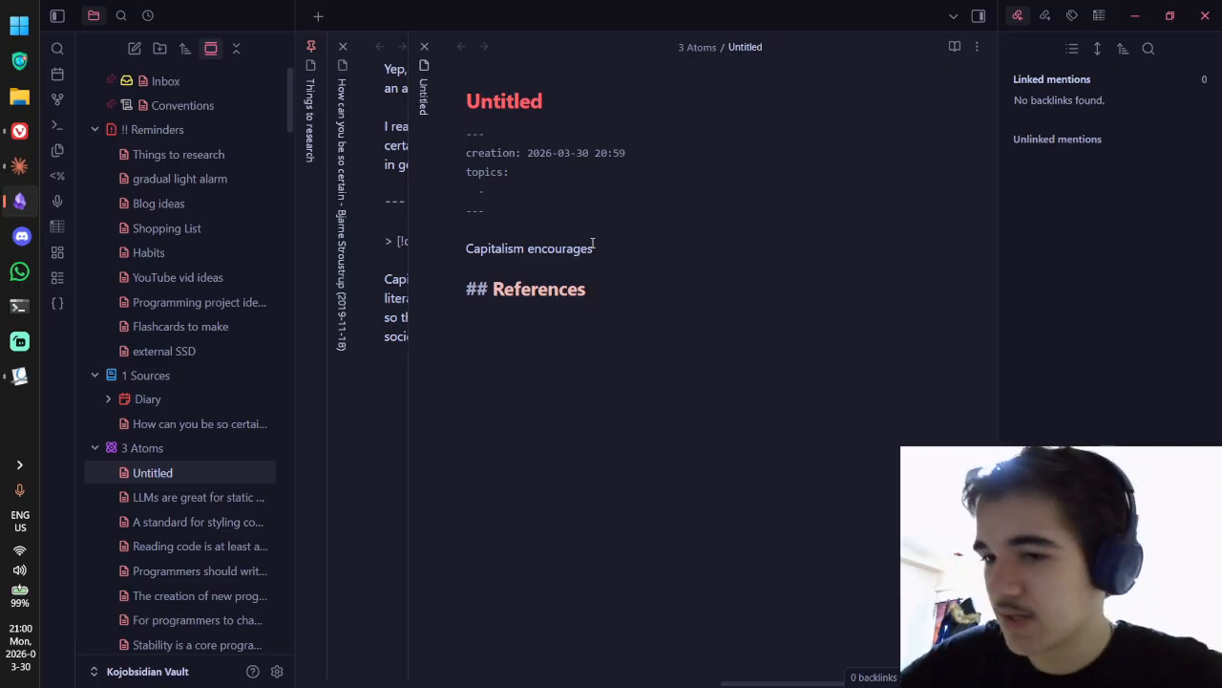
{"action": "key", "text": "ctrl+BackSpace"}
{"action": "key", "text": "ctrl+BackSpace"}
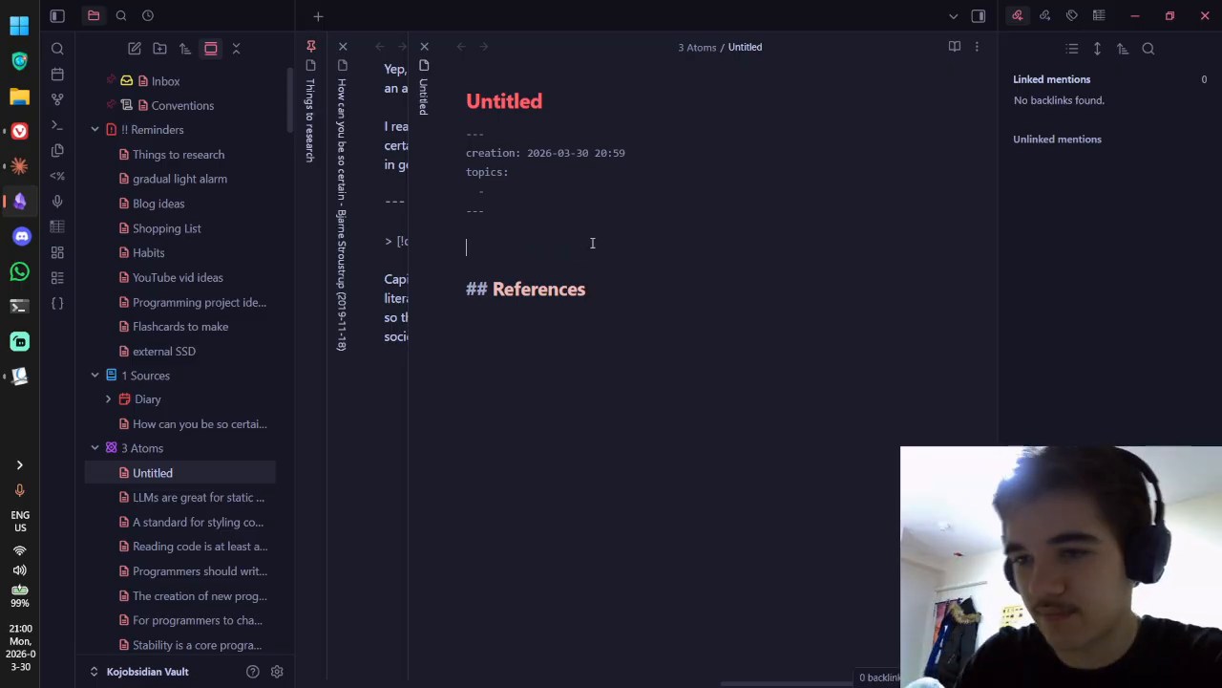
{"action": "type", "text": "Because we"}
{"action": "key", "text": "ctrl+BackSpace"}
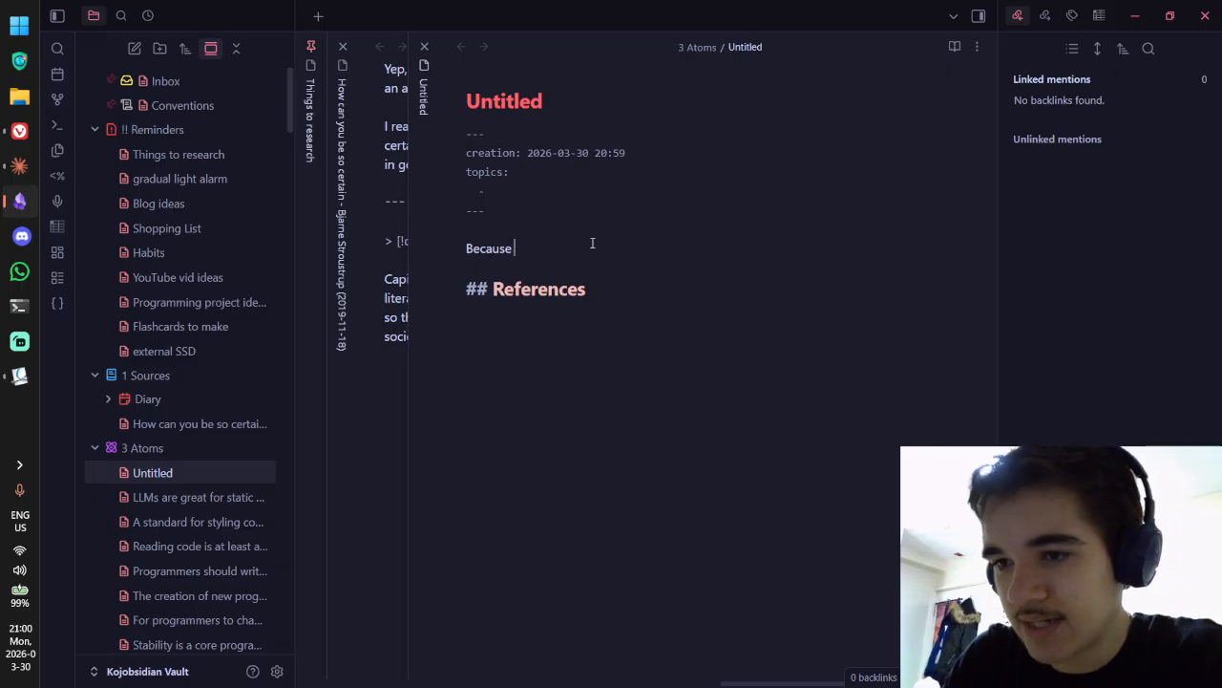
{"action": "type", "text": "captal"}
{"action": "key", "text": "BackSpace"}
{"action": "key", "text": "BackSpace"}
{"action": "type", "text": "italism"}
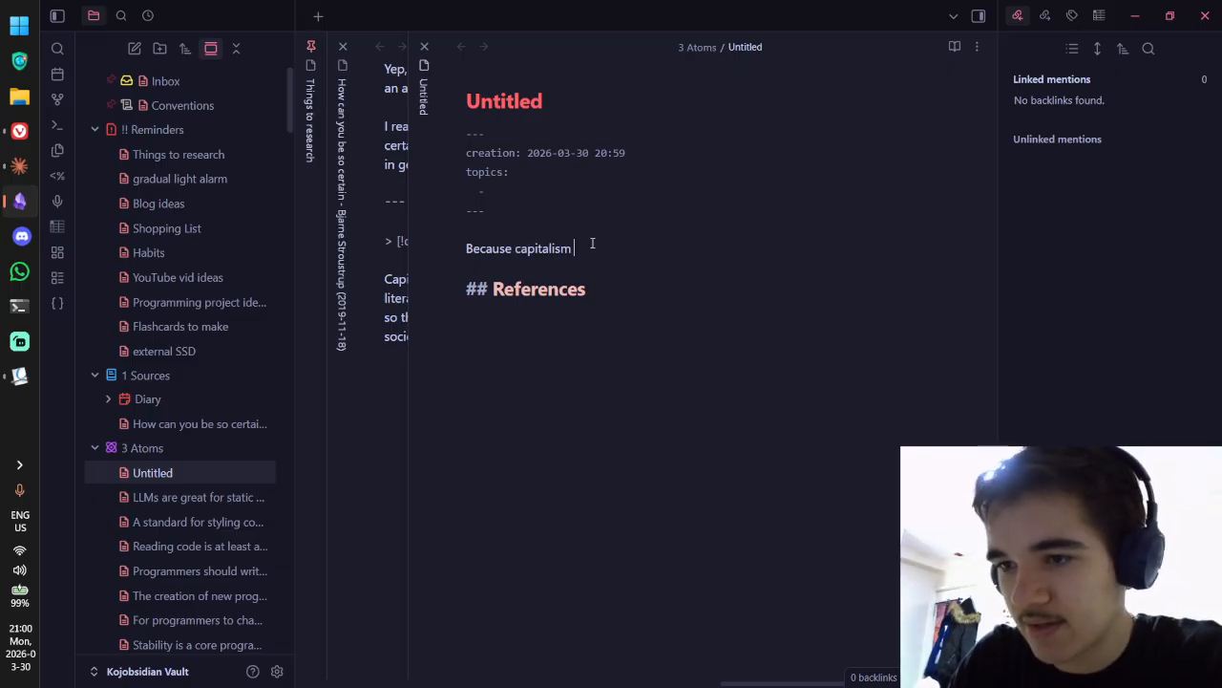
{"action": "key", "text": "ctrl+BackSpace"}
{"action": "key", "text": "ctrl+BackSpace"}
{"action": "type", "text": "o"}
{"action": "key", "text": "BackSpace"}
{"action": "type", "text": "Be"}
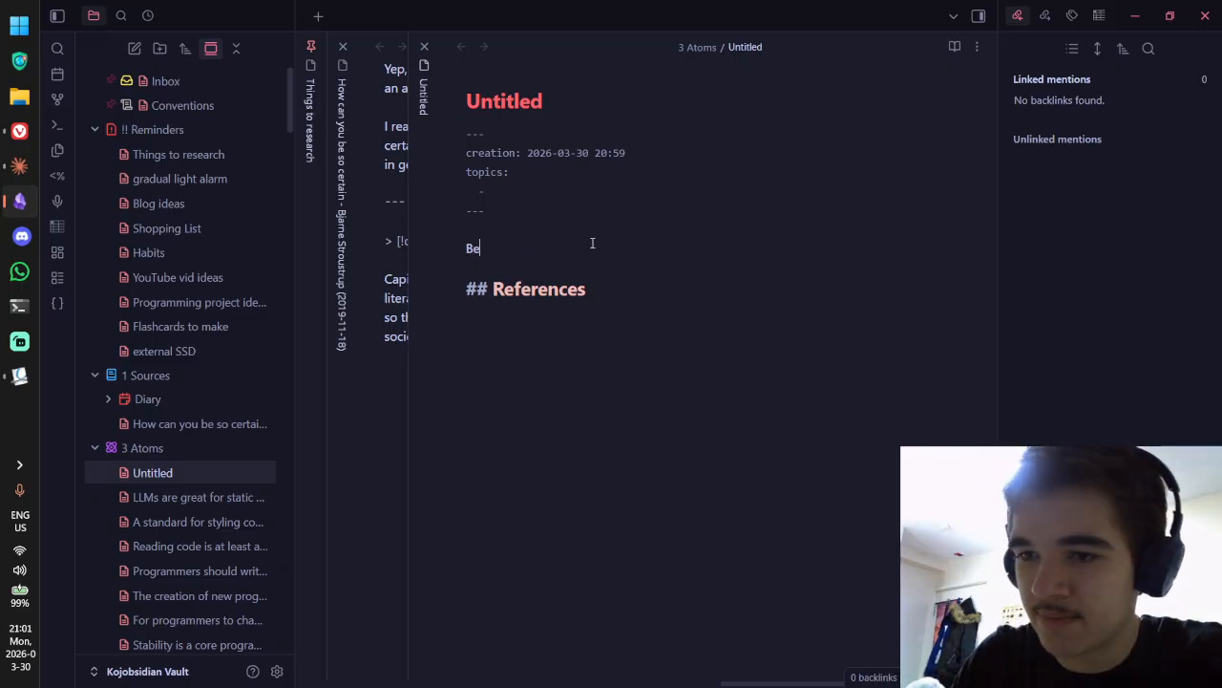
{"action": "type", "text": "cause society's capita"}
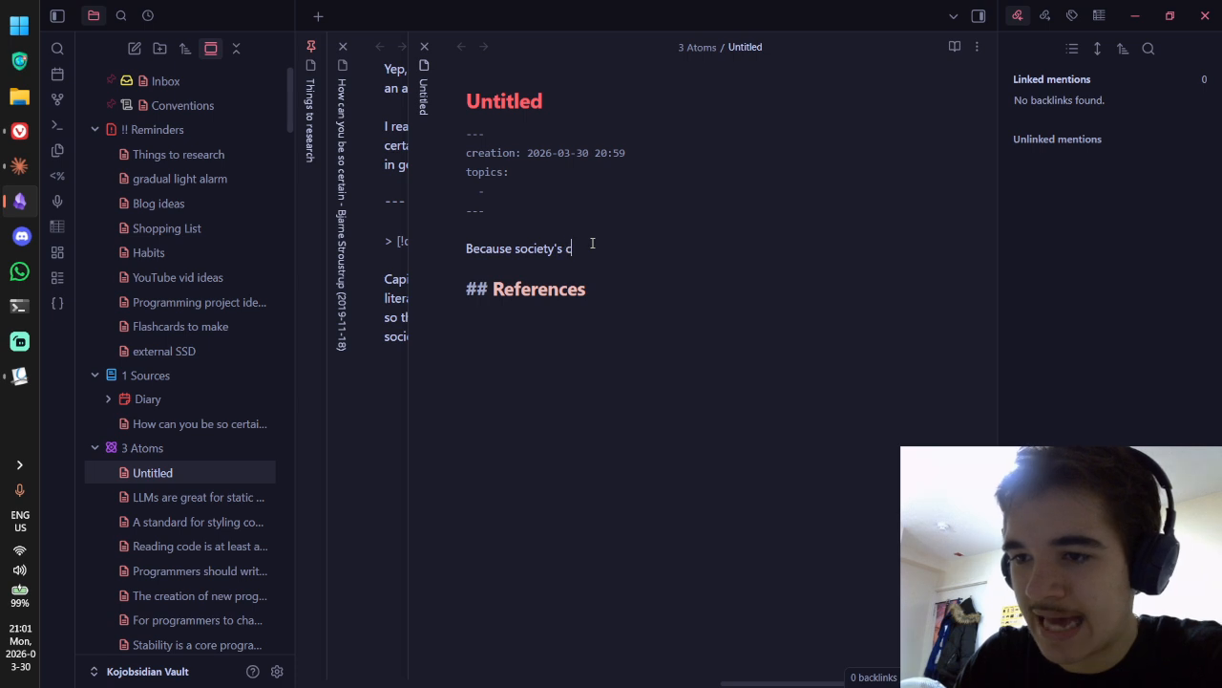
{"action": "key", "text": "ctrl+BackSpace"}
{"action": "key", "text": "ctrl+BackSpace"}
{"action": "key", "text": "ctrl+BackSpace"}
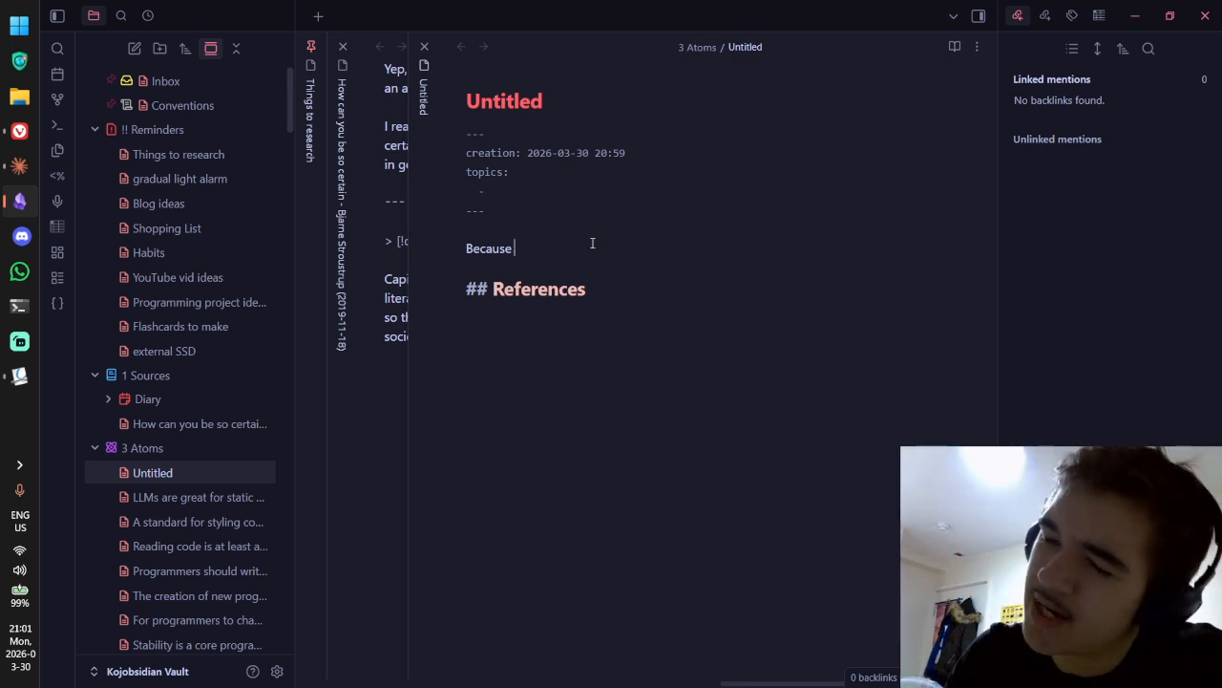
{"action": "type", "text": "capitalism in our society s"}
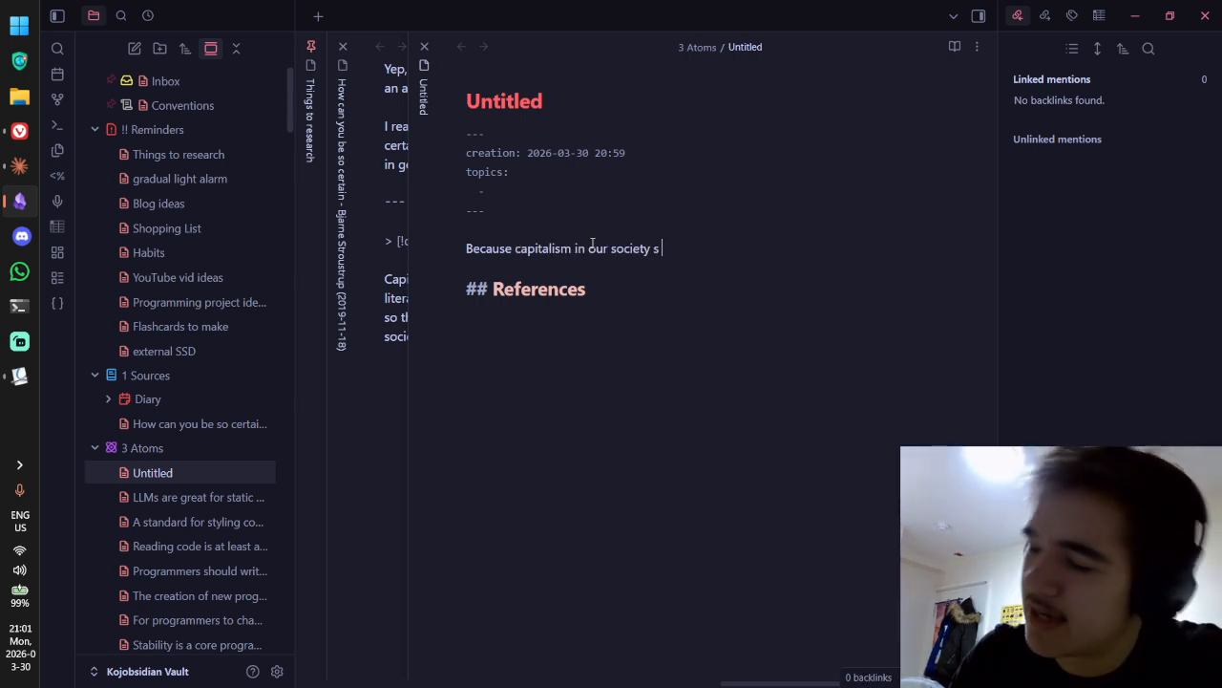
{"action": "key", "text": "BackSpace"}
{"action": "type", "text": "has"}
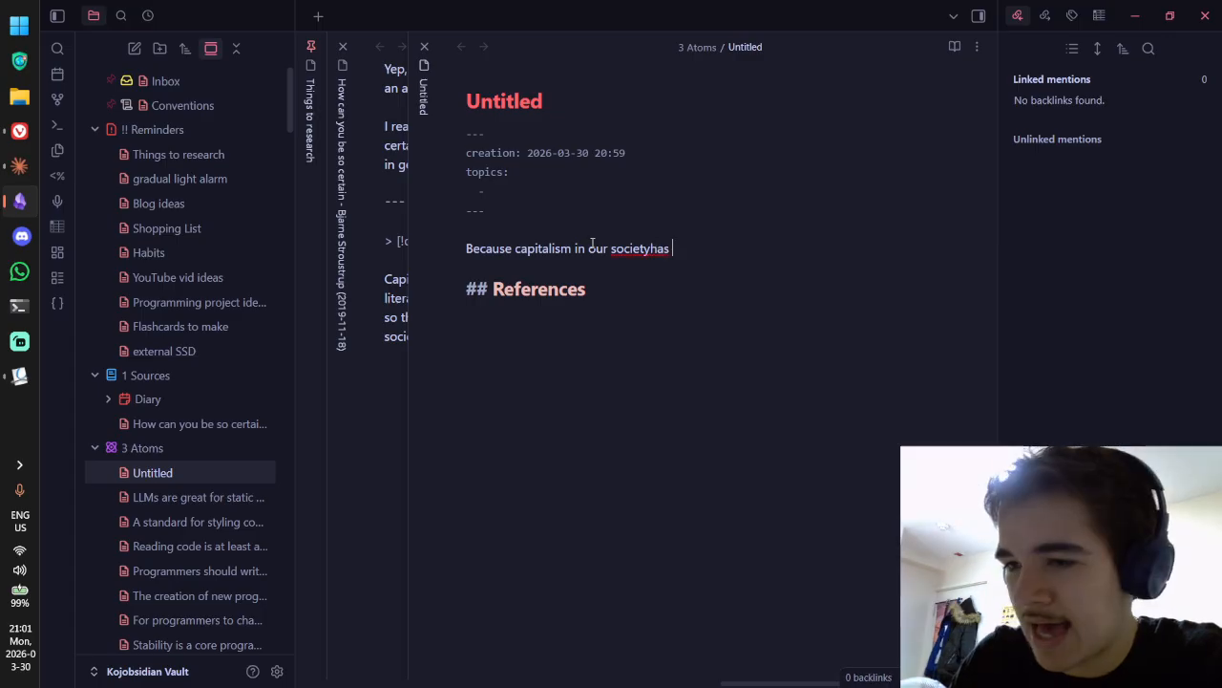
{"action": "key", "text": "BackSpace"}
{"action": "key", "text": "BackSpace"}
{"action": "key", "text": "BackSpace"}
{"action": "type", "text": "has money as "}
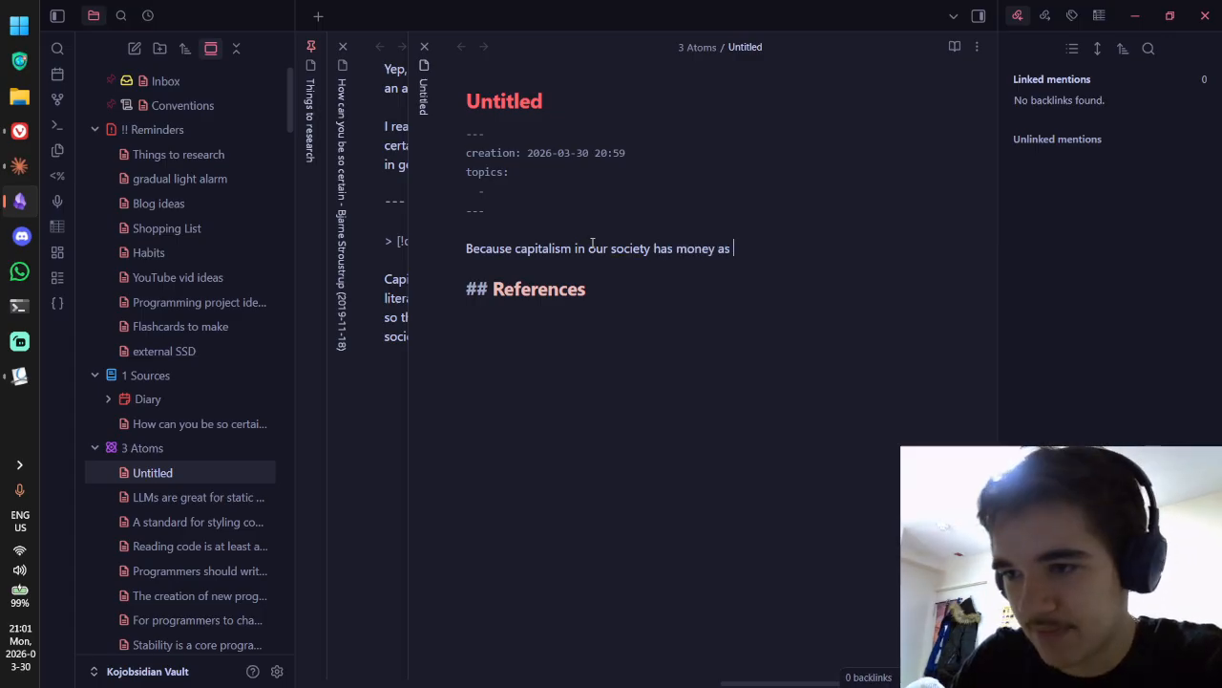
{"action": "type", "text": "a goal"}
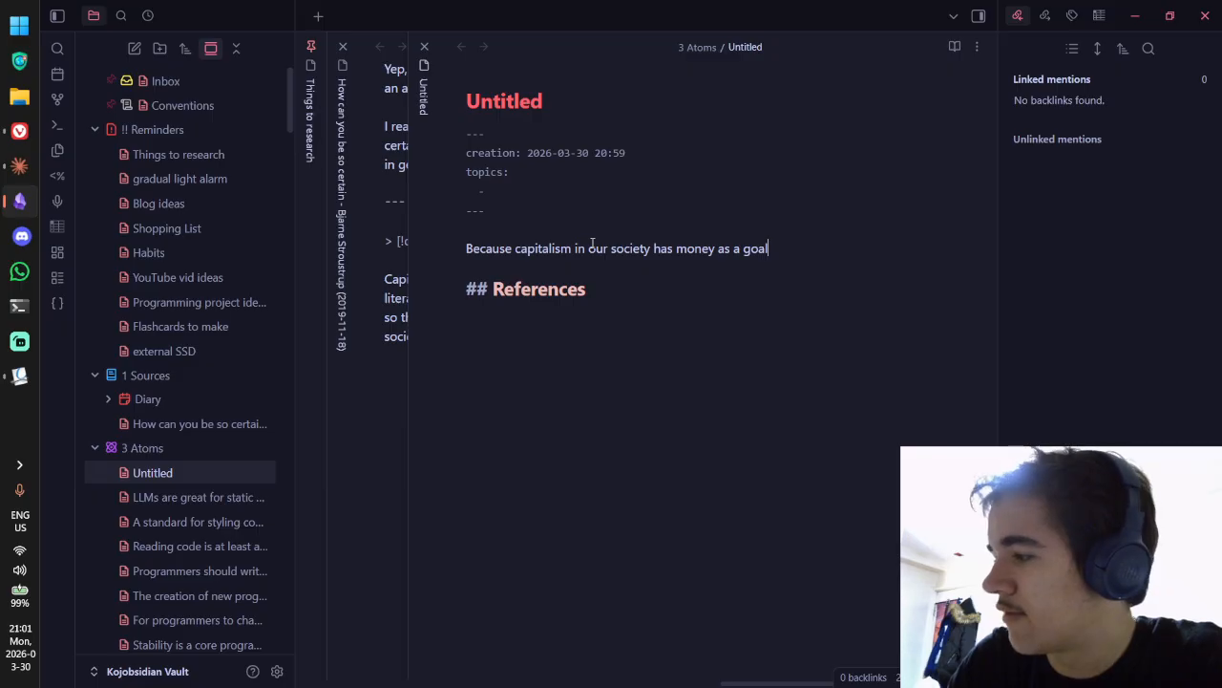
{"action": "key", "text": "ctrl+BackSpace"}
{"action": "key", "text": "ctrl+BackSpace"}
{"action": "key", "text": "ctrl+BackSpace"}
{"action": "key", "text": "ctrl+BackSpace"}
{"action": "key", "text": "ctrl+BackSpace"}
{"action": "key", "text": "ctrl+BackSpace"}
{"action": "key", "text": "ctrl+BackSpace"}
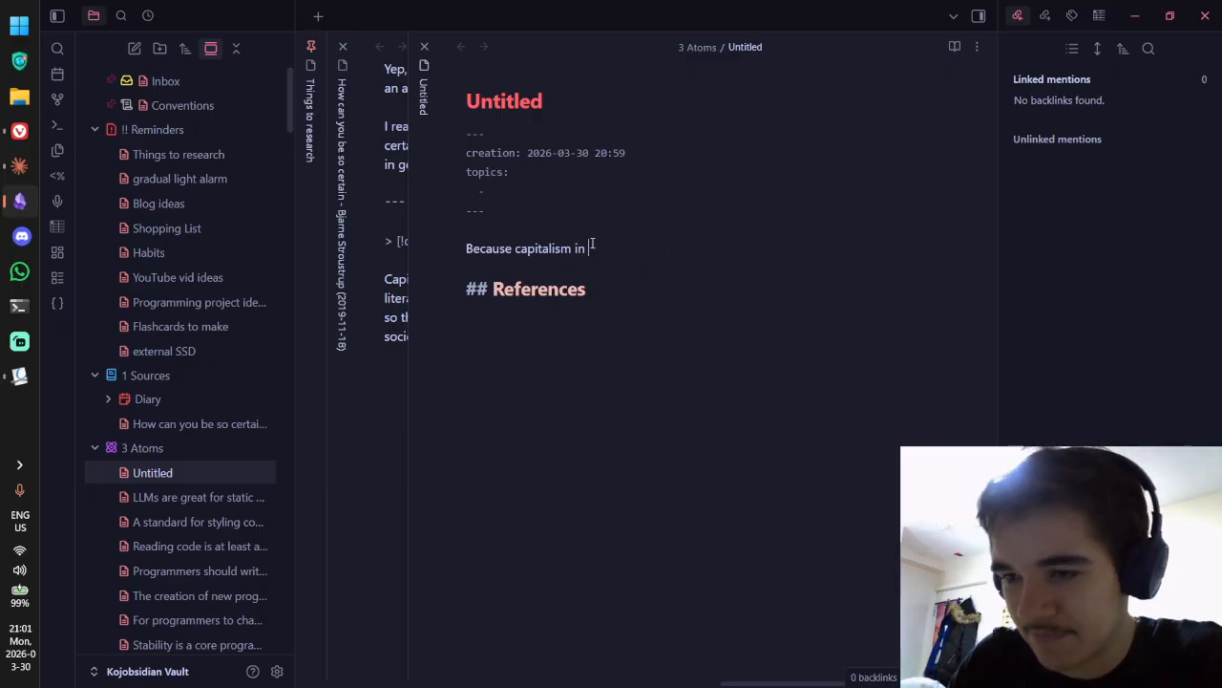
{"action": "key", "text": "ctrl+BackSpace"}
{"action": "key", "text": "ctrl+BackSpace"}
{"action": "key", "text": "ctrl+BackSpace"}
Step: Start the note body with "Because our capitalist society has money and profits as the thing independent parties are competing for, the"
{"action": "type", "text": "Beecause"}
{"action": "key", "text": "BackSpace"}
{"action": "key", "text": "BackSpace"}
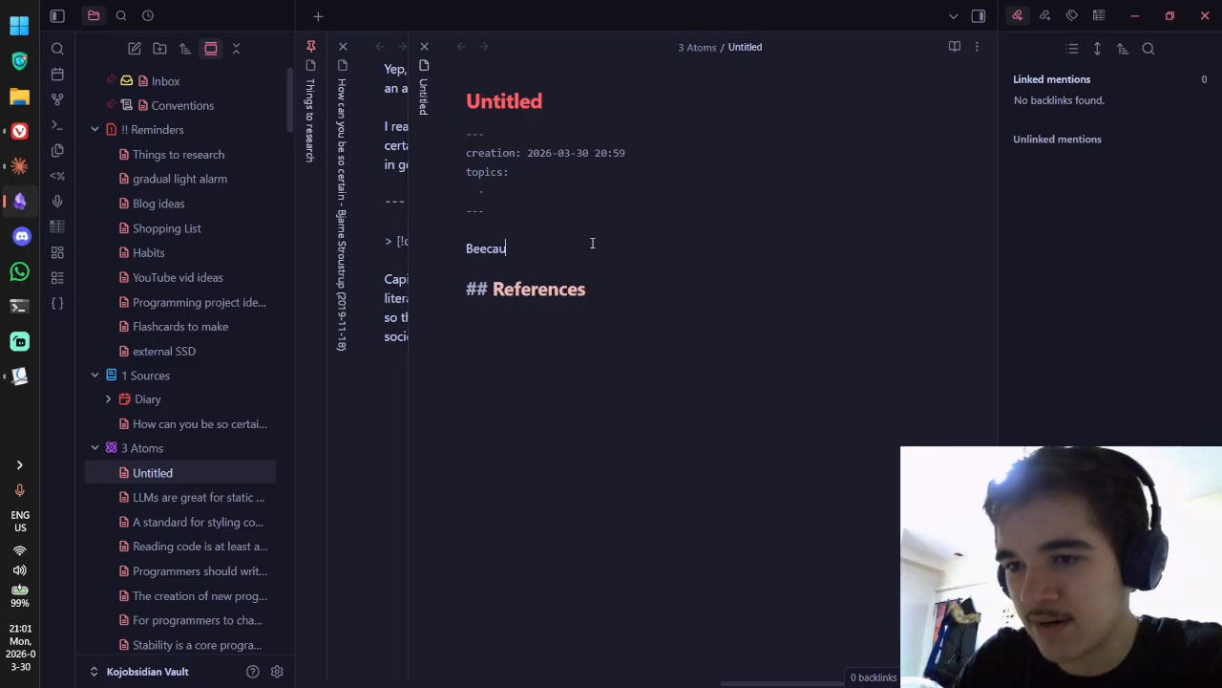
{"action": "key", "text": "BackSpace"}
{"action": "key", "text": "BackSpace"}
{"action": "key", "text": "BackSpace"}
{"action": "key", "text": "BackSpace"}
{"action": "type", "text": "cause our capitali"}
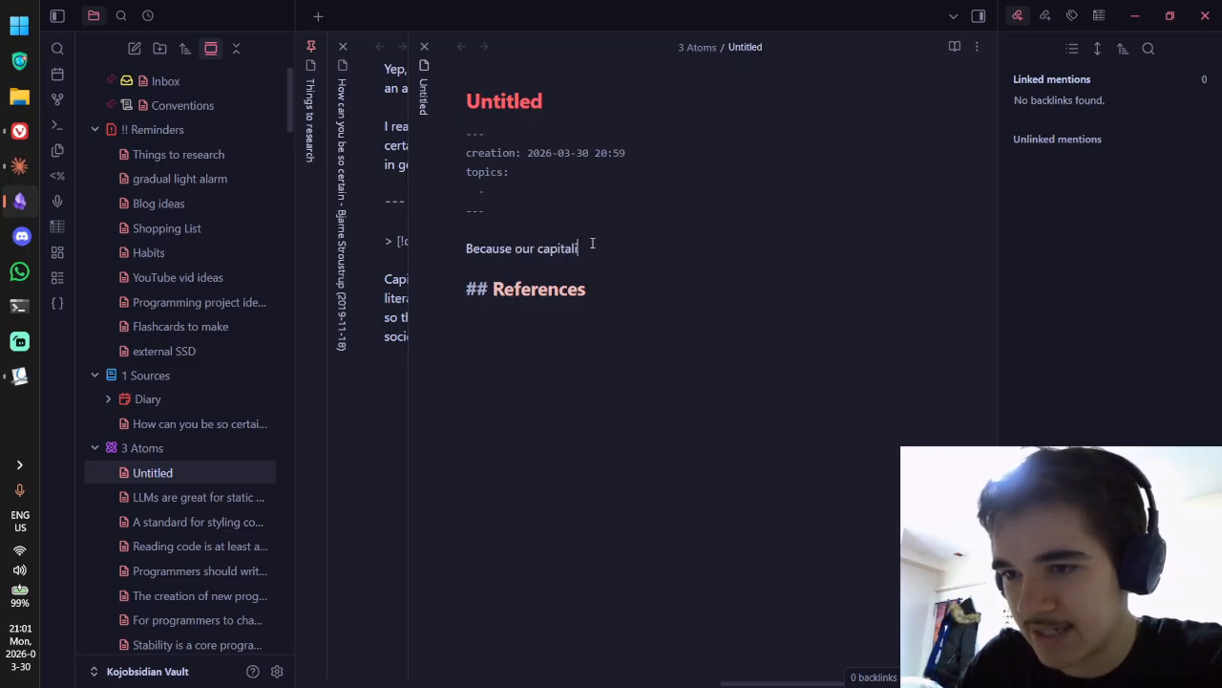
{"action": "type", "text": "st society has m"}
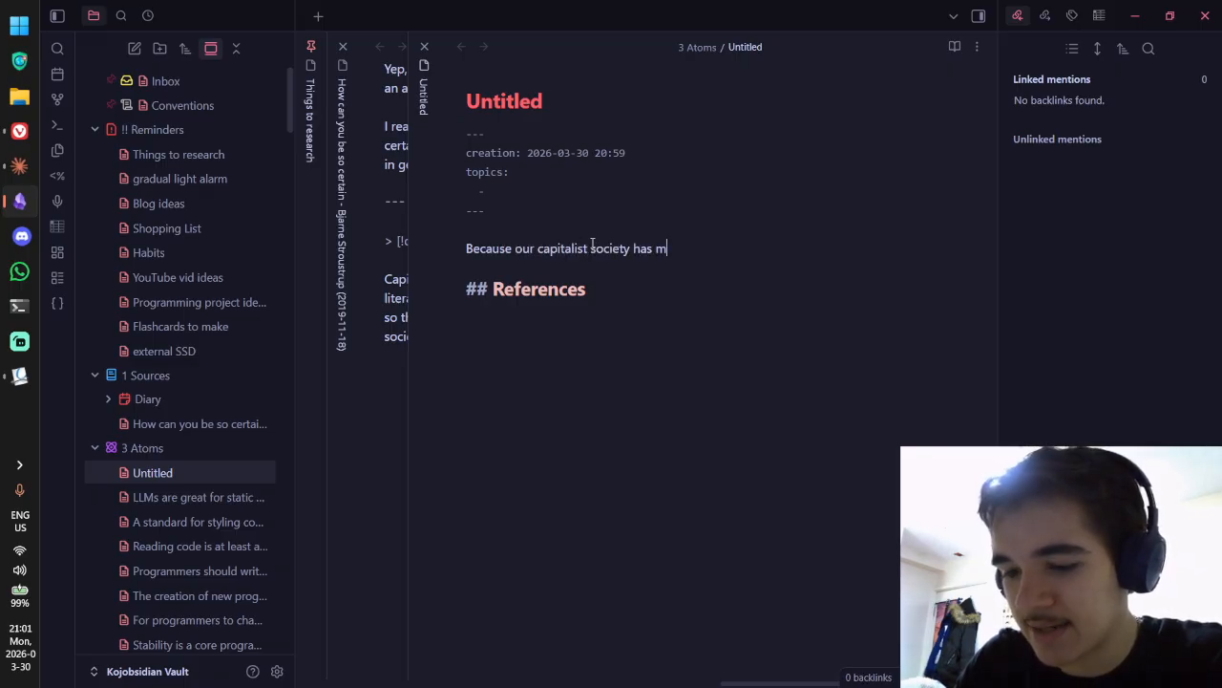
{"action": "type", "text": "oney and profits as"}
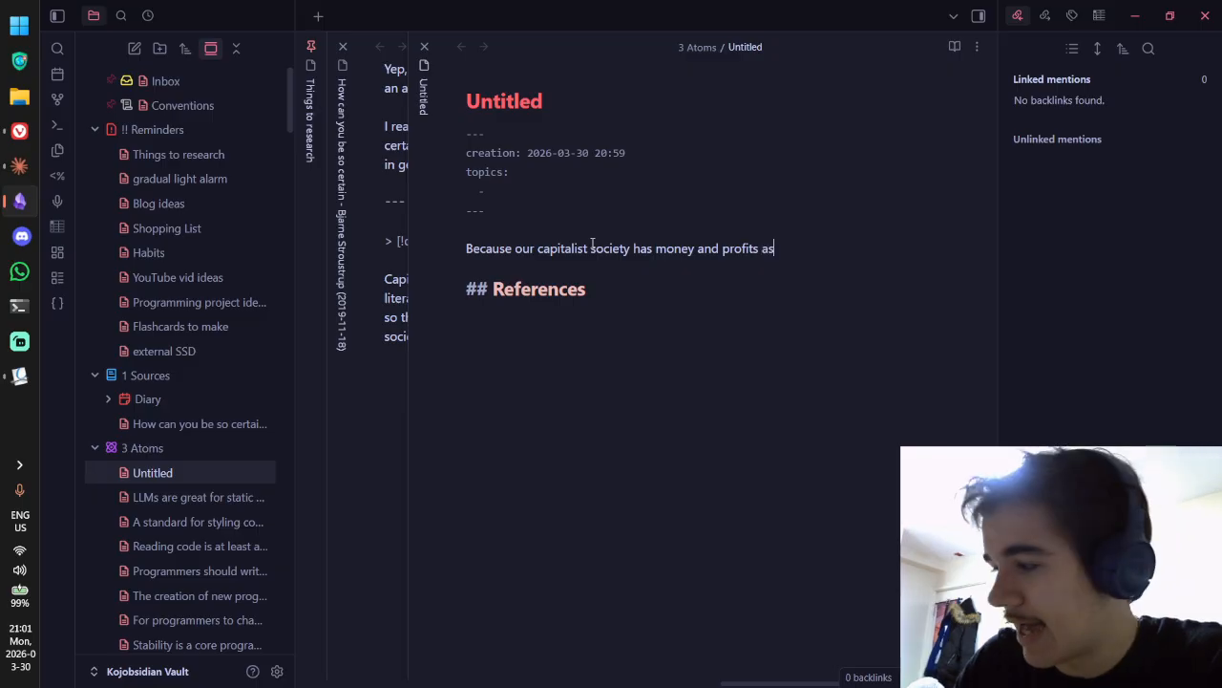
{"action": "type", "text": " the thing ind"}
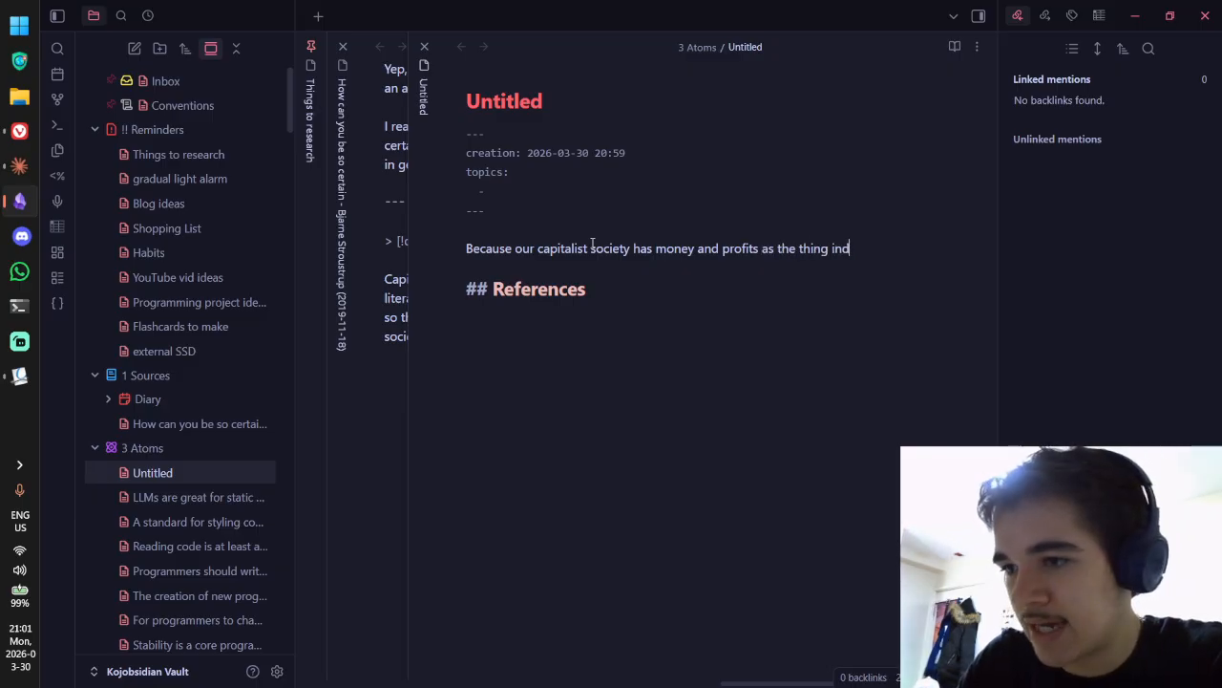
{"action": "type", "text": "ependent parties are "}
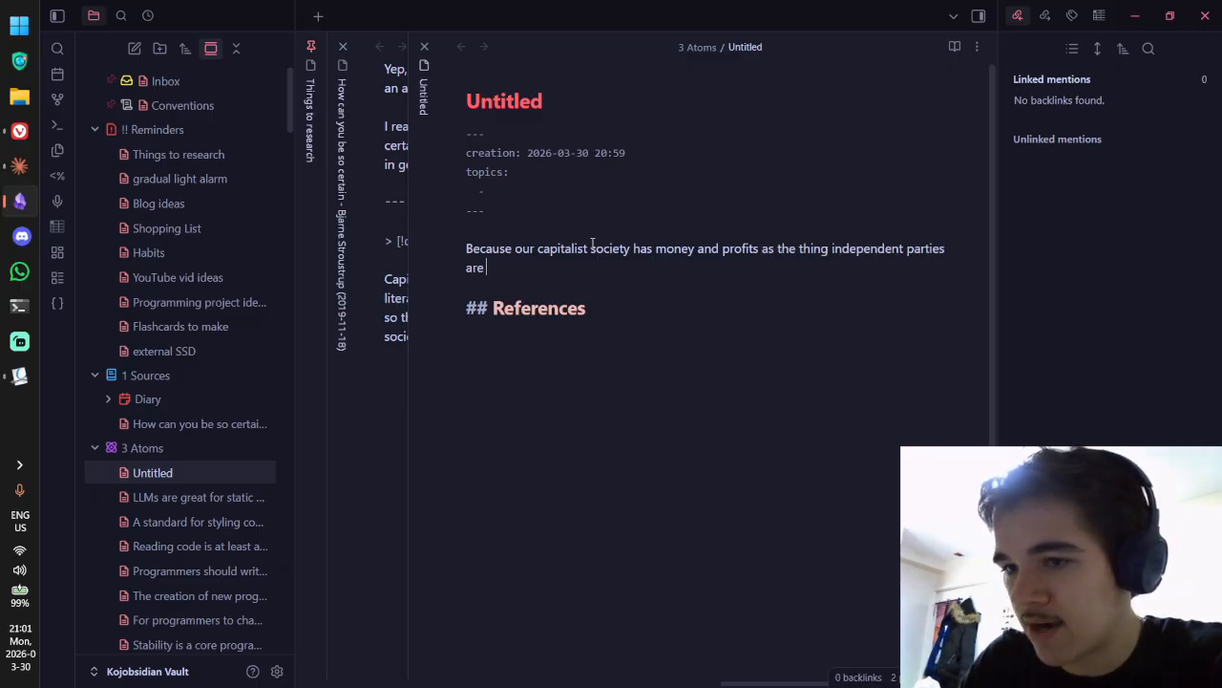
{"action": "type", "text": "competing fo"}
{"action": "key", "text": "BackSpace"}
{"action": "key", "text": "BackSpace"}
{"action": "key", "text": "BackSpace"}
{"action": "key", "text": "BackSpace"}
{"action": "key", "text": "BackSpace"}
{"action": "key", "text": "BackSpace"}
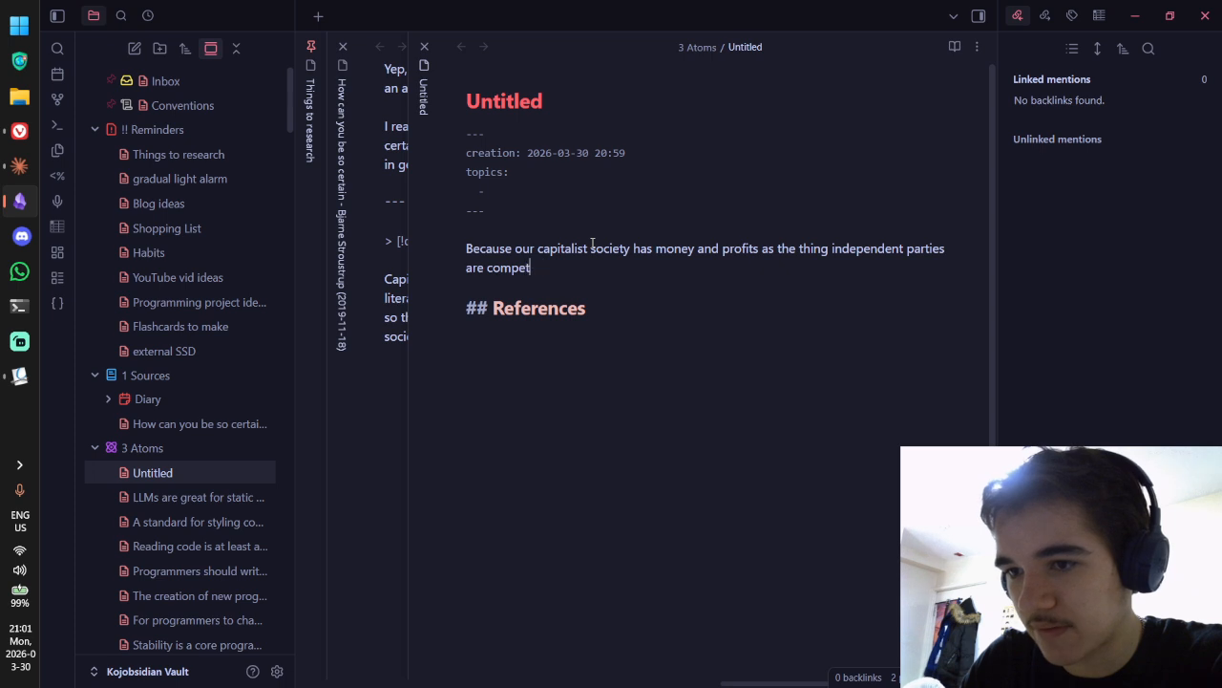
{"action": "type", "text": "ing for, the "}
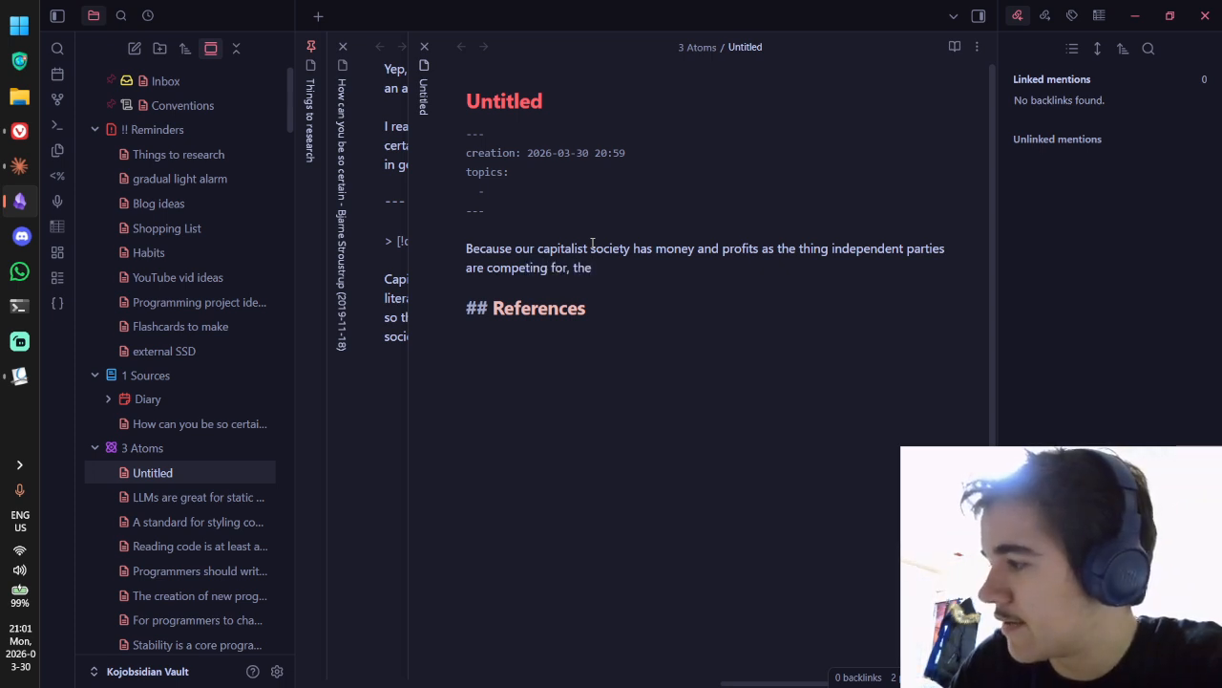
Step: Complete the sentence with "interests of the people in that society do not necessarily align with the interest of these companies."
{"action": "type", "text": "interests of the ac"}
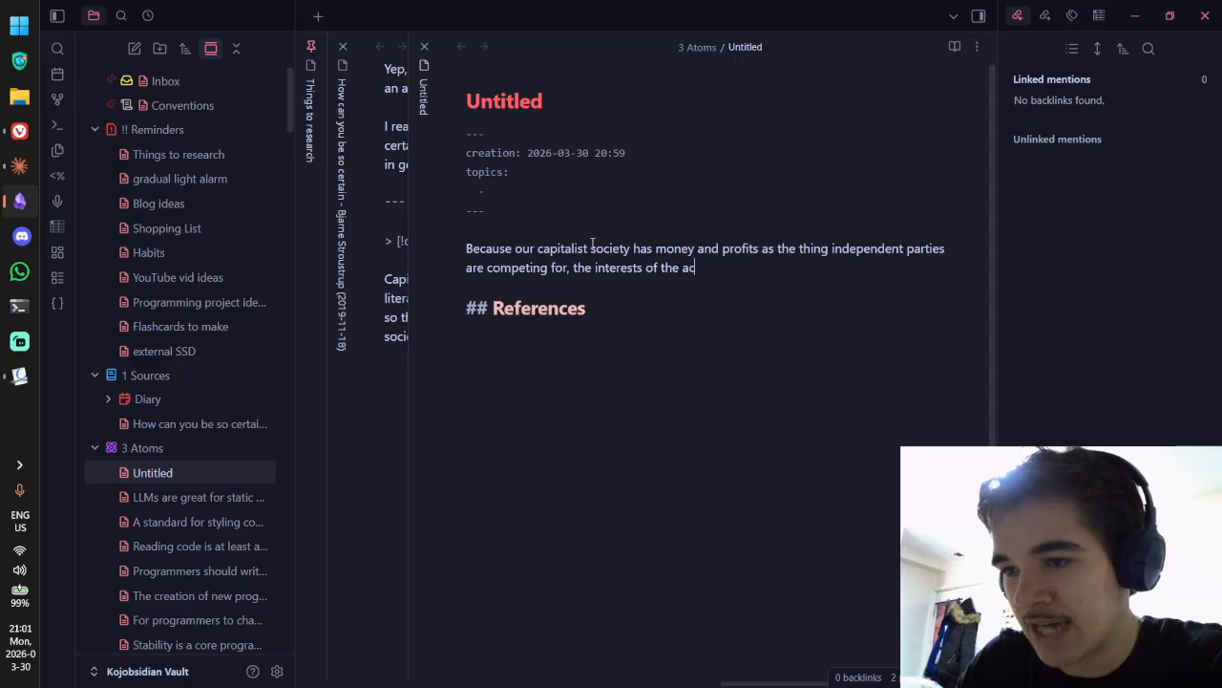
{"action": "key", "text": "BackSpace"}
{"action": "key", "text": "BackSpace"}
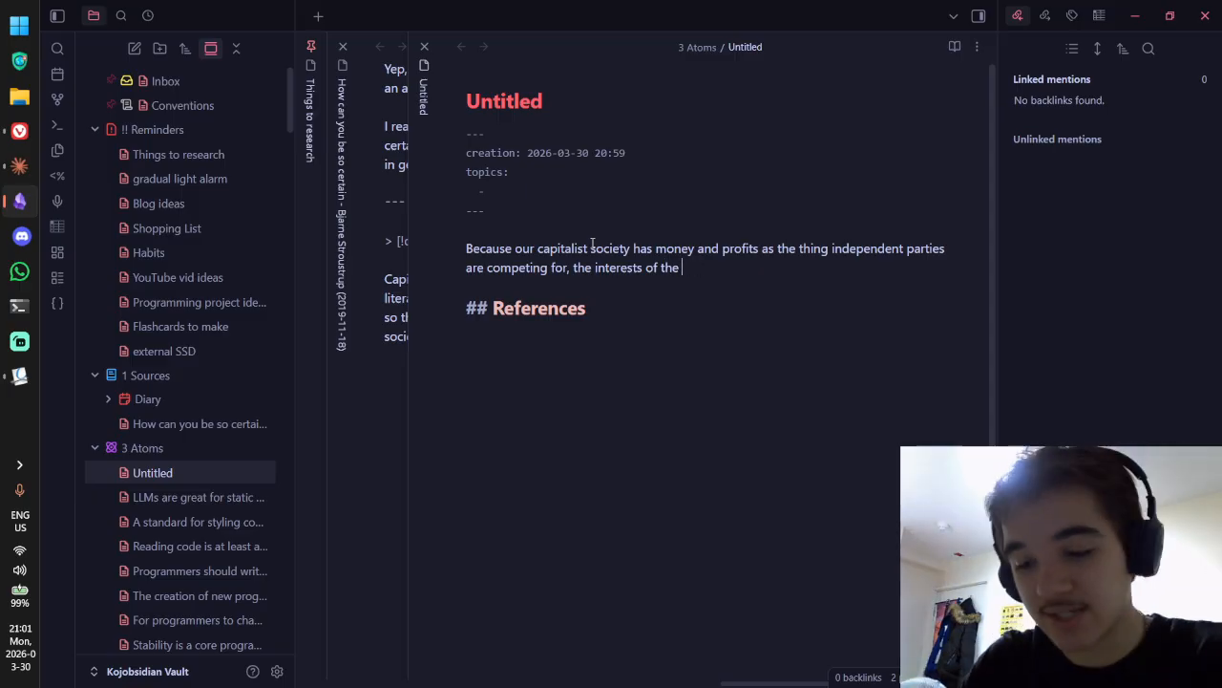
{"action": "type", "text": "people in that s"}
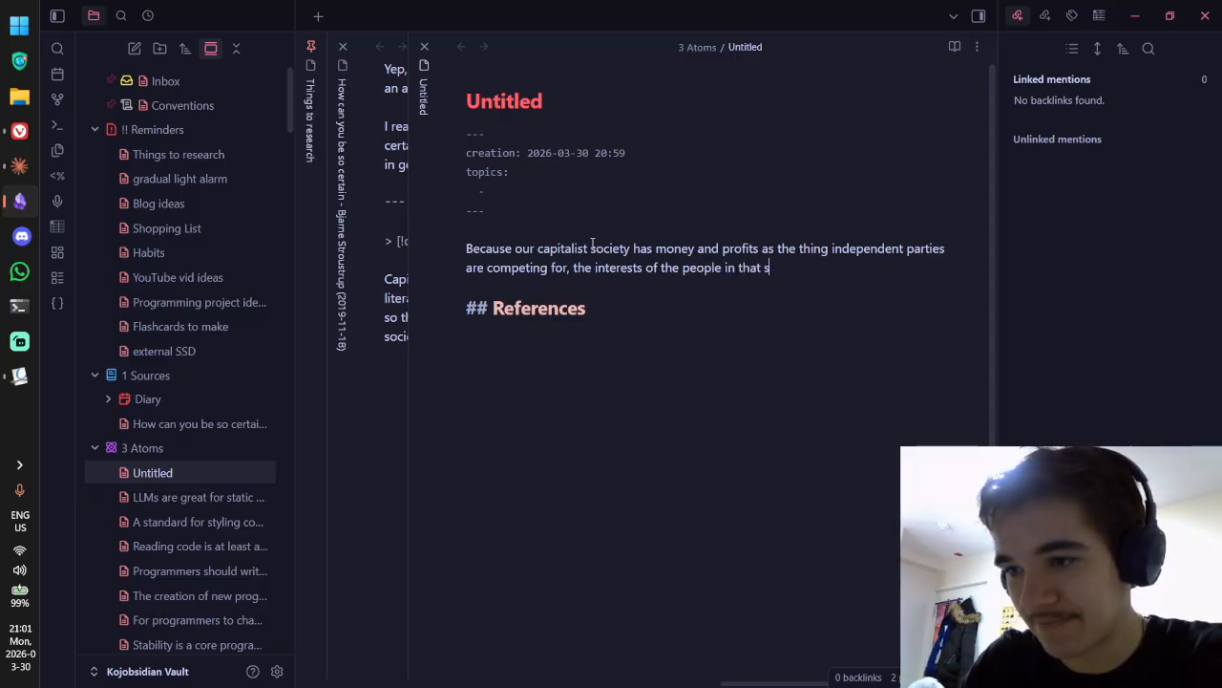
{"action": "type", "text": "ociety are not"}
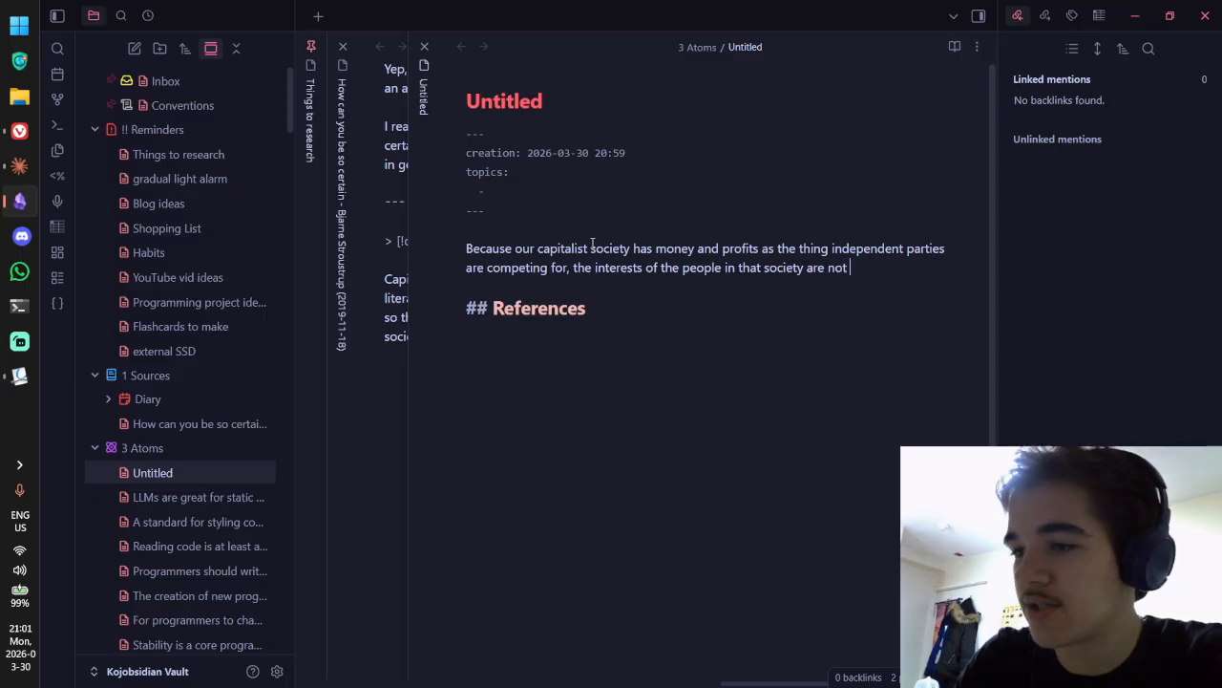
{"action": "type", "text": " necessarily"}
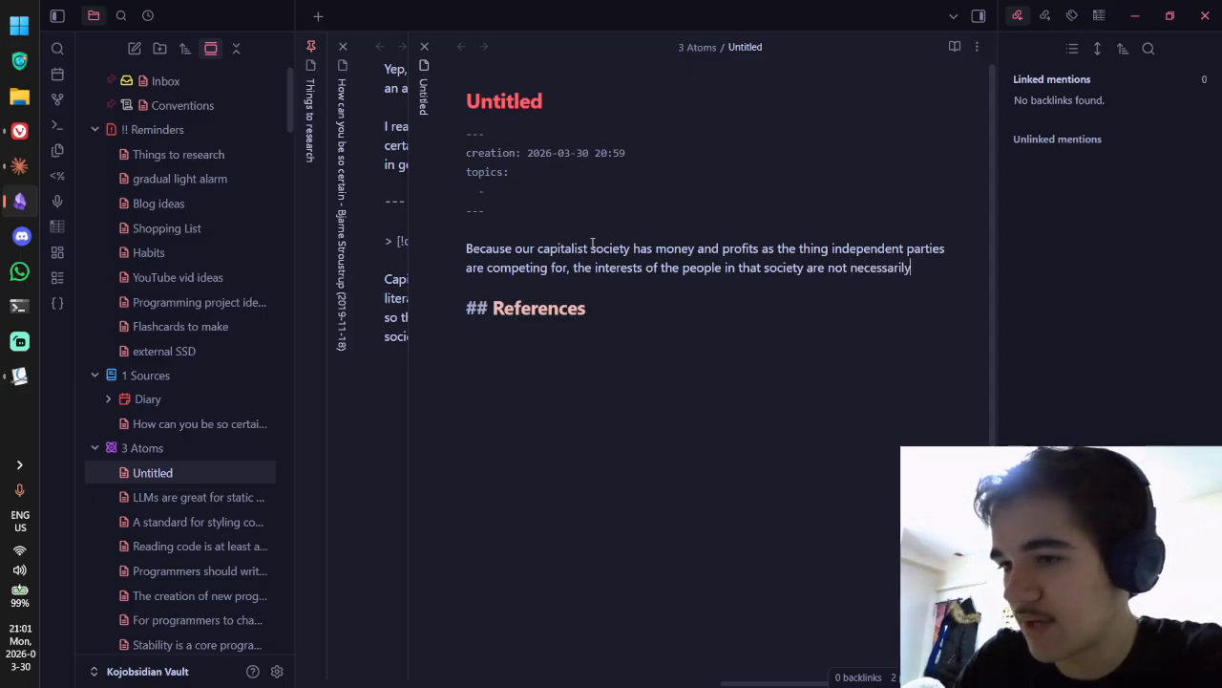
{"action": "key", "text": "ctrl+BackSpace"}
{"action": "key", "text": "ctrl+BackSpace"}
{"action": "key", "text": "ctrl+BackSpace"}
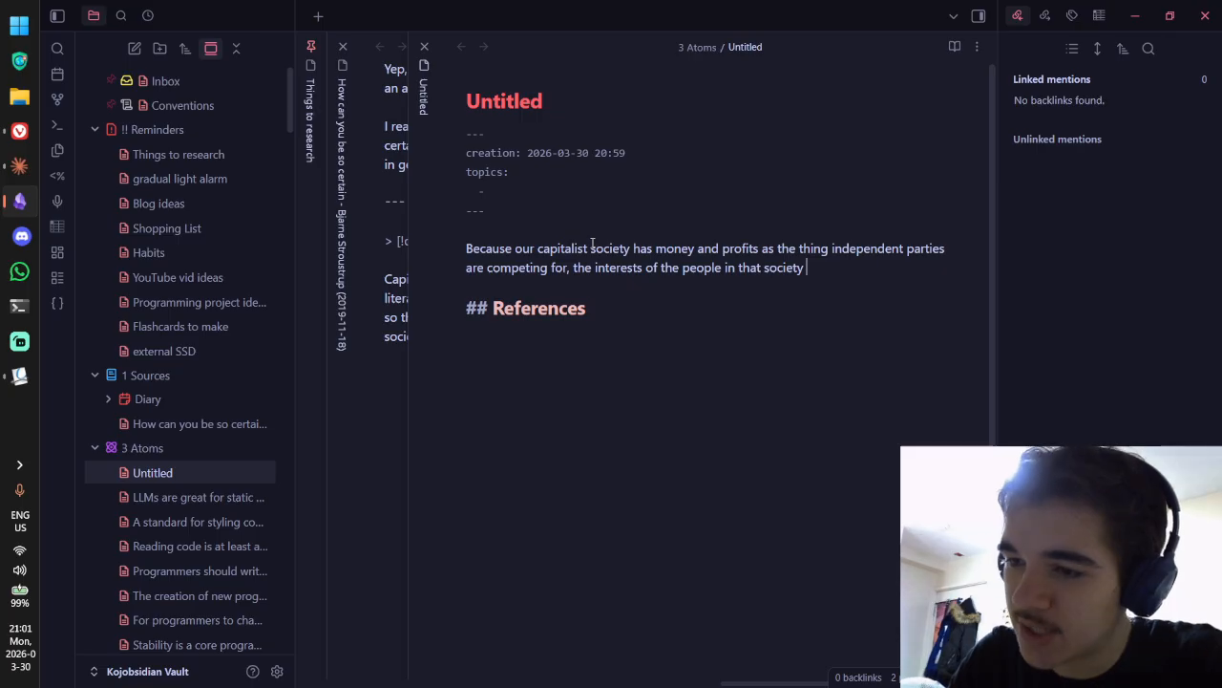
{"action": "type", "text": "do not ne"}
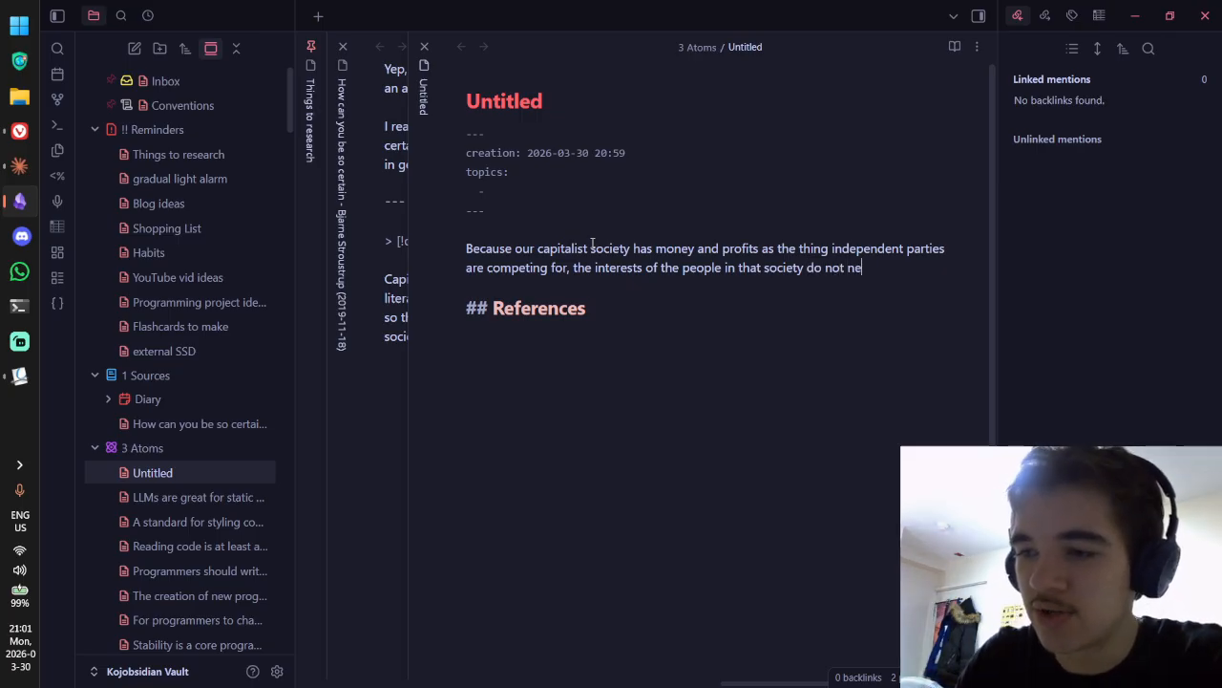
{"action": "type", "text": "cessarily alig"}
{"action": "type", "text": "n with the interest "}
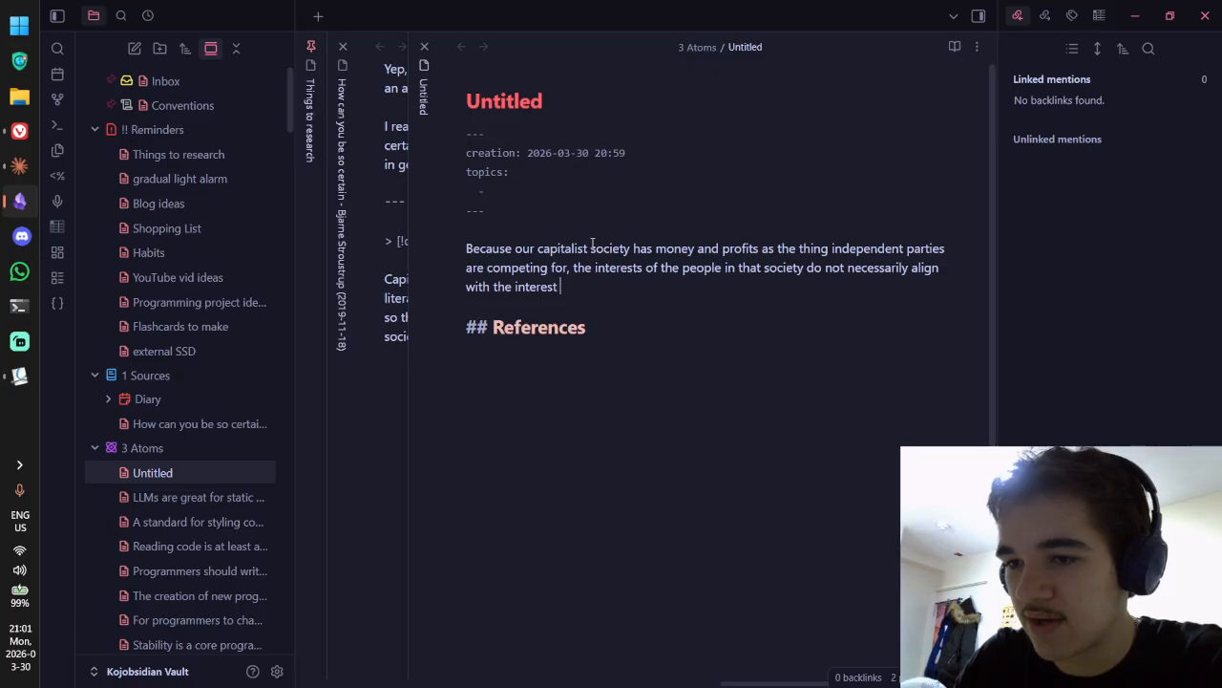
{"action": "type", "text": "of the companies"}
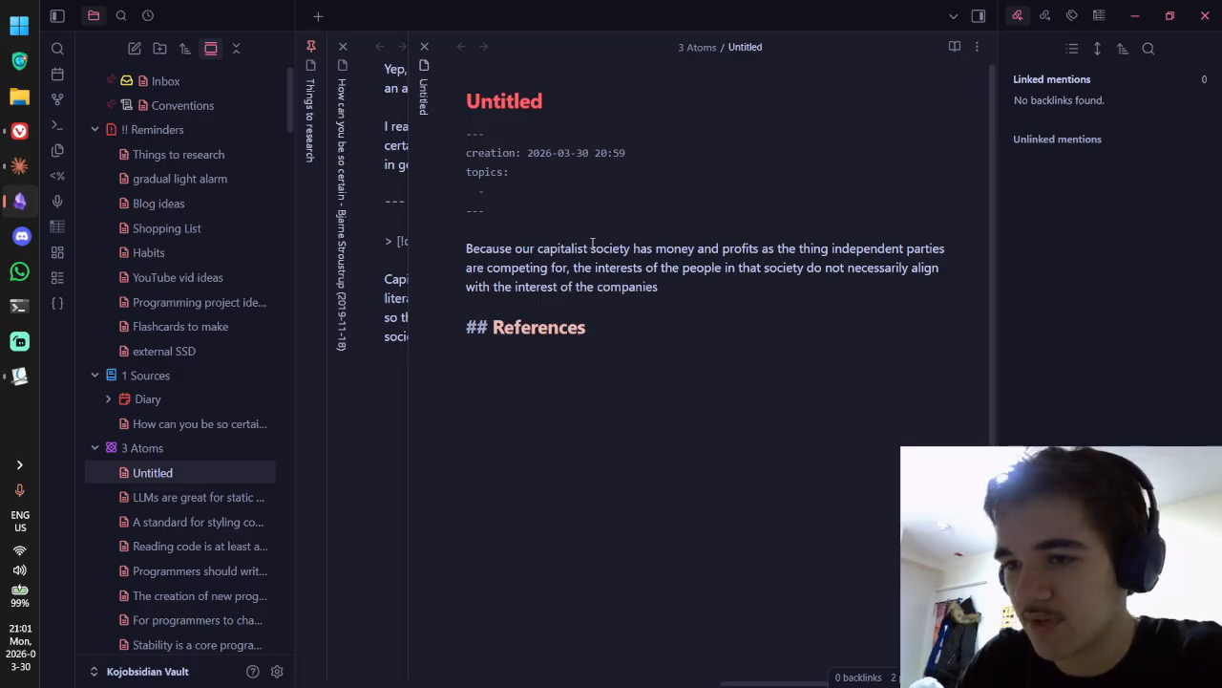
{"action": "key", "text": "ctrl+BackSpace"}
{"action": "key", "text": "BackSpace"}
{"action": "type", "text": "se companie"}
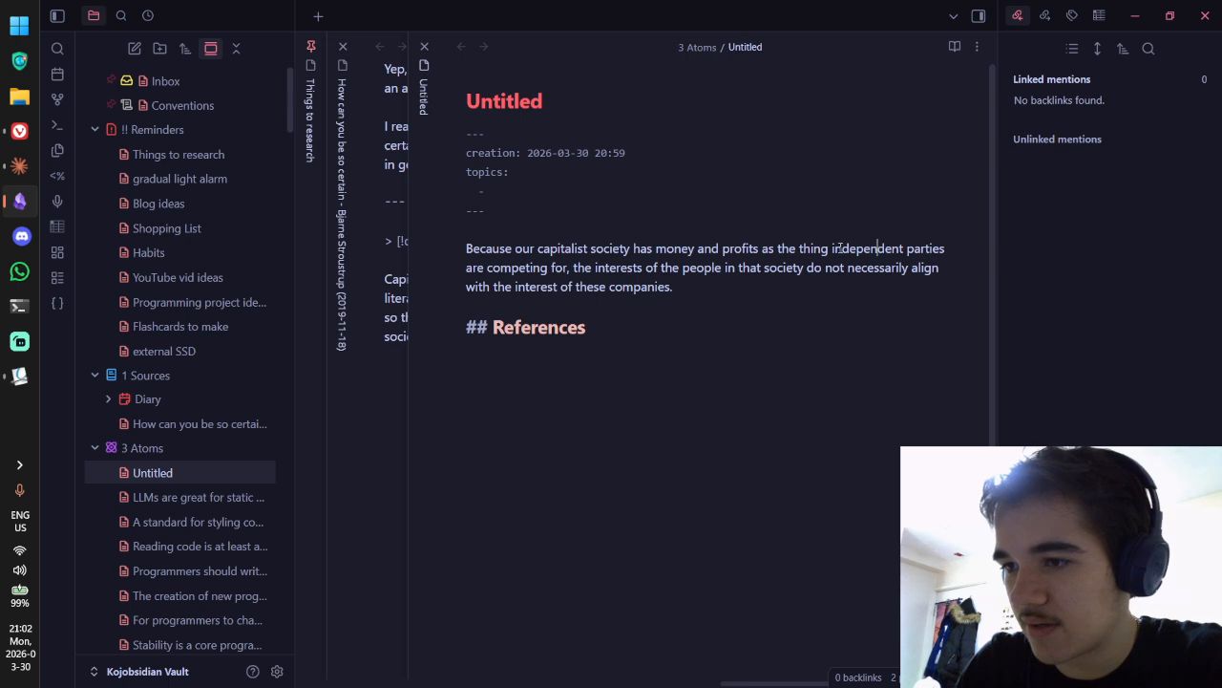
Step: Replace "independent parties" with "companies" in the note's sentence
{"action": "left_click_drag", "start_coordinate": [832, 248], "coordinate": [945, 249]}
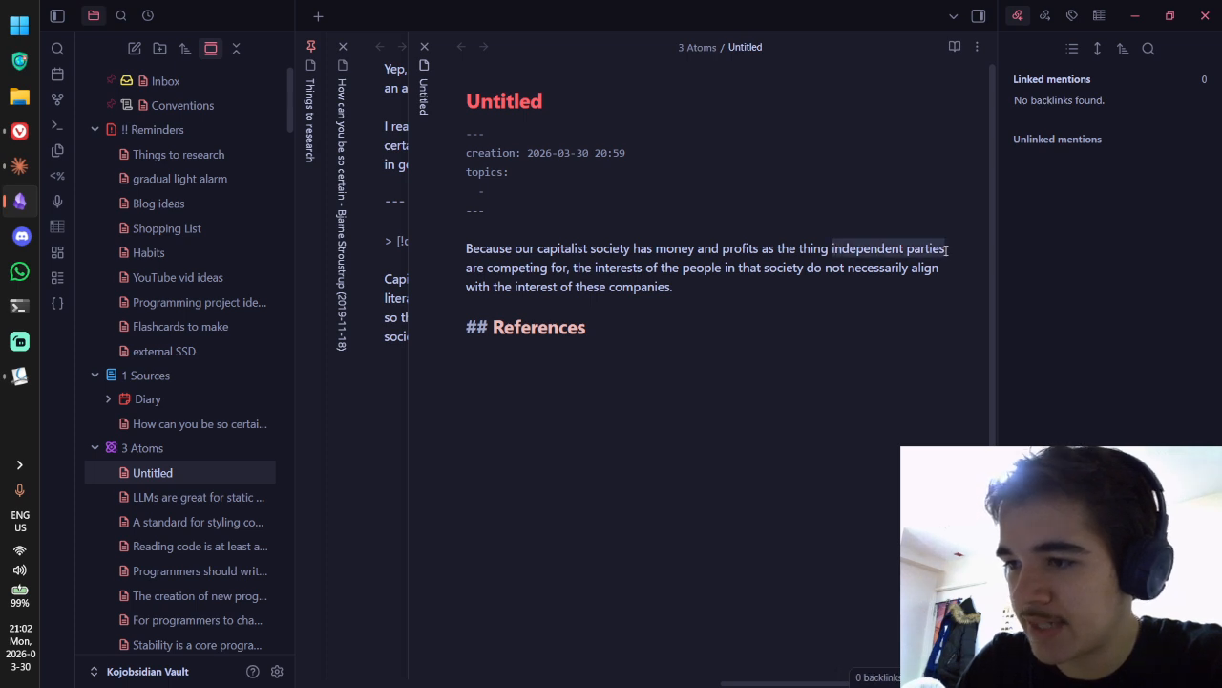
{"action": "type", "text": "compane"}
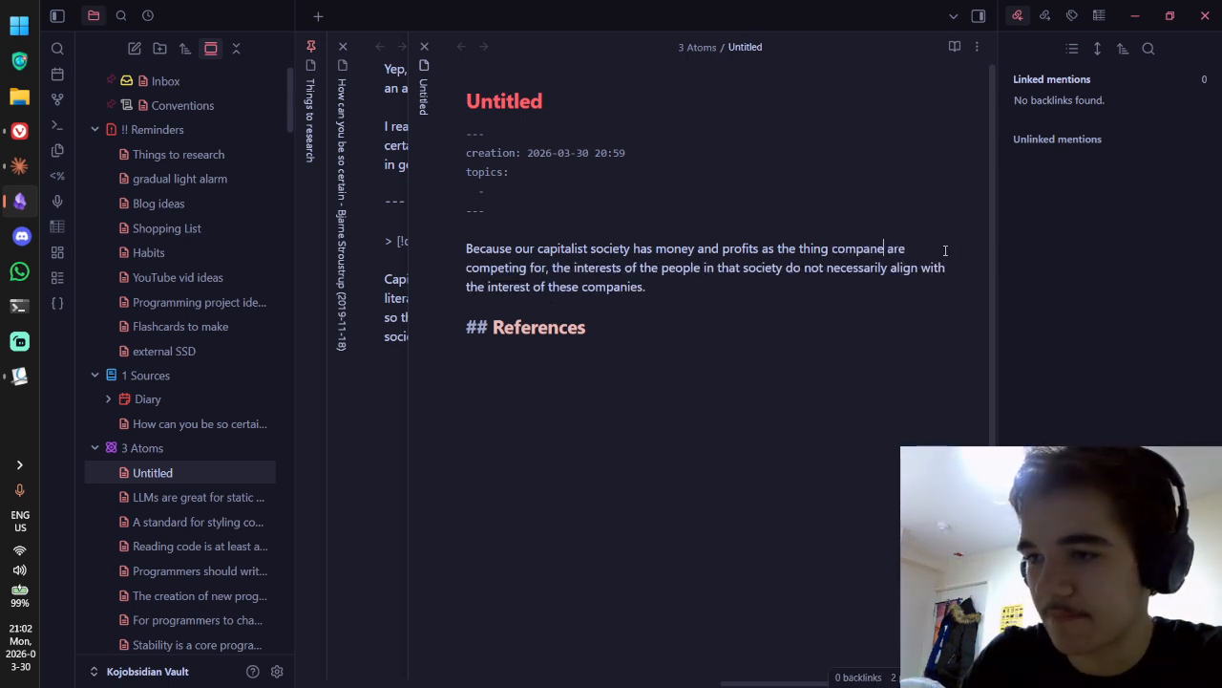
{"action": "key", "text": "BackSpace"}
{"action": "type", "text": "ies"}
{"action": "left_click", "coordinate": [829, 316]}
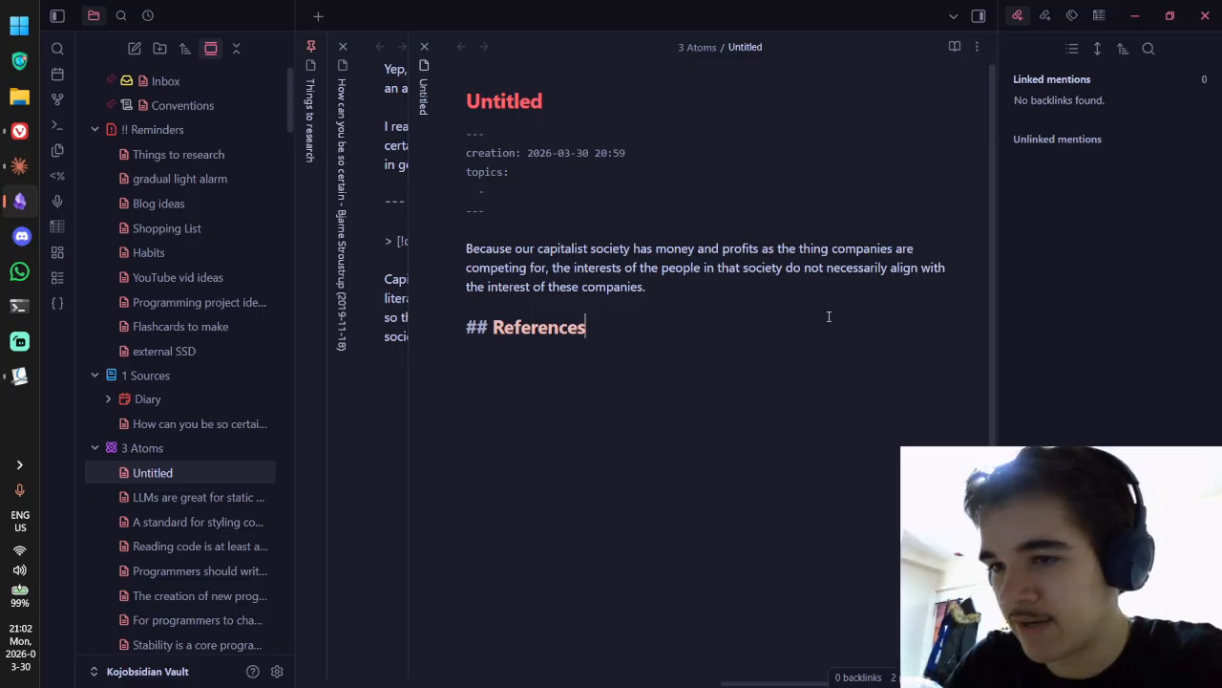
{"action": "key", "text": "ctrl+Tab"}
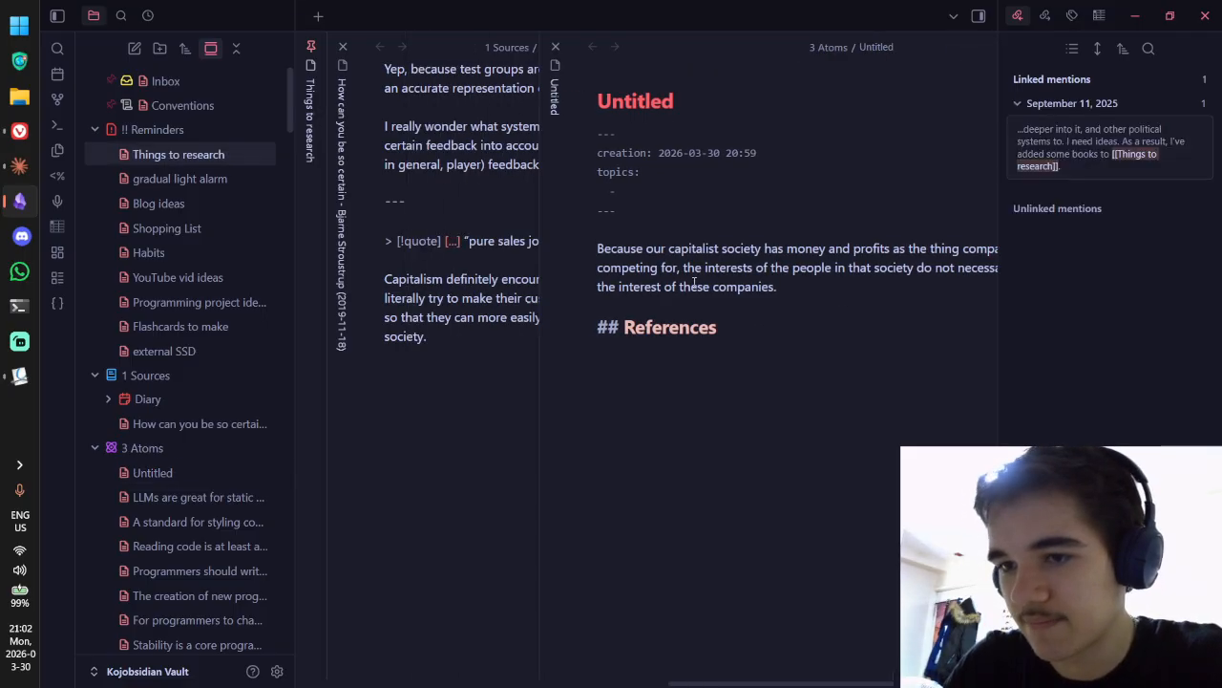
{"action": "key", "text": "ctrl+Tab"}
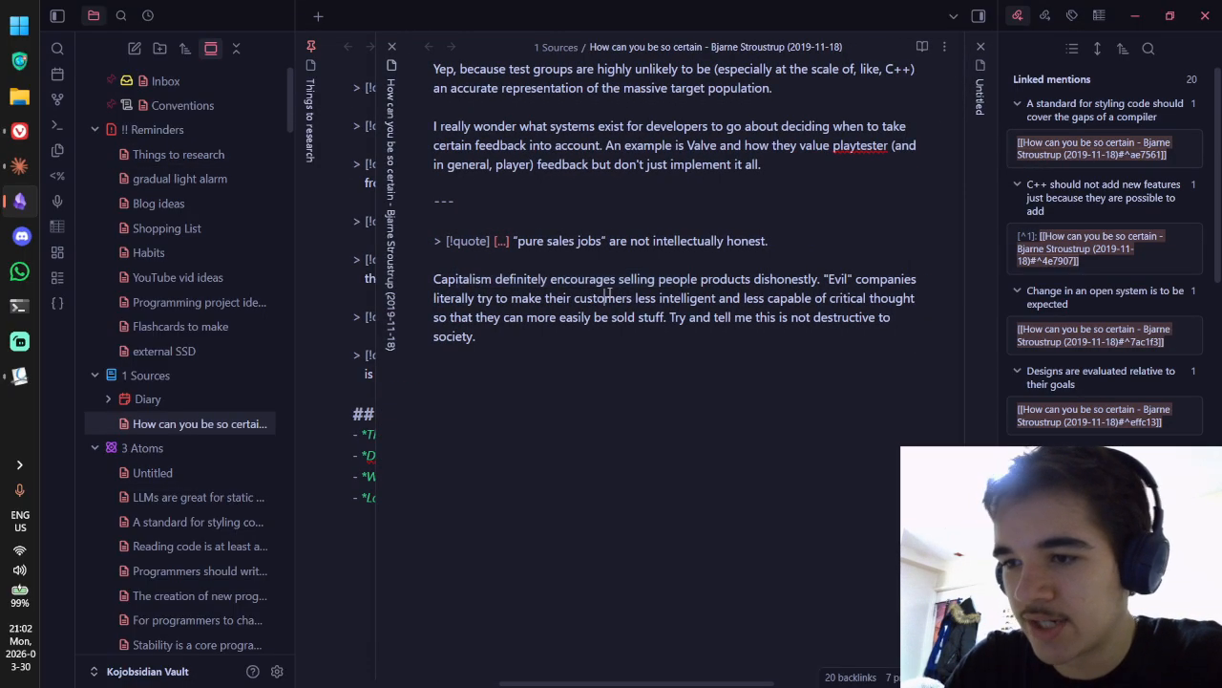
{"action": "key", "text": "ctrl+Tab"}
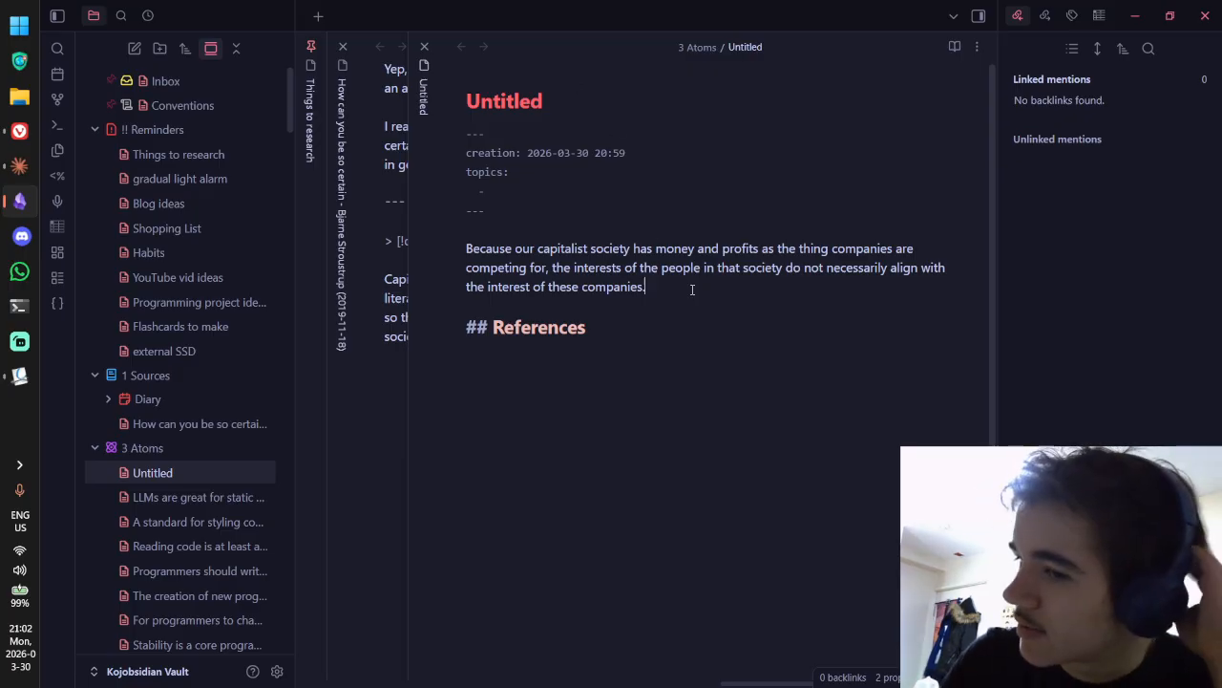
Step: Title the untitled atom note "Our capitalist society favours profits over people"
{"action": "double_click", "coordinate": [561, 100]}
{"action": "type", "text": "="}
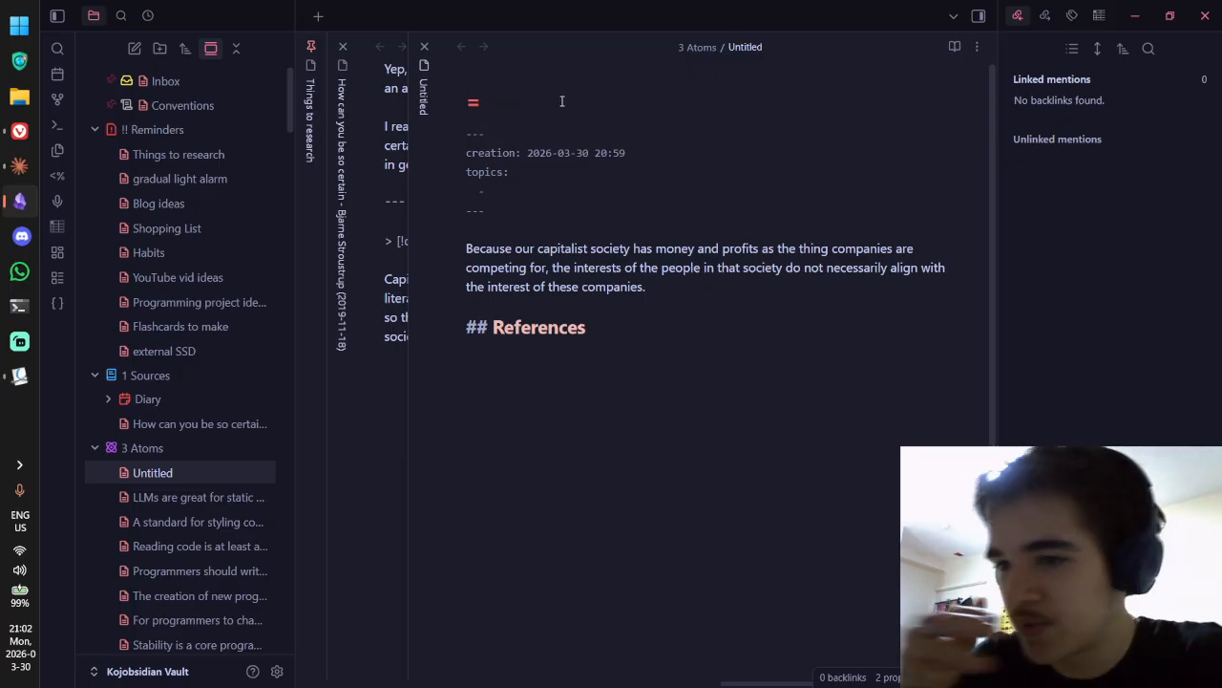
{"action": "key", "text": "BackSpace"}
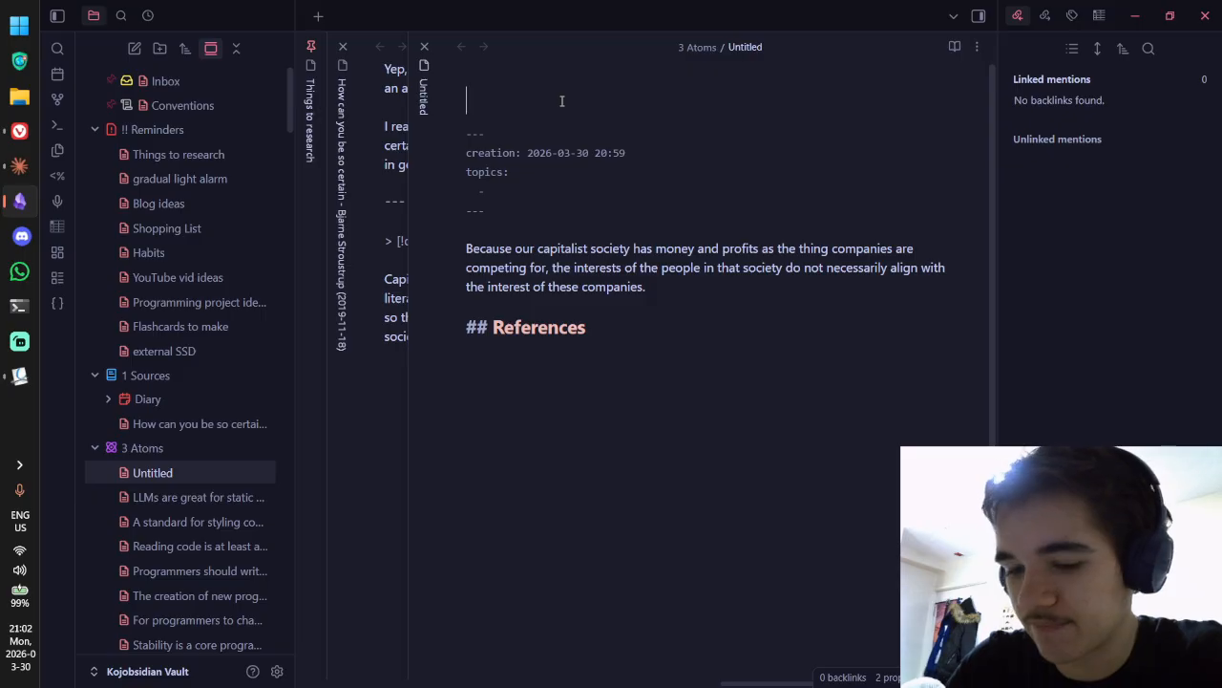
{"action": "type", "text": "Our cpa"}
{"action": "key", "text": "BackSpace"}
{"action": "key", "text": "BackSpace"}
{"action": "type", "text": "ap"}
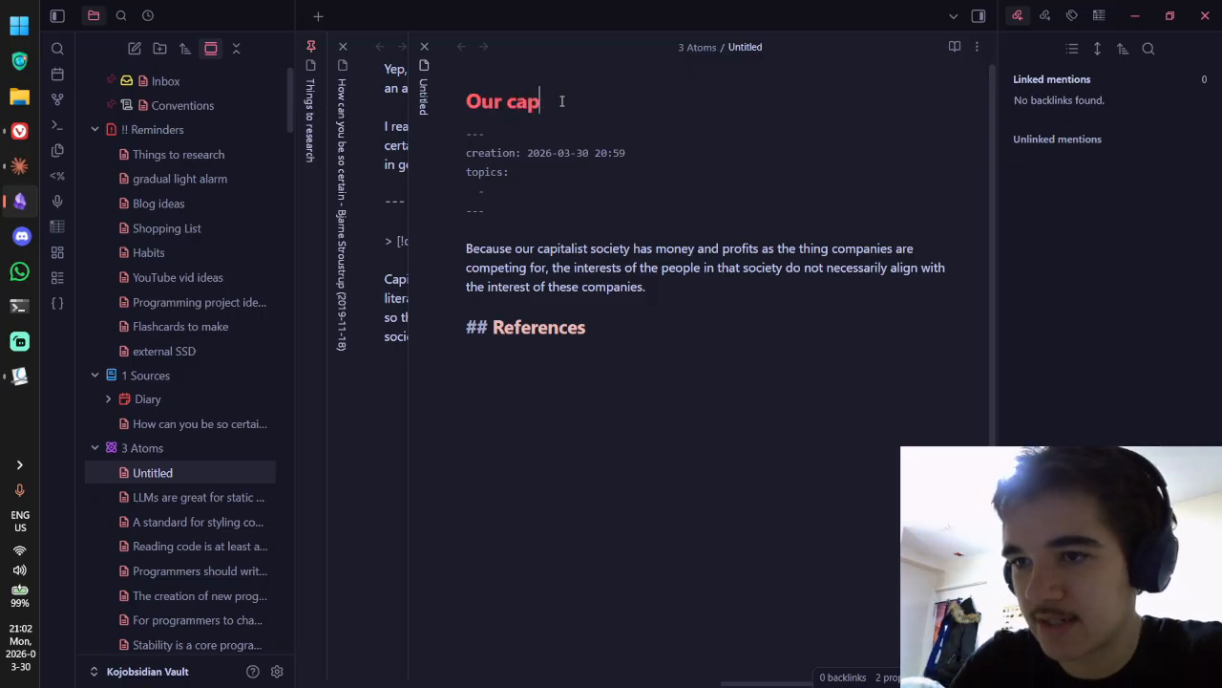
{"action": "type", "text": "italist sociey"}
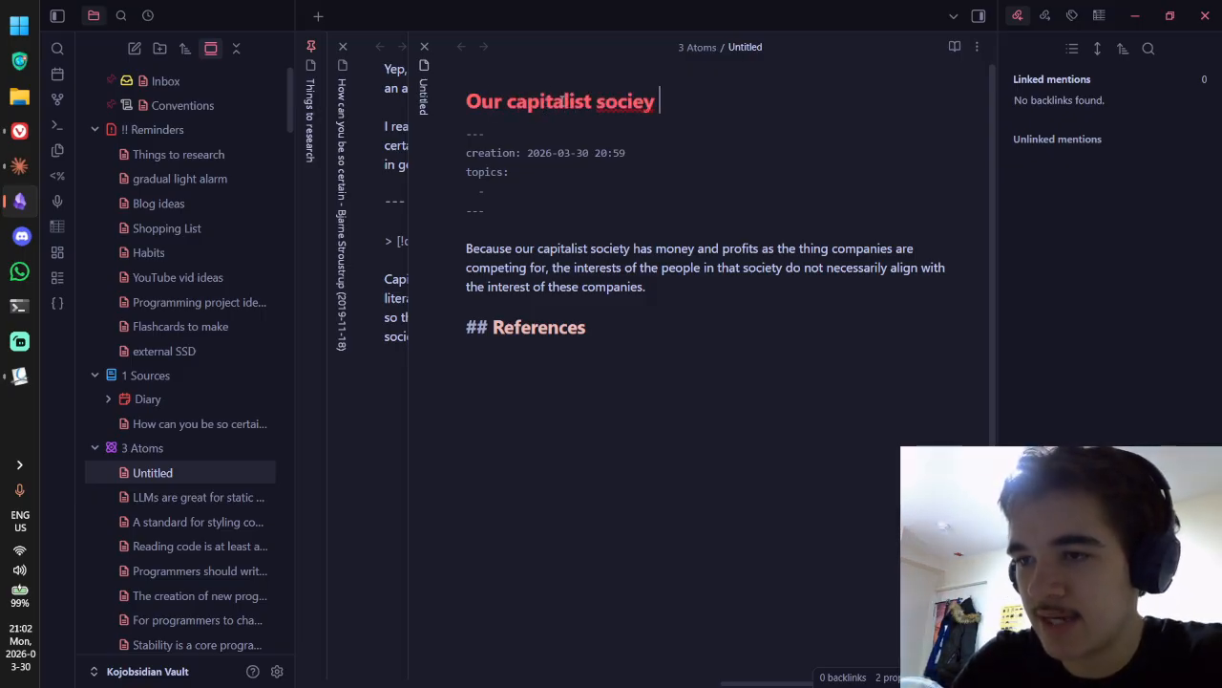
{"action": "key", "text": "BackSpace"}
{"action": "key", "text": "BackSpace"}
{"action": "key", "text": "BackSpace"}
{"action": "type", "text": "ety favo"}
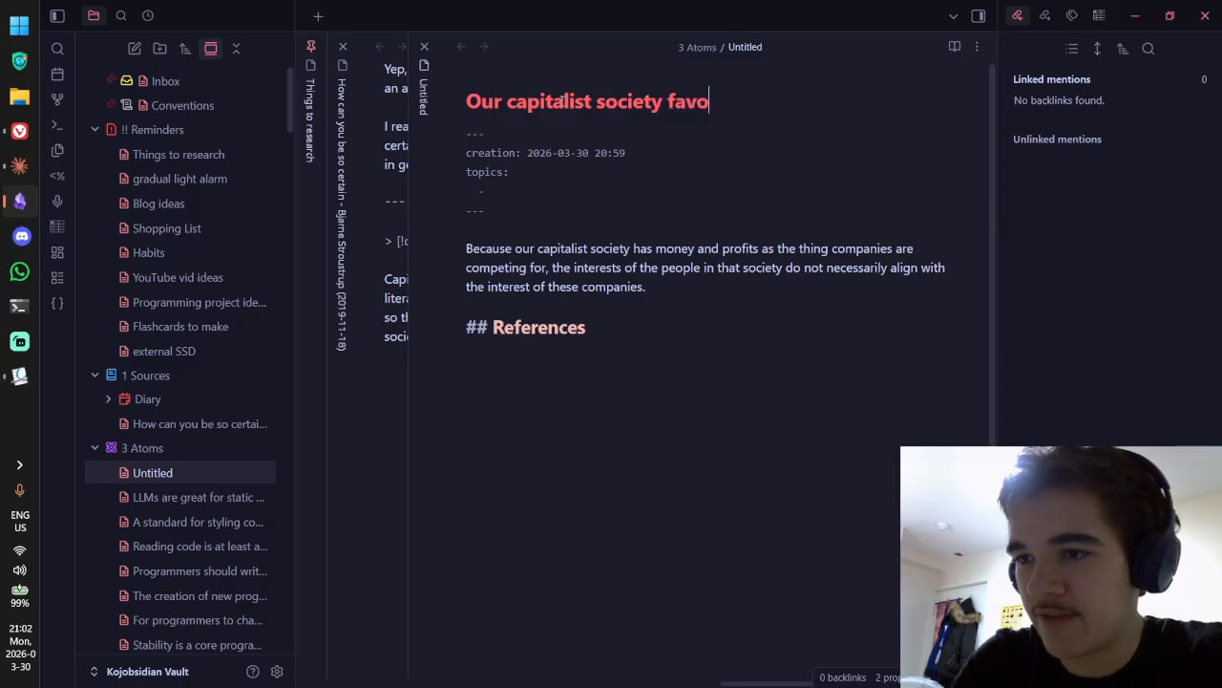
{"action": "type", "text": "urs profits over "}
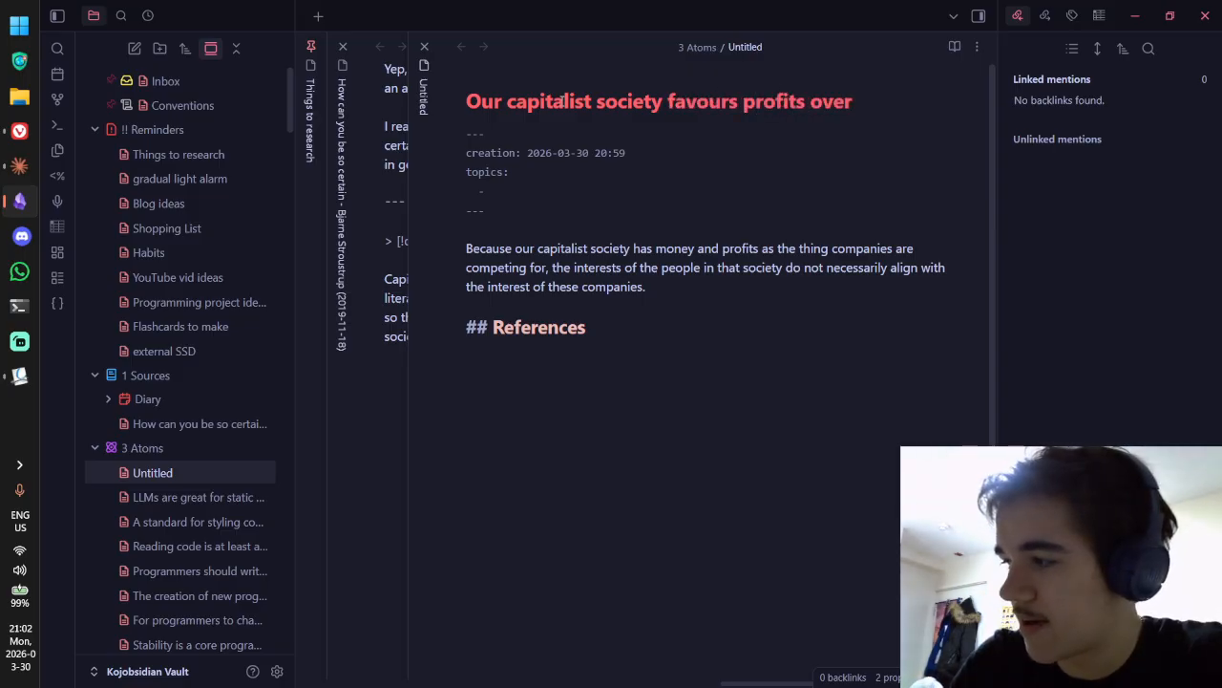
{"action": "type", "text": "people"}
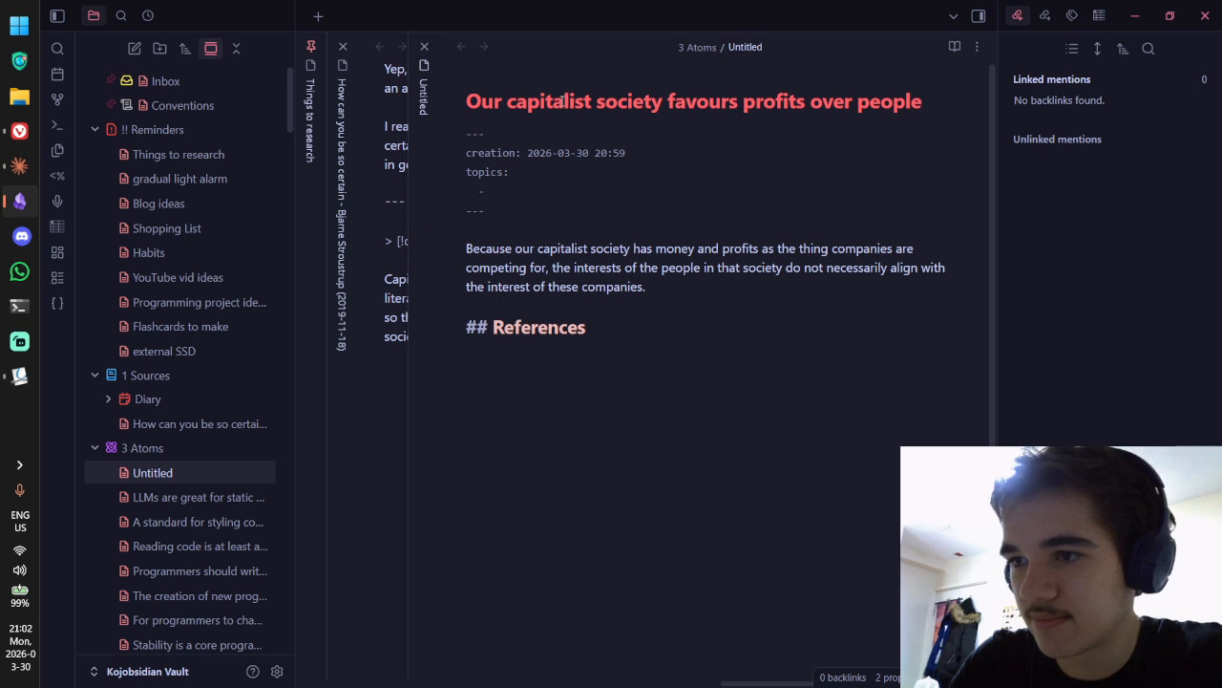
Step: Replace "favours" with "prioritises" in the note's title and apply the rename
{"action": "double_click", "coordinate": [684, 107]}
{"action": "type", "text": "pri"}
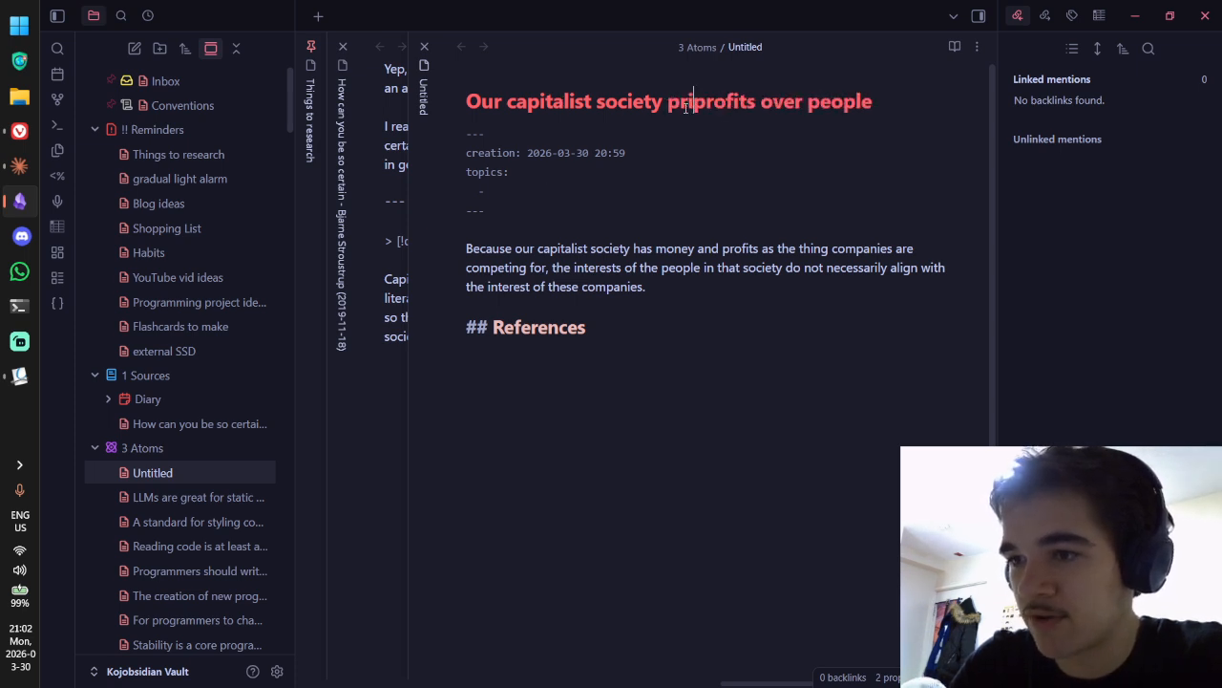
{"action": "type", "text": "oritises"}
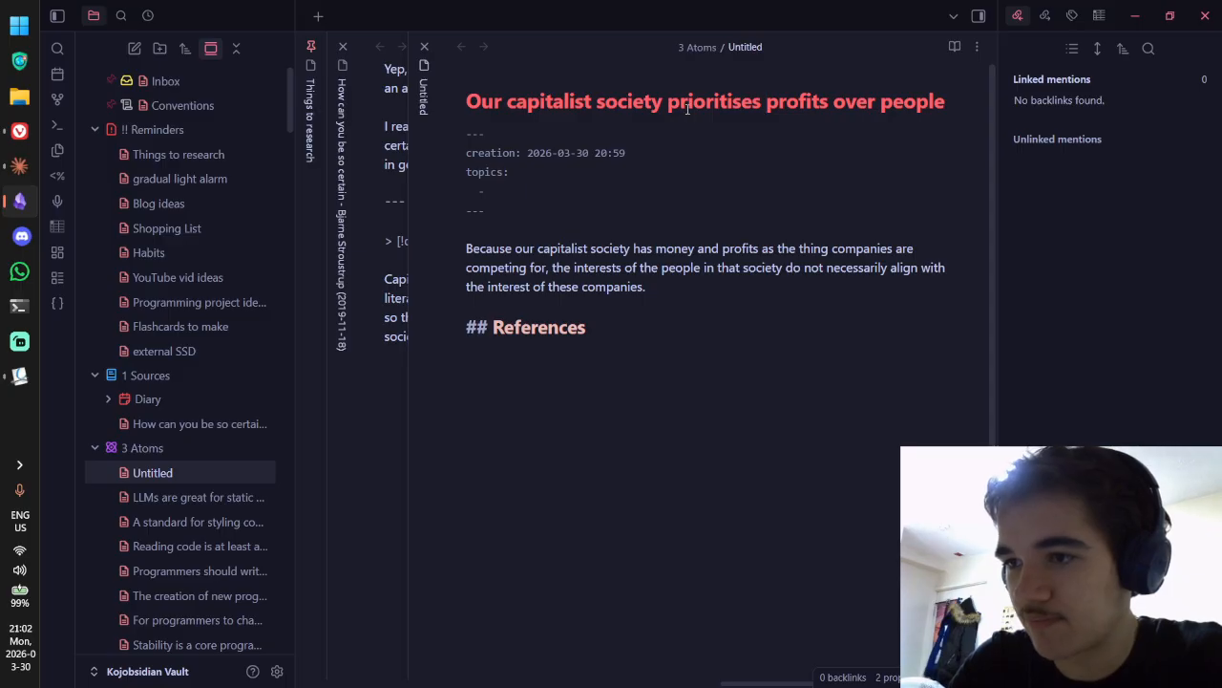
{"action": "key", "text": "Return"}
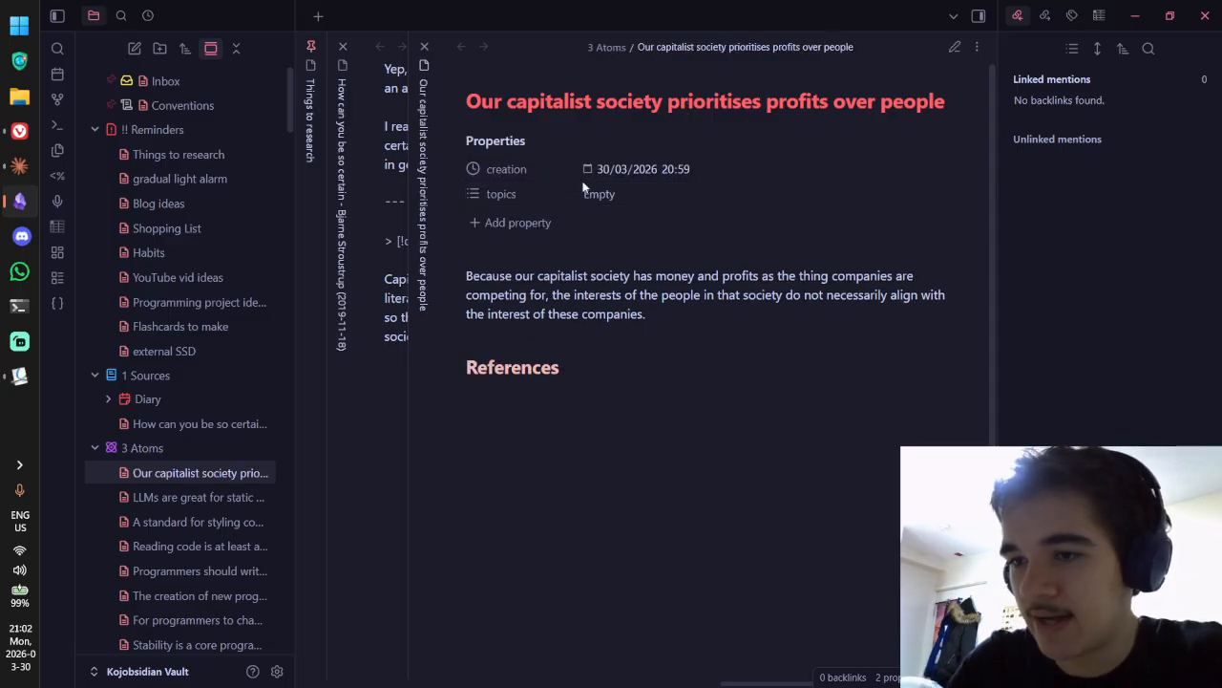
Step: Add linked topics for economics and capitalism to the note's properties
{"action": "left_click", "coordinate": [629, 195]}
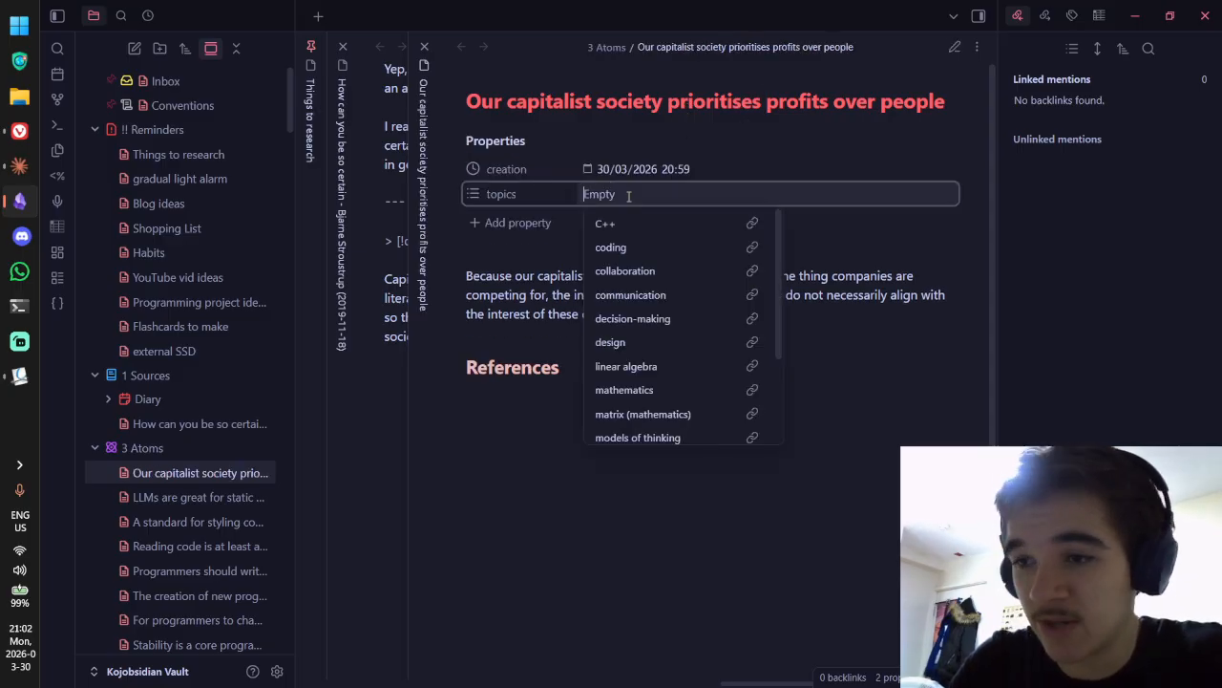
{"action": "type", "text": "[[econd"}
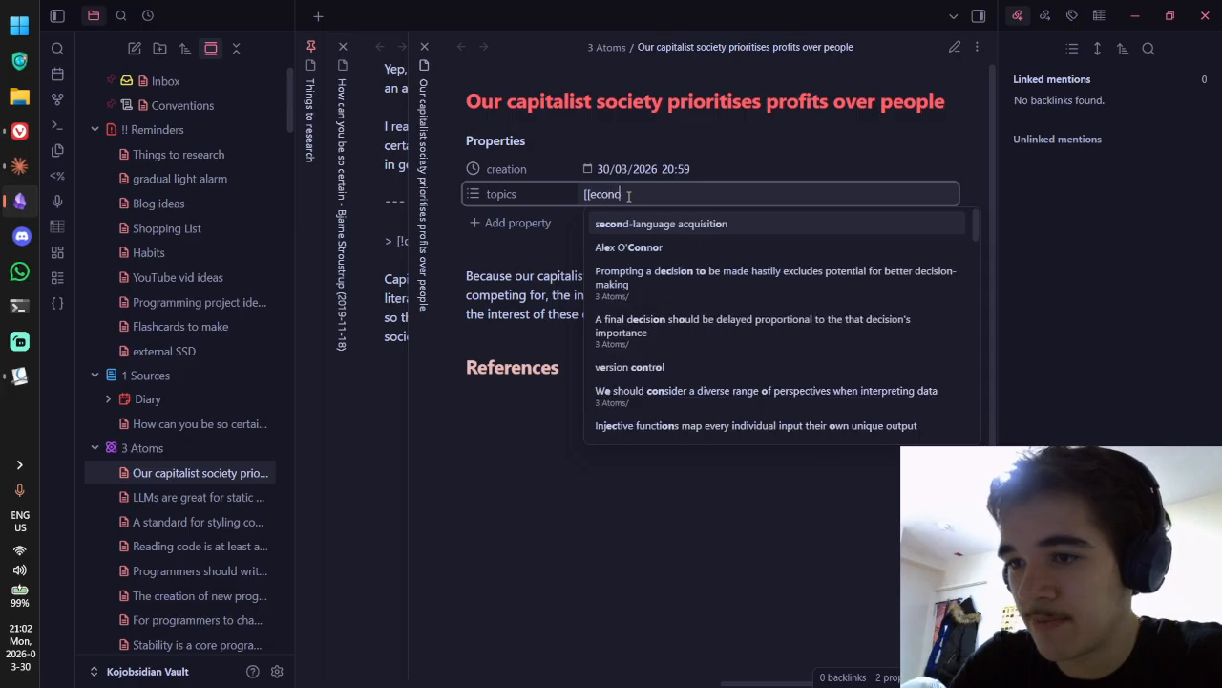
{"action": "type", "text": "mics"}
{"action": "key", "text": "Return"}
{"action": "type", "text": "[[cap"}
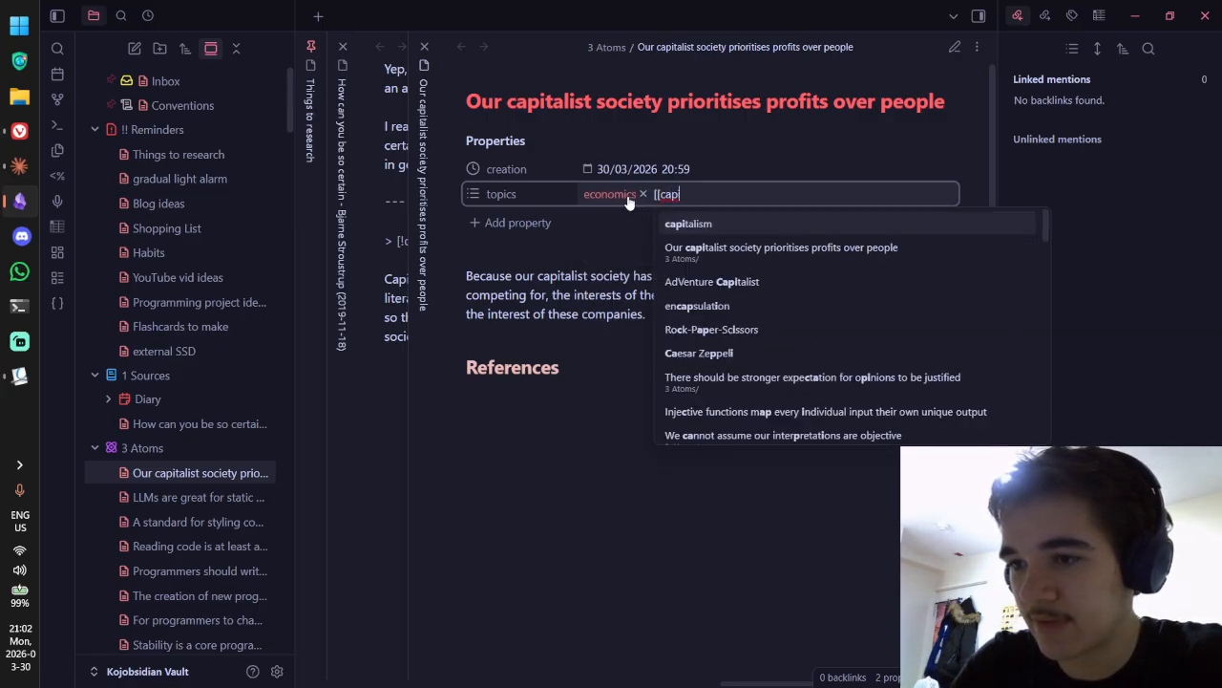
{"action": "type", "text": "itali"}
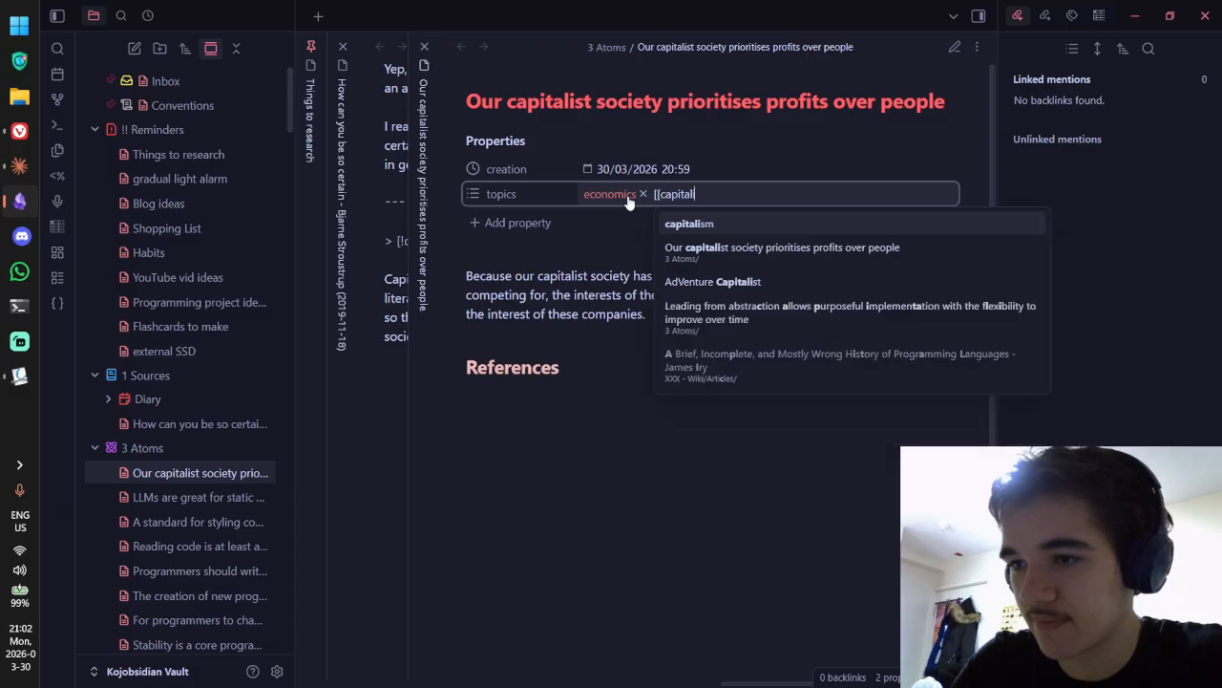
{"action": "type", "text": "sm]]"}
{"action": "key", "text": "Return"}
{"action": "left_click", "coordinate": [652, 338]}
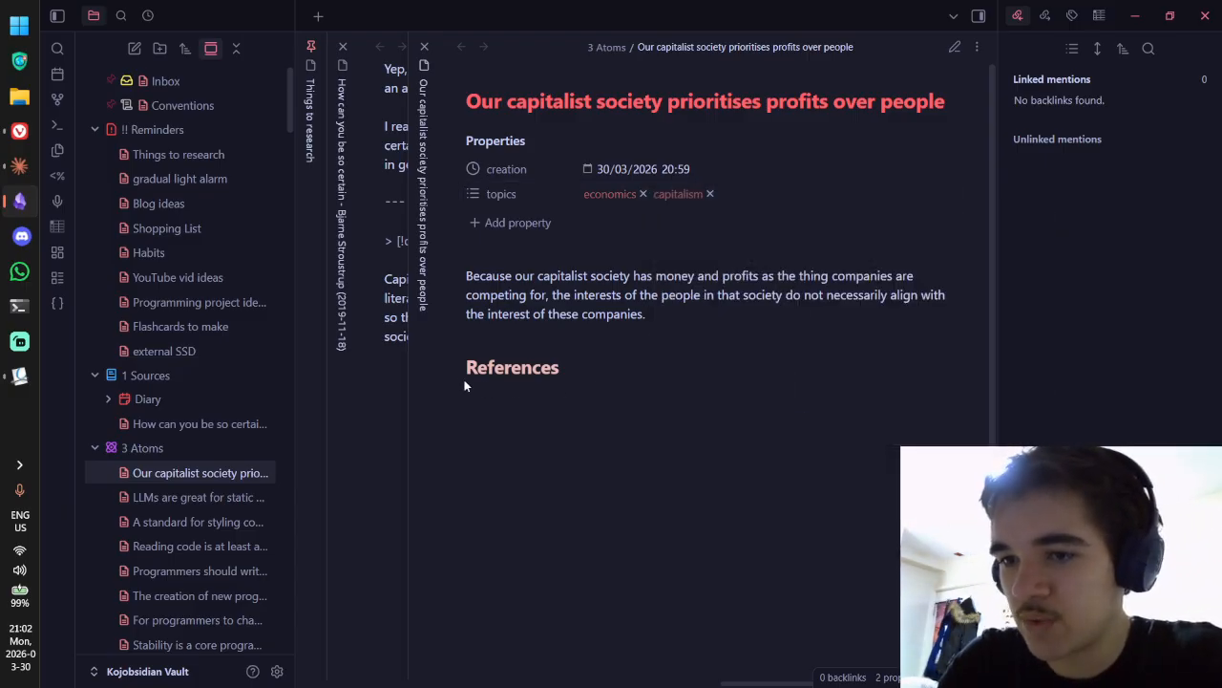
Step: Under the References heading, insert a link to the source note "How can you be so certain - Bjarne Stroustrup (2019-11-18)"
{"action": "key", "text": "ctrl+e"}
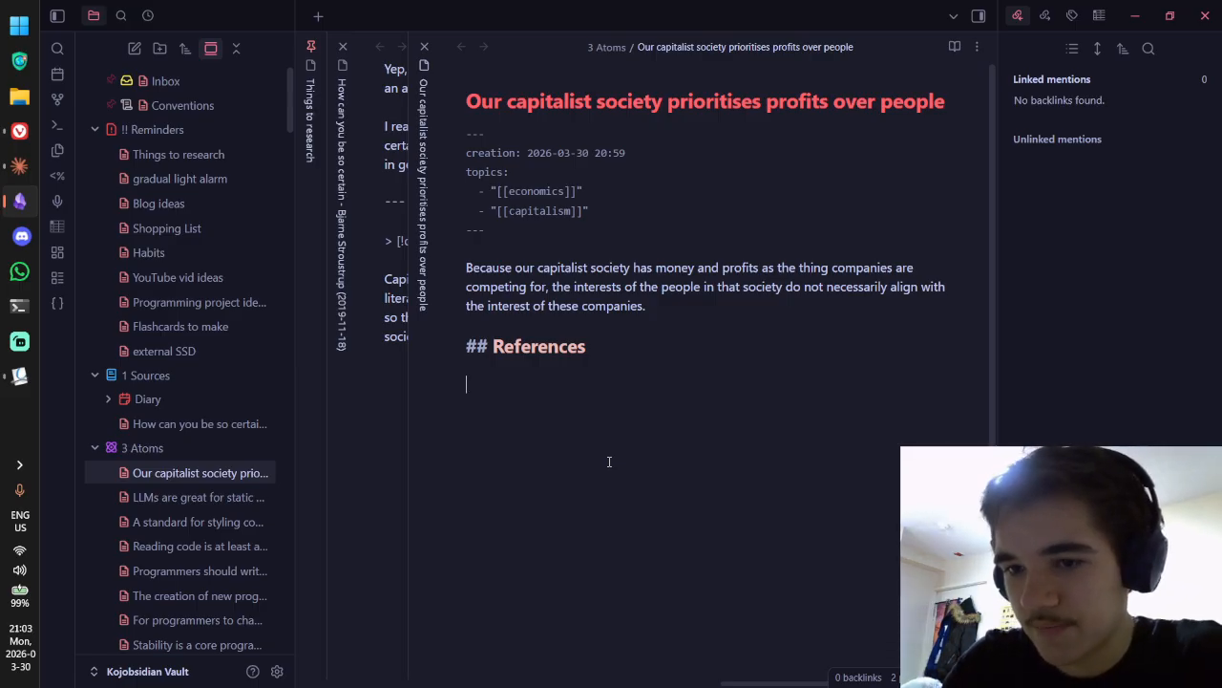
{"action": "type", "text": "[[How can y"}
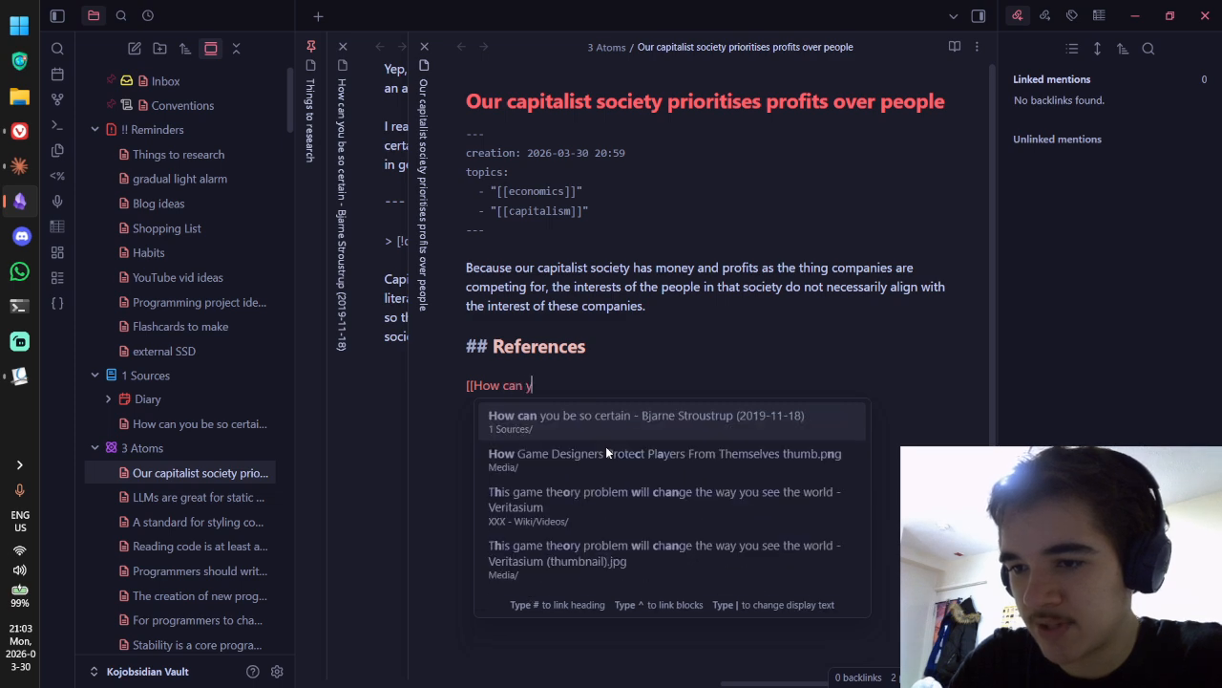
{"action": "key", "text": "Return"}
Step: Point the reference link at the source note's quote block about "pure sales jobs" and return to reading view
{"action": "key", "text": "Left"}
{"action": "key", "text": "Left"}
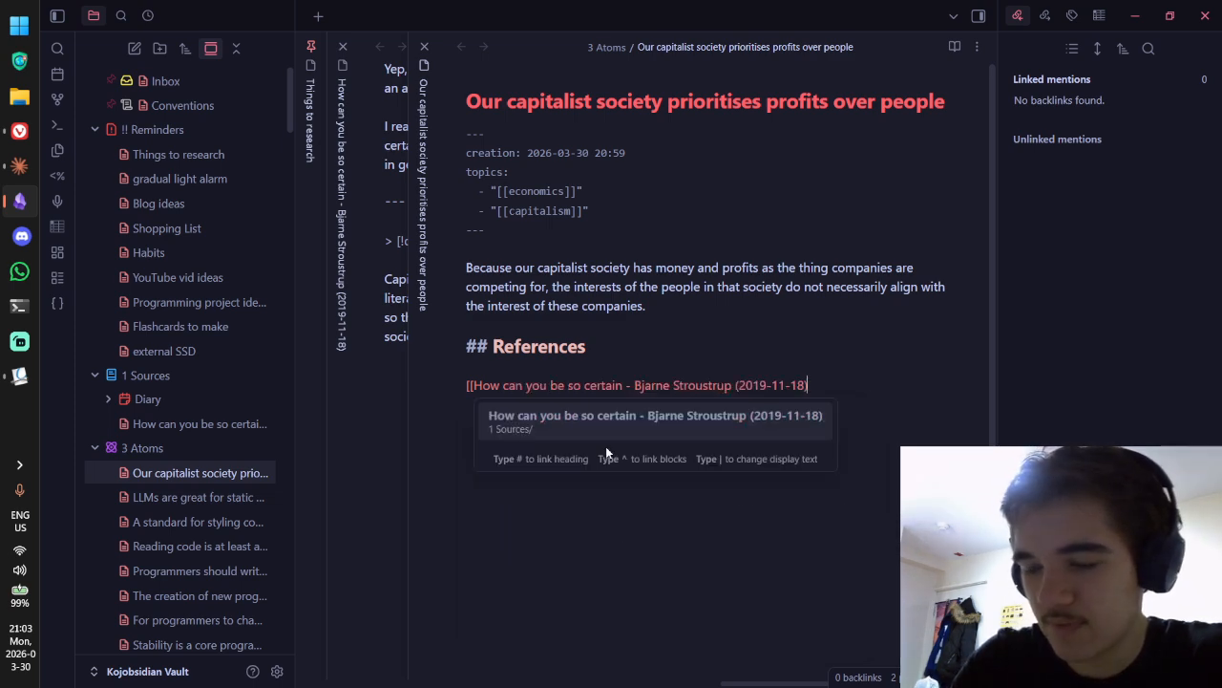
{"action": "type", "text": "^"}
{"action": "left_click", "coordinate": [369, 311]}
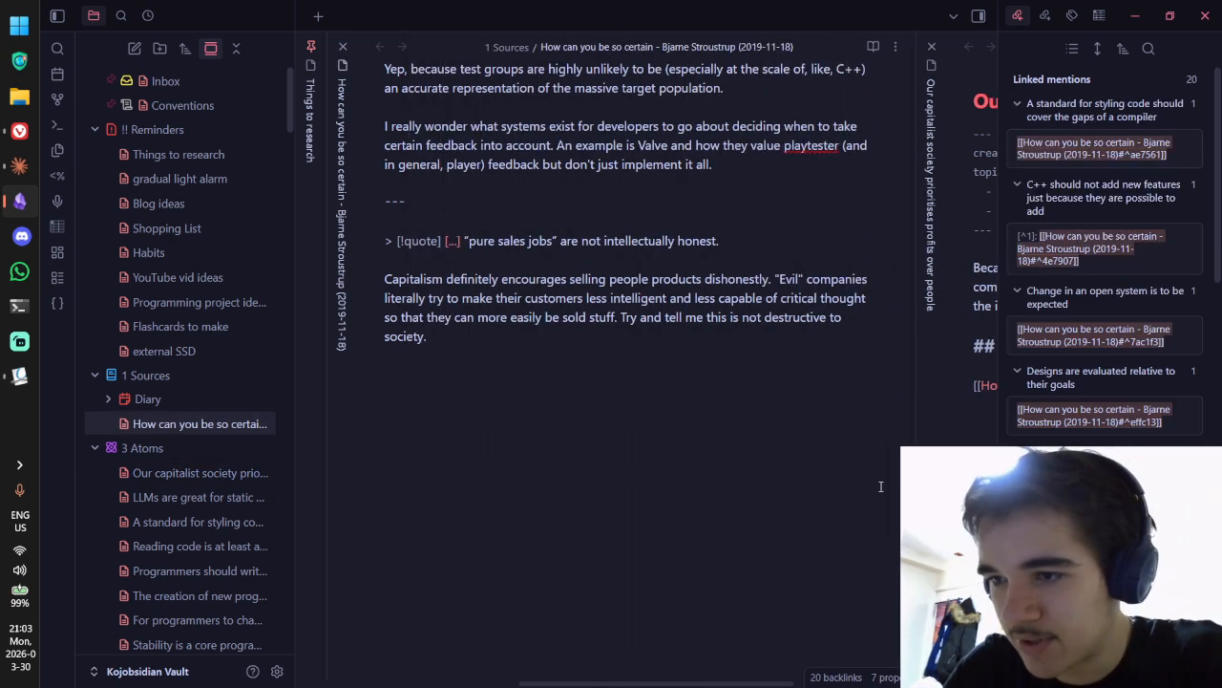
{"action": "left_click", "coordinate": [900, 416]}
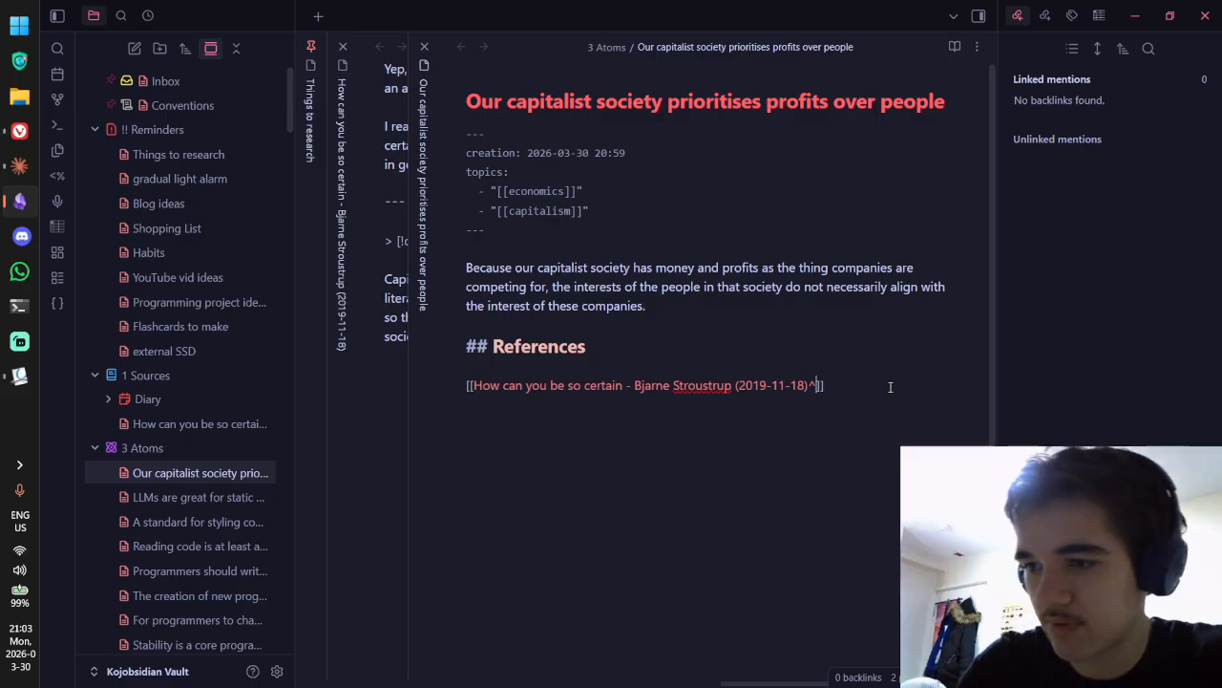
{"action": "key", "text": "Left"}
{"action": "key", "text": "Left"}
{"action": "type", "text": "pure"}
{"action": "key", "text": "Return"}
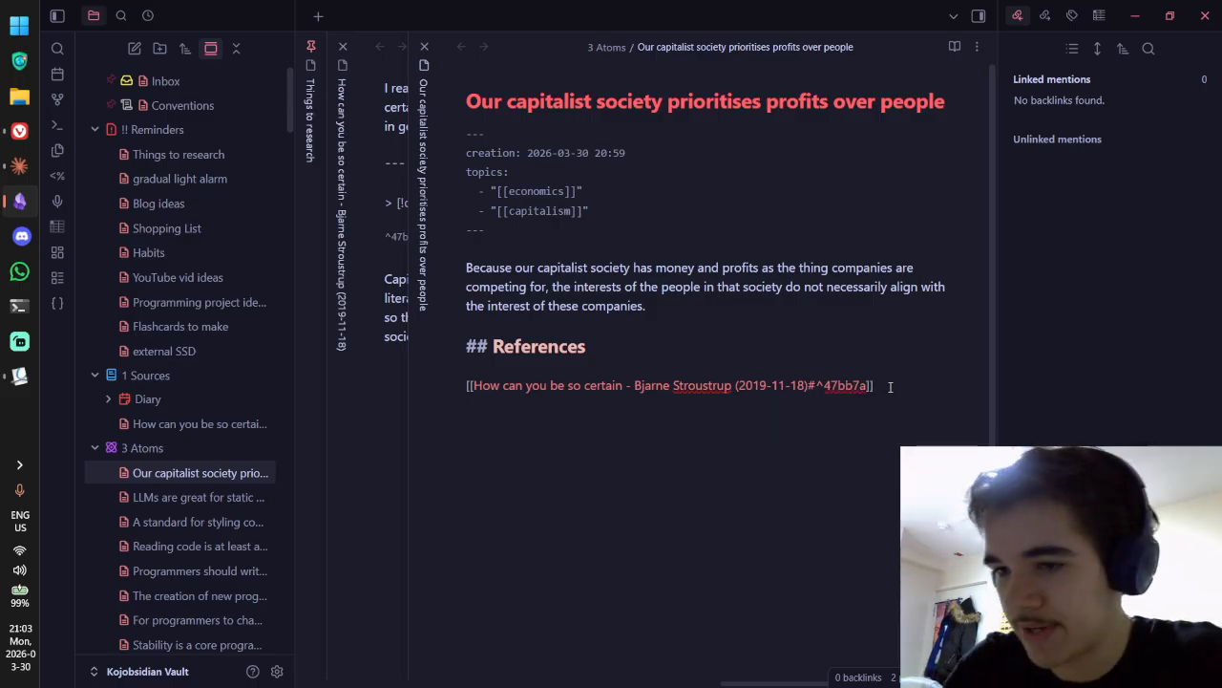
{"action": "key", "text": "ctrl+e"}
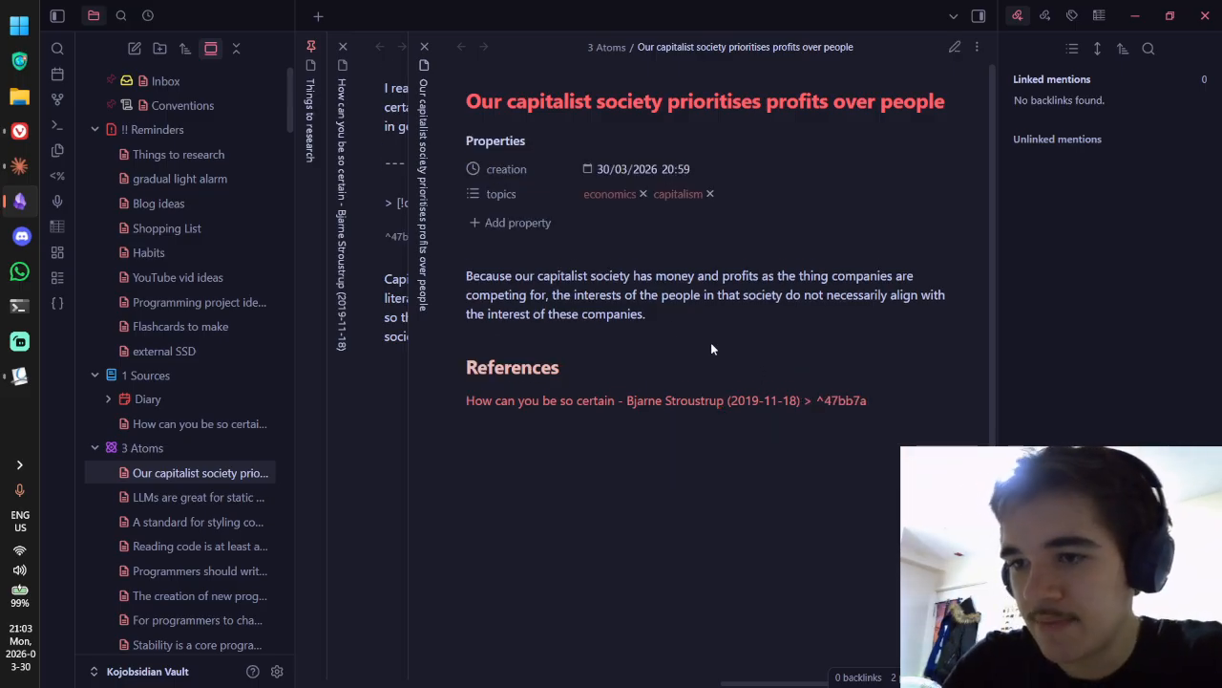
Step: Create another atom note and place the cursor in its empty body above References
{"action": "key", "text": "ctrl+n"}
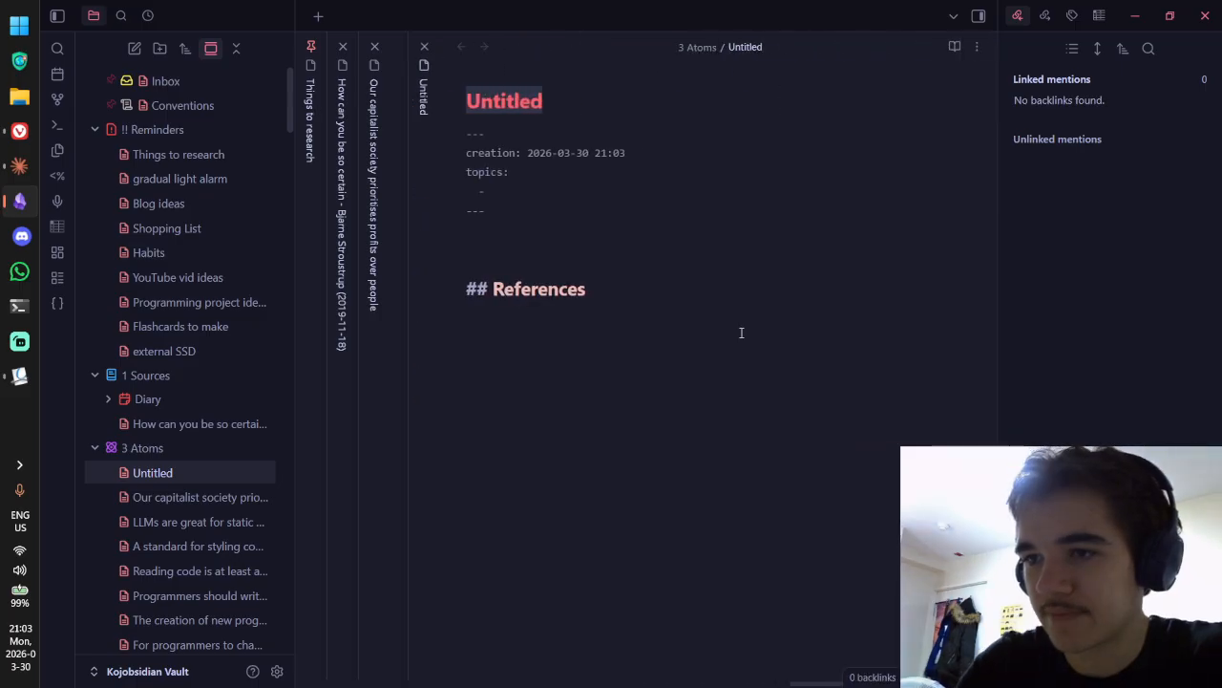
{"action": "left_click", "coordinate": [500, 243]}
{"action": "type", "text": "Be"}
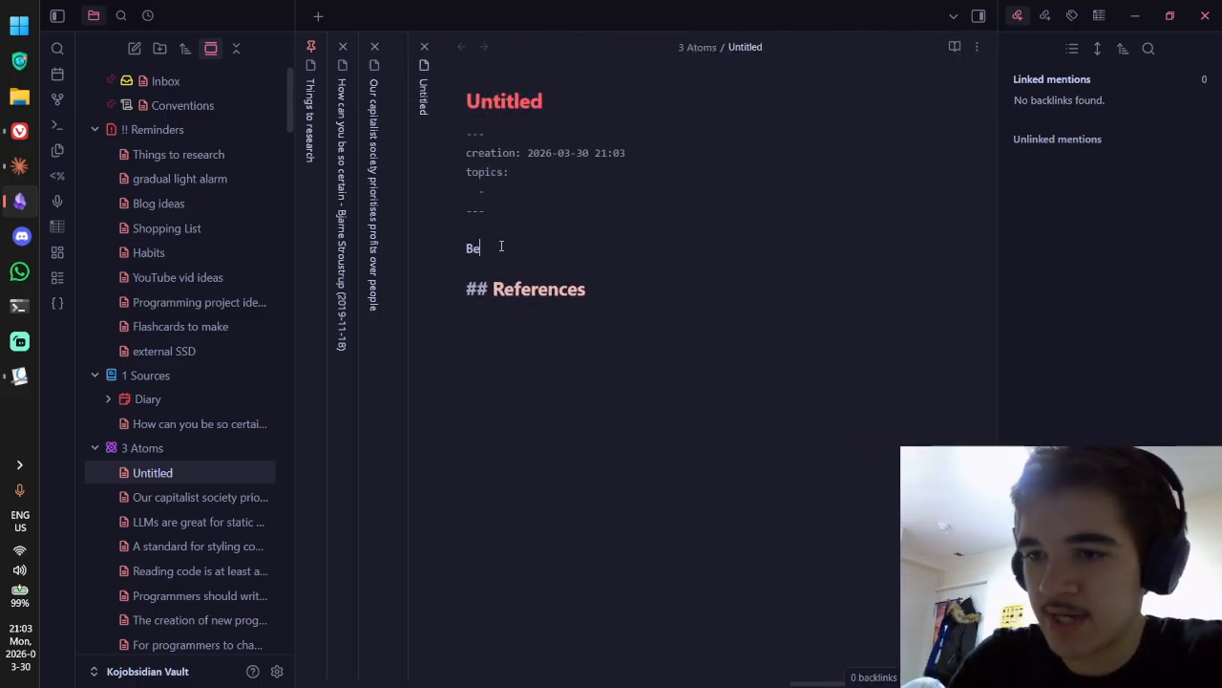
{"action": "type", "text": "cause our ca"}
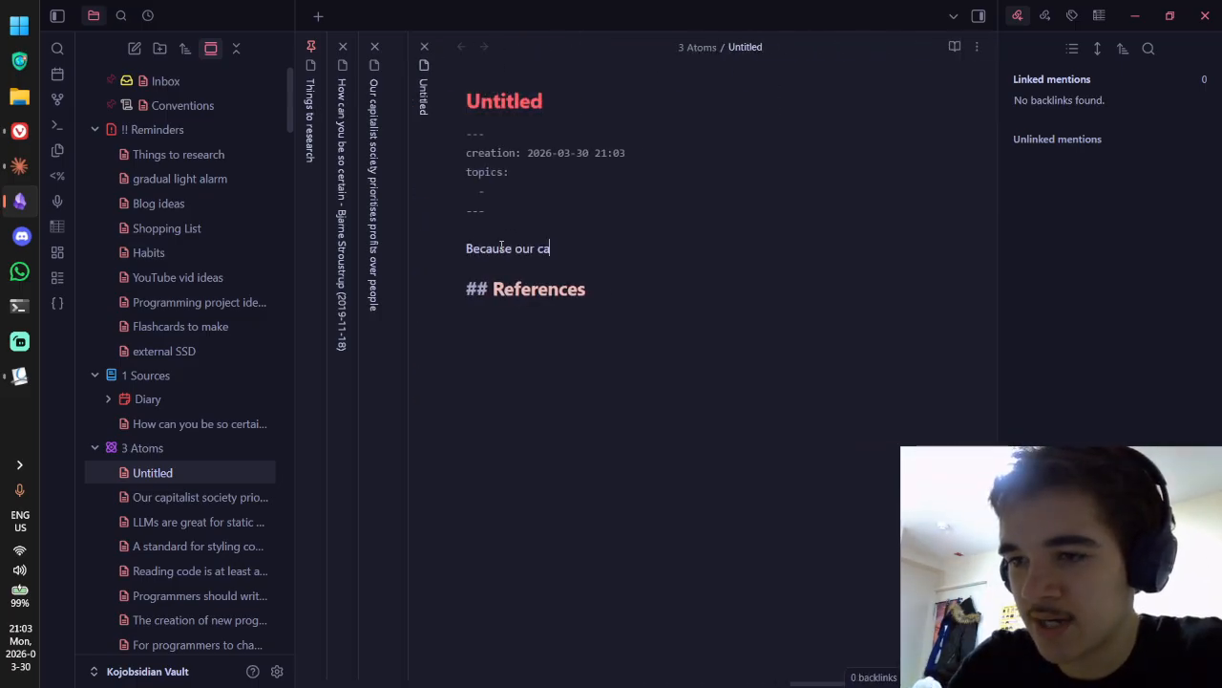
{"action": "type", "text": "pcapit"}
{"action": "key", "text": "ctrl+BackSpace"}
{"action": "key", "text": "ctrl+BackSpace"}
{"action": "key", "text": "ctrl+BackSpace"}
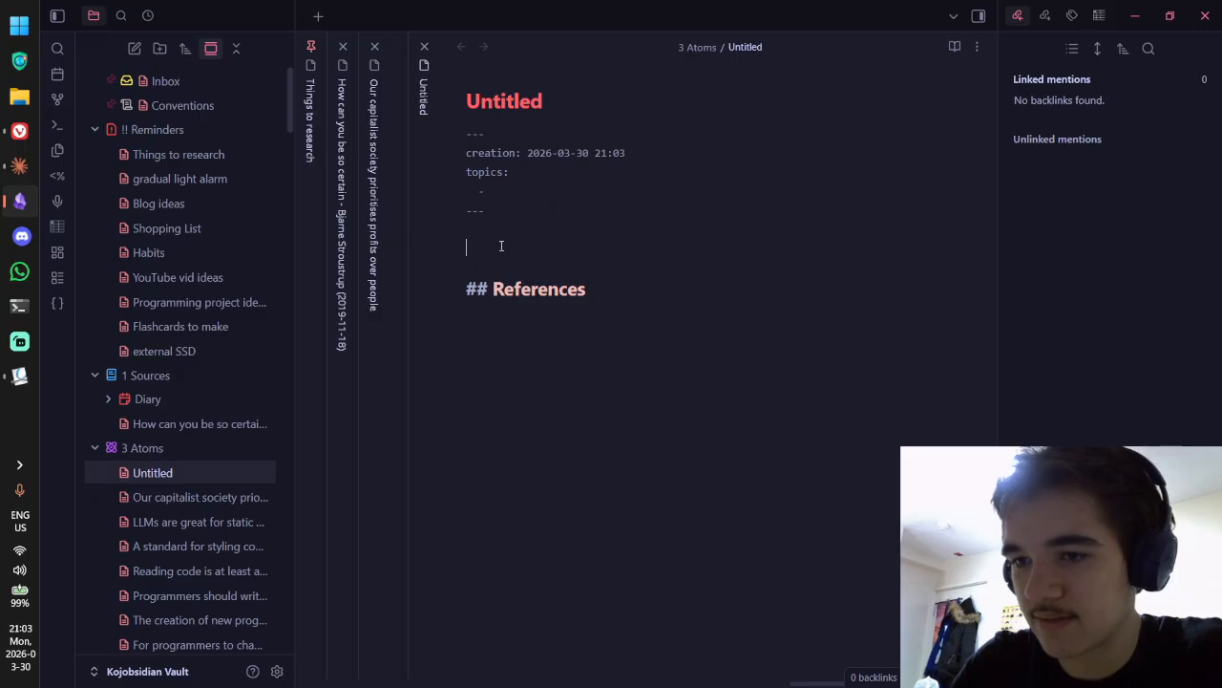
Step: Start the new note's body with "Because" and a link to "Our capitalist society prioritises profits over people", leaving the link open for display text
{"action": "type", "text": "Because [["}
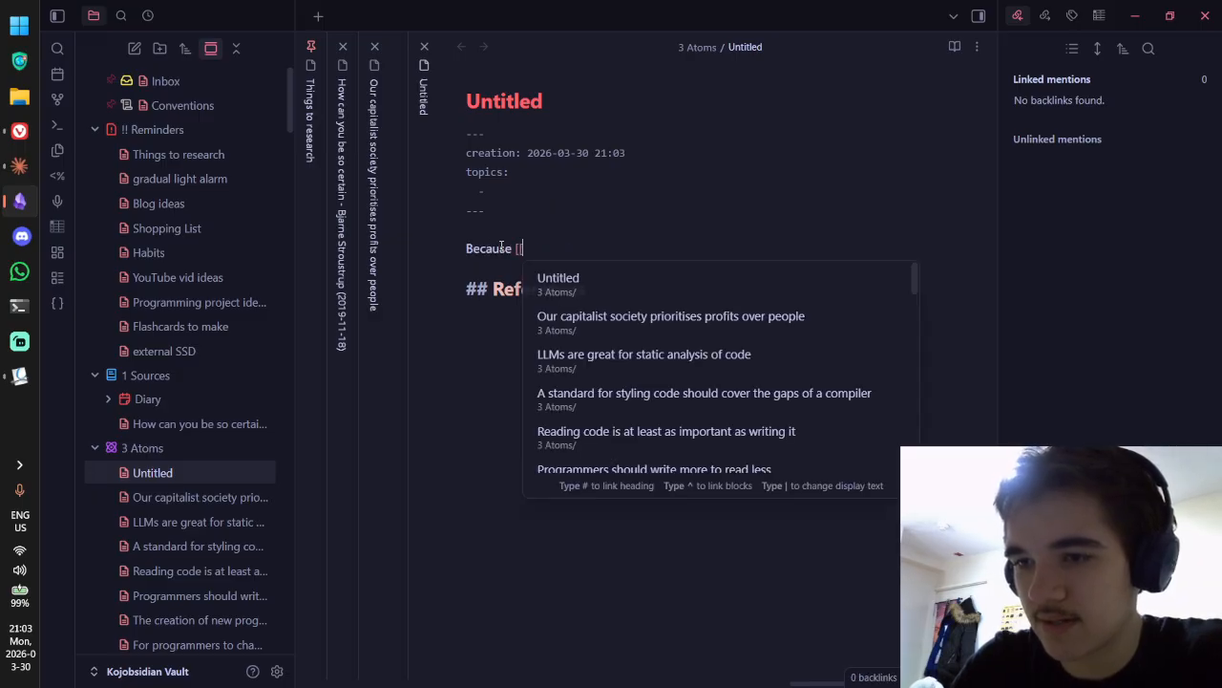
{"action": "type", "text": "uour"}
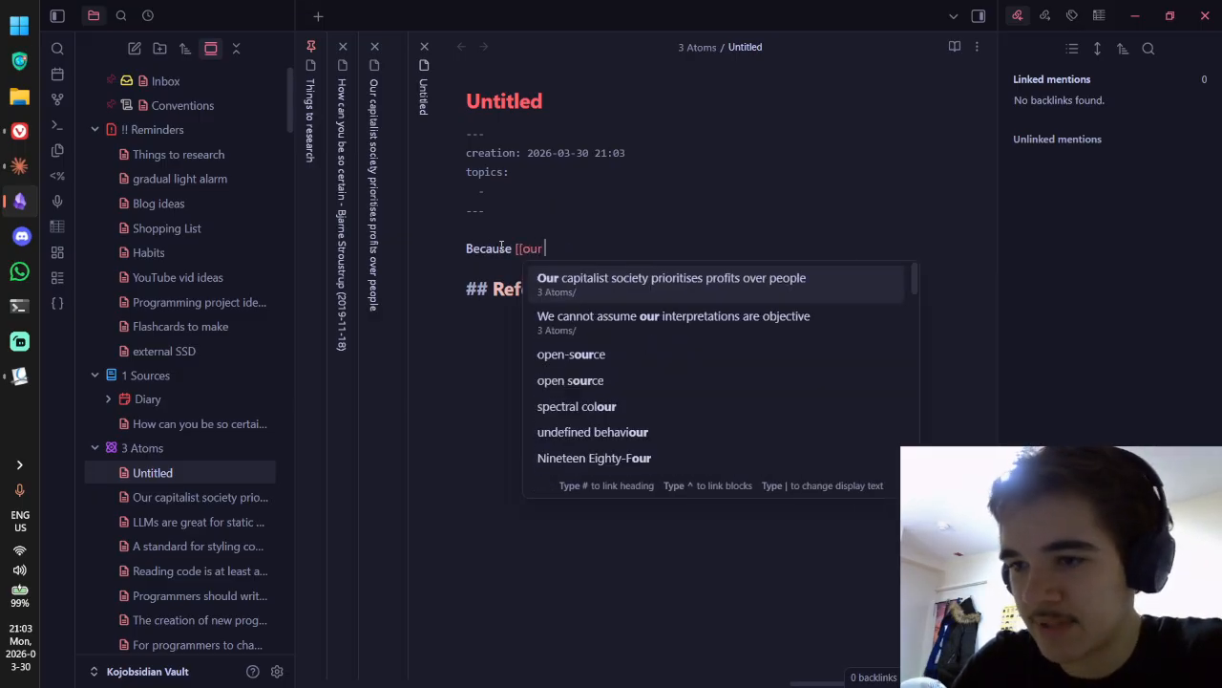
{"action": "key", "text": "Return"}
{"action": "key", "text": "BackSpace"}
{"action": "key", "text": "BackSpace"}
Step: Write "our capitalist society has profits as a goal" as the display text of the open link
{"action": "type", "text": "|our cap"}
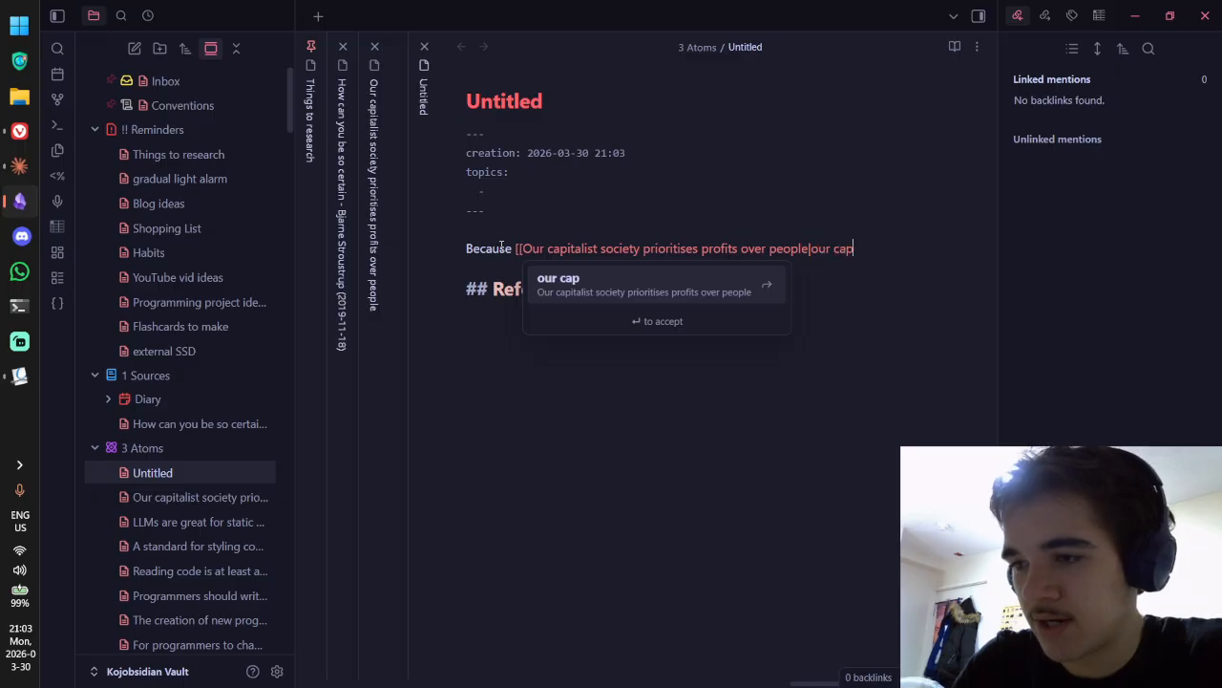
{"action": "type", "text": "italist society "}
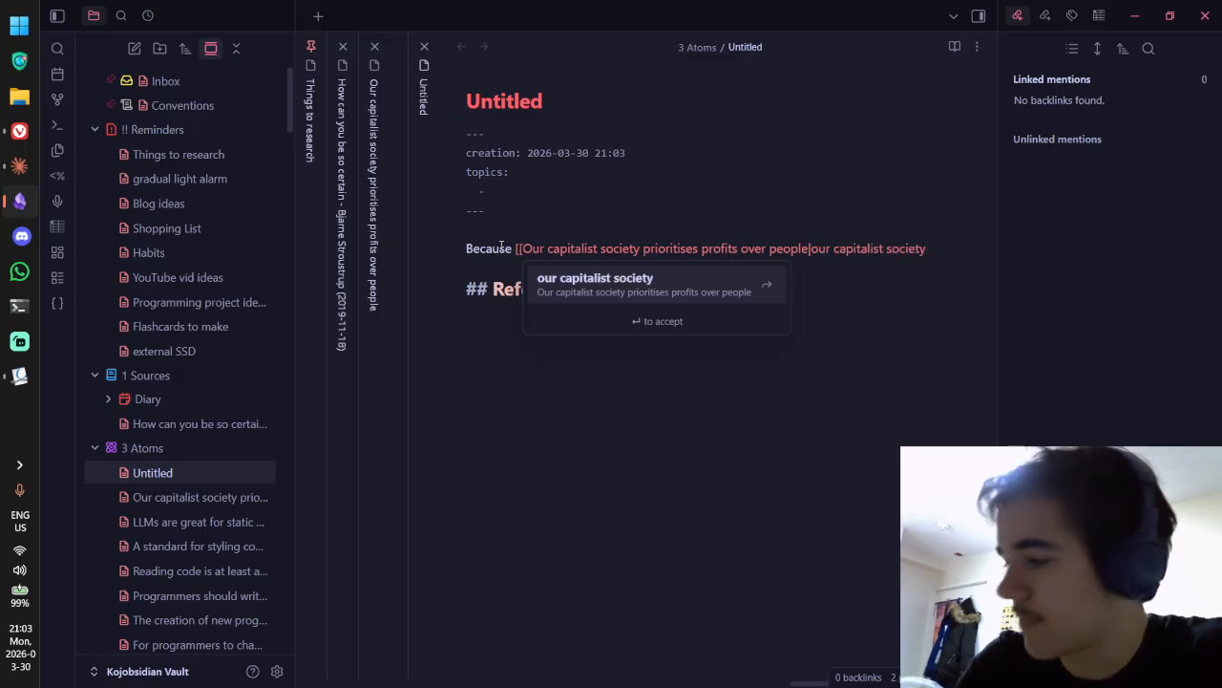
{"action": "type", "text": "rewards"}
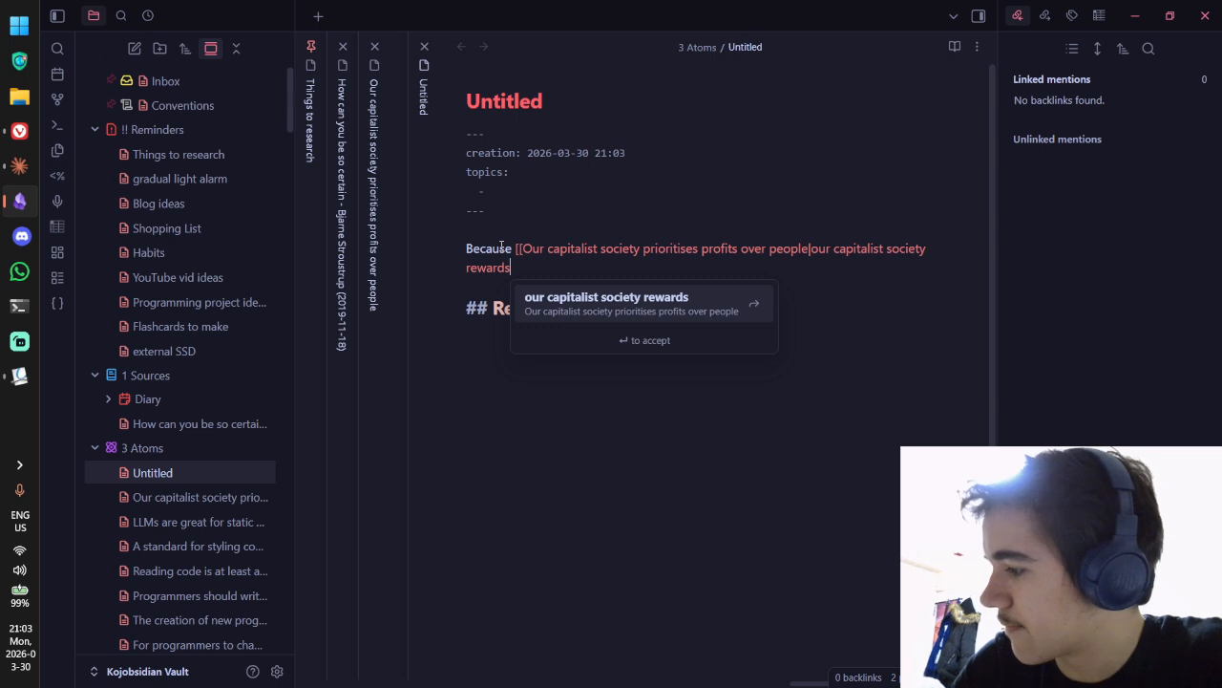
{"action": "key", "text": "ctrl+BackSpace"}
{"action": "type", "text": "has pro"}
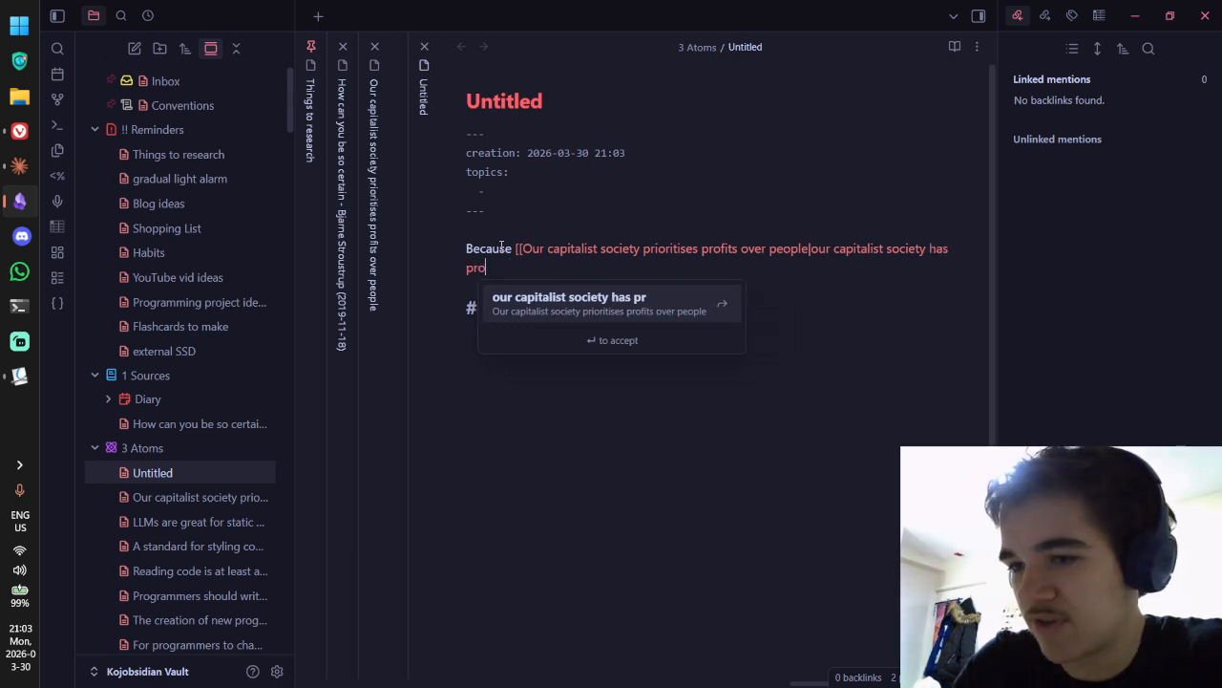
{"action": "type", "text": "fits as a goal"}
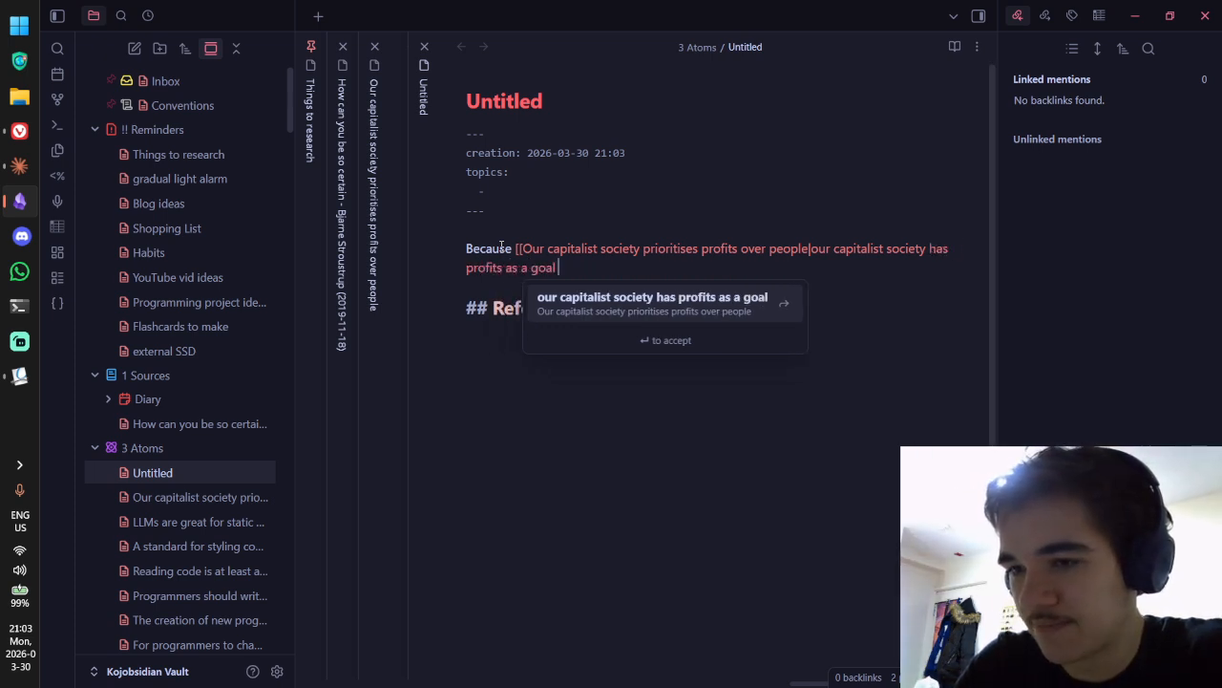
{"action": "key", "text": "ctrl+Left"}
{"action": "key", "text": "ctrl+Left"}
{"action": "key", "text": "ctrl+Left"}
{"action": "key", "text": "ctrl+Left"}
{"action": "type", "text": "monetary"}
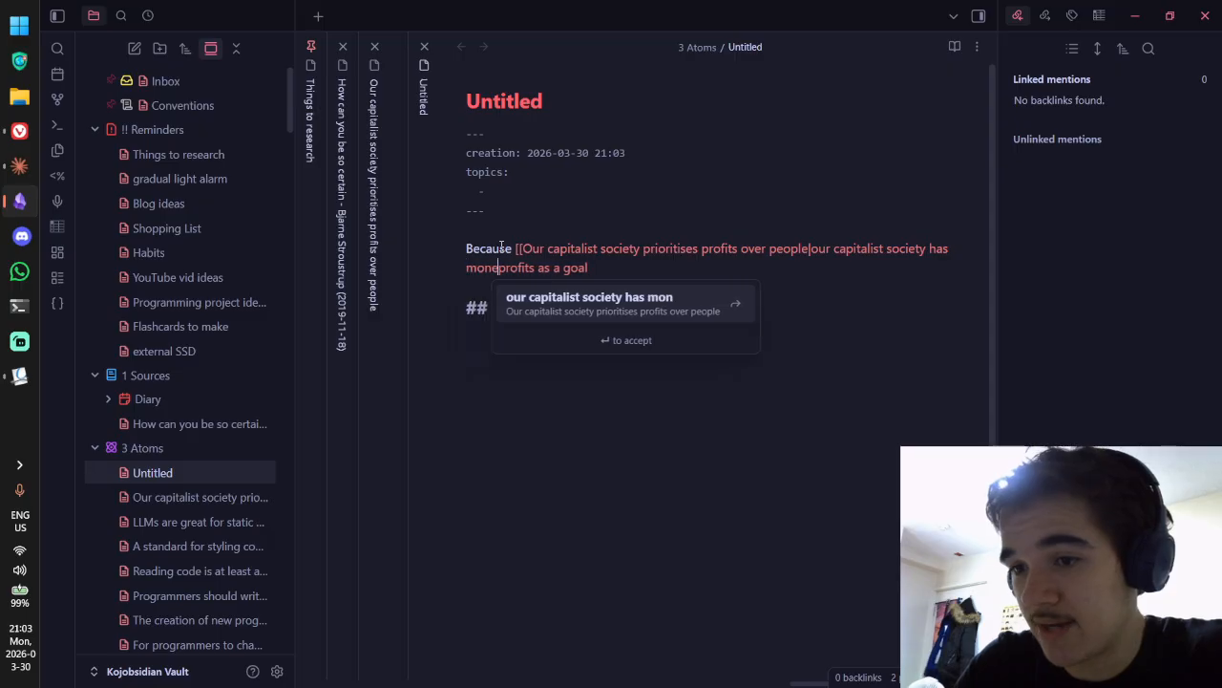
{"action": "key", "text": "ctrl+Right"}
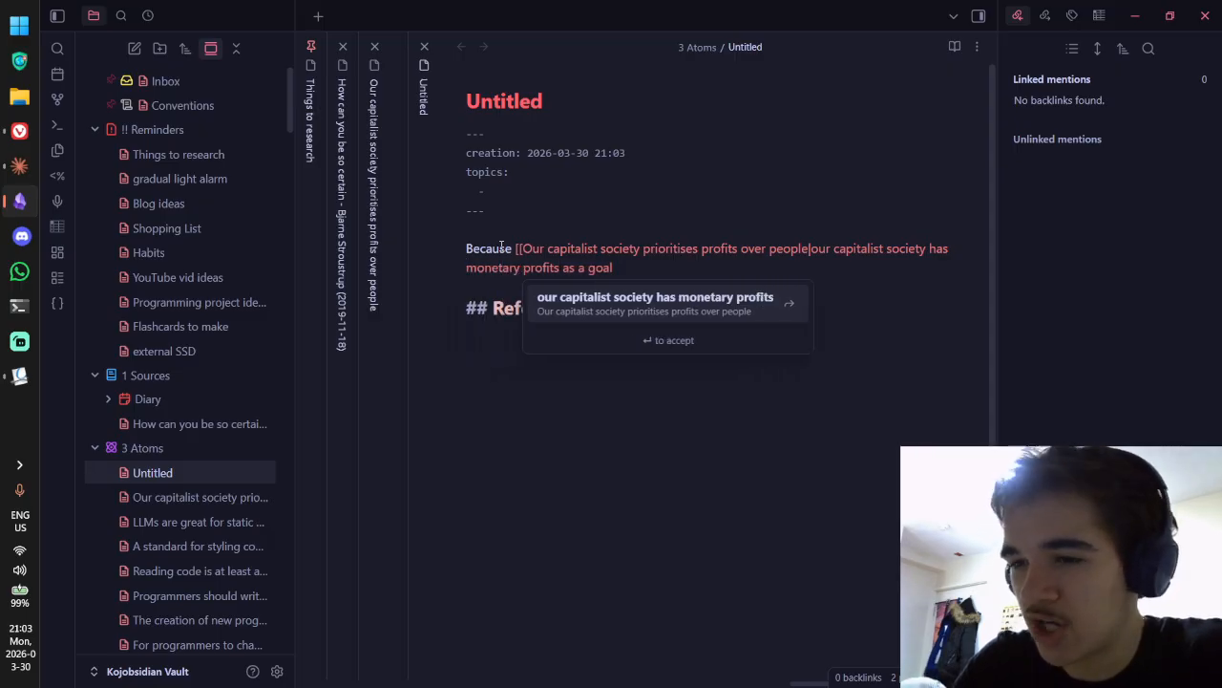
{"action": "key", "text": "ctrl+Left"}
{"action": "key", "text": "ctrl+BackSpace"}
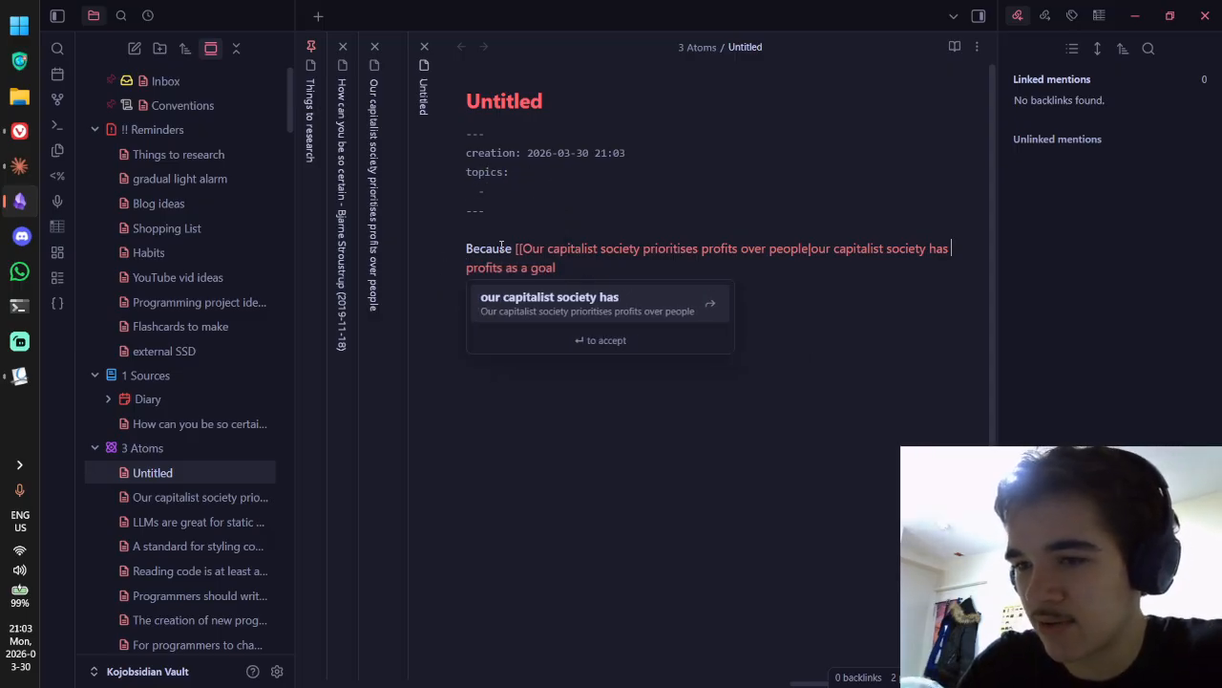
Step: Extend the link's display text with "as opposed to the welfare of people", close the link and add a comma after it
{"action": "left_click", "coordinate": [623, 263]}
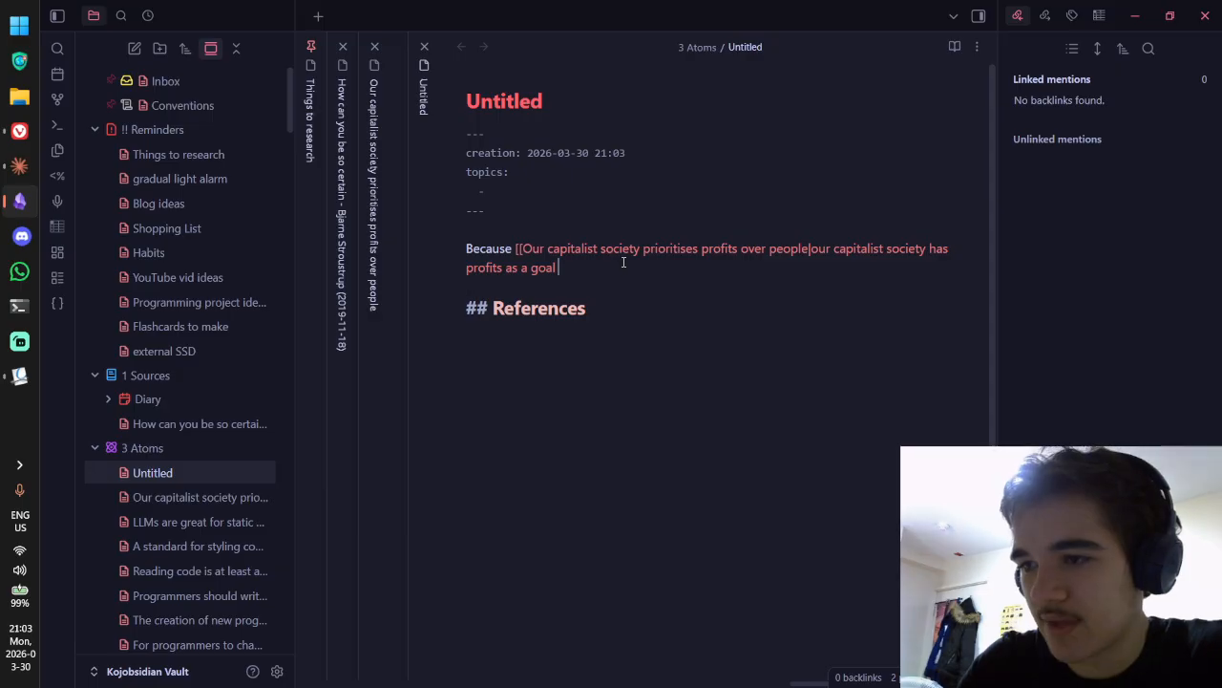
{"action": "type", "text": "as oppposed o"}
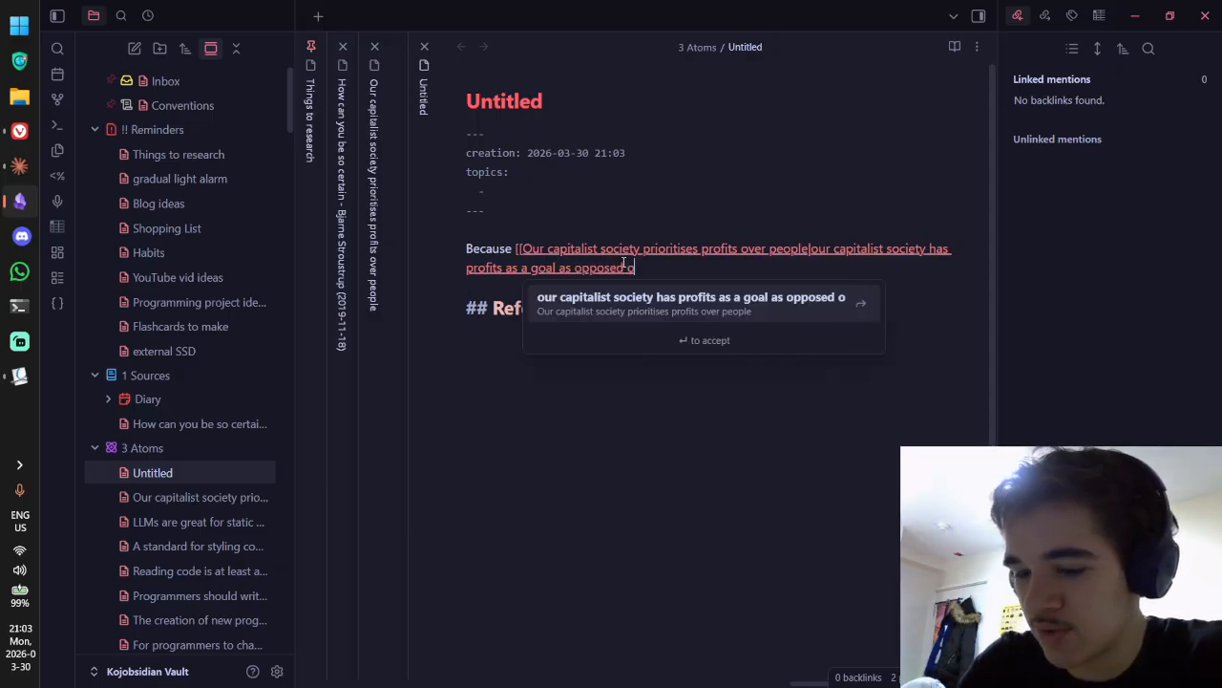
{"action": "key", "text": "BackSpace"}
{"action": "type", "text": "to the wel"}
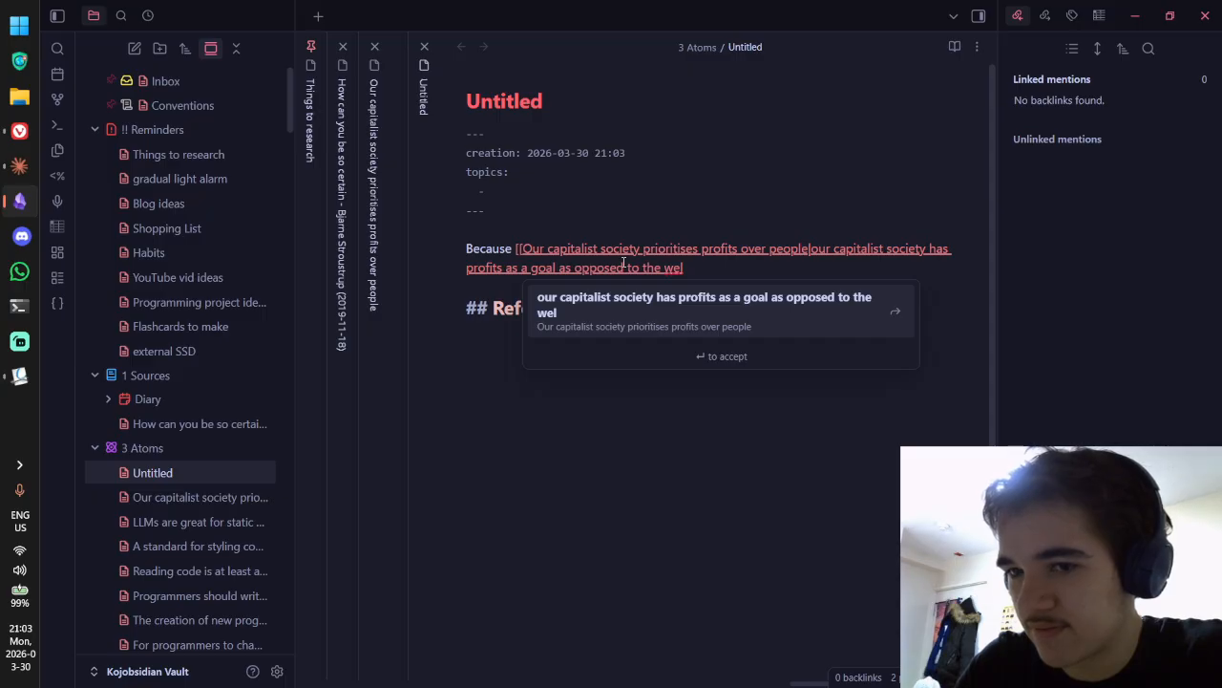
{"action": "type", "text": "fare of"}
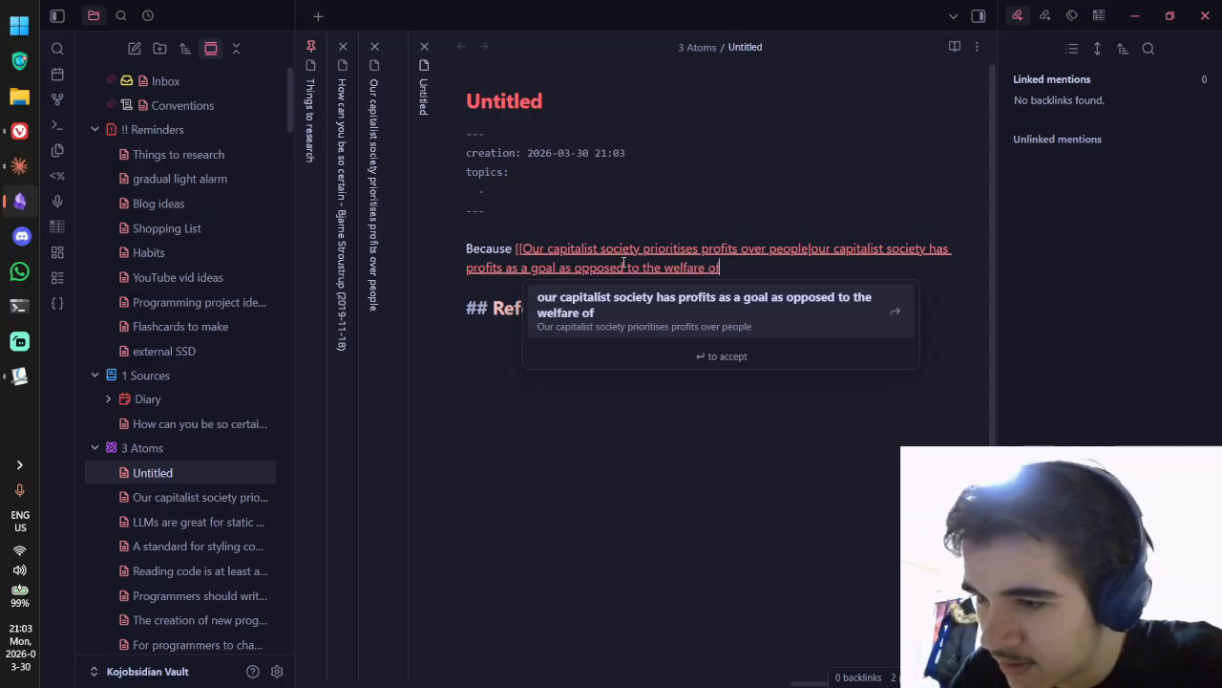
{"action": "type", "text": " people"}
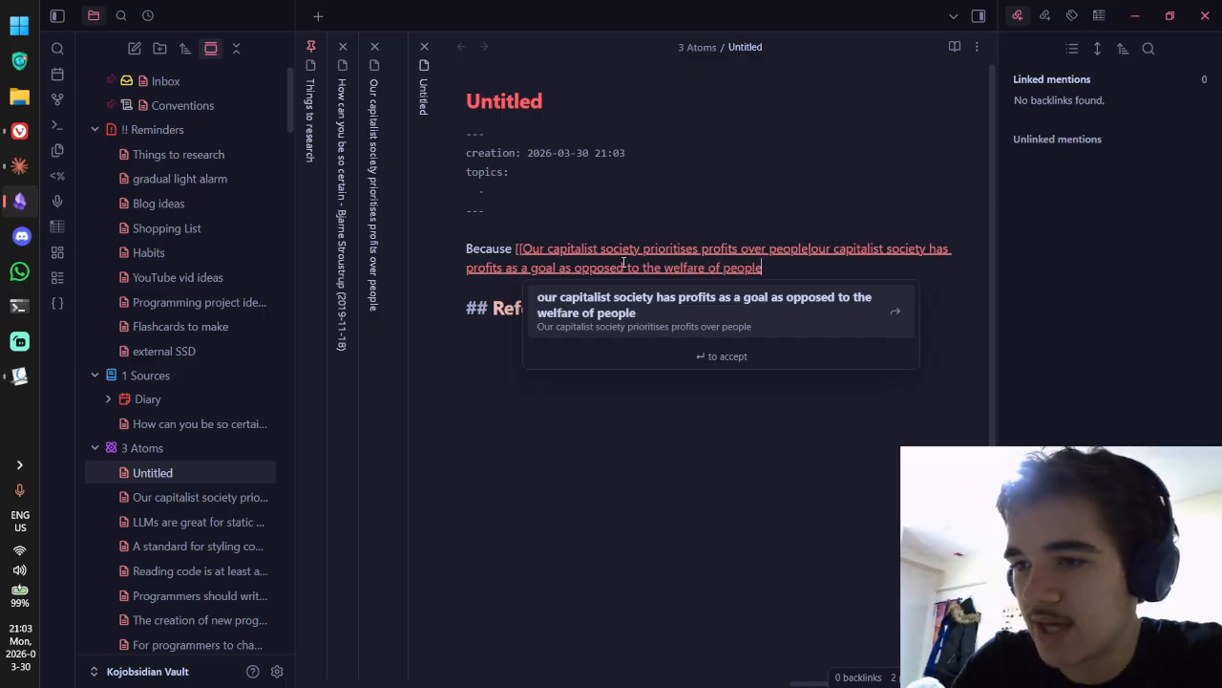
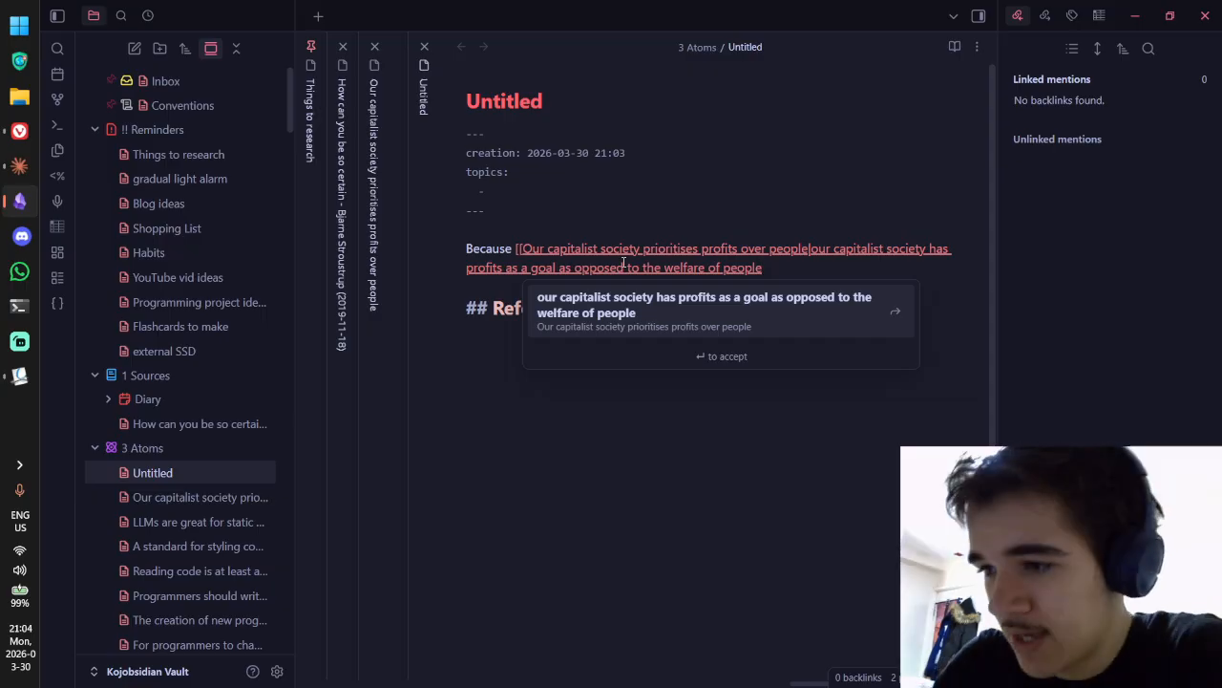
{"action": "key", "text": "Return"}
{"action": "type", "text": ", "}
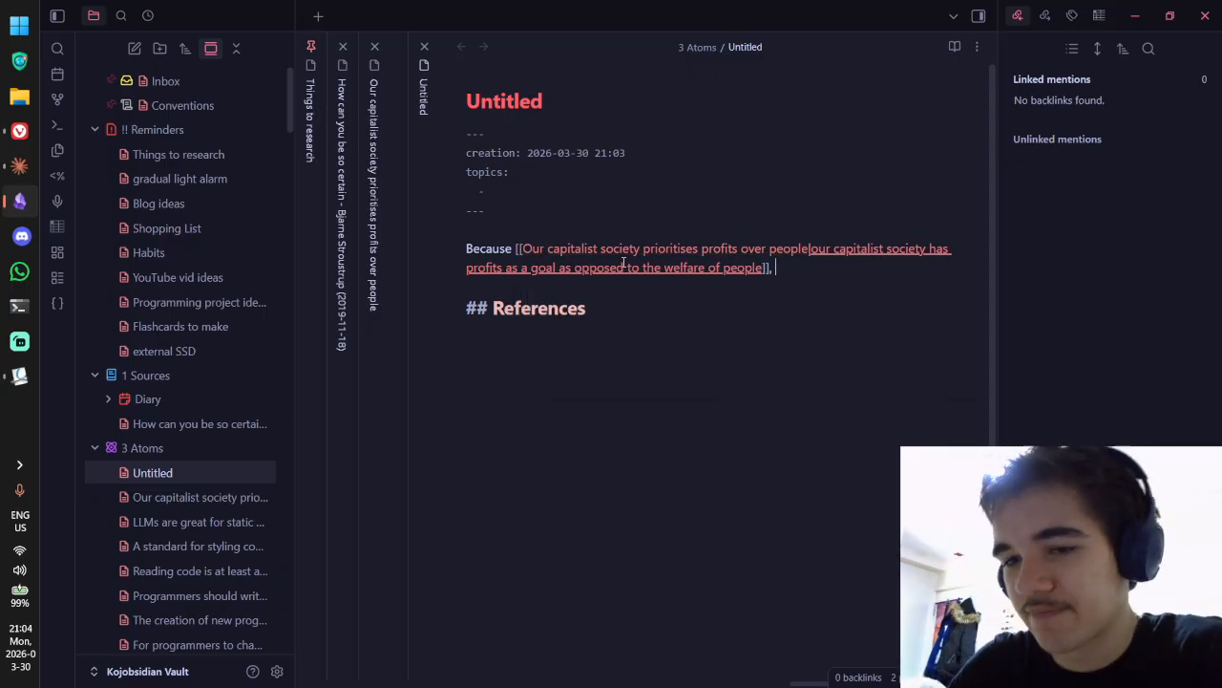
Step: Continue the sentence after the link with "merchants are encouraged to be dishonest about their products,"
{"action": "type", "text": "it"}
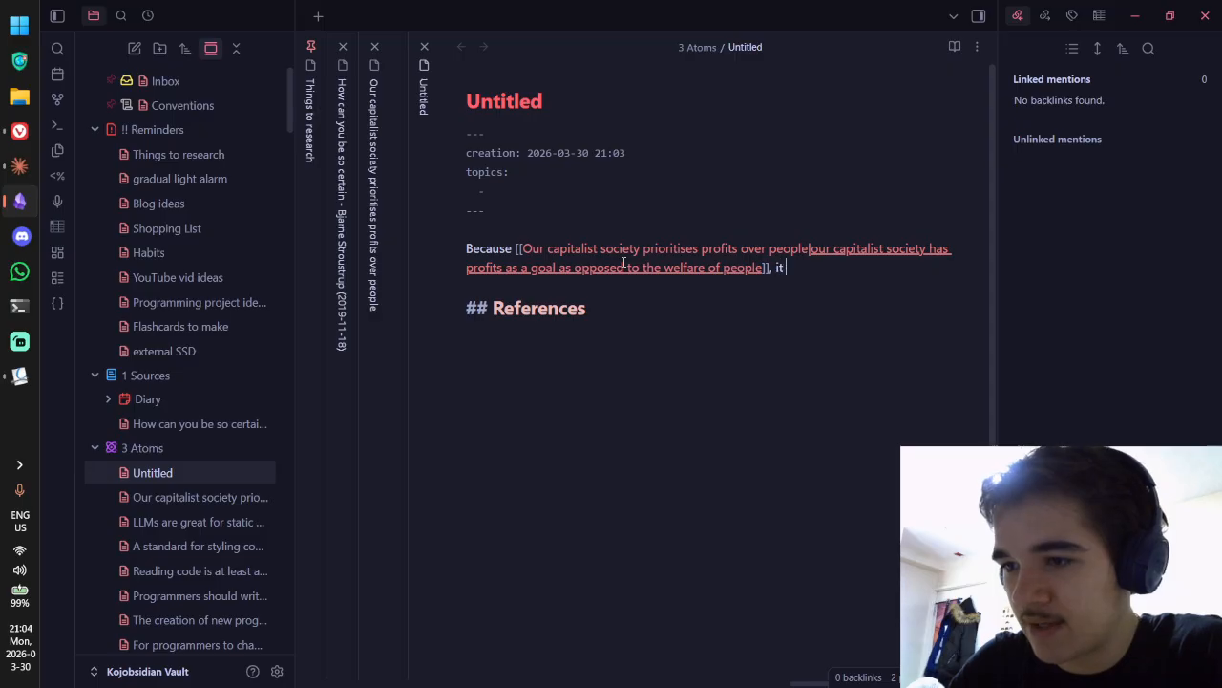
{"action": "type", "text": " enmerchants "}
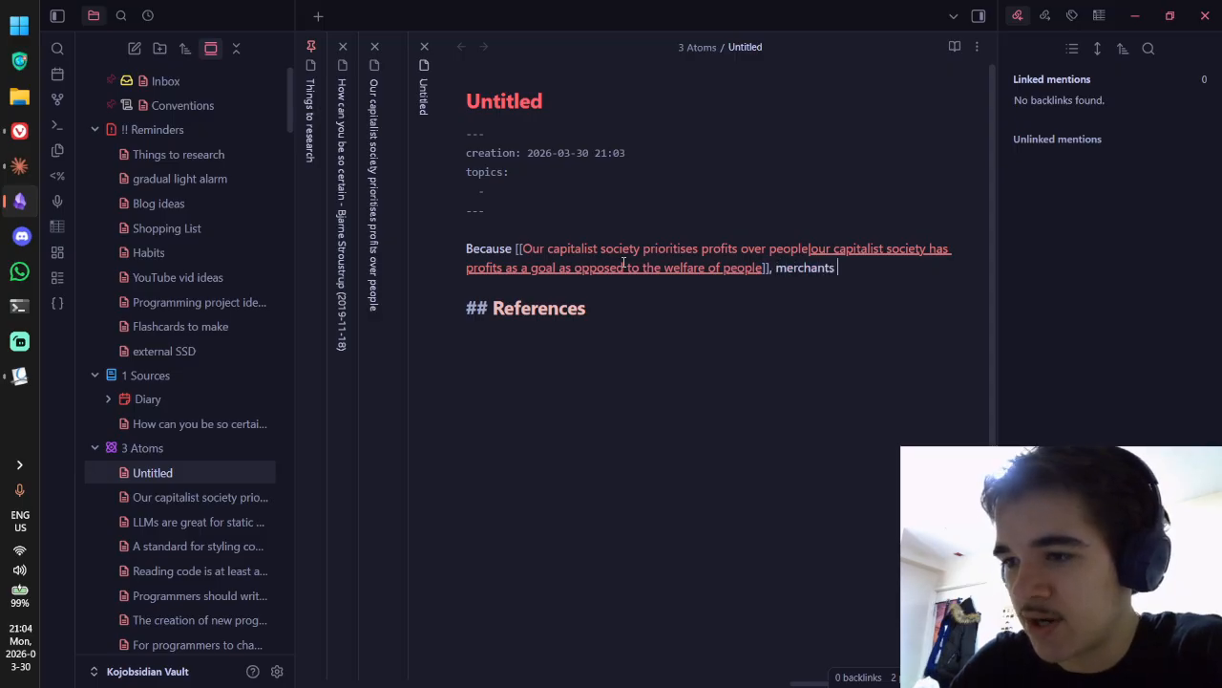
{"action": "type", "text": "are encouraged to be d"}
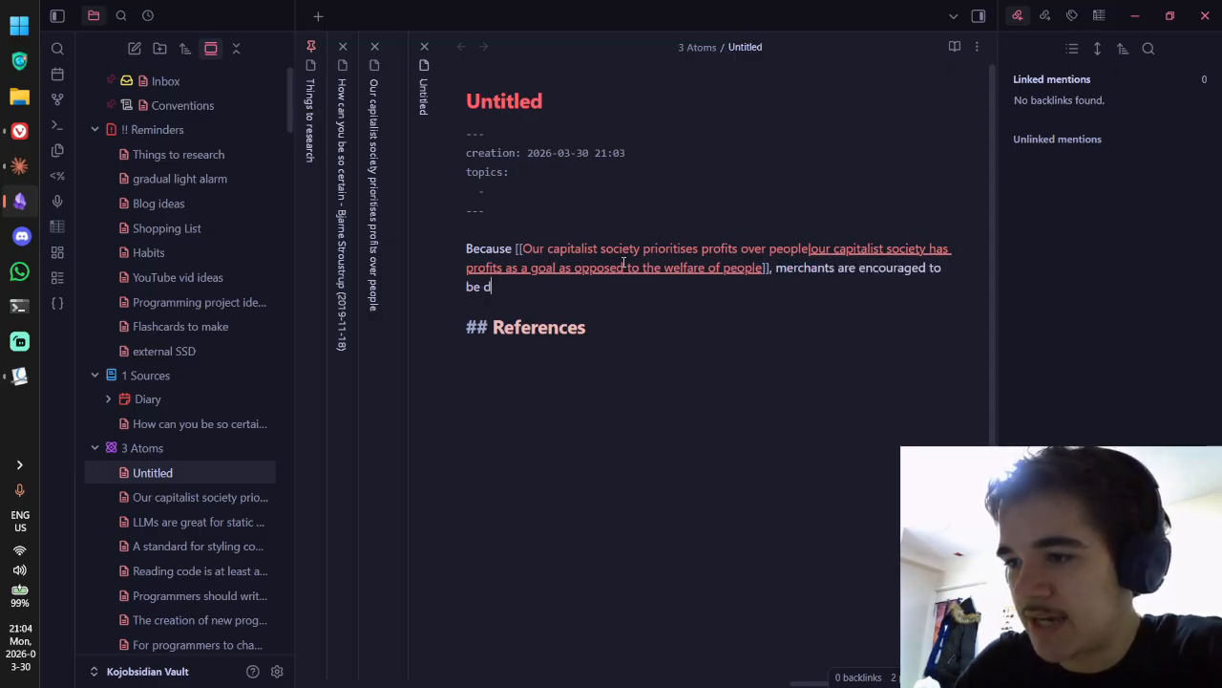
{"action": "type", "text": "sohishonest a"}
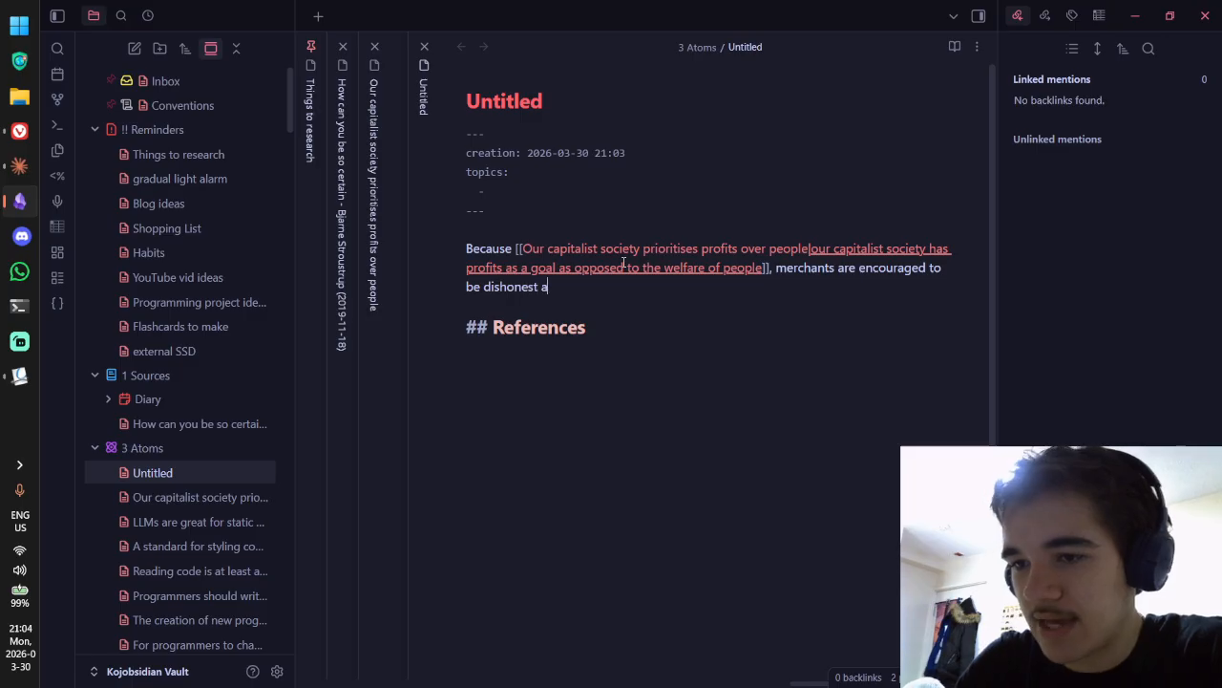
{"action": "type", "text": "bout their products,"}
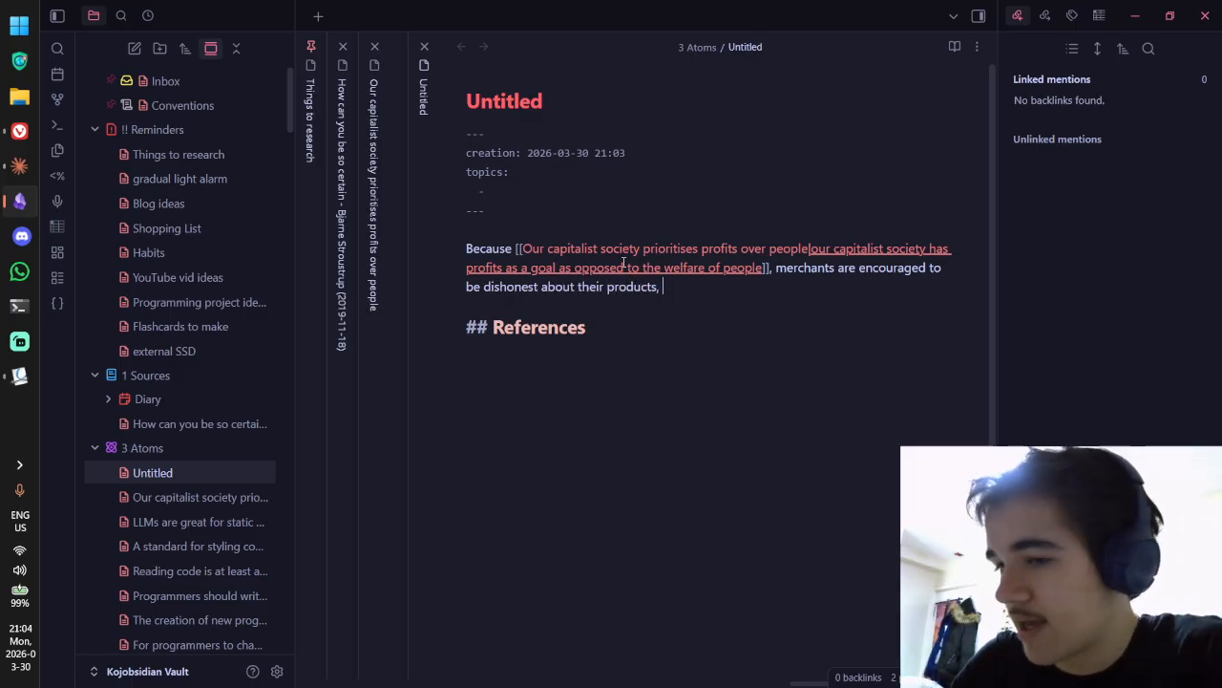
{"action": "type", "text": "hi"}
{"action": "key", "text": "BackSpace"}
{"action": "key", "text": "BackSpace"}
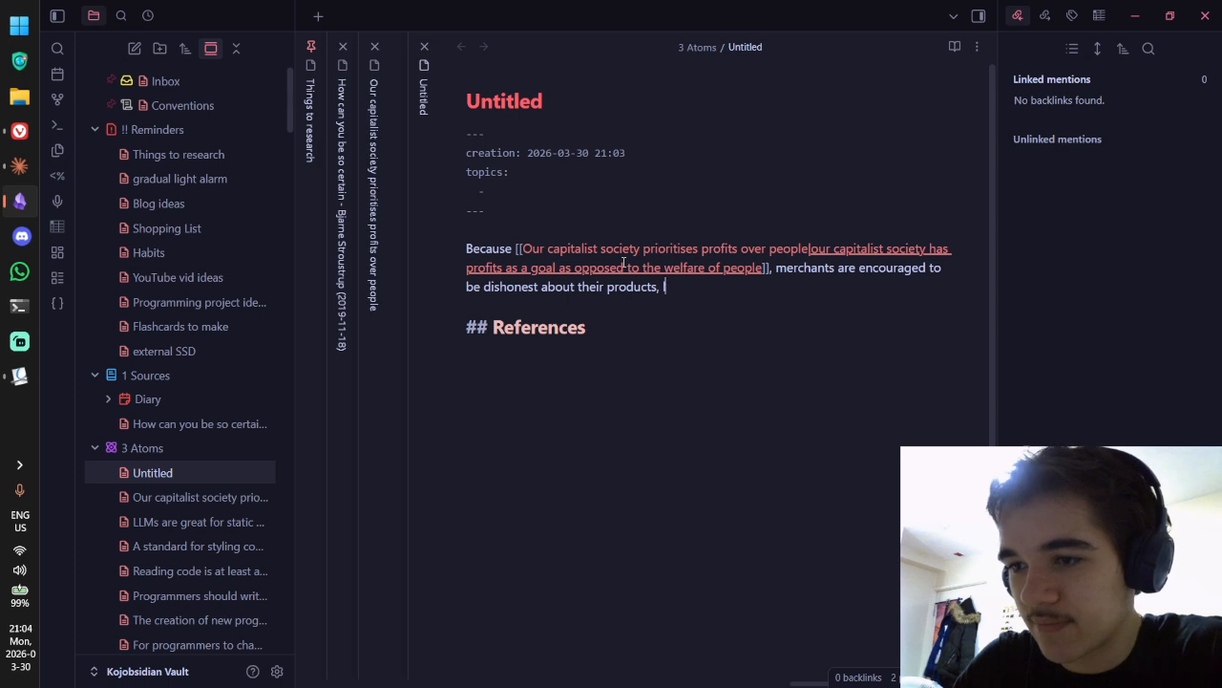
{"action": "type", "text": "hiding "}
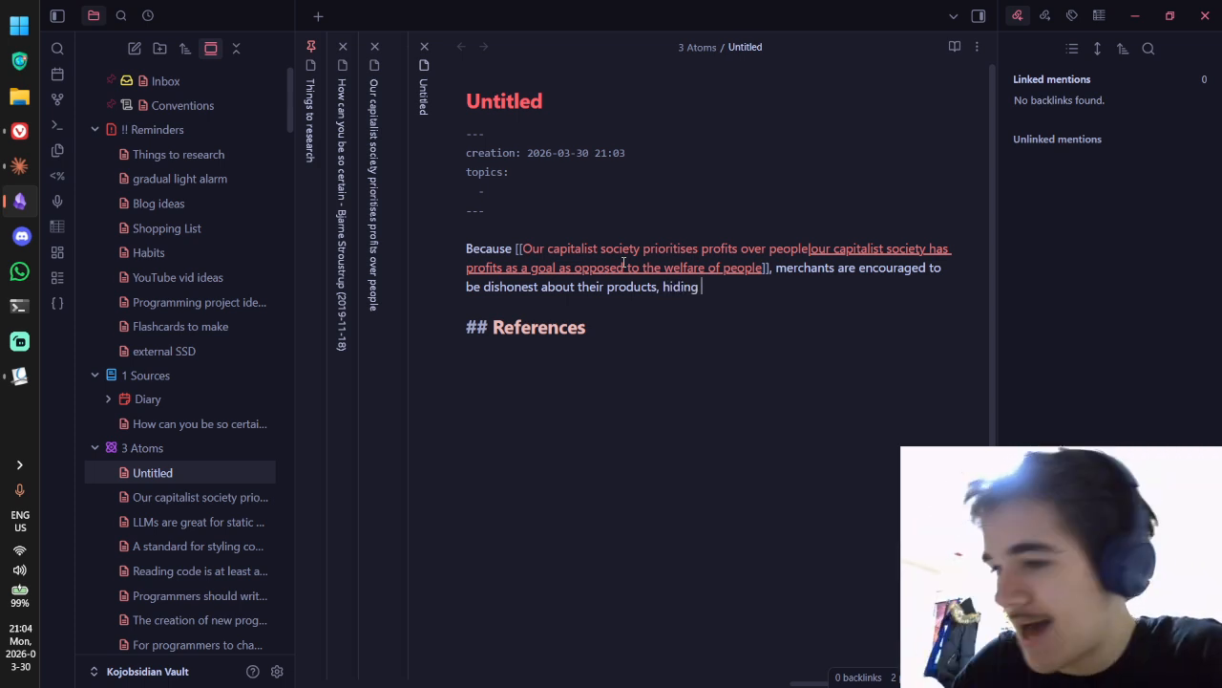
{"action": "type", "text": "the cons of their"}
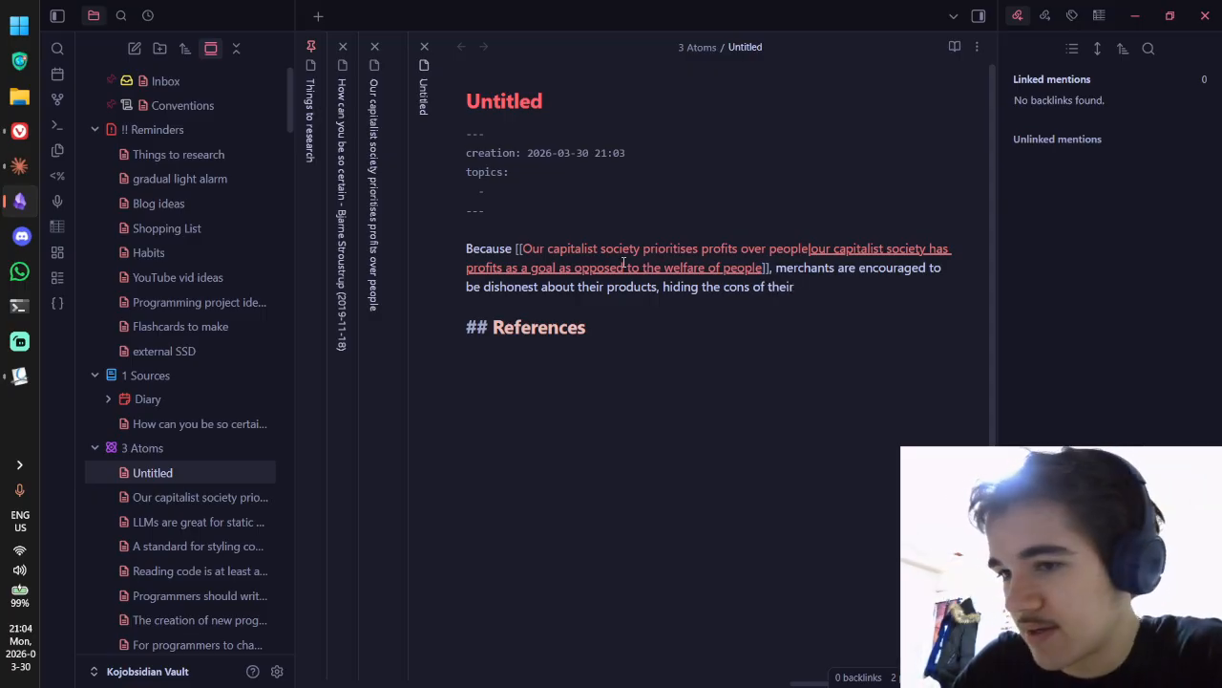
{"action": "key", "text": "ctrl+BackSpace"}
{"action": "key", "text": "ctrl+BackSpace"}
{"action": "key", "text": "ctrl+BackSpace"}
{"action": "key", "text": "ctrl+BackSpace"}
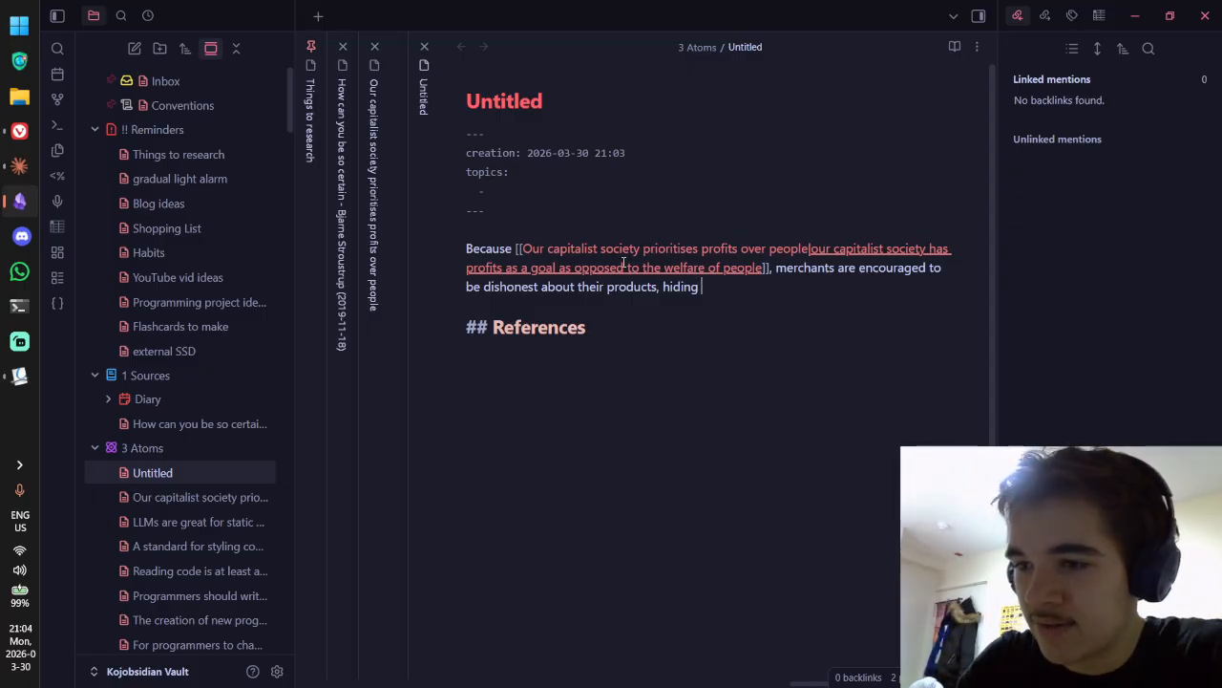
{"action": "key", "text": "ctrl+BackSpace"}
{"action": "type", "text": "withho"}
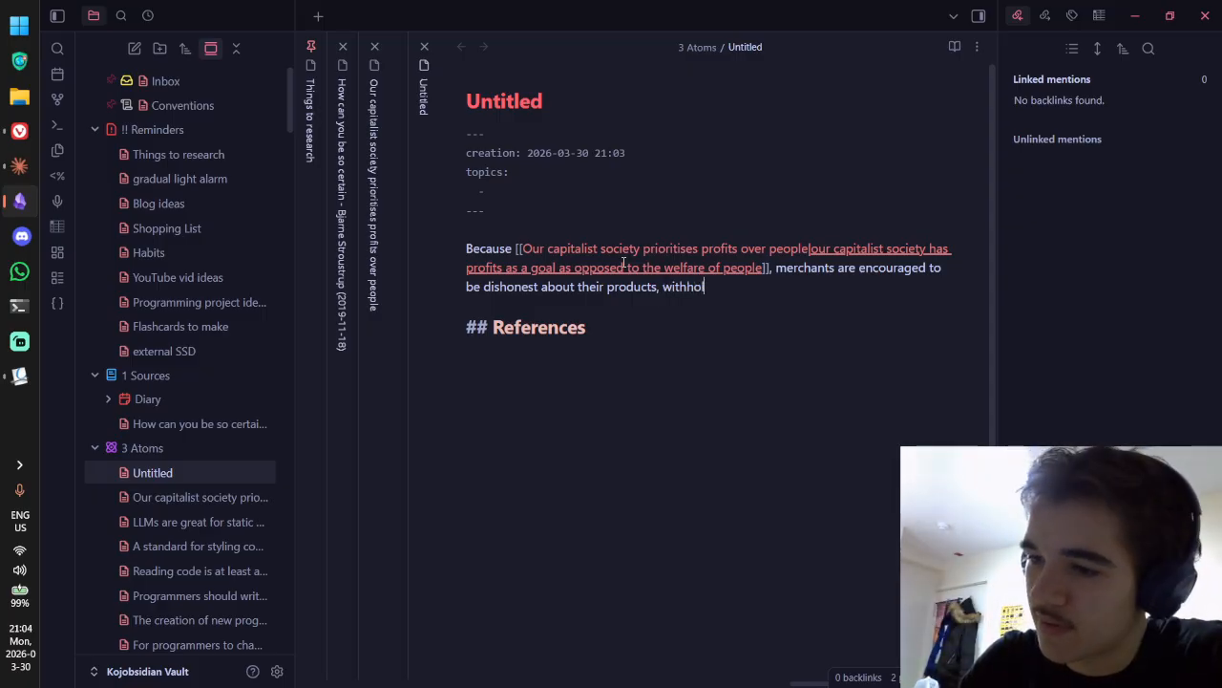
{"action": "type", "text": "lding "}
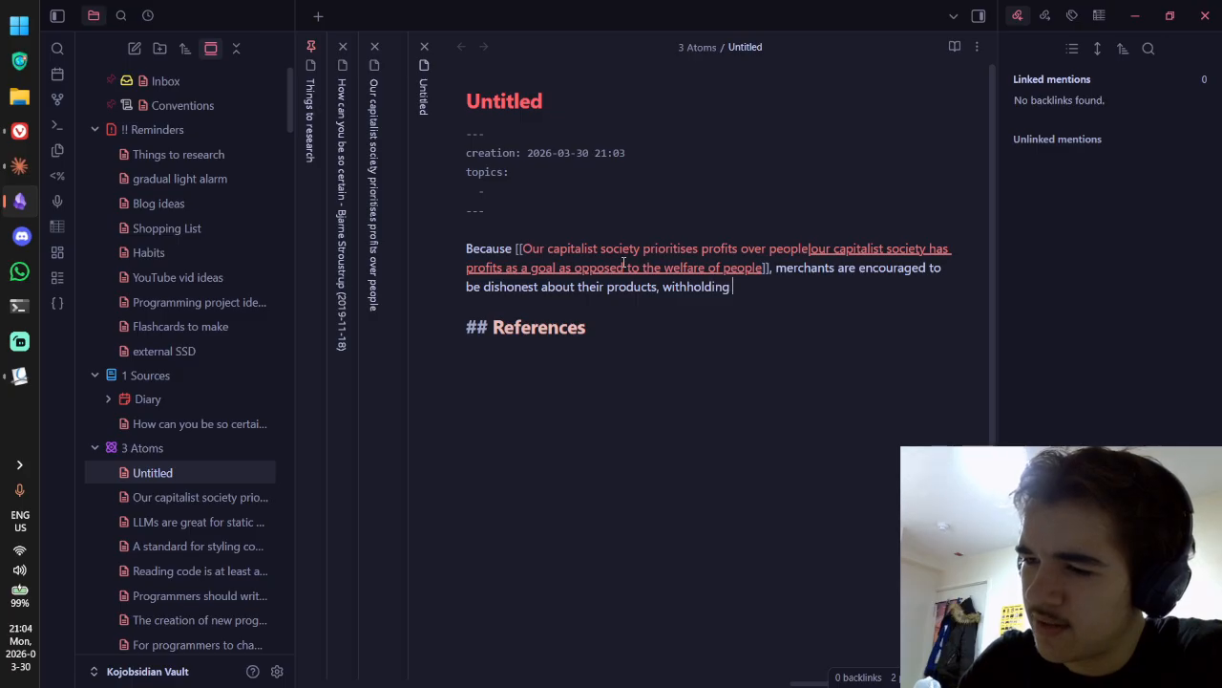
{"action": "type", "text": "informaionn t"}
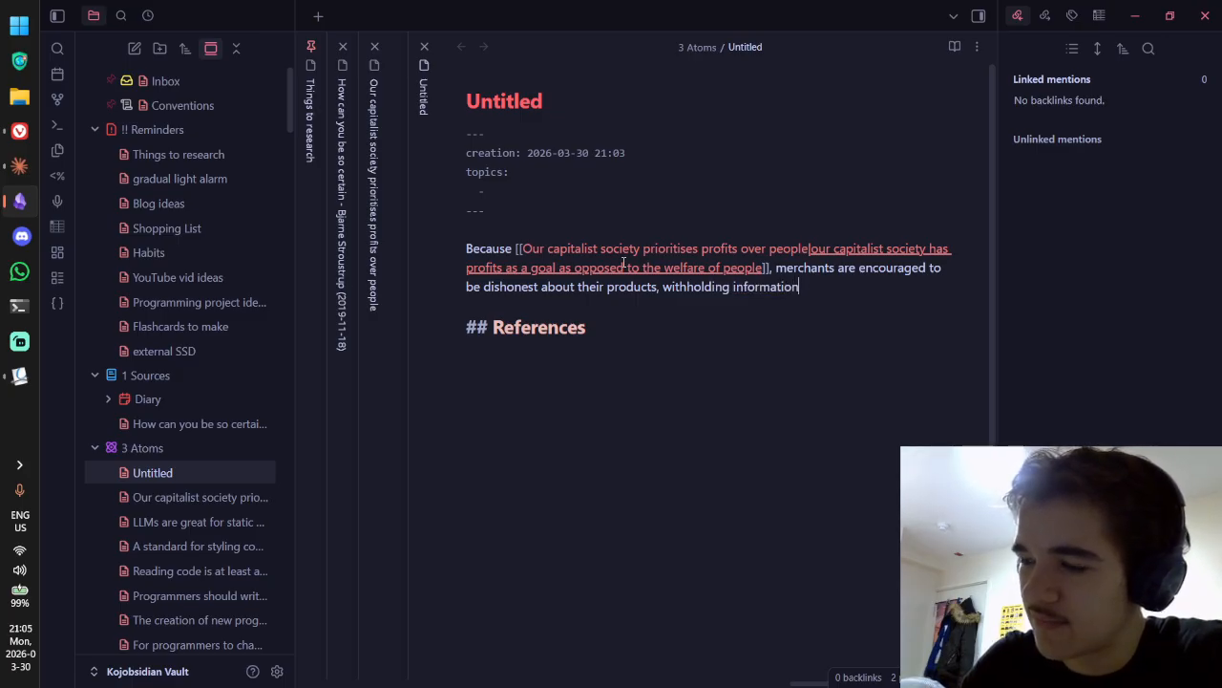
{"action": "key", "text": "ctrl+BackSpace"}
{"action": "key", "text": "ctrl+BackSpace"}
Step: Start the clause after "products," with "not communicating"
{"action": "type", "text": "n"}
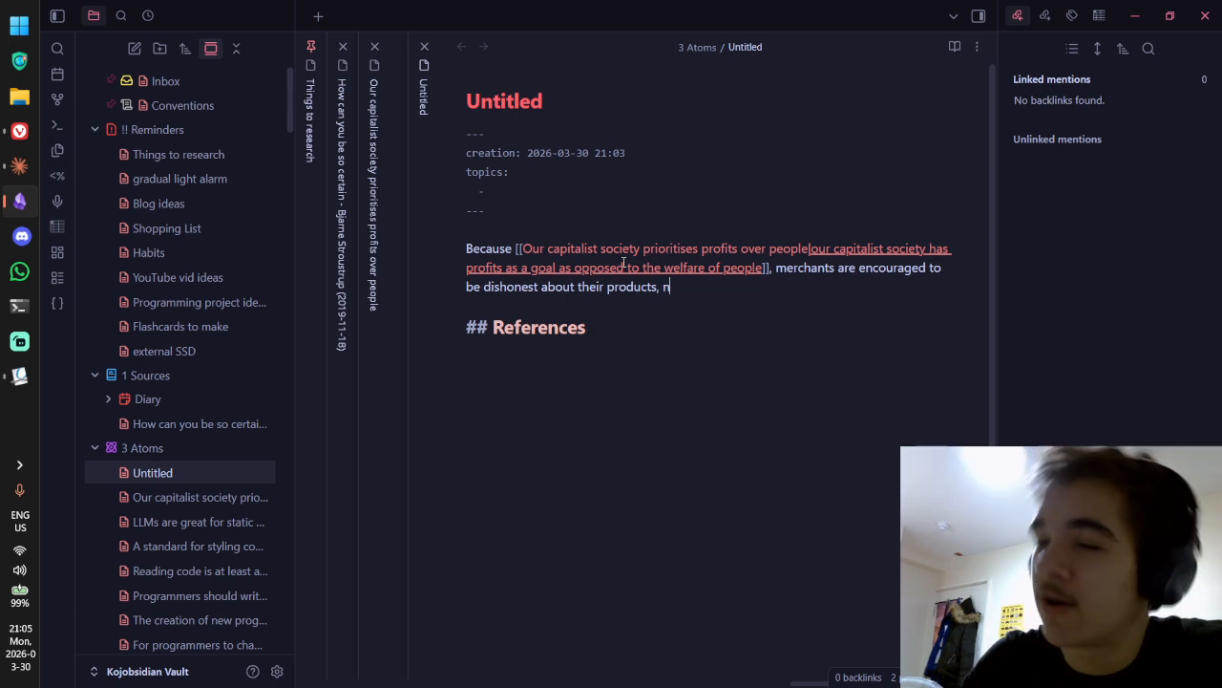
{"action": "type", "text": "ot communicating"}
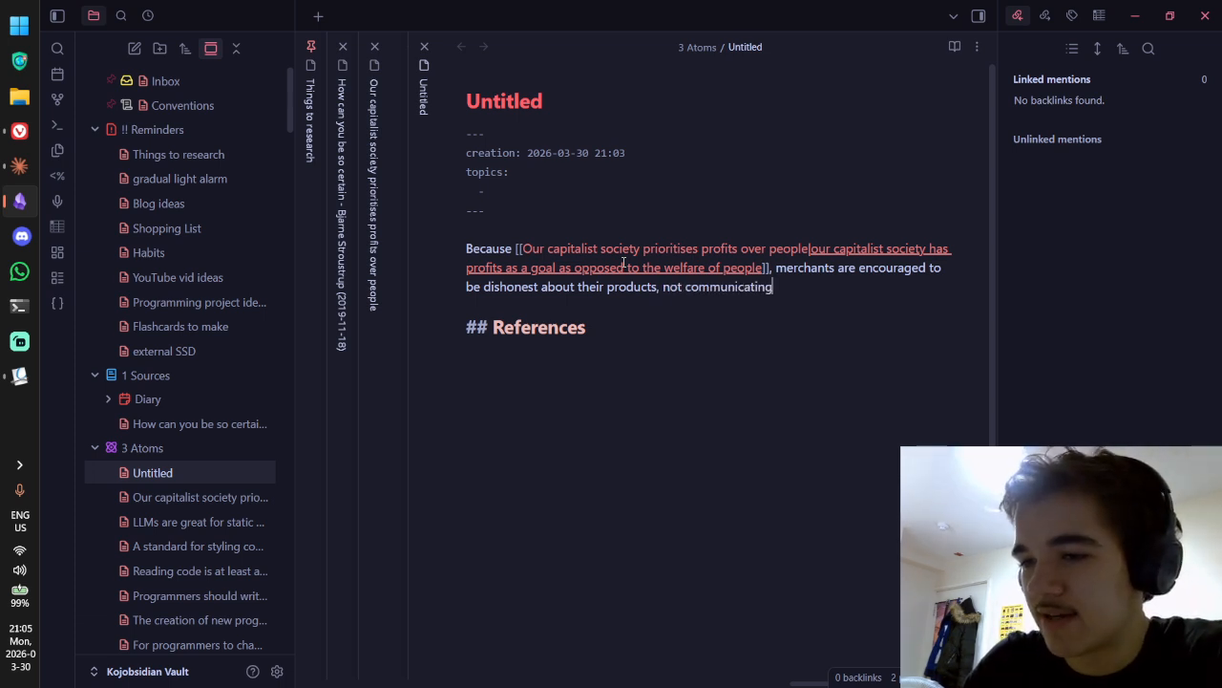
{"action": "type", "text": " information"}
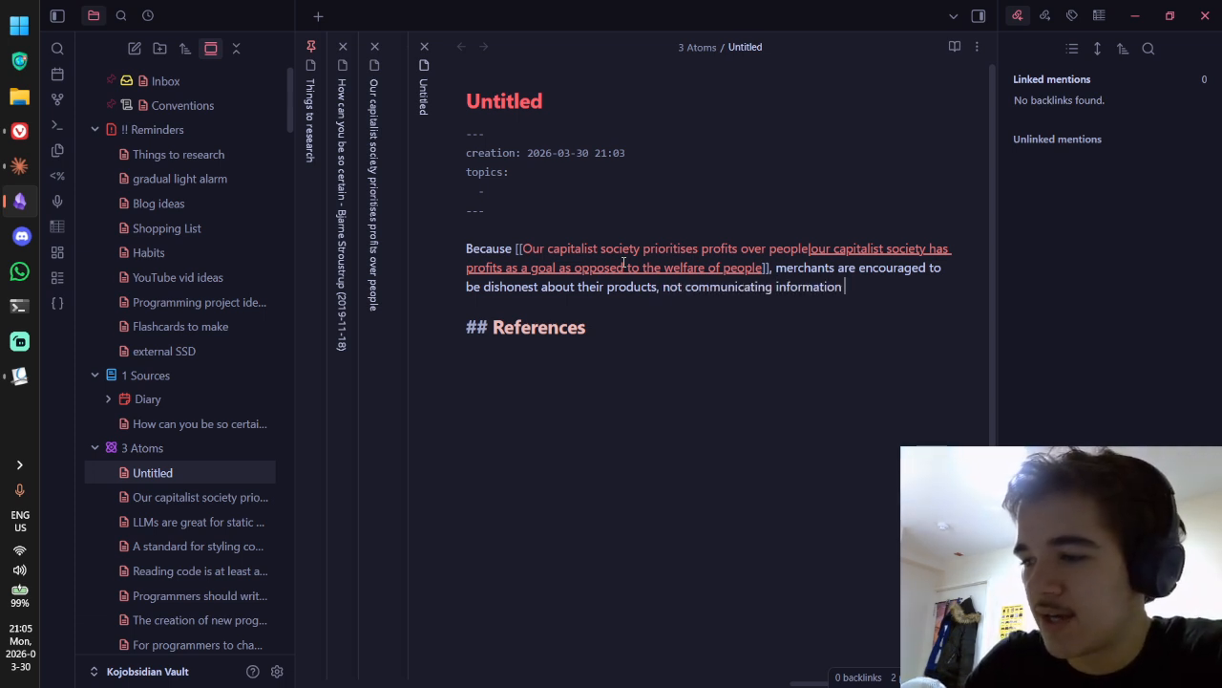
{"action": "key", "text": "ctrl+BackSpace"}
{"action": "type", "text": "important infor"}
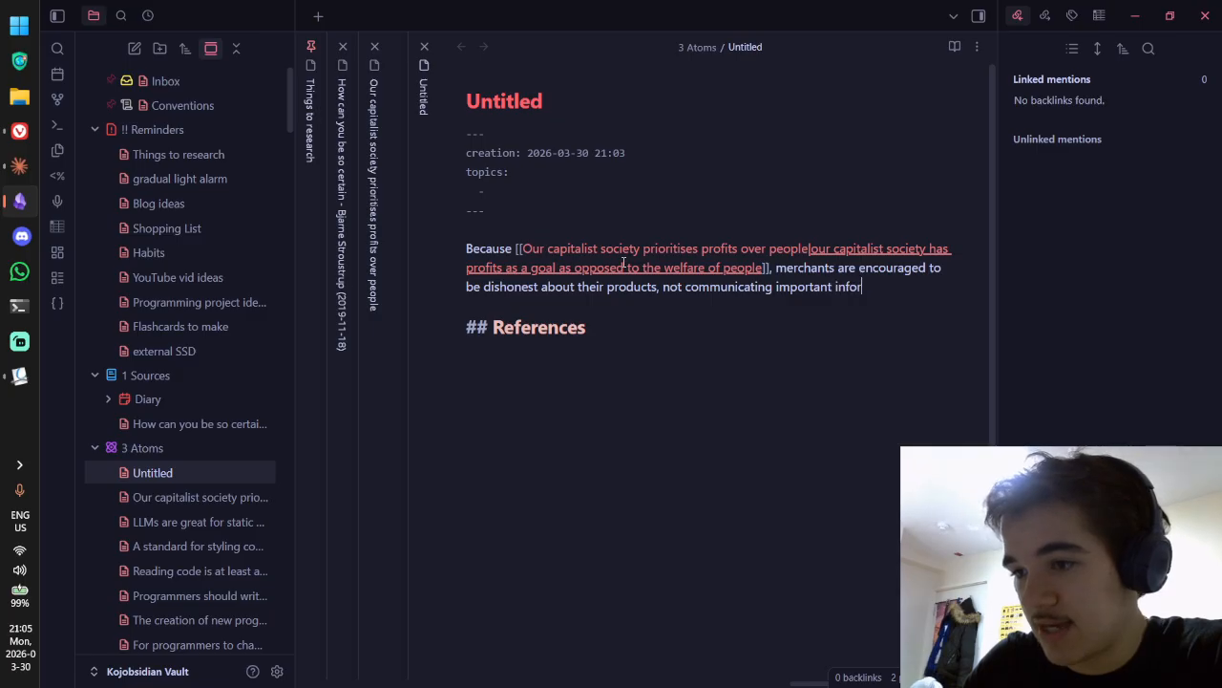
{"action": "type", "text": "mation"}
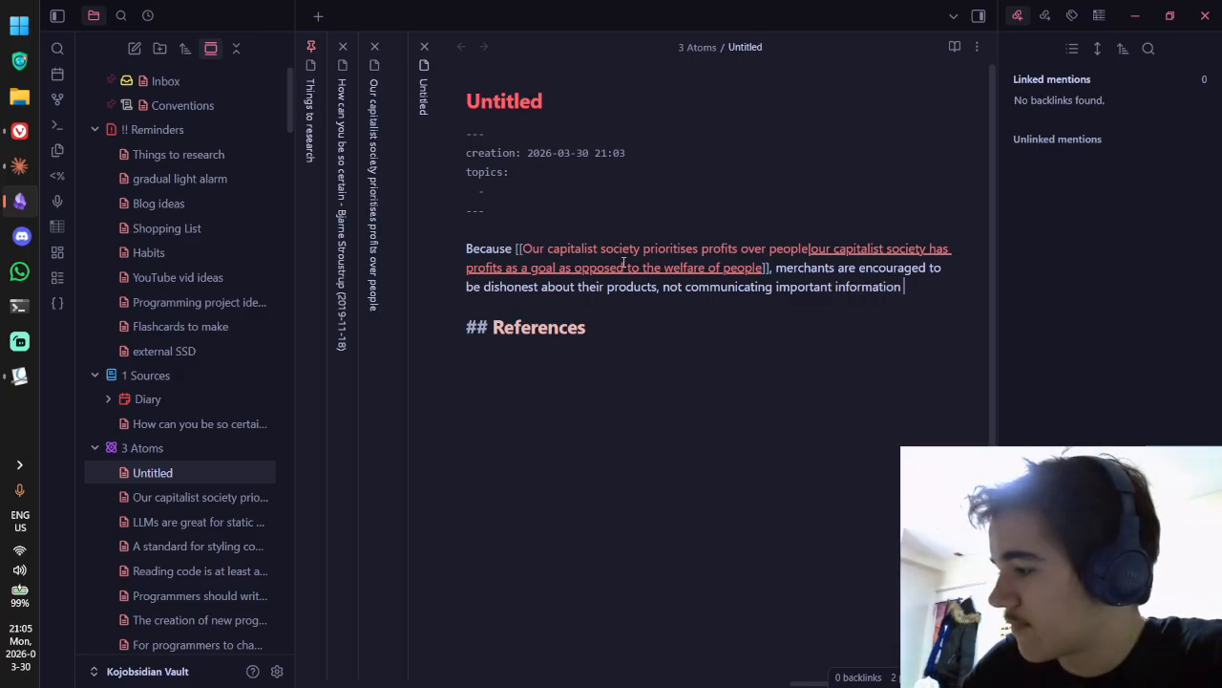
{"action": "key", "text": "ctrl+BackSpace"}
{"action": "key", "text": "ctrl+BackSpace"}
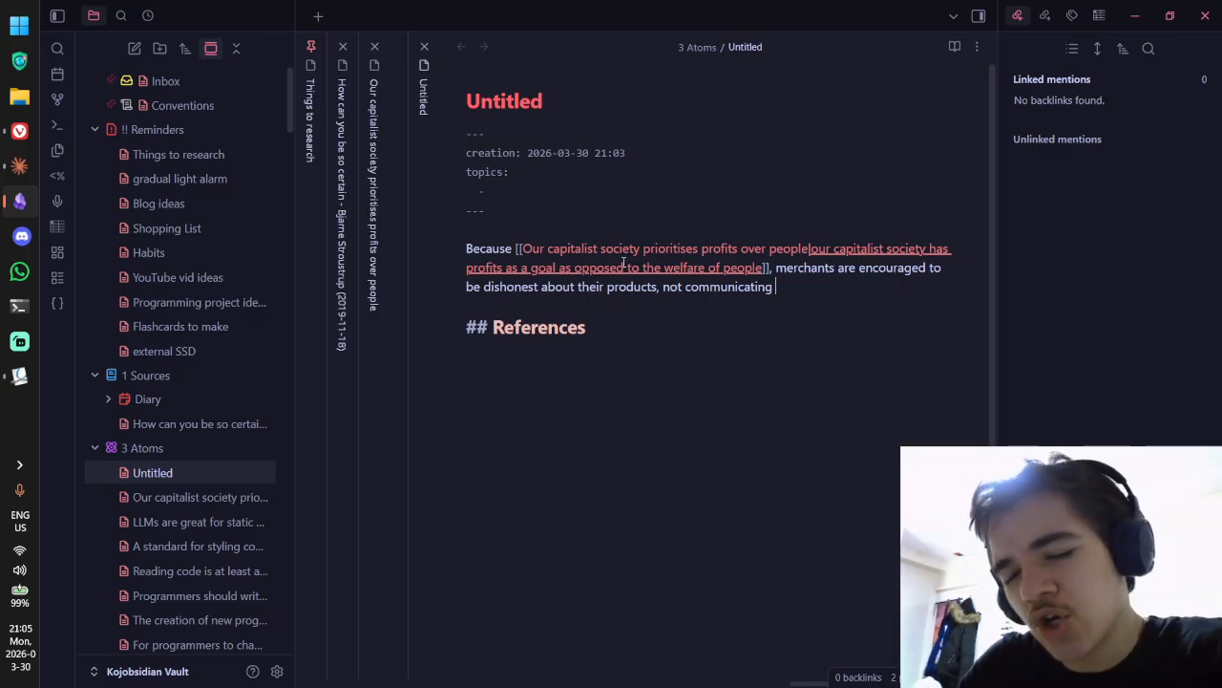
Step: Continue the clause after "not communicating" with "information that would be"
{"action": "type", "text": "tionn "}
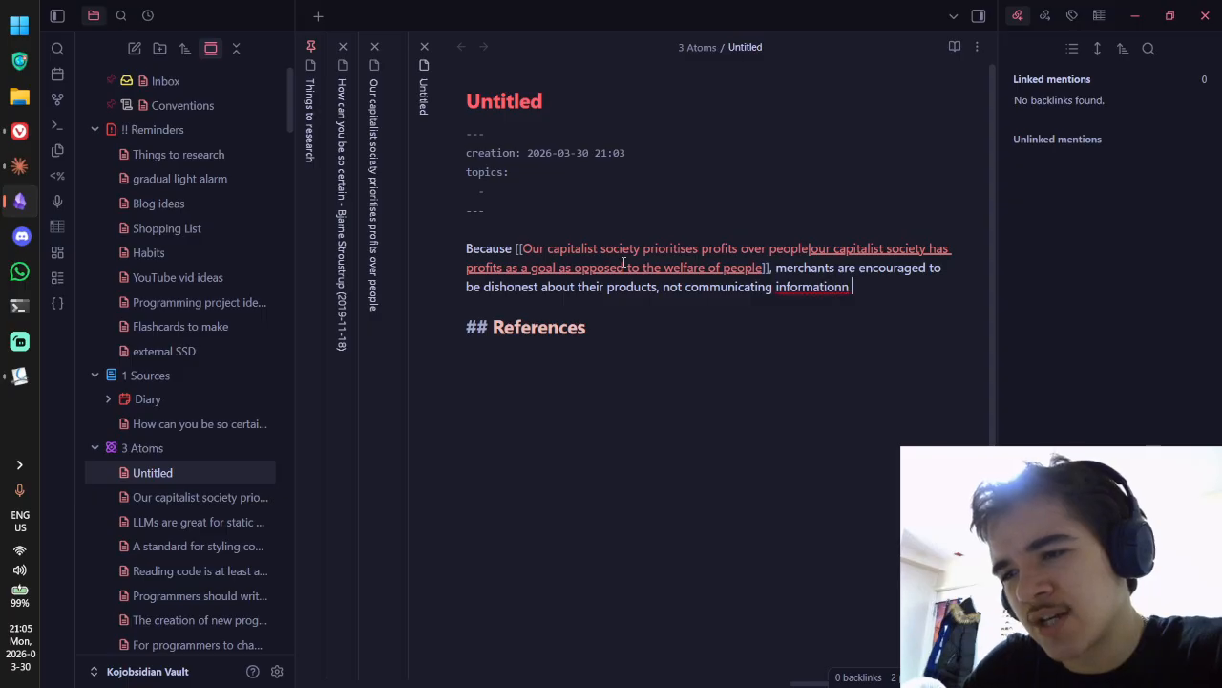
{"action": "type", "text": "hat wou"}
{"action": "key", "text": "BackSpace"}
{"action": "key", "text": "BackSpace"}
{"action": "key", "text": "BackSpace"}
{"action": "key", "text": "BackSpace"}
{"action": "key", "text": "BackSpace"}
{"action": "key", "text": "BackSpace"}
{"action": "key", "text": "BackSpace"}
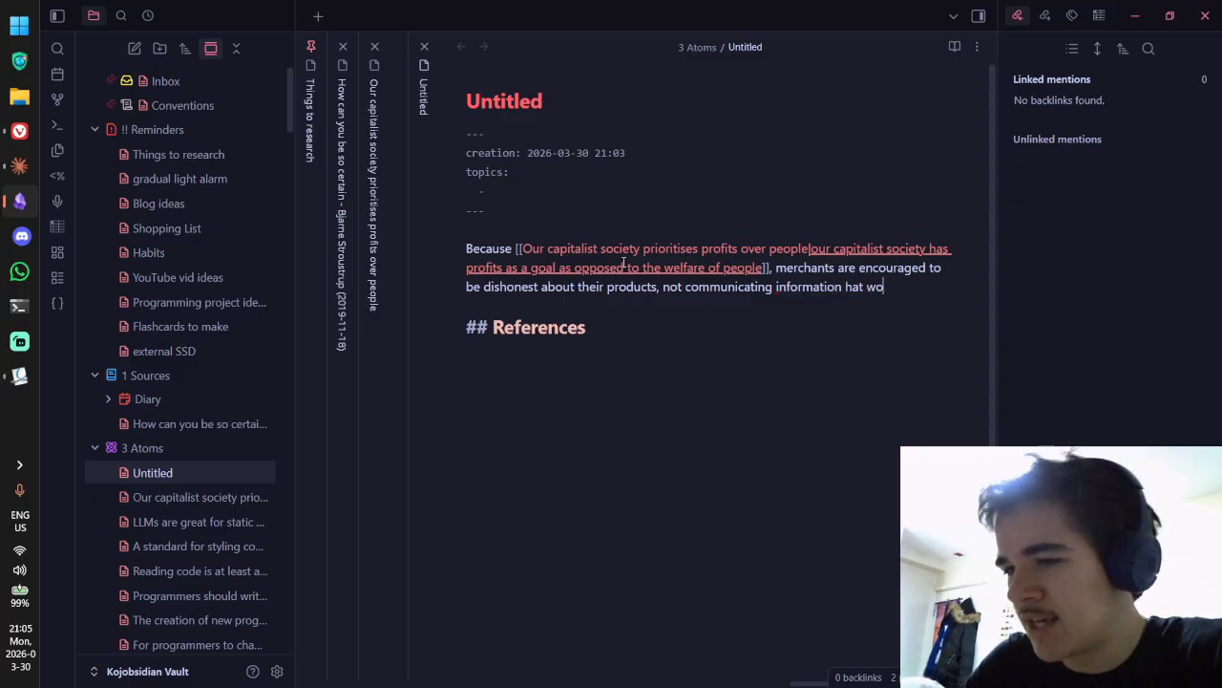
{"action": "type", "text": "that would be"}
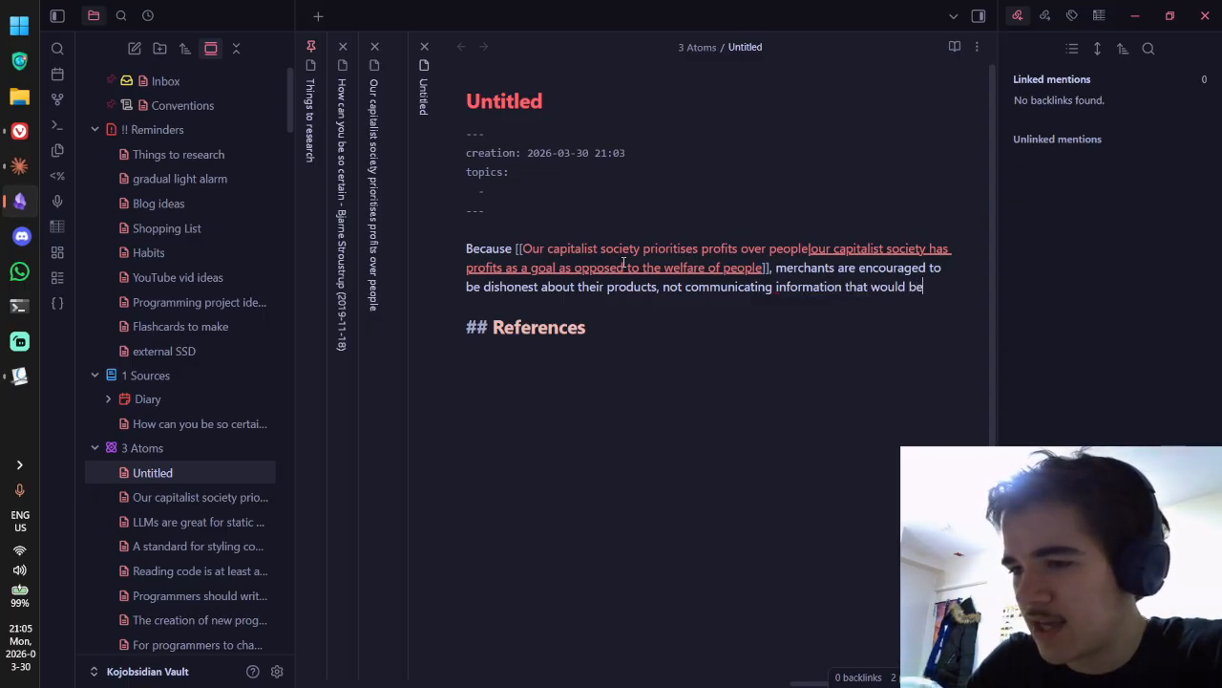
Step: Extend the sentence with "important to the buyer"
{"action": "type", "text": " imporant to"}
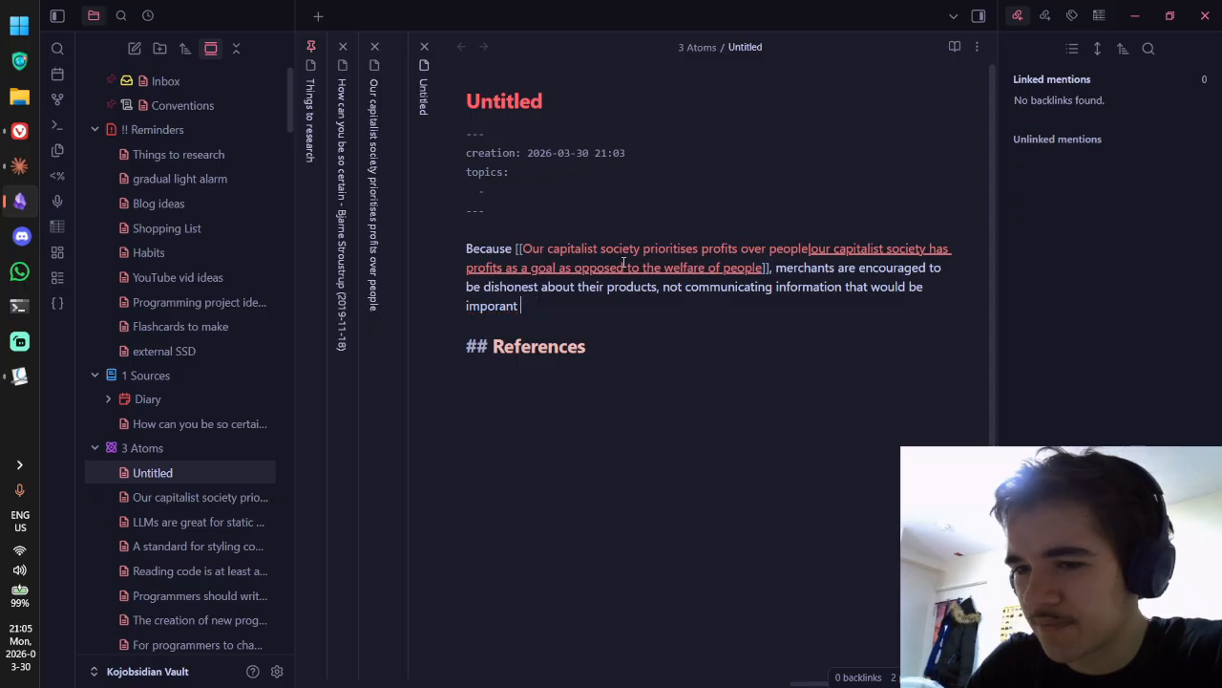
{"action": "key", "text": "BackSpace"}
{"action": "key", "text": "BackSpace"}
{"action": "key", "text": "BackSpace"}
{"action": "key", "text": "BackSpace"}
{"action": "type", "text": "tant to the buyer"}
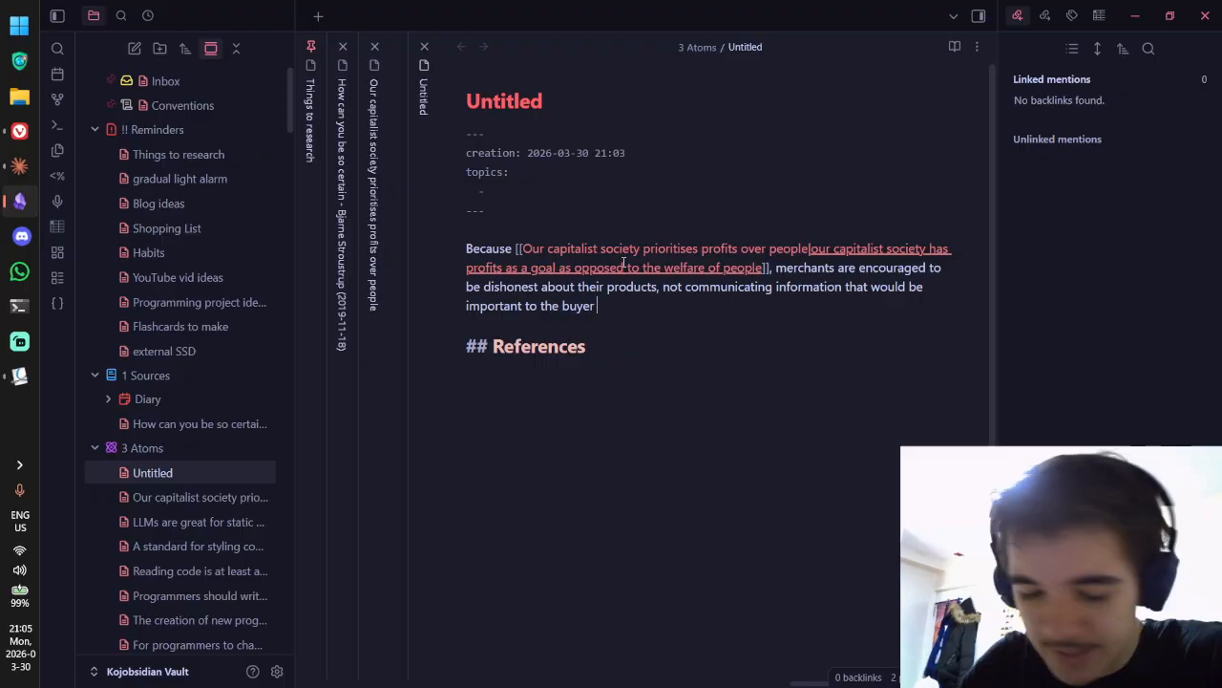
Step: Replace the word "buyer" with "consumer for decision-making"
{"action": "key", "text": "ctrl+BackSpace"}
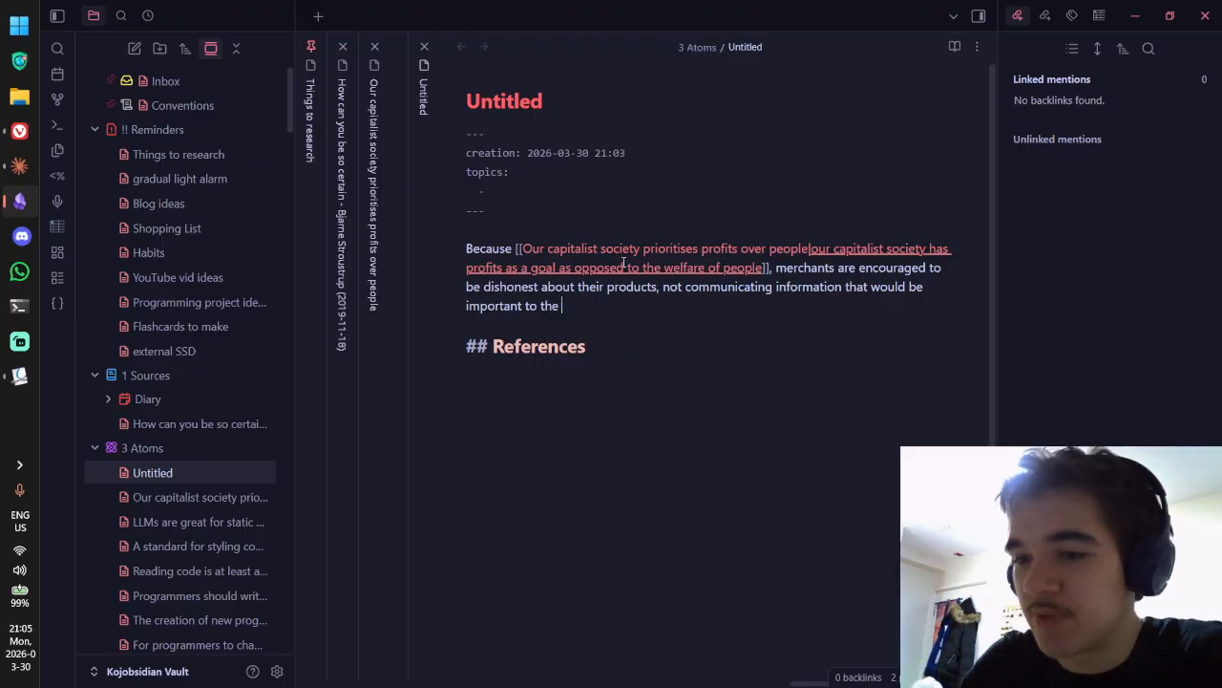
{"action": "type", "text": "consu"}
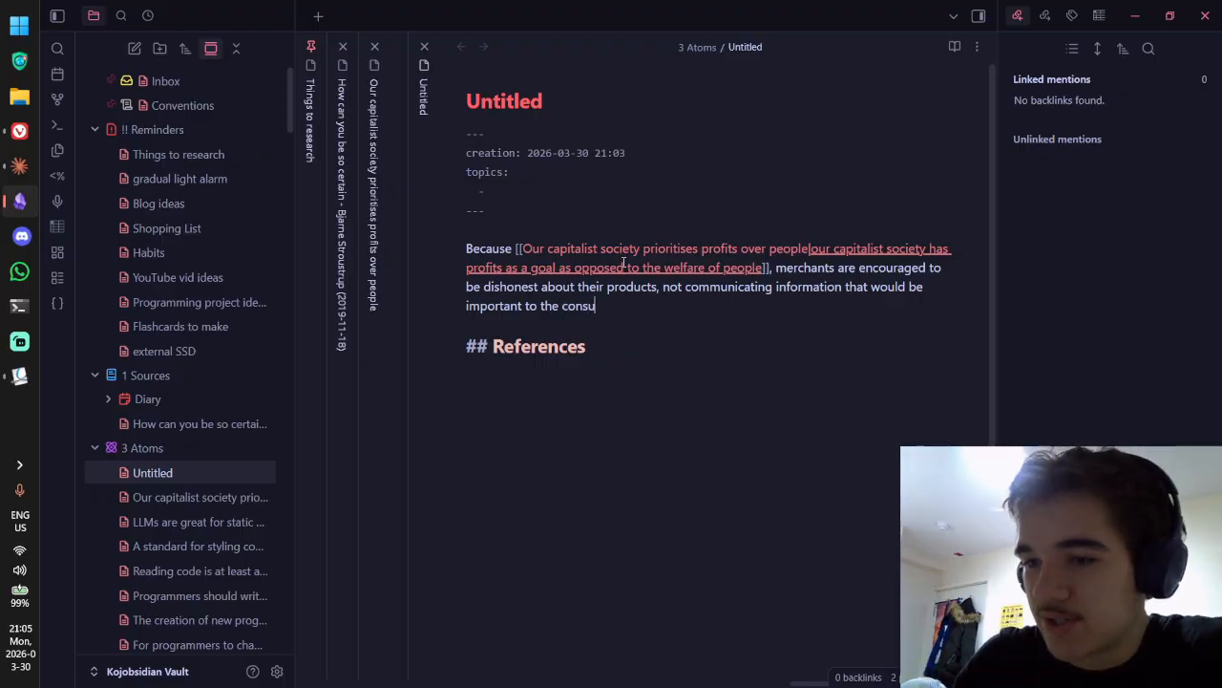
{"action": "type", "text": "mer for decision"}
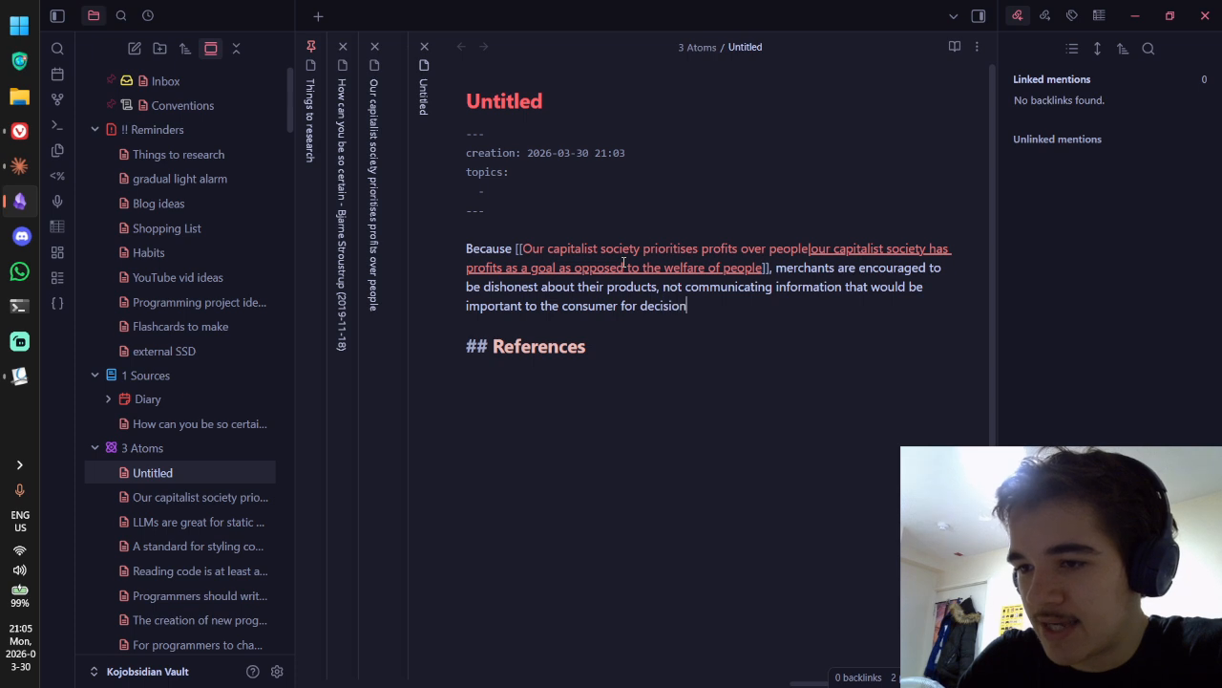
{"action": "type", "text": "-making"}
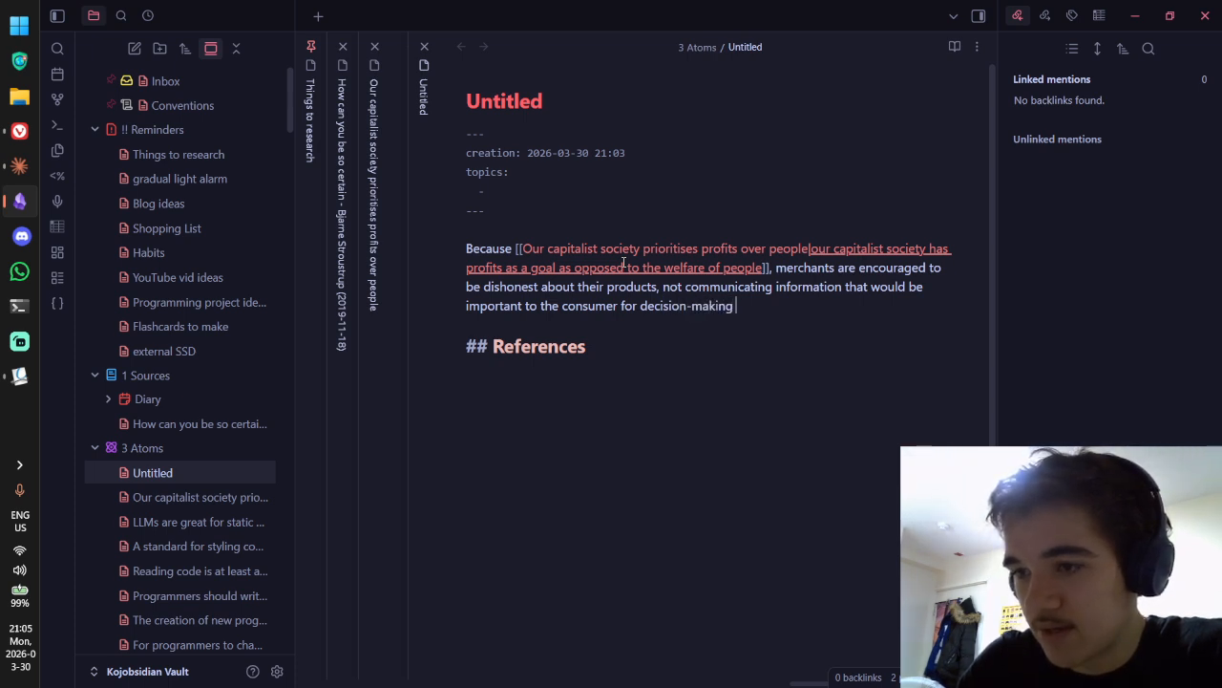
Step: Finish the sentence with "and/or straight up being dishonest about the pros and cons."
{"action": "type", "text": " and/or straight up lying"}
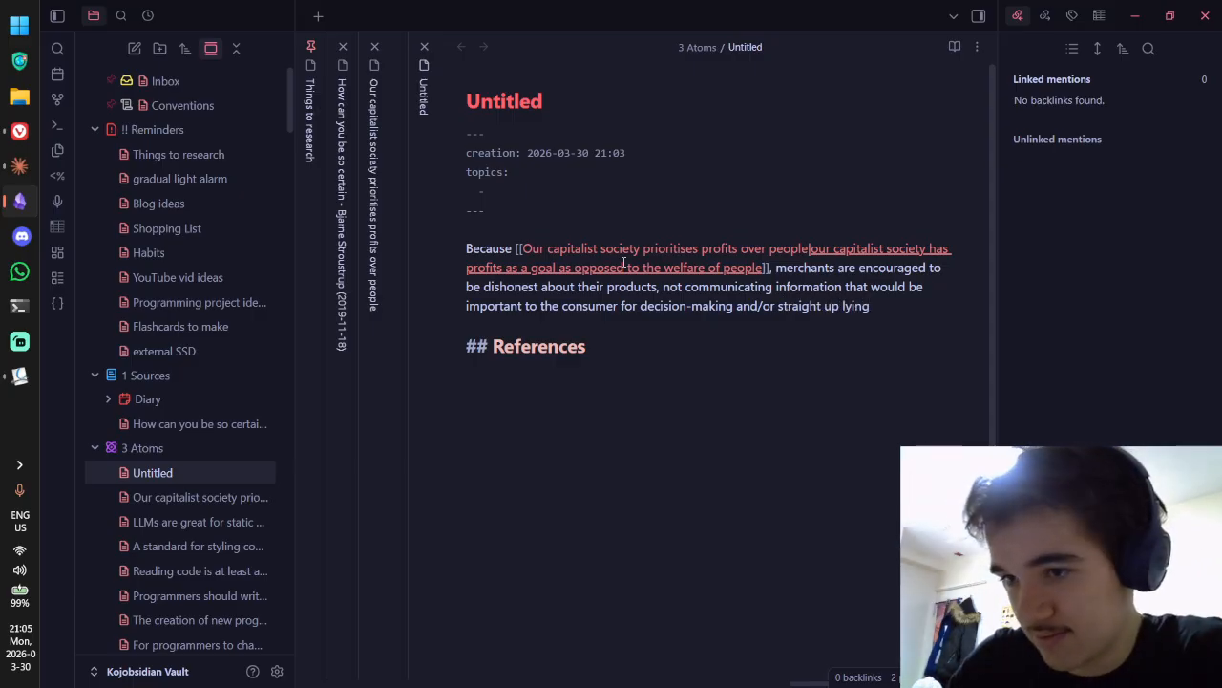
{"action": "key", "text": "ctrl+BackSpace"}
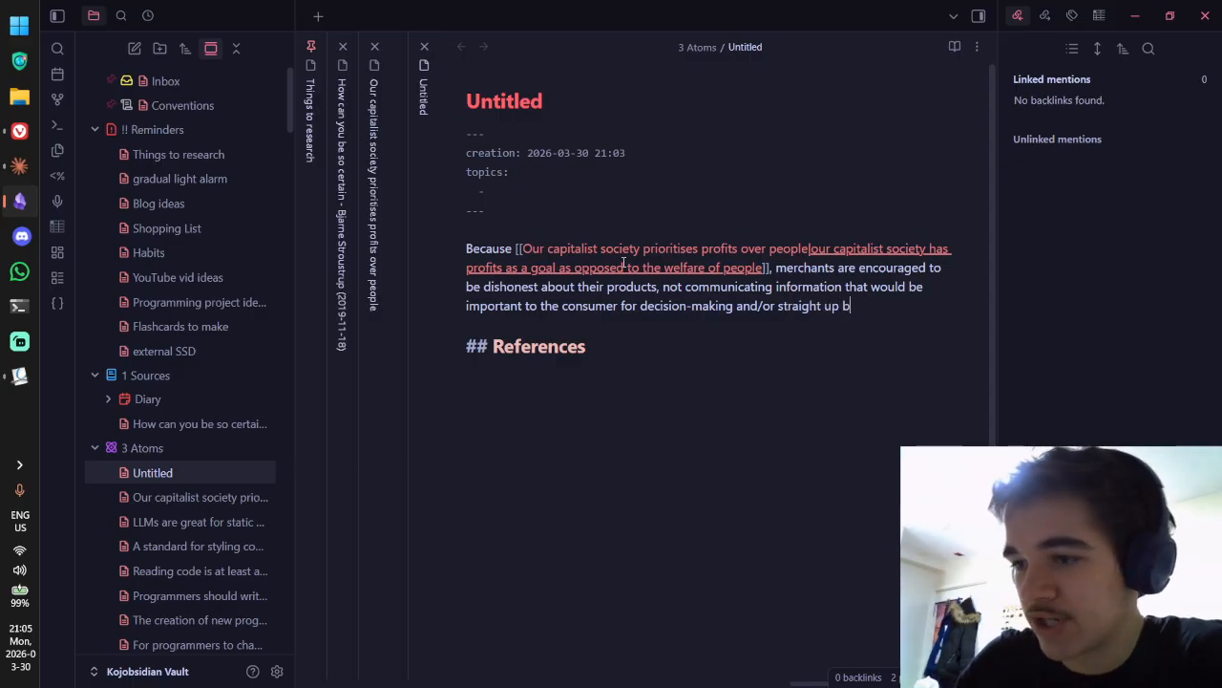
{"action": "type", "text": "being dishonest"}
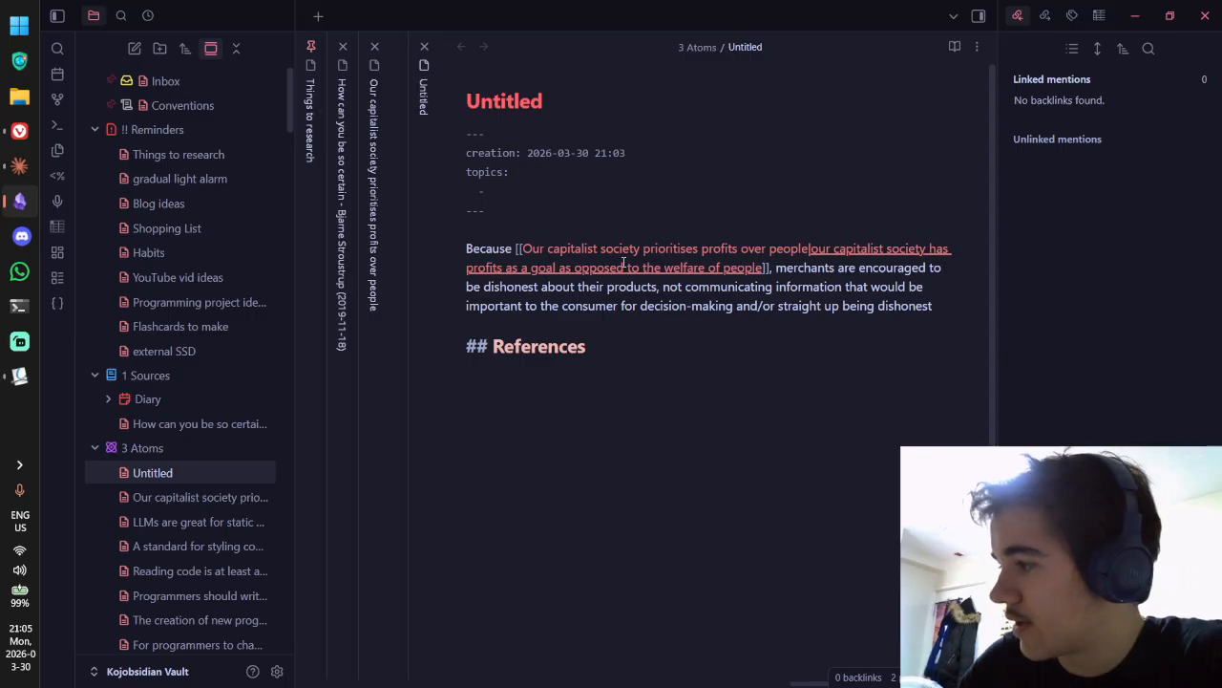
{"action": "type", "text": "a"}
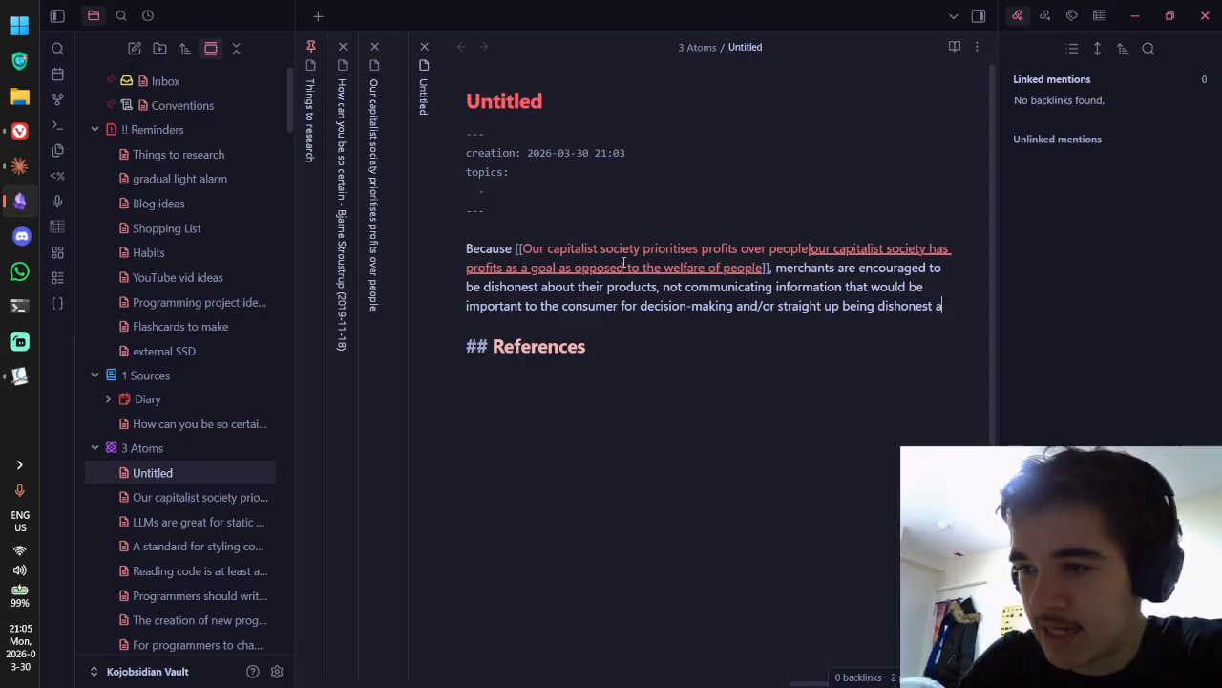
{"action": "type", "text": "bout the pros and "}
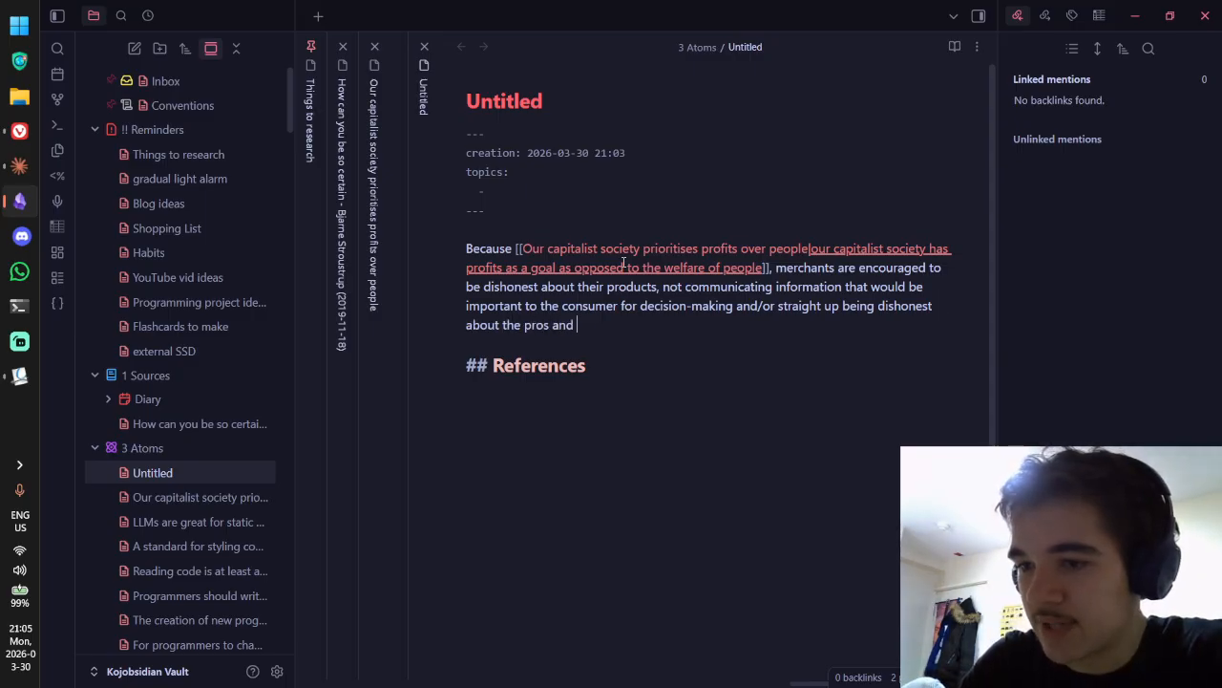
{"action": "type", "text": "cons."}
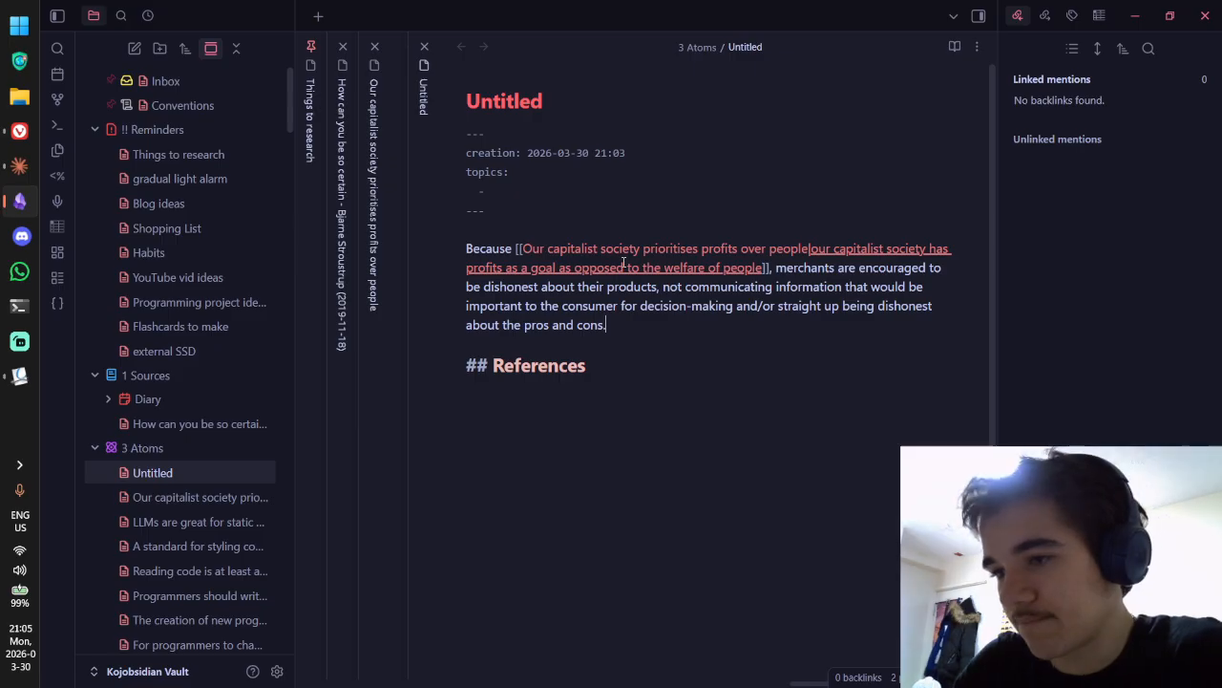
Step: Switch to the note "Our capitalist society prioritises profits over people" and show it in editing view
{"action": "key", "text": "ctrl+Tab"}
{"action": "key", "text": "ctrl+Tab"}
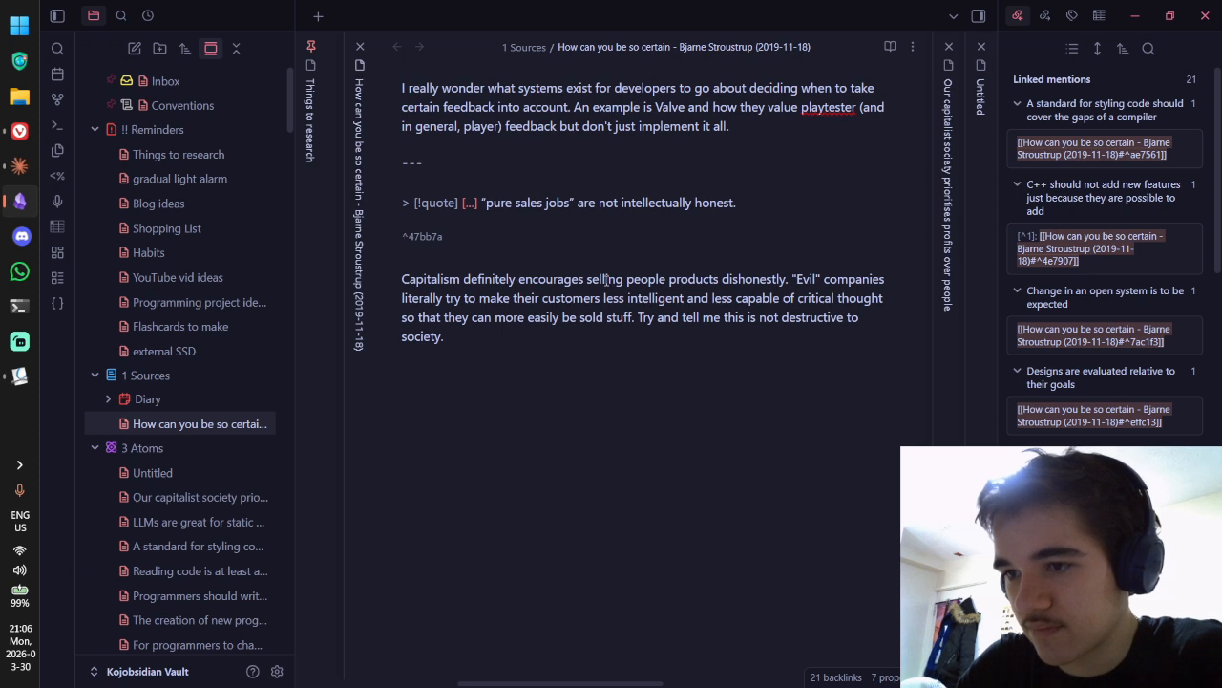
{"action": "key", "text": "ctrl+Tab"}
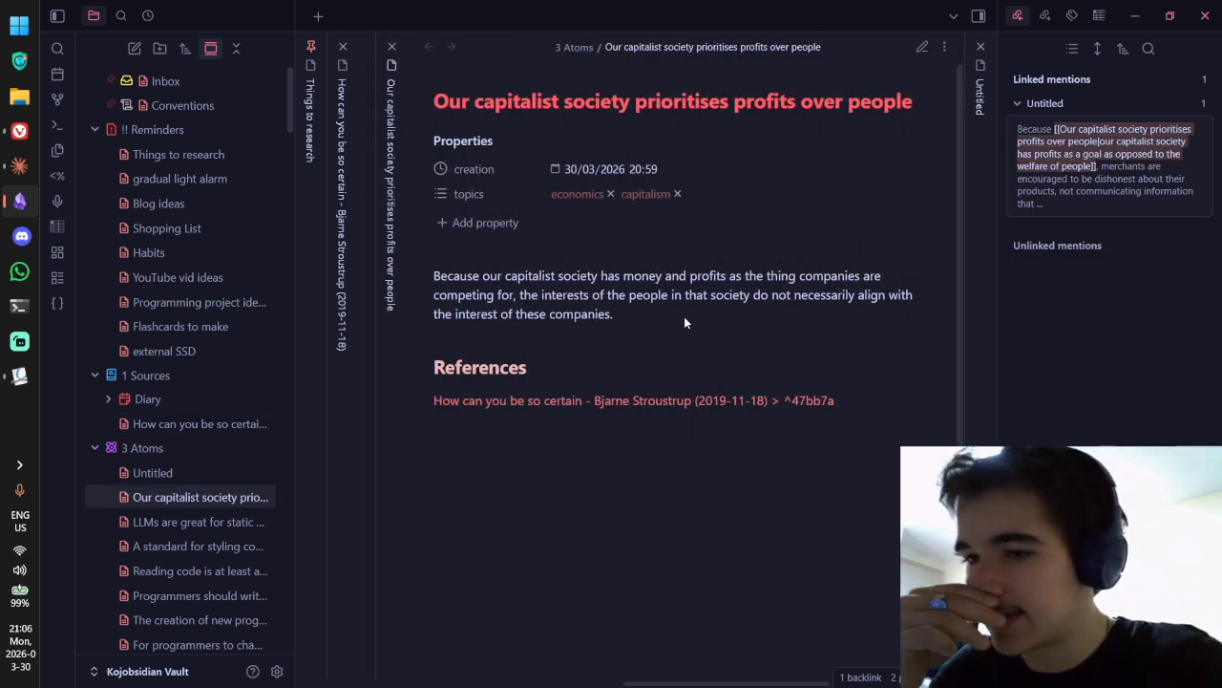
{"action": "key", "text": "ctrl+e"}
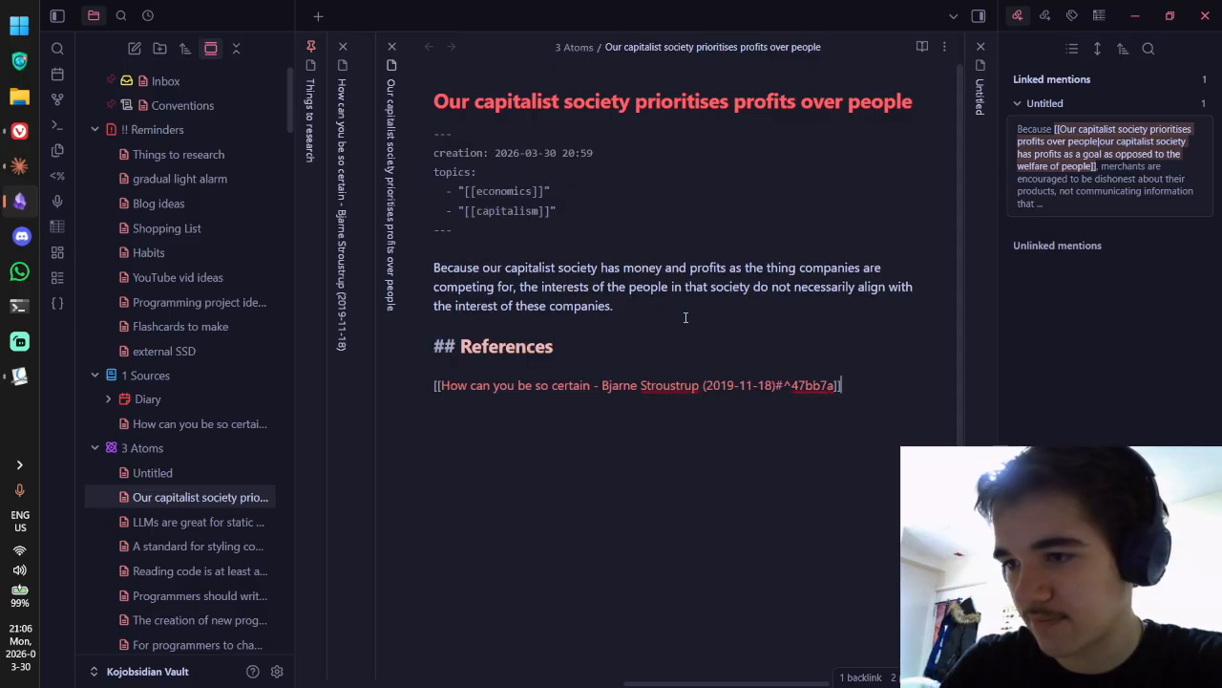
Step: Copy the Stroustrup source link from the note "Our capitalist society prioritises profits over people" into the untitled note's References section
{"action": "left_click", "coordinate": [974, 251]}
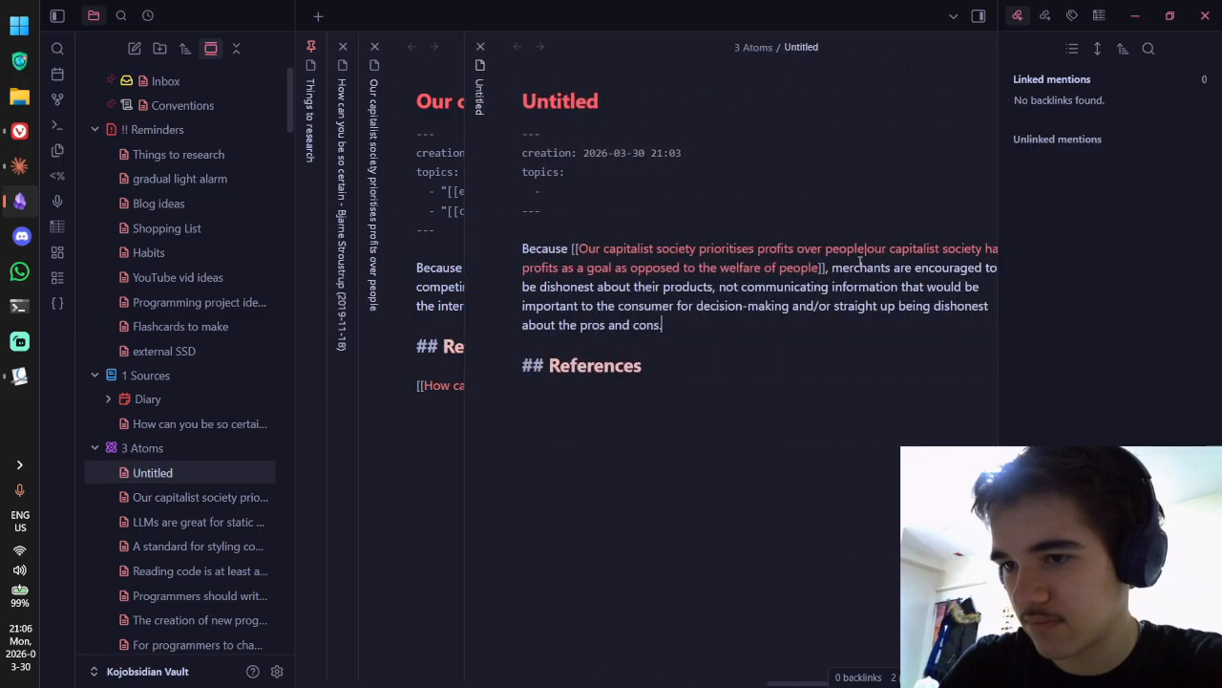
{"action": "key", "text": "ctrl+e"}
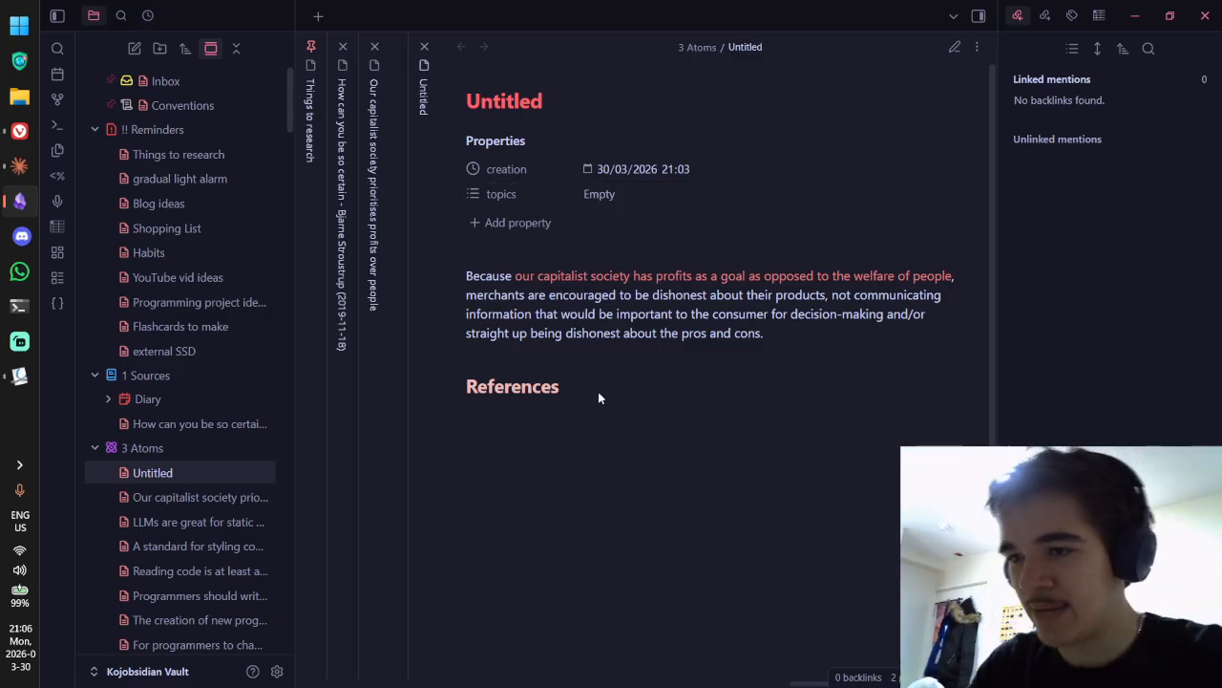
{"action": "key", "text": "ctrl+e"}
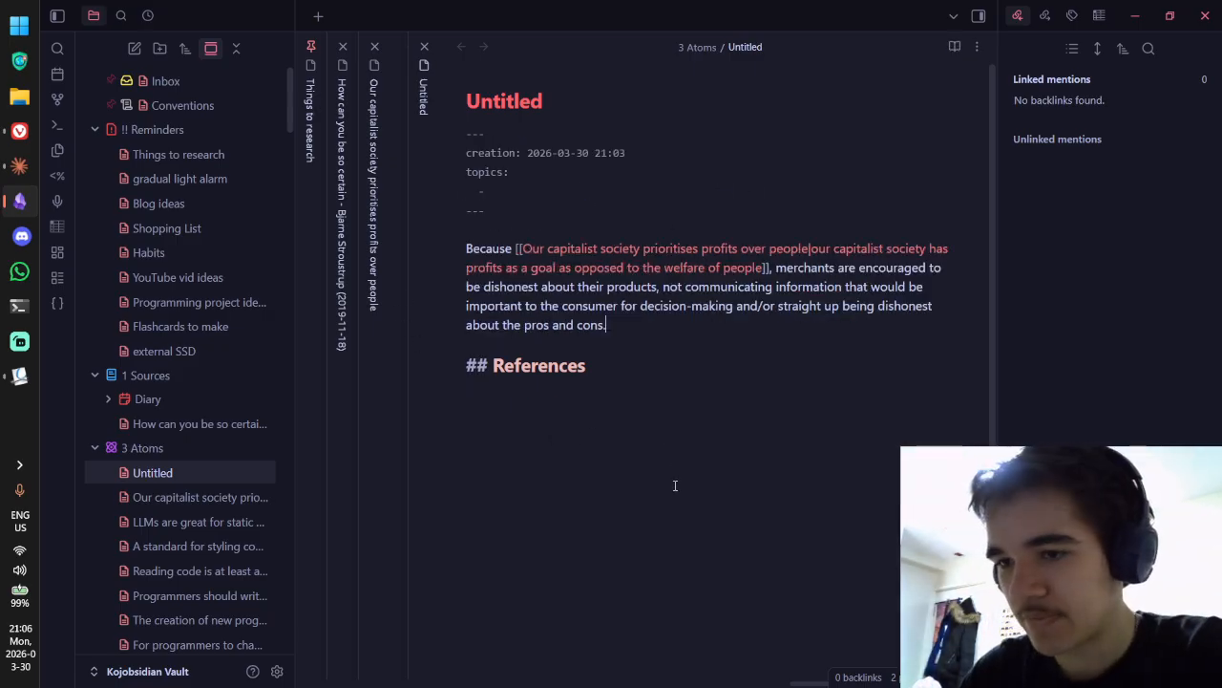
{"action": "left_click", "coordinate": [396, 439]}
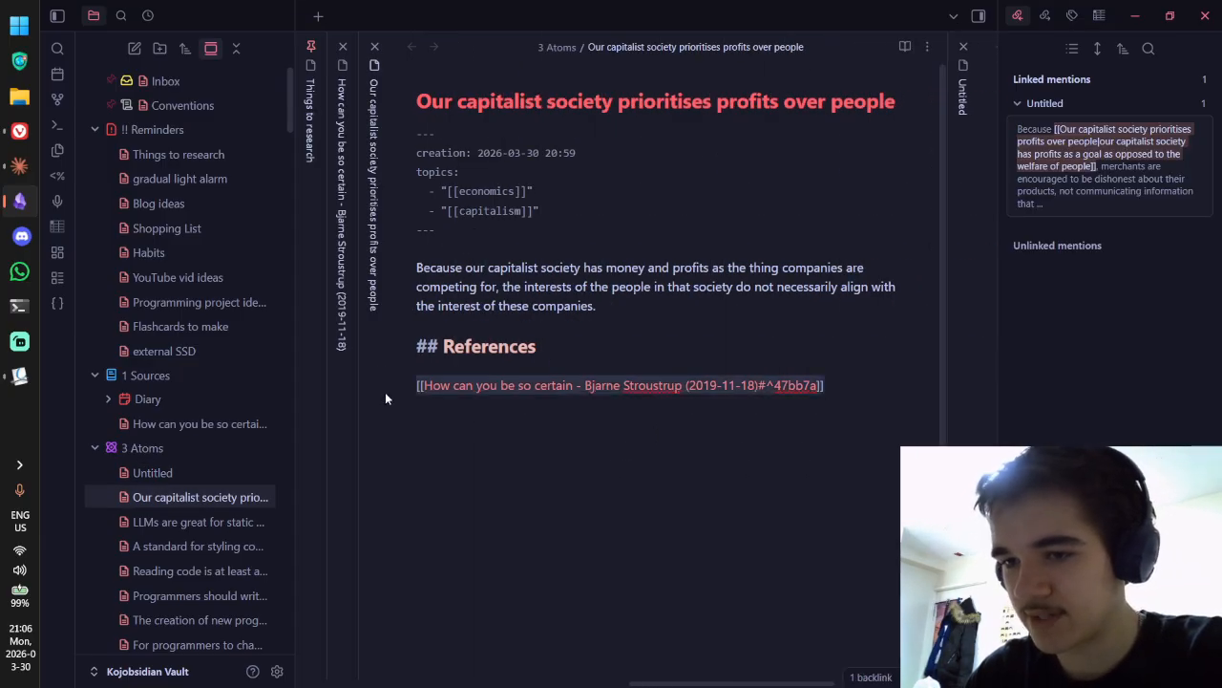
{"action": "left_click", "coordinate": [964, 353]}
{"action": "left_click", "coordinate": [626, 436]}
{"action": "type", "text": "[[How can you be so certain - Bjarne Stroustrup (2019-11-18)#^47bb7a]]"}
Step: Add the linked topics capitalism and decision-making to the untitled note's topics property
{"action": "left_click", "coordinate": [583, 227]}
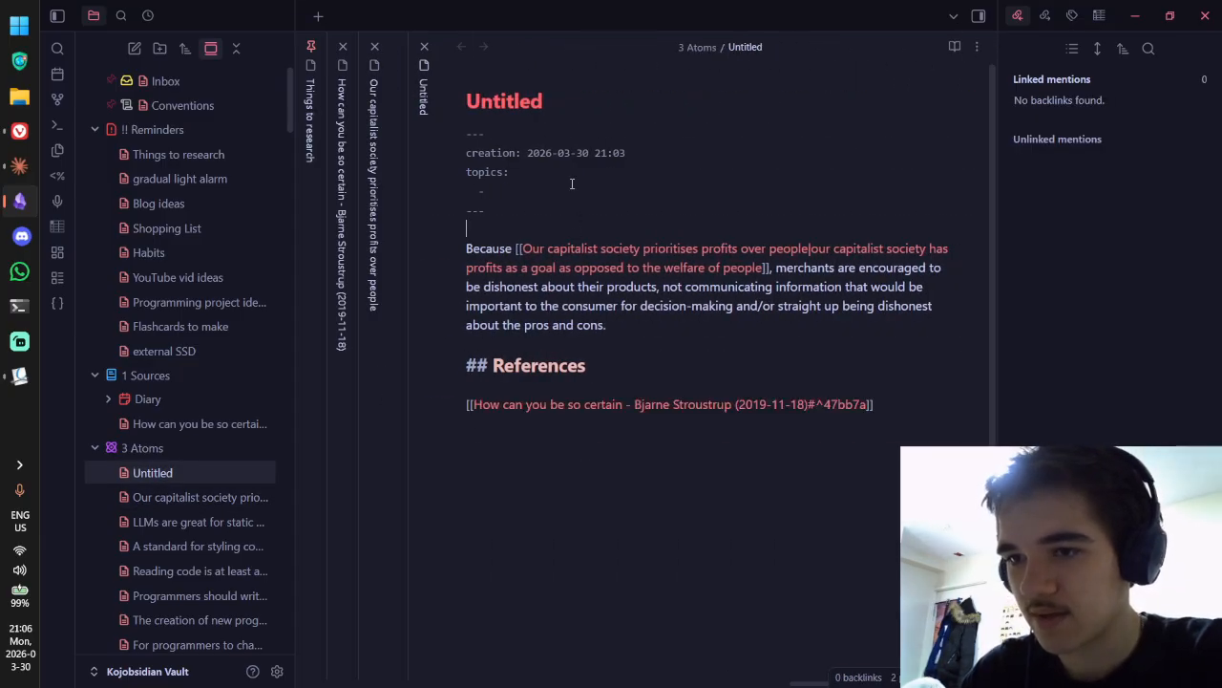
{"action": "left_click", "coordinate": [576, 188]}
{"action": "key", "text": "ctrl+e"}
{"action": "left_click", "coordinate": [671, 196]}
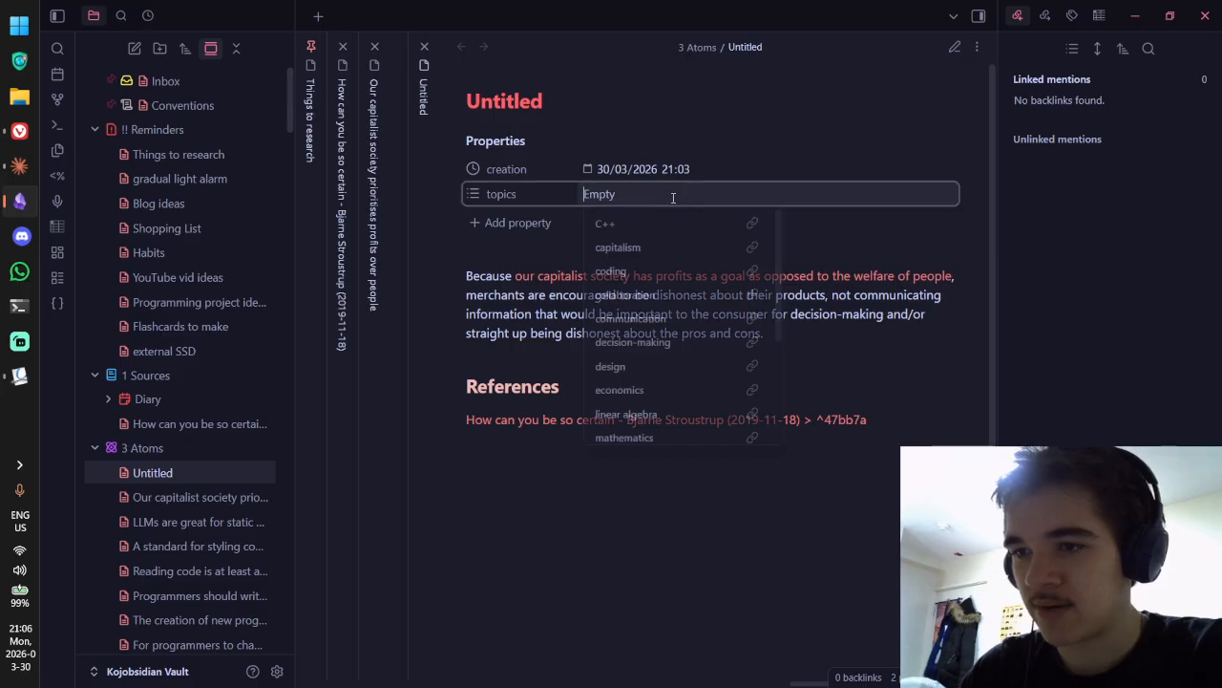
{"action": "type", "text": "[[cap"}
{"action": "key", "text": "BackSpace"}
{"action": "key", "text": "BackSpace"}
{"action": "key", "text": "BackSpace"}
{"action": "key", "text": "BackSpace"}
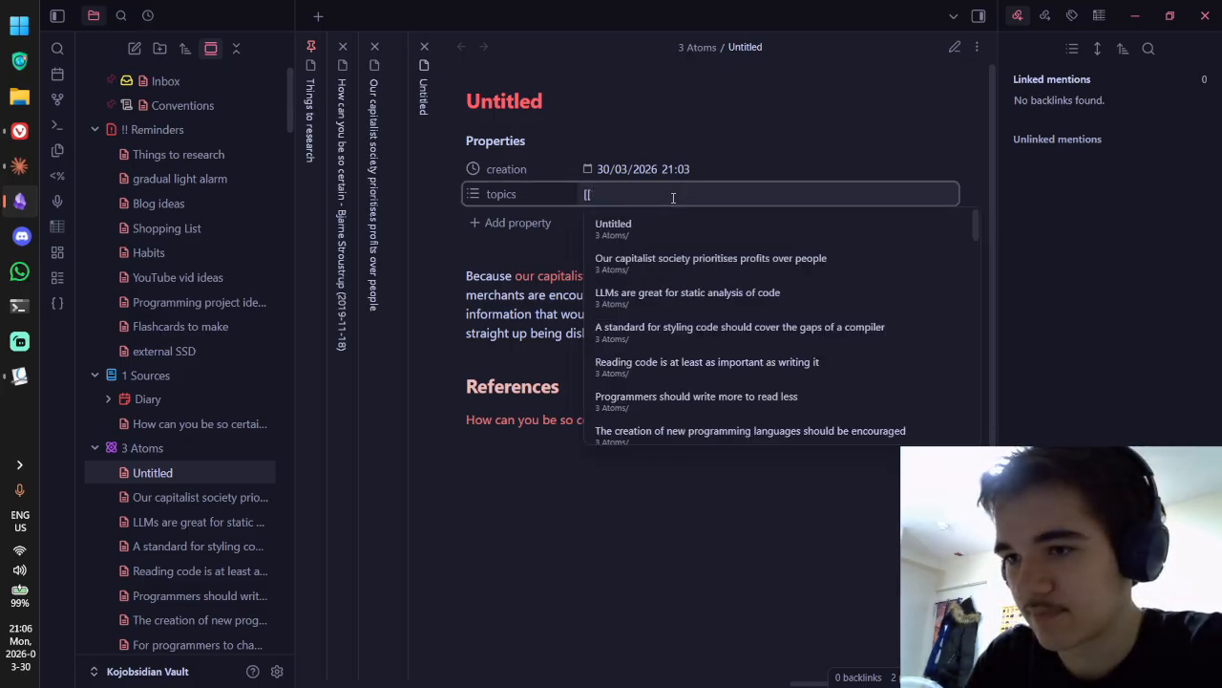
{"action": "type", "text": "cap"}
{"action": "key", "text": "Return"}
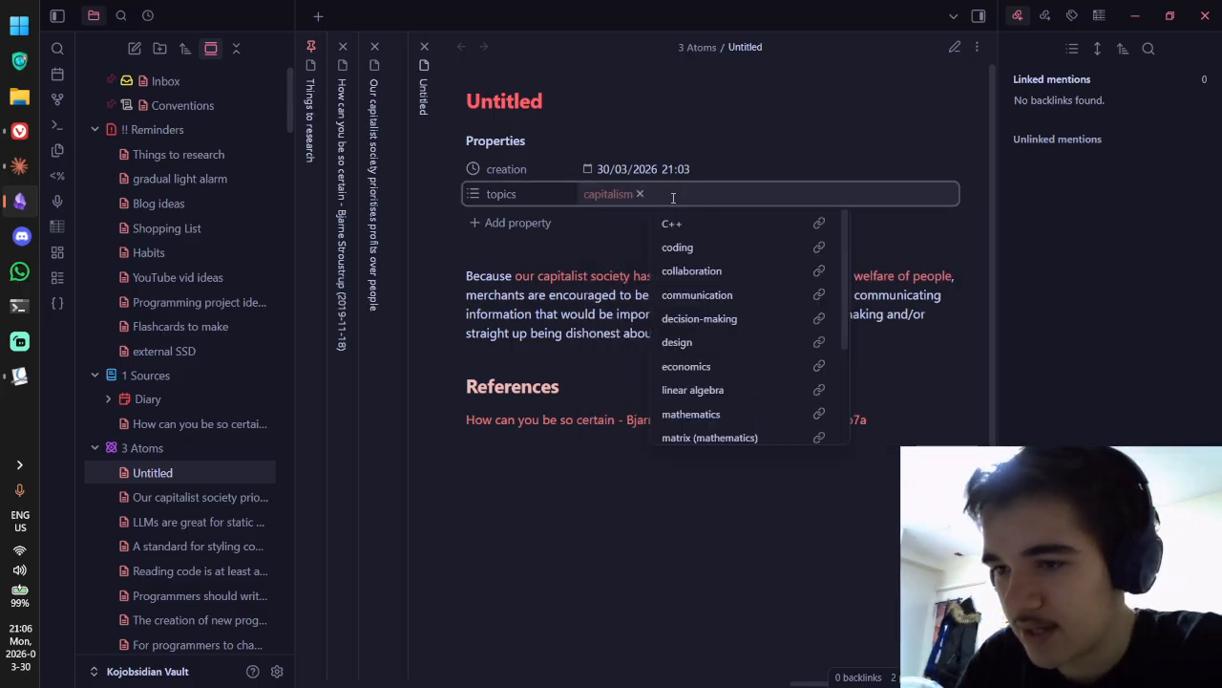
{"action": "type", "text": "dec"}
{"action": "key", "text": "Return"}
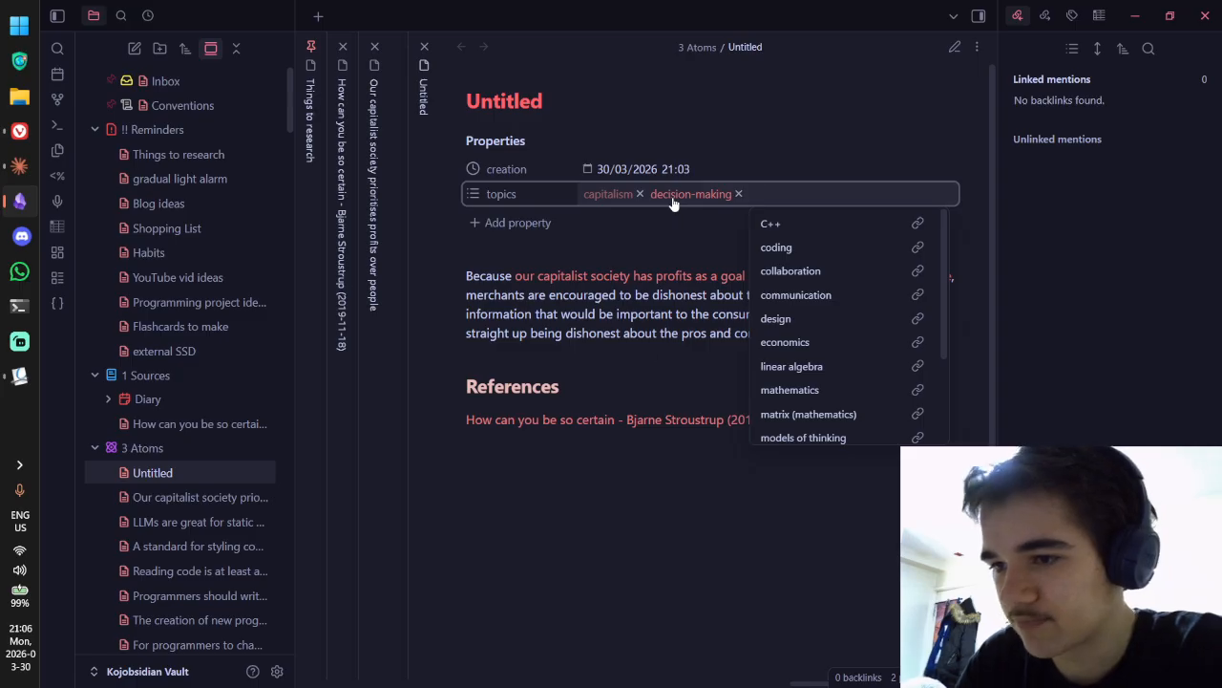
{"action": "left_click", "coordinate": [657, 358]}
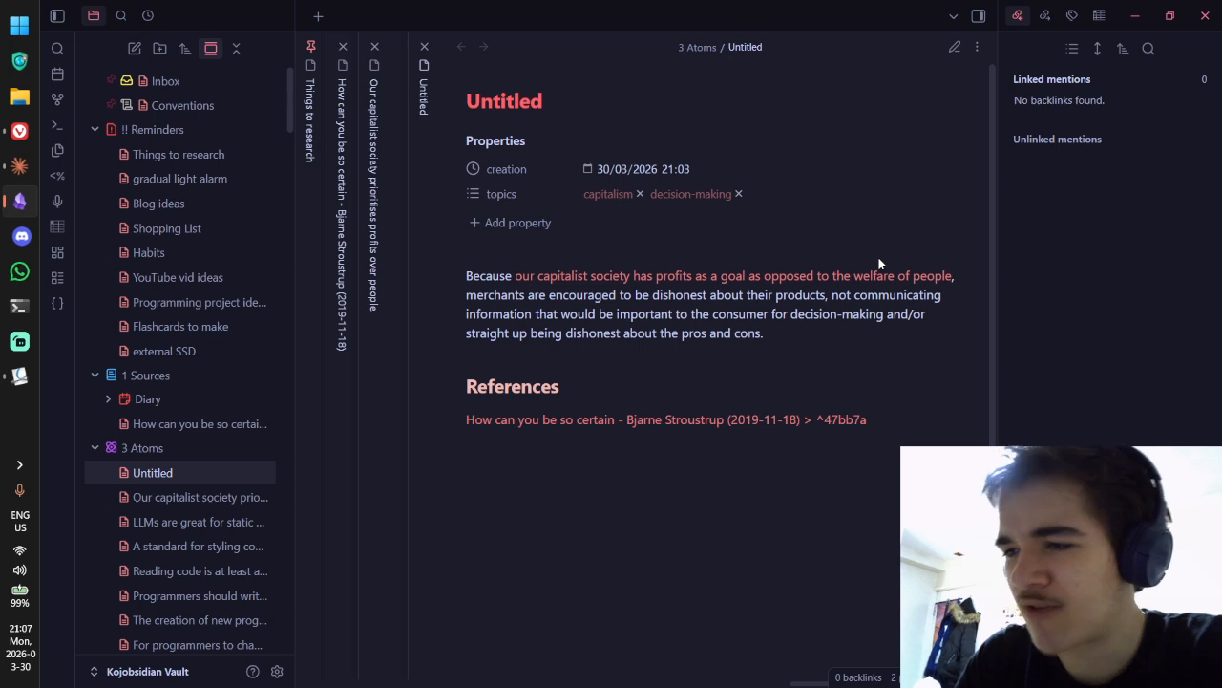
Step: Add a linked "morality" topic to the untitled note's topics property
{"action": "left_click", "coordinate": [785, 195]}
{"action": "type", "text": "m"}
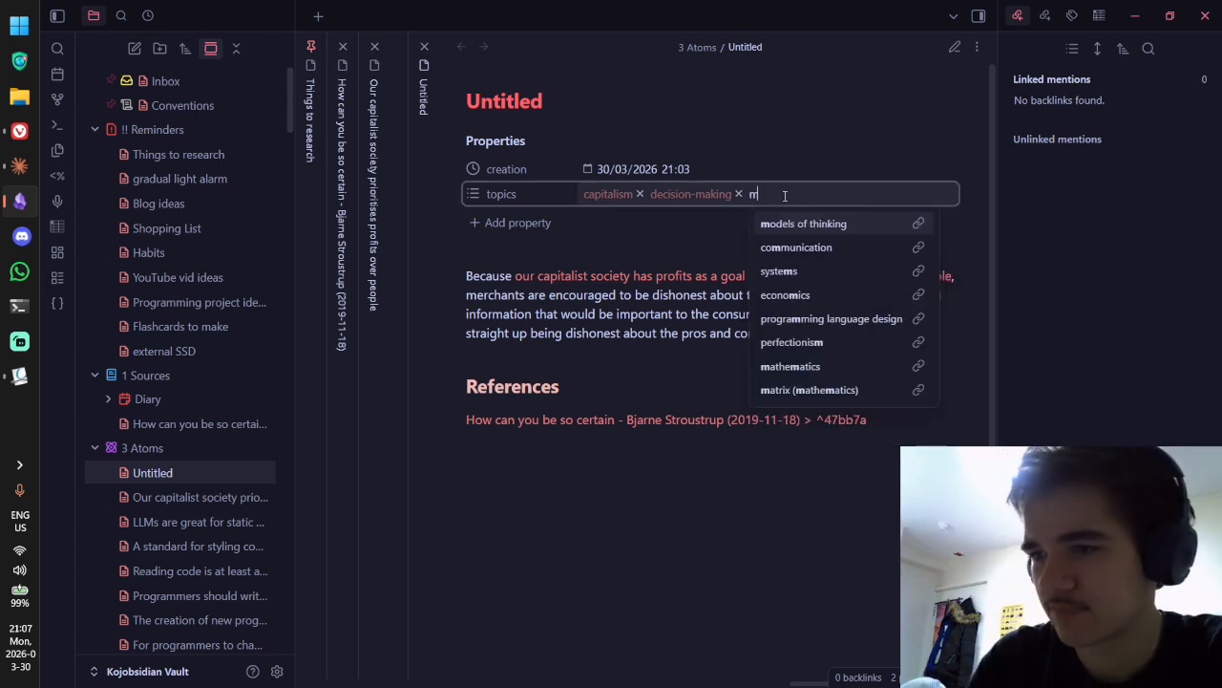
{"action": "key", "text": "BackSpace"}
{"action": "key", "text": "BackSpace"}
{"action": "type", "text": "[[morality"}
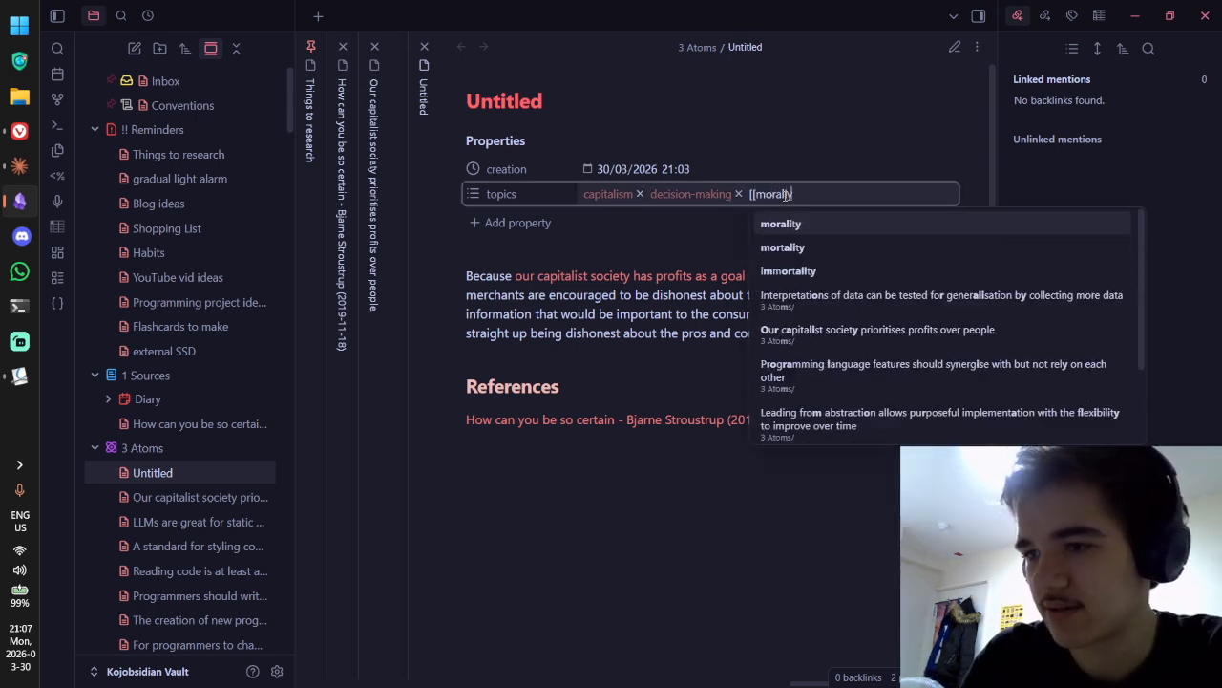
{"action": "key", "text": "Return"}
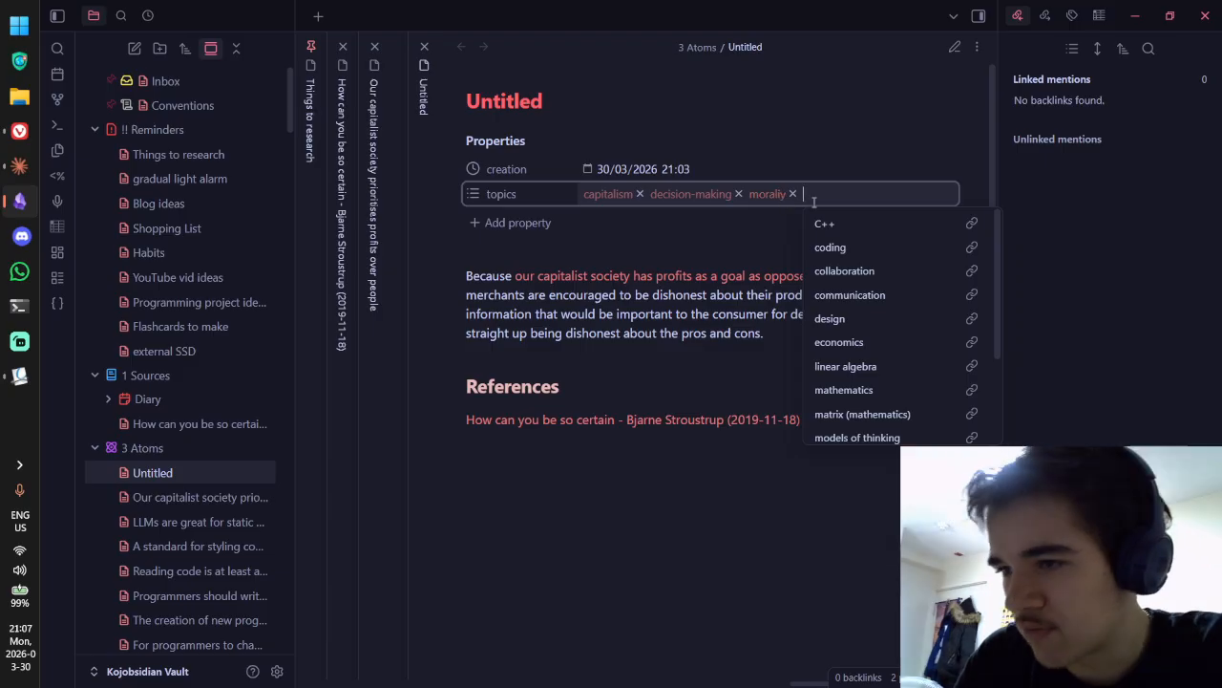
{"action": "key", "text": "BackSpace"}
{"action": "key", "text": "BackSpace"}
{"action": "type", "text": "[[morality"}
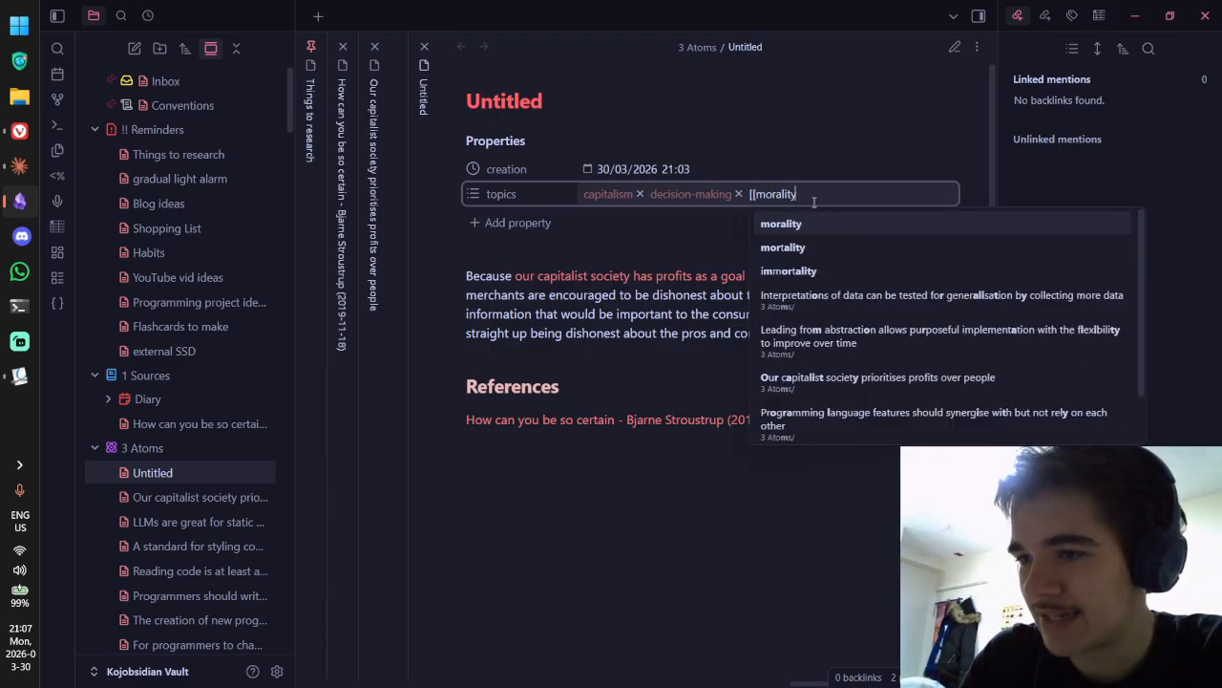
{"action": "key", "text": "Return"}
Step: Rename the untitled note as "Capitalism encourages dishonest marketing"
{"action": "left_click", "coordinate": [596, 121]}
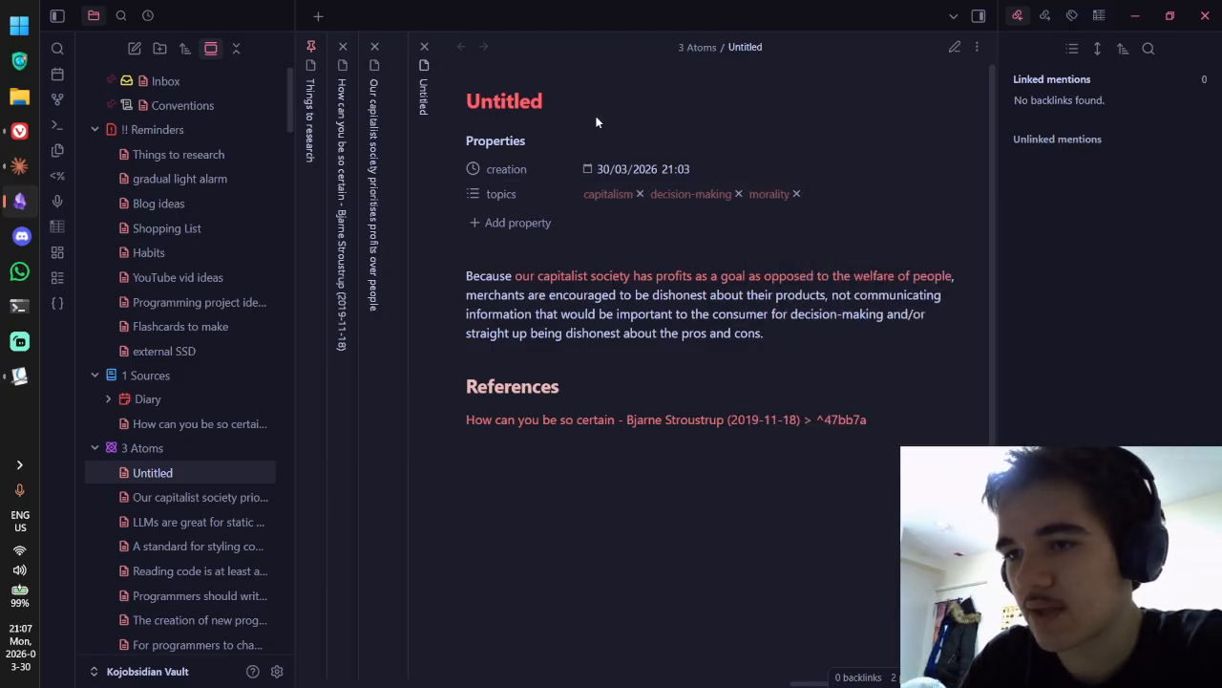
{"action": "key", "text": "ctrl+BackSpace"}
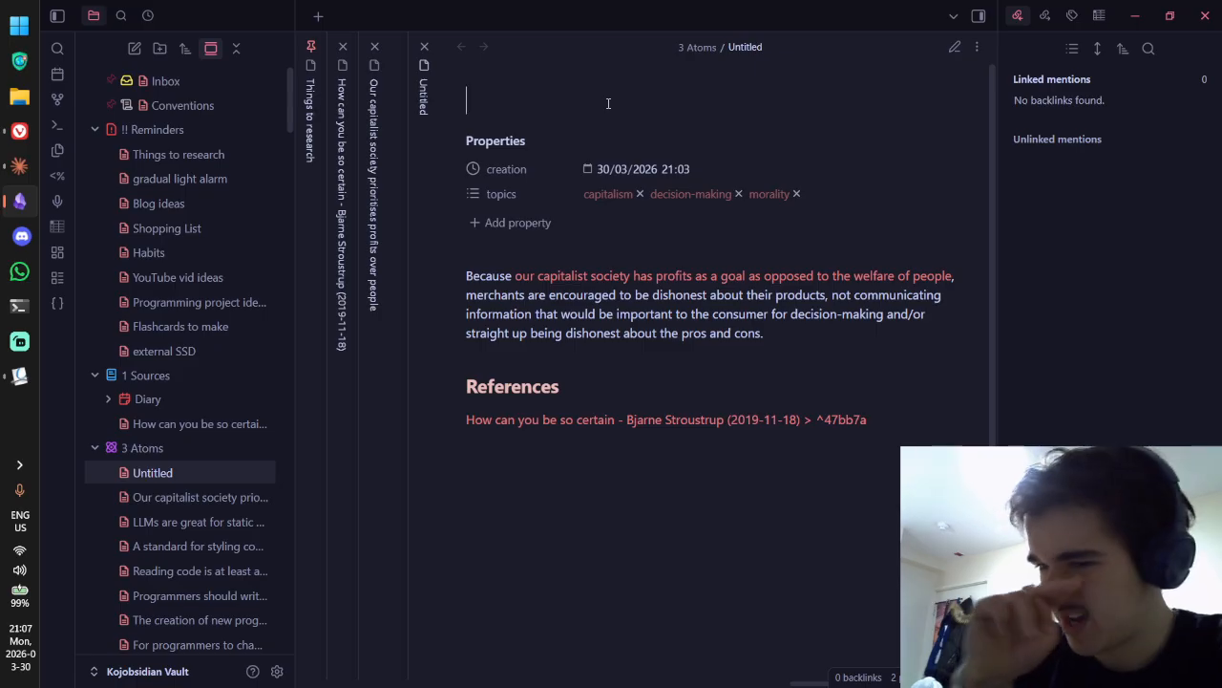
{"action": "type", "text": "Capitalis"}
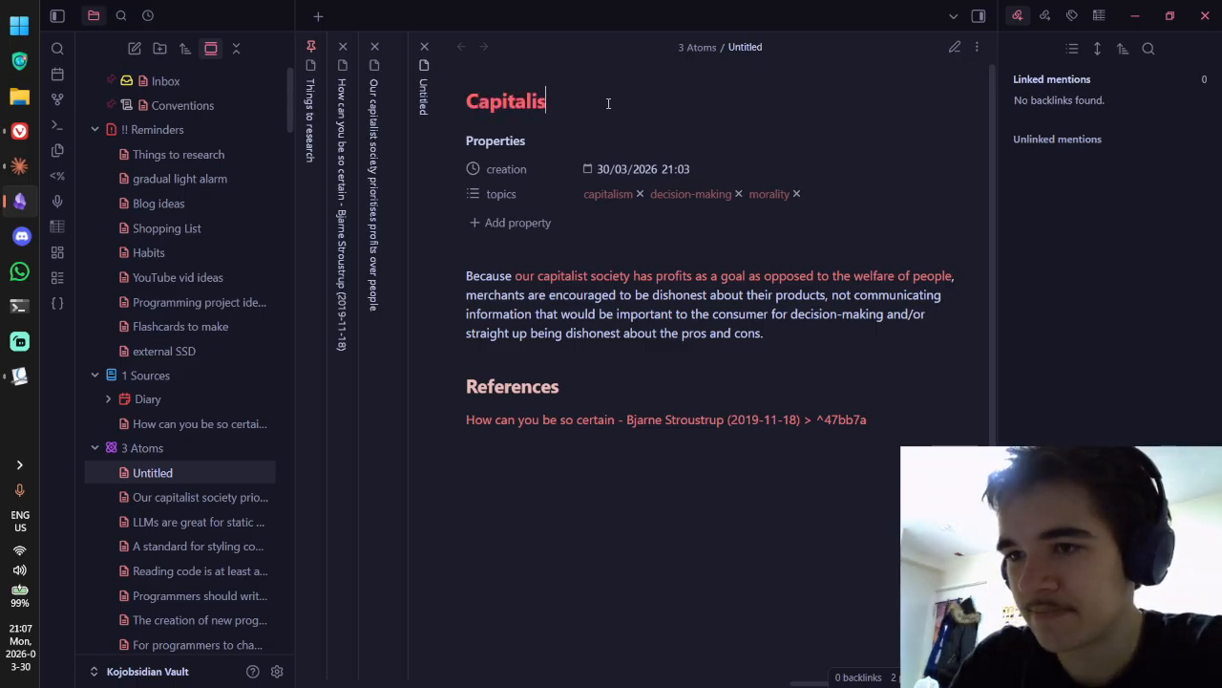
{"action": "type", "text": "m encourages d"}
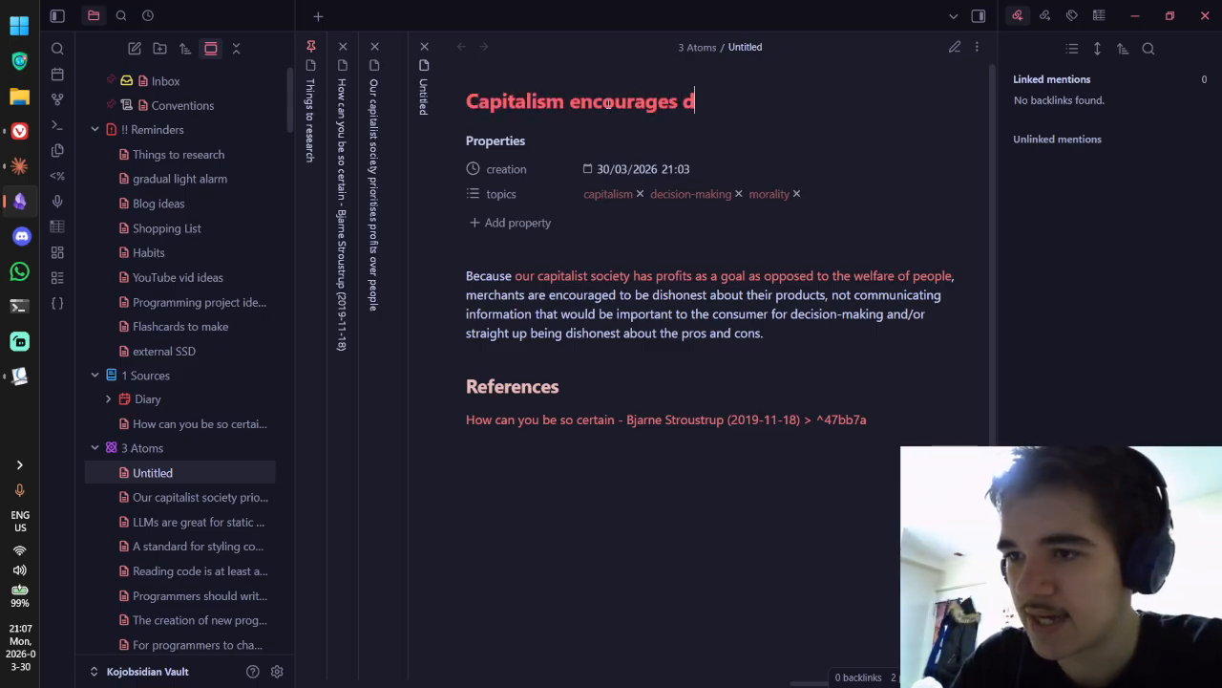
{"action": "type", "text": "isho"}
{"action": "key", "text": "BackSpace"}
{"action": "key", "text": "BackSpace"}
{"action": "key", "text": "BackSpace"}
{"action": "type", "text": "ishonest "}
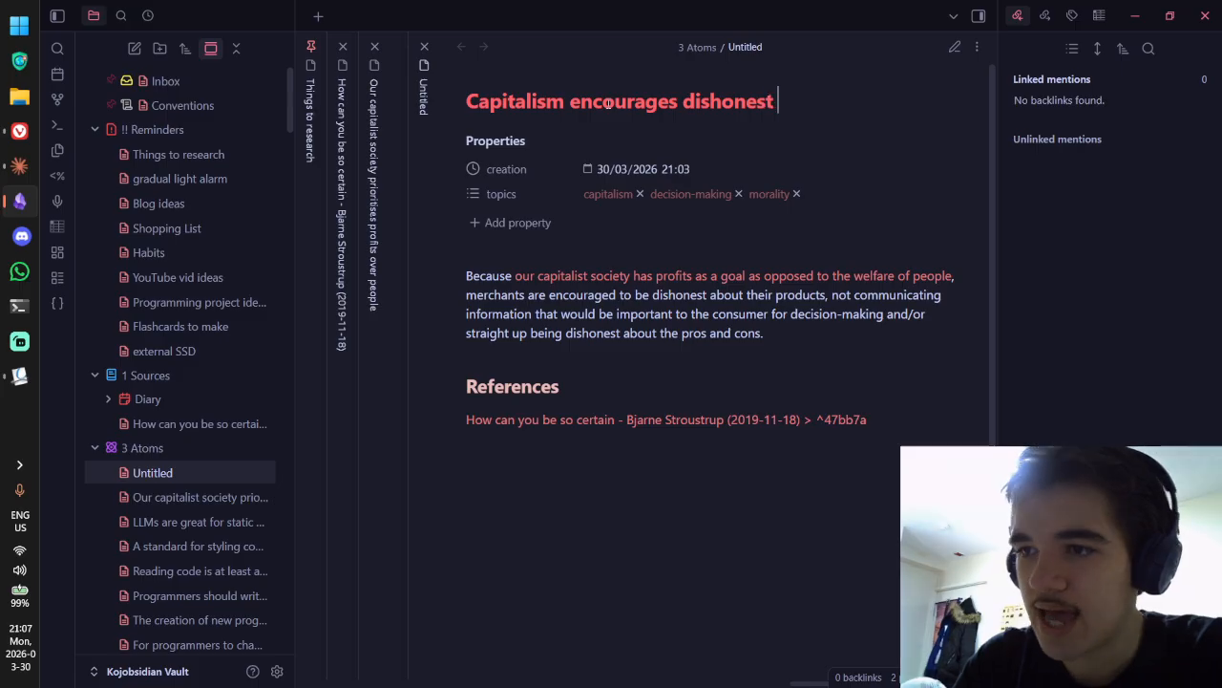
{"action": "type", "text": "marketing"}
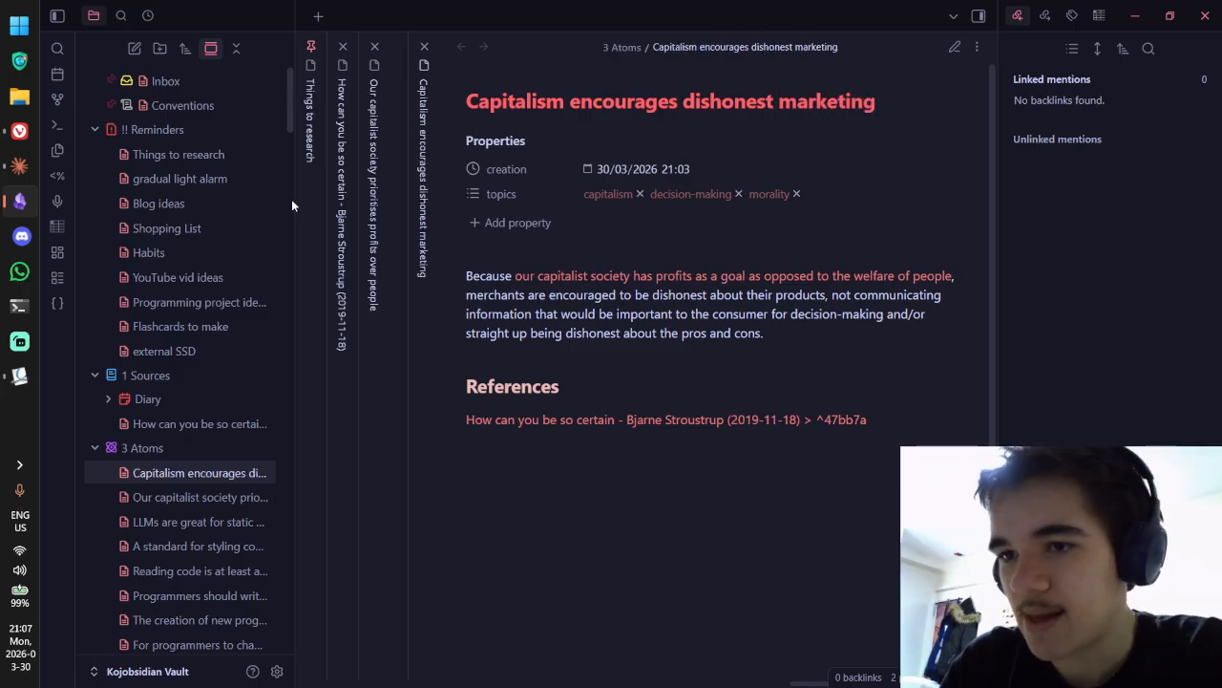
Step: Reread the commentary under the "pure sales jobs" quote in the source note, and start a new atom note with the body text "Because"
{"action": "left_click", "coordinate": [346, 272]}
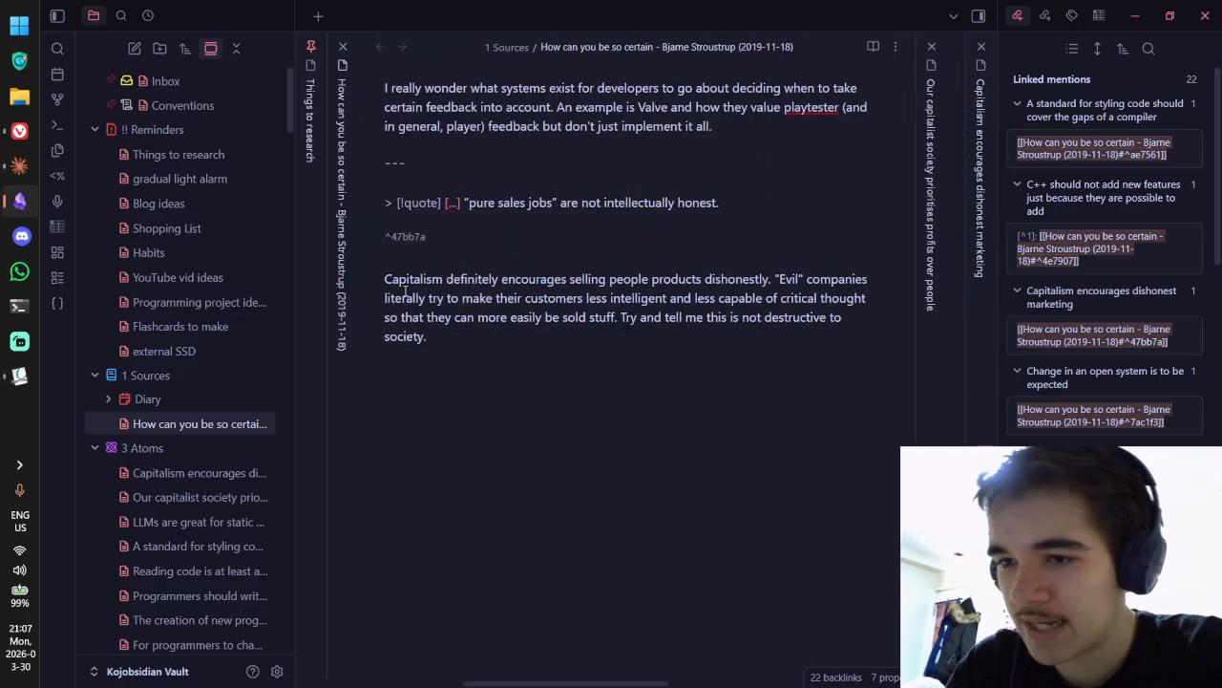
{"action": "left_click_drag", "start_coordinate": [410, 298], "coordinate": [869, 324]}
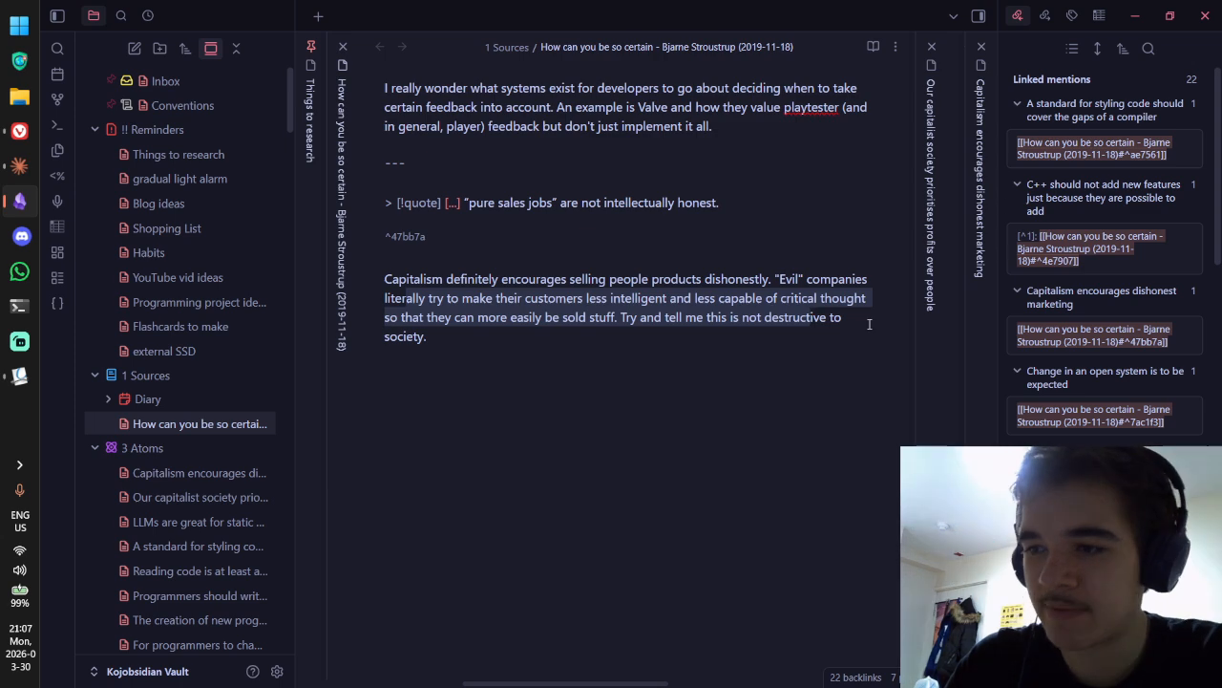
{"action": "left_click", "coordinate": [972, 309]}
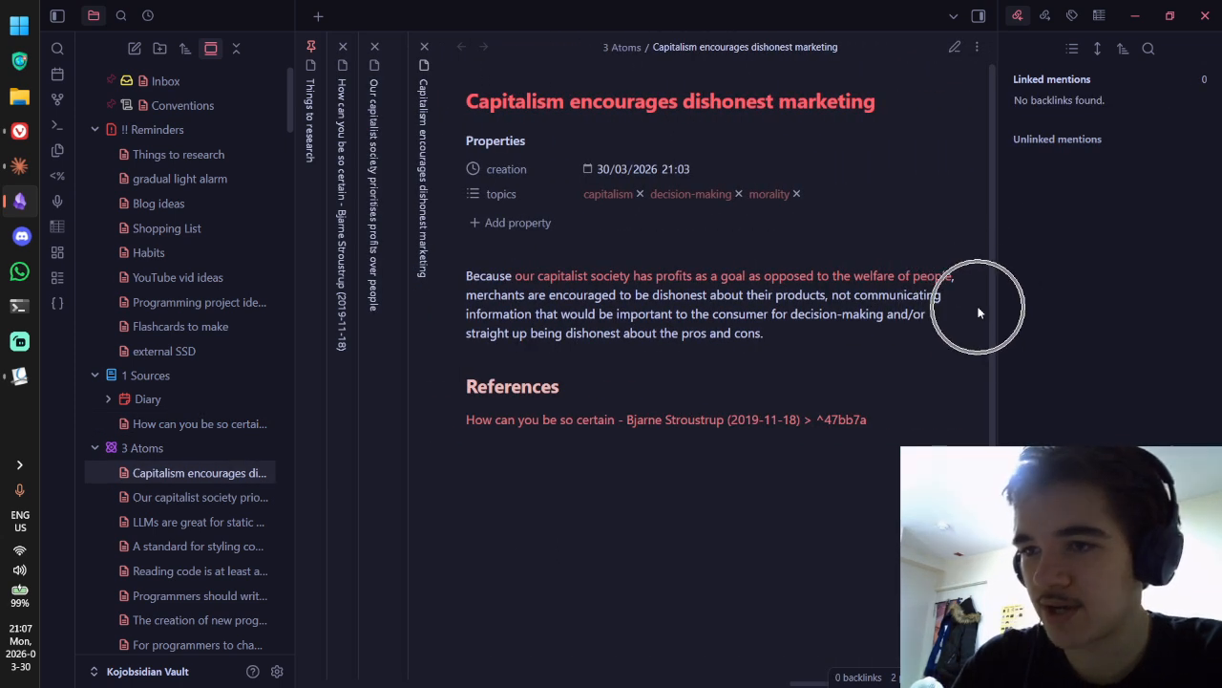
{"action": "key", "text": "ctrl+n"}
{"action": "left_click", "coordinate": [602, 249]}
{"action": "type", "text": "B"}
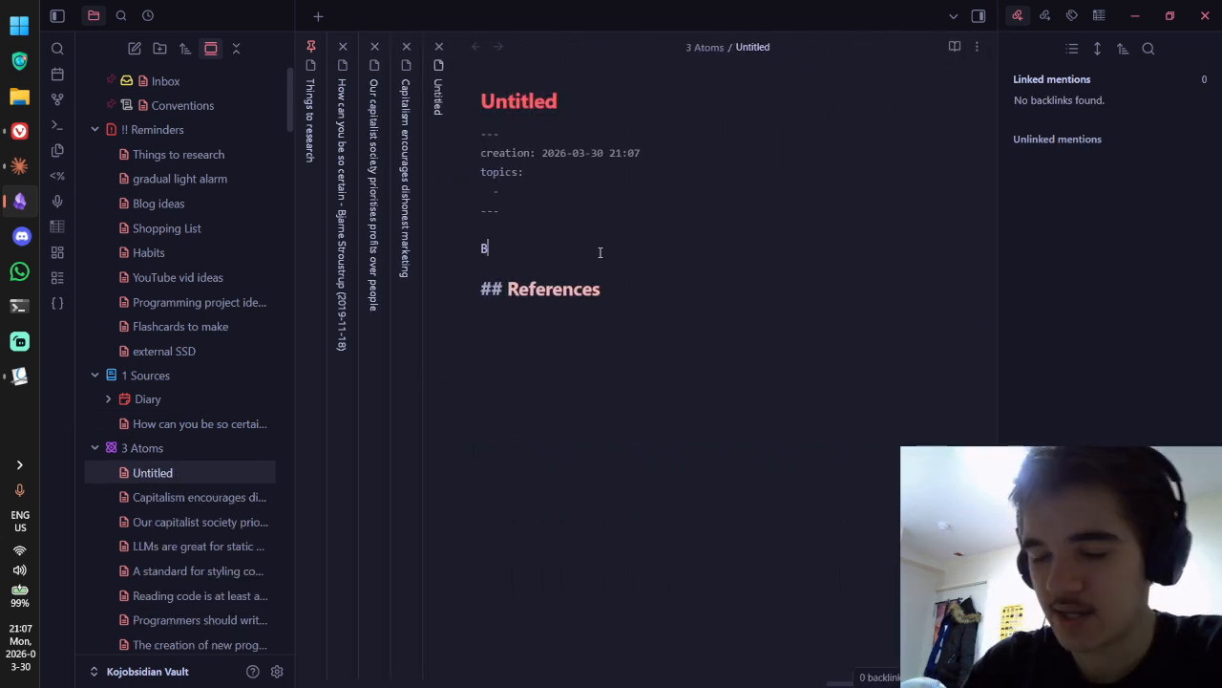
{"action": "type", "text": "ecause "}
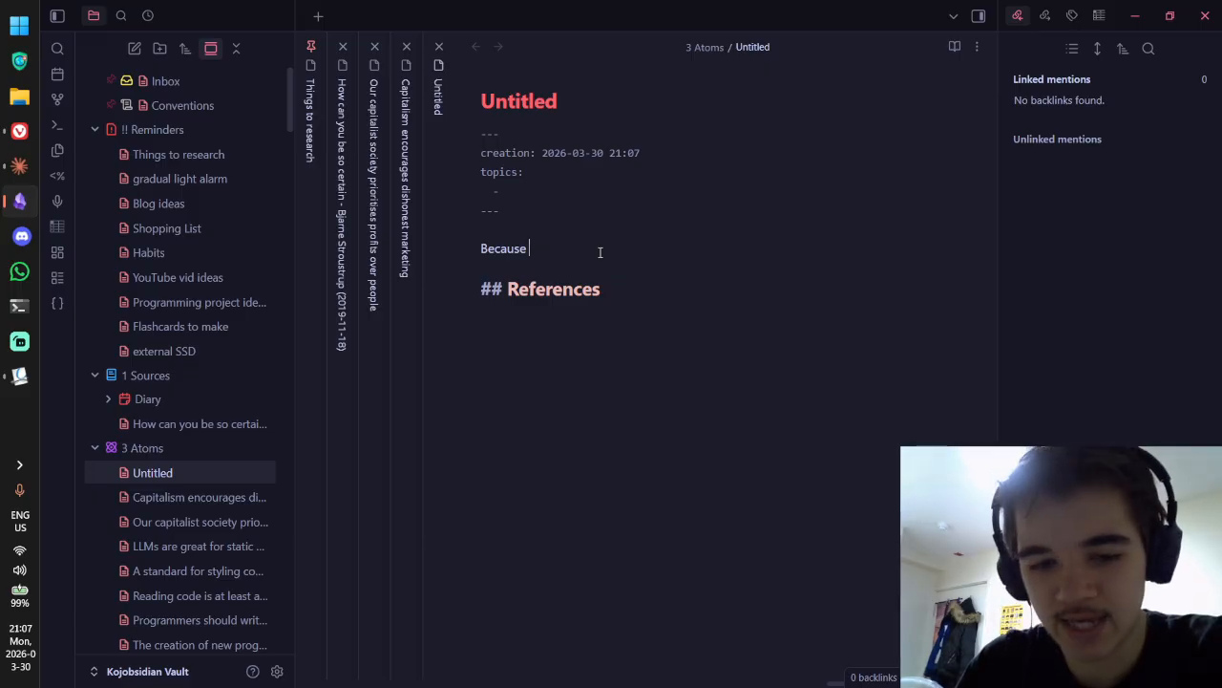
Step: Insert a link to "Capitalism encourages dishonest marketing" displayed as "capitalism encourages dishonest marketing from merchants", followed by a comma
{"action": "type", "text": "[["}
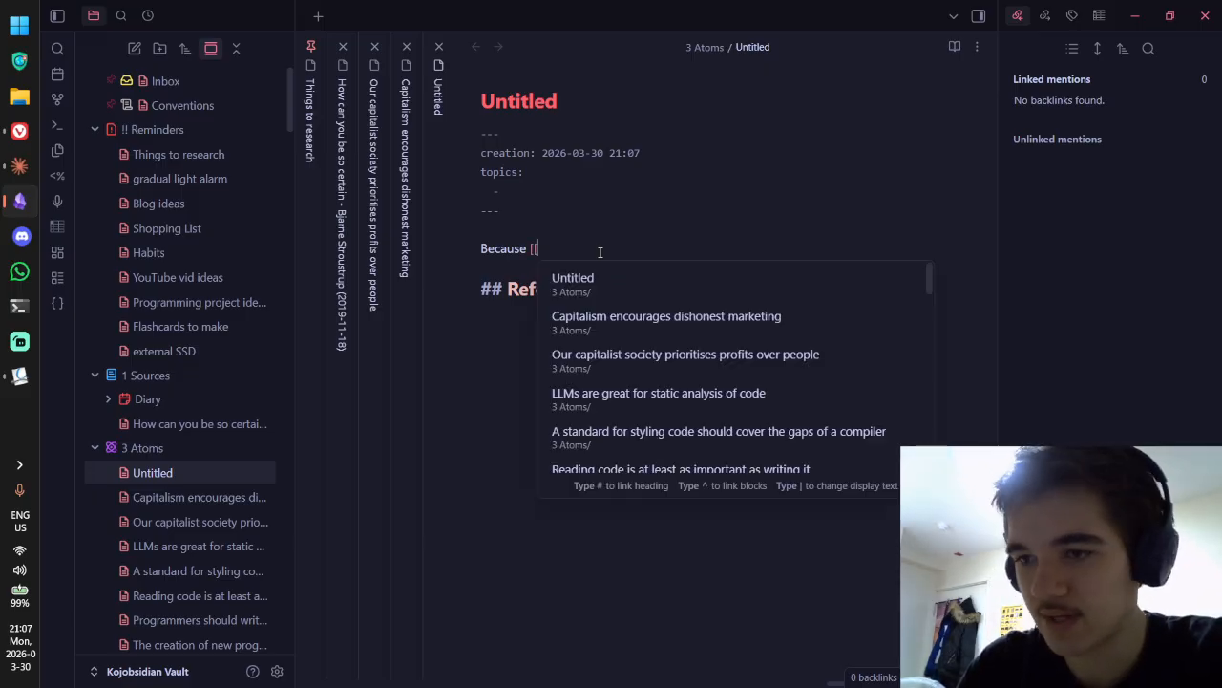
{"action": "type", "text": "capital"}
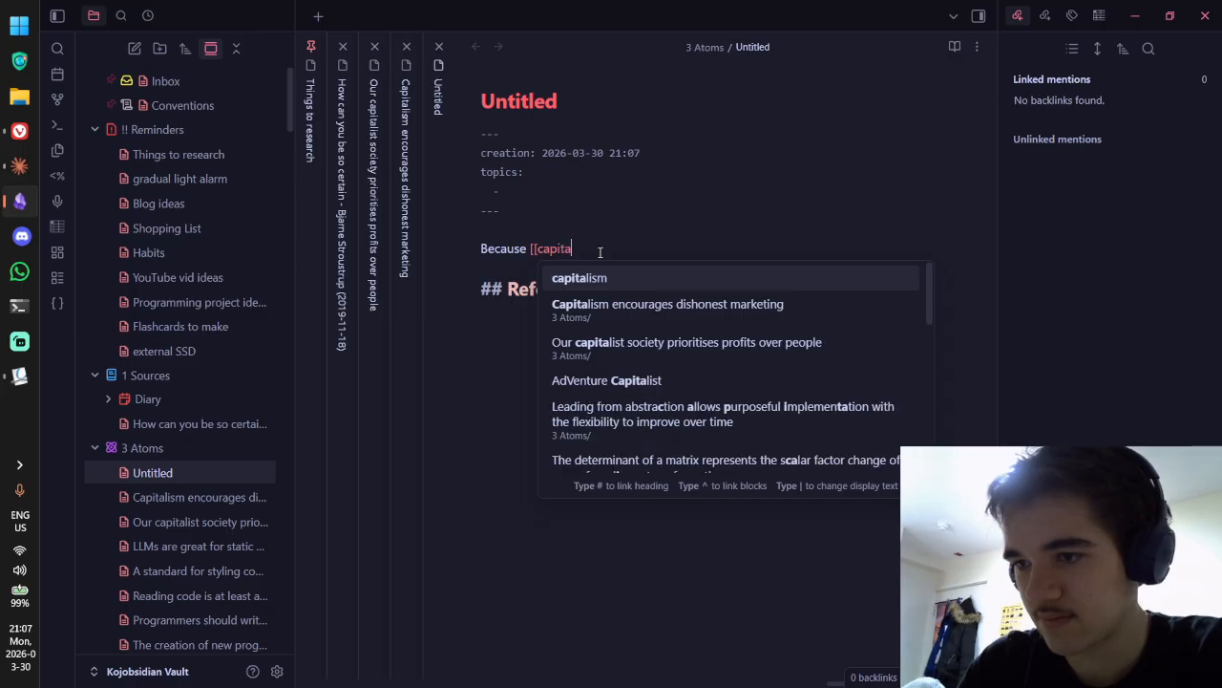
{"action": "key", "text": "Down"}
{"action": "key", "text": "Return"}
{"action": "key", "text": "BackSpace"}
{"action": "key", "text": "BackSpace"}
{"action": "type", "text": "|cap"}
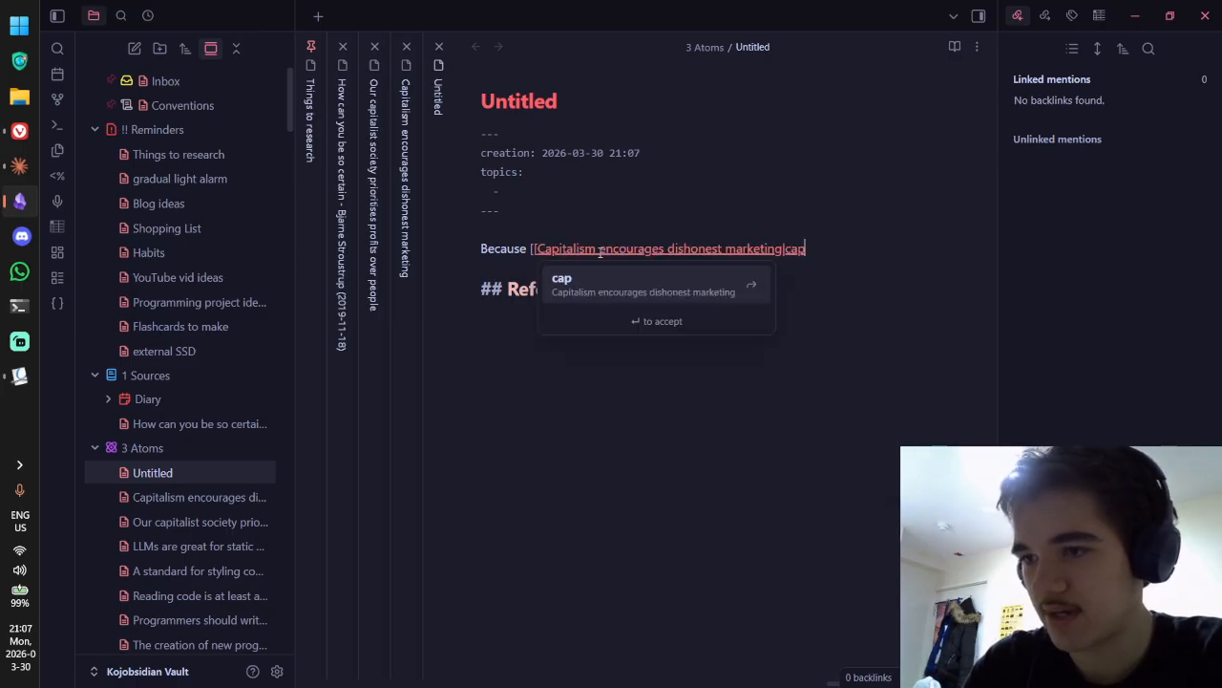
{"action": "type", "text": "italism encourage"}
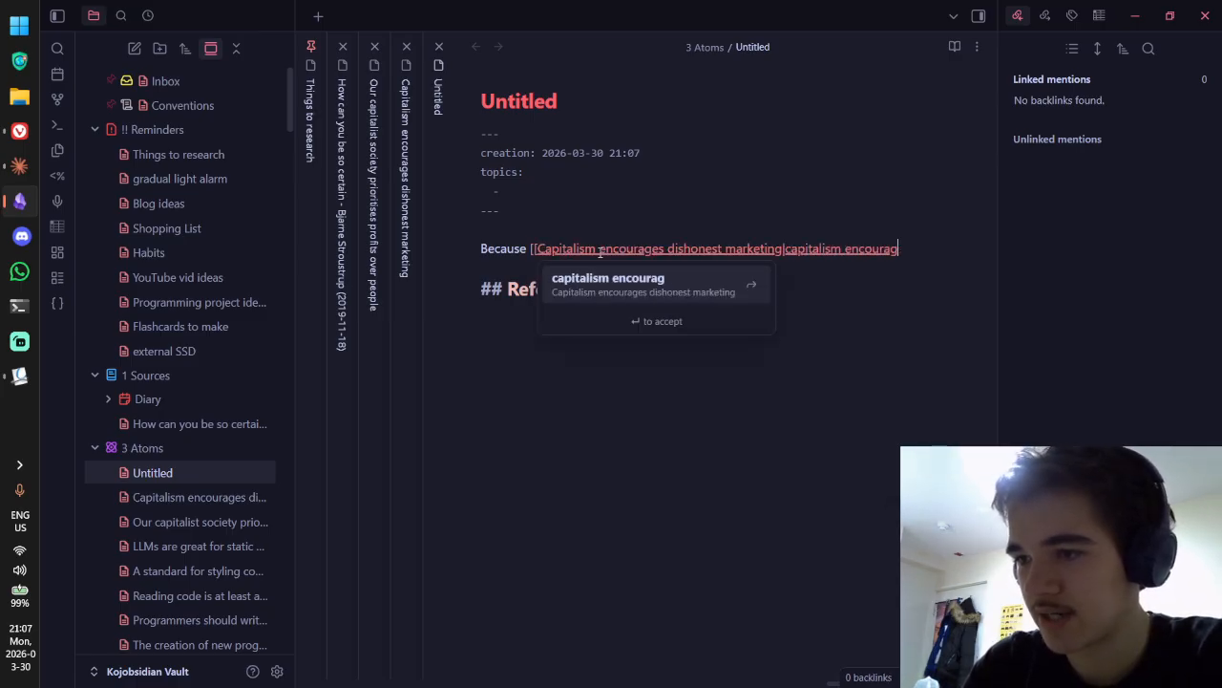
{"action": "type", "text": "es dishonest"}
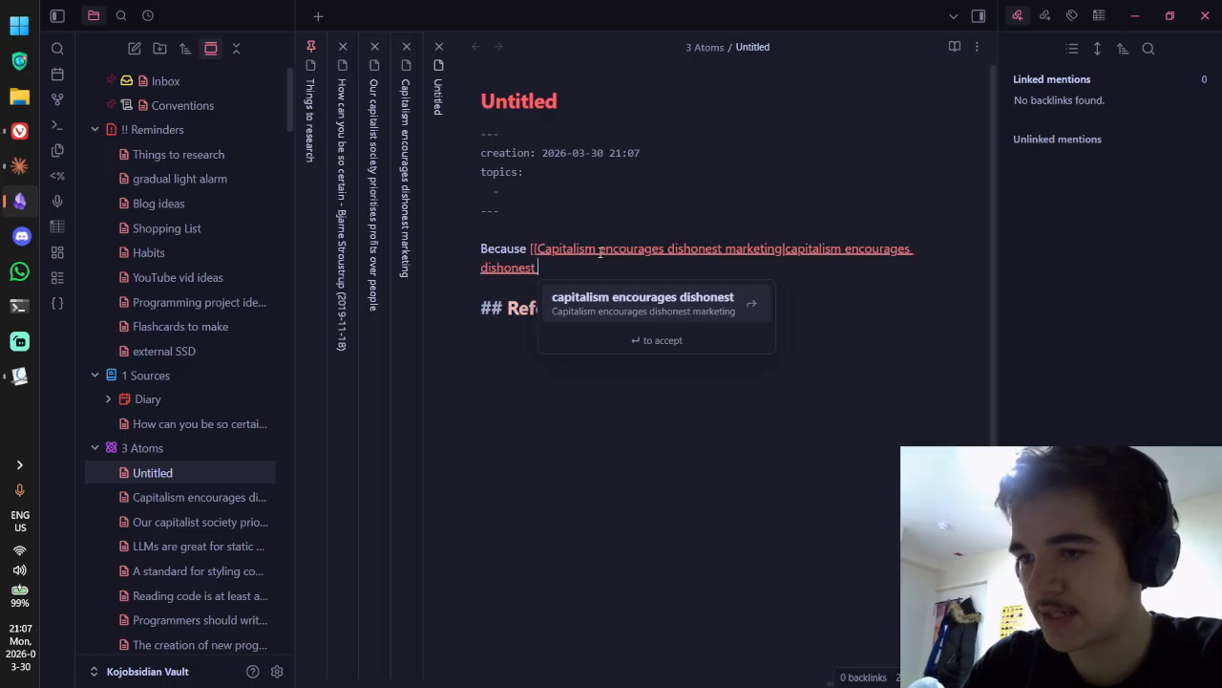
{"action": "type", "text": " marketing"}
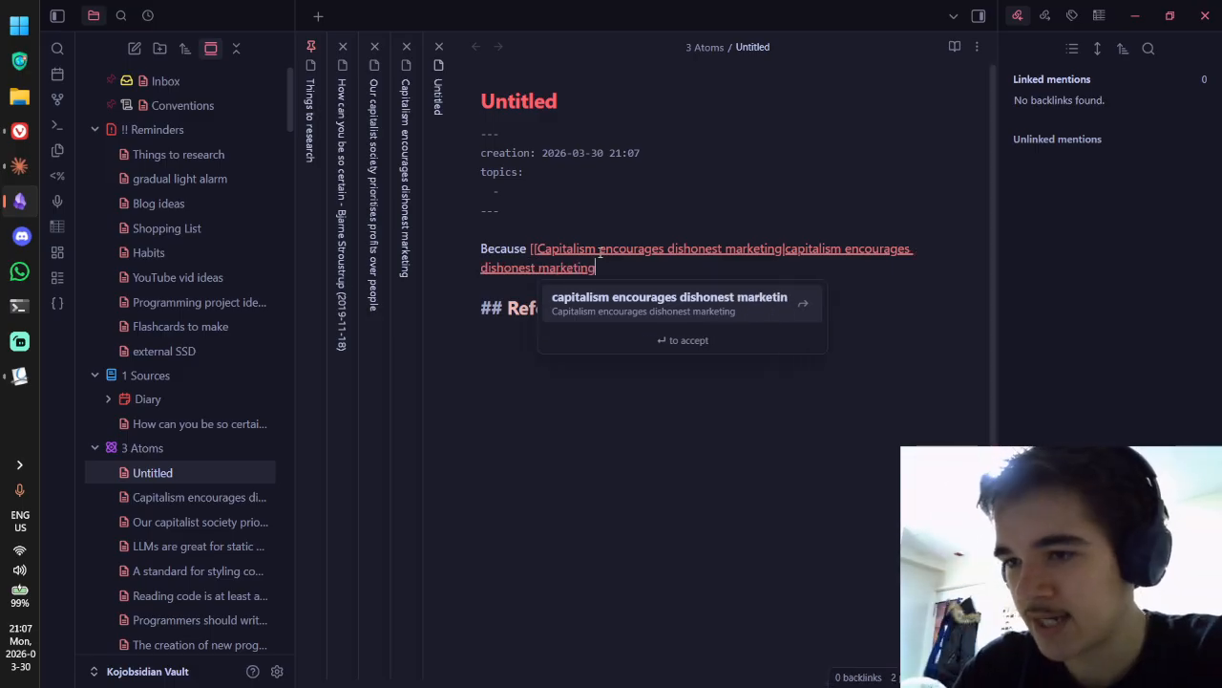
{"action": "type", "text": " from merchants"}
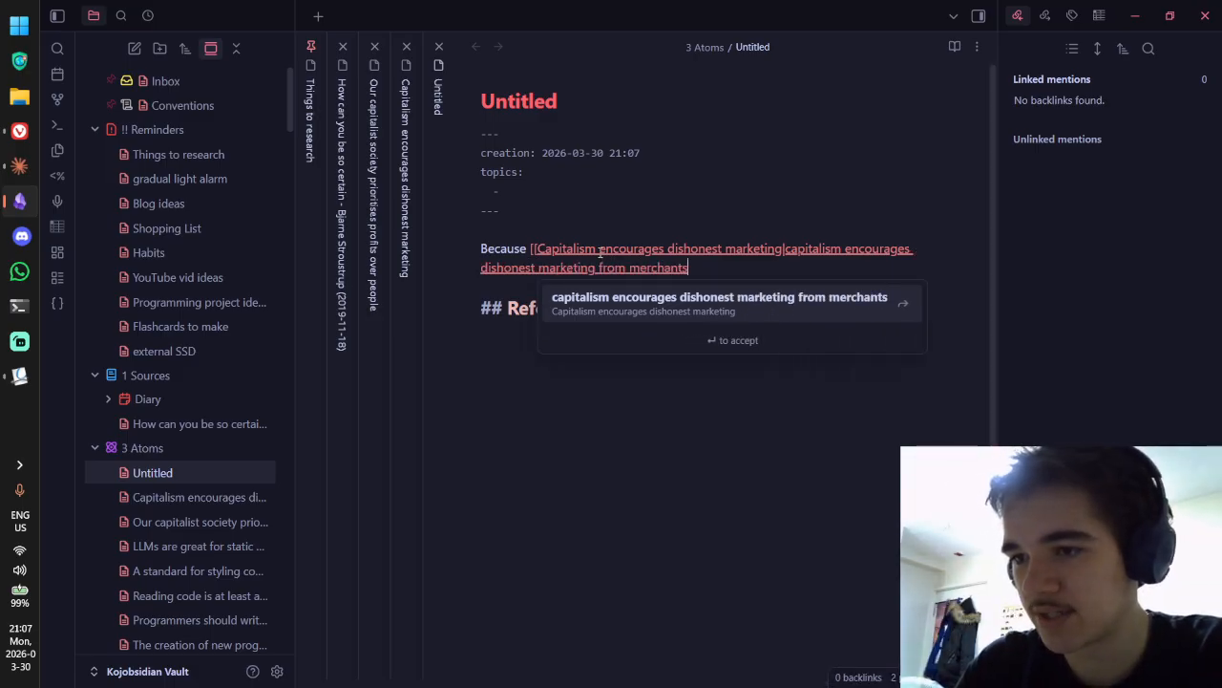
{"action": "key", "text": "Return"}
{"action": "type", "text": ", "}
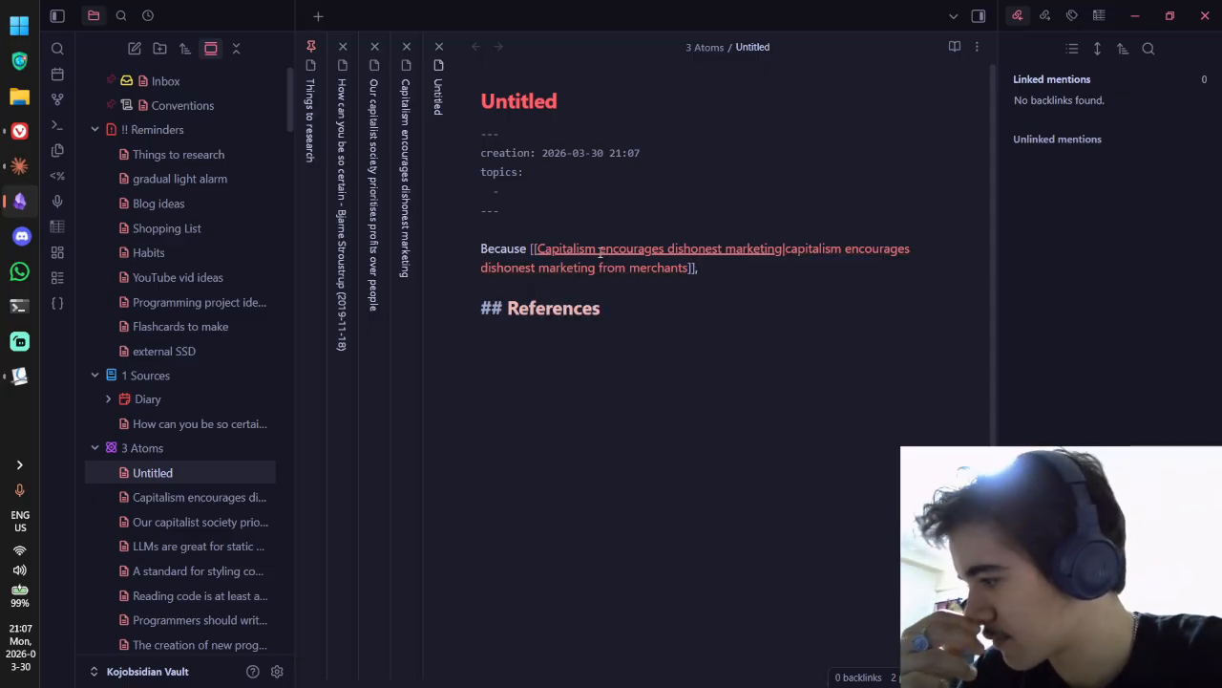
{"action": "type", "text": "it is actually"}
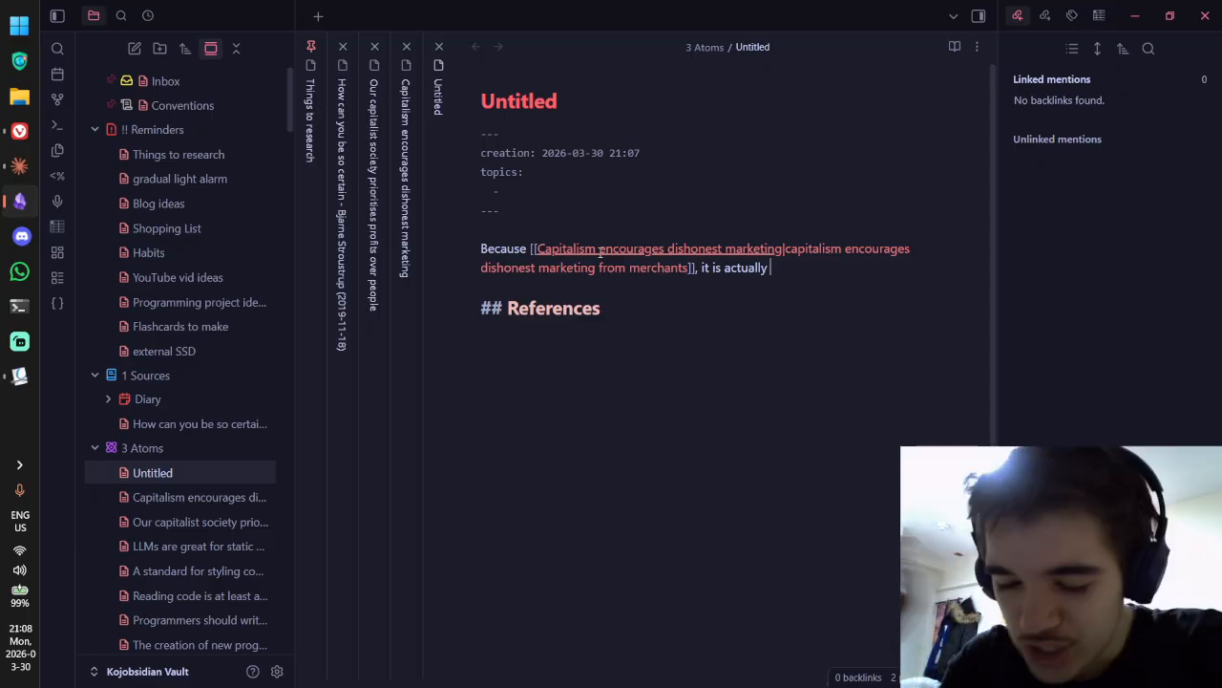
{"action": "key", "text": "BackSpace"}
{"action": "key", "text": "BackSpace"}
{"action": "key", "text": "BackSpace"}
{"action": "key", "text": "BackSpace"}
{"action": "key", "text": "BackSpace"}
{"action": "key", "text": "BackSpace"}
{"action": "key", "text": "BackSpace"}
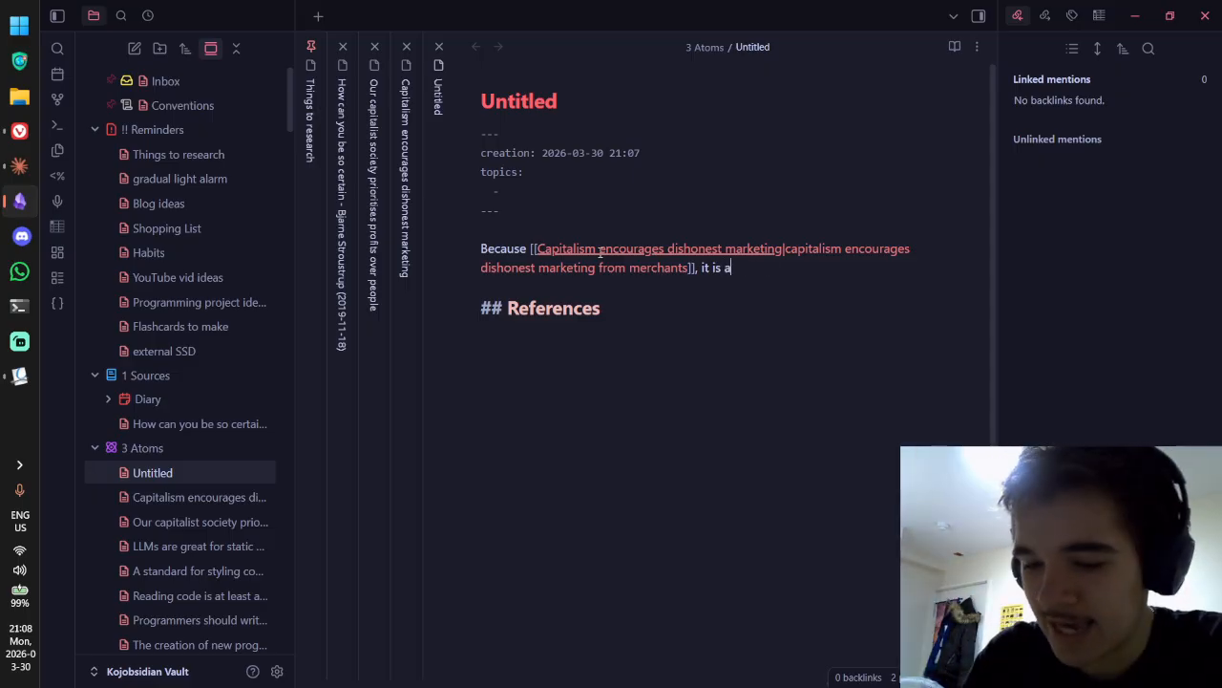
{"action": "type", "text": "genu"}
{"action": "key", "text": "BackSpace"}
{"action": "key", "text": "BackSpace"}
{"action": "key", "text": "BackSpace"}
{"action": "key", "text": "BackSpace"}
{"action": "key", "text": "BackSpace"}
{"action": "key", "text": "BackSpace"}
{"action": "key", "text": "BackSpace"}
{"action": "key", "text": "BackSpace"}
{"action": "key", "text": "BackSpace"}
{"action": "key", "text": "BackSpace"}
{"action": "key", "text": "BackSpace"}
{"action": "key", "text": "BackSpace"}
Step: Continue the untitled note's sentence after the link with "there is strategic incentive for companies to"
{"action": "type", "text": "there "}
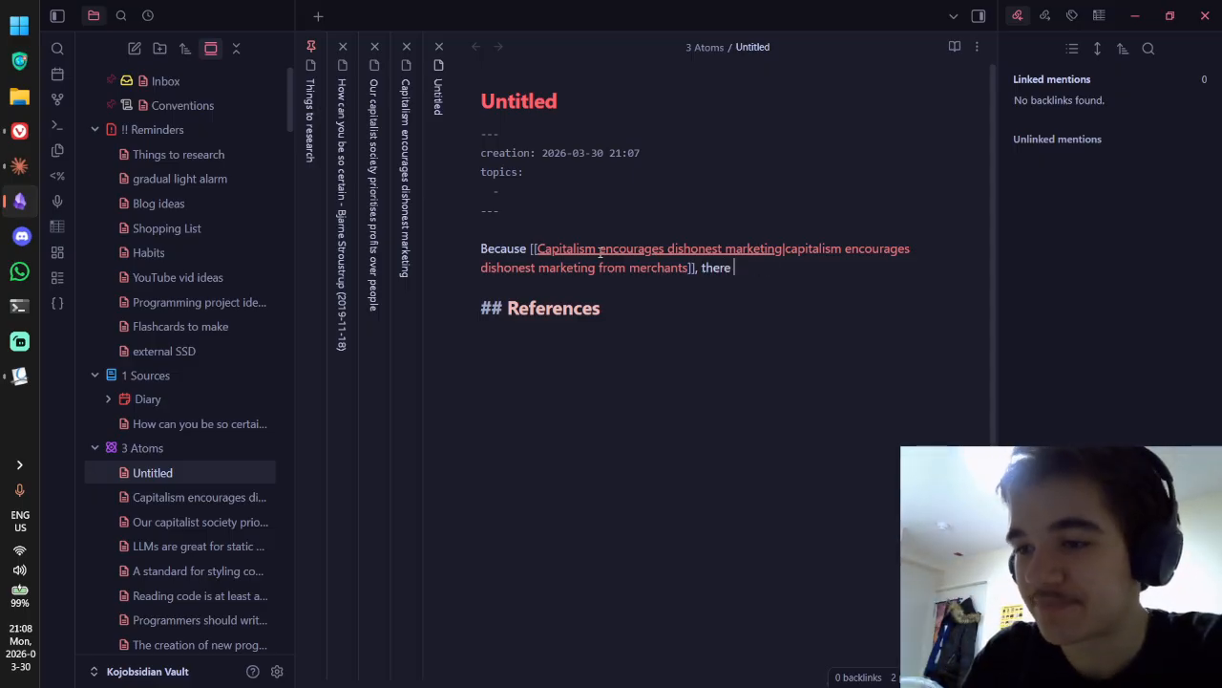
{"action": "type", "text": "is s"}
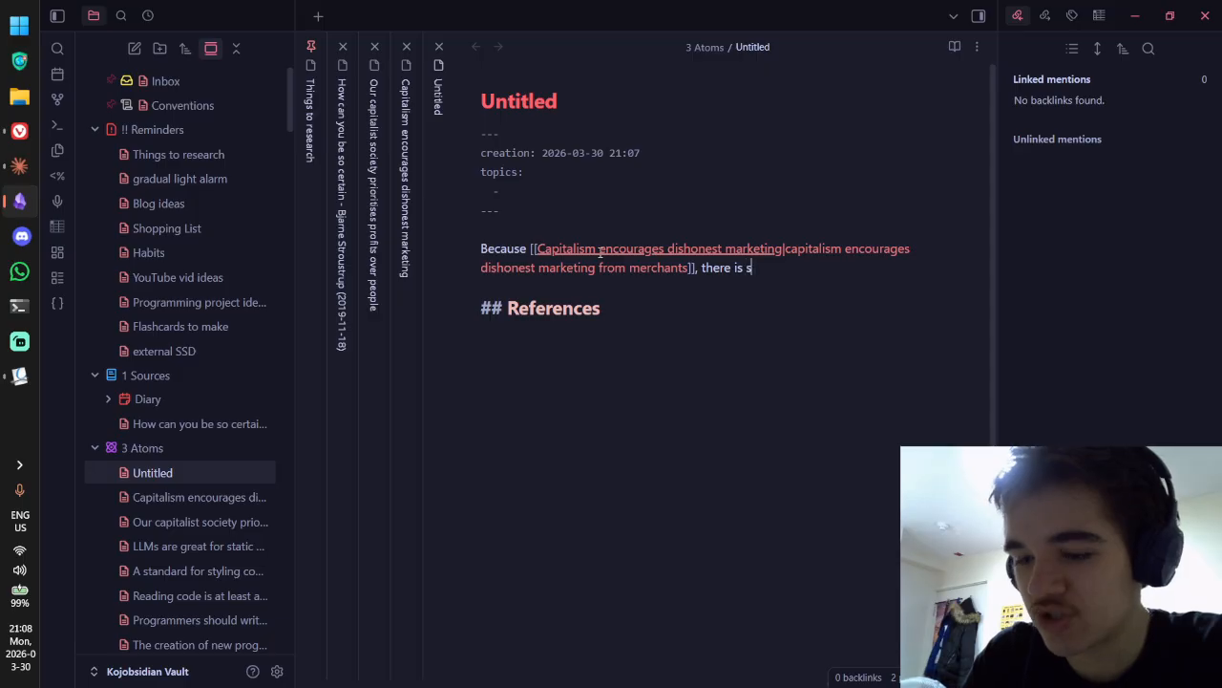
{"action": "type", "text": "trategic incenttive "}
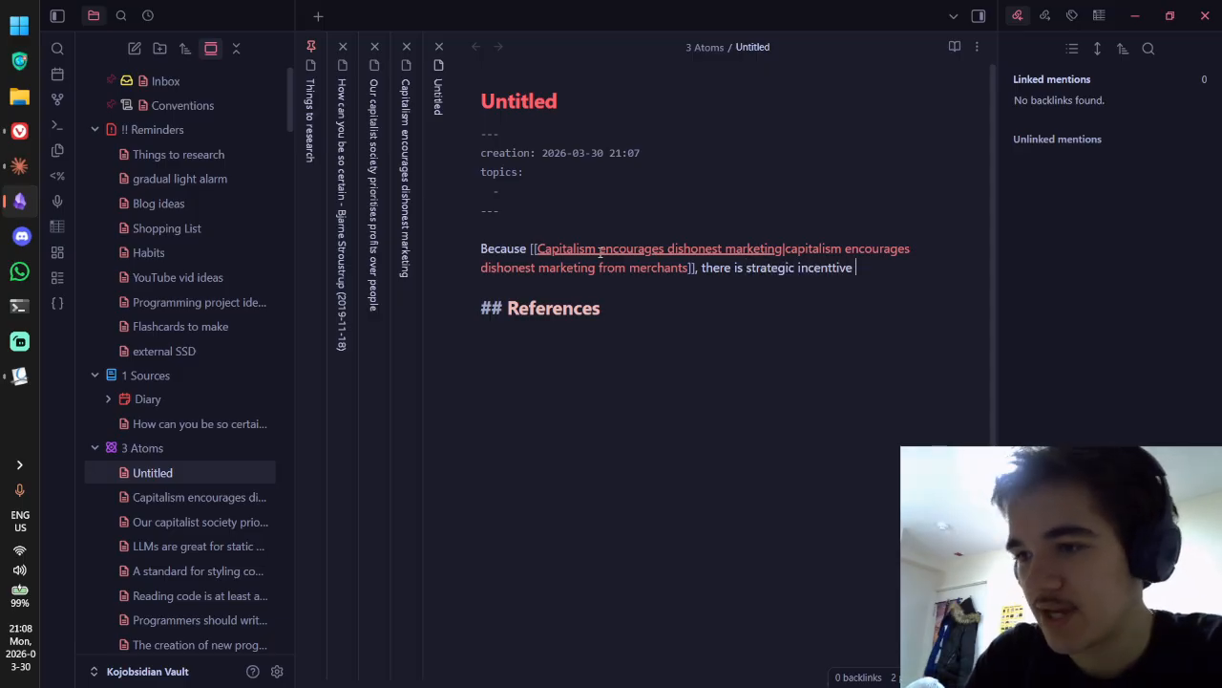
{"action": "key", "text": "BackSpace"}
{"action": "key", "text": "BackSpace"}
{"action": "key", "text": "BackSpace"}
{"action": "key", "text": "BackSpace"}
{"action": "key", "text": "BackSpace"}
{"action": "type", "text": "ive to"}
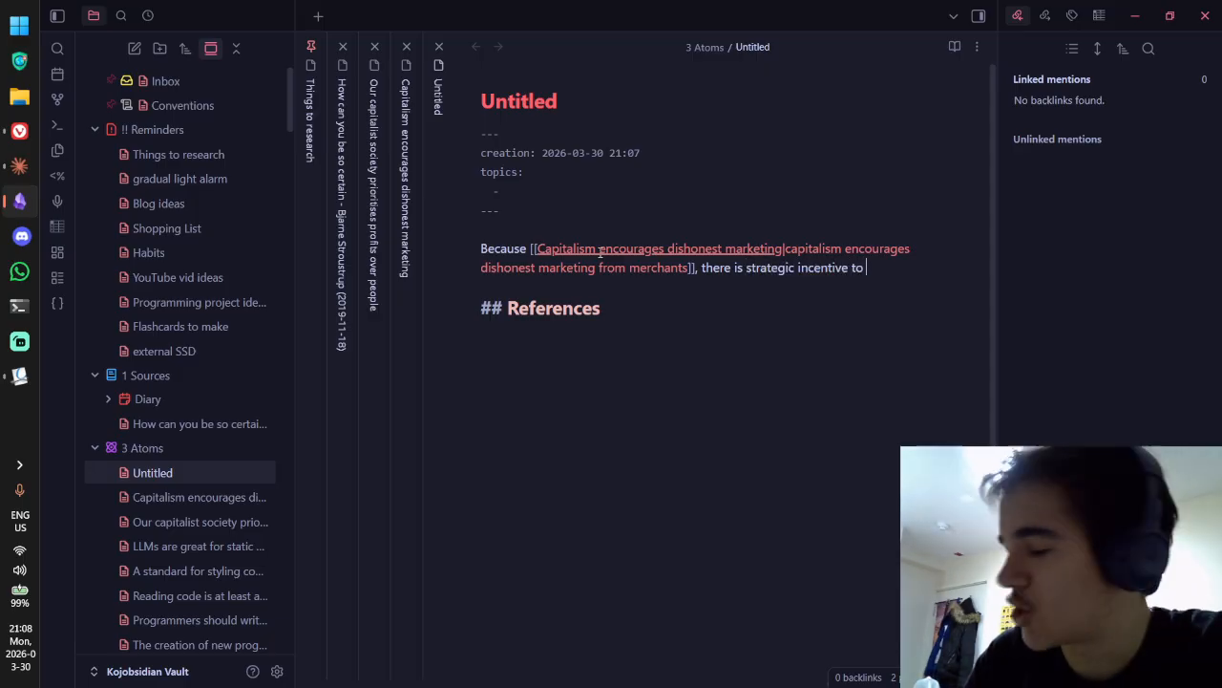
{"action": "key", "text": "BackSpace"}
{"action": "key", "text": "BackSpace"}
{"action": "key", "text": "BackSpace"}
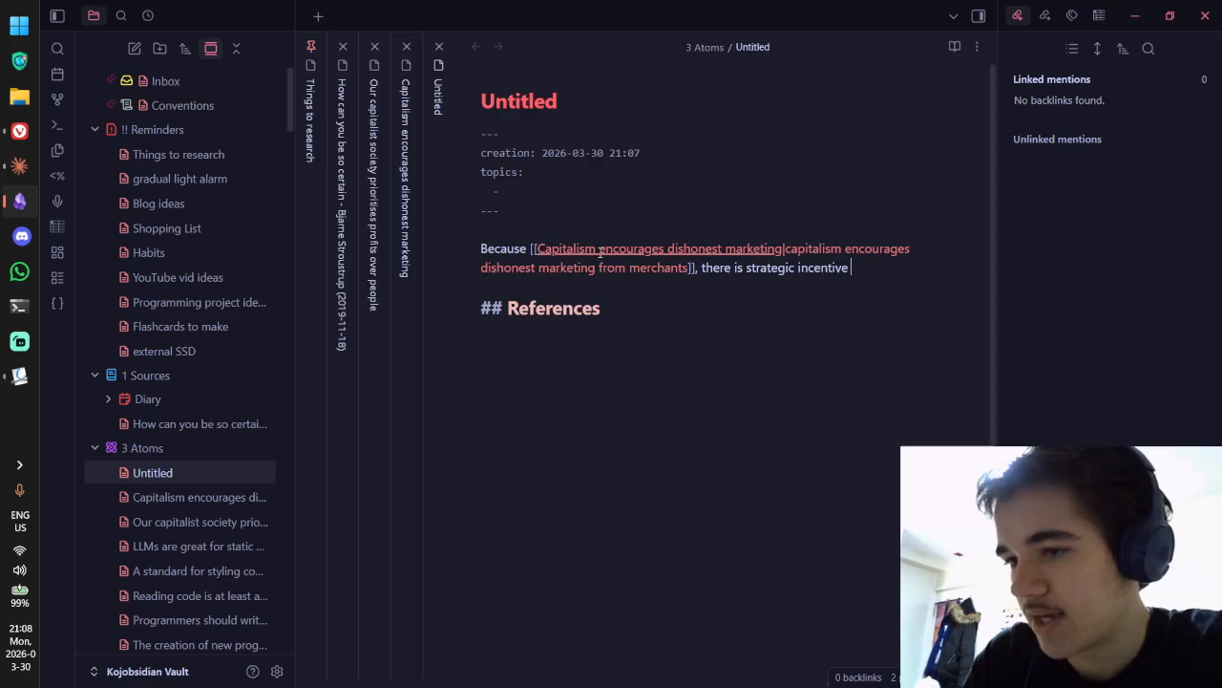
{"action": "type", "text": "for c"}
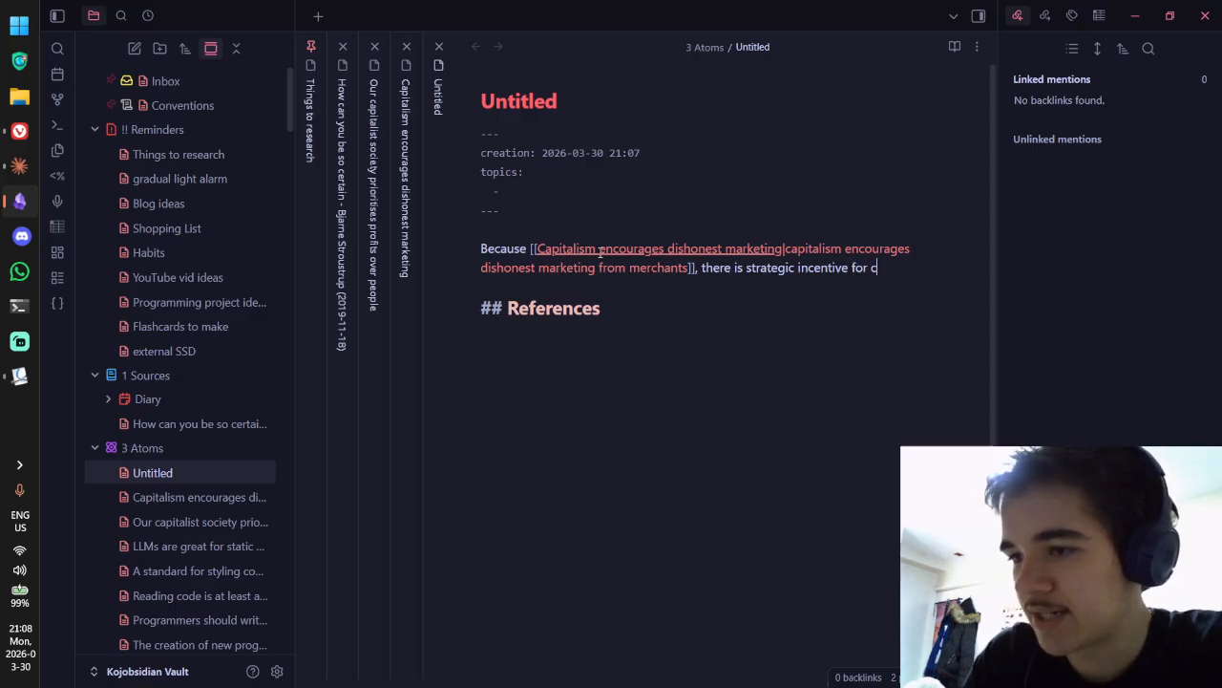
{"action": "type", "text": "ompanies to "}
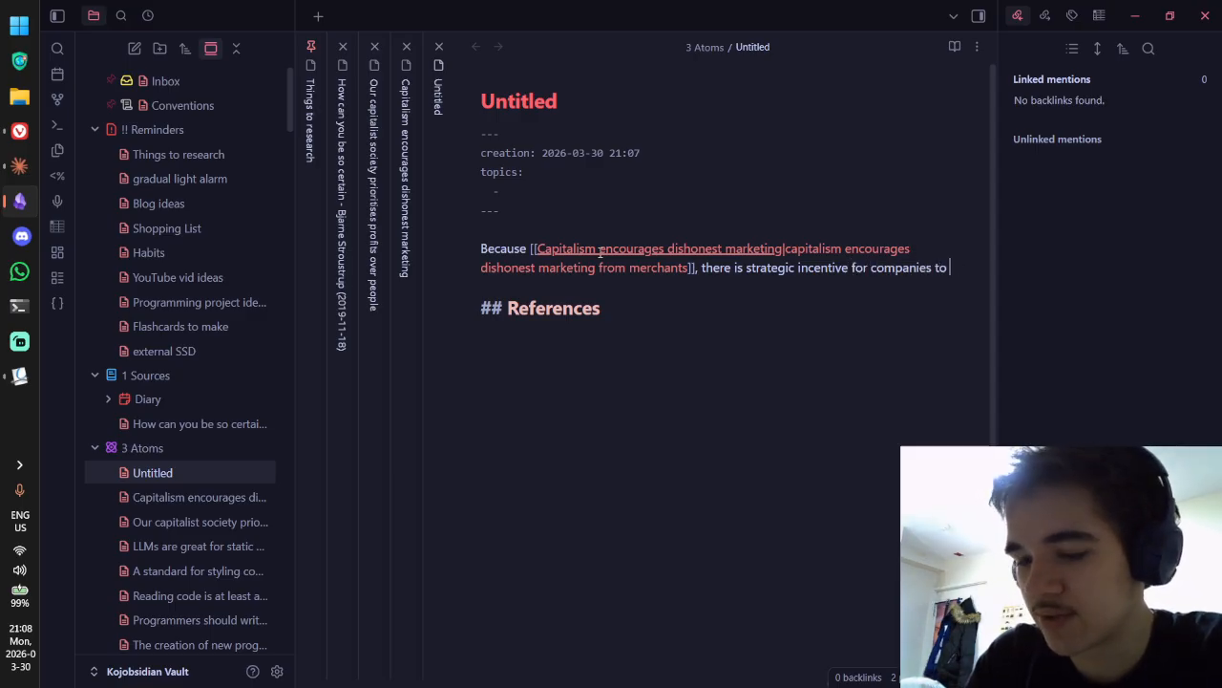
Step: Extend the sentence with "try to dull the decision-making of their customers,"
{"action": "type", "text": "wy to"}
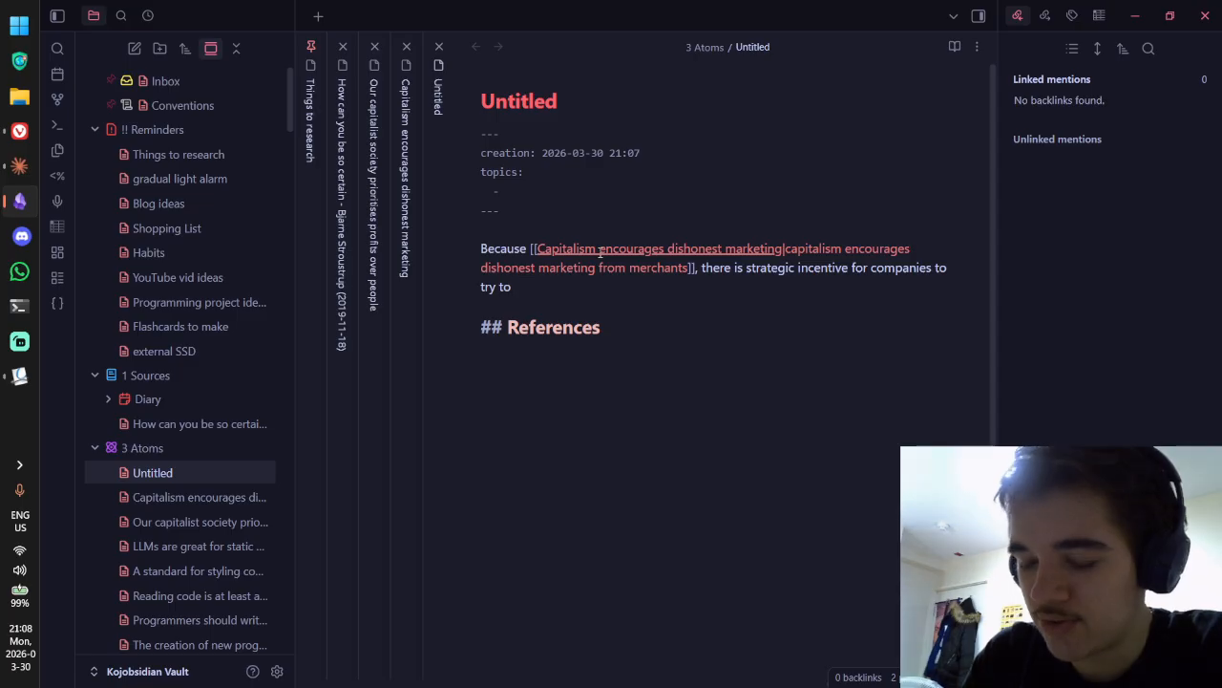
{"action": "type", "text": " dull the decisi"}
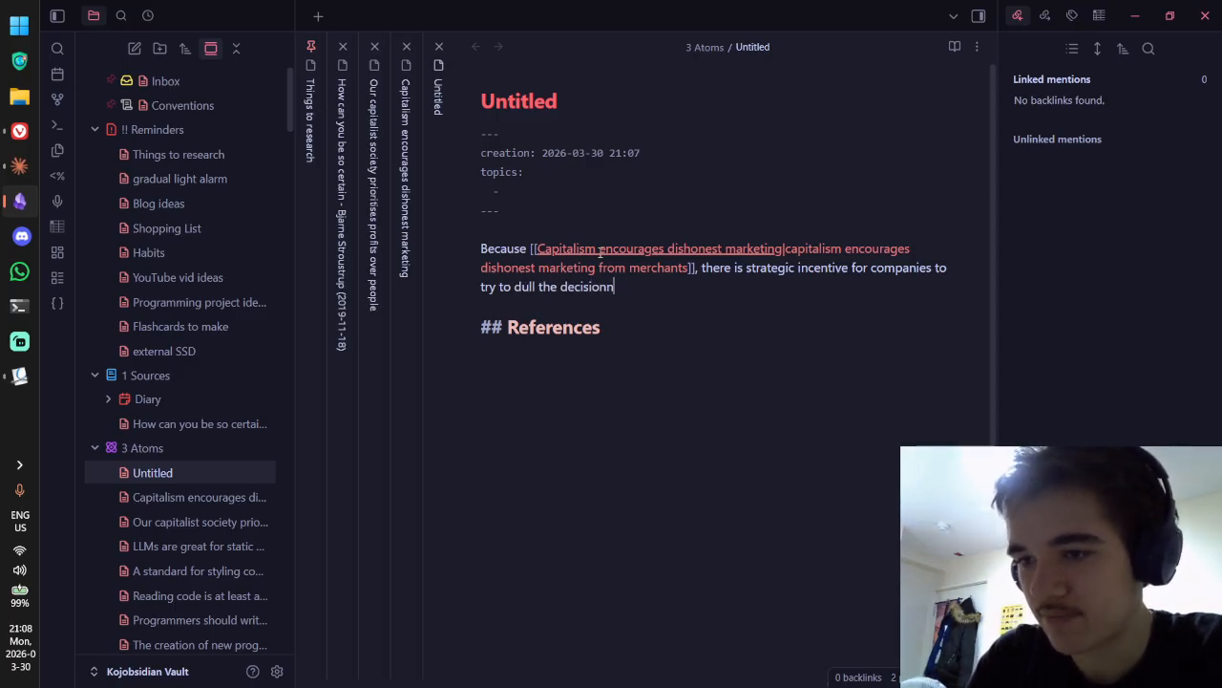
{"action": "type", "text": "on-making of their"}
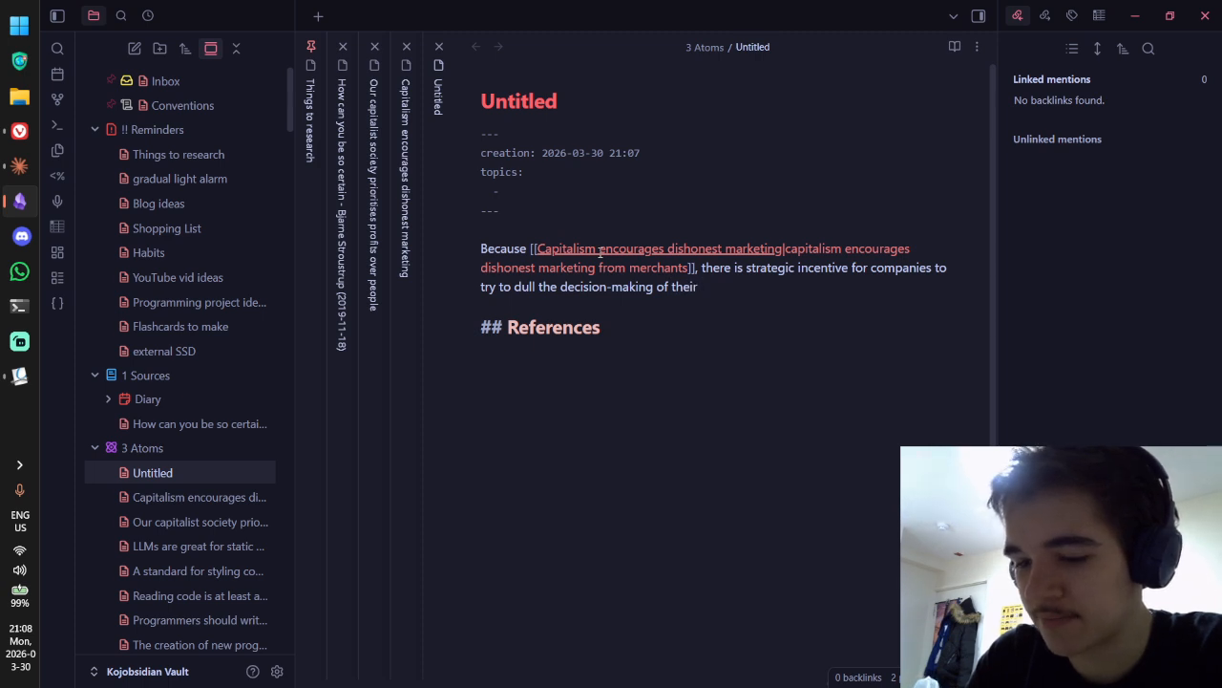
{"action": "type", "text": "customers"}
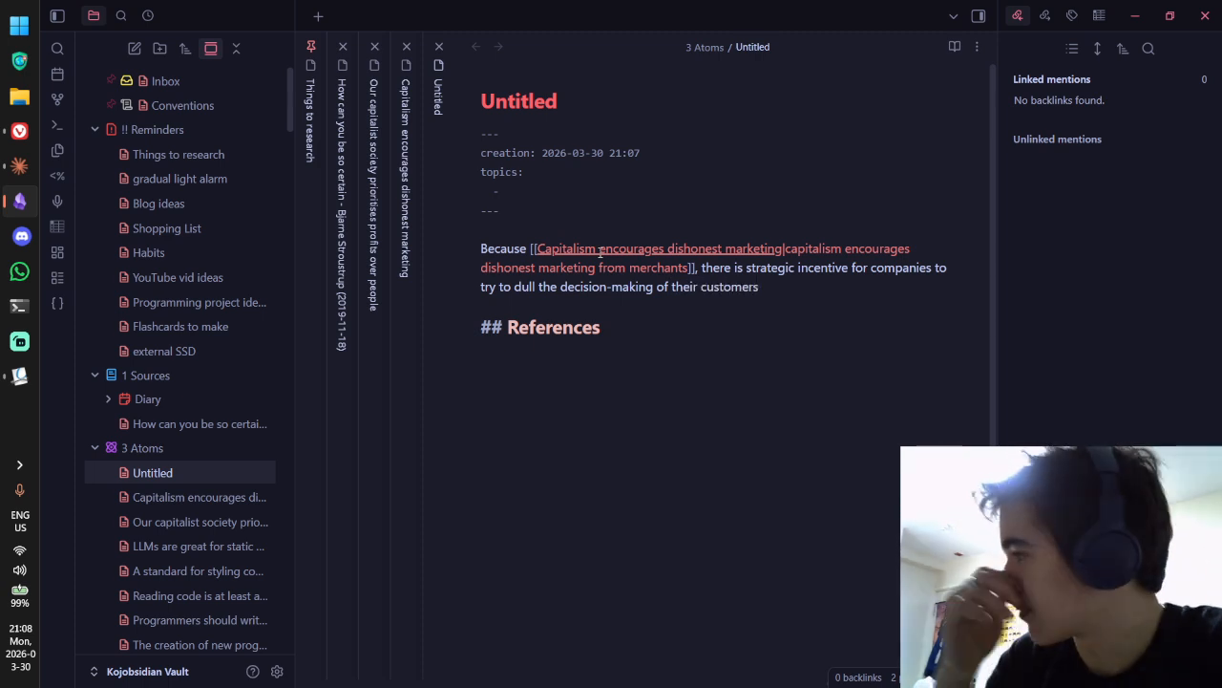
{"action": "type", "text": ". "}
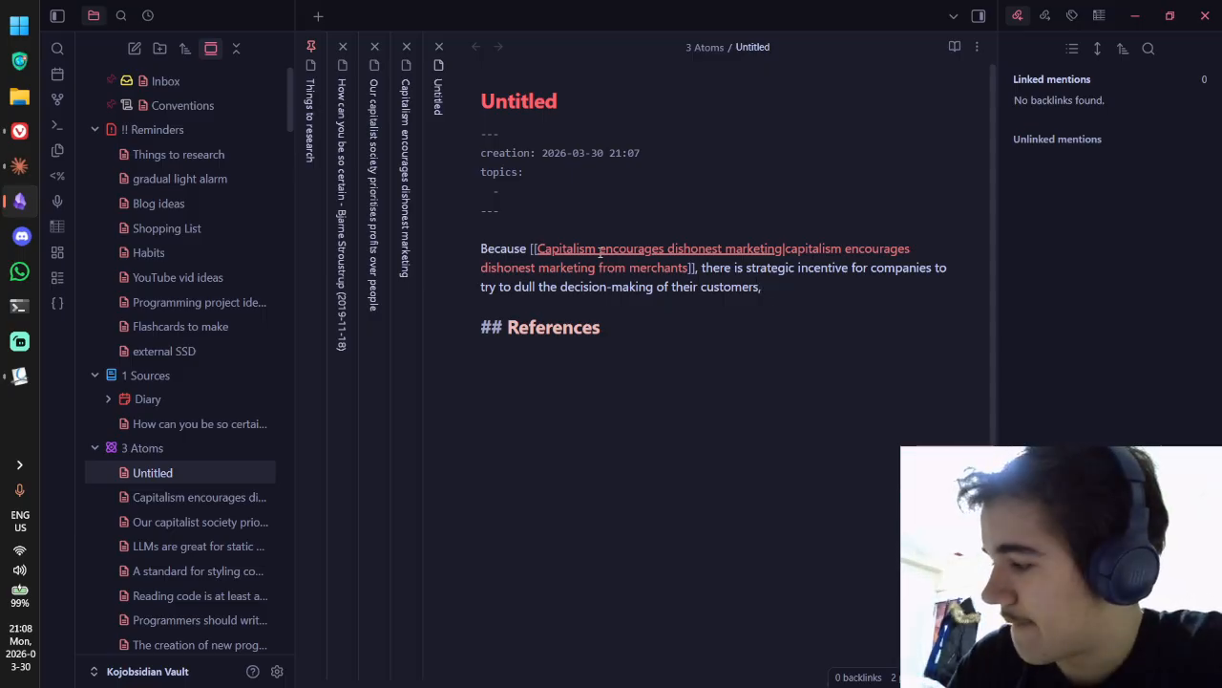
Step: Add the reason "since if consumers have week decision-making skills, they" to the sentence in the untitled note
{"action": "type", "text": "s"}
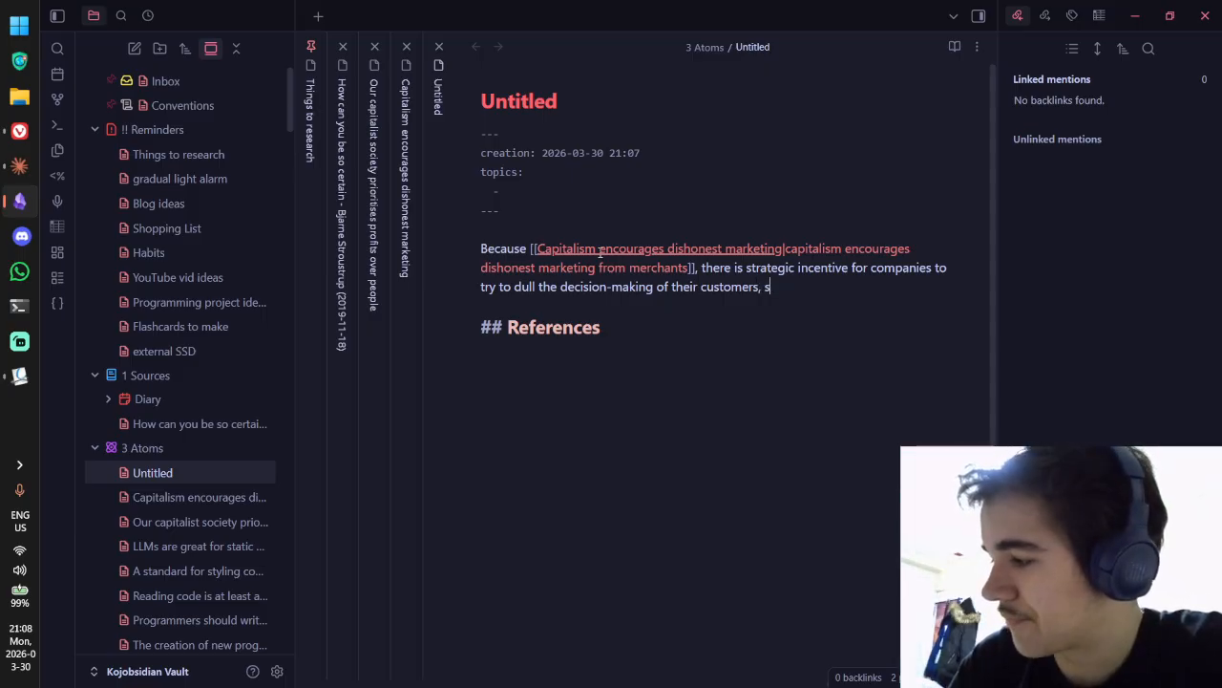
{"action": "type", "text": "ince consumers"}
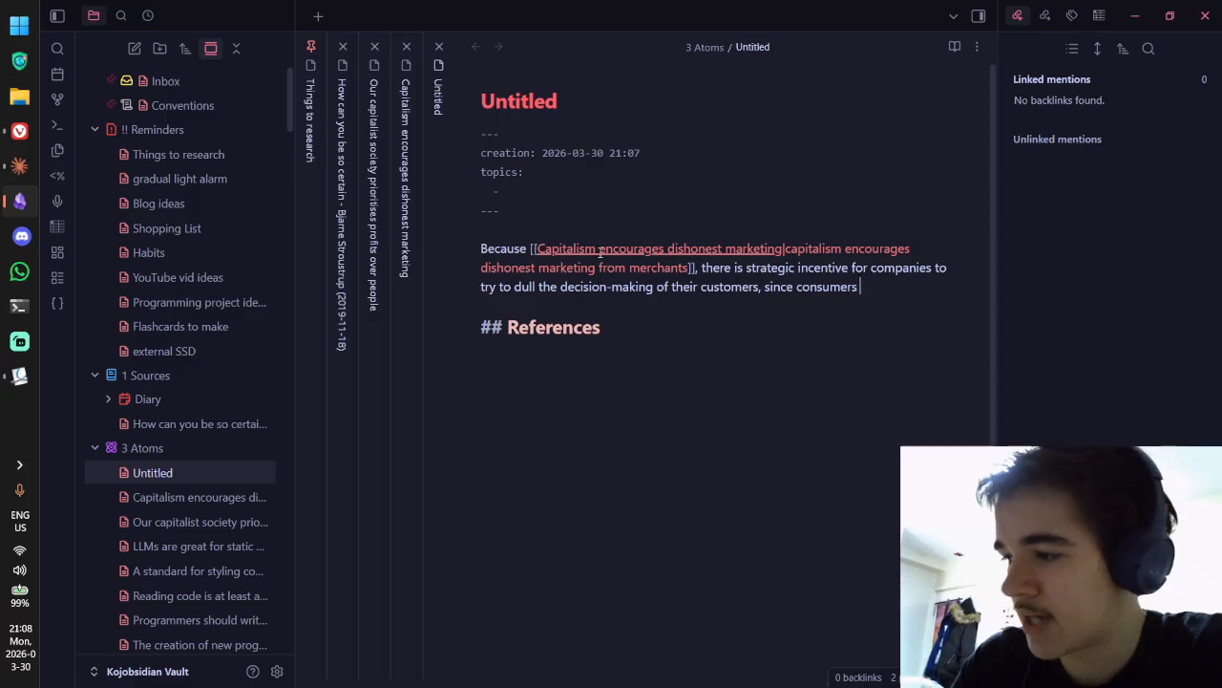
{"action": "key", "text": "ctrl+BackSpace"}
{"action": "type", "text": "if consumers have "}
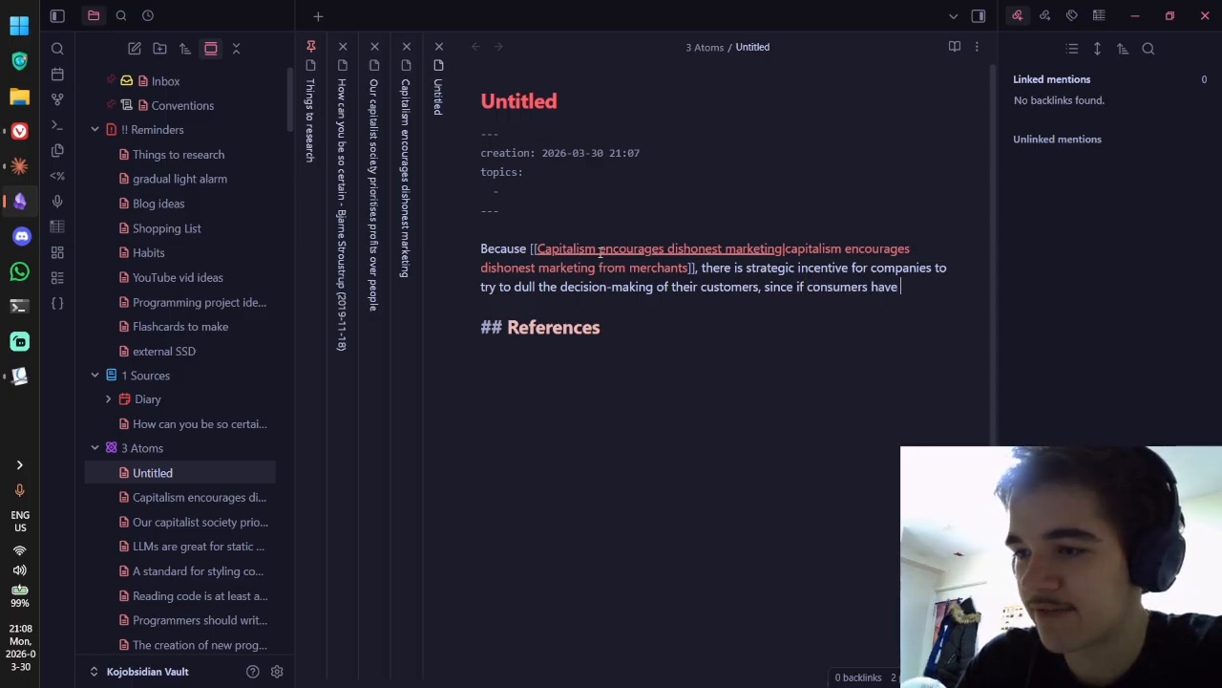
{"action": "type", "text": "week criti"}
{"action": "key", "text": "BackSpace"}
{"action": "key", "text": "BackSpace"}
{"action": "type", "text": "de"}
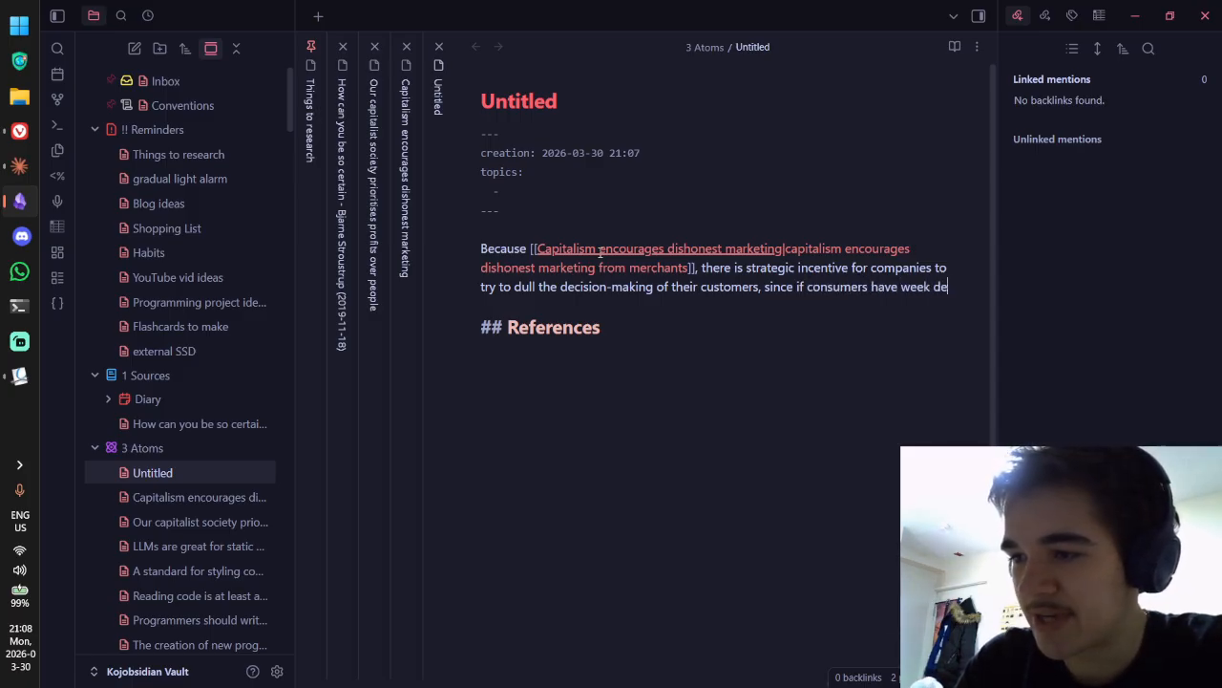
{"action": "type", "text": "icsiion-mak"}
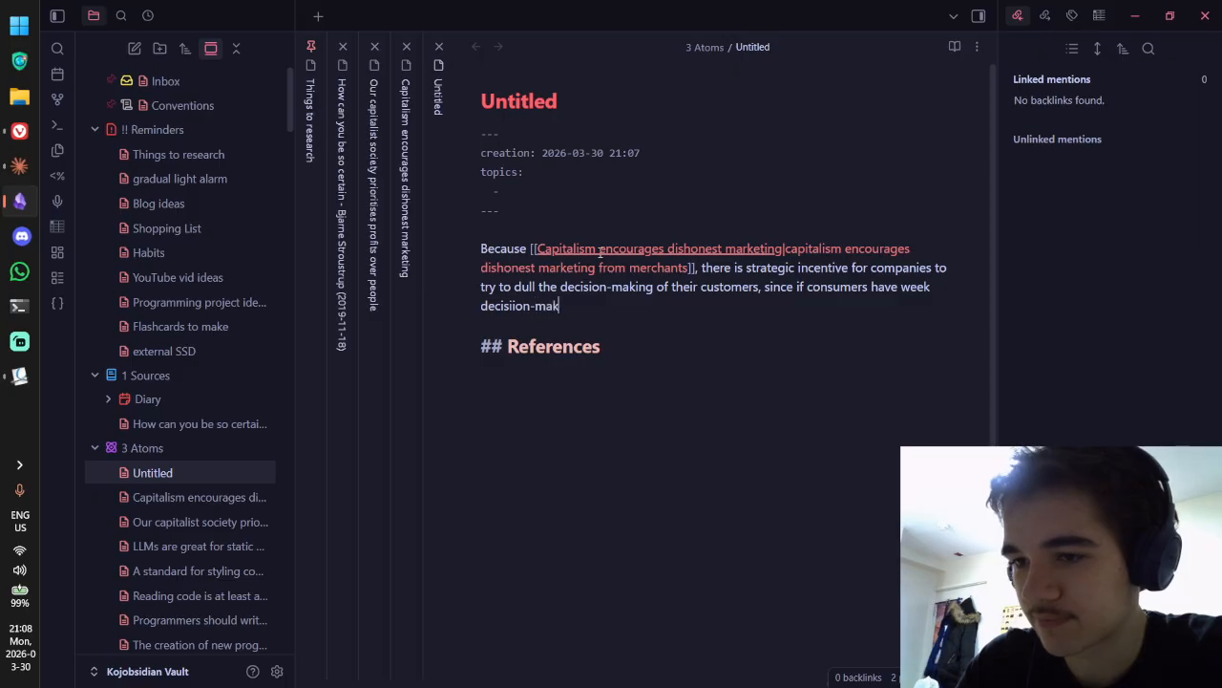
{"action": "key", "text": "BackSpace"}
{"action": "key", "text": "BackSpace"}
{"action": "key", "text": "BackSpace"}
{"action": "key", "text": "BackSpace"}
{"action": "key", "text": "BackSpace"}
{"action": "key", "text": "BackSpace"}
{"action": "key", "text": "BackSpace"}
{"action": "key", "text": "BackSpace"}
{"action": "type", "text": "ion-making"}
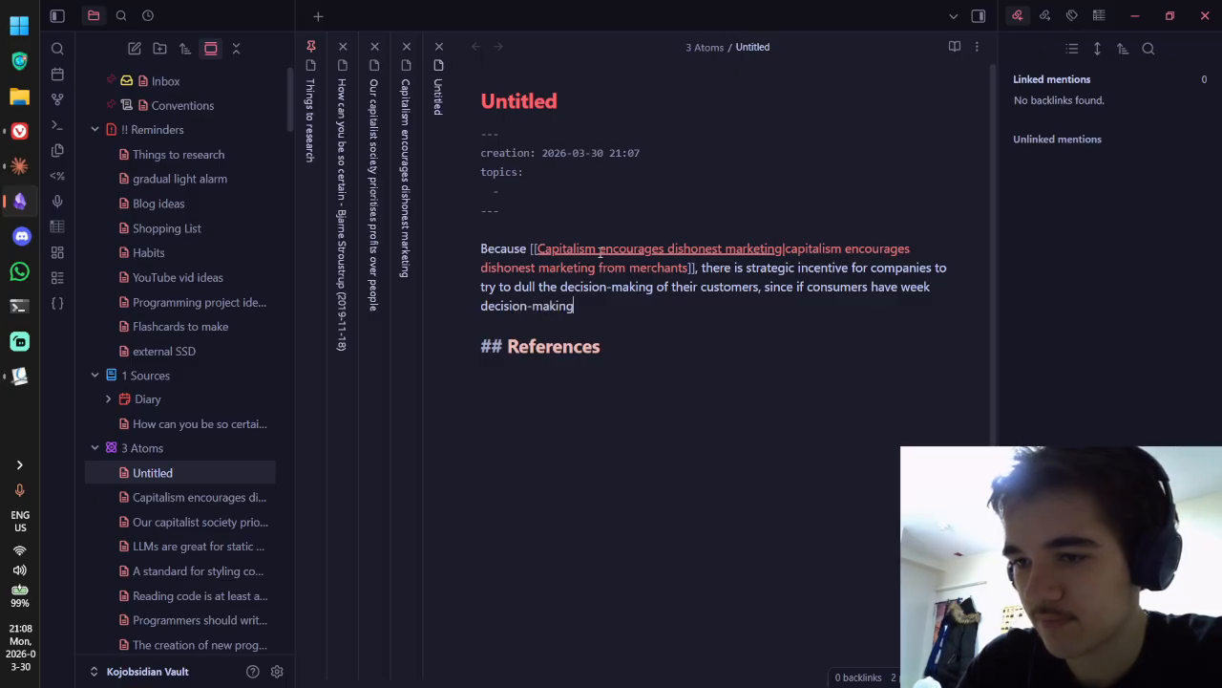
{"action": "type", "text": " skills, they "}
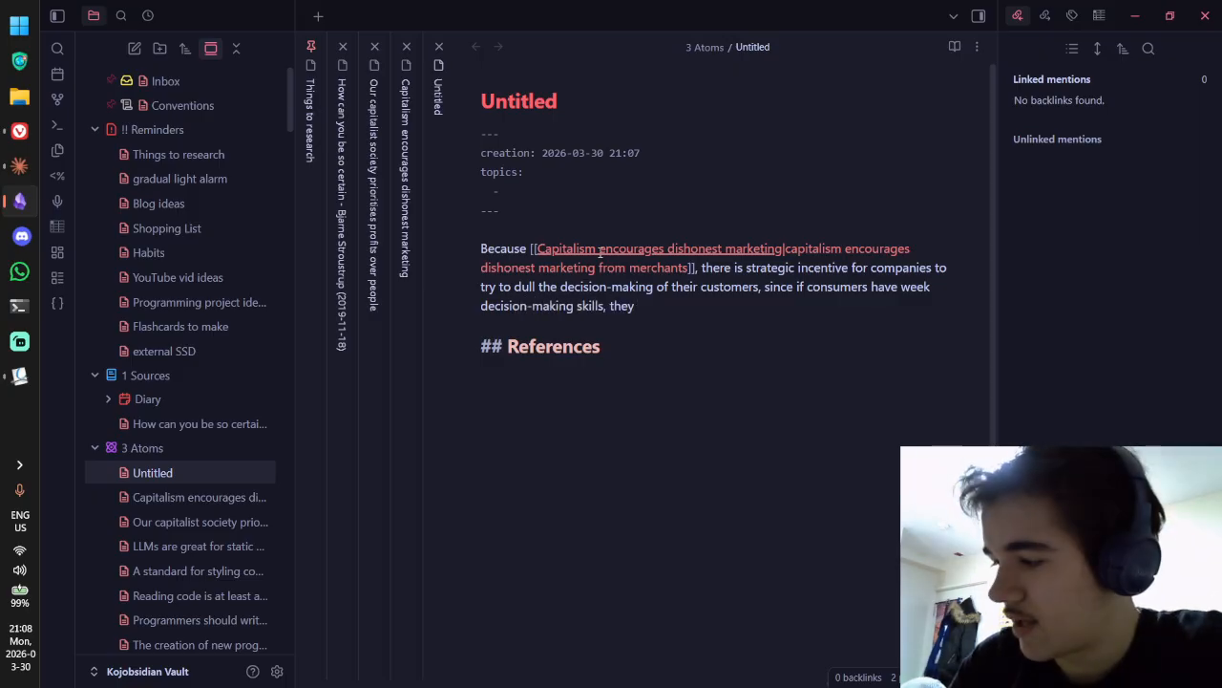
Step: Extend the reason with "are unable effectively evaluate the pros and cons of a product, and"
{"action": "type", "text": "are unable to as"}
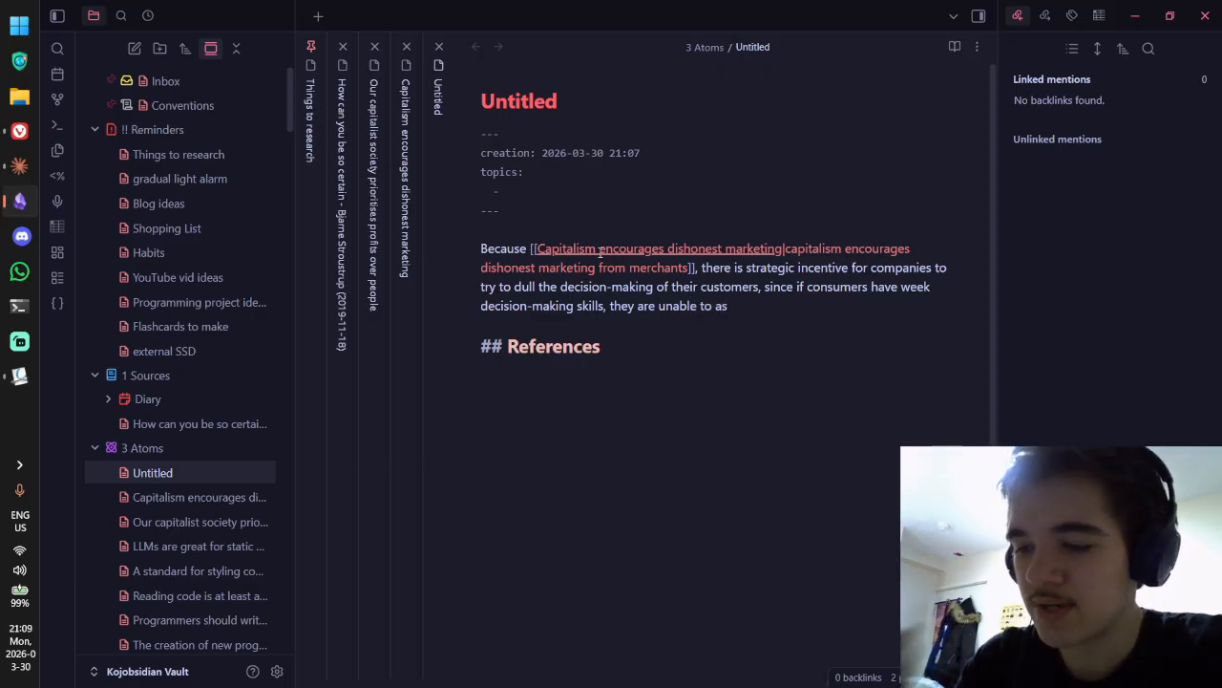
{"action": "key", "text": "BackSpace"}
{"action": "key", "text": "BackSpace"}
{"action": "key", "text": "BackSpace"}
{"action": "key", "text": "BackSpace"}
{"action": "key", "text": "BackSpace"}
{"action": "type", "text": "effect"}
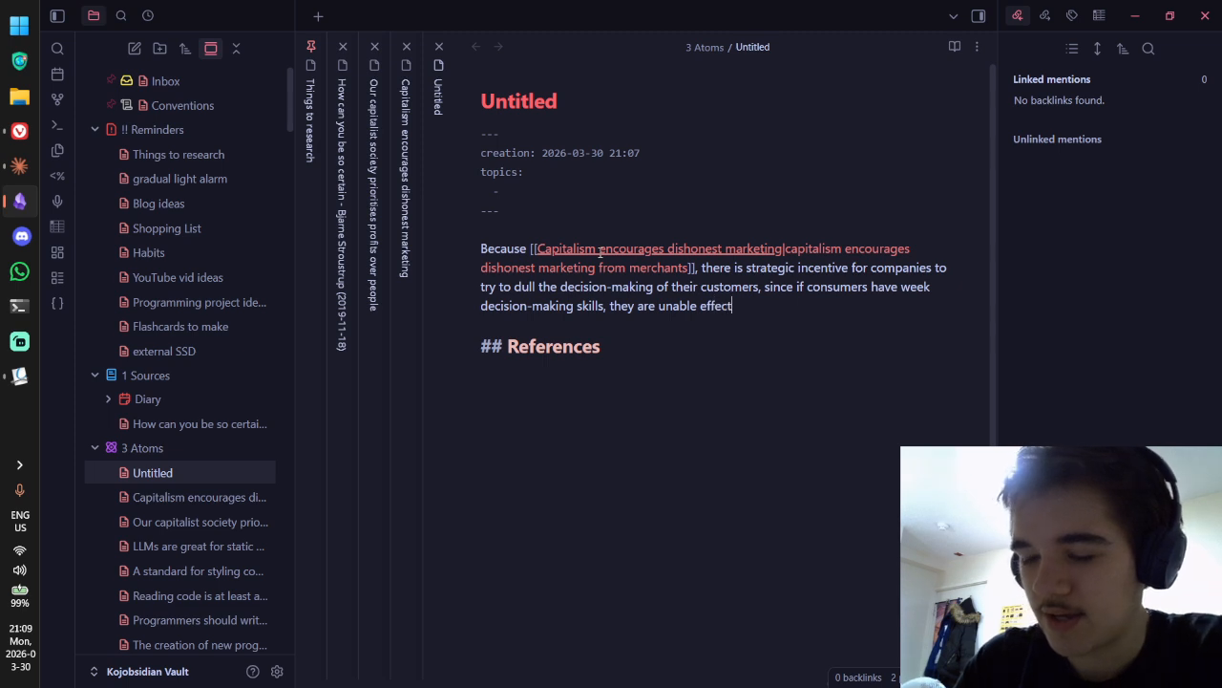
{"action": "type", "text": "ively"}
{"action": "key", "text": "BackSpace"}
{"action": "key", "text": "BackSpace"}
{"action": "key", "text": "BackSpace"}
{"action": "key", "text": "BackSpace"}
{"action": "key", "text": "BackSpace"}
{"action": "type", "text": "ive"}
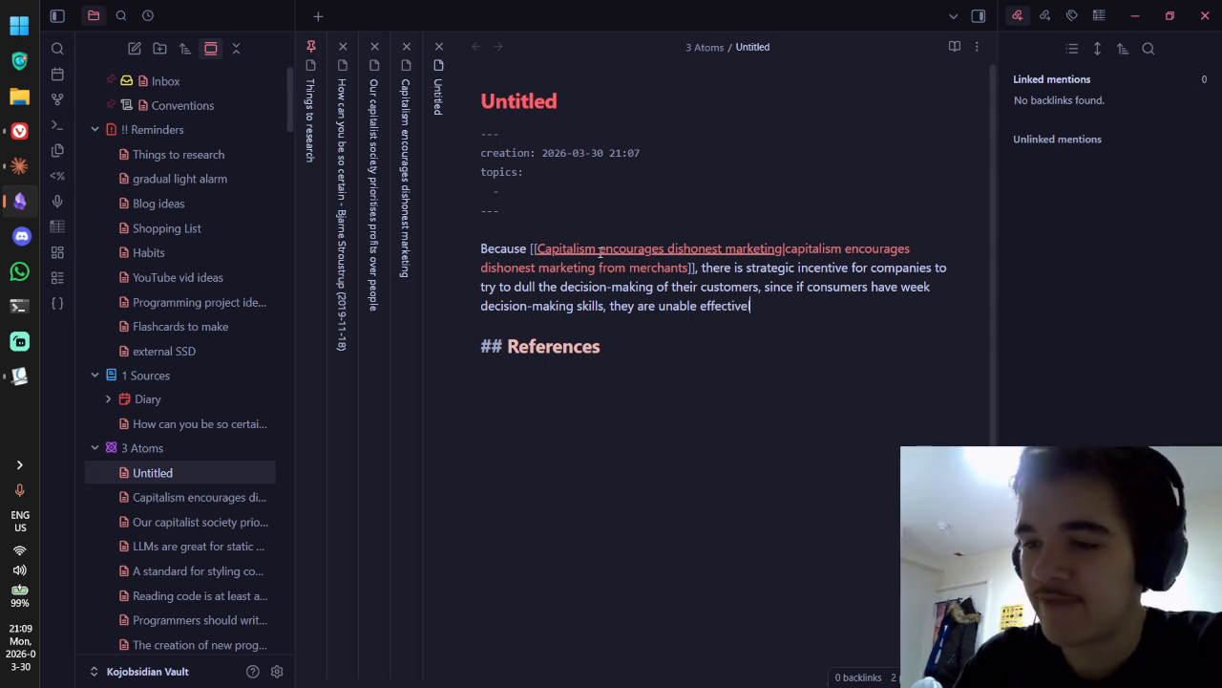
{"action": "type", "text": "ly evaluate a"}
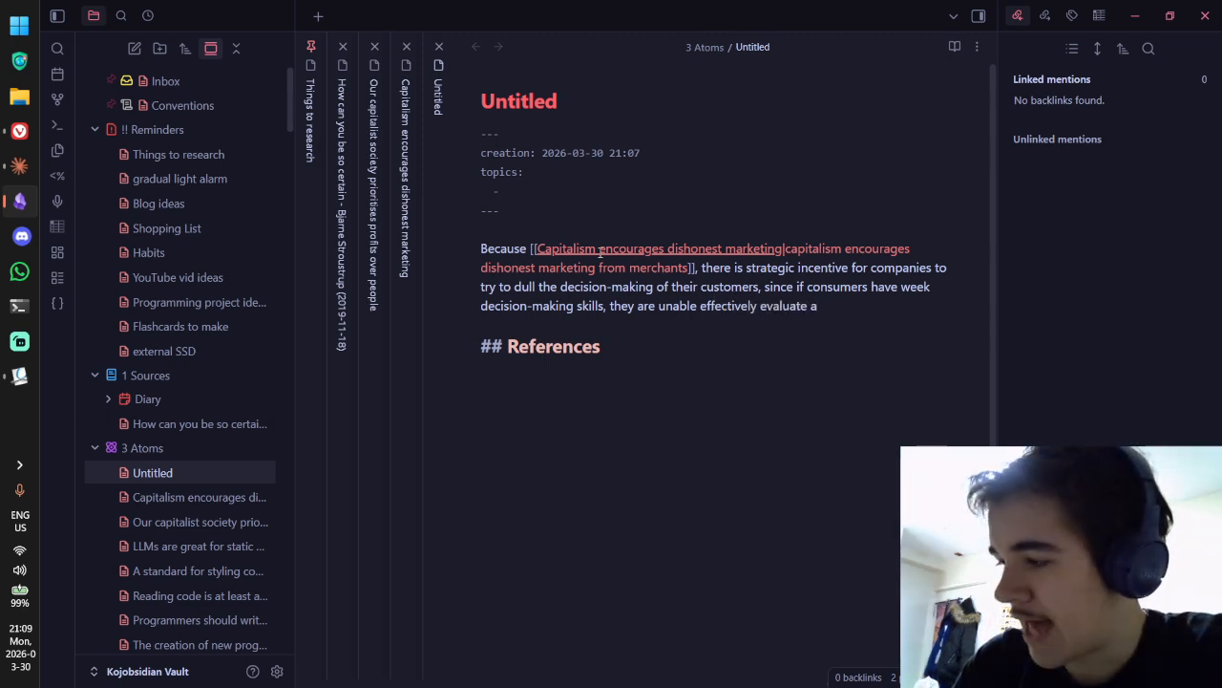
{"action": "key", "text": "BackSpace"}
{"action": "type", "text": "the pros and "}
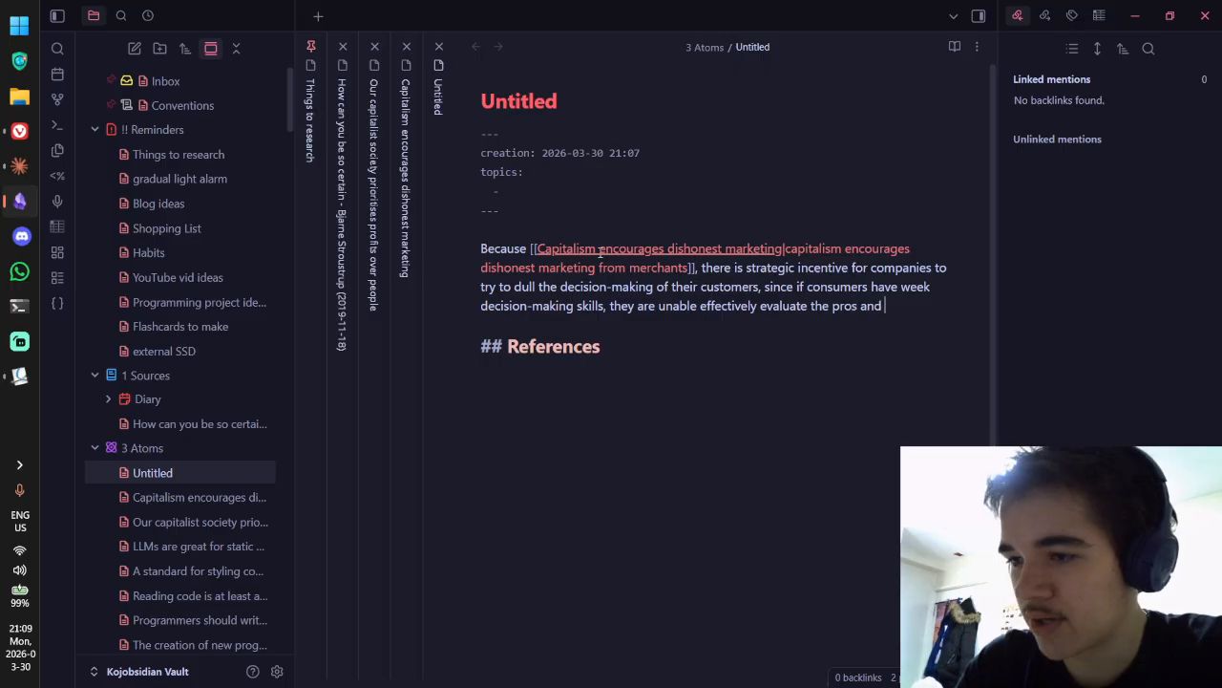
{"action": "type", "text": "cons of a product, a"}
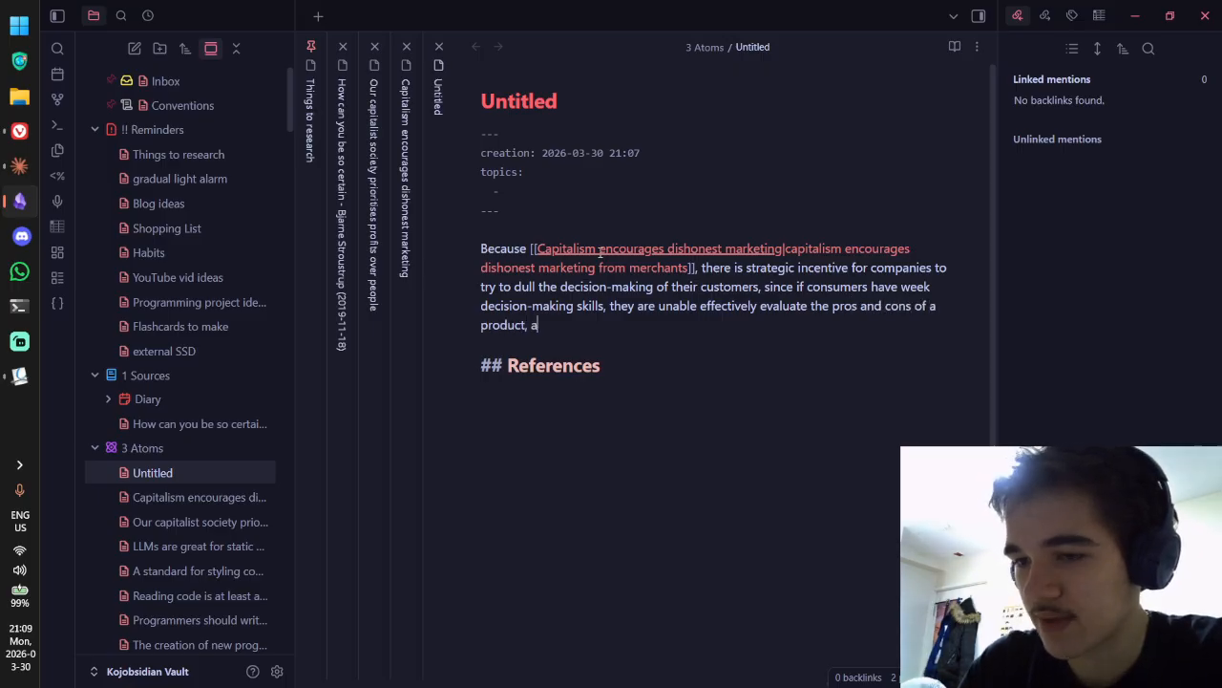
{"action": "type", "text": "nd the merchants c"}
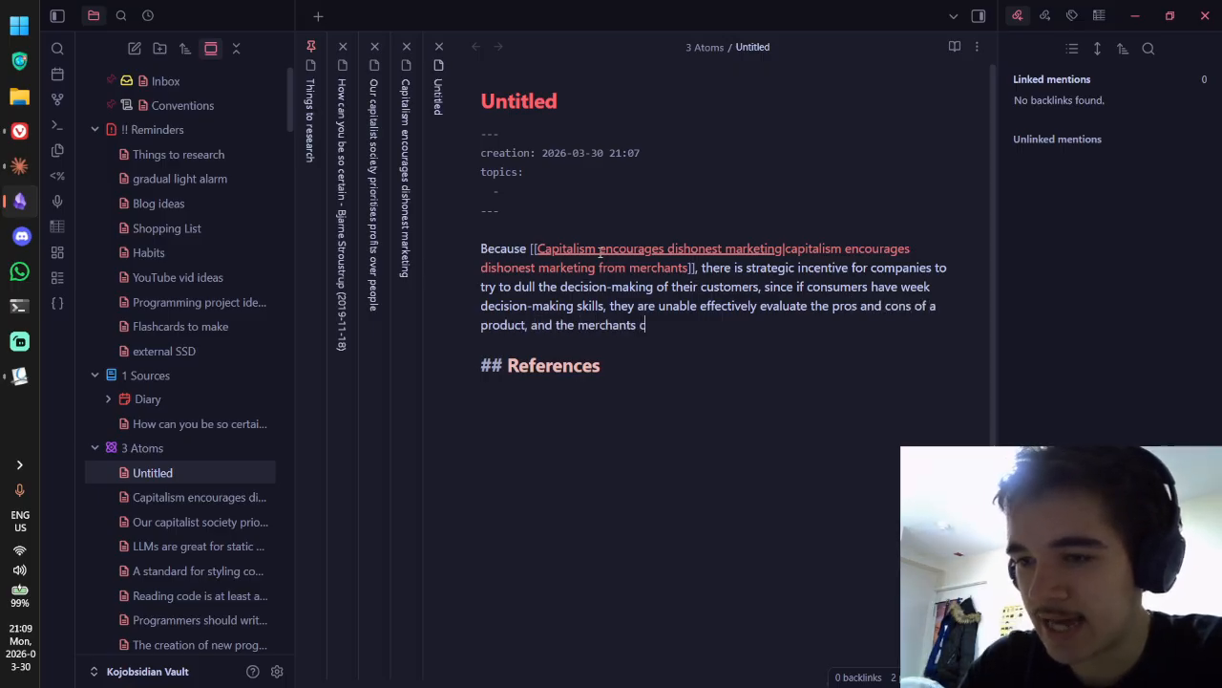
{"action": "type", "text": "an get away with"}
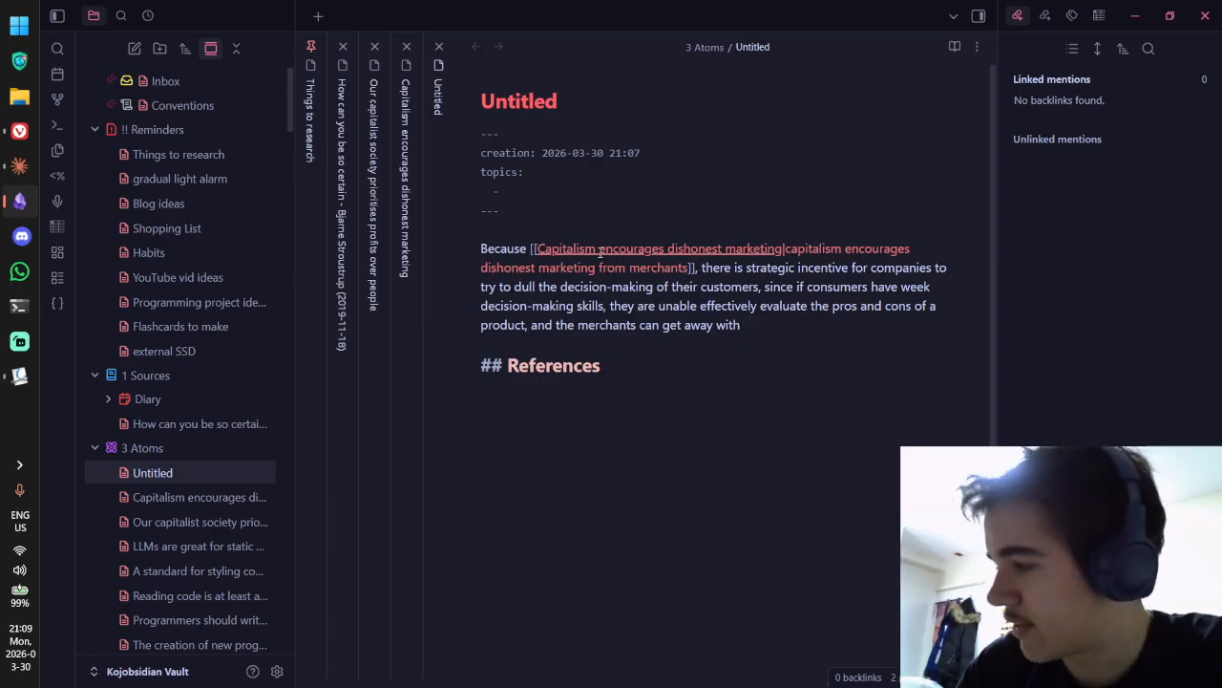
{"action": "type", "text": " more exploitative"}
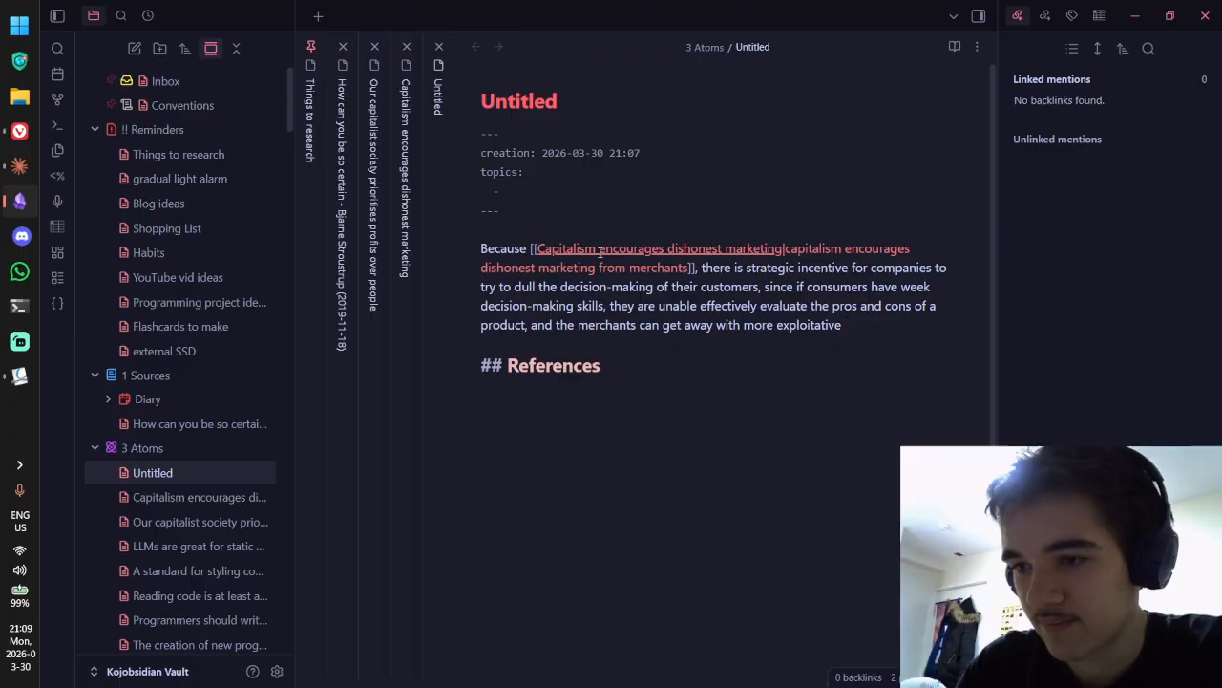
{"action": "key", "text": "ctrl+BackSpace"}
{"action": "key", "text": "ctrl+BackSpace"}
{"action": "key", "text": "ctrl+BackSpace"}
{"action": "key", "text": "ctrl+BackSpace"}
{"action": "key", "text": "ctrl+BackSpace"}
{"action": "key", "text": "ctrl+BackSpace"}
{"action": "key", "text": "ctrl+BackSpace"}
{"action": "key", "text": "ctrl+BackSpace"}
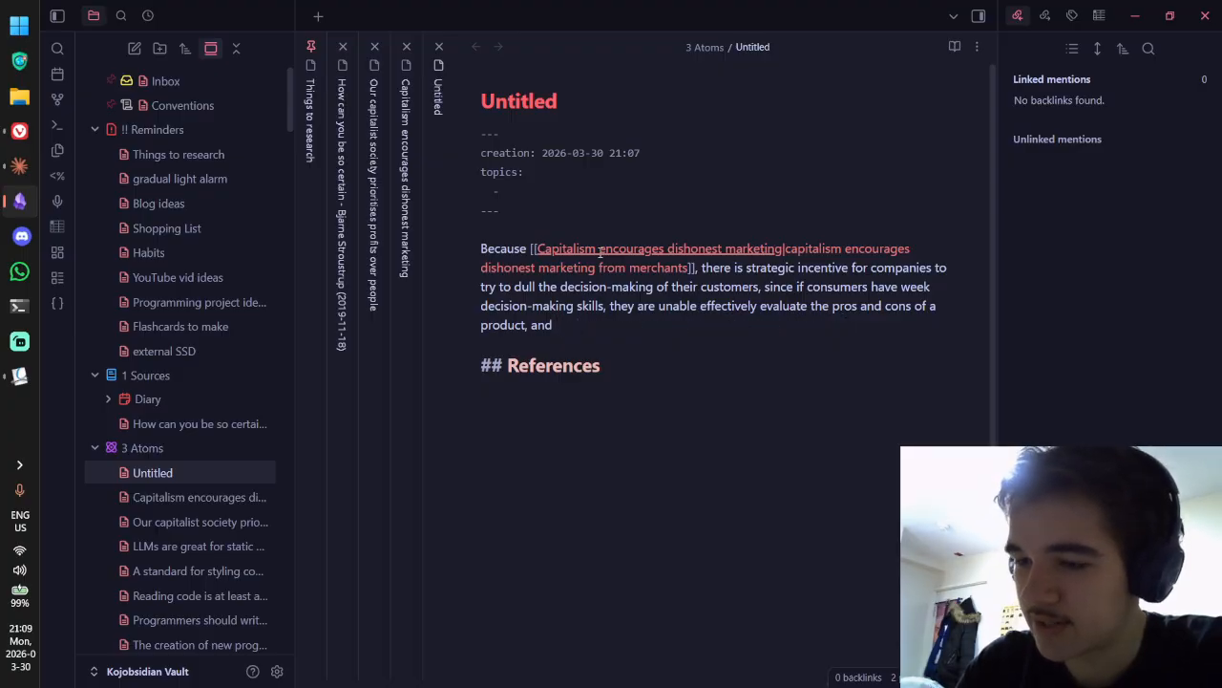
{"action": "key", "text": "BackSpace"}
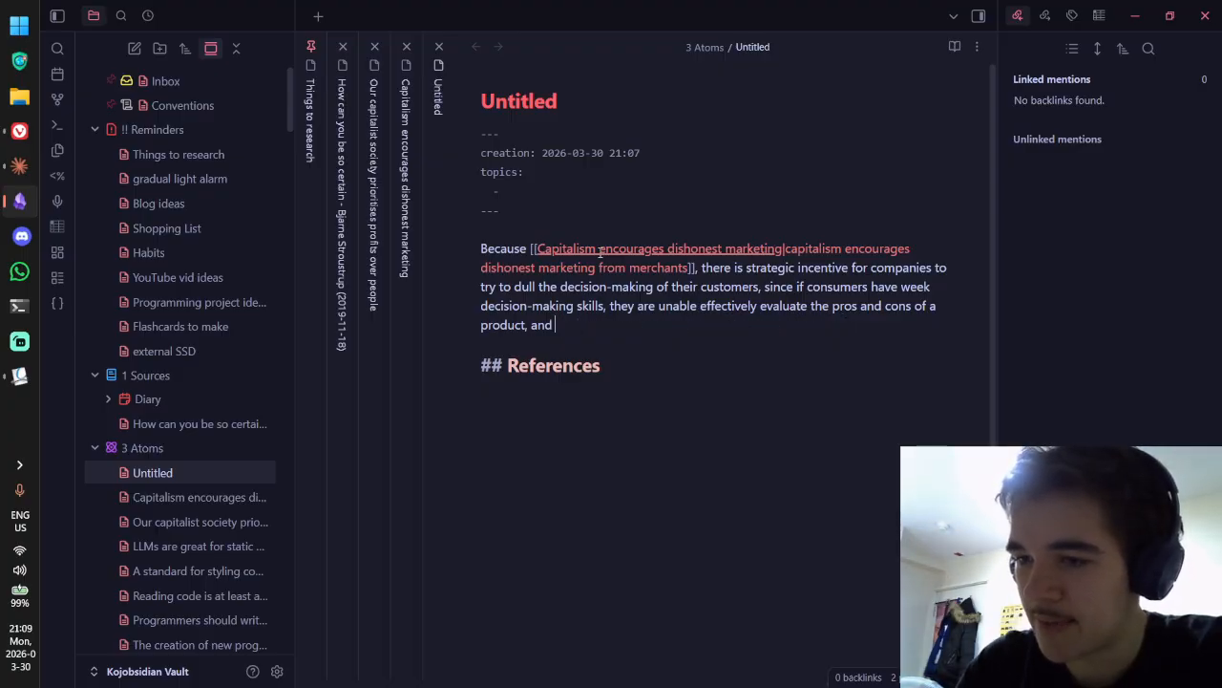
Step: Complete the sentence in the untitled note with "the merchants can get away with worse quality producting."
{"action": "type", "text": "the merchants can get "}
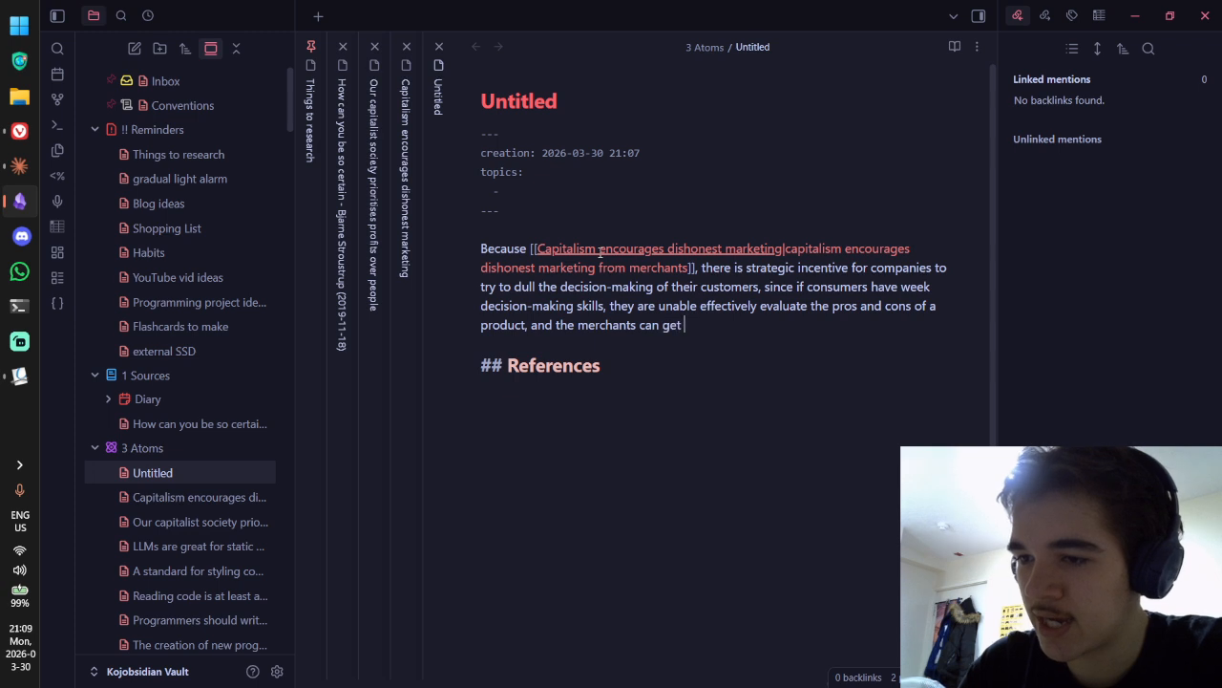
{"action": "type", "text": "awway wih "}
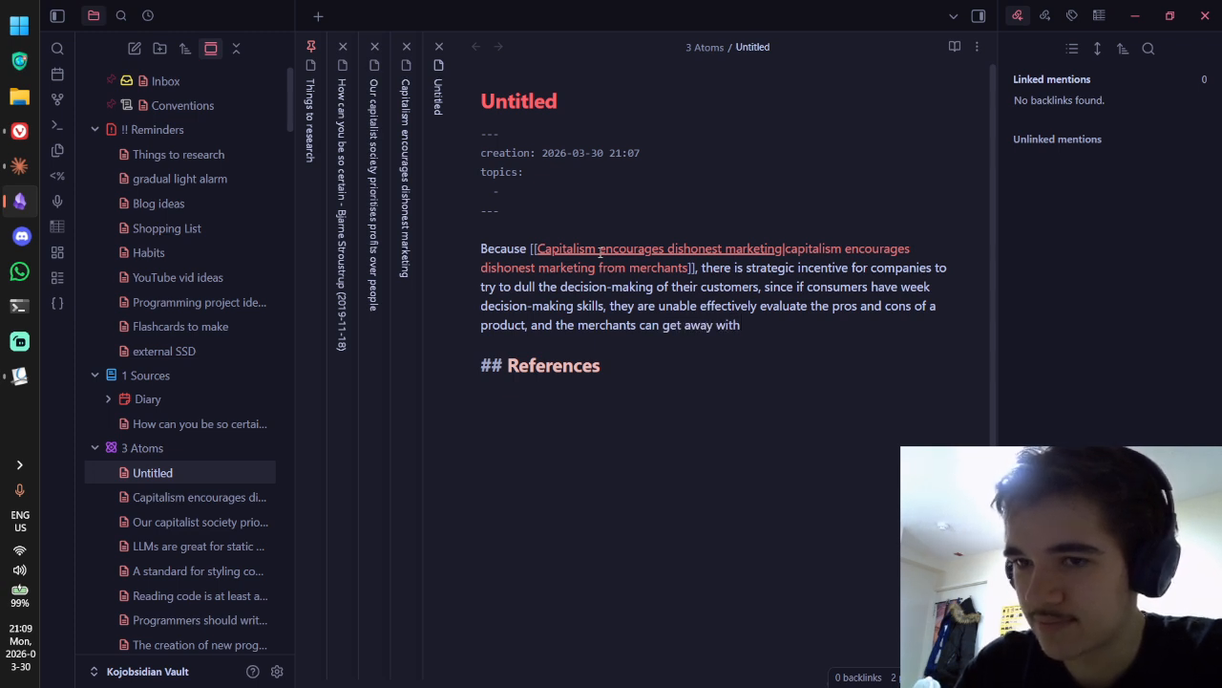
{"action": "type", "text": "wron"}
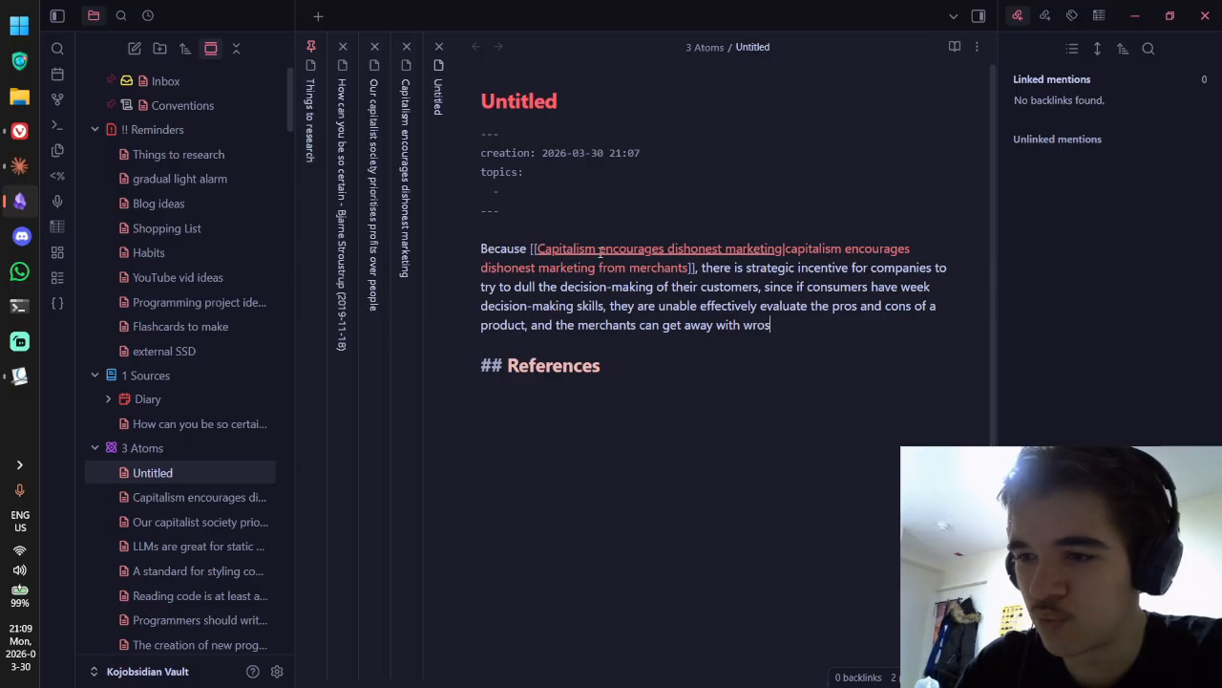
{"action": "key", "text": "BackSpace"}
{"action": "key", "text": "BackSpace"}
{"action": "key", "text": "BackSpace"}
{"action": "type", "text": "orse "}
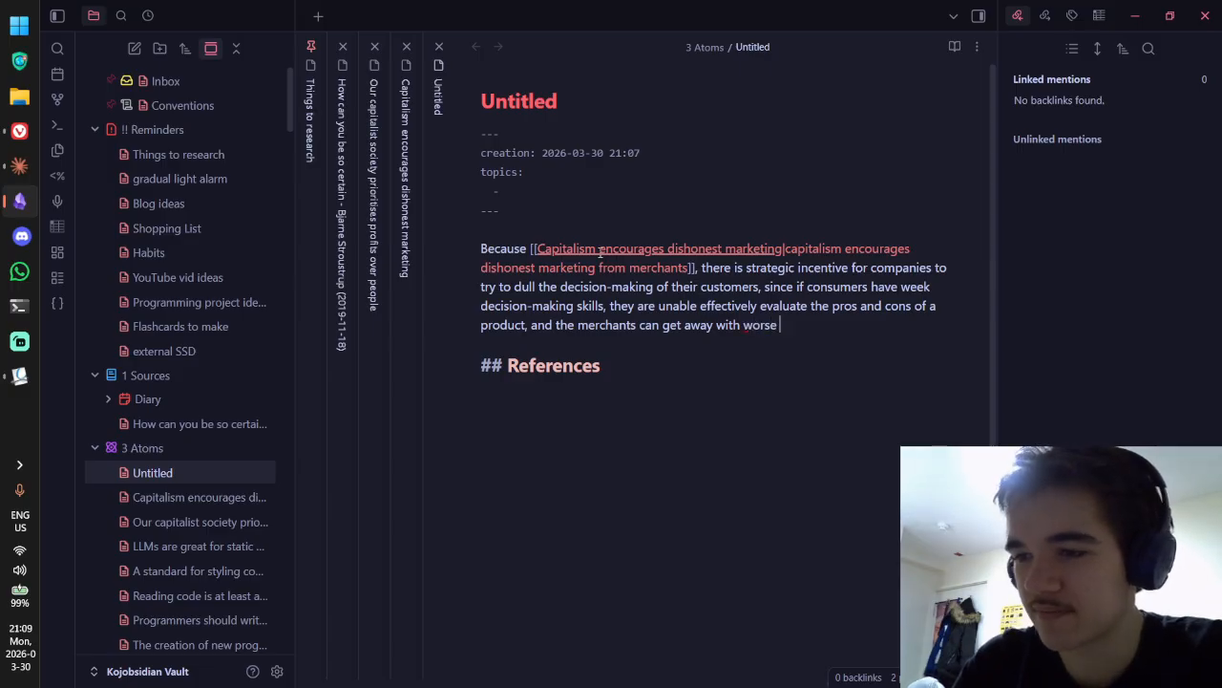
{"action": "type", "text": "quality producting."}
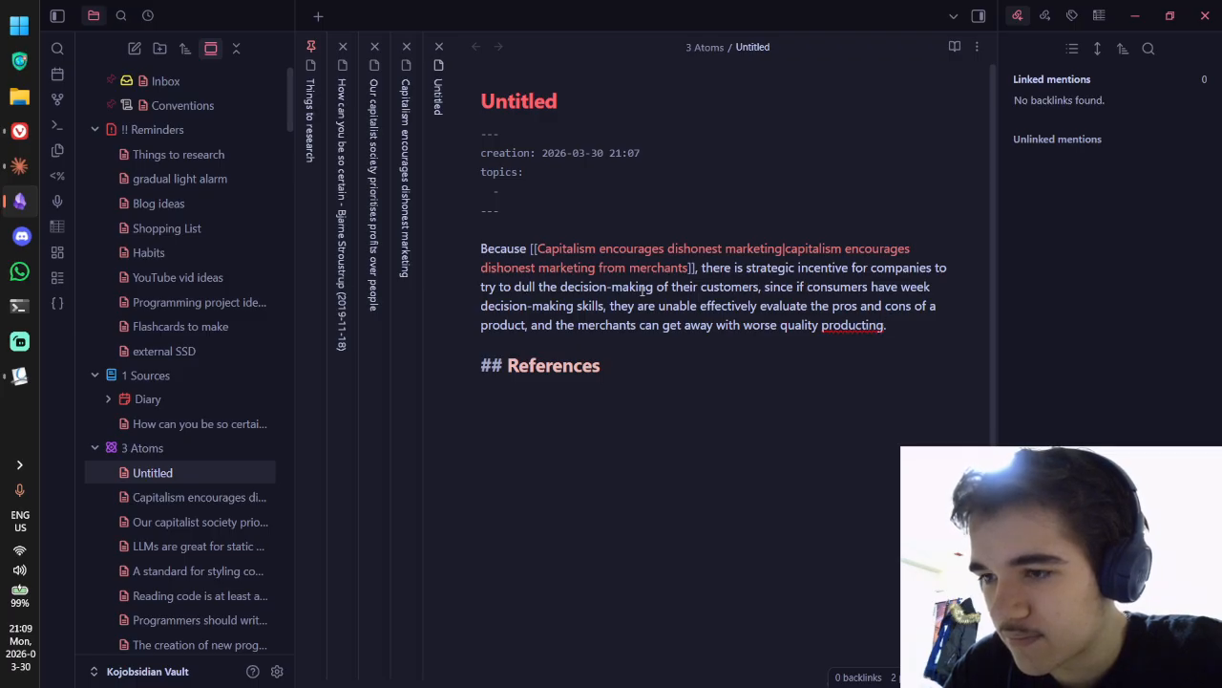
Step: Correct "week" to "weak" before "decision-making skills" and insert "to" between "unable" and "effectively evaluate"
{"action": "left_click", "coordinate": [923, 286]}
{"action": "key", "text": "BackSpace"}
{"action": "type", "text": "a"}
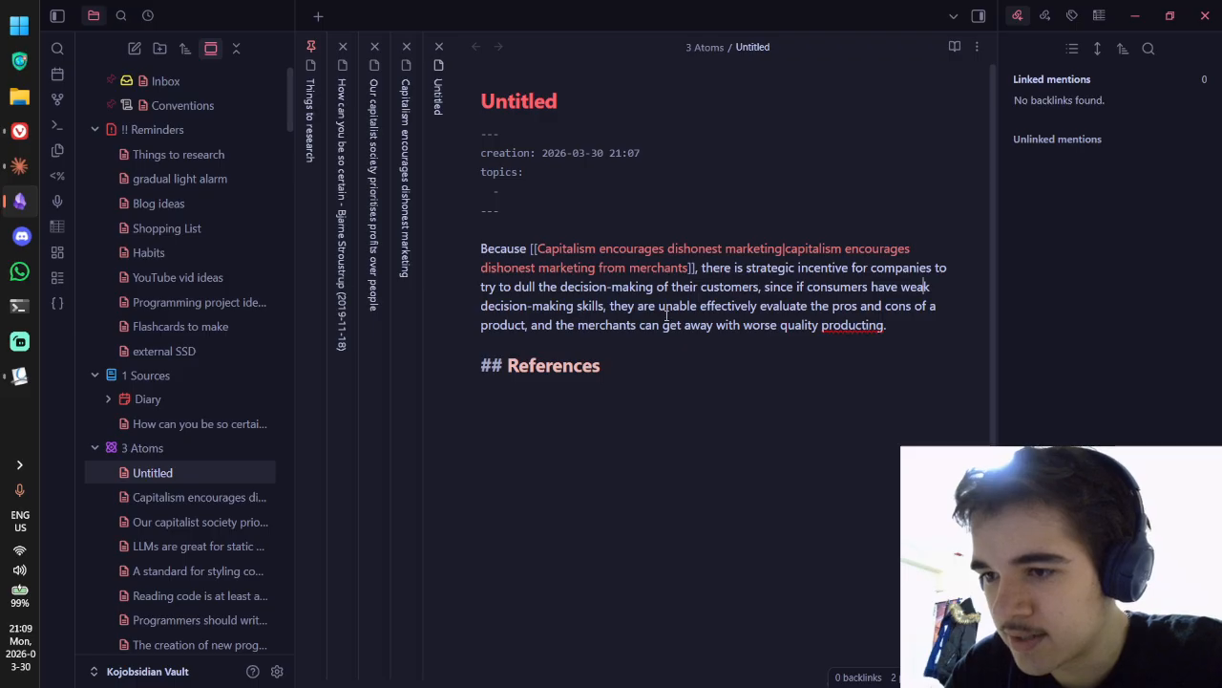
{"action": "left_click_drag", "start_coordinate": [663, 318], "coordinate": [813, 308]}
{"action": "left_click", "coordinate": [813, 307]}
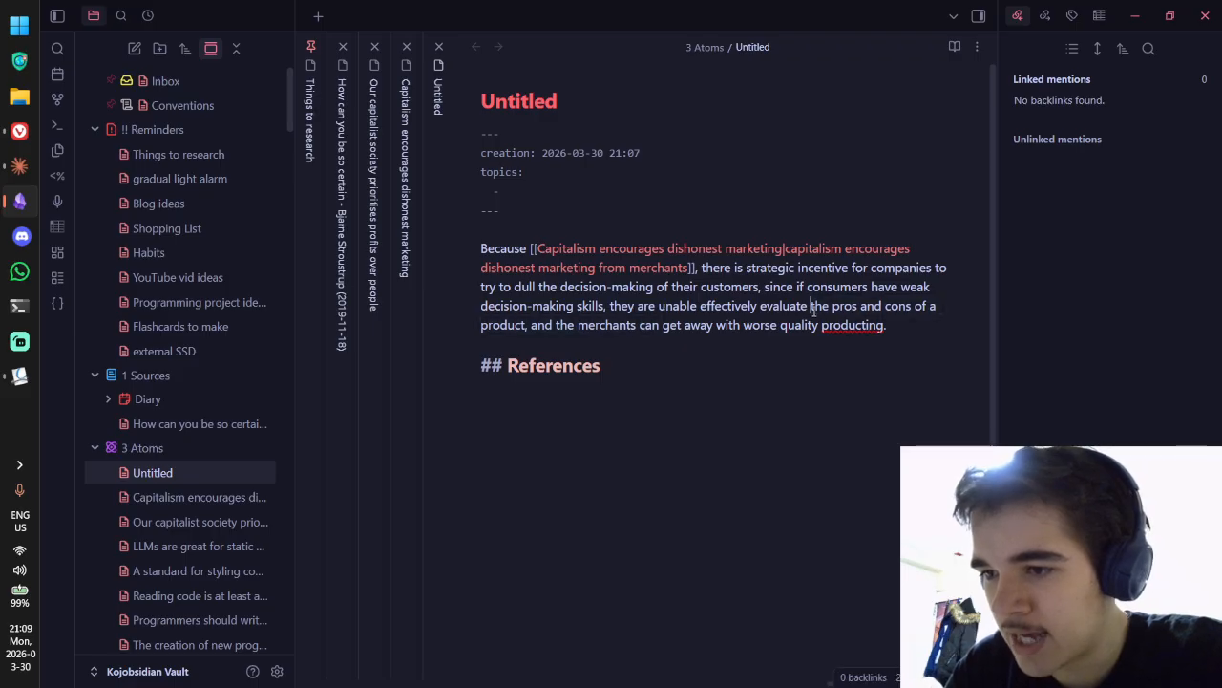
{"action": "left_click", "coordinate": [696, 306]}
{"action": "type", "text": "to"}
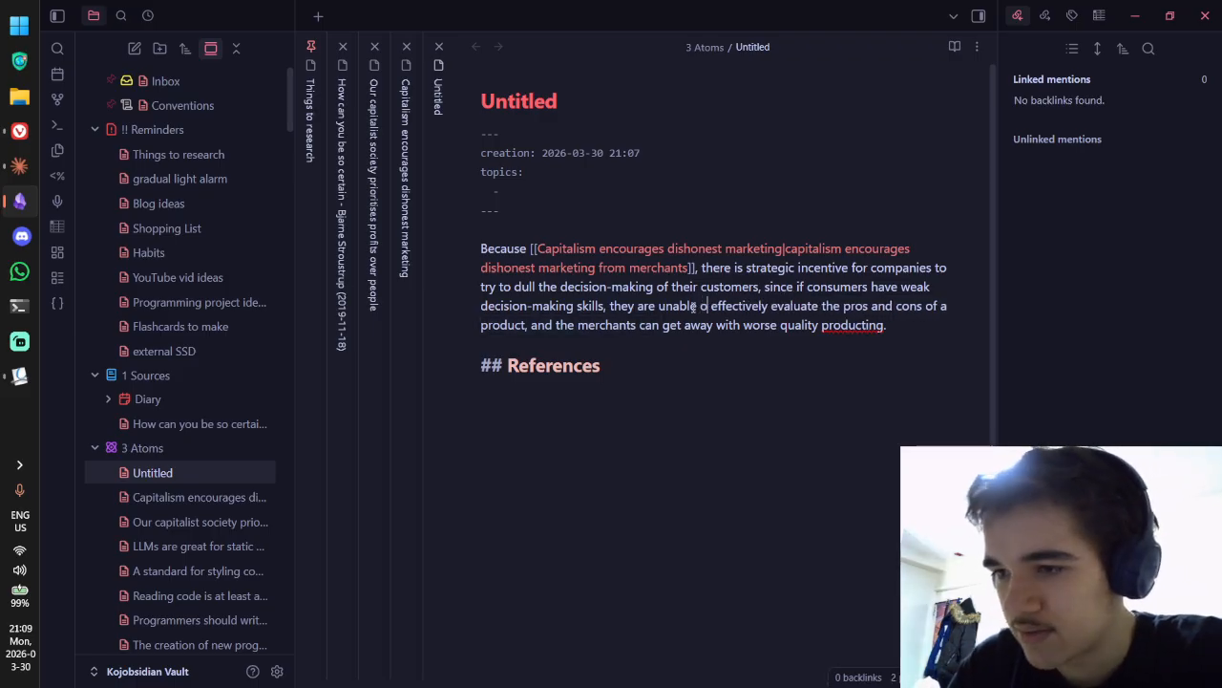
{"action": "key", "text": "BackSpace"}
{"action": "type", "text": "to"}
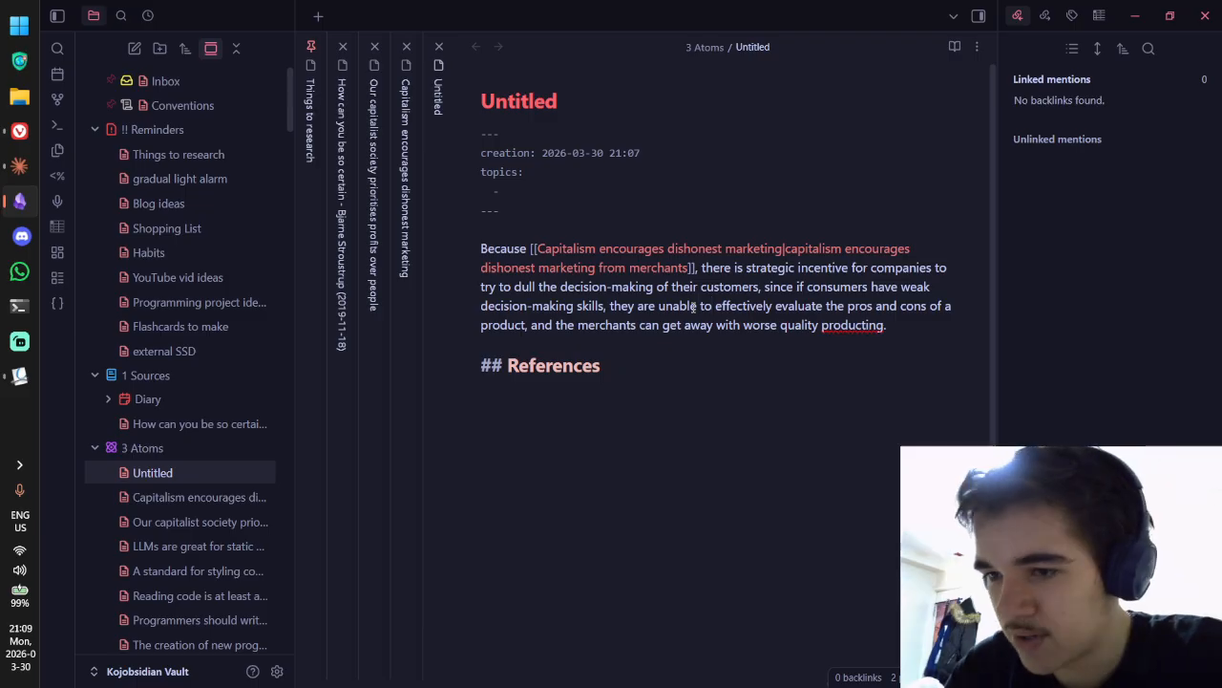
Step: Replace the sentence's ending after "get away with" by "selling and profiting from worse", keeping the full stop
{"action": "left_click_drag", "start_coordinate": [599, 327], "coordinate": [853, 342]}
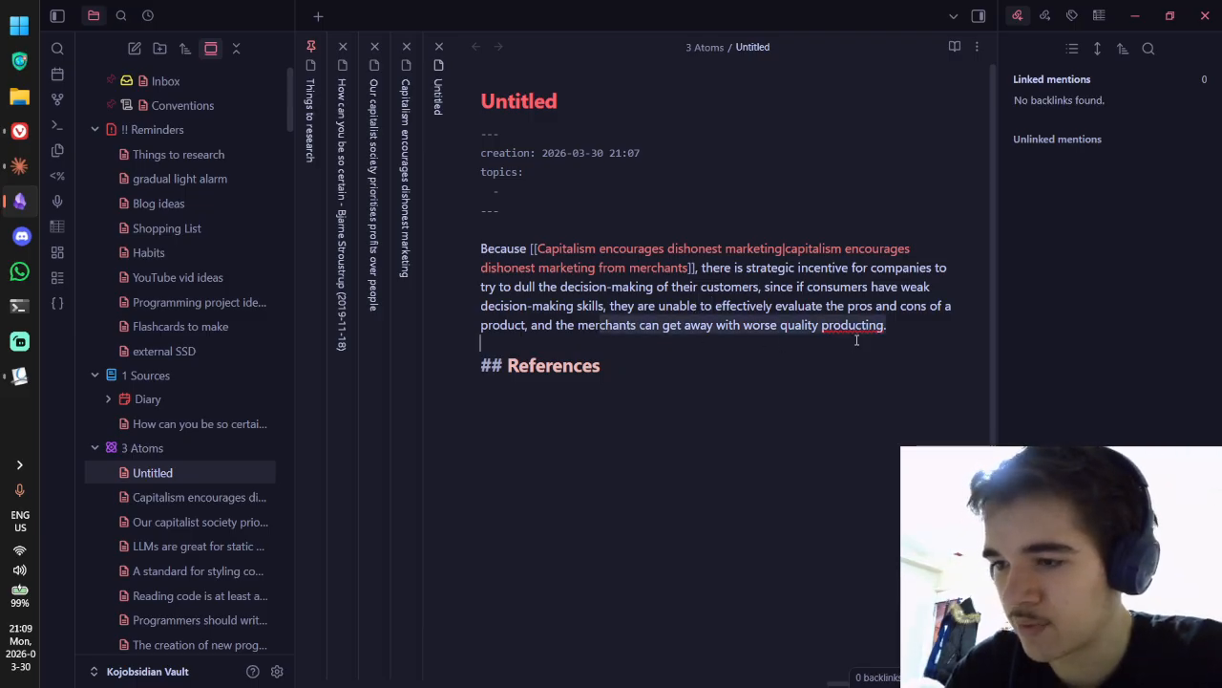
{"action": "left_click", "coordinate": [859, 336]}
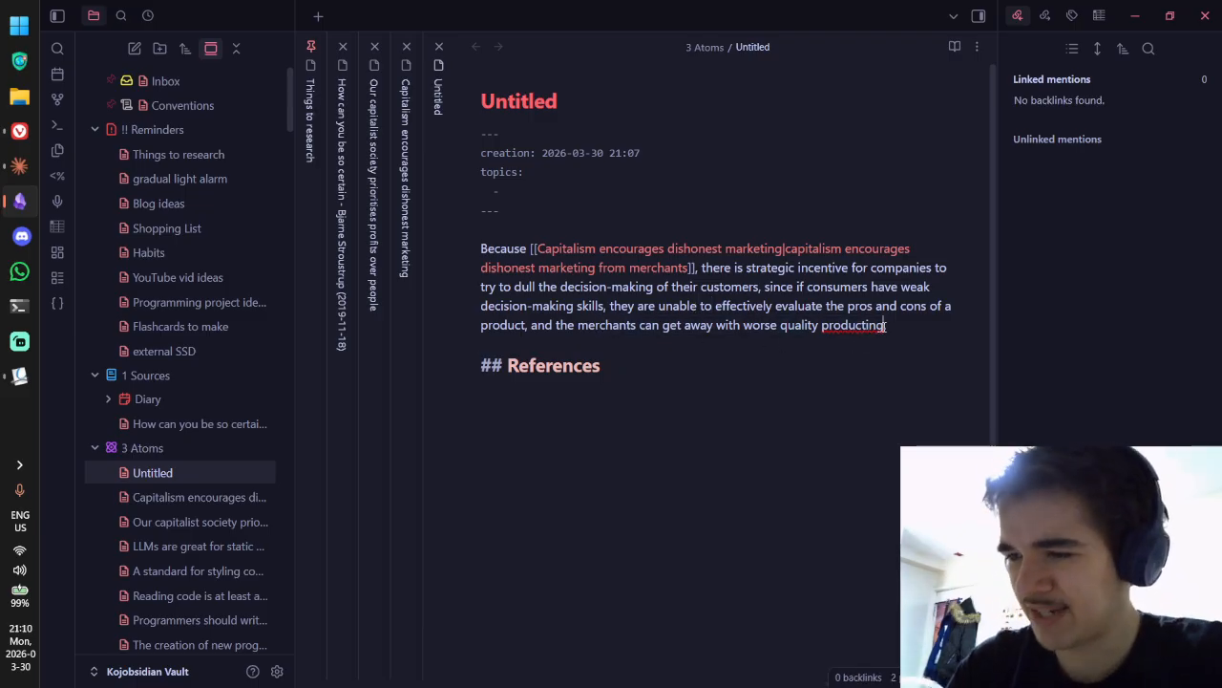
{"action": "key", "text": "BackSpace"}
{"action": "key", "text": "BackSpace"}
{"action": "key", "text": "BackSpace"}
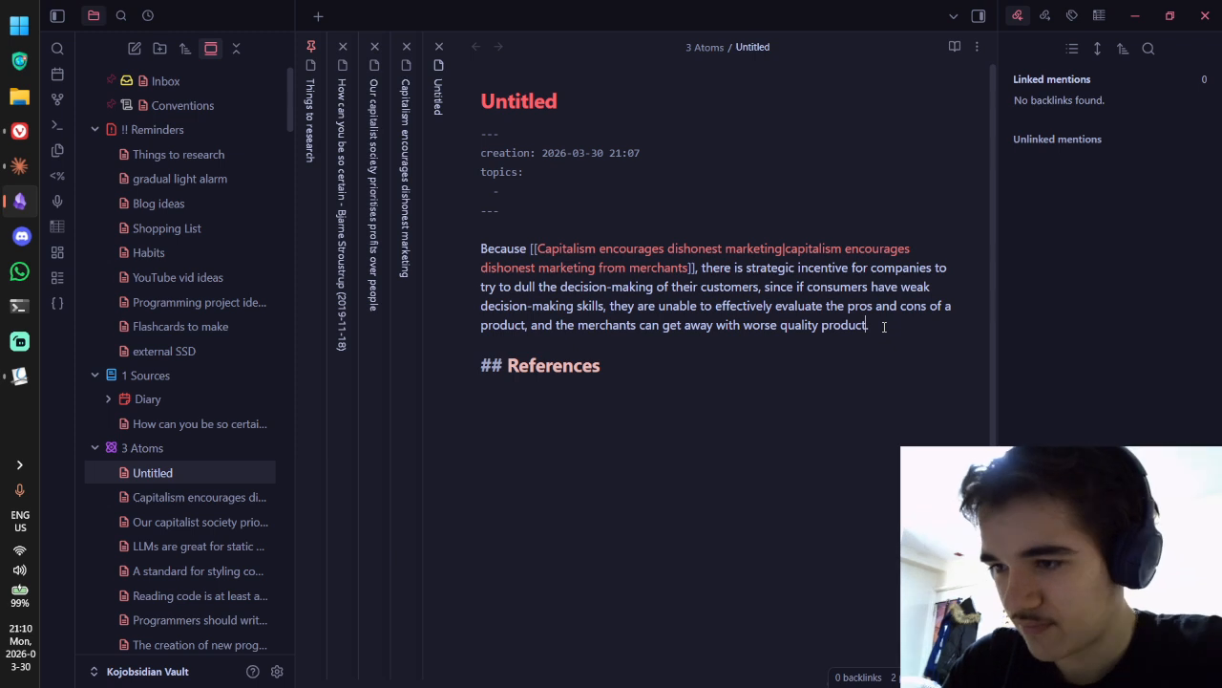
{"action": "key", "text": "ctrl+BackSpace"}
{"action": "key", "text": "ctrl+BackSpace"}
{"action": "key", "text": "ctrl+BackSpace"}
{"action": "type", "text": "sel"}
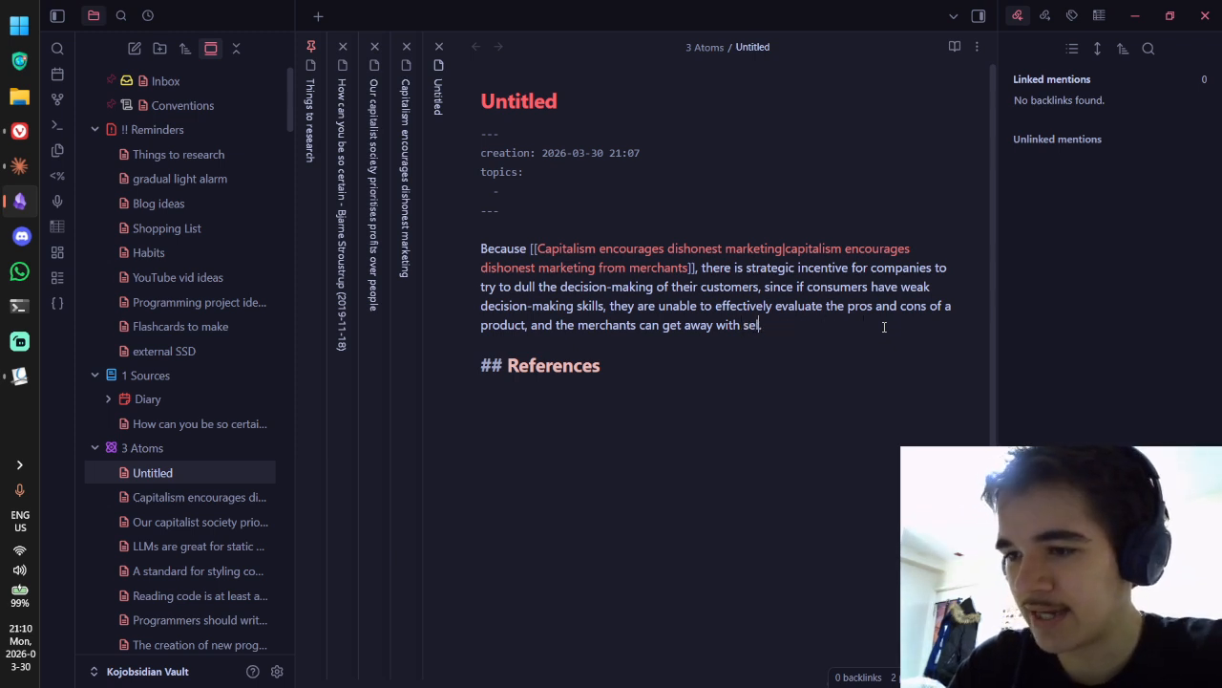
{"action": "type", "text": "ling and profi"}
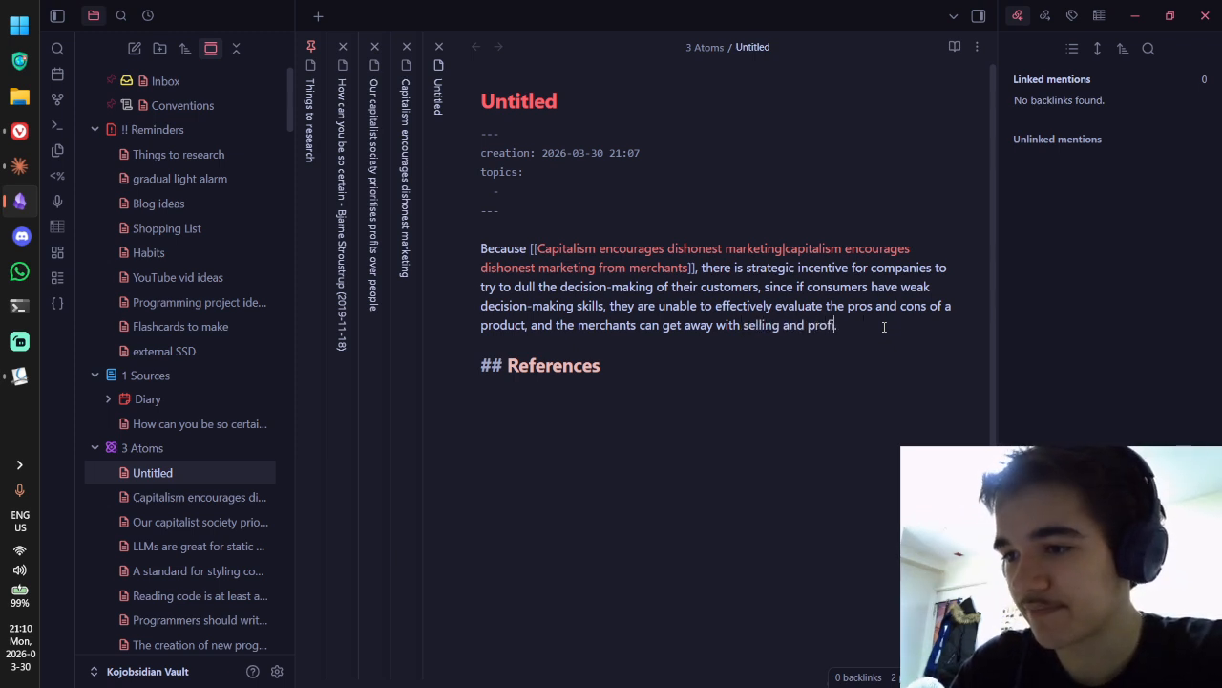
{"action": "type", "text": "ting from worse"}
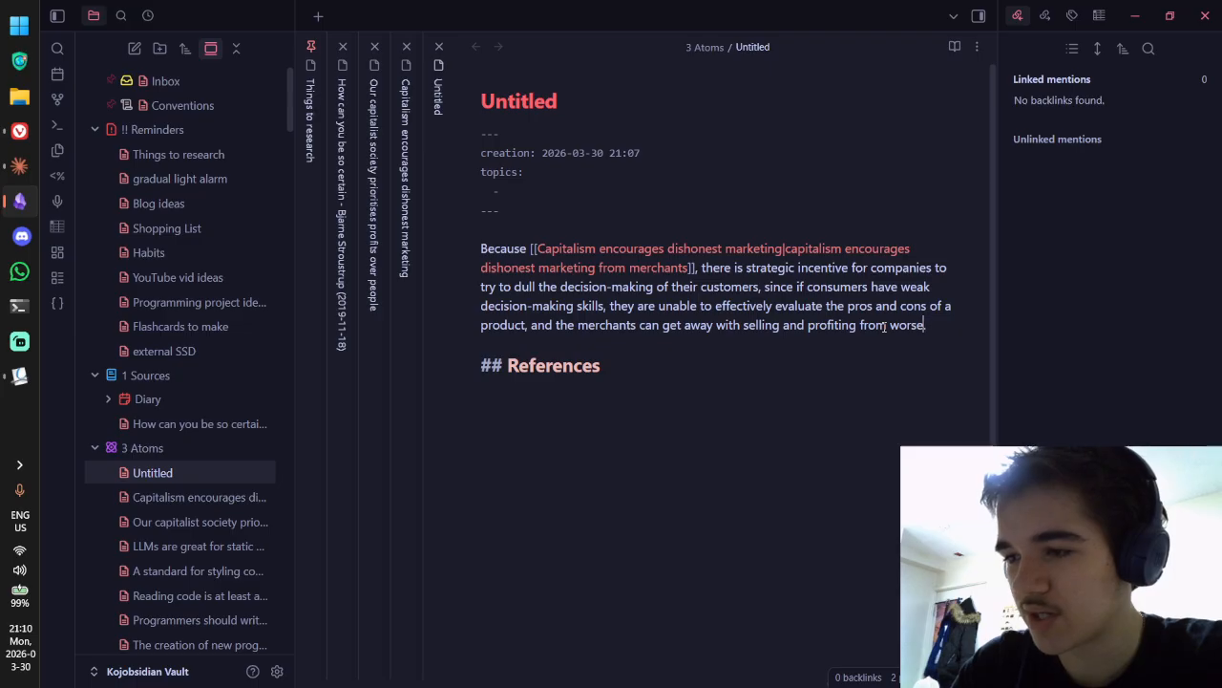
Step: Finish the sentence's new ending with the words "quality products" after "worse"
{"action": "type", "text": " qaality prpod"}
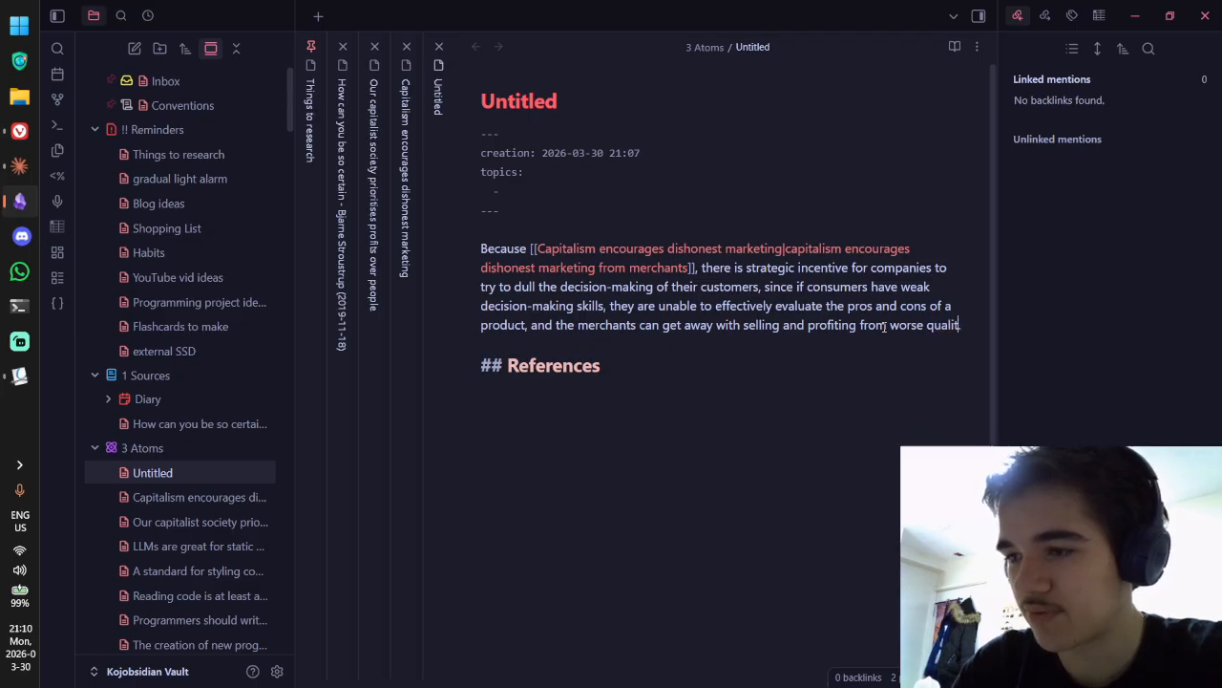
{"action": "key", "text": "BackSpace"}
{"action": "key", "text": "BackSpace"}
{"action": "key", "text": "BackSpace"}
{"action": "type", "text": "o"}
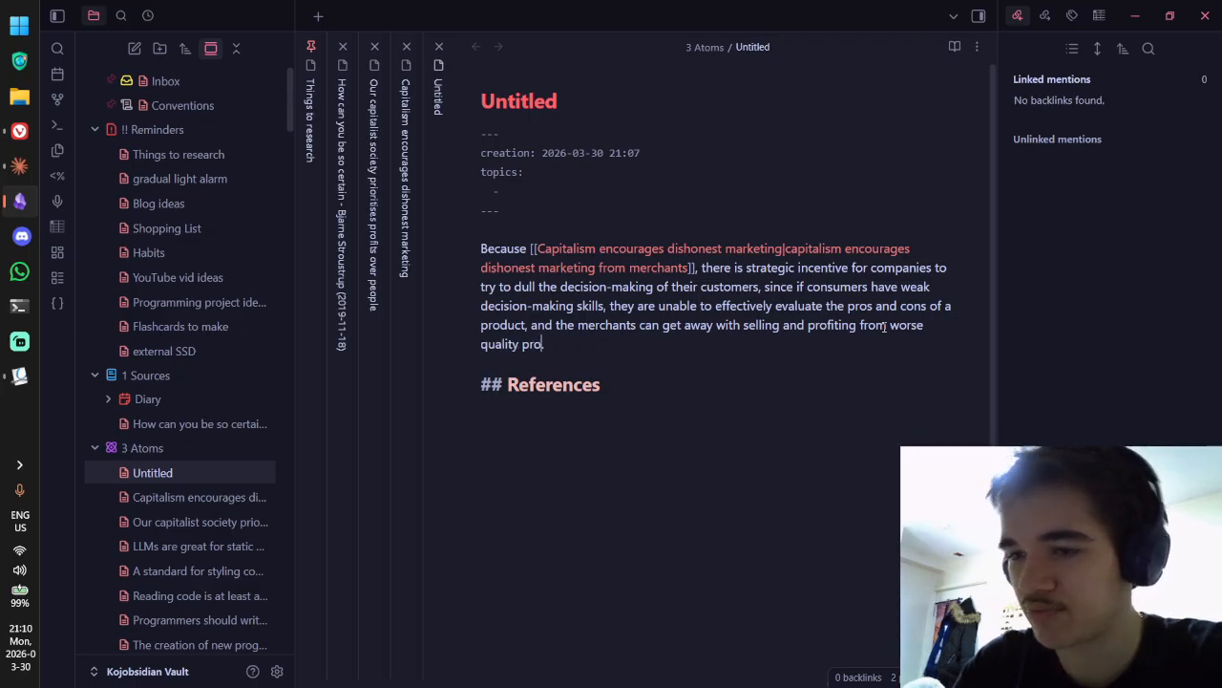
{"action": "type", "text": "ducs."}
{"action": "key", "text": "Left"}
{"action": "type", "text": "t"}
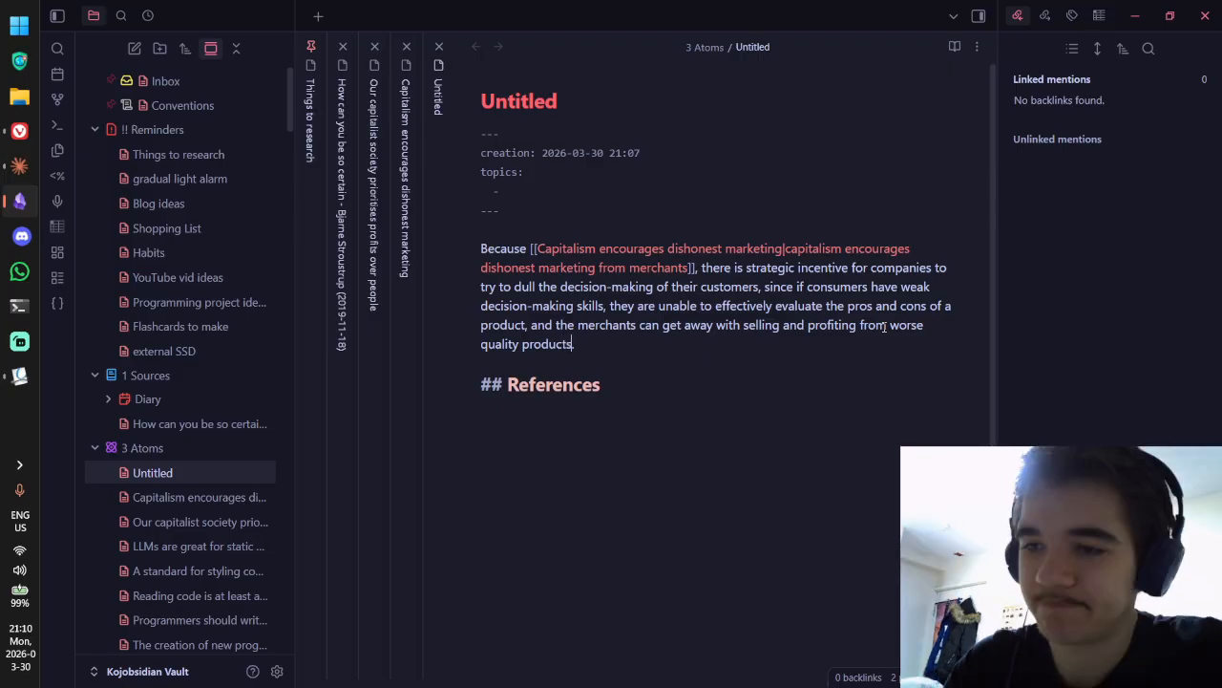
Step: Add the link "[[How can you be so certain - Bjarne Stroustrup (2019-11-18)#^47bb7a]]" under the References heading
{"action": "key", "text": "ctrl+e"}
{"action": "key", "text": "ctrl+e"}
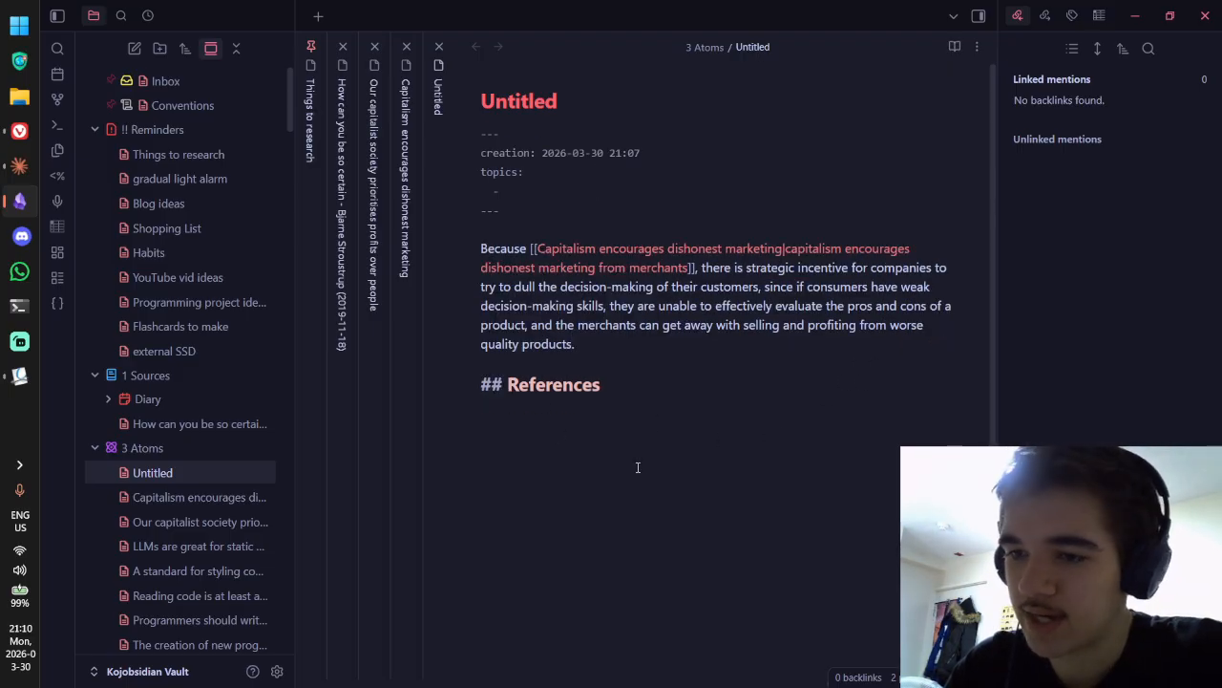
{"action": "type", "text": "[[How can you be so certain - Bjarne Stroustrup (2019-11-18)#^47bb7a]]"}
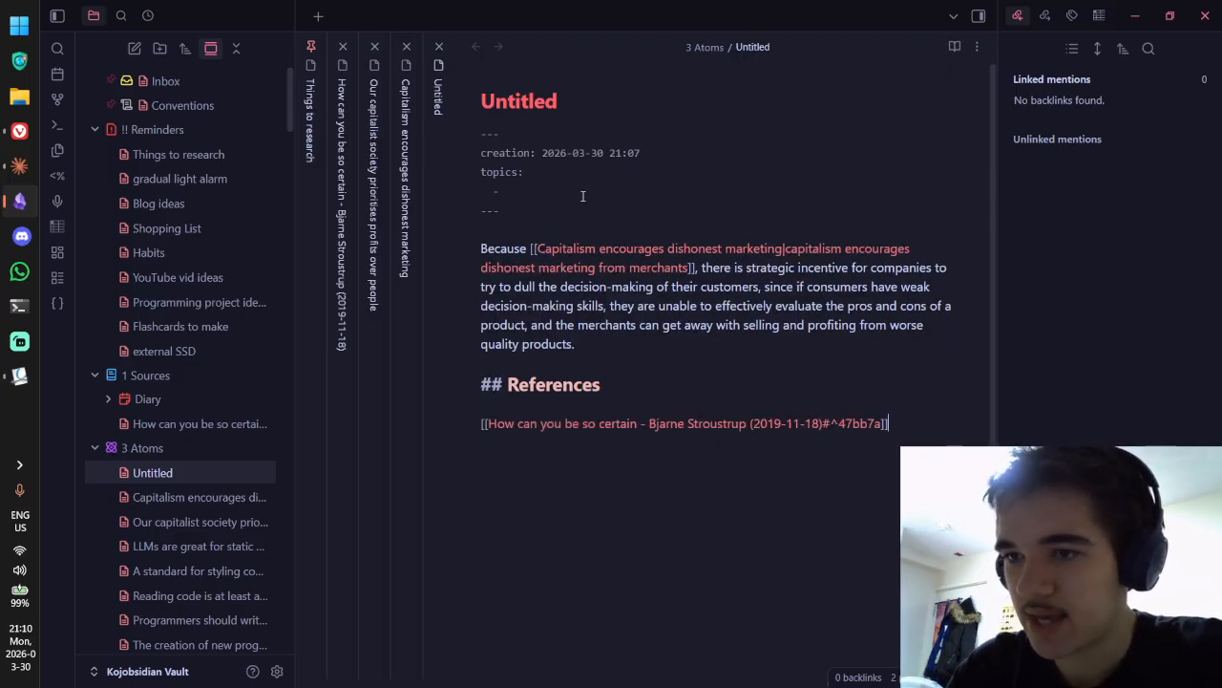
Step: Add the topics capitalism, morality and decision-making to the note's properties, and clear the title "Untitled"
{"action": "key", "text": "ctrl+e"}
{"action": "left_click", "coordinate": [625, 194]}
{"action": "type", "text": "ca"}
{"action": "key", "text": "Return"}
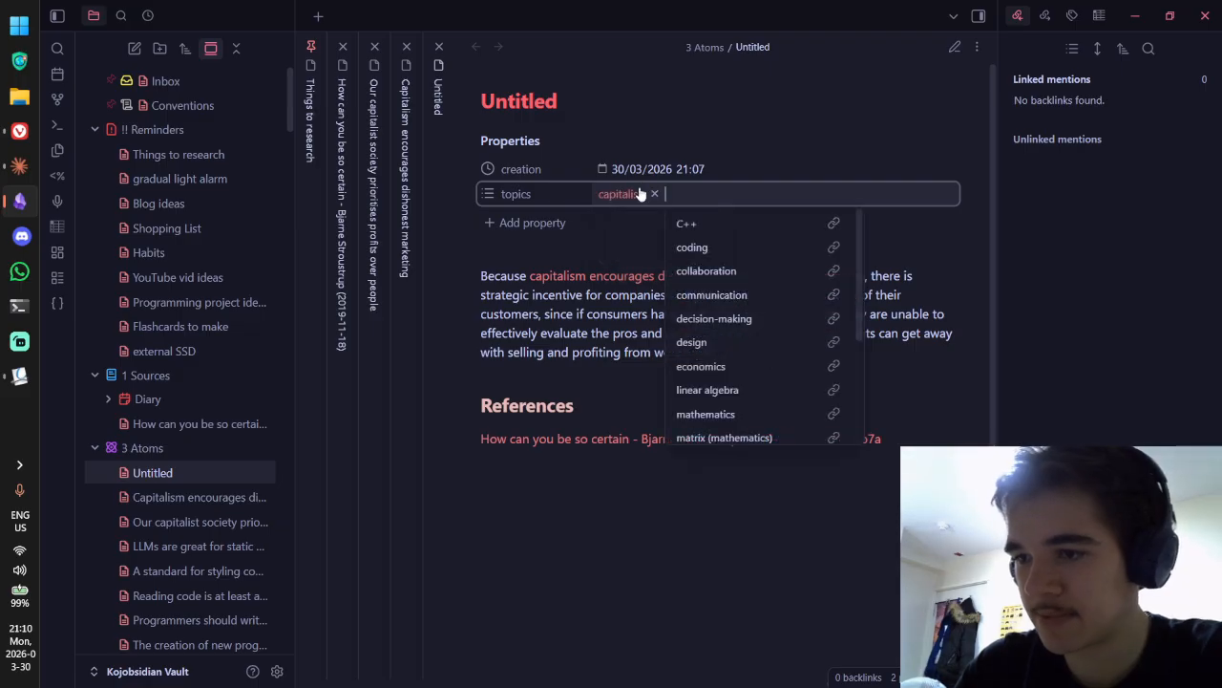
{"action": "type", "text": "mora"}
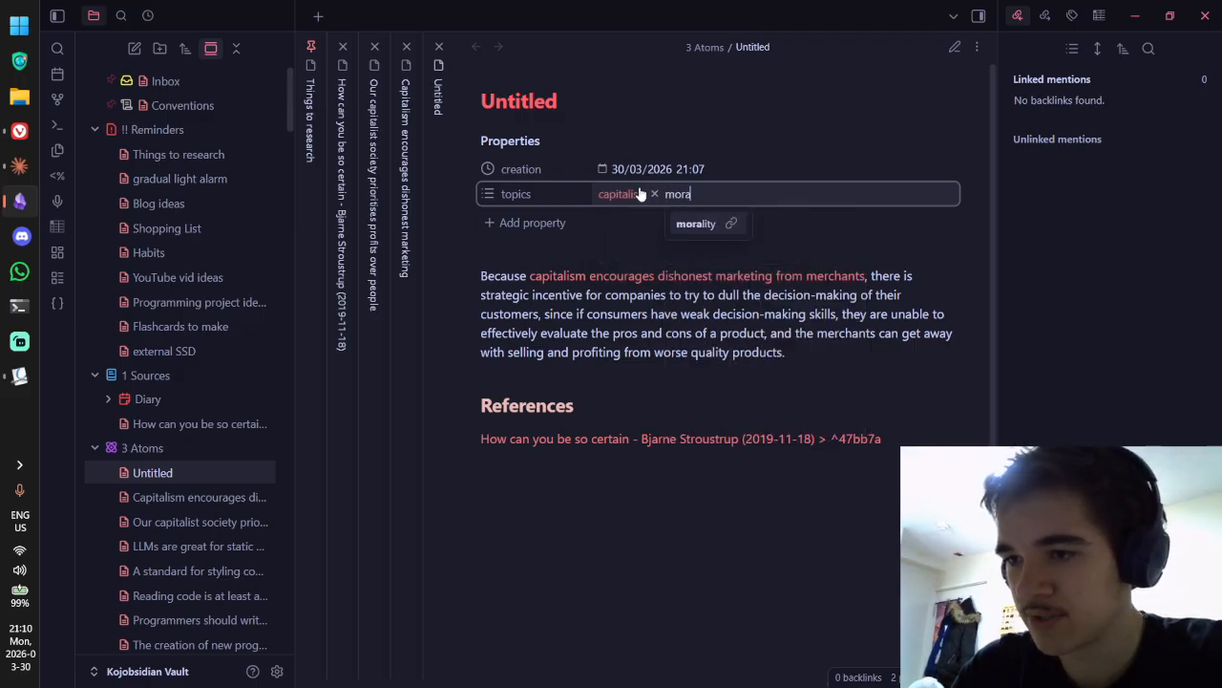
{"action": "key", "text": "Return"}
{"action": "type", "text": "dec"}
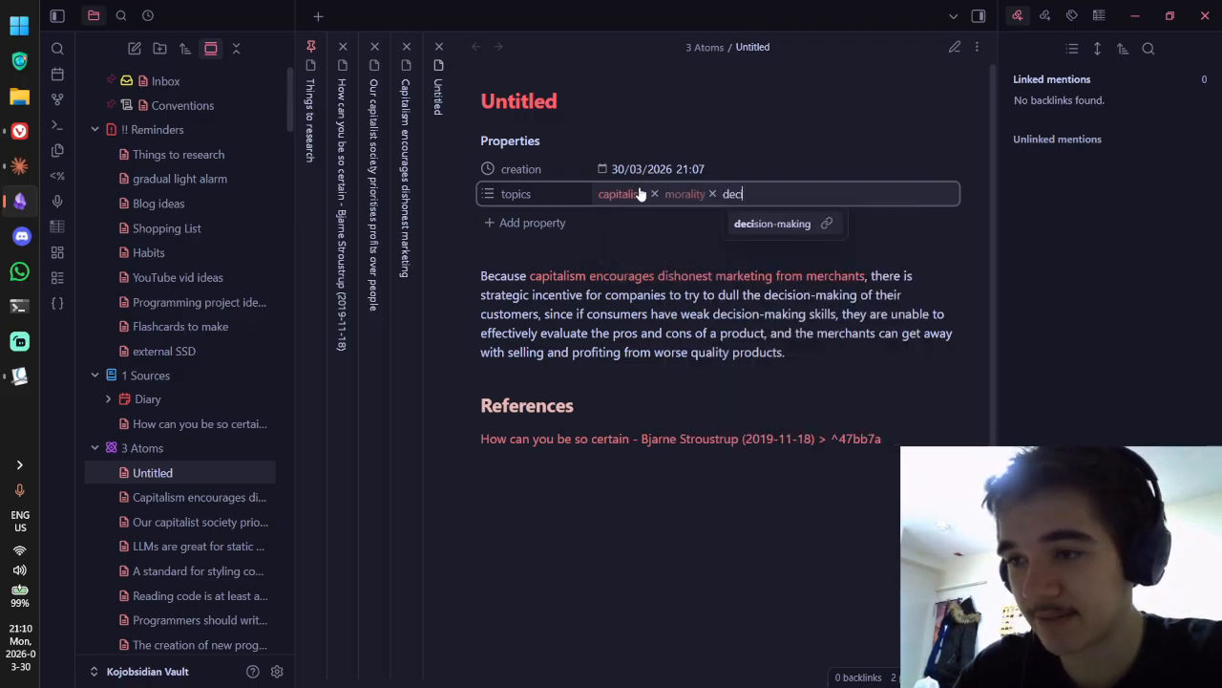
{"action": "key", "text": "Return"}
{"action": "left_click", "coordinate": [566, 103]}
{"action": "key", "text": "ctrl+BackSpace"}
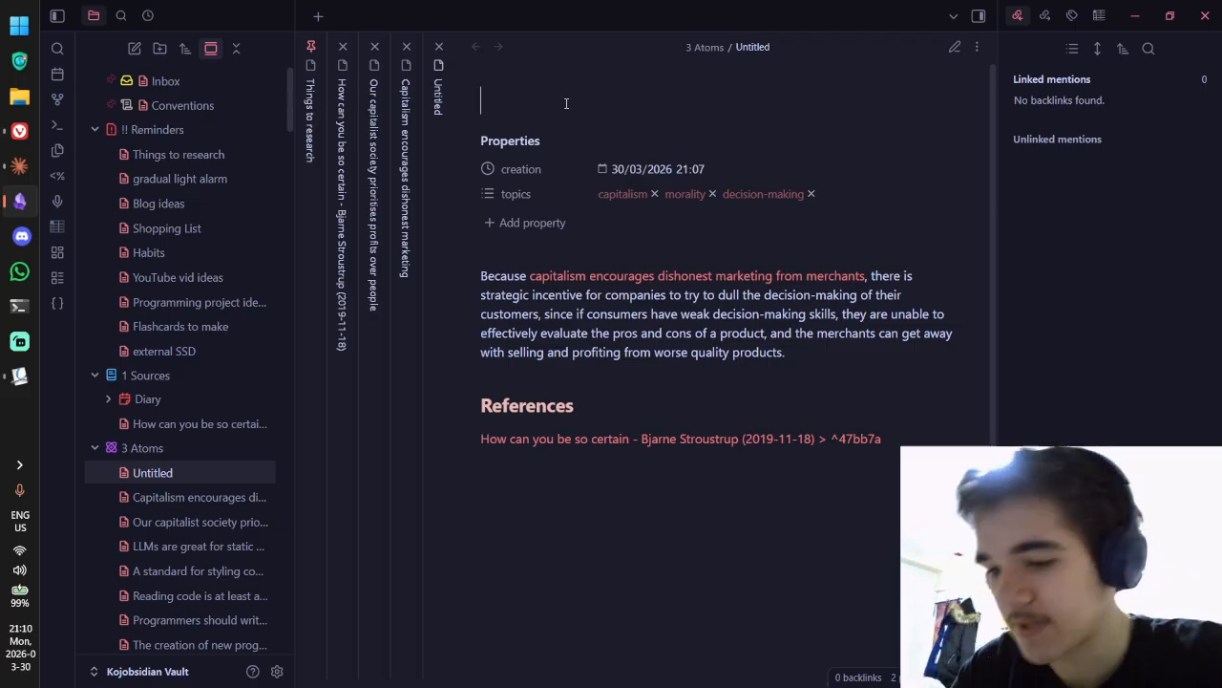
{"action": "type", "text": "Capitalism encouraged"}
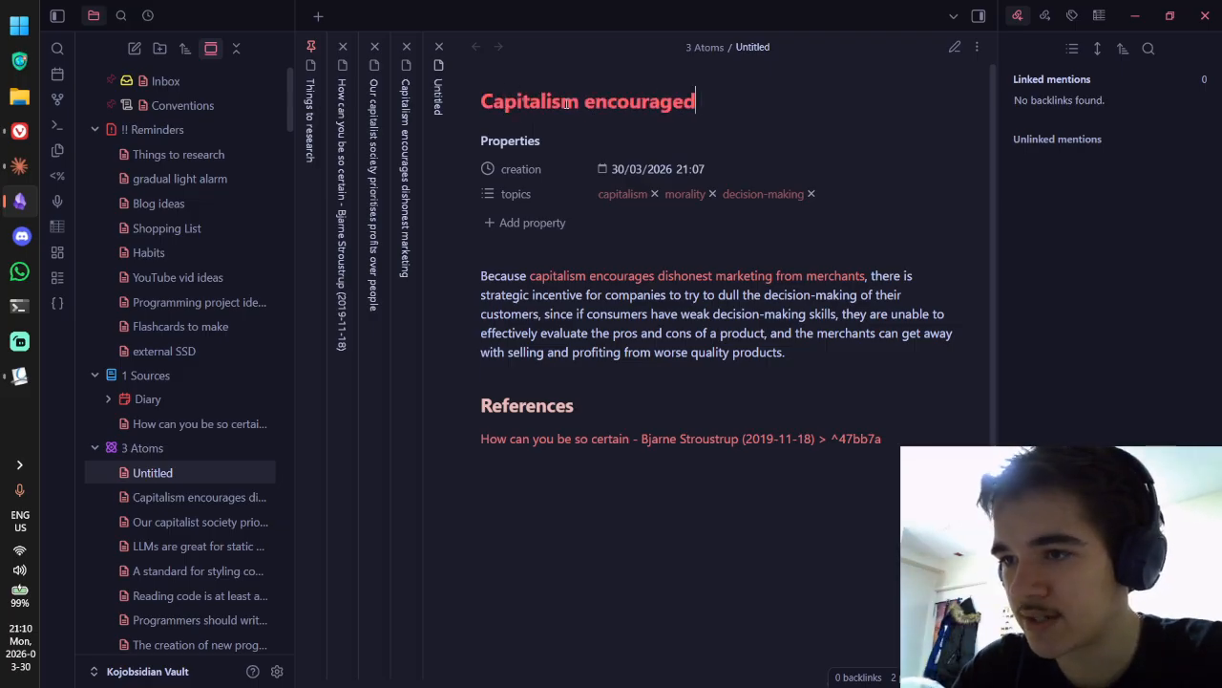
{"action": "key", "text": "BackSpace"}
{"action": "key", "text": "ctrl+a"}
{"action": "key", "text": "BackSpace"}
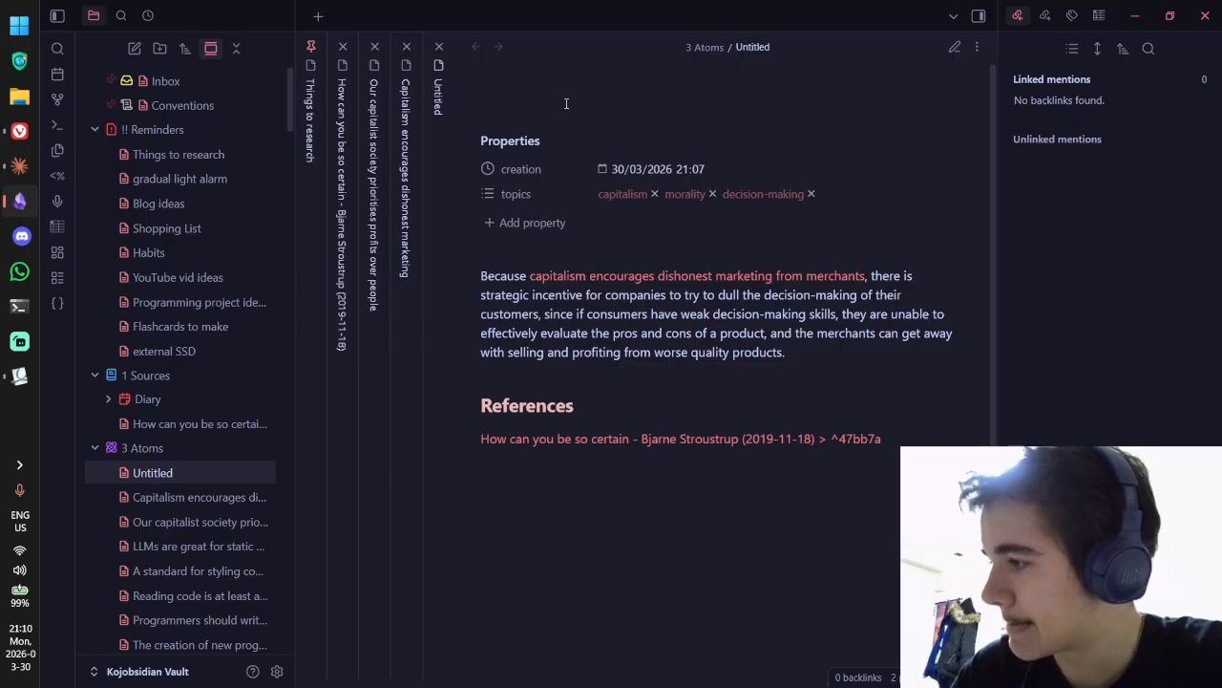
{"action": "type", "text": "Com"}
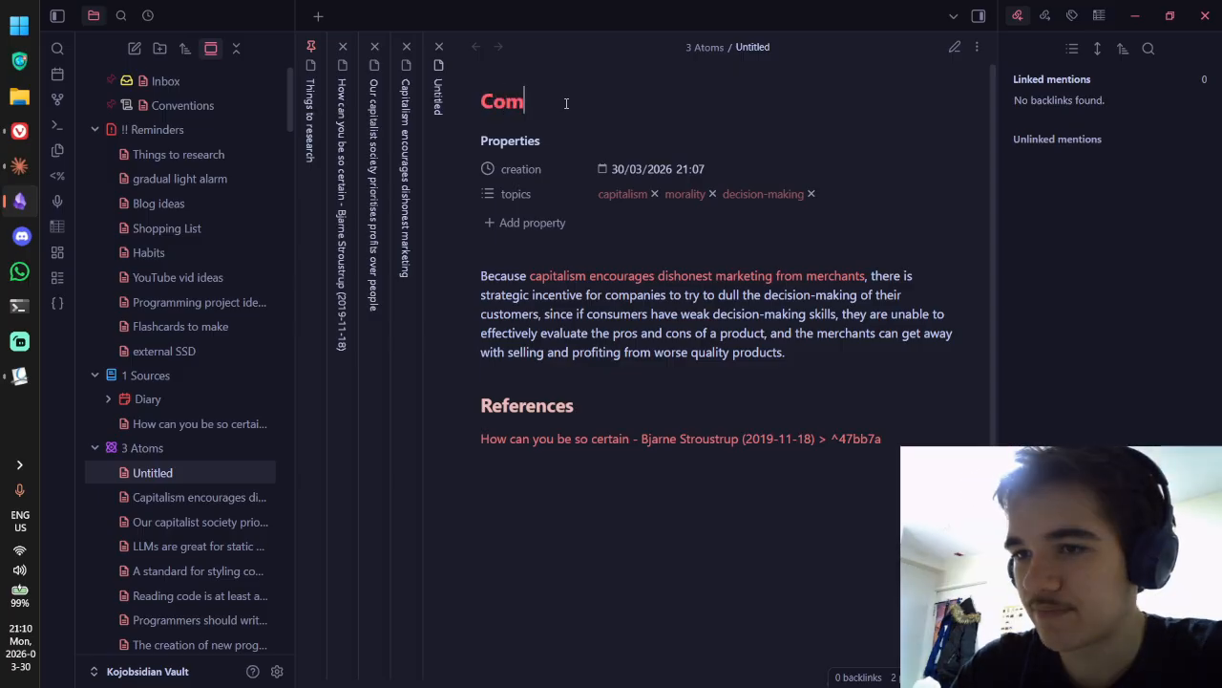
{"action": "key", "text": "BackSpace"}
{"action": "key", "text": "BackSpace"}
{"action": "key", "text": "BackSpace"}
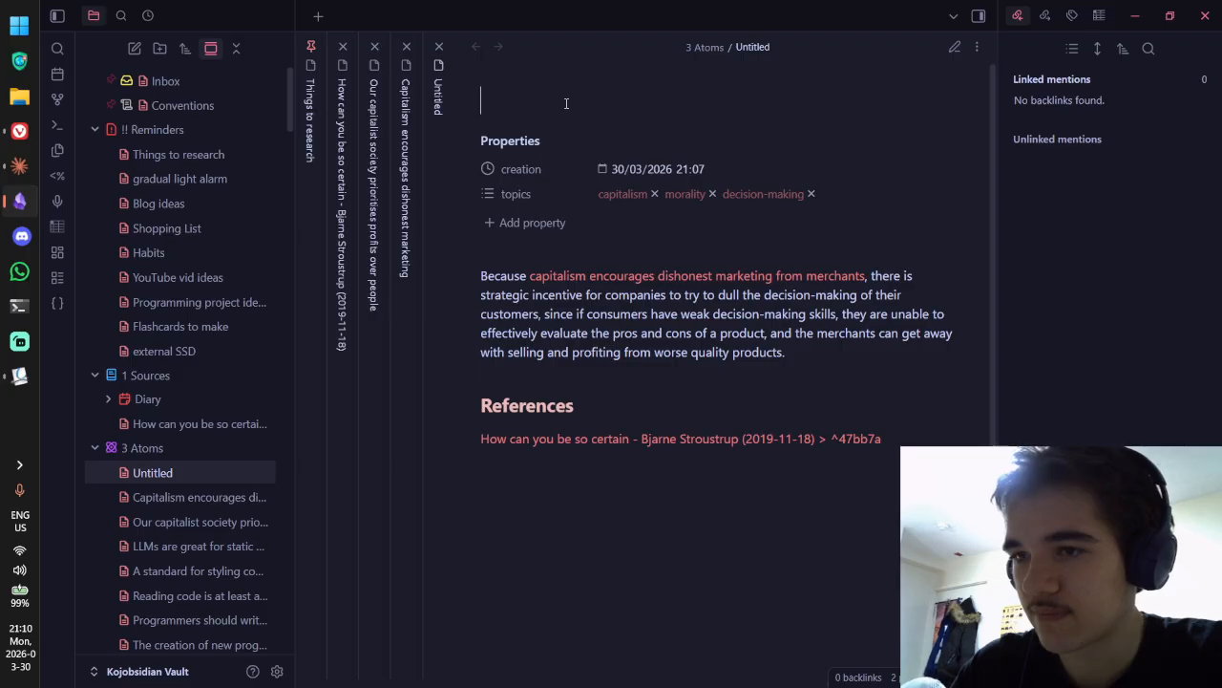
{"action": "type", "text": "In"}
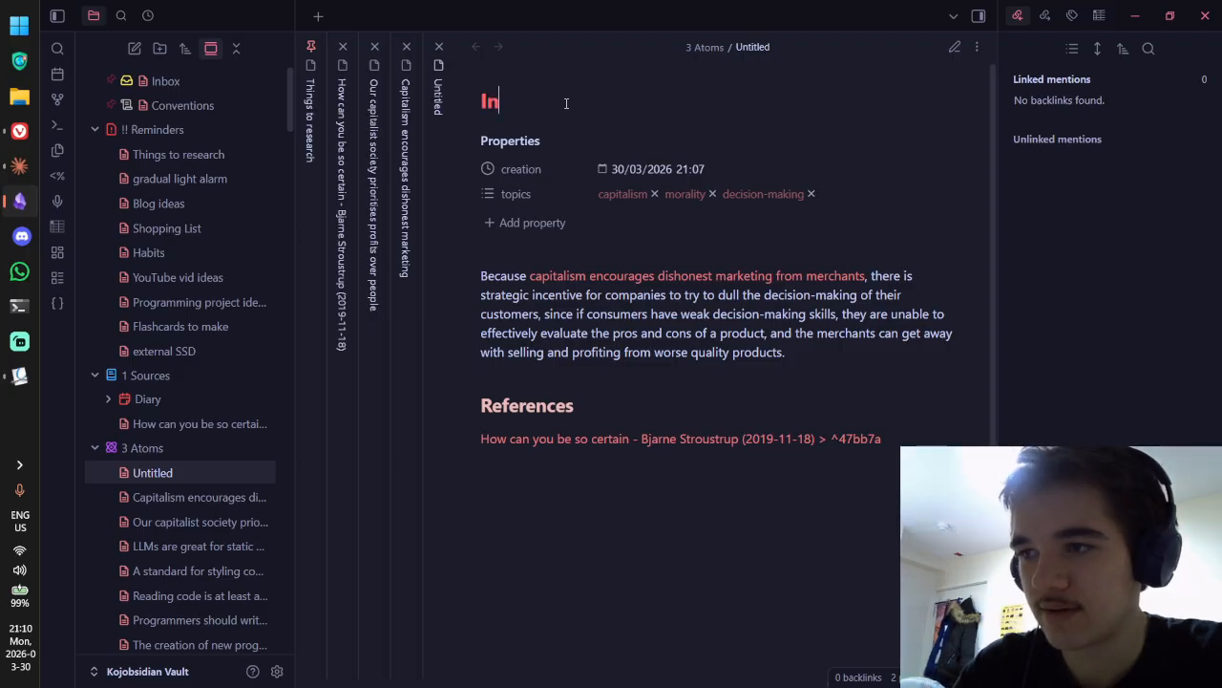
{"action": "key", "text": "BackSpace"}
{"action": "key", "text": "BackSpace"}
Step: Enter "Capitalism encourages companies to dull" as the note's title
{"action": "type", "text": "Capi"}
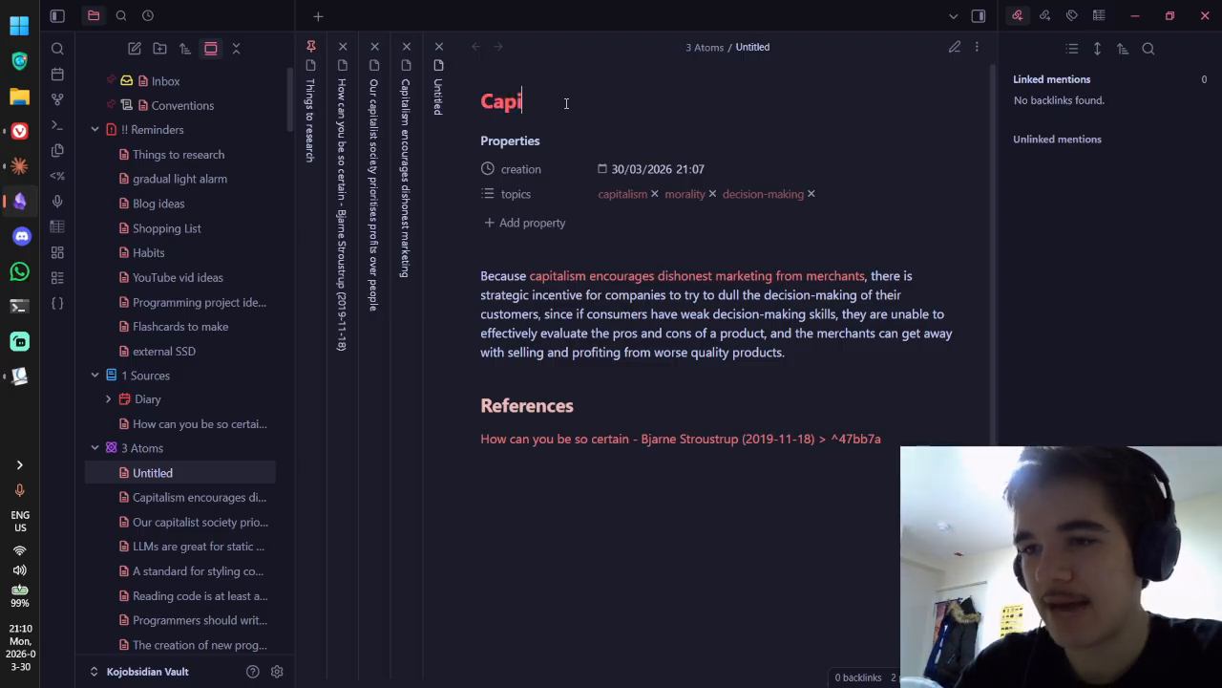
{"action": "type", "text": "talism encourages com"}
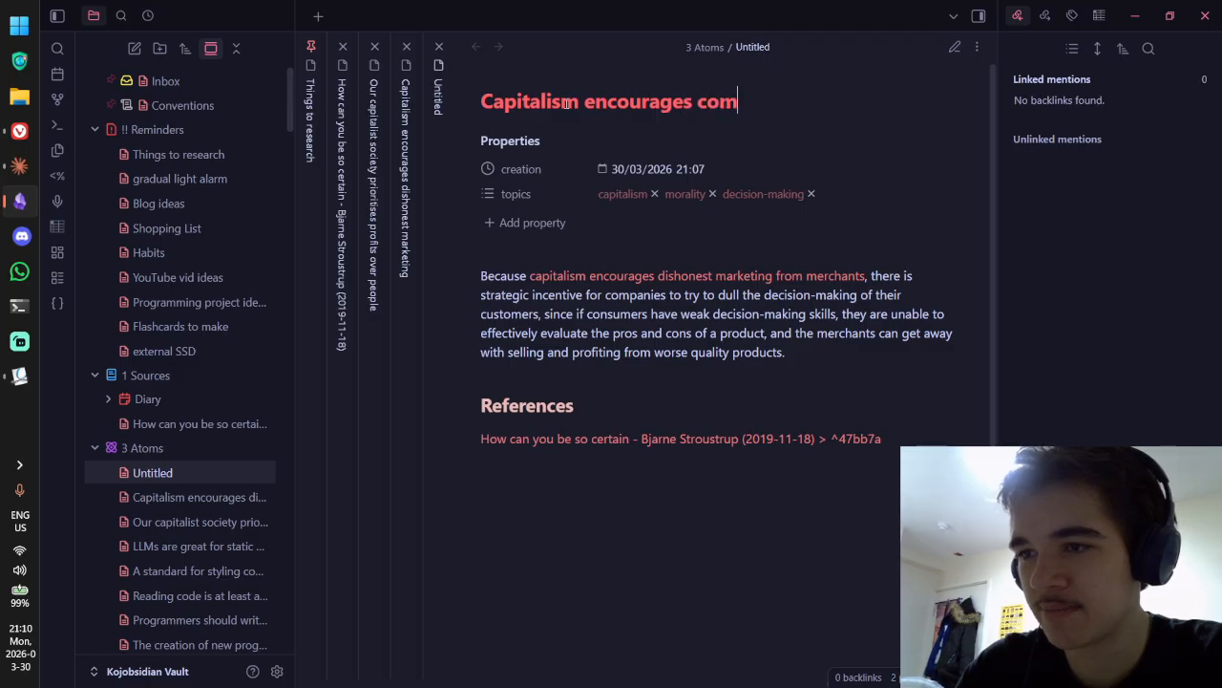
{"action": "type", "text": "panies to "}
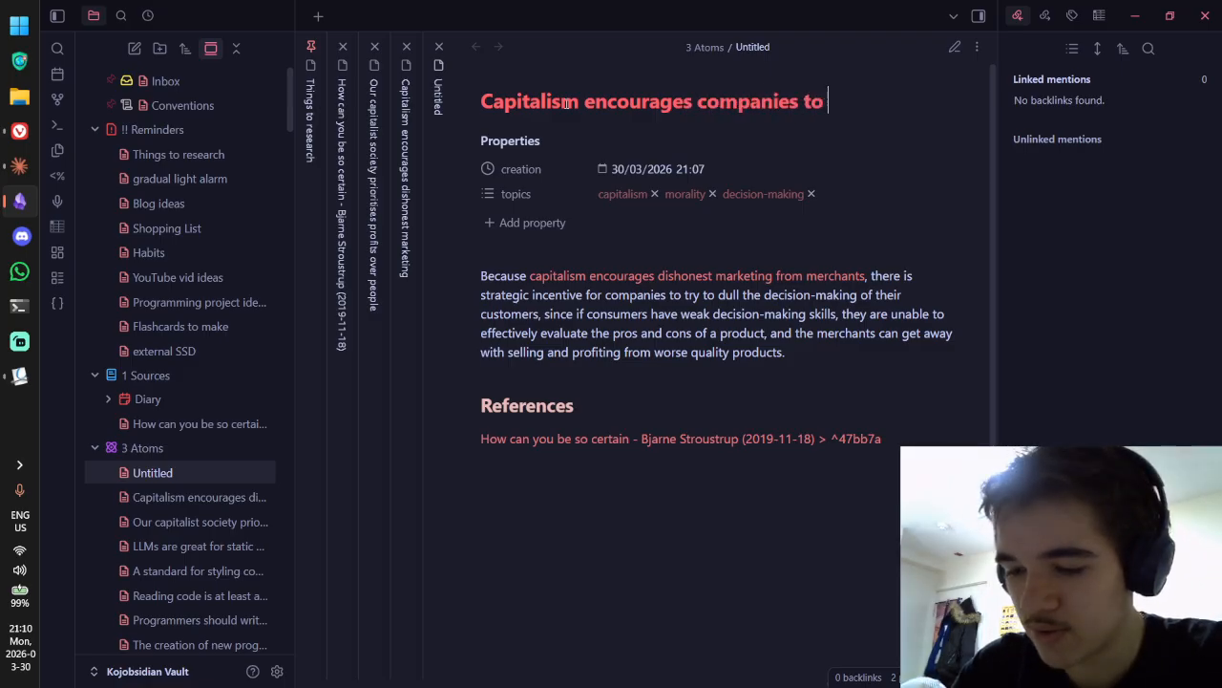
{"action": "type", "text": "dull"}
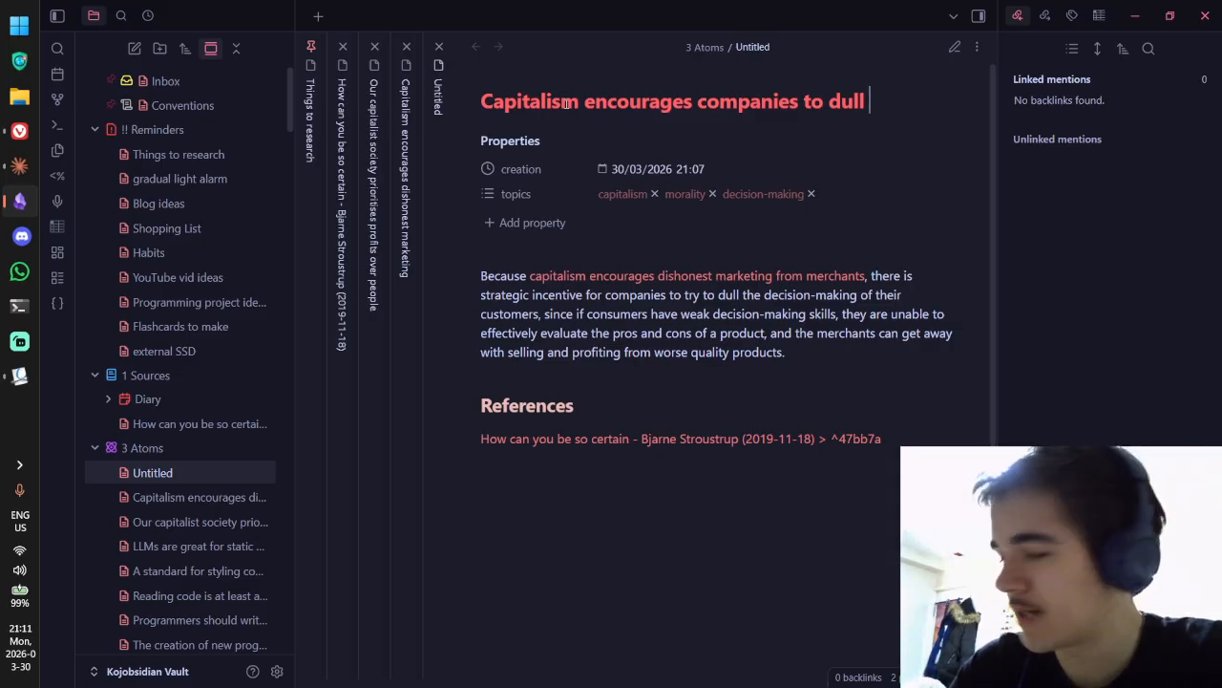
Step: Switch to the Vivaldi browser and search Google for "dull synoonyms" in a new tab
{"action": "key", "text": "ctrl+super+Left"}
{"action": "key", "text": "ctrl+super+Right"}
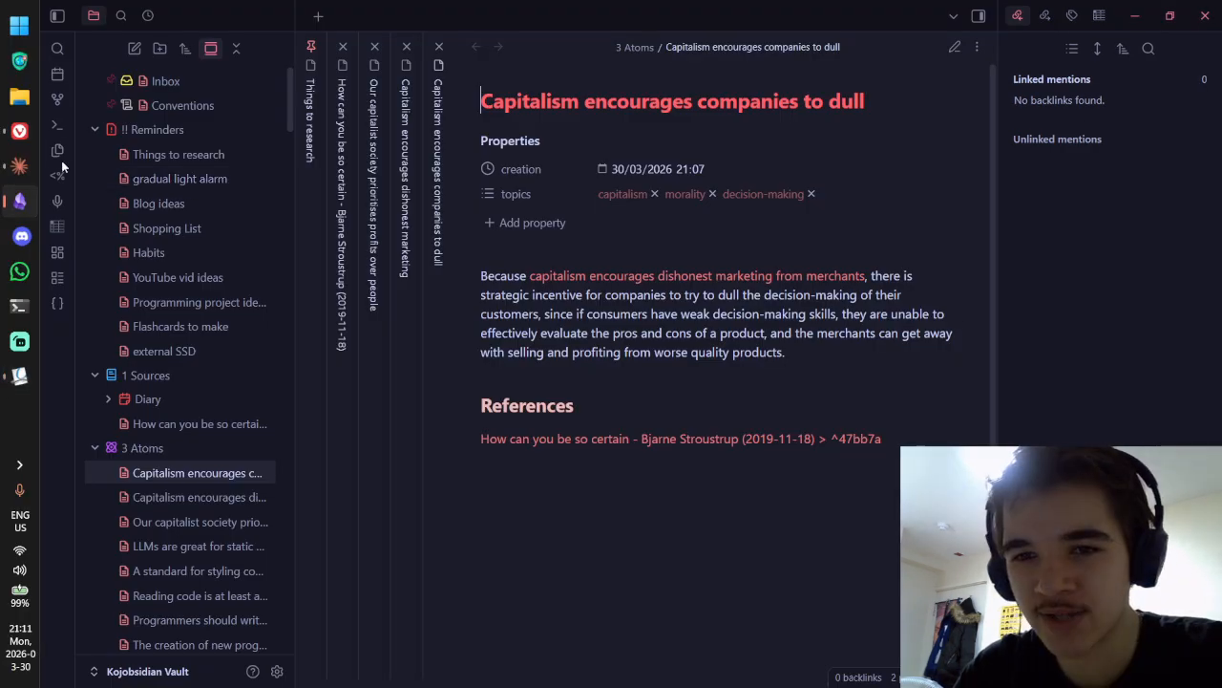
{"action": "left_click", "coordinate": [23, 134]}
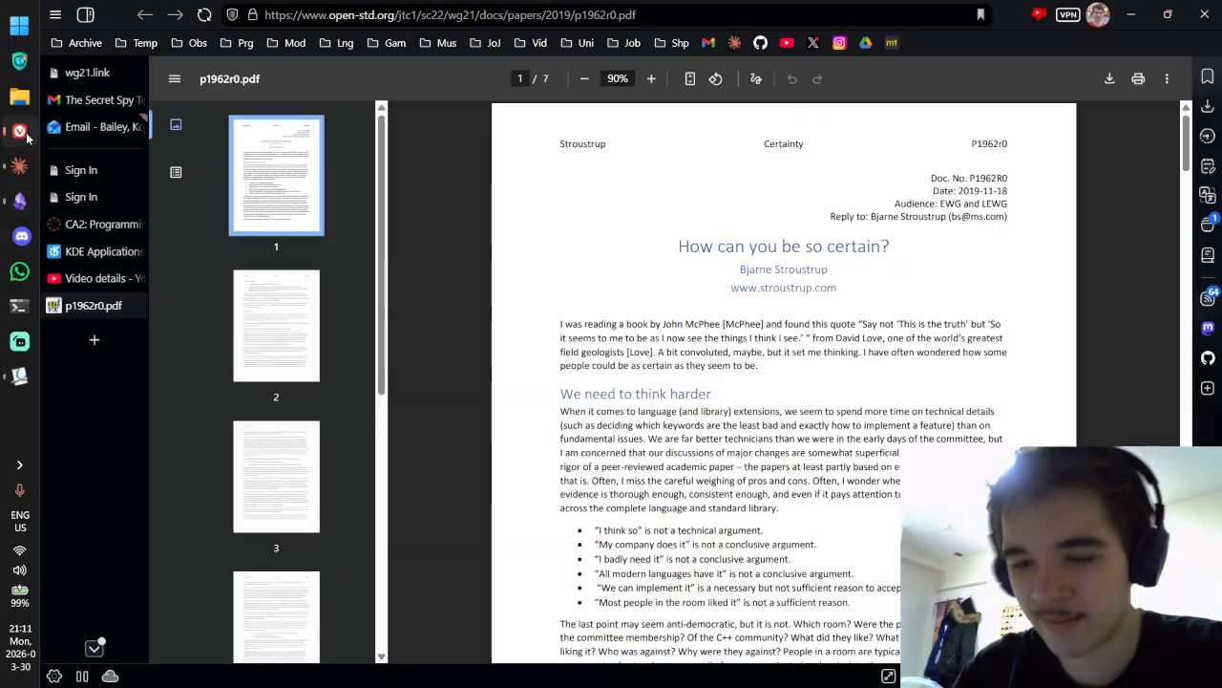
{"action": "key", "text": "ctrl+t"}
{"action": "type", "text": "dull syn"}
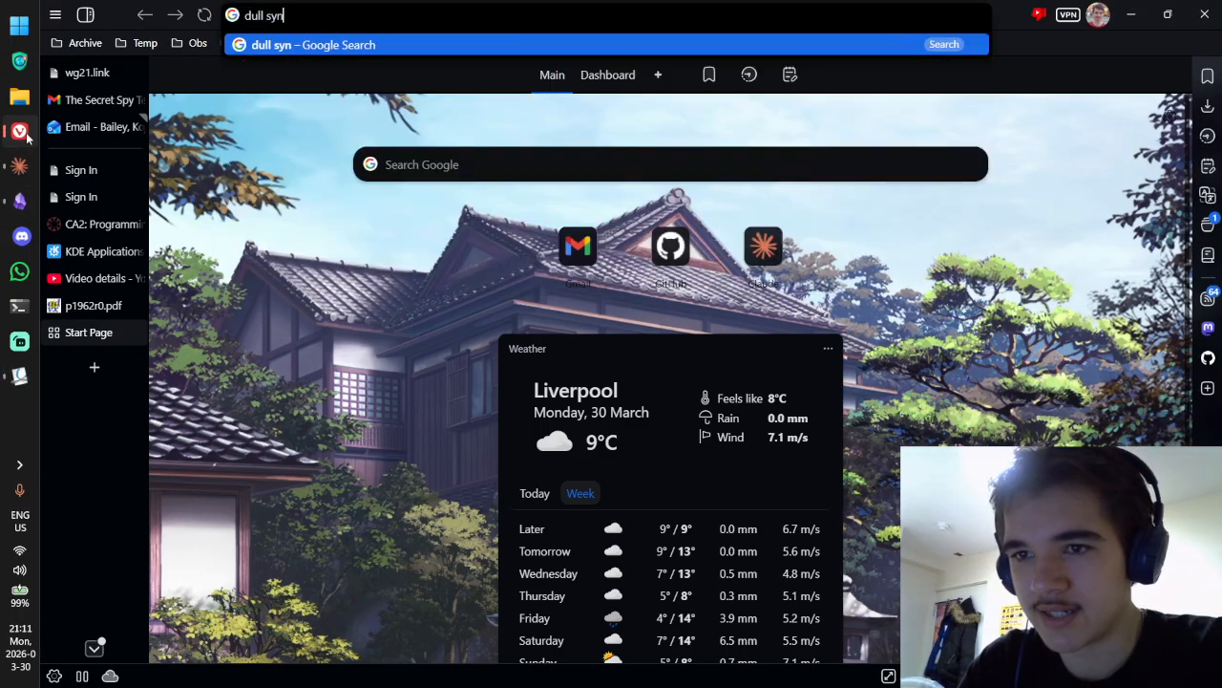
{"action": "type", "text": "oonyms"}
{"action": "key", "text": "Return"}
Step: Expand the full list of similar words for "dull" and examine its adjective and verb synonyms
{"action": "scroll", "coordinate": [366, 296], "scroll_direction": "down", "scroll_amount": 2}
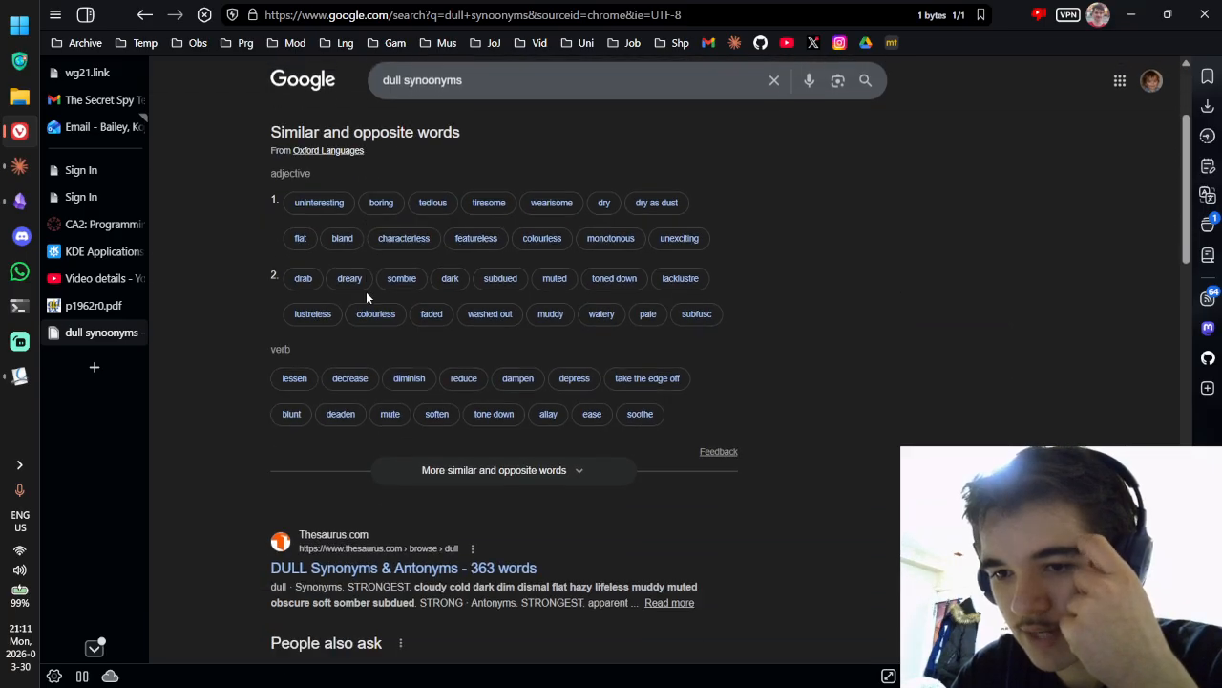
{"action": "scroll", "coordinate": [366, 298], "scroll_direction": "down", "scroll_amount": 1}
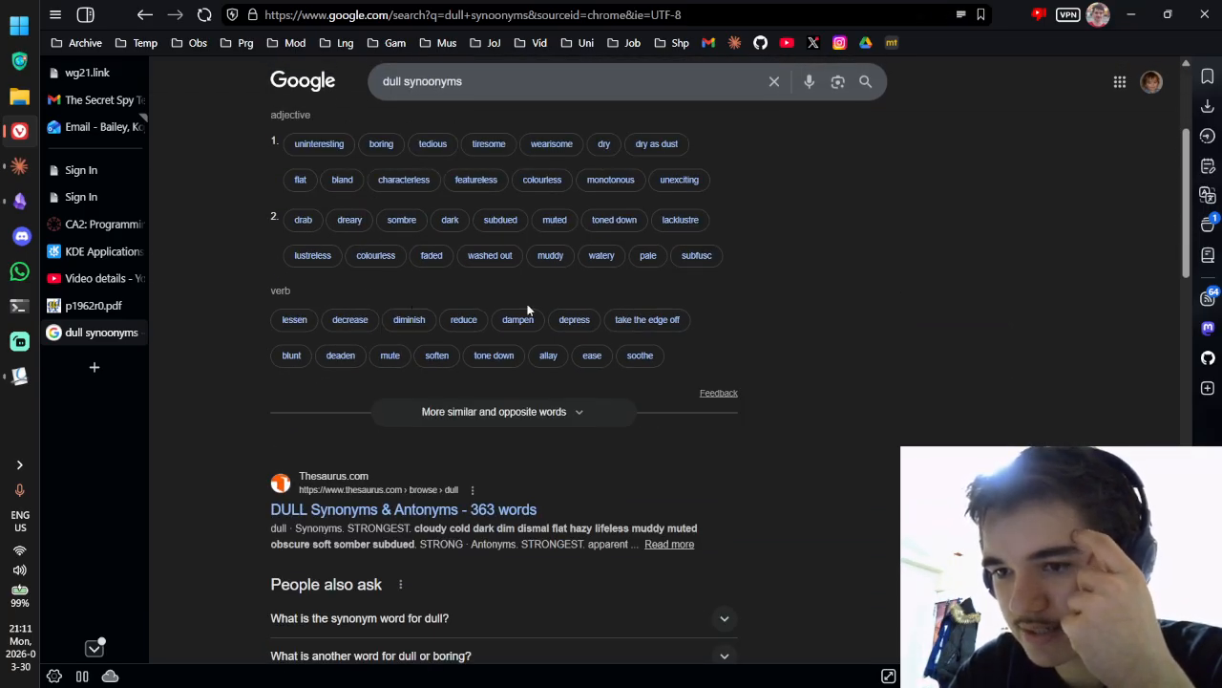
{"action": "left_click", "coordinate": [521, 410]}
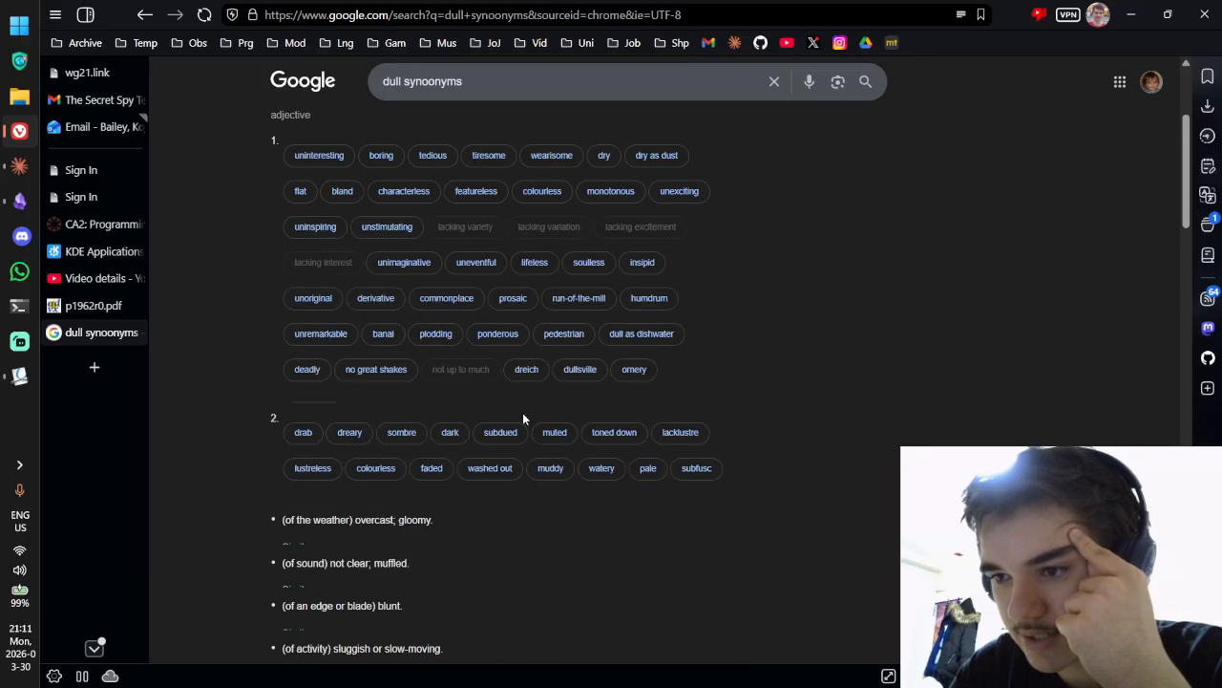
{"action": "scroll", "coordinate": [730, 386], "scroll_direction": "down", "scroll_amount": 3}
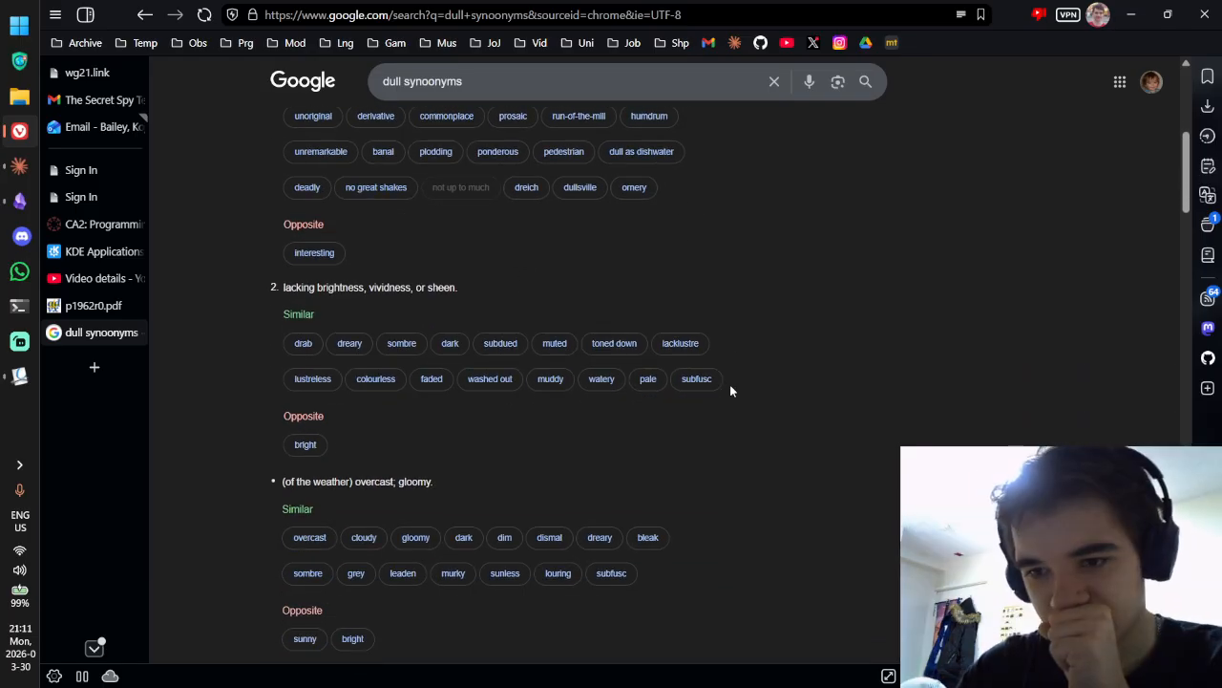
{"action": "scroll", "coordinate": [731, 386], "scroll_direction": "down", "scroll_amount": 1}
{"action": "scroll", "coordinate": [730, 387], "scroll_direction": "up", "scroll_amount": 2}
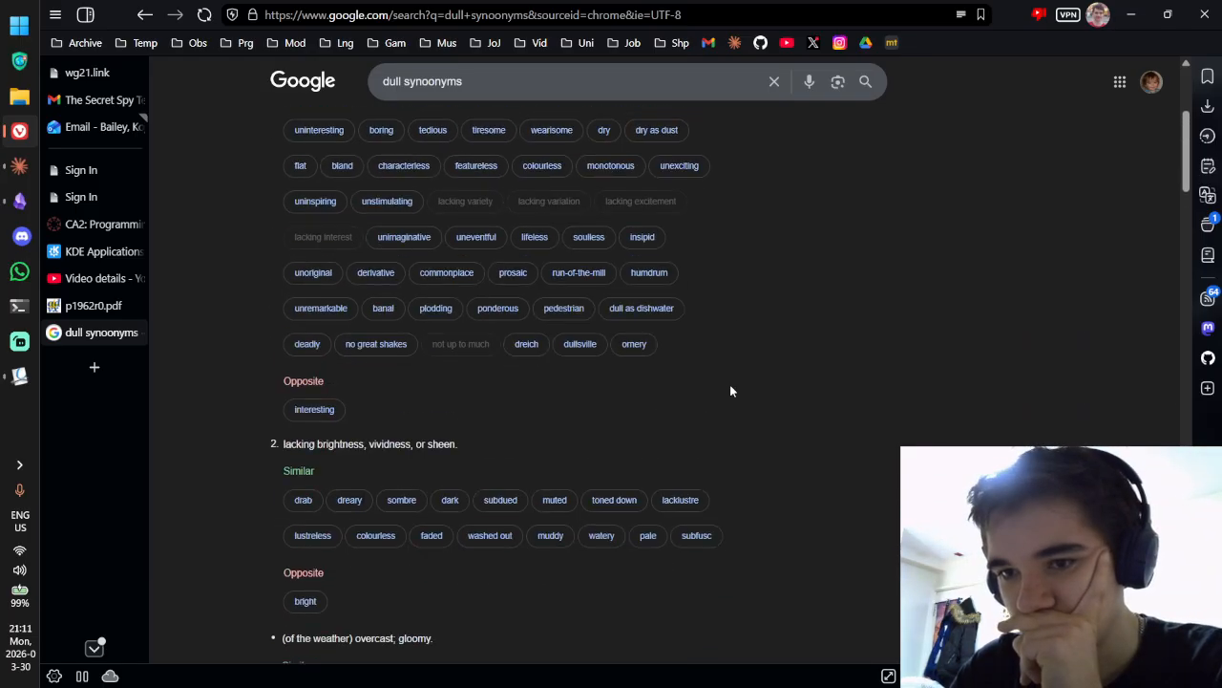
{"action": "scroll", "coordinate": [730, 387], "scroll_direction": "down", "scroll_amount": 6}
{"action": "scroll", "coordinate": [730, 390], "scroll_direction": "down", "scroll_amount": 2}
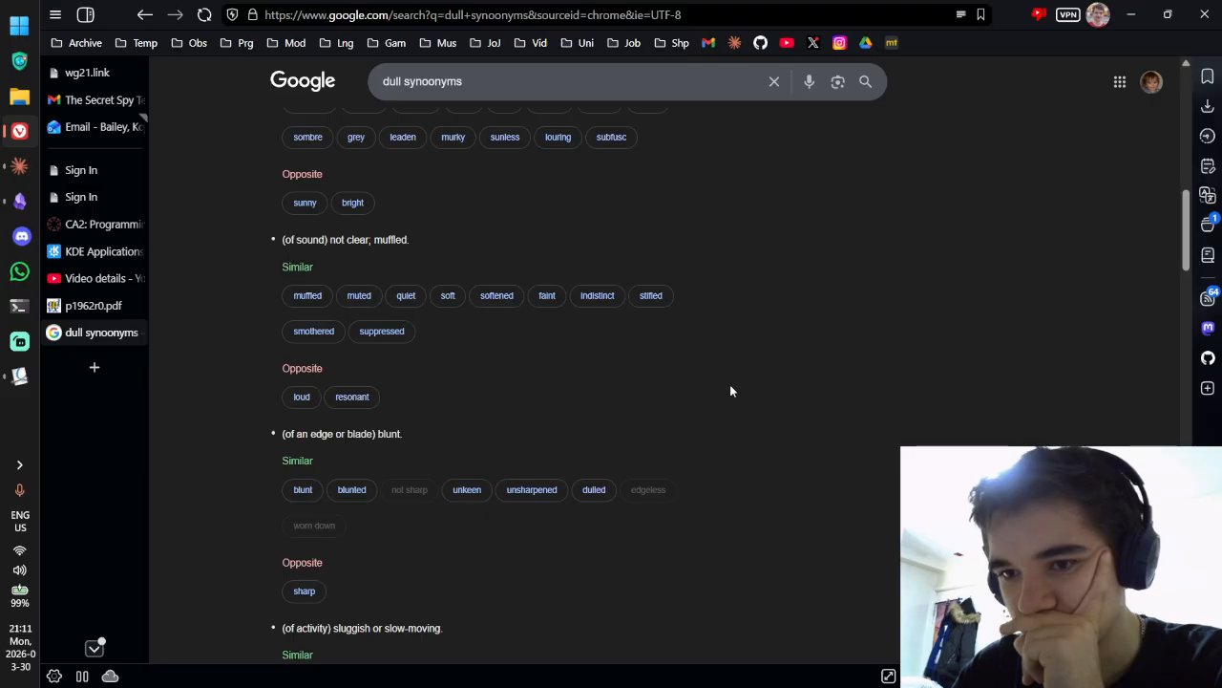
{"action": "scroll", "coordinate": [730, 391], "scroll_direction": "down", "scroll_amount": 9}
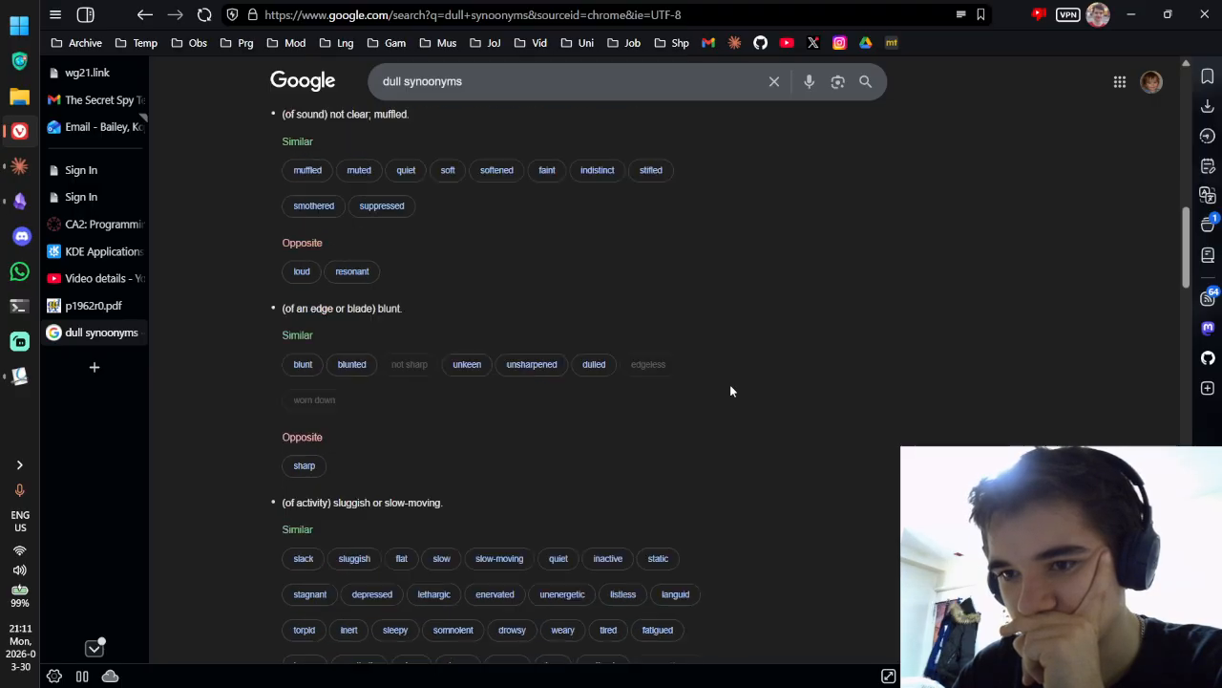
{"action": "scroll", "coordinate": [731, 390], "scroll_direction": "down", "scroll_amount": 3}
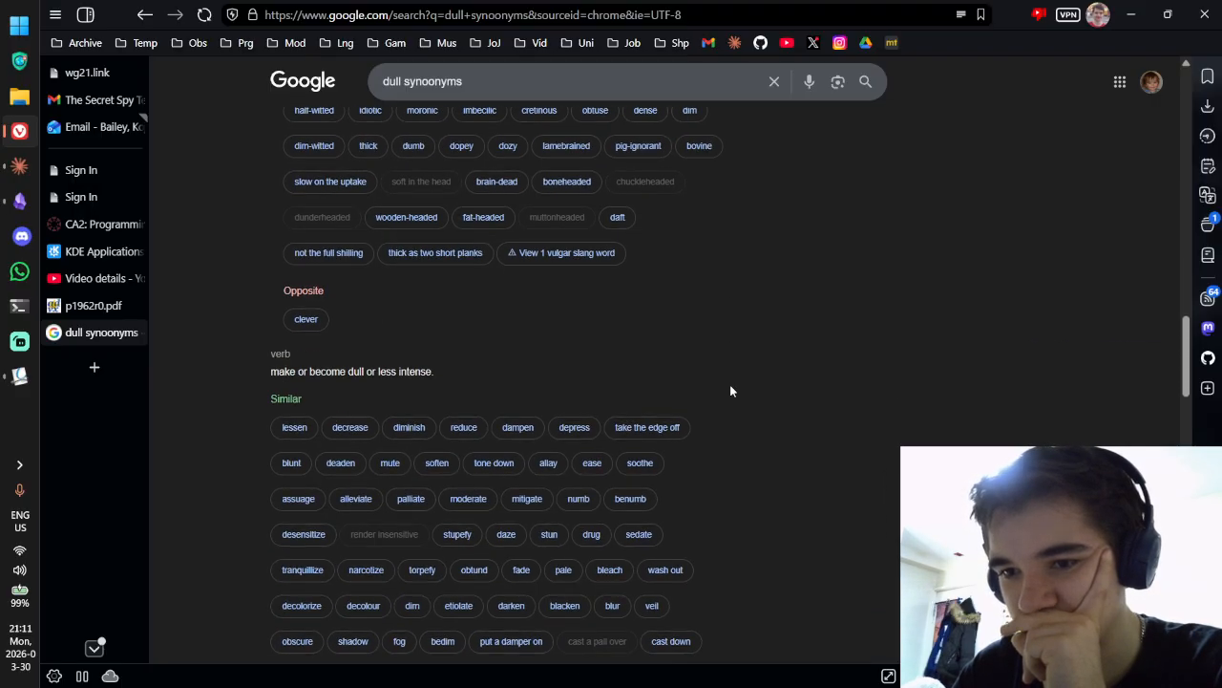
{"action": "scroll", "coordinate": [731, 390], "scroll_direction": "up", "scroll_amount": 1}
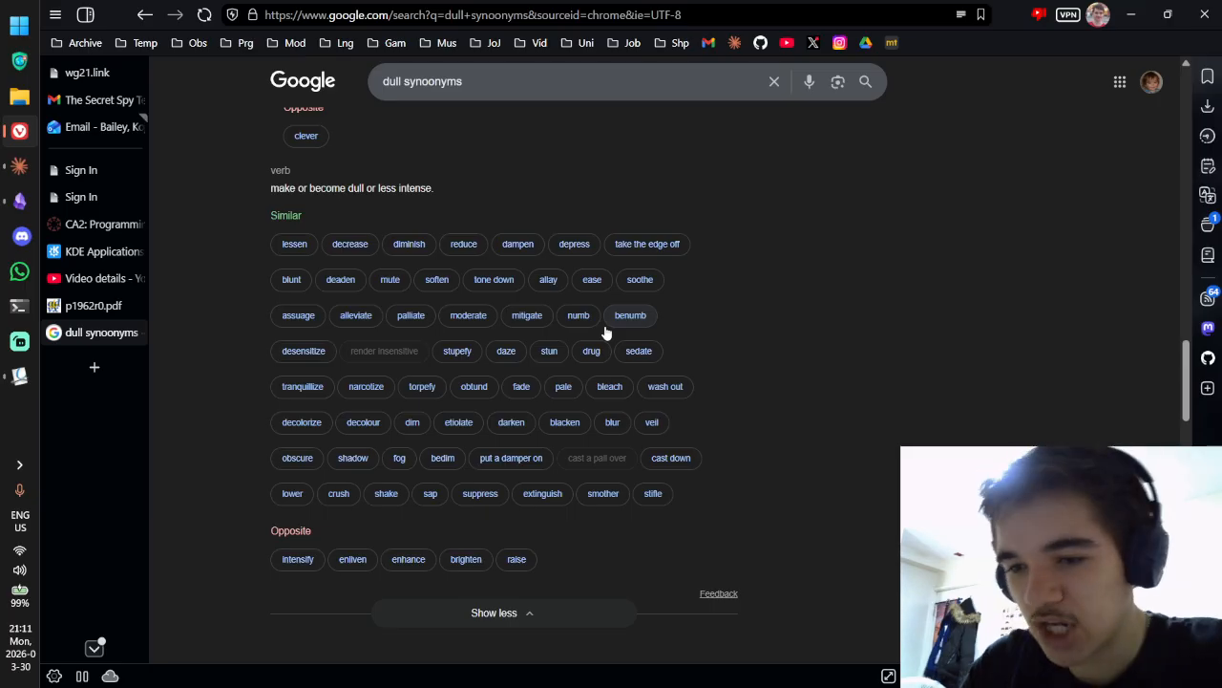
{"action": "key", "text": "ctrl+super+Right"}
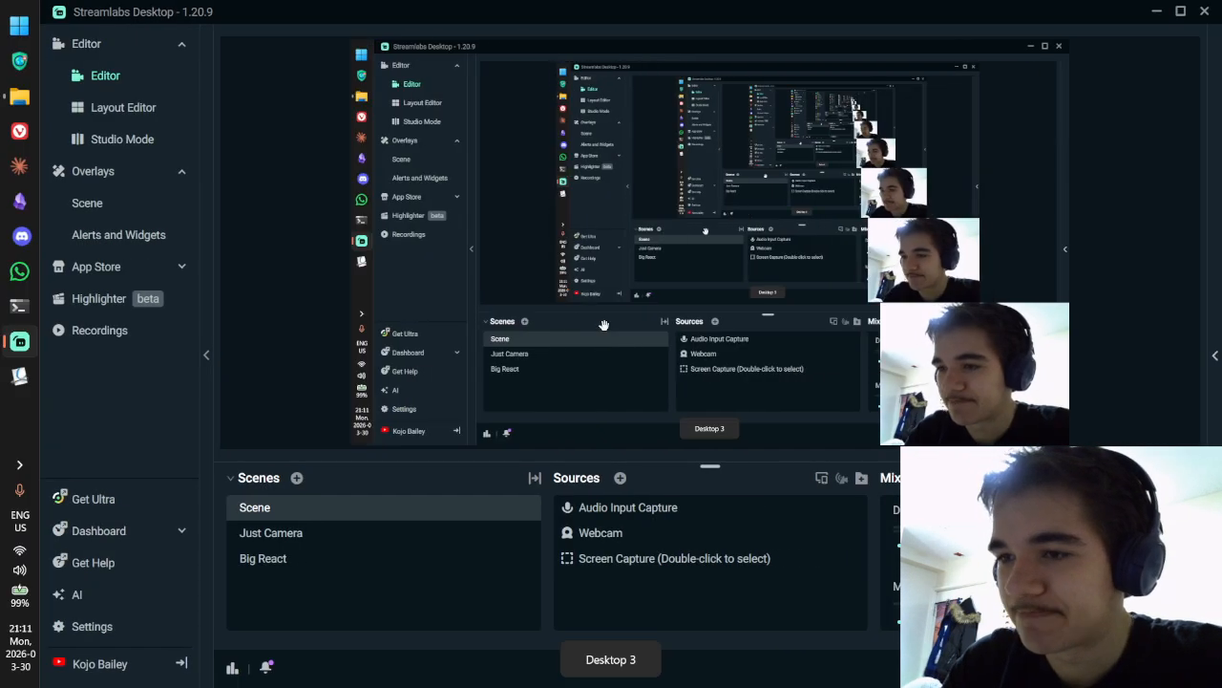
{"action": "key", "text": "ctrl+super+Left"}
{"action": "key", "text": "alt+Tab"}
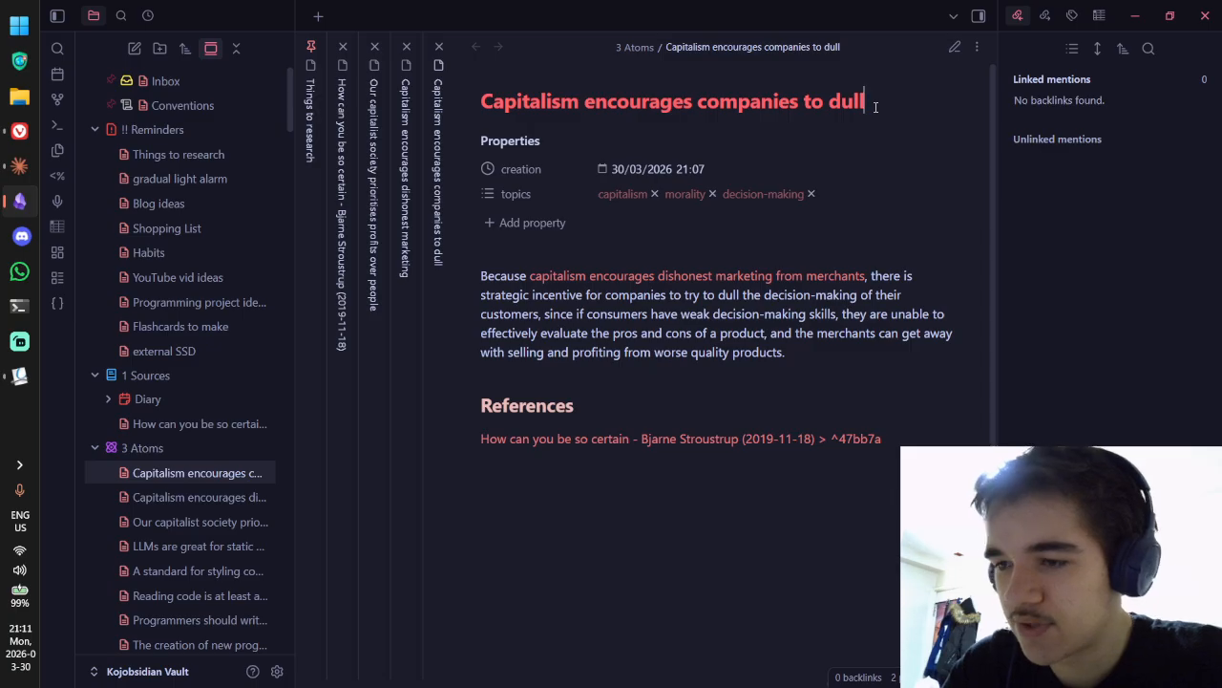
{"action": "key", "text": "alt+Tab"}
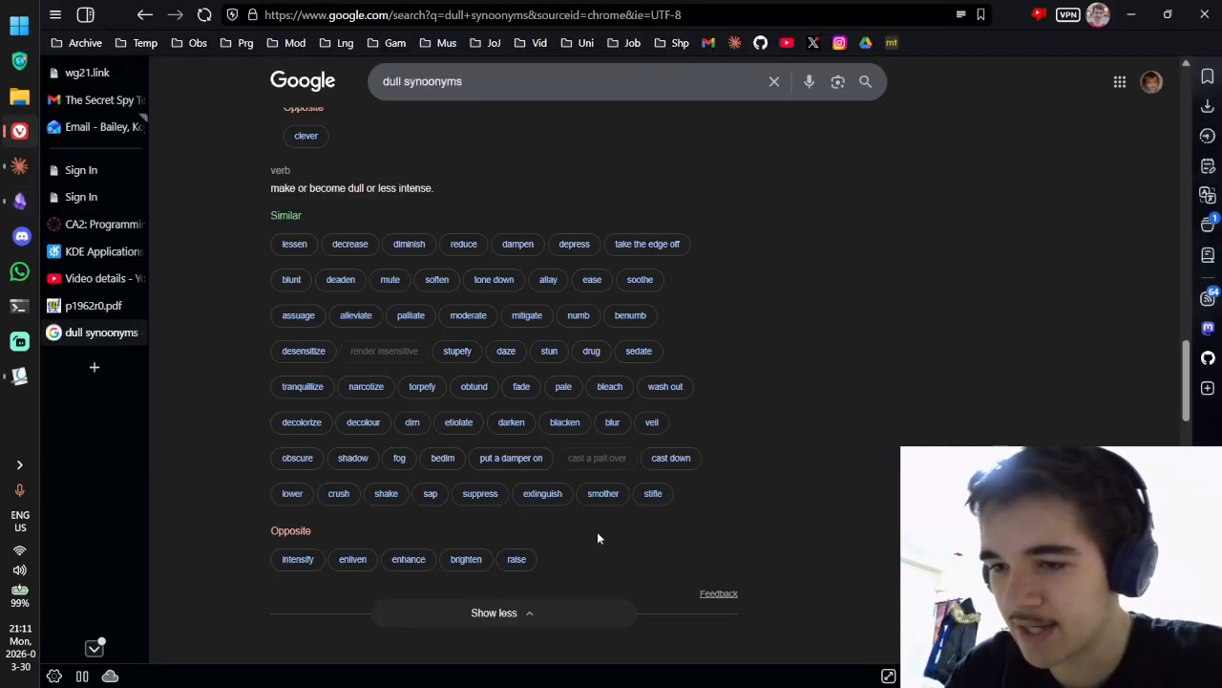
Step: Search Google for "weaken synonyms" and expand the full list of similar words
{"action": "left_click", "coordinate": [507, 80]}
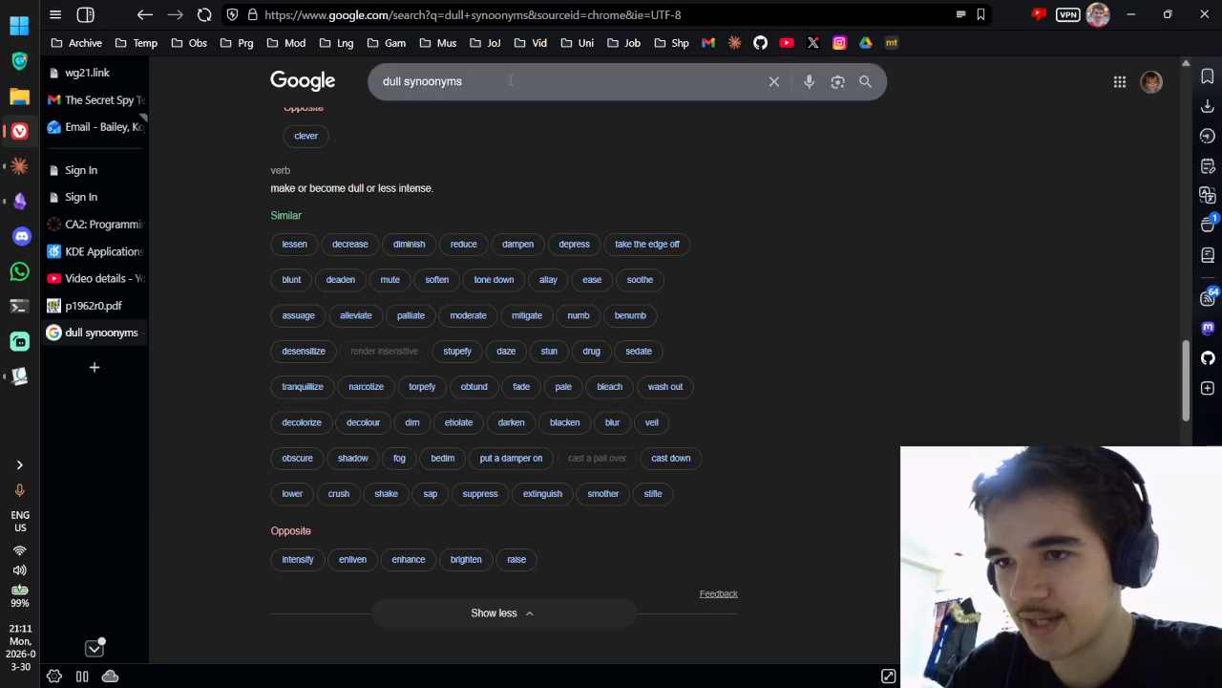
{"action": "key", "text": "ctrl+a"}
{"action": "type", "text": "weaken synonyms"}
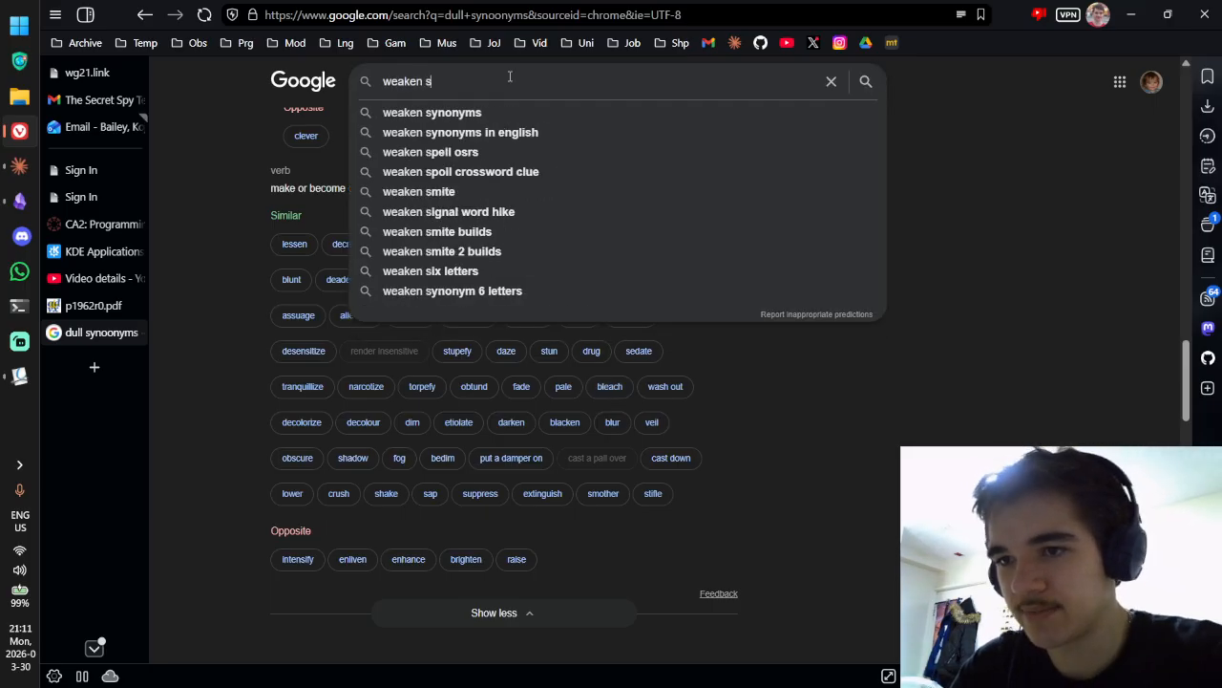
{"action": "key", "text": "Return"}
{"action": "left_click", "coordinate": [521, 428]}
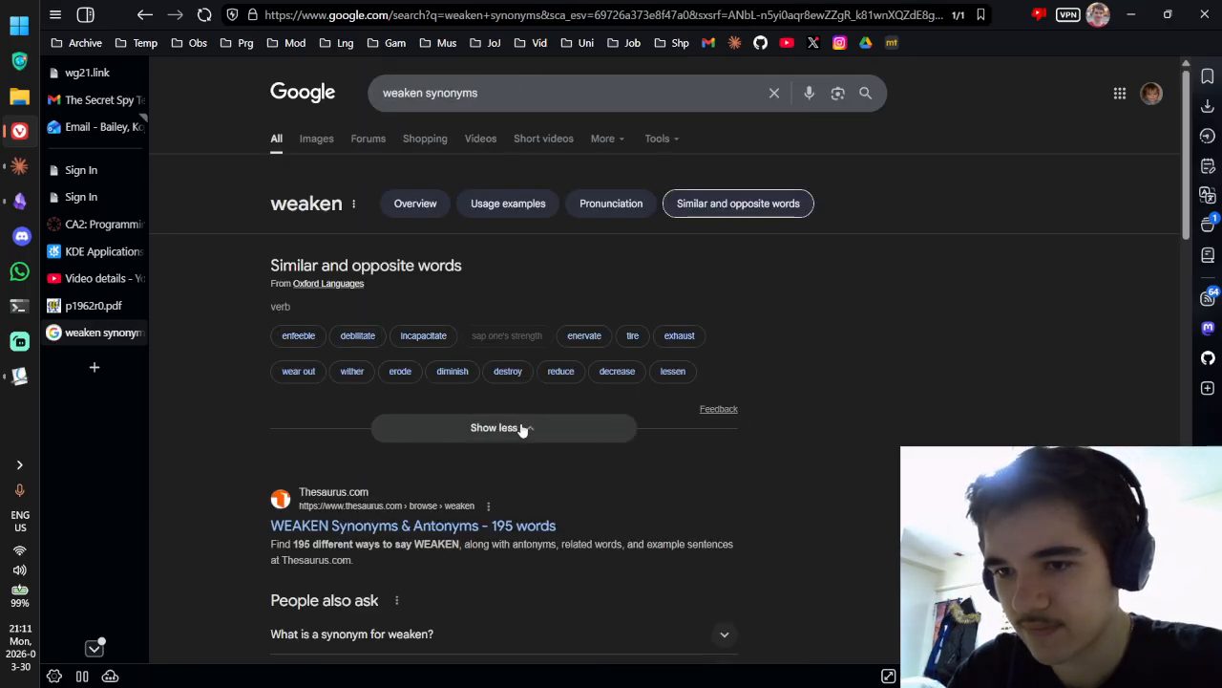
Step: Examine the synonyms of "weaken" and look up the meaning of "undermine" from the list
{"action": "scroll", "coordinate": [569, 317], "scroll_direction": "down", "scroll_amount": 1}
{"action": "scroll", "coordinate": [570, 321], "scroll_direction": "down", "scroll_amount": 2}
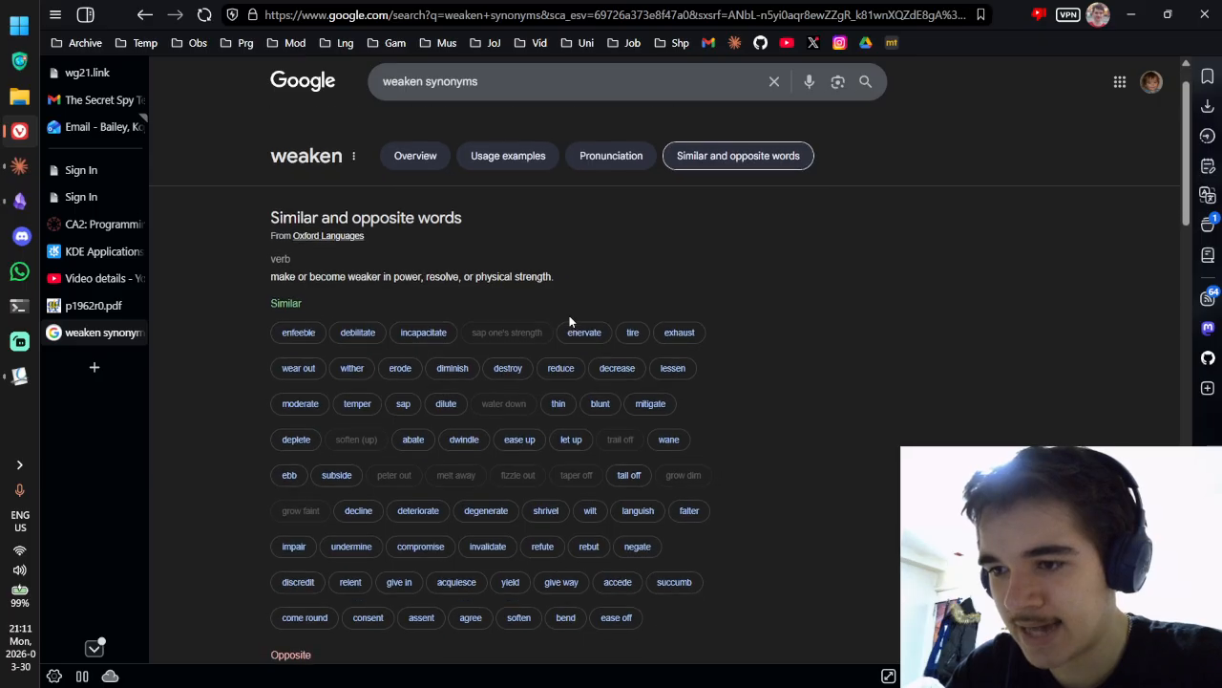
{"action": "scroll", "coordinate": [569, 323], "scroll_direction": "down", "scroll_amount": 1}
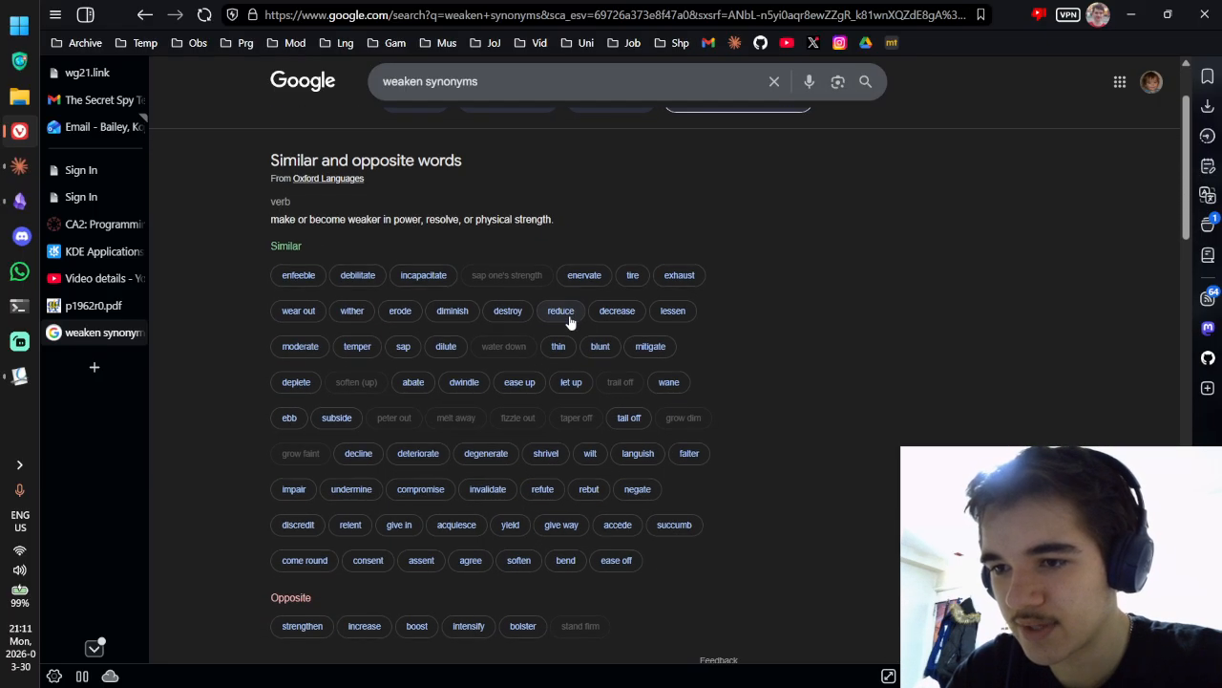
{"action": "scroll", "coordinate": [569, 323], "scroll_direction": "down", "scroll_amount": 1}
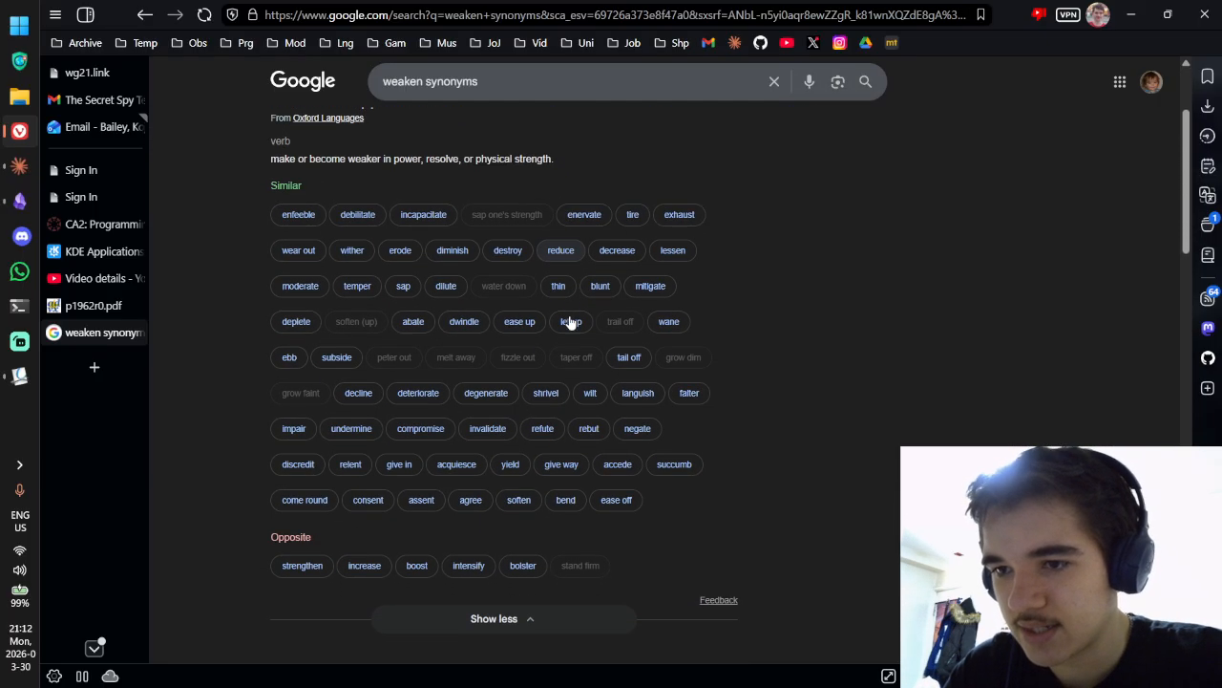
{"action": "scroll", "coordinate": [569, 323], "scroll_direction": "down", "scroll_amount": 1}
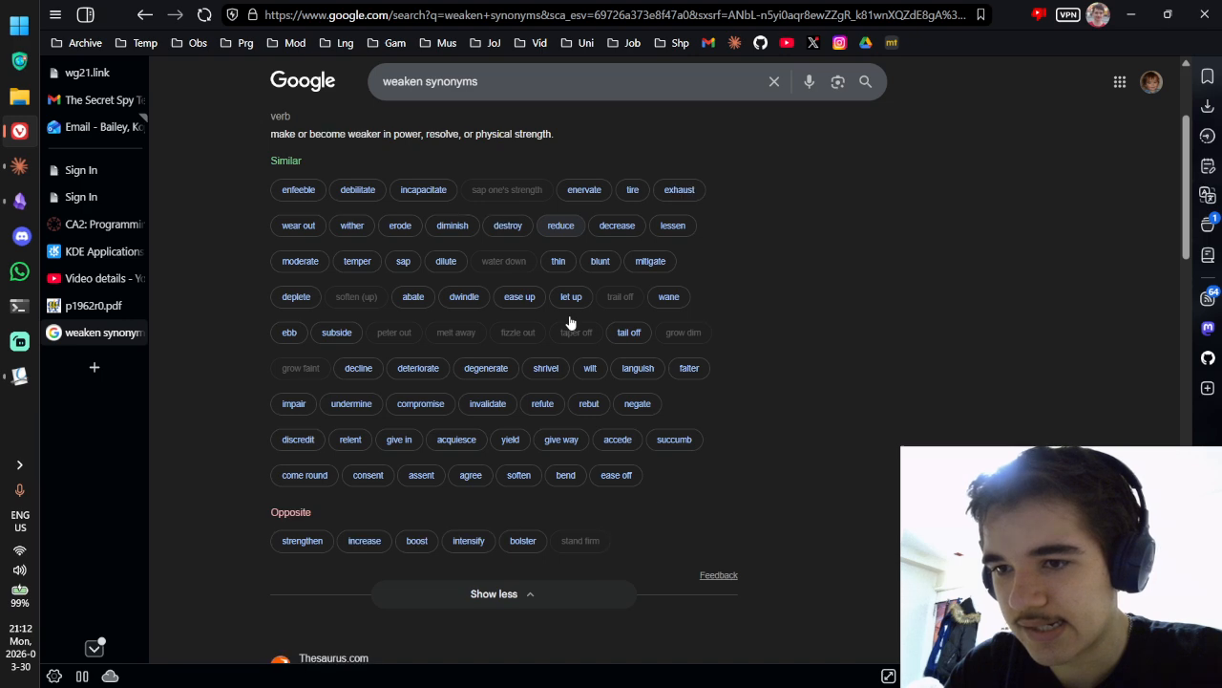
{"action": "scroll", "coordinate": [570, 323], "scroll_direction": "down", "scroll_amount": 1}
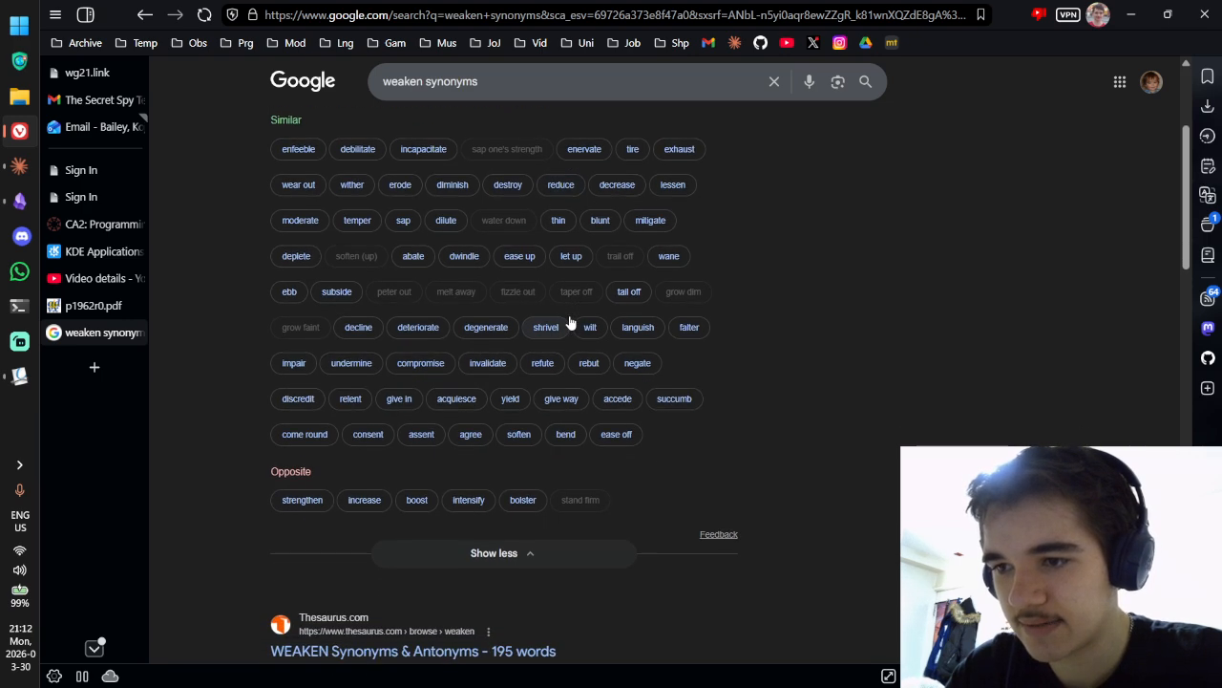
{"action": "scroll", "coordinate": [569, 322], "scroll_direction": "down", "scroll_amount": 1}
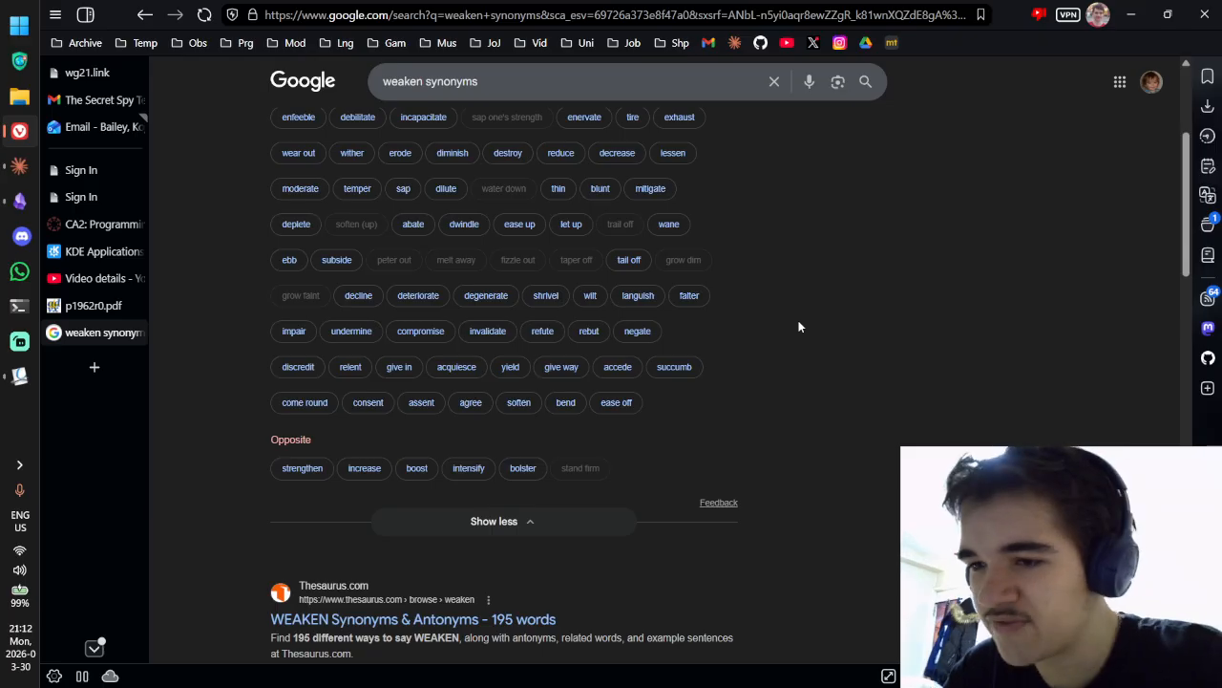
{"action": "left_click", "coordinate": [369, 332]}
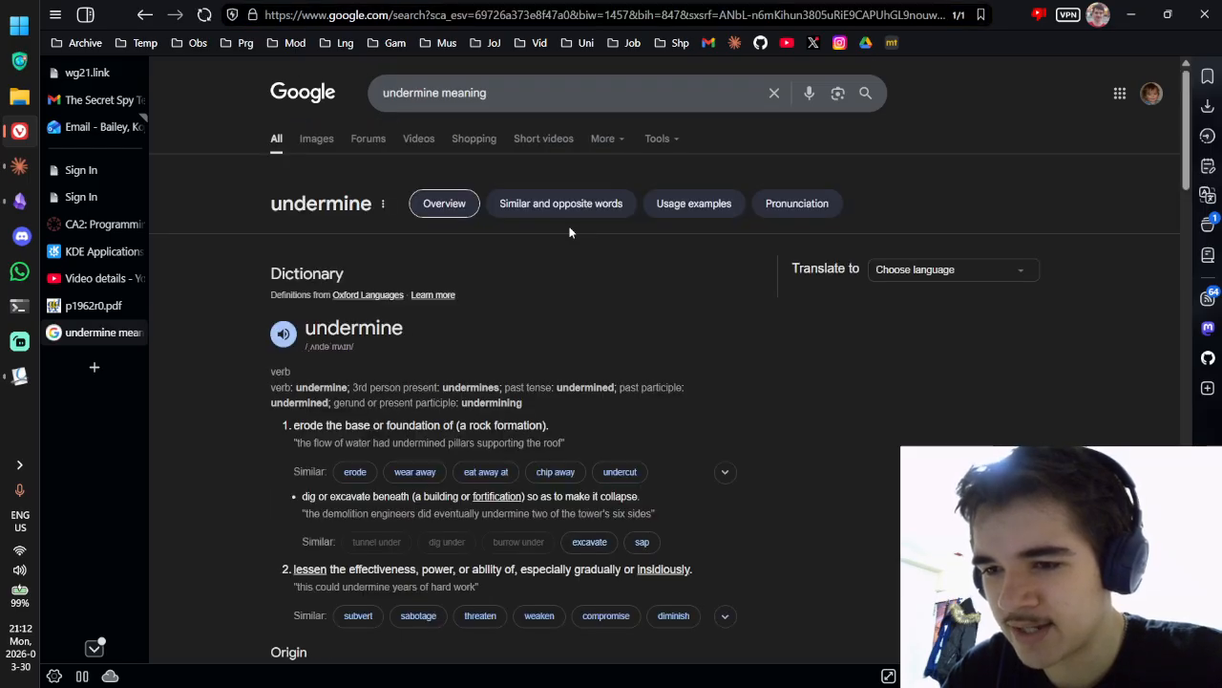
{"action": "scroll", "coordinate": [569, 232], "scroll_direction": "down", "scroll_amount": 3}
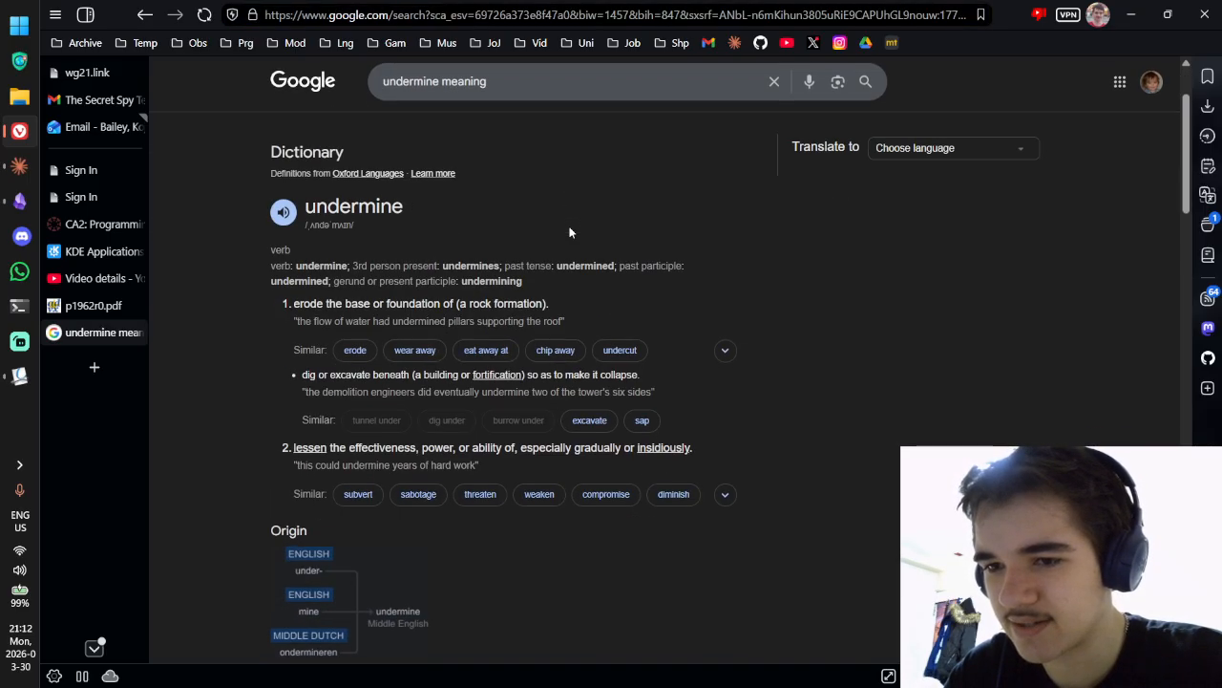
Step: Switch back to Obsidian and replace the word "dull" in the note's title with "weaken"
{"action": "key", "text": "alt+Tab"}
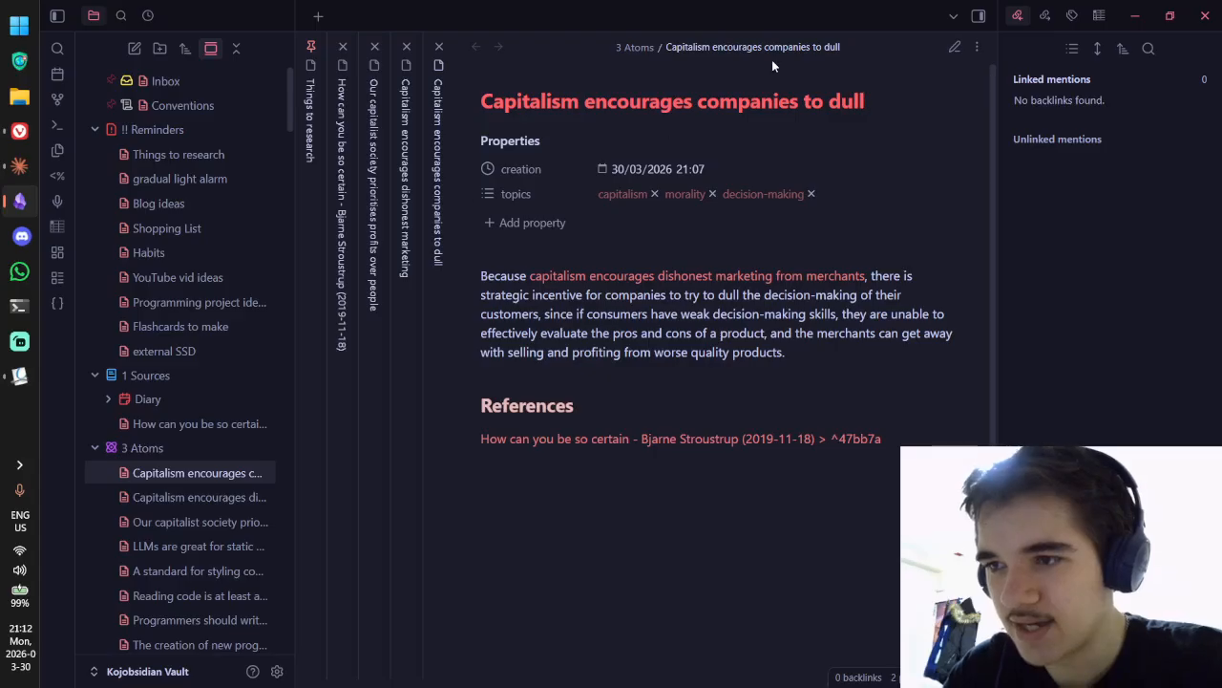
{"action": "left_click", "coordinate": [846, 100]}
{"action": "triple_click", "coordinate": [846, 100]}
{"action": "double_click", "coordinate": [846, 100]}
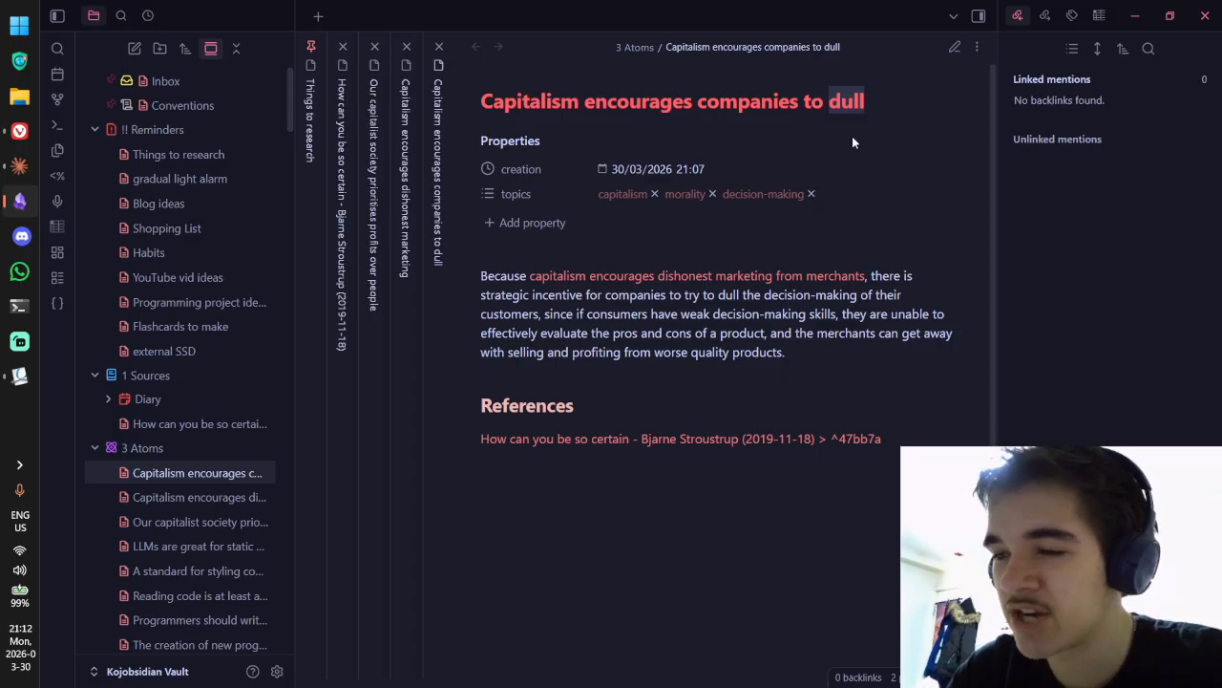
{"action": "type", "text": "w"}
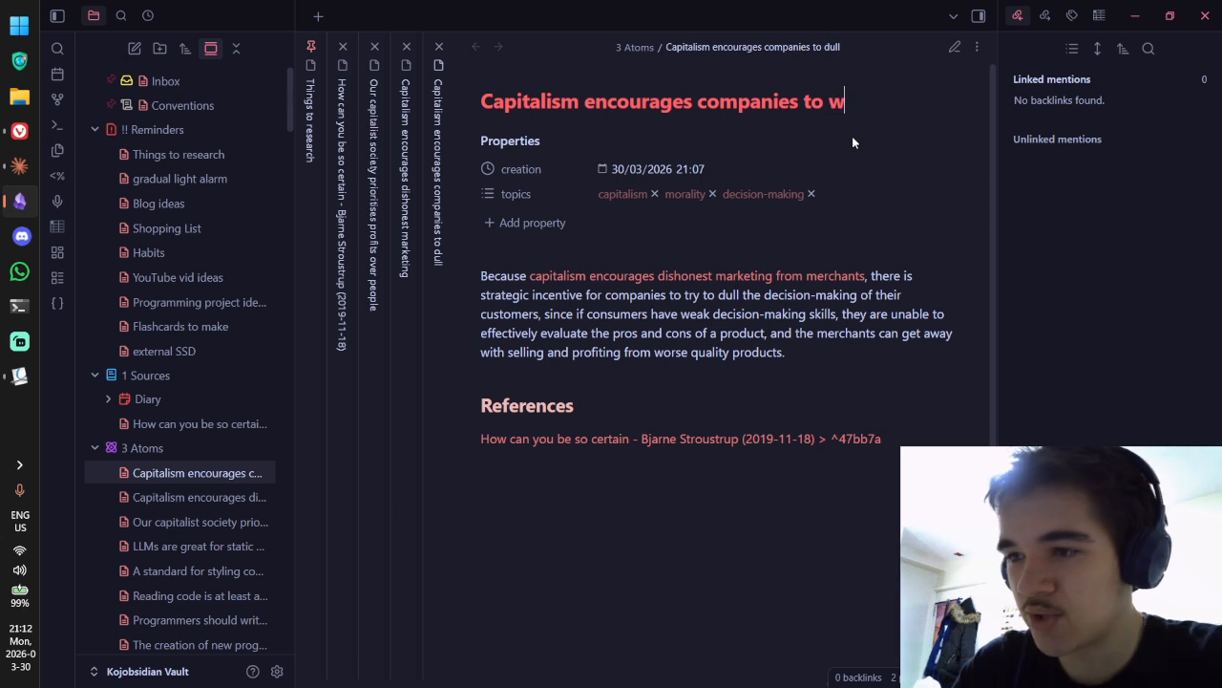
{"action": "type", "text": "eaken decision"}
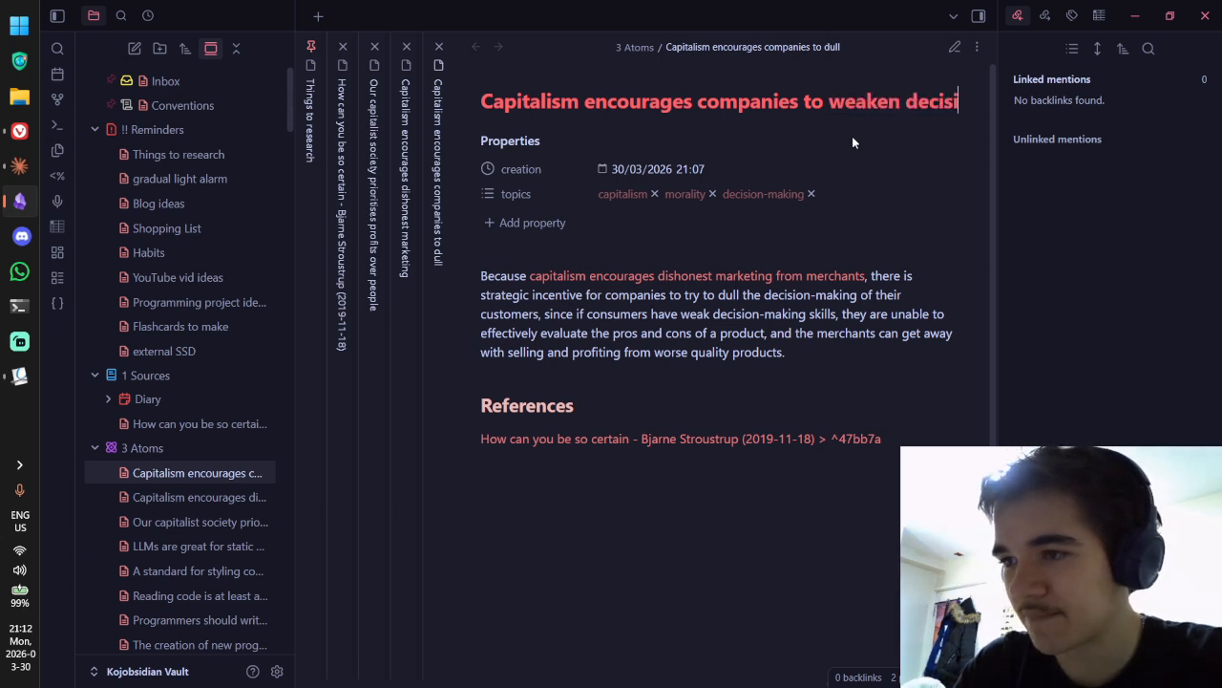
{"action": "key", "text": "BackSpace"}
{"action": "key", "text": "BackSpace"}
{"action": "key", "text": "BackSpace"}
{"action": "key", "text": "BackSpace"}
{"action": "key", "text": "BackSpace"}
{"action": "key", "text": "BackSpace"}
{"action": "key", "text": "BackSpace"}
{"action": "key", "text": "BackSpace"}
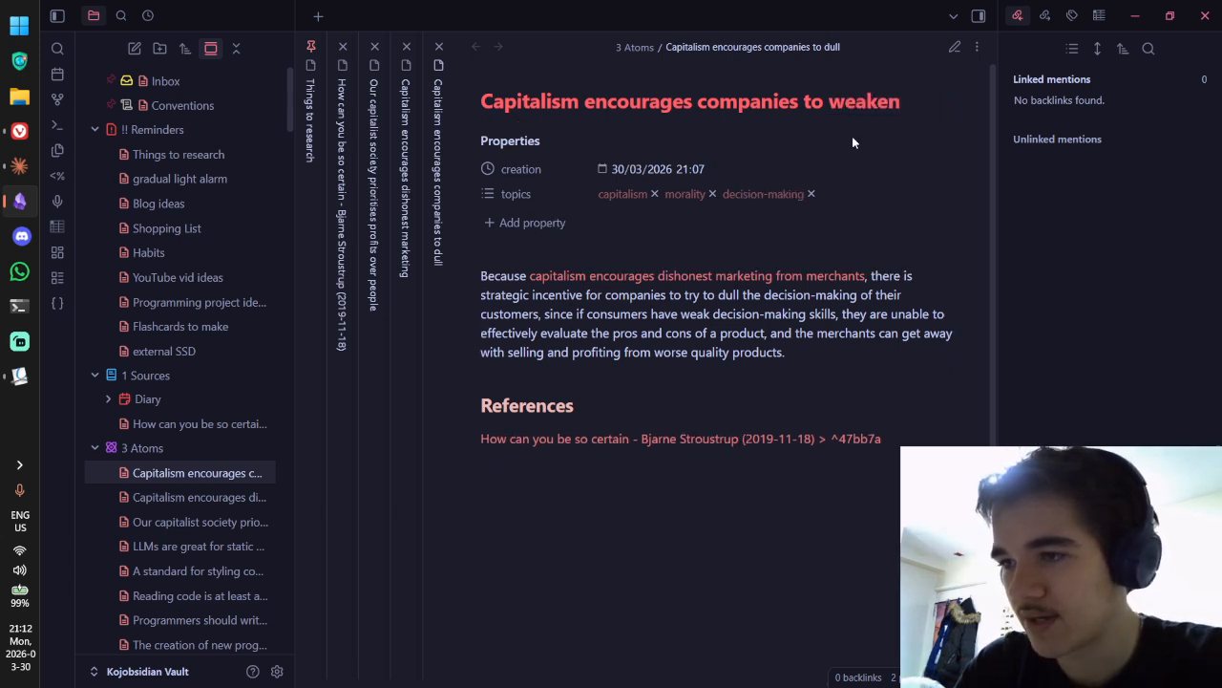
{"action": "type", "text": "their "}
{"action": "type", "text": "c"}
{"action": "key", "text": "BackSpace"}
{"action": "key", "text": "BackSpace"}
{"action": "key", "text": "BackSpace"}
{"action": "key", "text": "BackSpace"}
{"action": "key", "text": "BackSpace"}
{"action": "key", "text": "BackSpace"}
{"action": "key", "text": "BackSpace"}
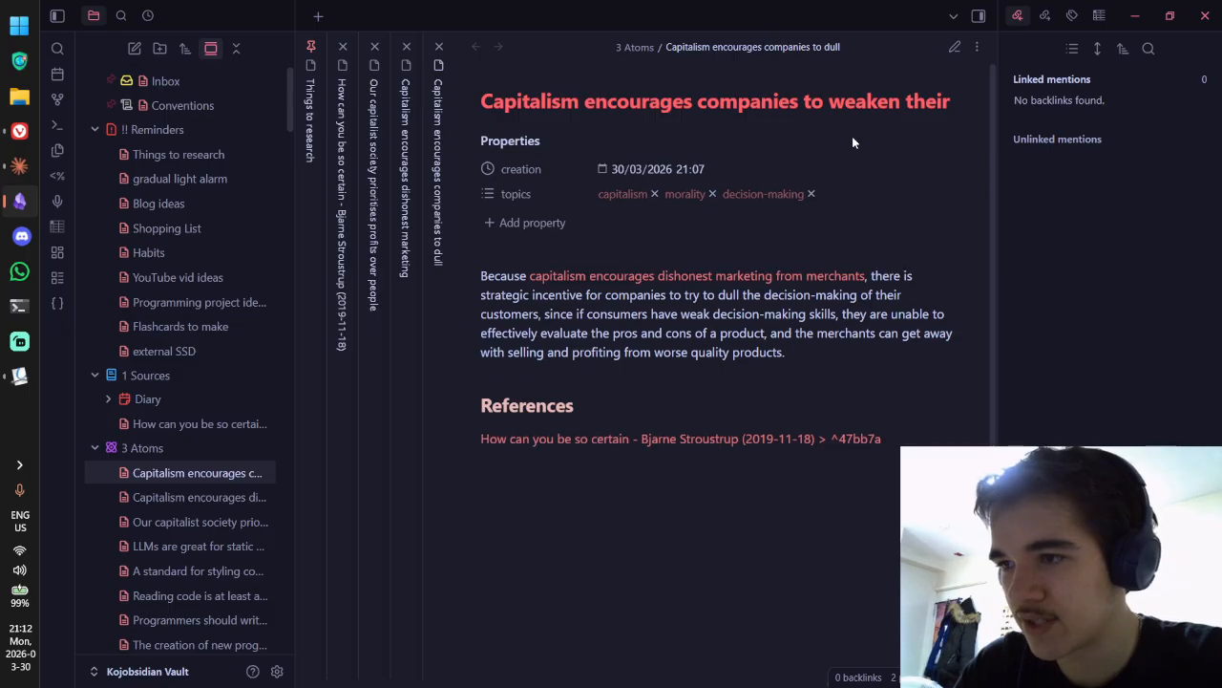
Step: Complete the note's title by adding "consumer decision-making skills" after "weaken"
{"action": "type", "text": "consumer de"}
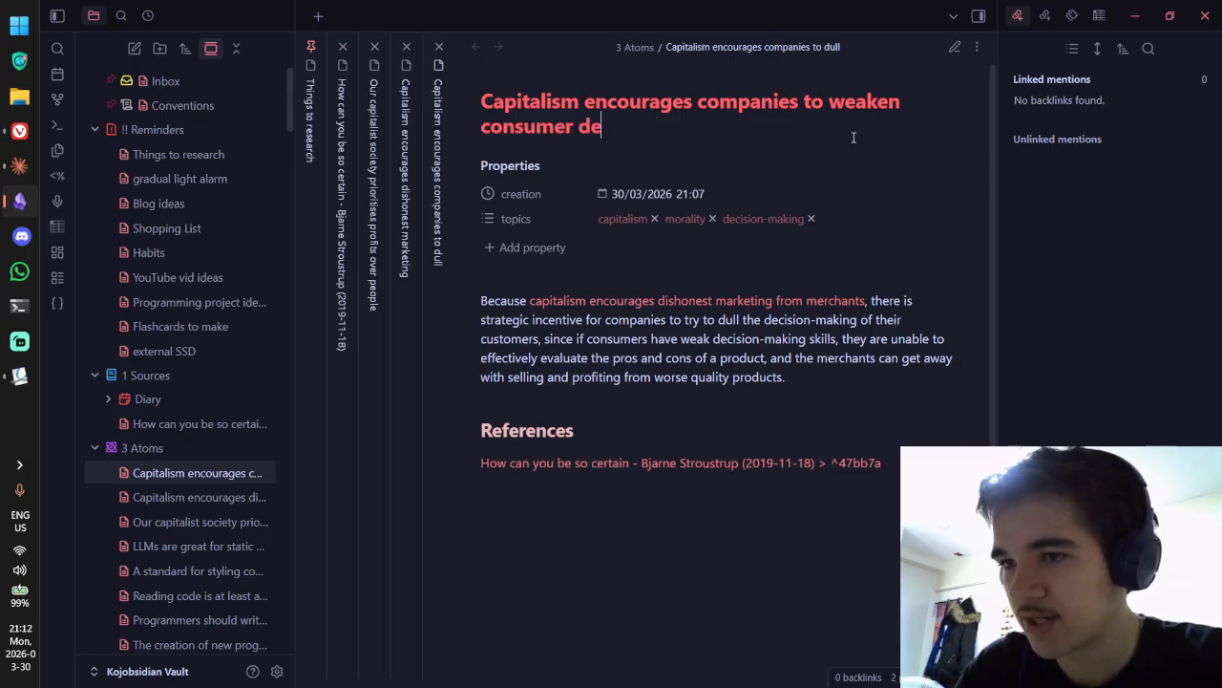
{"action": "type", "text": "cision-making skills"}
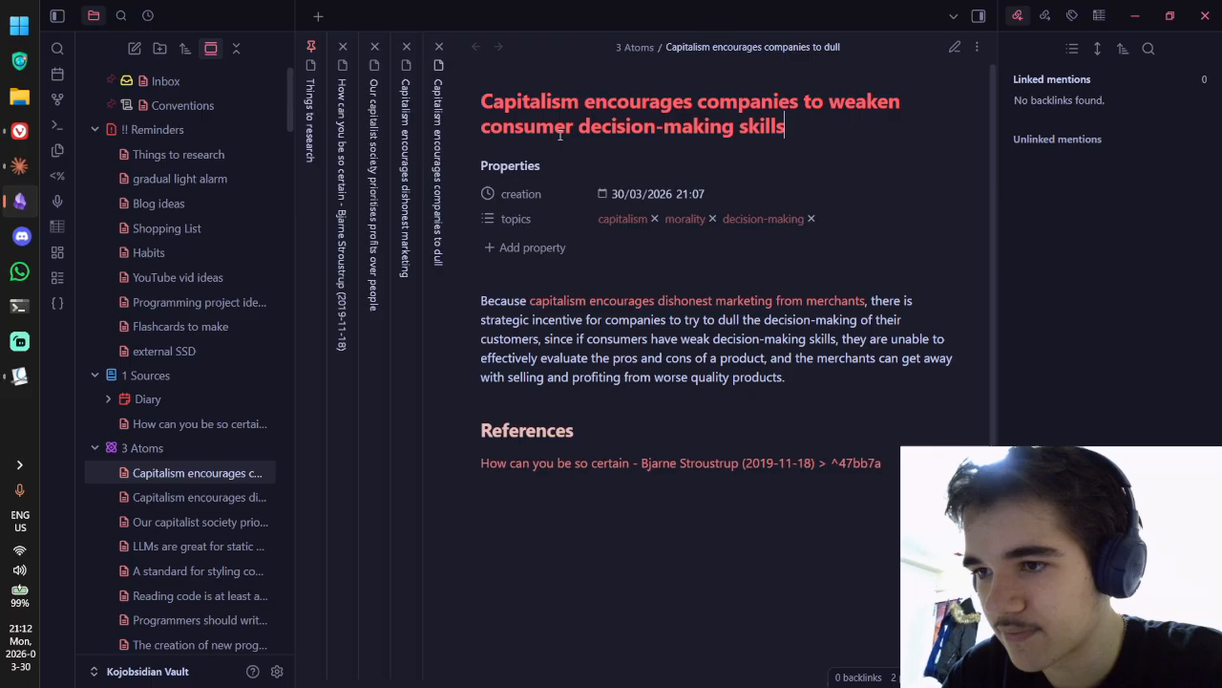
{"action": "left_click", "coordinate": [655, 127]}
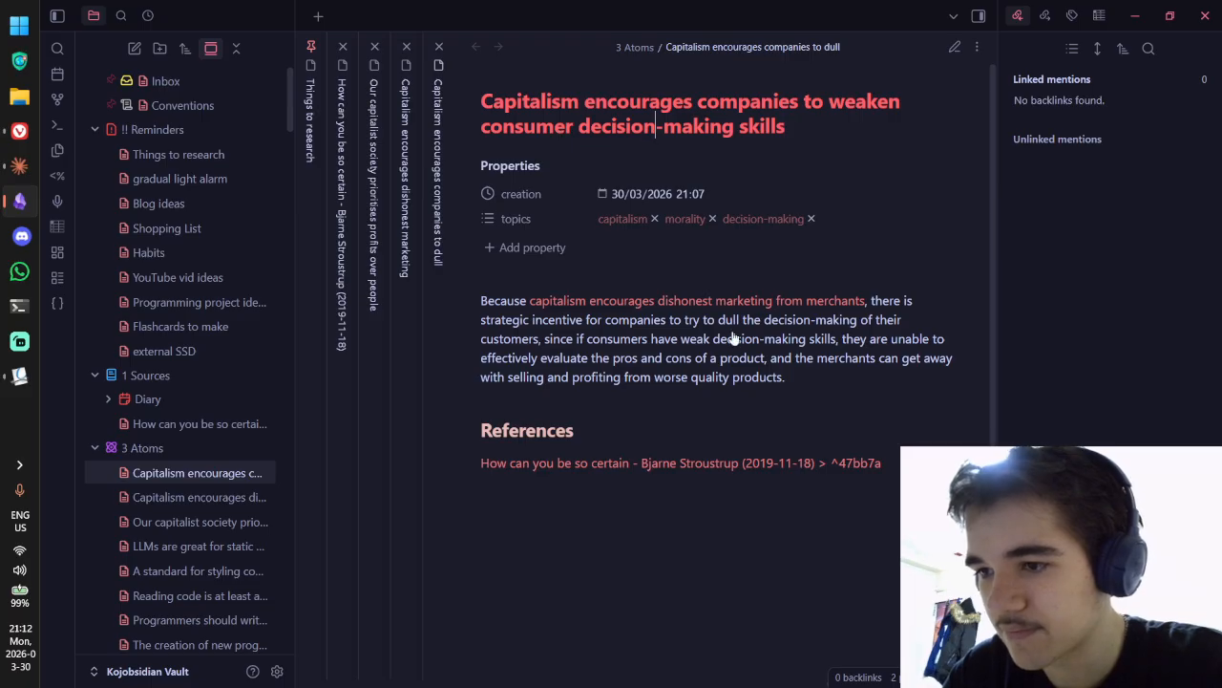
Step: Switch the note to editing and start a second paragraph: "For example, social media platforms like Instagram literally try to take away user agency"
{"action": "left_click", "coordinate": [802, 374]}
{"action": "key", "text": "ctrl+e"}
{"action": "left_click", "coordinate": [781, 416]}
{"action": "key", "text": "Return"}
{"action": "key", "text": "Return"}
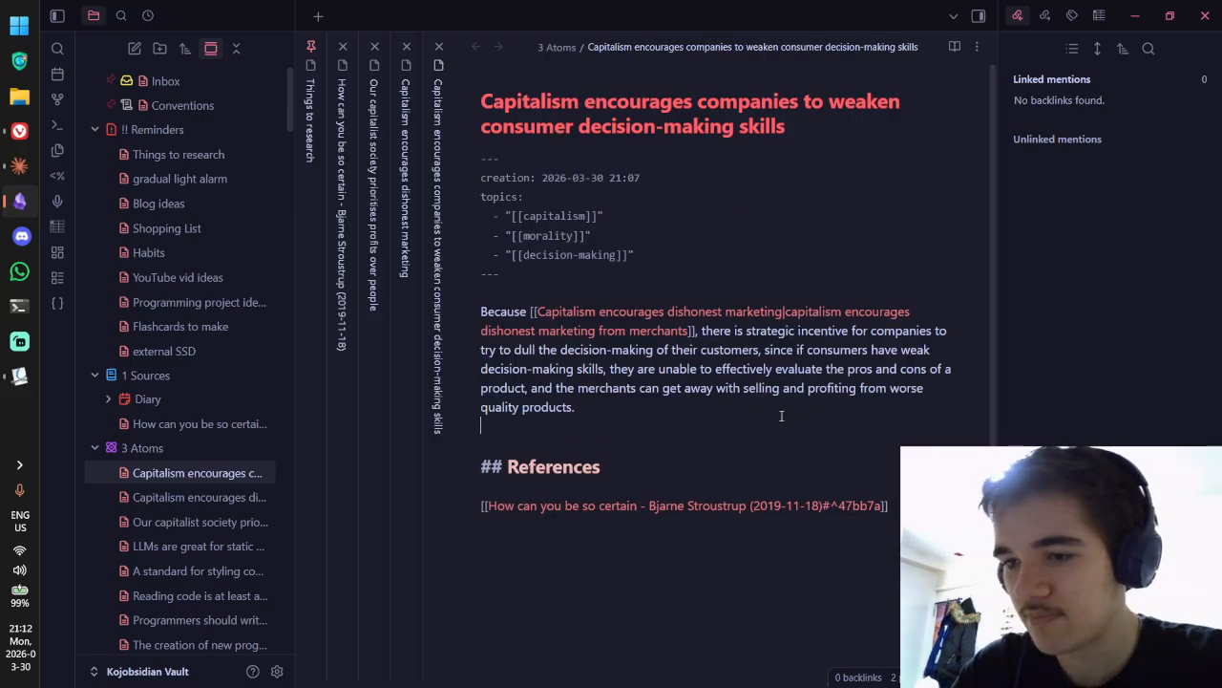
{"action": "type", "text": "For example, soc"}
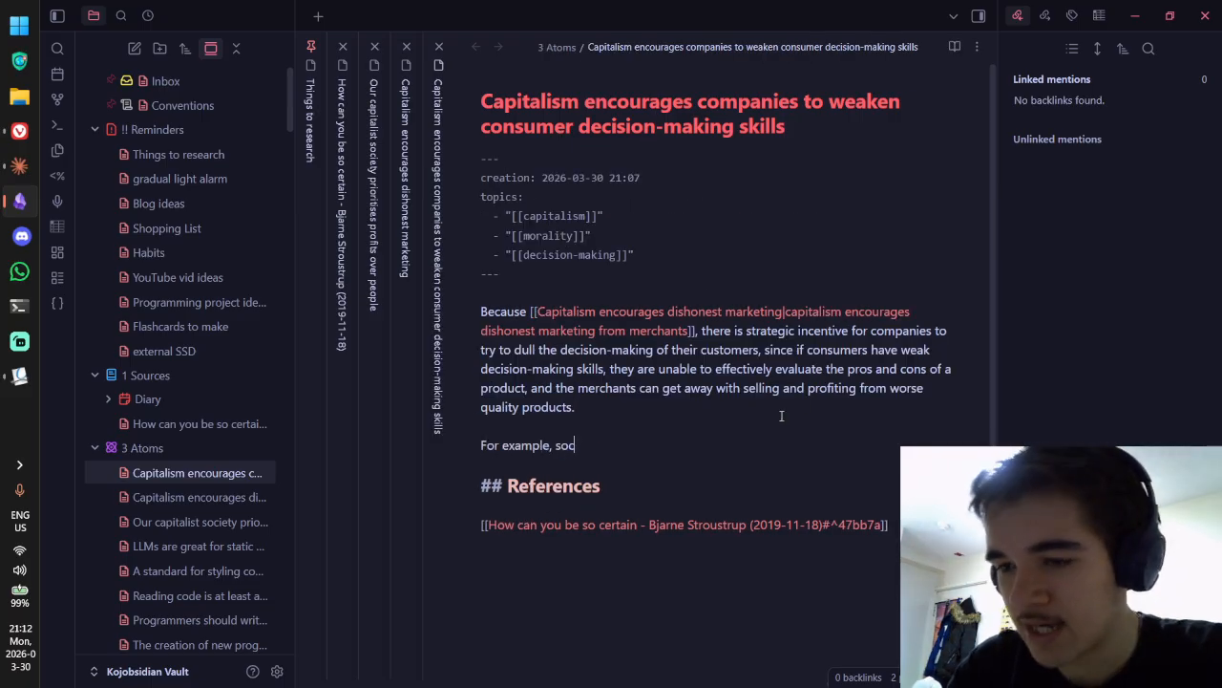
{"action": "type", "text": "ial media platforms li"}
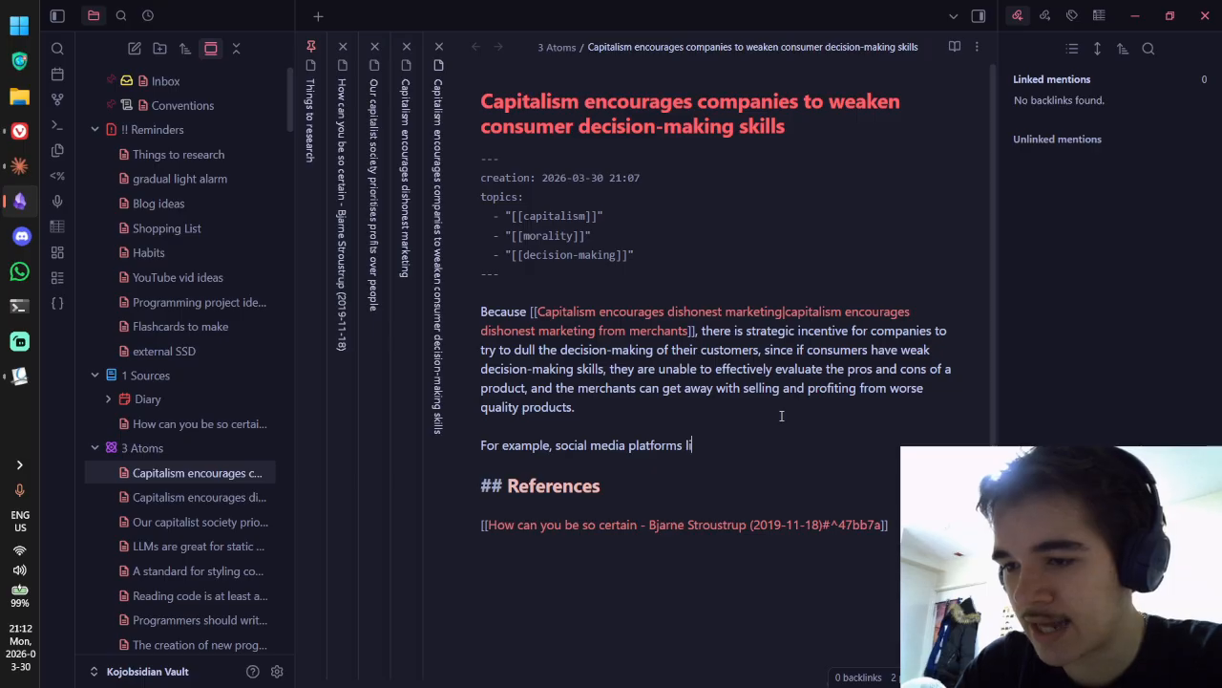
{"action": "type", "text": "ke Instragram literall"}
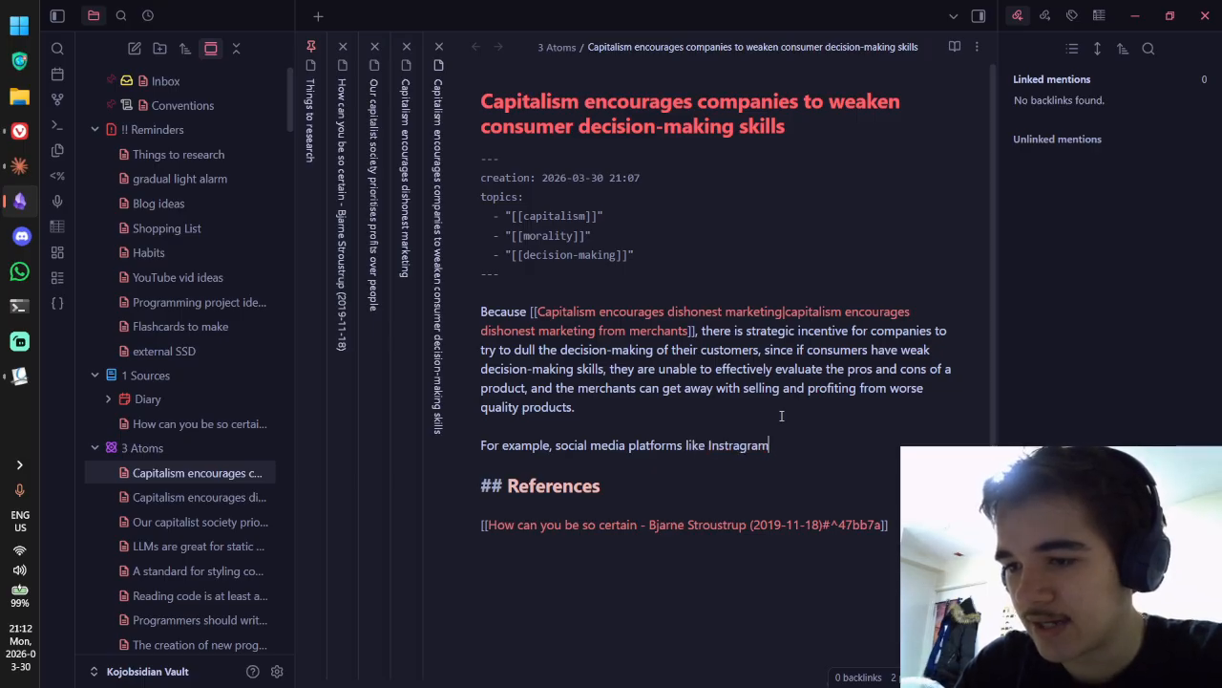
{"action": "key", "text": "BackSpace"}
{"action": "key", "text": "BackSpace"}
{"action": "key", "text": "BackSpace"}
{"action": "key", "text": "BackSpace"}
{"action": "key", "text": "BackSpace"}
{"action": "key", "text": "BackSpace"}
{"action": "key", "text": "BackSpace"}
{"action": "key", "text": "BackSpace"}
{"action": "key", "text": "BackSpace"}
{"action": "key", "text": "BackSpace"}
{"action": "key", "text": "BackSpace"}
{"action": "key", "text": "BackSpace"}
{"action": "key", "text": "BackSpace"}
{"action": "key", "text": "BackSpace"}
{"action": "key", "text": "BackSpace"}
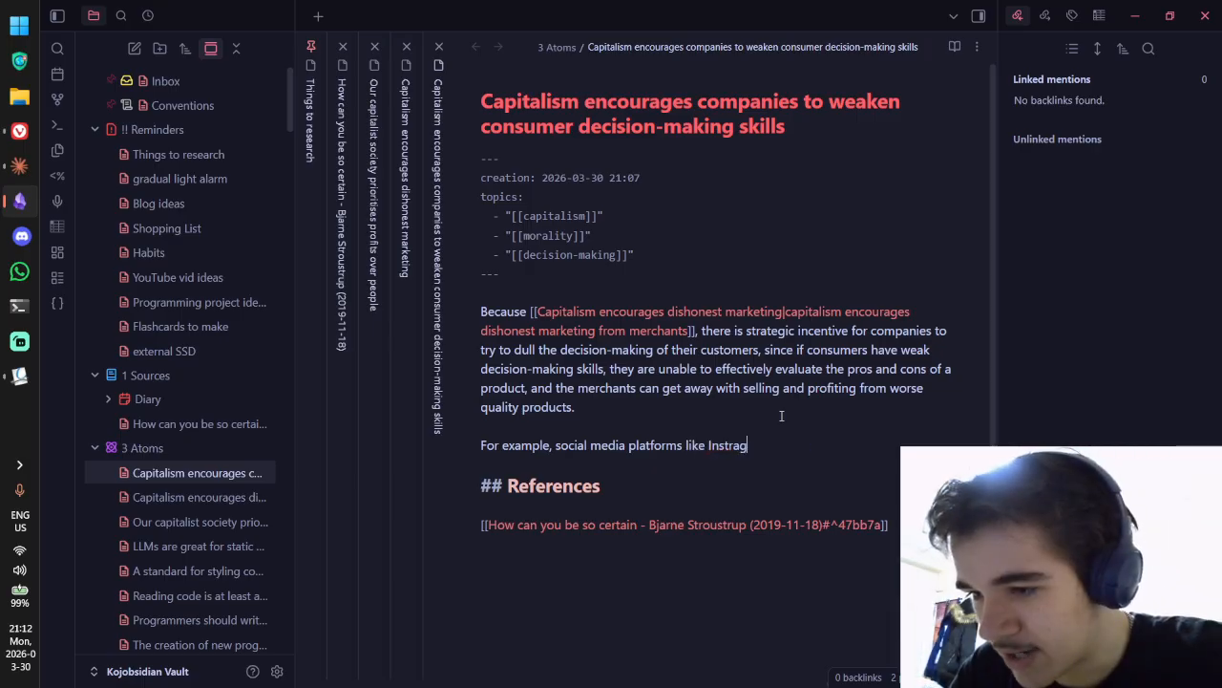
{"action": "type", "text": "agram literally try tto "}
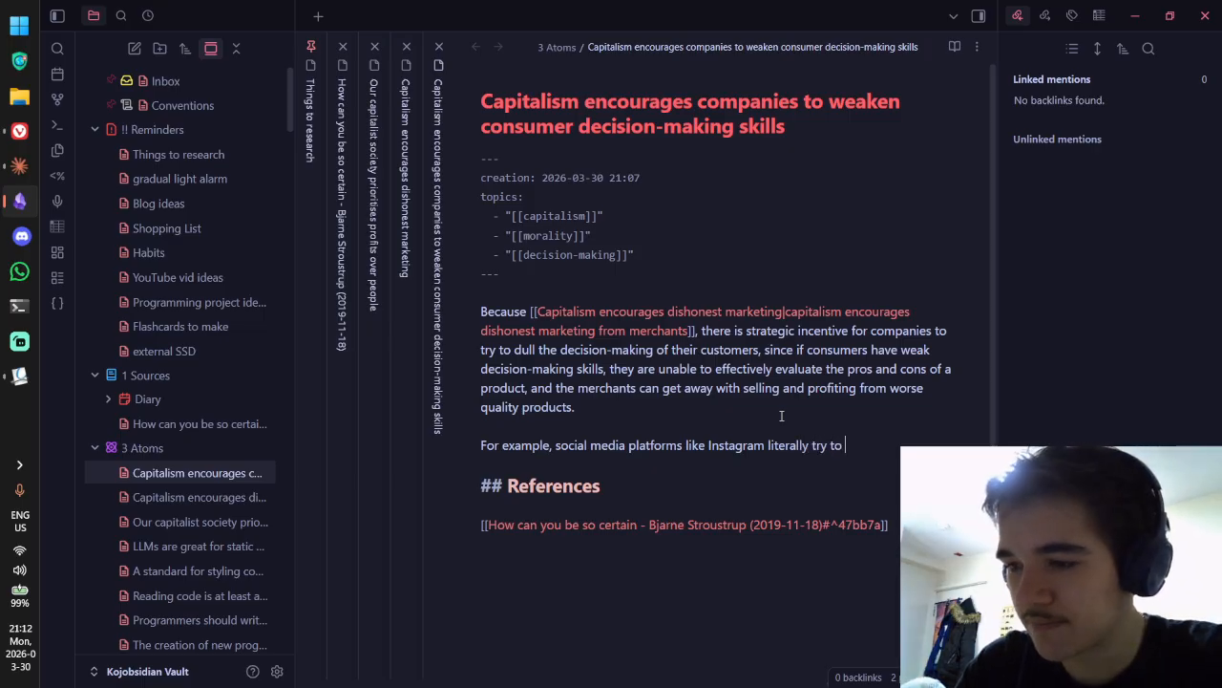
{"action": "type", "text": " take "}
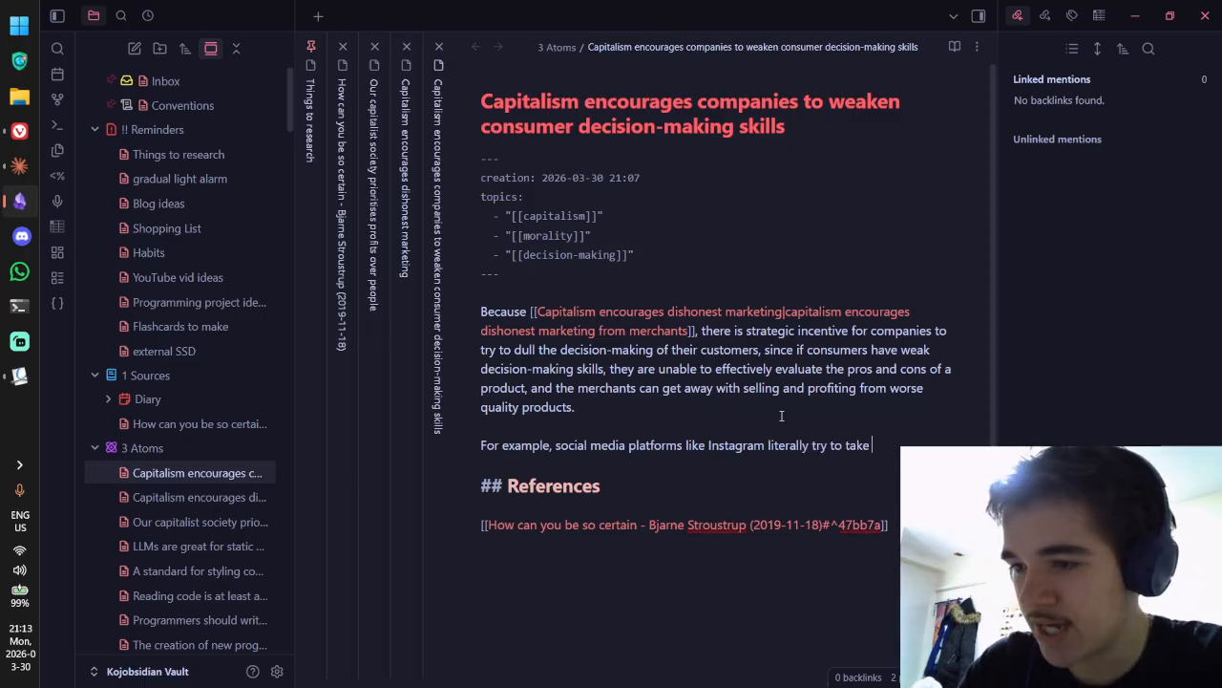
{"action": "type", "text": "away user agency"}
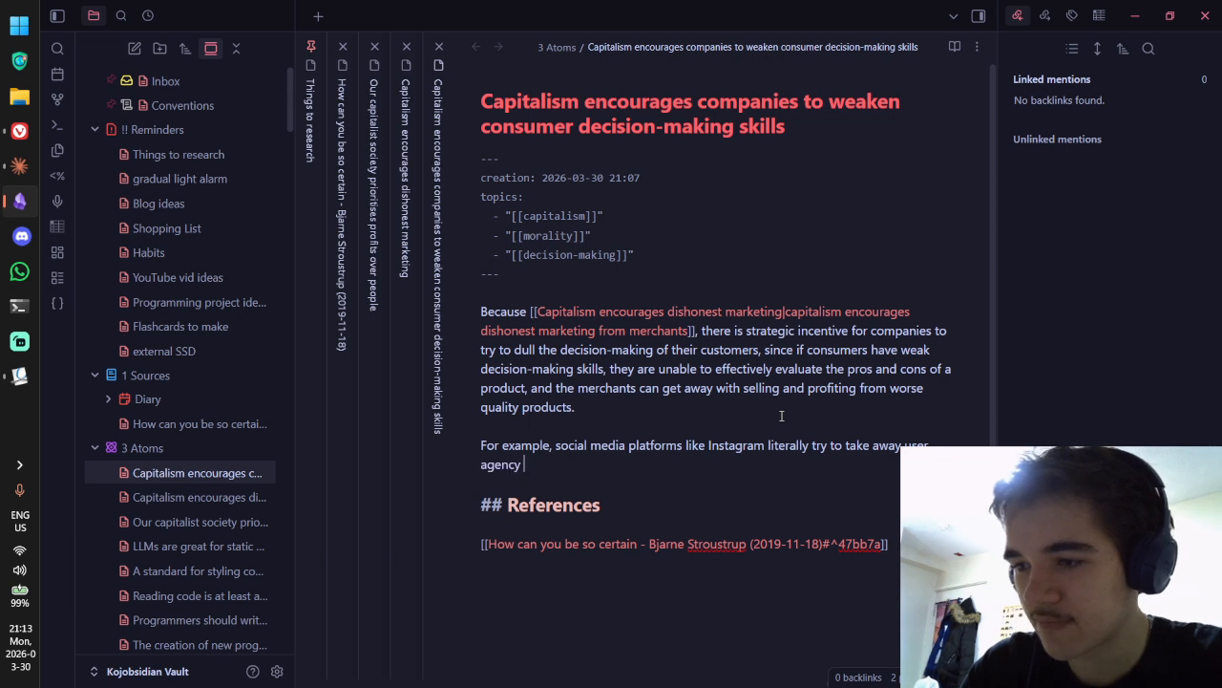
Step: Continue the example sentence with "by having people "doomscroll" through content chosen by an algorithm"
{"action": "type", "text": " by "}
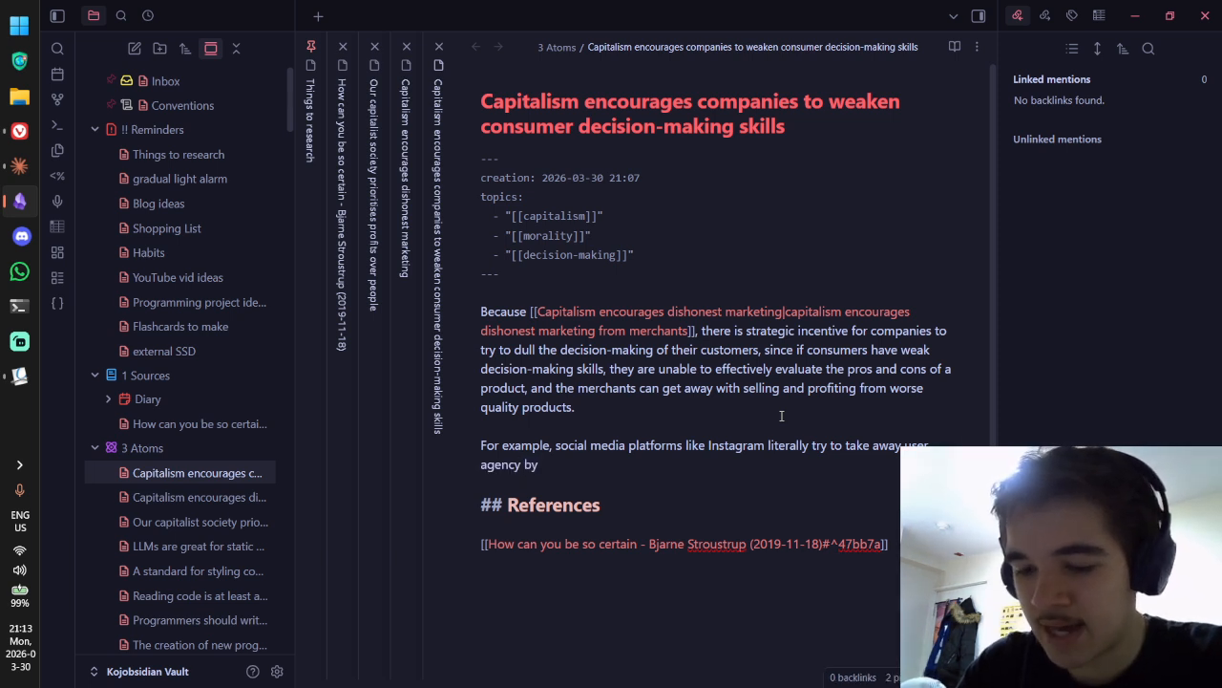
{"action": "type", "text": "having"}
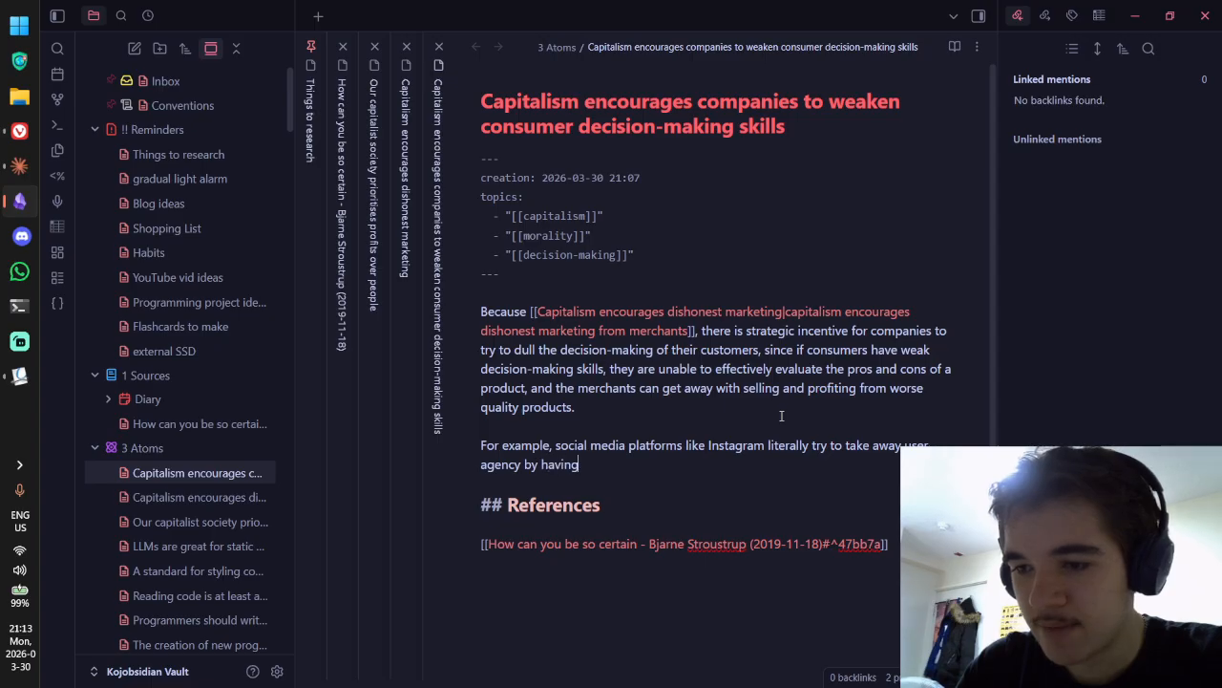
{"action": "type", "text": " people \"doomsc"}
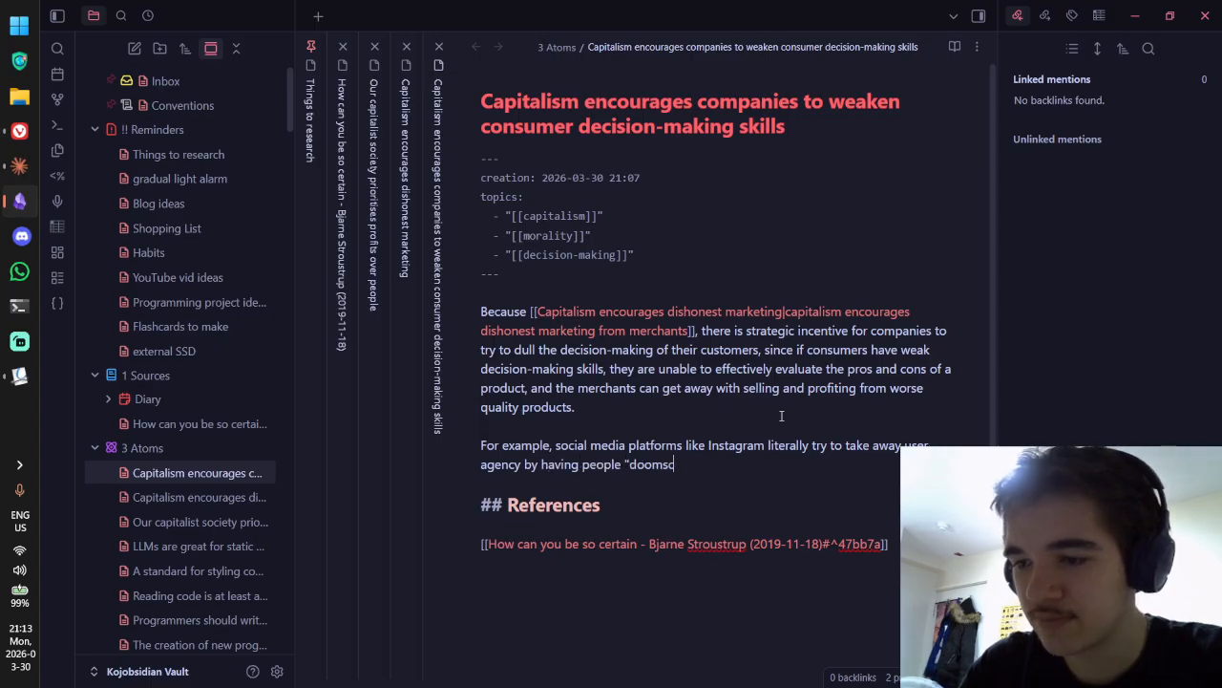
{"action": "type", "text": "roll\" through an alg"}
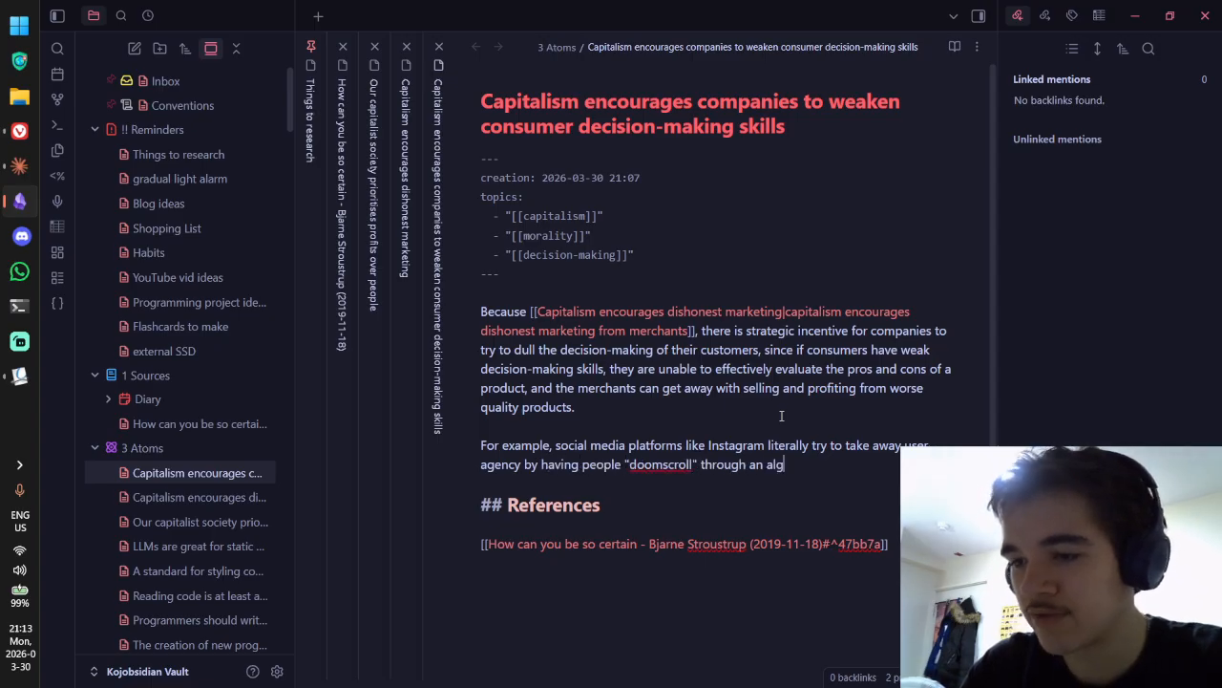
{"action": "type", "text": "or"}
{"action": "key", "text": "BackSpace"}
{"action": "key", "text": "BackSpace"}
{"action": "key", "text": "BackSpace"}
{"action": "key", "text": "BackSpace"}
{"action": "key", "text": "BackSpace"}
{"action": "key", "text": "BackSpace"}
{"action": "key", "text": "BackSpace"}
{"action": "key", "text": "BackSpace"}
{"action": "type", "text": "video"}
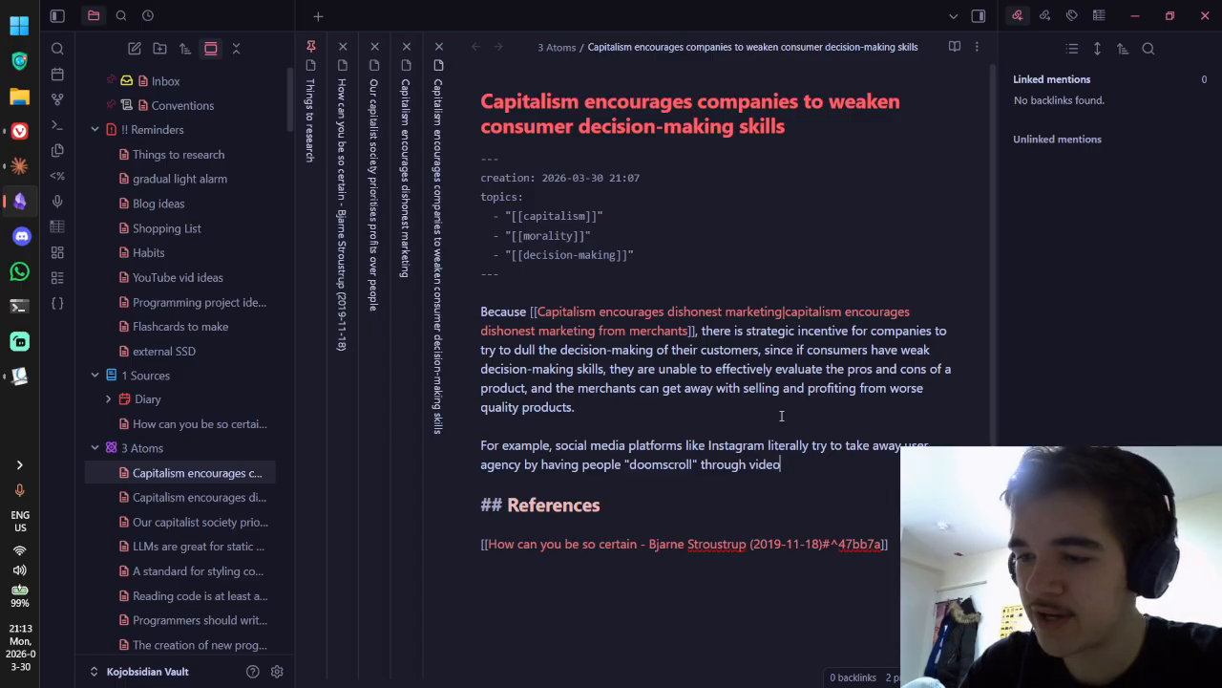
{"action": "type", "text": "s"}
{"action": "key", "text": "BackSpace"}
{"action": "key", "text": "BackSpace"}
{"action": "key", "text": "BackSpace"}
{"action": "key", "text": "BackSpace"}
{"action": "key", "text": "BackSpace"}
{"action": "key", "text": "BackSpace"}
{"action": "key", "text": "BackSpace"}
{"action": "type", "text": "content ch"}
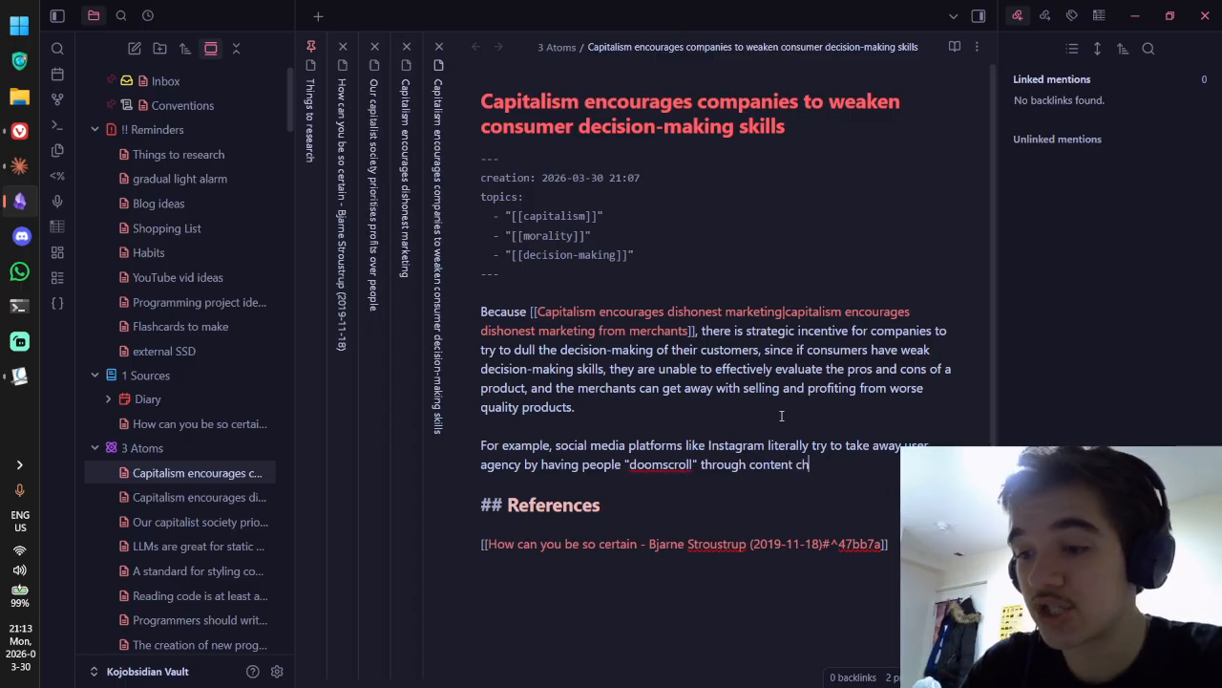
{"action": "type", "text": "osen by an "}
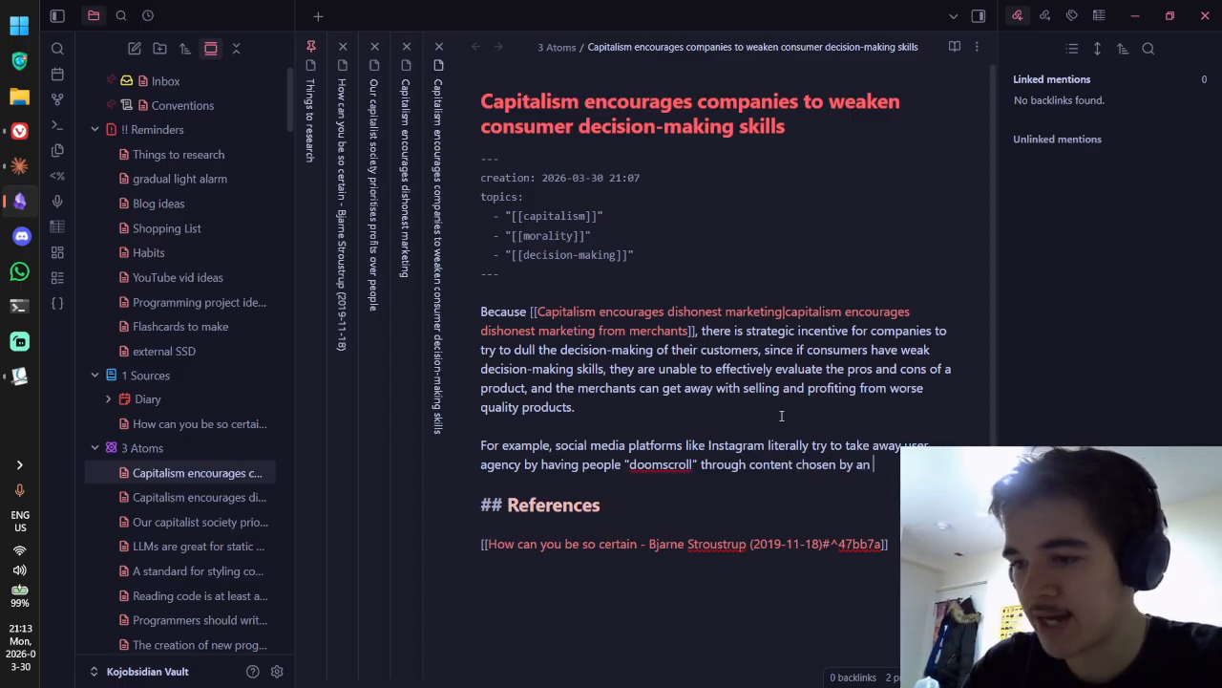
{"action": "type", "text": "algo"}
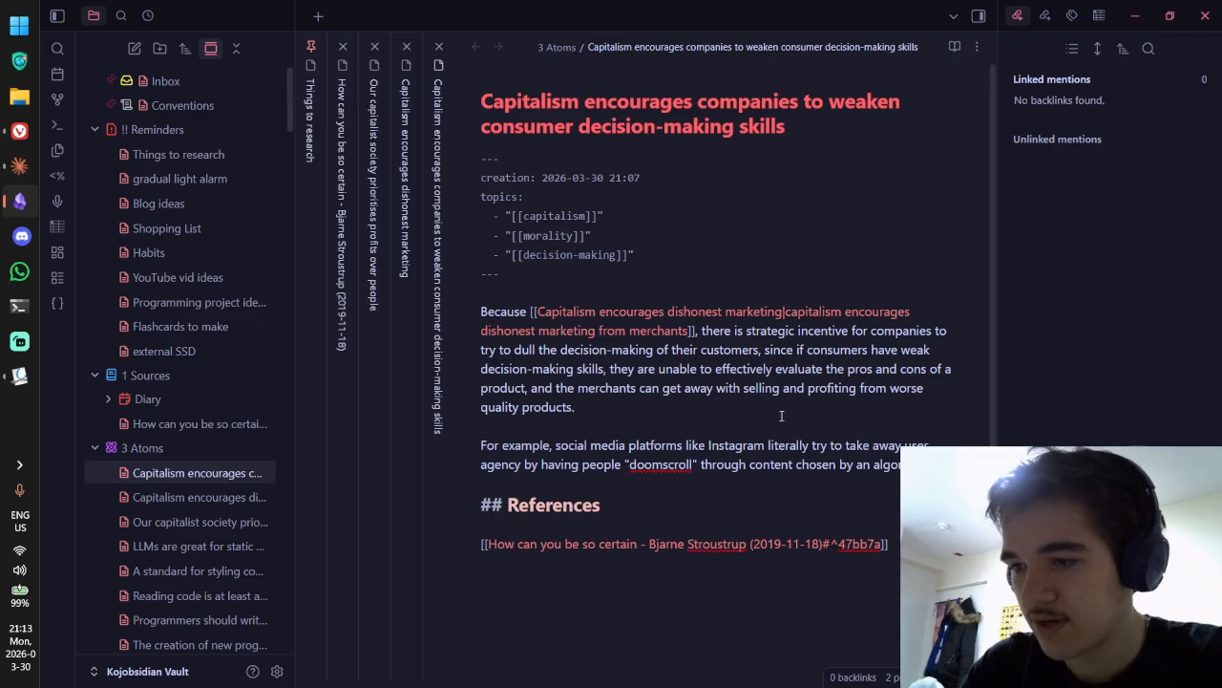
Step: Finish the example sentence with "rather than encouraging them to search for content on their own." and begin another with "People have"
{"action": "type", "text": "rather t"}
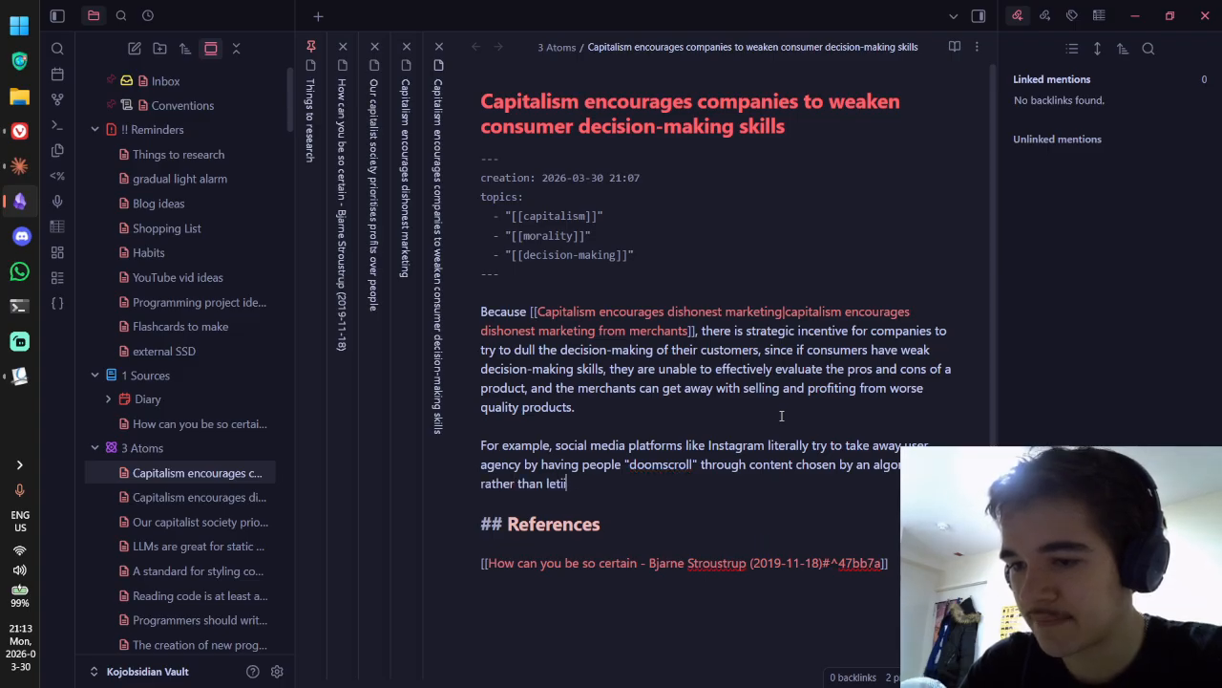
{"action": "type", "text": "han enc"}
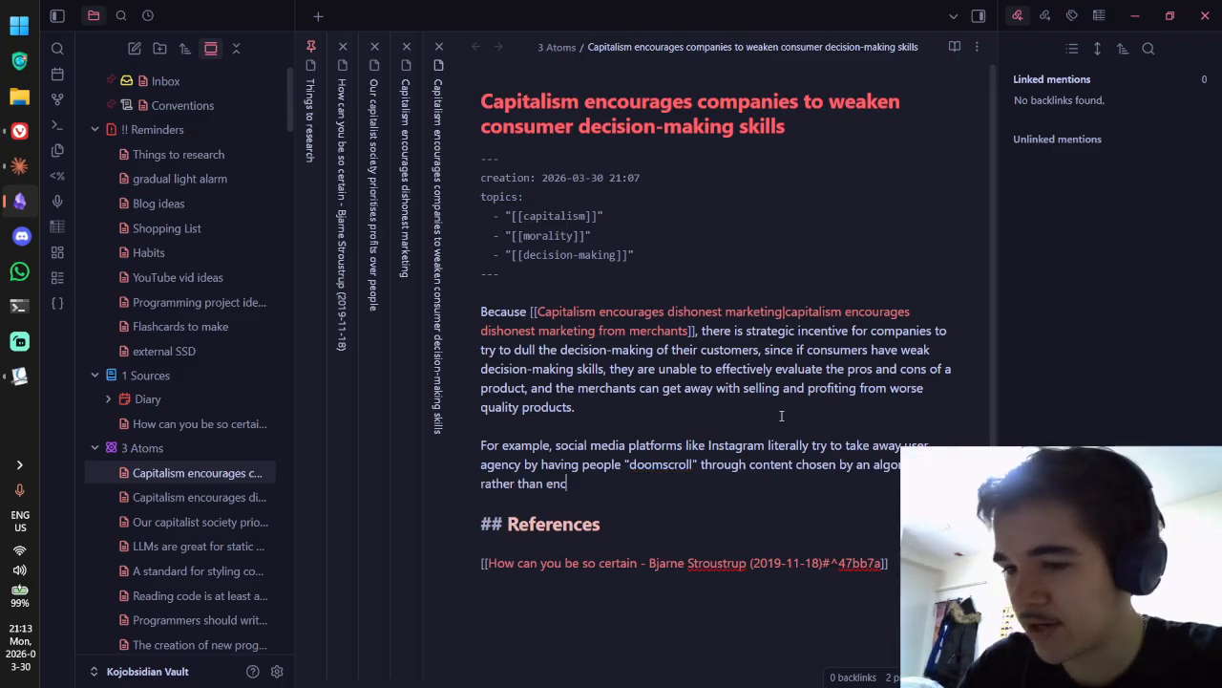
{"action": "type", "text": "ouraging them to serach f"}
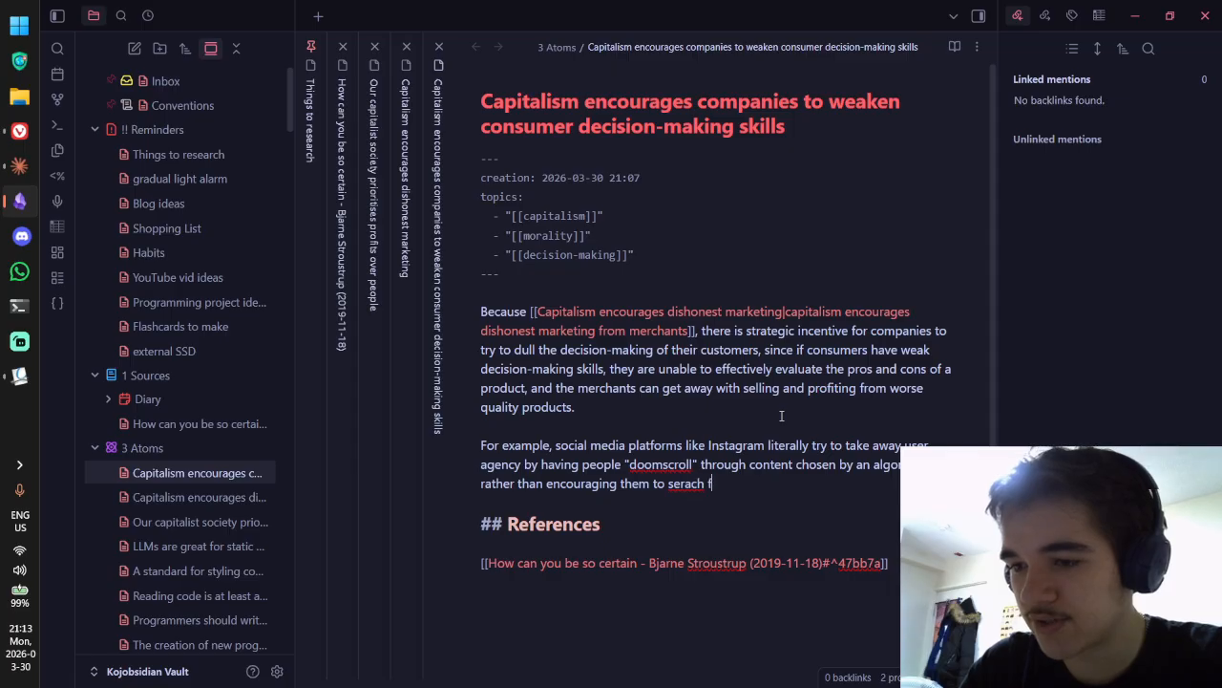
{"action": "key", "text": "BackSpace"}
{"action": "key", "text": "BackSpace"}
{"action": "key", "text": "BackSpace"}
{"action": "key", "text": "BackSpace"}
{"action": "key", "text": "BackSpace"}
{"action": "key", "text": "BackSpace"}
{"action": "type", "text": "arch for conten"}
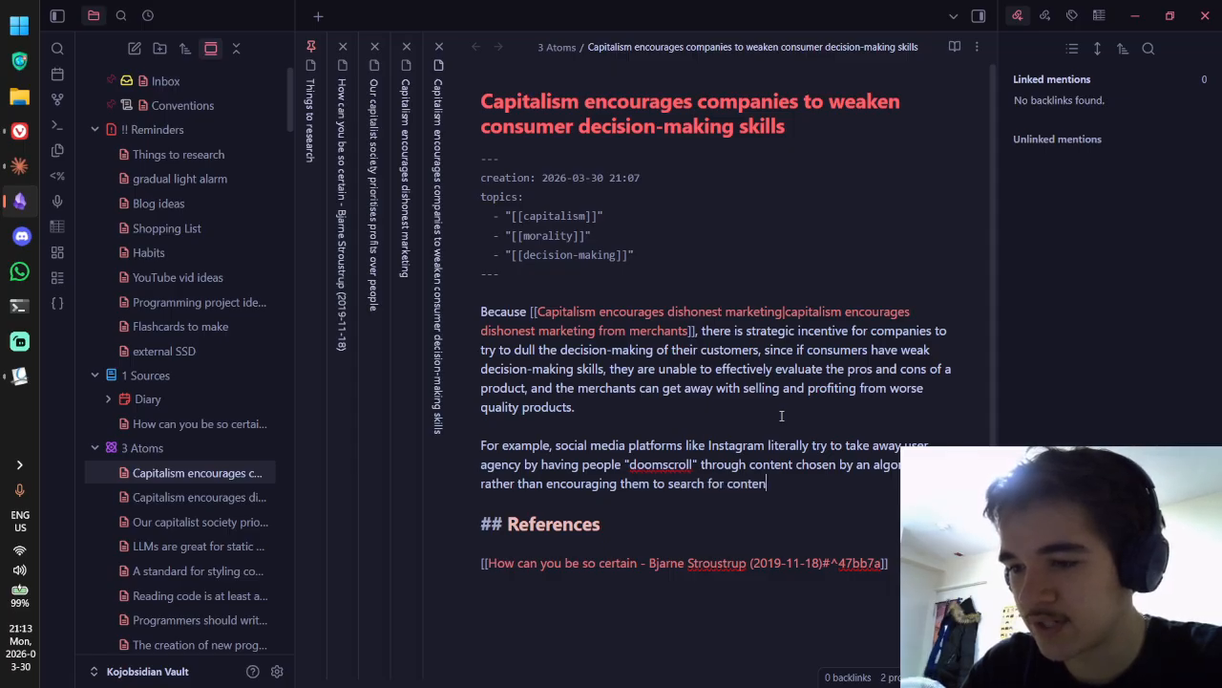
{"action": "type", "text": "t on their own. People have "}
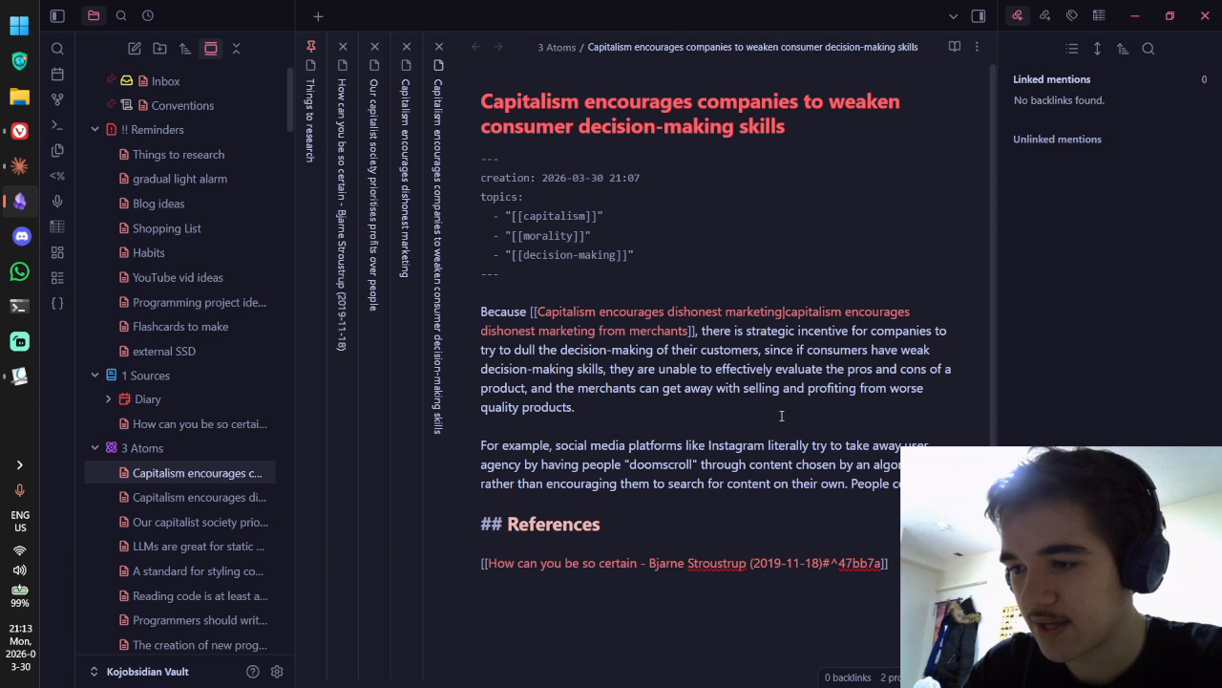
Step: Complete the sentence about people with "complained about this on YouTube as well for years."
{"action": "type", "text": "complained "}
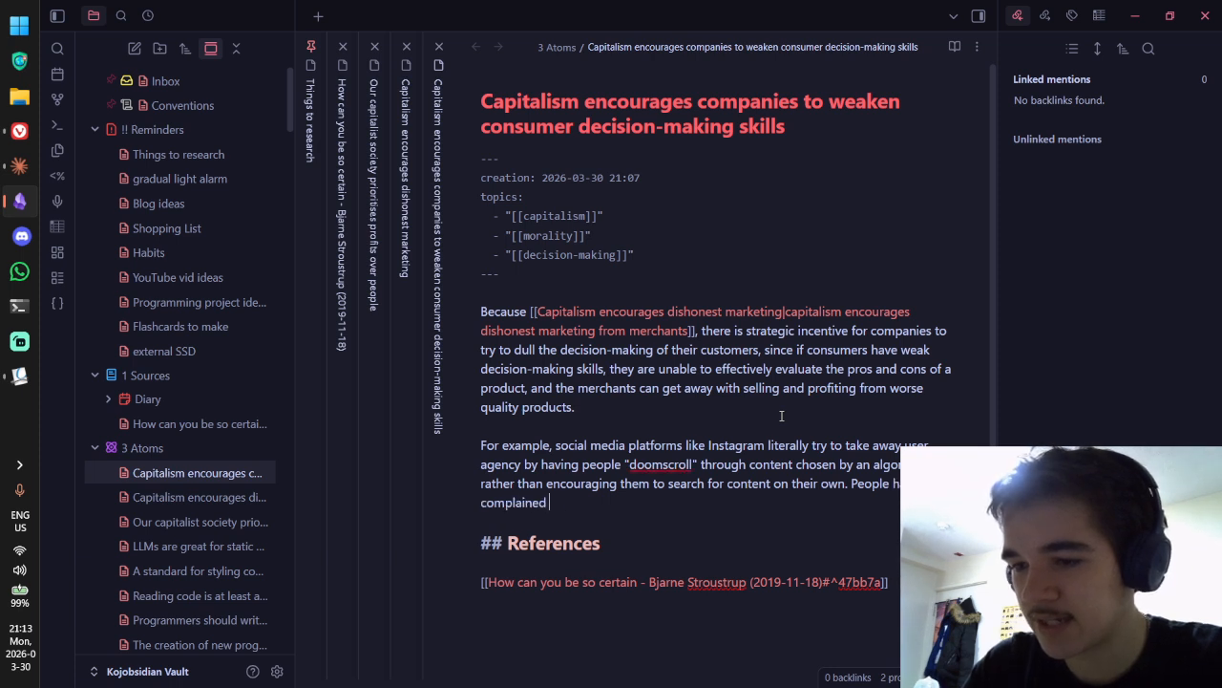
{"action": "type", "text": "about this on YouTube"}
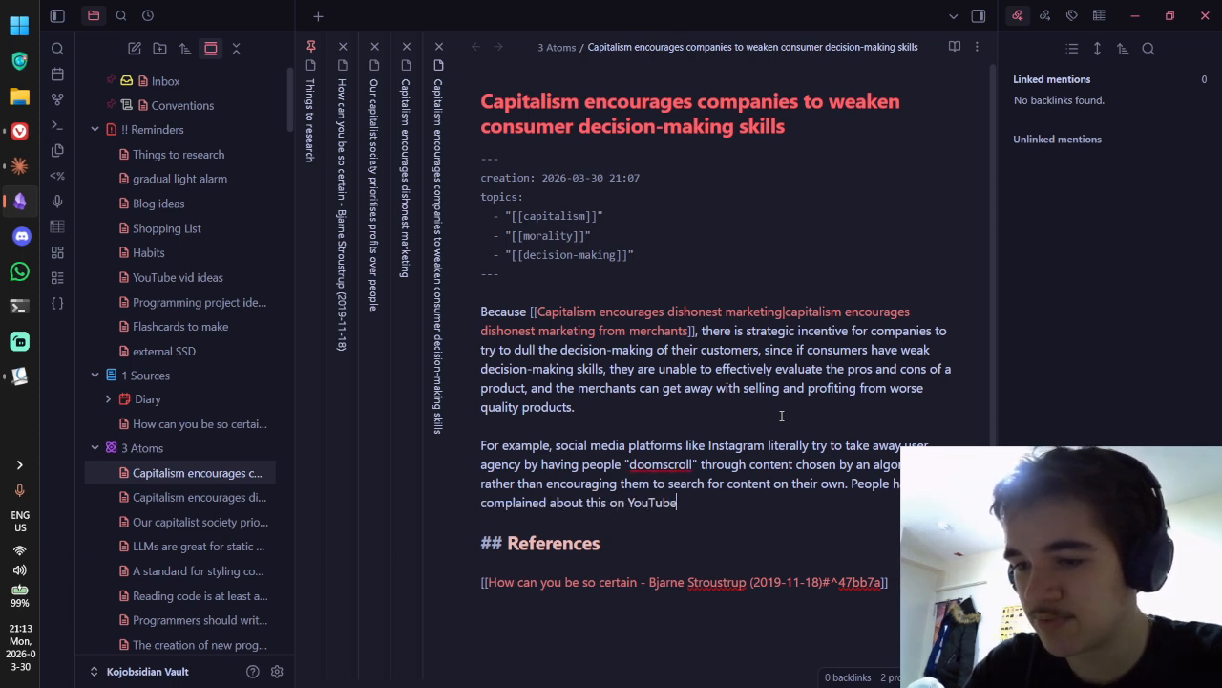
{"action": "type", "text": " as well for years. "}
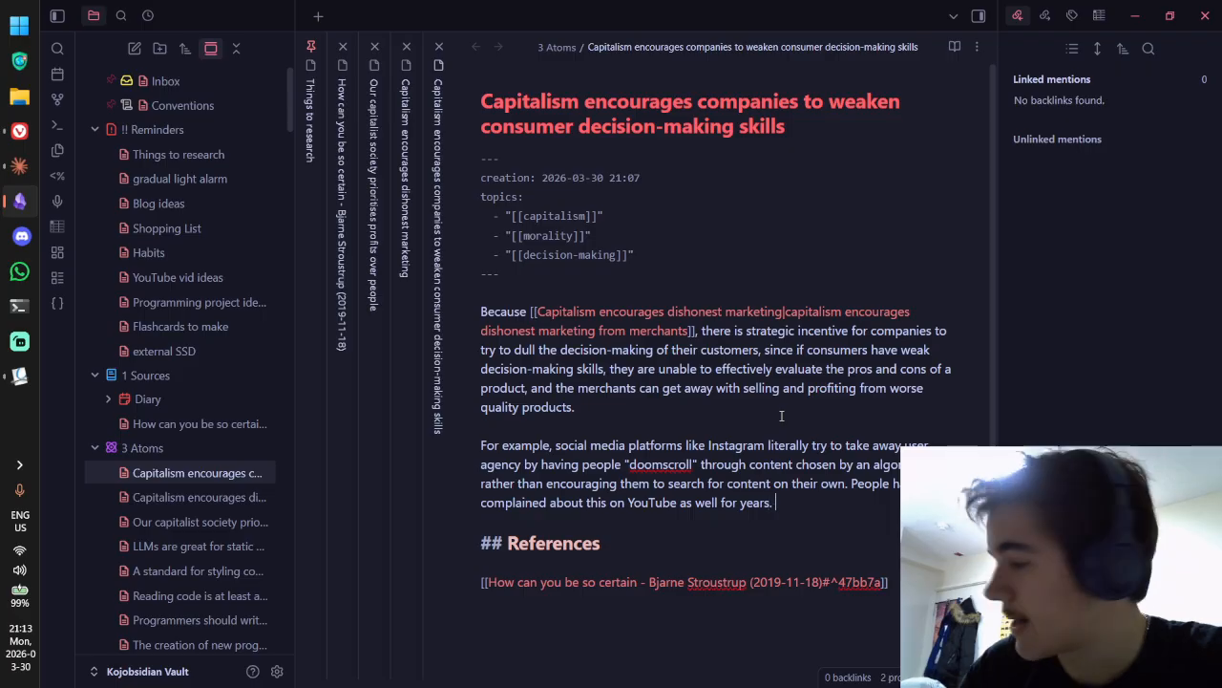
Step: Add the sentence "Instagram even recently added an auto-scroll feature." to the example paragraph
{"action": "type", "text": "Instagram eve"}
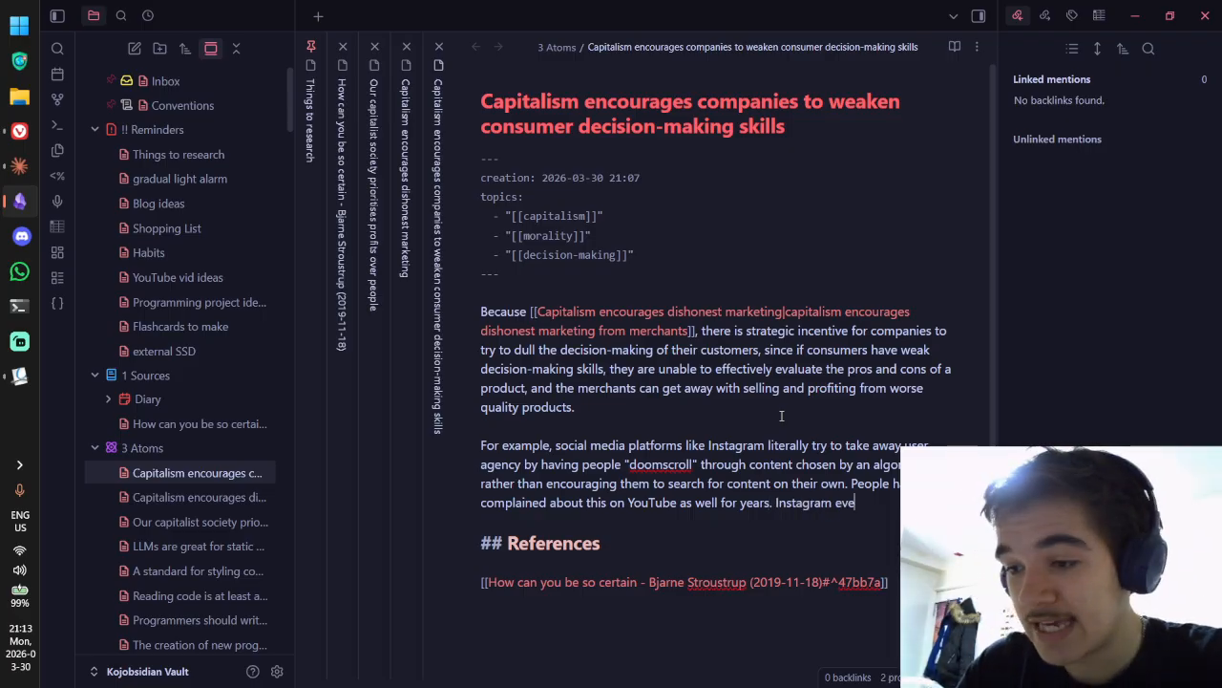
{"action": "type", "text": "n recent"}
{"action": "type", "text": "ly added an auto-sc"}
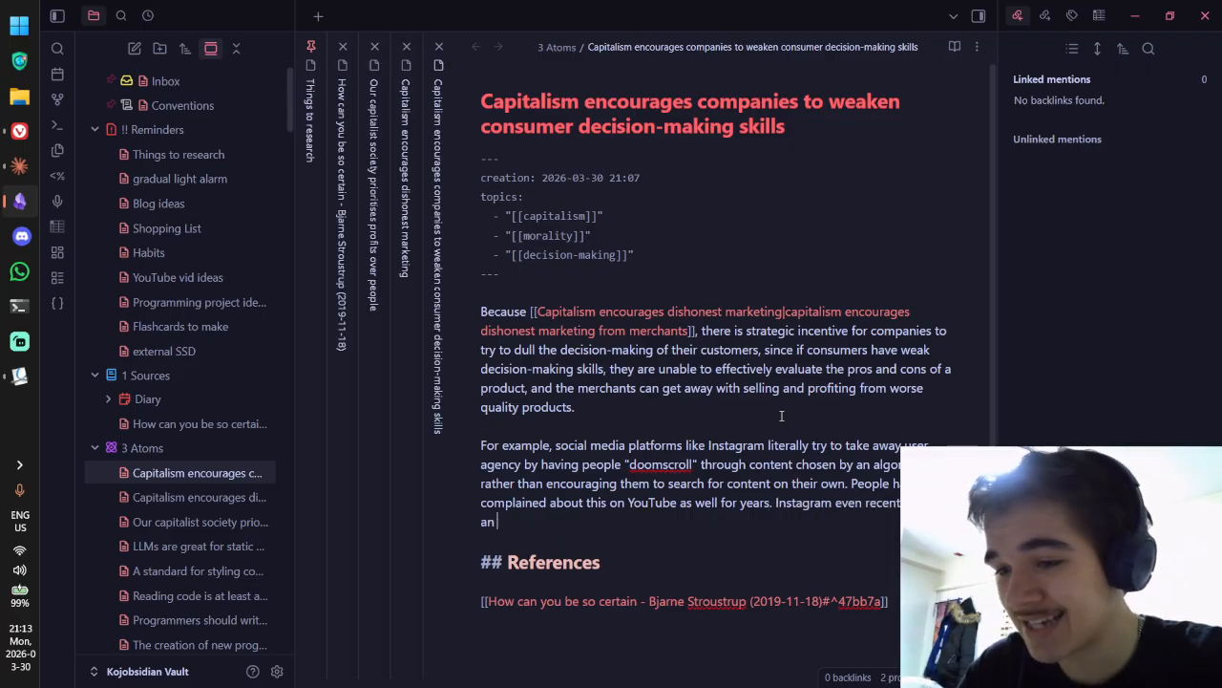
{"action": "type", "text": "roll f"}
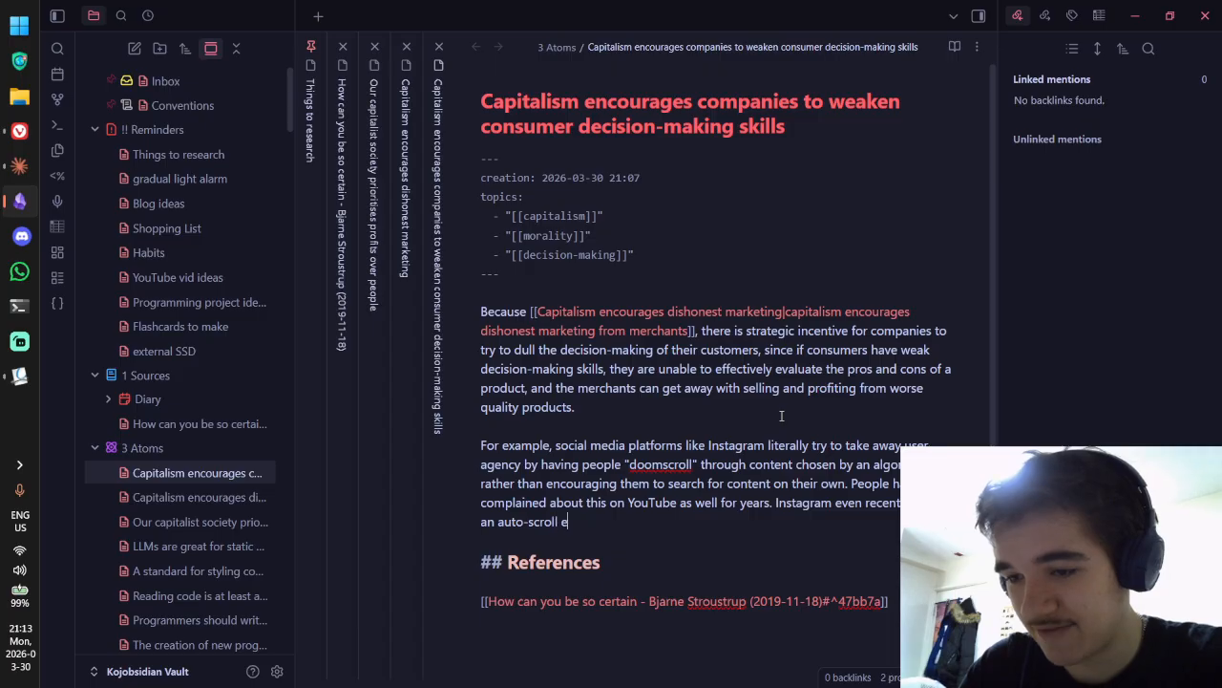
{"action": "type", "text": "eature"}
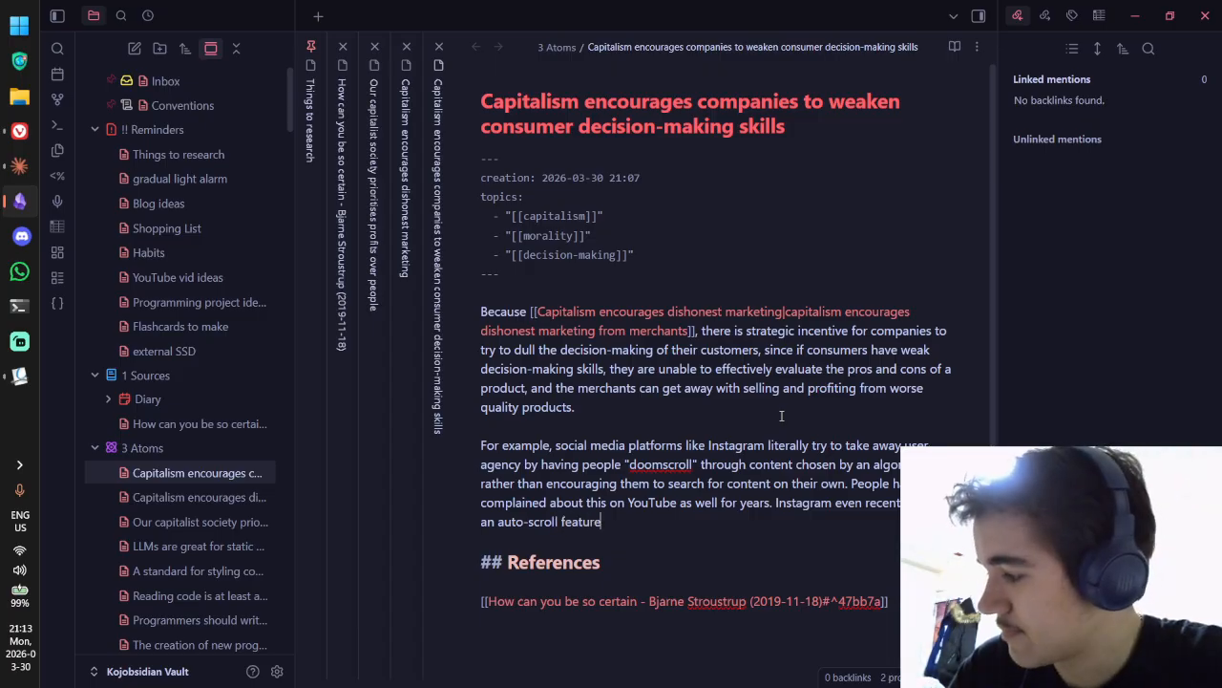
{"action": "type", "text": "."}
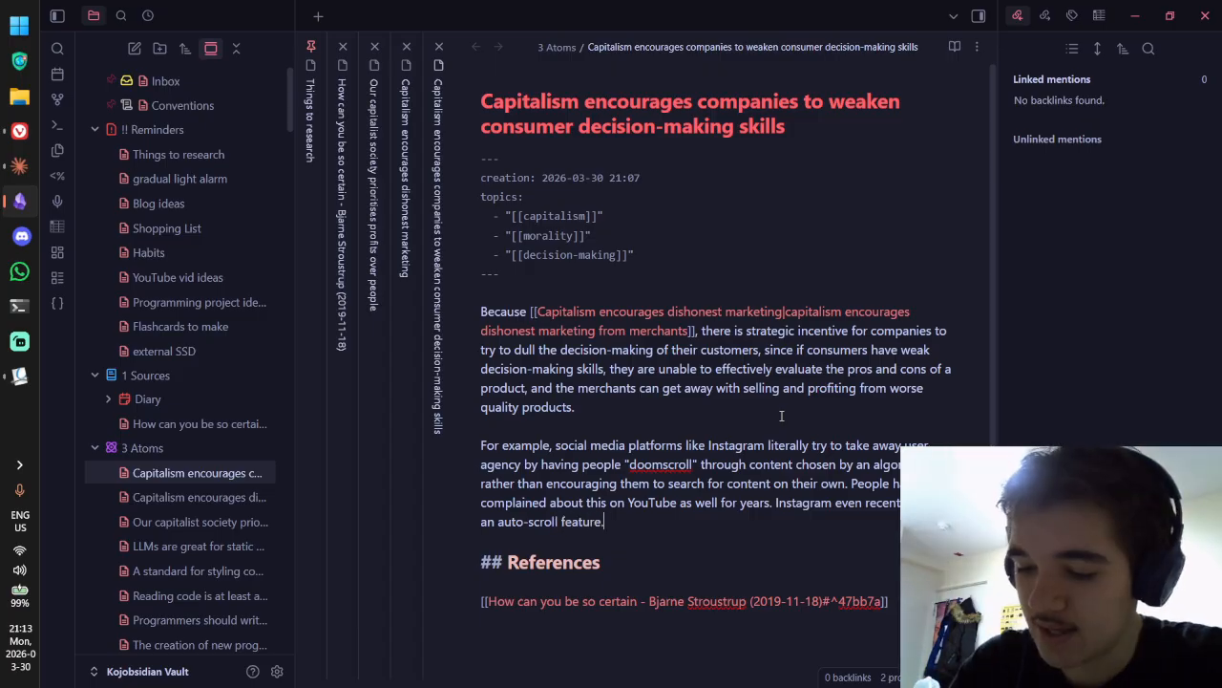
Step: Start another sentence in the example paragraph with "And in my experience, the search feature on Instagram"
{"action": "type", "text": " And in my "}
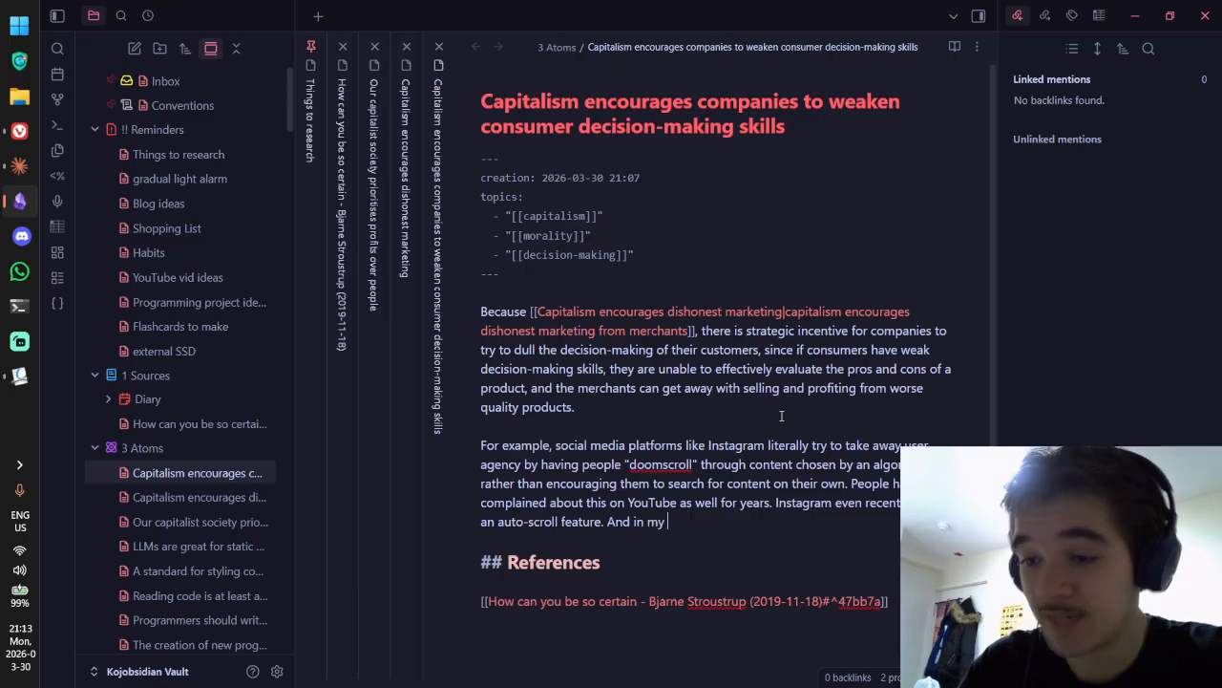
{"action": "type", "text": "experience, the serach"}
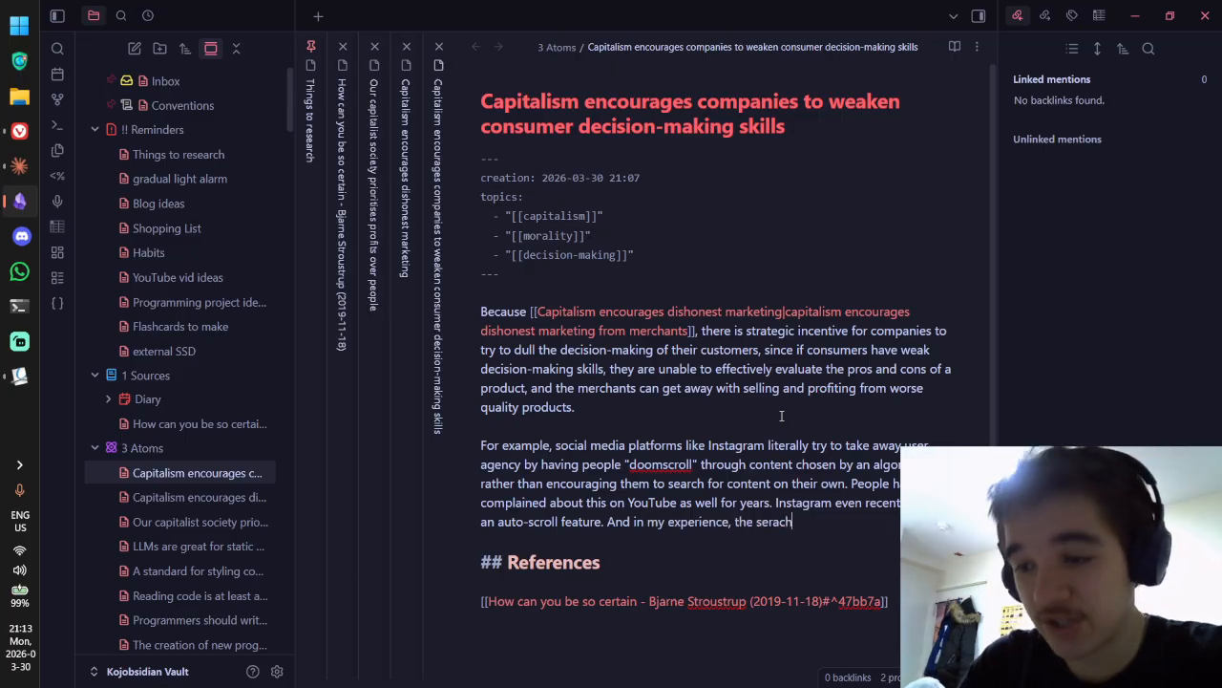
{"action": "key", "text": "BackSpace"}
{"action": "key", "text": "BackSpace"}
{"action": "key", "text": "BackSpace"}
{"action": "key", "text": "BackSpace"}
{"action": "type", "text": "arch f"}
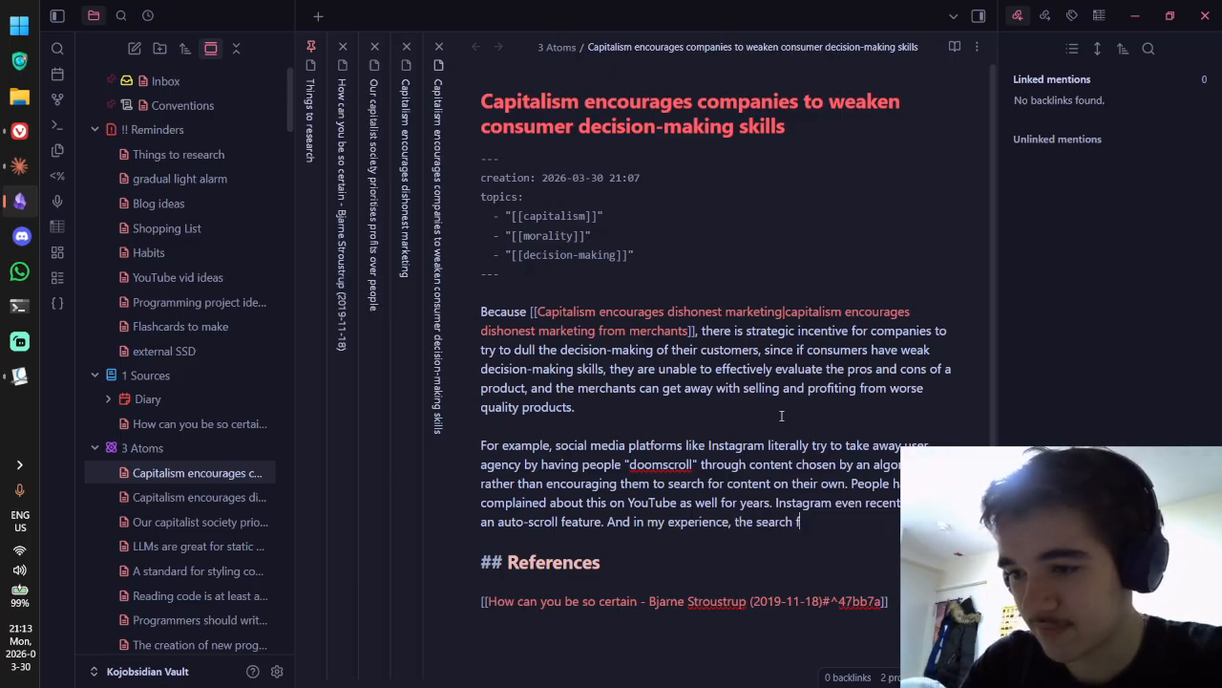
{"action": "type", "text": "oeature on "}
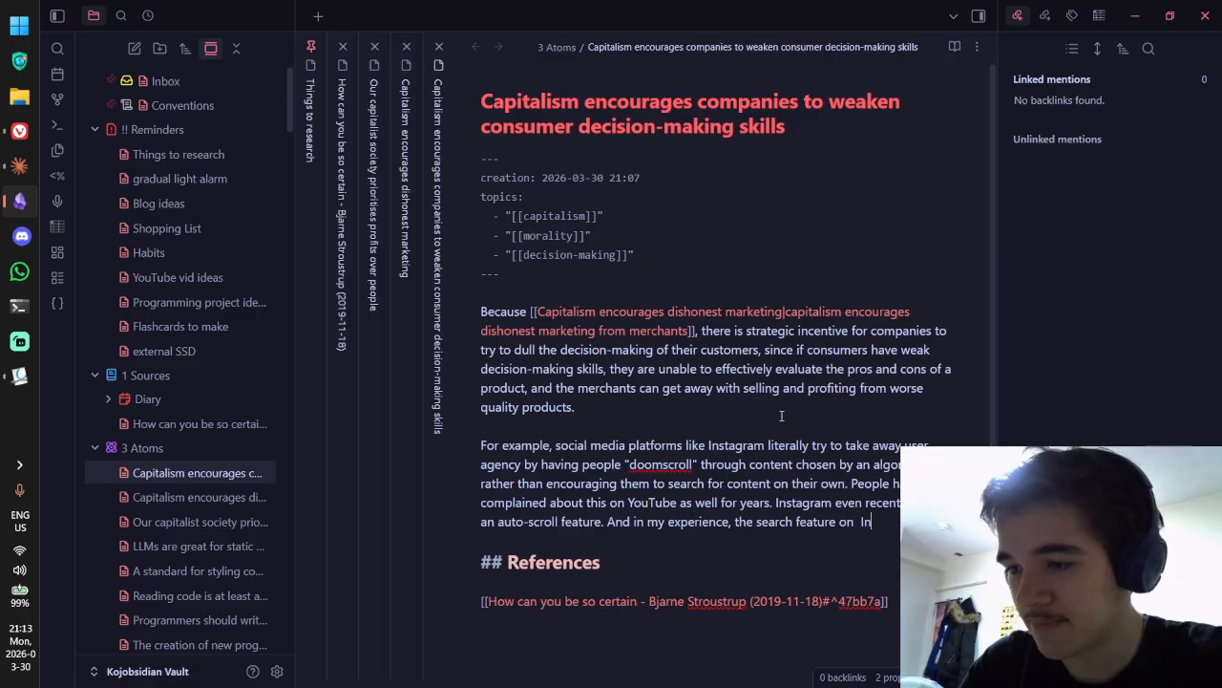
{"action": "type", "text": "Instagr"}
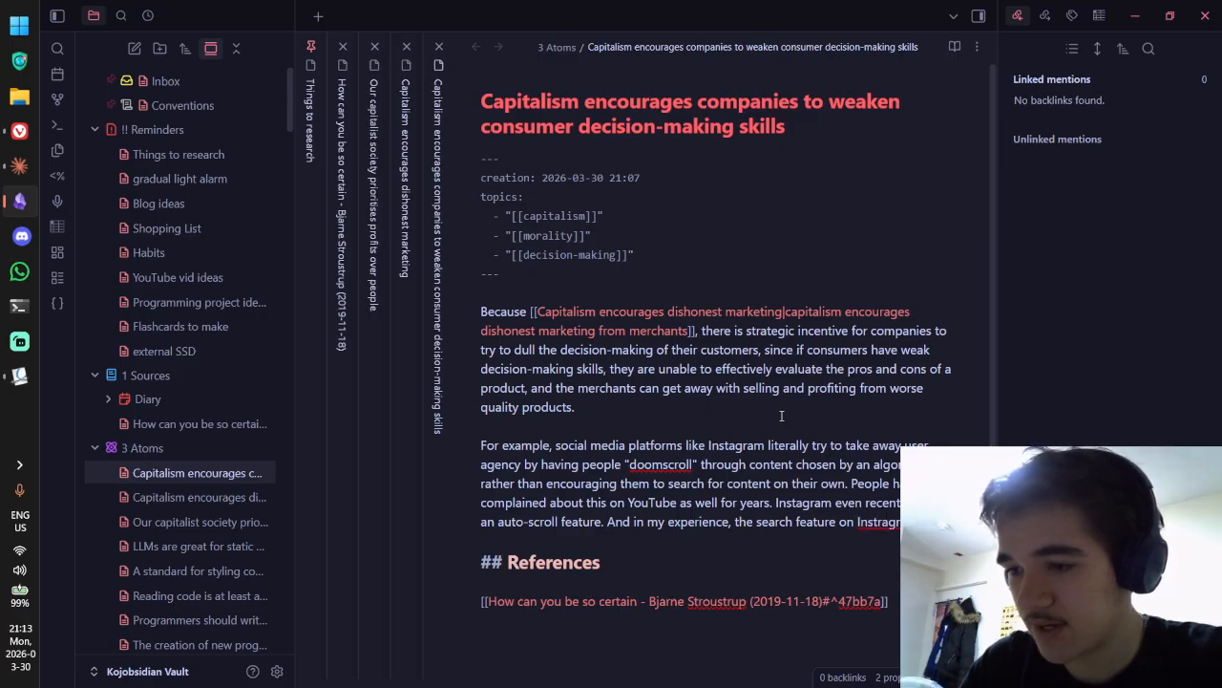
Step: Continue the sentence with "genuinely sucks and I struggle to ever find a particular video that I'm look"
{"action": "type", "text": "ely sucks and I"}
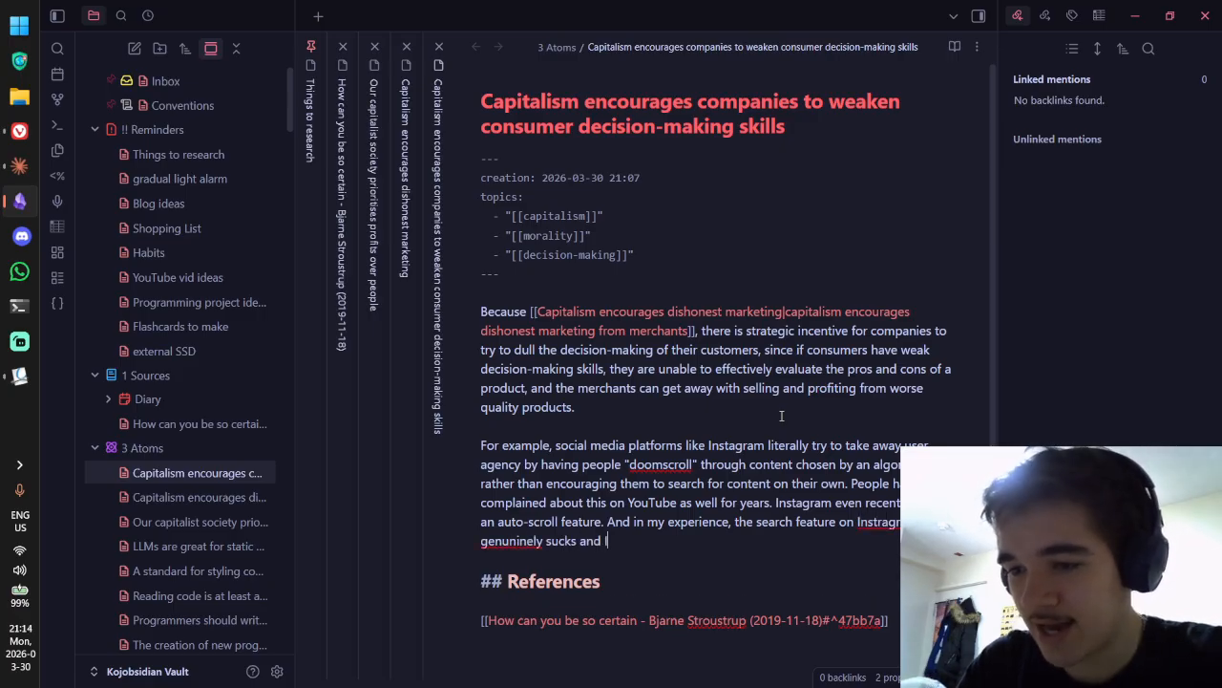
{"action": "type", "text": " struggle to ever find"}
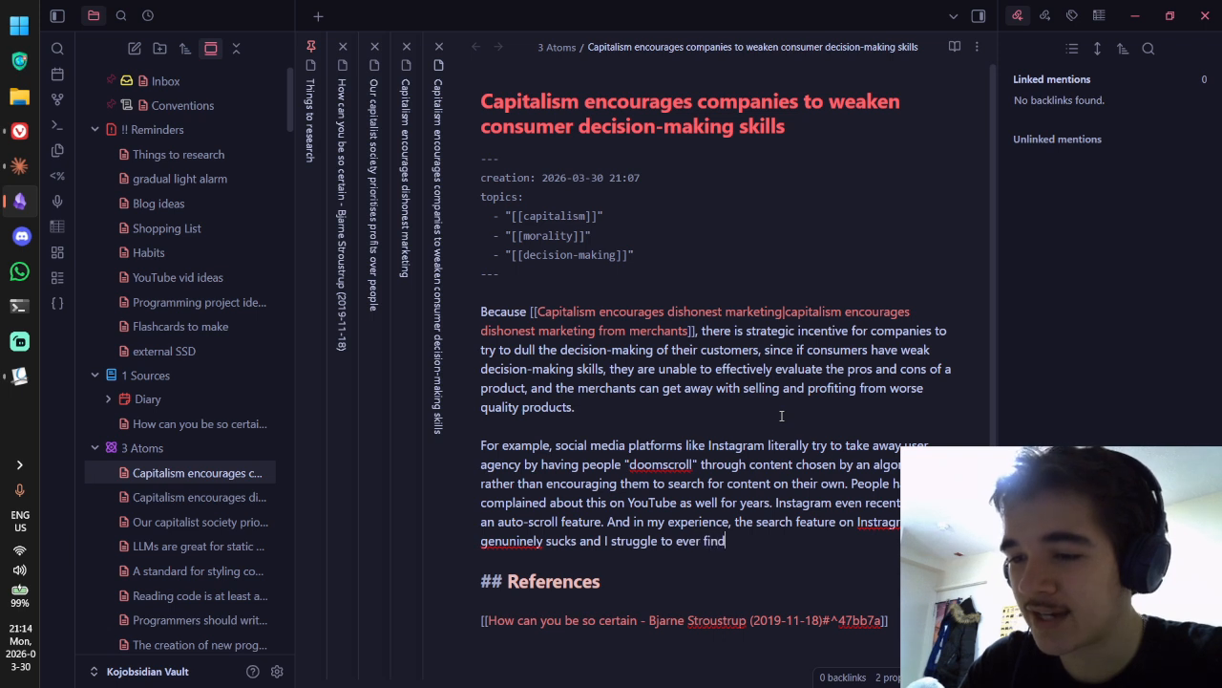
{"action": "type", "text": " a particular video tha"}
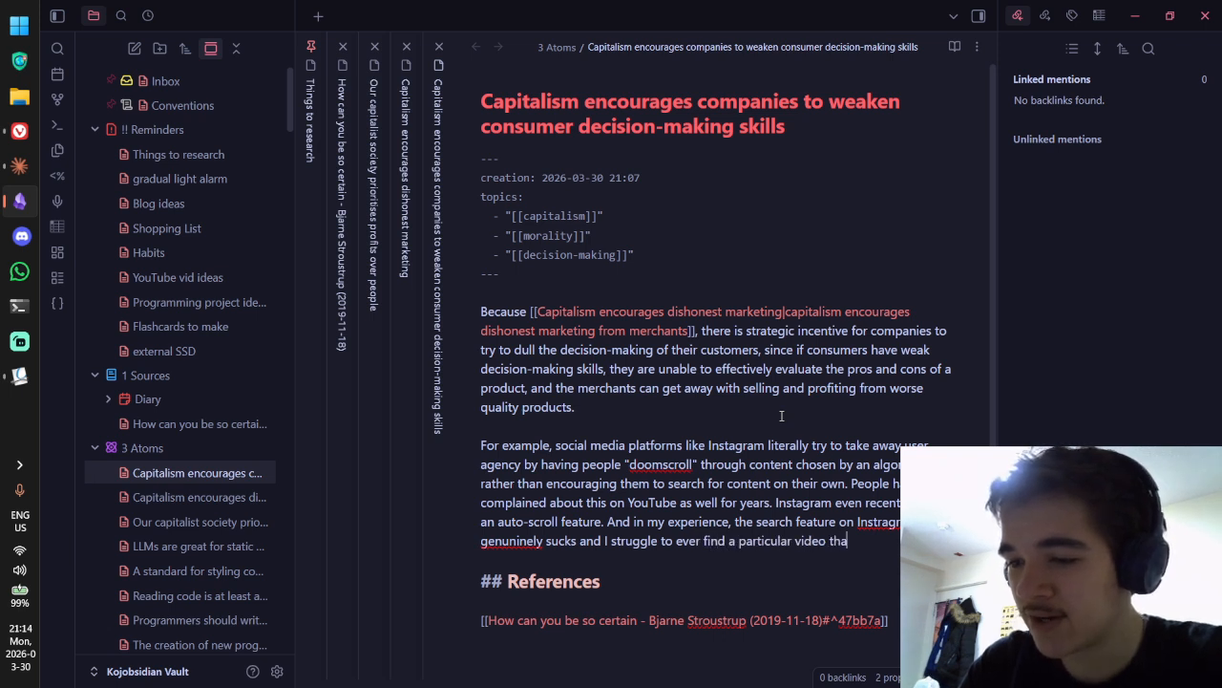
{"action": "key", "text": "BackSpace"}
{"action": "key", "text": "BackSpace"}
{"action": "key", "text": "BackSpace"}
{"action": "key", "text": "BackSpace"}
{"action": "key", "text": "BackSpace"}
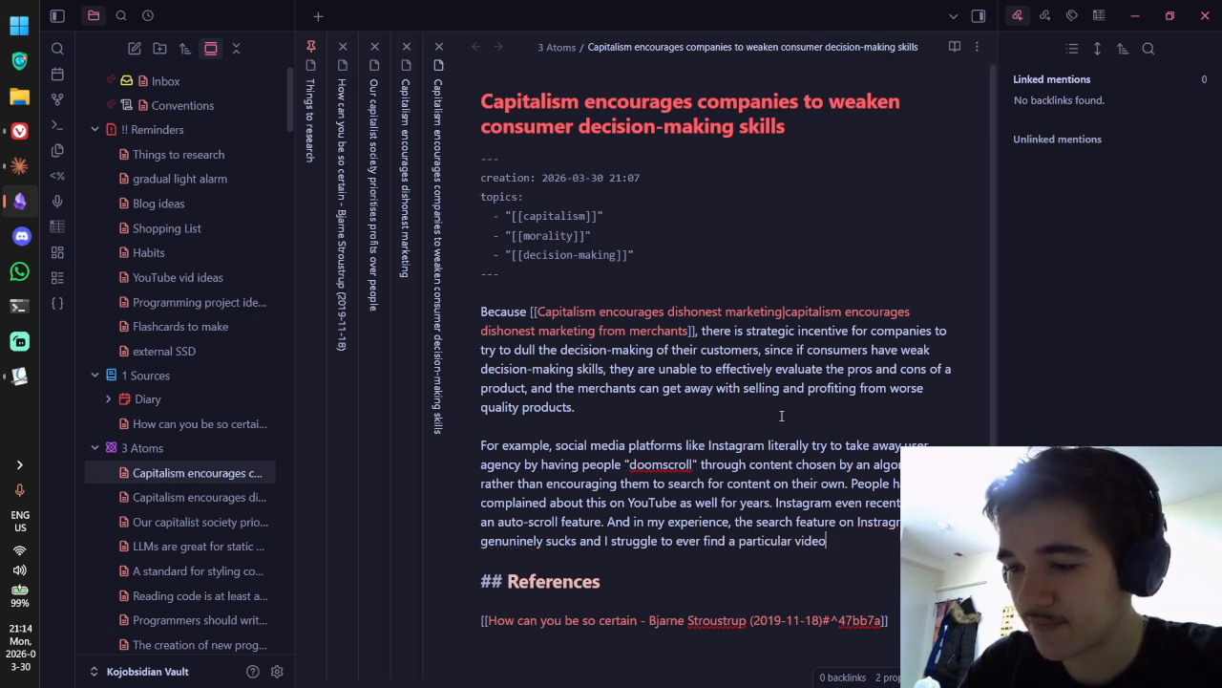
{"action": "type", "text": "t"}
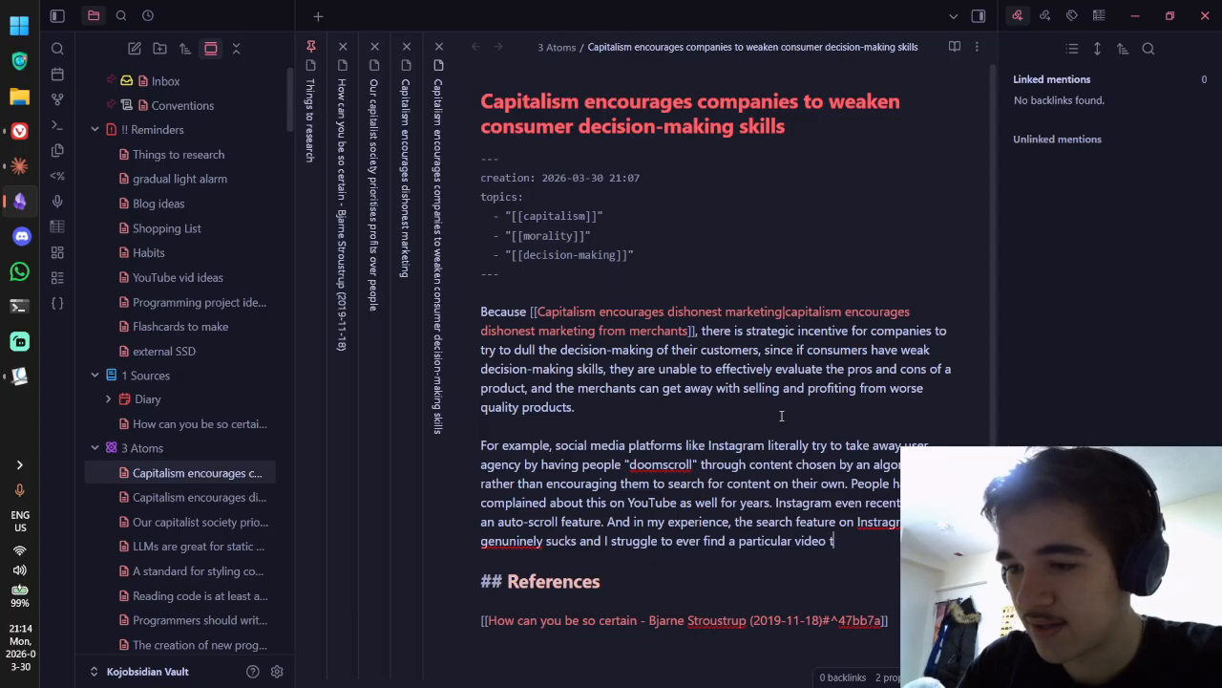
{"action": "type", "text": "hat I'm look"}
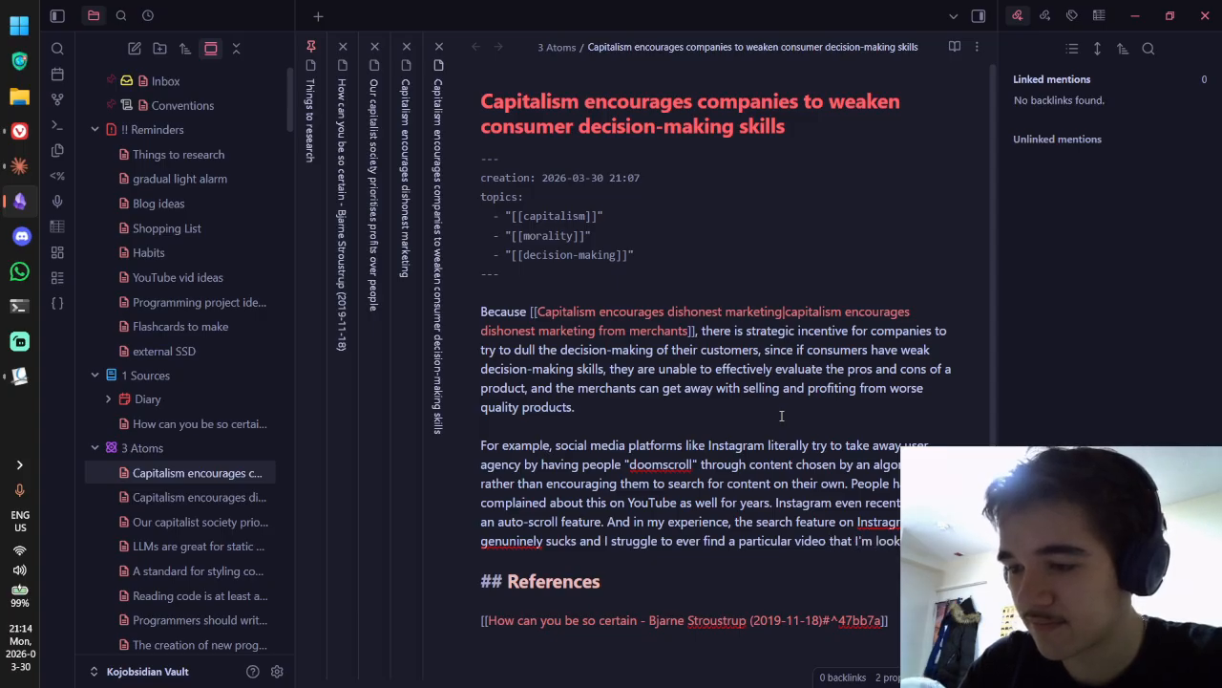
Step: Finish the sentence so it ends with "looking for when I use Instagram's search."
{"action": "type", "text": "ing for when I use Instra"}
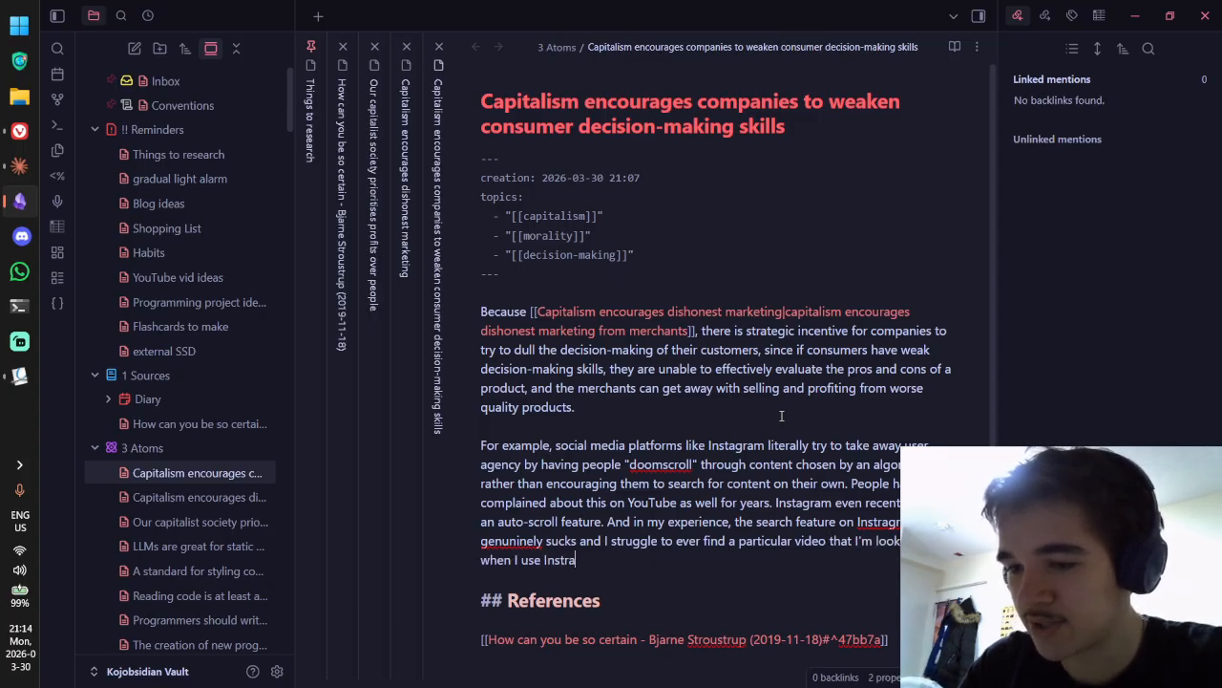
{"action": "type", "text": "g"}
{"action": "key", "text": "BackSpace"}
{"action": "key", "text": "BackSpace"}
{"action": "key", "text": "BackSpace"}
{"action": "type", "text": "agram's sera"}
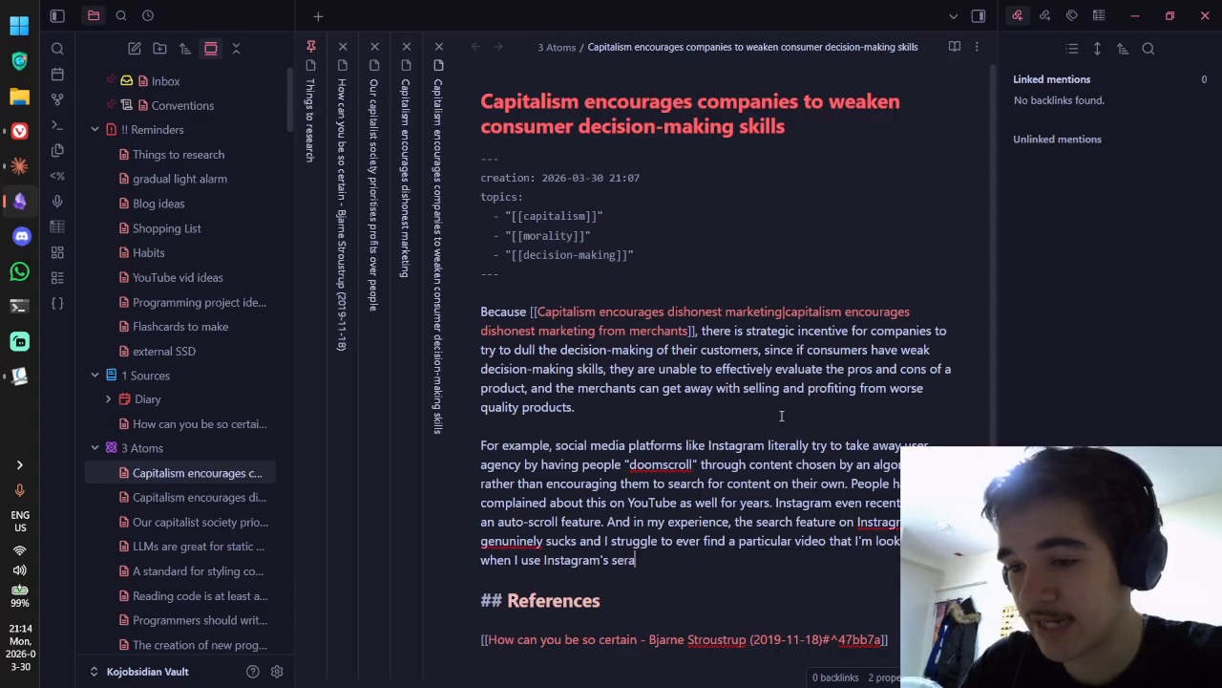
{"action": "key", "text": "BackSpace"}
{"action": "key", "text": "BackSpace"}
{"action": "type", "text": "arch."}
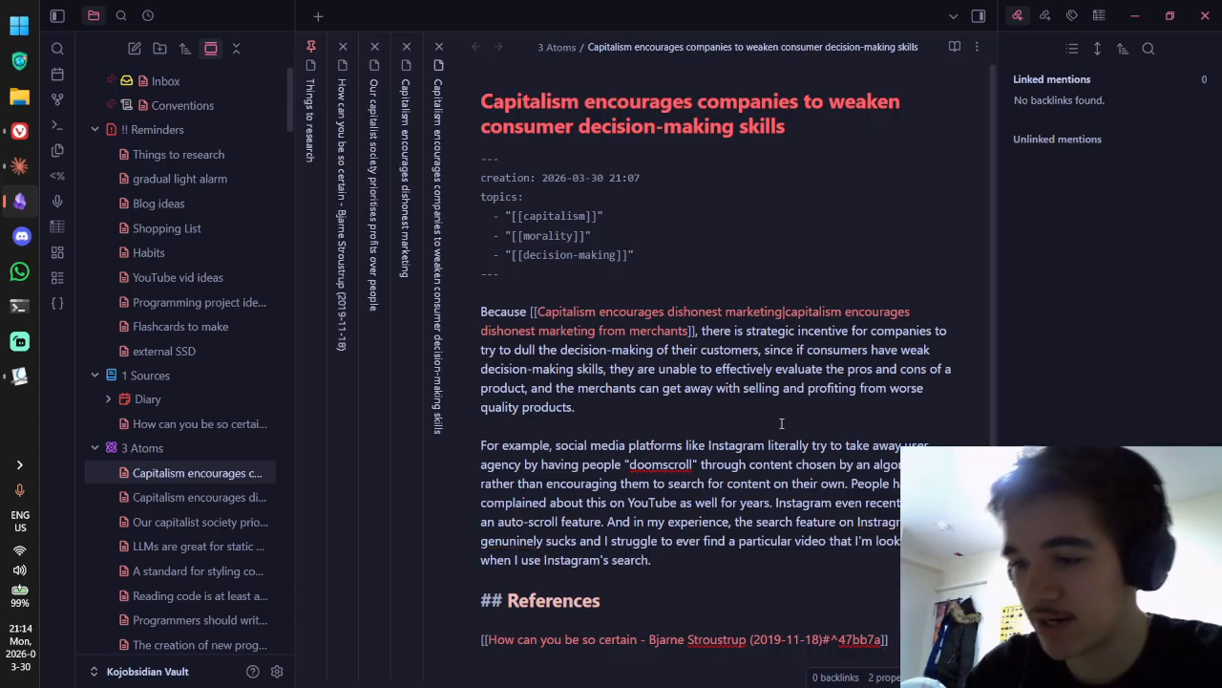
Step: Correct the spelling of "Instagram" and "genuinely" in the example paragraph and add "doomscroll" to the spelling dictionary
{"action": "left_click", "coordinate": [884, 522]}
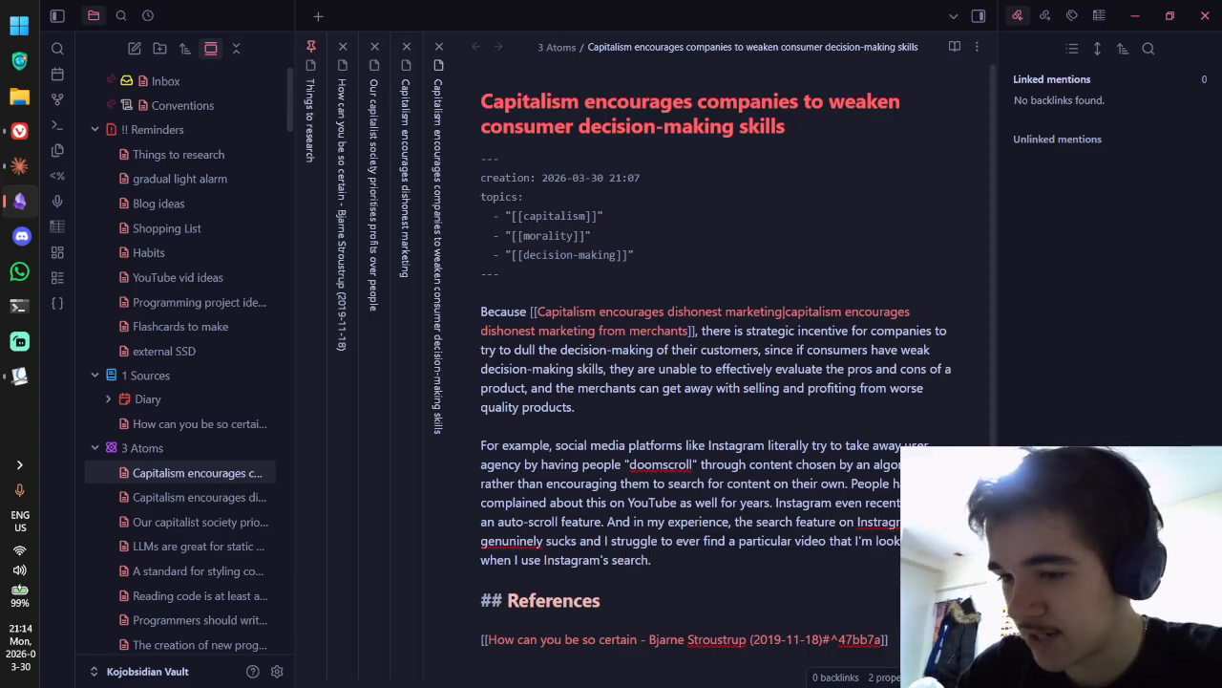
{"action": "key", "text": "BackSpace"}
{"action": "left_click", "coordinate": [514, 541]}
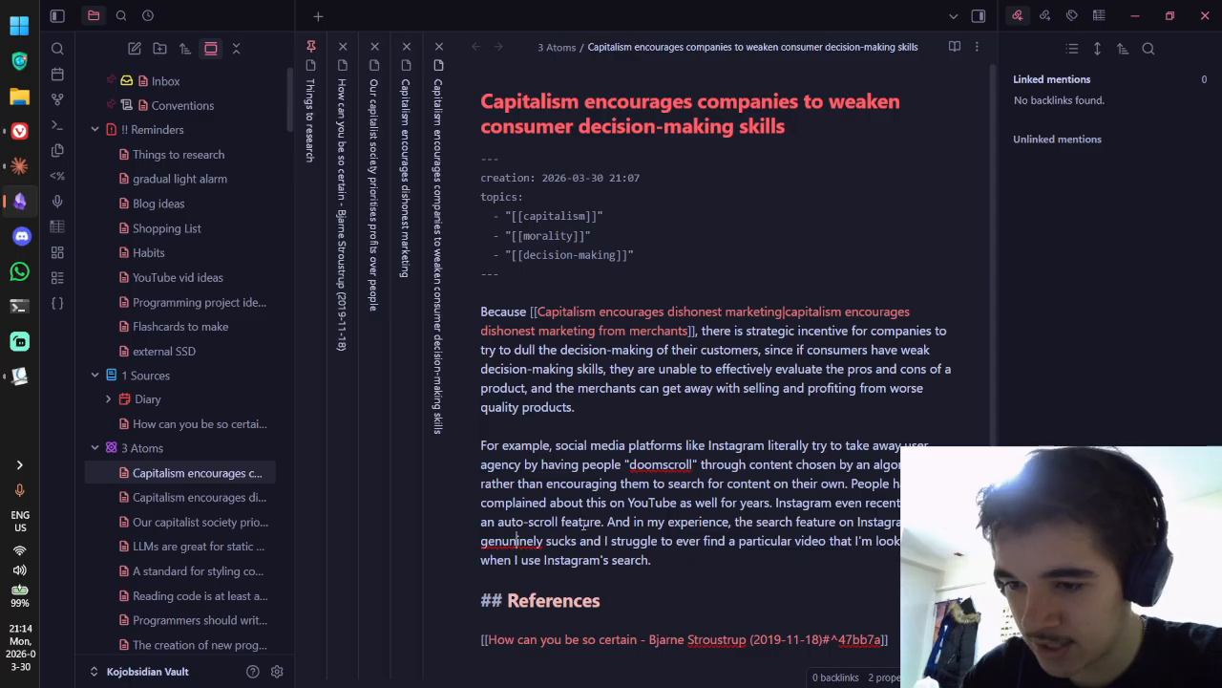
{"action": "key", "text": "BackSpace"}
{"action": "right_click", "coordinate": [664, 465]}
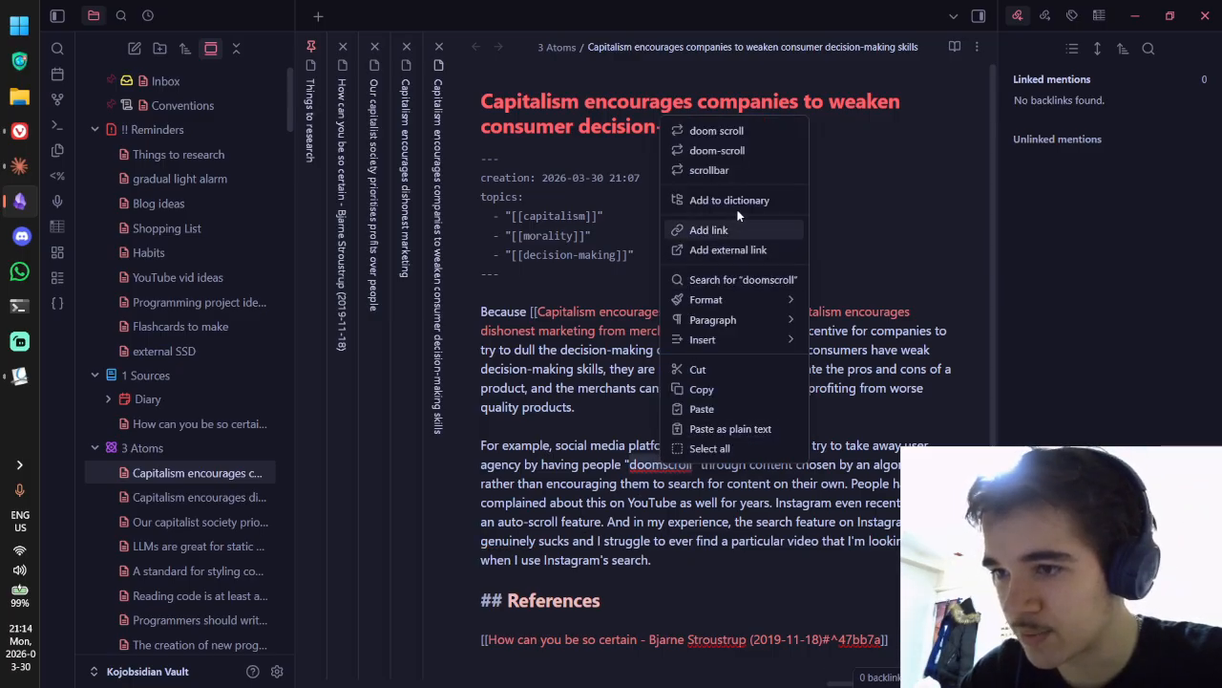
{"action": "left_click", "coordinate": [731, 201]}
Step: Review the finished note in reading view, then close the three open capitalism notes to return to the source note
{"action": "key", "text": "ctrl+e"}
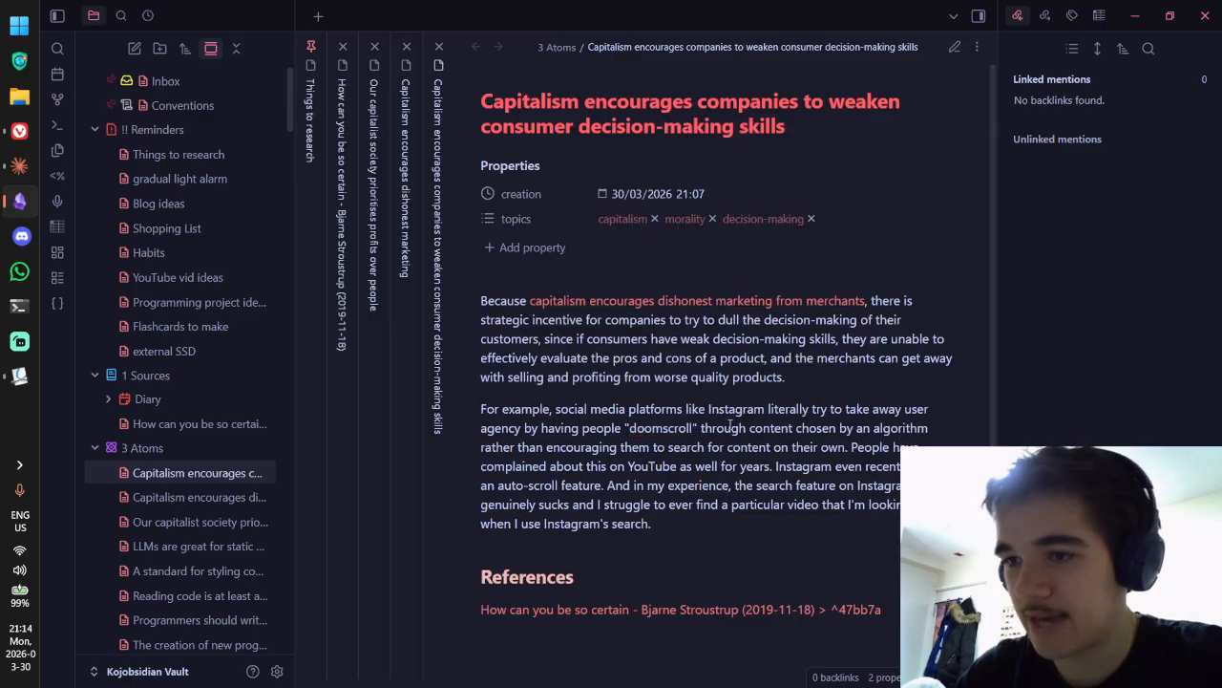
{"action": "scroll", "coordinate": [848, 291], "scroll_direction": "down", "scroll_amount": 3}
{"action": "scroll", "coordinate": [848, 291], "scroll_direction": "up", "scroll_amount": 3}
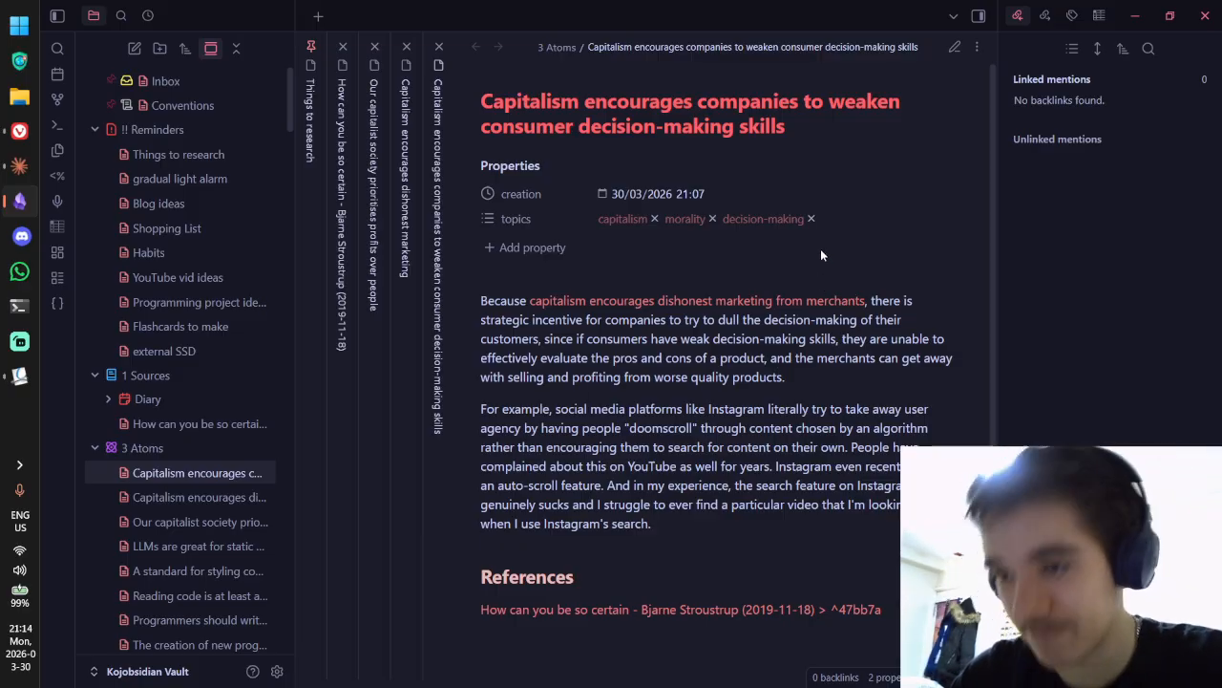
{"action": "key", "text": "ctrl+w"}
{"action": "key", "text": "ctrl+w"}
{"action": "key", "text": "ctrl+w"}
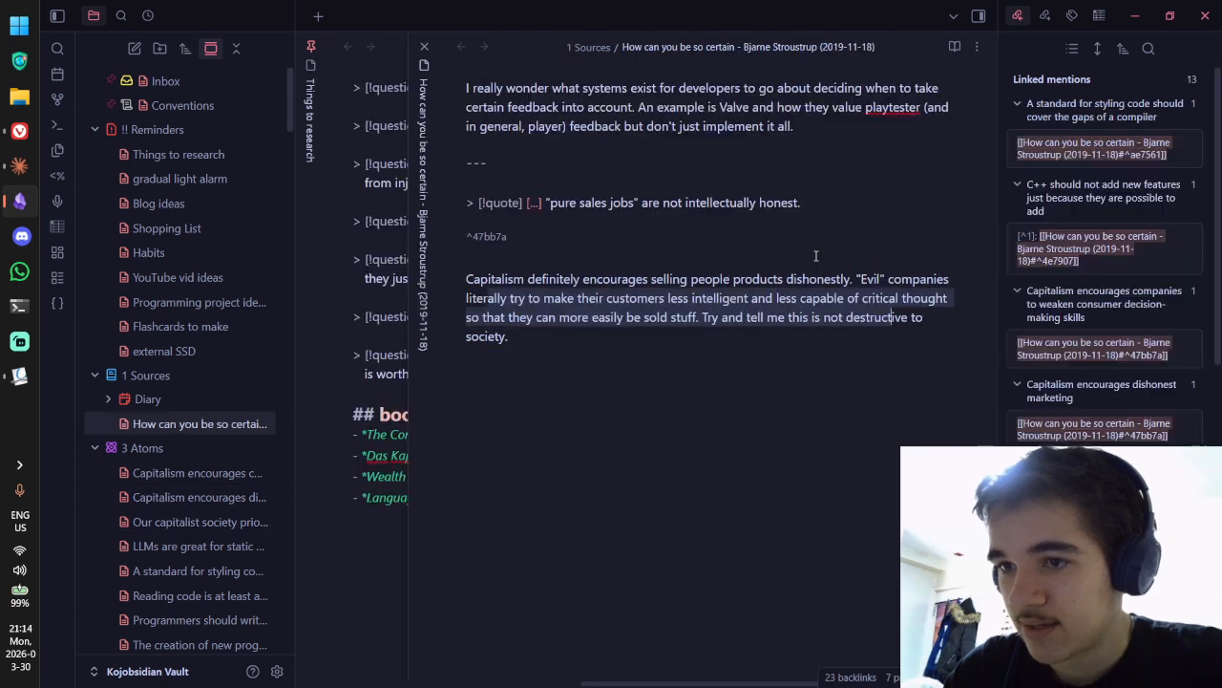
Step: Highlight the sentence "Try and tell me this is not destructive to society." in the source note's capitalism commentary
{"action": "left_click", "coordinate": [718, 377]}
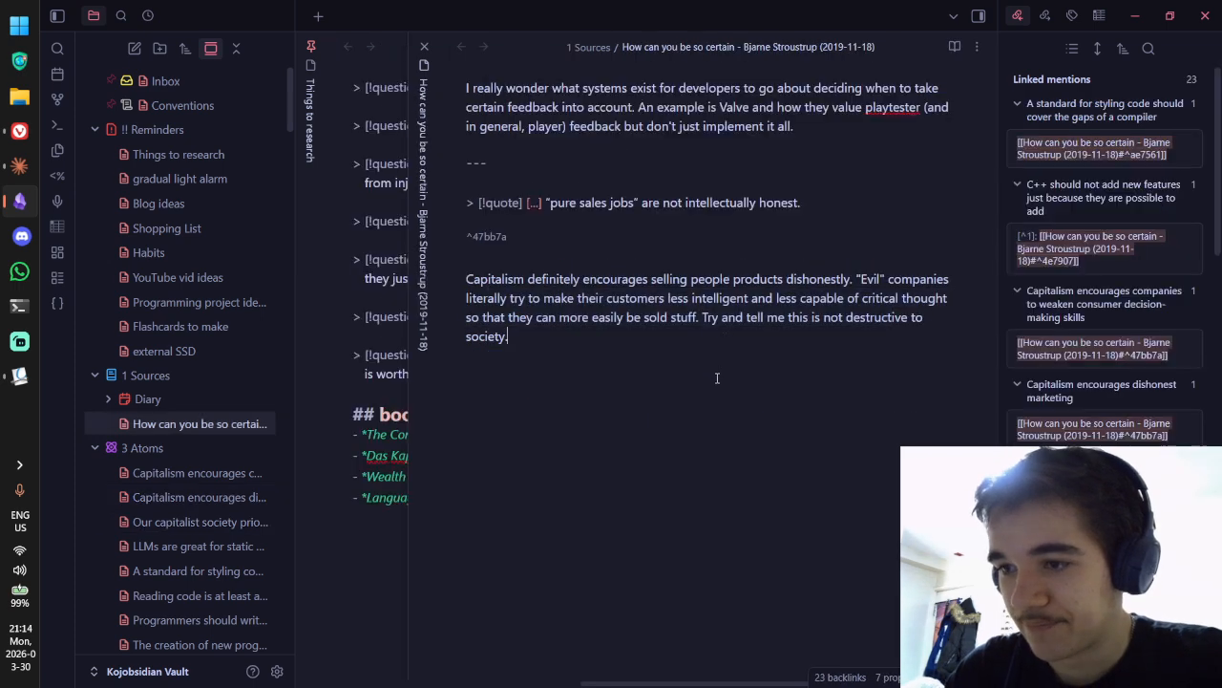
{"action": "left_click_drag", "start_coordinate": [702, 317], "coordinate": [791, 355]}
{"action": "left_click", "coordinate": [703, 319]}
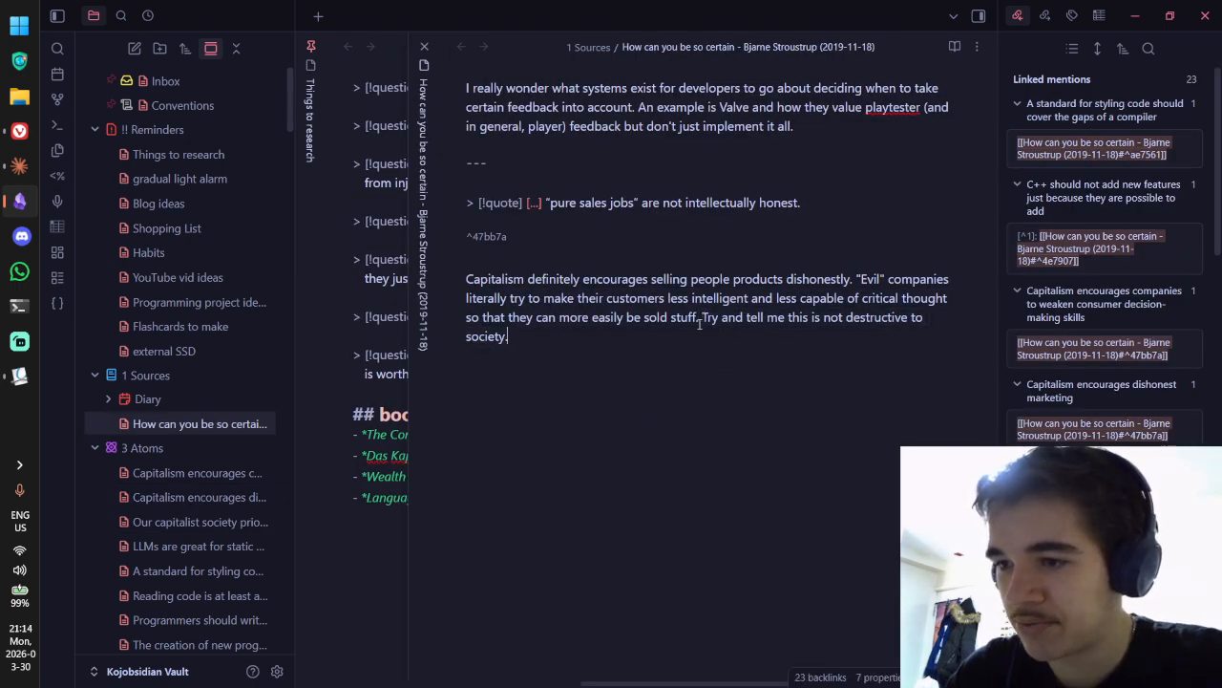
{"action": "left_click_drag", "start_coordinate": [704, 318], "coordinate": [791, 332]}
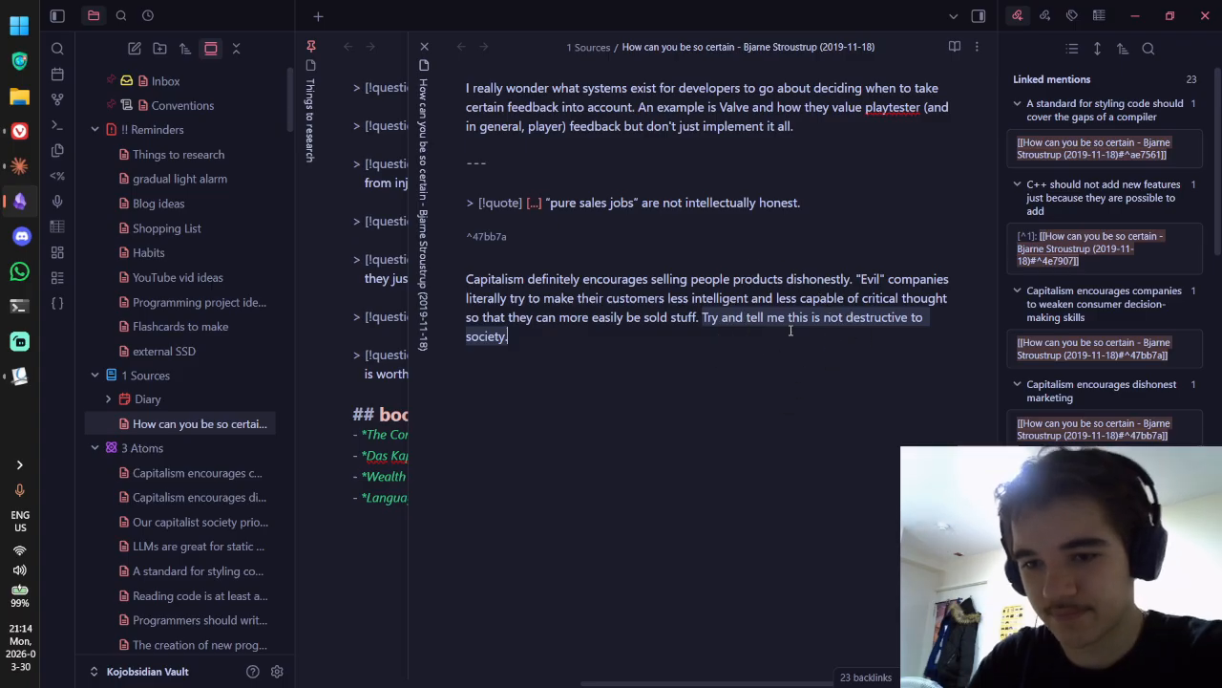
Step: Create a new atomic note and begin its body with "Because" and a link to "Capitalism encourages dishonest marketing"
{"action": "key", "text": "ctrl+n"}
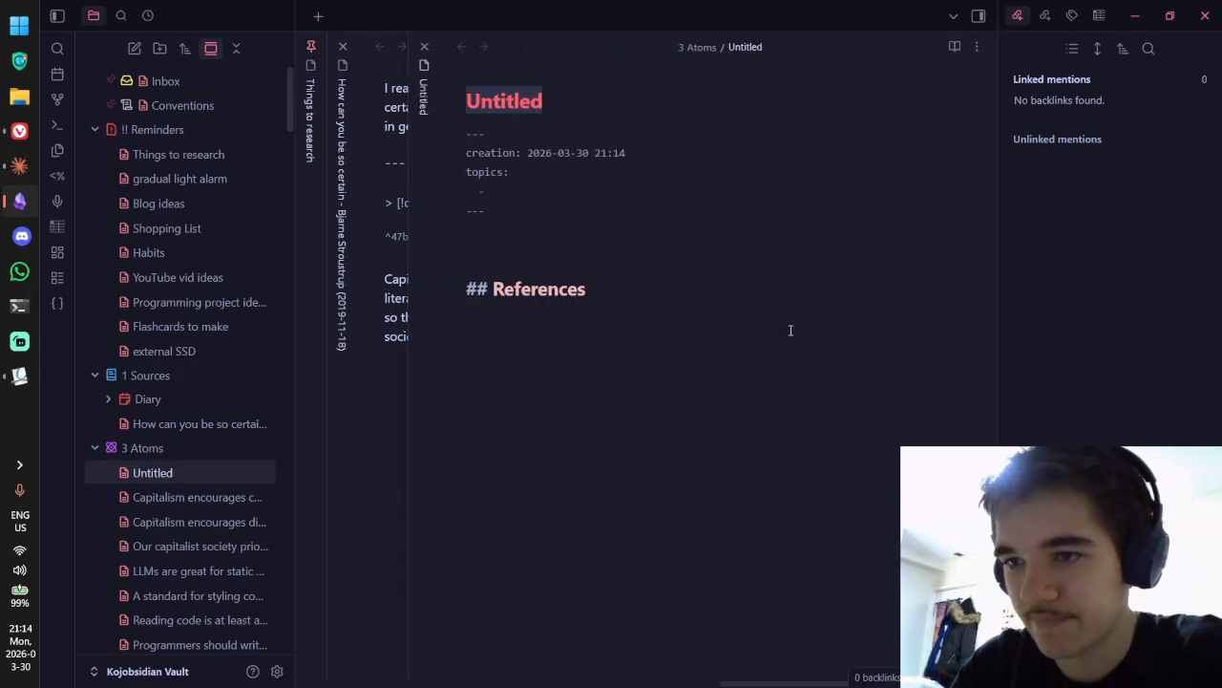
{"action": "left_click", "coordinate": [573, 249]}
{"action": "type", "text": "Because [["}
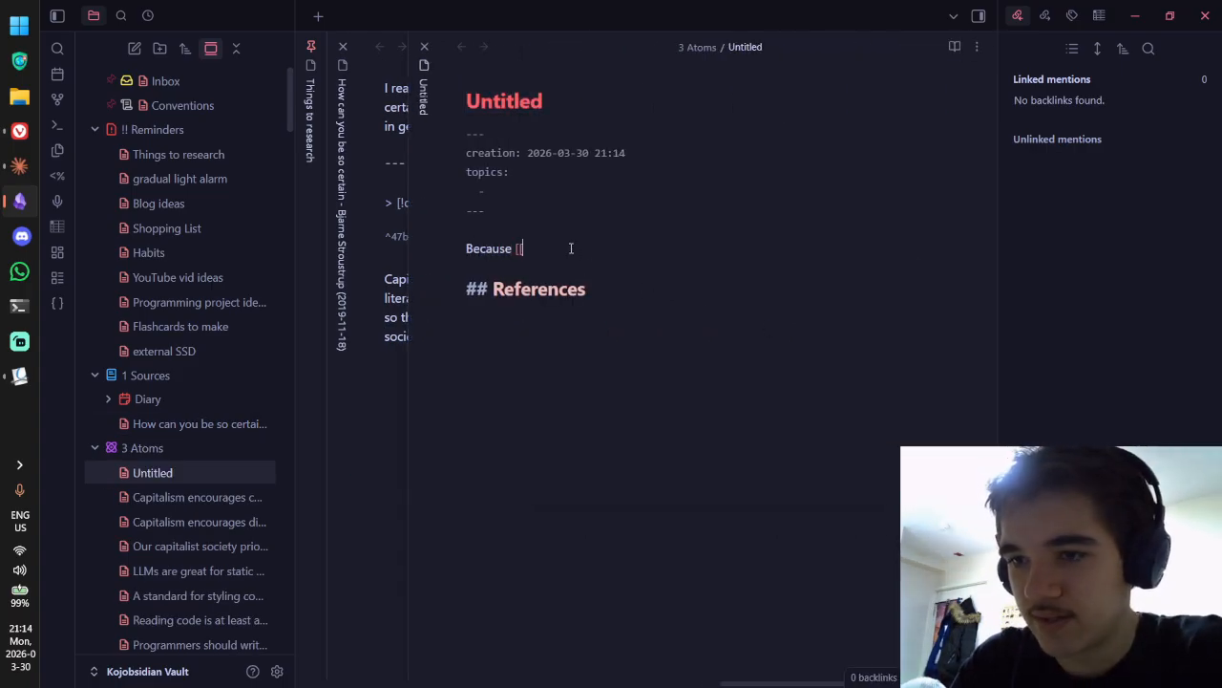
{"action": "type", "text": "capita"}
{"action": "key", "text": "Down"}
{"action": "key", "text": "Return"}
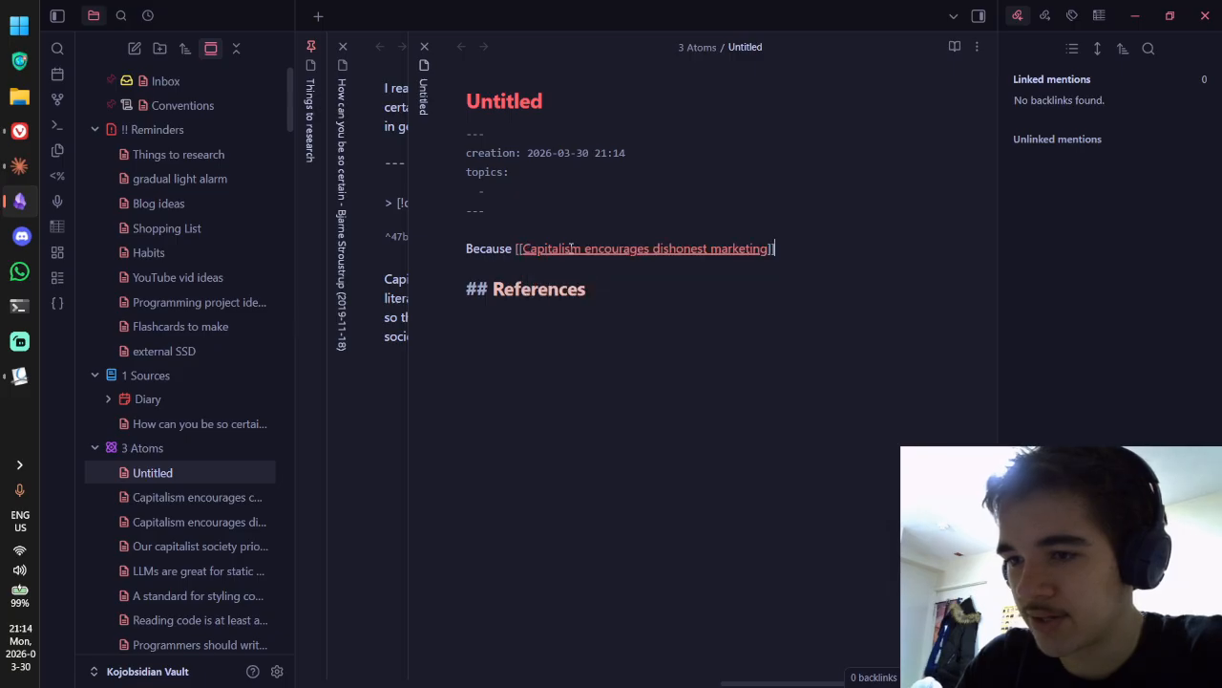
Step: Give the link the display text "capitalist encourages dishonest marketing" and continue the sentence with "and"
{"action": "left_click", "coordinate": [527, 248]}
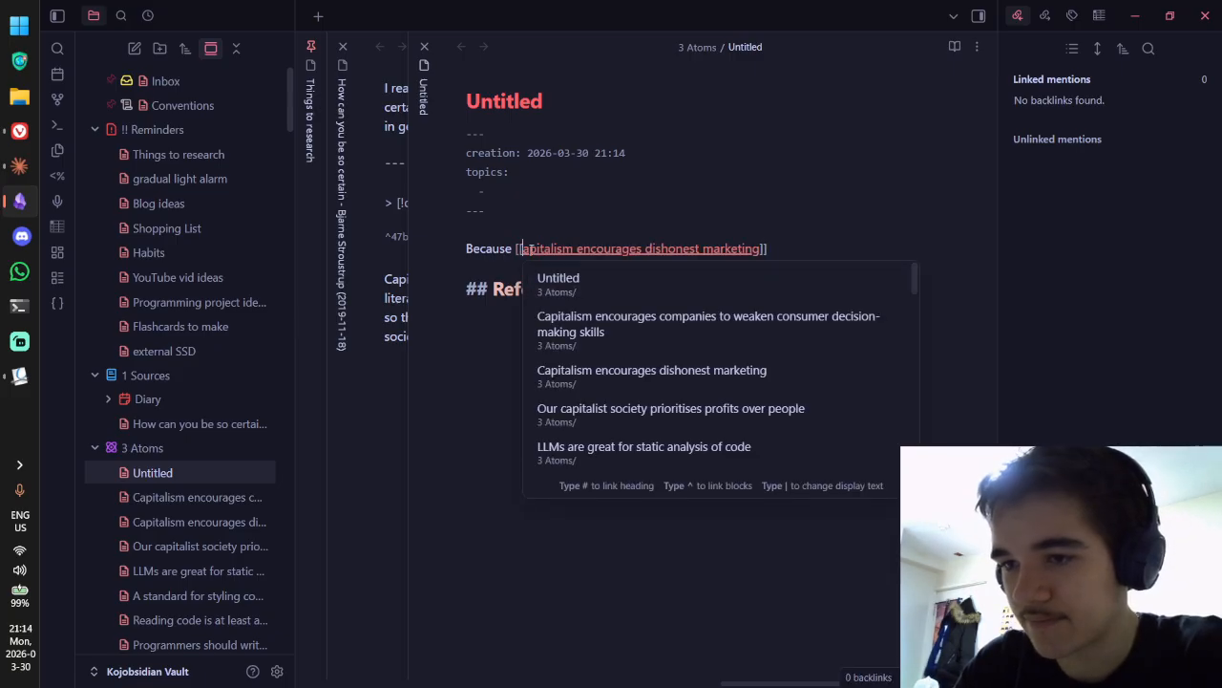
{"action": "left_click", "coordinate": [762, 250]}
{"action": "type", "text": "|capital"}
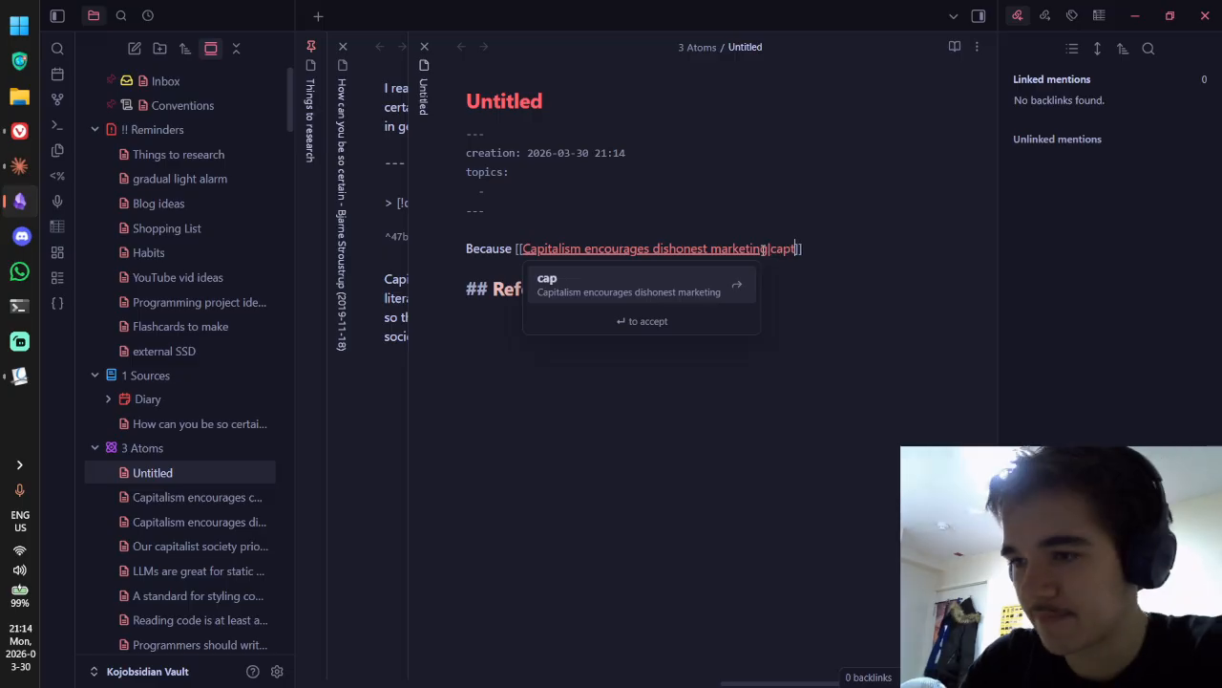
{"action": "type", "text": "ist encoura"}
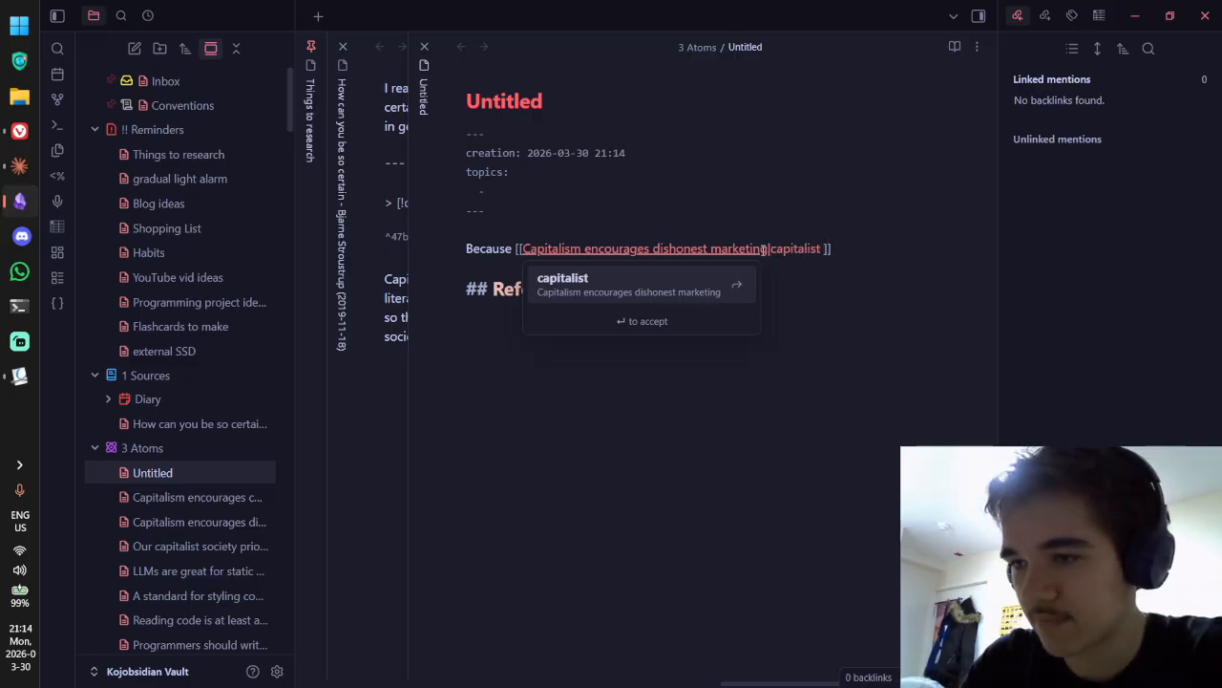
{"action": "type", "text": "ges dishonest ma"}
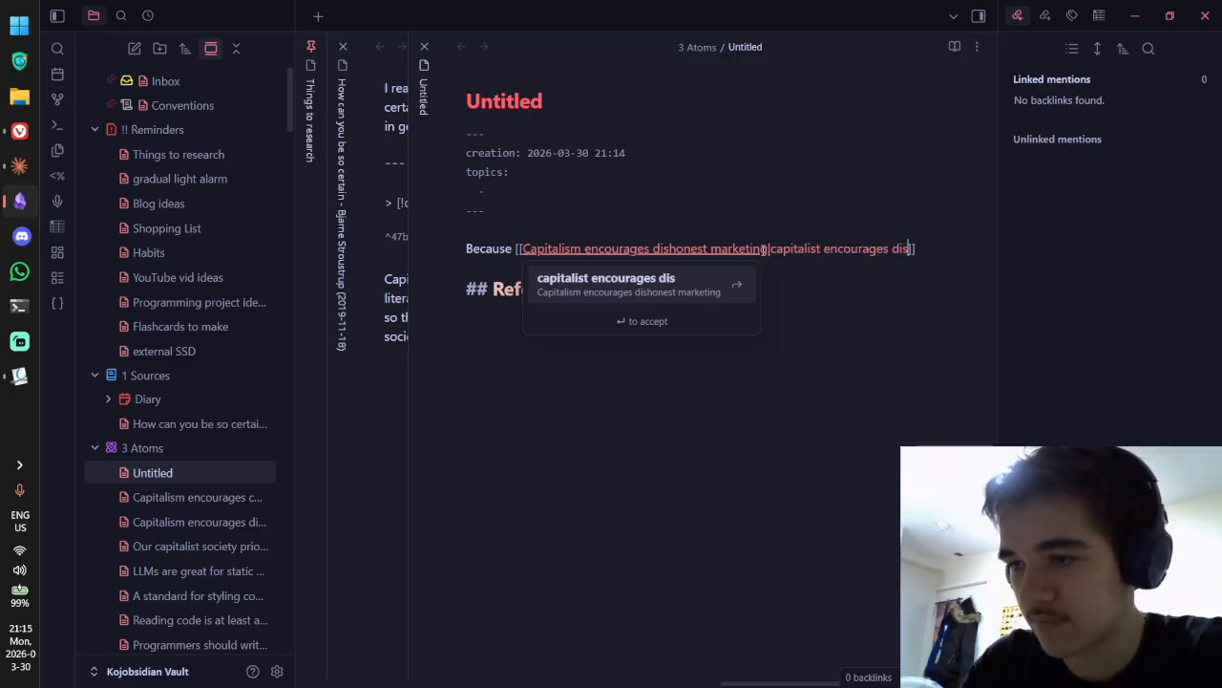
{"action": "type", "text": "rketing]] an"}
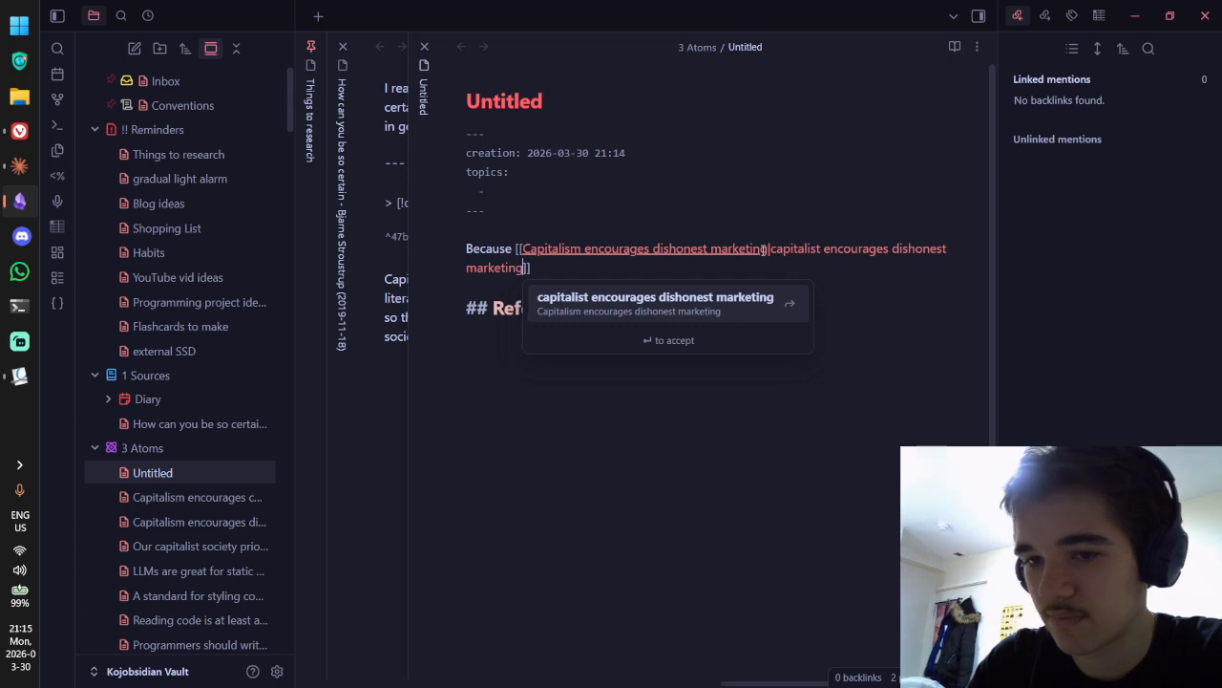
{"action": "type", "text": "d"}
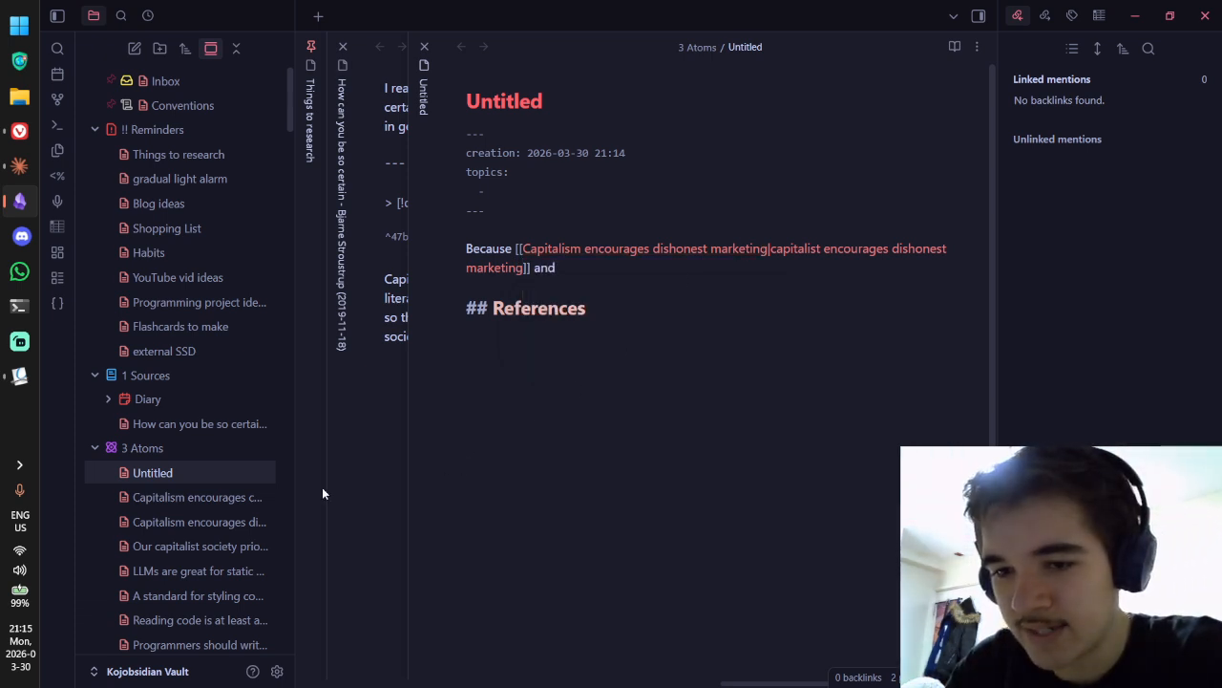
Step: Open the note about weakening consumer decision-making skills and replace "encourages" in its title with "incentivises"
{"action": "left_click", "coordinate": [241, 504], "text": "ctrl"}
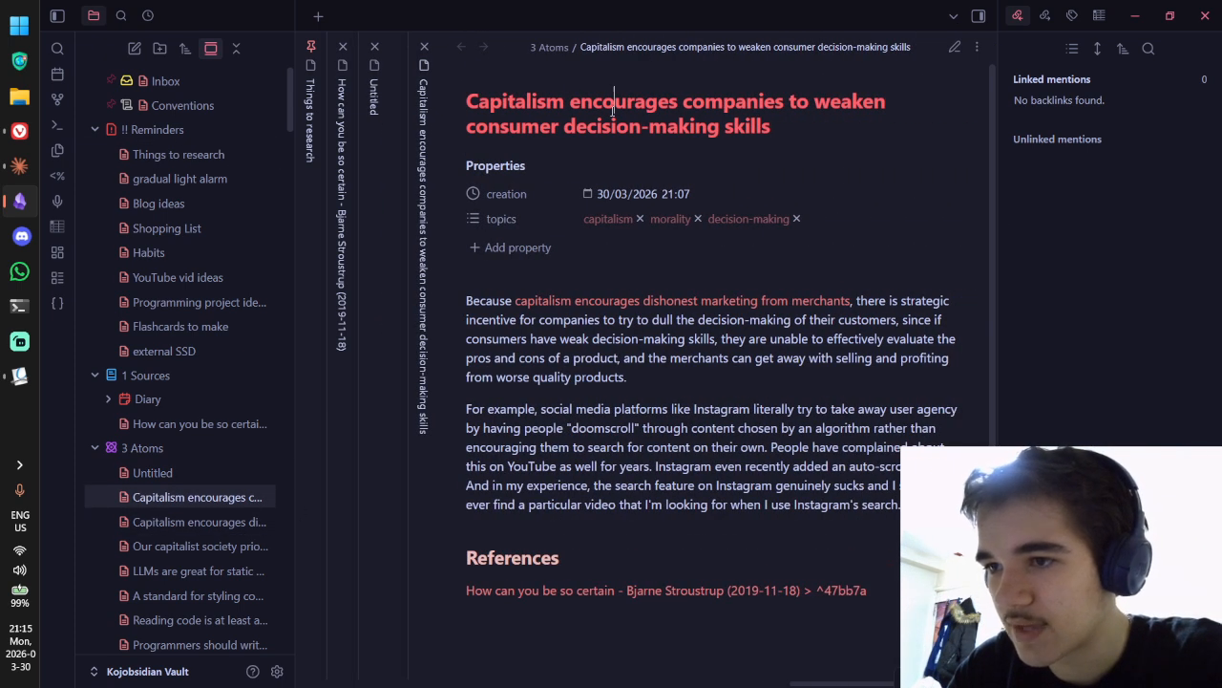
{"action": "double_click", "coordinate": [612, 105]}
{"action": "type", "text": "incennti"}
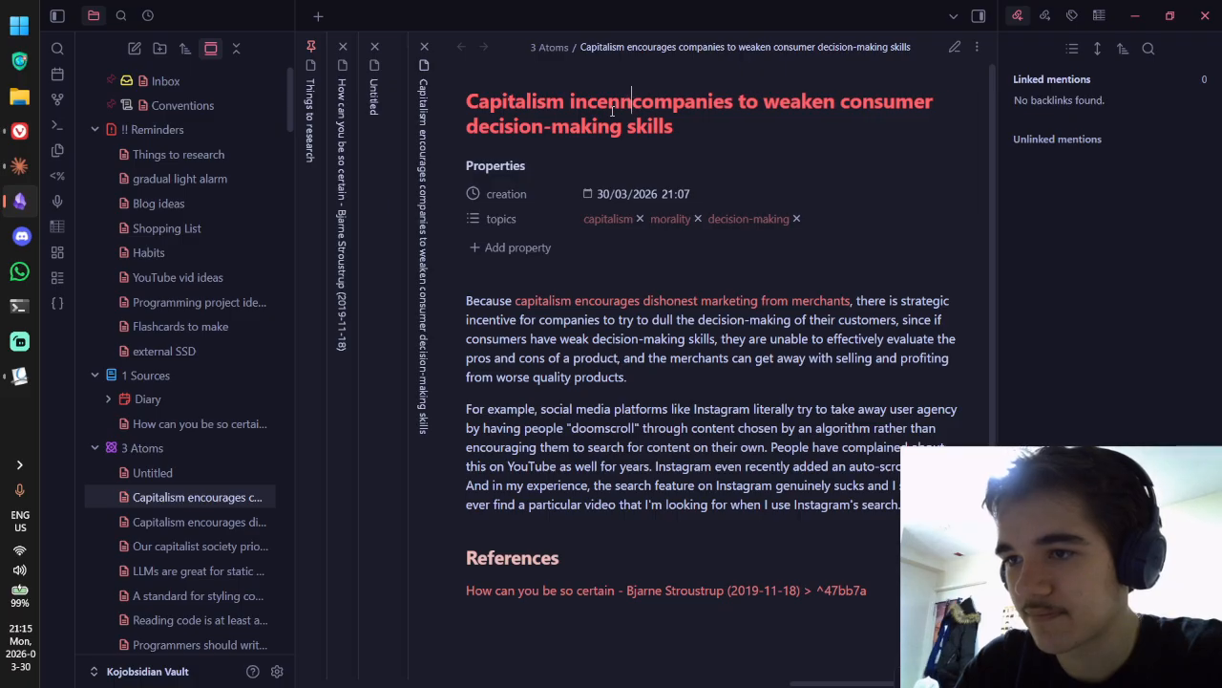
{"action": "type", "text": "vises"}
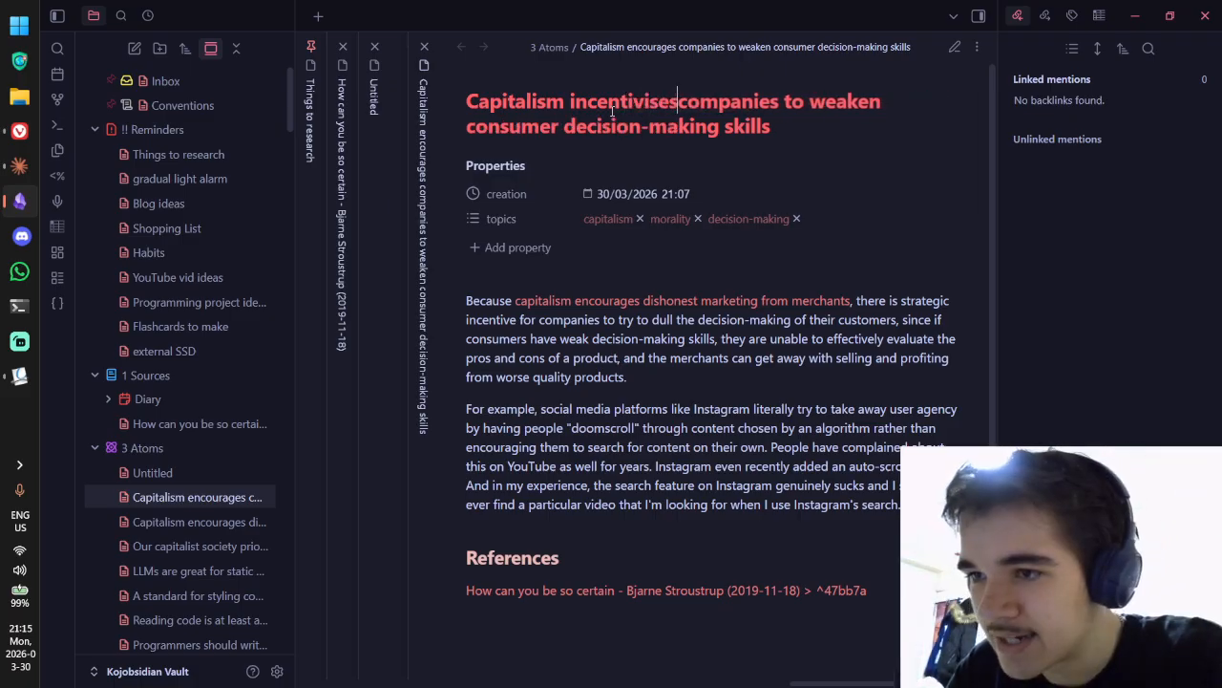
Step: Check the spelling suggestions for "incentivises" in the title, then shorten the word to "incentivise"
{"action": "right_click", "coordinate": [612, 107]}
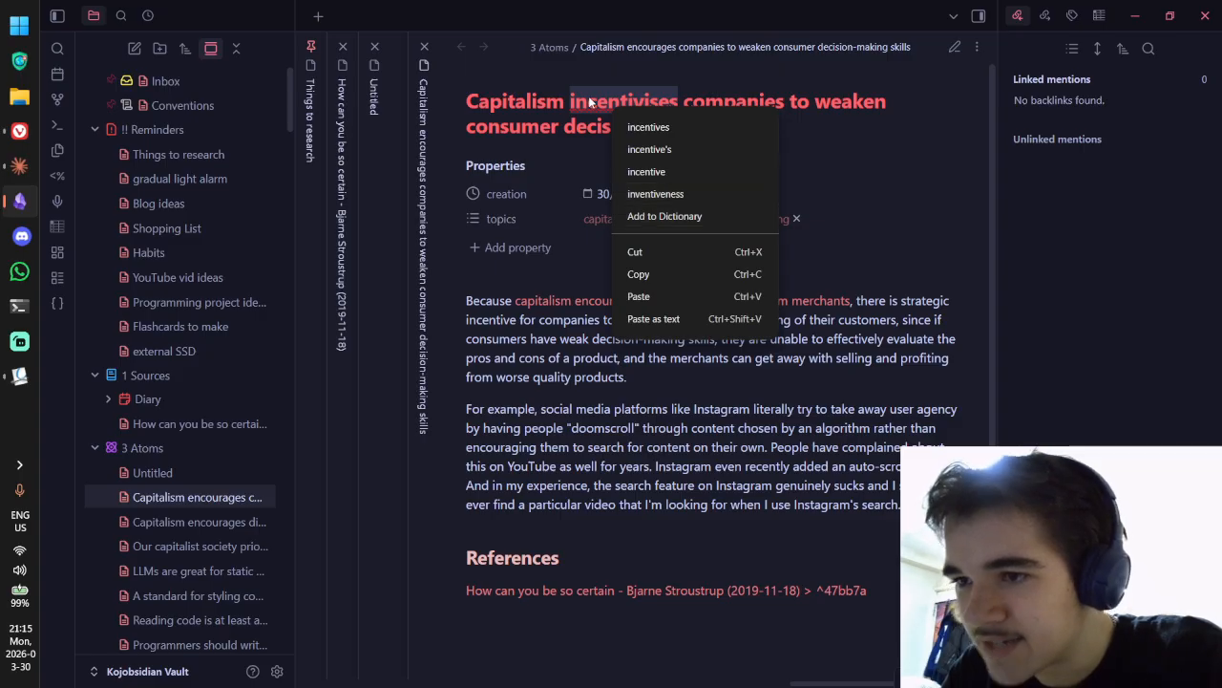
{"action": "key", "text": "Escape"}
{"action": "left_click", "coordinate": [675, 101]}
{"action": "key", "text": "BackSpace"}
{"action": "key", "text": "BackSpace"}
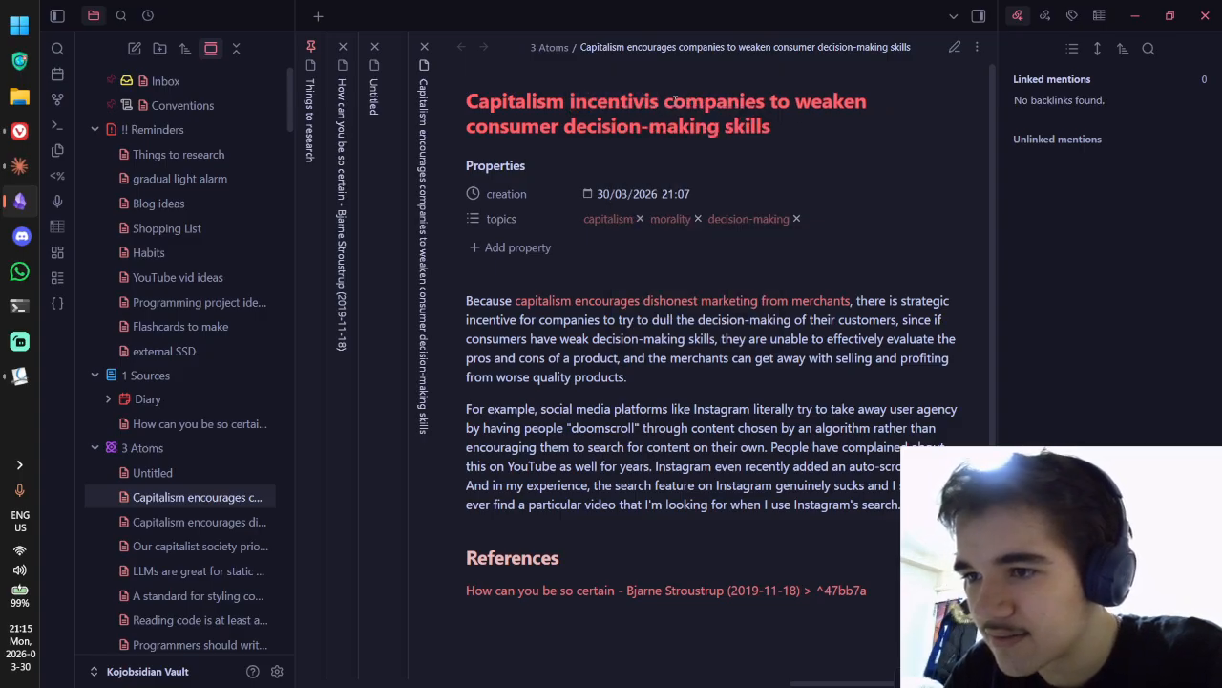
{"action": "type", "text": "e"}
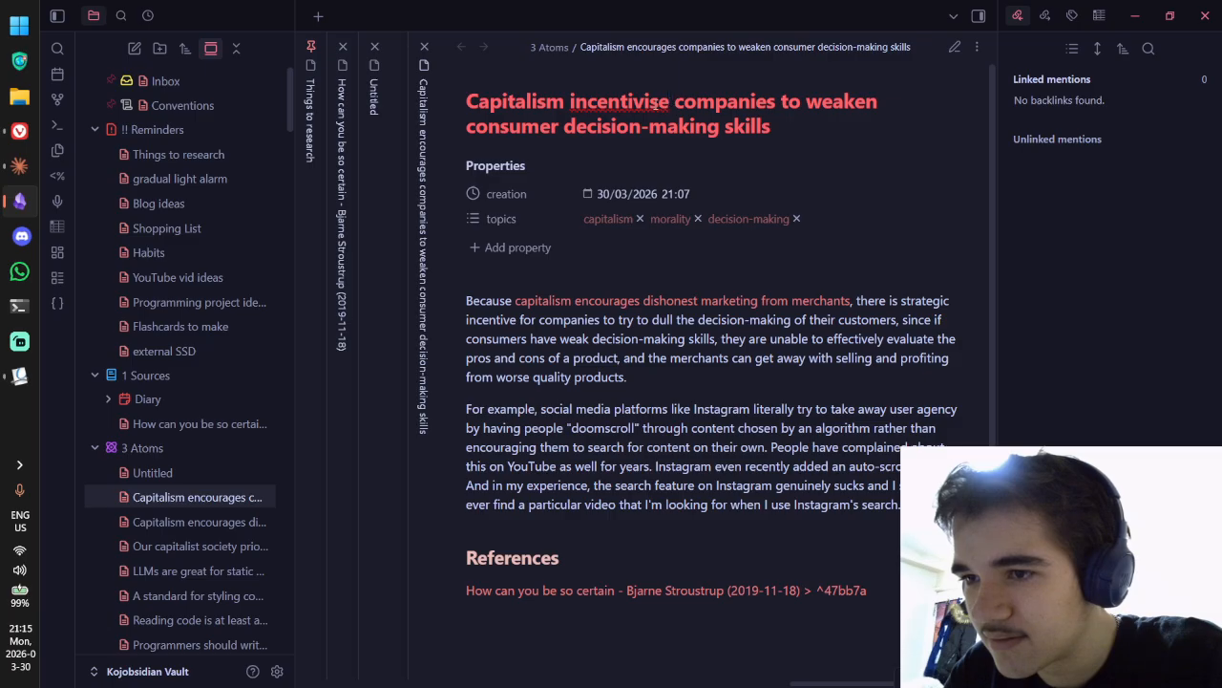
Step: Check the spelling suggestions for "incentivise", then restore the title word as "incentivises"
{"action": "right_click", "coordinate": [649, 103]}
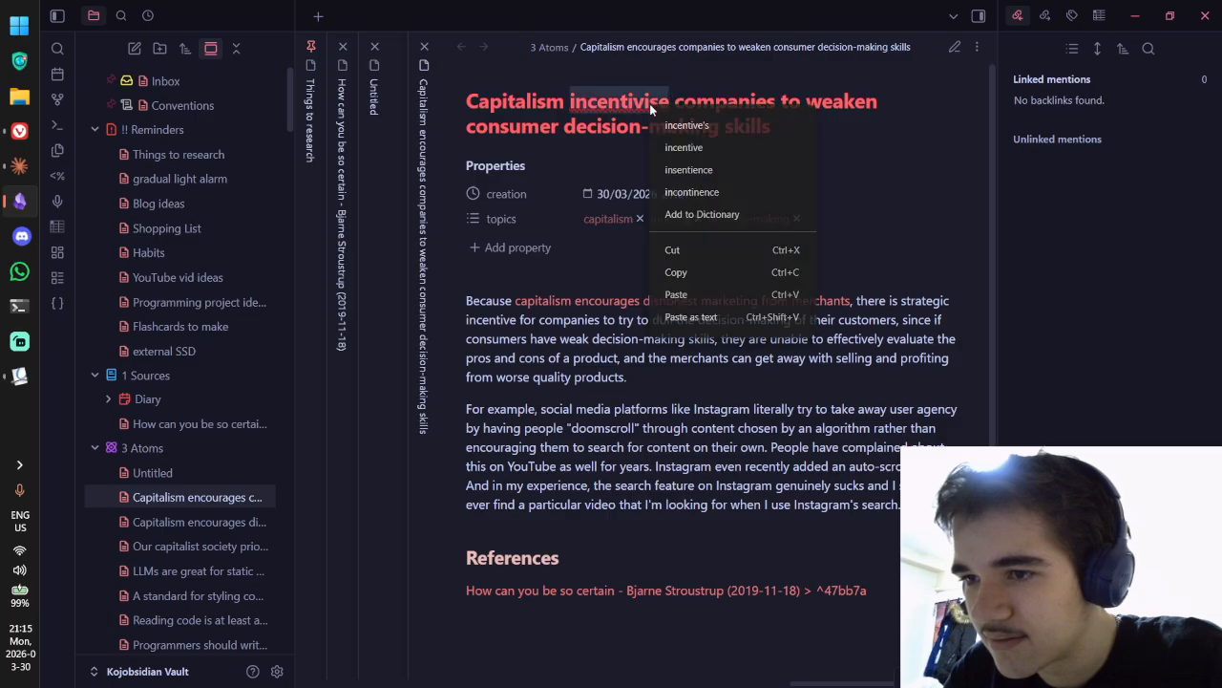
{"action": "left_click", "coordinate": [689, 156]}
{"action": "key", "text": "BackSpace"}
{"action": "type", "text": "ise"}
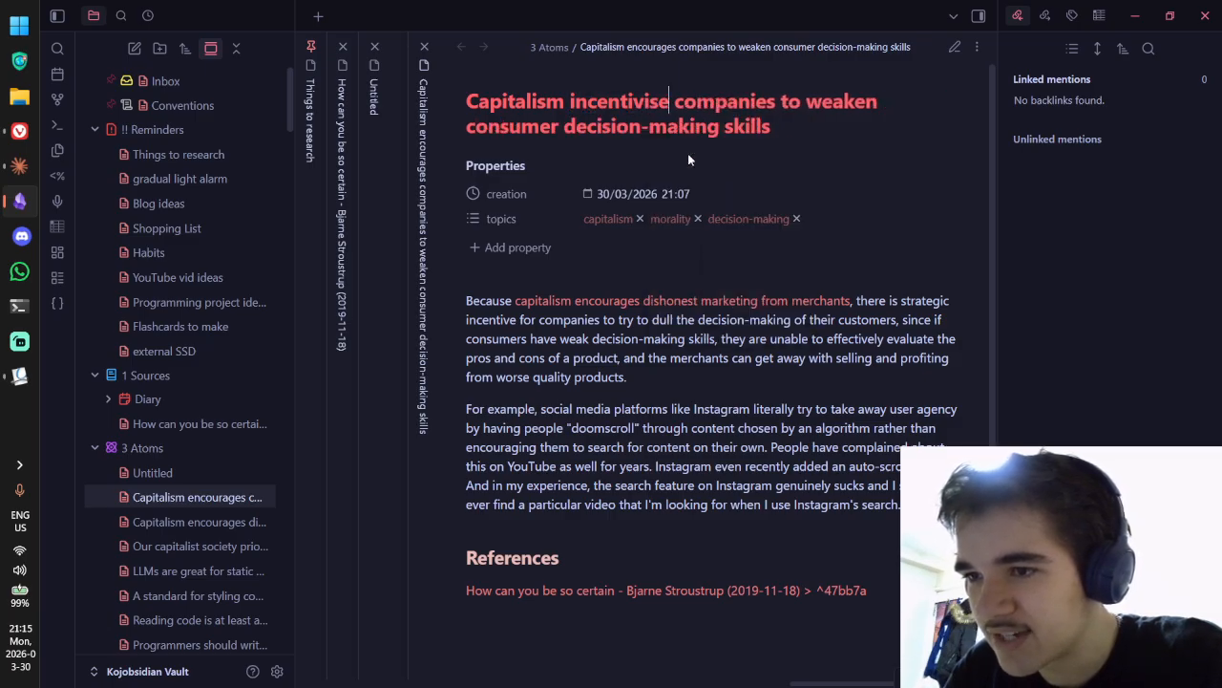
{"action": "left_click", "coordinate": [696, 133]}
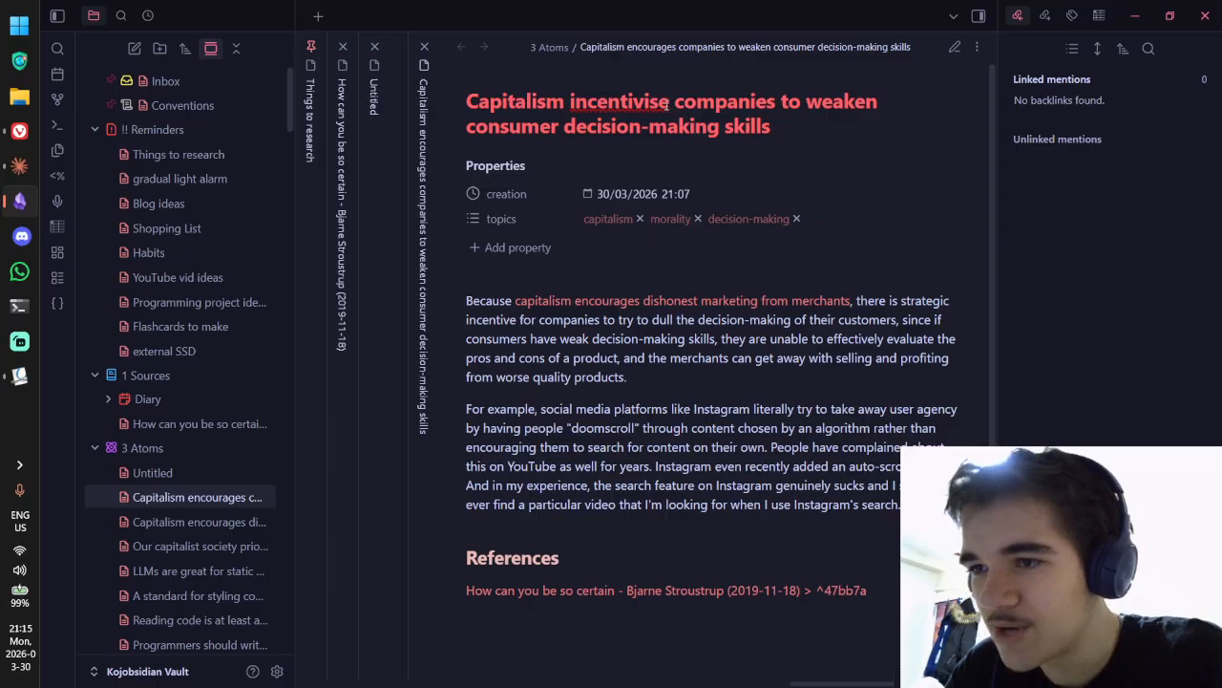
{"action": "left_click", "coordinate": [667, 105]}
{"action": "type", "text": "s"}
Step: Switch to the browser and look up "incentivise" on Google, then close the search and return to the note
{"action": "key", "text": "ctrl+super+Left"}
{"action": "key", "text": "ctrl+super+Right"}
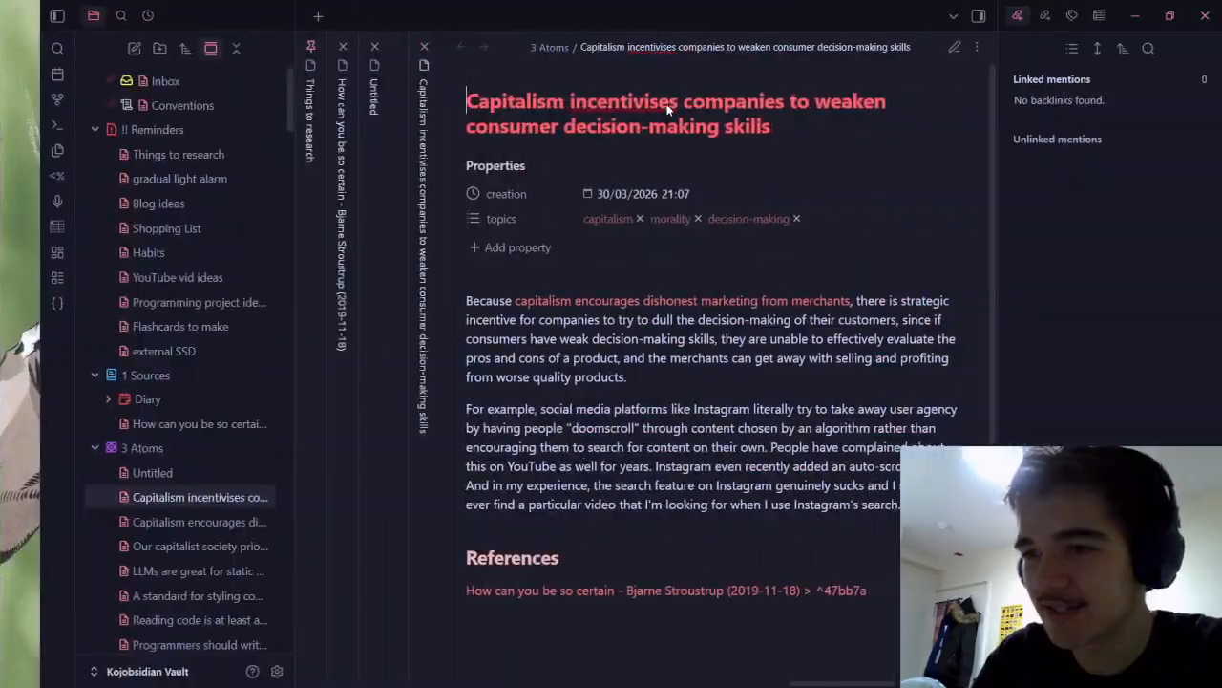
{"action": "key", "text": "ctrl+super+Right"}
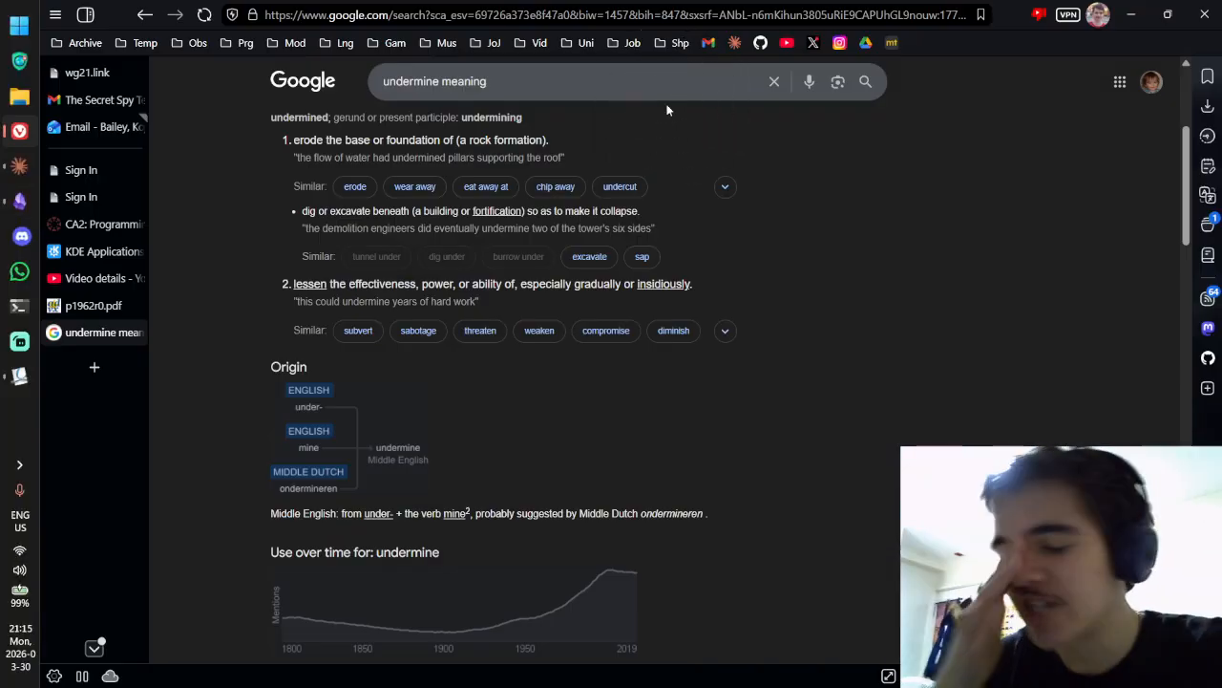
{"action": "key", "text": "ctrl+t"}
{"action": "type", "text": "inces"}
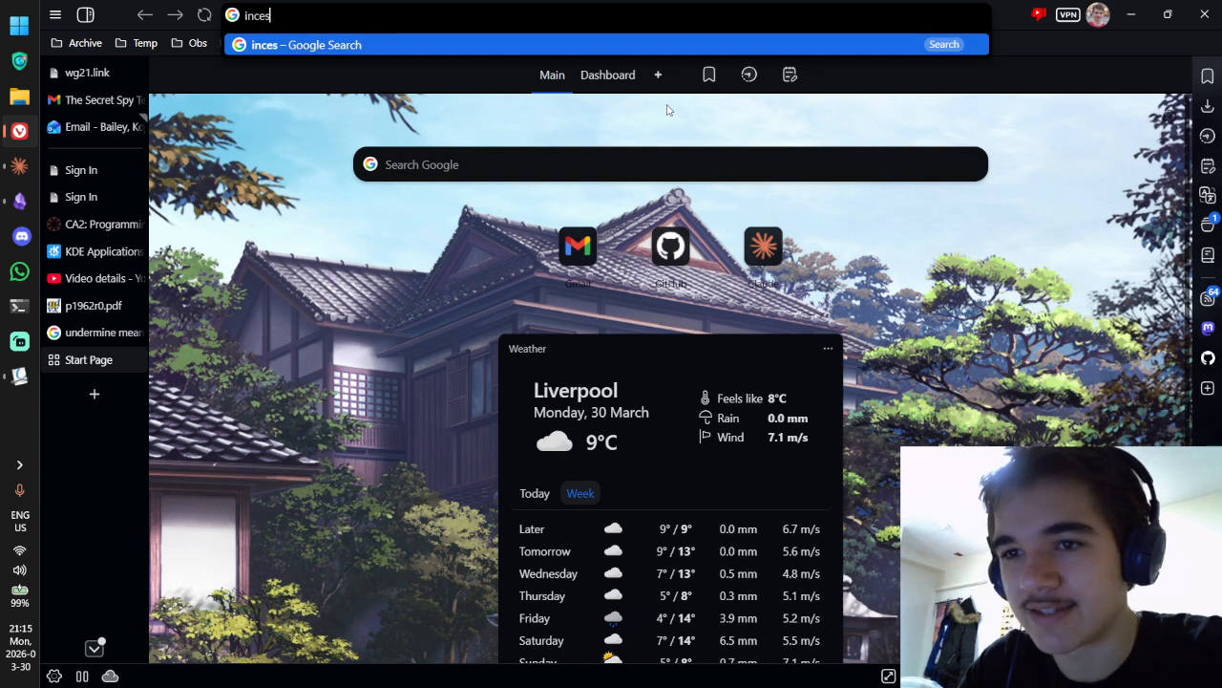
{"action": "key", "text": "BackSpace"}
{"action": "key", "text": "BackSpace"}
{"action": "type", "text": "en"}
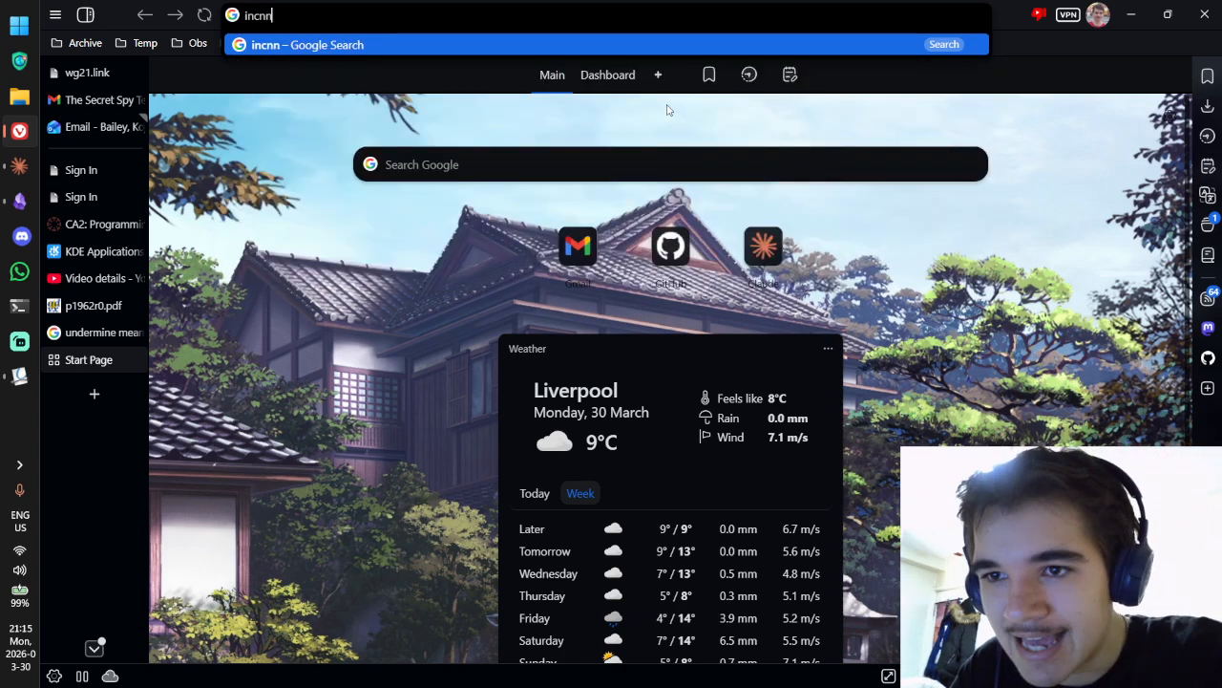
{"action": "key", "text": "BackSpace"}
{"action": "type", "text": "ntivise"}
{"action": "key", "text": "Return"}
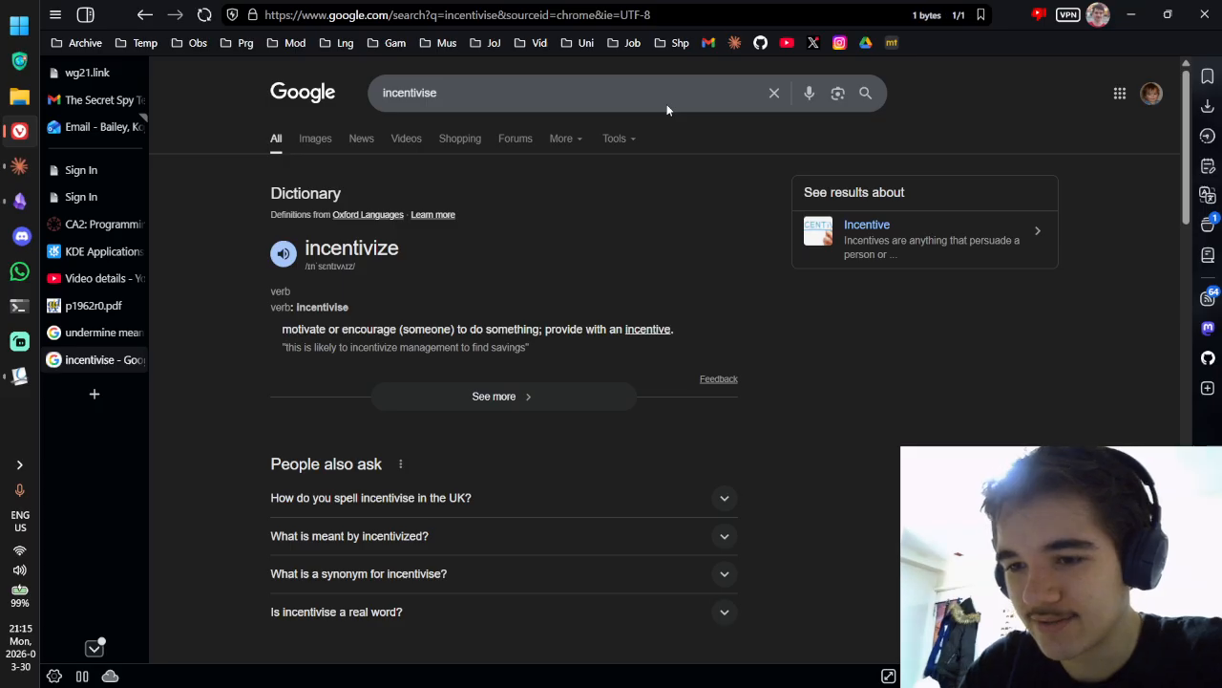
{"action": "key", "text": "ctrl+w"}
{"action": "key", "text": "alt+Tab"}
{"action": "key", "text": "alt+Tab"}
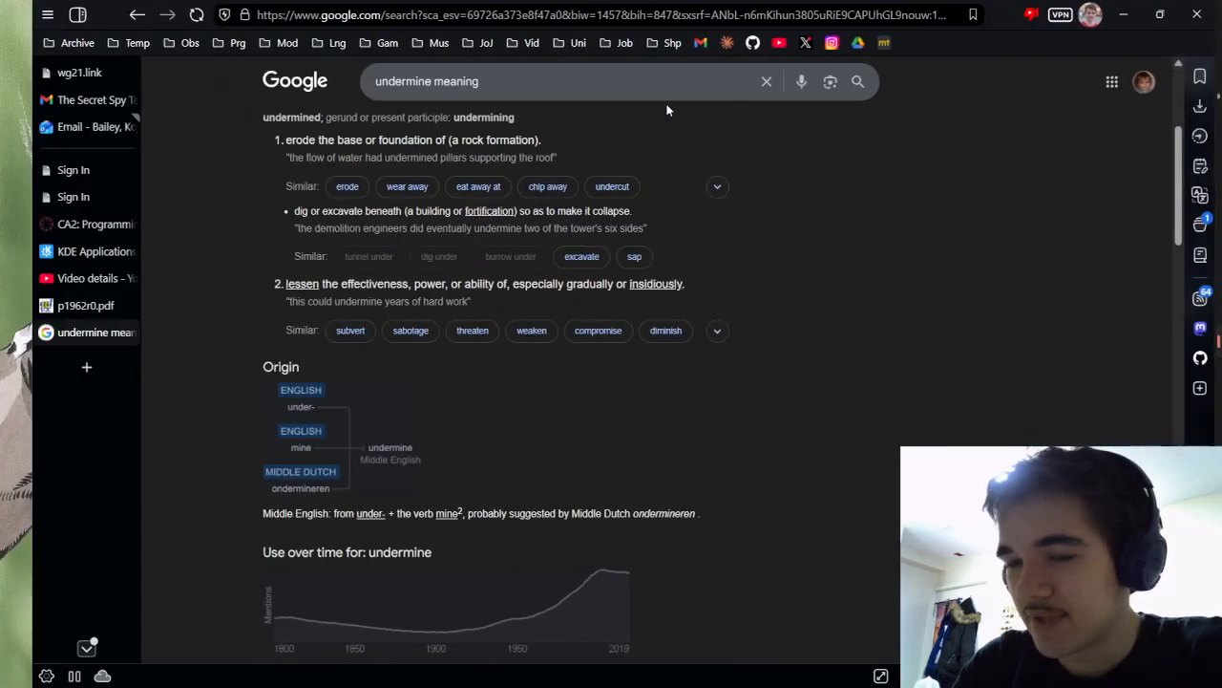
{"action": "key", "text": "alt+Tab"}
Step: Try the American spelling "incentivizes" in the note's title
{"action": "left_click", "coordinate": [657, 101]}
{"action": "key", "text": "BackSpace"}
{"action": "type", "text": "z"}
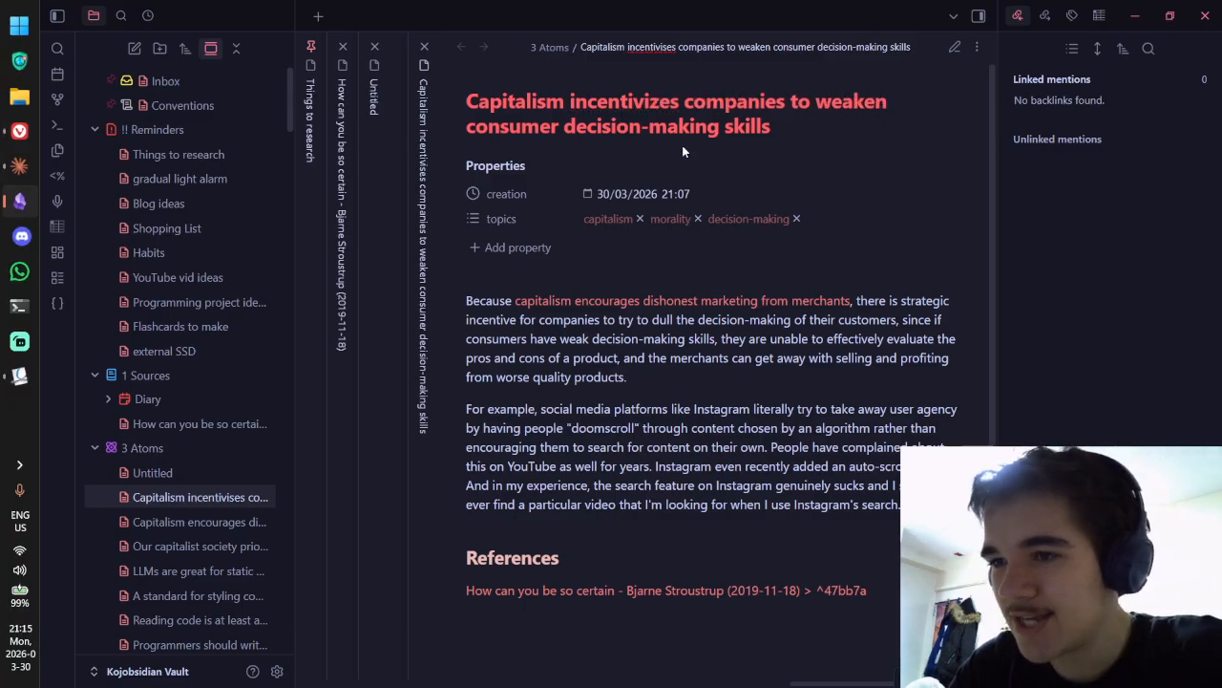
{"action": "left_click", "coordinate": [686, 109]}
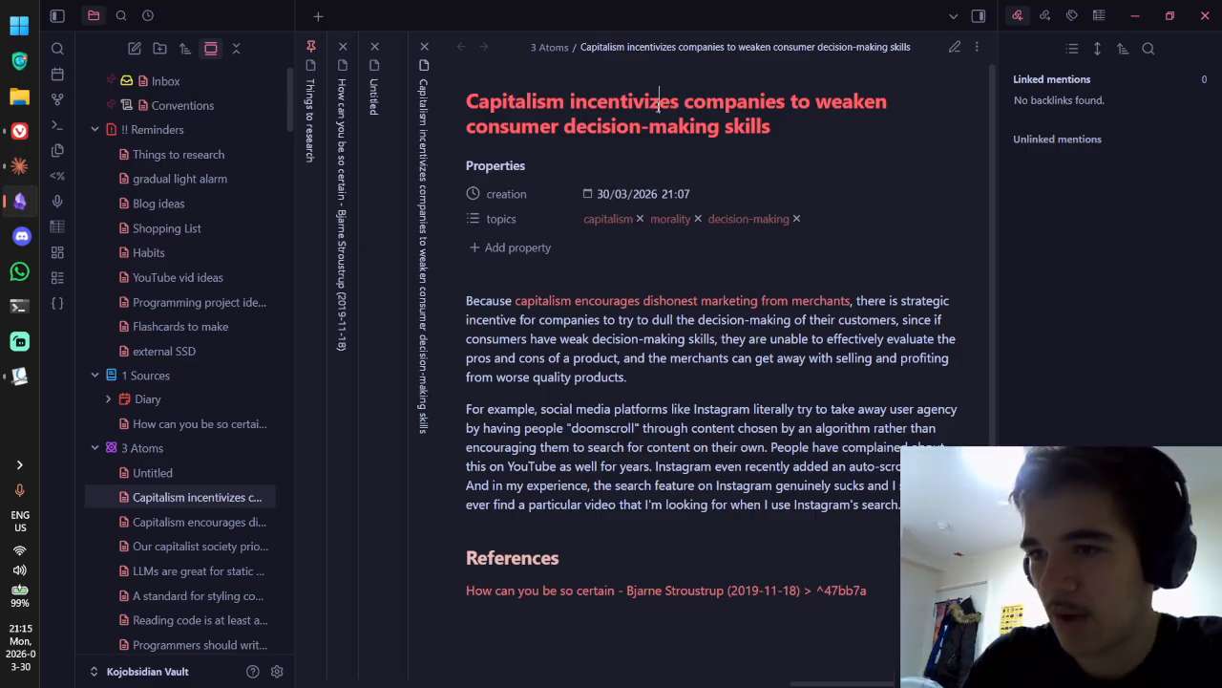
{"action": "type", "text": "++"}
{"action": "key", "text": "BackSpace"}
{"action": "key", "text": "BackSpace"}
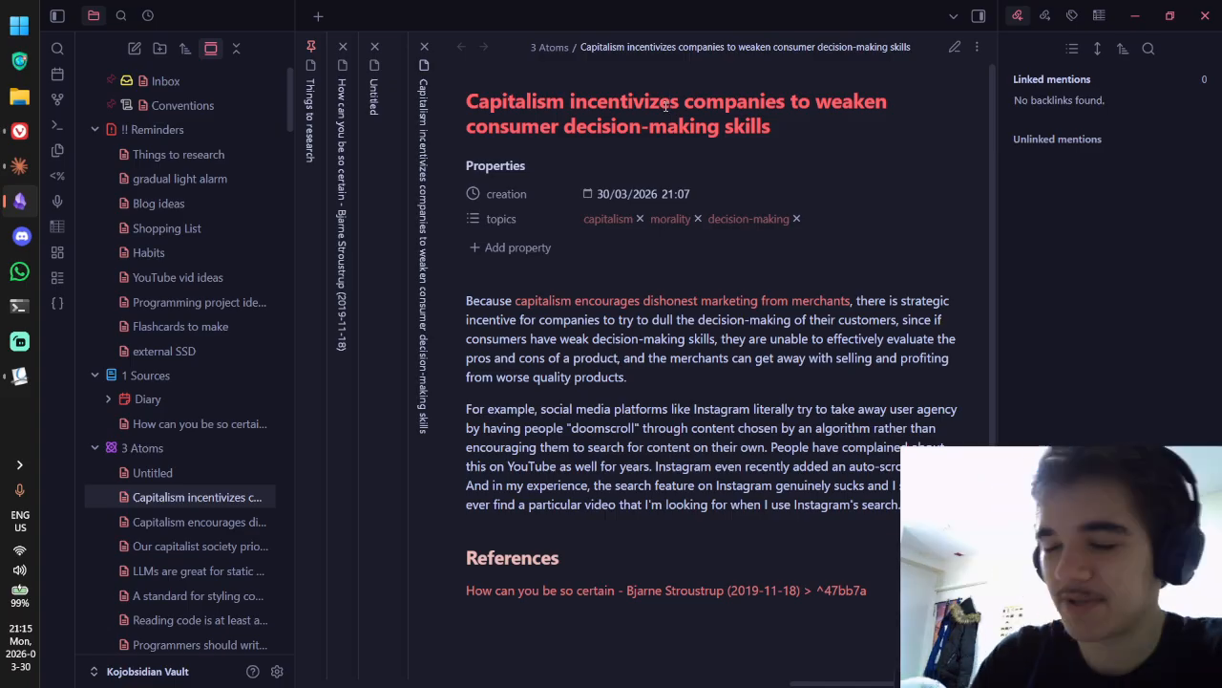
Step: Change the title word back to the British spelling "incentivises"
{"action": "key", "text": "BackSpace"}
{"action": "type", "text": "s"}
{"action": "left_click", "coordinate": [735, 101]}
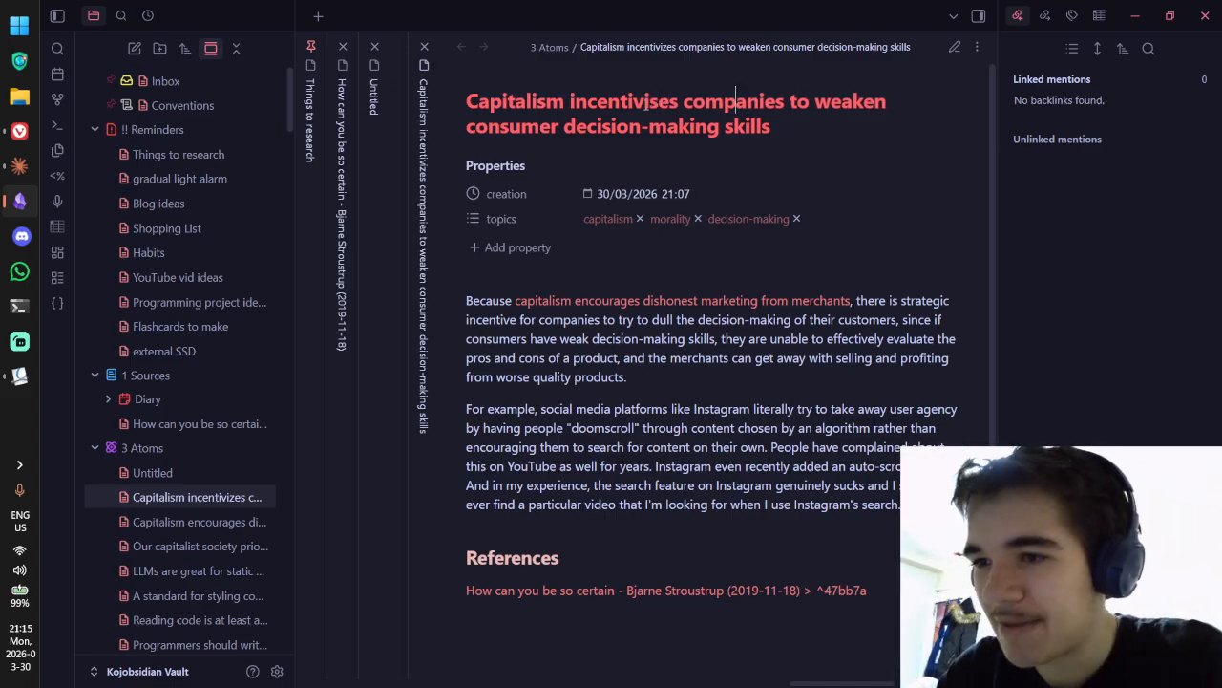
{"action": "left_click", "coordinate": [519, 126]}
{"action": "left_click_drag", "start_coordinate": [607, 104], "coordinate": [678, 101]}
{"action": "left_click", "coordinate": [766, 101]}
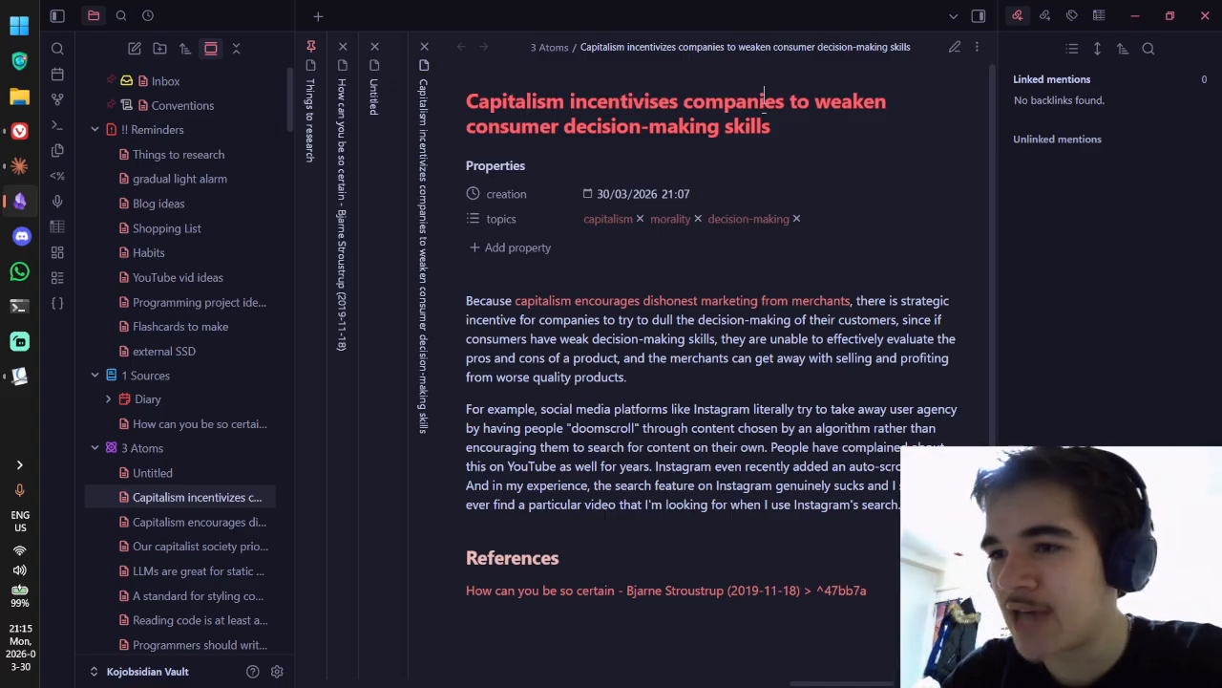
Step: Add "incentivises" from the note's title to the spelling dictionary
{"action": "left_click", "coordinate": [664, 47]}
{"action": "left_click", "coordinate": [672, 109]}
{"action": "left_click", "coordinate": [636, 104]}
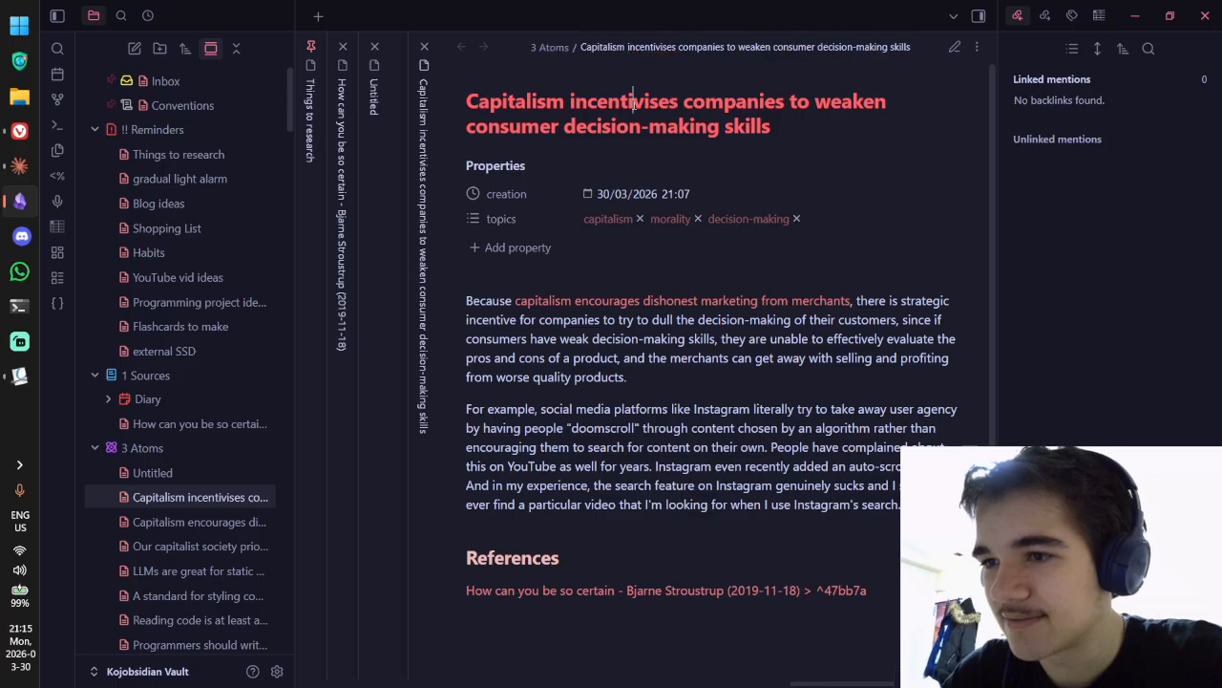
{"action": "left_click", "coordinate": [708, 126]}
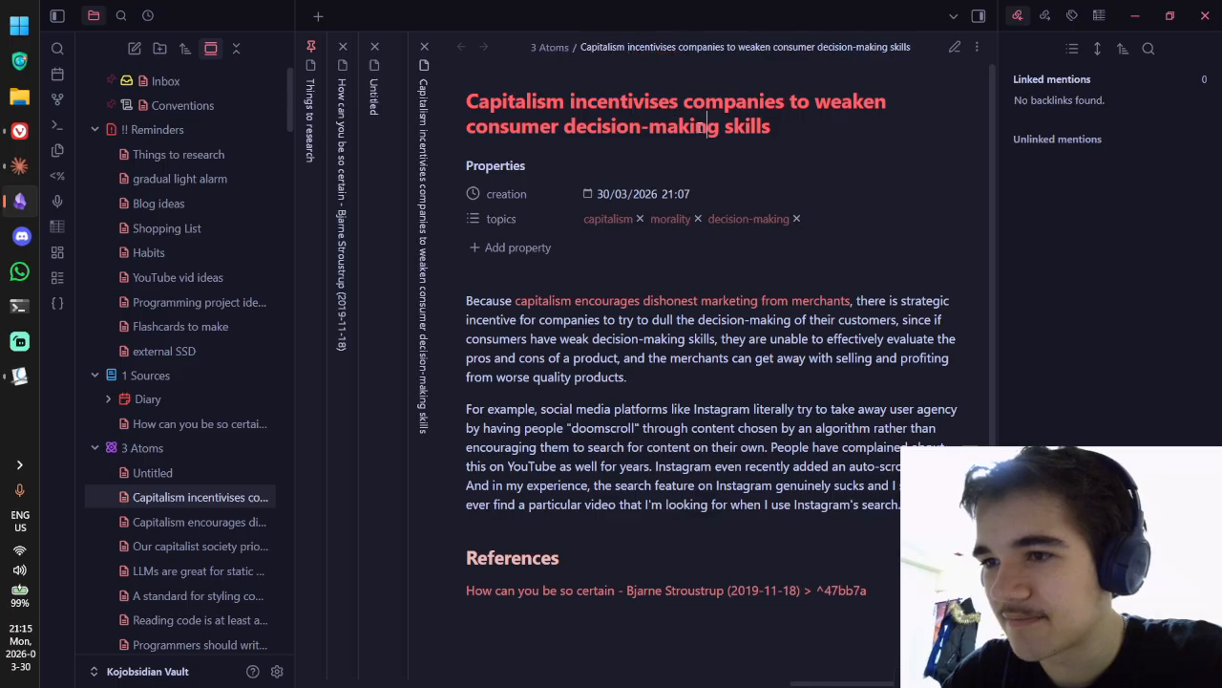
{"action": "left_click", "coordinate": [649, 47]}
{"action": "right_click", "coordinate": [650, 49]}
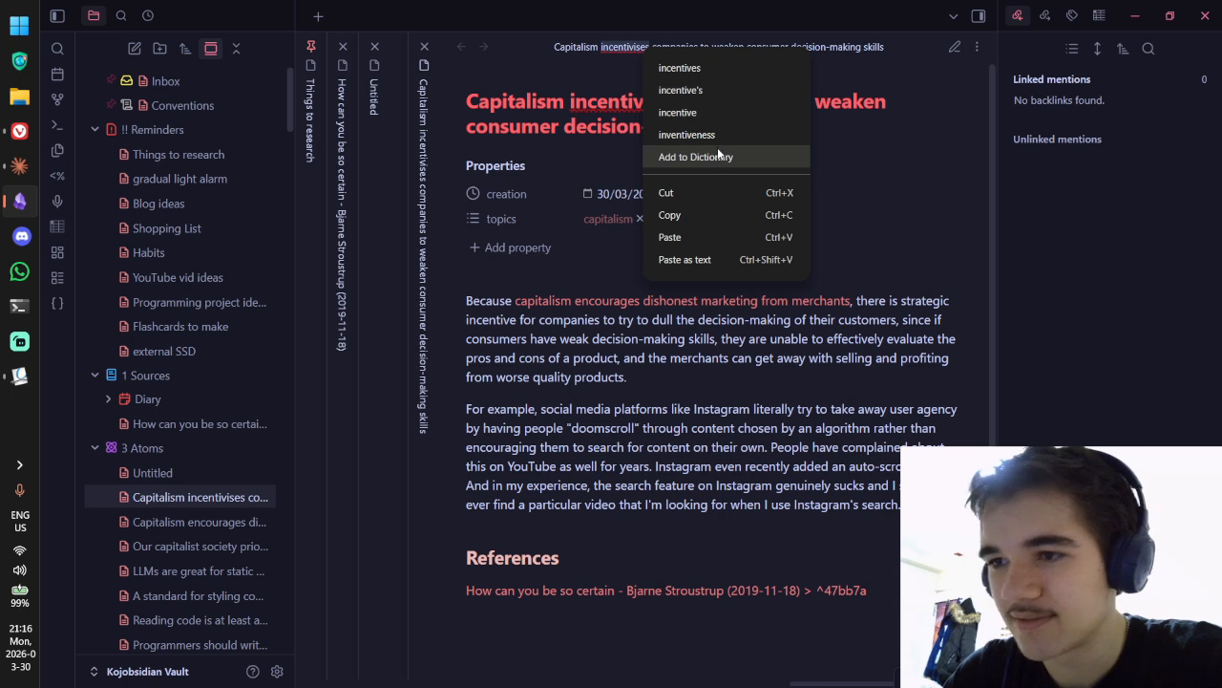
{"action": "left_click", "coordinate": [729, 159]}
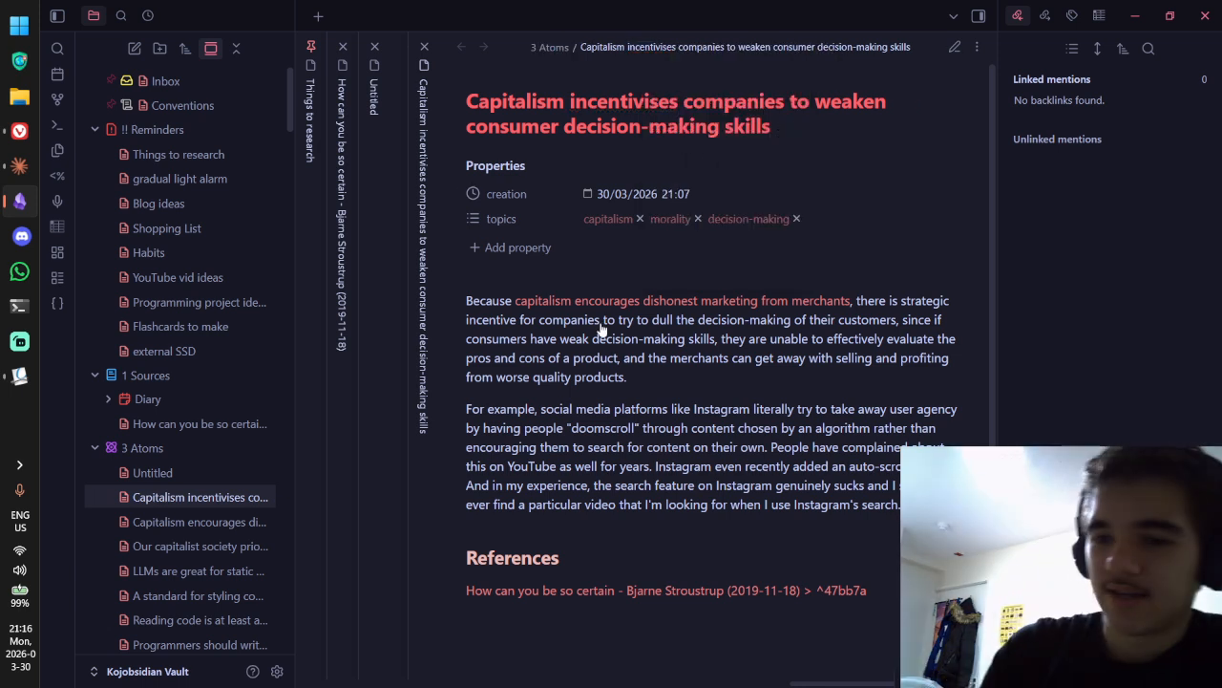
Step: Return to the untitled note and link "Capitalism incentivises companies to weaken consumer decision-making skills" after "and"
{"action": "key", "text": "ctrl+w"}
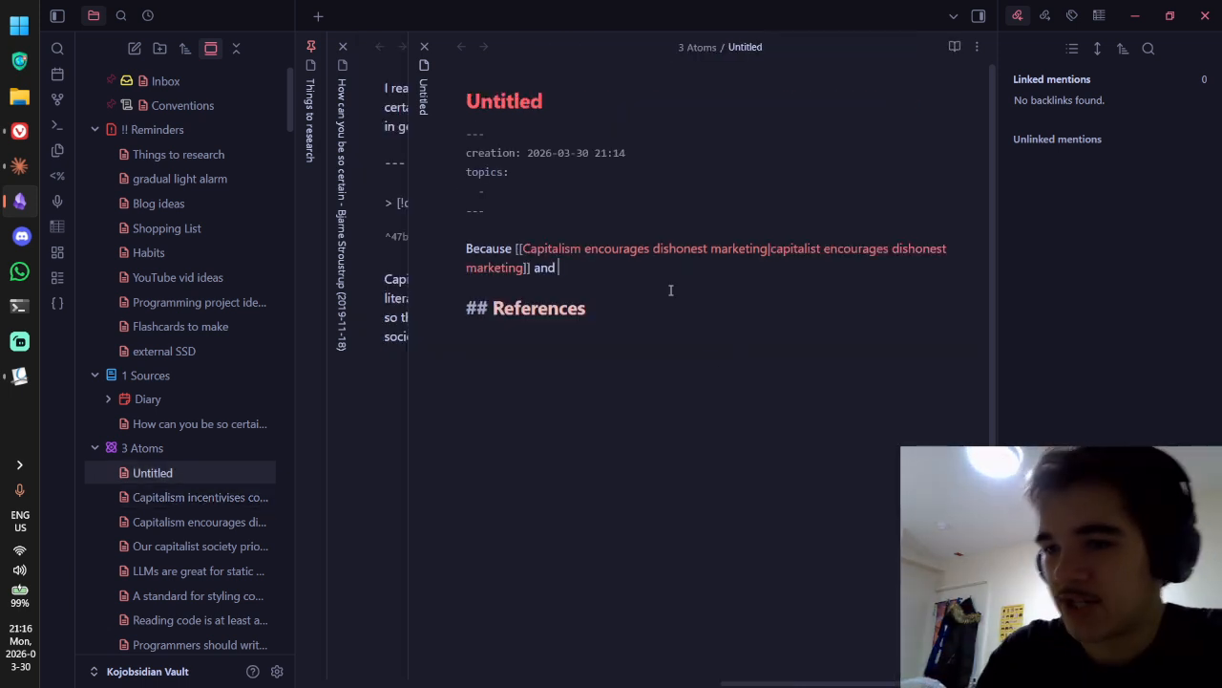
{"action": "type", "text": "[["}
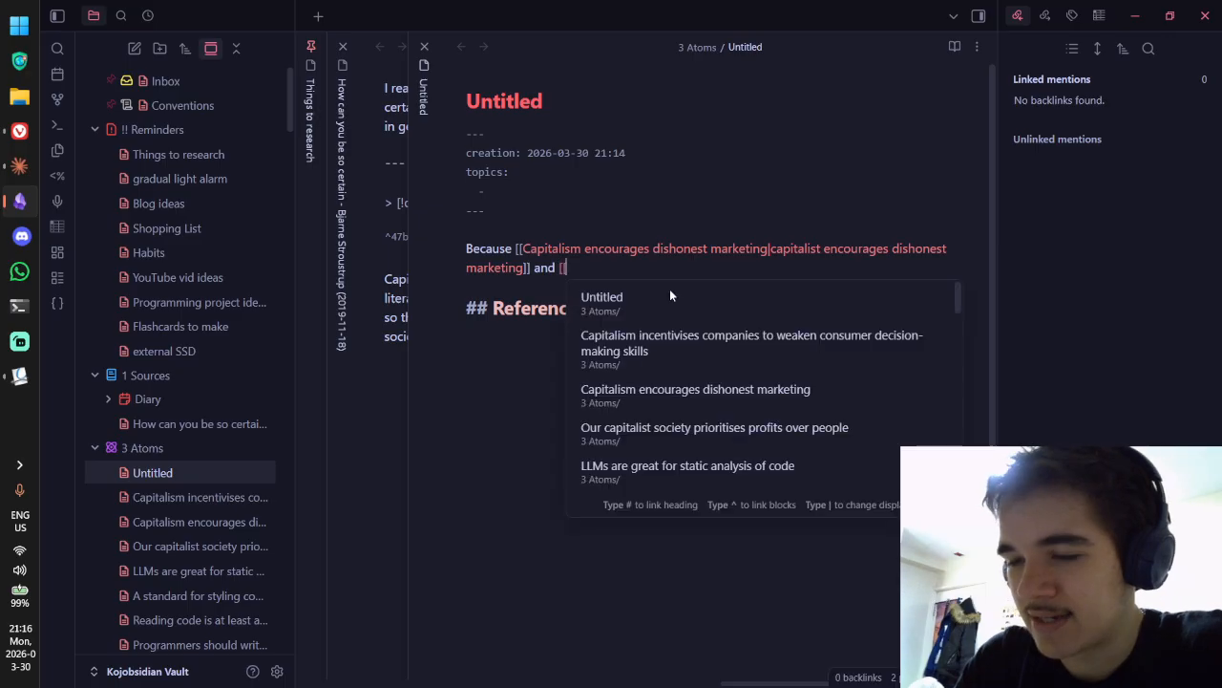
{"action": "type", "text": "cap"}
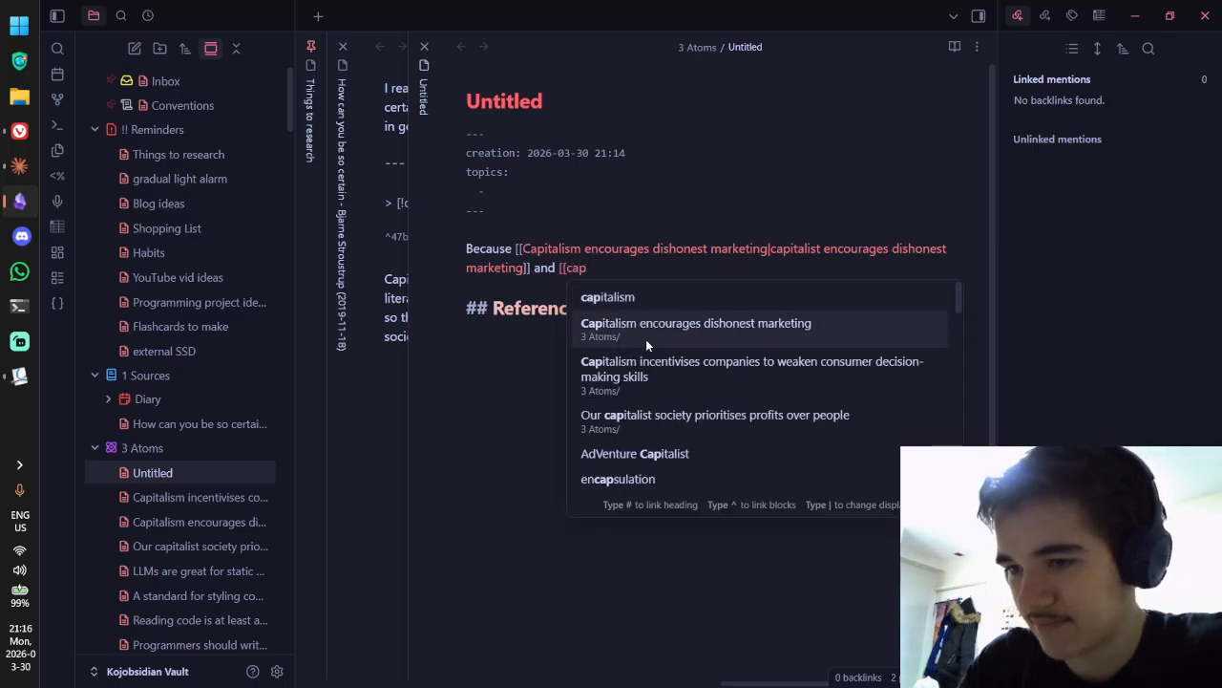
{"action": "left_click", "coordinate": [646, 360]}
{"action": "key", "text": "BackSpace"}
{"action": "key", "text": "BackSpace"}
Step: Begin the second link's display text with "incentivises companies"
{"action": "type", "text": "|incentivises companies to weaken consumer decision-making skills|inc"}
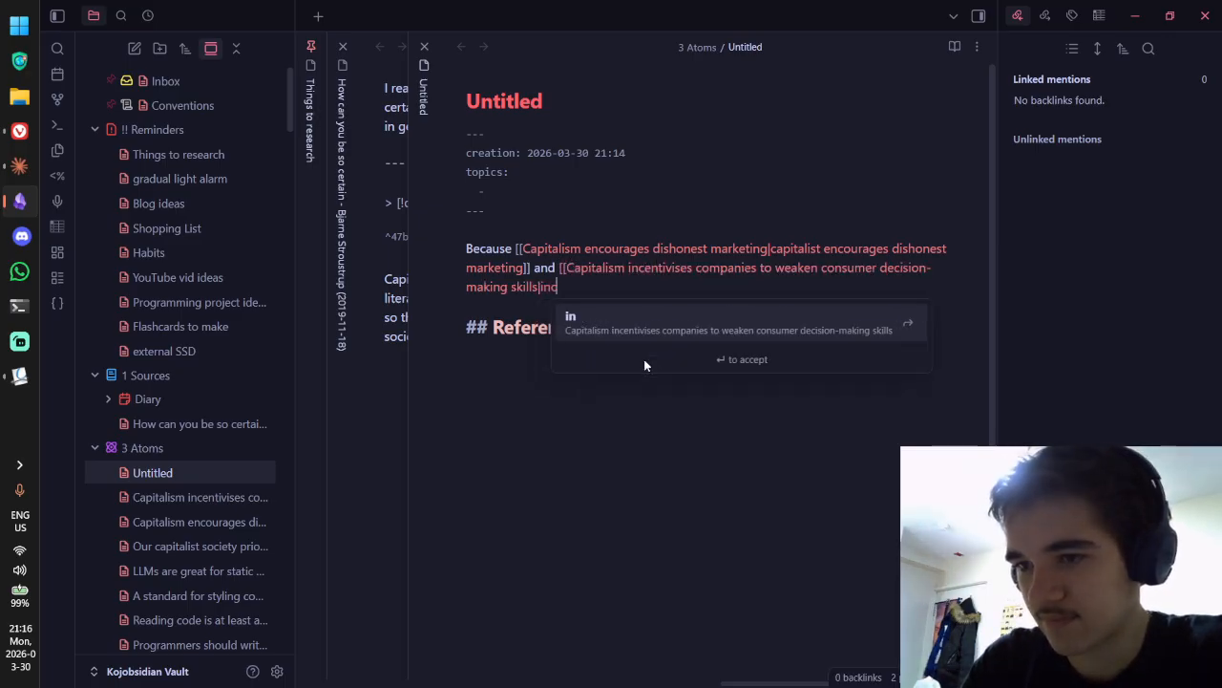
{"action": "type", "text": "ives"}
{"action": "key", "text": "BackSpace"}
{"action": "key", "text": "BackSpace"}
{"action": "key", "text": "BackSpace"}
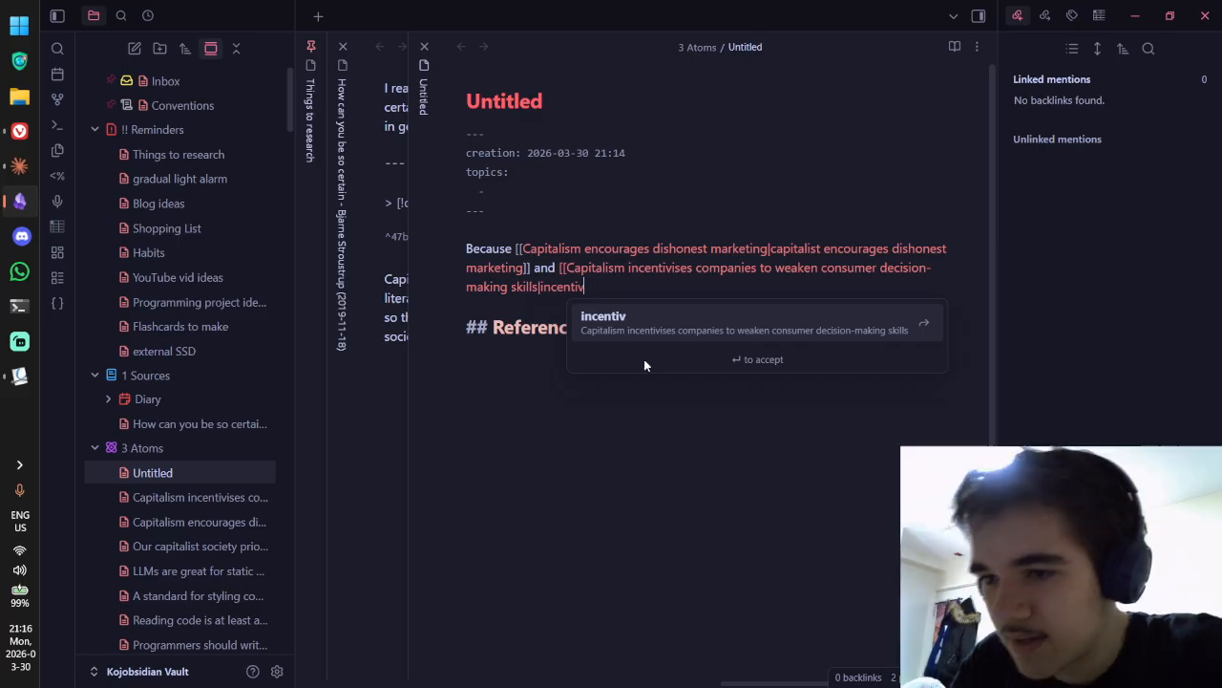
{"action": "type", "text": "vises comapn"}
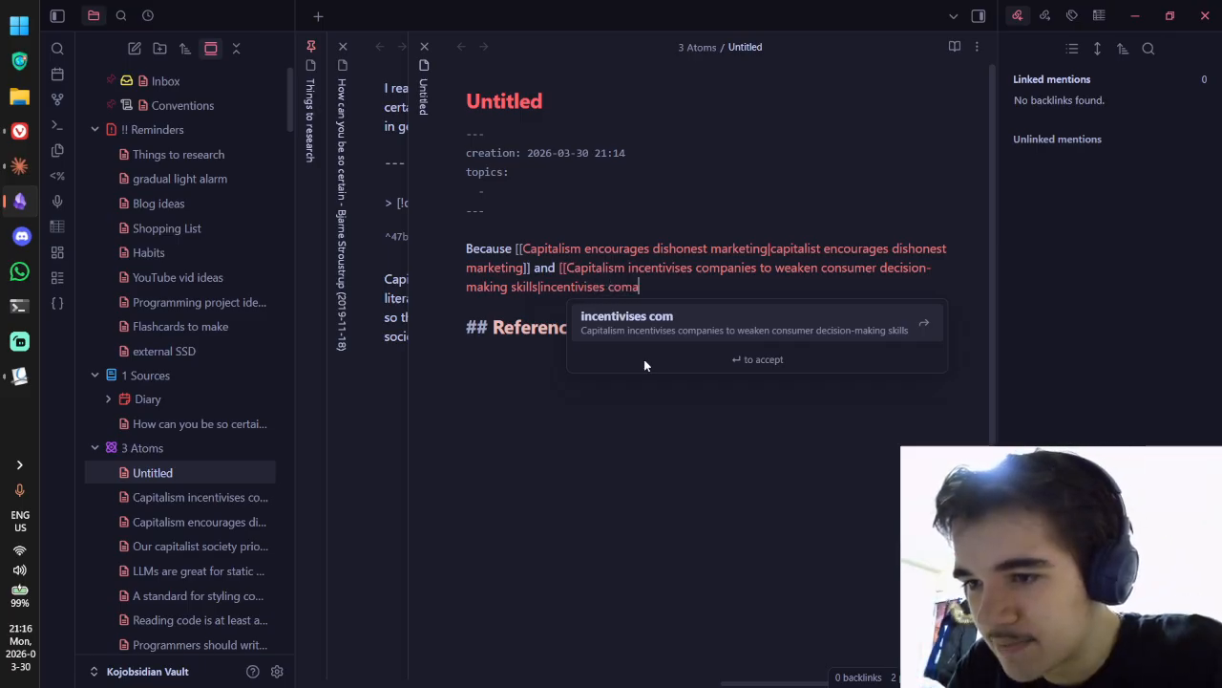
{"action": "key", "text": "BackSpace"}
{"action": "key", "text": "BackSpace"}
{"action": "key", "text": "BackSpace"}
{"action": "type", "text": "panie"}
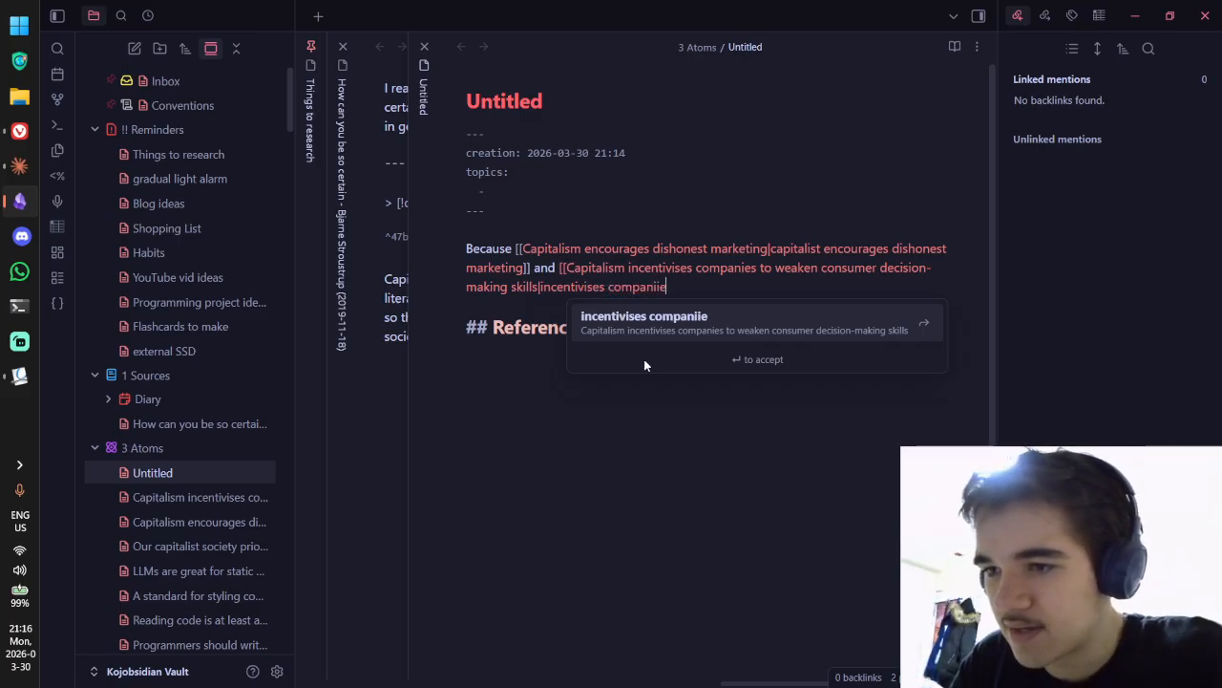
Step: Complete the second link's display text as "incentivises companies to find ways to weaken the decision-making skills of their consumers"
{"action": "type", "text": "s to find ways to"}
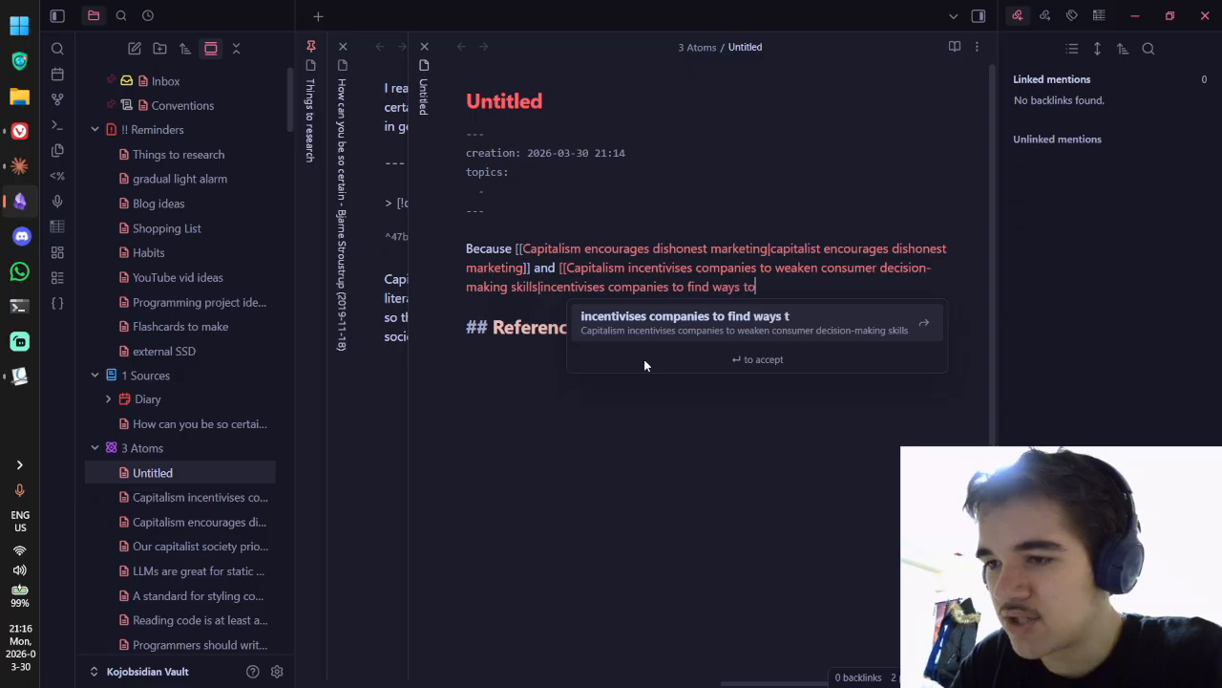
{"action": "type", "text": " weaken the decisiion"}
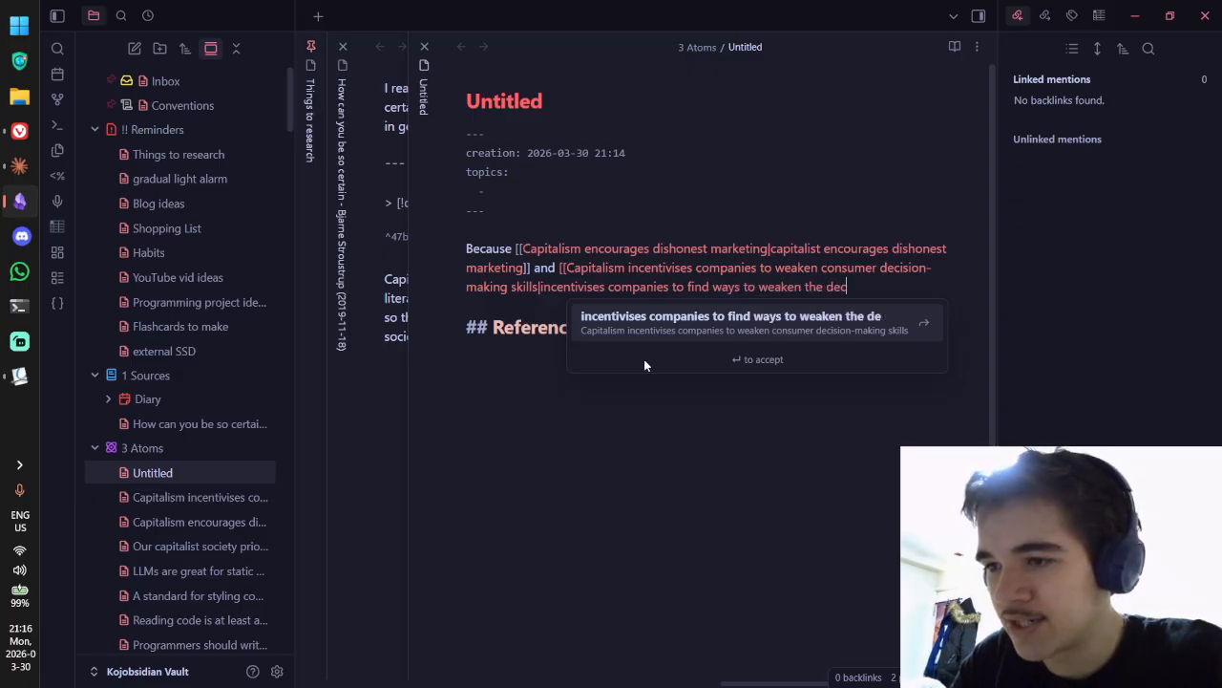
{"action": "key", "text": "BackSpace"}
{"action": "key", "text": "BackSpace"}
{"action": "key", "text": "BackSpace"}
{"action": "type", "text": "on-making sk"}
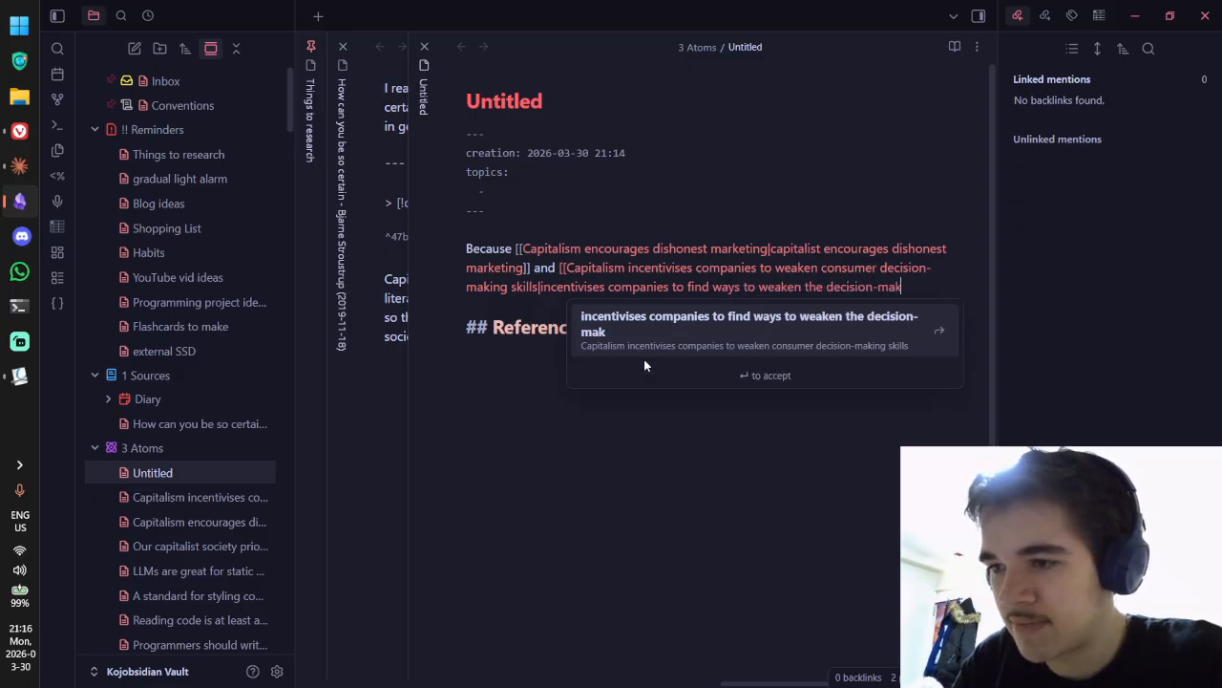
{"action": "type", "text": "ill"}
{"action": "type", "text": "s o"}
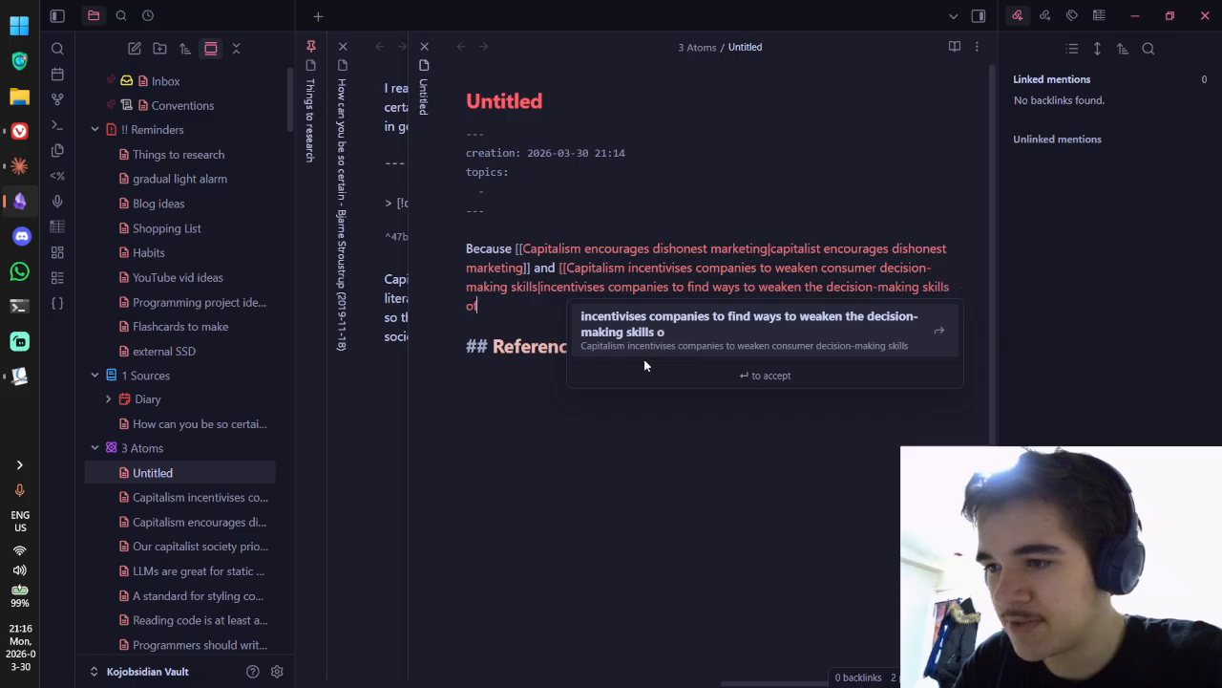
{"action": "type", "text": "f their consumers"}
{"action": "key", "text": "Return"}
Step: Continue the sentence after the second link with ", I would argue that"
{"action": "type", "text": ","}
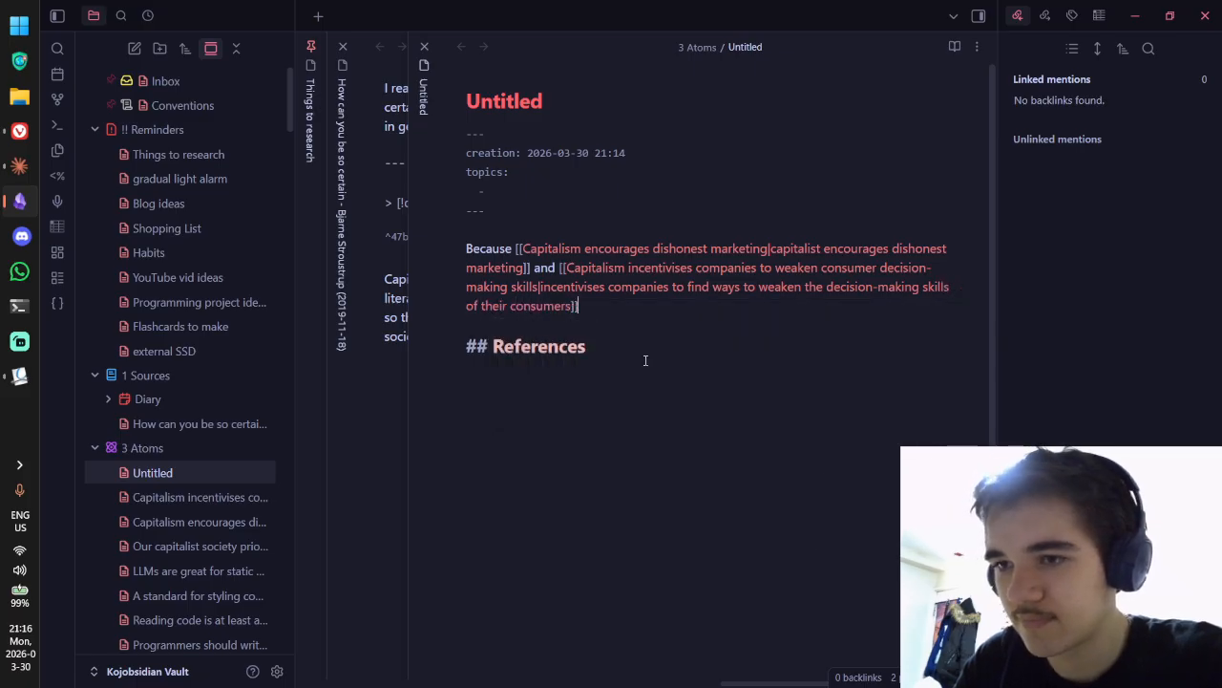
{"action": "type", "text": " it can b"}
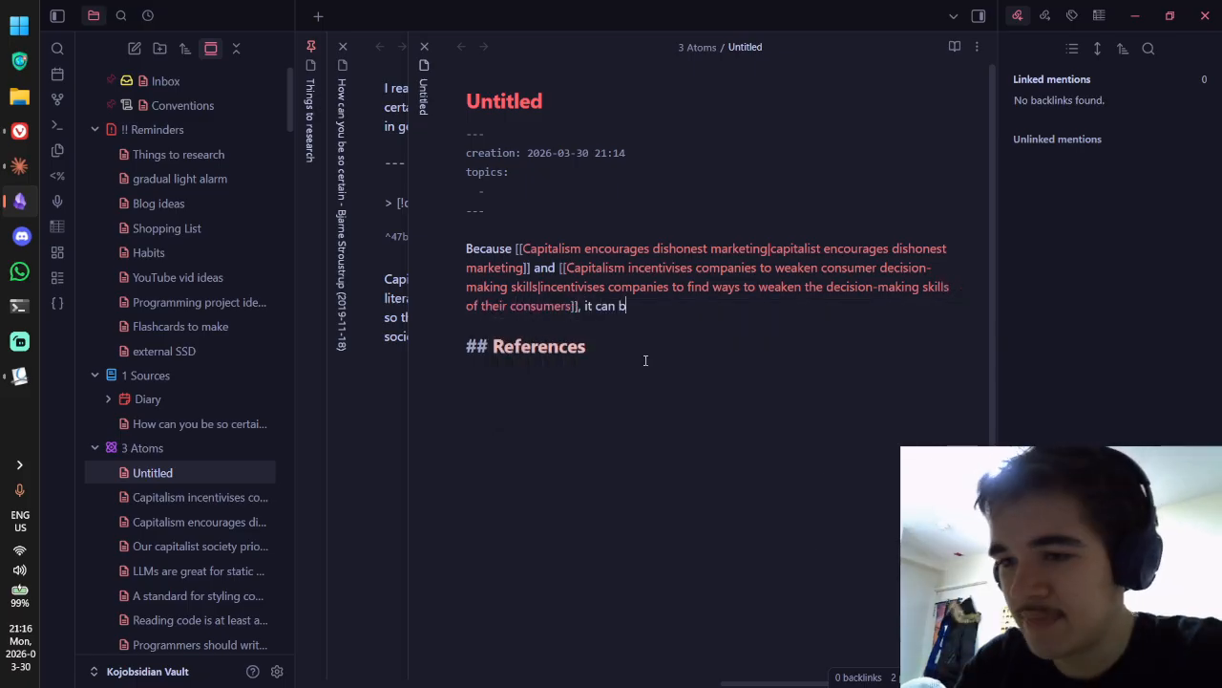
{"action": "type", "text": "would argue that"}
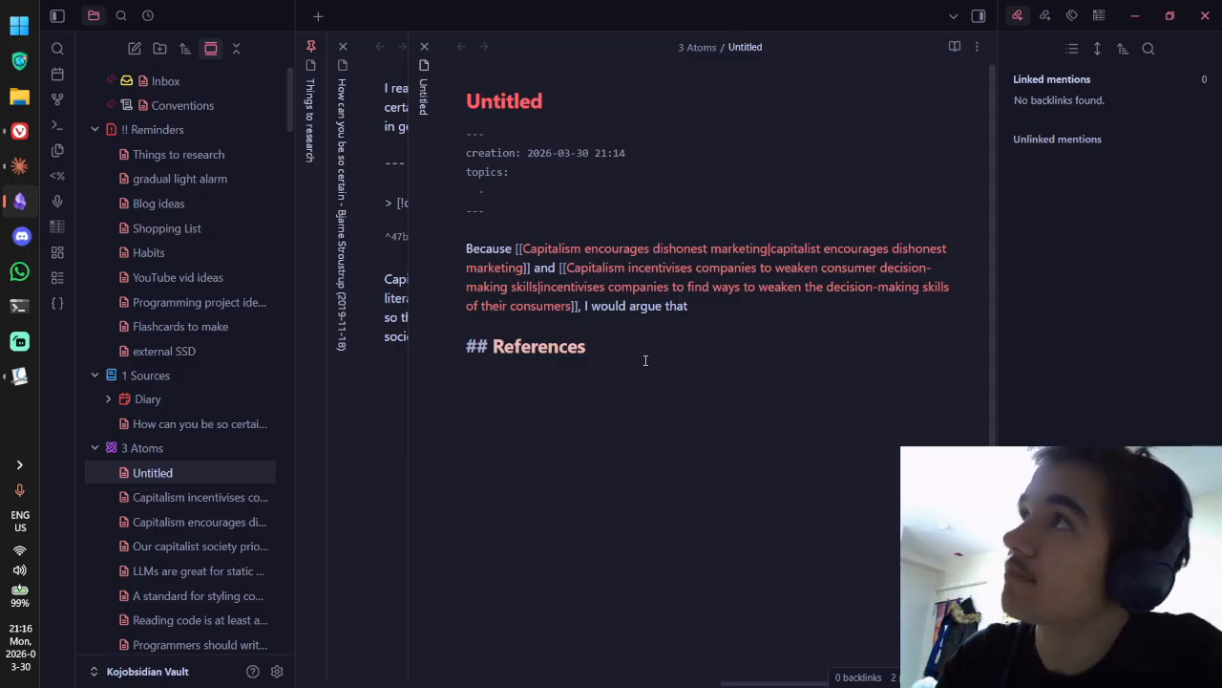
{"action": "type", "text": "capitalism "}
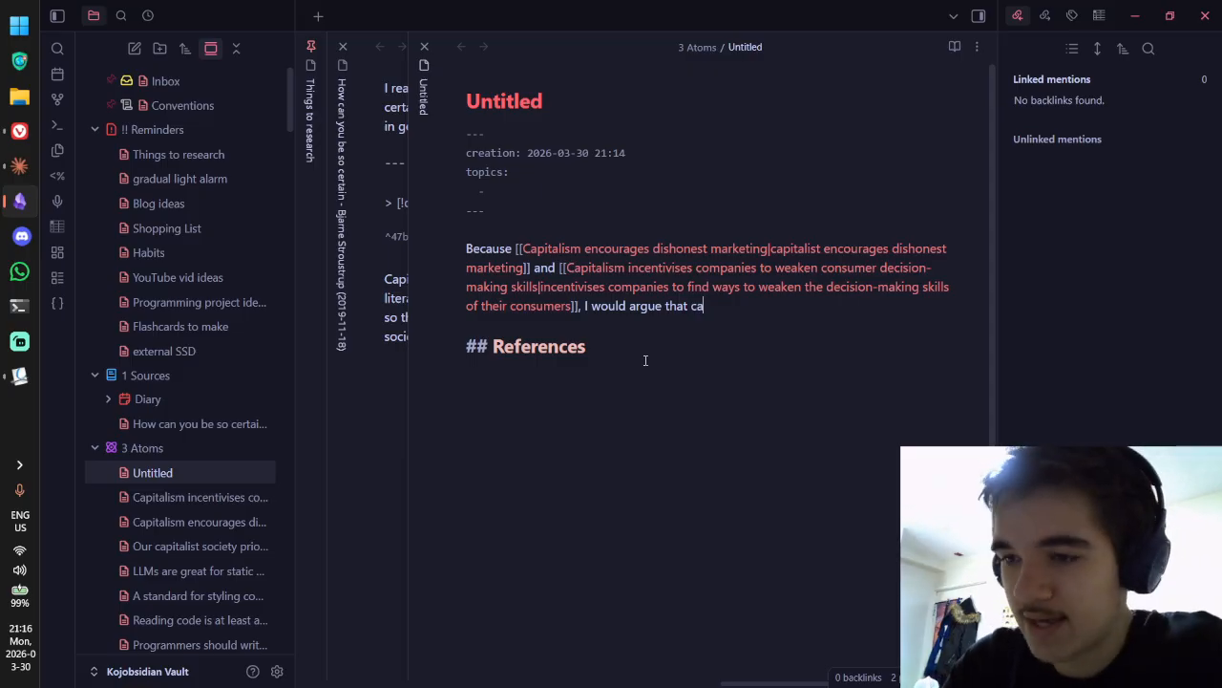
{"action": "type", "text": "that"}
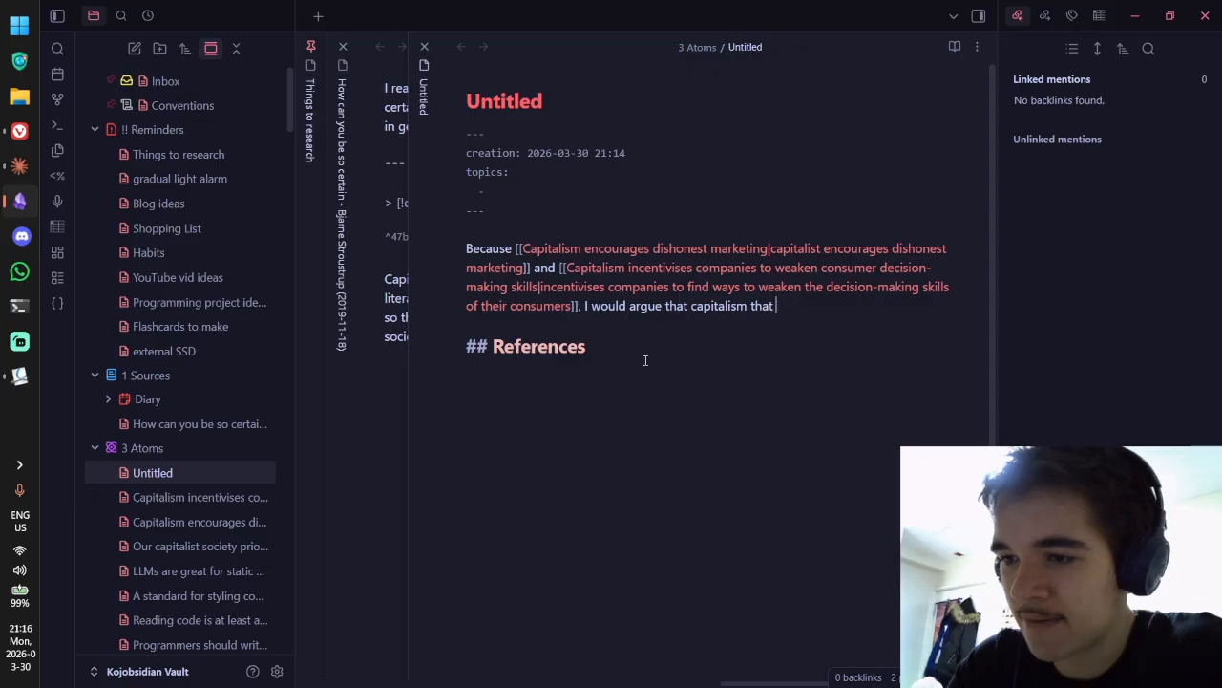
{"action": "key", "text": "ctrl+BackSpace"}
{"action": "key", "text": "ctrl+BackSpace"}
Step: Add "a capitalist society" as the subject of the argued claim, correcting the misspellings
{"action": "type", "text": "a capiitalis"}
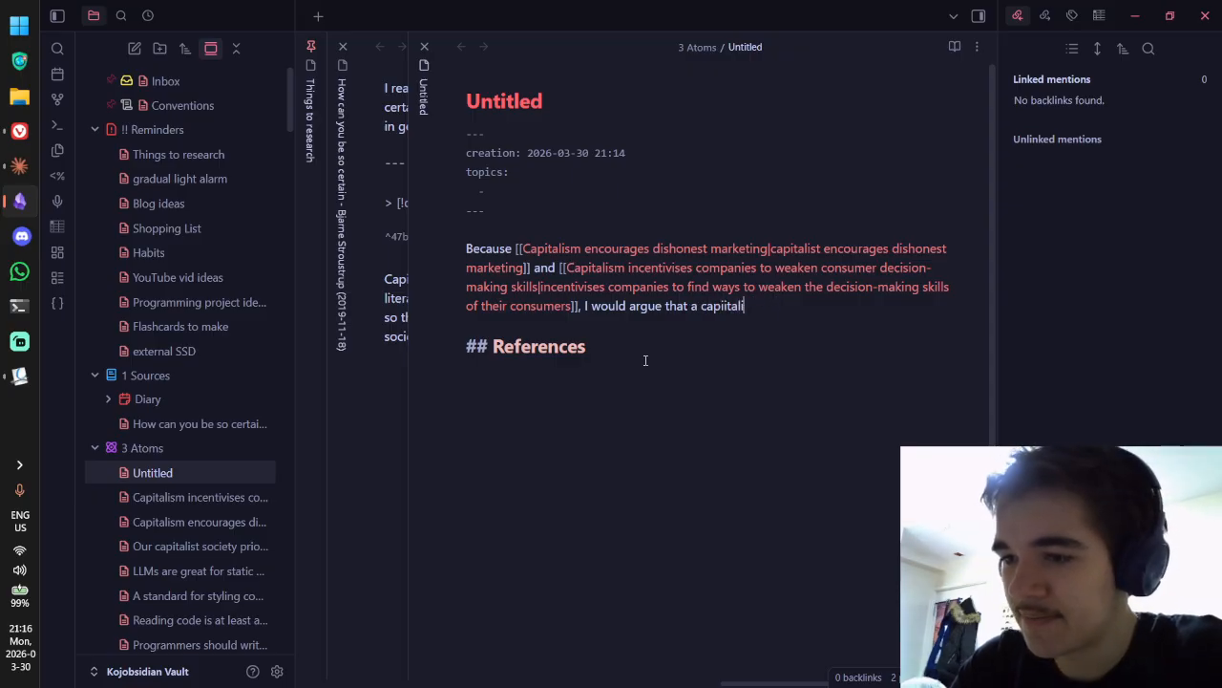
{"action": "key", "text": "BackSpace"}
{"action": "key", "text": "BackSpace"}
{"action": "key", "text": "BackSpace"}
{"action": "key", "text": "BackSpace"}
{"action": "key", "text": "BackSpace"}
{"action": "key", "text": "BackSpace"}
{"action": "type", "text": "italist sociiet"}
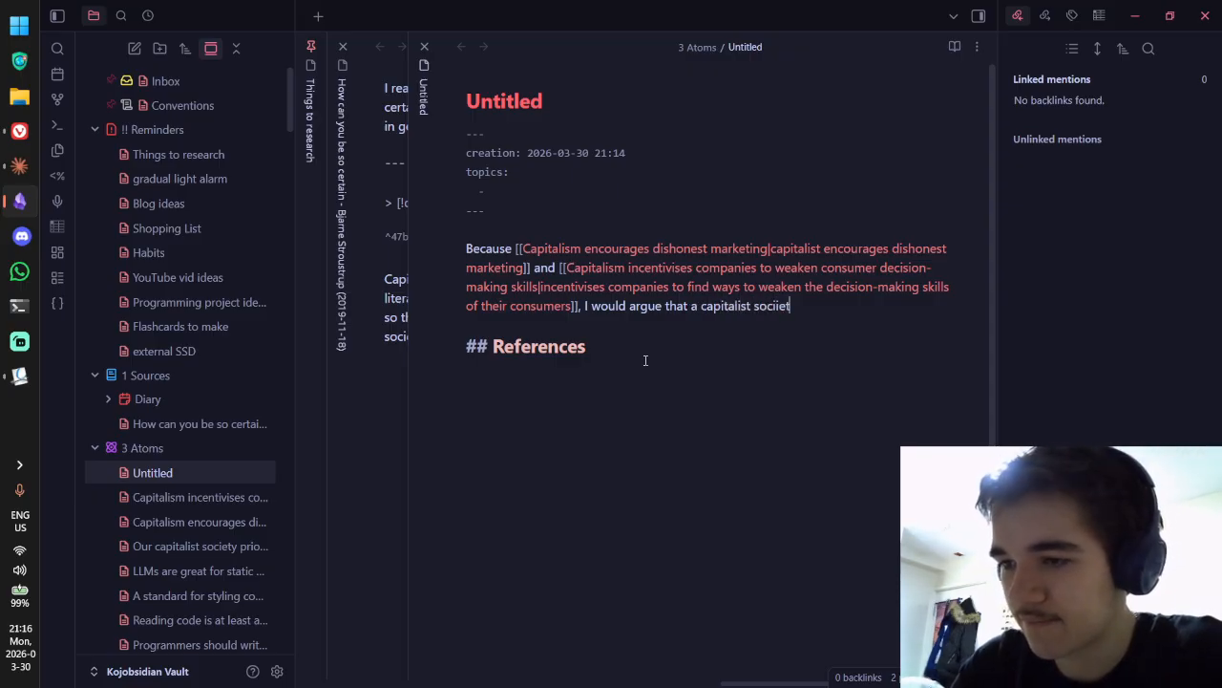
{"action": "type", "text": "y the"}
{"action": "key", "text": "BackSpace"}
{"action": "key", "text": "BackSpace"}
{"action": "key", "text": "BackSpace"}
{"action": "key", "text": "BackSpace"}
{"action": "key", "text": "BackSpace"}
{"action": "key", "text": "BackSpace"}
{"action": "key", "text": "BackSpace"}
{"action": "key", "text": "BackSpace"}
{"action": "type", "text": "ety whe"}
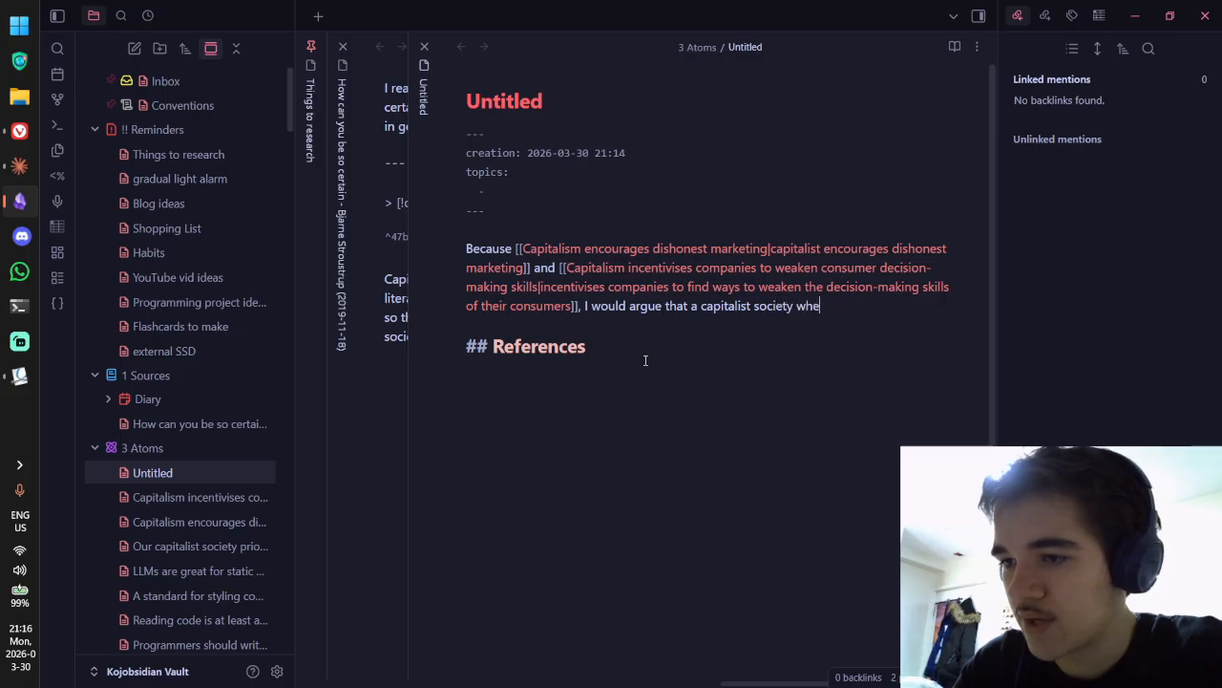
Step: Qualify the capitalist society with "where the reward is money" and add "is" to lead into the claim
{"action": "type", "text": "re the mon"}
{"action": "key", "text": "BackSpace"}
{"action": "key", "text": "BackSpace"}
{"action": "key", "text": "BackSpace"}
{"action": "type", "text": "re"}
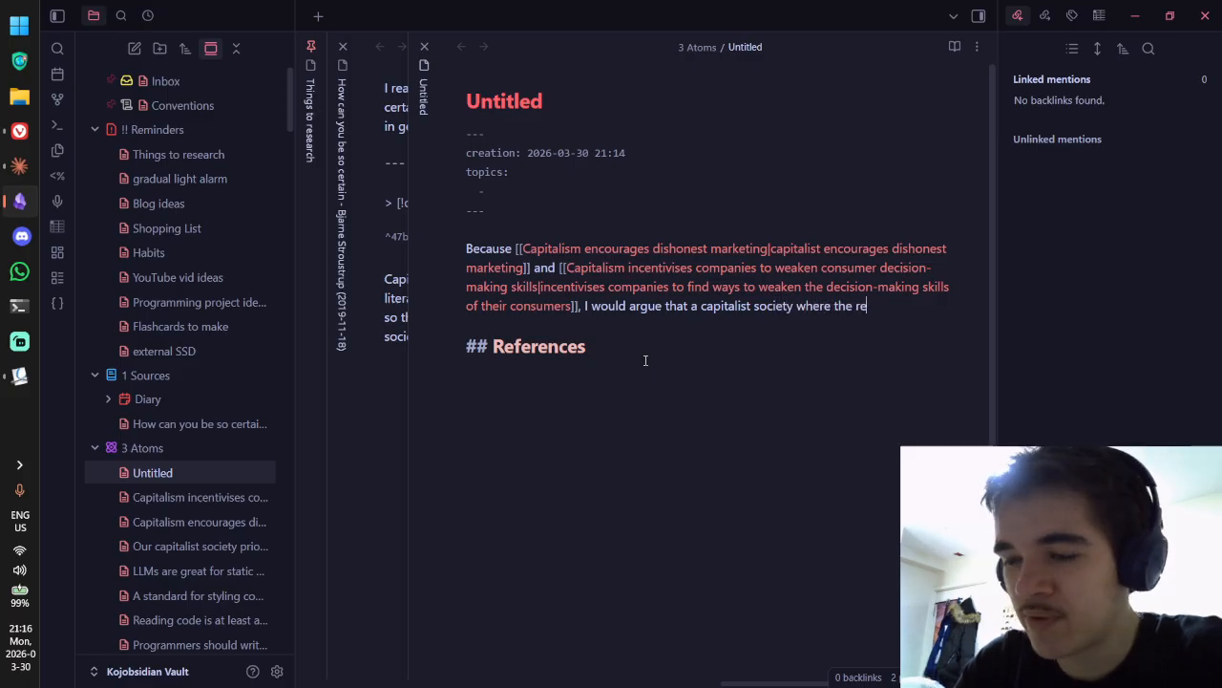
{"action": "type", "text": "ward"}
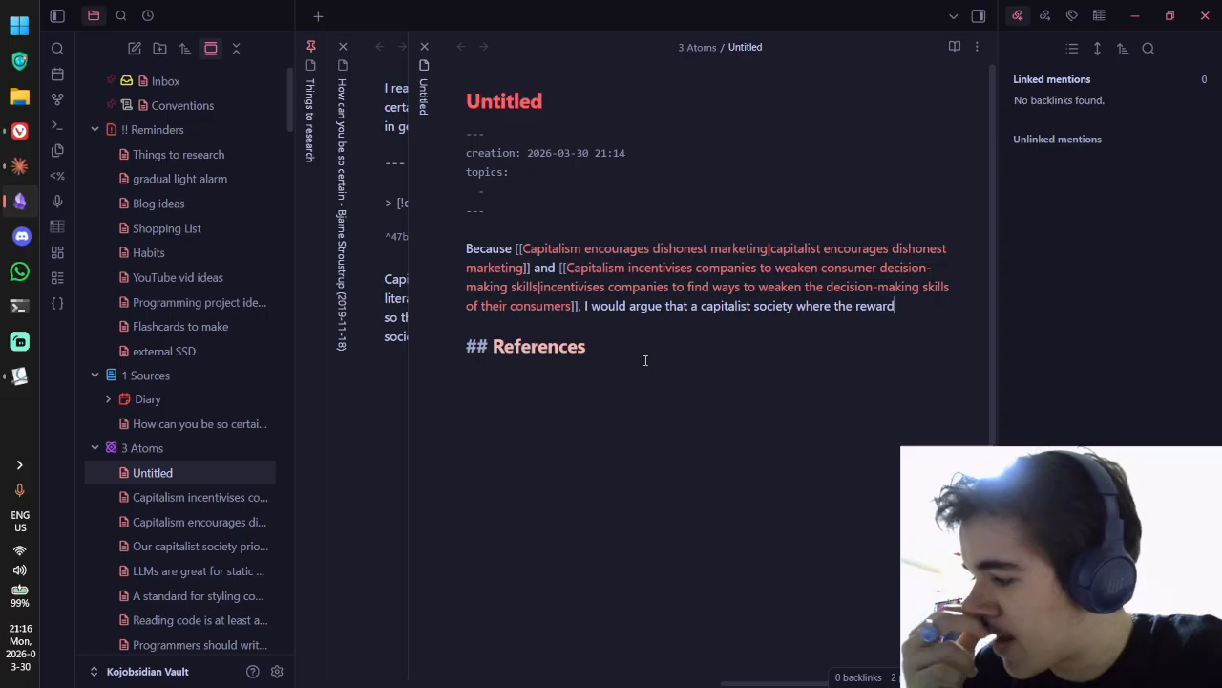
{"action": "type", "text": " is money"}
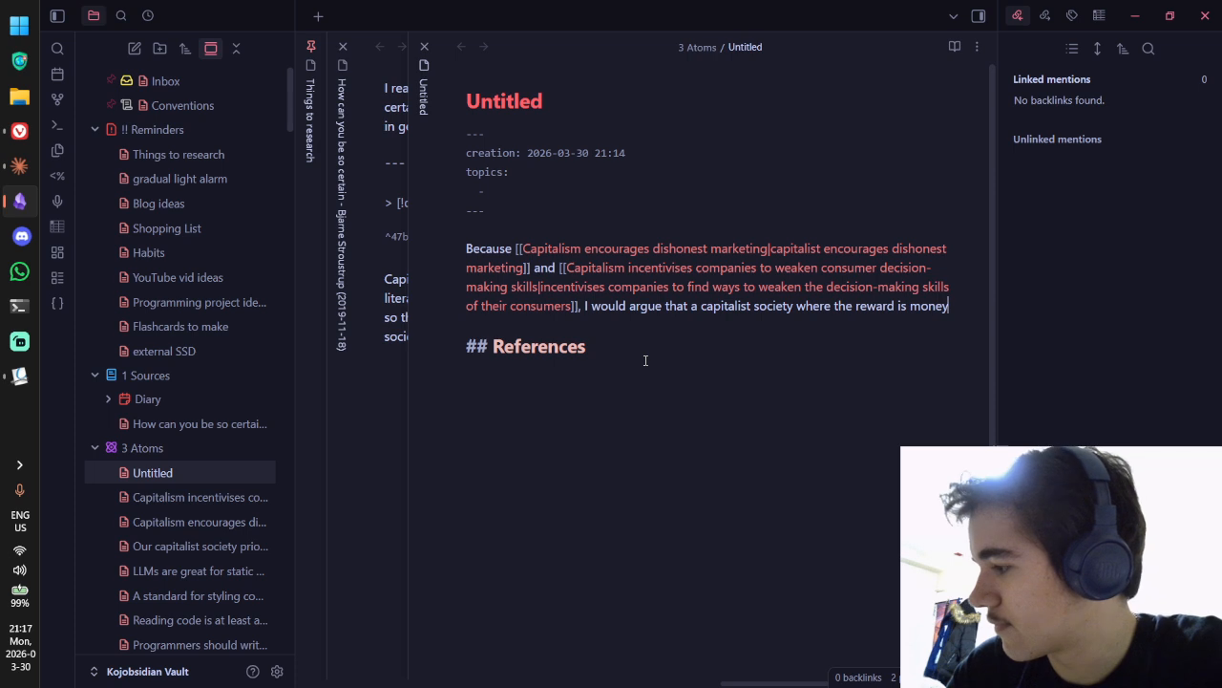
{"action": "type", "text": "is"}
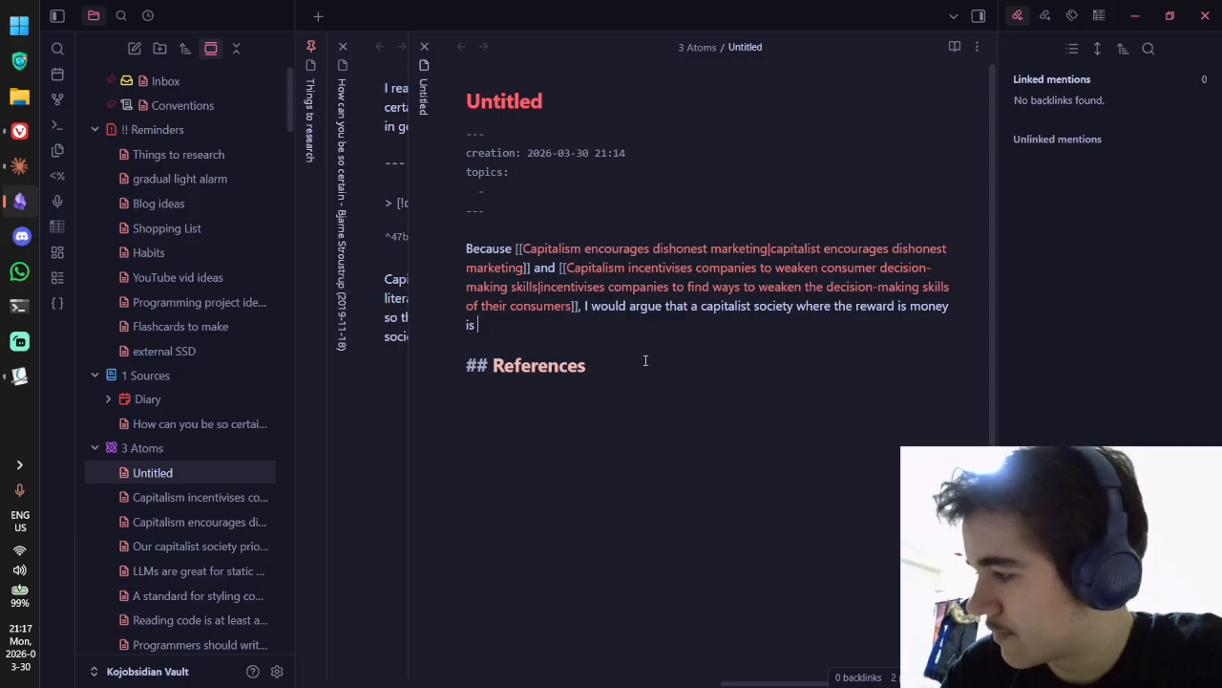
{"action": "type", "text": " doomed to sspa"}
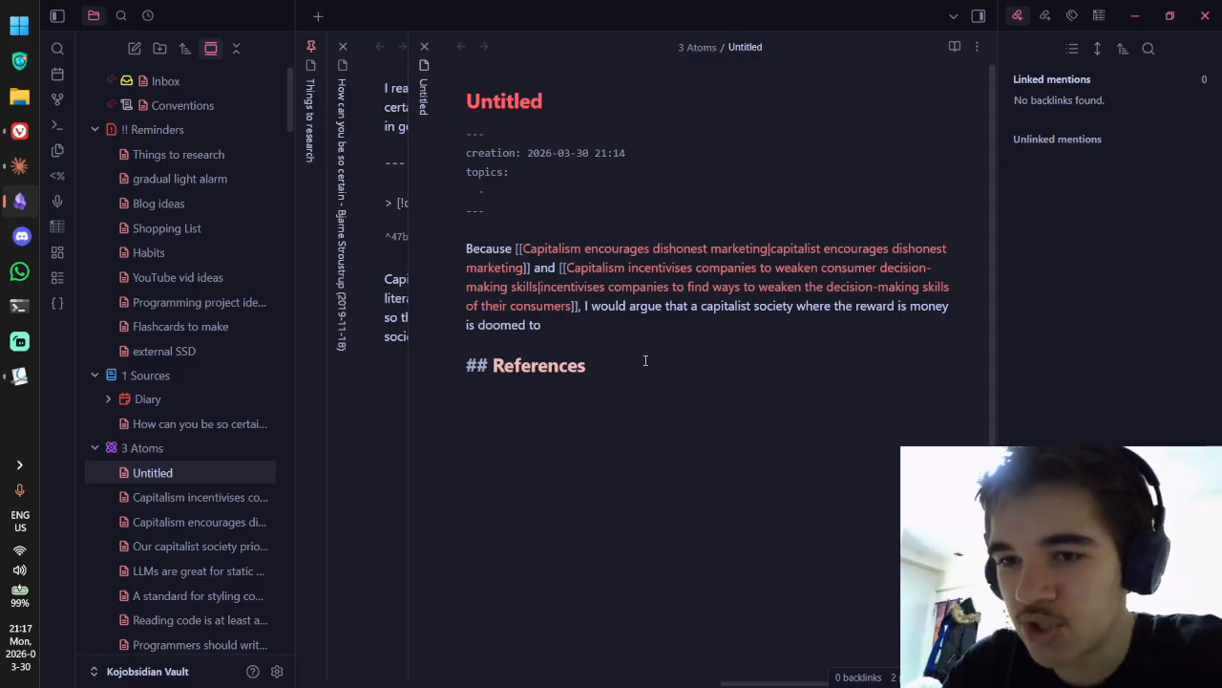
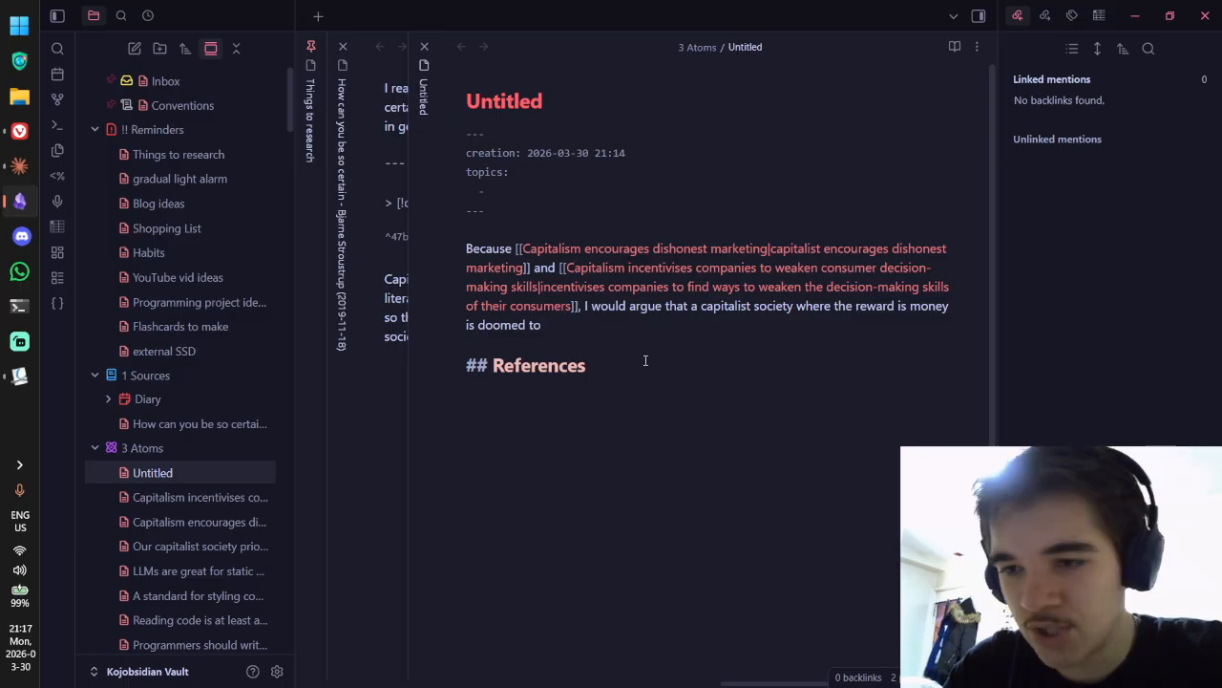
{"action": "type", "text": "squa"}
{"action": "key", "text": "BackSpace"}
{"action": "key", "text": "BackSpace"}
{"action": "key", "text": "BackSpace"}
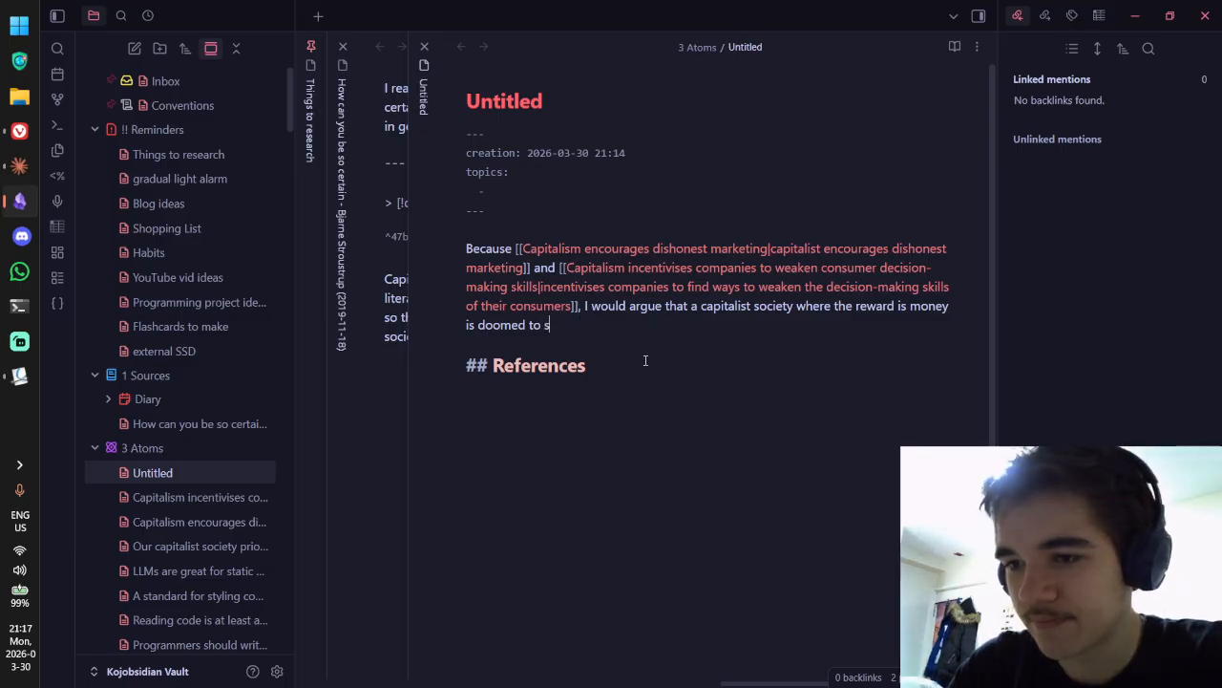
{"action": "key", "text": "BackSpace"}
{"action": "key", "text": "ctrl+Tab"}
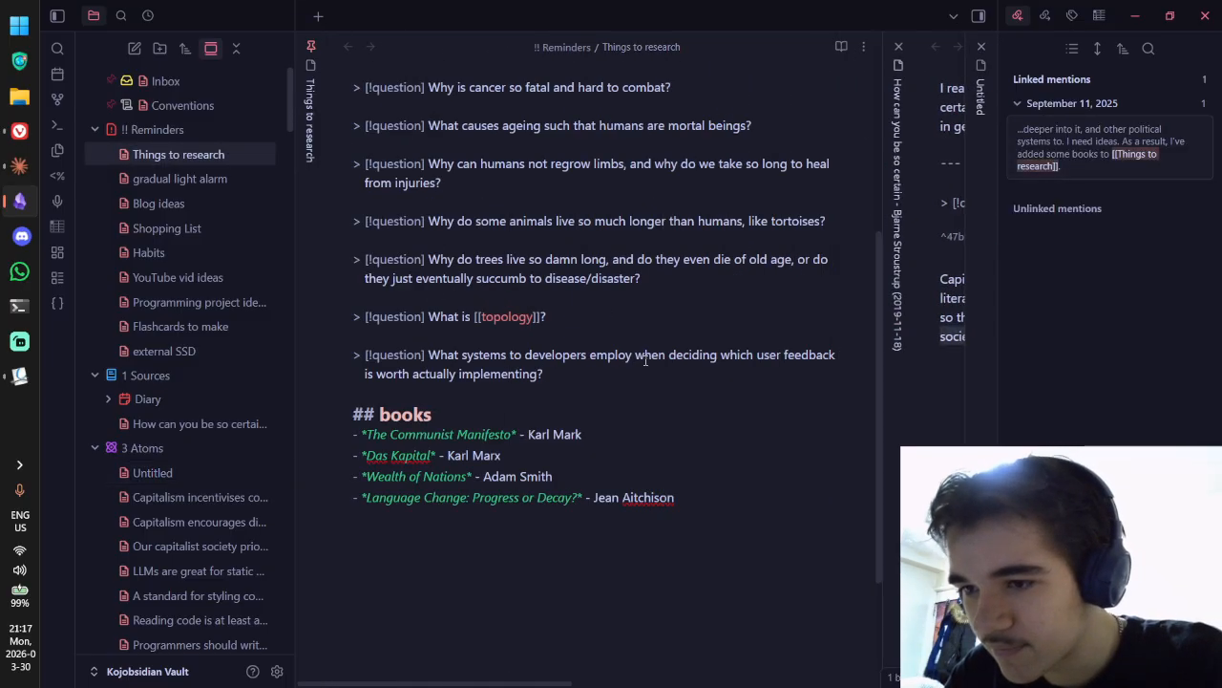
{"action": "key", "text": "ctrl+Tab"}
{"action": "key", "text": "ctrl+Tab"}
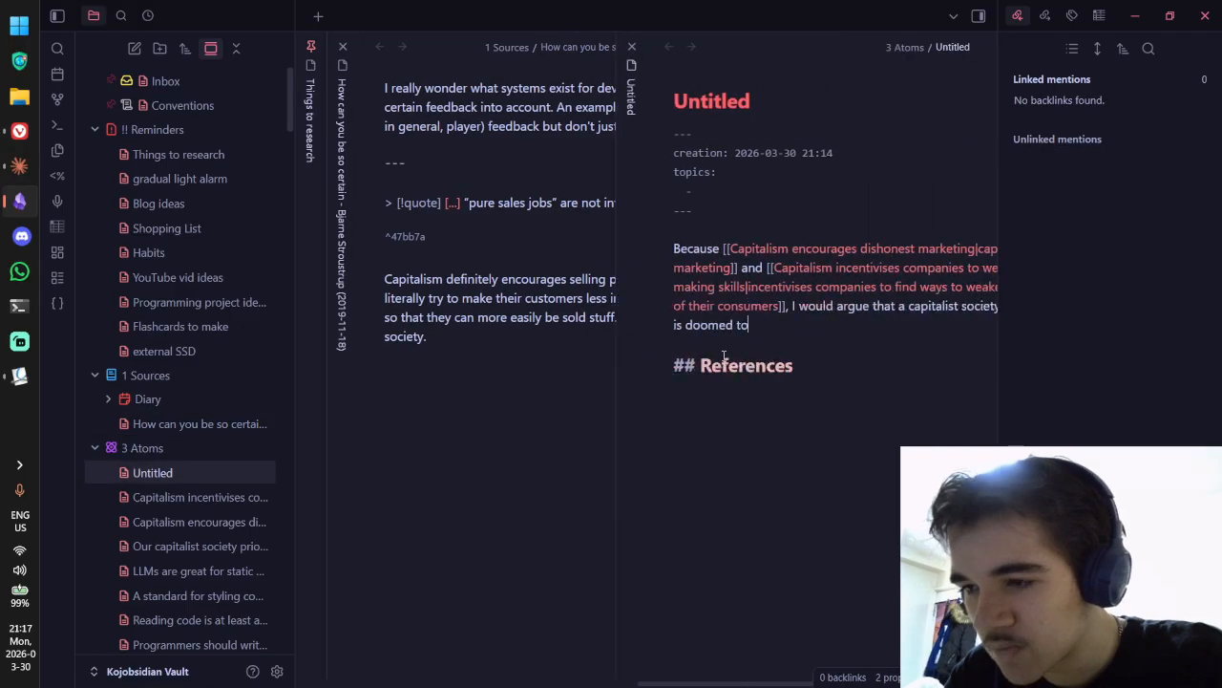
{"action": "key", "text": "ctrl+BackSpace"}
{"action": "key", "text": "ctrl+BackSpace"}
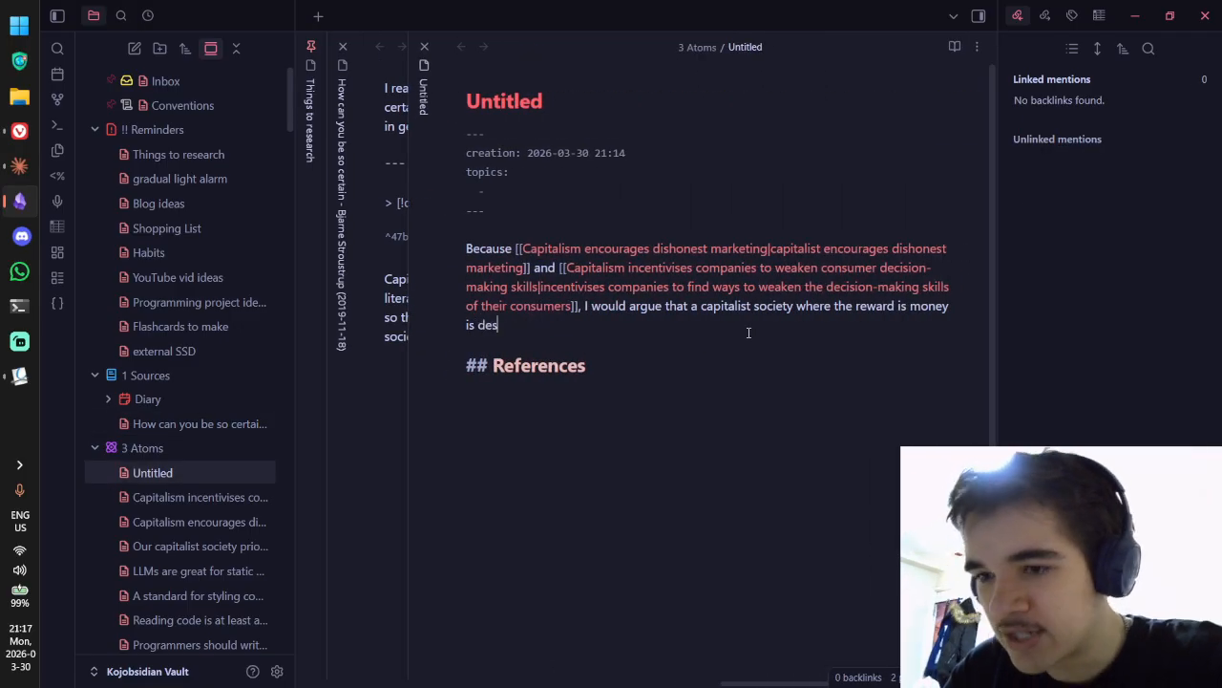
Step: Describe that society as "destructive to itself and unsustainable" in the note's sentence
{"action": "type", "text": "destrucive to"}
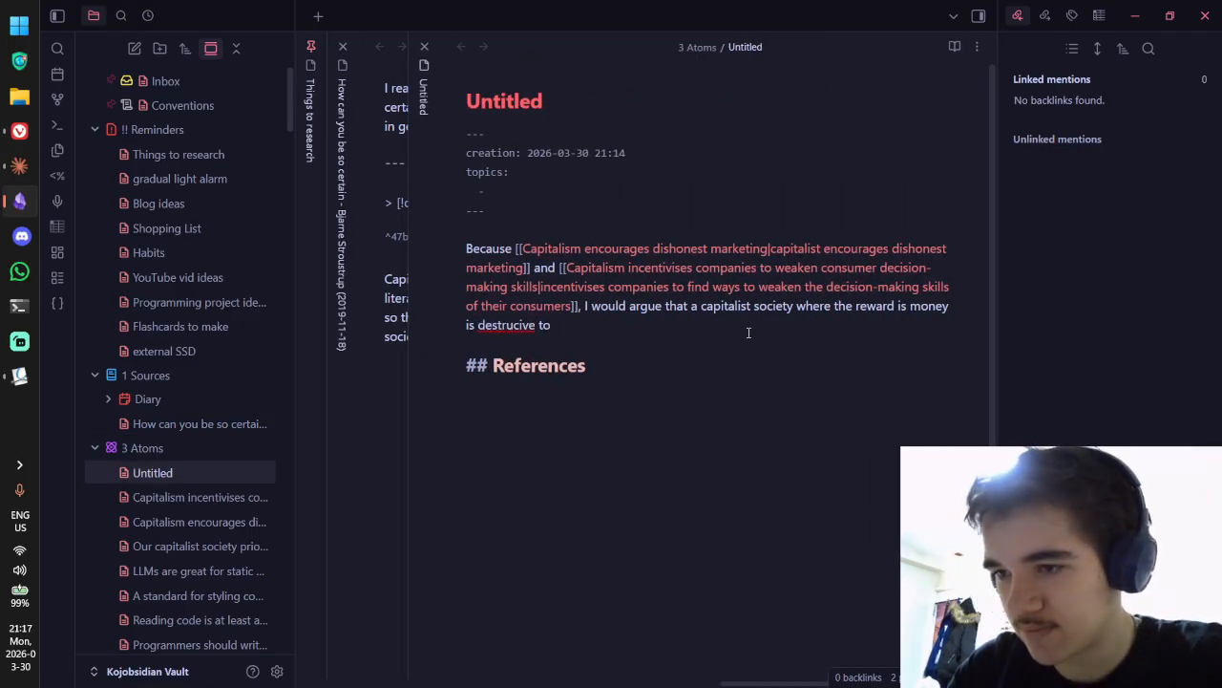
{"action": "key", "text": "ctrl+BackSpace"}
{"action": "key", "text": "ctrl+BackSpace"}
{"action": "type", "text": "destrc"}
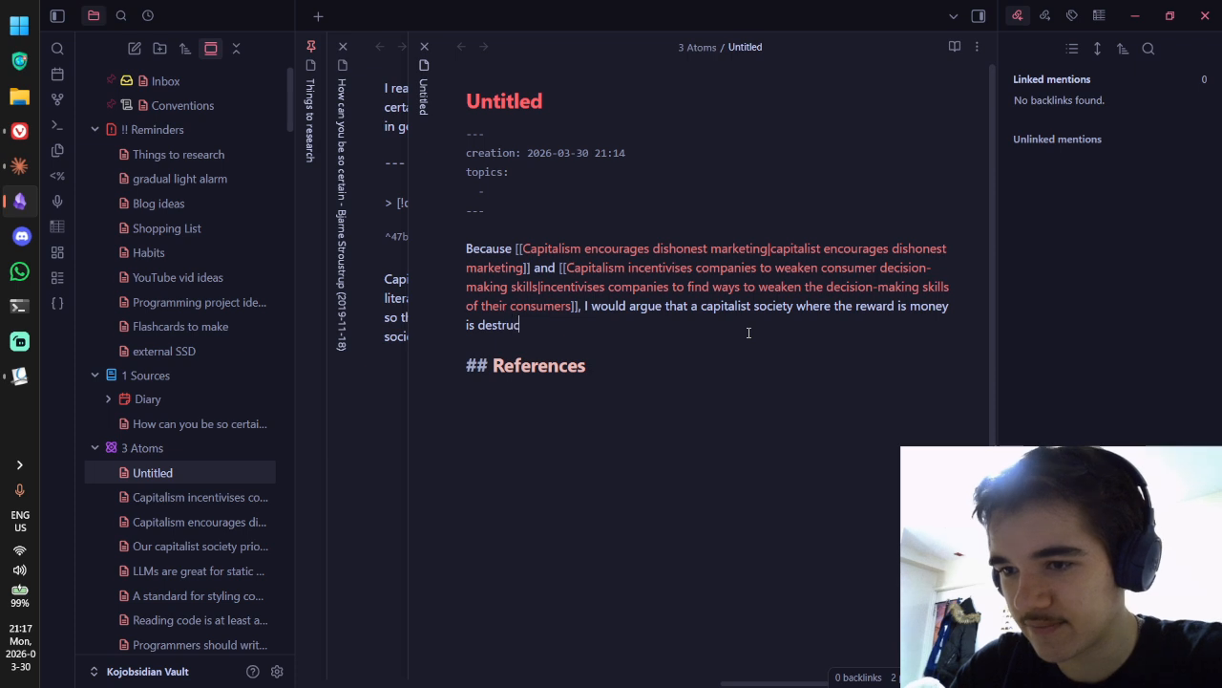
{"action": "type", "text": "tive to itself an"}
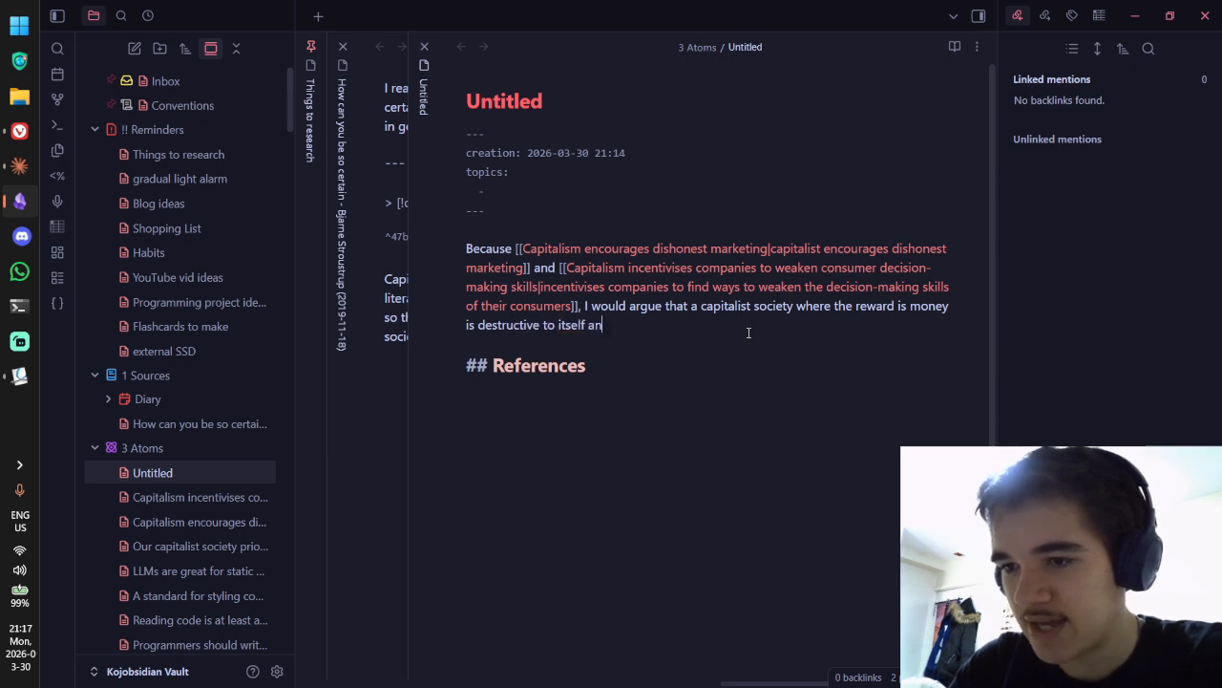
{"action": "type", "text": "d unsustainable, "}
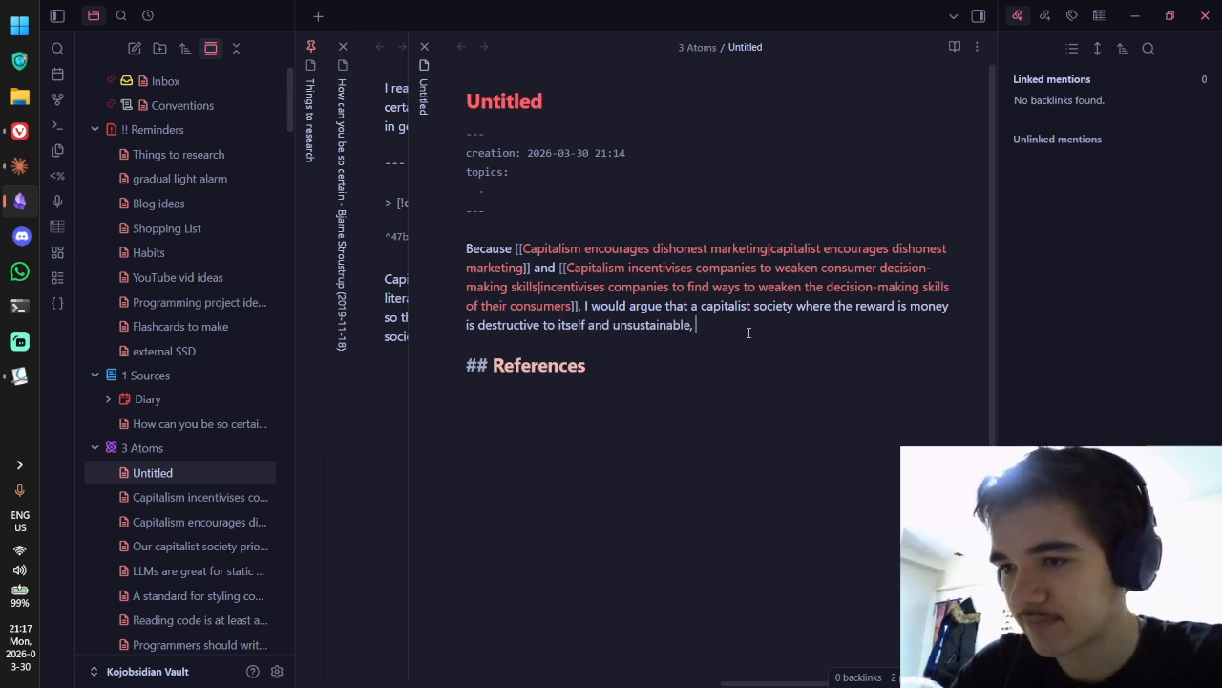
{"action": "type", "text": "because humanns are"}
{"action": "key", "text": "BackSpace"}
{"action": "key", "text": "BackSpace"}
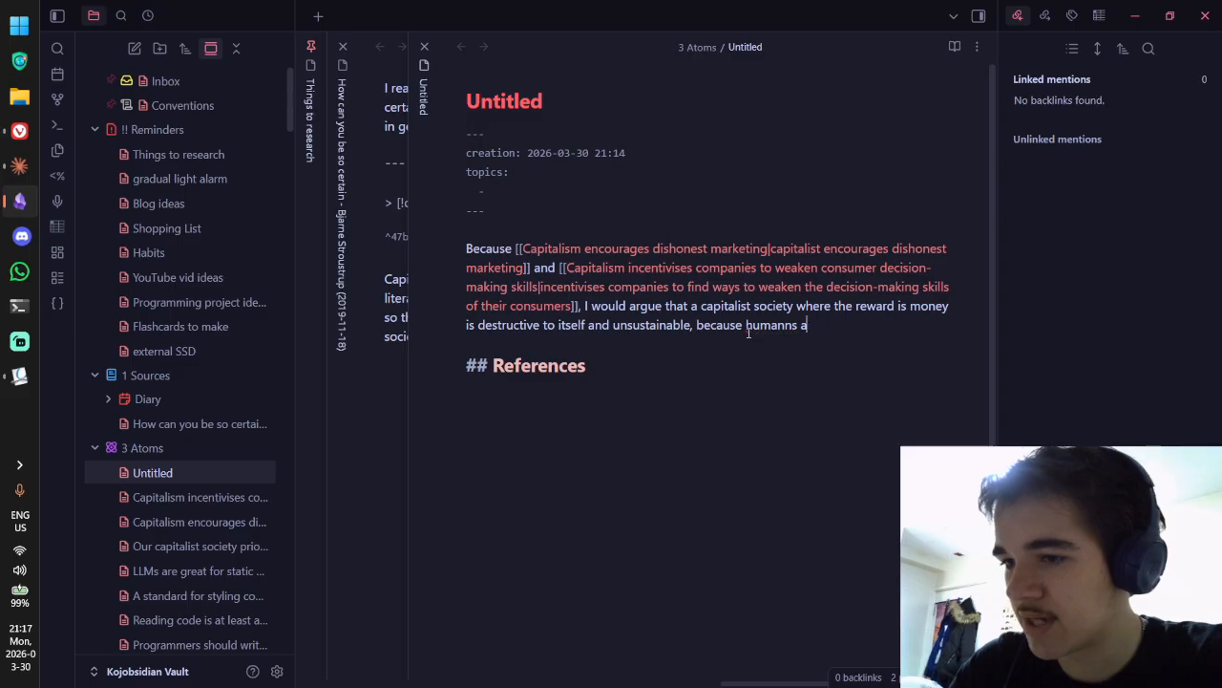
{"action": "key", "text": "BackSpace"}
{"action": "key", "text": "BackSpace"}
{"action": "key", "text": "BackSpace"}
{"action": "key", "text": "BackSpace"}
{"action": "key", "text": "BackSpace"}
{"action": "key", "text": "BackSpace"}
{"action": "key", "text": "BackSpace"}
{"action": "key", "text": "BackSpace"}
{"action": "key", "text": "BackSpace"}
{"action": "key", "text": "BackSpace"}
{"action": "key", "text": "BackSpace"}
{"action": "key", "text": "BackSpace"}
{"action": "key", "text": "BackSpace"}
{"action": "key", "text": "BackSpace"}
{"action": "key", "text": "BackSpace"}
{"action": "key", "text": "BackSpace"}
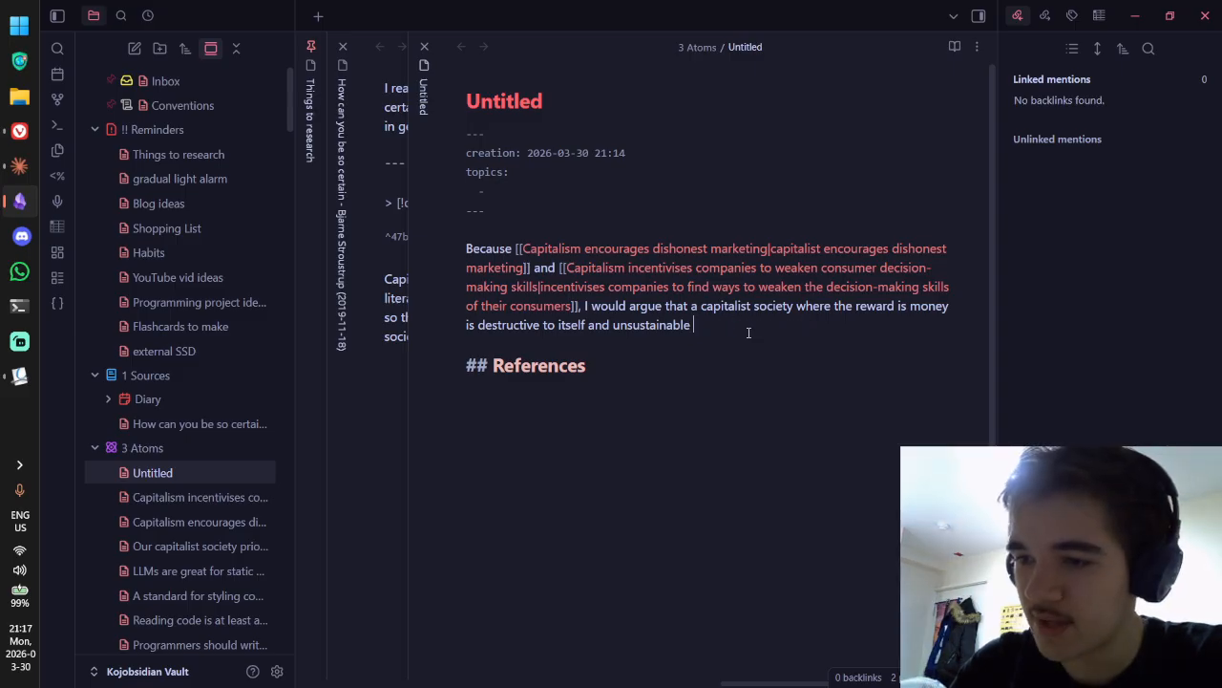
{"action": "type", "text": "unless"}
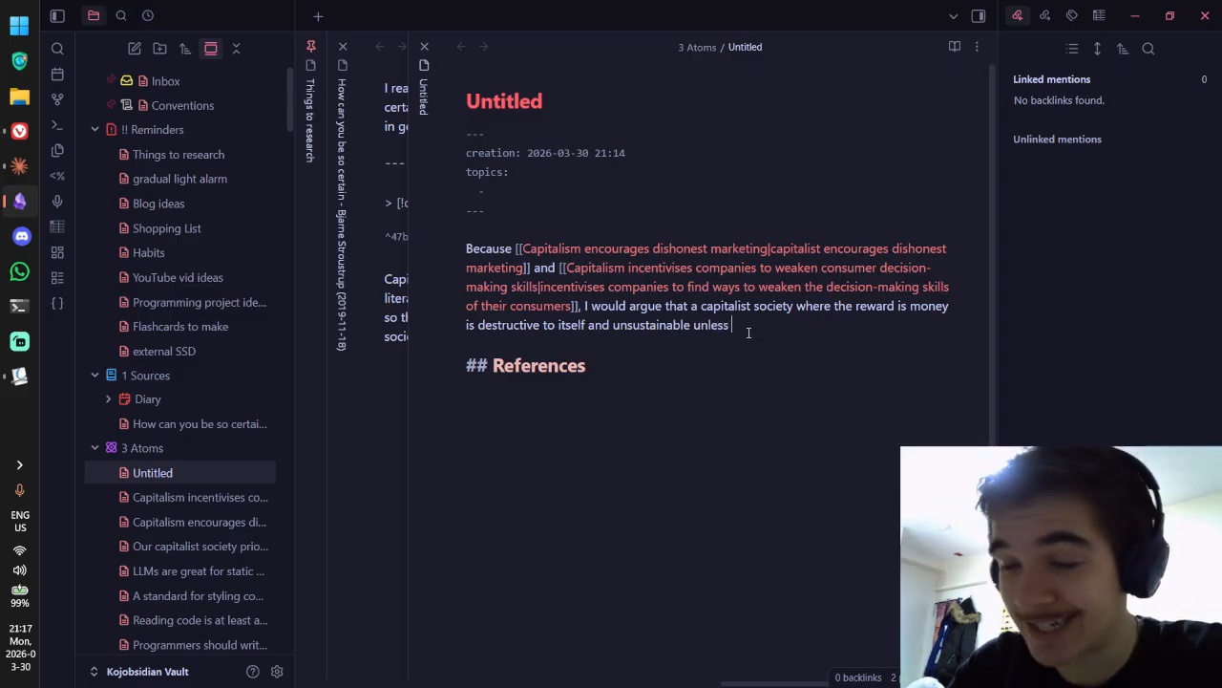
{"action": "key", "text": "ctrl+BackSpace"}
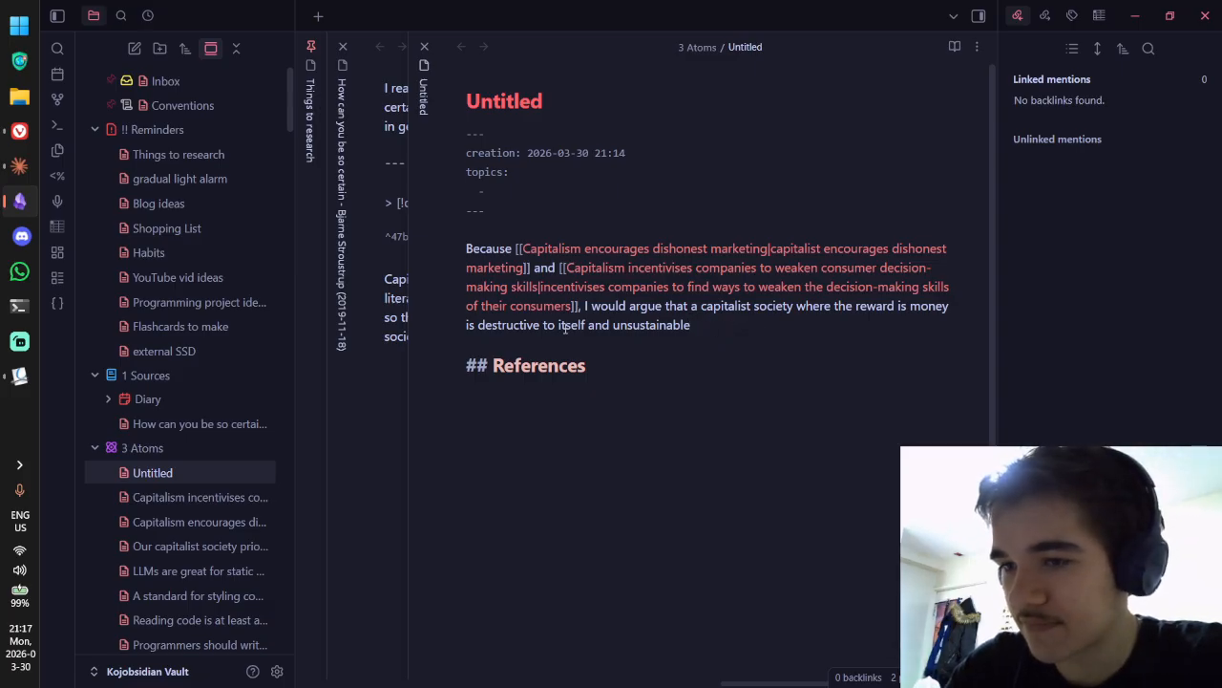
{"action": "left_click", "coordinate": [731, 325]}
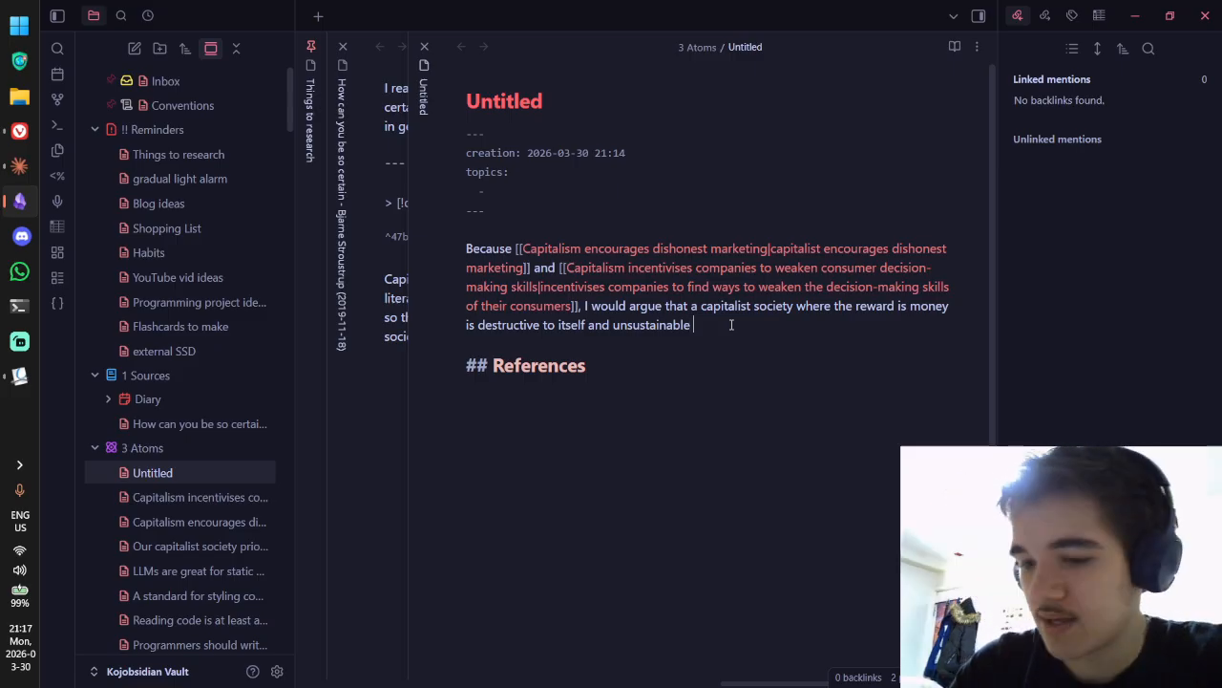
{"action": "type", "text": "unless the"}
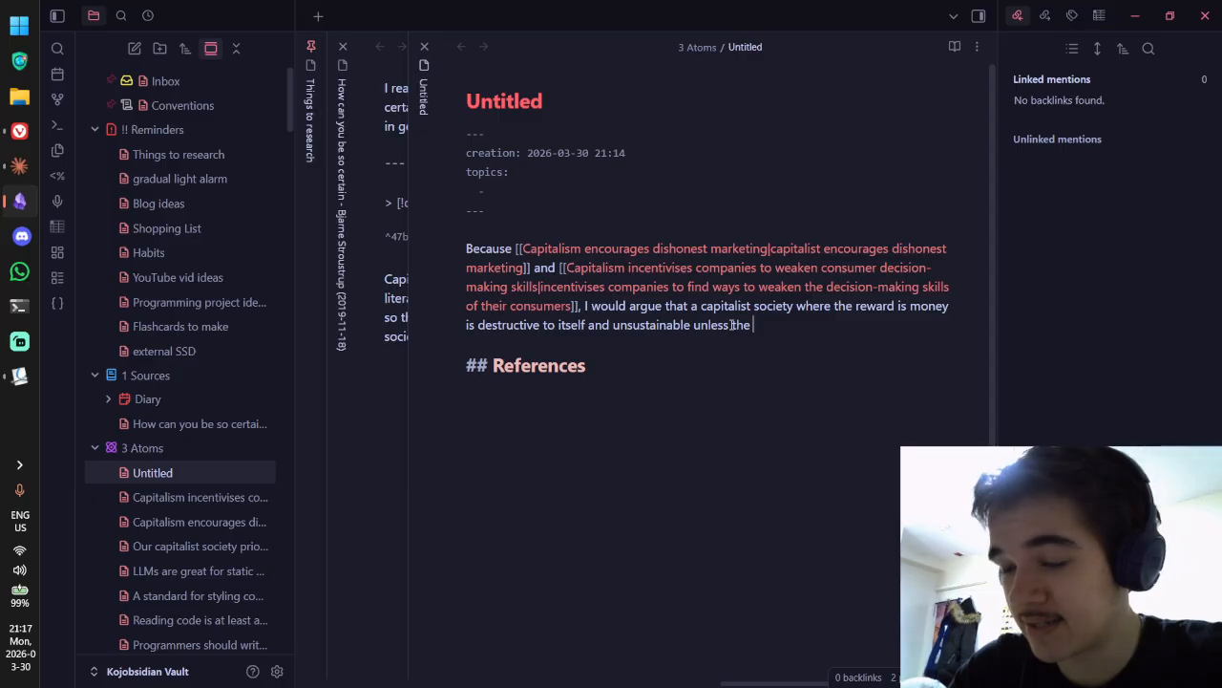
{"action": "type", "text": " p"}
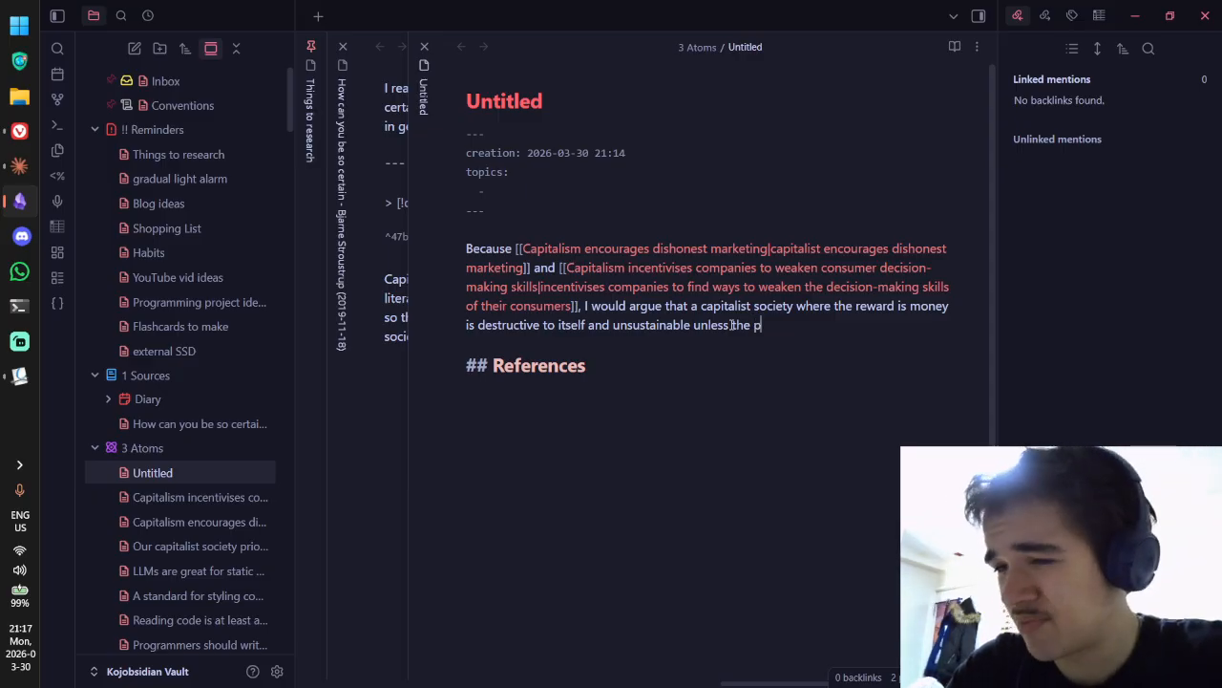
{"action": "type", "text": "opulati"}
{"action": "key", "text": "ctrl+BackSpace"}
{"action": "type", "text": "consum"}
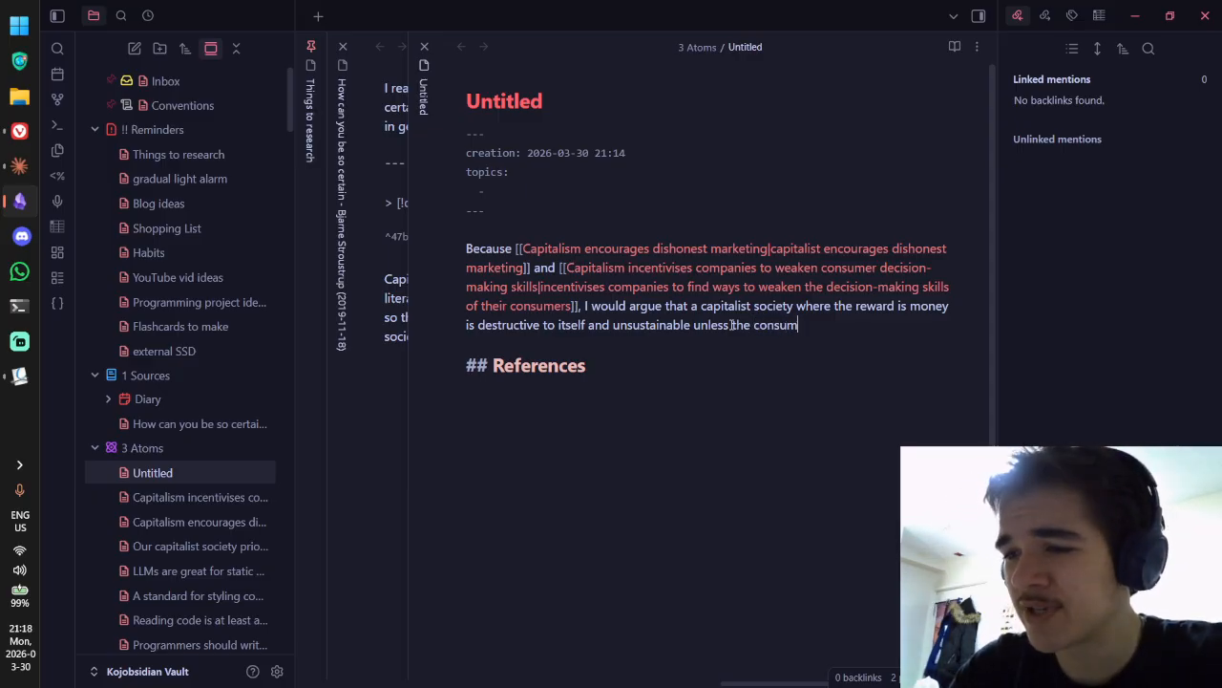
{"action": "type", "text": "ers are ab"}
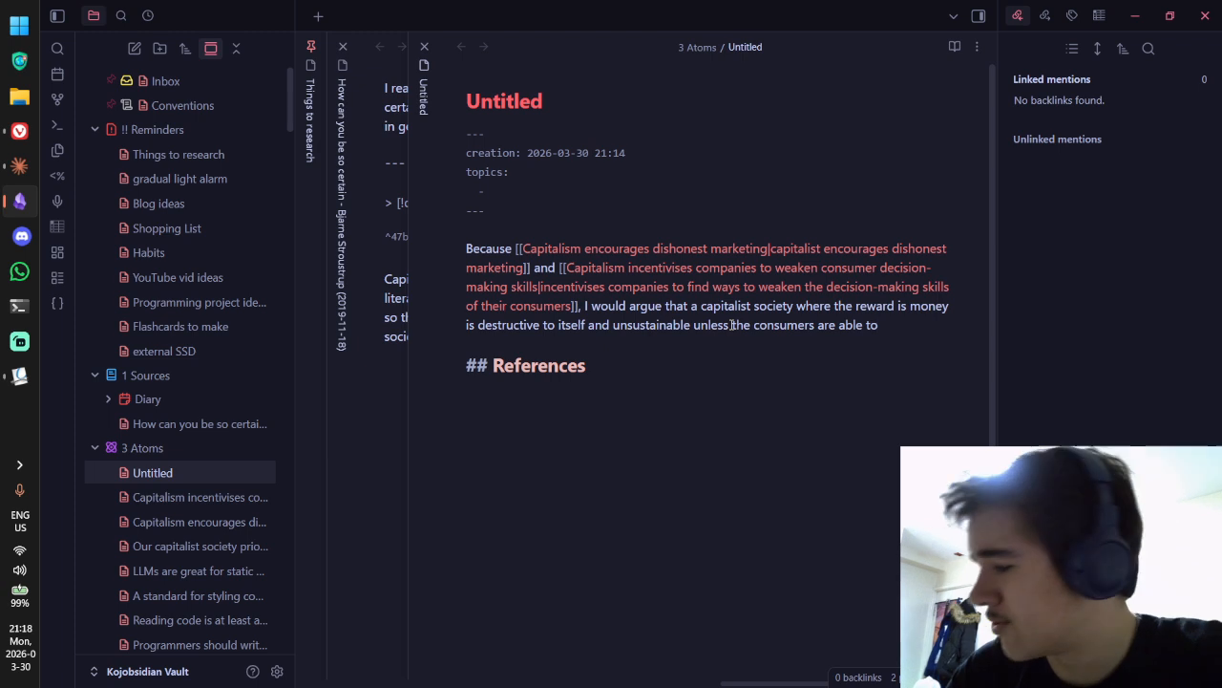
{"action": "type", "text": "le to"}
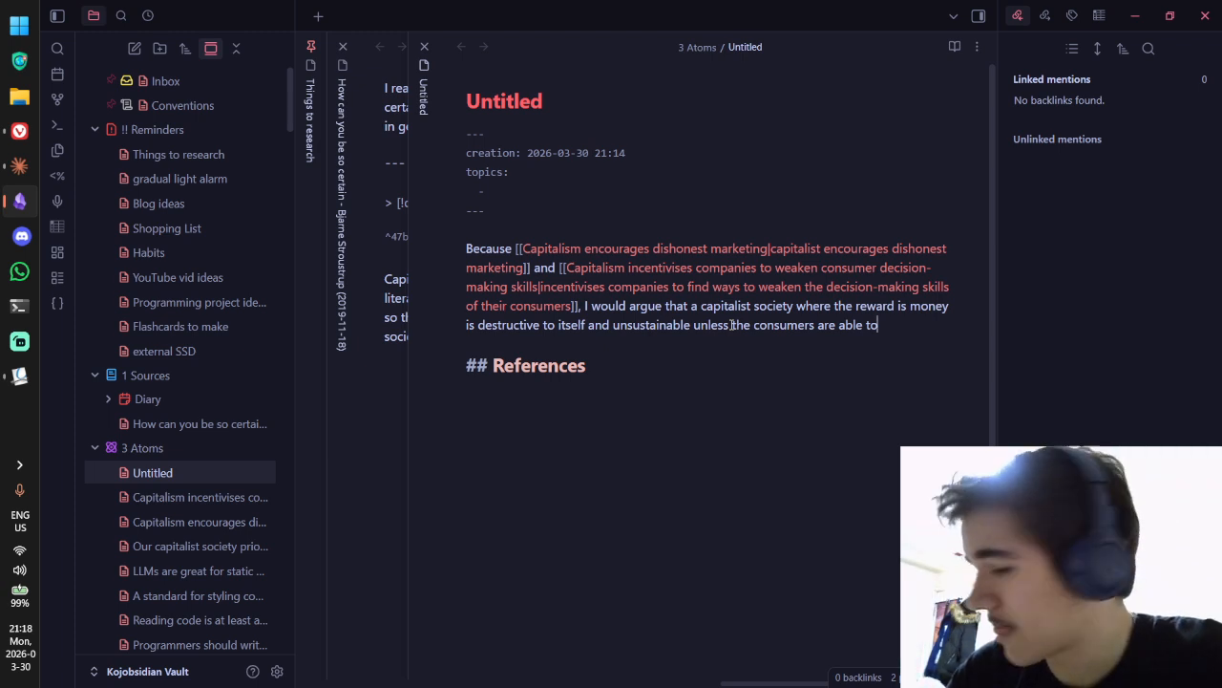
{"action": "type", "text": " be less "}
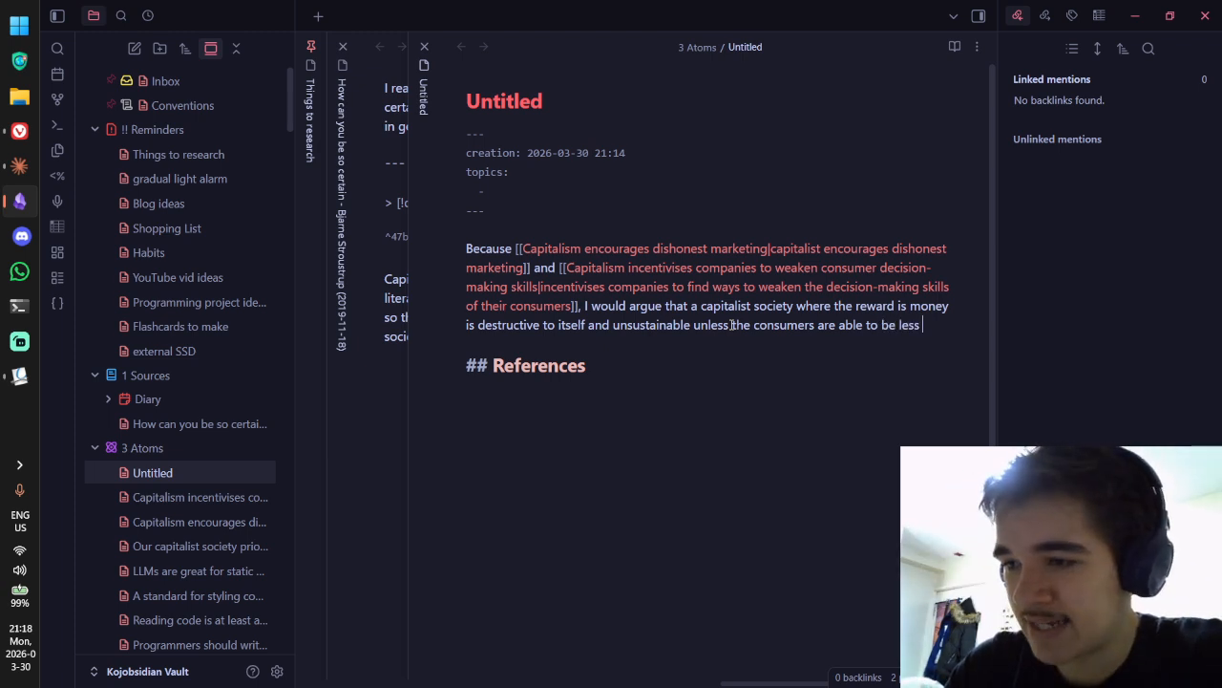
{"action": "type", "text": "susceptib"}
{"action": "key", "text": "ctrl+BackSpace"}
{"action": "key", "text": "ctrl+BackSpace"}
{"action": "key", "text": "ctrl+BackSpace"}
{"action": "key", "text": "ctrl+BackSpace"}
{"action": "key", "text": "ctrl+BackSpace"}
{"action": "key", "text": "ctrl+BackSpace"}
{"action": "key", "text": "ctrl+BackSpace"}
{"action": "key", "text": "ctrl+BackSpace"}
{"action": "key", "text": "ctrl+BackSpace"}
{"action": "key", "text": "ctrl+BackSpace"}
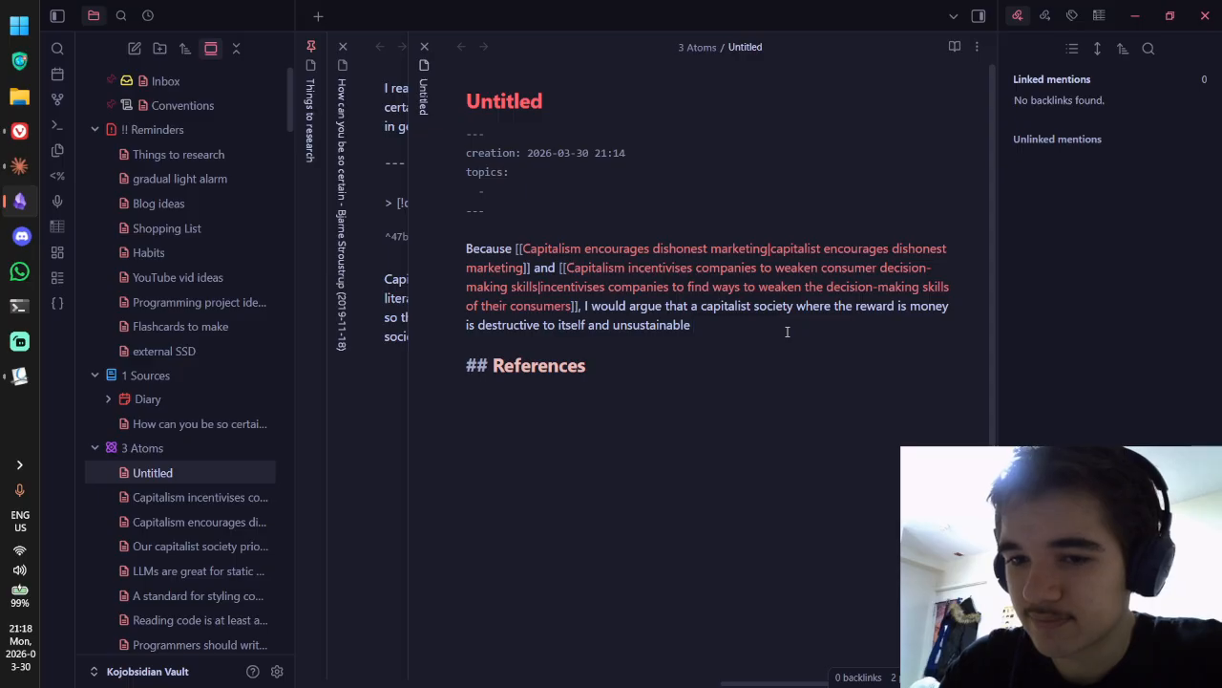
Step: Continue the sentence after "unsustainable" with "since it's hard to even educate consumers to be more sceptical of products when"
{"action": "type", "text": "since it's hard"}
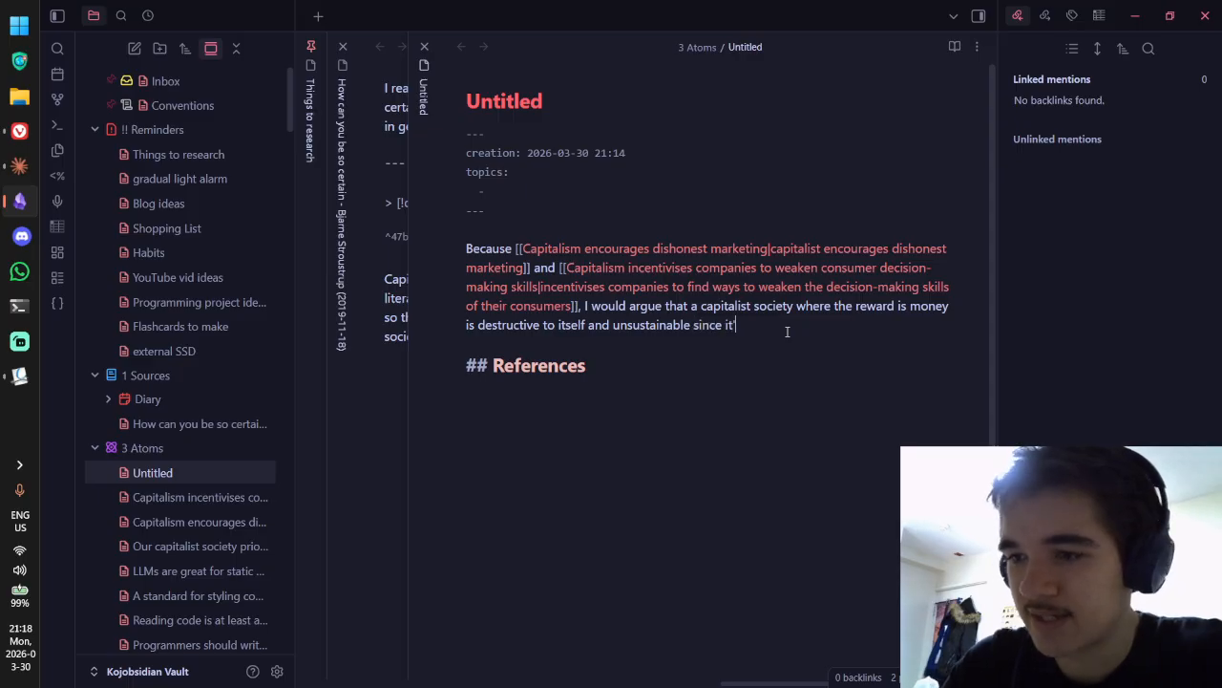
{"action": "type", "text": " to even educa"}
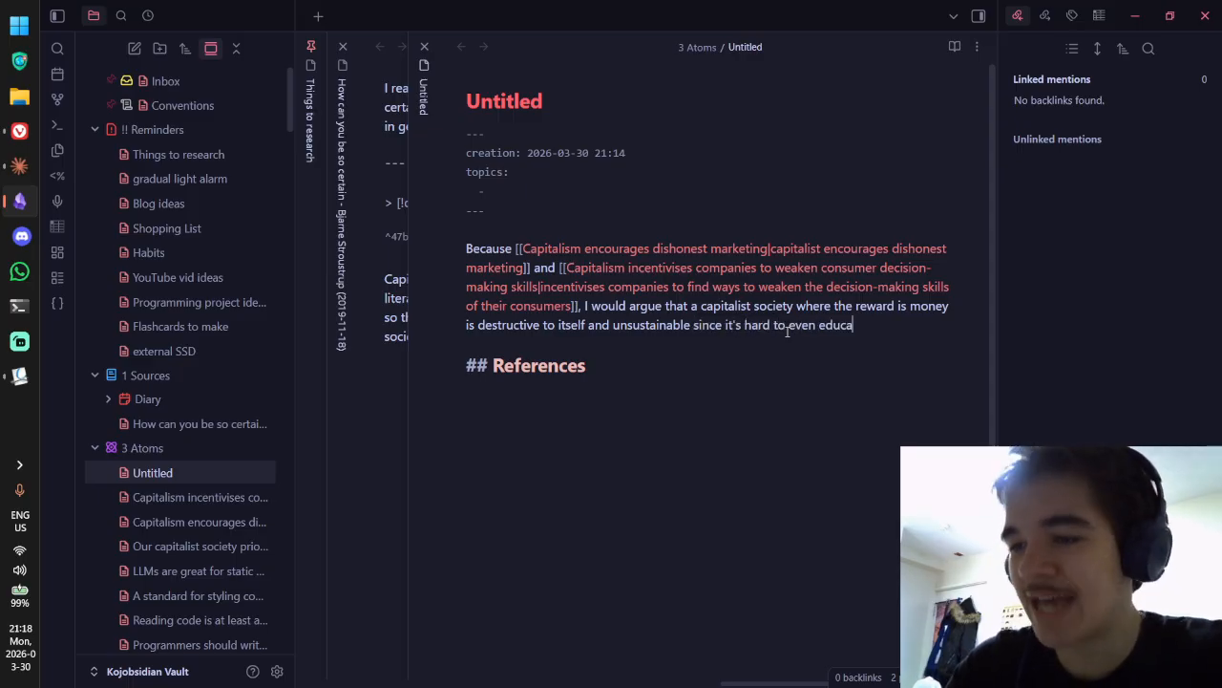
{"action": "type", "text": "te consumers to"}
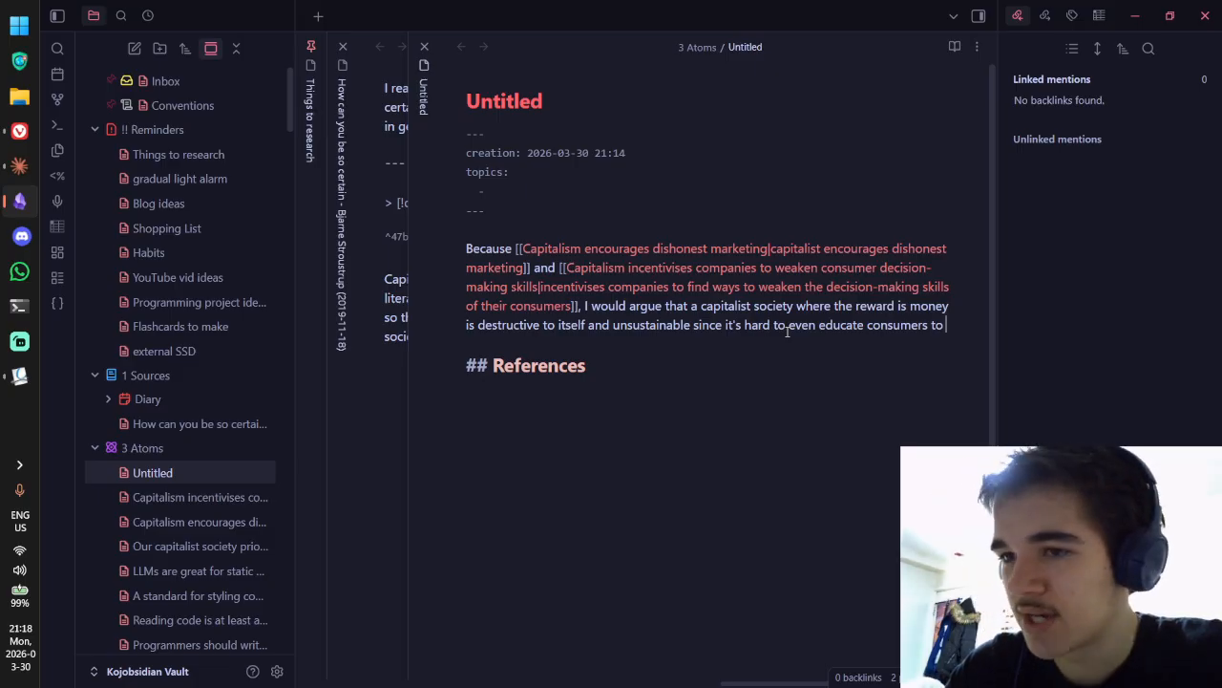
{"action": "type", "text": "be m"}
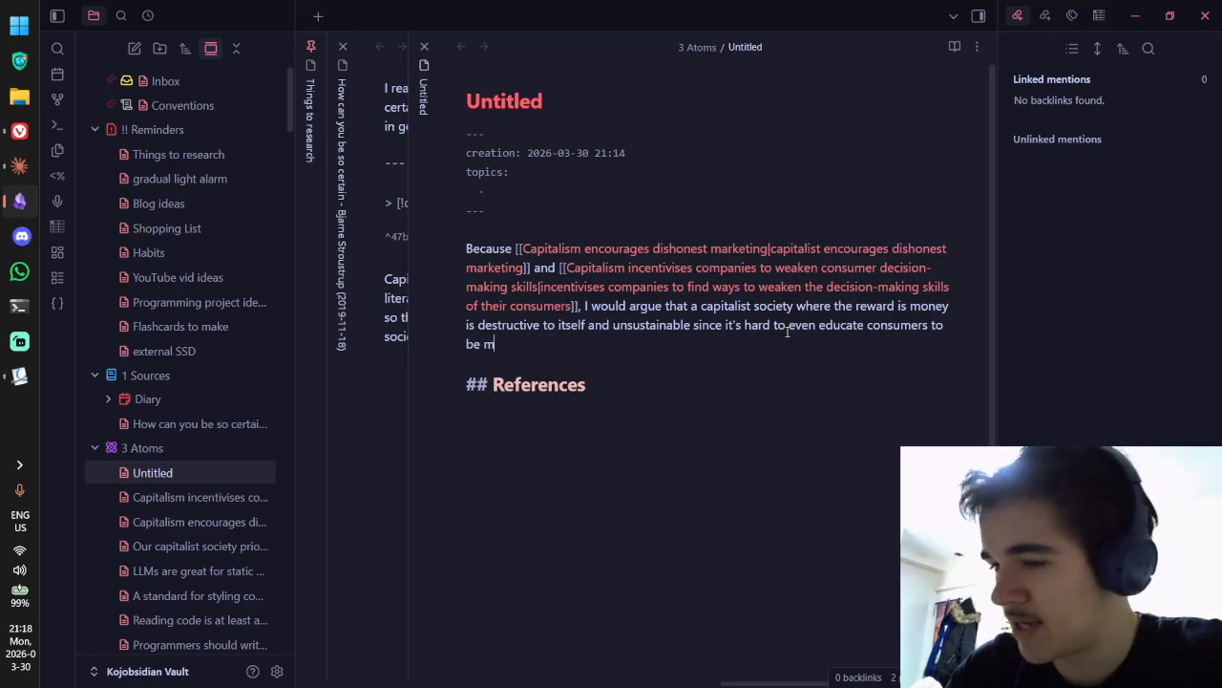
{"action": "type", "text": "ore sceptical of"}
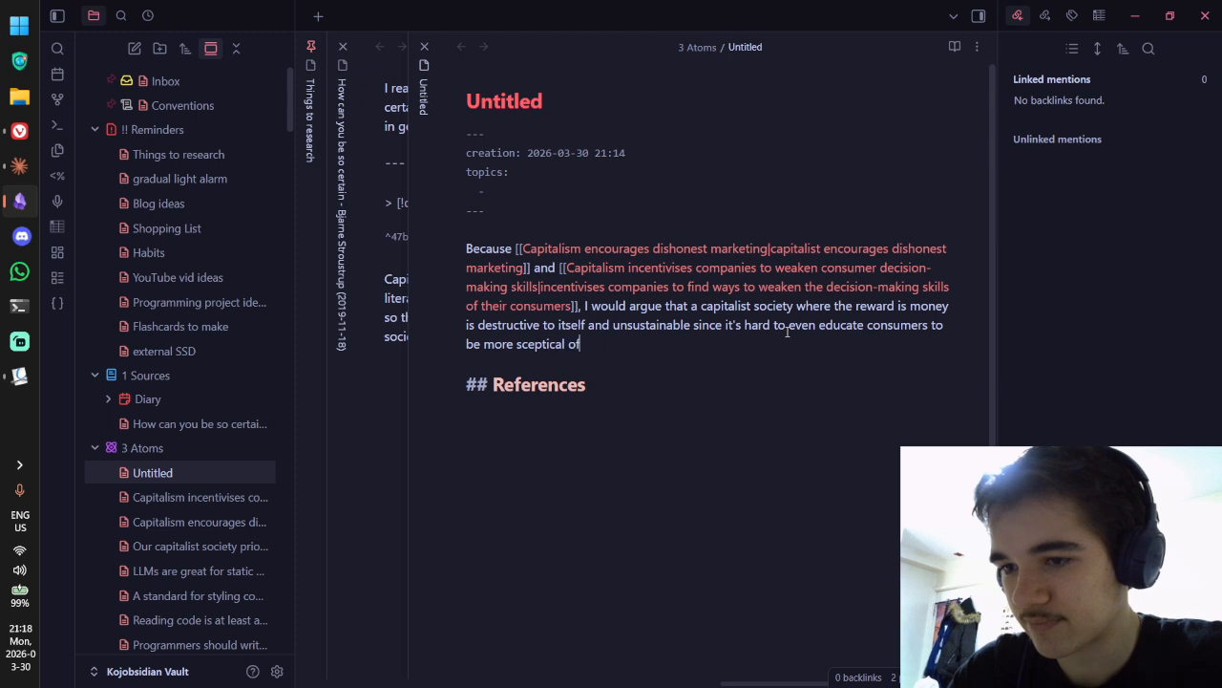
{"action": "type", "text": "roducts when"}
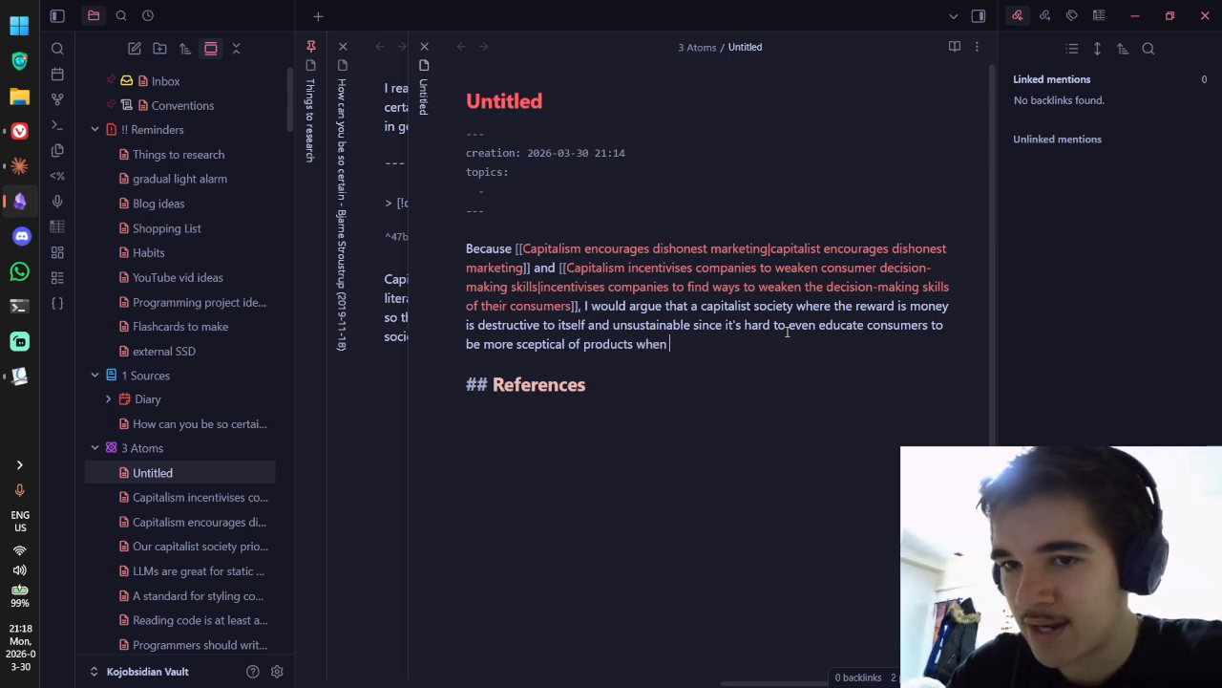
Step: Complete the sentence with "their very news feed is in of itself run by a capitalist company."
{"action": "type", "text": " their very news "}
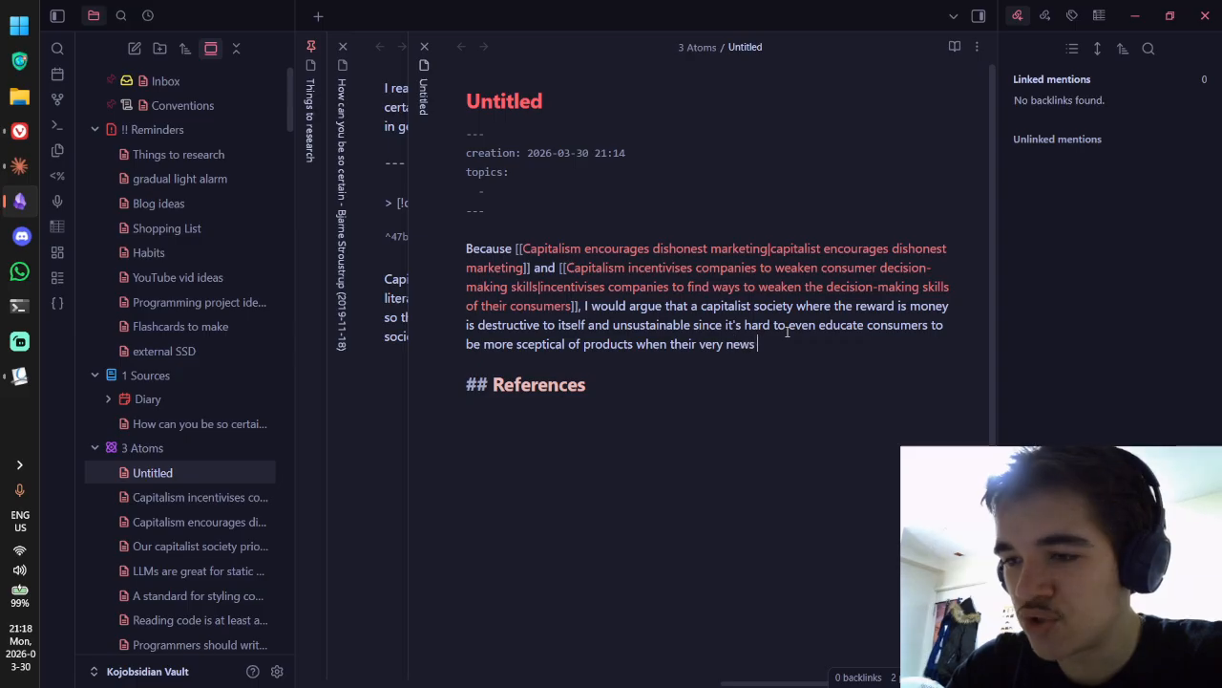
{"action": "type", "text": "feed"}
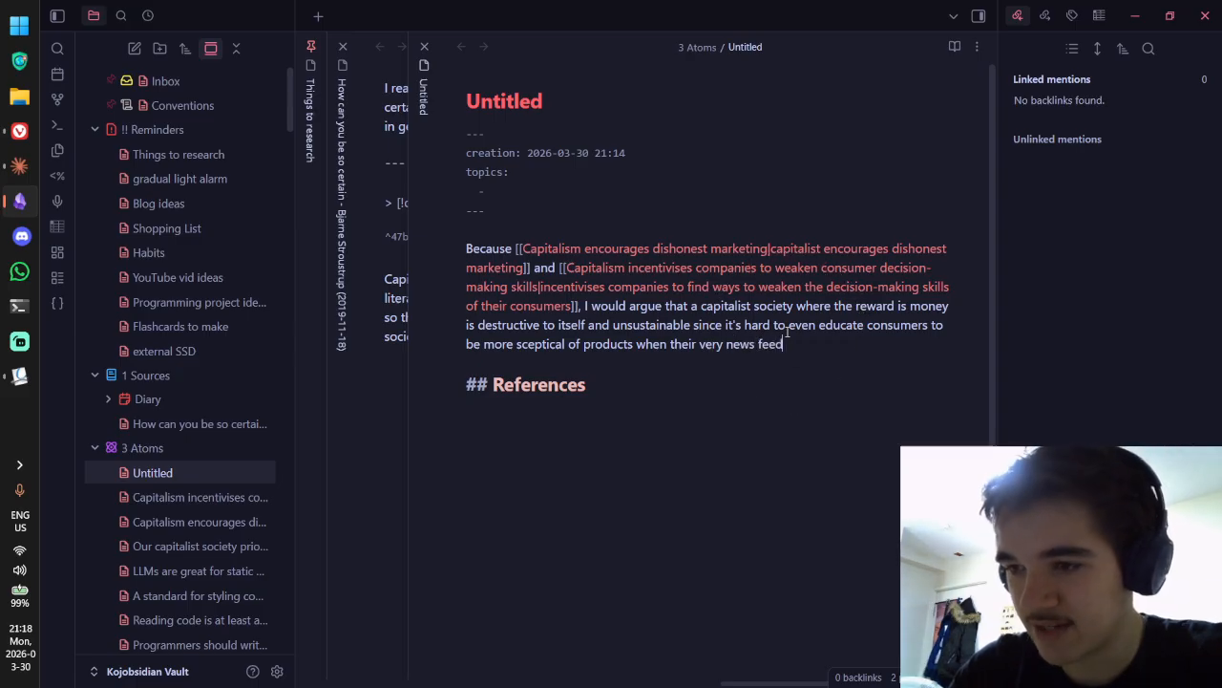
{"action": "type", "text": " is in of itself"}
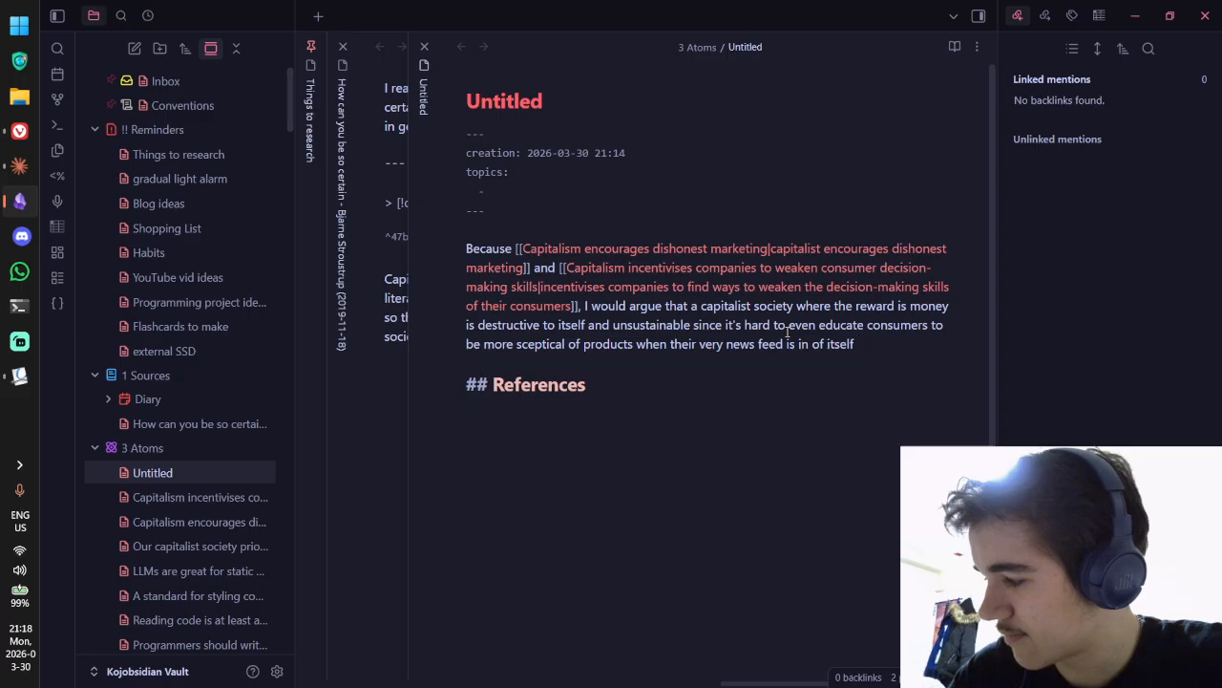
{"action": "type", "text": " run "}
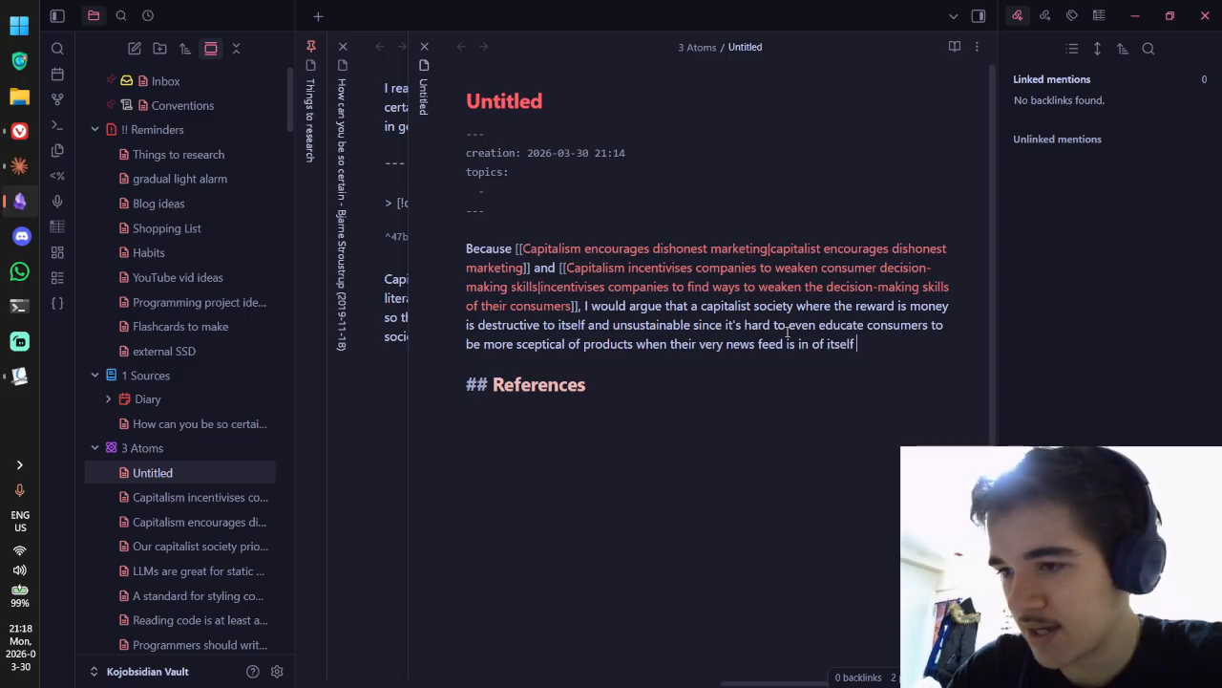
{"action": "type", "text": "by a cap"}
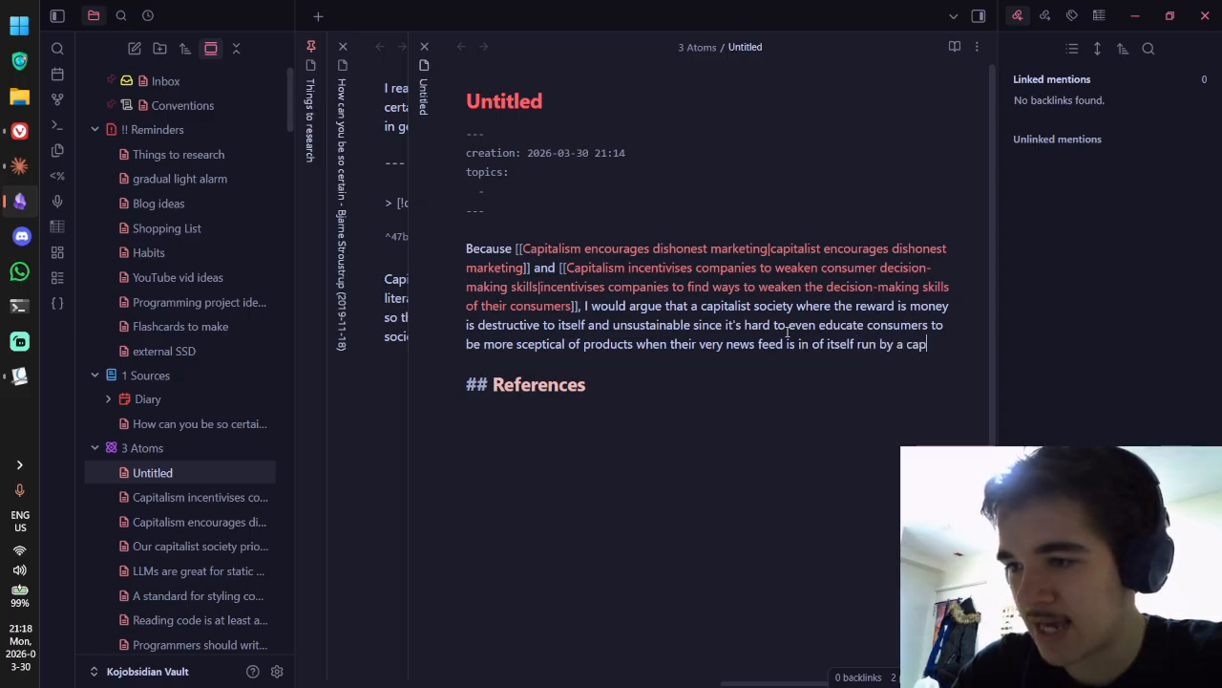
{"action": "type", "text": "italist compann"}
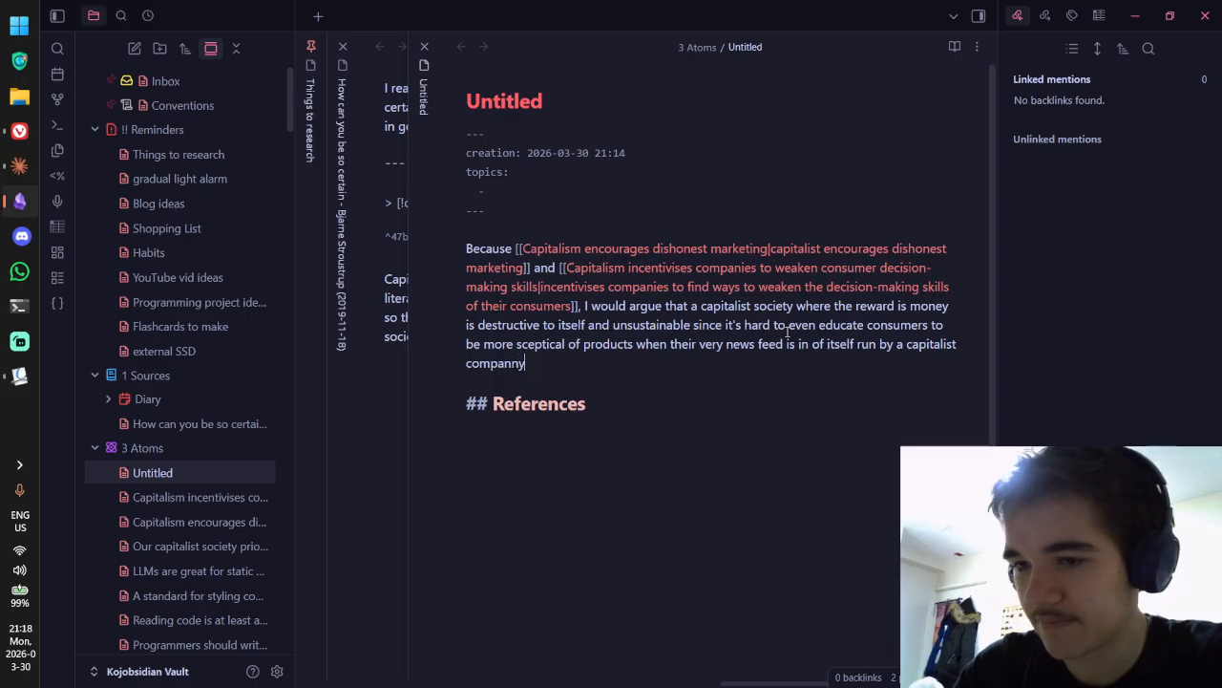
{"action": "key", "text": "BackSpace"}
{"action": "type", "text": "y."}
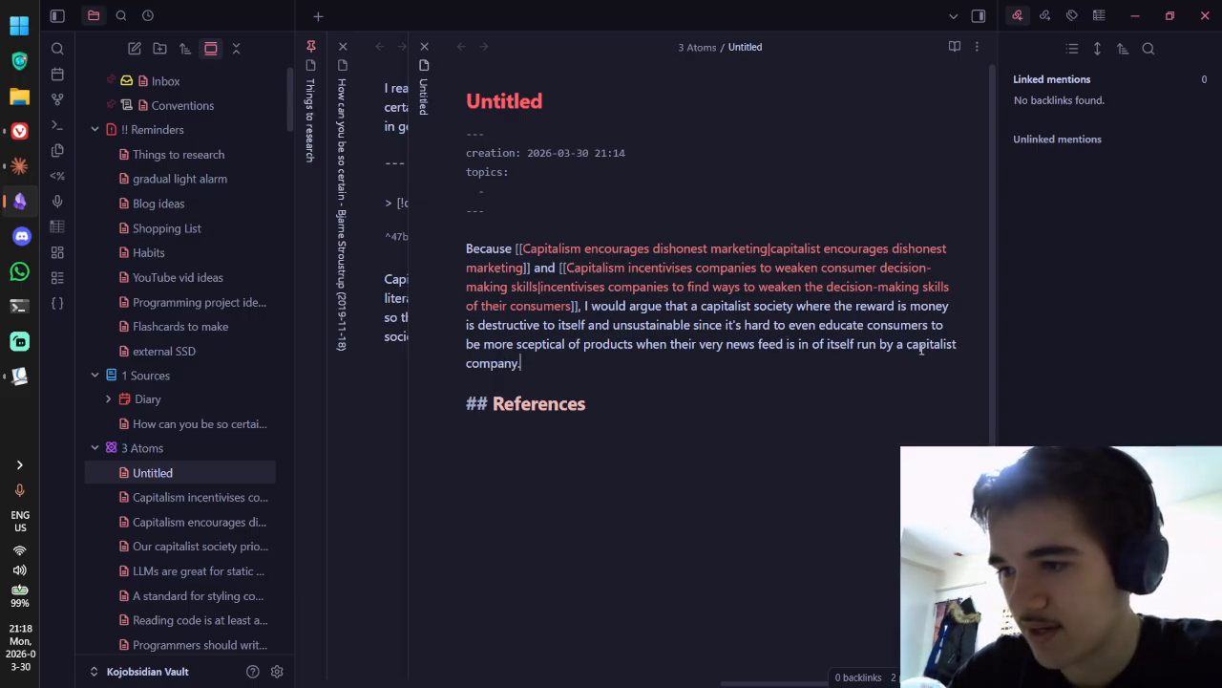
Step: Reword "capitalist company" as "company that also functions under capitalism" and extend the sentence with "- whether"
{"action": "double_click", "coordinate": [920, 346]}
{"action": "key", "text": "BackSpace"}
{"action": "key", "text": "BackSpace"}
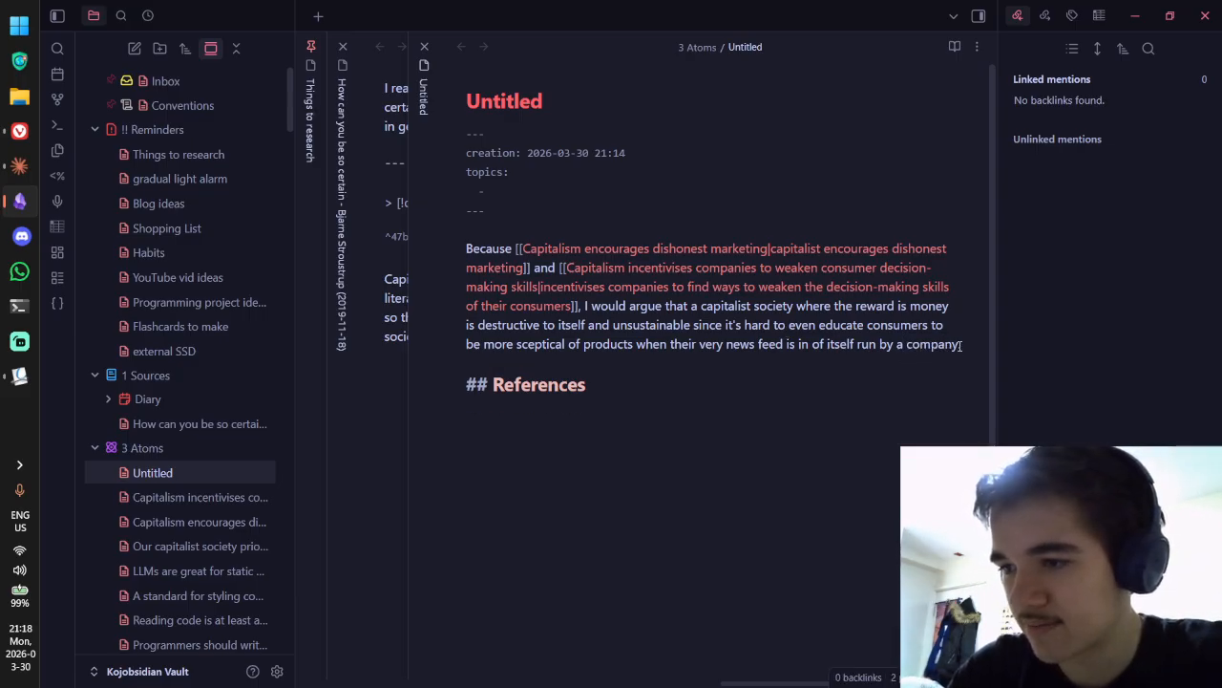
{"action": "type", "text": "that is"}
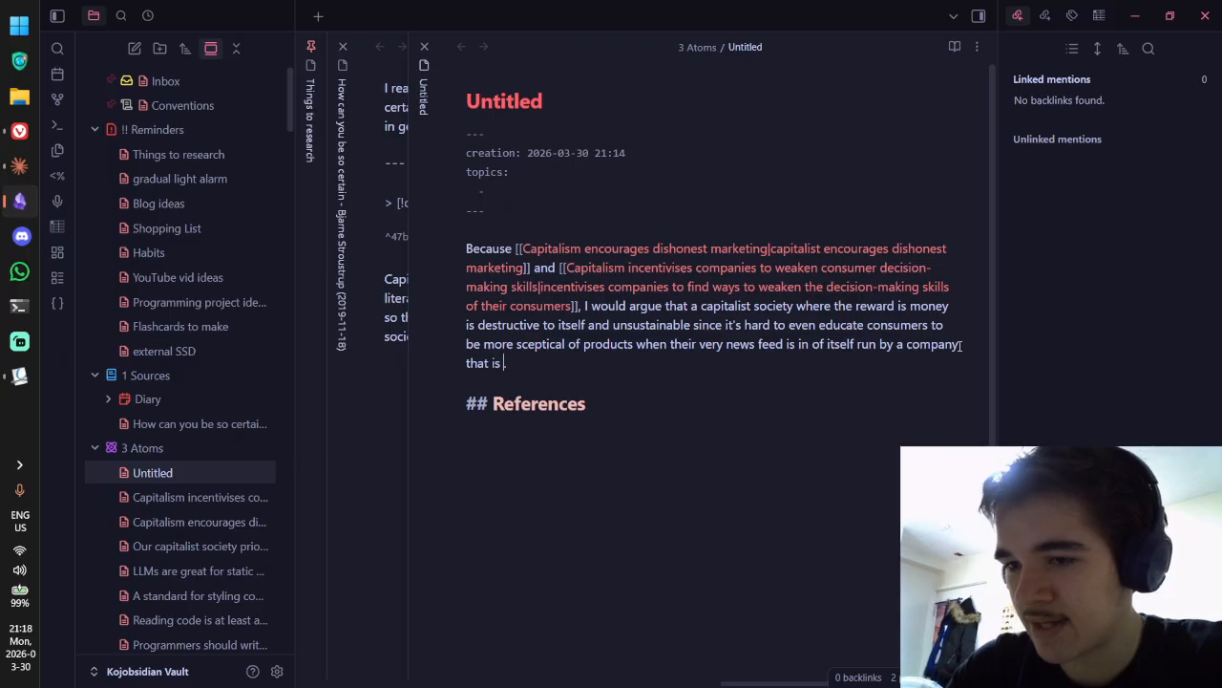
{"action": "key", "text": "BackSpace"}
{"action": "key", "text": "BackSpace"}
{"action": "key", "text": "BackSpace"}
{"action": "type", "text": "also functions  under"}
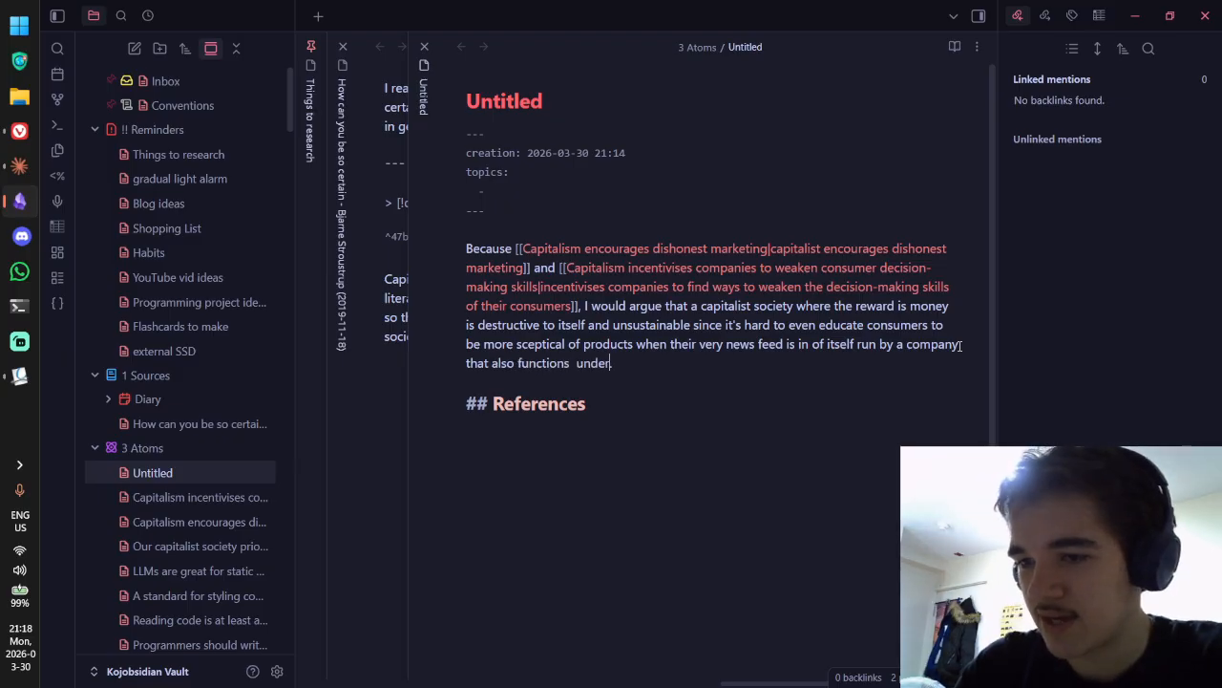
{"action": "key", "text": "BackSpace"}
{"action": "key", "text": "BackSpace"}
{"action": "key", "text": "BackSpace"}
{"action": "key", "text": "BackSpace"}
{"action": "key", "text": "BackSpace"}
{"action": "key", "text": "BackSpace"}
{"action": "type", "text": "under c"}
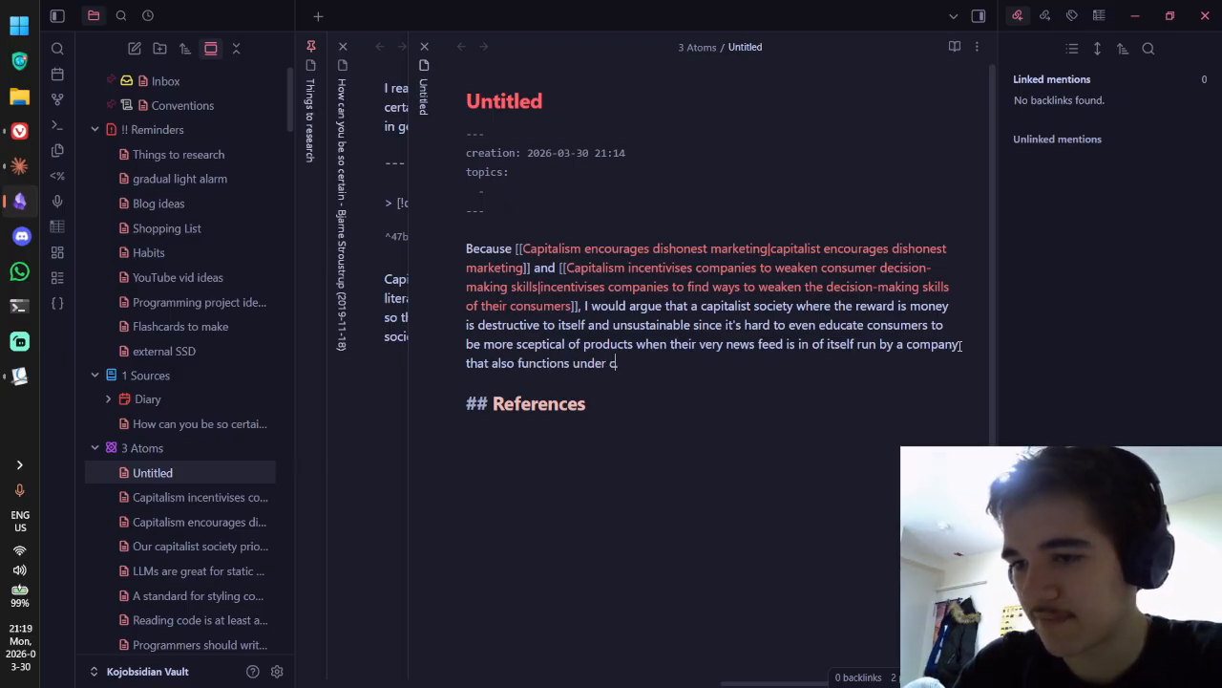
{"action": "type", "text": "apitalism - whether "}
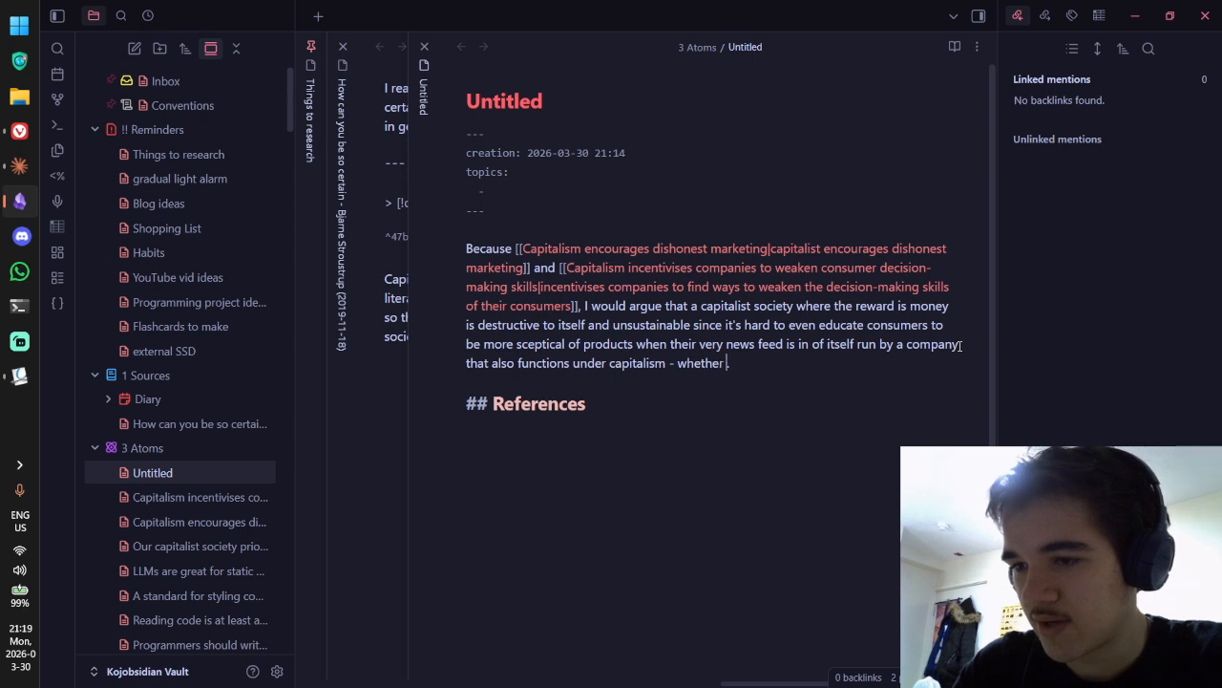
Step: Finish the sentence with the examples "it be CNN, the BBC, or even social media platforms like Instagram and TikTok."
{"action": "type", "text": "it be CNN, B"}
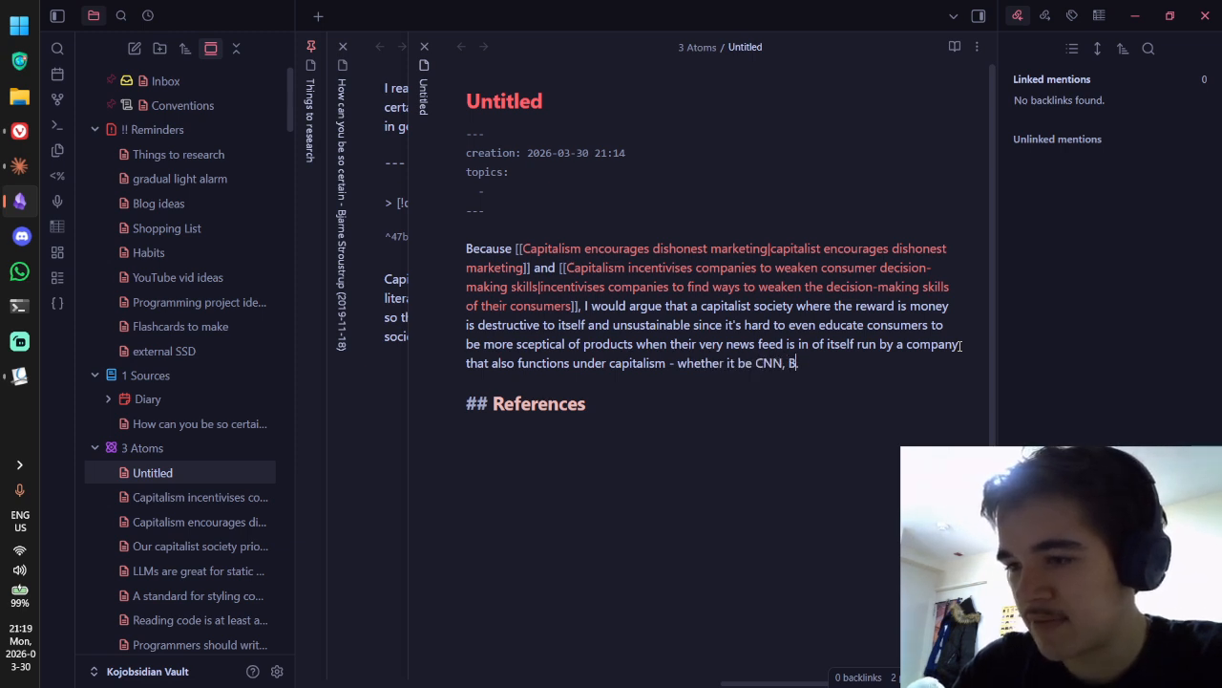
{"action": "type", "text": "BC< or"}
{"action": "key", "text": "BackSpace"}
{"action": "key", "text": "BackSpace"}
{"action": "key", "text": "BackSpace"}
{"action": "key", "text": "BackSpace"}
{"action": "key", "text": "BackSpace"}
{"action": "key", "text": "BackSpace"}
{"action": "key", "text": "BackSpace"}
{"action": "key", "text": "BackSpace"}
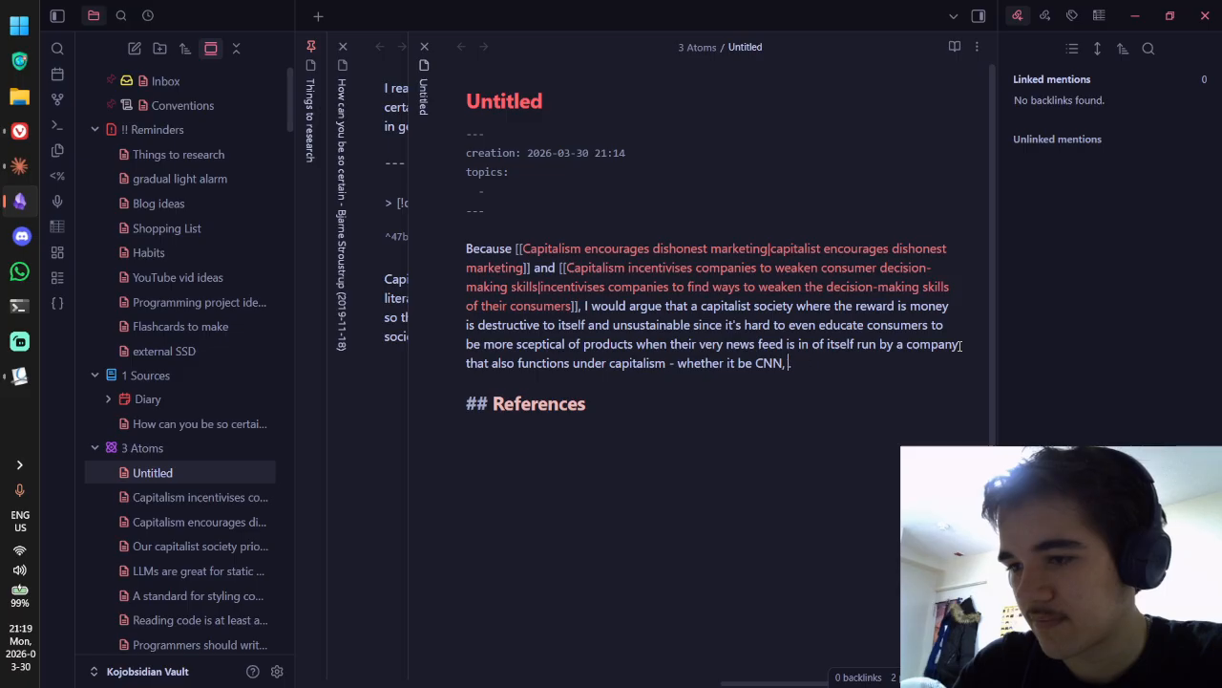
{"action": "type", "text": "the BBC< "}
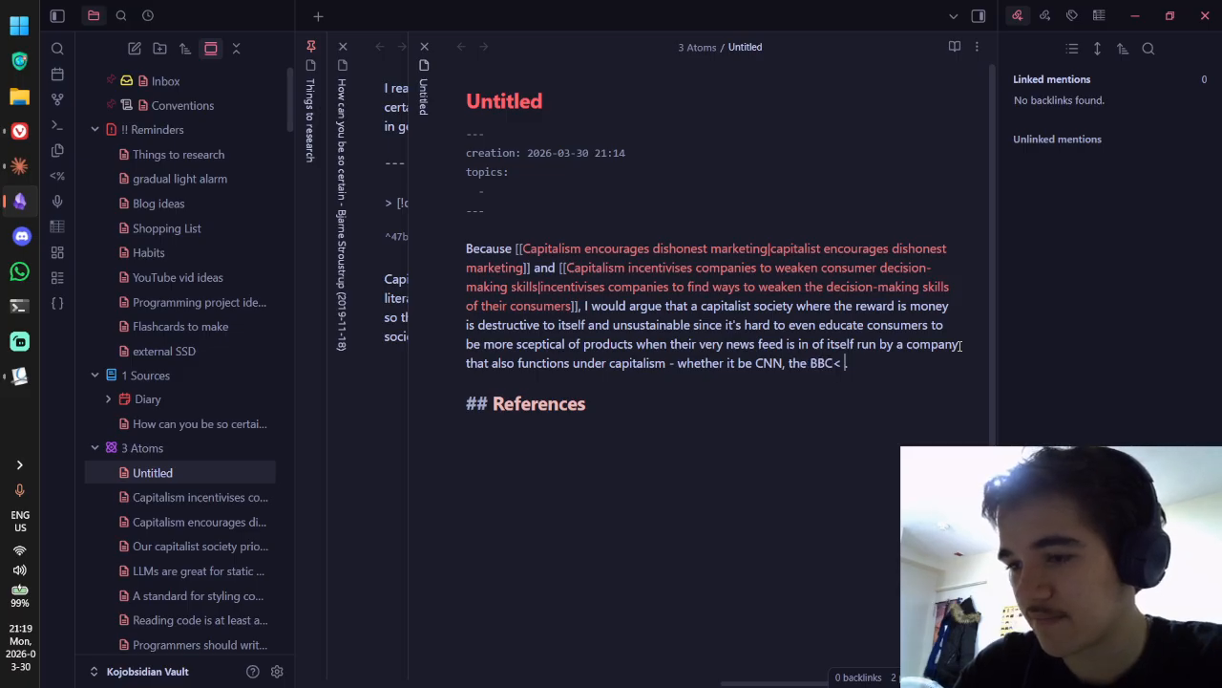
{"action": "type", "text": "or even "}
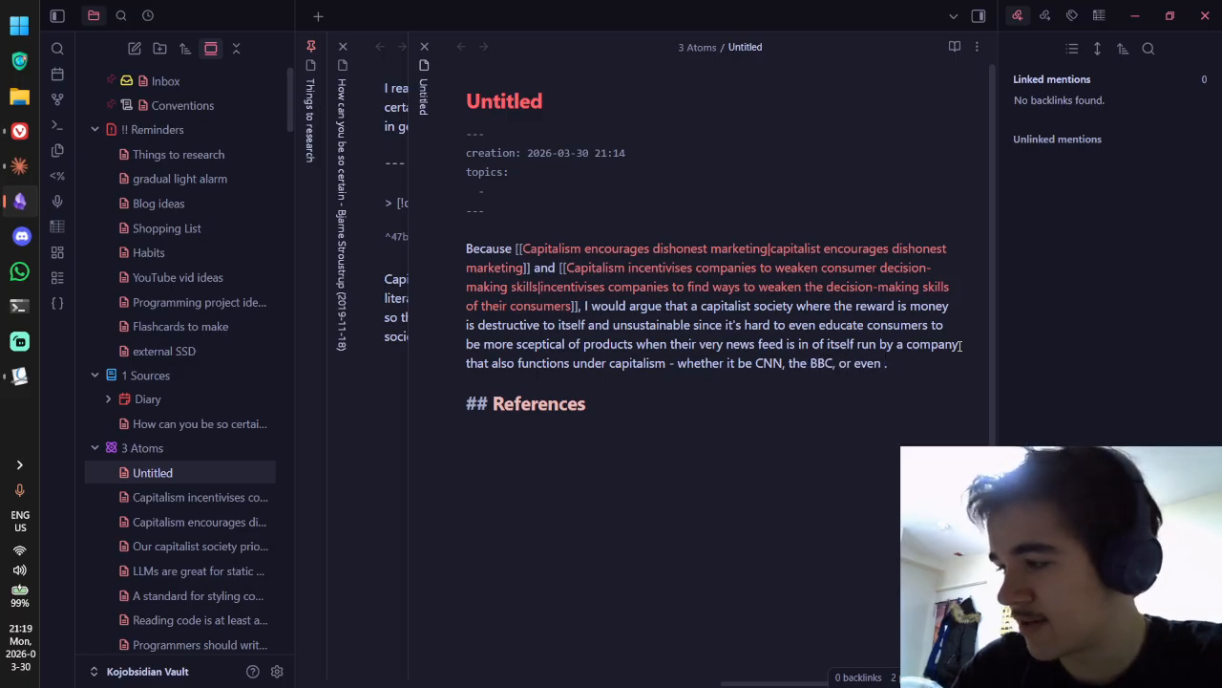
{"action": "type", "text": "social media platform"}
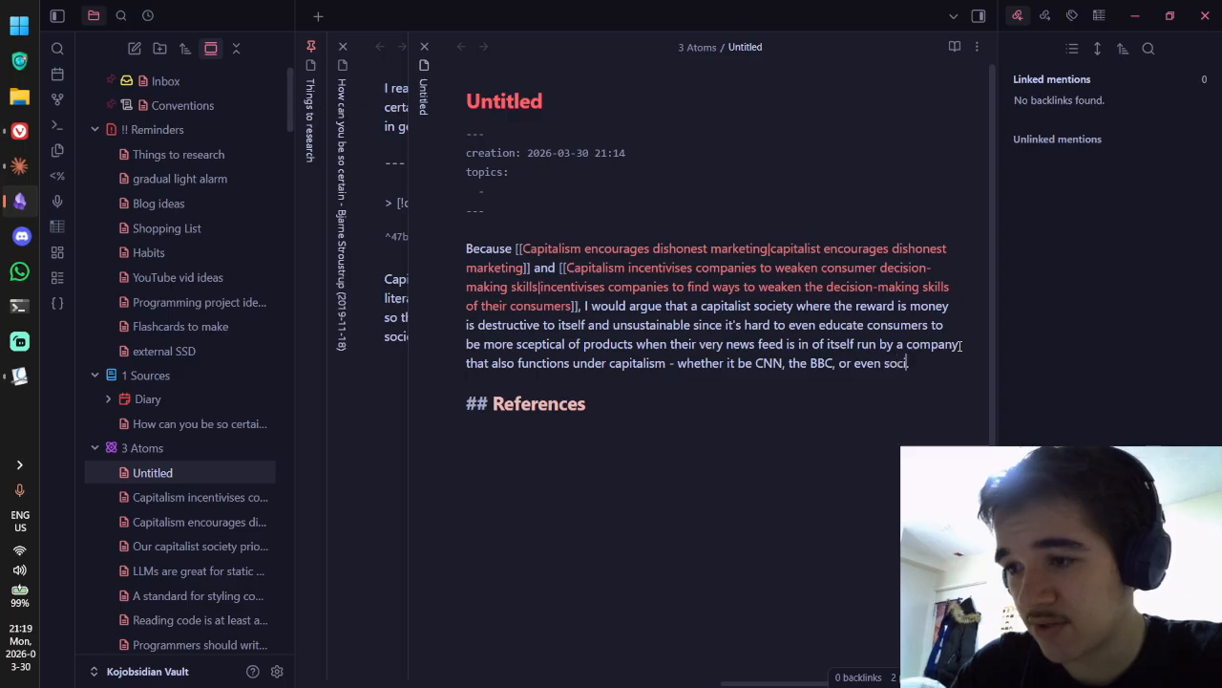
{"action": "type", "text": "s lik"}
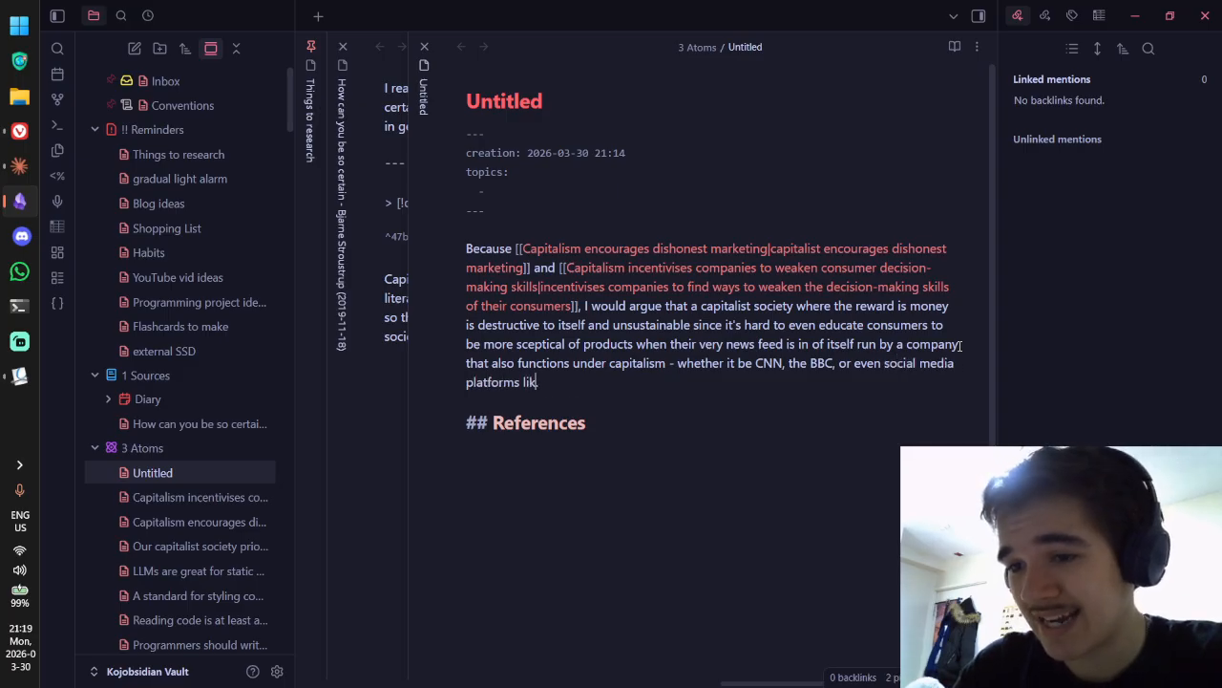
{"action": "type", "text": "e Instagram and TikTok."}
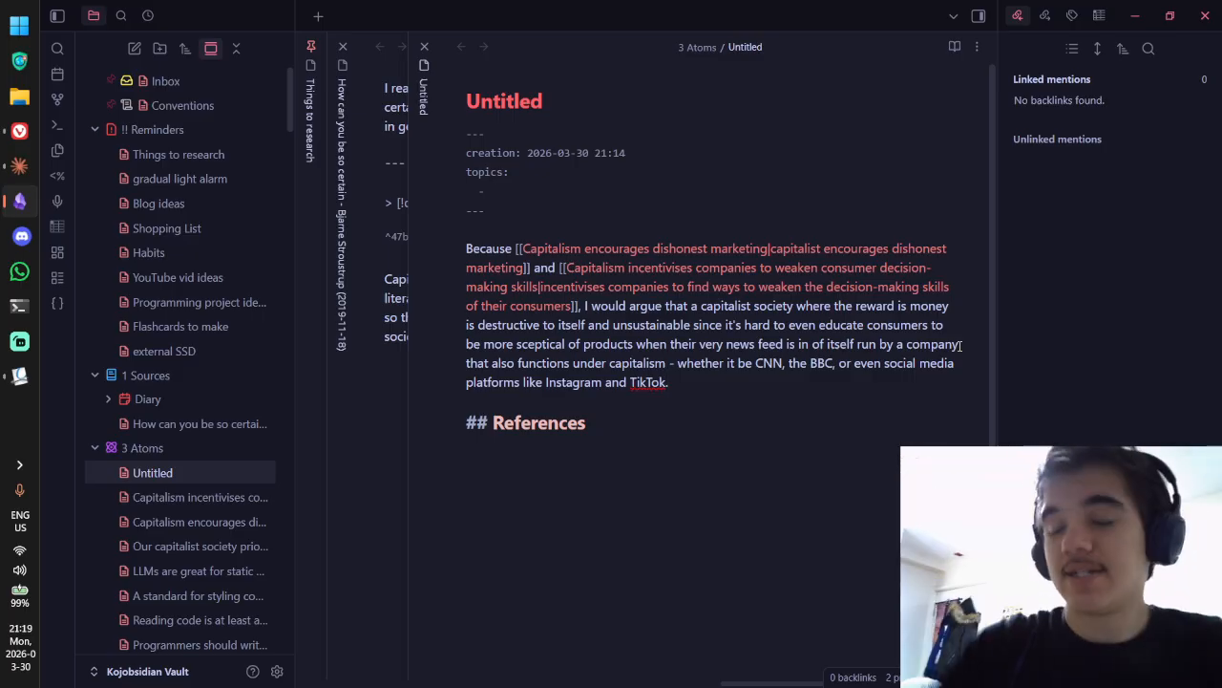
{"action": "left_click_drag", "start_coordinate": [737, 382], "coordinate": [881, 367]}
{"action": "left_click", "coordinate": [732, 364]}
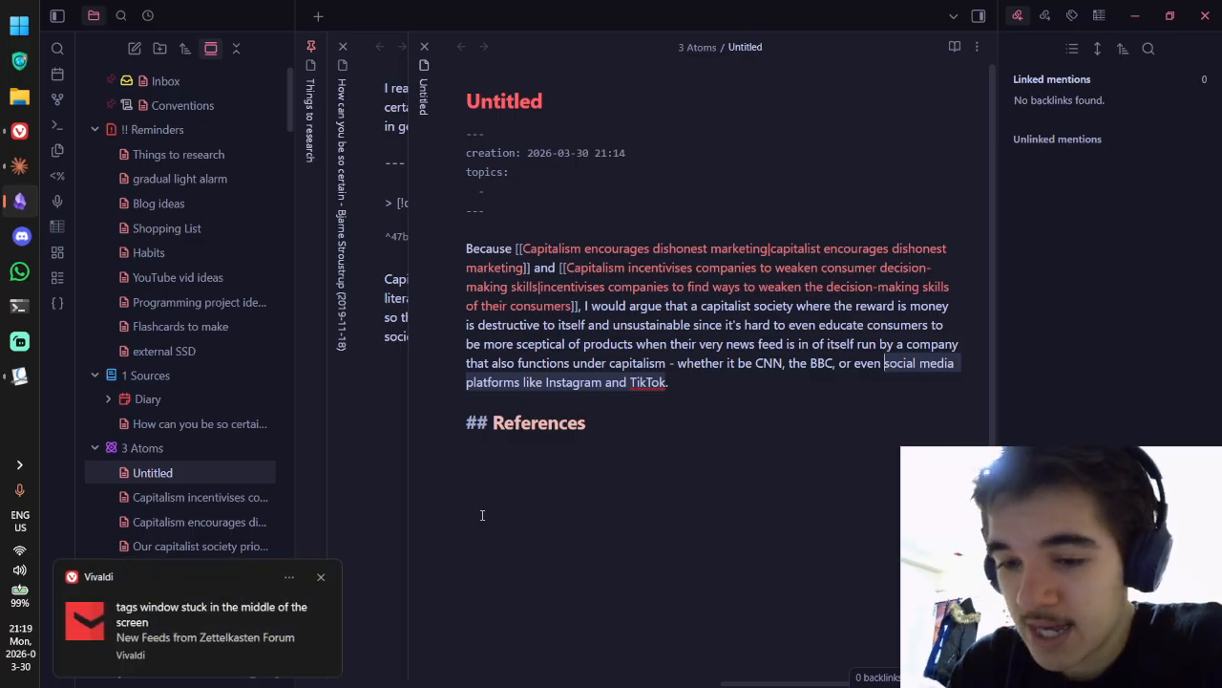
{"action": "left_click", "coordinate": [882, 396]}
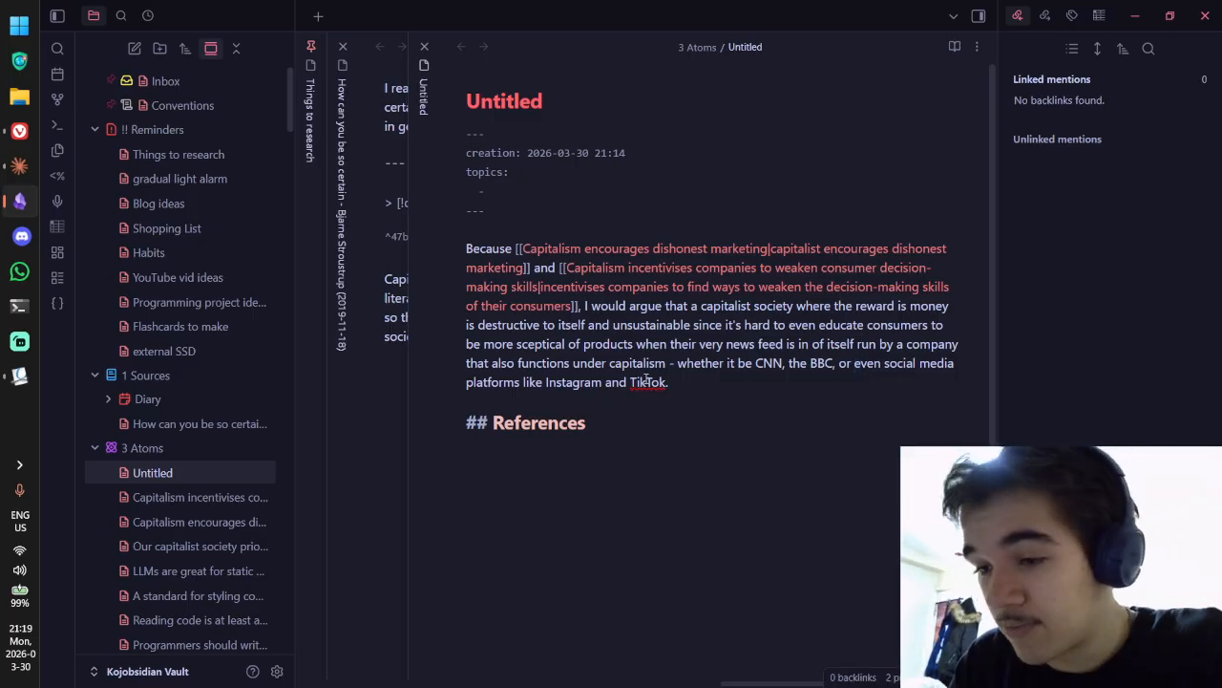
Step: Add the word "TikTok" from the end of the paragraph to the spelling dictionary
{"action": "left_click_drag", "start_coordinate": [666, 381], "coordinate": [545, 381]}
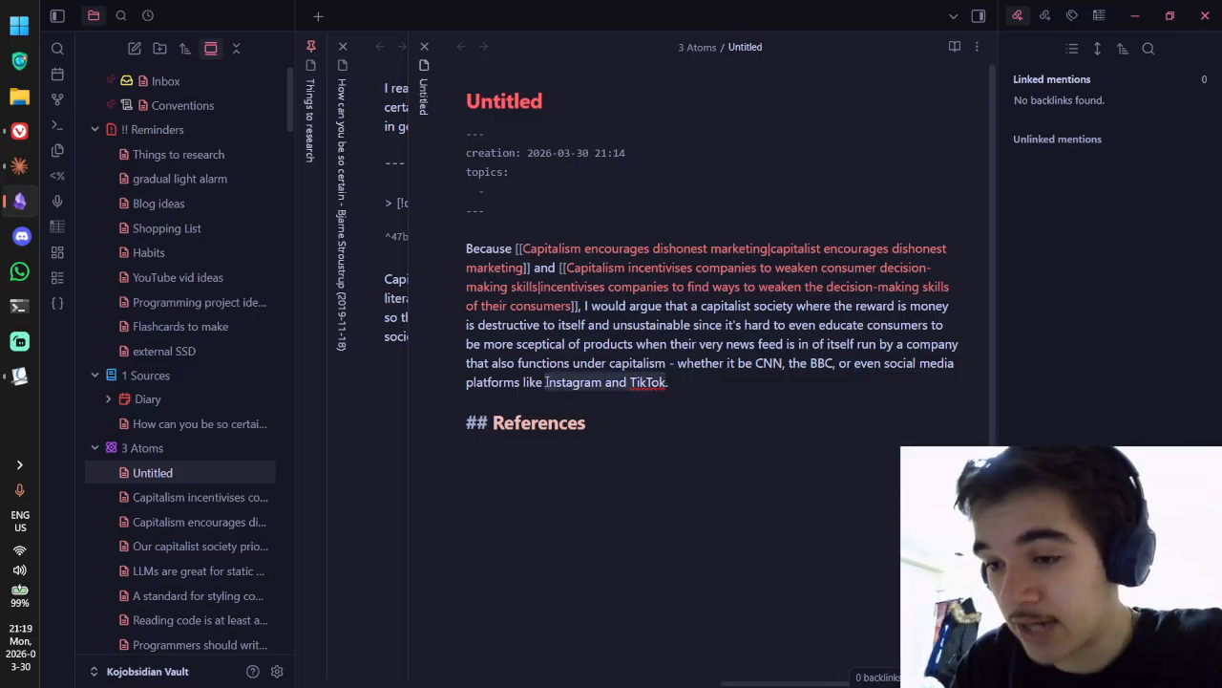
{"action": "left_click", "coordinate": [735, 382]}
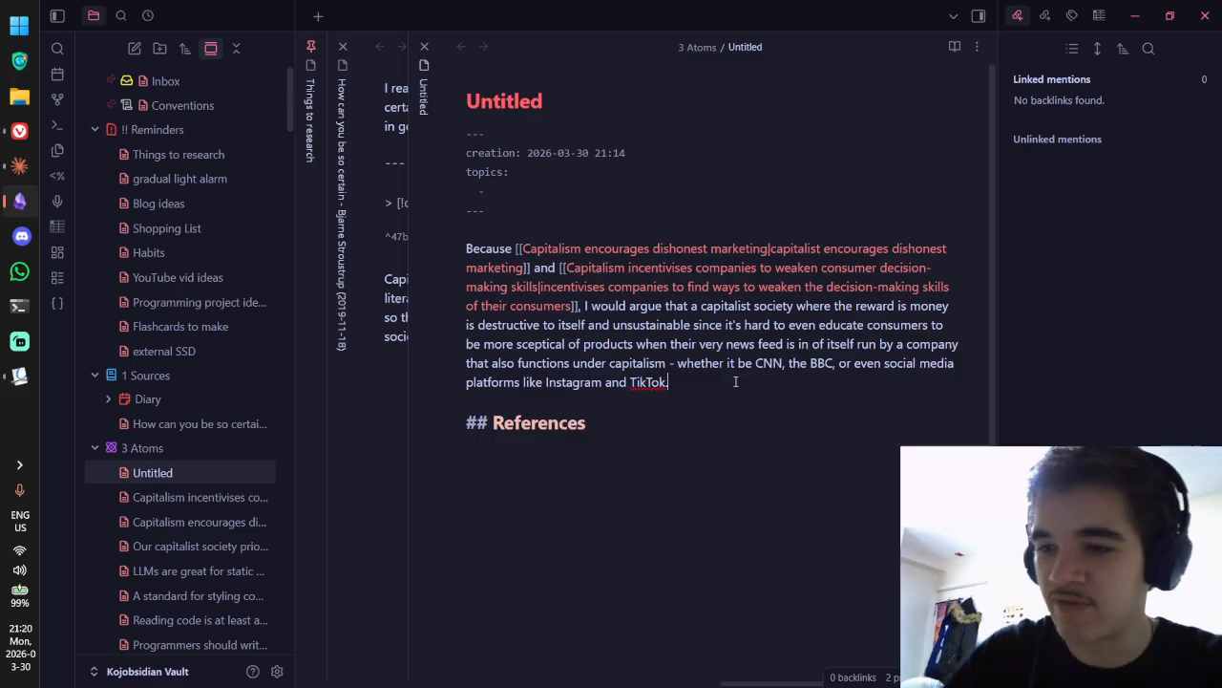
{"action": "key", "text": "ctrl+e"}
{"action": "key", "text": "ctrl+e"}
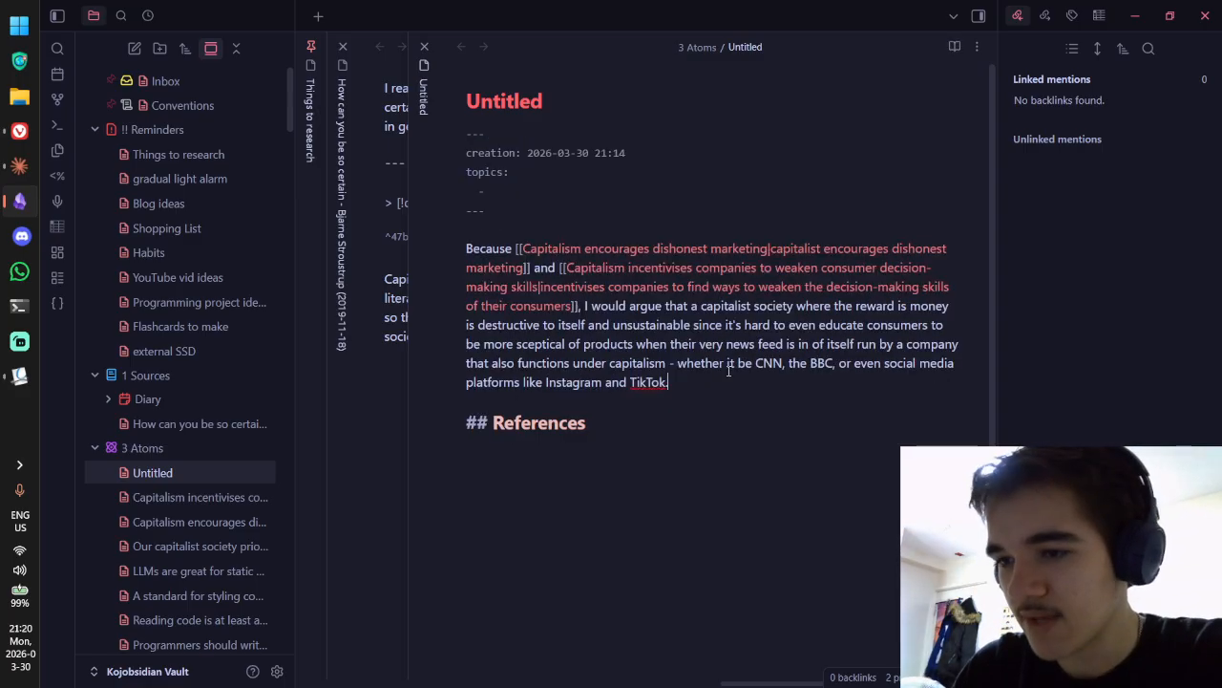
{"action": "right_click", "coordinate": [655, 379]}
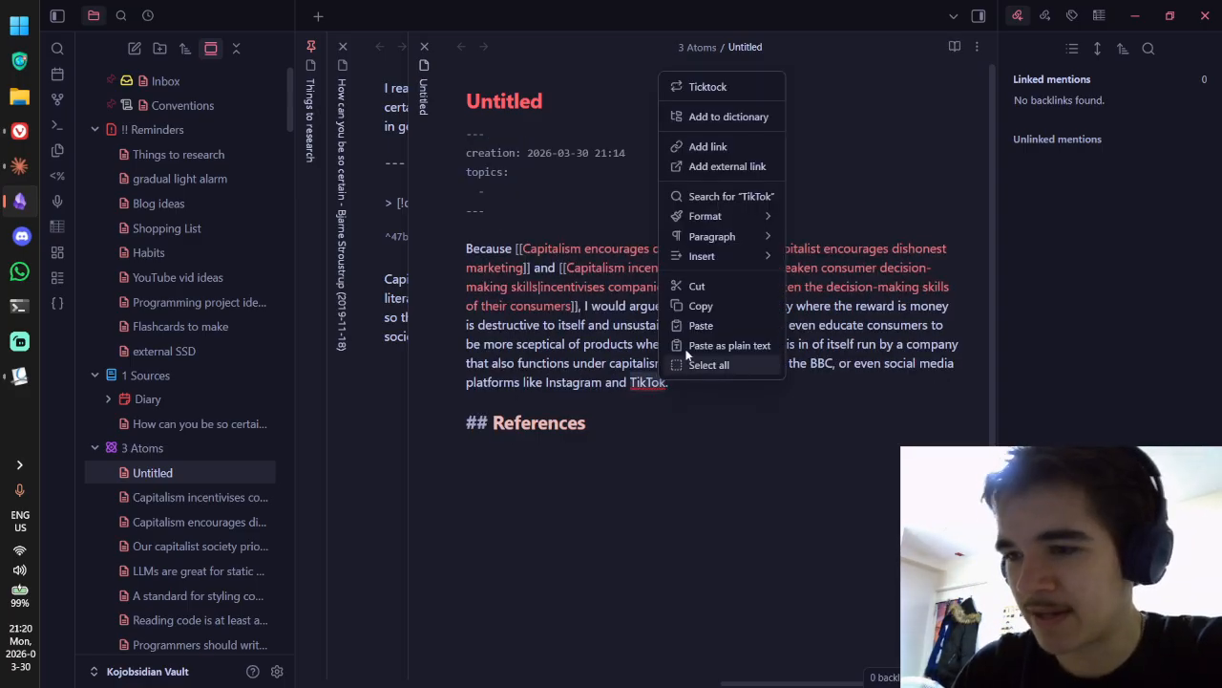
{"action": "left_click", "coordinate": [730, 116]}
{"action": "key", "text": "ctrl+e"}
{"action": "key", "text": "ctrl+e"}
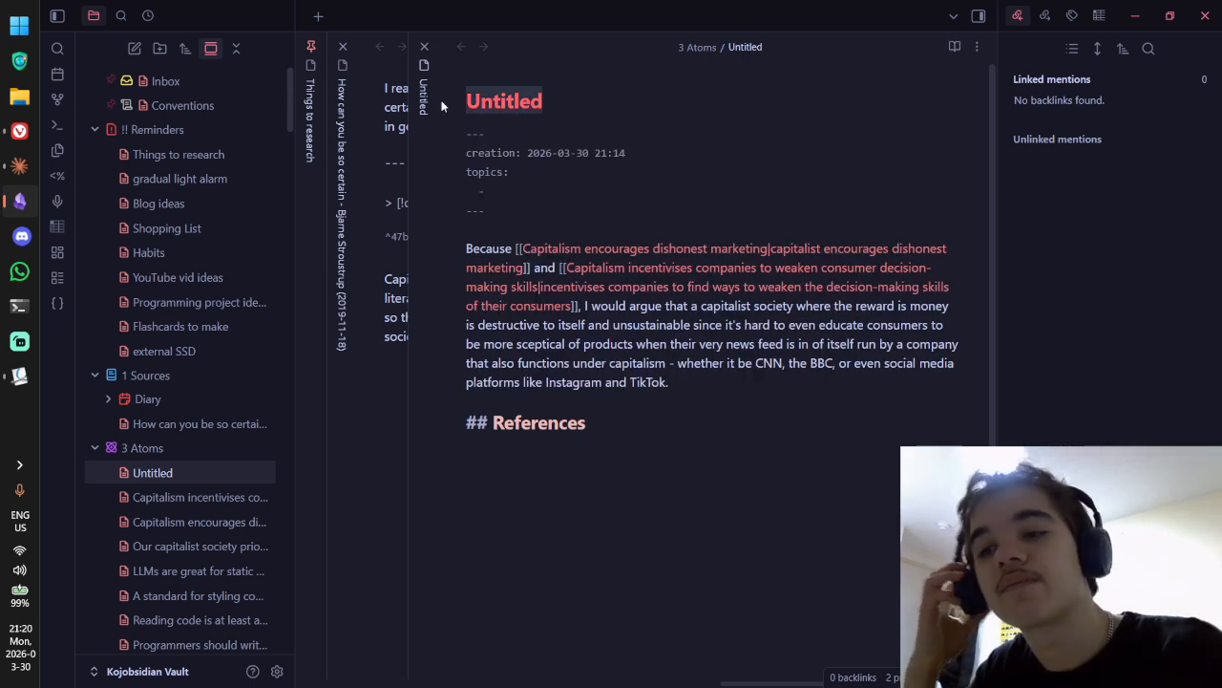
Step: Title the untitled note "Our capitalist society is self-destructive"
{"action": "type", "text": "Our cap"}
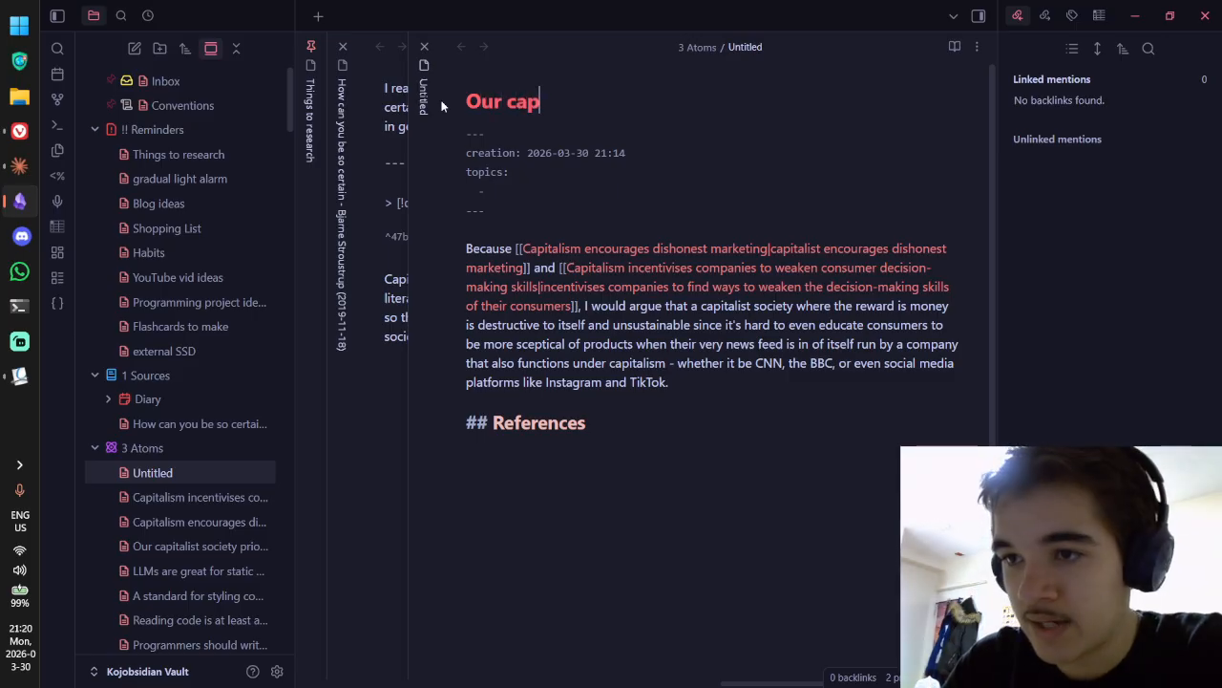
{"action": "type", "text": "italist society is "}
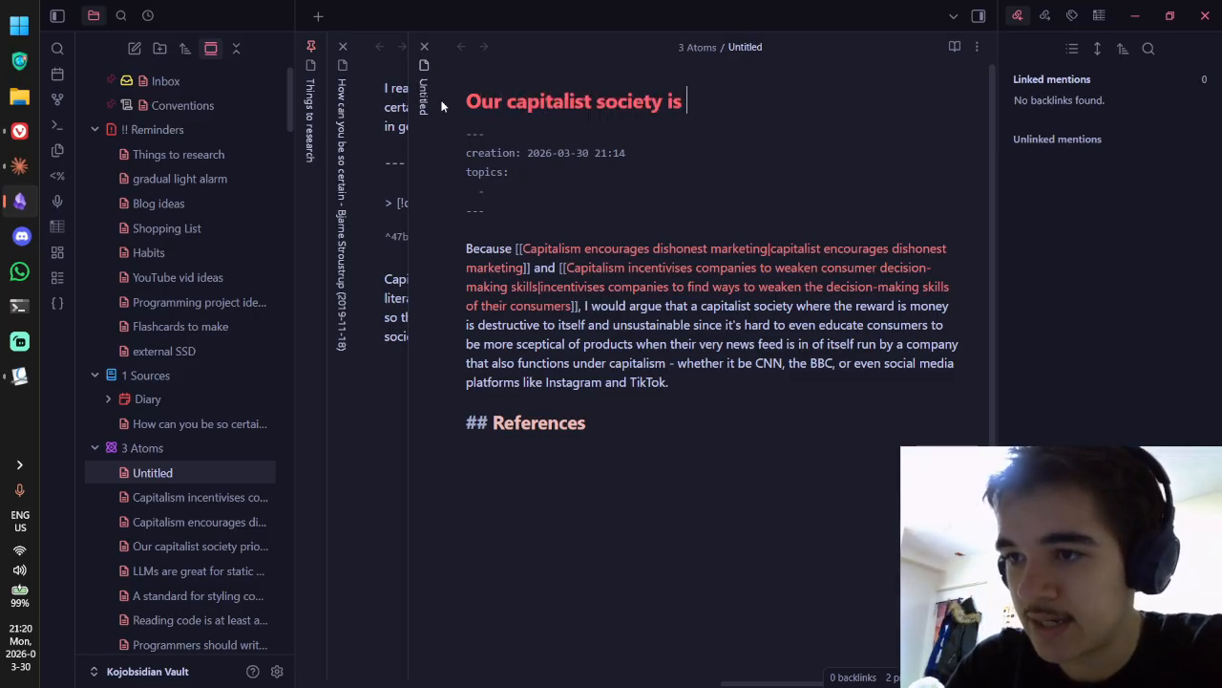
{"action": "type", "text": "des"}
{"action": "key", "text": "BackSpace"}
{"action": "key", "text": "BackSpace"}
{"action": "key", "text": "BackSpace"}
{"action": "type", "text": "s"}
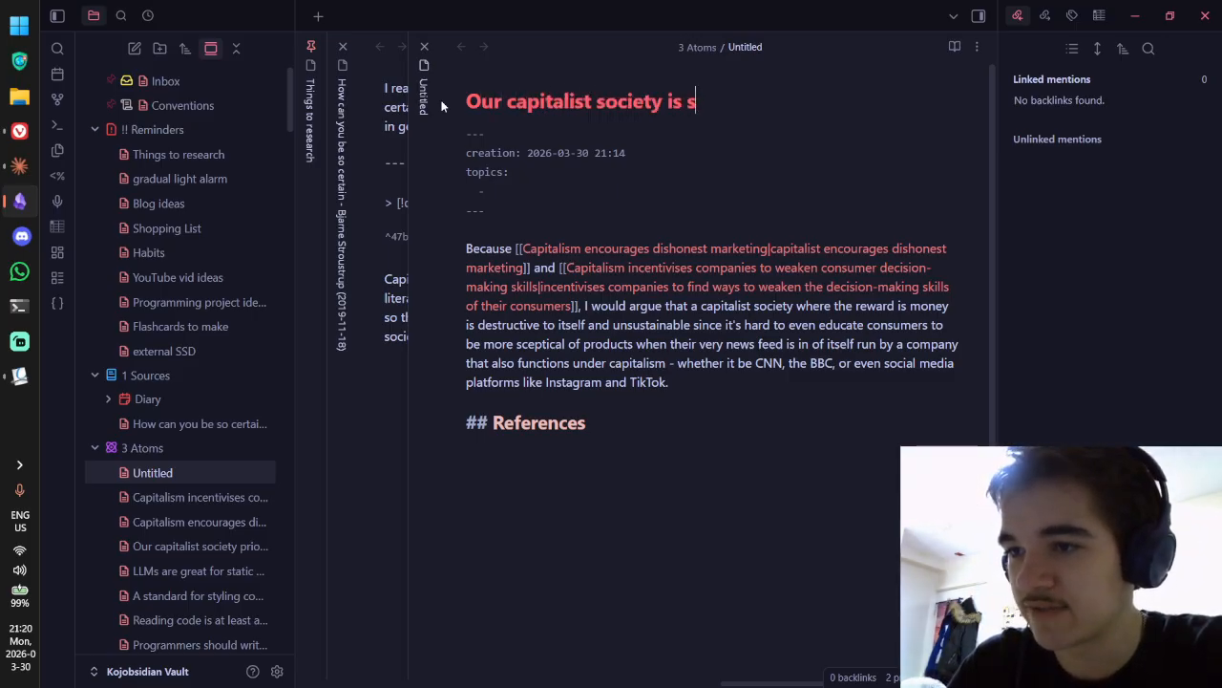
{"action": "type", "text": "elf-destruciv"}
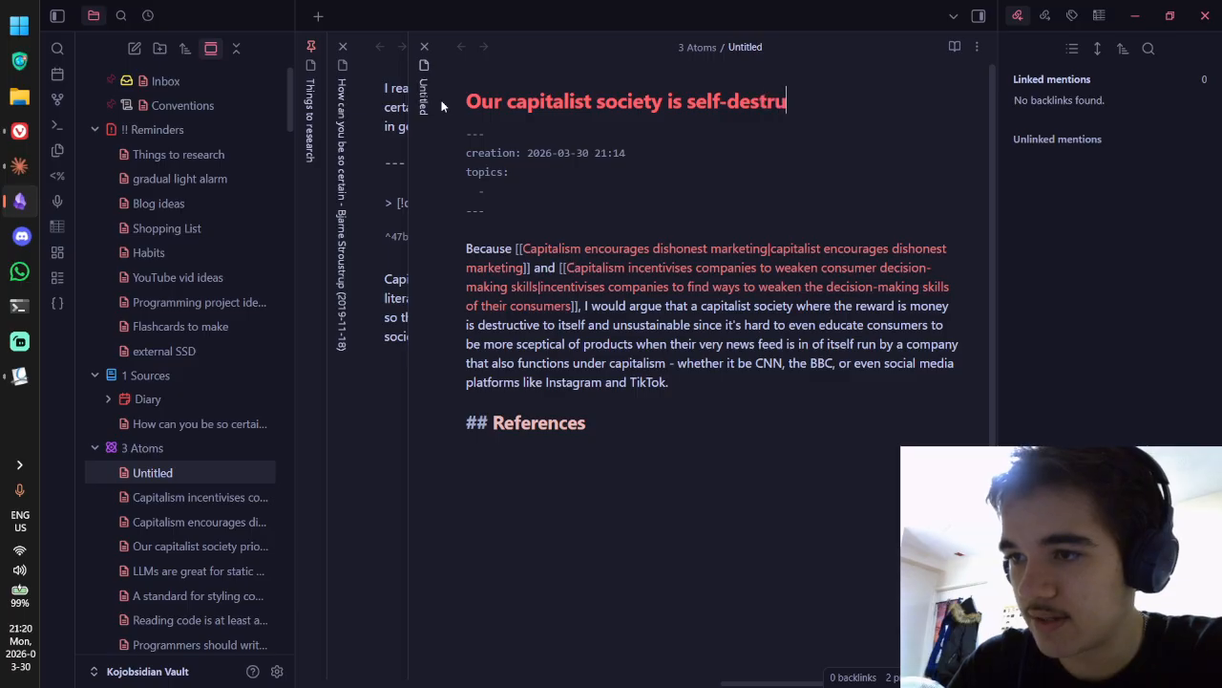
{"action": "key", "text": "BackSpace"}
{"action": "key", "text": "BackSpace"}
{"action": "type", "text": "tive"}
{"action": "key", "text": "BackSpace"}
{"action": "key", "text": "BackSpace"}
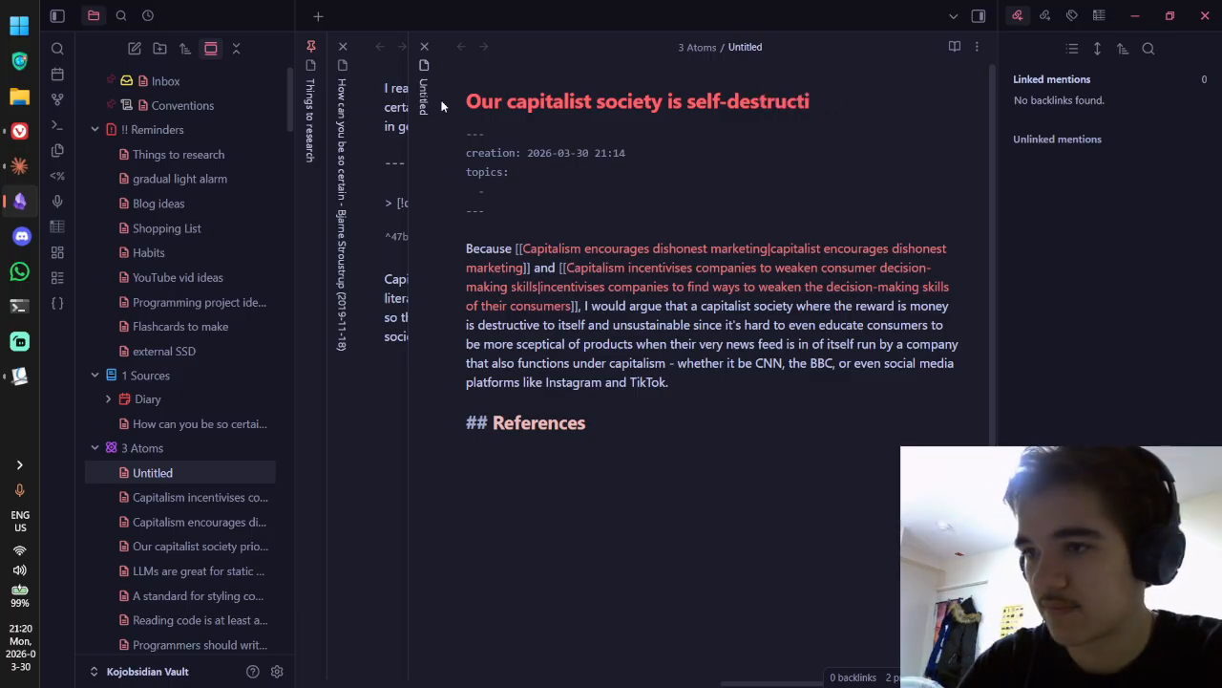
{"action": "type", "text": "ve"}
{"action": "key", "text": "ctrl+e"}
Step: Add the link [[How can you be so certain - Bjarne Stroustrup (2019-11-18)#^47bb7a]] under the References heading
{"action": "mouse_move", "coordinate": [601, 276]}
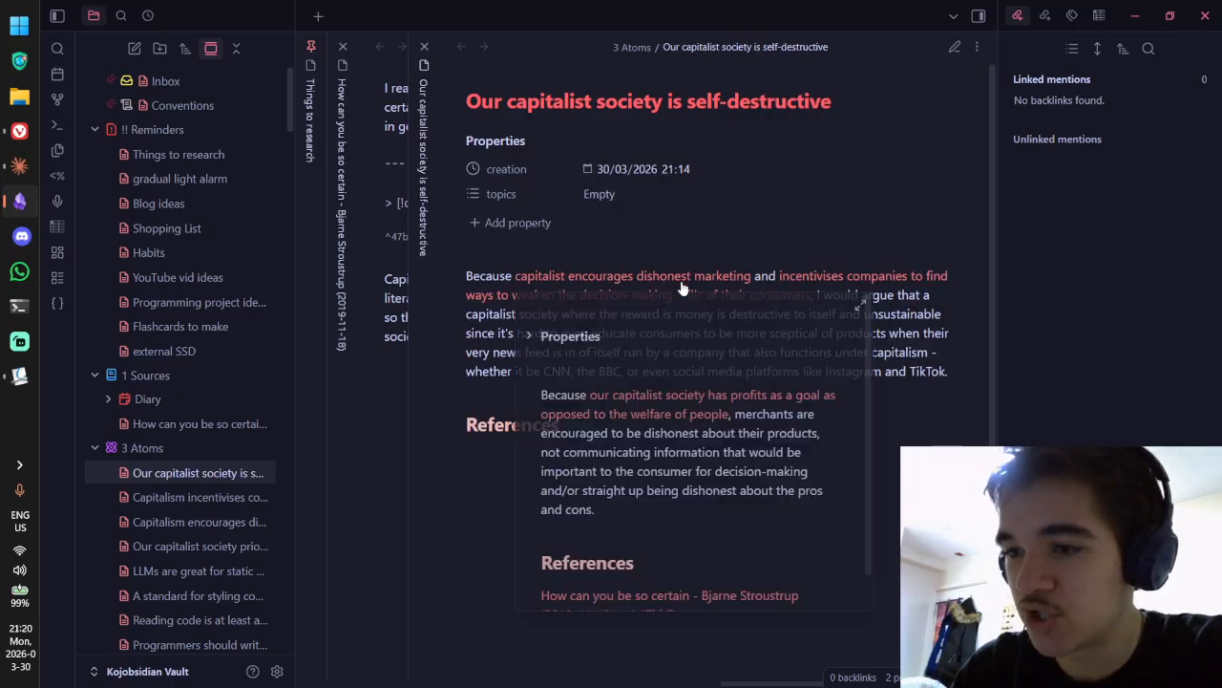
{"action": "mouse_move", "coordinate": [800, 305]}
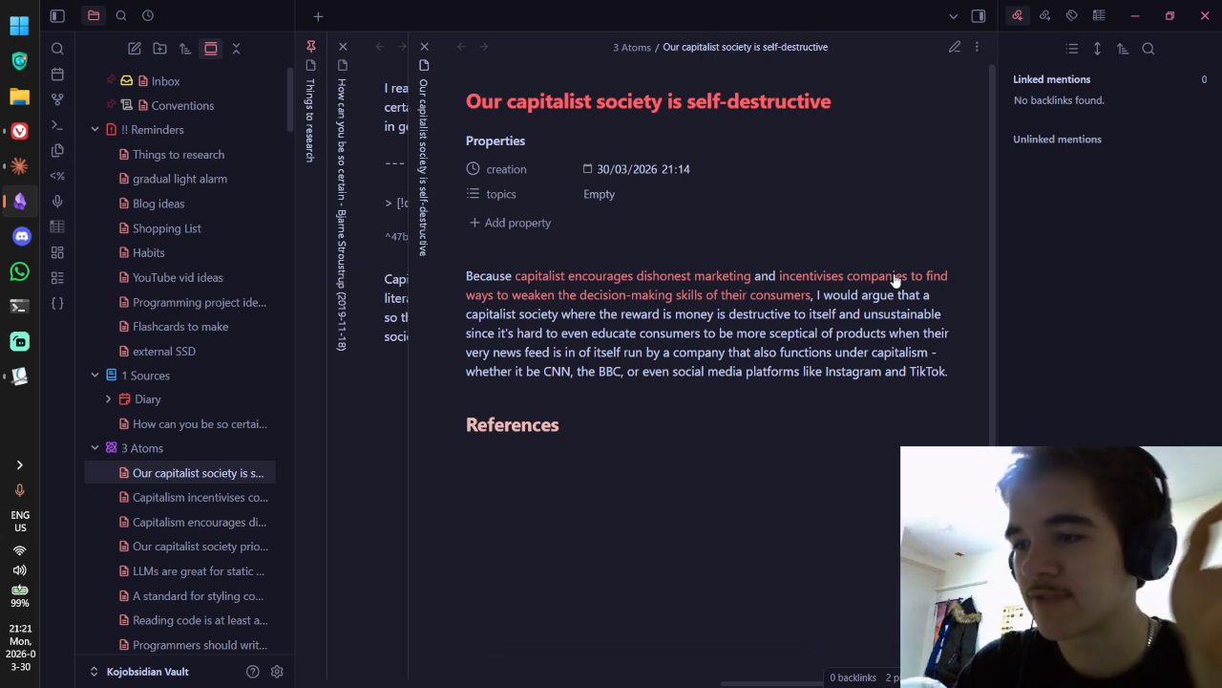
{"action": "mouse_move", "coordinate": [902, 277]}
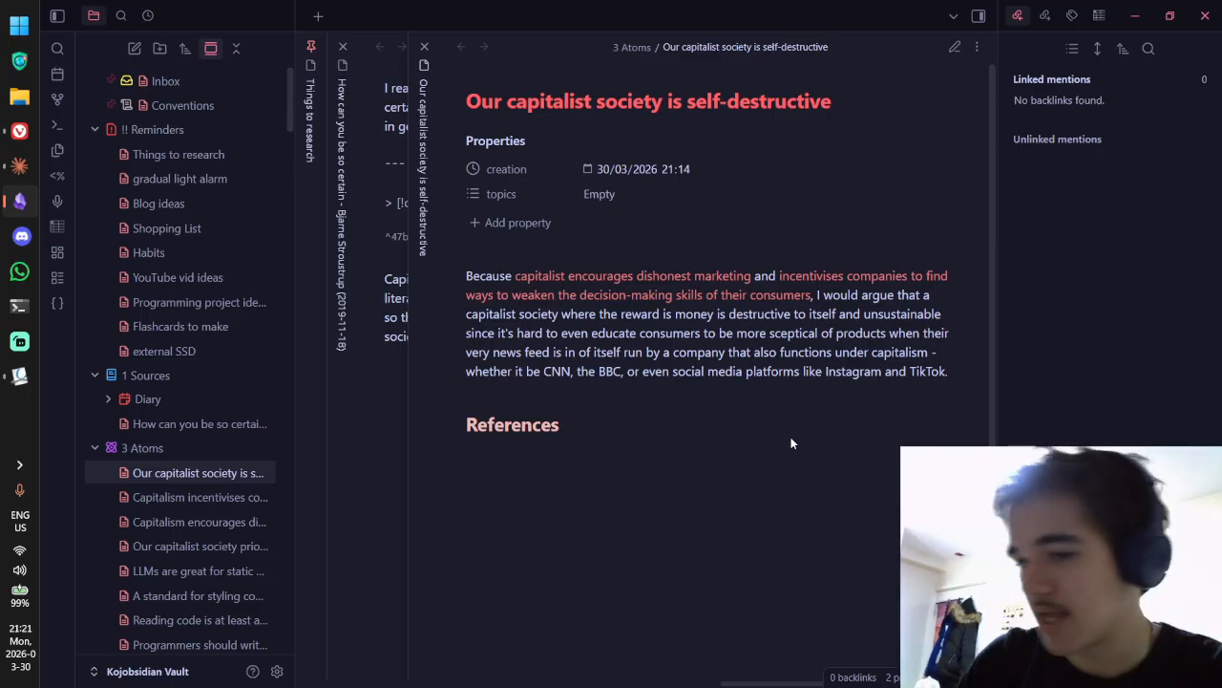
{"action": "key", "text": "ctrl+e"}
{"action": "type", "text": "[[How can you be so certain - Bjarne Stroustrup (2019-11-18)#^47bb7a]]"}
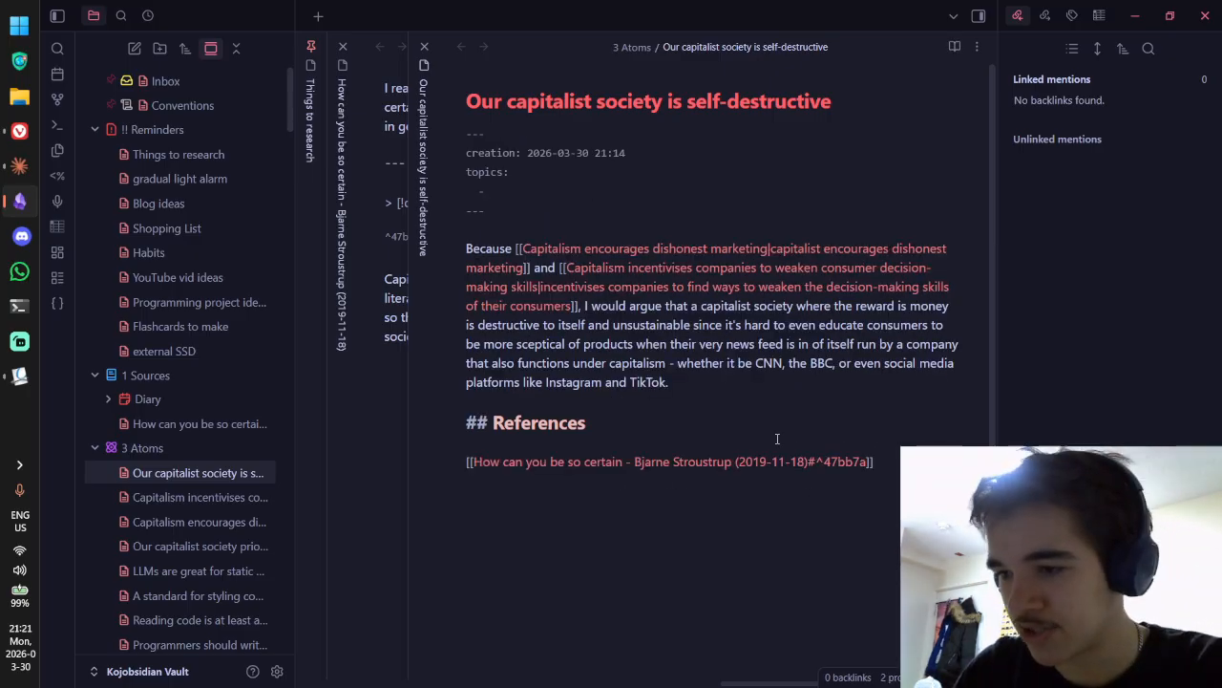
{"action": "left_click", "coordinate": [777, 439]}
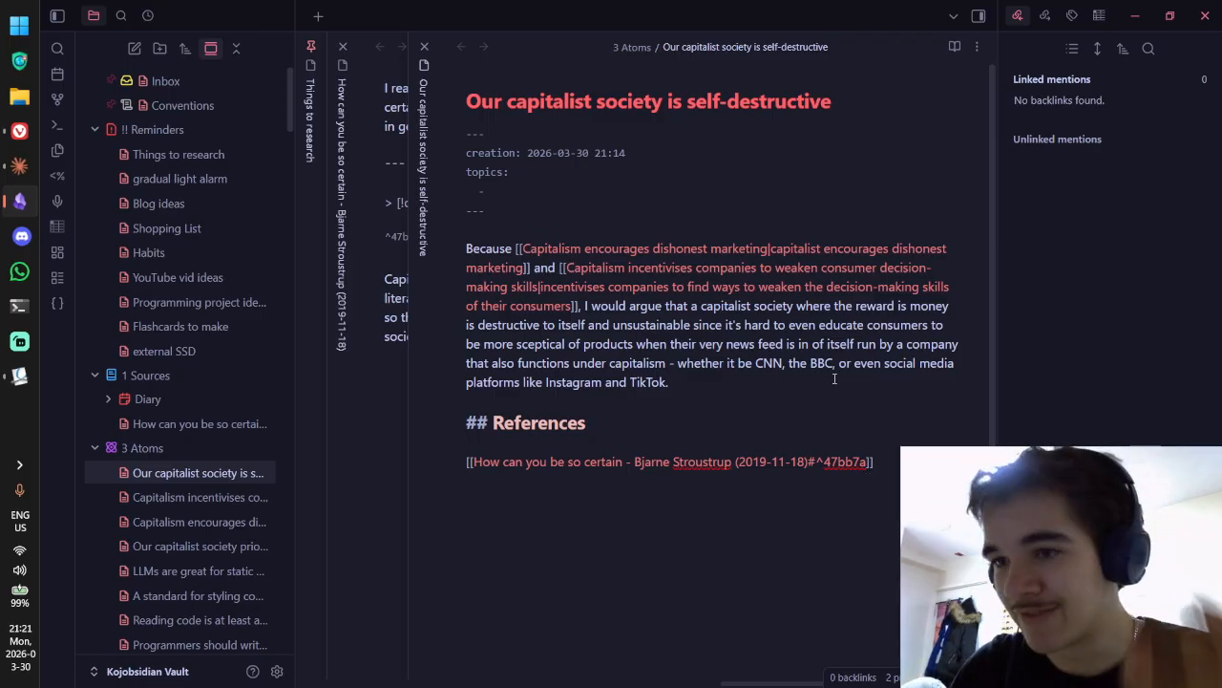
Step: Assign the topics capitalism, systems and economics to the note and close it
{"action": "key", "text": "ctrl+e"}
{"action": "left_click", "coordinate": [703, 193]}
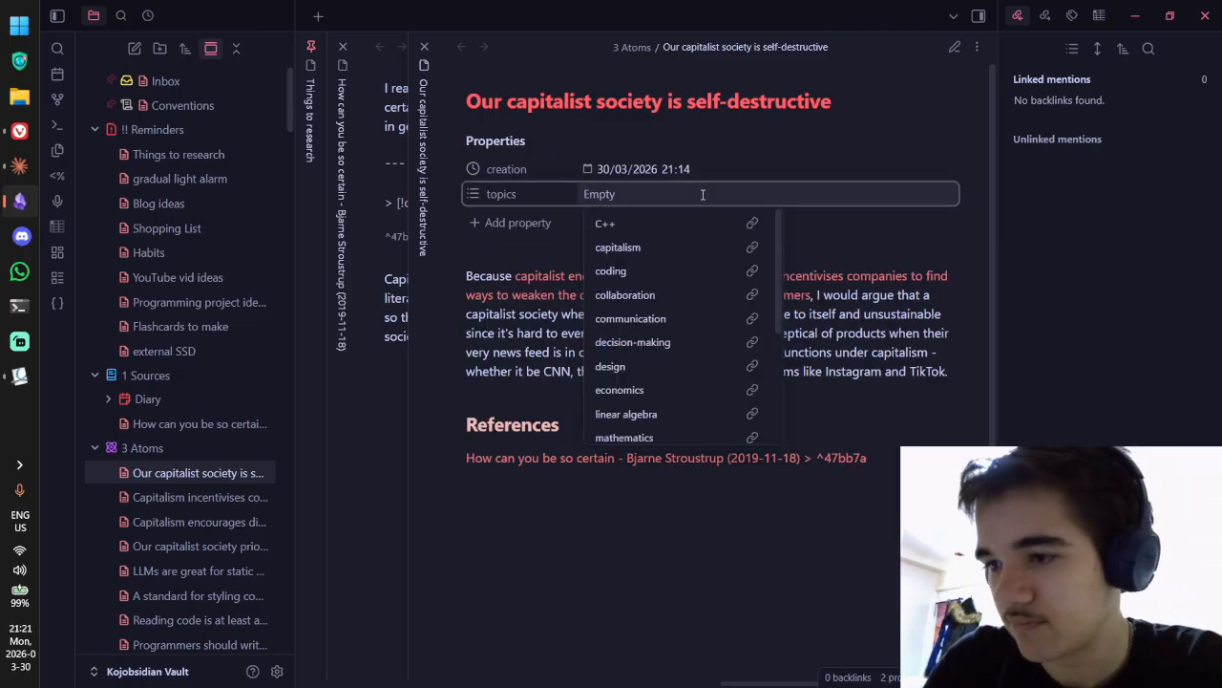
{"action": "type", "text": "cap"}
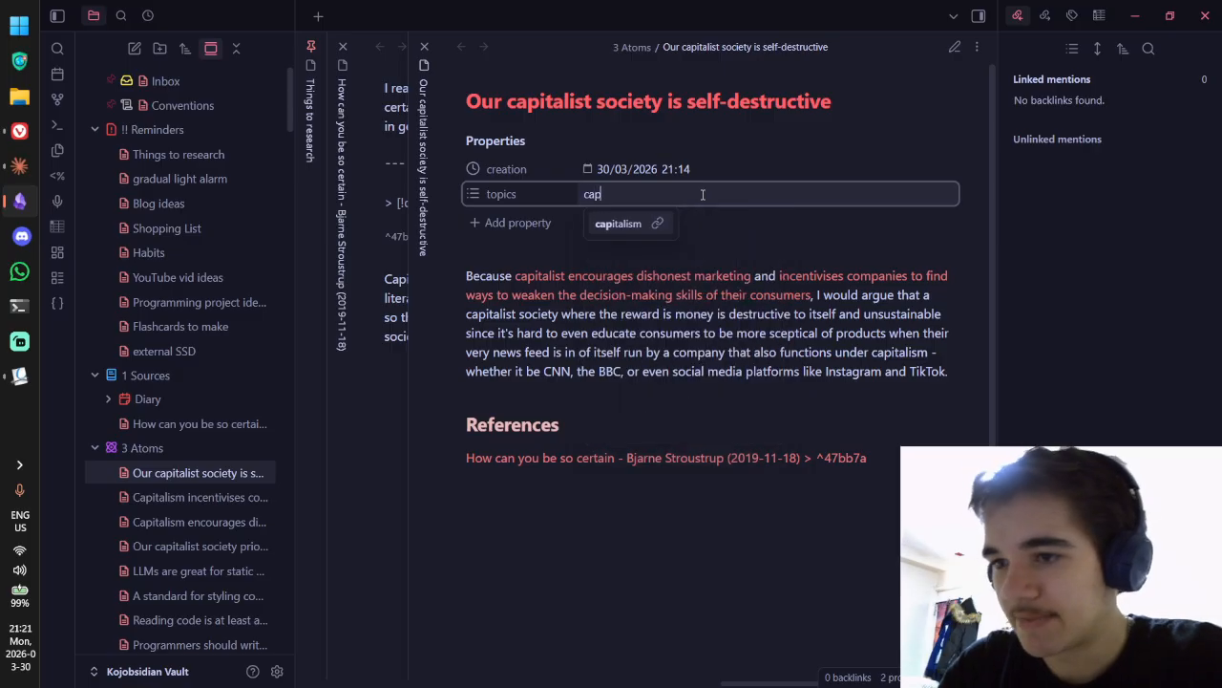
{"action": "key", "text": "Return"}
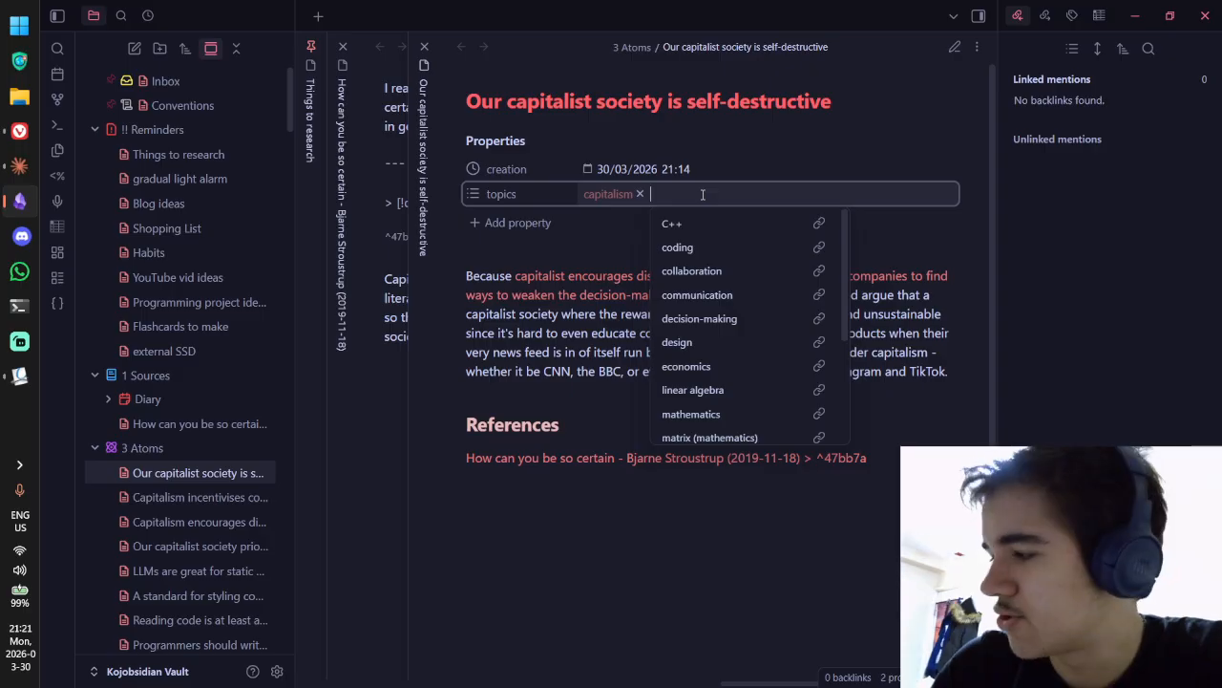
{"action": "type", "text": "sy"}
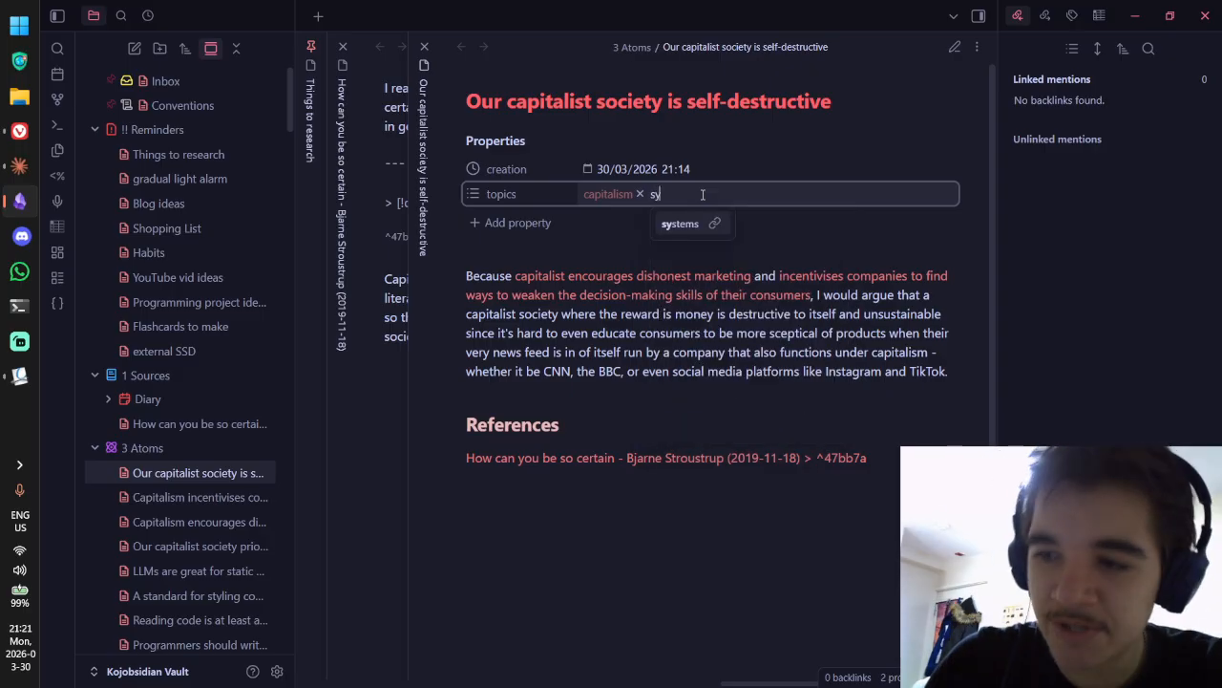
{"action": "key", "text": "Return"}
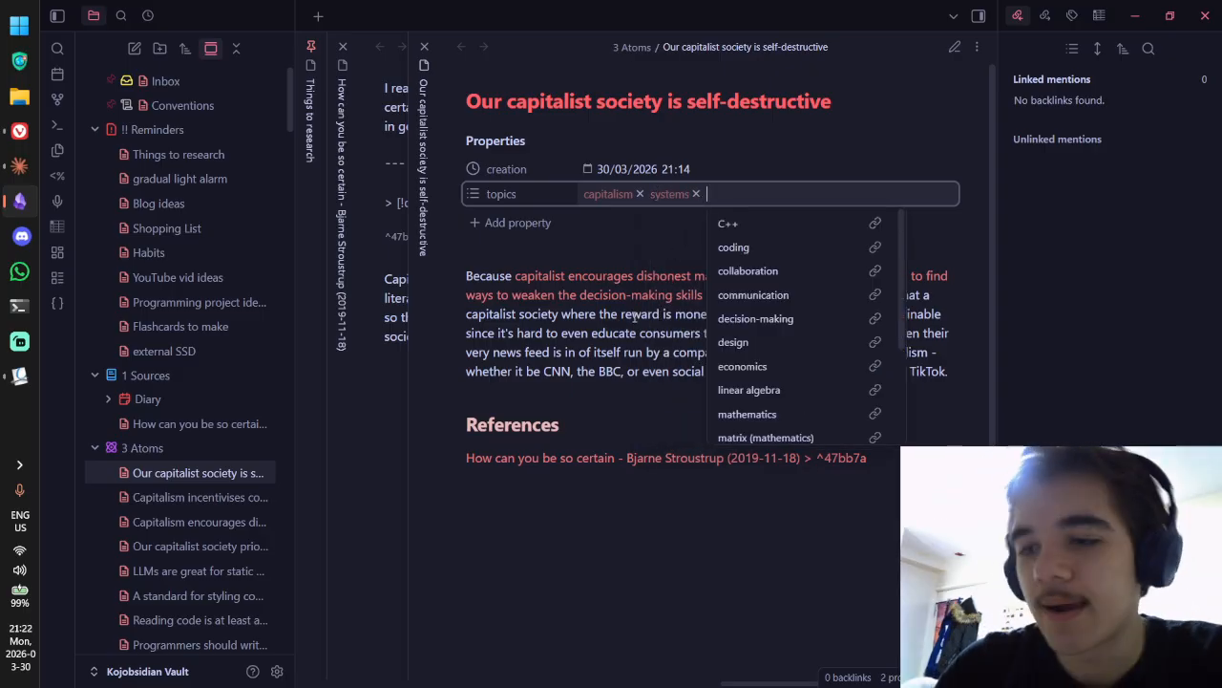
{"action": "left_click", "coordinate": [634, 315]}
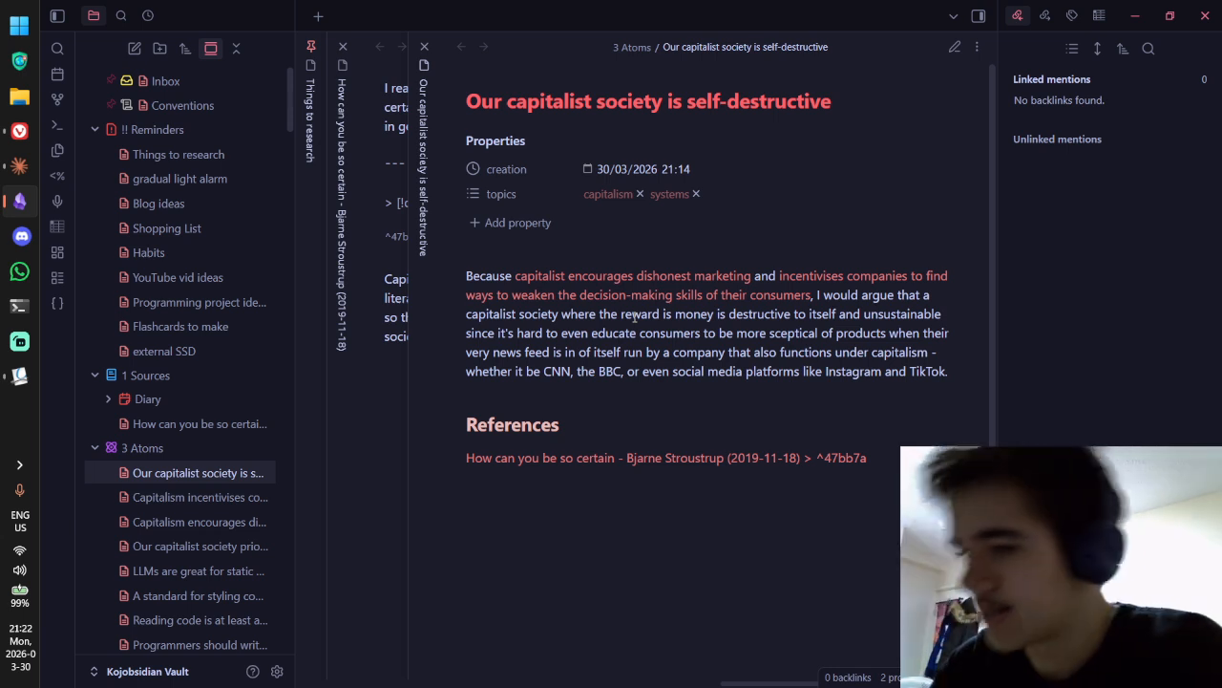
{"action": "left_click", "coordinate": [768, 194]}
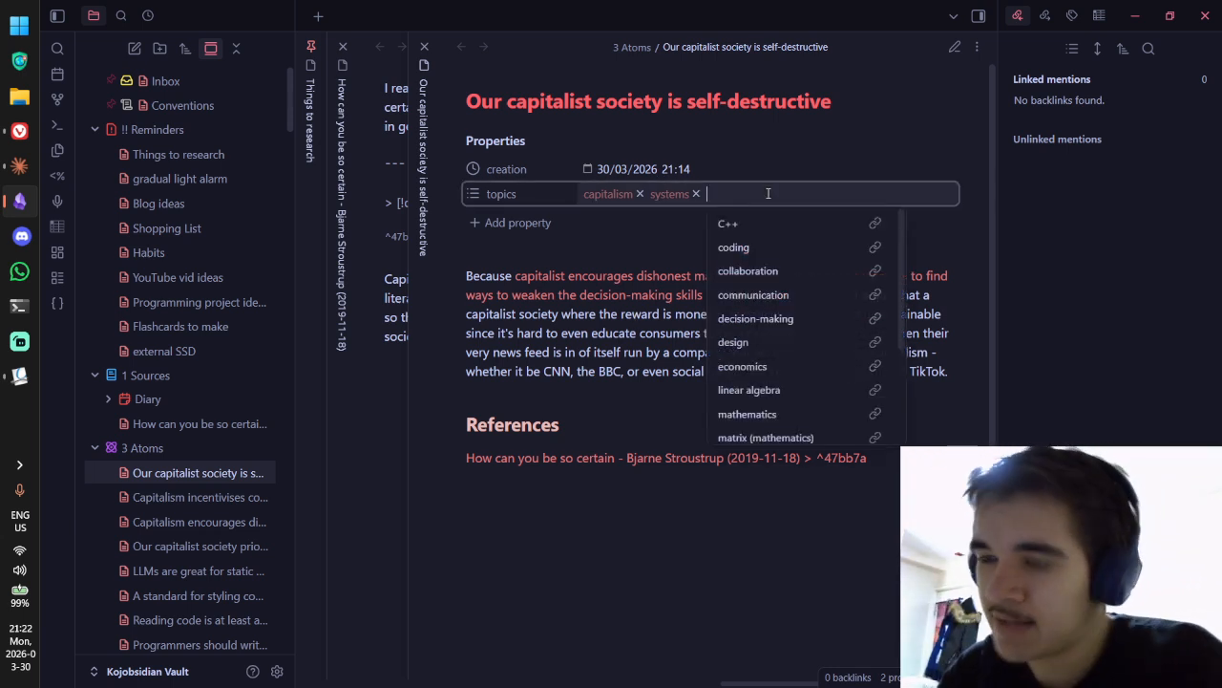
{"action": "type", "text": "e"}
{"action": "key", "text": "Return"}
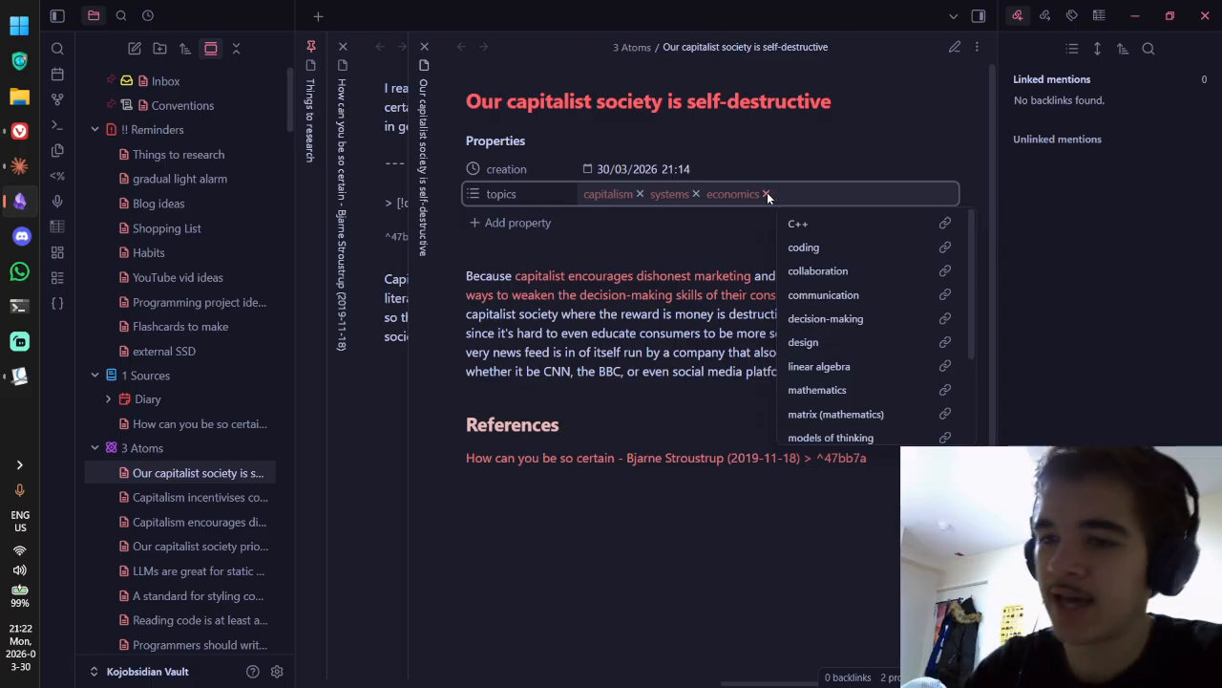
{"action": "left_click", "coordinate": [613, 334]}
{"action": "key", "text": "ctrl+w"}
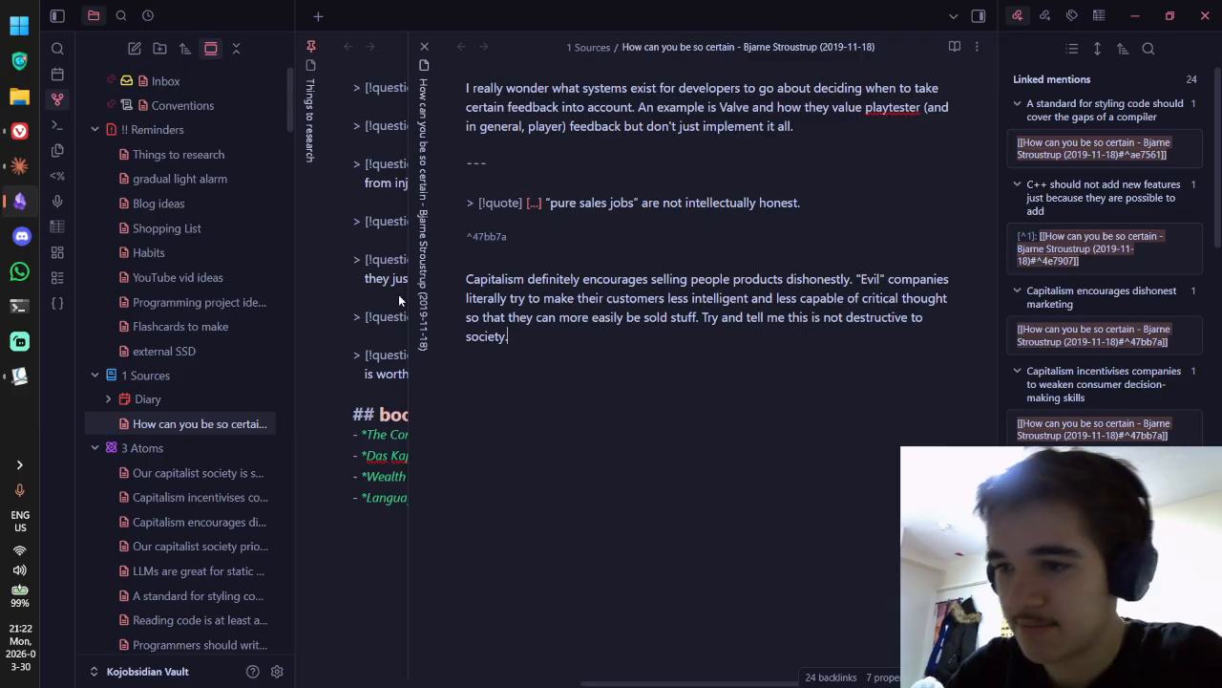
Step: Open the graph view and pull on the systems node and another topic node to examine their connections
{"action": "key", "text": "ctrl+g"}
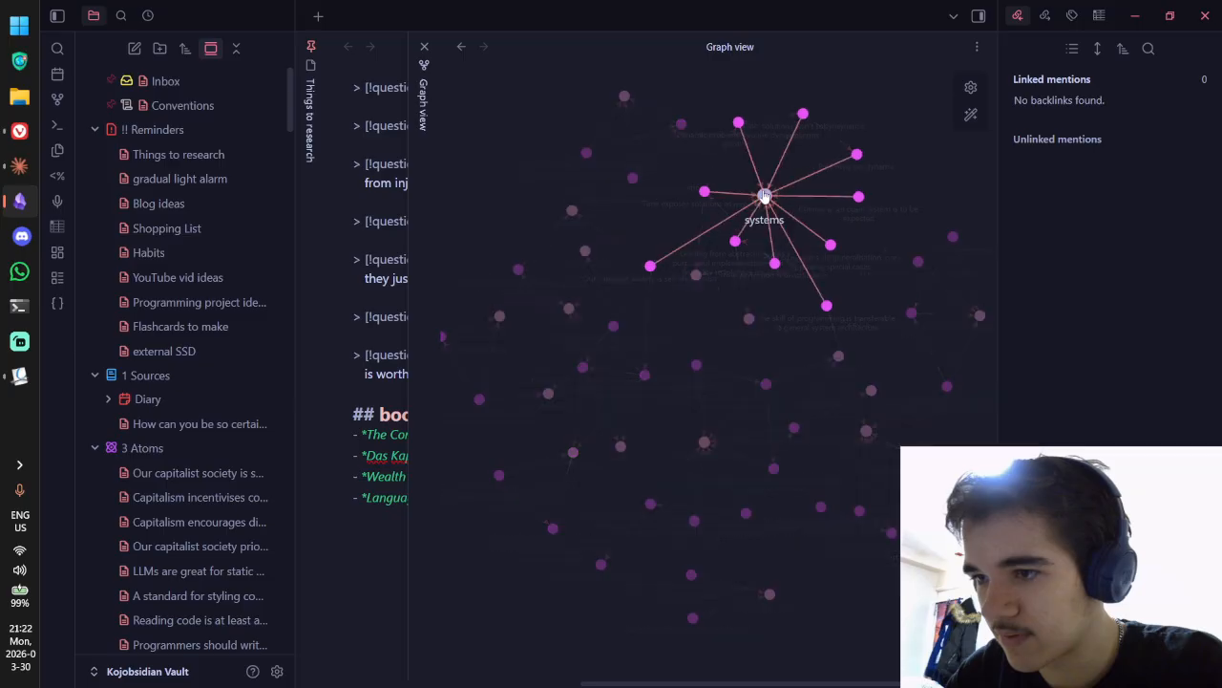
{"action": "left_click_drag", "start_coordinate": [765, 196], "coordinate": [811, 170]}
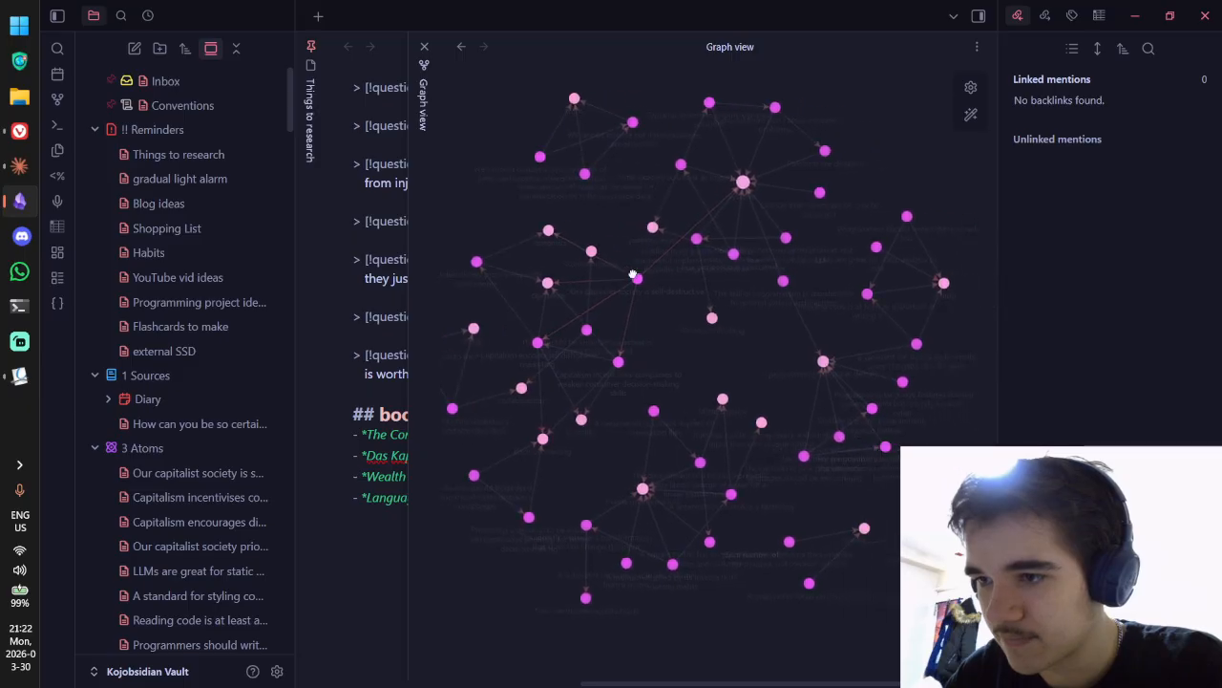
{"action": "left_click_drag", "start_coordinate": [568, 101], "coordinate": [663, 246]}
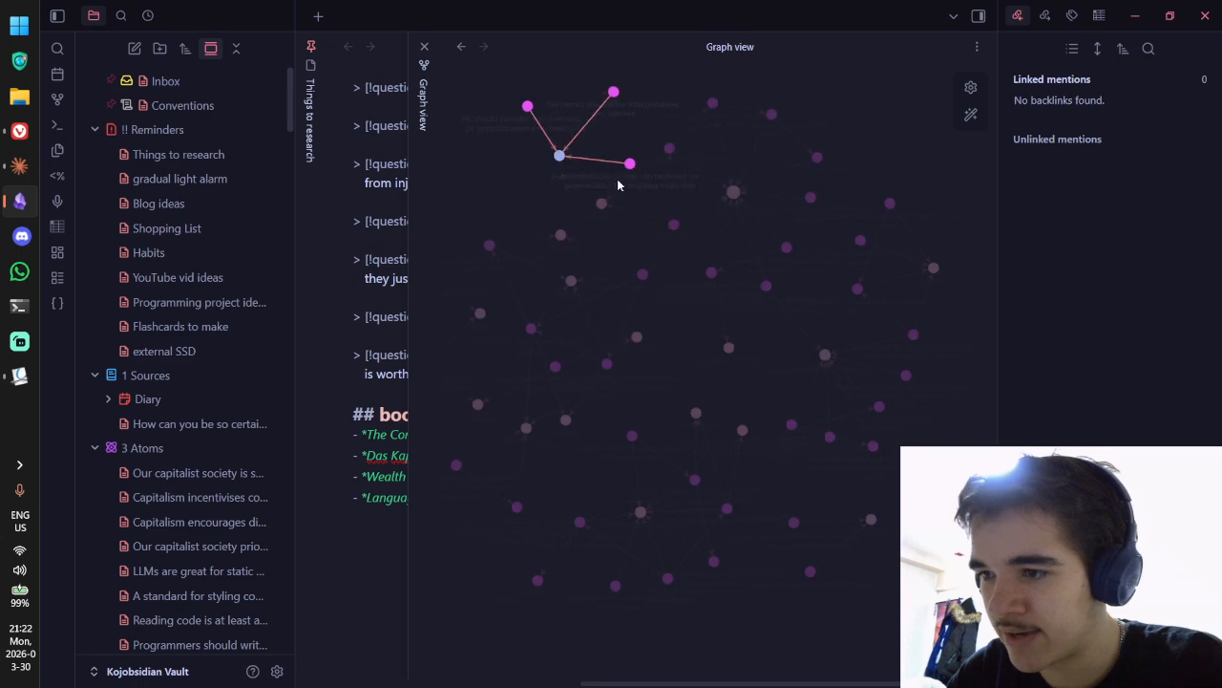
Step: Open the source note "How can you be so certain - Bjarne Stroustrup (2019-11-18)" alongside the graph
{"action": "left_click", "coordinate": [229, 422]}
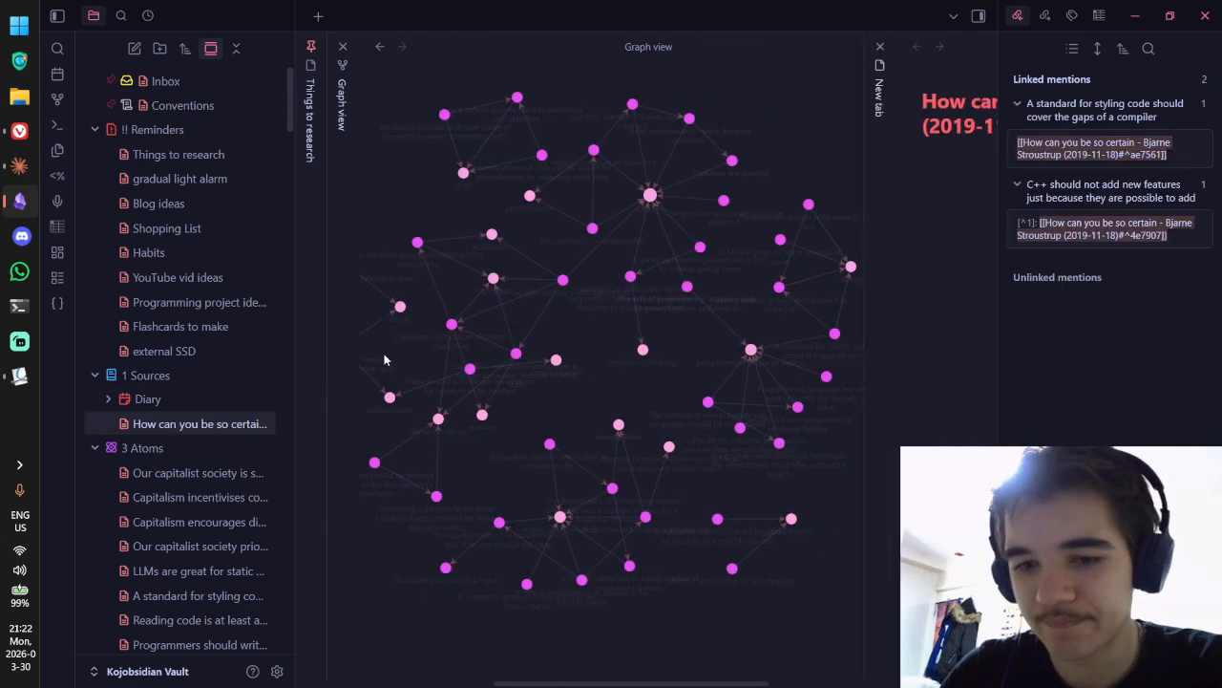
{"action": "left_click", "coordinate": [727, 196]}
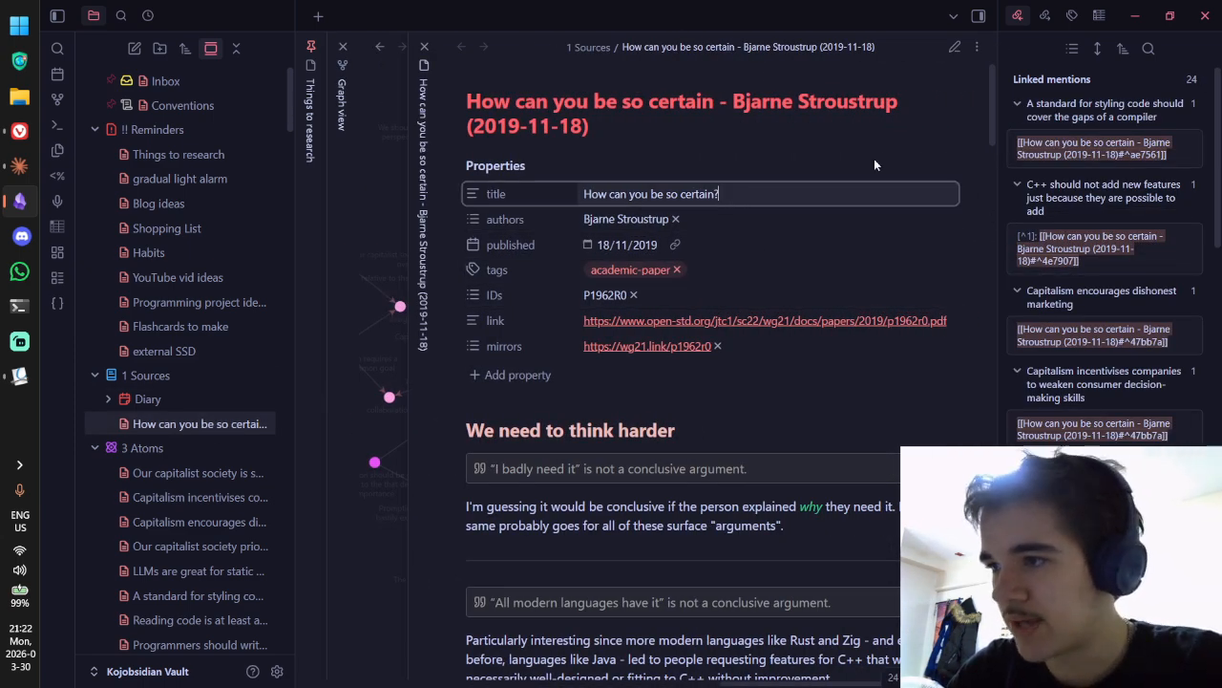
{"action": "key", "text": "ctrl+super+Right"}
{"action": "key", "text": "ctrl+super+Left"}
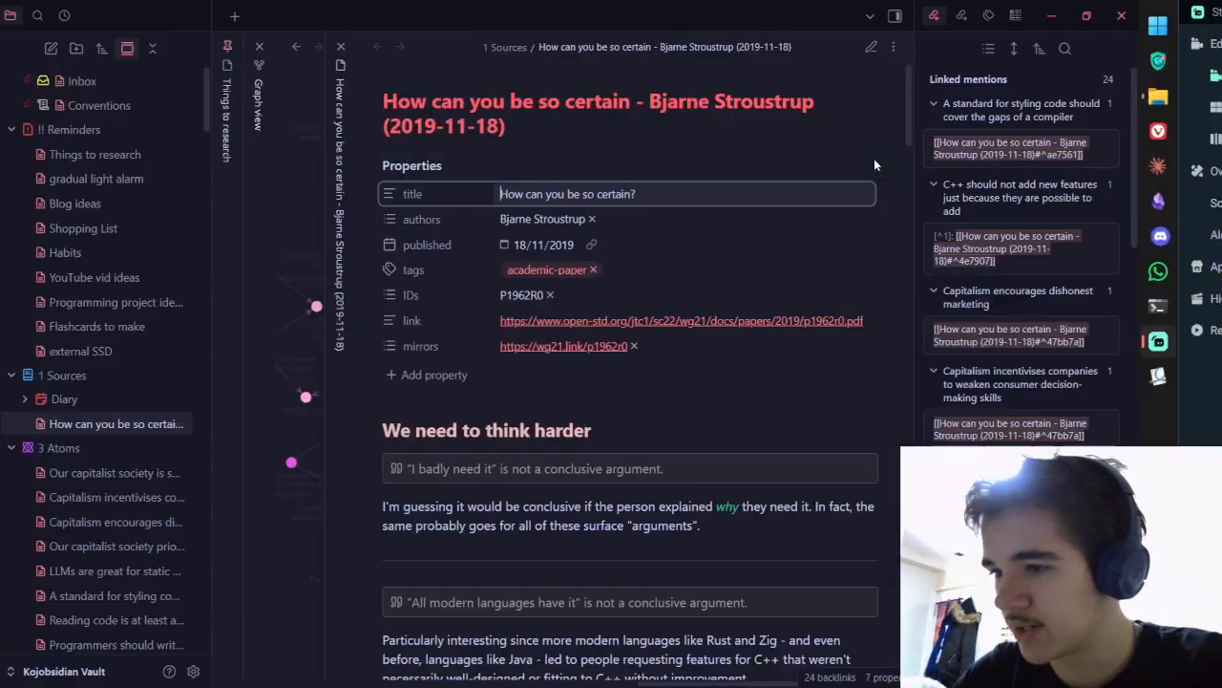
Step: In Okular, copy the highlighted page 5 sentence "We should also be more careful considering related (often academic) literature."
{"action": "scroll", "coordinate": [850, 372], "scroll_direction": "down", "scroll_amount": 15}
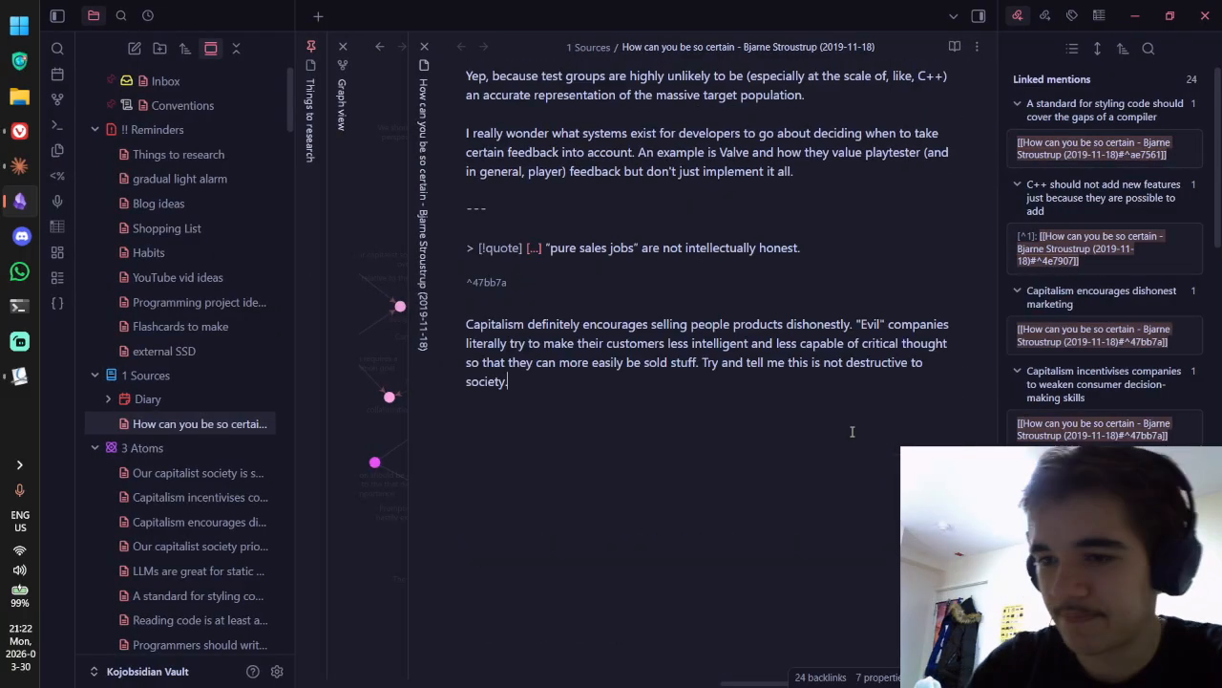
{"action": "key", "text": "ctrl+super+Left"}
{"action": "key", "text": "ctrl+super+Right"}
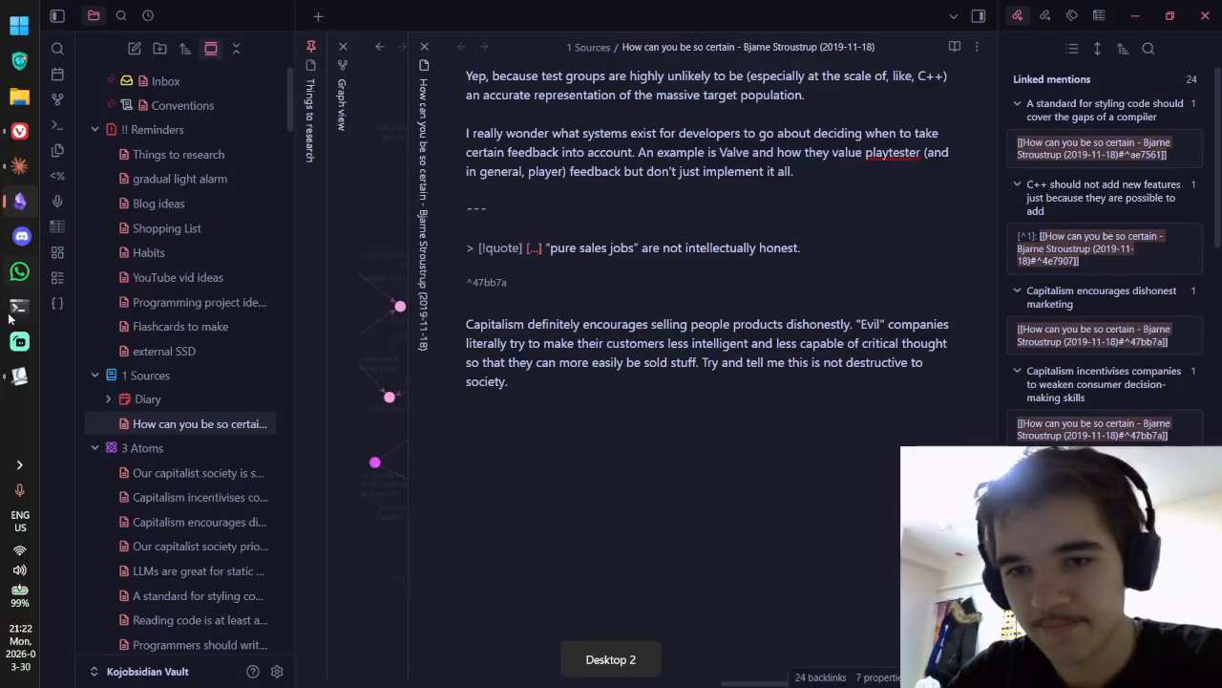
{"action": "key", "text": "alt+Tab"}
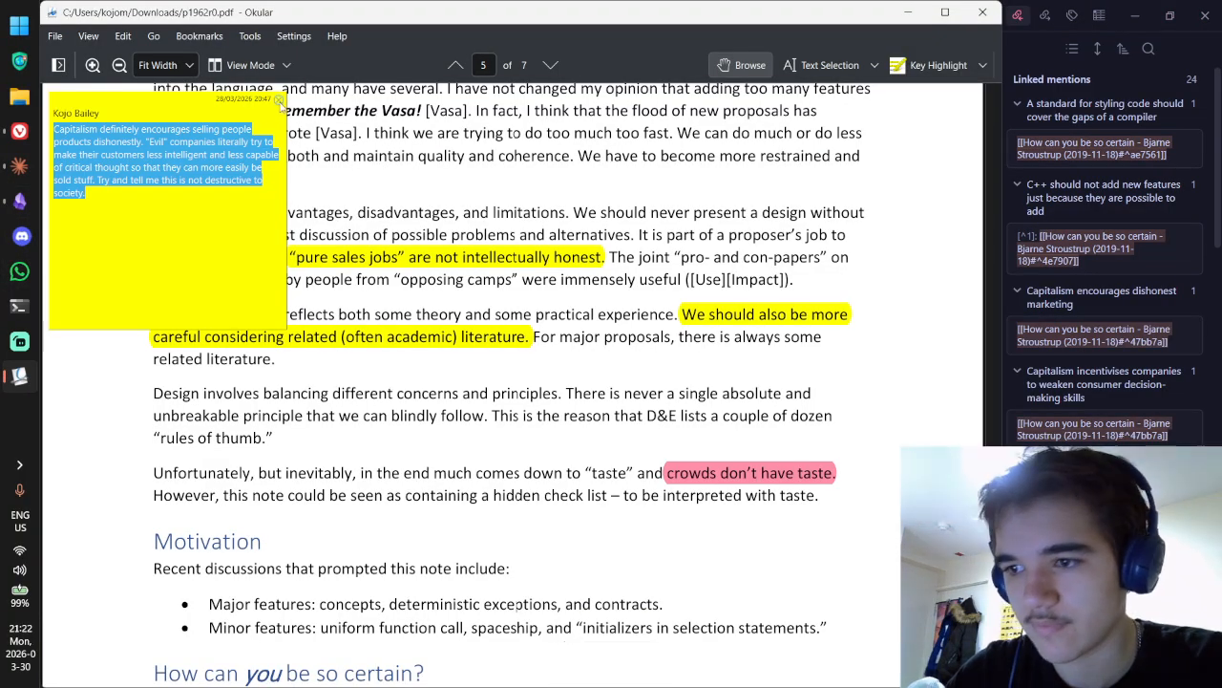
{"action": "left_click", "coordinate": [277, 99]}
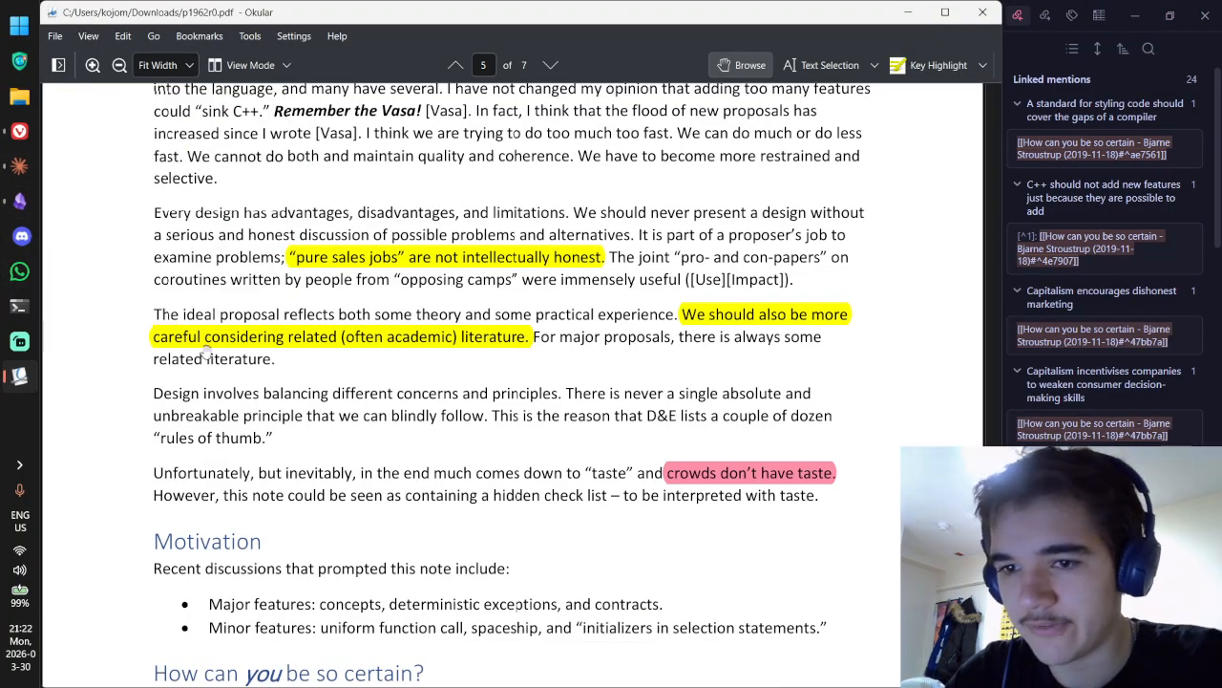
{"action": "double_click", "coordinate": [442, 344]}
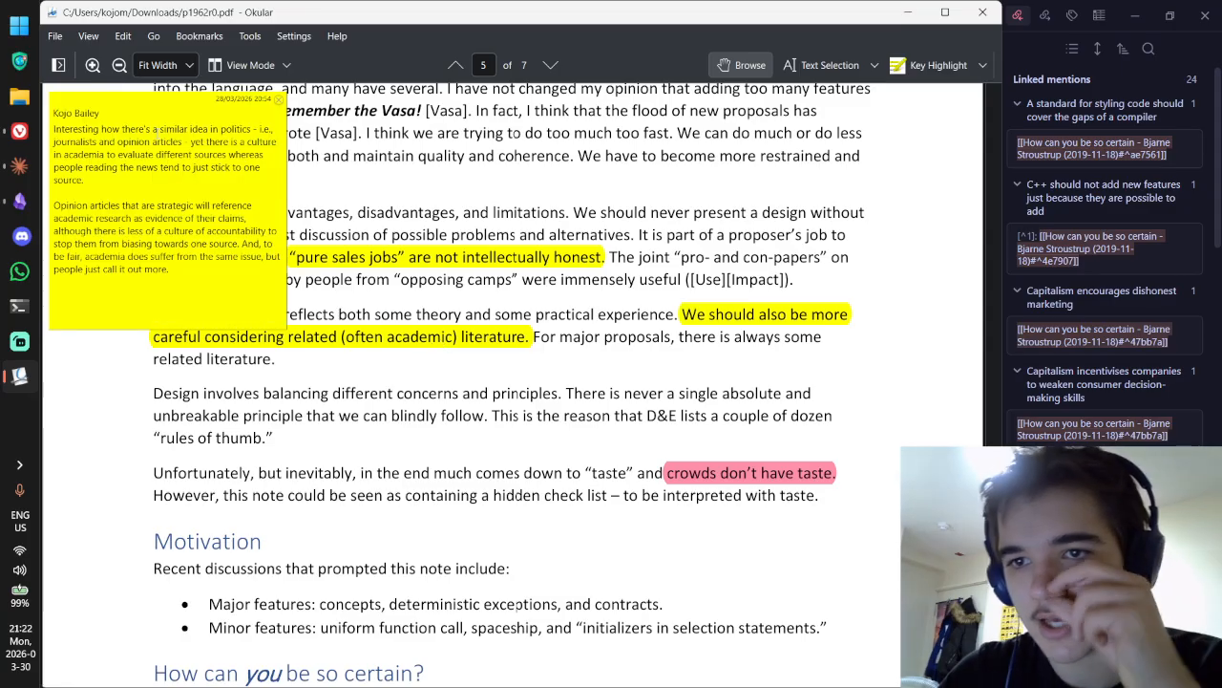
{"action": "left_click", "coordinate": [278, 100]}
{"action": "left_click", "coordinate": [821, 65]}
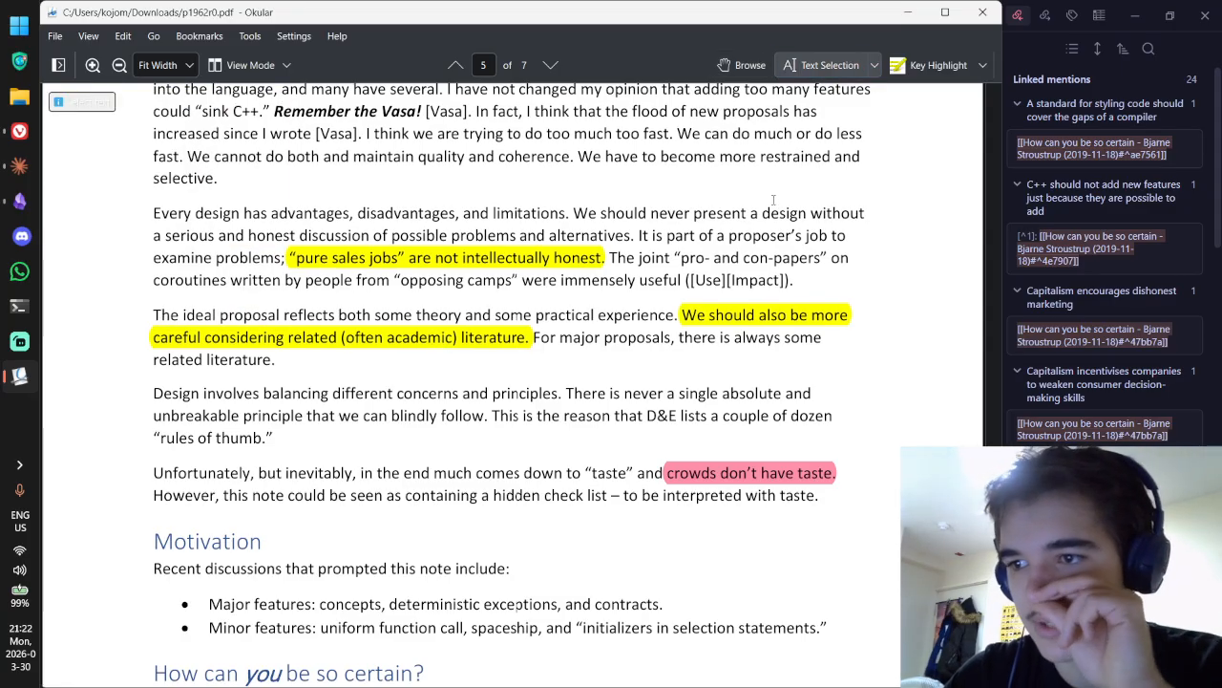
{"action": "left_click_drag", "start_coordinate": [681, 321], "coordinate": [531, 342]}
{"action": "key", "text": "ctrl+c"}
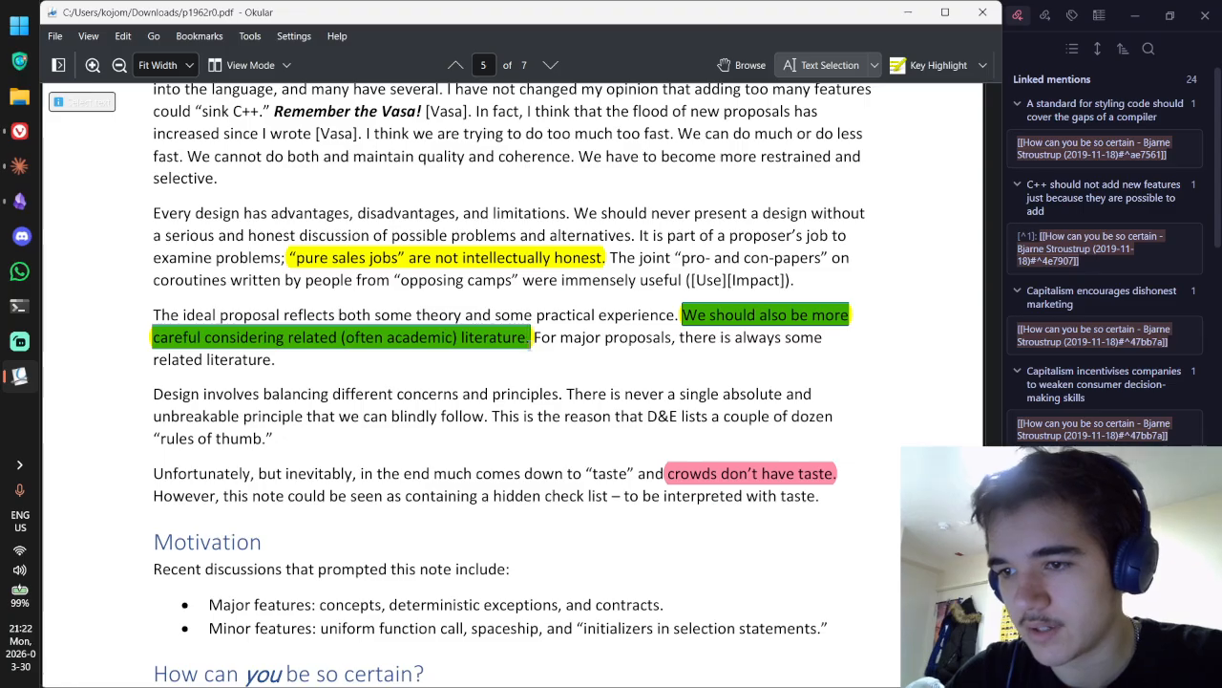
Step: In Obsidian, add a --- divider and a > [!quote] callout at the note's end, holding the copied sentence on one line
{"action": "key", "text": "alt+Tab"}
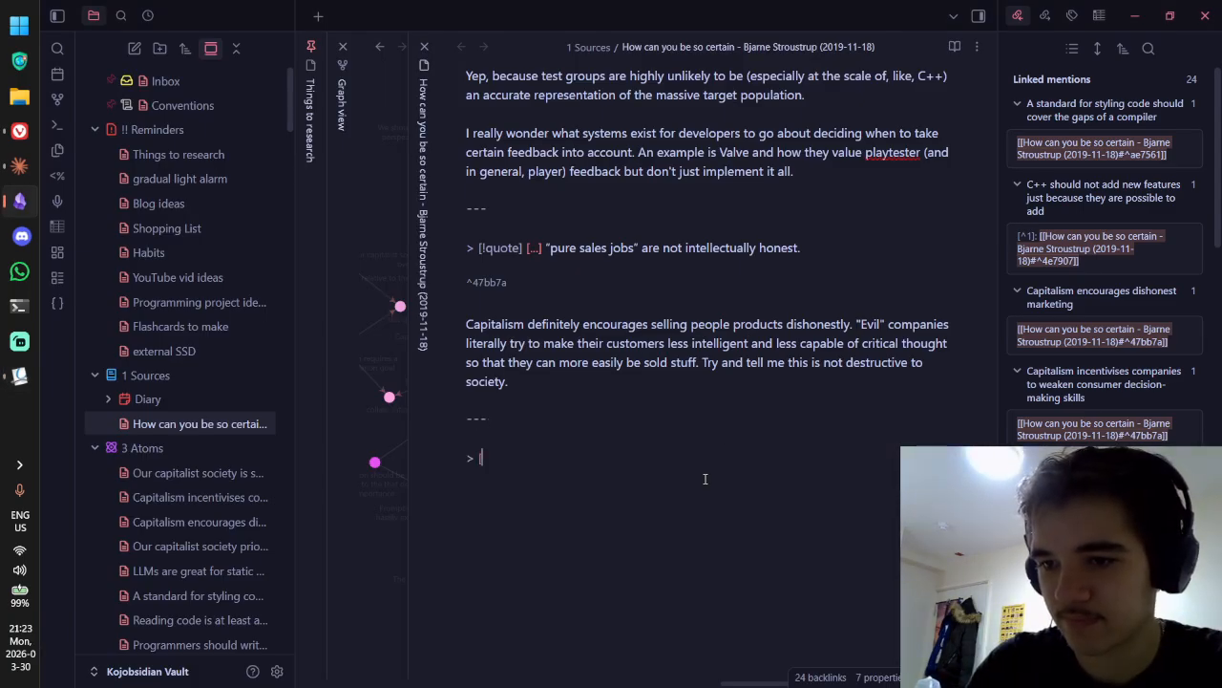
{"action": "type", "text": "[!quote]"}
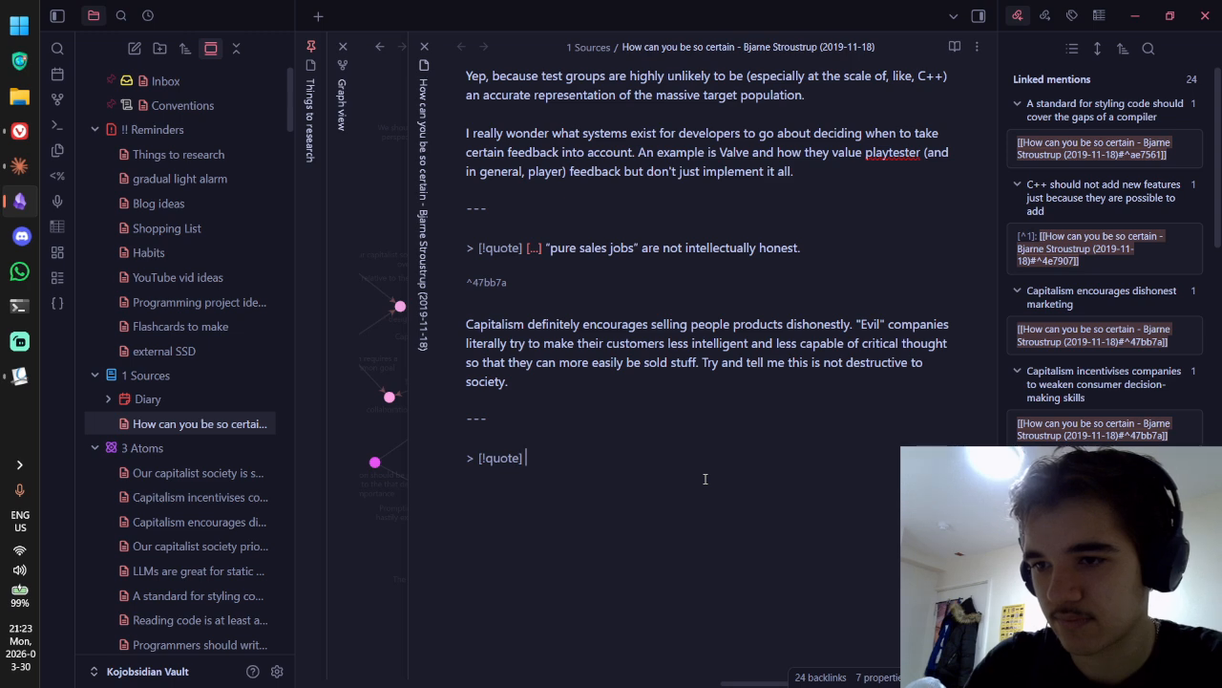
{"action": "key", "text": "ctrl+v"}
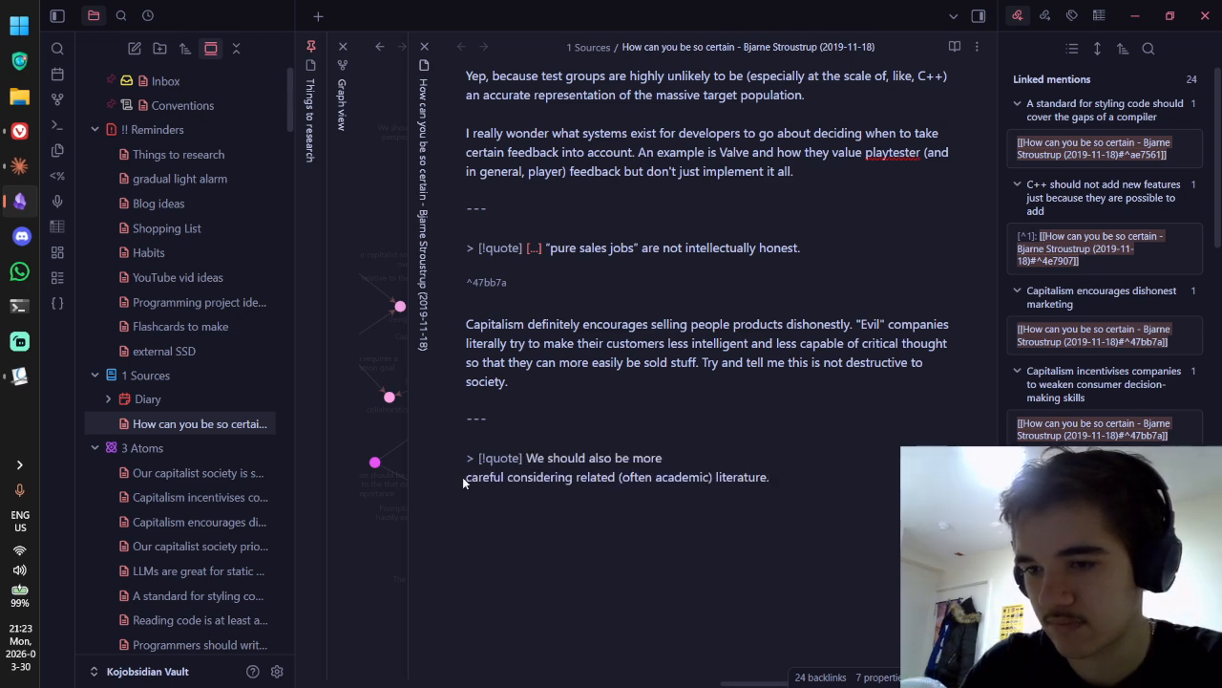
{"action": "key", "text": "BackSpace"}
{"action": "left_click", "coordinate": [594, 490]}
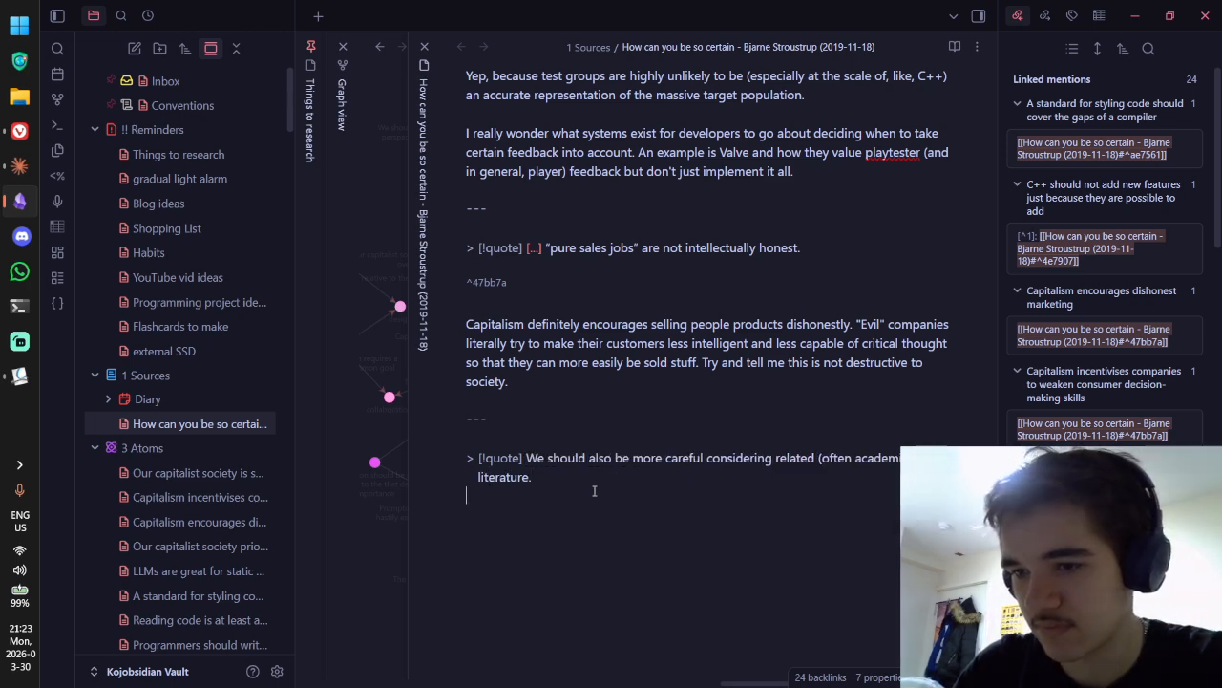
Step: Copy the PDF comment on the academic-literature highlight into the note beneath its quote, removing the extra blank lines between the paragraphs
{"action": "key", "text": "alt+Tab"}
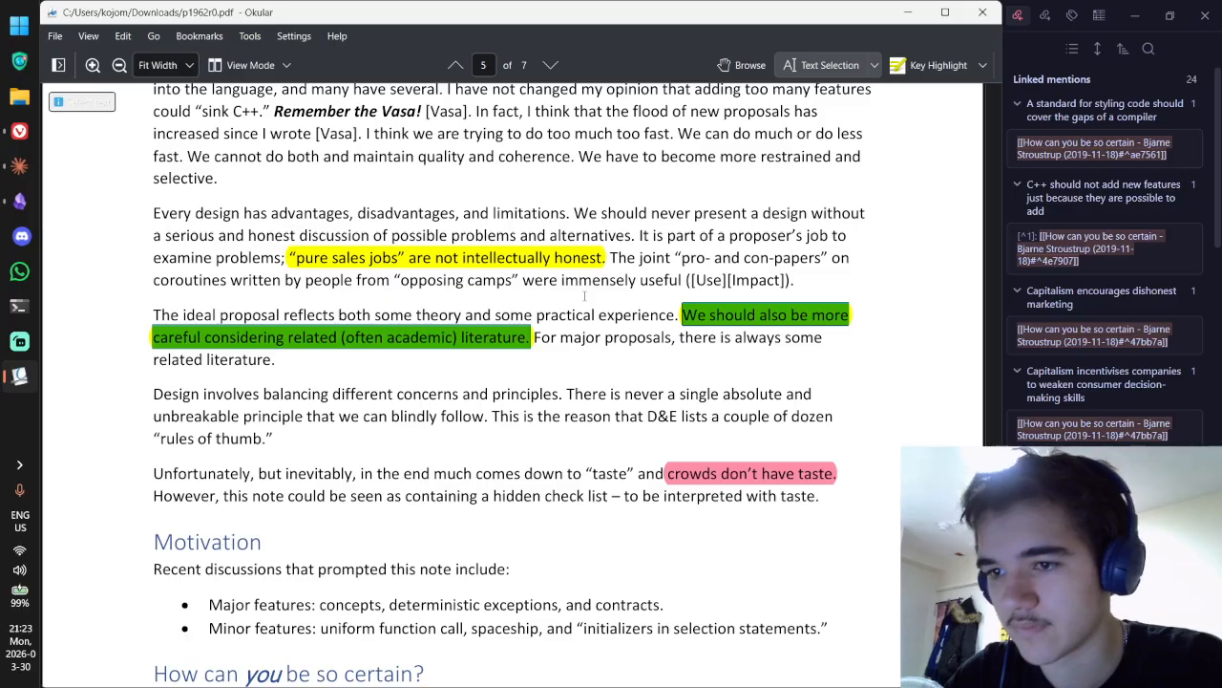
{"action": "double_click", "coordinate": [741, 314]}
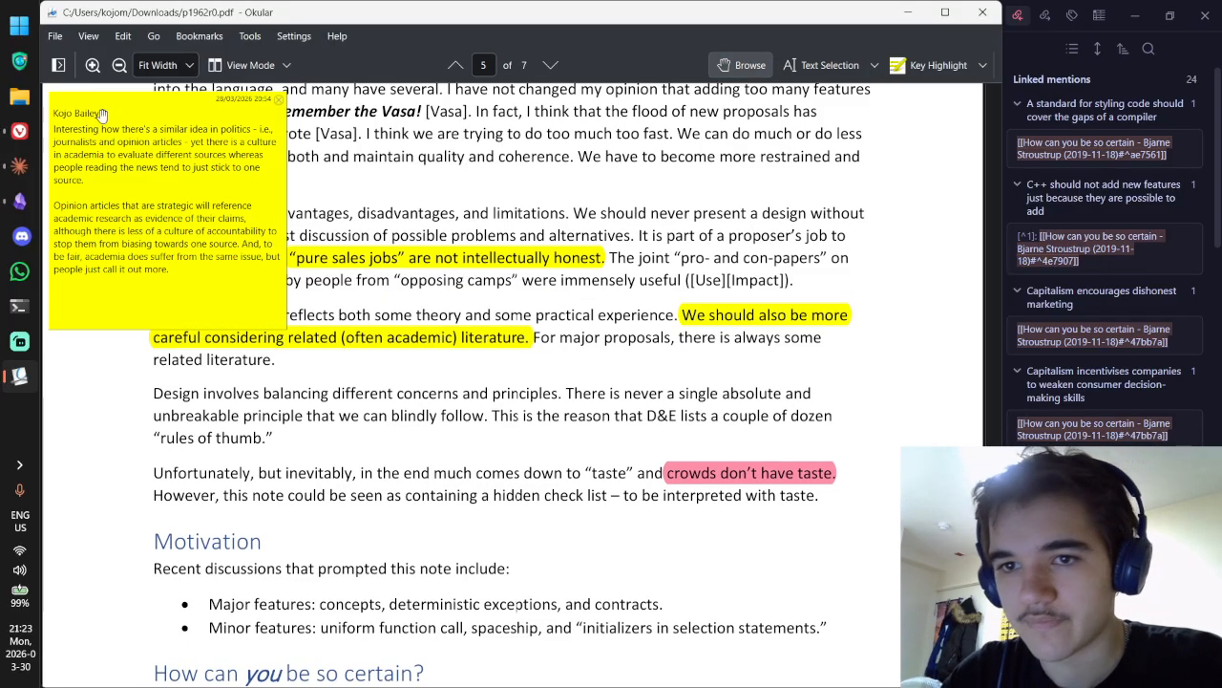
{"action": "left_click", "coordinate": [102, 120]}
{"action": "key", "text": "ctrl+a"}
{"action": "key", "text": "alt+Tab"}
{"action": "key", "text": "ctrl+v"}
{"action": "scroll", "coordinate": [574, 458], "scroll_direction": "down", "scroll_amount": 2}
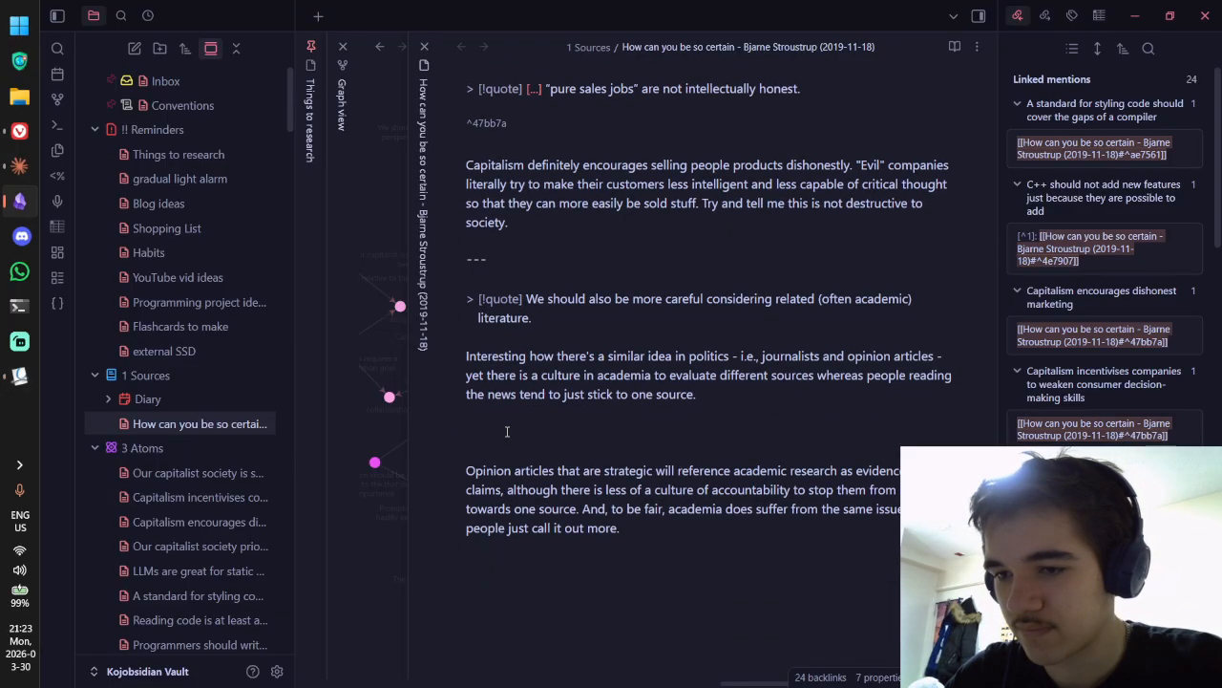
{"action": "left_click_drag", "start_coordinate": [507, 432], "coordinate": [505, 414]}
{"action": "key", "text": "BackSpace"}
{"action": "key", "text": "BackSpace"}
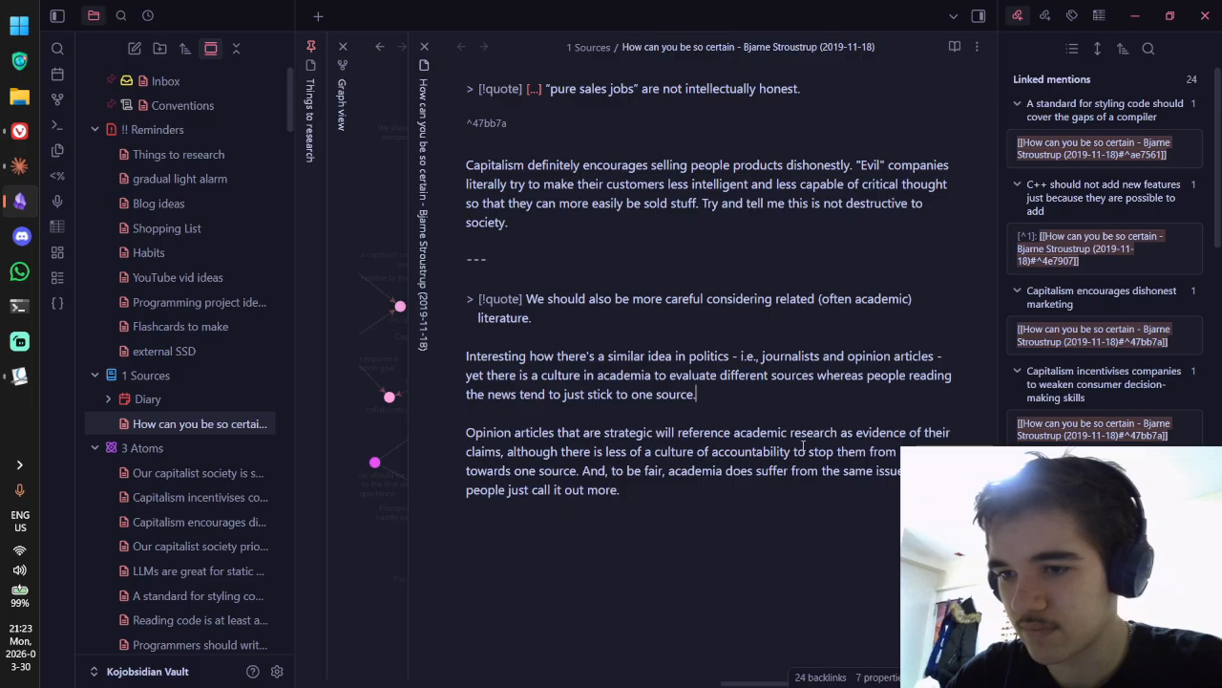
Step: Read through the pasted commentary on politics, opinion articles and academia beneath the literature quote
{"action": "scroll", "coordinate": [692, 212], "scroll_direction": "down", "scroll_amount": 1}
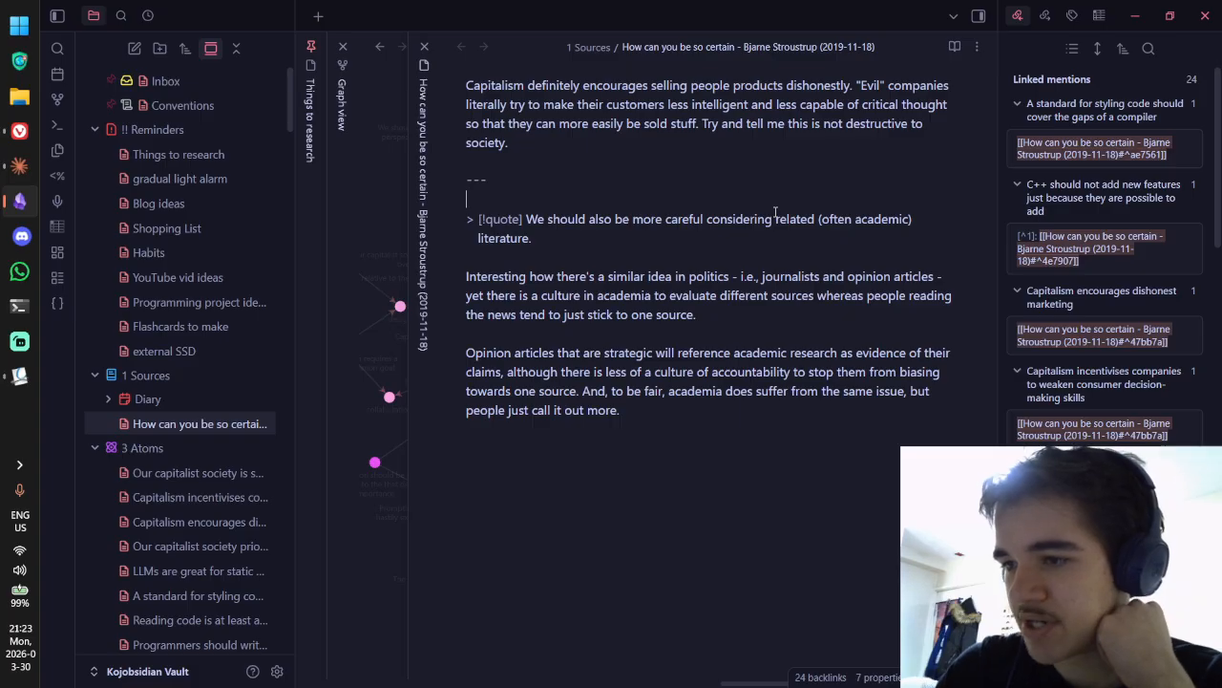
{"action": "left_click_drag", "start_coordinate": [504, 296], "coordinate": [893, 297]}
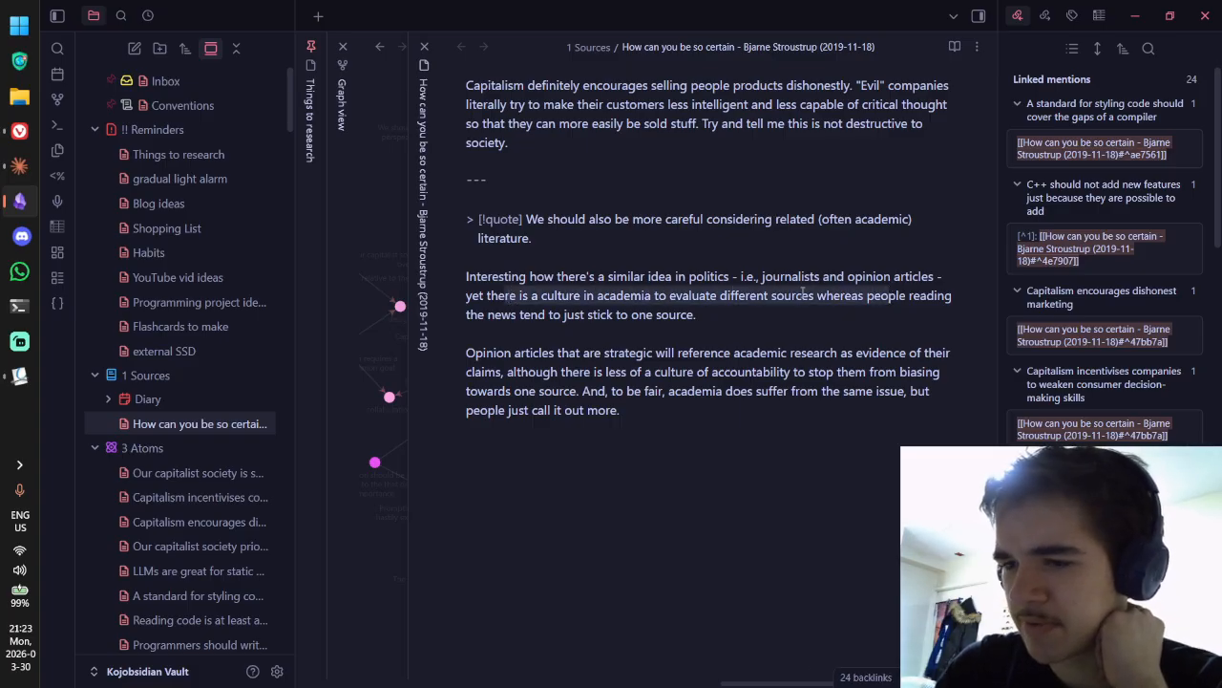
{"action": "left_click_drag", "start_coordinate": [511, 315], "coordinate": [537, 308]}
{"action": "left_click", "coordinate": [733, 326]}
{"action": "left_click", "coordinate": [655, 293]}
{"action": "left_click_drag", "start_coordinate": [741, 309], "coordinate": [742, 305]}
{"action": "left_click", "coordinate": [742, 306]}
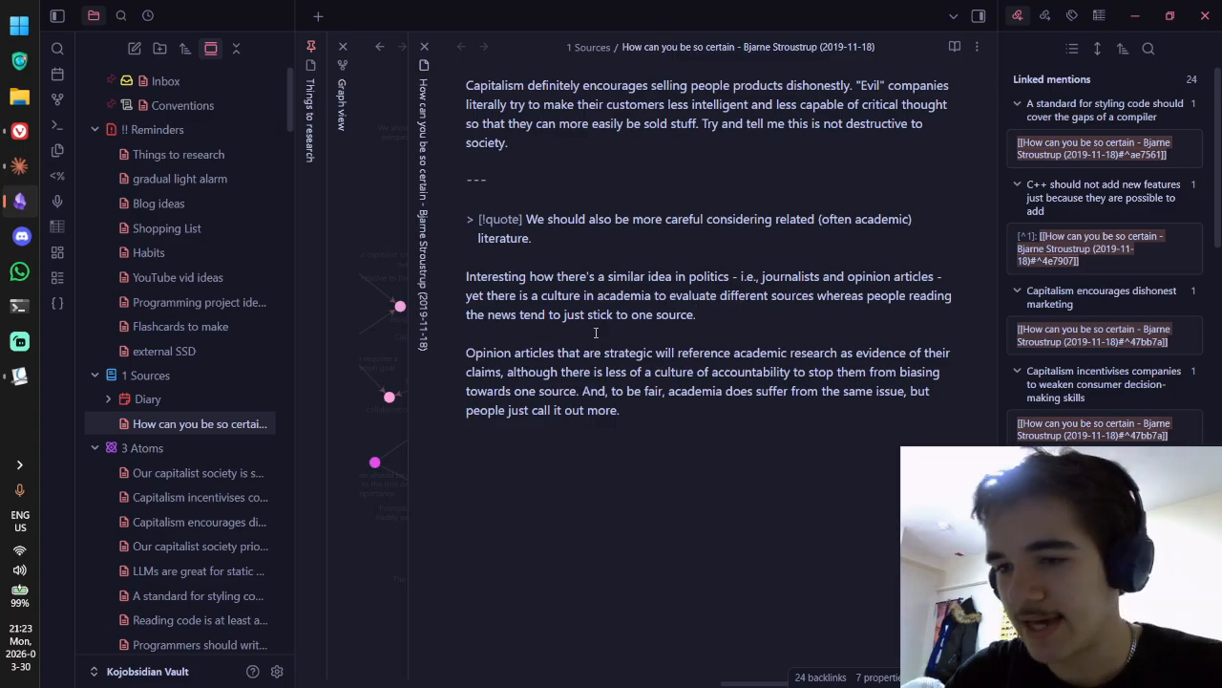
{"action": "left_click_drag", "start_coordinate": [519, 352], "coordinate": [901, 353]}
{"action": "left_click", "coordinate": [820, 342]}
{"action": "left_click", "coordinate": [566, 371]}
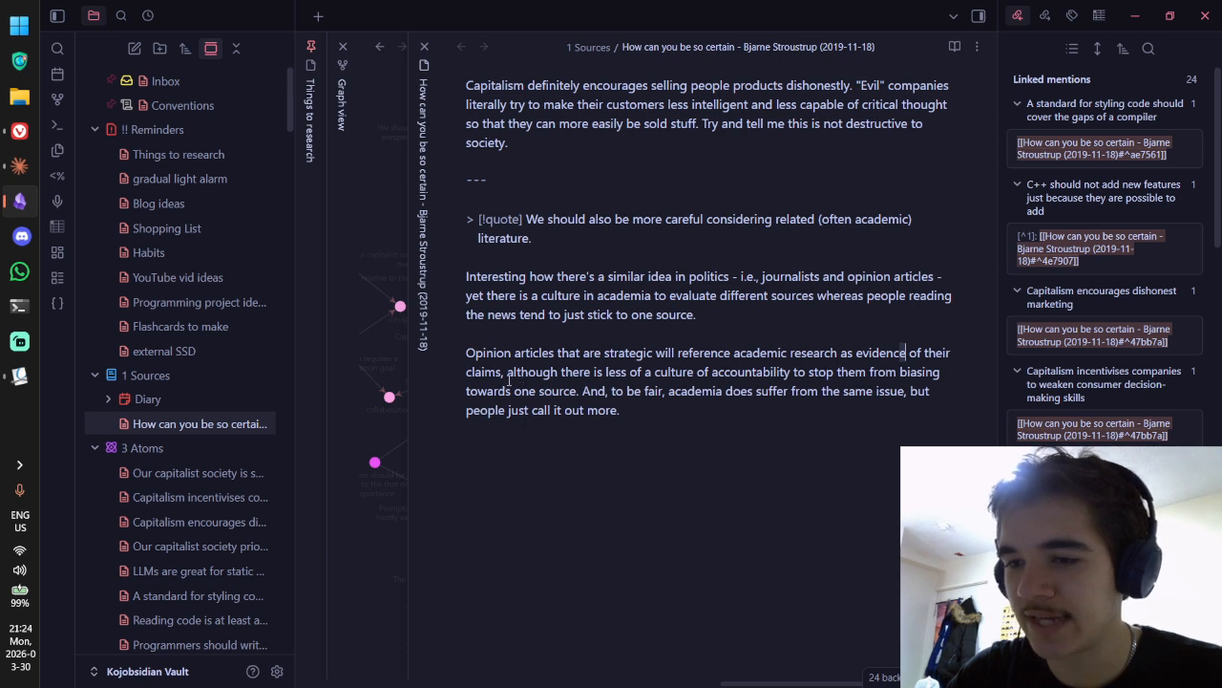
{"action": "left_click_drag", "start_coordinate": [507, 372], "coordinate": [942, 372]}
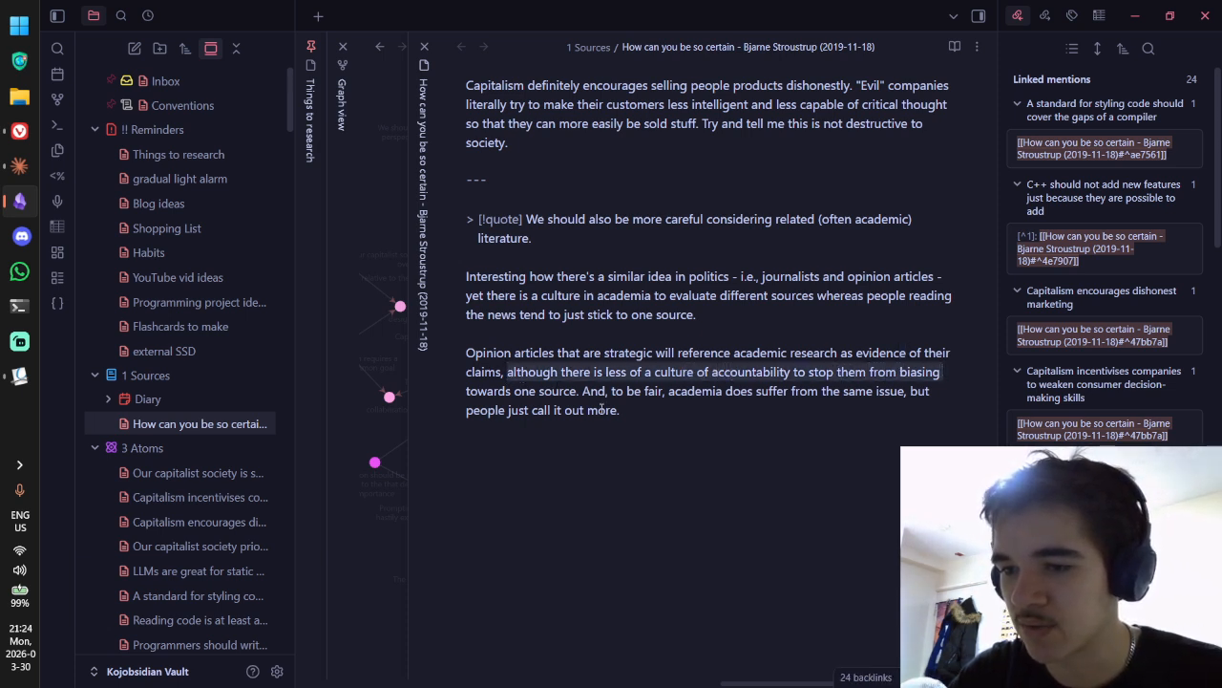
{"action": "left_click_drag", "start_coordinate": [582, 391], "coordinate": [754, 389]}
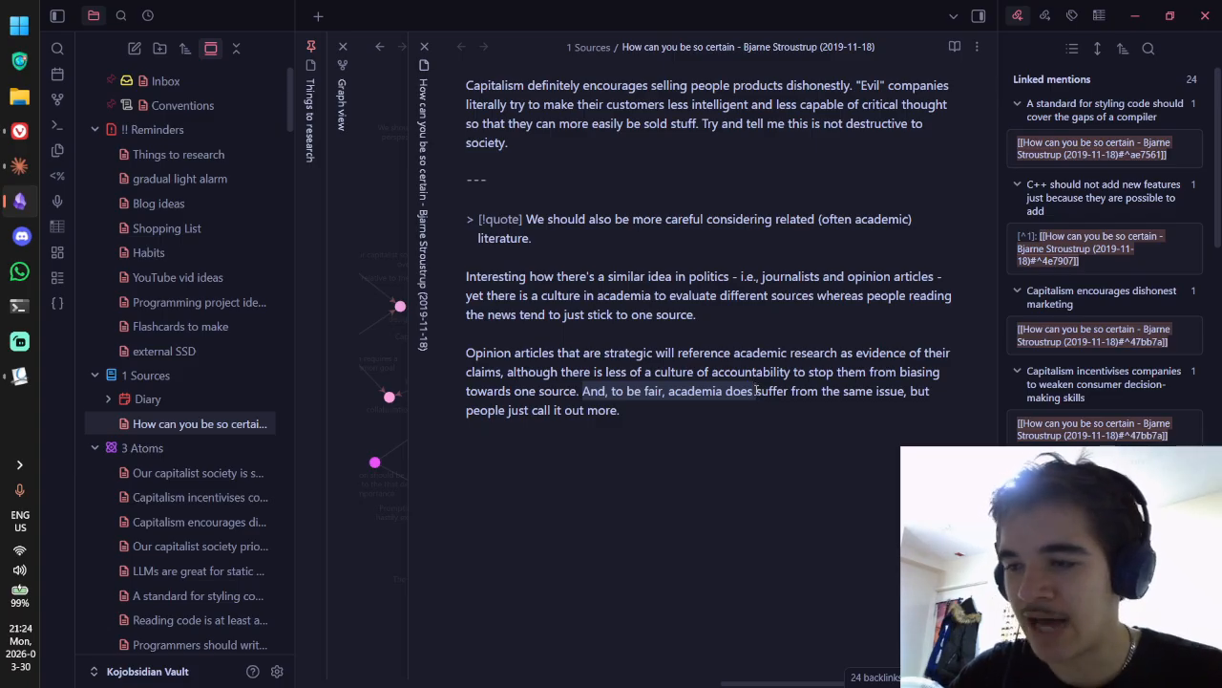
{"action": "left_click", "coordinate": [753, 406]}
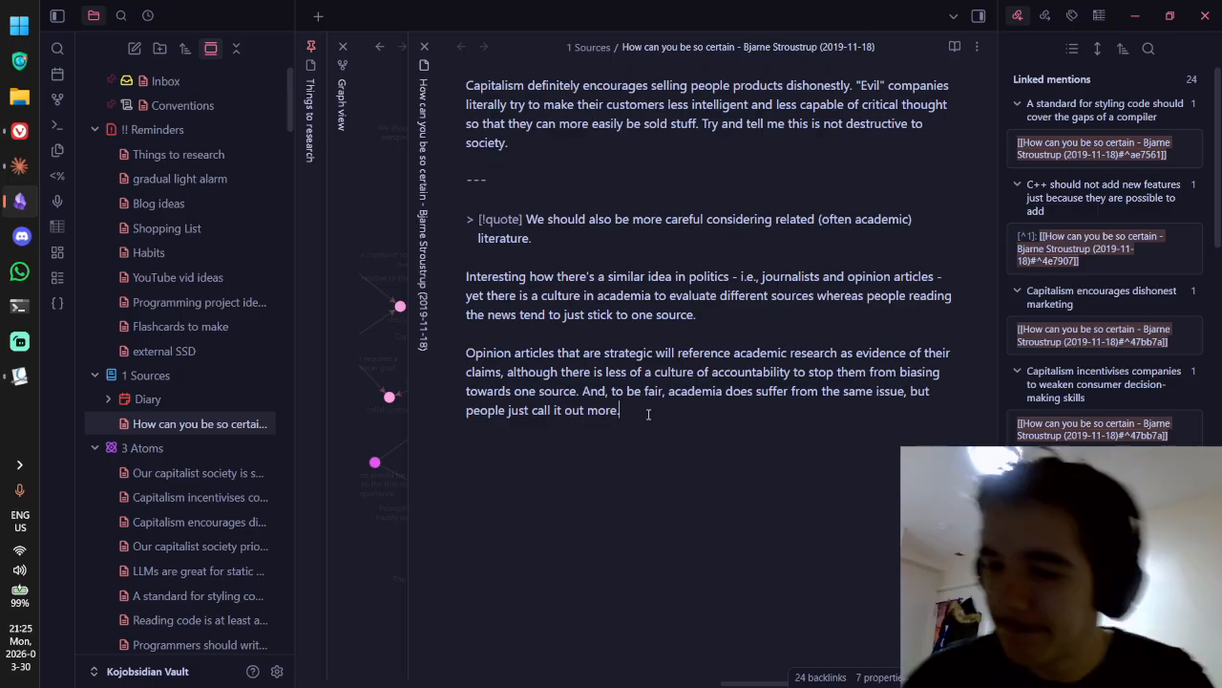
Step: Add a --- divider at the note's end, then check the comment on the "crowds don't have taste" highlight in Okular
{"action": "left_click", "coordinate": [787, 528]}
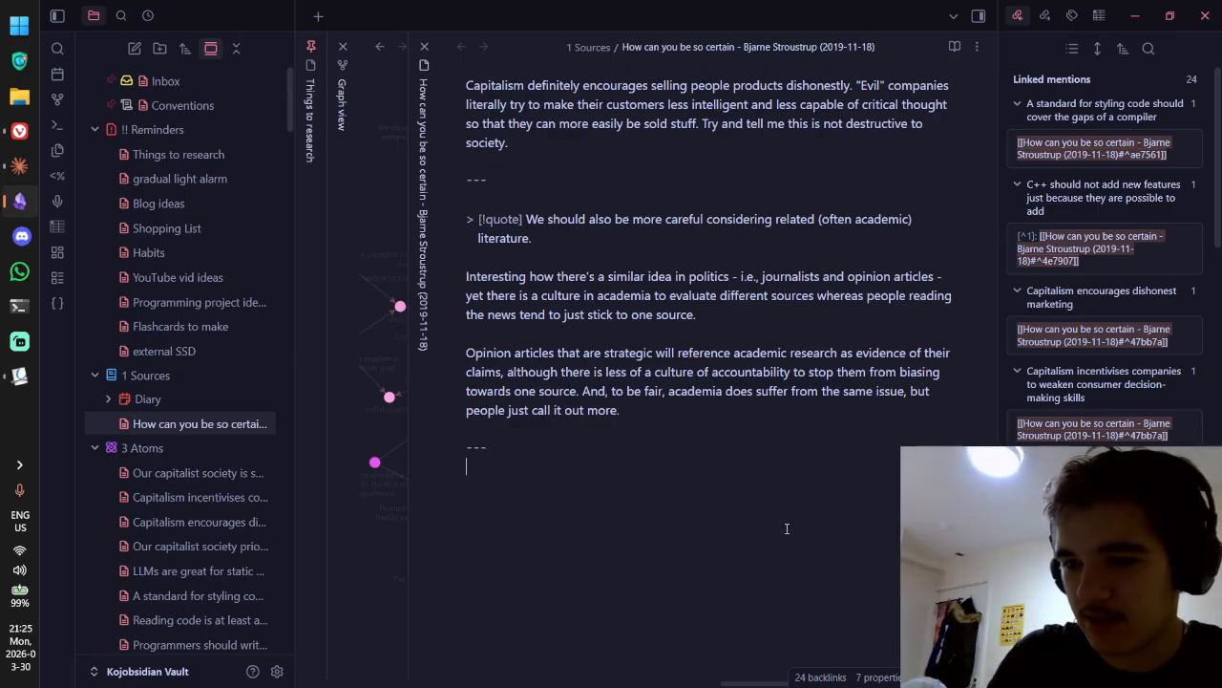
{"action": "key", "text": "alt+Tab"}
{"action": "scroll", "coordinate": [673, 212], "scroll_direction": "down", "scroll_amount": 1}
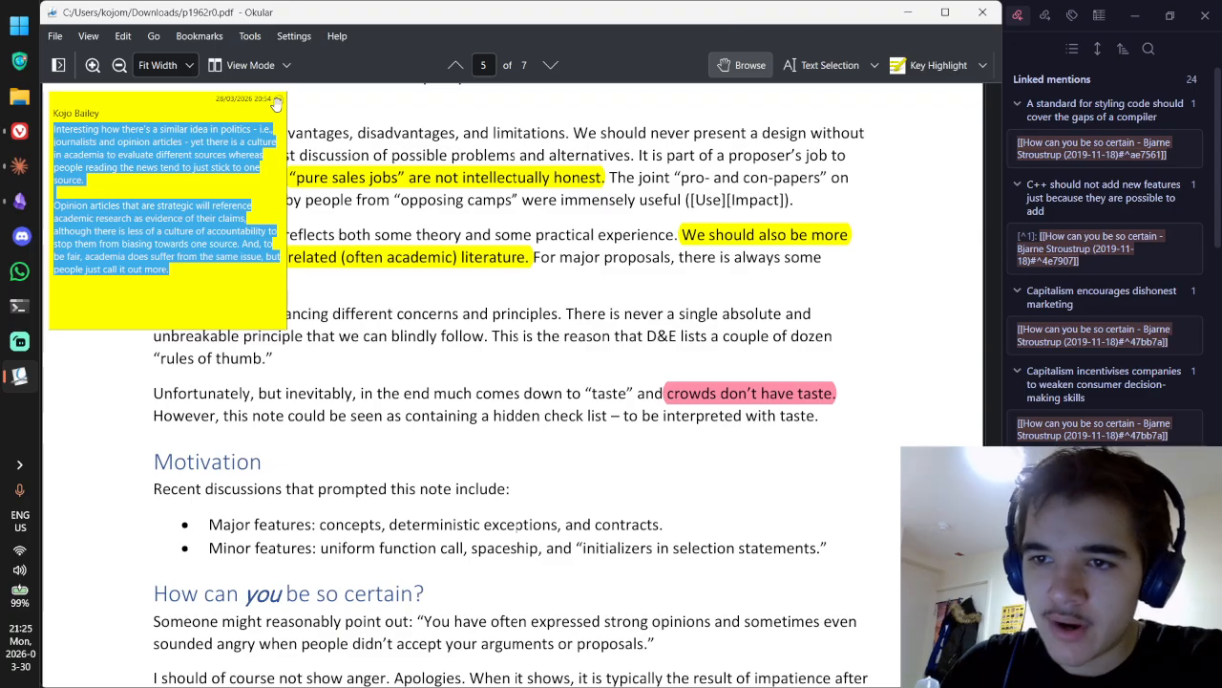
{"action": "left_click", "coordinate": [275, 103]}
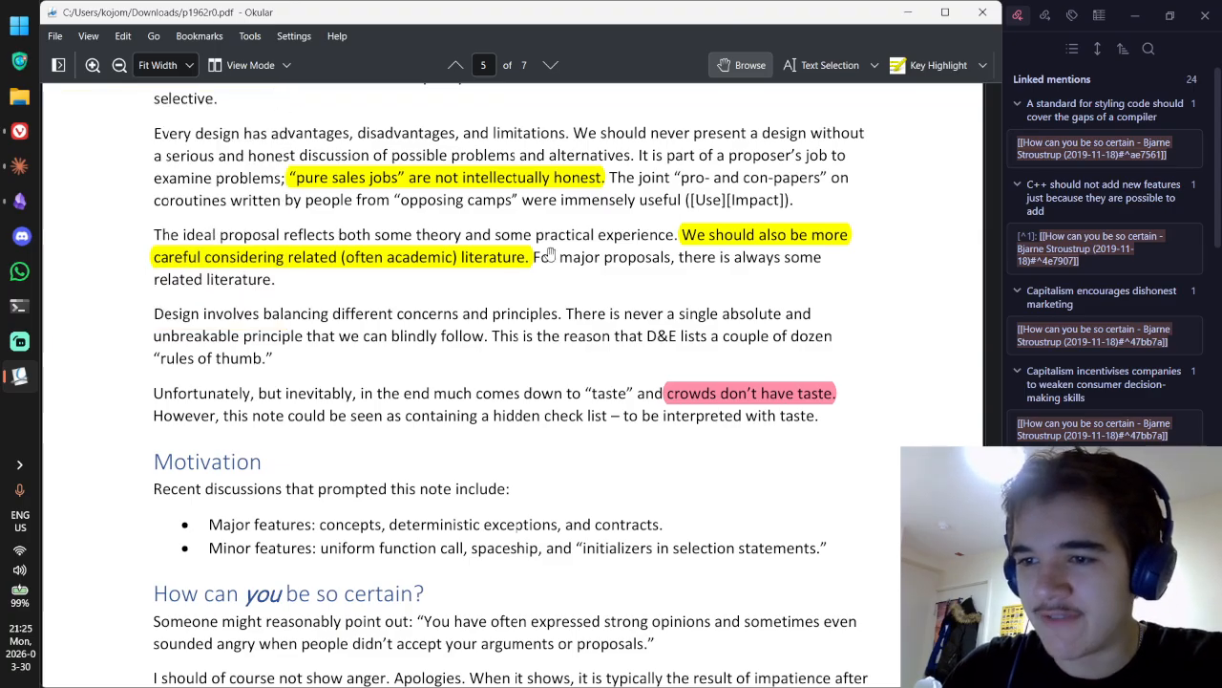
{"action": "scroll", "coordinate": [621, 229], "scroll_direction": "down", "scroll_amount": 2}
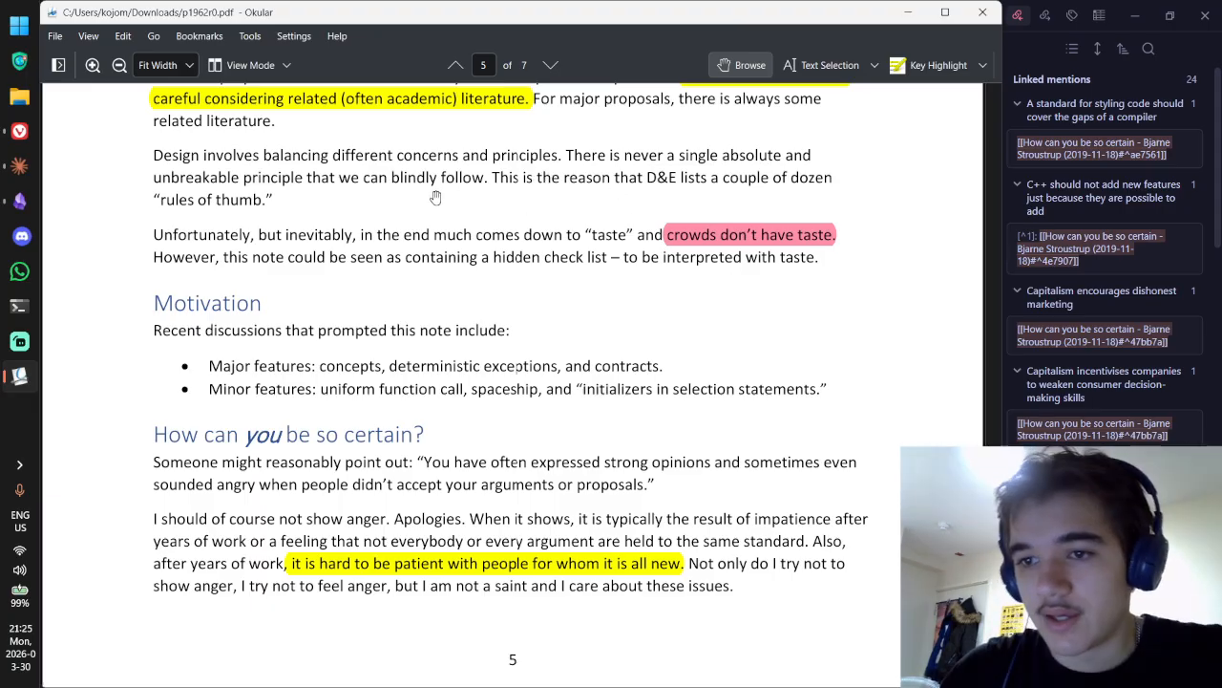
{"action": "mouse_move", "coordinate": [700, 242]}
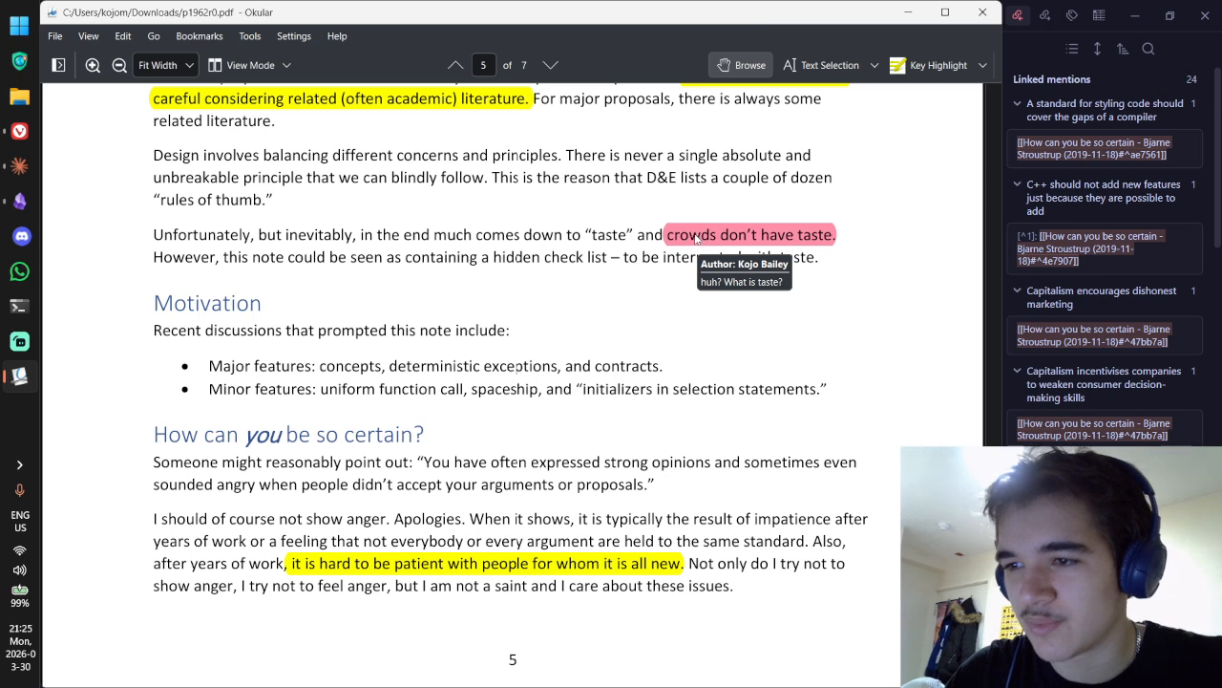
{"action": "scroll", "coordinate": [576, 212], "scroll_direction": "down", "scroll_amount": 5}
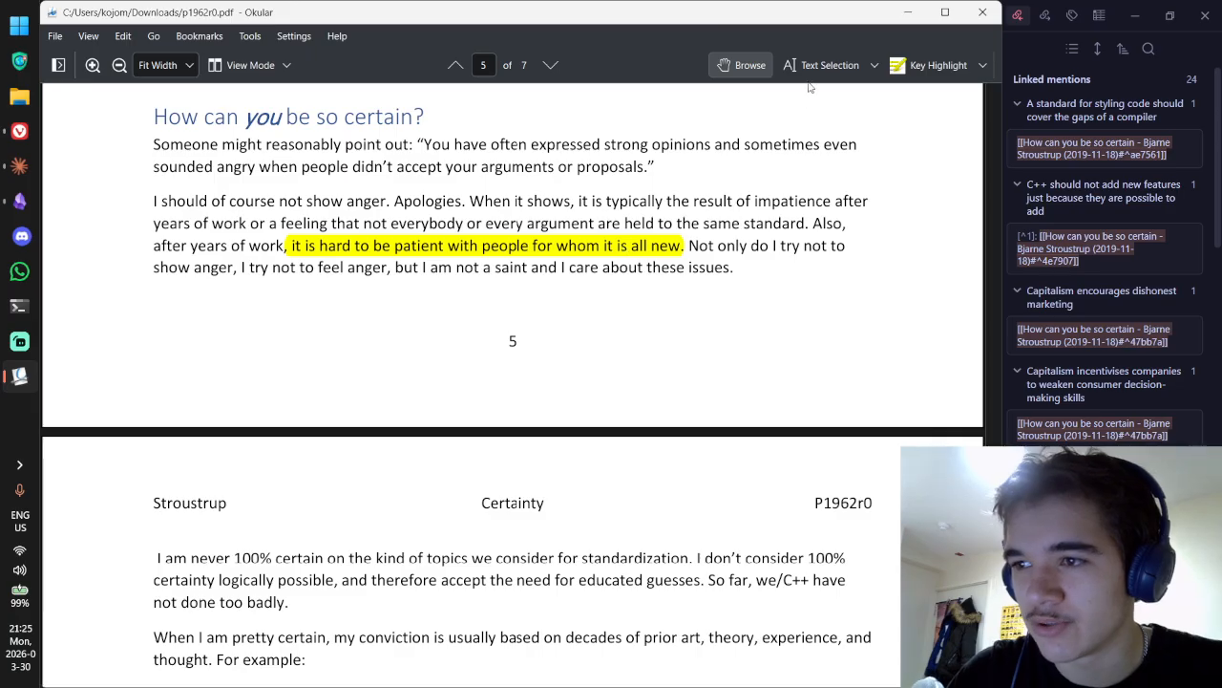
Step: Copy "it is hard to be patient with people for whom it is all new." into a new > [!quote] [...] callout in the Obsidian note
{"action": "key", "text": "ctrl+4"}
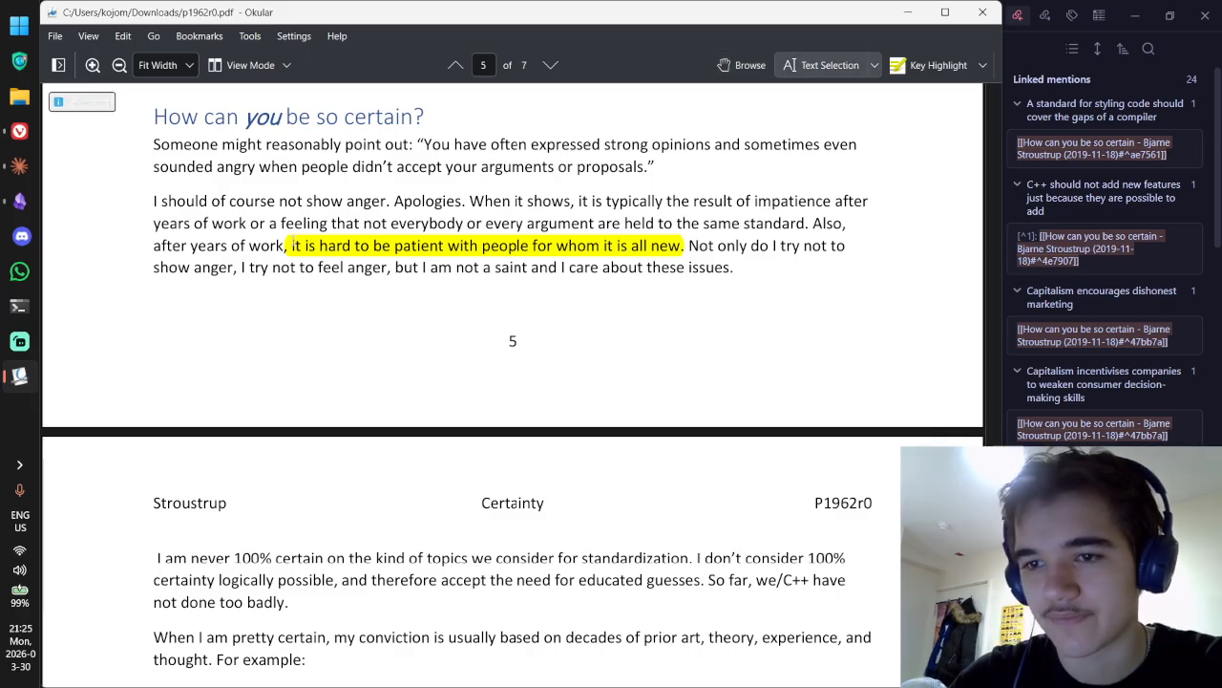
{"action": "left_click_drag", "start_coordinate": [290, 246], "coordinate": [686, 246]}
{"action": "key", "text": "ctrl+c"}
{"action": "key", "text": "alt+Tab"}
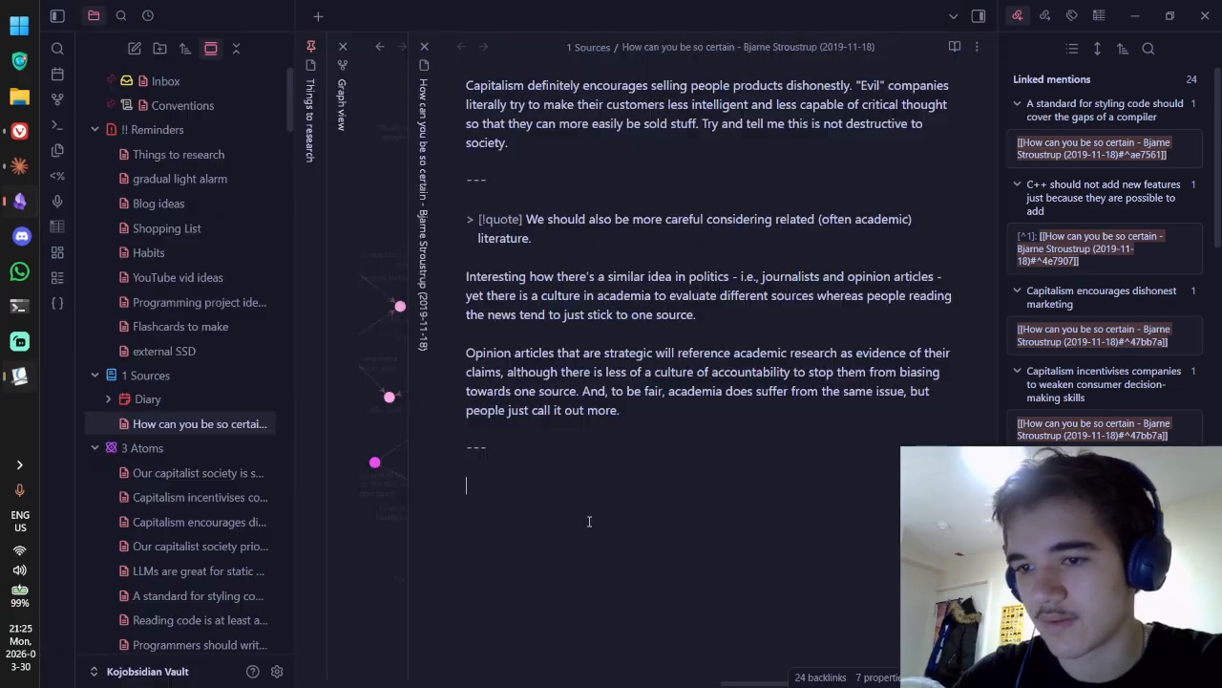
{"action": "type", "text": "[!quo"}
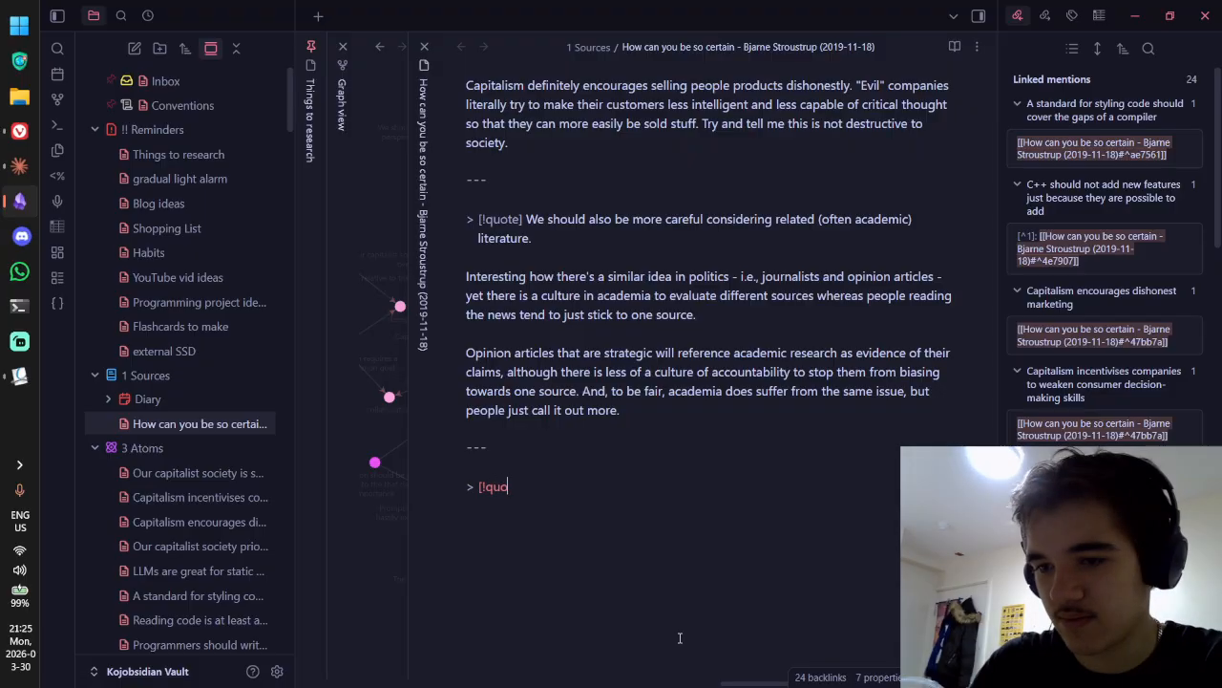
{"action": "type", "text": "te] [...]"}
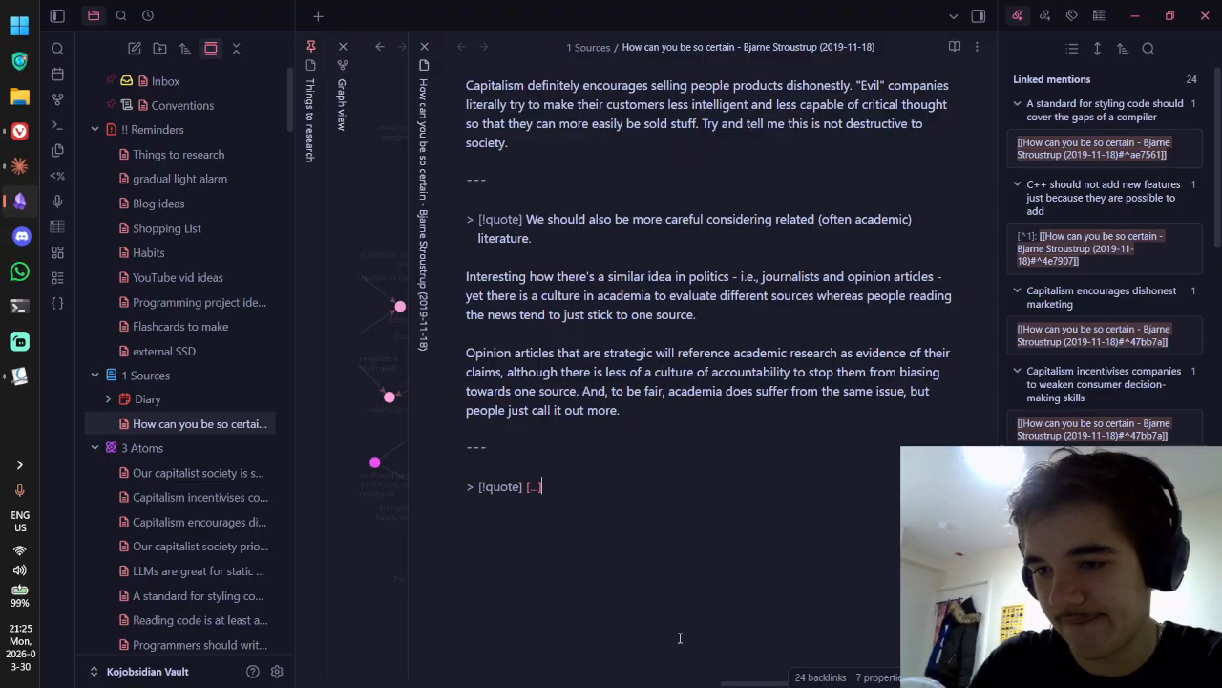
{"action": "key", "text": "ctrl+v"}
Step: Copy the PDF comment on the patience highlight into the note beneath its quote, trimming the extra blank lines between its paragraphs
{"action": "key", "text": "alt+Tab"}
{"action": "left_click", "coordinate": [742, 64]}
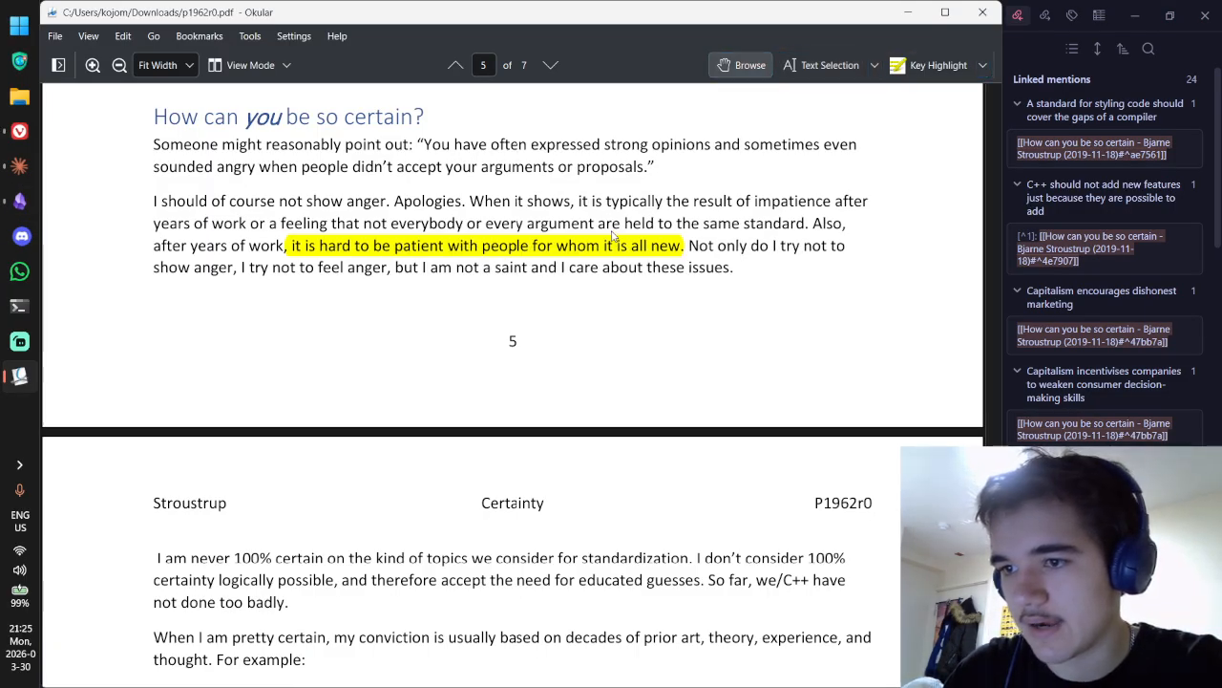
{"action": "double_click", "coordinate": [585, 248]}
{"action": "key", "text": "ctrl+a"}
{"action": "key", "text": "alt+Tab"}
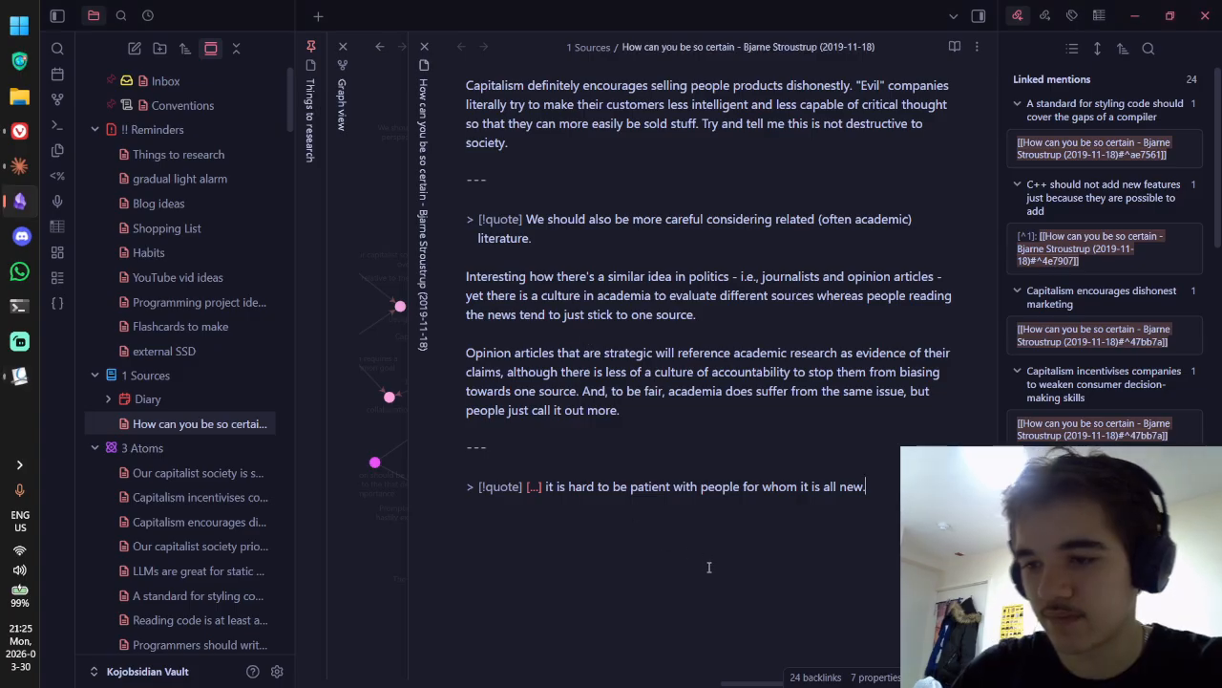
{"action": "key", "text": "Return"}
{"action": "key", "text": "Return"}
{"action": "type", "text": "Not necessarily because we struggle to explain it, but because it is just a test of patience to repeatedly explain the same concept to different people.  A solution to this is to exist as guidance, but primarily refer people to resources they can access in their own time without human intervention, and likewise, focus more of our own efforts in producing such resources."}
{"action": "key", "text": "BackSpace"}
{"action": "key", "text": "BackSpace"}
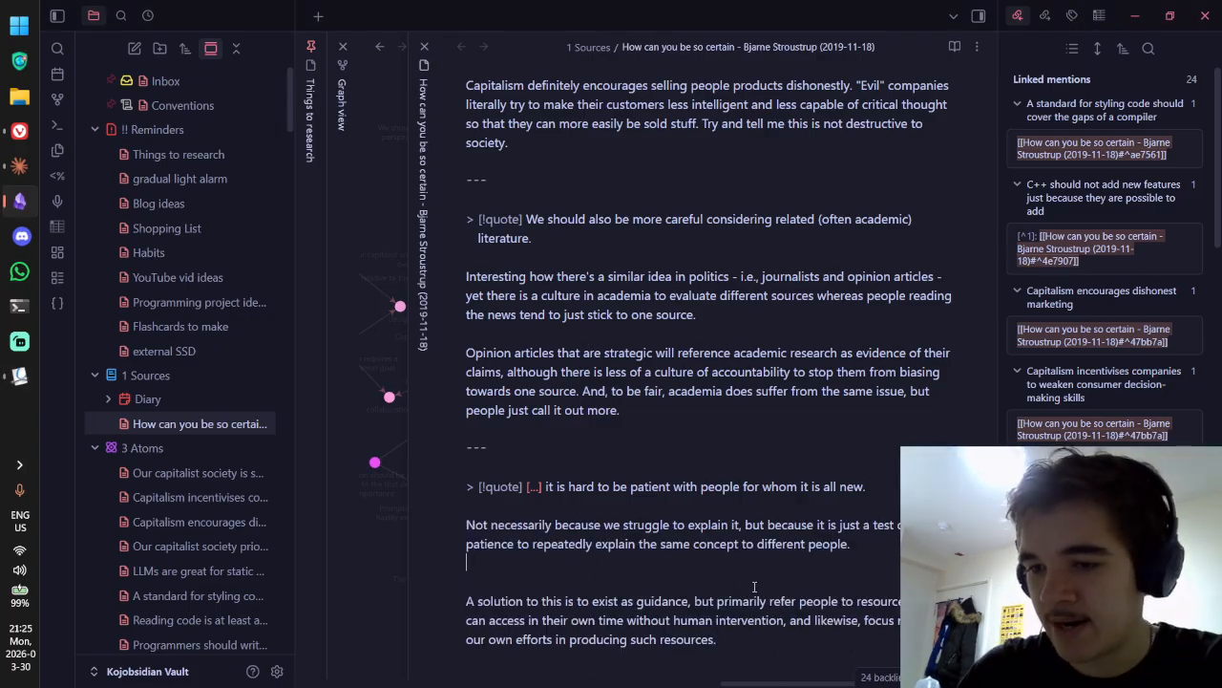
Step: Read through the commentary beneath the patience quote, focusing on the paragraph about referring people to resources they can access themselves
{"action": "scroll", "coordinate": [760, 259], "scroll_direction": "down", "scroll_amount": 3}
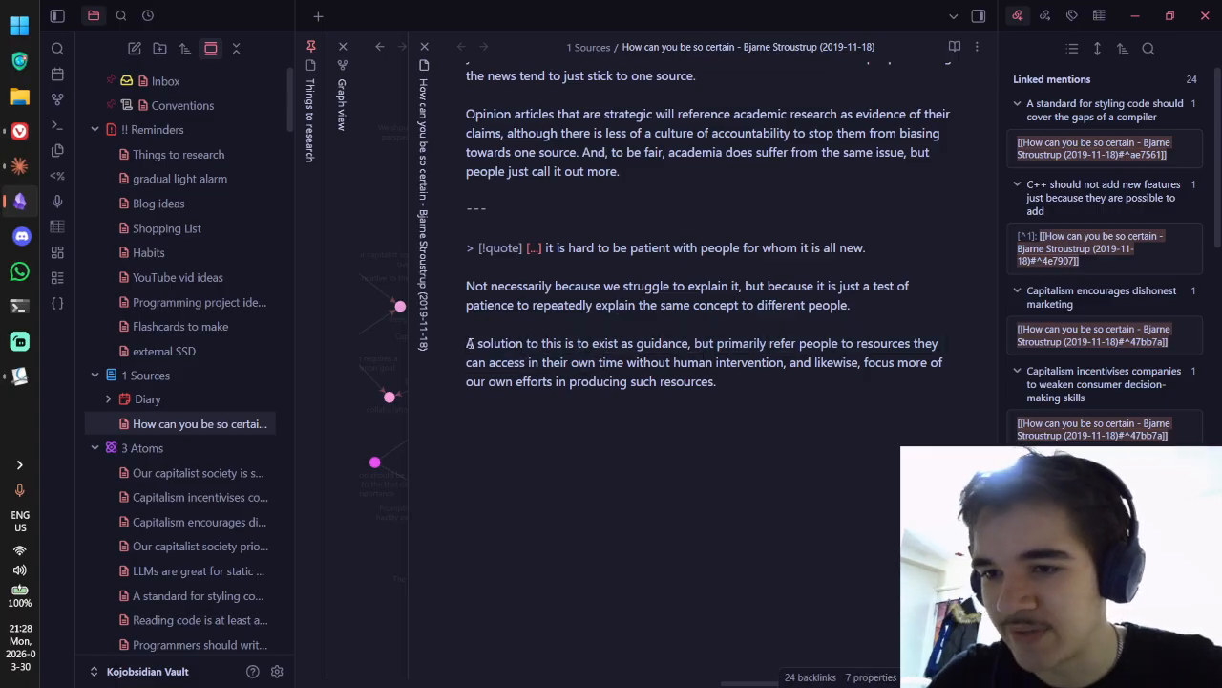
{"action": "left_click_drag", "start_coordinate": [468, 342], "coordinate": [858, 362]}
{"action": "left_click", "coordinate": [546, 361]}
{"action": "left_click", "coordinate": [747, 378]}
{"action": "mouse_move", "coordinate": [637, 362]}
{"action": "left_mouse_down"}
{"action": "mouse_move", "coordinate": [764, 380]}
{"action": "mouse_move", "coordinate": [627, 365]}
{"action": "left_mouse_up"}
{"action": "left_click", "coordinate": [792, 376]}
{"action": "left_click_drag", "start_coordinate": [473, 385], "coordinate": [624, 394]}
{"action": "left_click", "coordinate": [722, 391]}
{"action": "left_click_drag", "start_coordinate": [723, 389], "coordinate": [584, 361]}
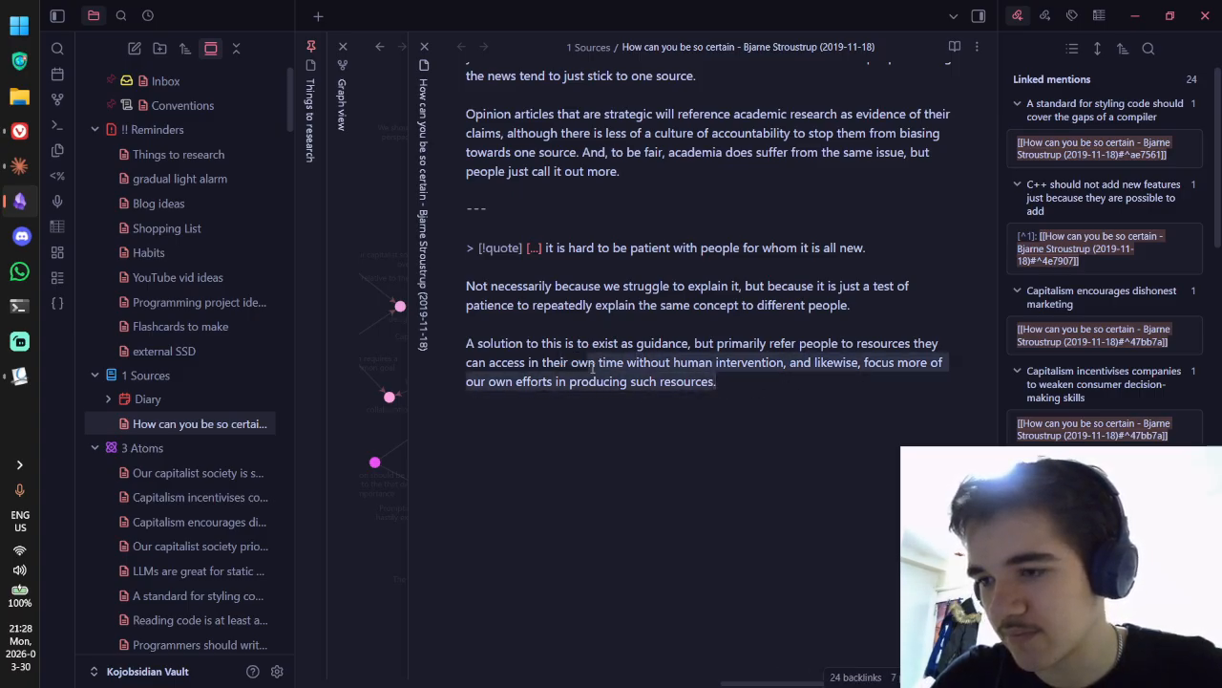
{"action": "left_click", "coordinate": [506, 345]}
{"action": "left_click_drag", "start_coordinate": [505, 345], "coordinate": [786, 379]}
{"action": "left_click", "coordinate": [524, 344]}
{"action": "left_click", "coordinate": [604, 361]}
{"action": "left_click_drag", "start_coordinate": [541, 343], "coordinate": [618, 360]}
{"action": "left_click", "coordinate": [643, 376]}
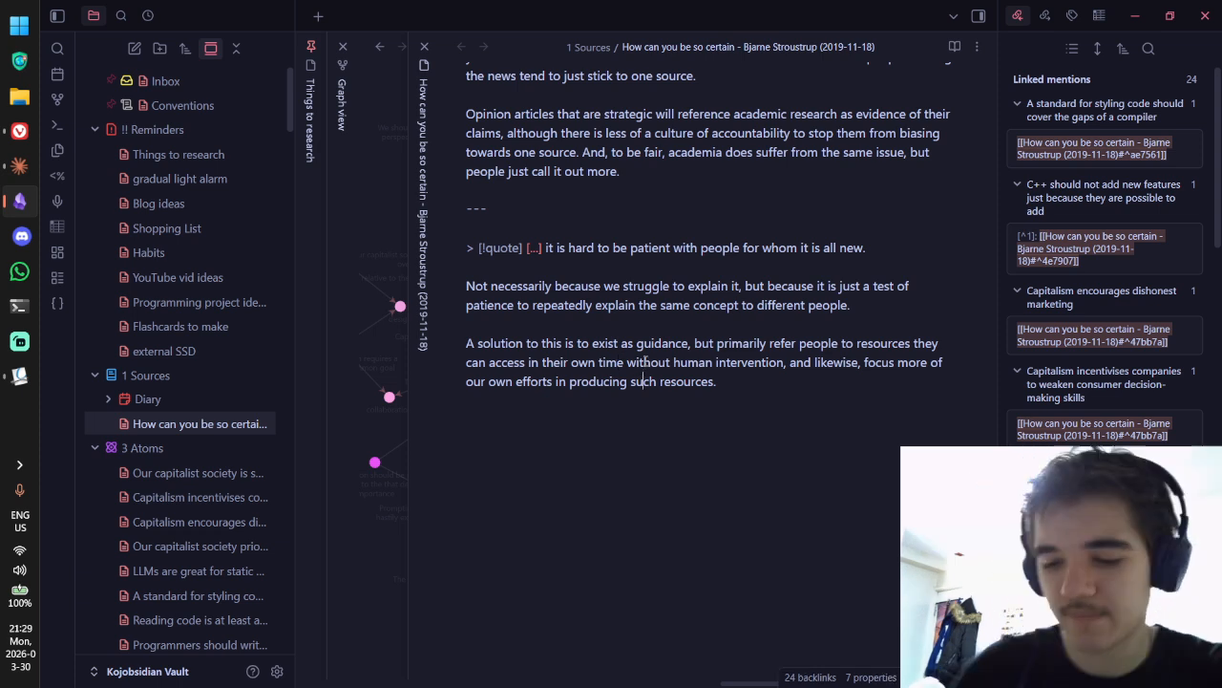
Step: Create a new note in 3 Atoms and begin its body above the References heading with "Educators can"
{"action": "key", "text": "ctrl"}
{"action": "key", "text": "ctrl+n"}
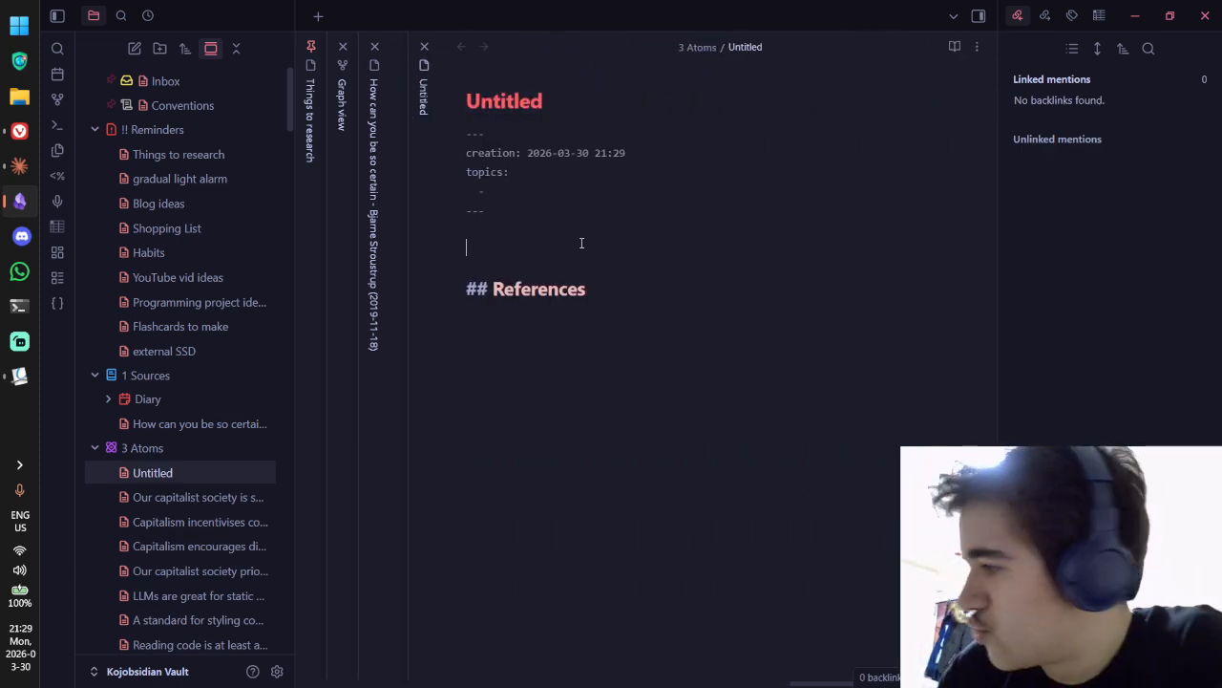
{"action": "type", "text": "Eduators can ema"}
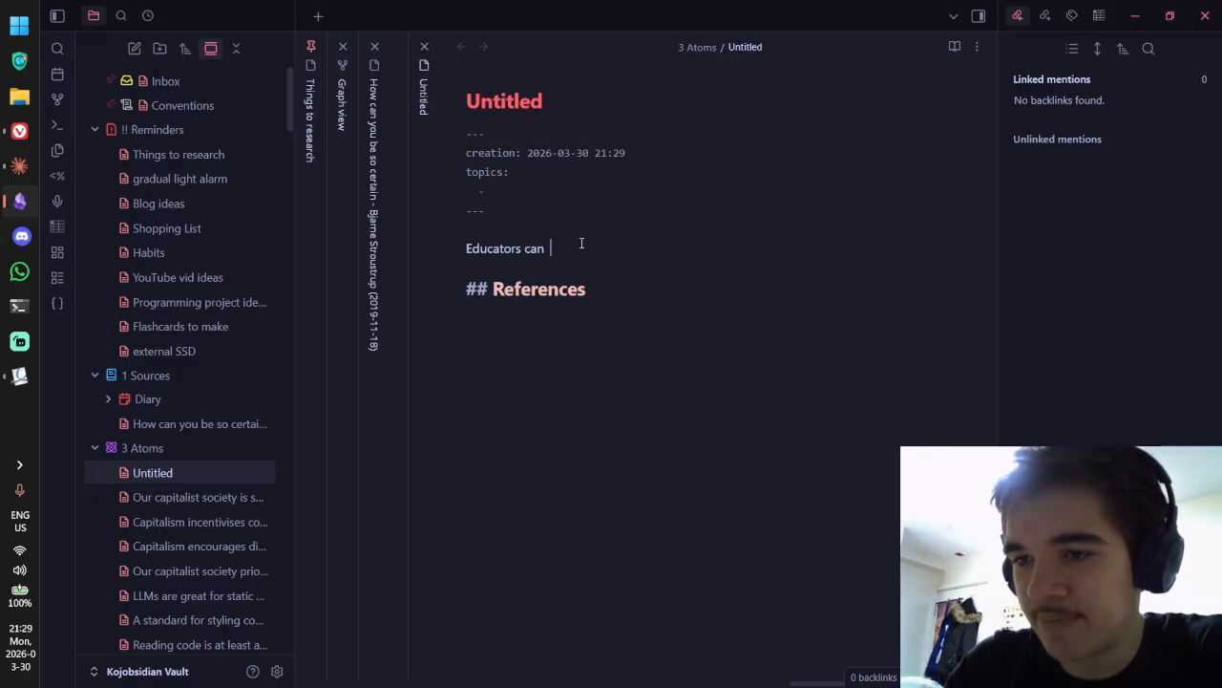
{"action": "key", "text": "BackSpace"}
{"action": "key", "text": "BackSpace"}
{"action": "key", "text": "BackSpace"}
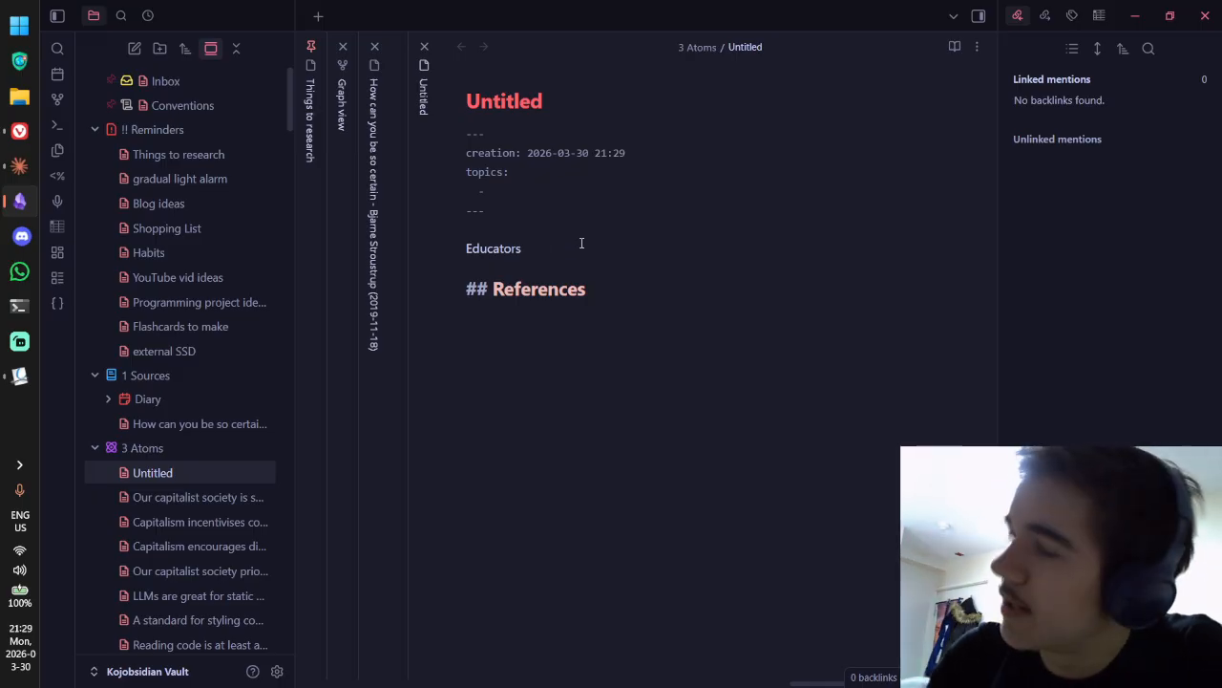
{"action": "key", "text": "ctrl+BackSpace"}
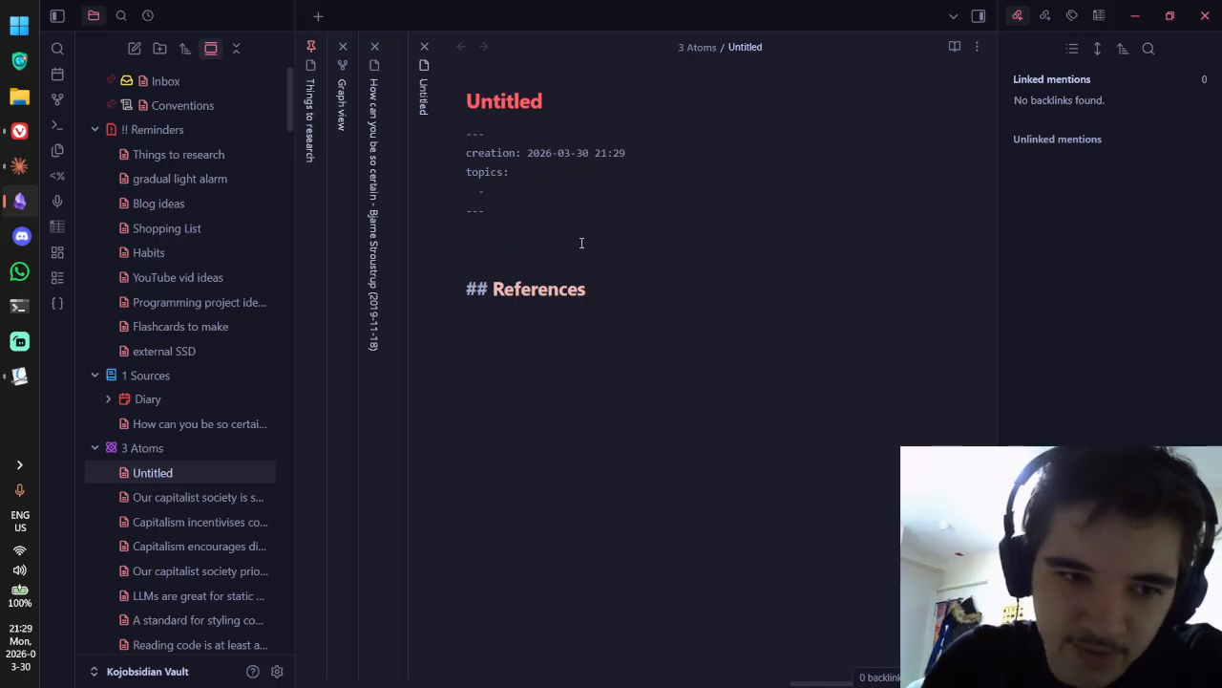
{"action": "type", "text": "Educators can "}
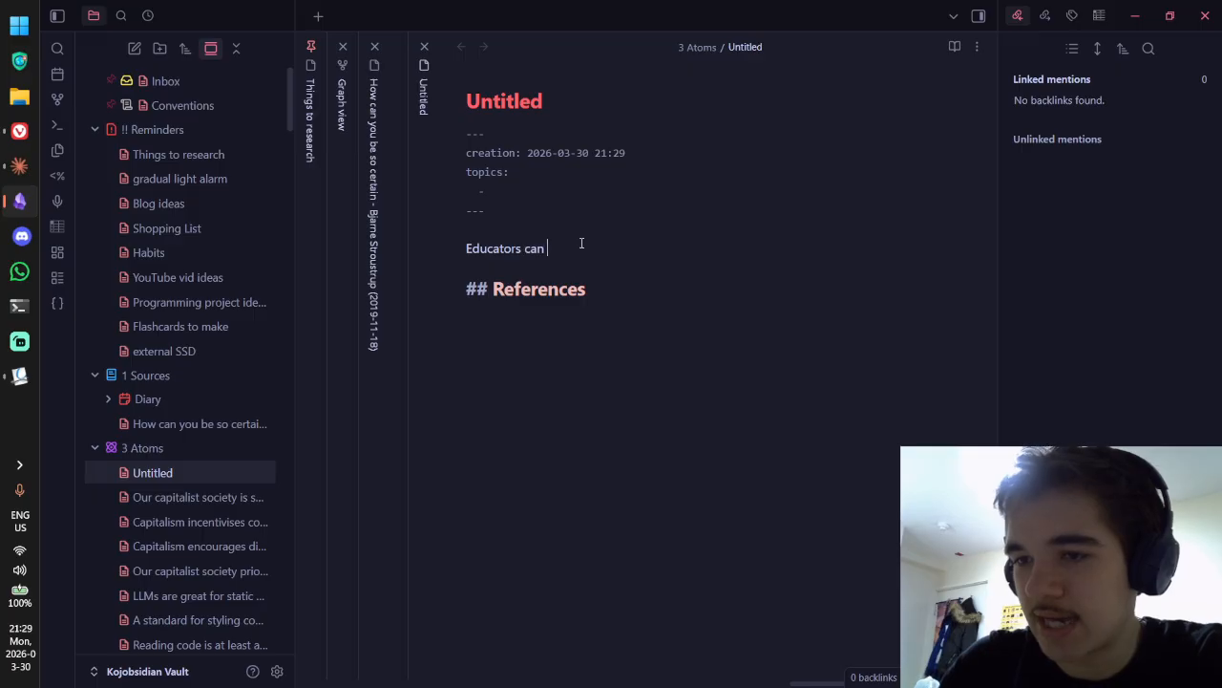
Step: Continue the new note's sentence with "benefit from the Feynman technique"
{"action": "type", "text": "benefit from the FEyn"}
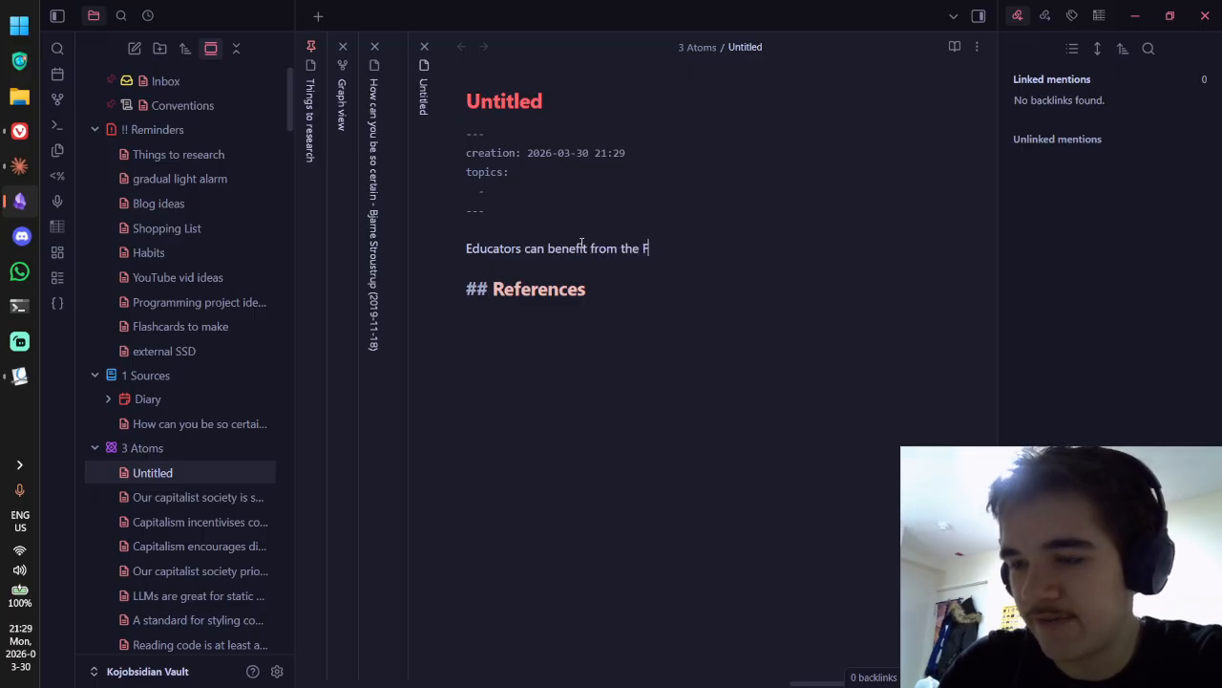
{"action": "key", "text": "BackSpace"}
{"action": "key", "text": "BackSpace"}
{"action": "key", "text": "BackSpace"}
{"action": "type", "text": "eynm"}
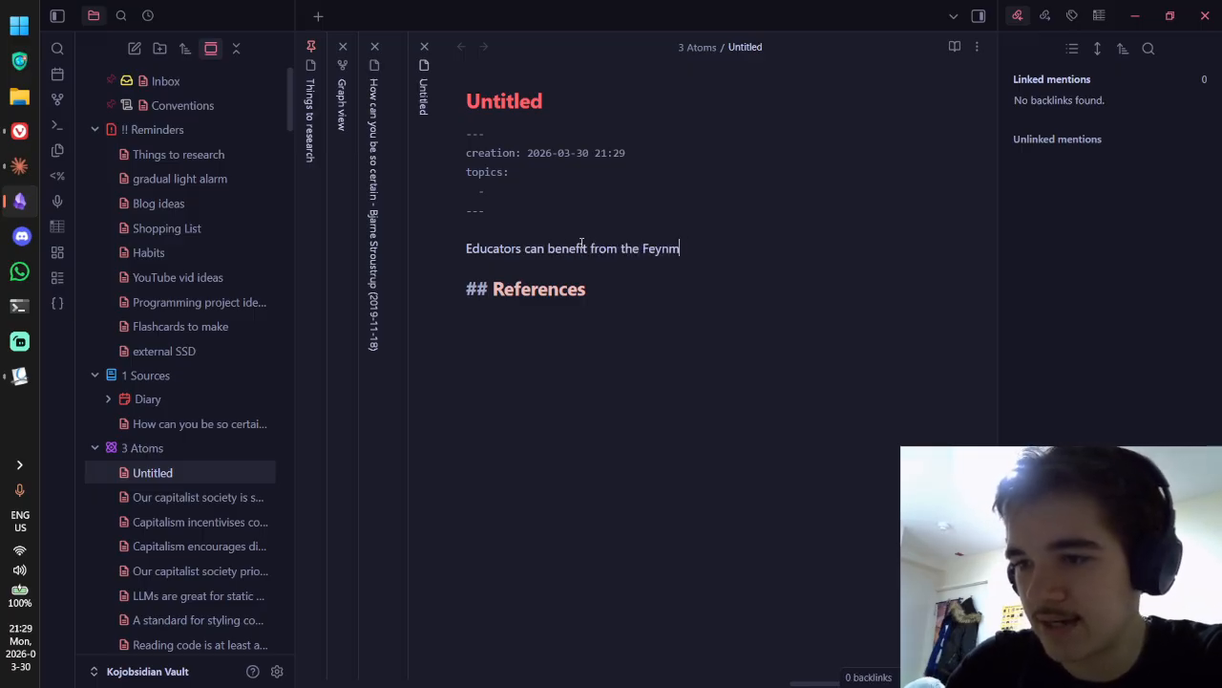
{"action": "type", "text": "an technique"}
Step: Switch to the browser, search Google for "feynman technique" in a new tab, then close it and return to the Obsidian note
{"action": "key", "text": "alt+Tab"}
{"action": "key", "text": "alt+Tab"}
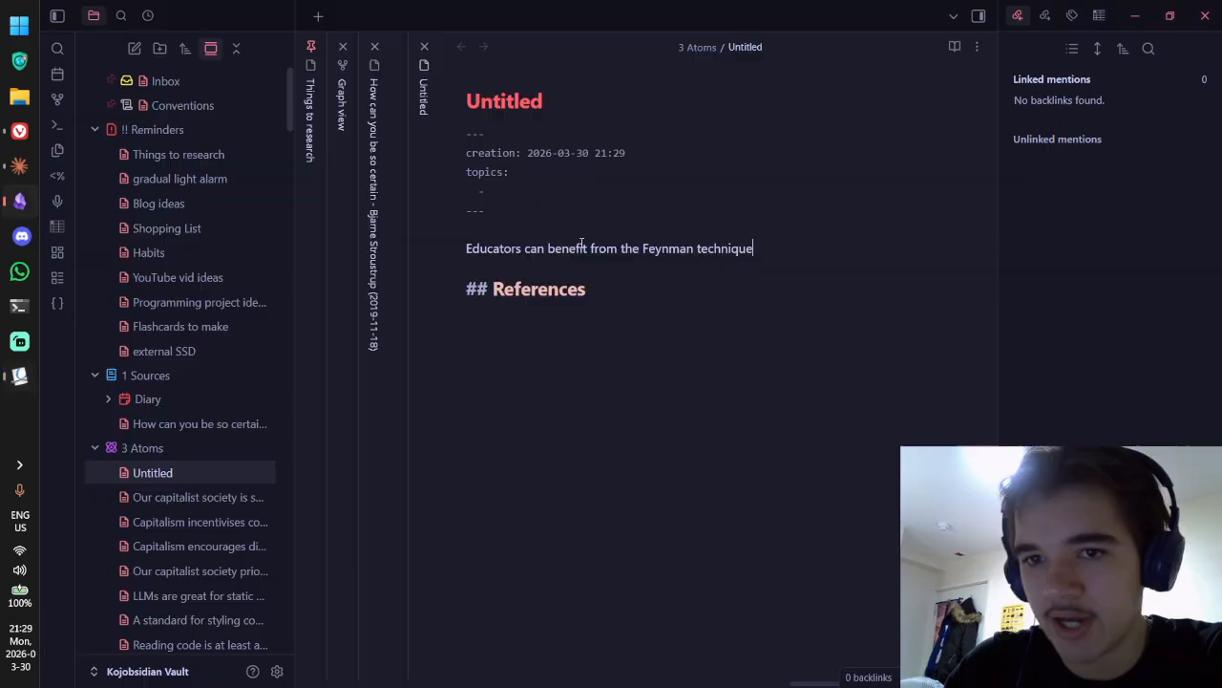
{"action": "left_click", "coordinate": [20, 131]}
{"action": "key", "text": "ctrl+t"}
{"action": "type", "text": "feyma"}
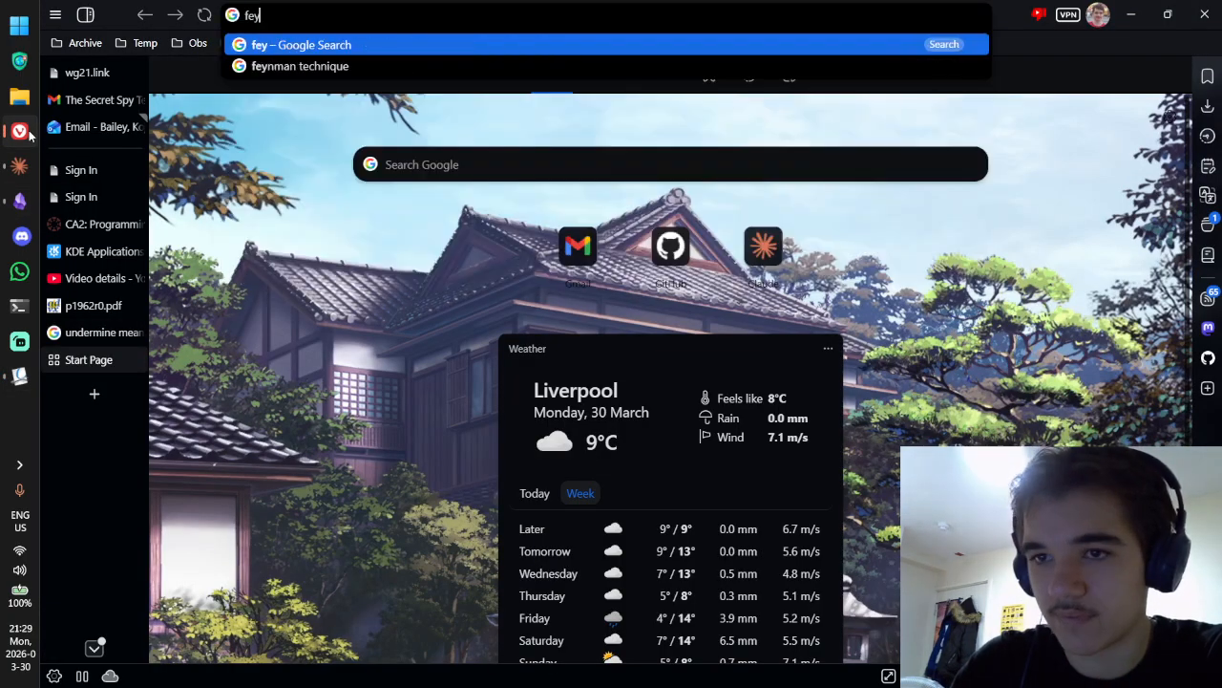
{"action": "key", "text": "BackSpace"}
{"action": "key", "text": "BackSpace"}
{"action": "type", "text": "nman"}
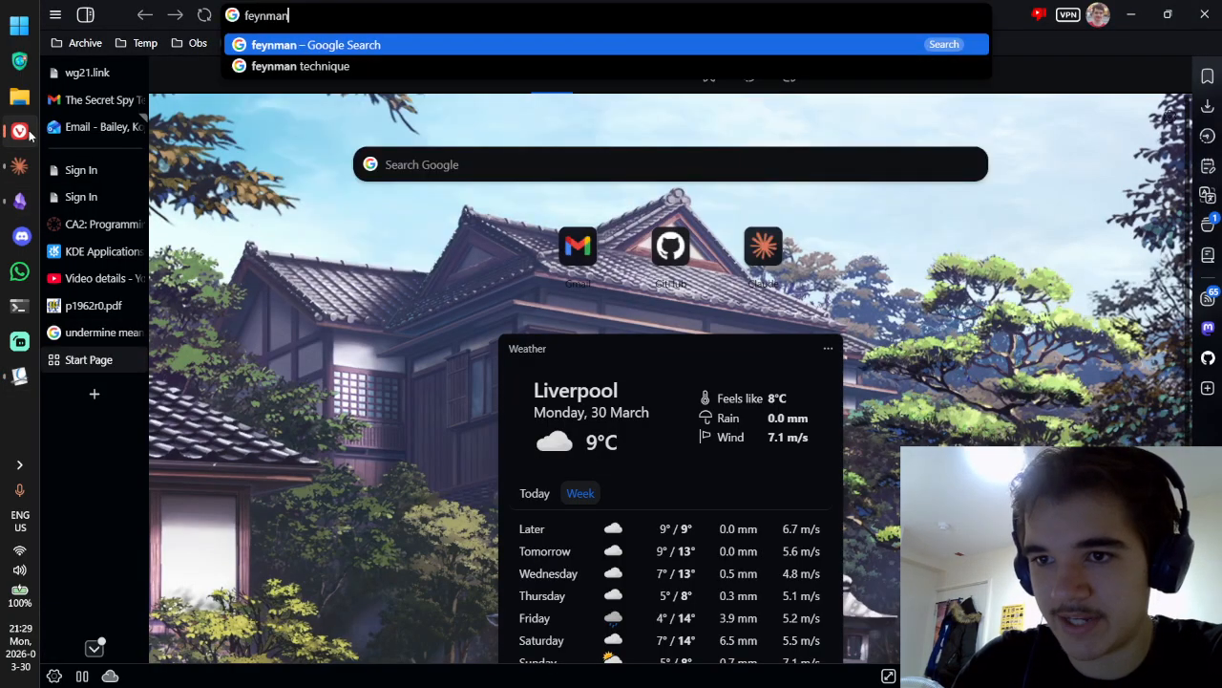
{"action": "key", "text": "Down"}
{"action": "key", "text": "Return"}
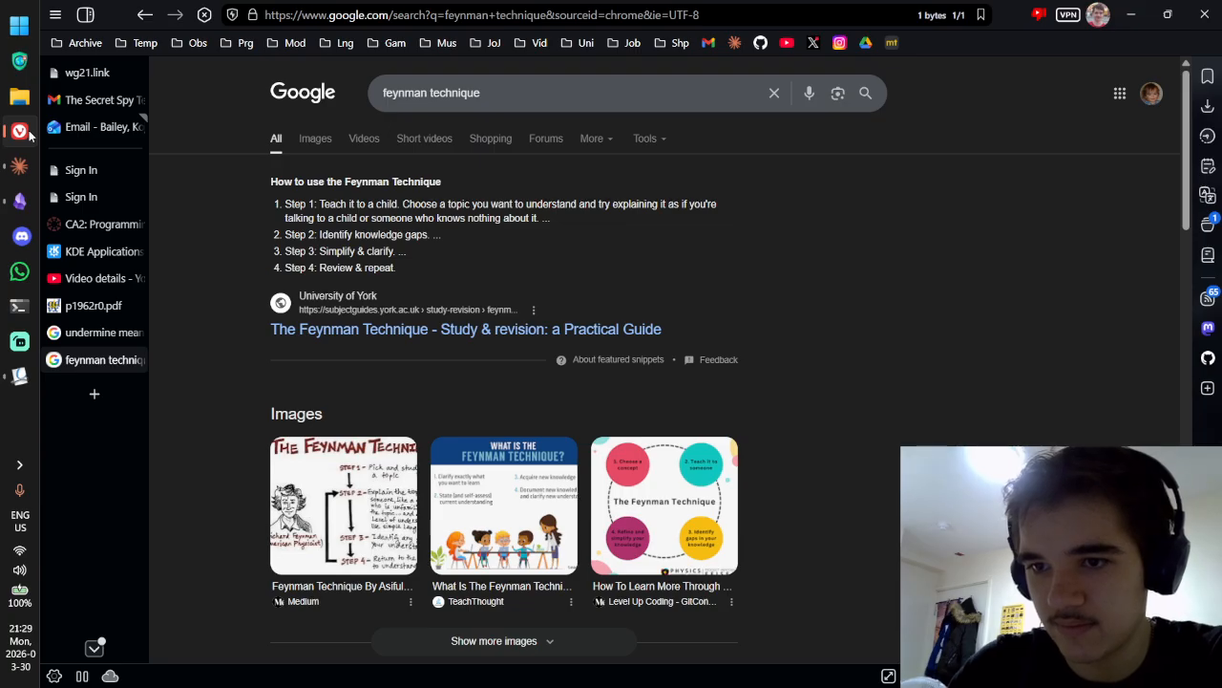
{"action": "key", "text": "ctrl+w"}
{"action": "left_click", "coordinate": [28, 136]}
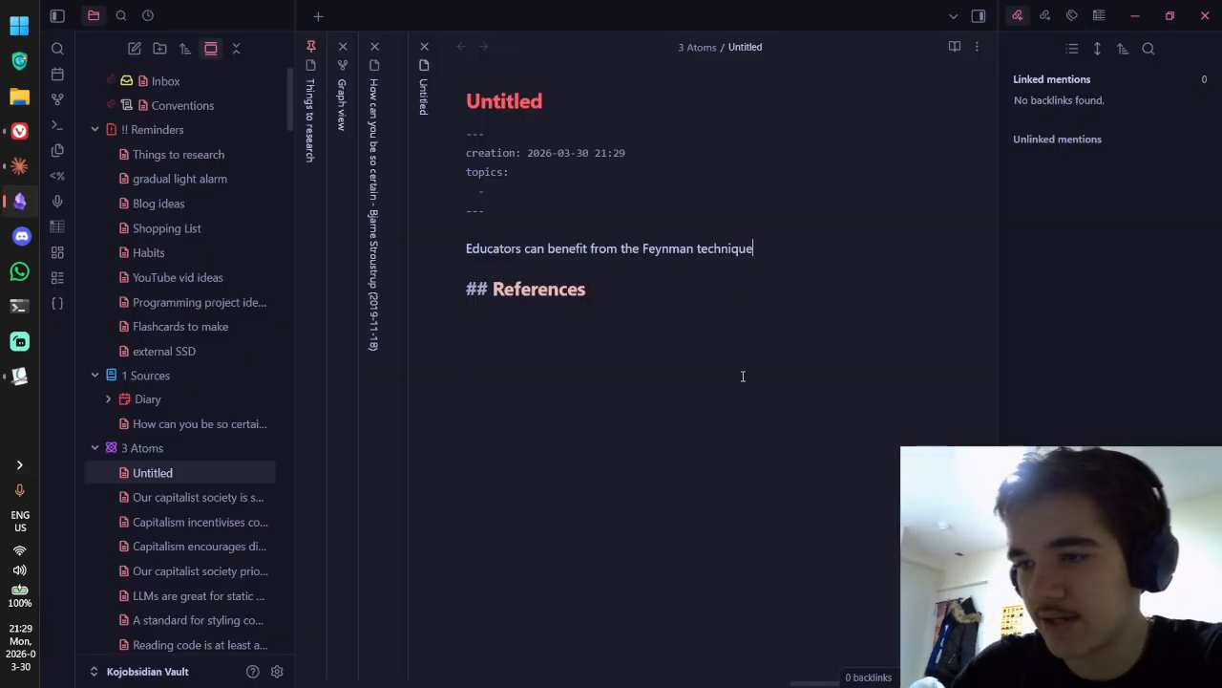
Step: Extend the Feynman technique sentence with "to improve their own", discarding the wording "teach"
{"action": "type", "text": "teach"}
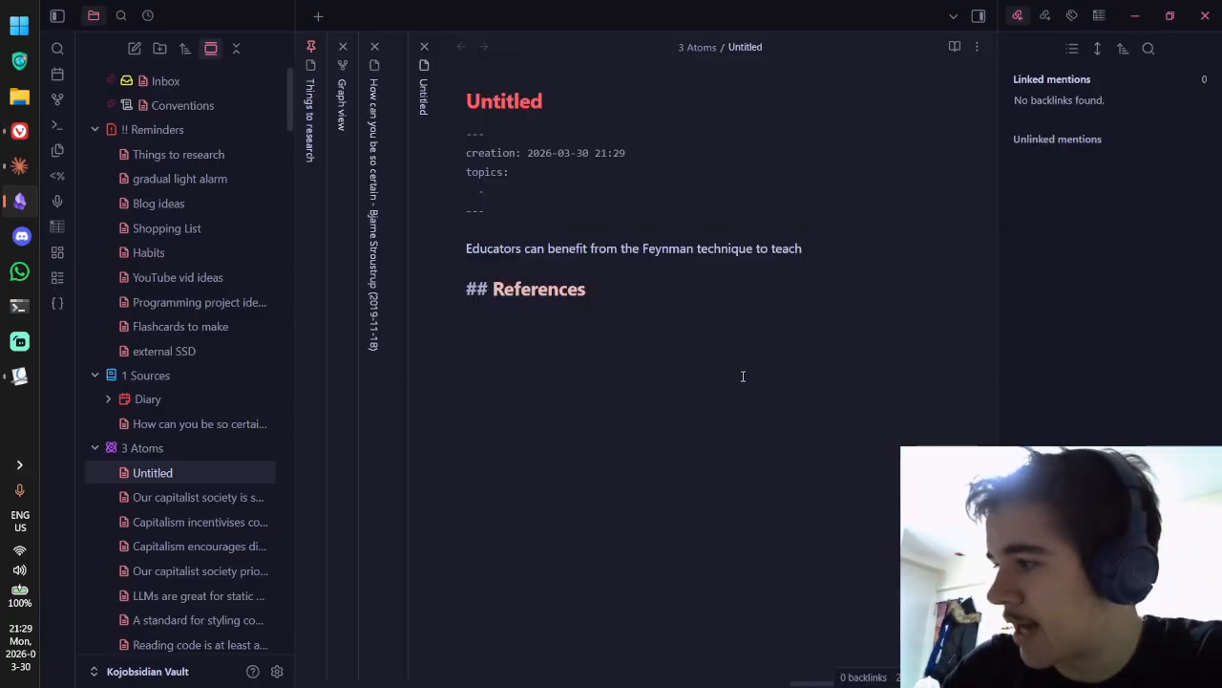
{"action": "key", "text": "BackSpace"}
{"action": "key", "text": "BackSpace"}
{"action": "key", "text": "BackSpace"}
{"action": "key", "text": "BackSpace"}
{"action": "key", "text": "BackSpace"}
{"action": "key", "text": "BackSpace"}
{"action": "type", "text": "improve their ow unde"}
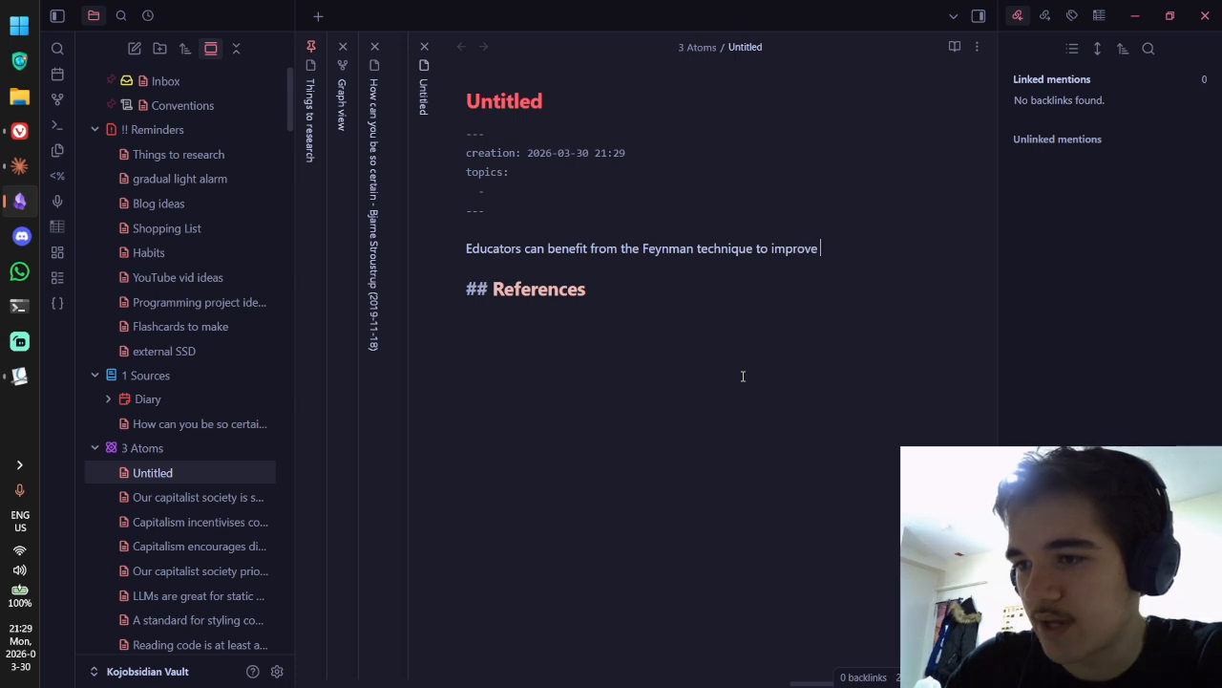
{"action": "key", "text": "BackSpace"}
{"action": "key", "text": "BackSpace"}
{"action": "key", "text": "BackSpace"}
{"action": "key", "text": "BackSpace"}
{"action": "key", "text": "BackSpace"}
{"action": "type", "text": "n u"}
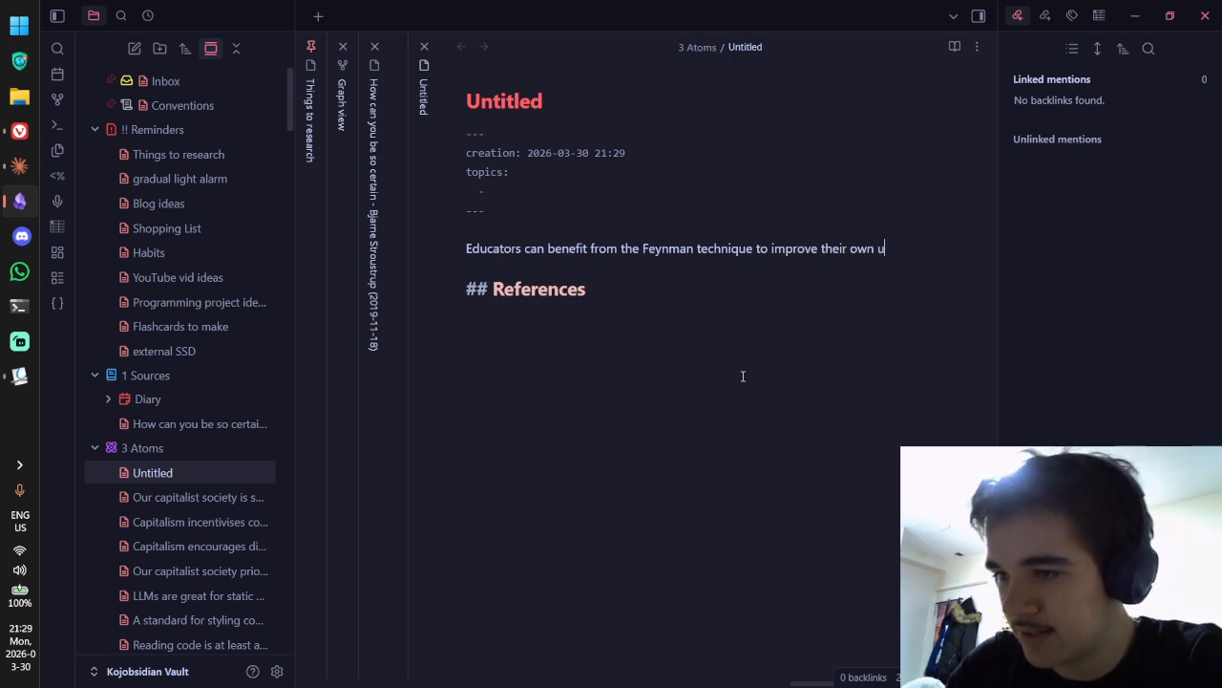
Step: Continue the sentence with "understanding of a topic by teaching it to others"
{"action": "type", "text": "nderstand"}
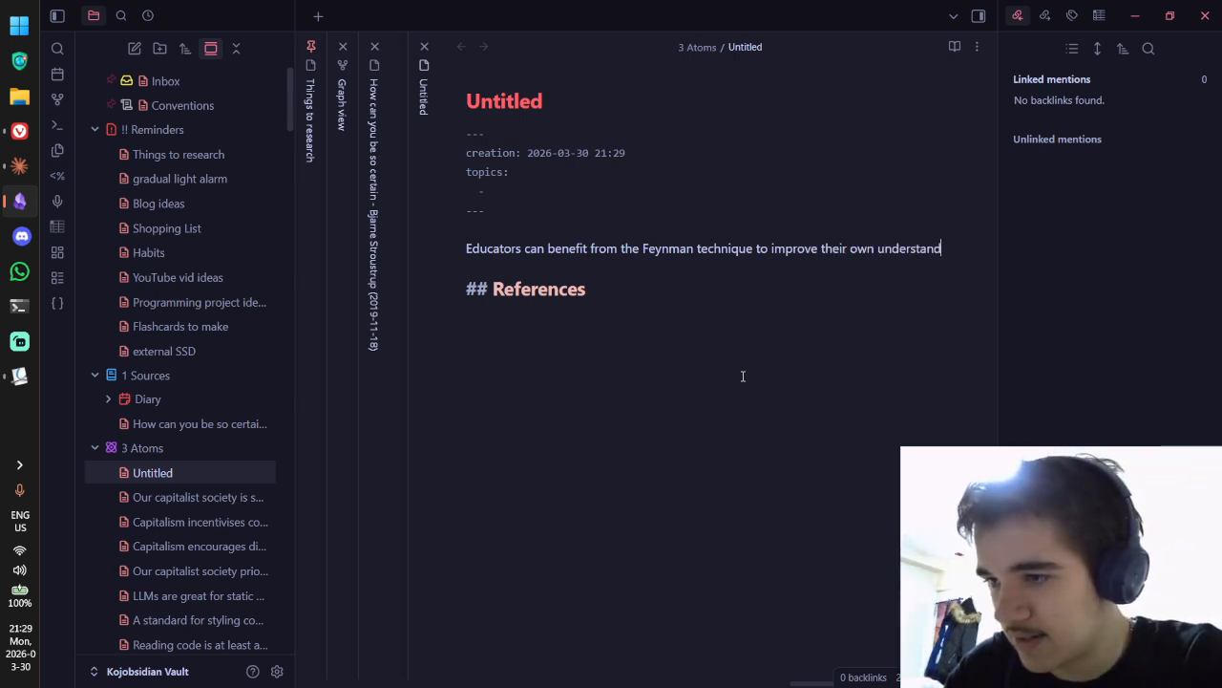
{"action": "type", "text": " of"}
{"action": "key", "text": "BackSpace"}
{"action": "key", "text": "BackSpace"}
{"action": "key", "text": "BackSpace"}
{"action": "type", "text": "ing of a"}
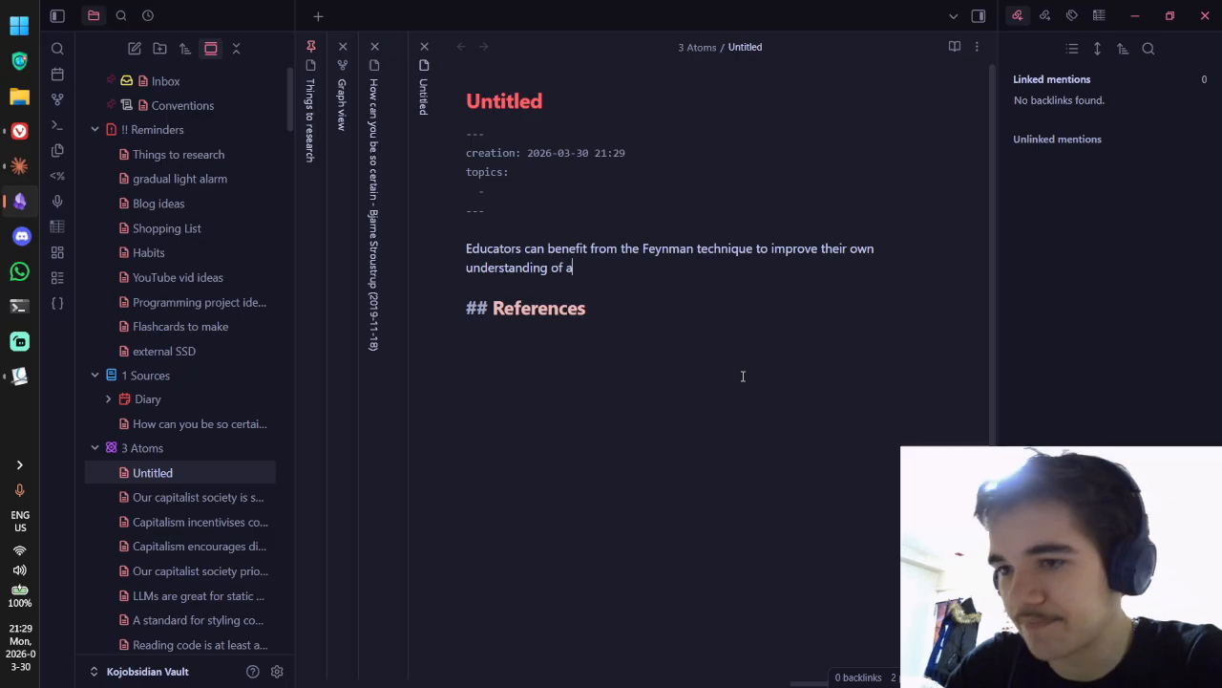
{"action": "type", "text": " topic by teaching  "}
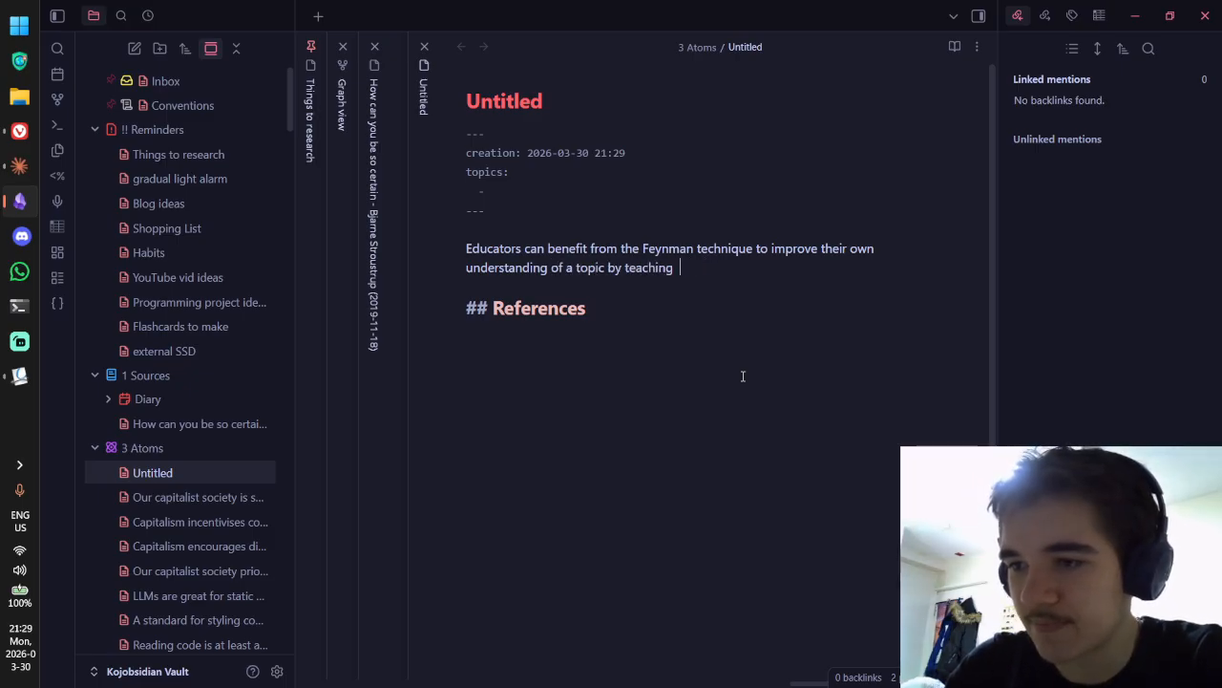
{"action": "type", "text": "it to other"}
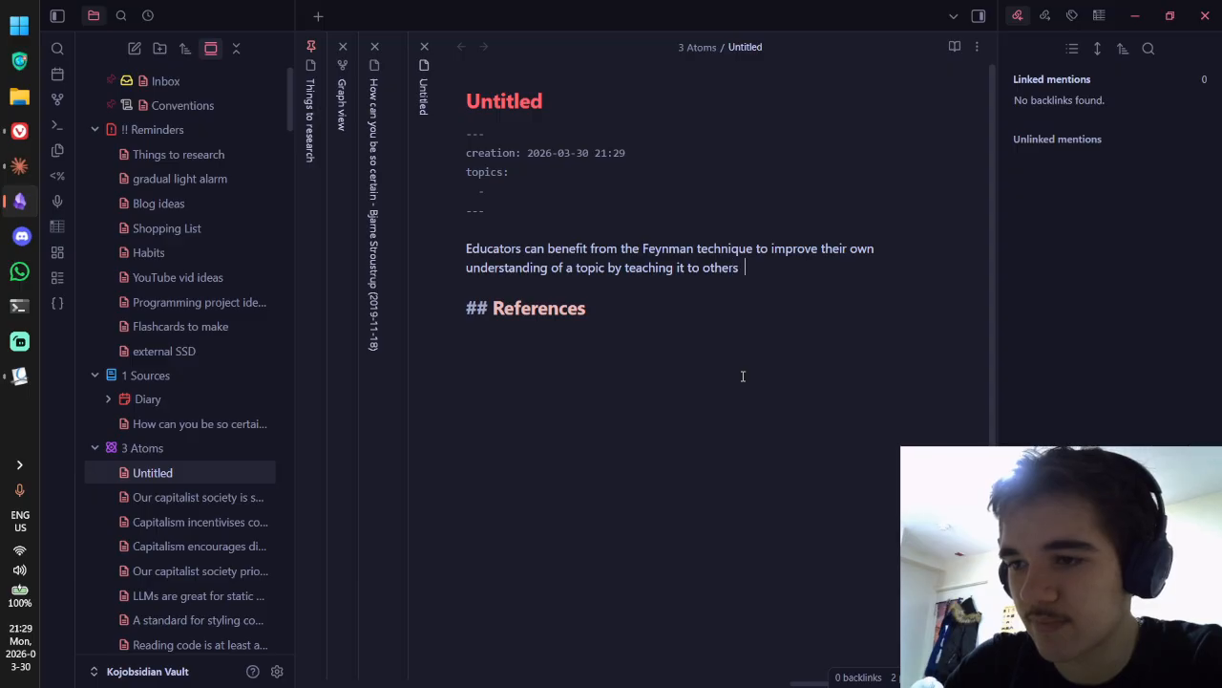
{"action": "type", "text": "s "}
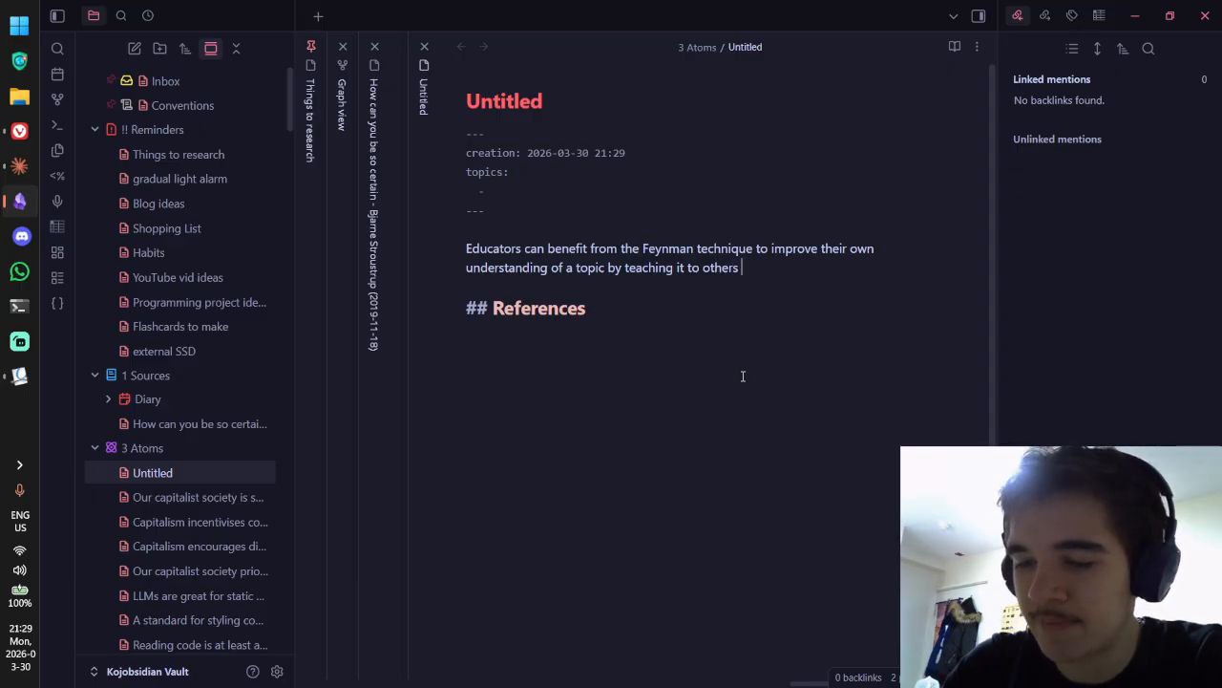
Step: Add "who are not already experts in the field, but then use that" to the sentence, rewording the part after "not"
{"action": "type", "text": "who are not"}
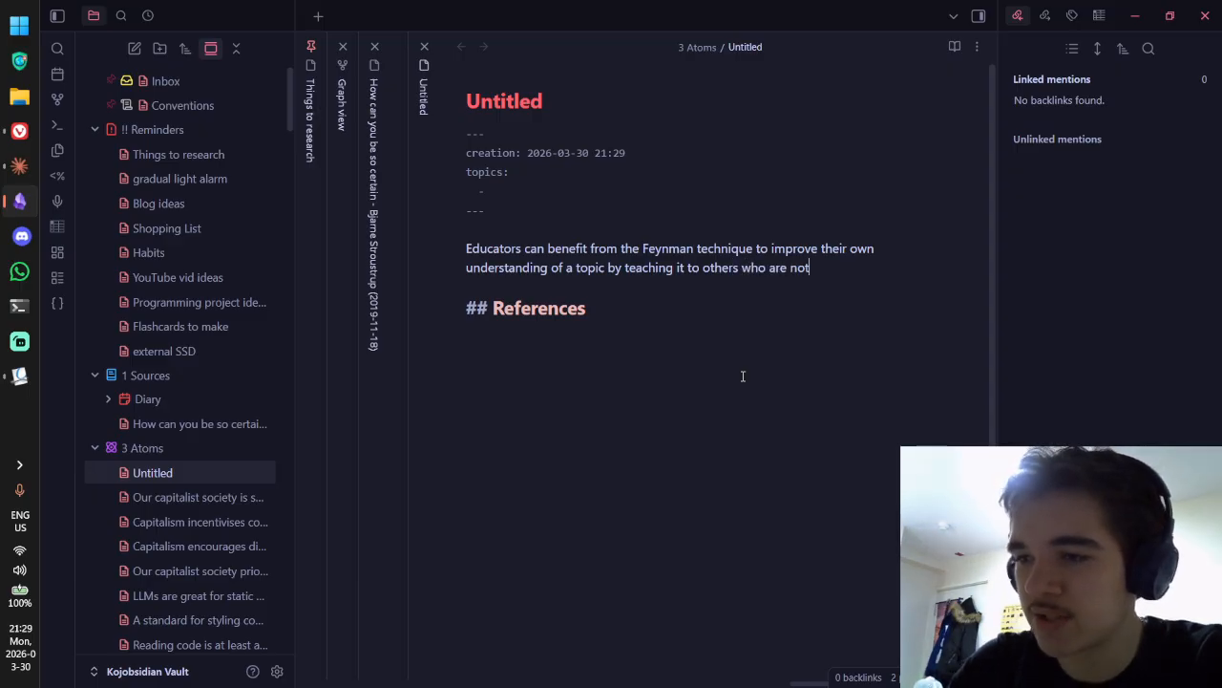
{"action": "type", "text": " experts in the feld"}
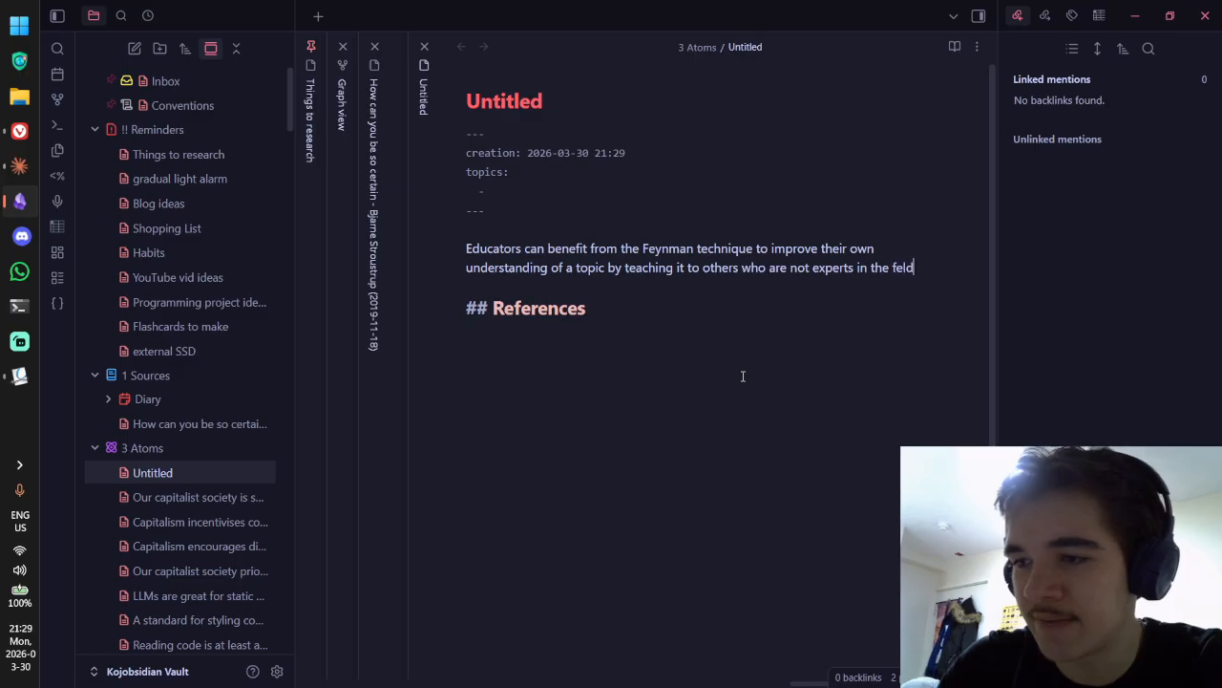
{"action": "key", "text": "ctrl+BackSpace"}
{"action": "key", "text": "ctrl+BackSpace"}
{"action": "key", "text": "ctrl+BackSpace"}
{"action": "key", "text": "ctrl+BackSpace"}
{"action": "type", "text": "alrea"}
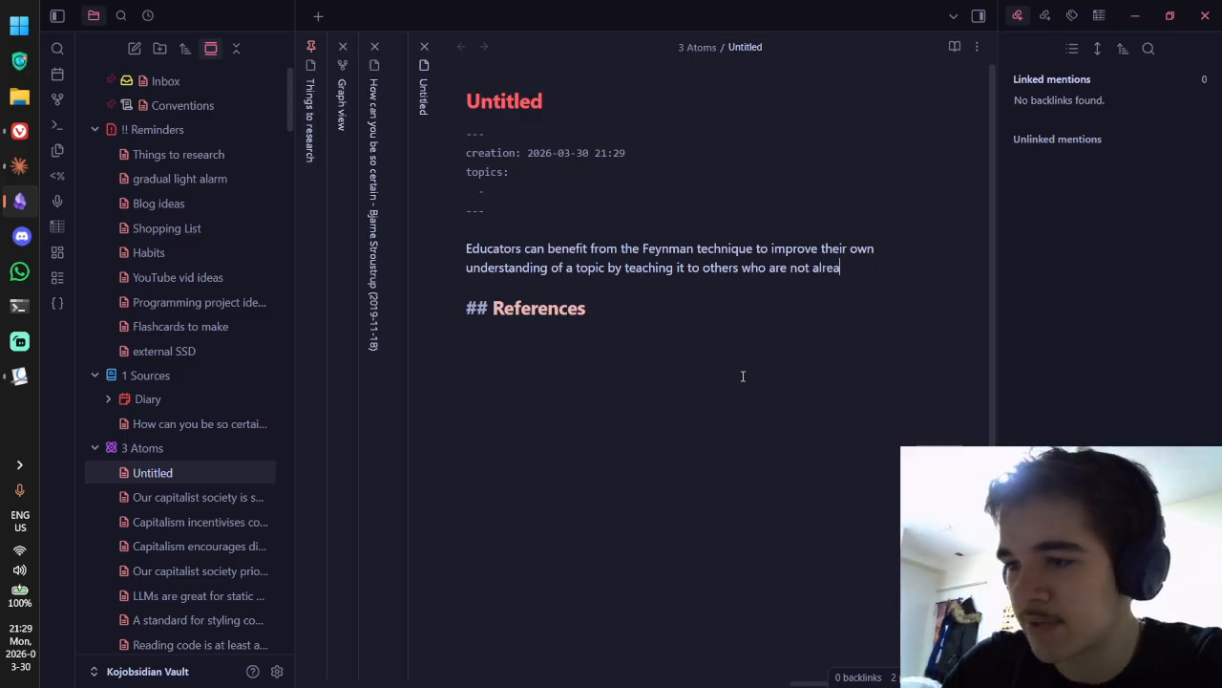
{"action": "type", "text": "ady e"}
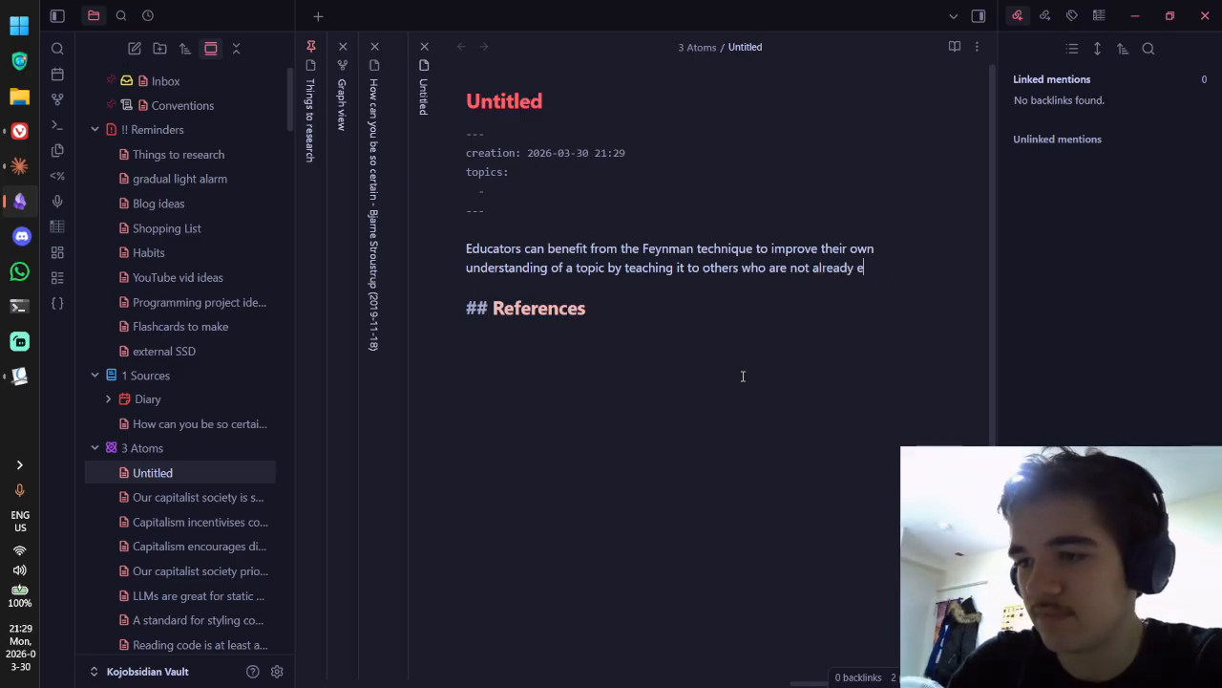
{"action": "type", "text": "xdy experts in "}
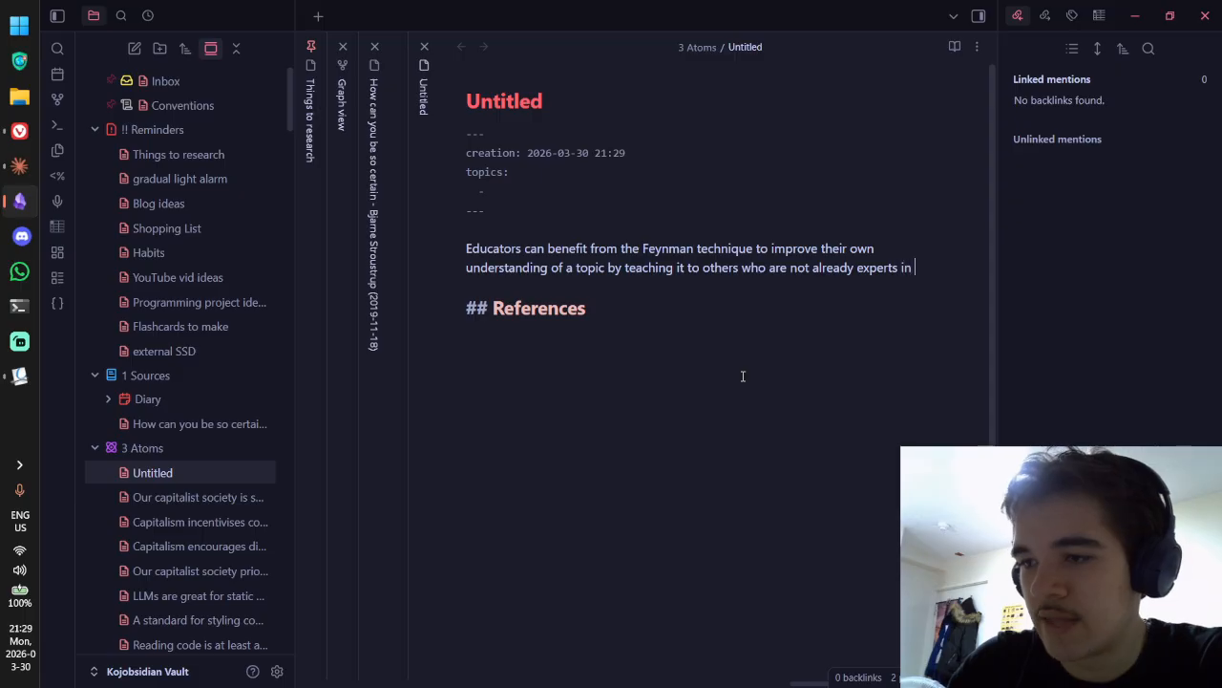
{"action": "type", "text": "the field, but then use that "}
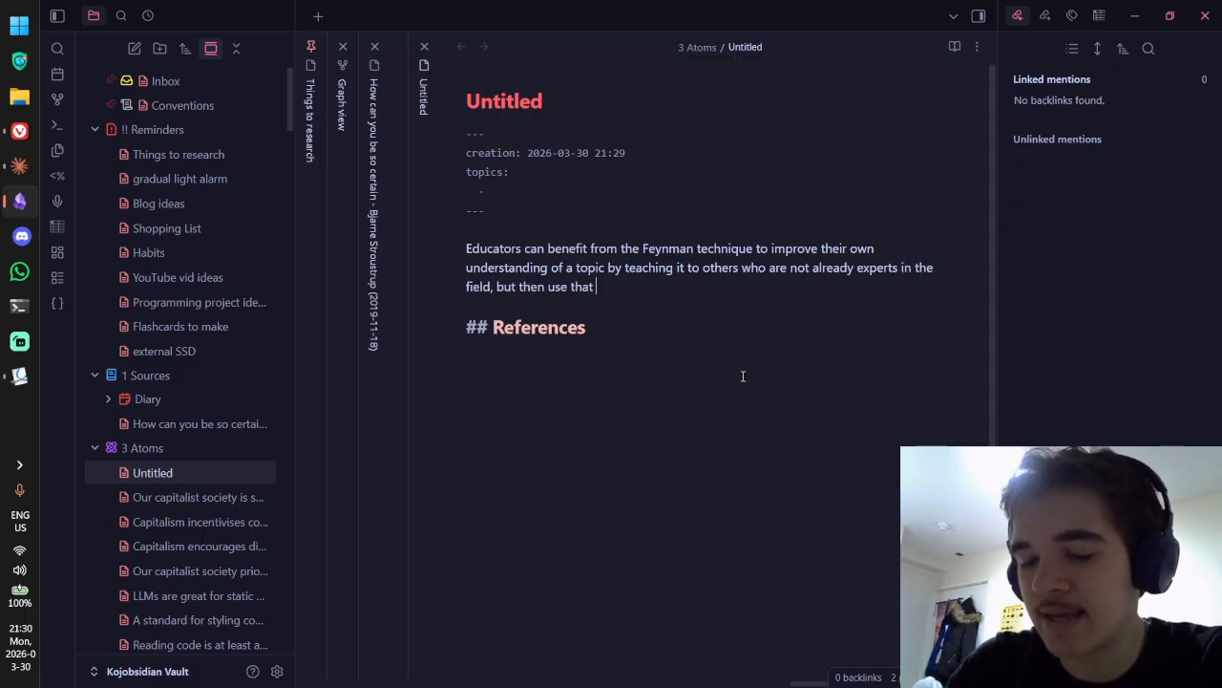
Step: Continue the sentence with "improved understanding to create asynchronous", correcting the spelling of "asynchronous"
{"action": "type", "text": "improved understa"}
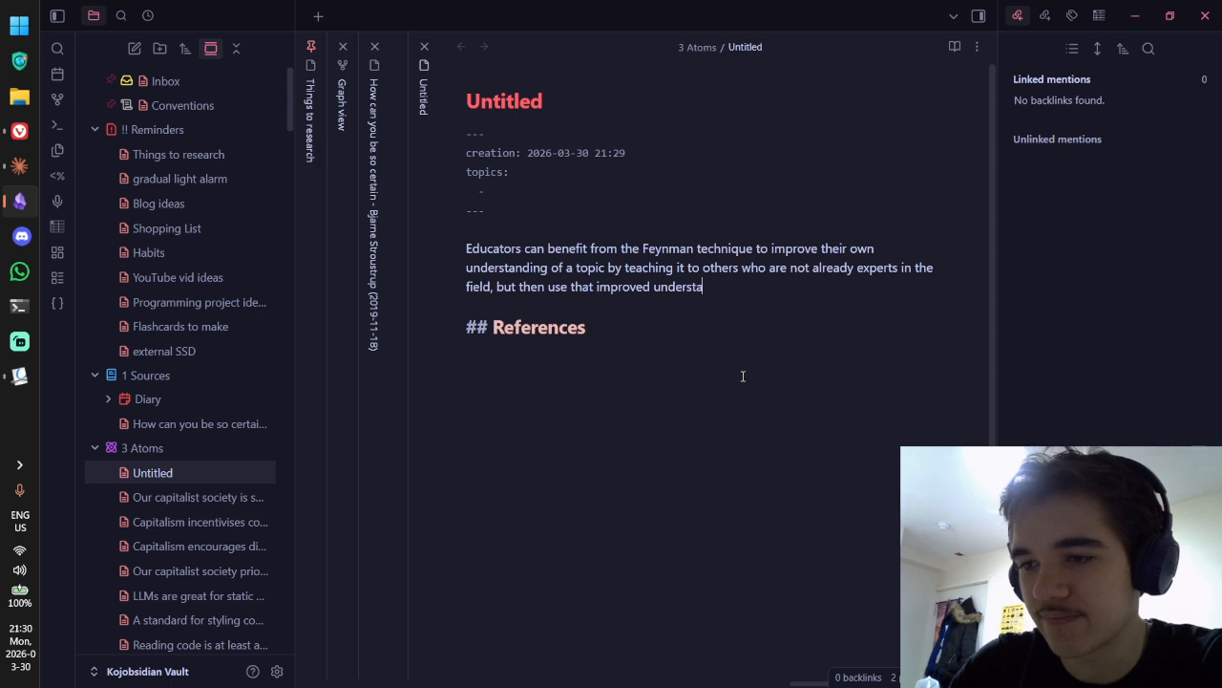
{"action": "type", "text": "nding to create asyn"}
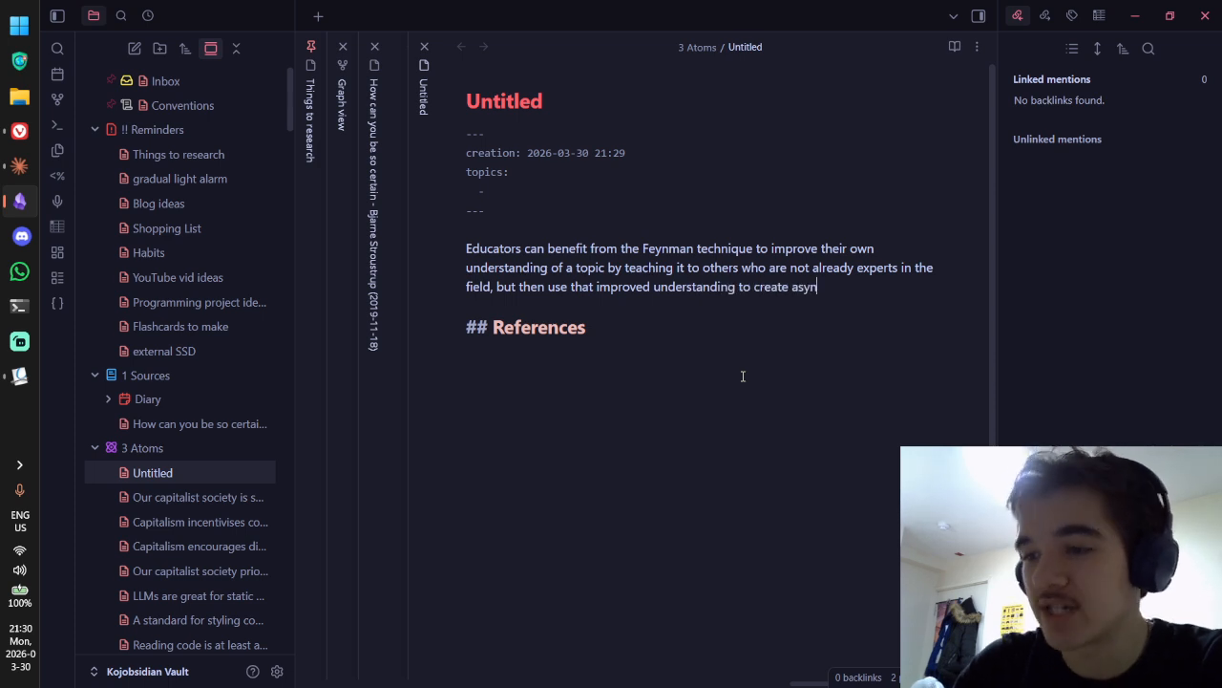
{"action": "type", "text": "chronnous"}
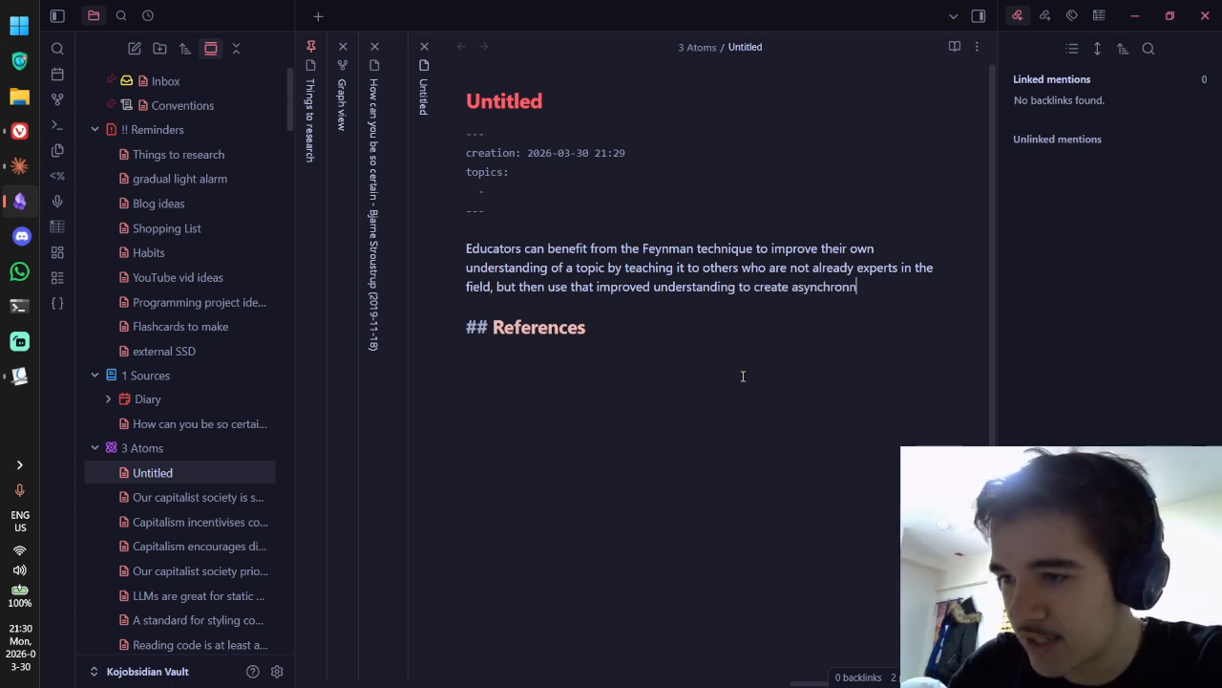
{"action": "key", "text": "BackSpace"}
{"action": "key", "text": "BackSpace"}
{"action": "key", "text": "BackSpace"}
{"action": "key", "text": "BackSpace"}
{"action": "key", "text": "BackSpace"}
{"action": "type", "text": "ous reso"}
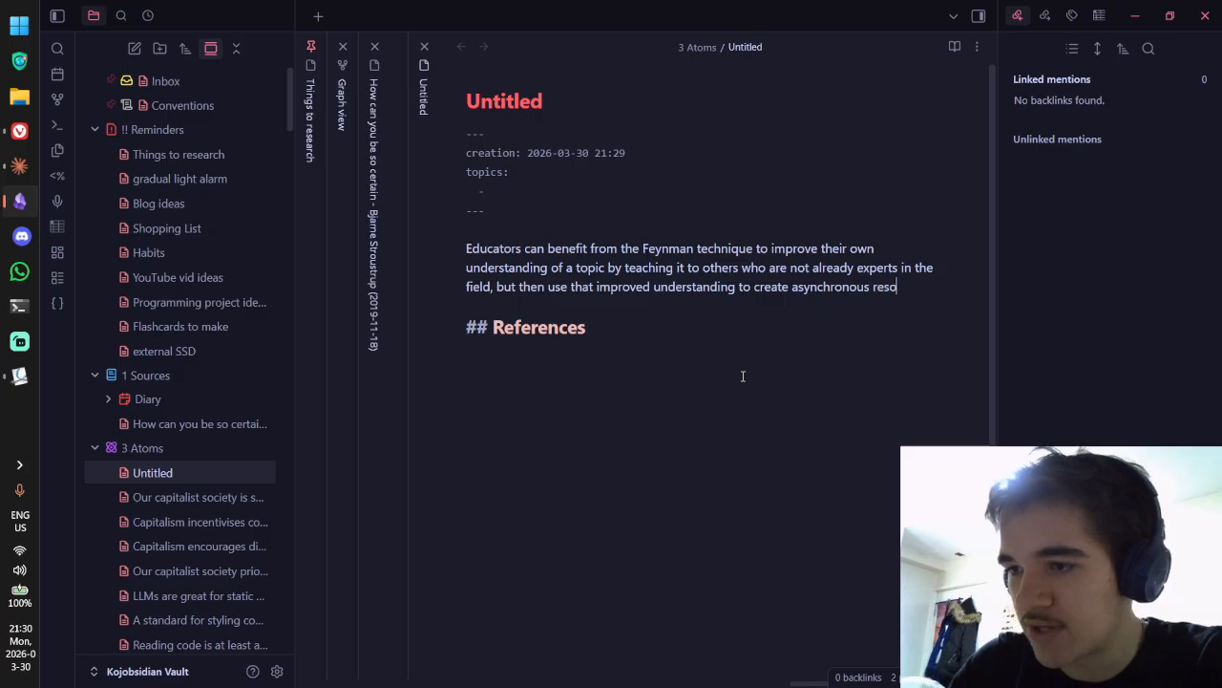
Step: Finish the opening sentence with "resources that a lot more people can access and learn from.", correcting the spacing and spelling
{"action": "type", "text": "urces that a lot more"}
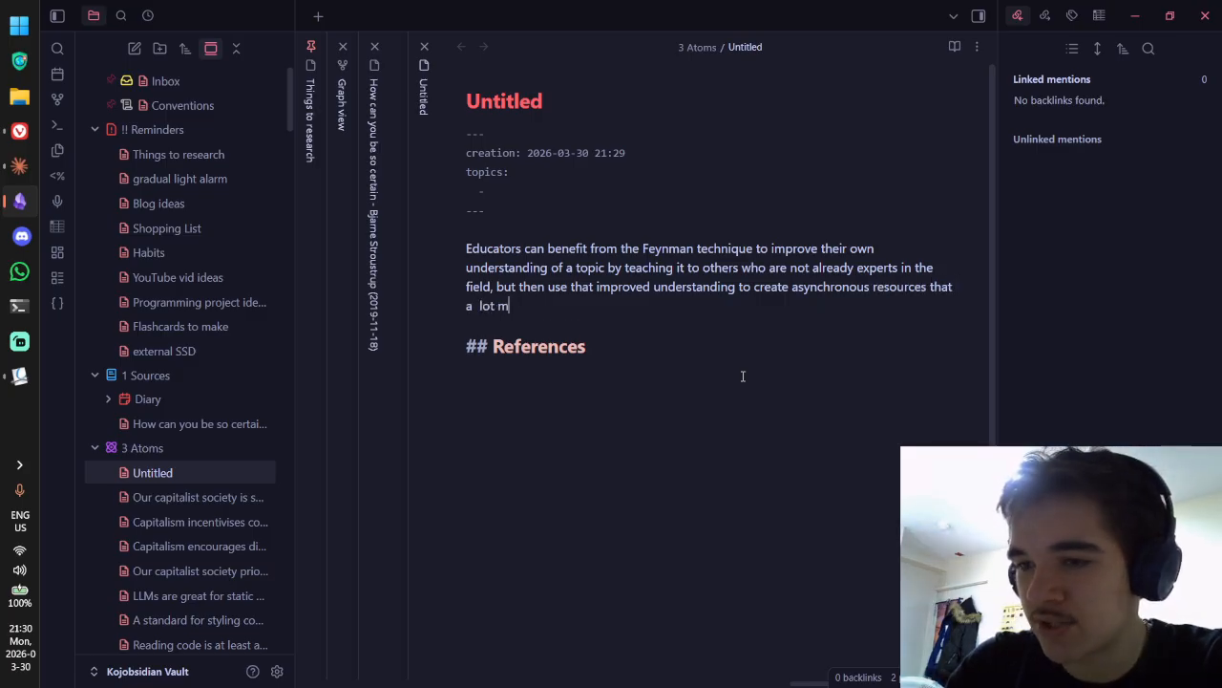
{"action": "key", "text": "BackSpace"}
{"action": "key", "text": "BackSpace"}
{"action": "key", "text": "BackSpace"}
{"action": "key", "text": "BackSpace"}
{"action": "key", "text": "BackSpace"}
{"action": "key", "text": "BackSpace"}
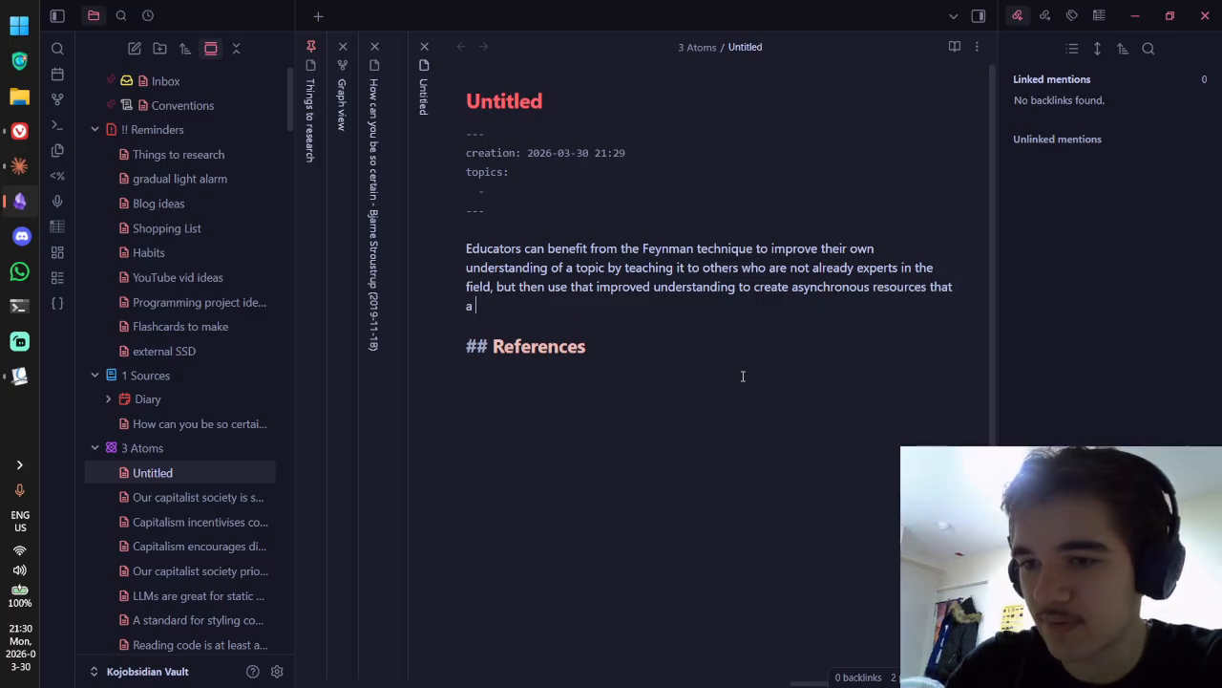
{"action": "type", "text": "lot mroe pe"}
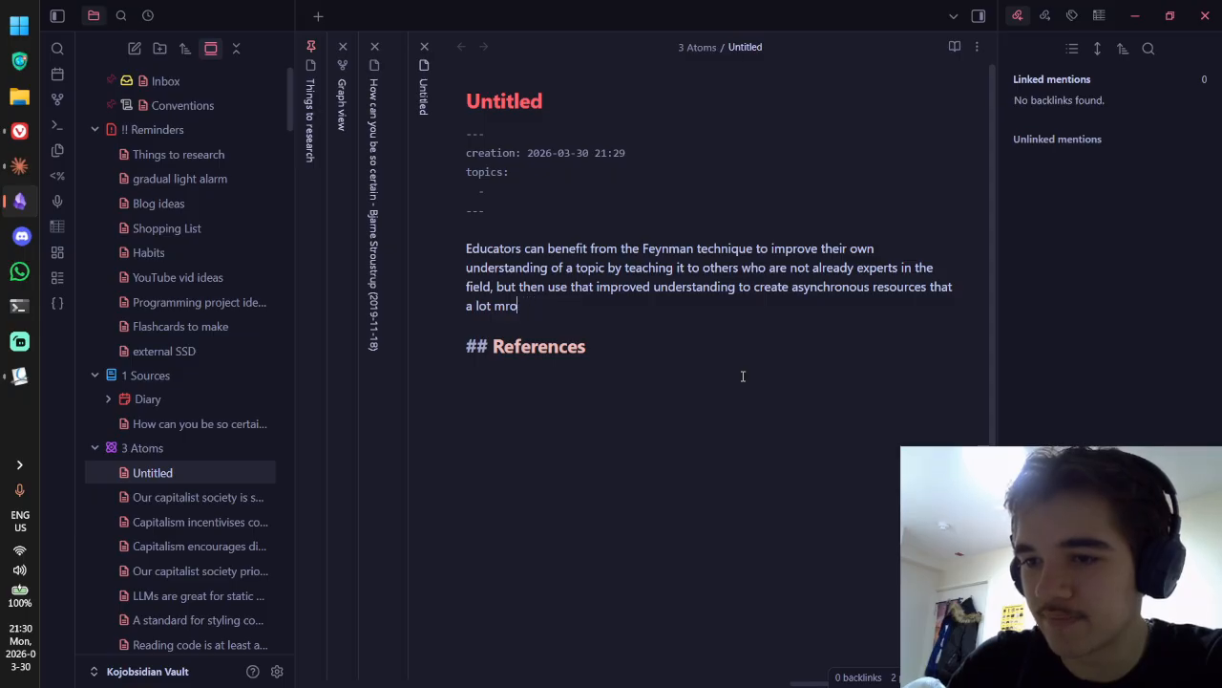
{"action": "key", "text": "BackSpace"}
{"action": "key", "text": "BackSpace"}
{"action": "type", "text": "ore people can a"}
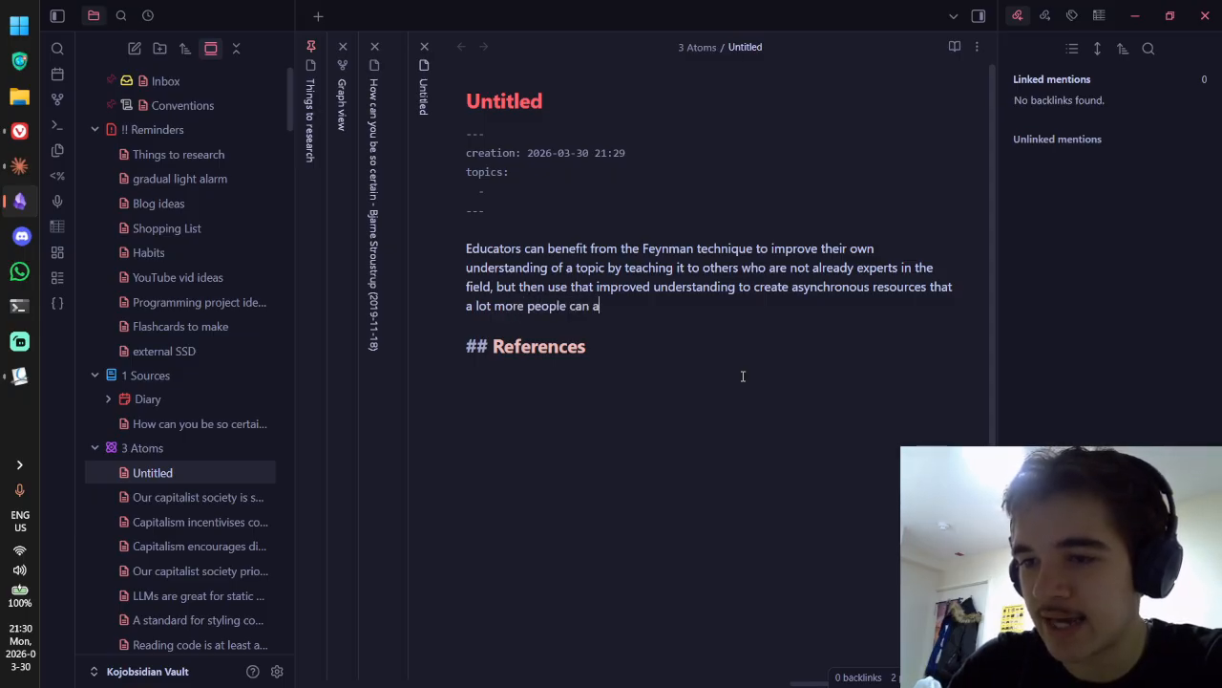
{"action": "type", "text": "ccess and learn from."}
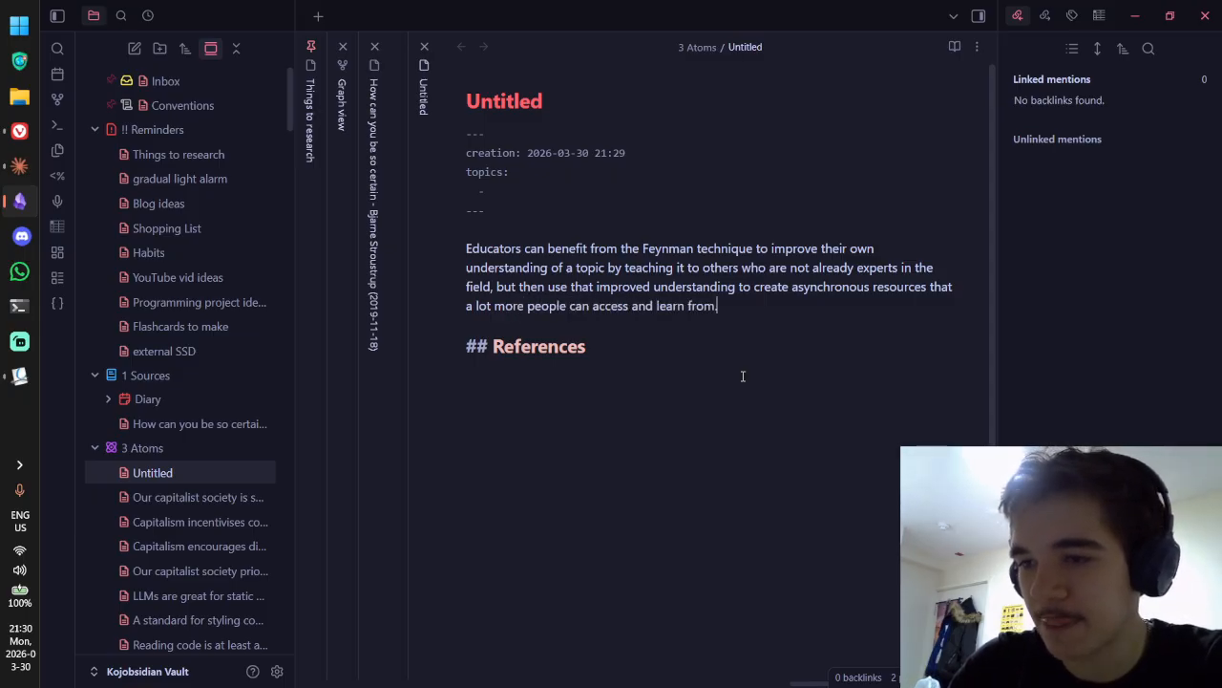
Step: Start a new paragraph with "Obviously, the digital age makes this much feasible since educators can post"
{"action": "key", "text": "Return"}
{"action": "key", "text": "Return"}
{"action": "type", "text": "O"}
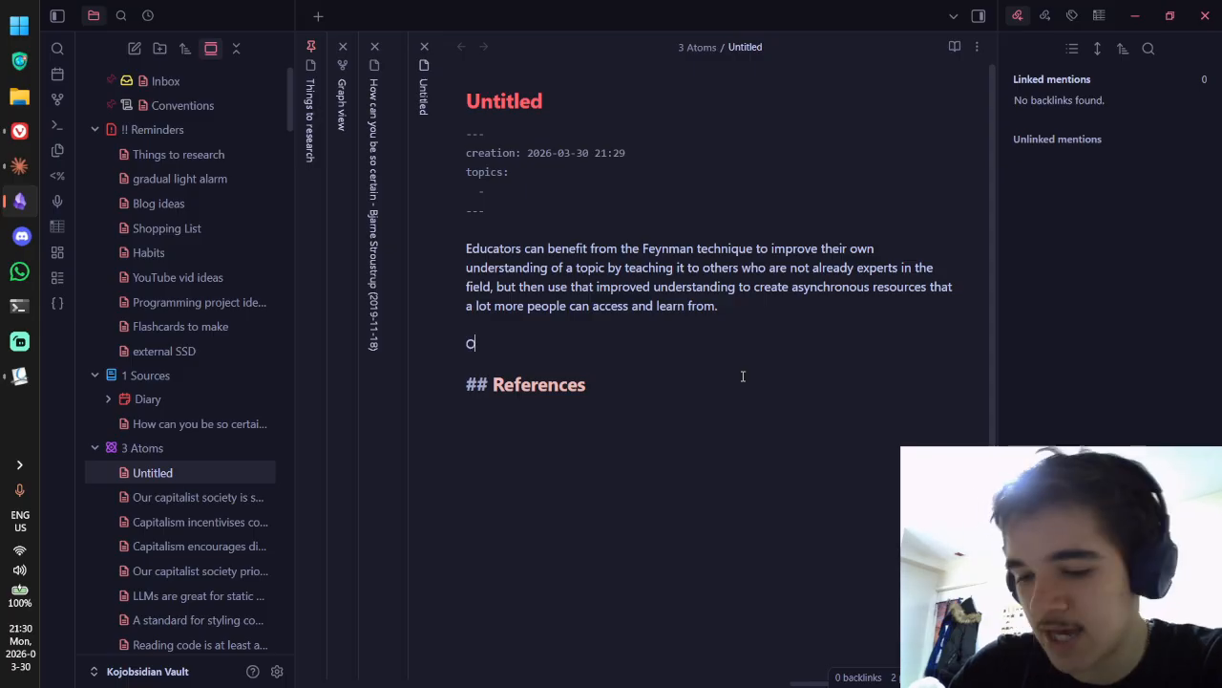
{"action": "type", "text": "bviously, the diigita"}
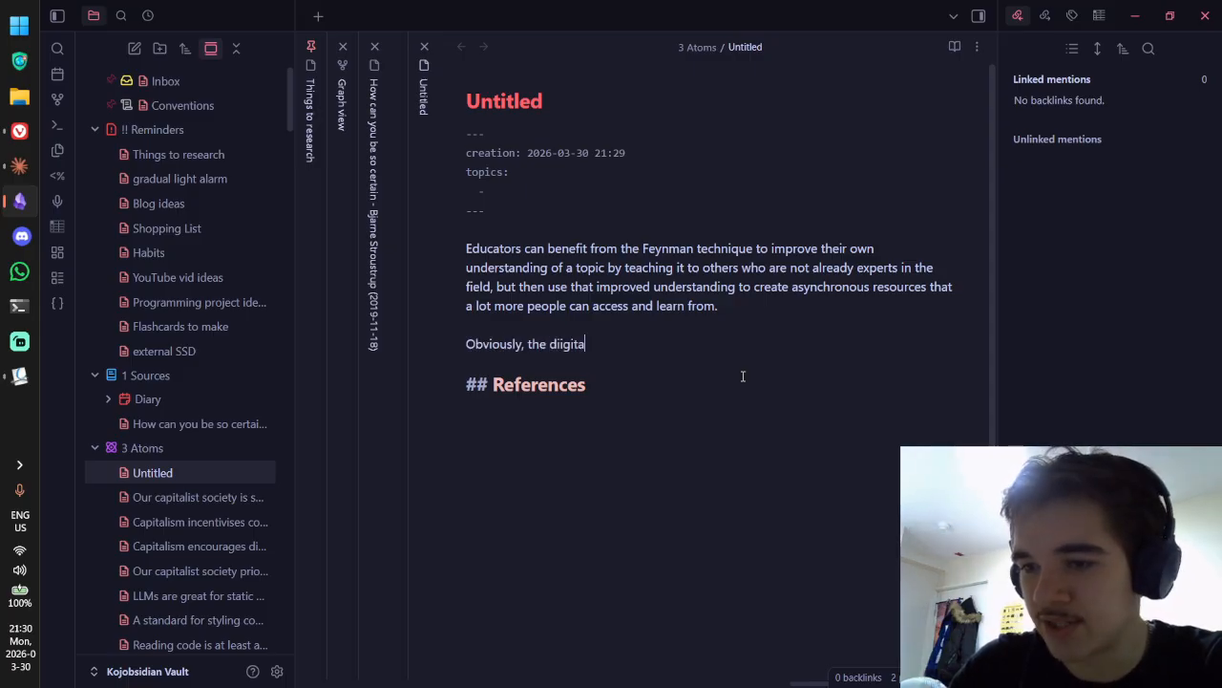
{"action": "type", "text": "gita"}
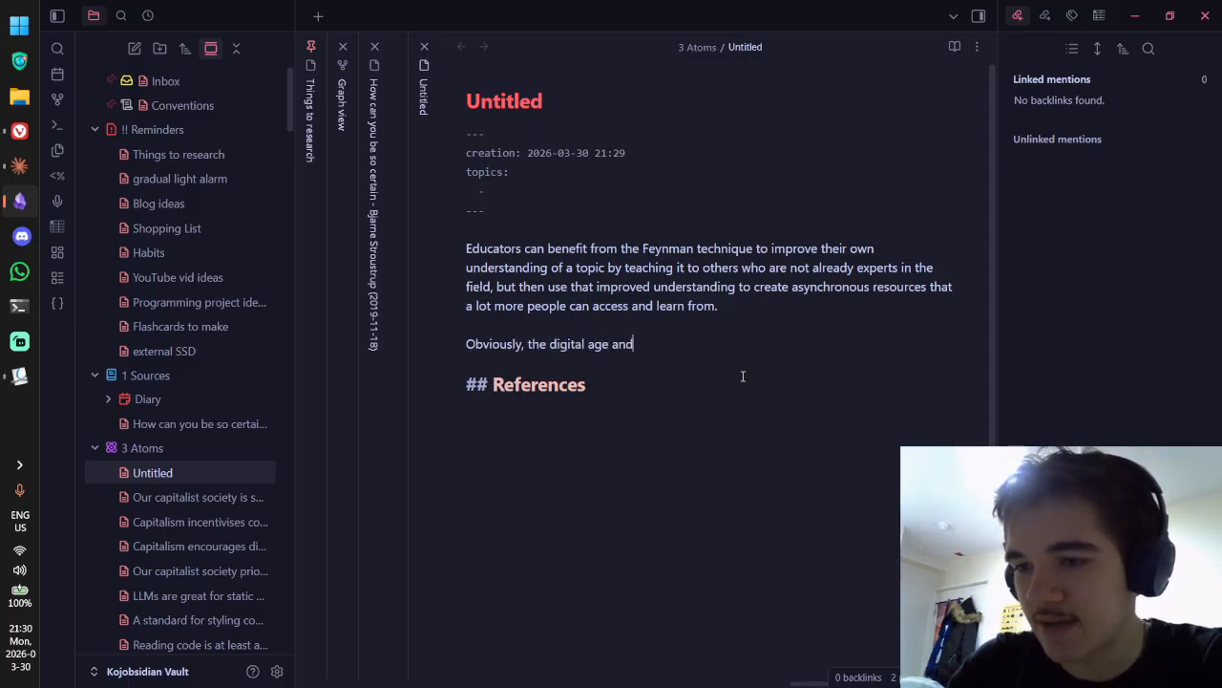
{"action": "type", "text": "kes his mu"}
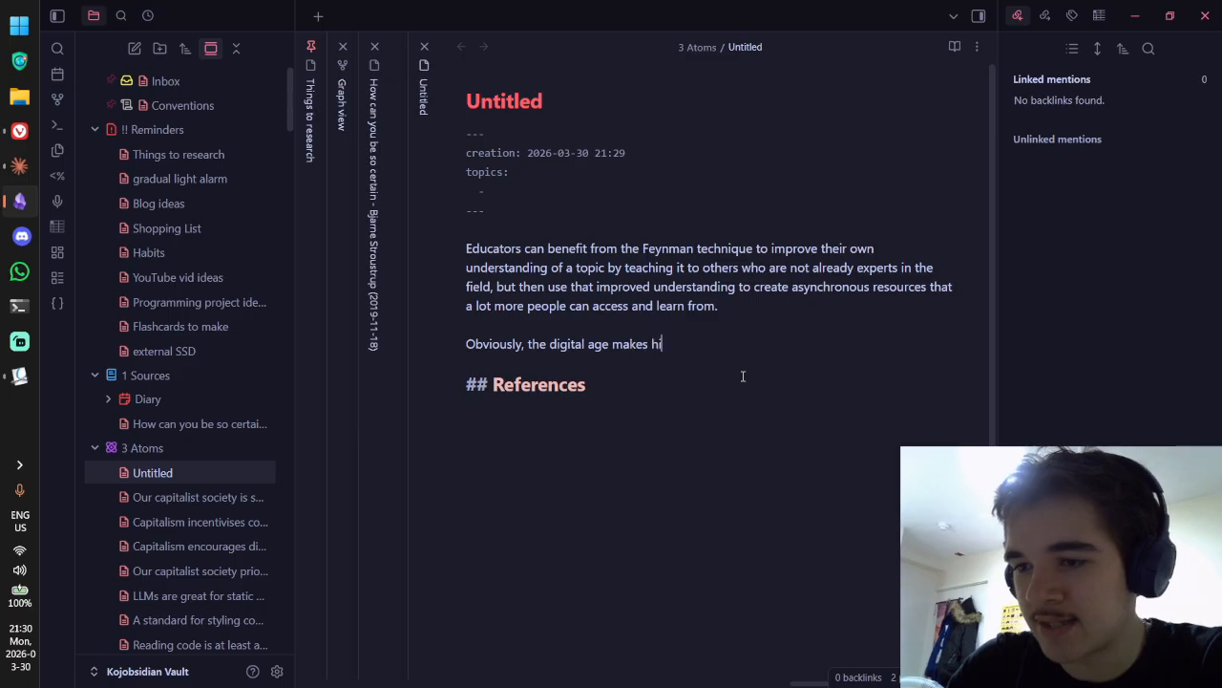
{"action": "key", "text": "BackSpace"}
{"action": "key", "text": "BackSpace"}
{"action": "type", "text": "this m"}
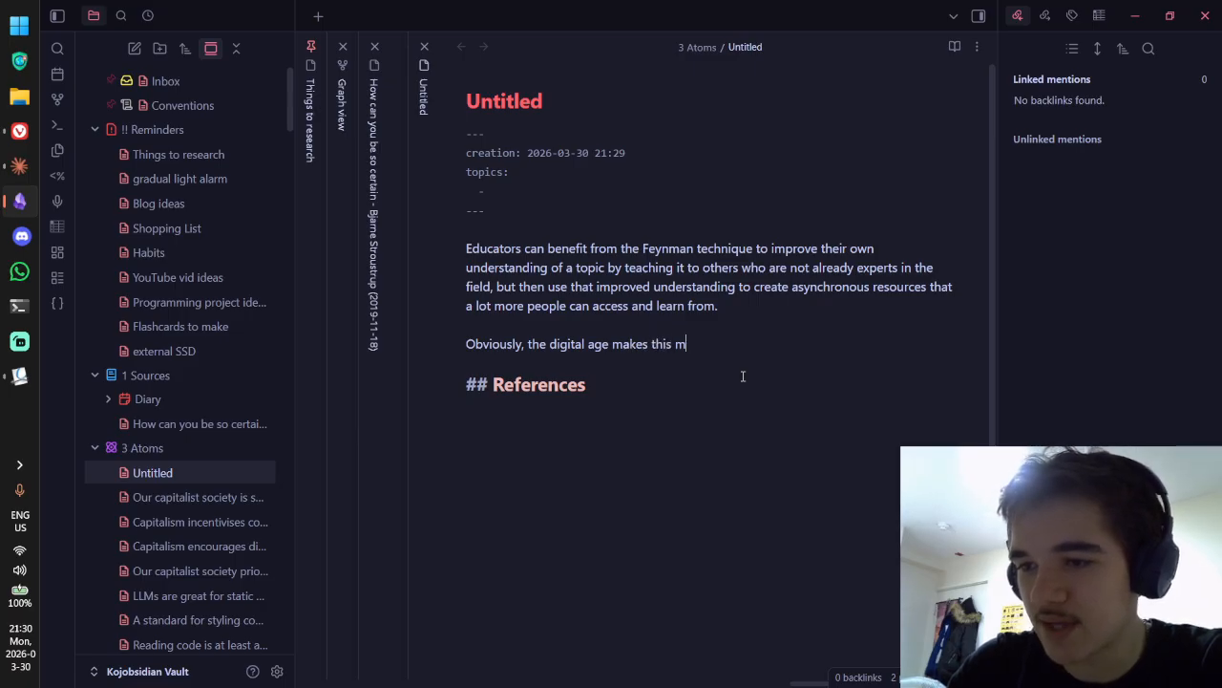
{"action": "type", "text": "uch feasible since educ"}
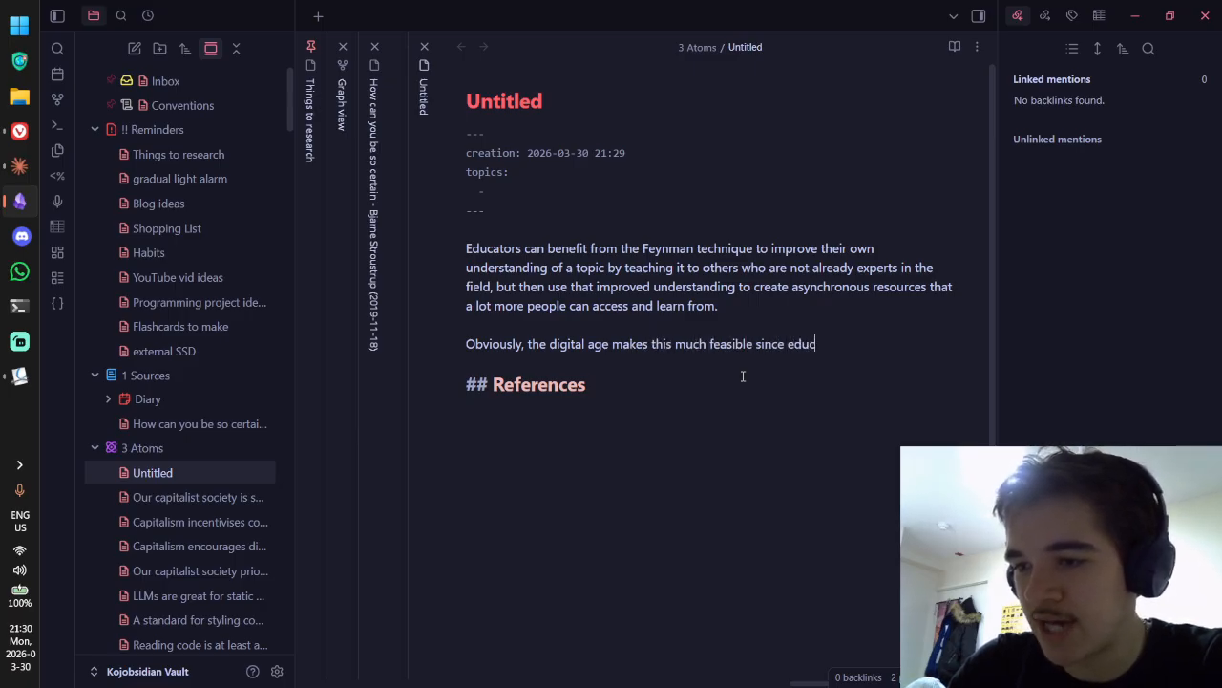
{"action": "type", "text": "ators can post o"}
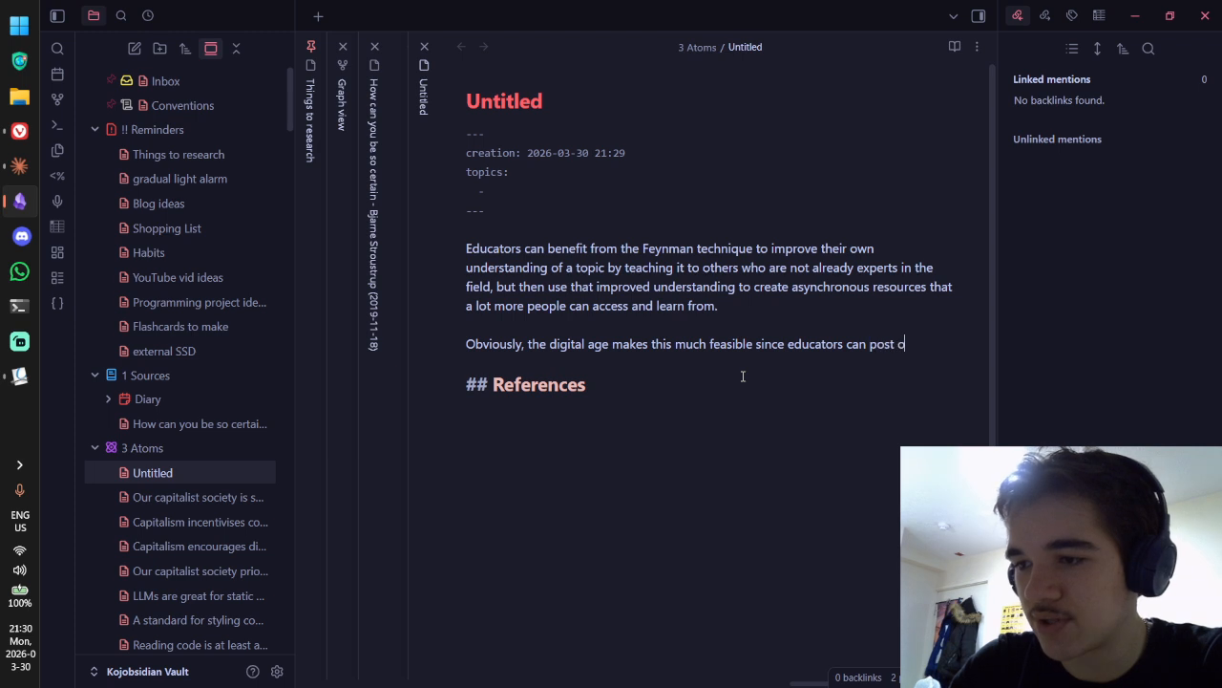
Step: Continue the sentence with "learning resources online", discarding the wording that puts "online" first
{"action": "type", "text": "nlne reso"}
{"action": "key", "text": "BackSpace"}
{"action": "key", "text": "BackSpace"}
{"action": "key", "text": "BackSpace"}
{"action": "key", "text": "BackSpace"}
{"action": "key", "text": "BackSpace"}
{"action": "key", "text": "BackSpace"}
{"action": "key", "text": "BackSpace"}
{"action": "key", "text": "BackSpace"}
{"action": "key", "text": "BackSpace"}
{"action": "key", "text": "BackSpace"}
{"action": "type", "text": "re"}
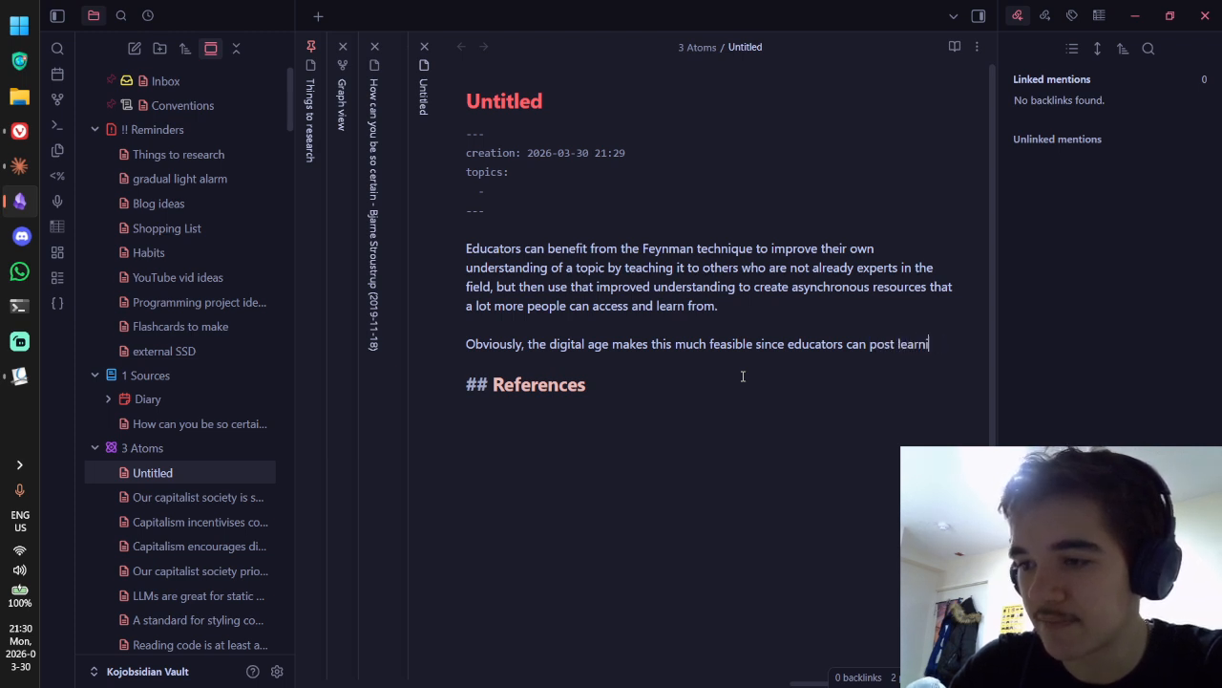
{"action": "type", "text": "source "}
{"action": "type", "text": "o"}
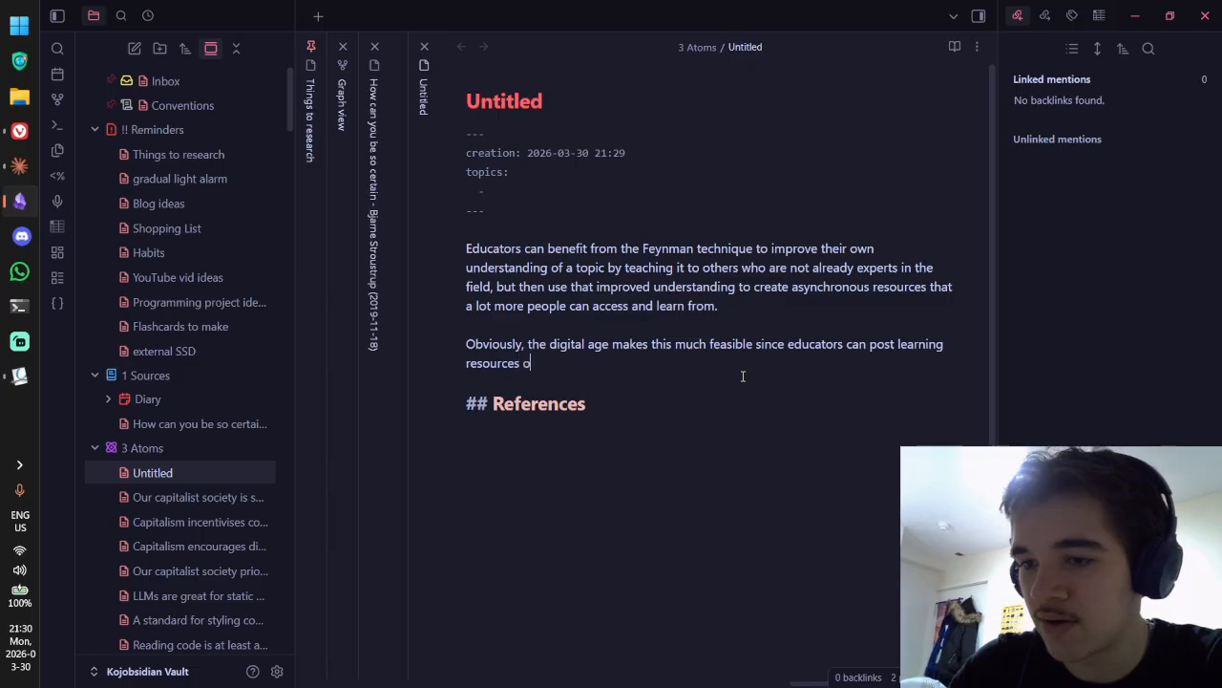
{"action": "type", "text": "nlinie for "}
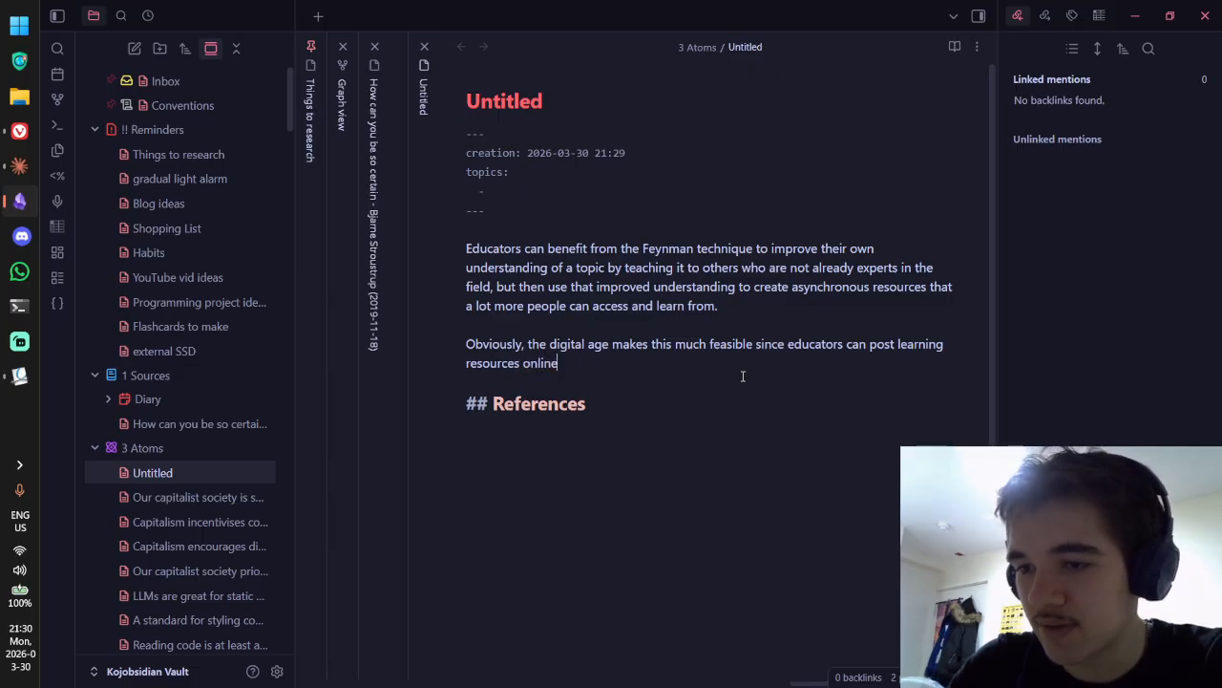
Step: Complete the second paragraph with "for students and the like to study and explore in their own time."
{"action": "type", "text": " for students and the l"}
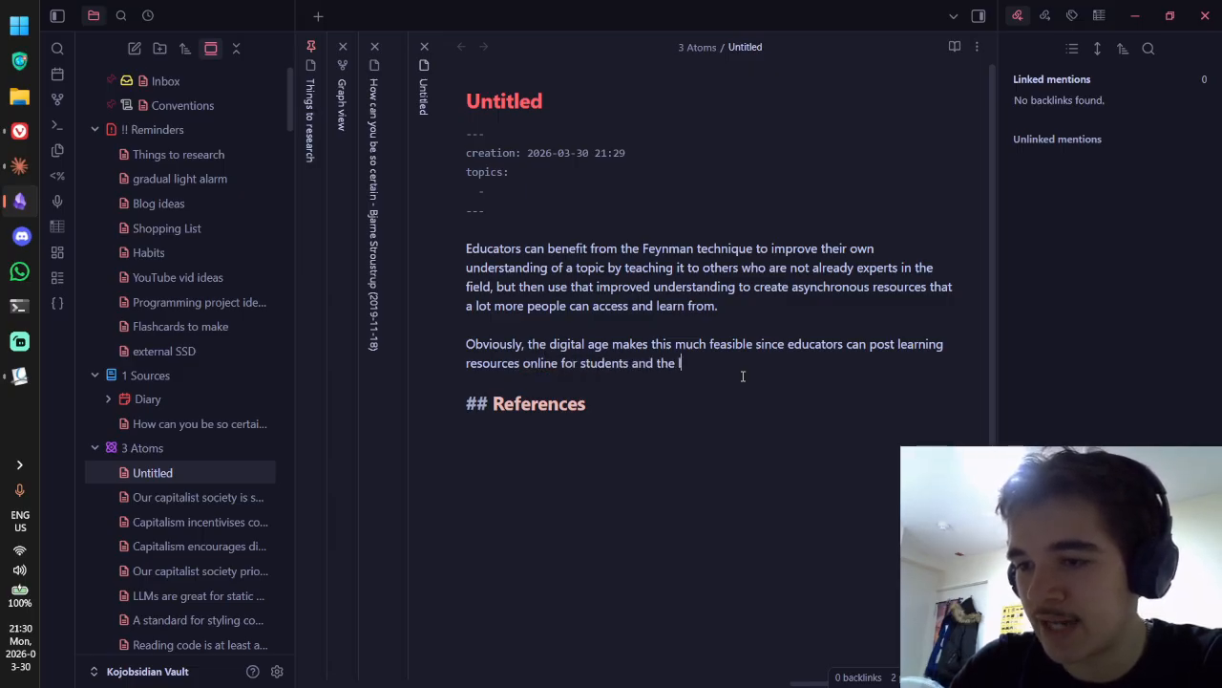
{"action": "type", "text": "ike to"}
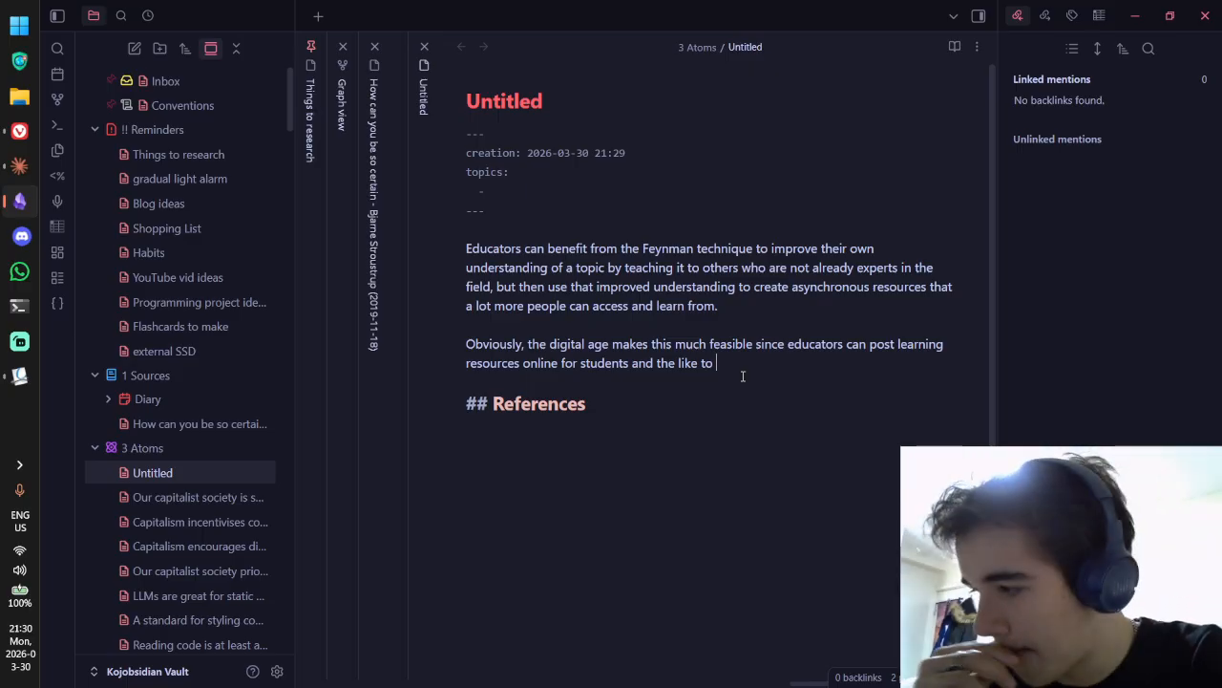
{"action": "type", "text": " study in th"}
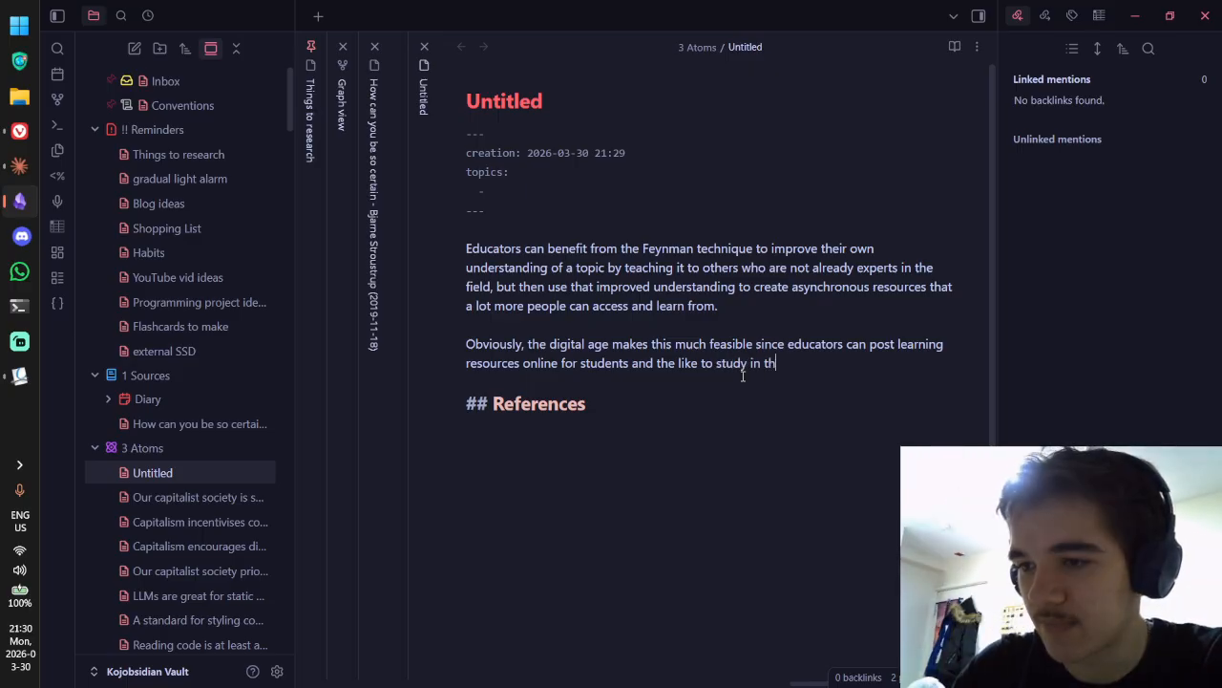
{"action": "key", "text": "BackSpace"}
{"action": "key", "text": "BackSpace"}
{"action": "key", "text": "BackSpace"}
{"action": "key", "text": "BackSpace"}
{"action": "key", "text": "BackSpace"}
{"action": "type", "text": "and explore in their own time."}
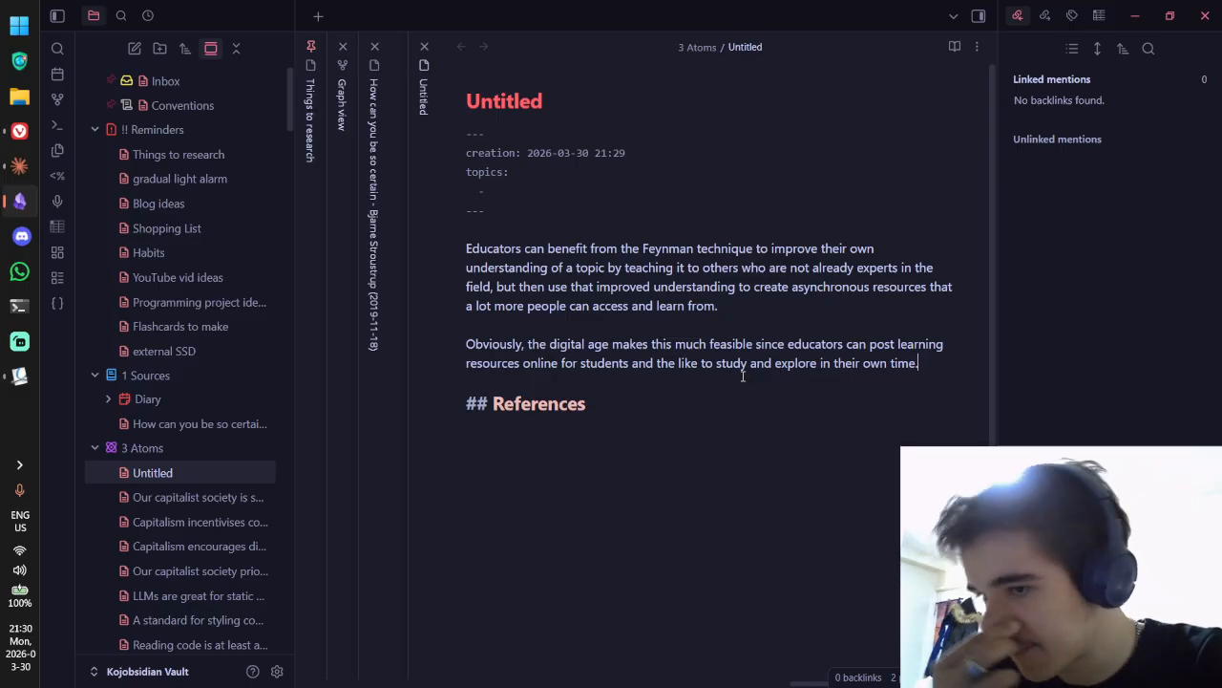
Step: Reread the first paragraph of the note, checking the wording about the Feynman technique and improved understanding
{"action": "left_click_drag", "start_coordinate": [570, 250], "coordinate": [817, 249]}
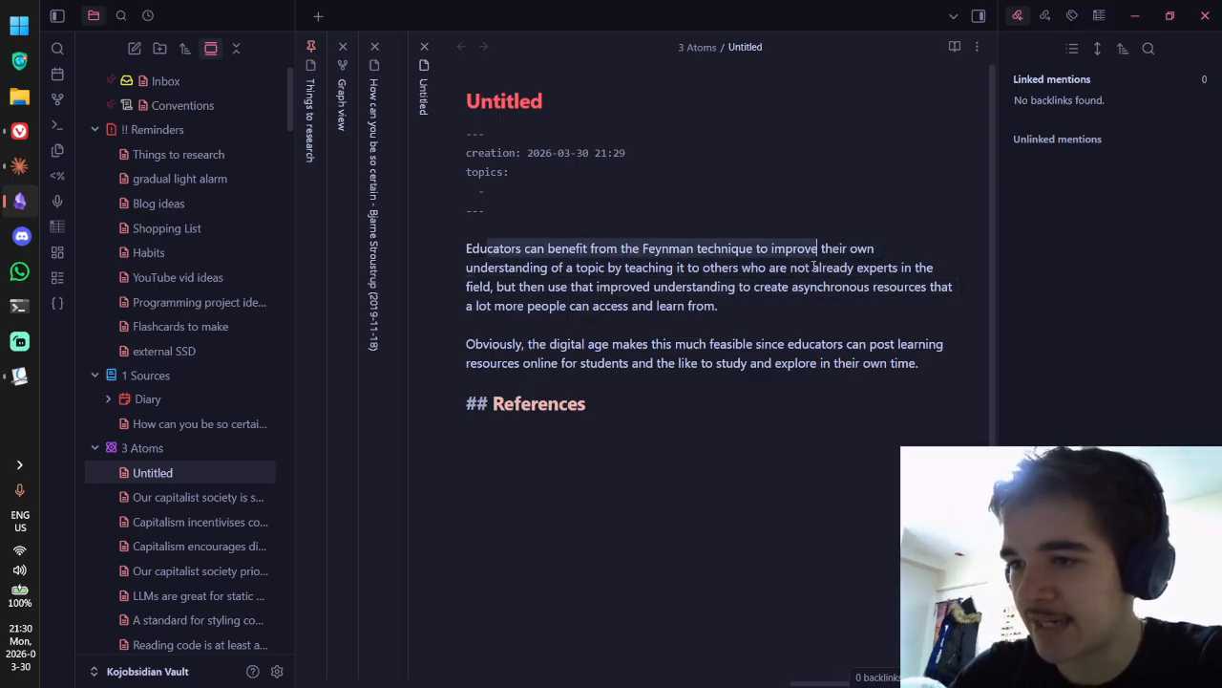
{"action": "left_click", "coordinate": [704, 269]}
{"action": "left_click_drag", "start_coordinate": [505, 285], "coordinate": [655, 287]}
{"action": "left_click", "coordinate": [654, 287]}
{"action": "left_click_drag", "start_coordinate": [548, 290], "coordinate": [687, 289]}
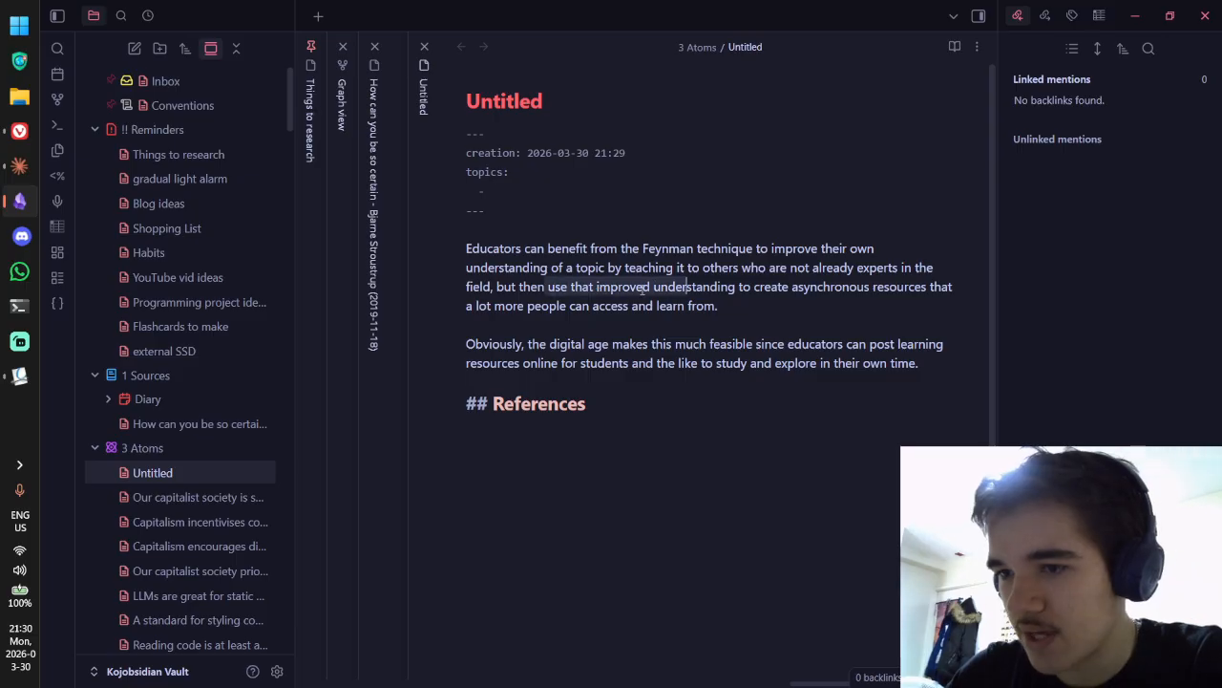
{"action": "left_click", "coordinate": [688, 289]}
{"action": "left_click_drag", "start_coordinate": [498, 287], "coordinate": [649, 288]}
{"action": "left_click", "coordinate": [675, 289]}
{"action": "left_click", "coordinate": [734, 301]}
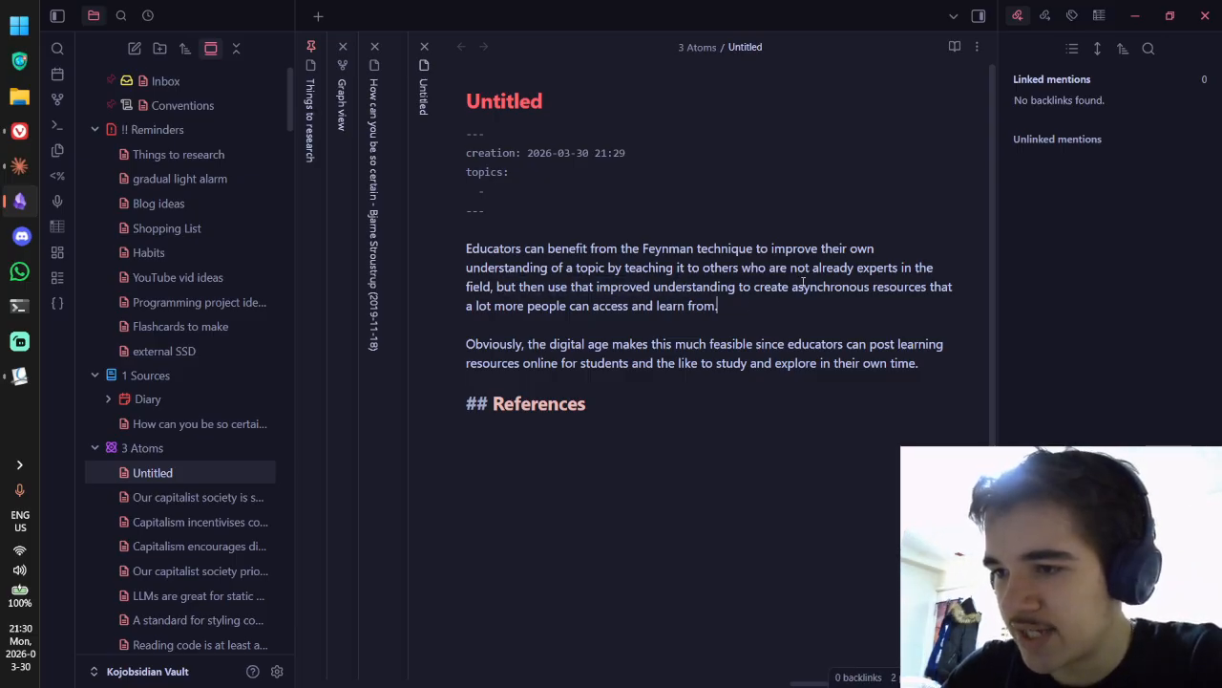
Step: Replace the note's title with "Educators should create asynchronous"
{"action": "left_click", "coordinate": [583, 98]}
{"action": "key", "text": "ctrl+a"}
{"action": "type", "text": "Edu"}
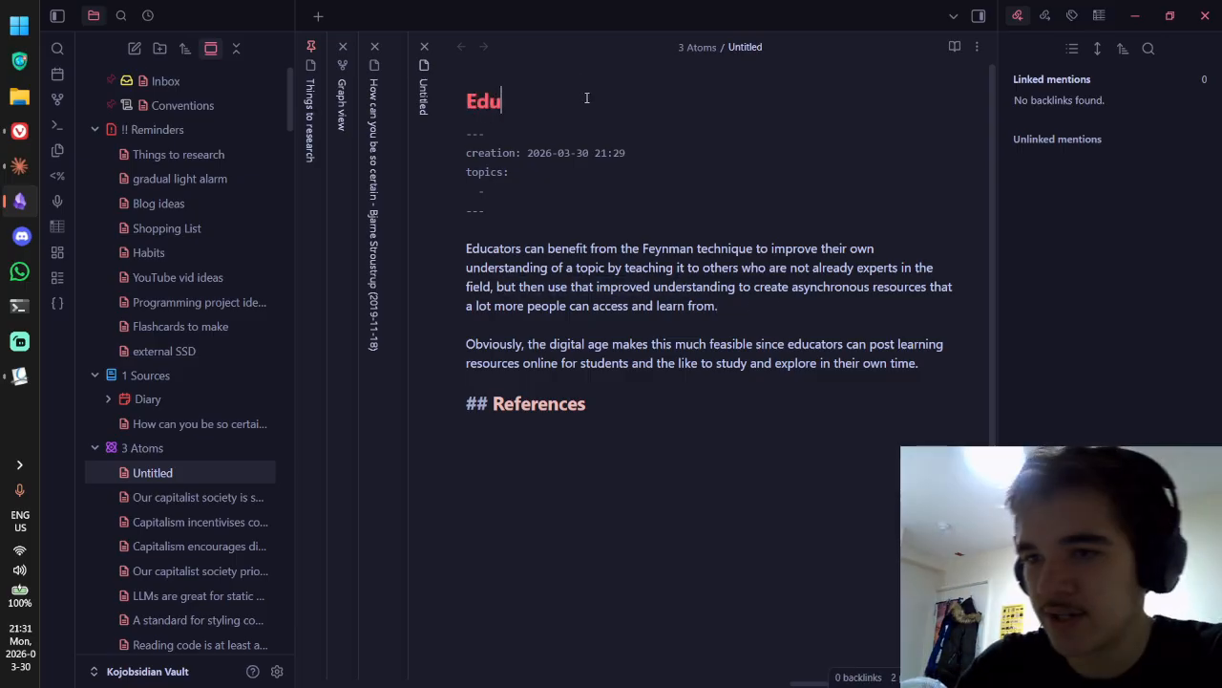
{"action": "type", "text": "cators "}
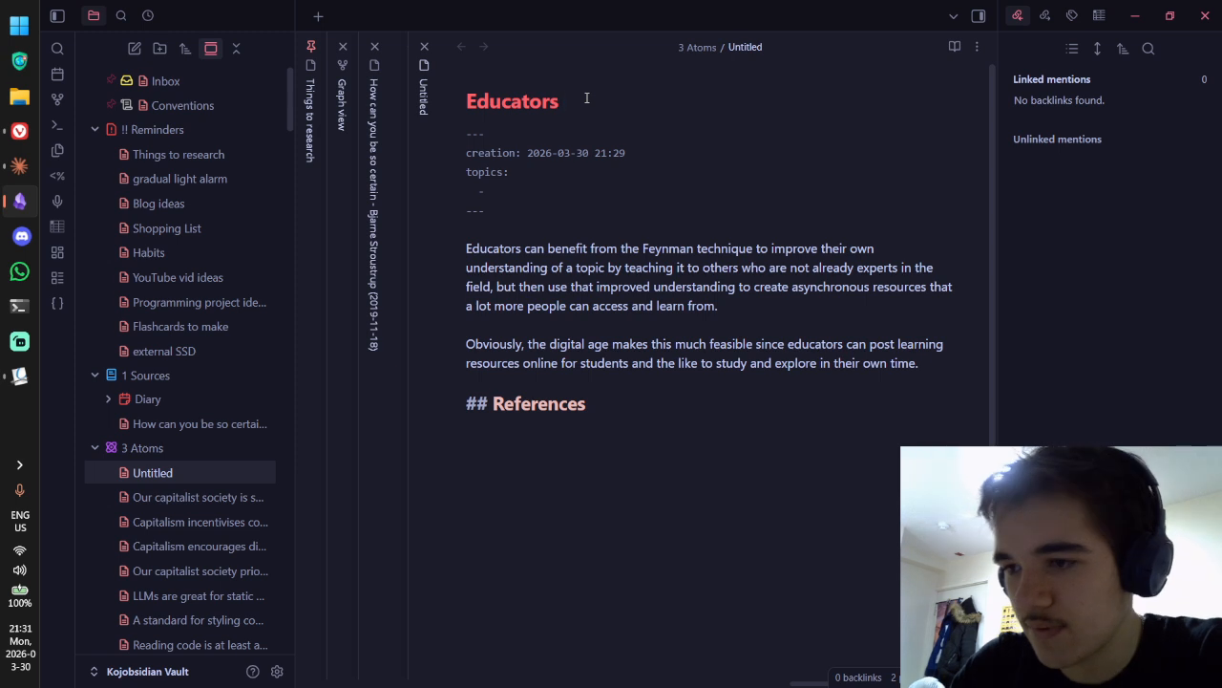
{"action": "type", "text": "should"}
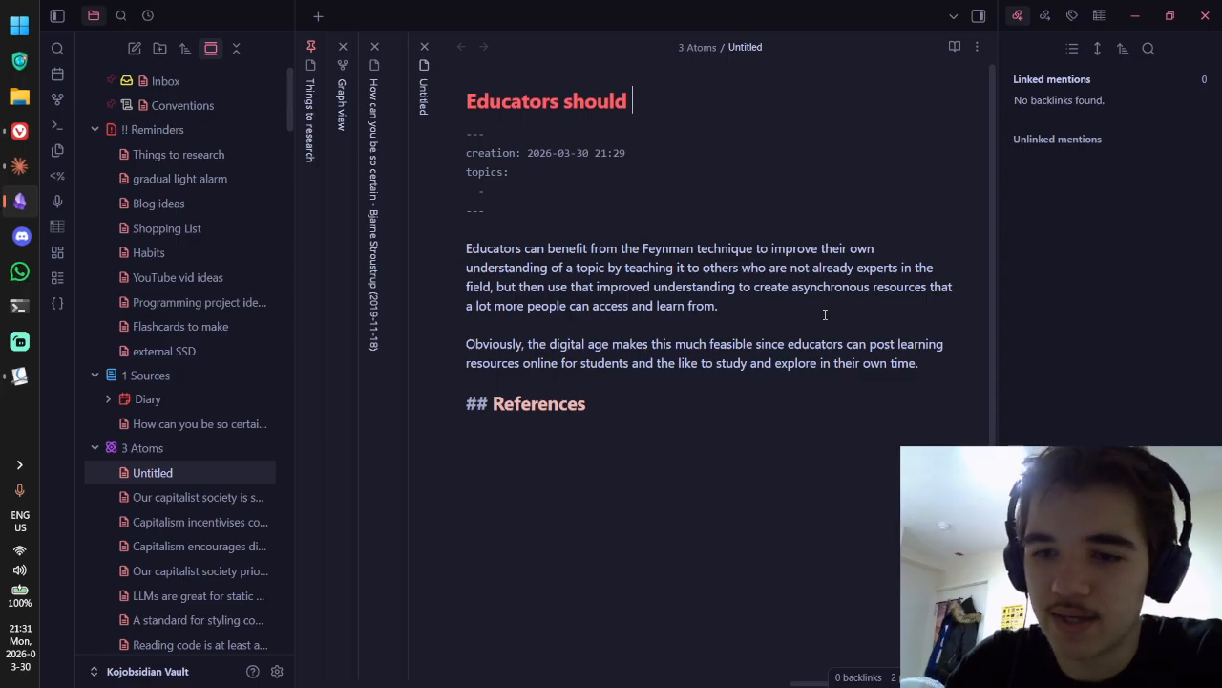
{"action": "type", "text": "crea"}
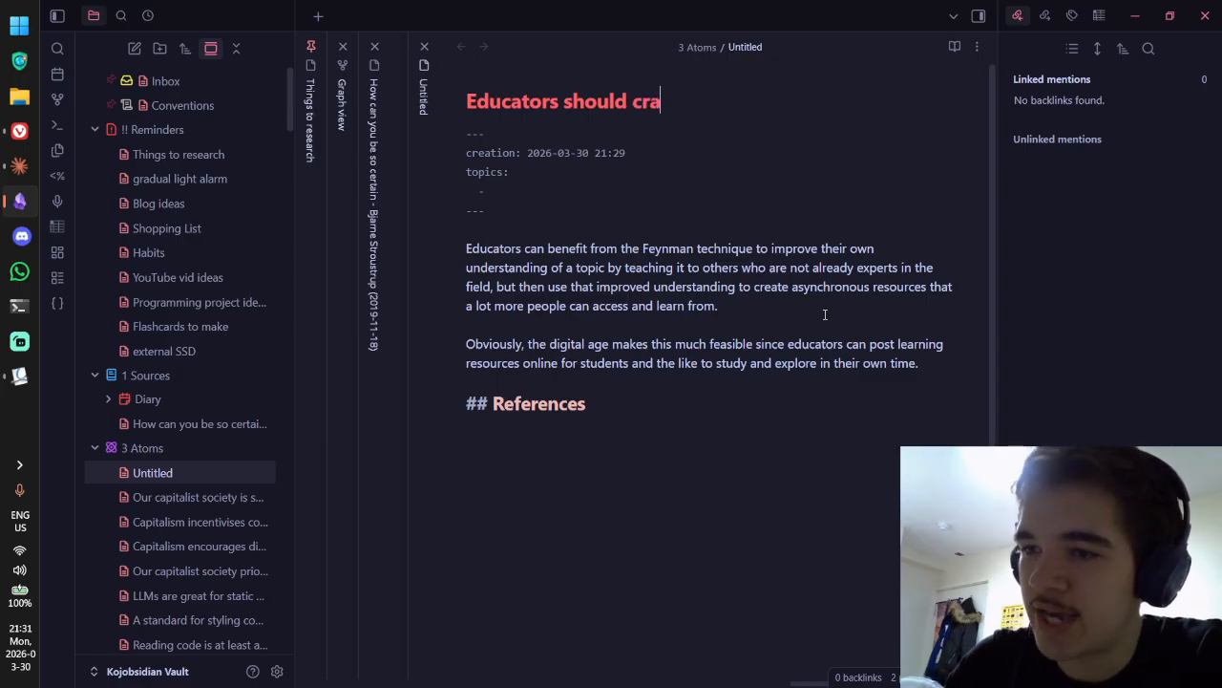
{"action": "type", "text": "te "}
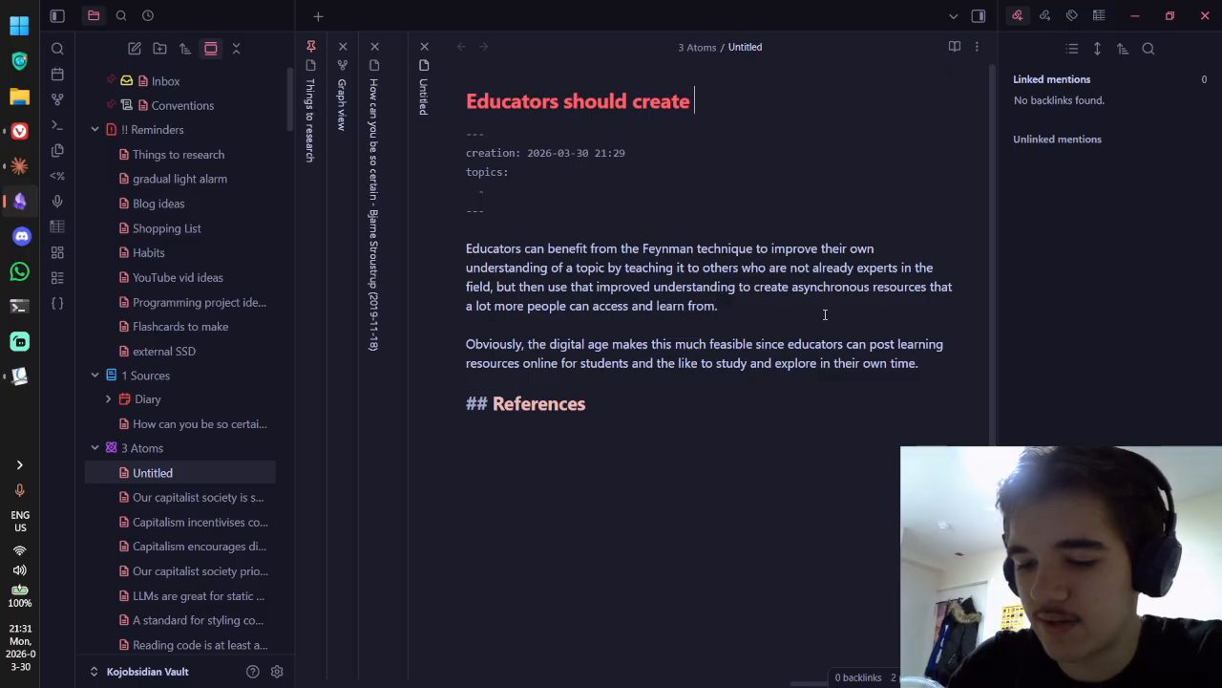
{"action": "type", "text": "asynchronous"}
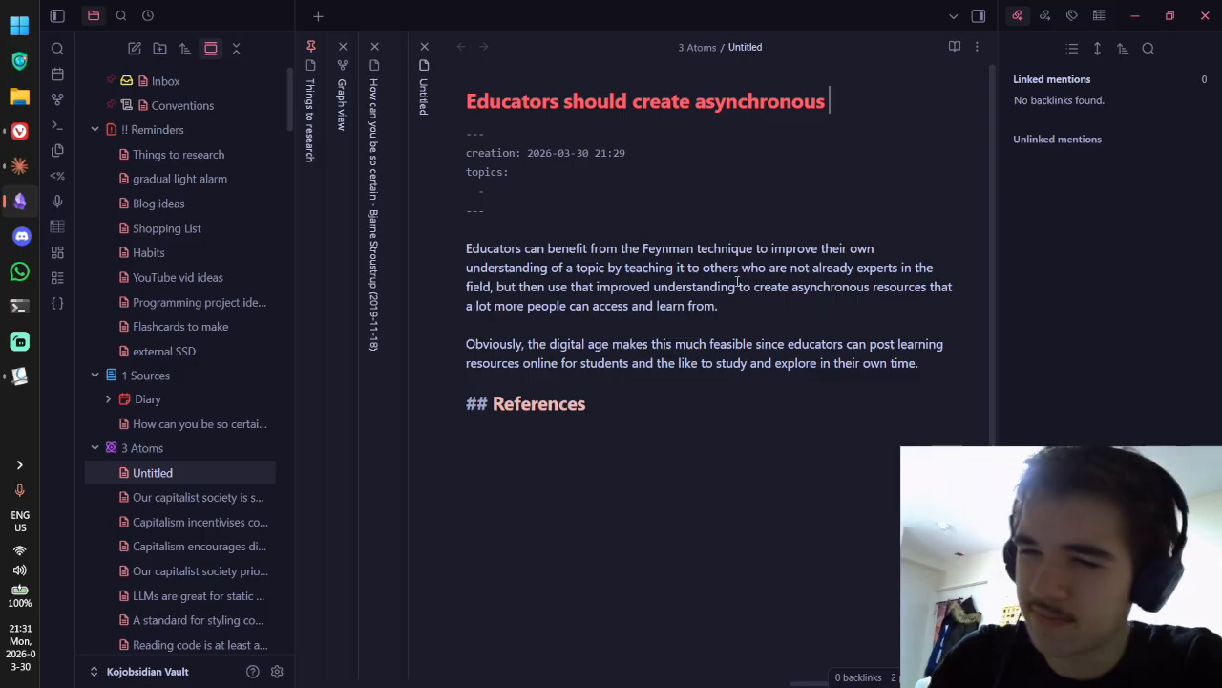
Step: Close the graph view and consult the Stroustrup source note's comment about referring people to resources, returning to the atom note
{"action": "left_click", "coordinate": [373, 203]}
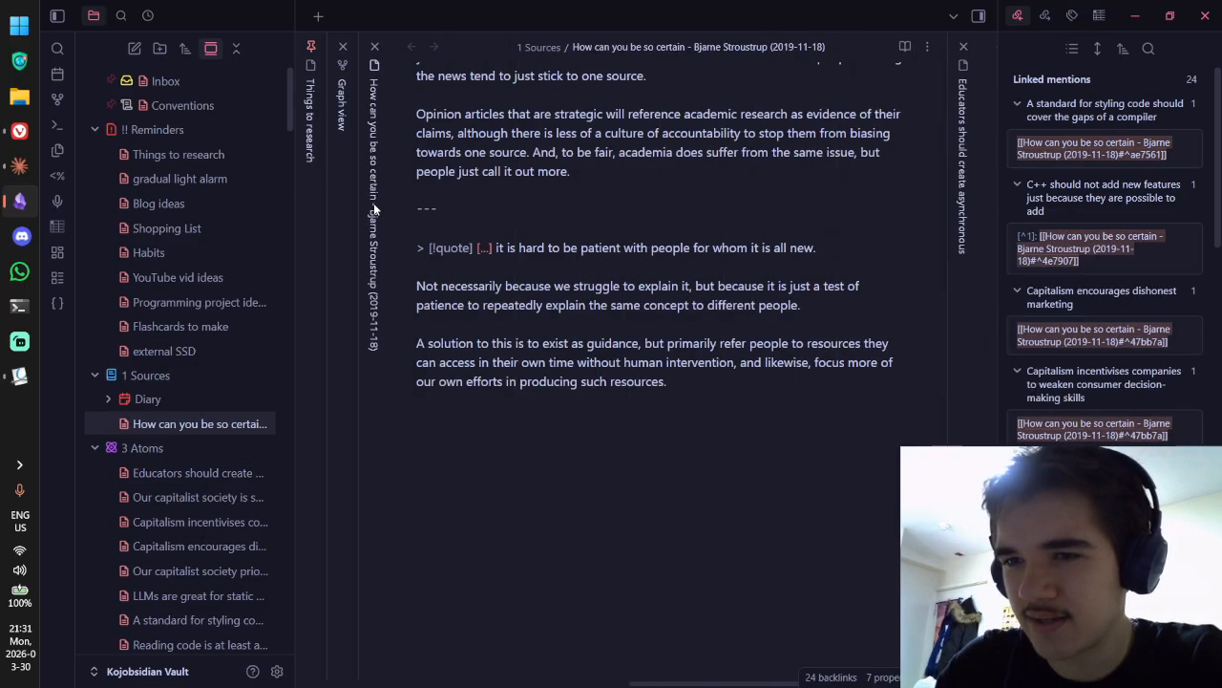
{"action": "left_click", "coordinate": [344, 45]}
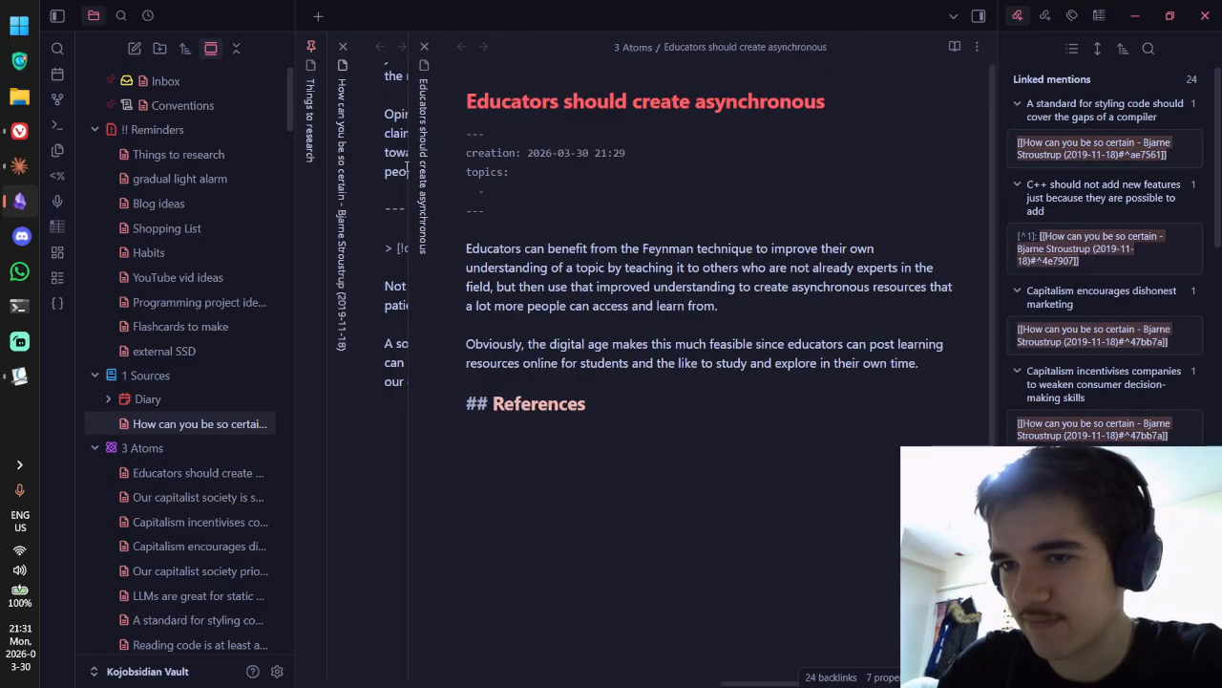
{"action": "left_click", "coordinate": [403, 321]}
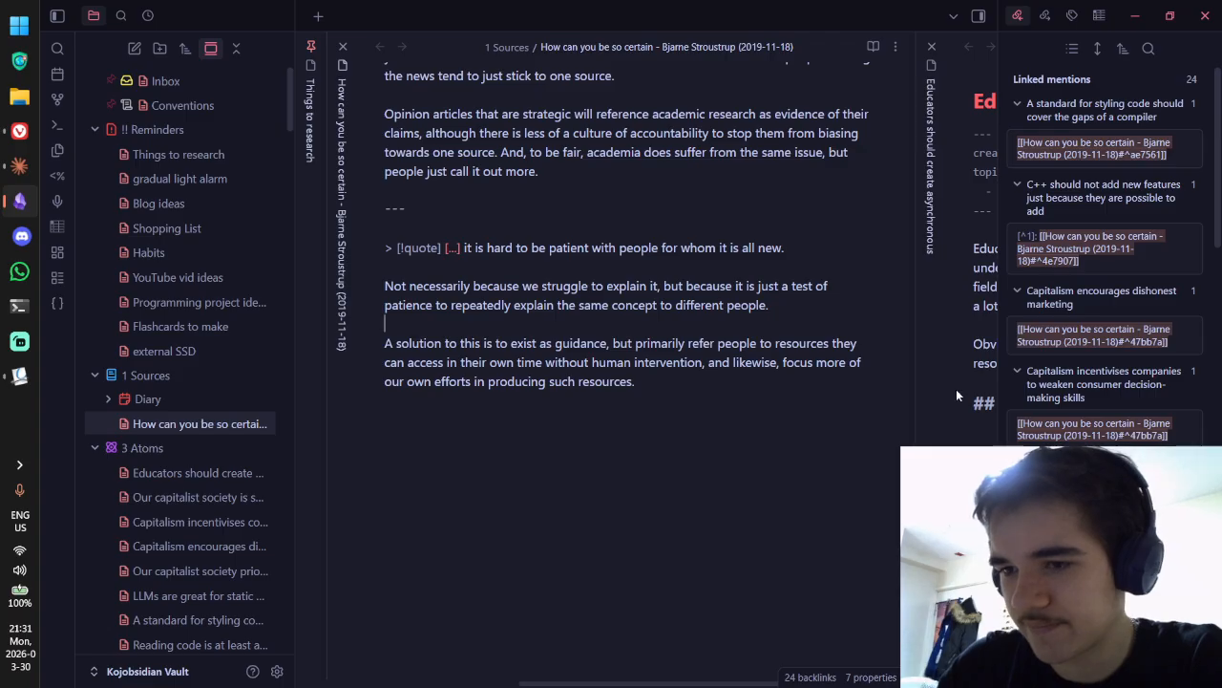
{"action": "left_click", "coordinate": [969, 370]}
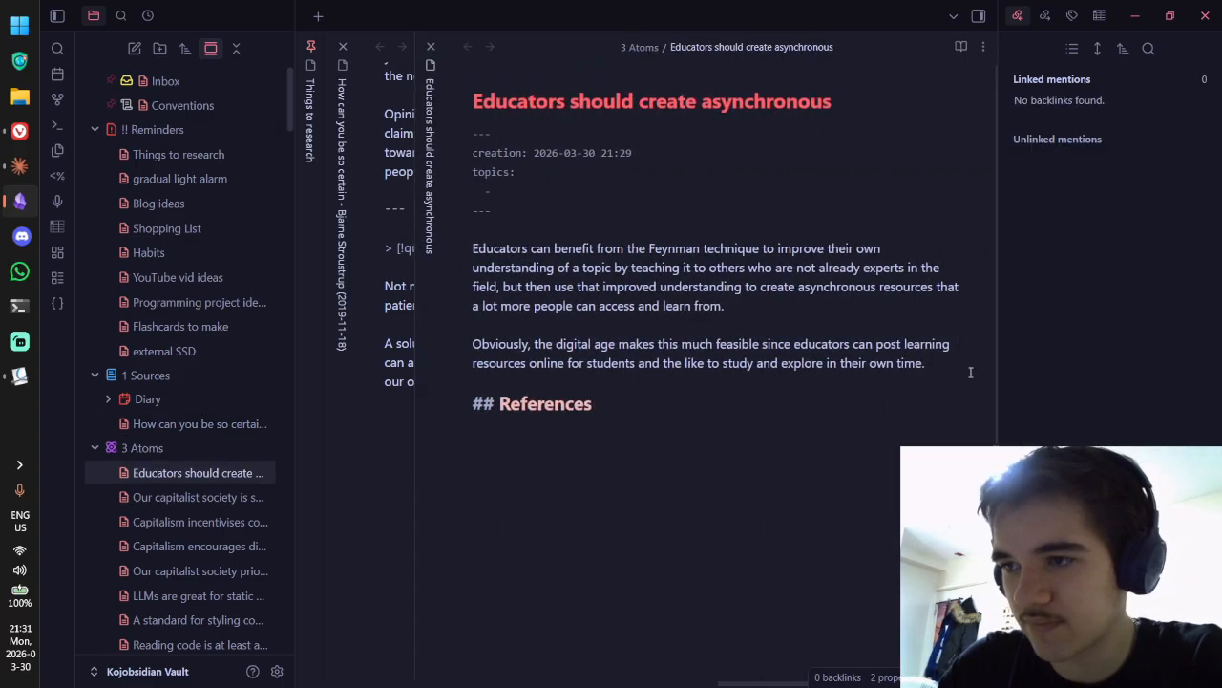
Step: Try "Educators should guide students to" as the note's title, consulting the Stroustrup source note for the wording
{"action": "left_click_drag", "start_coordinate": [827, 101], "coordinate": [632, 102]}
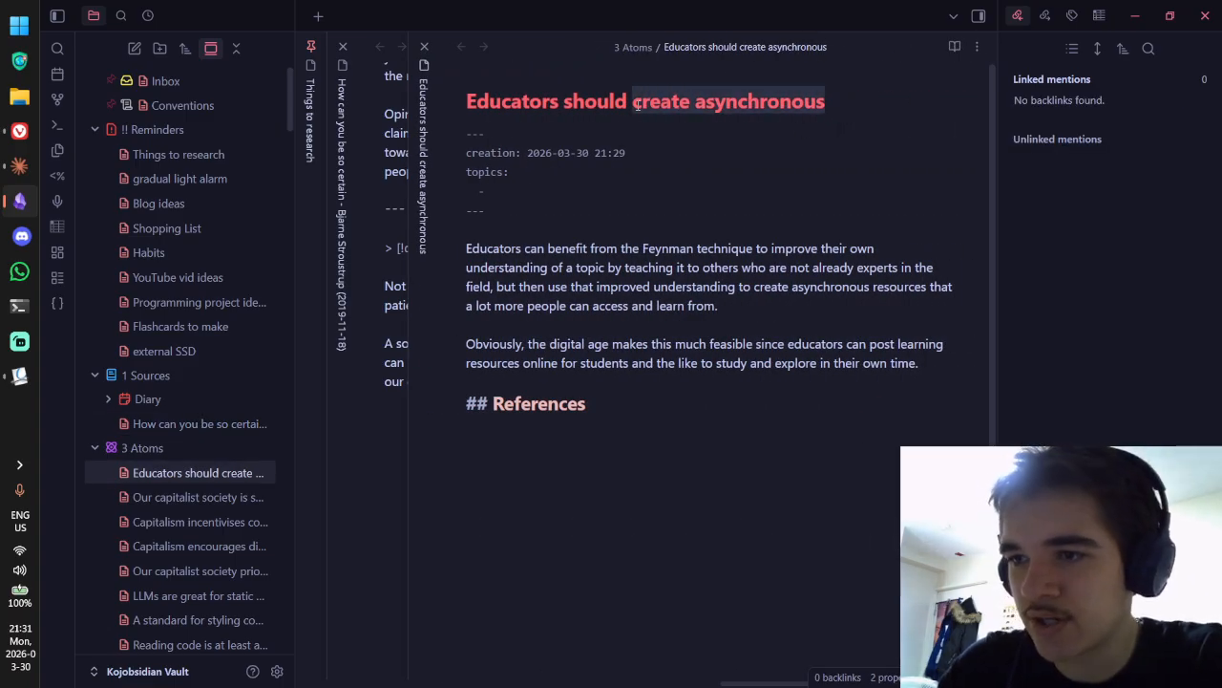
{"action": "type", "text": "guide"}
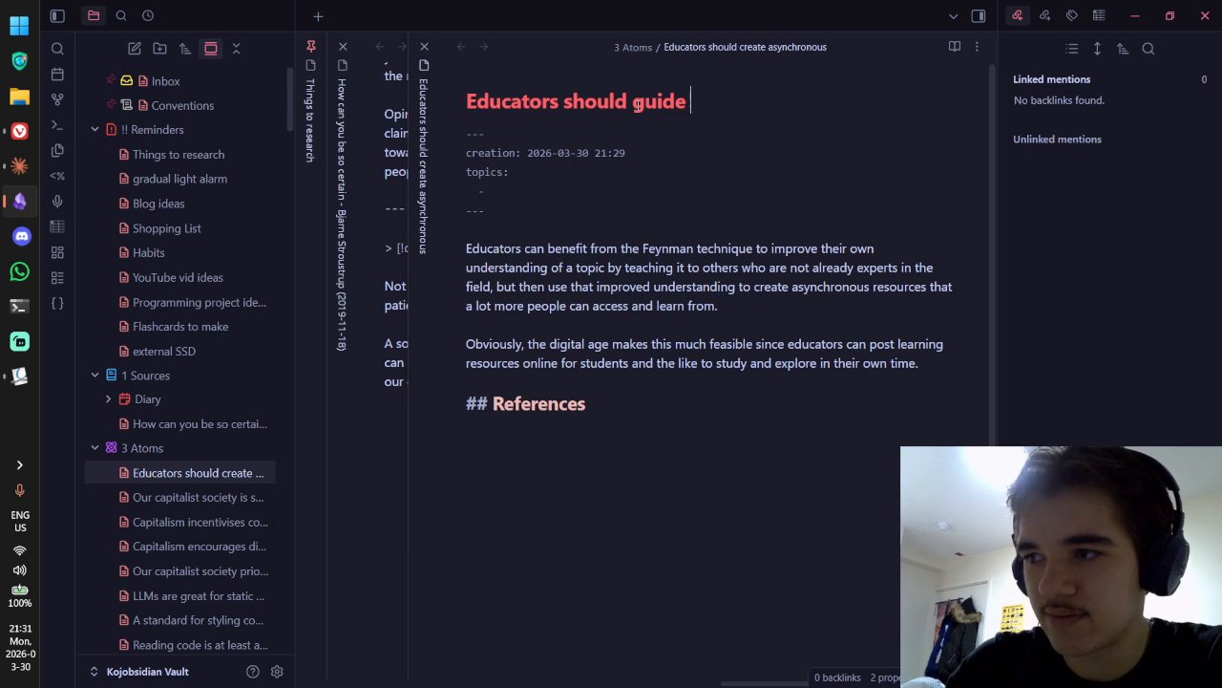
{"action": "type", "text": " students o"}
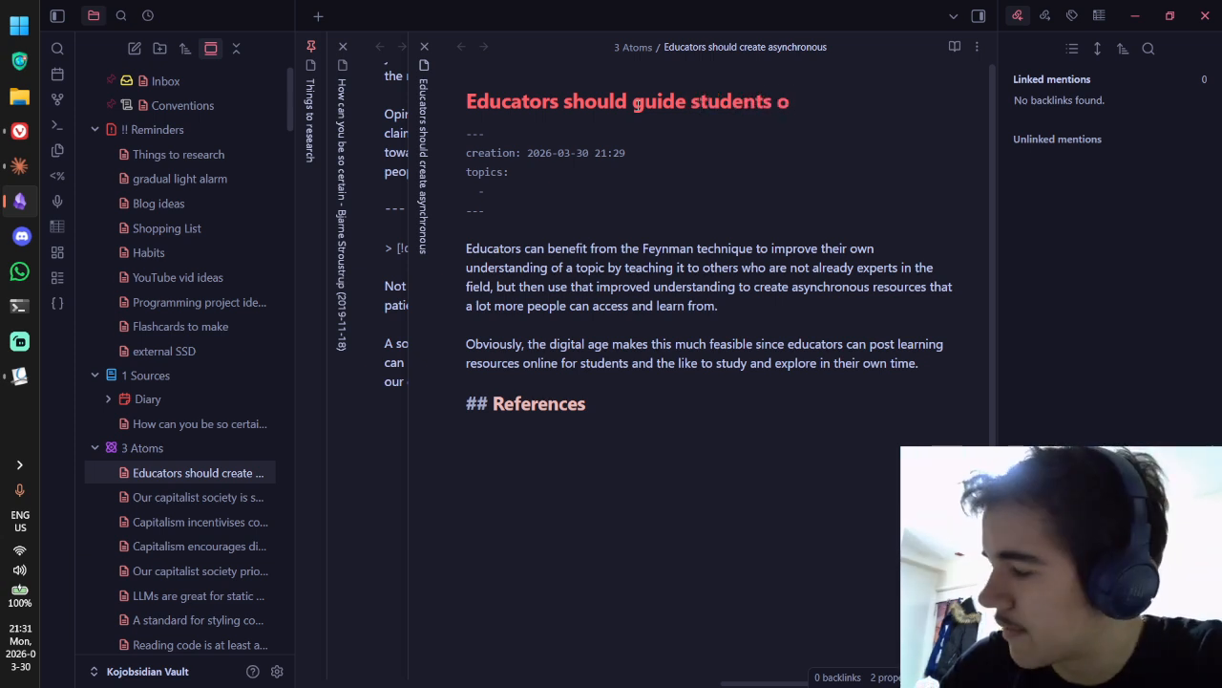
{"action": "key", "text": "BackSpace"}
{"action": "type", "text": "to"}
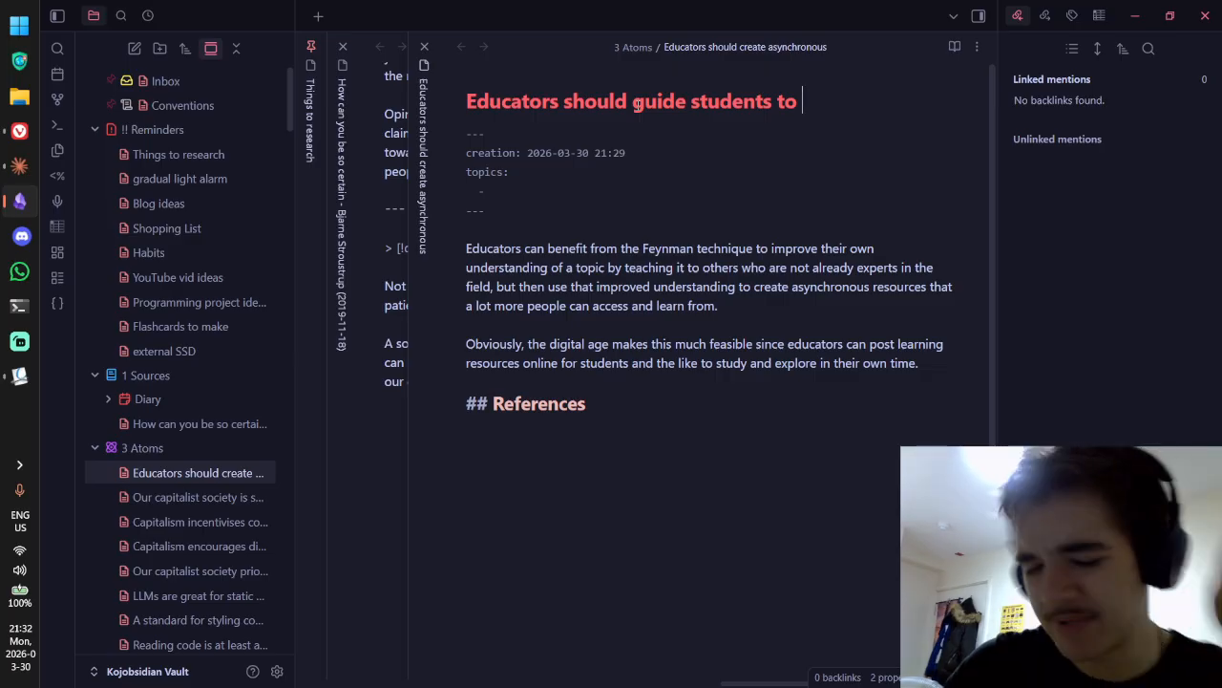
{"action": "key", "text": "ctrl+shift+Tab"}
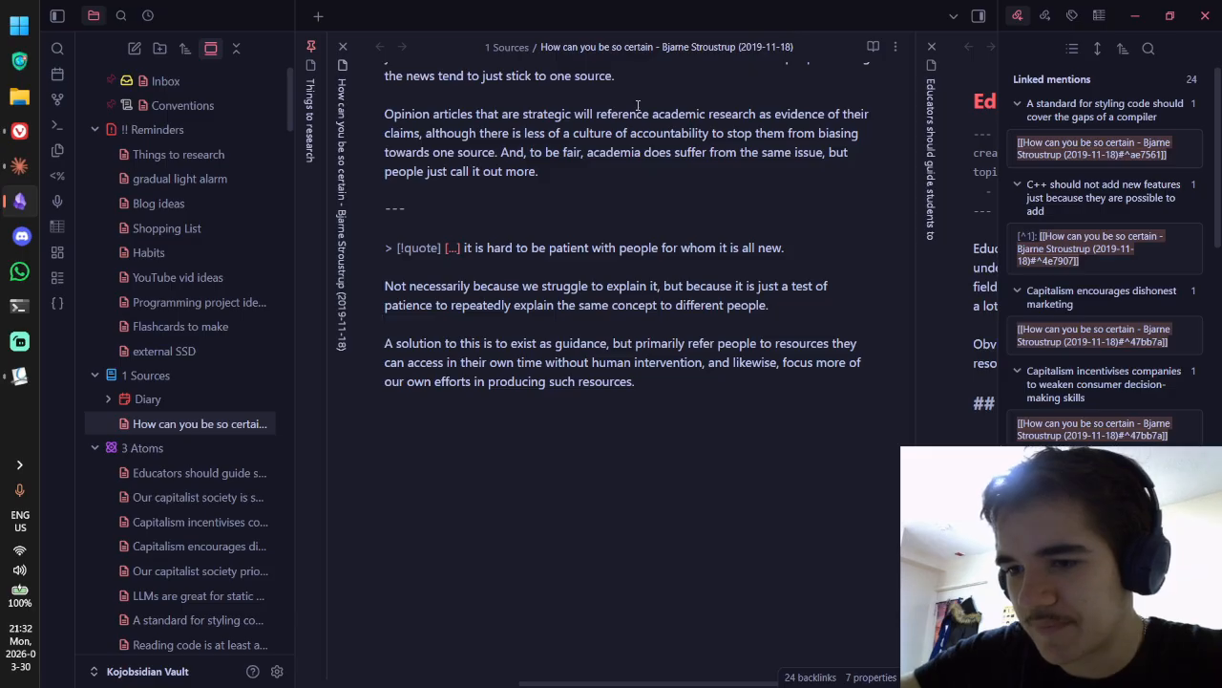
{"action": "key", "text": "ctrl+Tab"}
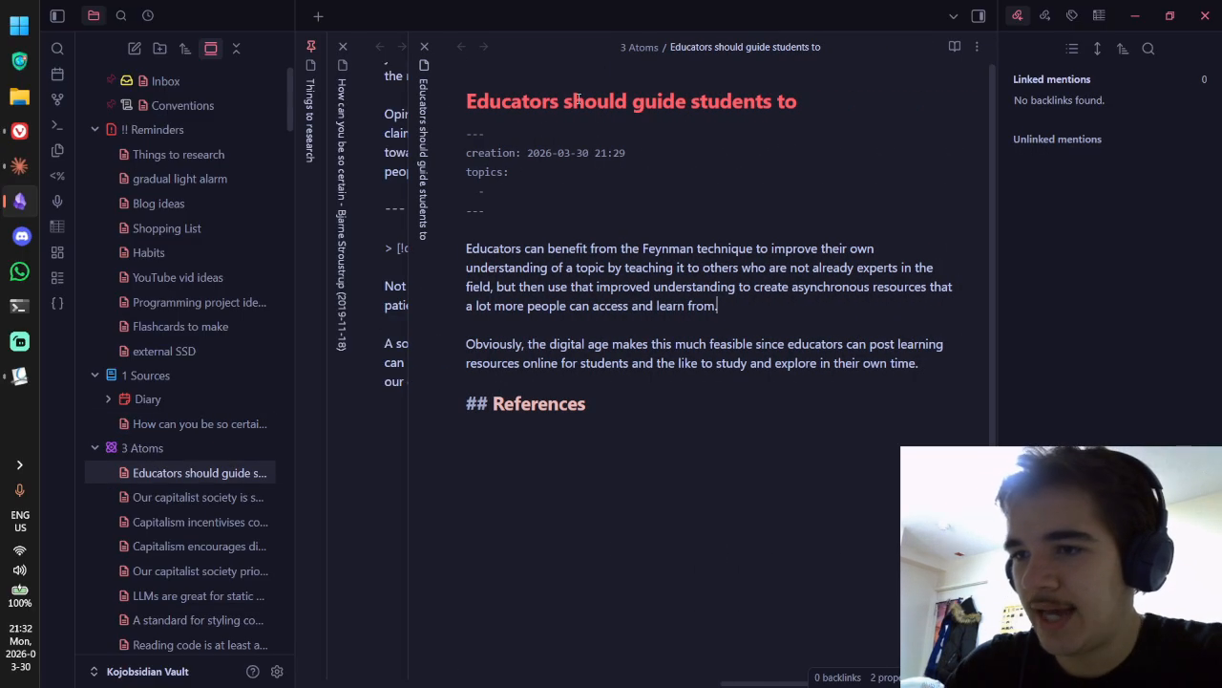
Step: Retitle the atom note "Educators should focus more on creating asynchronous resources"
{"action": "left_click_drag", "start_coordinate": [630, 107], "coordinate": [851, 107]}
{"action": "type", "text": "fo"}
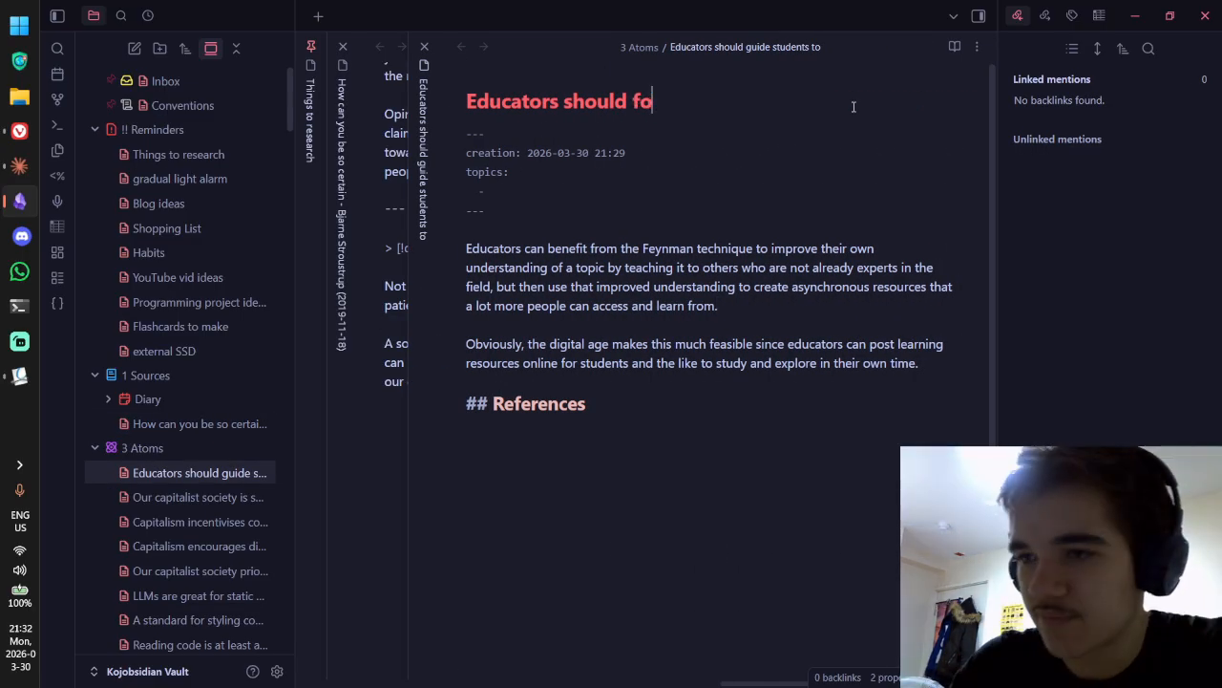
{"action": "type", "text": "cus more on creaing"}
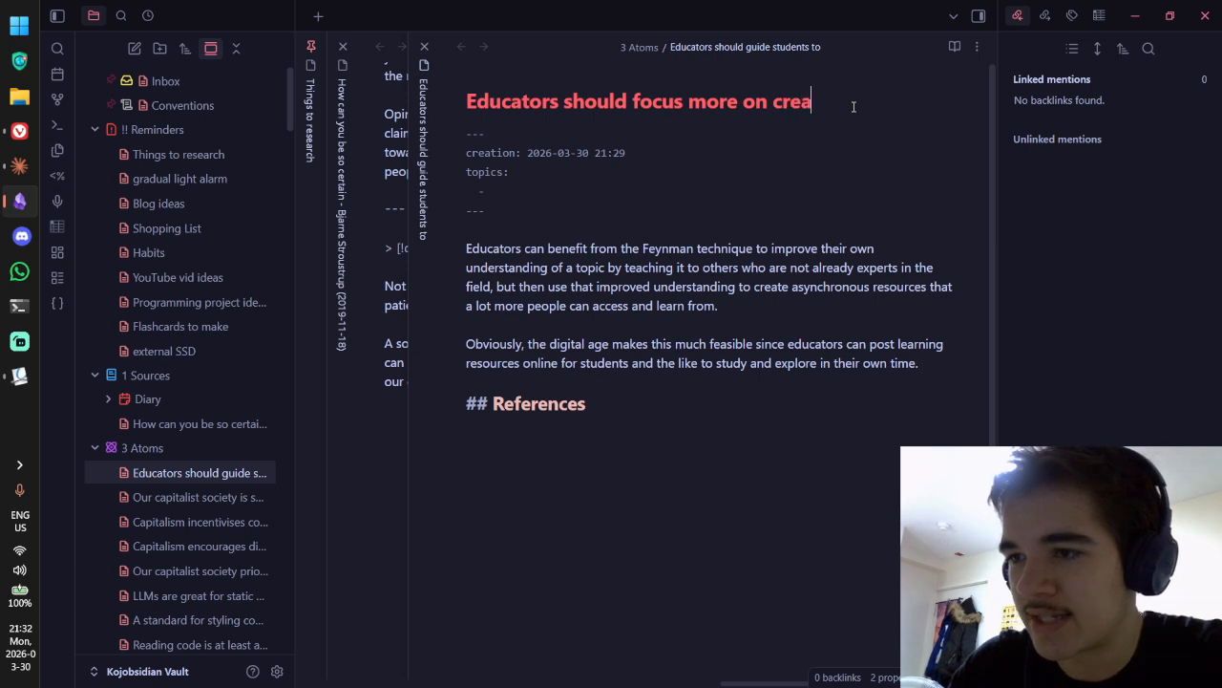
{"action": "key", "text": "BackSpace"}
{"action": "key", "text": "BackSpace"}
{"action": "key", "text": "BackSpace"}
{"action": "key", "text": "BackSpace"}
{"action": "type", "text": "ting as"}
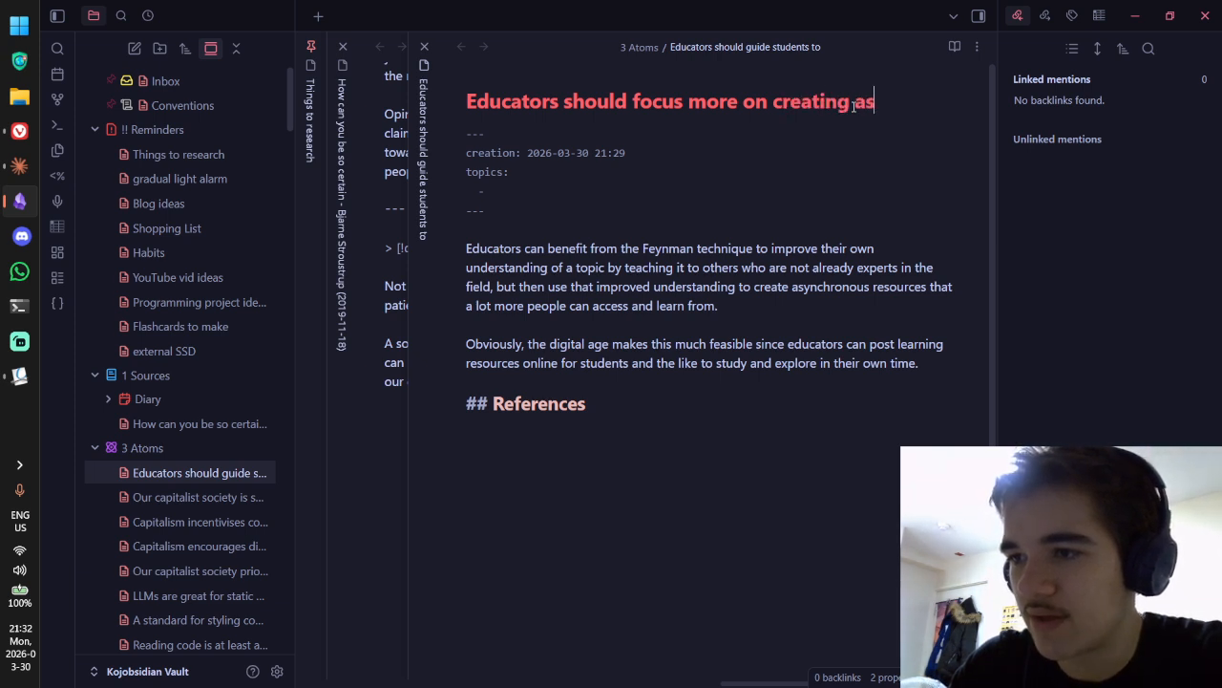
{"action": "type", "text": "ynchronou"}
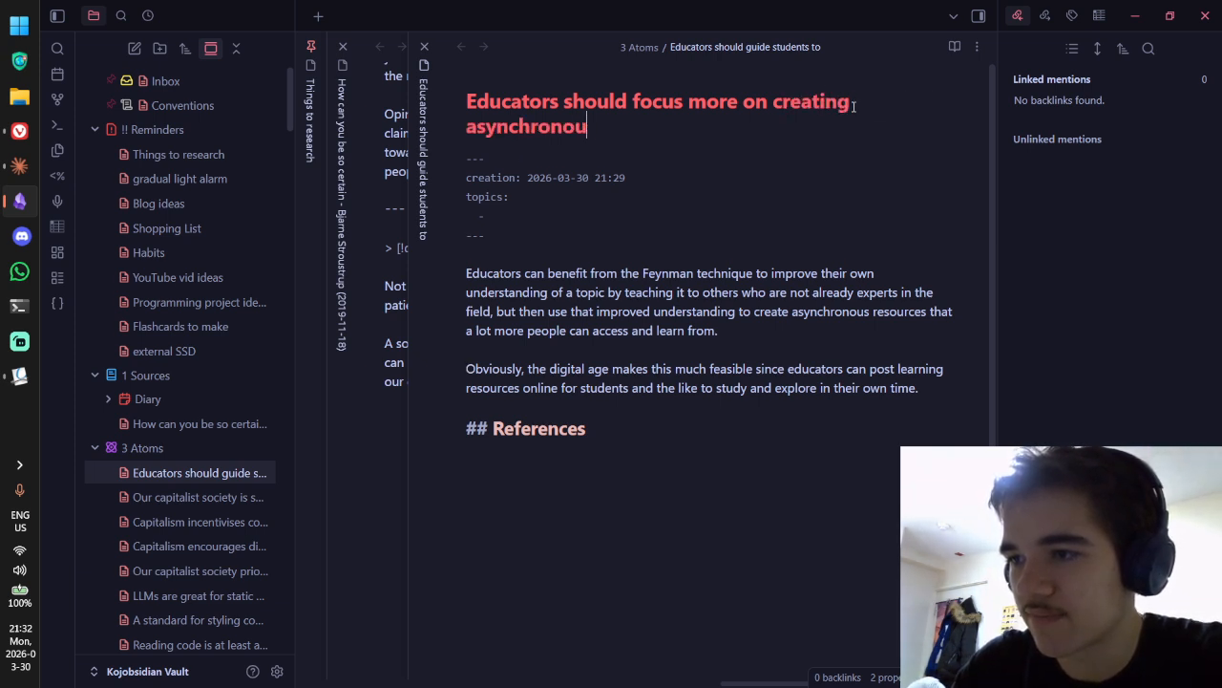
{"action": "type", "text": "s lea"}
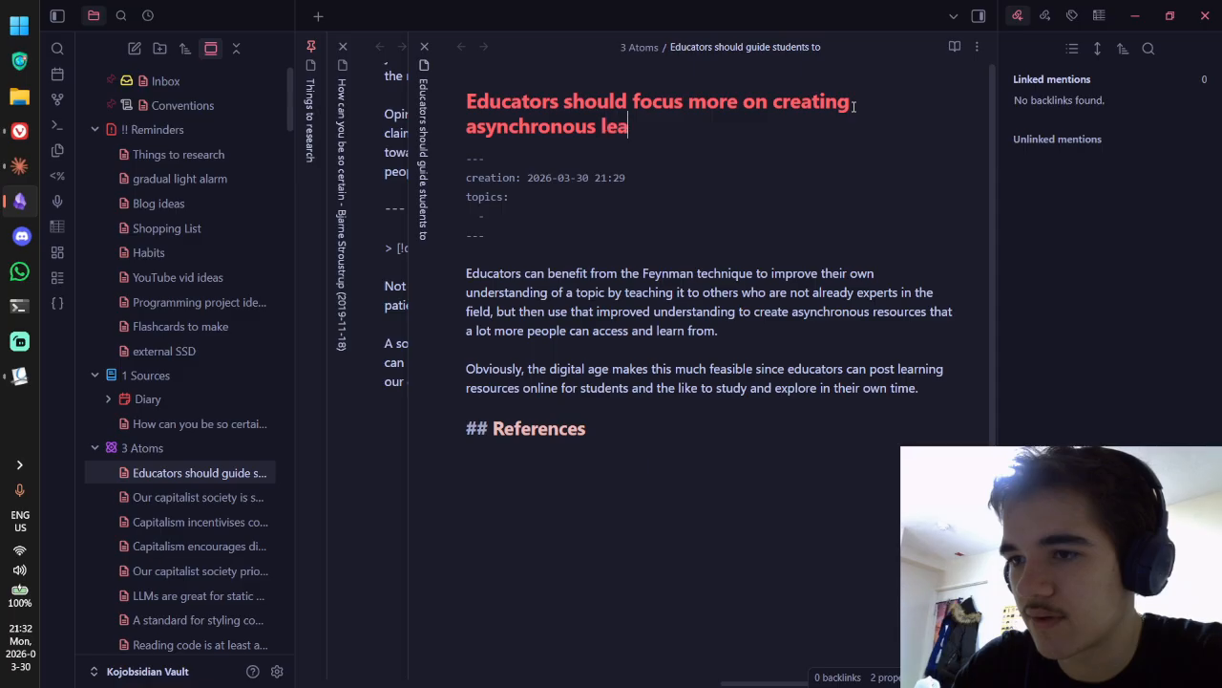
{"action": "type", "text": "rning resources"}
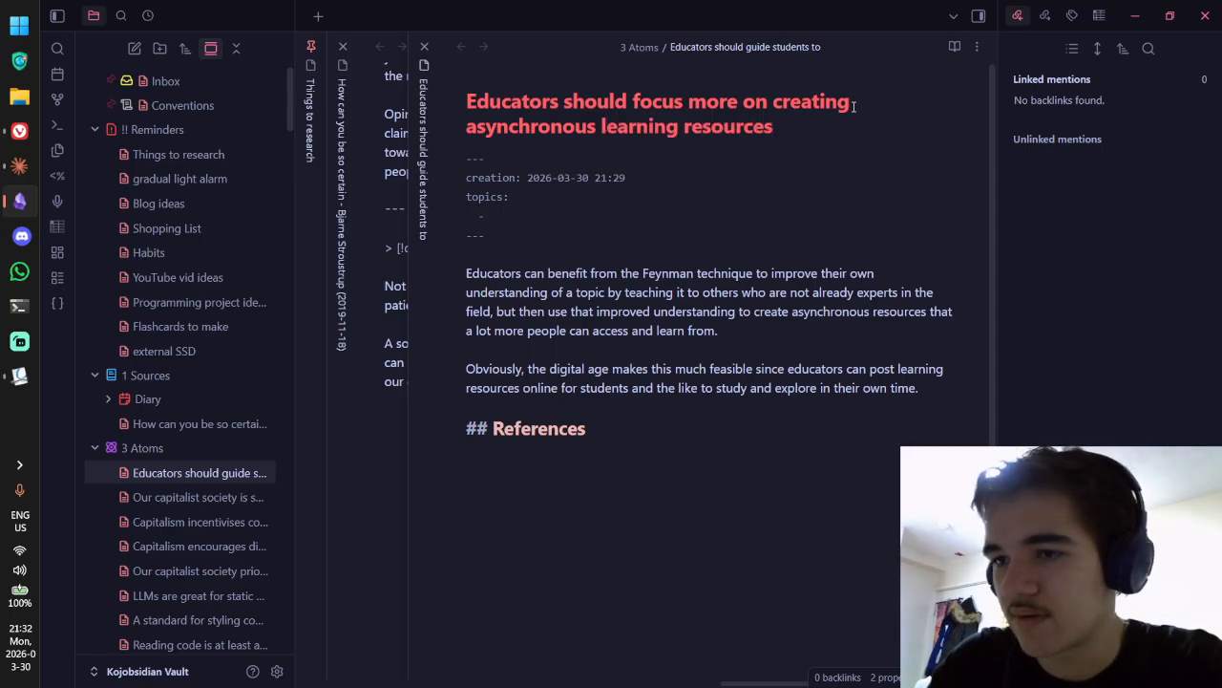
{"action": "double_click", "coordinate": [653, 126]}
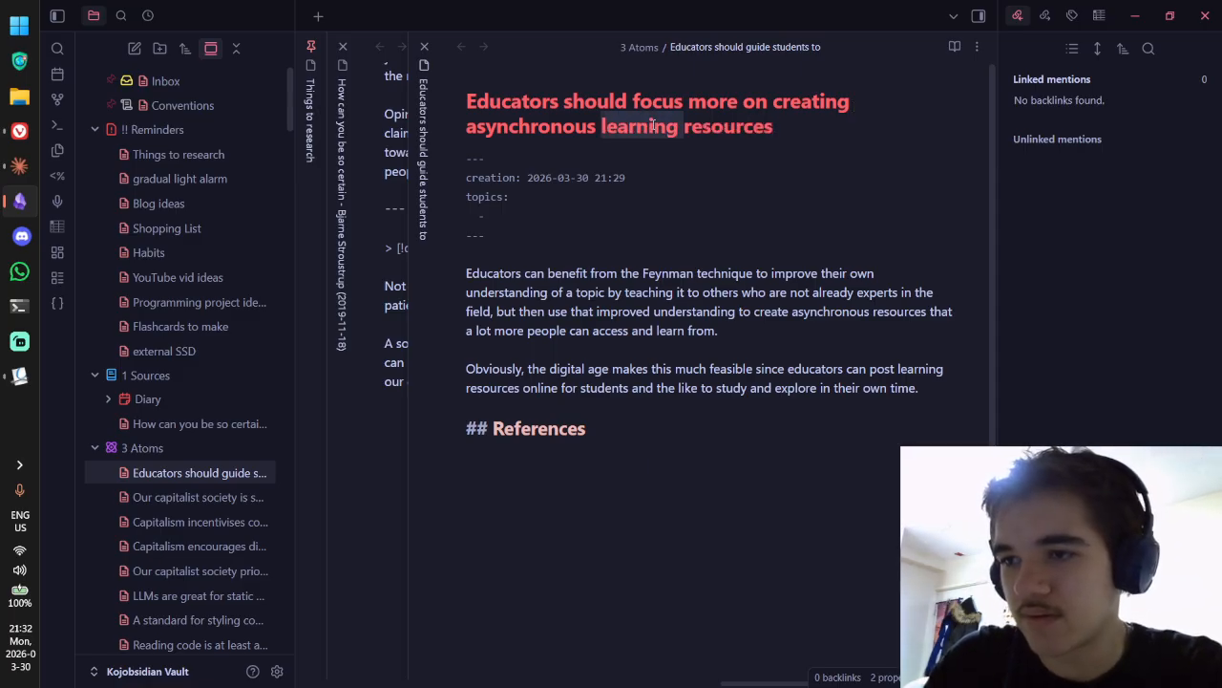
{"action": "key", "text": "BackSpace"}
Step: Extend the end of the first paragraph's sentence with "in their own time." after "access and learn from"
{"action": "left_click", "coordinate": [779, 339]}
{"action": "key", "text": "ctrl+e"}
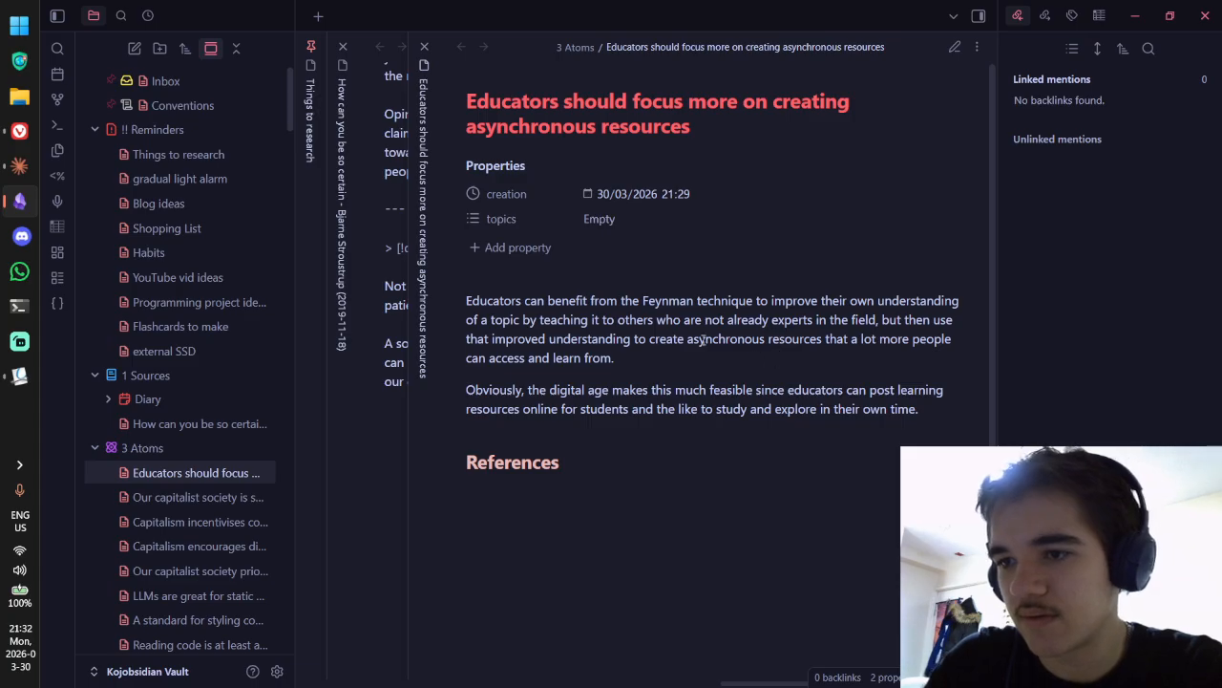
{"action": "key", "text": "ctrl+e"}
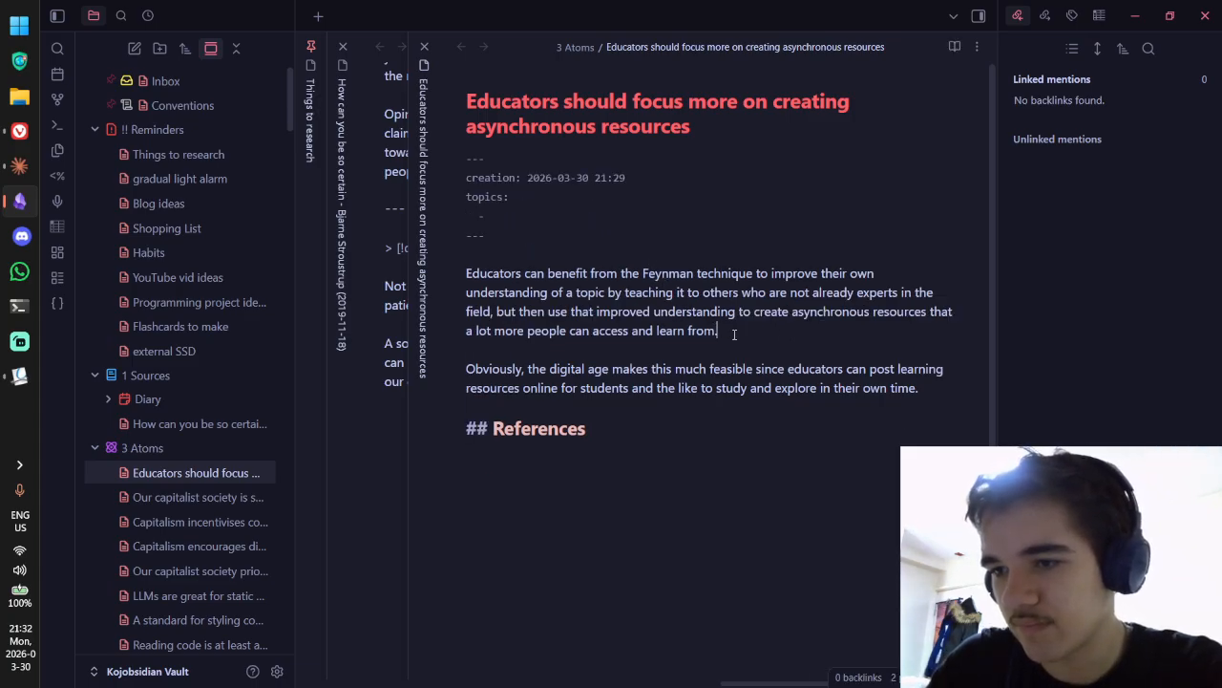
{"action": "key", "text": "BackSpace"}
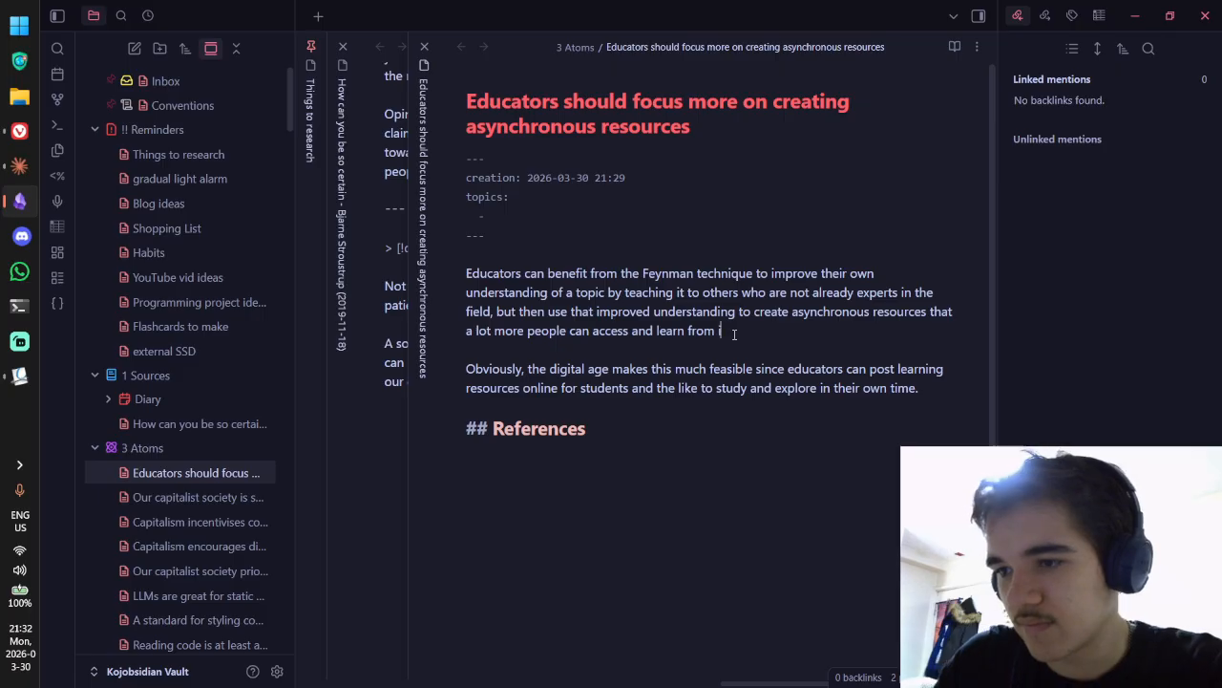
{"action": "type", "text": "in their w"}
{"action": "key", "text": "BackSpace"}
{"action": "key", "text": "BackSpace"}
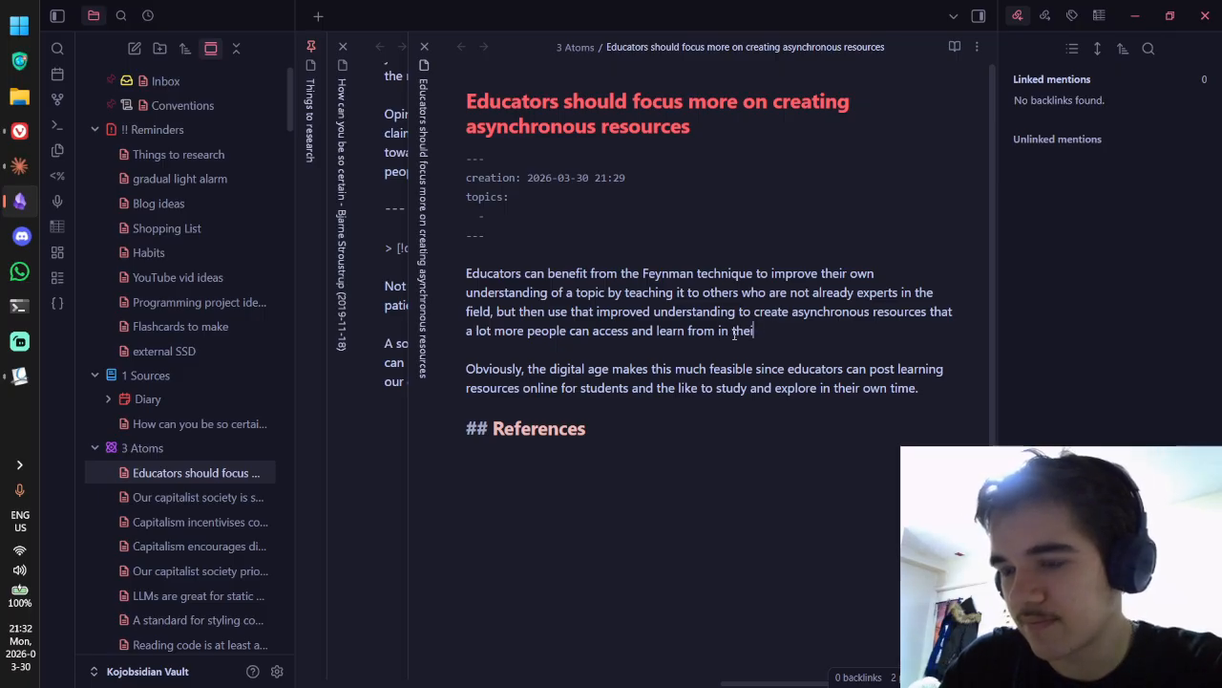
{"action": "type", "text": "ir own "}
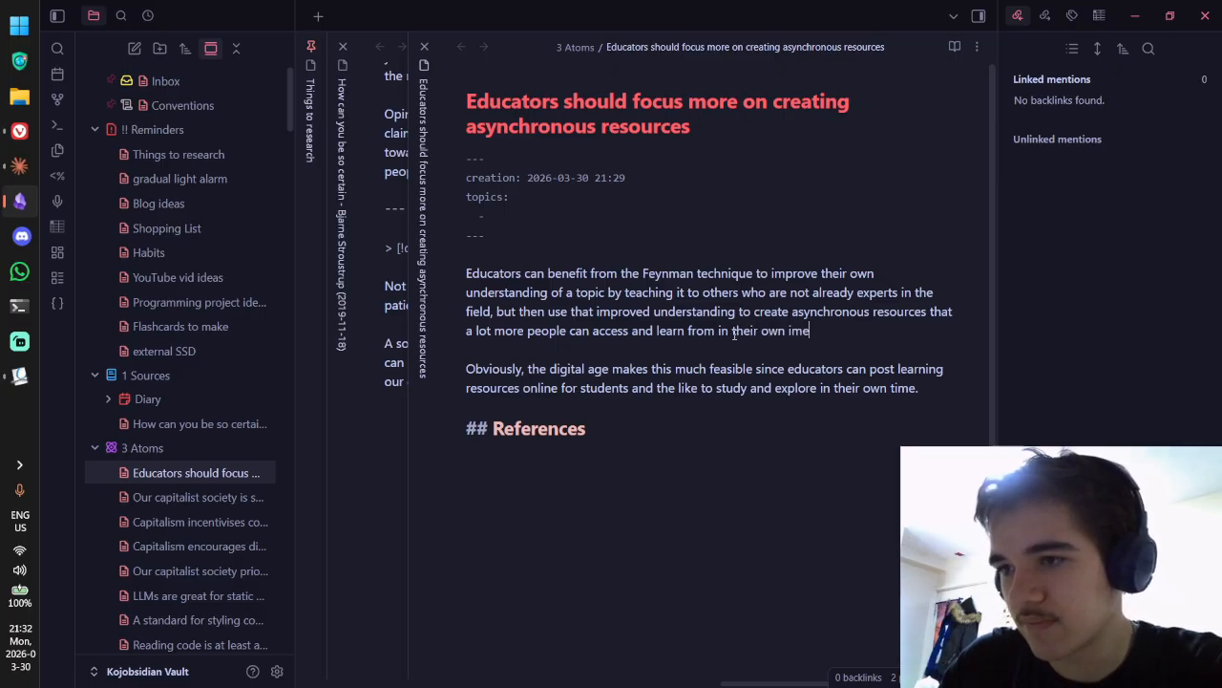
{"action": "type", "text": "time"}
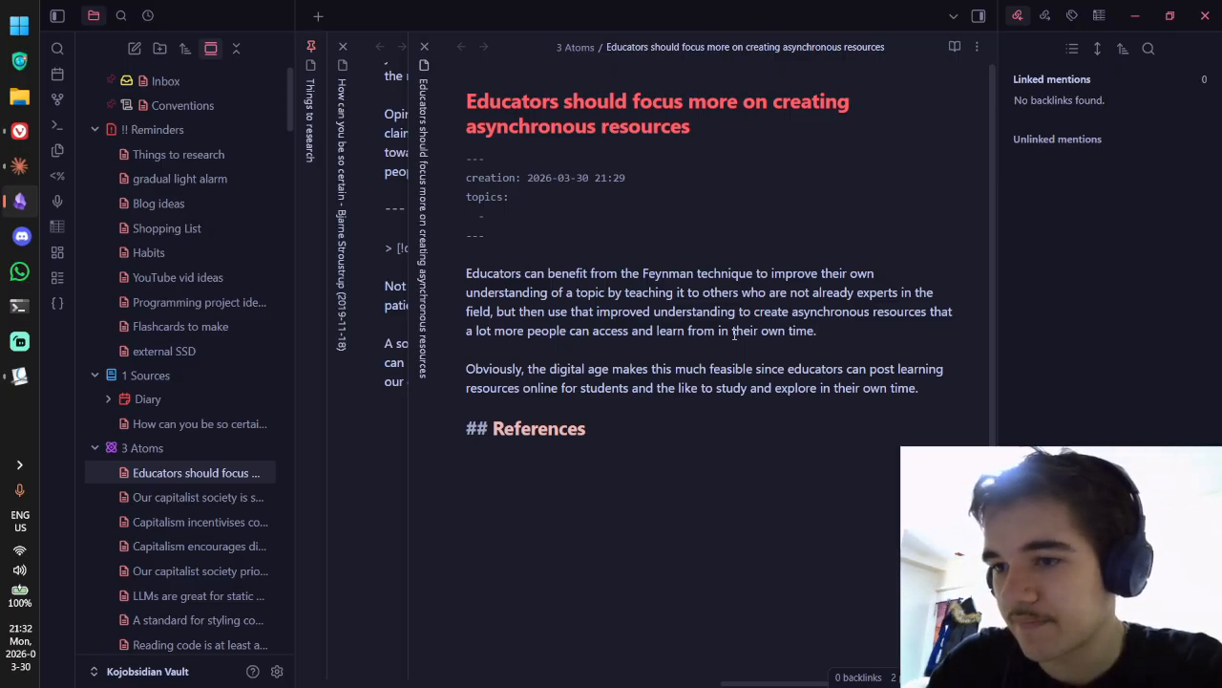
{"action": "type", "text": "."}
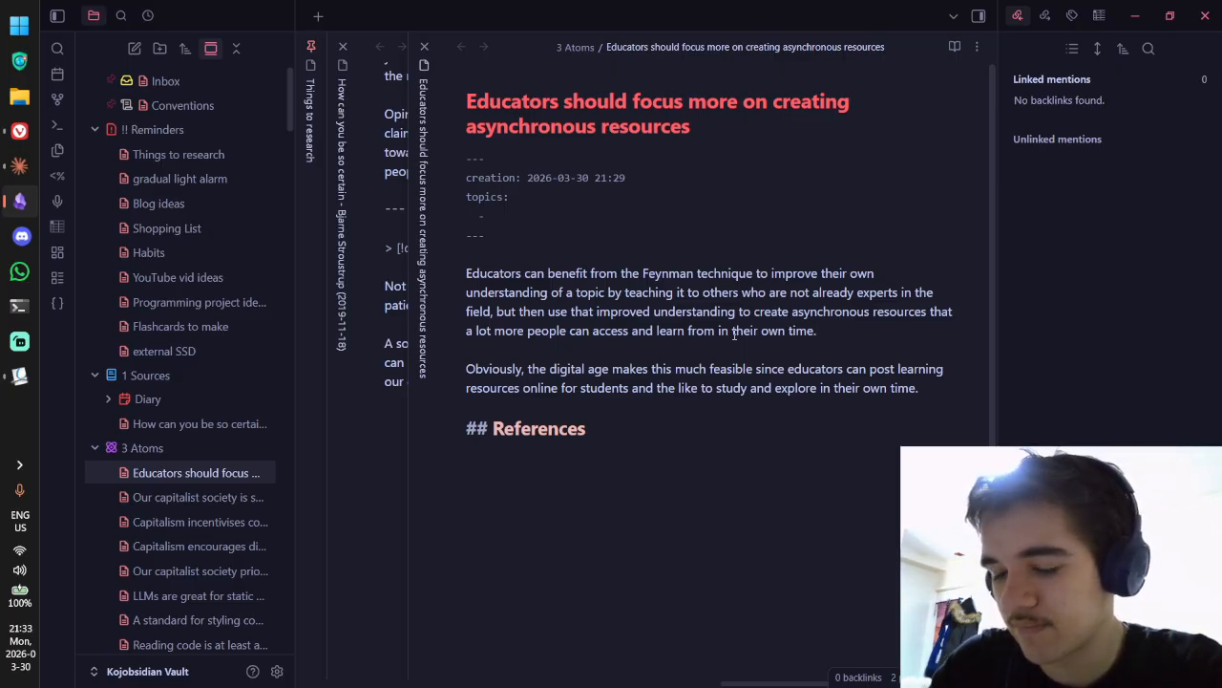
Step: Append "Focusing on this instead of just teaching would ultimately help educate many more people, which is generally a desirable goal." to the first paragraph
{"action": "type", "text": " Foc"}
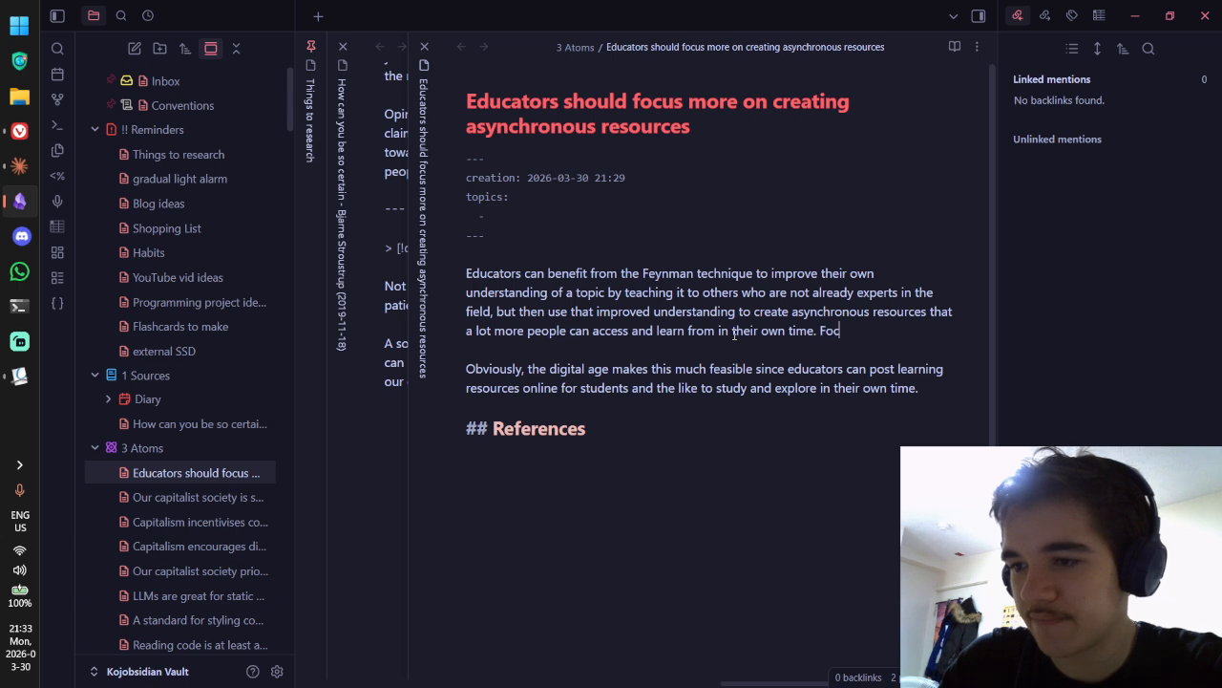
{"action": "type", "text": "using on this instead of"}
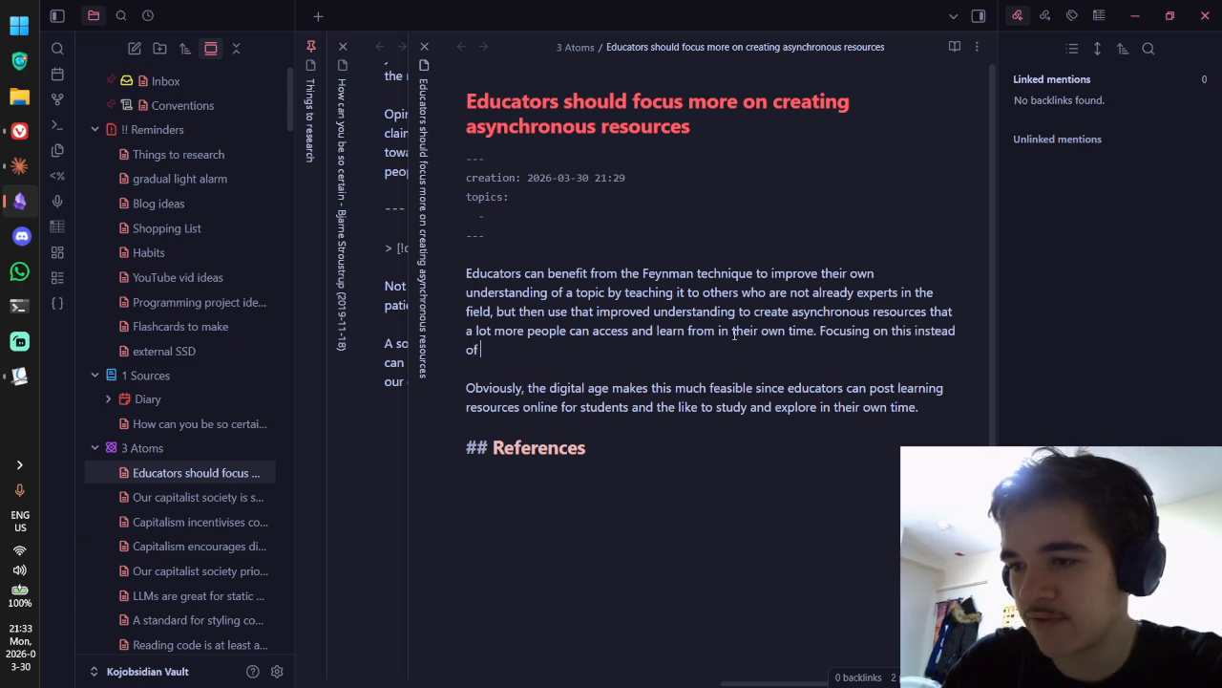
{"action": "type", "text": " just teaching would "}
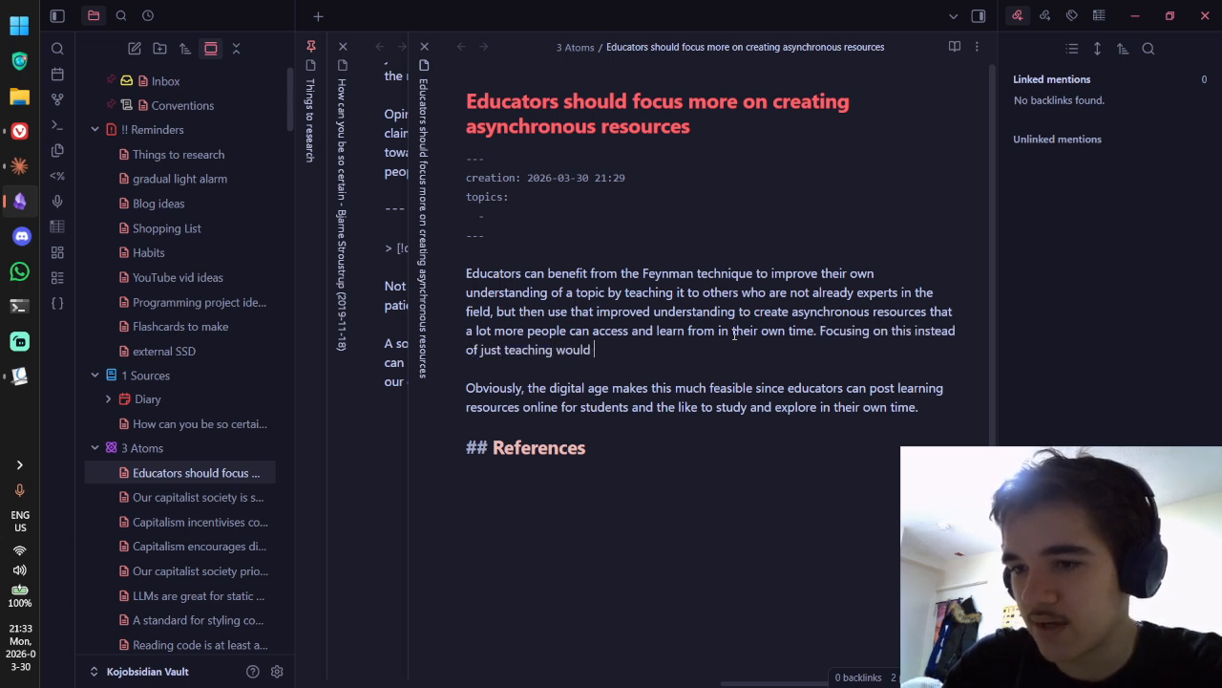
{"action": "type", "text": "ultimatel"}
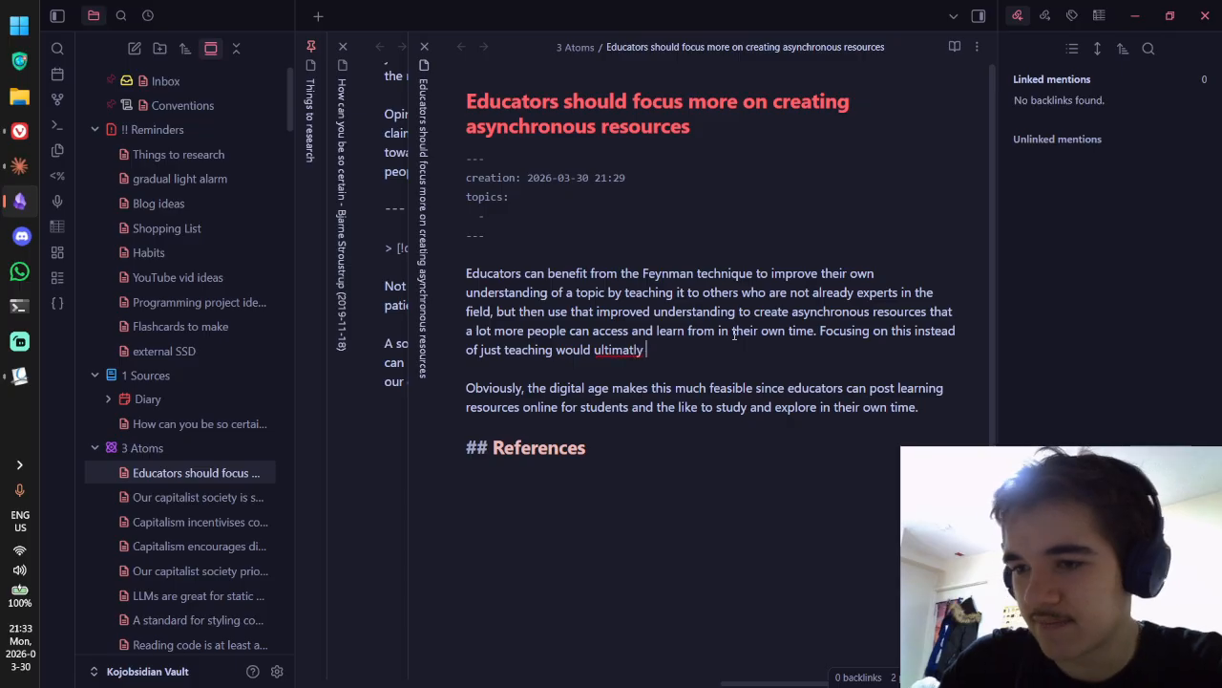
{"action": "type", "text": "y help educae"}
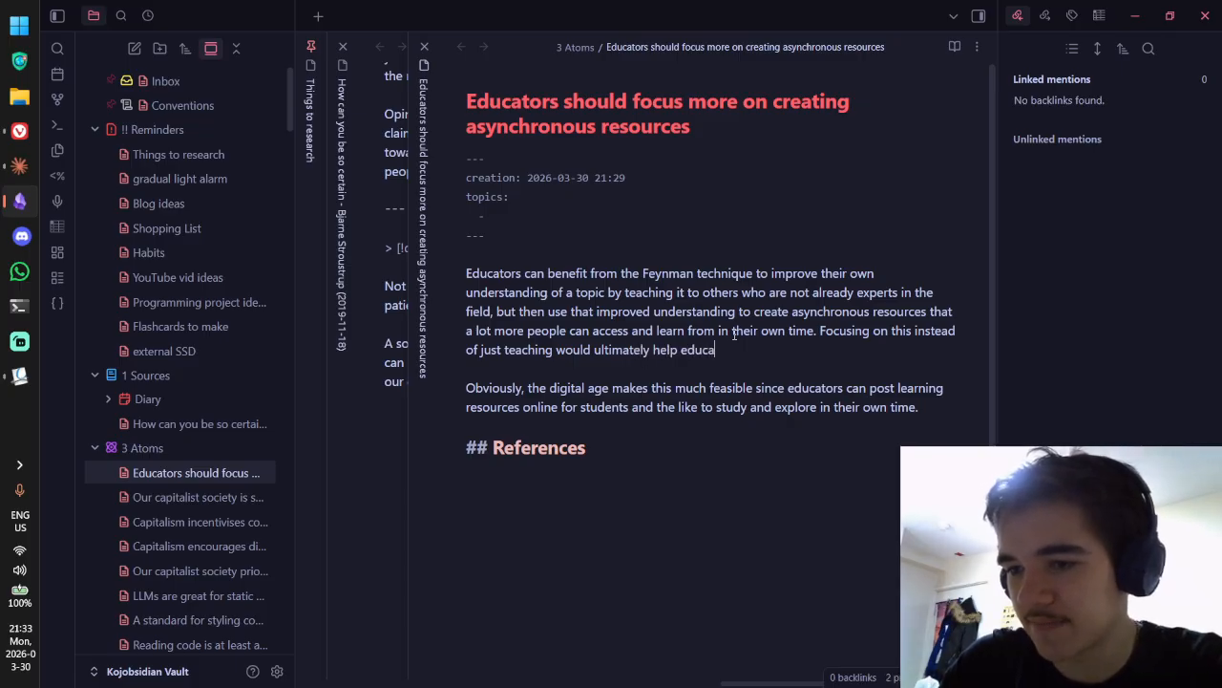
{"action": "key", "text": "BackSpace"}
{"action": "key", "text": "BackSpace"}
{"action": "key", "text": "BackSpace"}
{"action": "type", "text": "tely help educ"}
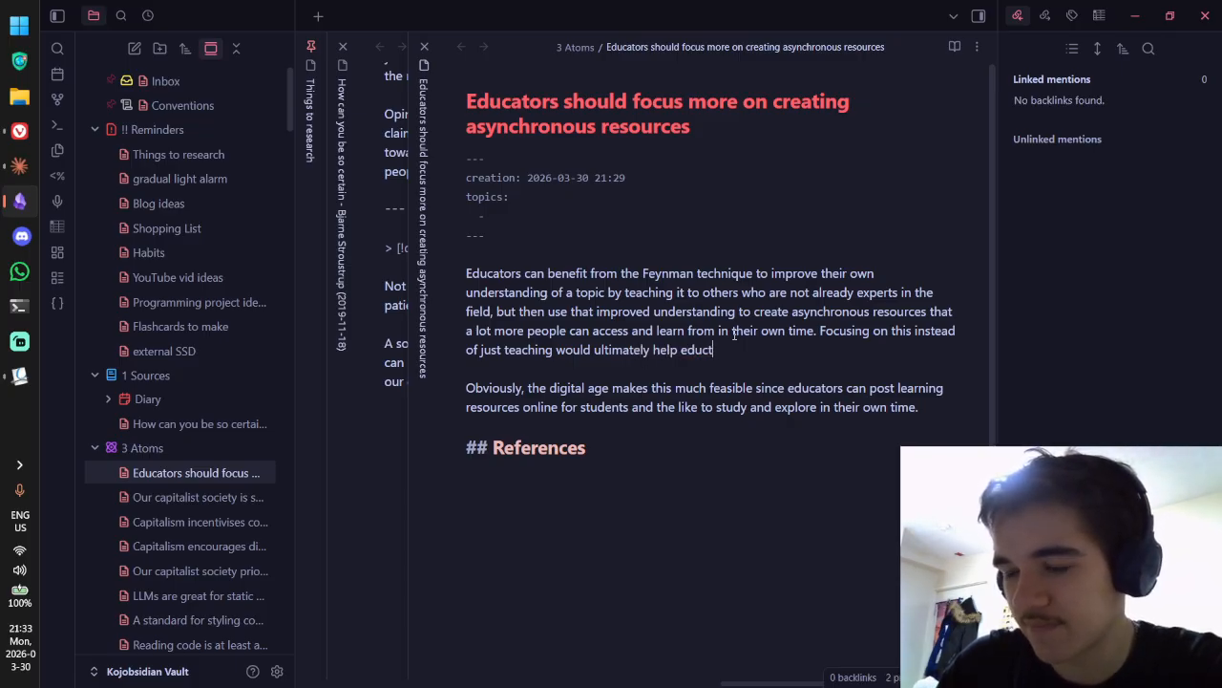
{"action": "type", "text": "ate "}
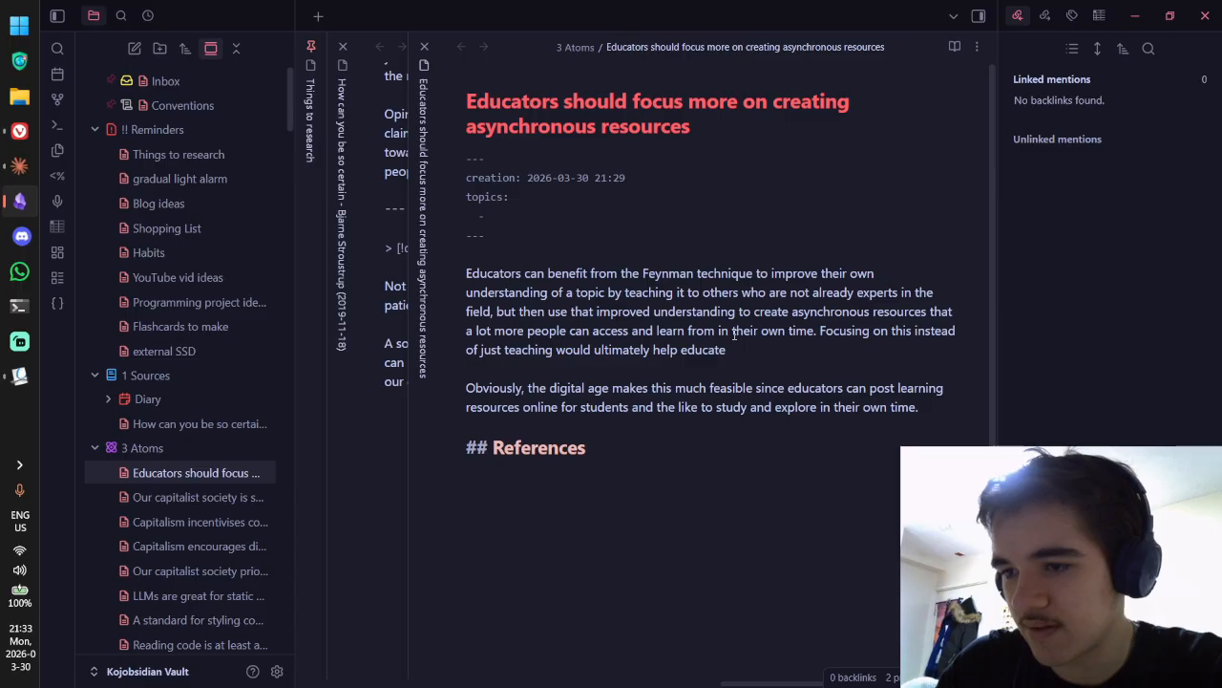
{"action": "type", "text": "many more p"}
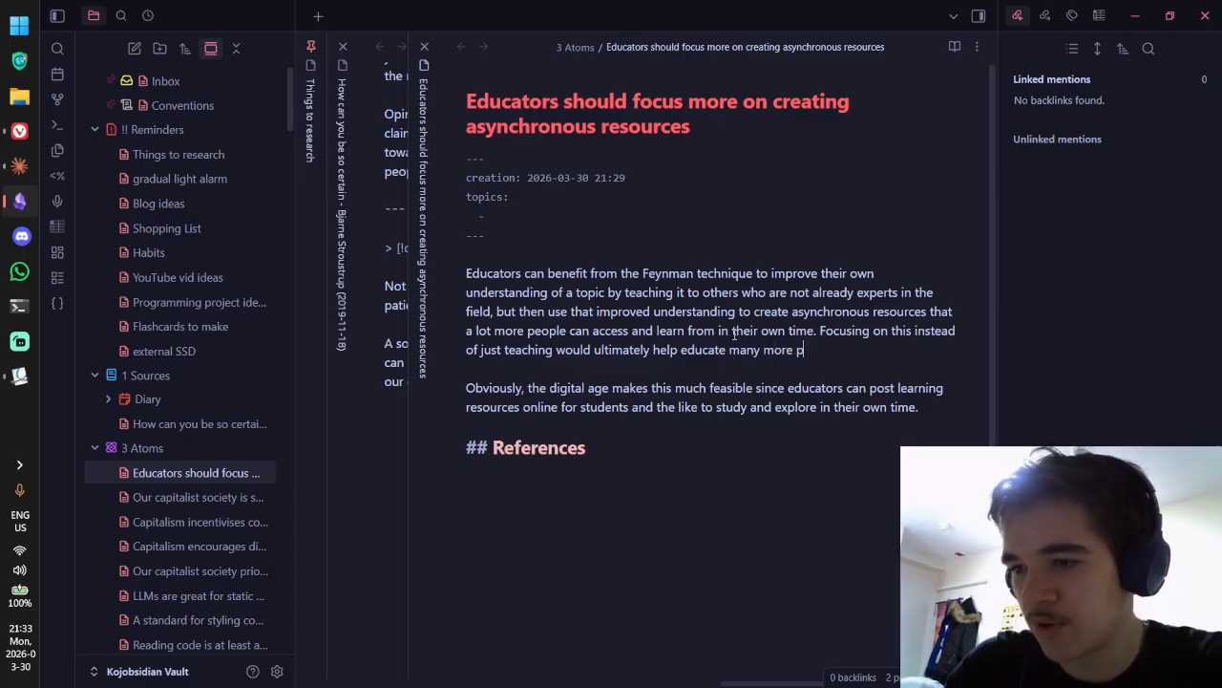
{"action": "type", "text": "eople, which is ge"}
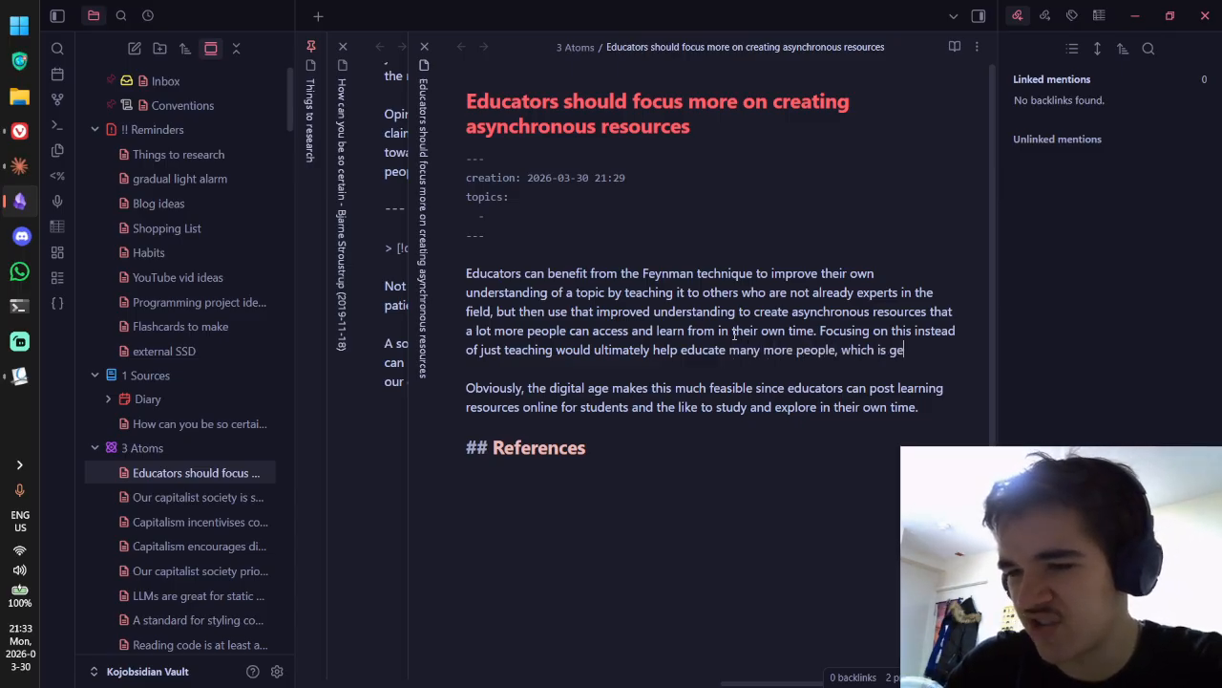
{"action": "type", "text": "nerally a desirable goal."}
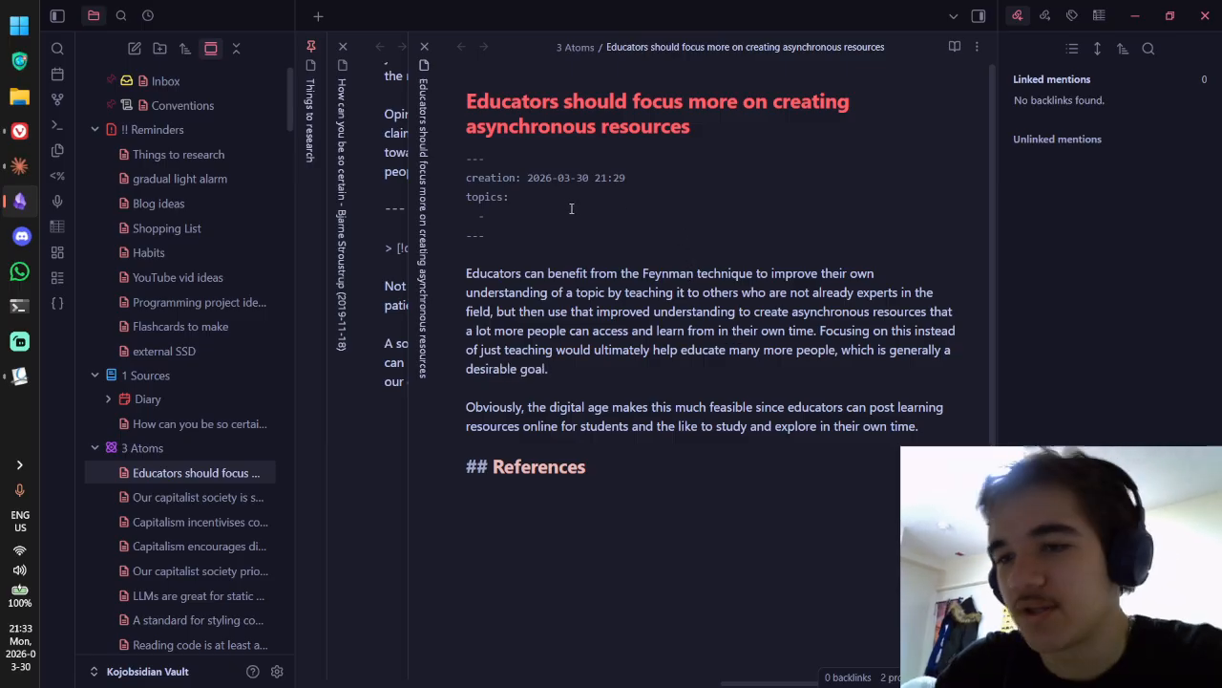
Step: Set the note's topics property to a link to "education"
{"action": "left_click", "coordinate": [687, 219]}
{"action": "type", "text": "[[educa"}
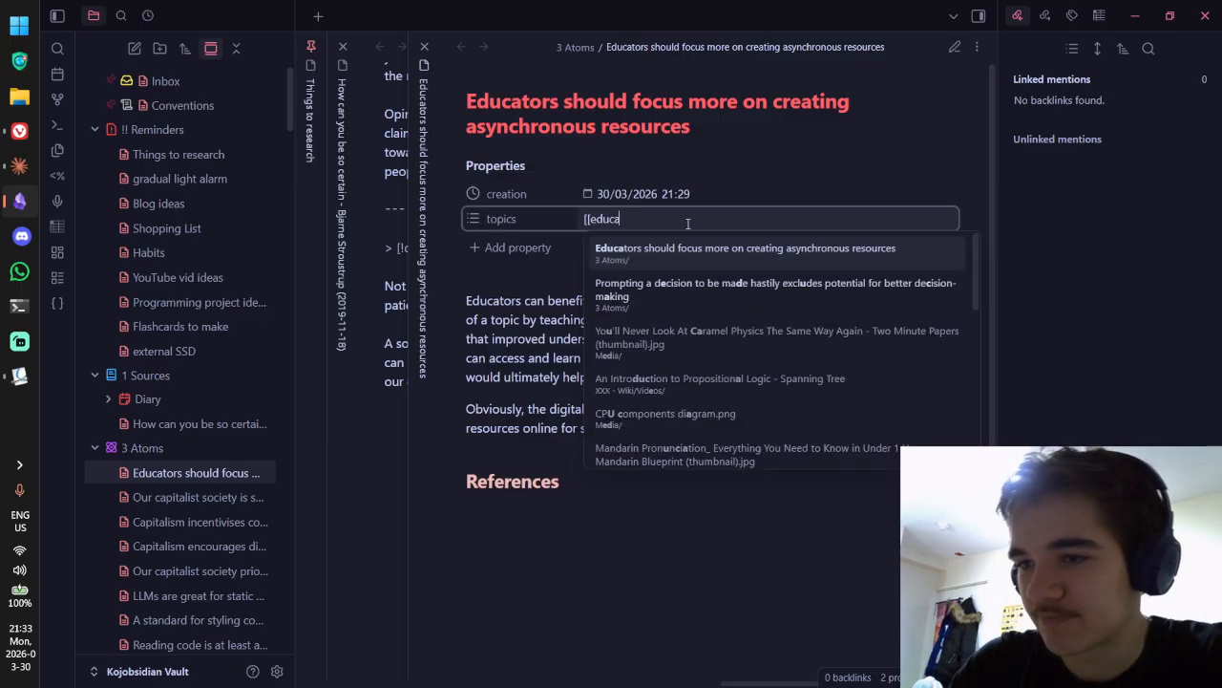
{"action": "type", "text": "tion]]"}
{"action": "key", "text": "Return"}
{"action": "left_click", "coordinate": [576, 295]}
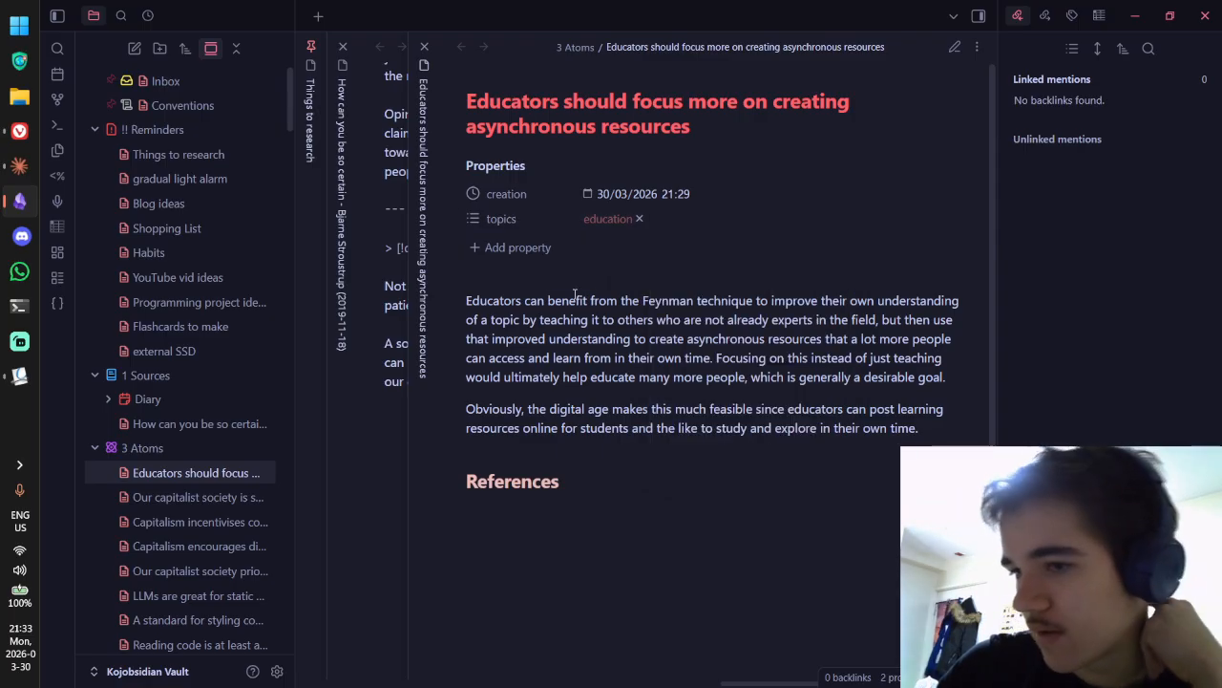
{"action": "double_click", "coordinate": [576, 298]}
{"action": "left_click", "coordinate": [662, 326]}
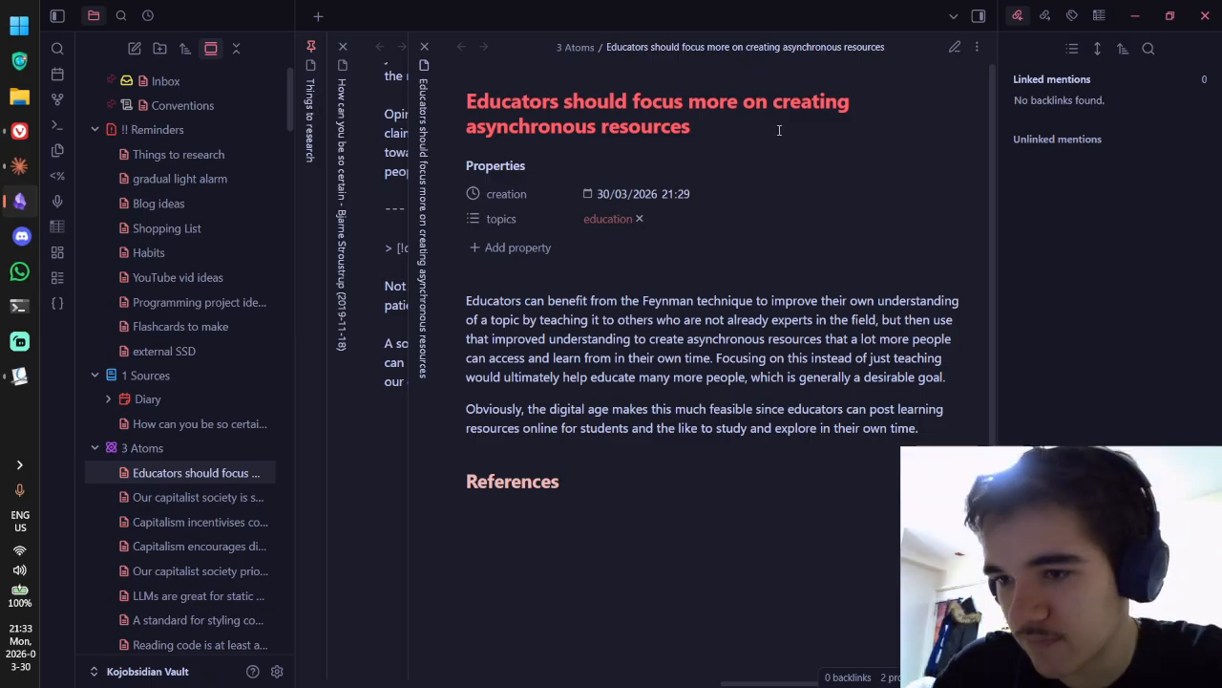
Step: Create a new atom note titled "Explaining" and place the cursor in the empty body above References
{"action": "key", "text": "ctrl+n"}
{"action": "type", "text": "Explaining"}
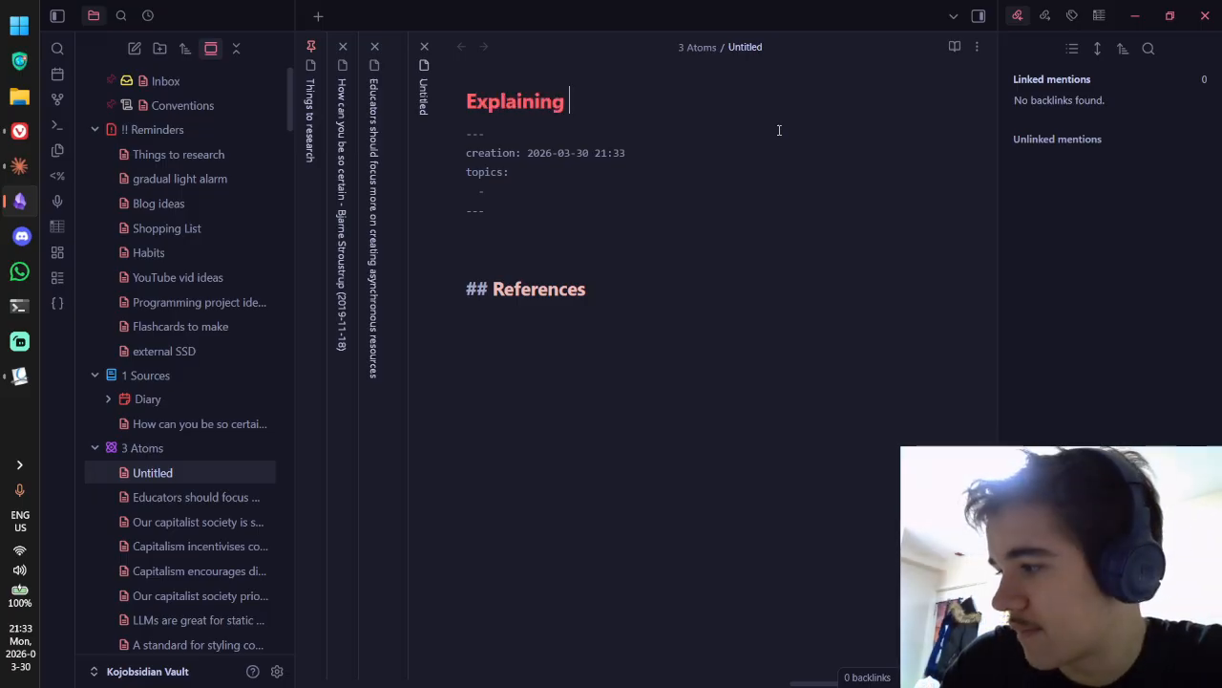
{"action": "left_click", "coordinate": [541, 240]}
{"action": "type", "text": "Explanning"}
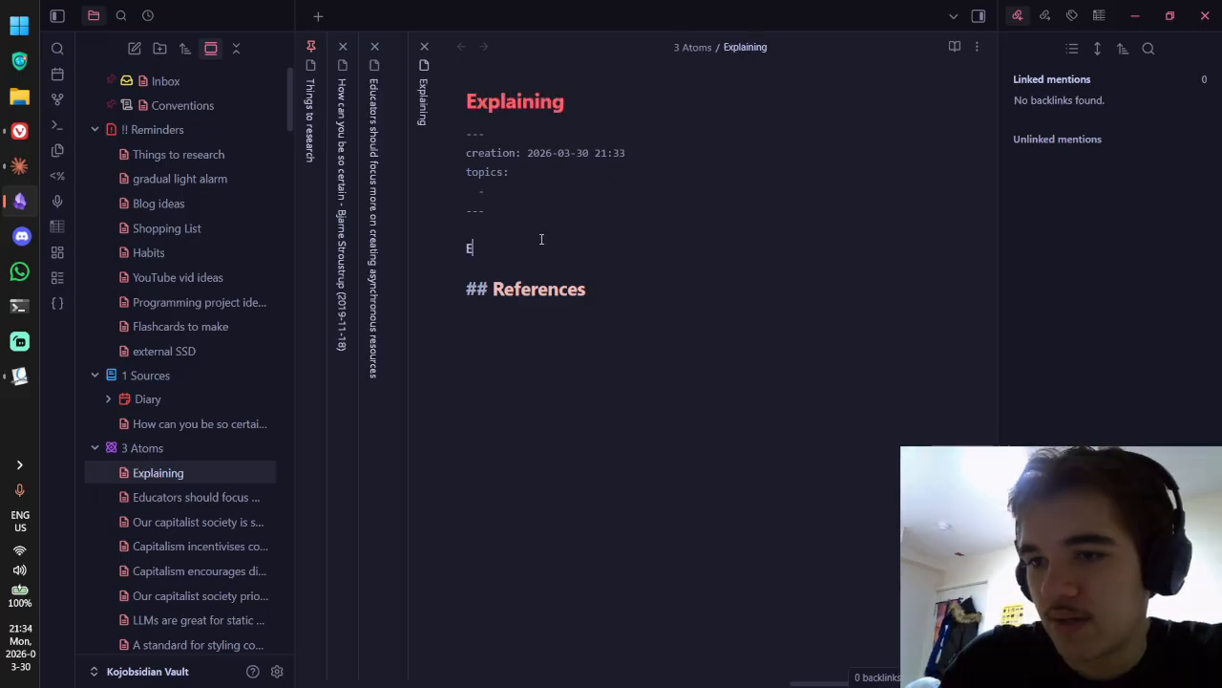
{"action": "key", "text": "BackSpace"}
{"action": "key", "text": "BackSpace"}
{"action": "key", "text": "BackSpace"}
{"action": "key", "text": "BackSpace"}
{"action": "key", "text": "BackSpace"}
{"action": "type", "text": "in"}
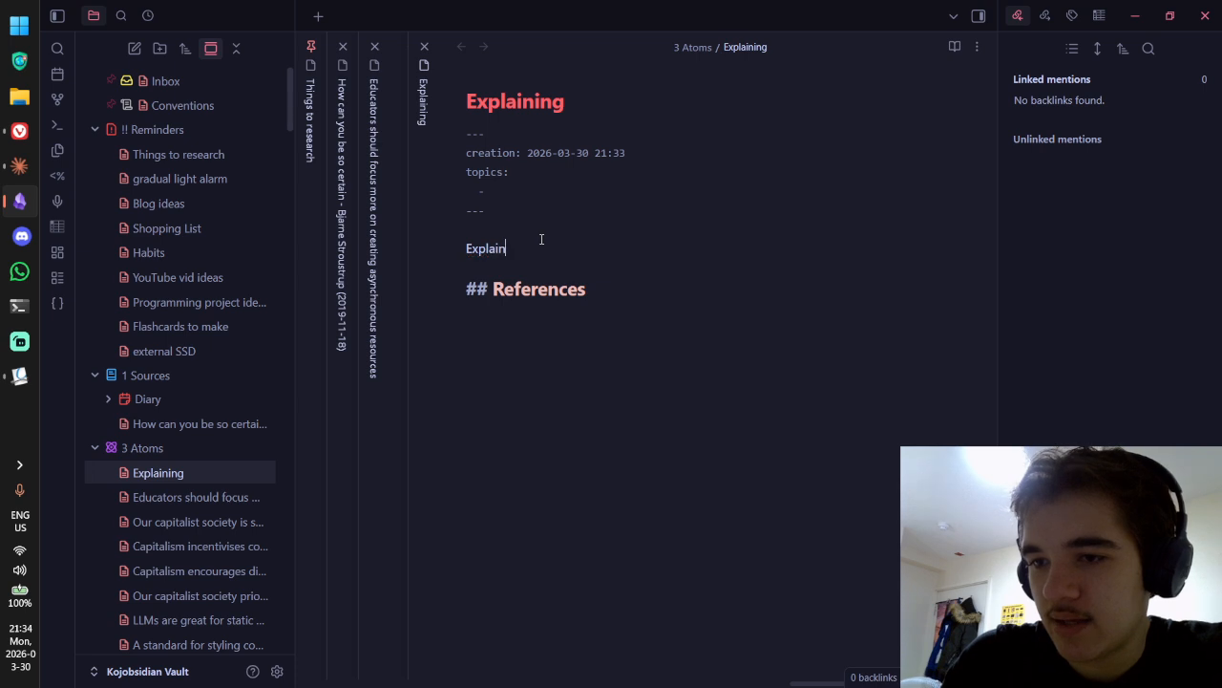
{"action": "type", "text": "ing what we think"}
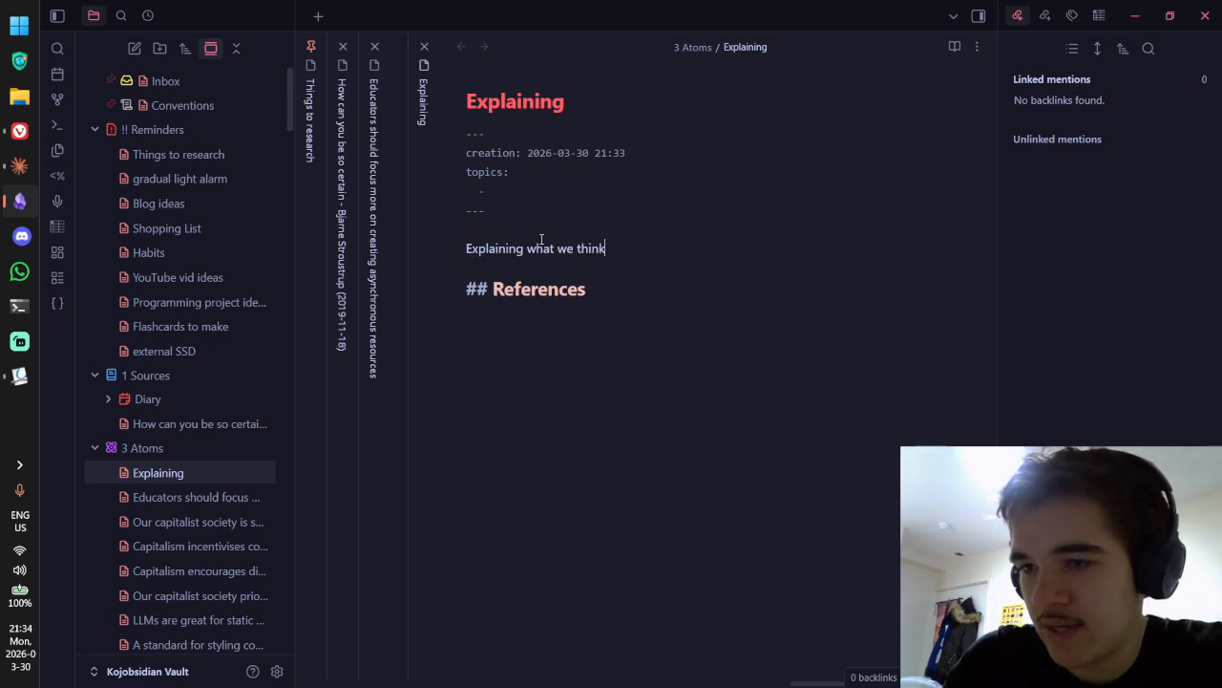
{"action": "type", "text": " we understand or mi"}
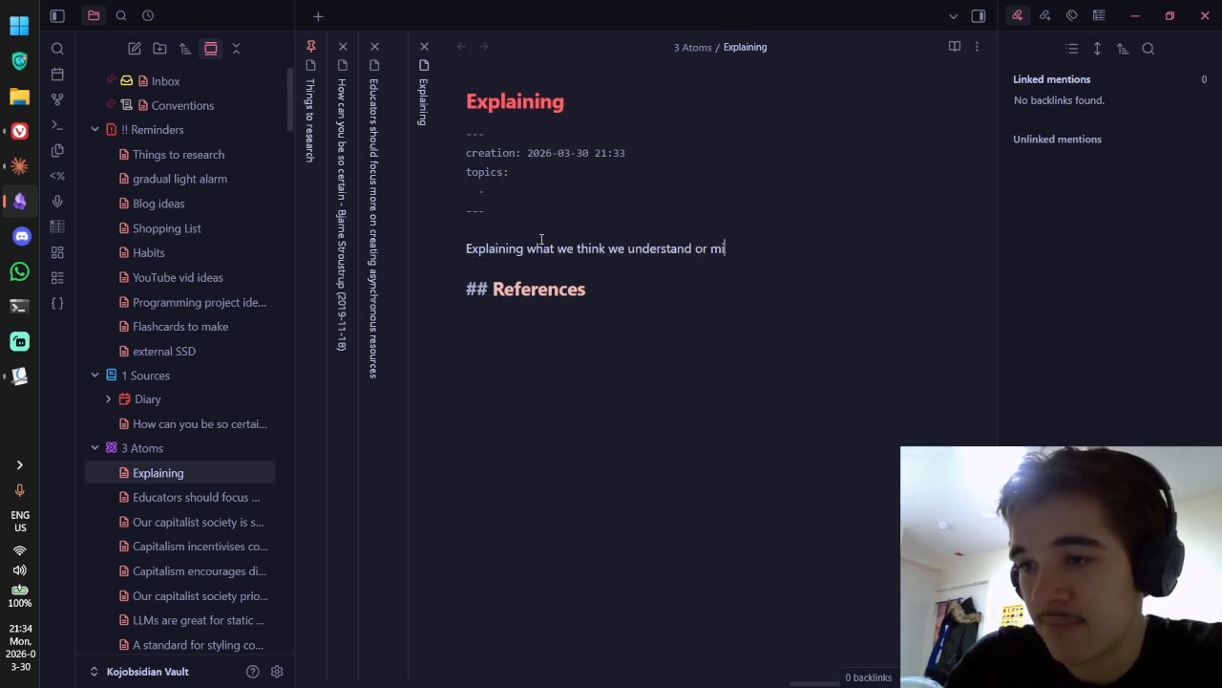
{"action": "type", "text": "ght understand to otherw"}
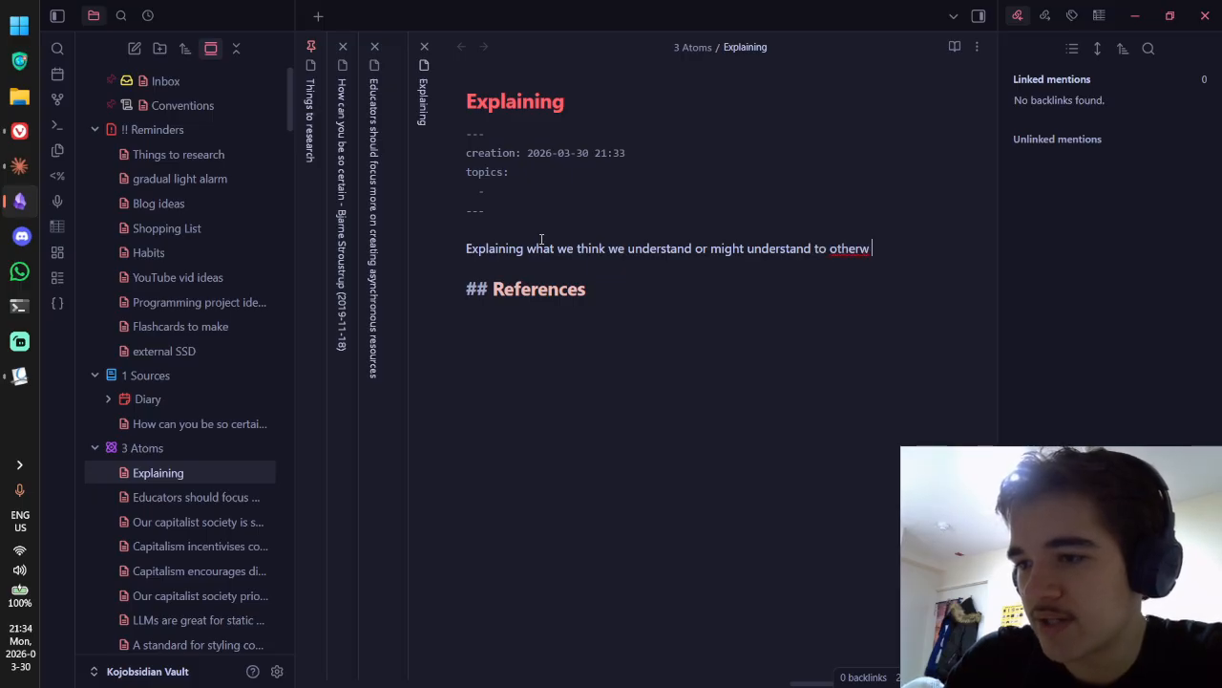
{"action": "key", "text": "BackSpace"}
{"action": "type", "text": "s "}
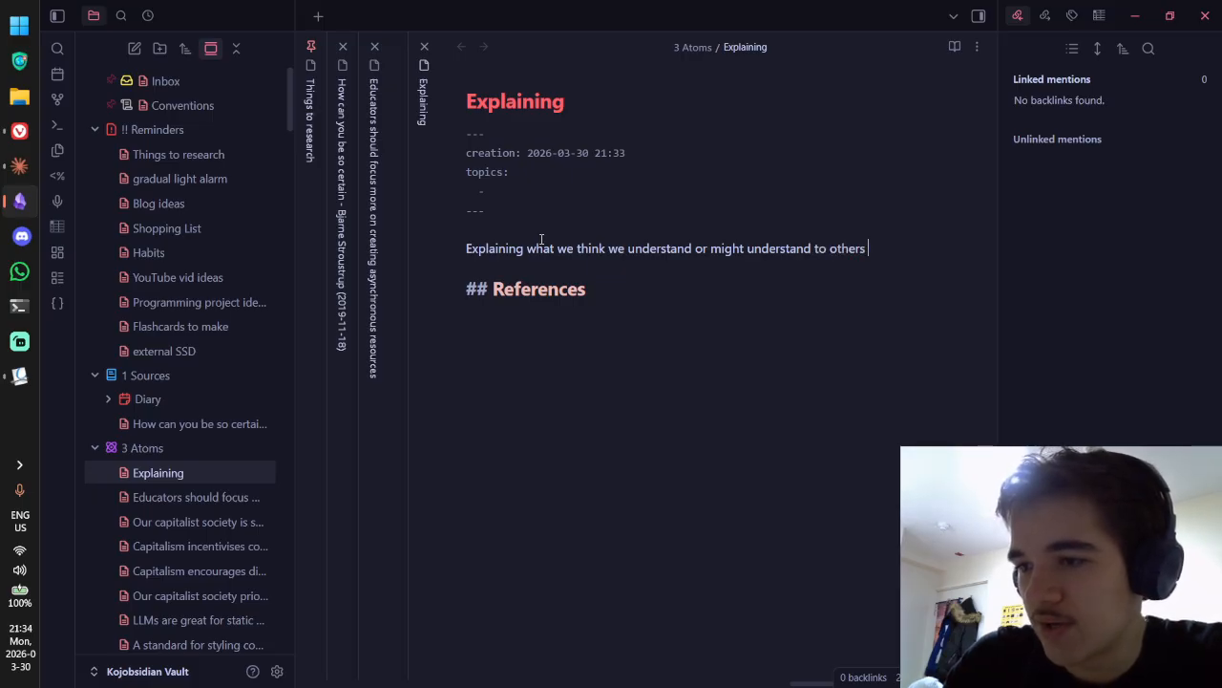
{"action": "type", "text": "who are not e"}
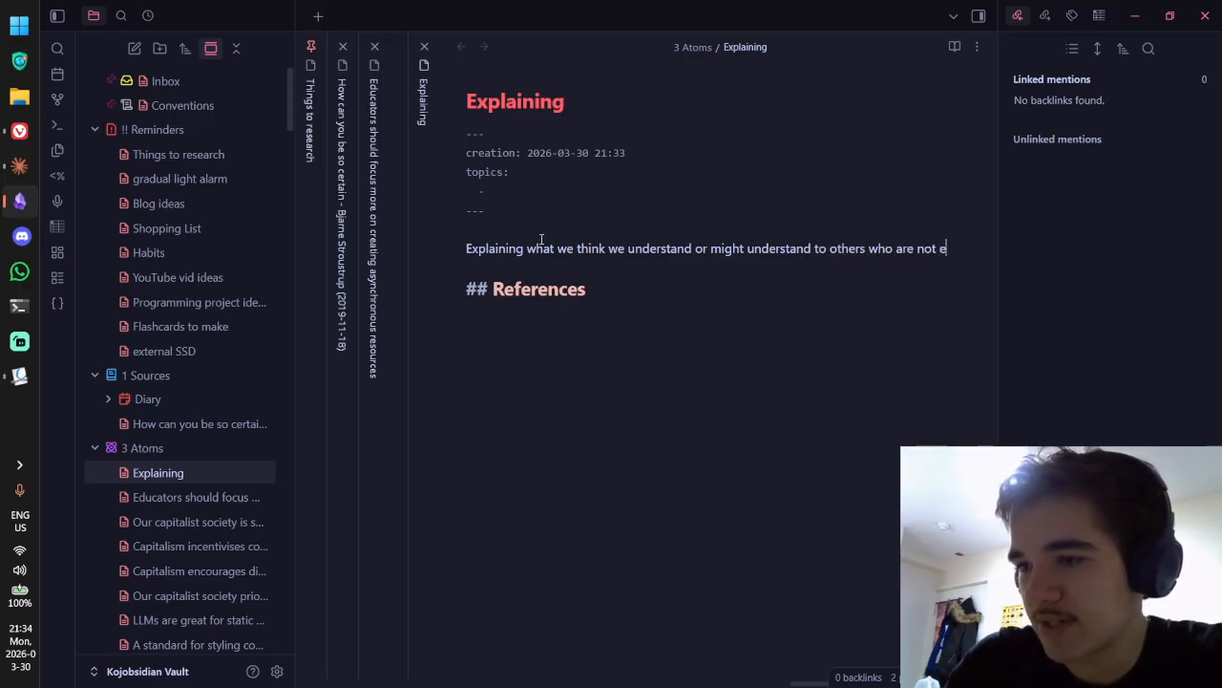
{"action": "type", "text": "xperts in"}
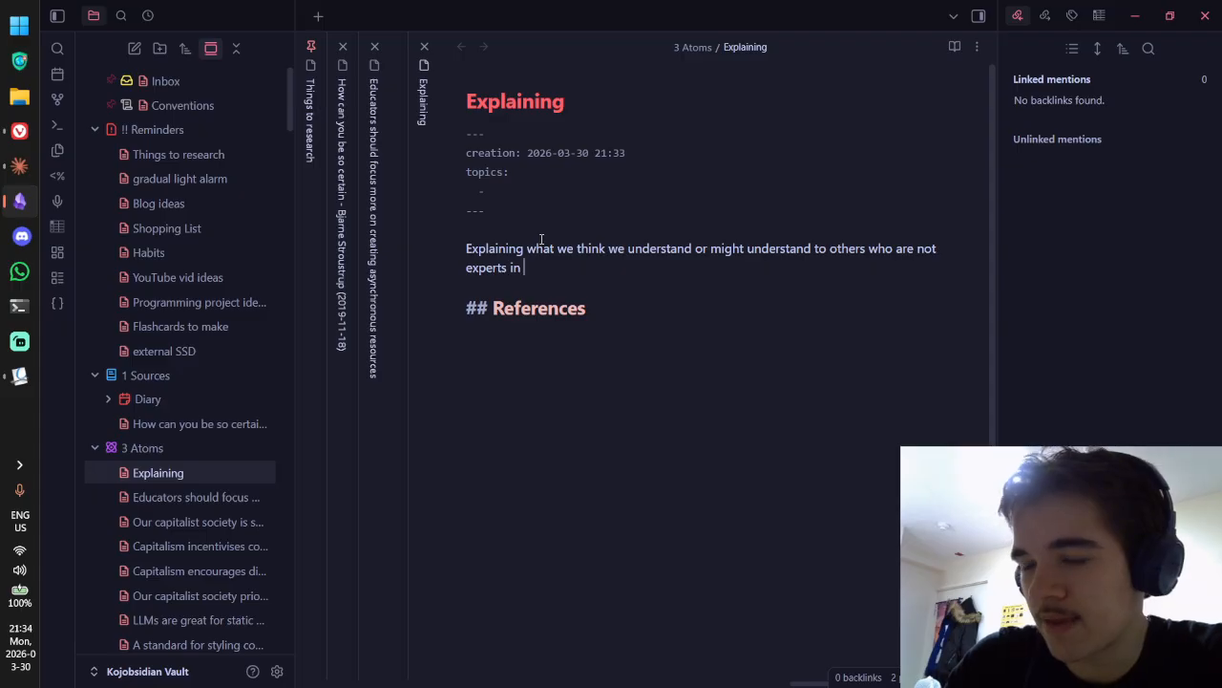
{"action": "key", "text": "ctrl+BackSpace"}
{"action": "key", "text": "ctrl+BackSpace"}
{"action": "key", "text": "ctrl+BackSpace"}
{"action": "key", "text": "ctrl+BackSpace"}
{"action": "key", "text": "ctrl+BackSpace"}
{"action": "key", "text": "ctrl+BackSpace"}
{"action": "key", "text": "ctrl+BackSpace"}
{"action": "key", "text": "ctrl+BackSpace"}
{"action": "key", "text": "ctrl+BackSpace"}
{"action": "key", "text": "ctrl+BackSpace"}
{"action": "key", "text": "ctrl+BackSpace"}
{"action": "key", "text": "ctrl+BackSpace"}
{"action": "key", "text": "ctrl+BackSpace"}
{"action": "key", "text": "ctrl+BackSpace"}
{"action": "key", "text": "ctrl+BackSpace"}
{"action": "key", "text": "ctrl+BackSpace"}
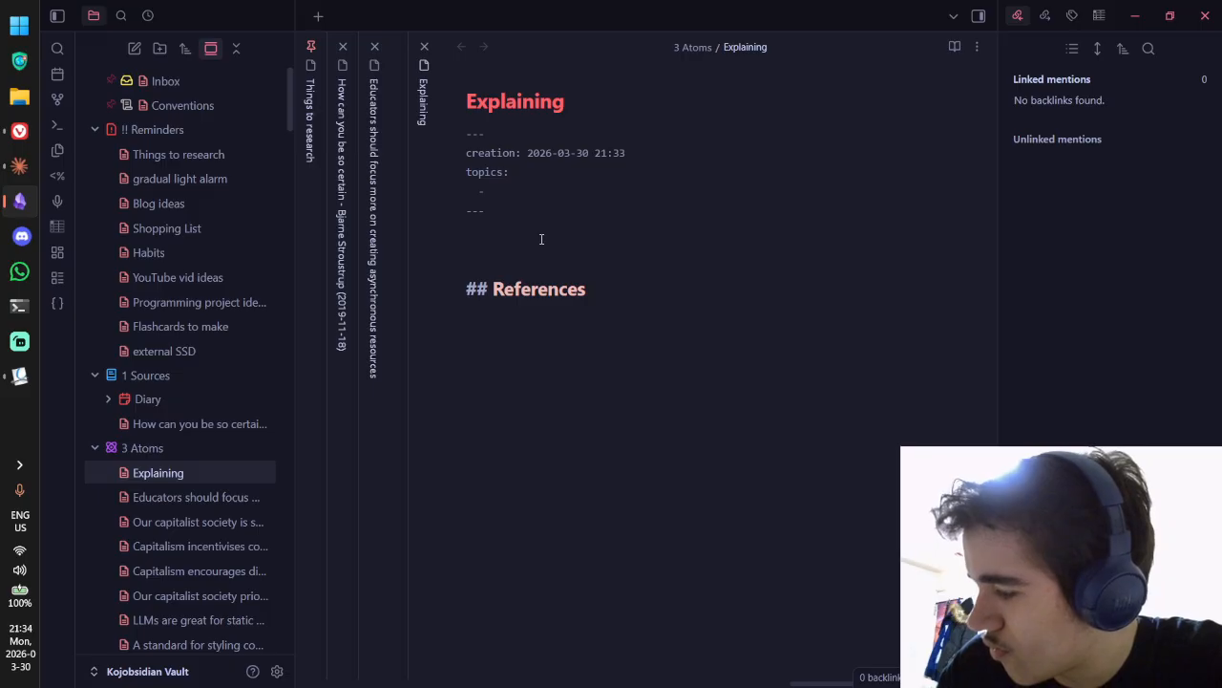
Step: Start the note's body with "Getting ourselves to explain a topic we are trying to better understand to"
{"action": "type", "text": "G"}
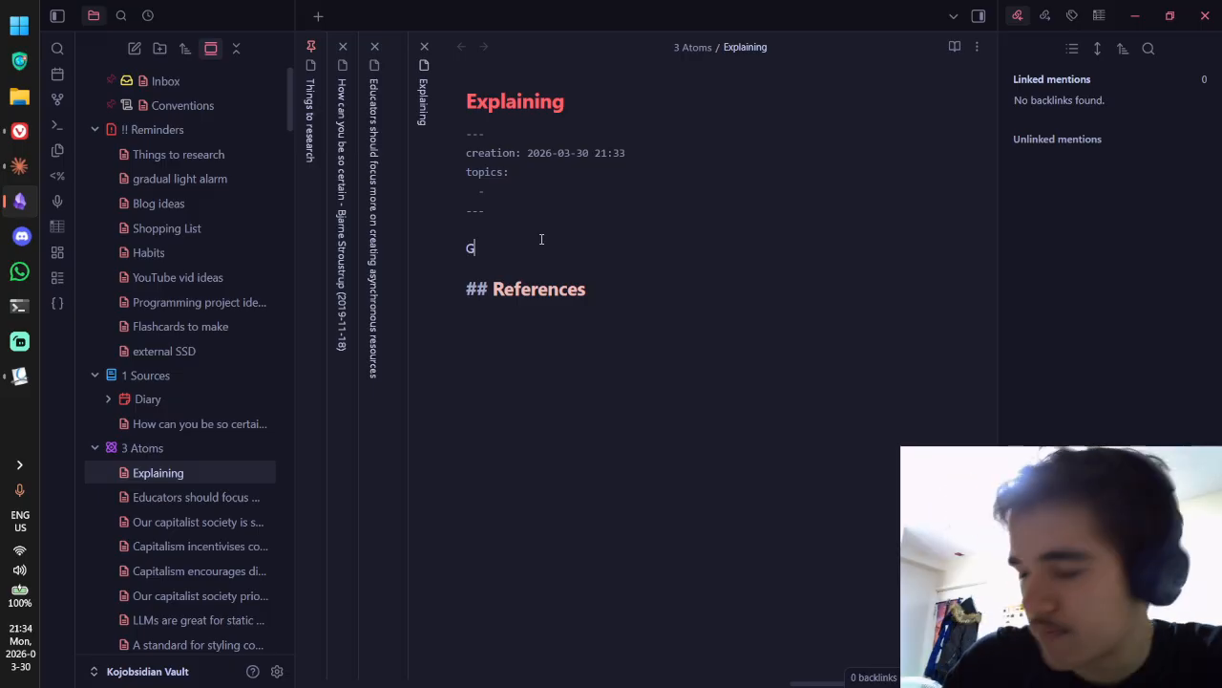
{"action": "key", "text": "BackSpace"}
{"action": "type", "text": "Getti"}
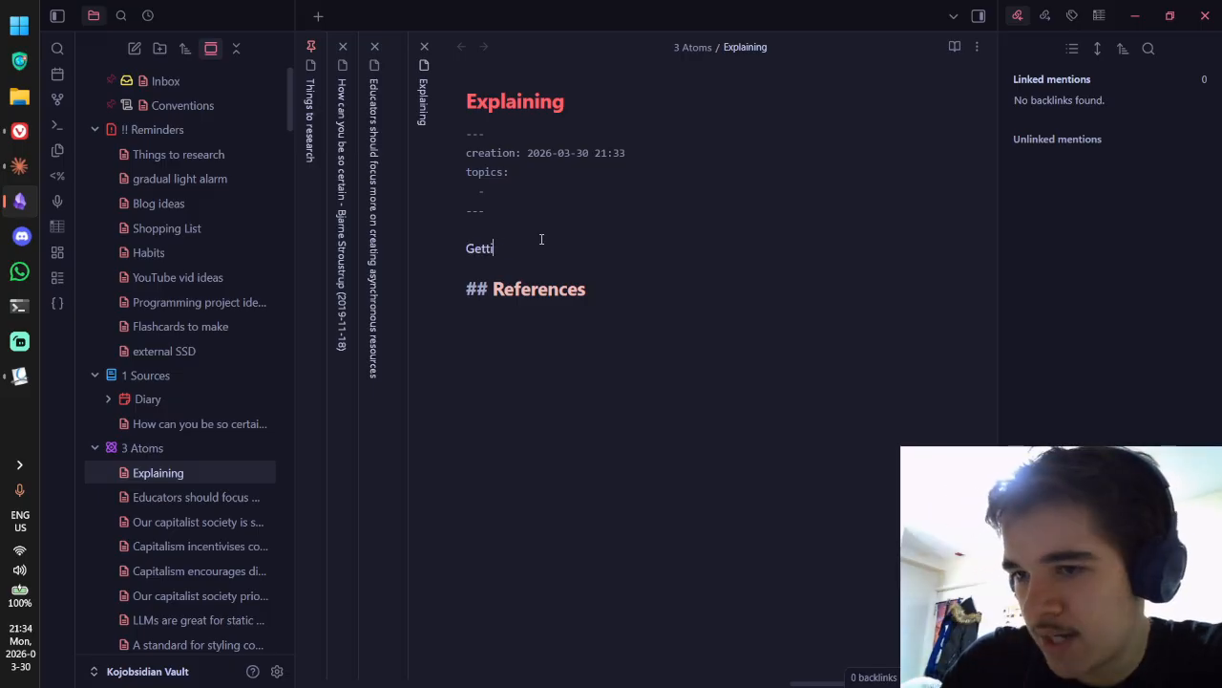
{"action": "type", "text": "ng ourselves to break"}
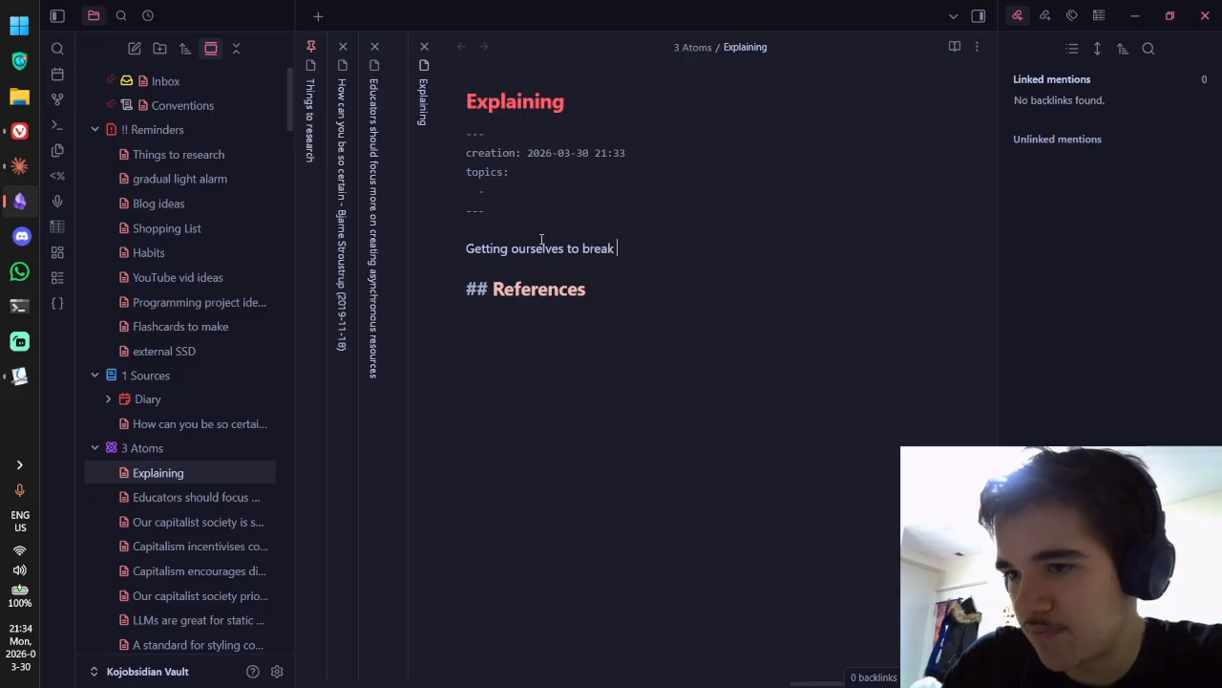
{"action": "key", "text": "BackSpace"}
{"action": "key", "text": "BackSpace"}
{"action": "key", "text": "BackSpace"}
{"action": "key", "text": "BackSpace"}
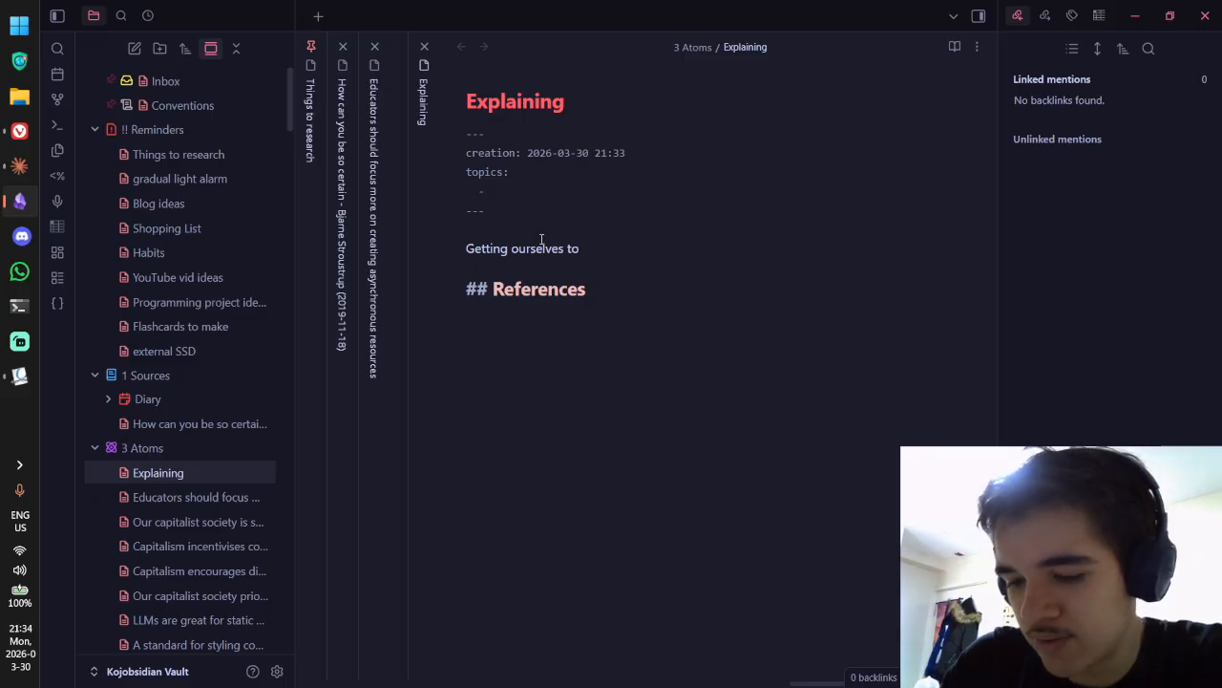
{"action": "type", "text": "explain a "}
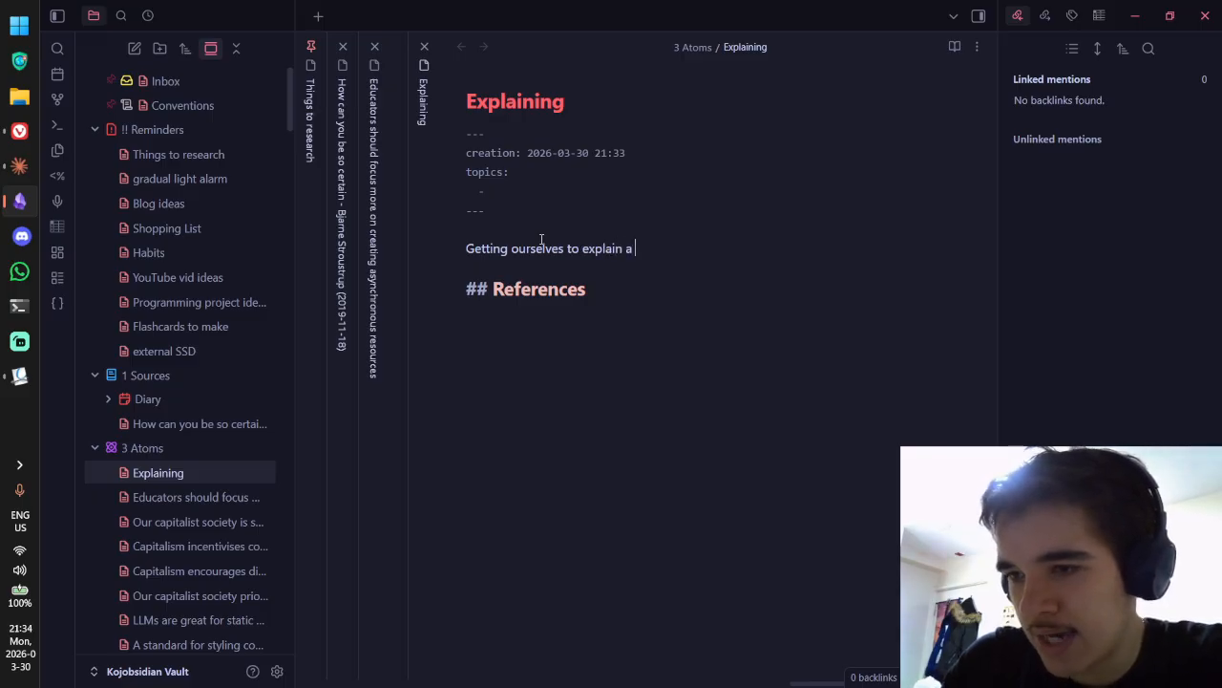
{"action": "type", "text": "topic we are try"}
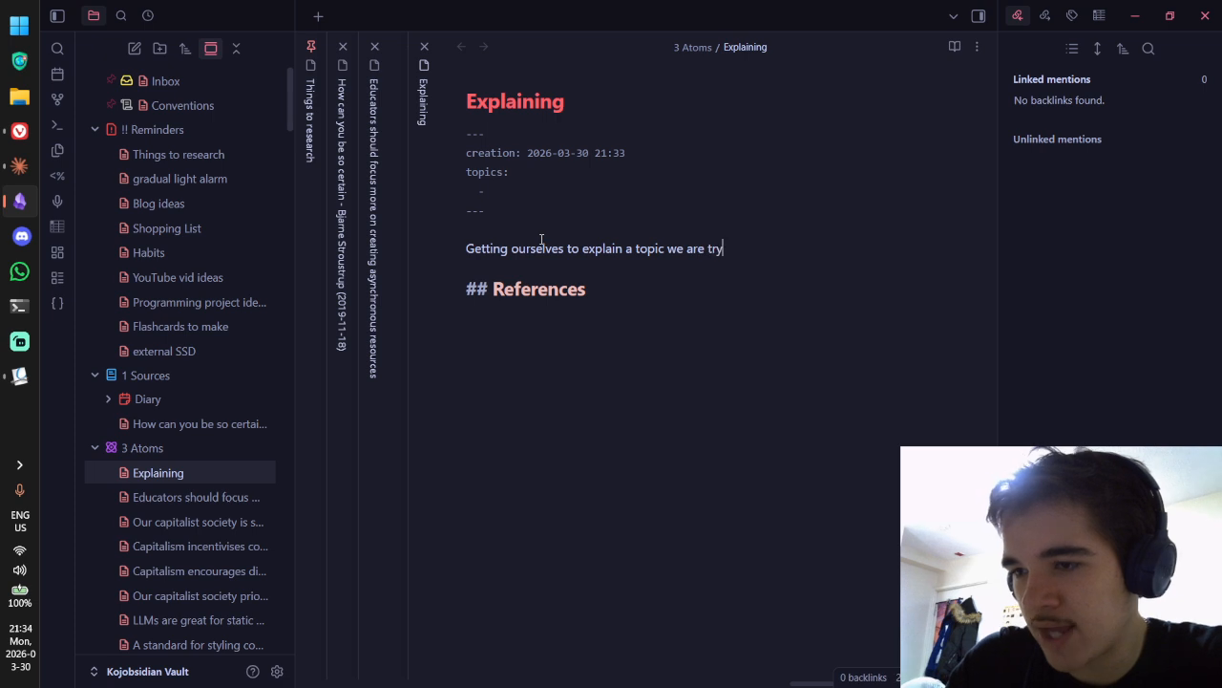
{"action": "type", "text": "ing to betterunde"}
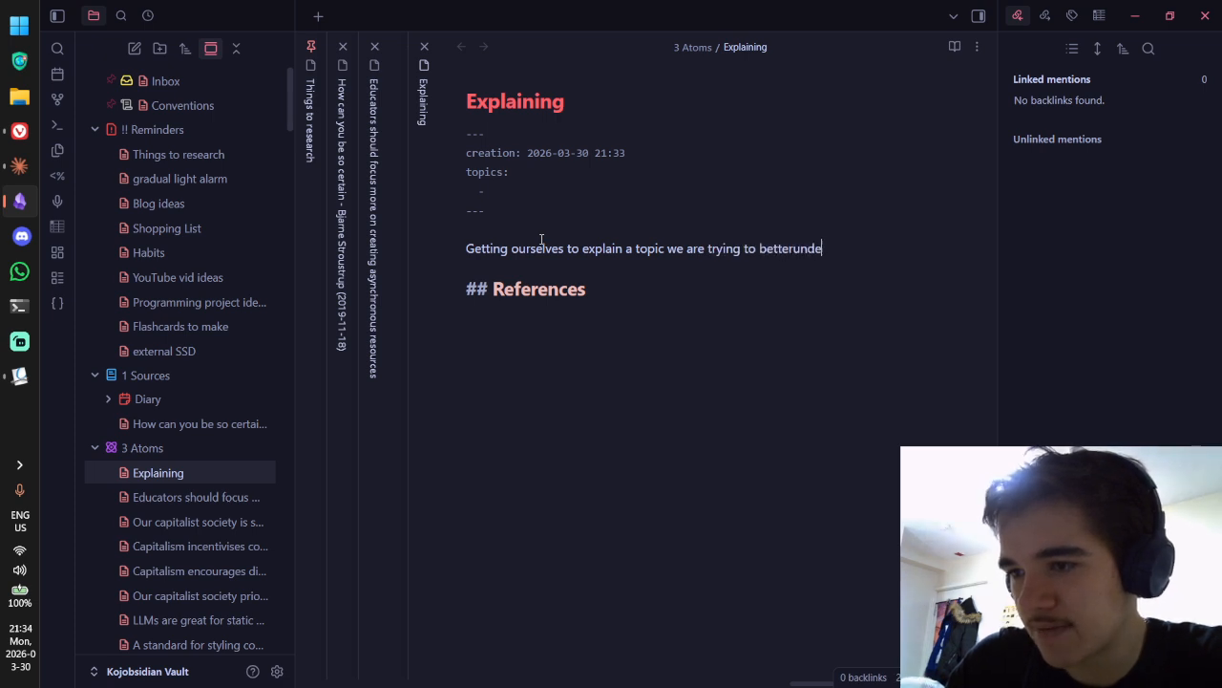
{"action": "key", "text": "BackSpace"}
{"action": "key", "text": "BackSpace"}
{"action": "key", "text": "BackSpace"}
{"action": "key", "text": "BackSpace"}
{"action": "type", "text": "understand to "}
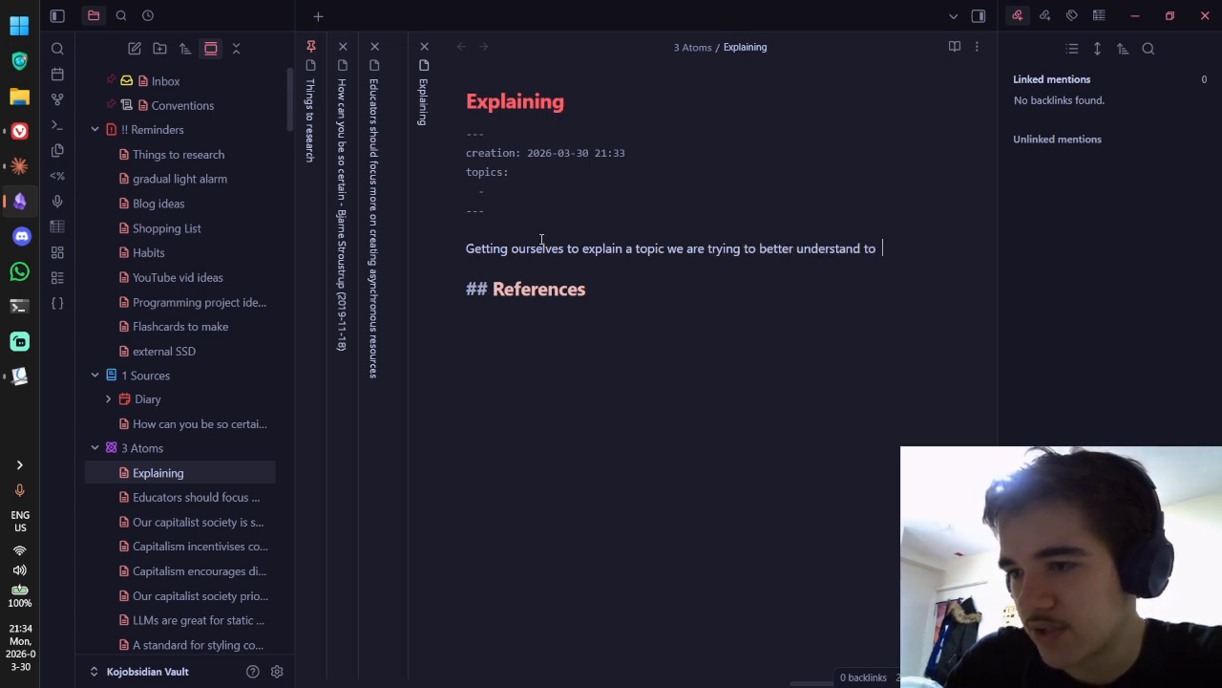
Step: Continue the body sentence with "someone who is not already an expert about that topic"
{"action": "type", "text": "someone wh"}
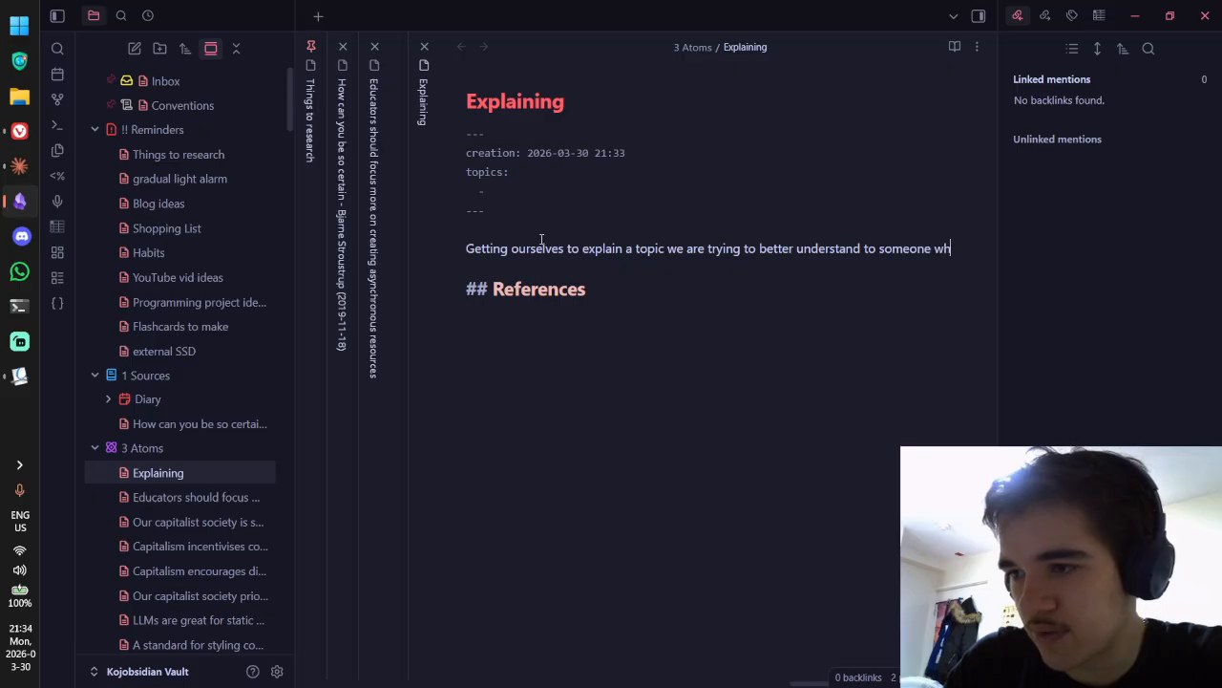
{"action": "type", "text": "o is not an exper"}
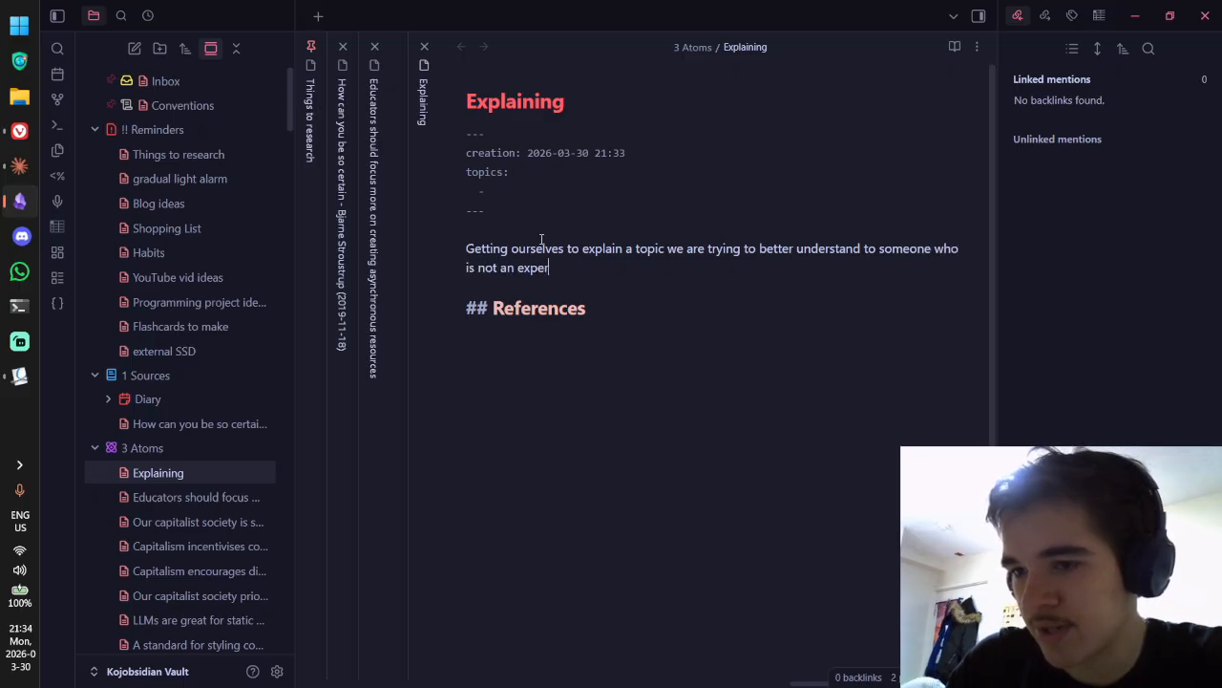
{"action": "type", "text": "t about that t"}
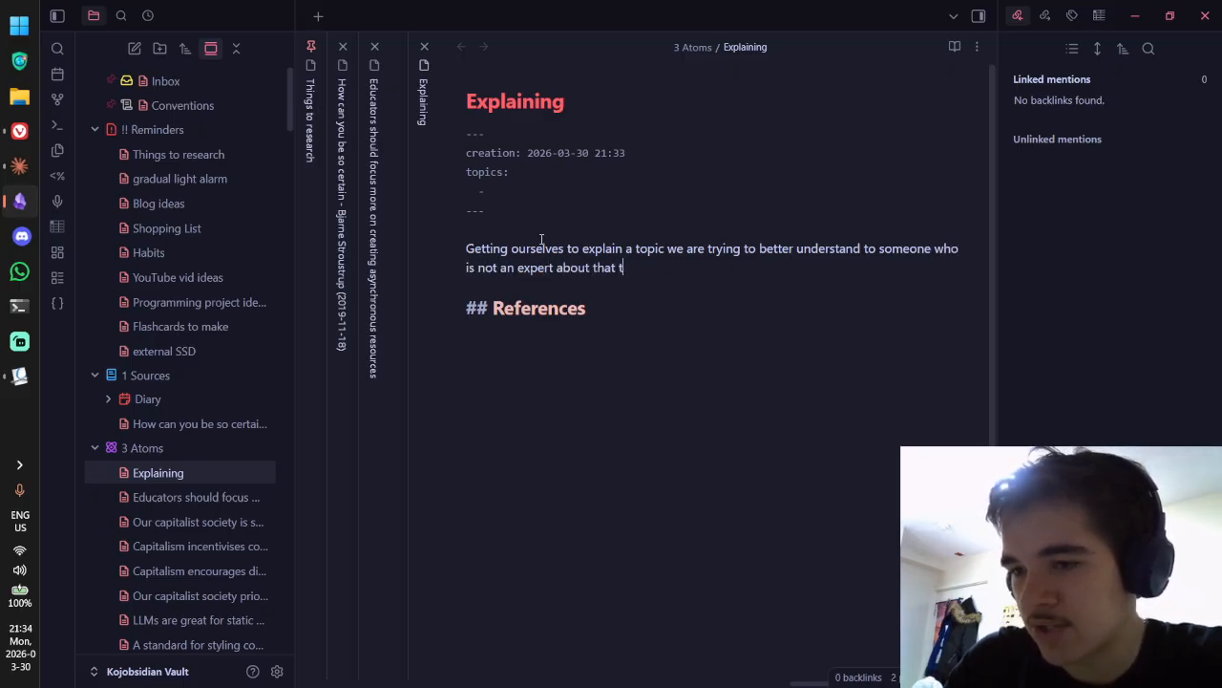
{"action": "type", "text": "opic"}
{"action": "key", "text": "BackSpace"}
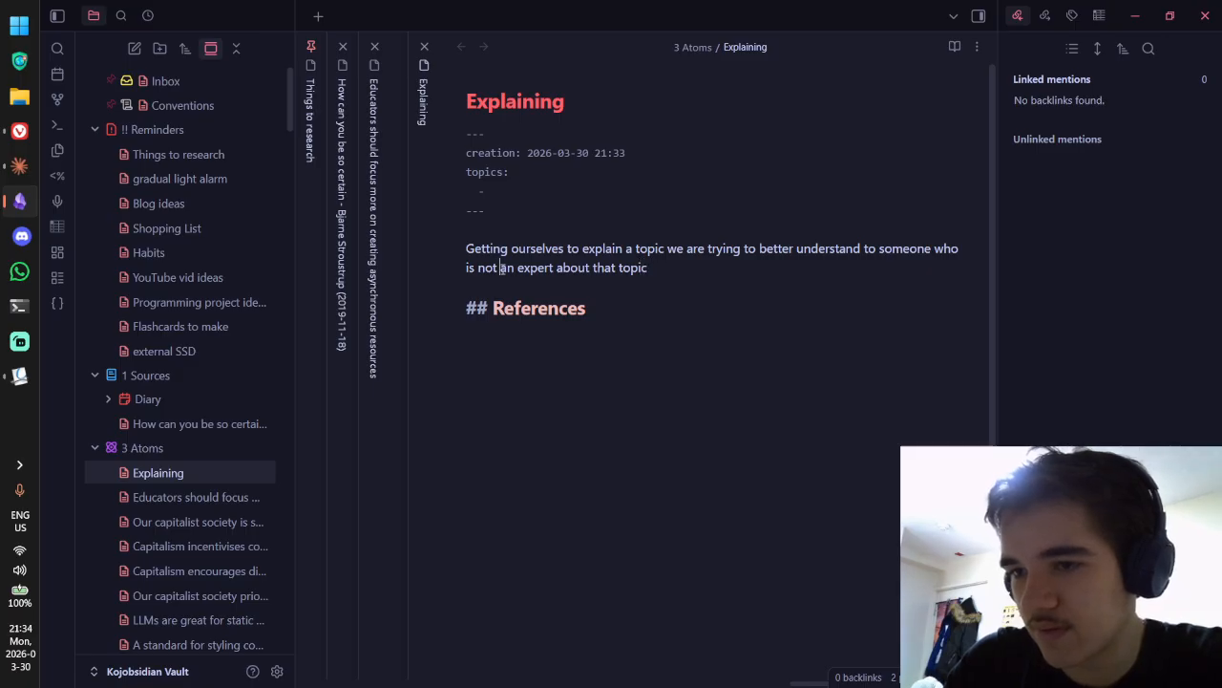
{"action": "type", "text": "already"}
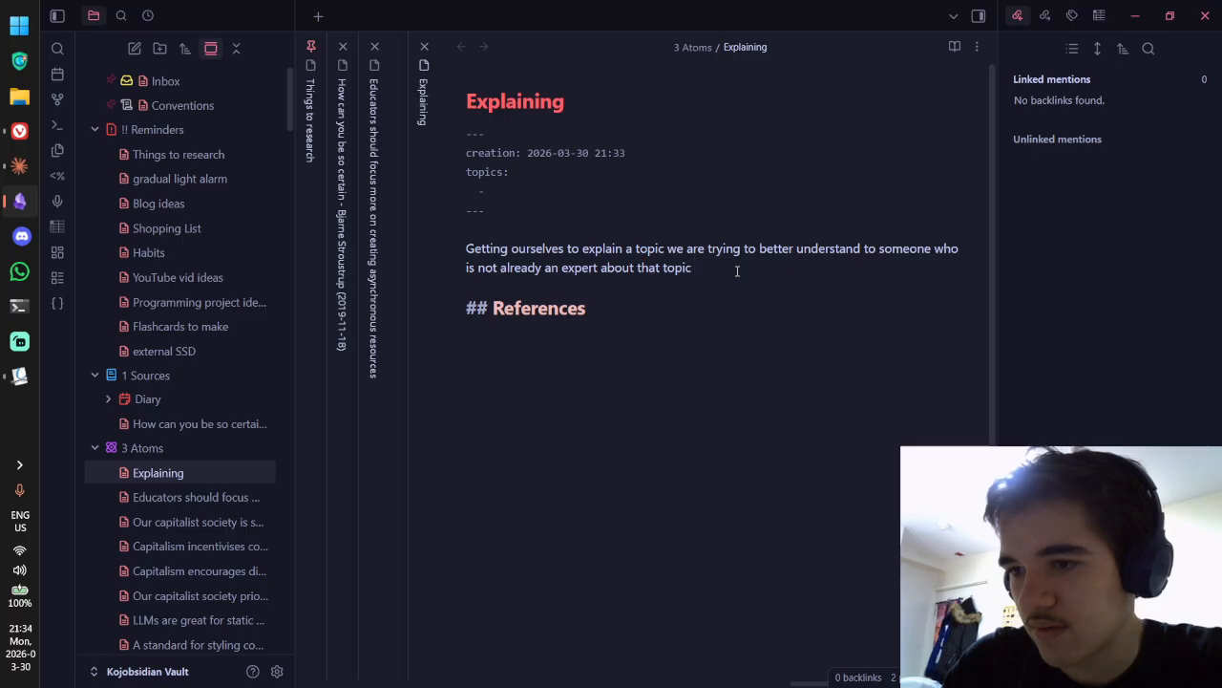
Step: Replace "an expert" in the body sentence with the correctly spelled "particularly knowledgeable"
{"action": "left_click", "coordinate": [597, 268]}
{"action": "key", "text": "ctrl+BackSpace"}
{"action": "key", "text": "ctrl+BackSpace"}
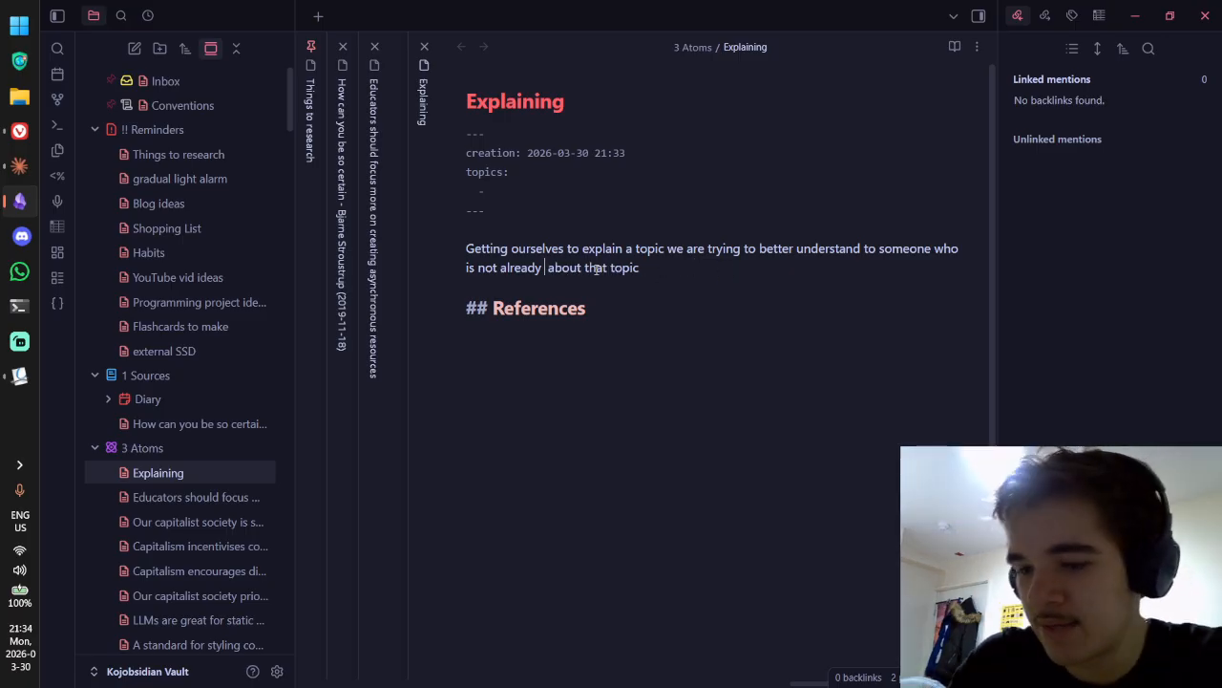
{"action": "type", "text": "paricularly"}
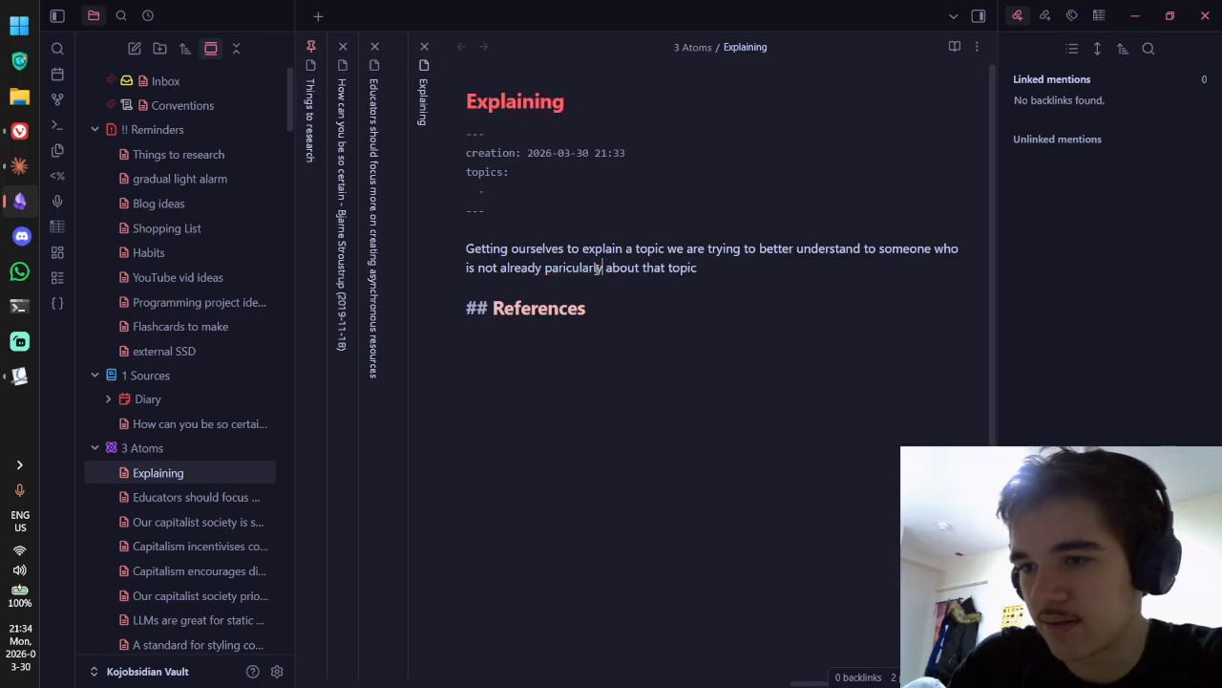
{"action": "key", "text": "BackSpace"}
{"action": "key", "text": "BackSpace"}
{"action": "key", "text": "BackSpace"}
{"action": "key", "text": "BackSpace"}
{"action": "key", "text": "BackSpace"}
{"action": "key", "text": "BackSpace"}
{"action": "key", "text": "BackSpace"}
{"action": "key", "text": "BackSpace"}
{"action": "type", "text": "ti"}
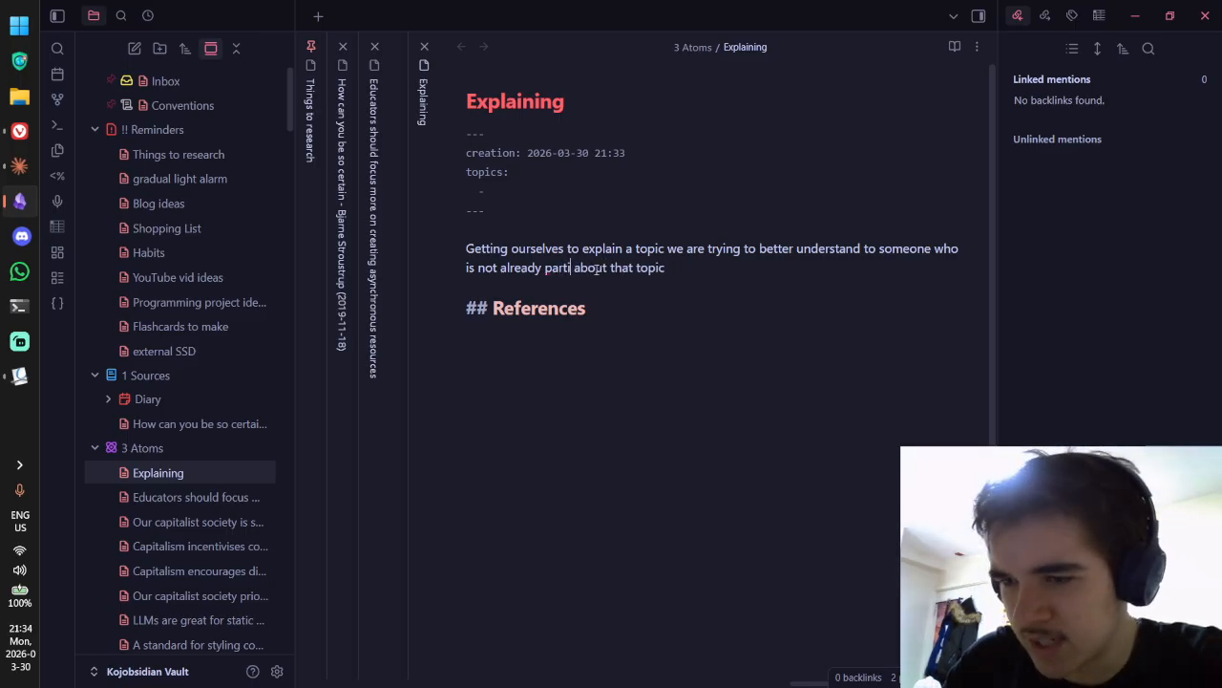
{"action": "type", "text": "cularly knowled"}
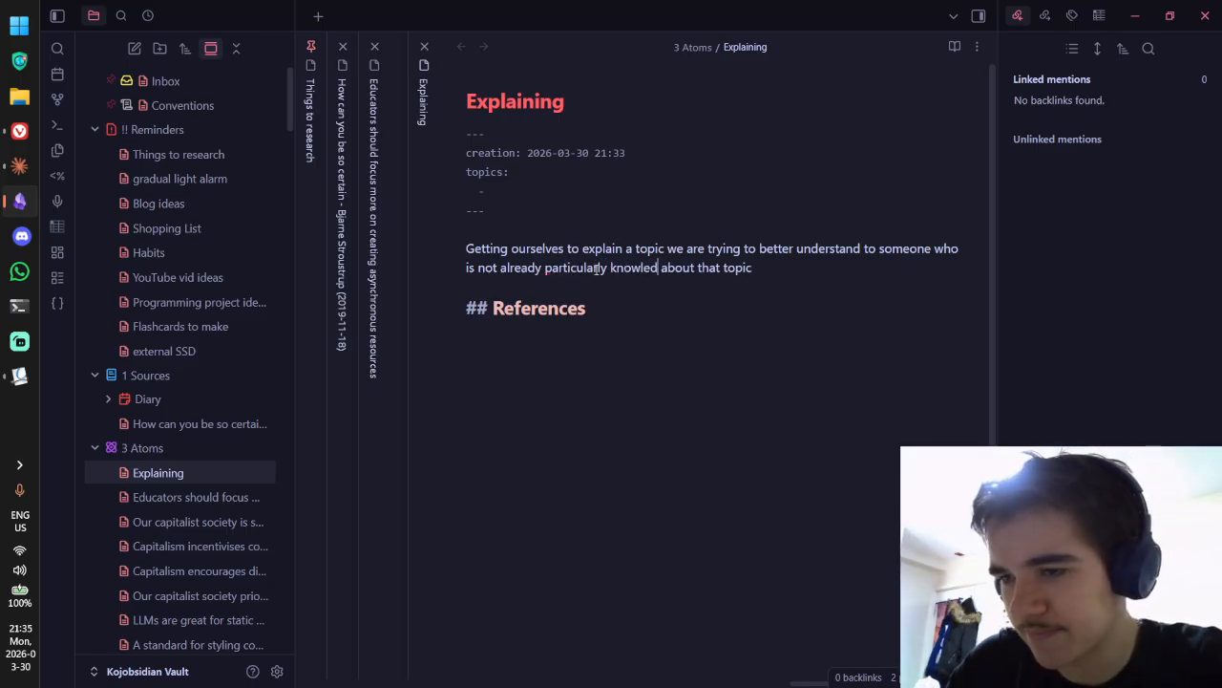
{"action": "type", "text": "eable"}
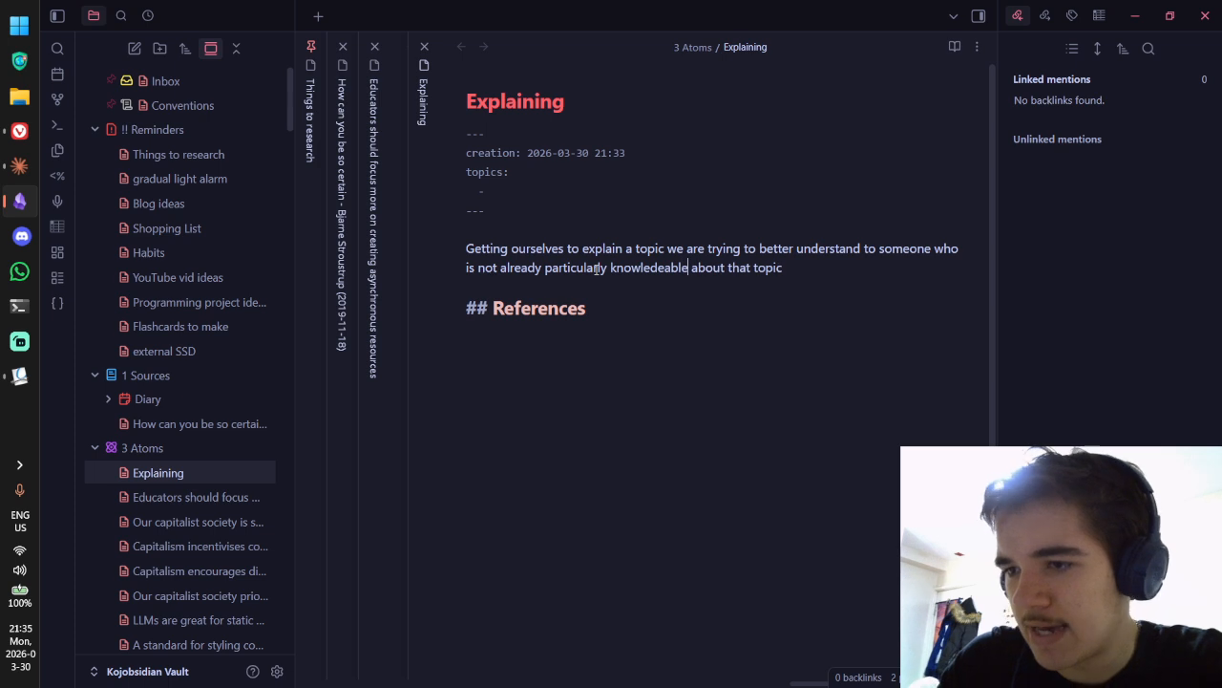
{"action": "right_click", "coordinate": [647, 274]}
{"action": "left_click", "coordinate": [725, 287]}
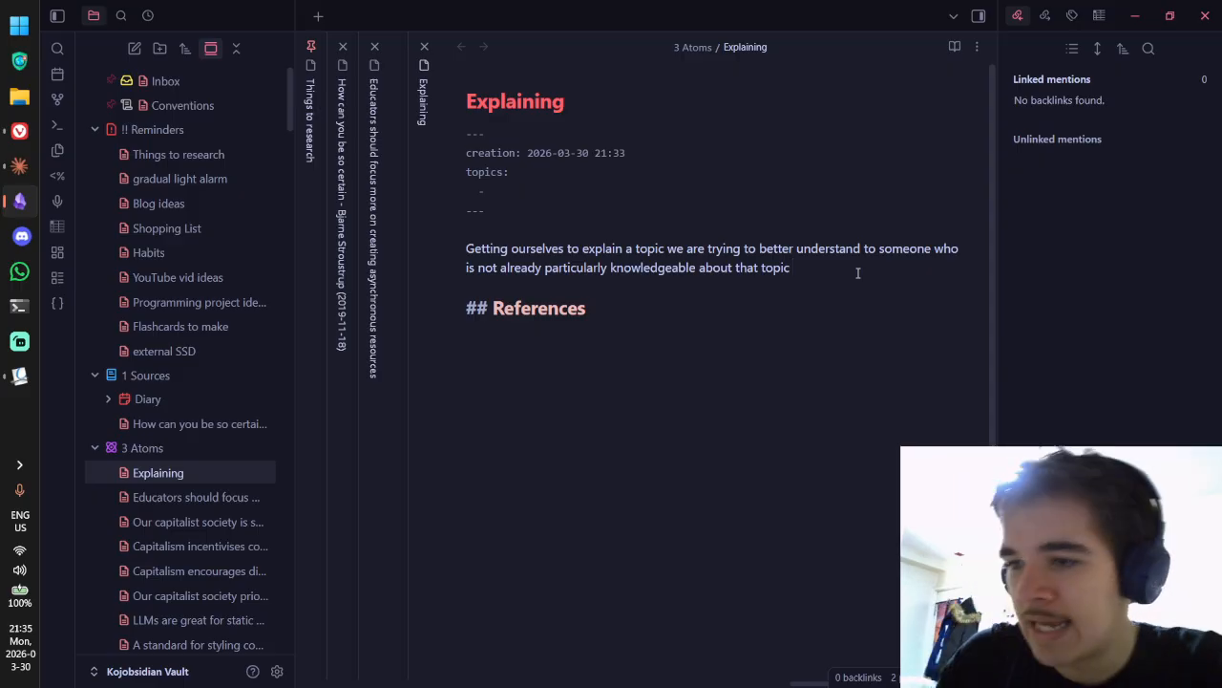
Step: Continue the body sentence with "in a simple manner that they can understand is a great way to"
{"action": "type", "text": "in a simple"}
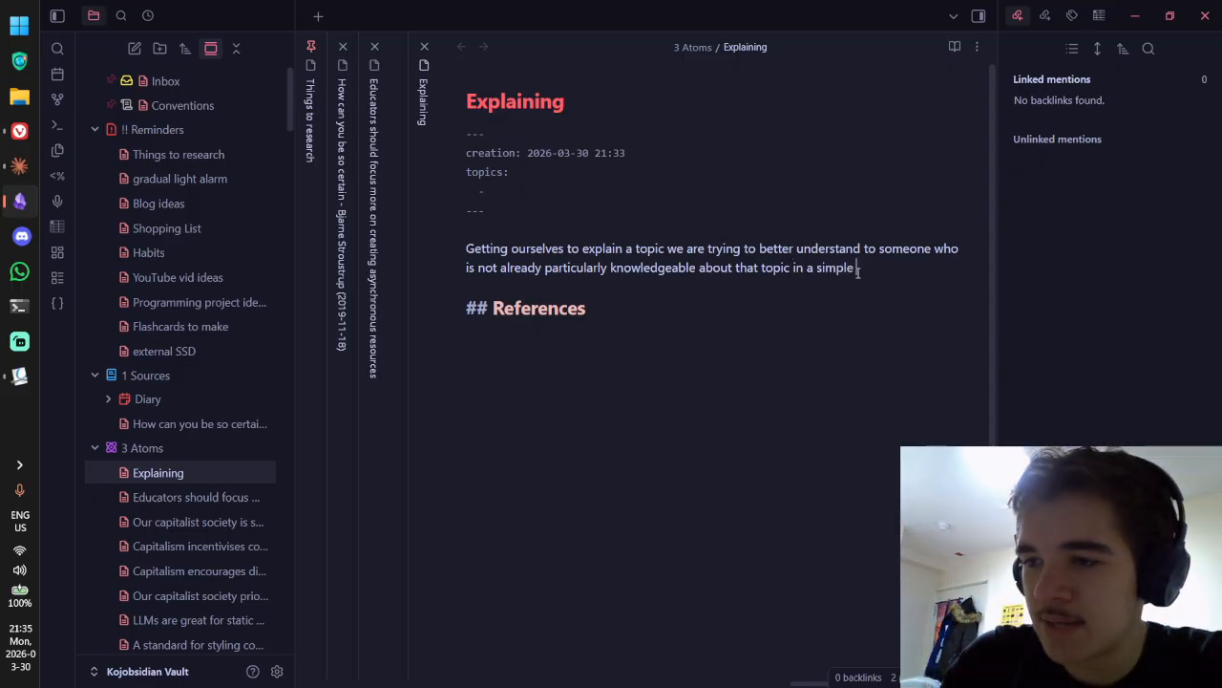
{"action": "type", "text": " manner that "}
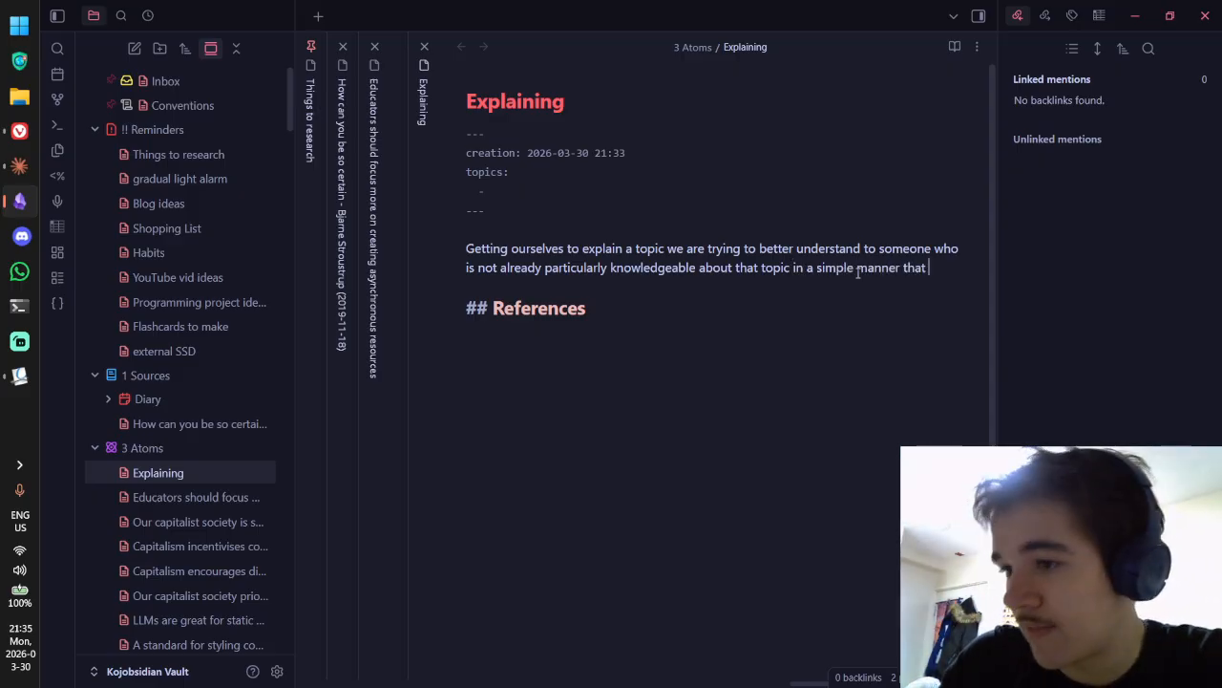
{"action": "type", "text": "they can un"}
{"action": "type", "text": "stand is a good way"}
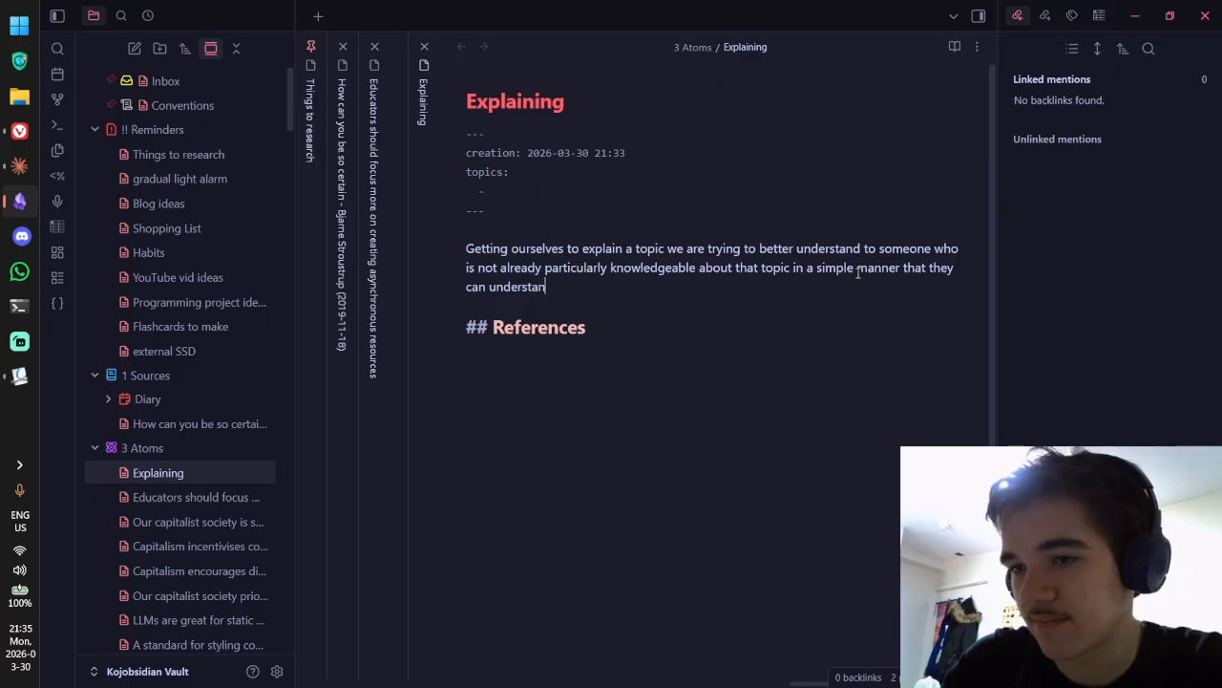
{"action": "key", "text": "BackSpace"}
{"action": "key", "text": "BackSpace"}
{"action": "key", "text": "BackSpace"}
{"action": "key", "text": "BackSpace"}
{"action": "key", "text": "BackSpace"}
{"action": "key", "text": "BackSpace"}
{"action": "key", "text": "BackSpace"}
{"action": "key", "text": "BackSpace"}
{"action": "key", "text": "BackSpace"}
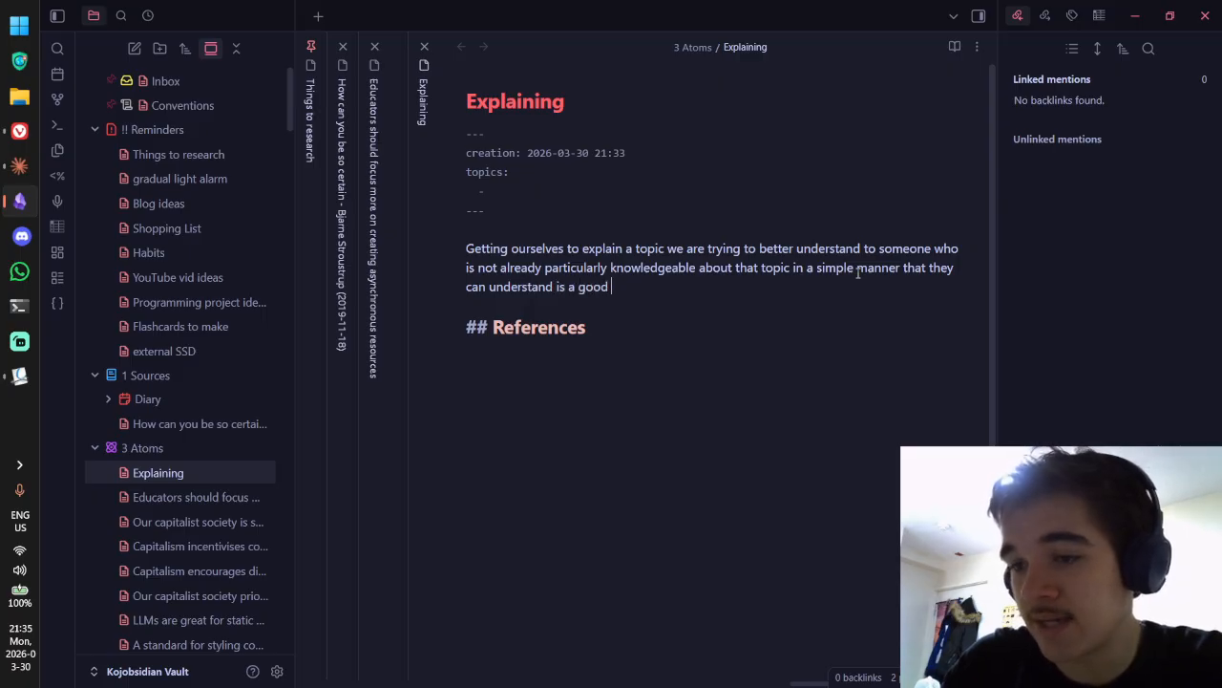
{"action": "type", "text": "great way to "}
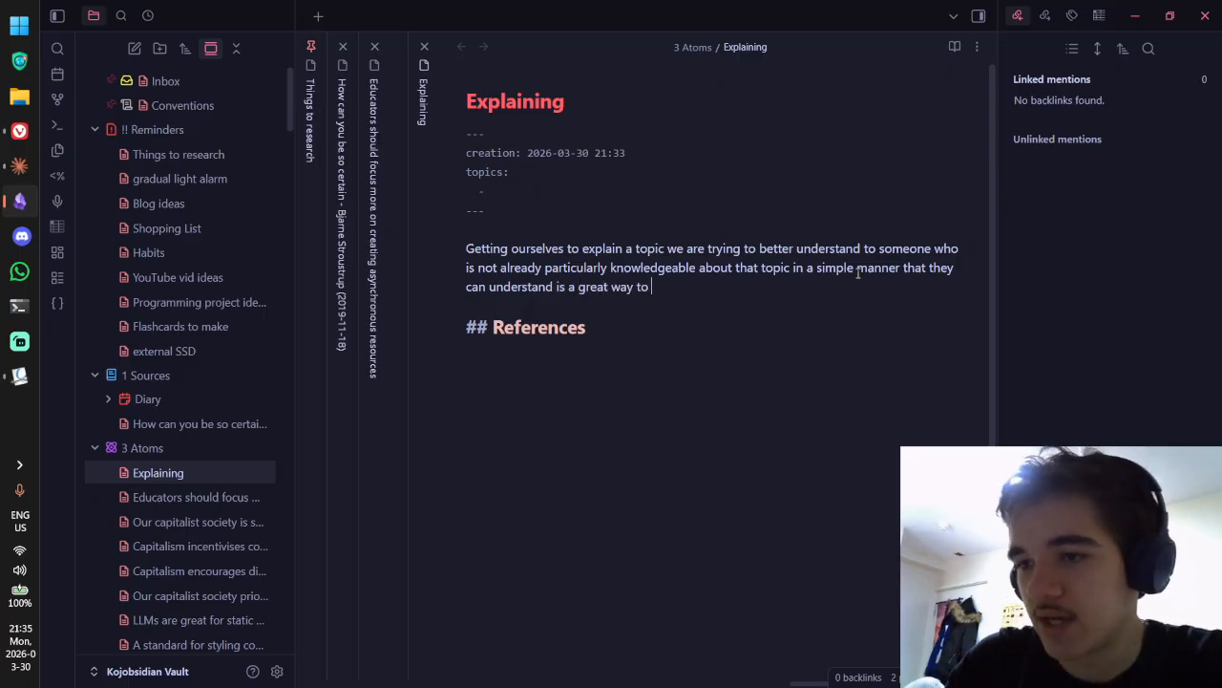
Step: Continue the body sentence with "expose our own gaps in understanding and ultimately improve and solidify"
{"action": "type", "text": "expose our own gap"}
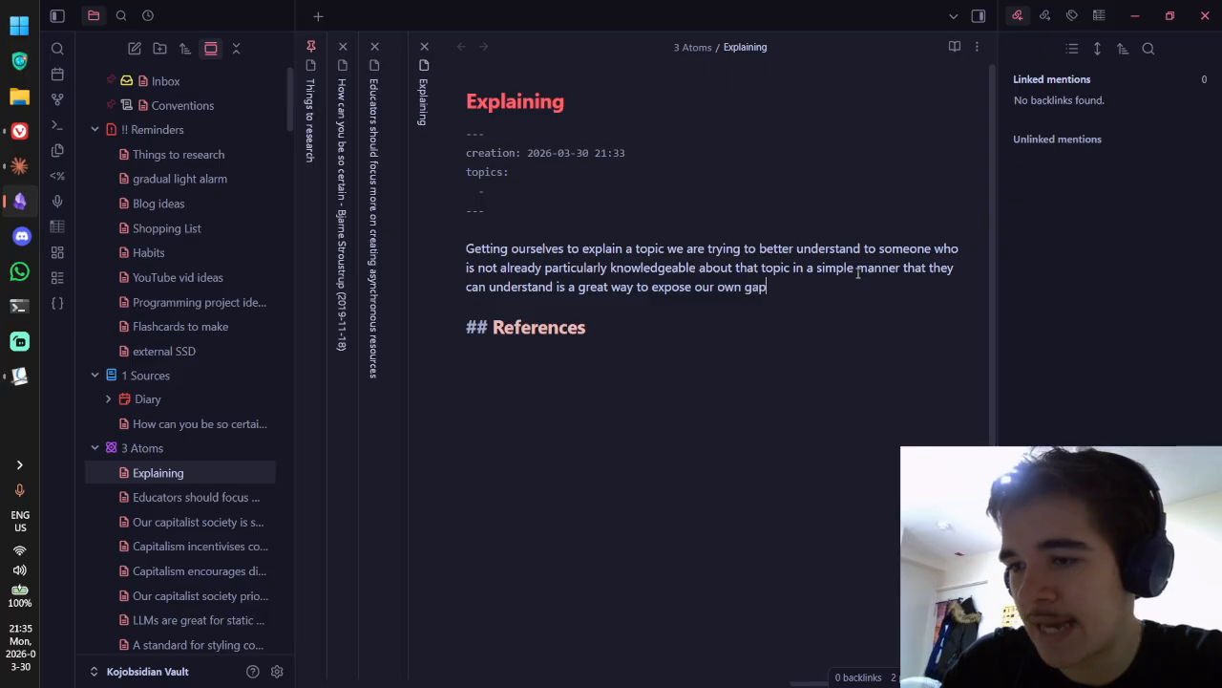
{"action": "type", "text": "s in understanding an"}
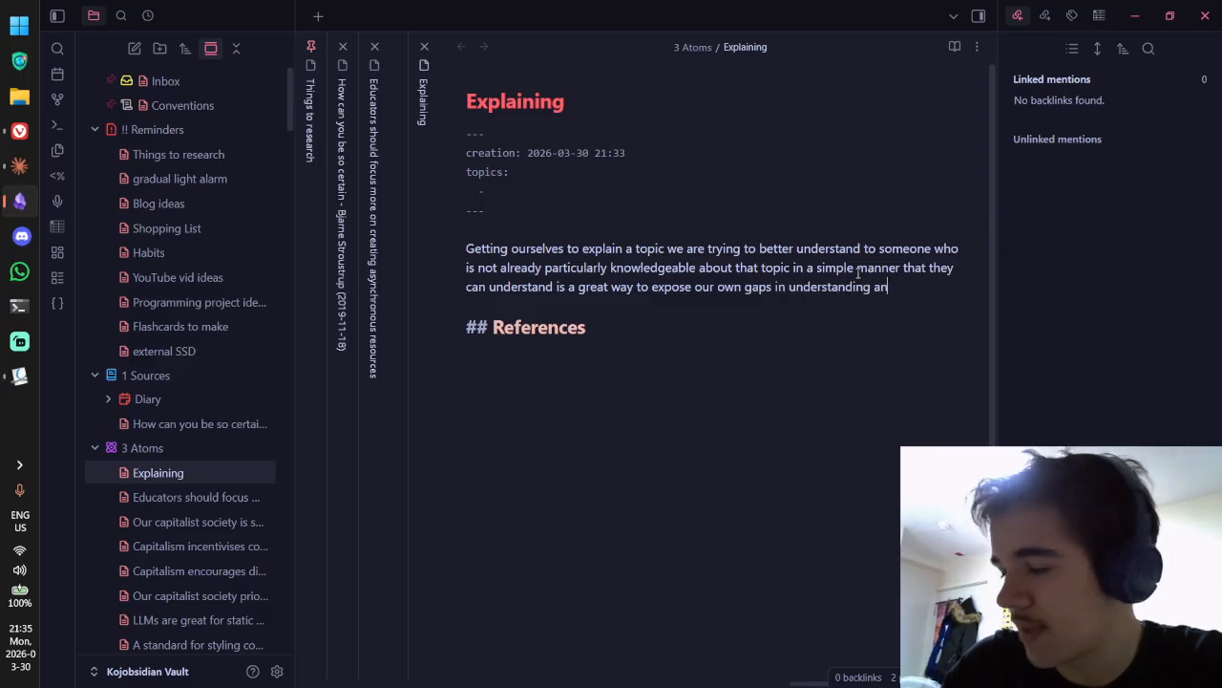
{"action": "type", "text": "d ultimately im"}
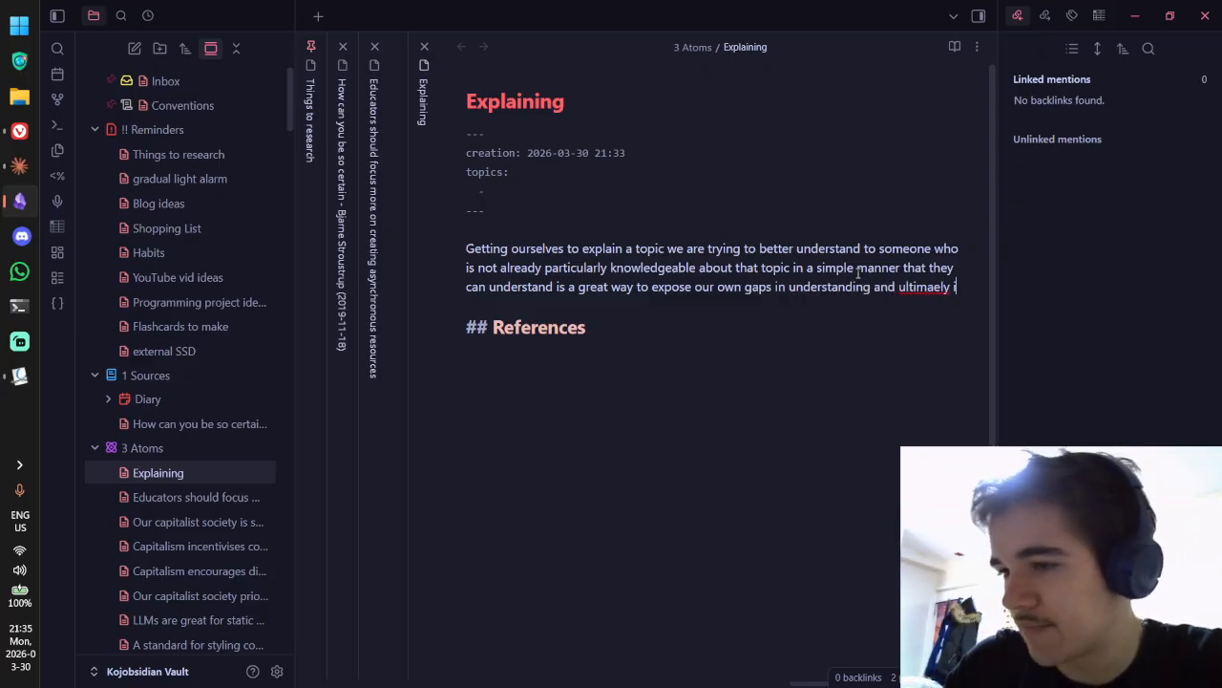
{"action": "type", "text": "pr"}
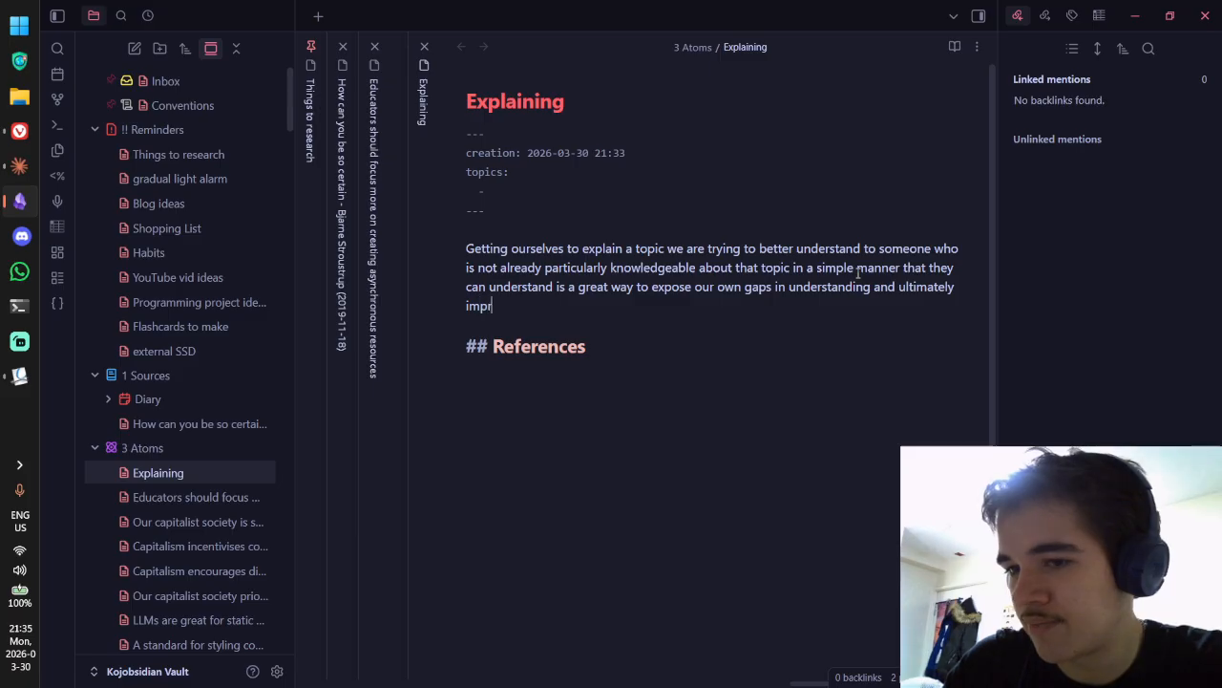
{"action": "type", "text": "ove and solidify"}
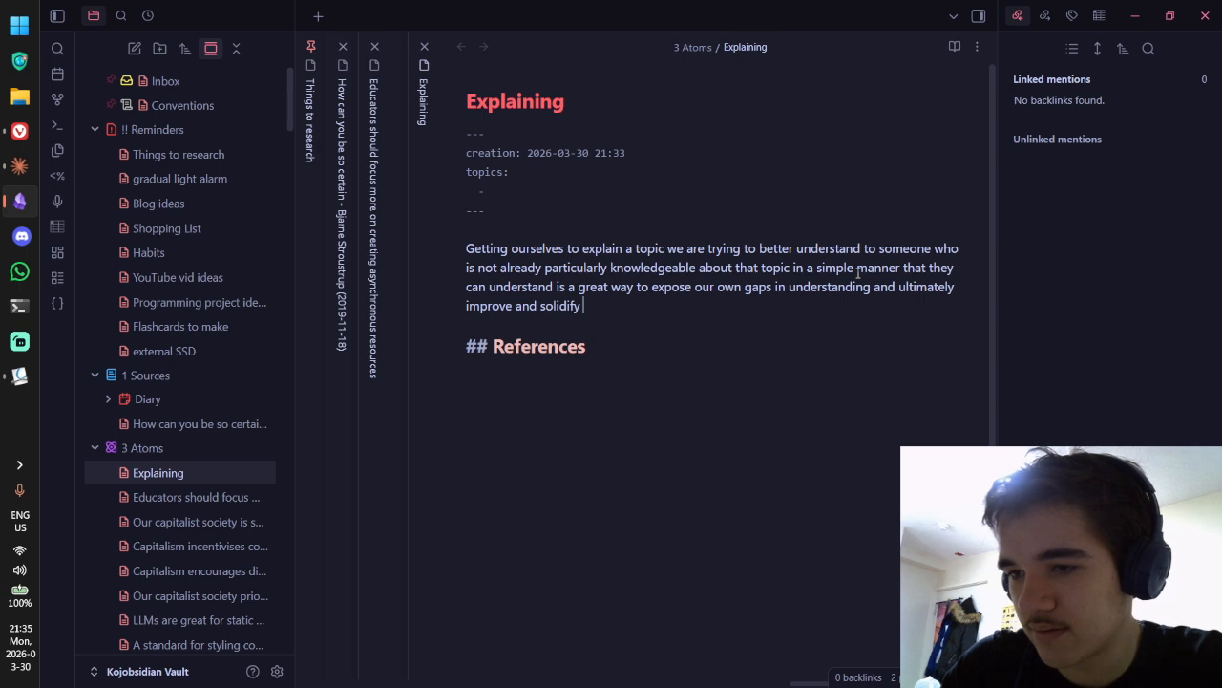
Step: Finish the body sentence with "our understandings." as the thing that is improved and solidified
{"action": "type", "text": "them."}
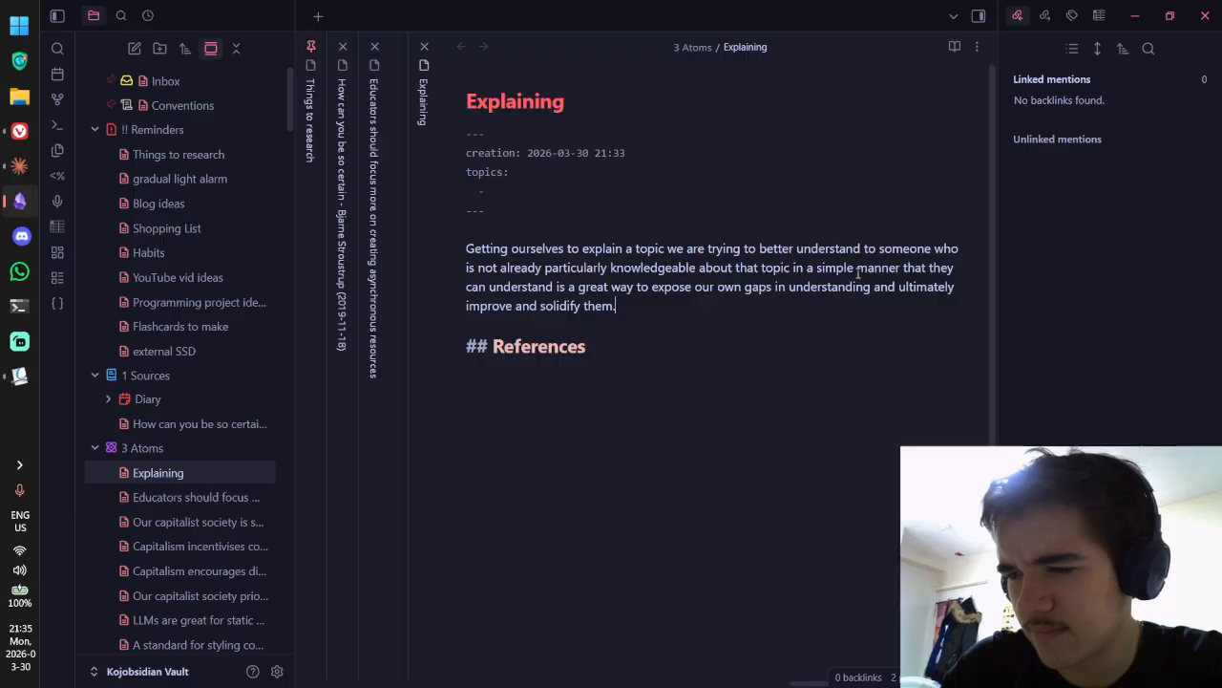
{"action": "key", "text": "BackSpace"}
{"action": "key", "text": "BackSpace"}
{"action": "key", "text": "BackSpace"}
{"action": "key", "text": "BackSpace"}
{"action": "key", "text": "BackSpace"}
{"action": "type", "text": "our"}
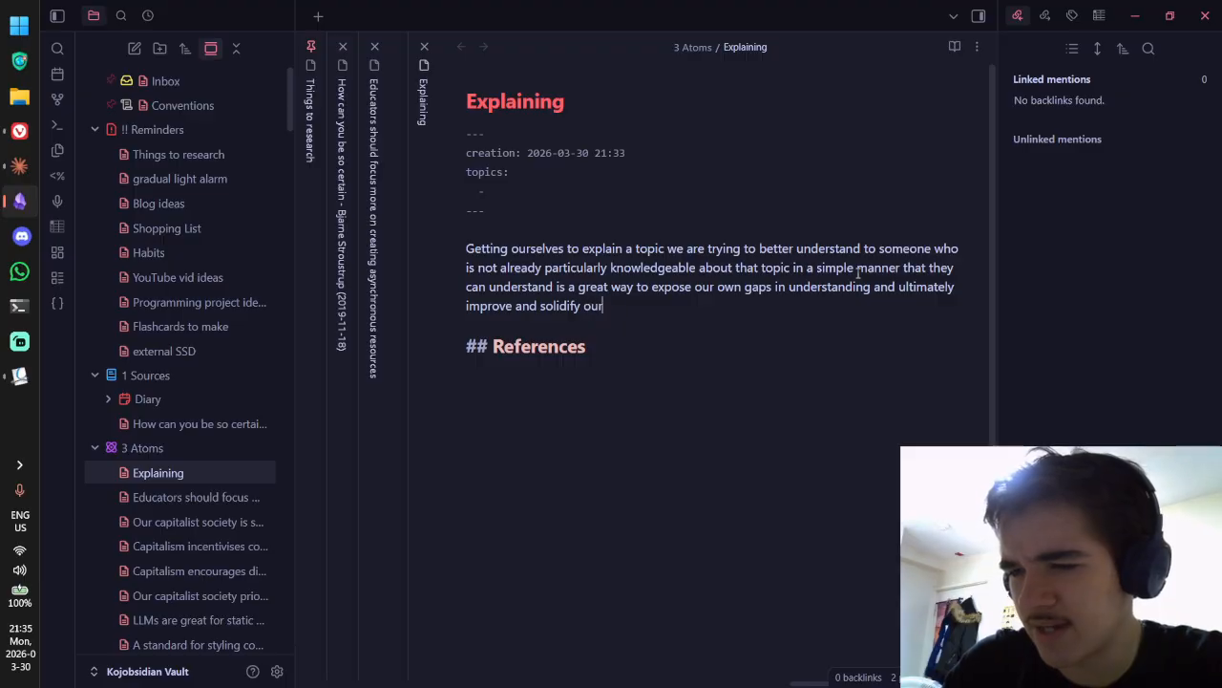
{"action": "type", "text": " understandings."}
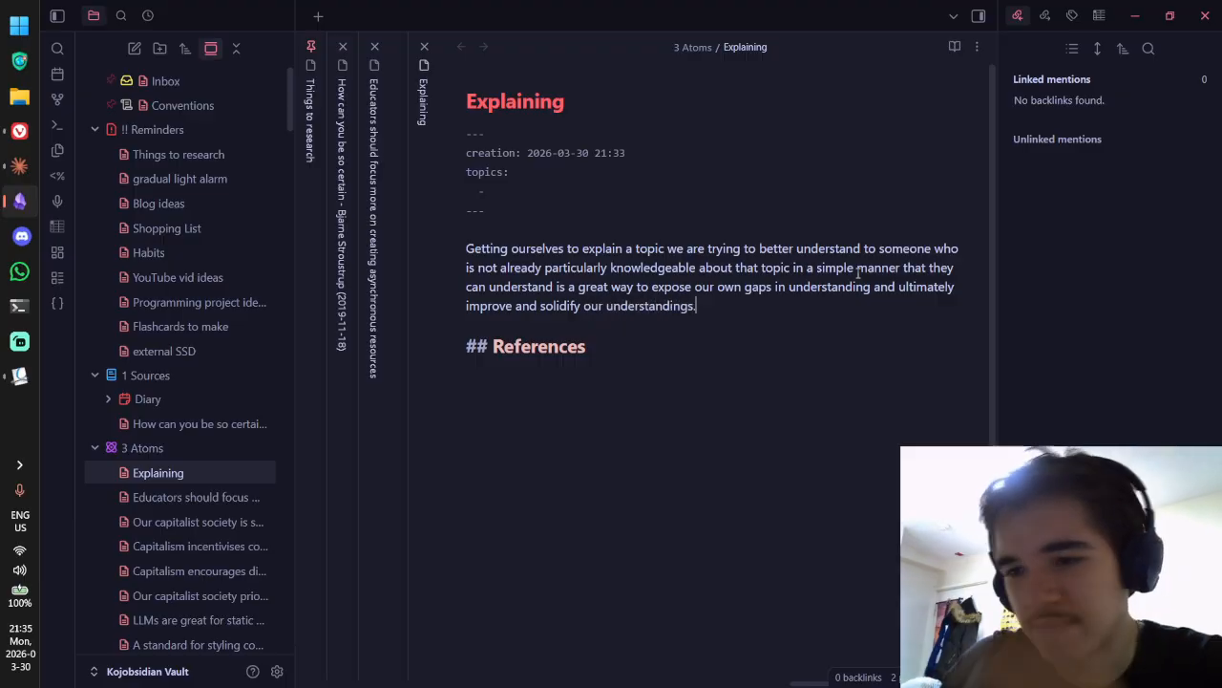
Step: Start a second body paragraph, separated by a blank line, with "This is commonly"
{"action": "key", "text": "Return"}
{"action": "key", "text": "Return"}
{"action": "type", "text": "This i"}
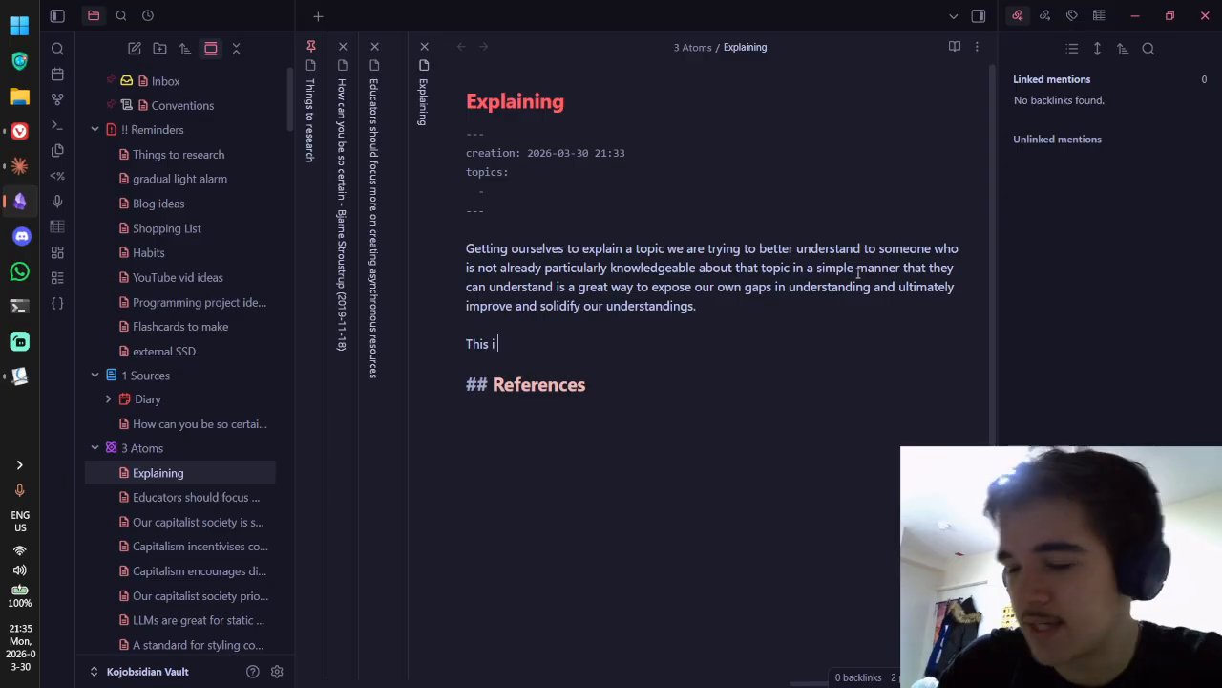
{"action": "type", "text": "s "}
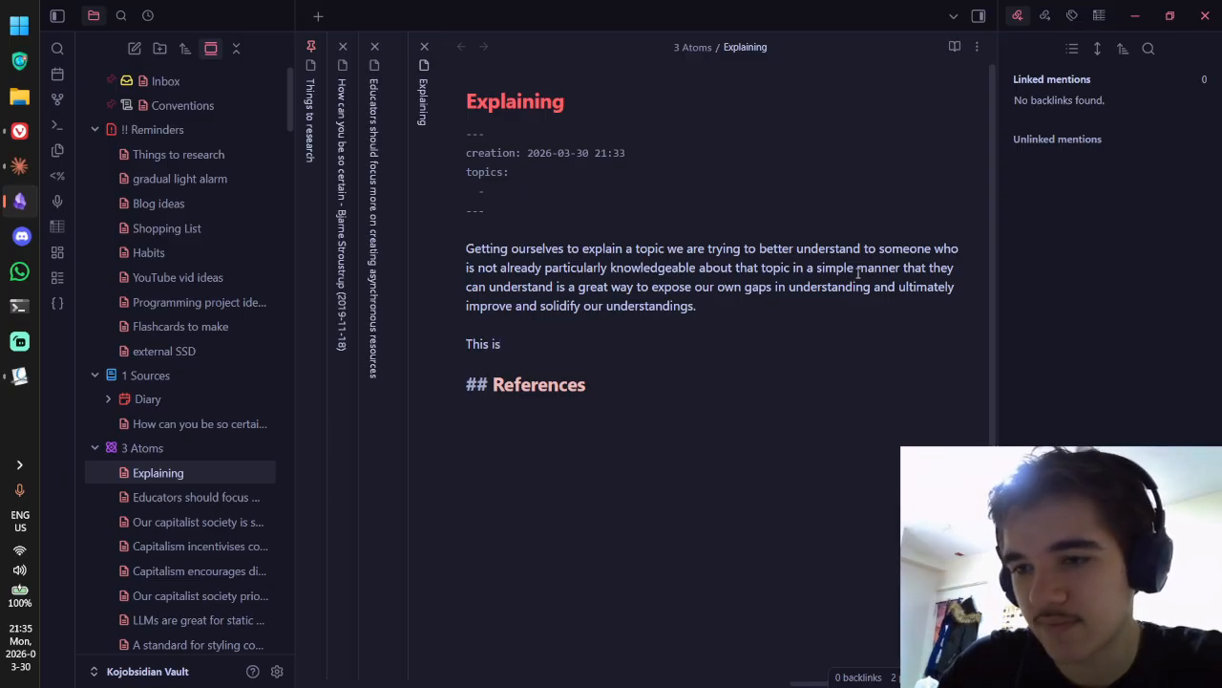
{"action": "type", "text": "ref"}
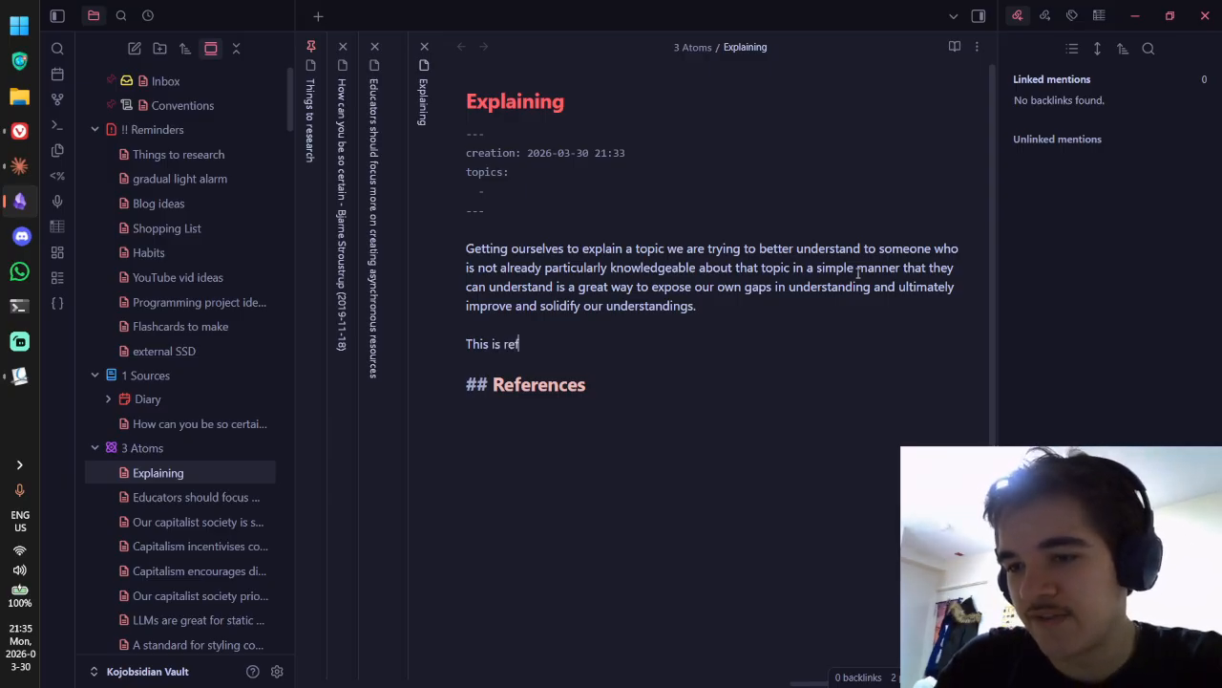
{"action": "type", "text": "erred to as the"}
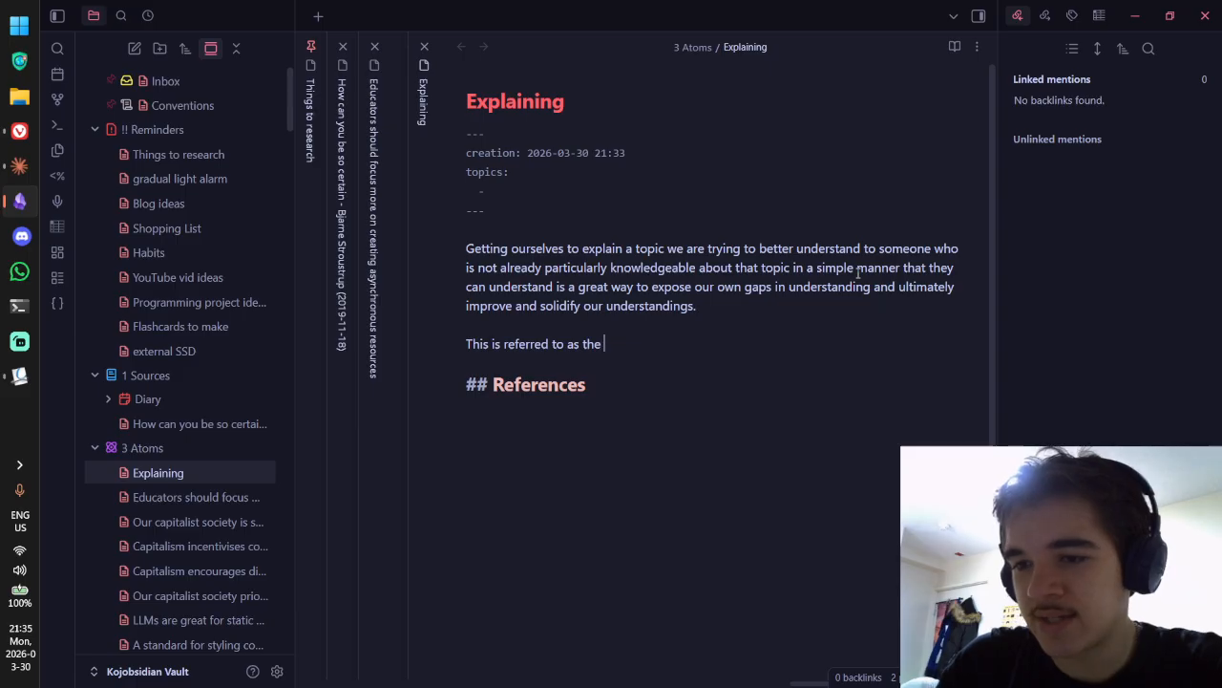
{"action": "key", "text": "BackSpace"}
{"action": "key", "text": "BackSpace"}
{"action": "key", "text": "BackSpace"}
{"action": "key", "text": "BackSpace"}
{"action": "key", "text": "BackSpace"}
{"action": "key", "text": "BackSpace"}
{"action": "key", "text": "BackSpace"}
{"action": "key", "text": "BackSpace"}
{"action": "key", "text": "BackSpace"}
{"action": "key", "text": "BackSpace"}
{"action": "key", "text": "BackSpace"}
{"action": "key", "text": "BackSpace"}
{"action": "key", "text": "BackSpace"}
{"action": "key", "text": "BackSpace"}
{"action": "key", "text": "BackSpace"}
{"action": "key", "text": "BackSpace"}
{"action": "key", "text": "BackSpace"}
{"action": "key", "text": "BackSpace"}
{"action": "key", "text": "BackSpace"}
{"action": "type", "text": "commonly "}
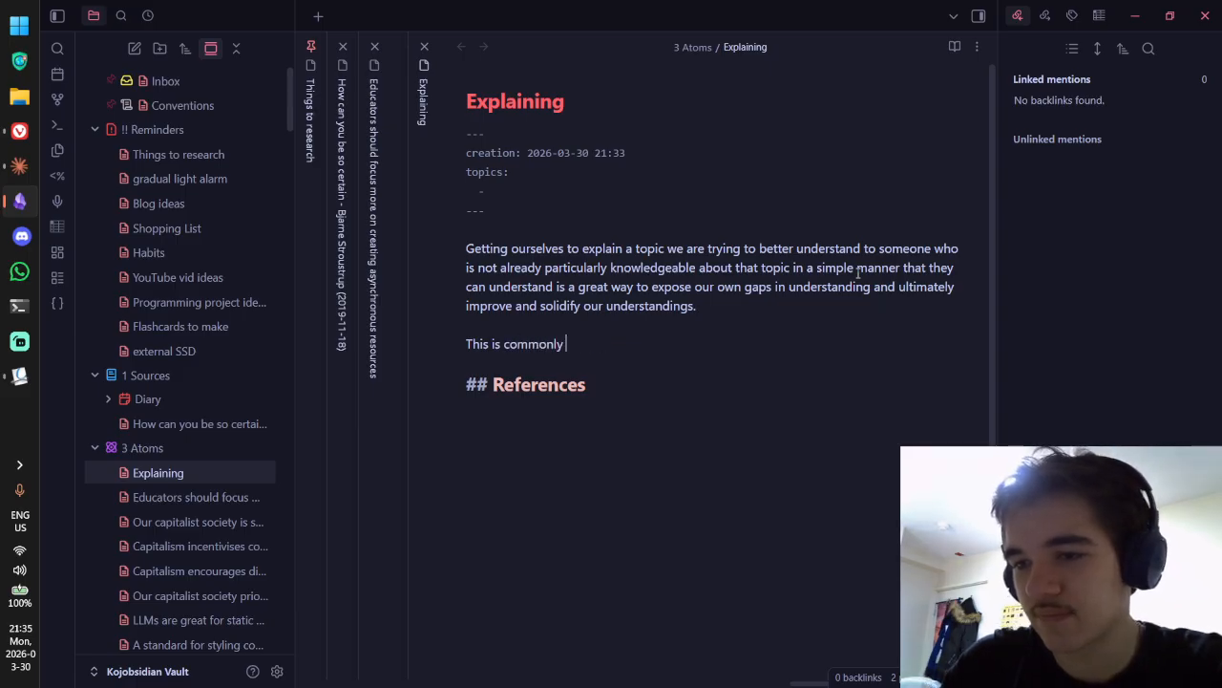
Step: Complete the second paragraph with "referred to as the Feynman technique, from Richard Feynman."
{"action": "type", "text": "referred to as th eFe"}
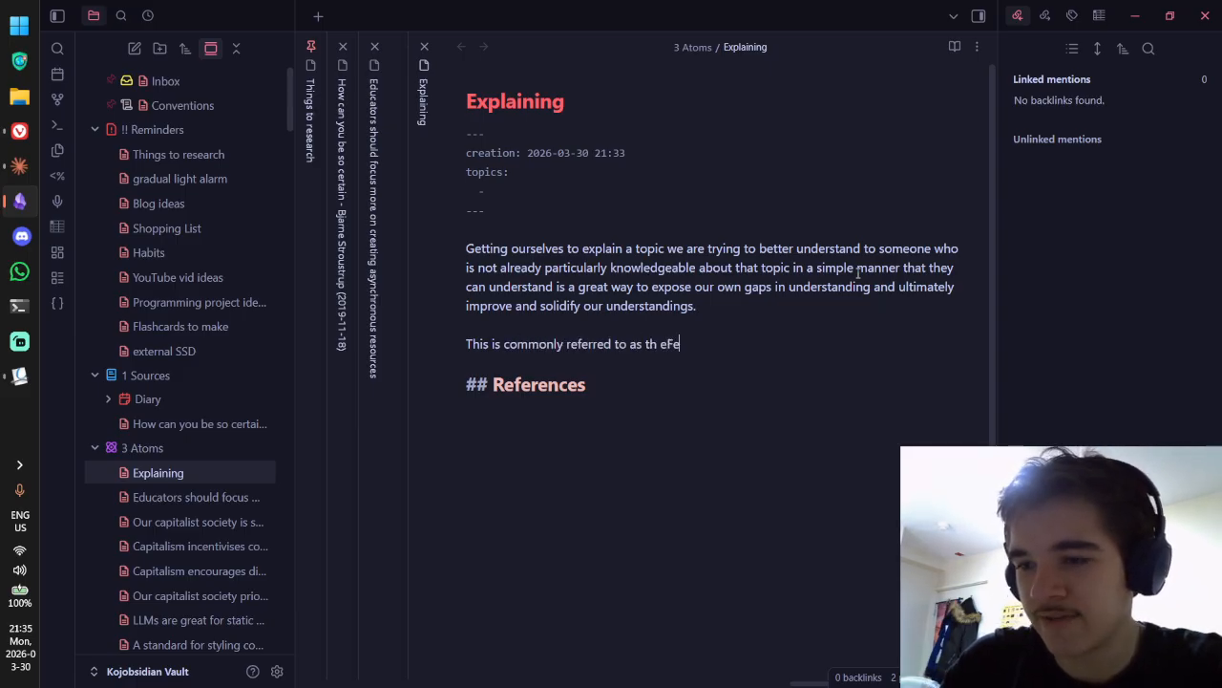
{"action": "type", "text": "y"}
{"action": "key", "text": "BackSpace"}
{"action": "key", "text": "BackSpace"}
{"action": "key", "text": "BackSpace"}
{"action": "key", "text": "BackSpace"}
{"action": "key", "text": "BackSpace"}
{"action": "type", "text": "e Feyn"}
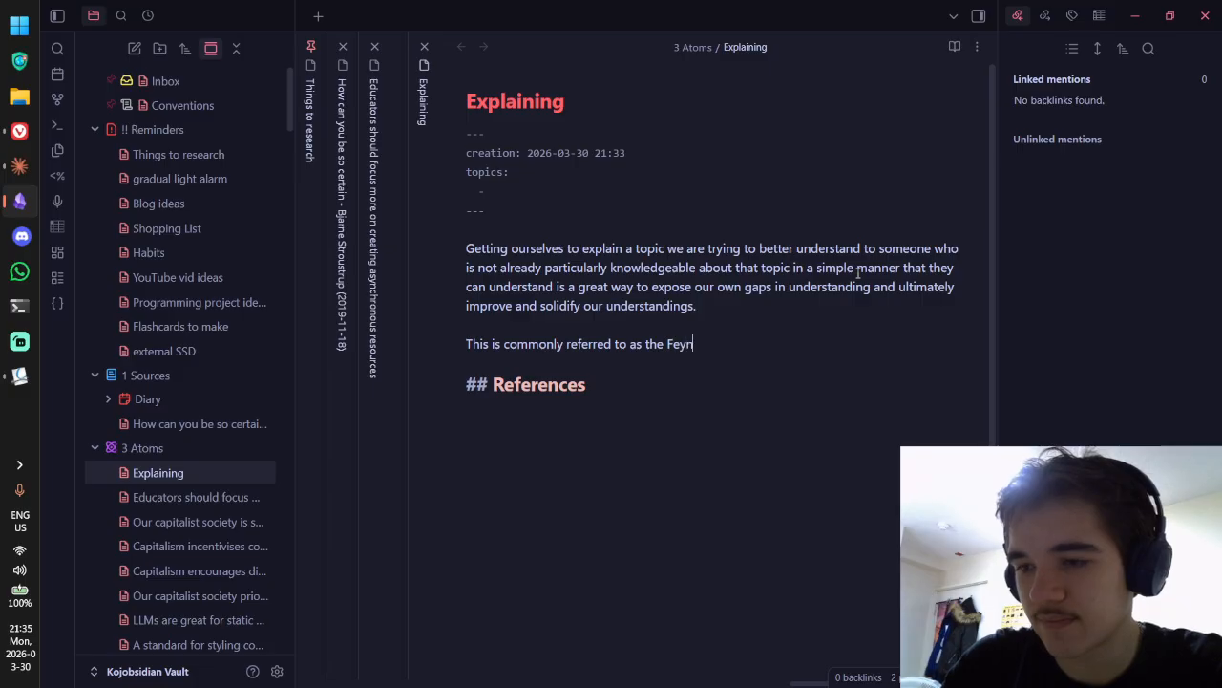
{"action": "type", "text": "man technique, from "}
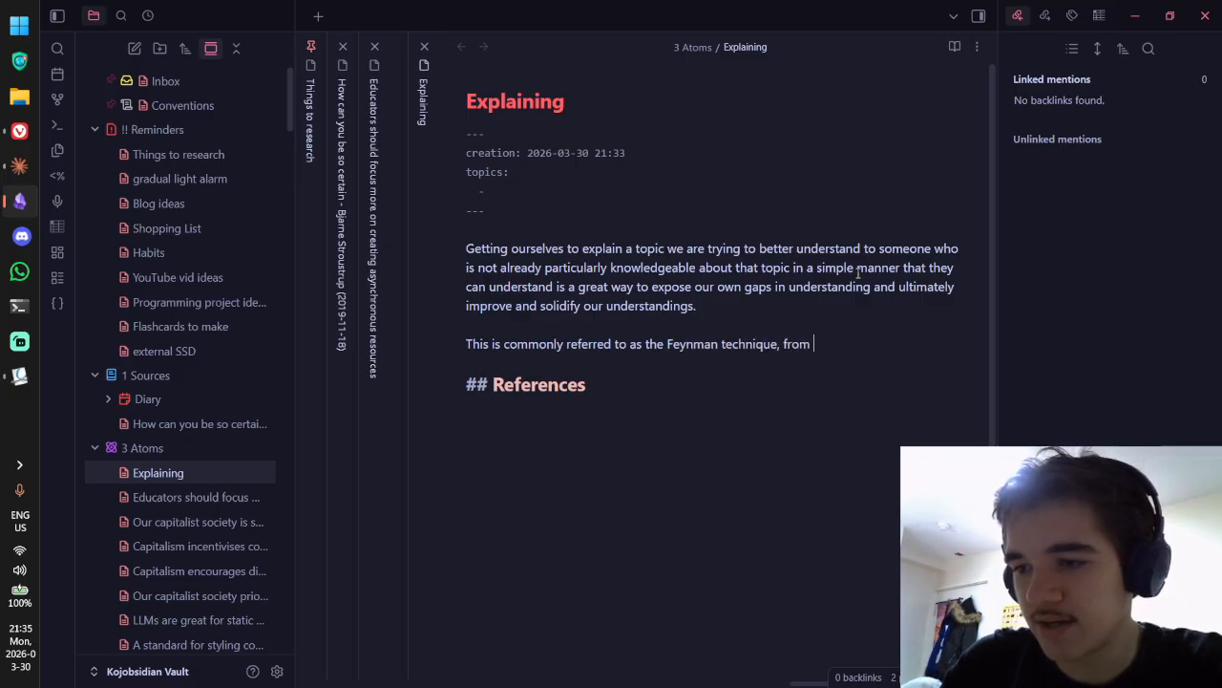
{"action": "type", "text": "Richard Fey"}
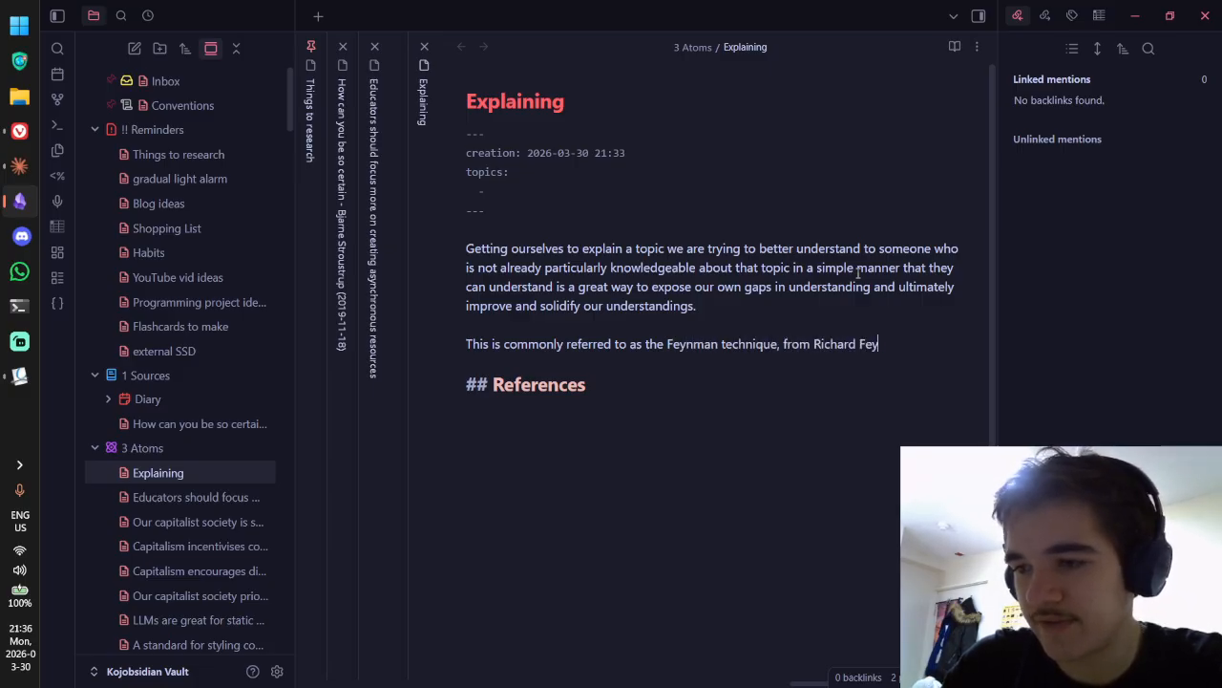
{"action": "type", "text": "nman."}
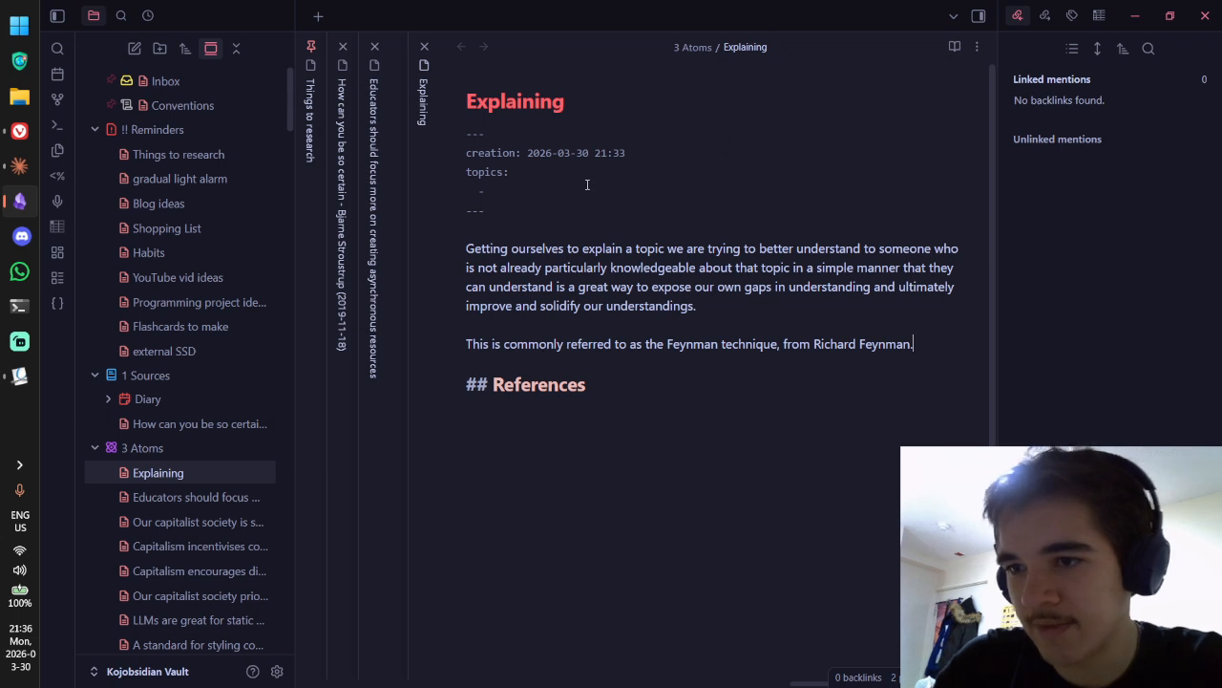
Step: Add the existing topic "education" to the note's topics property
{"action": "type", "text": "e"}
{"action": "key", "text": "ctrl+e"}
{"action": "left_click", "coordinate": [714, 197]}
{"action": "type", "text": "educa"}
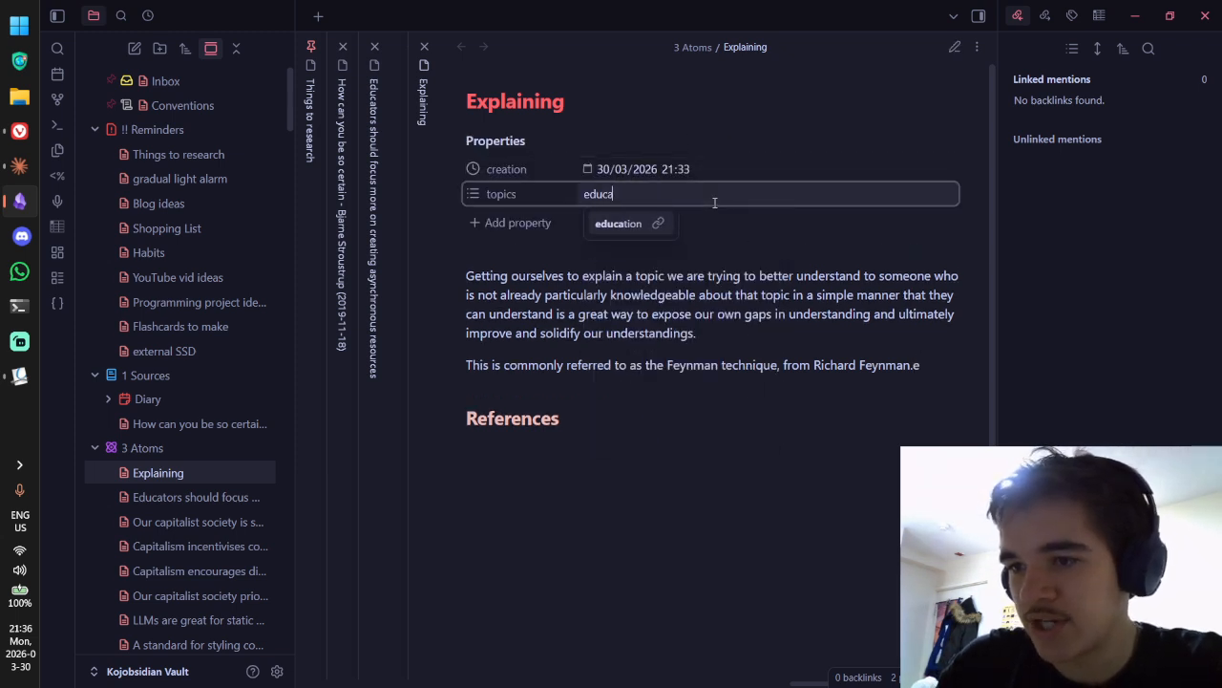
{"action": "key", "text": "Return"}
{"action": "key", "text": "Escape"}
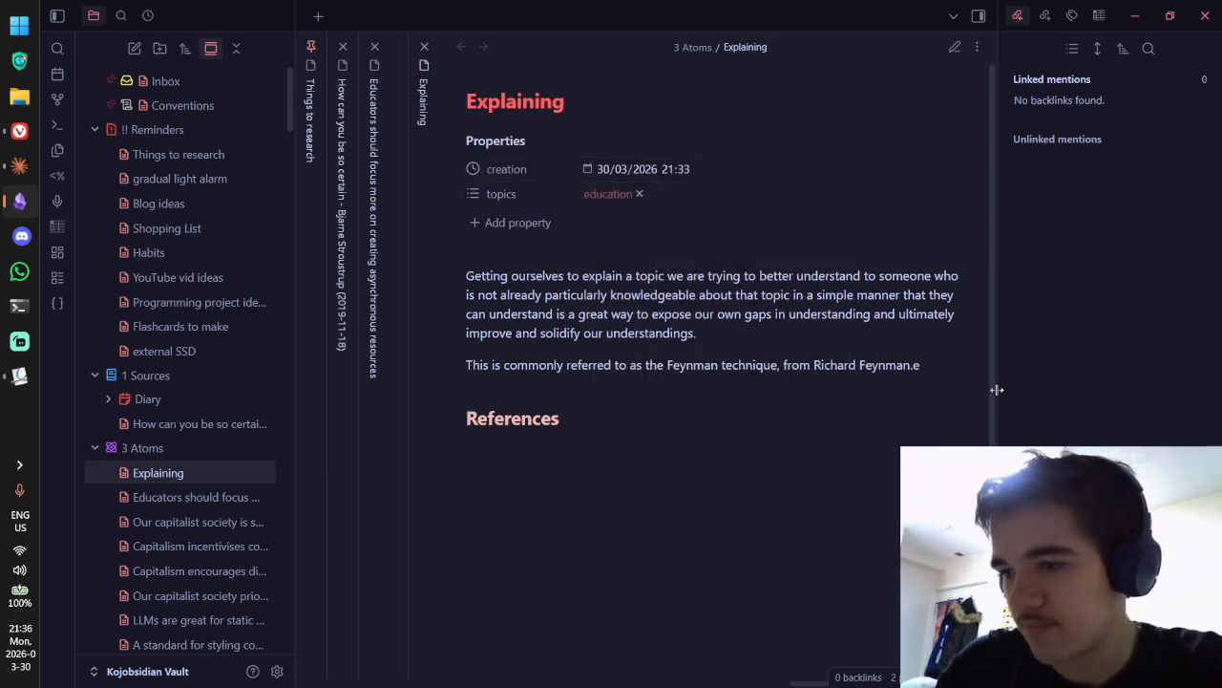
Step: Delete the stray "e" after "Richard Feynman." and return to the reading view
{"action": "key", "text": "ctrl+e"}
{"action": "key", "text": "BackSpace"}
{"action": "key", "text": "ctrl+e"}
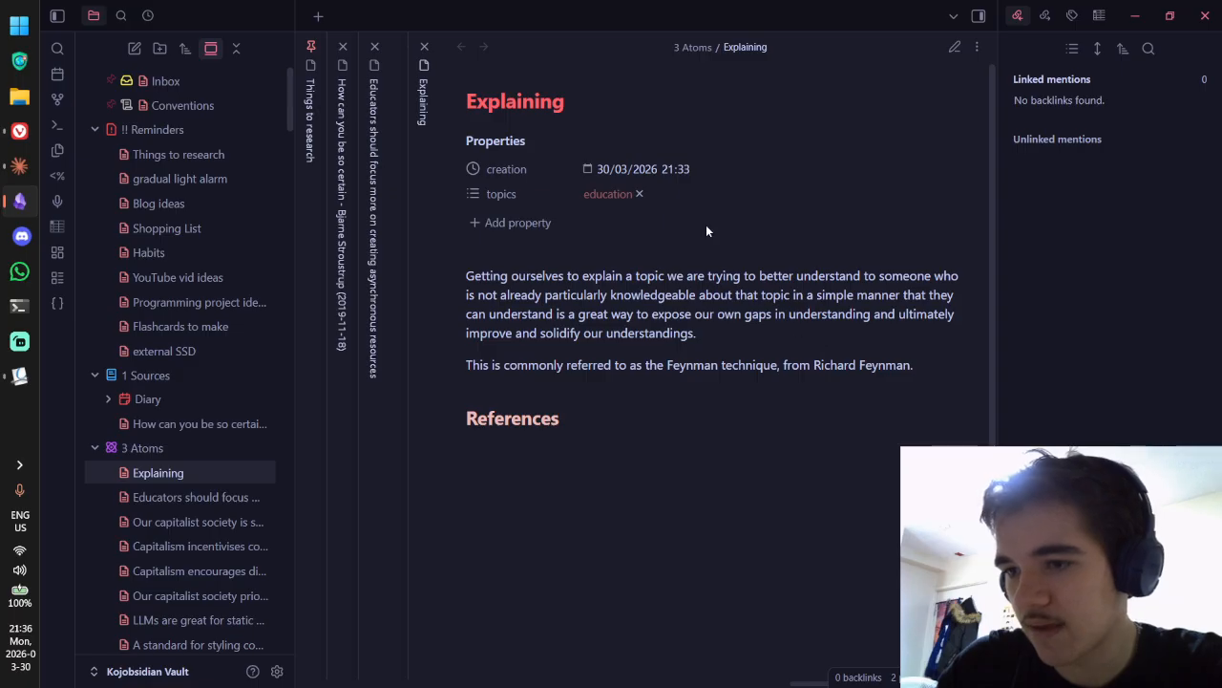
Step: Add "communication" as a second topic of the note and return to editing its source
{"action": "left_click", "coordinate": [726, 192]}
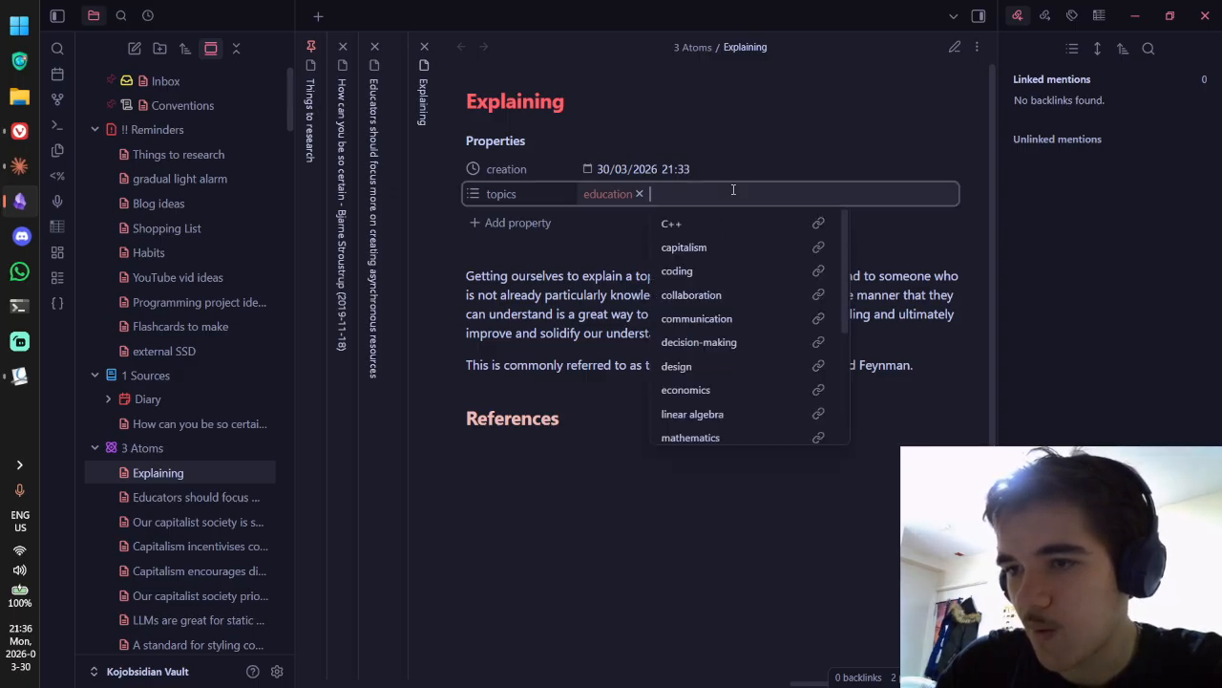
{"action": "type", "text": "comm"}
{"action": "key", "text": "Return"}
{"action": "key", "text": "Escape"}
{"action": "key", "text": "ctrl+e"}
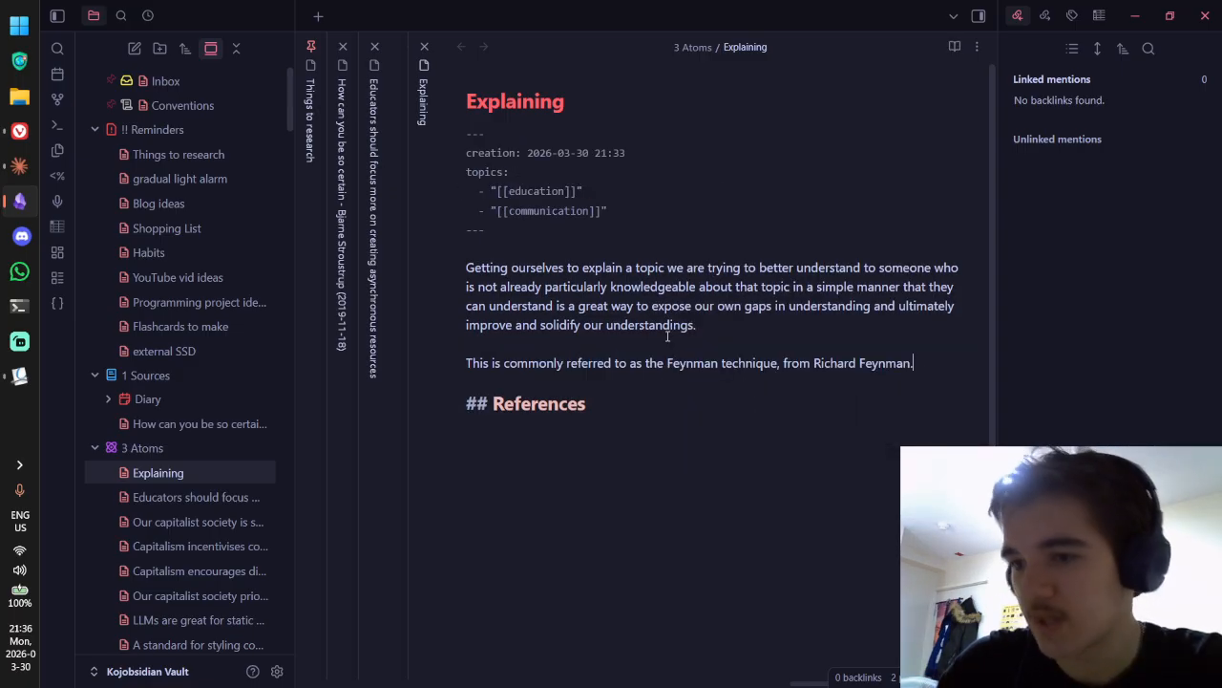
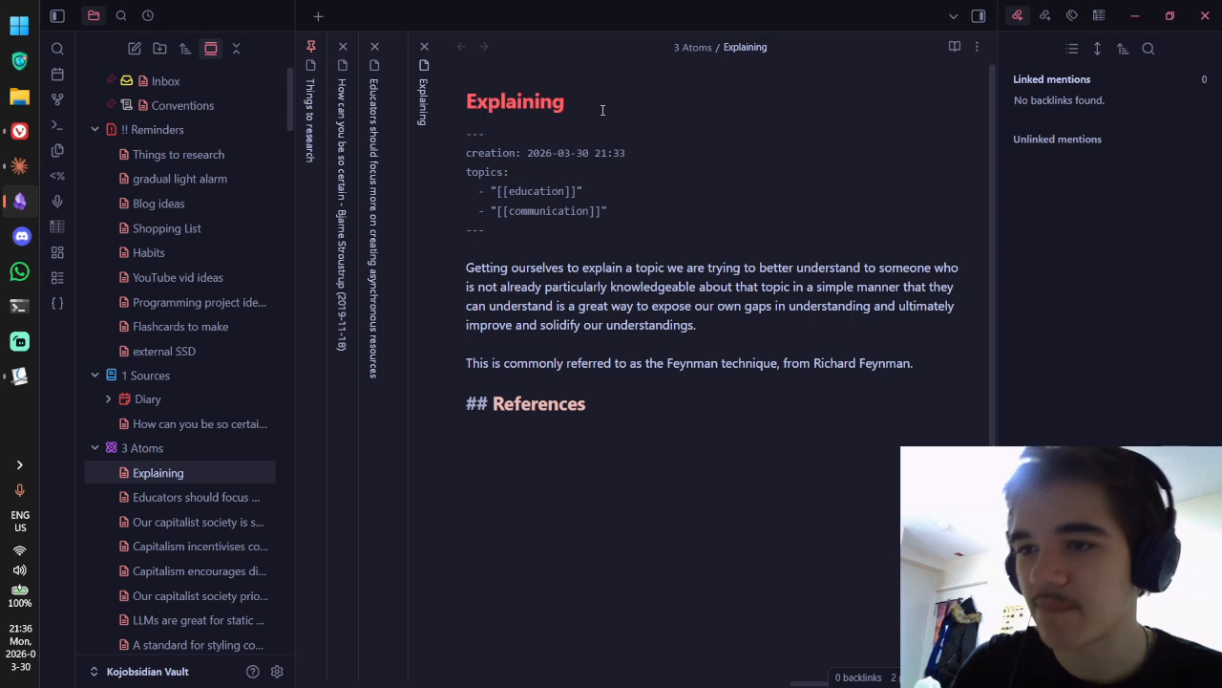
Step: Show the note in reading view and clear its "Explaining" title
{"action": "left_click", "coordinate": [691, 423]}
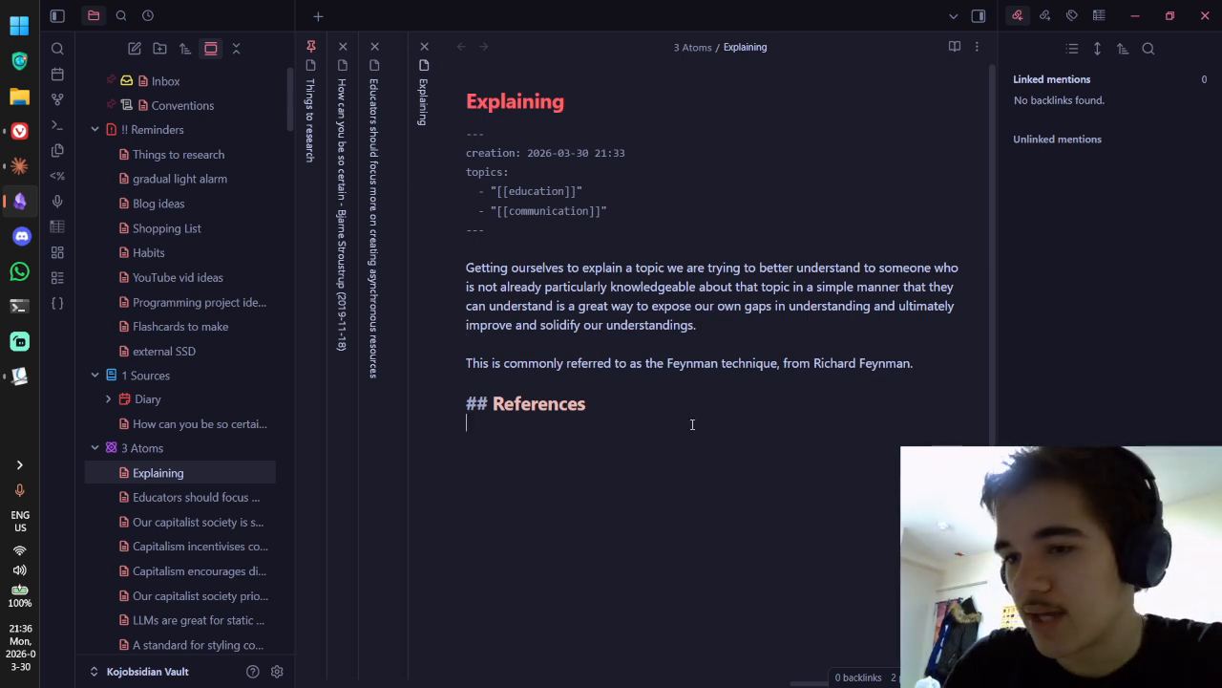
{"action": "key", "text": "ctrl+e"}
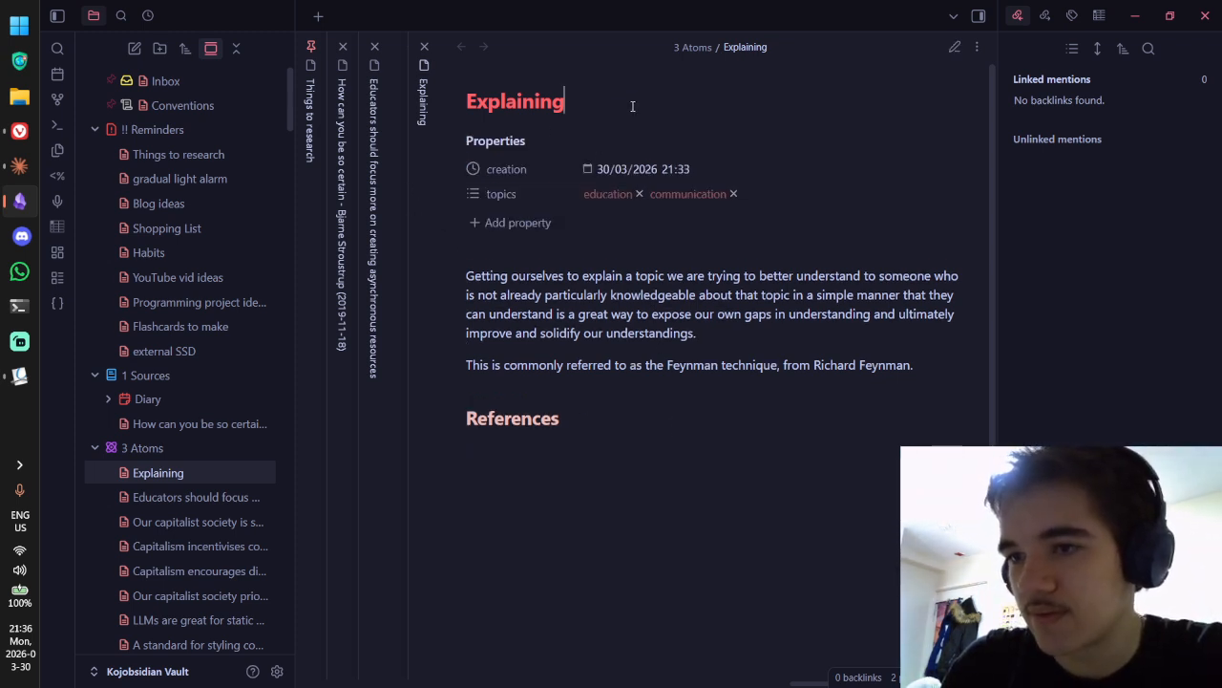
{"action": "key", "text": "ctrl+BackSpace"}
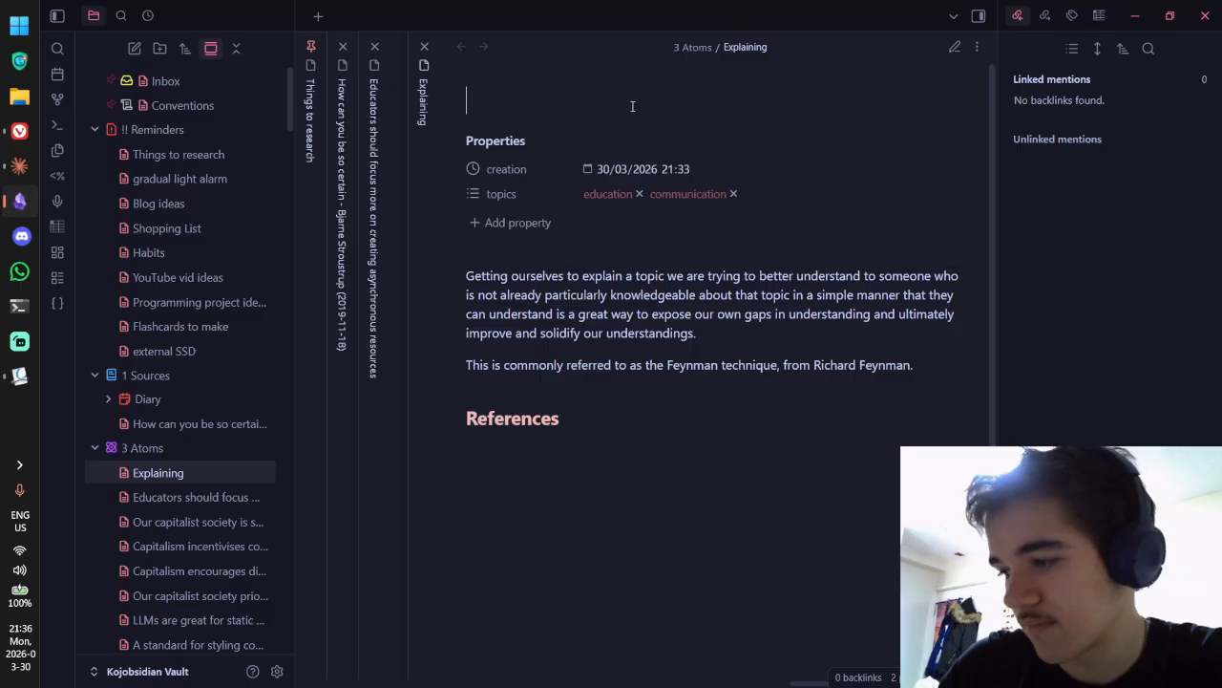
{"action": "type", "text": "Breaking o"}
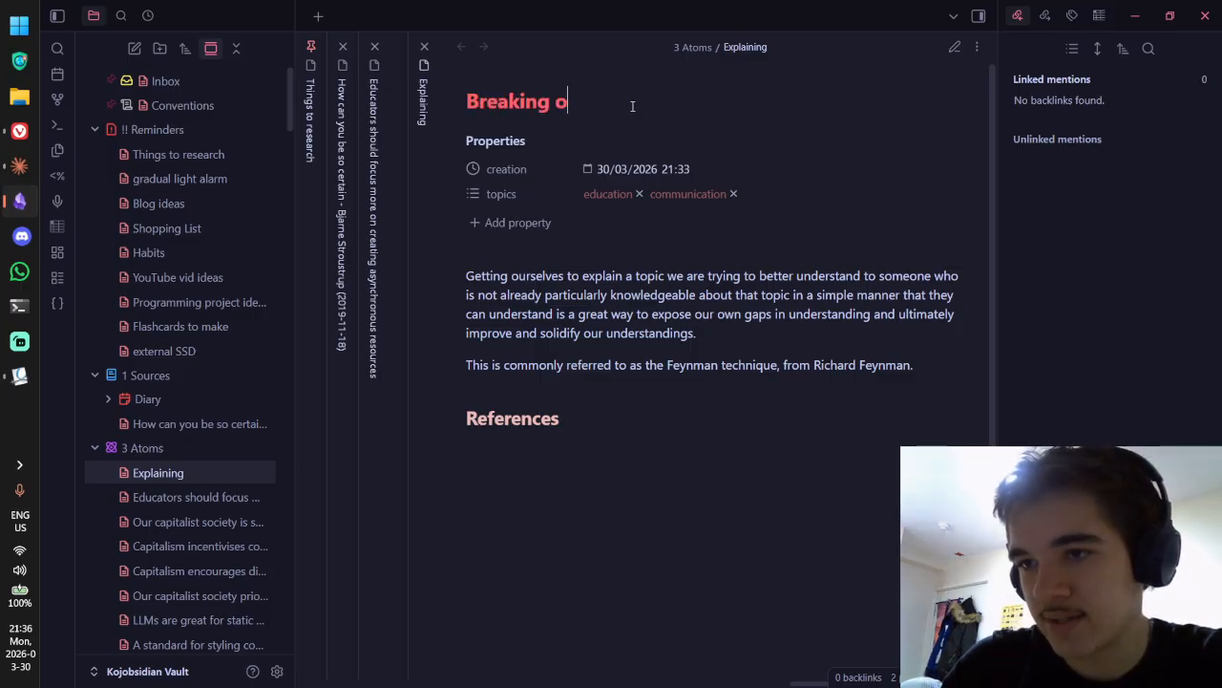
{"action": "key", "text": "BackSpace"}
{"action": "key", "text": "ctrl+BackSpace"}
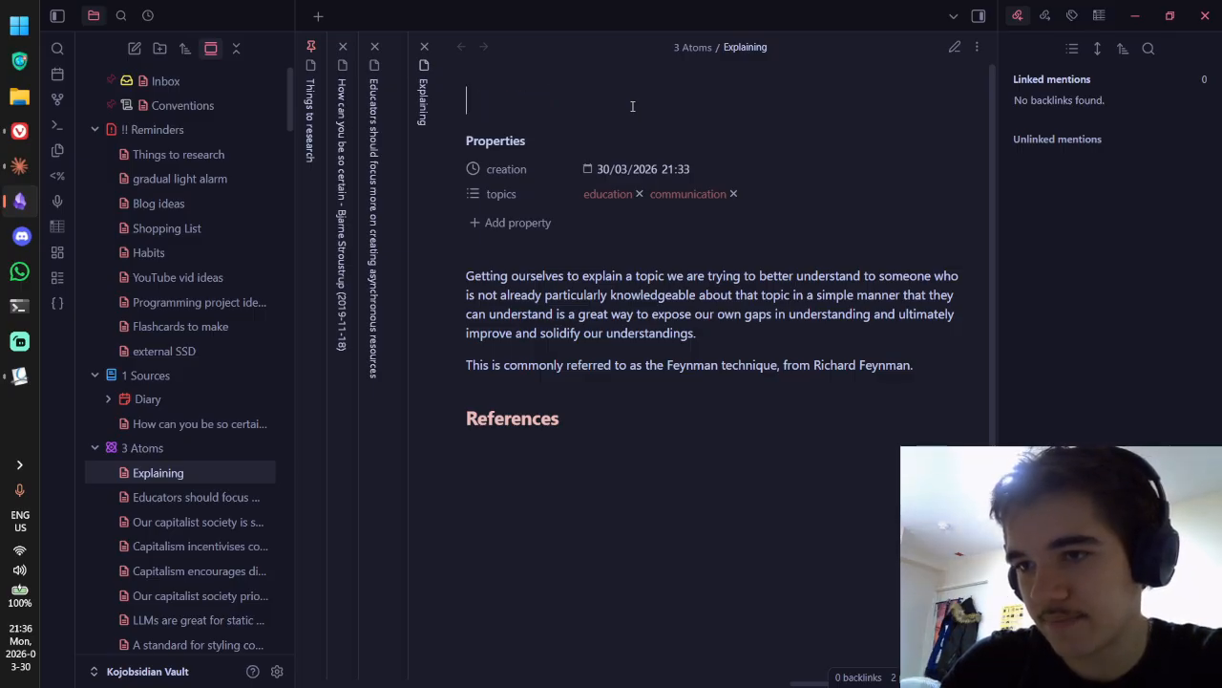
Step: Title the note "Communicating our understandings in a simple manner helps improve our own understandings"
{"action": "type", "text": "Communicating"}
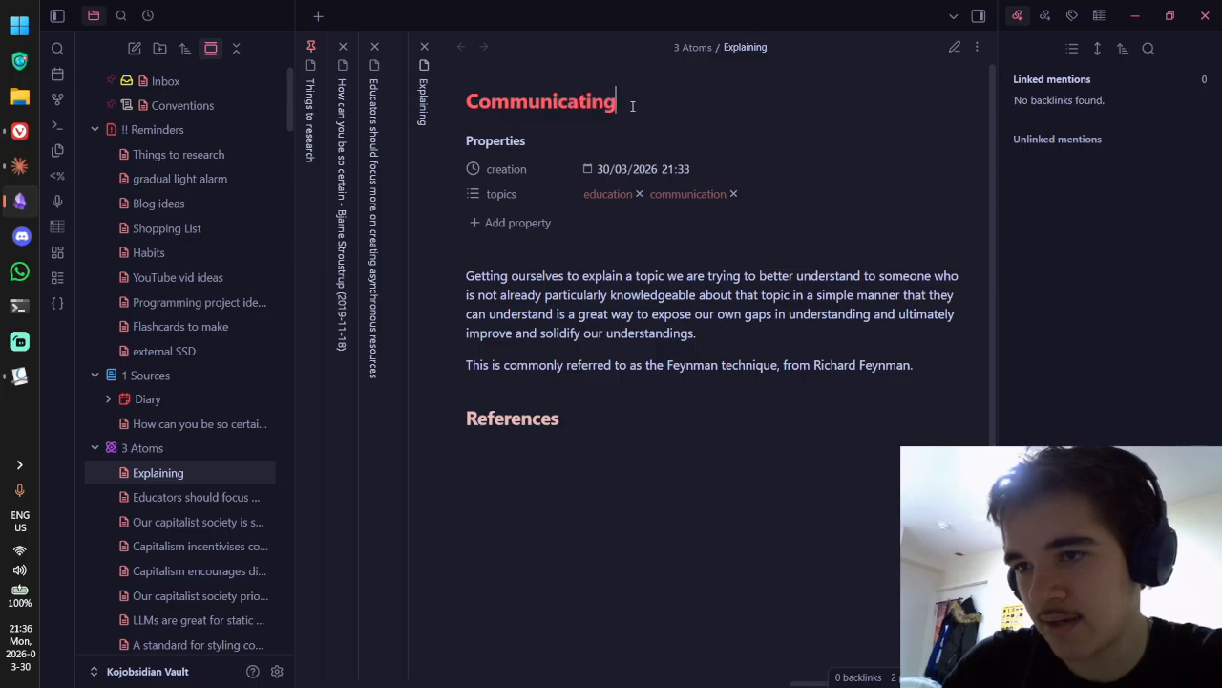
{"action": "type", "text": " our understanding"}
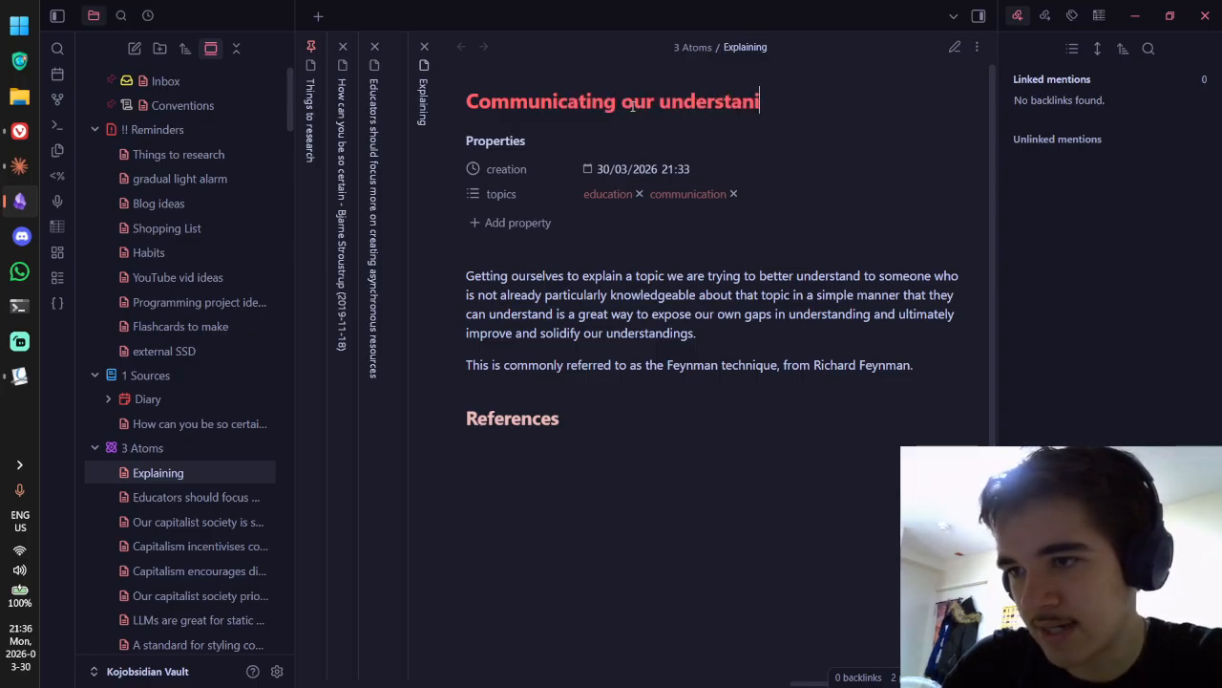
{"action": "type", "text": "s"}
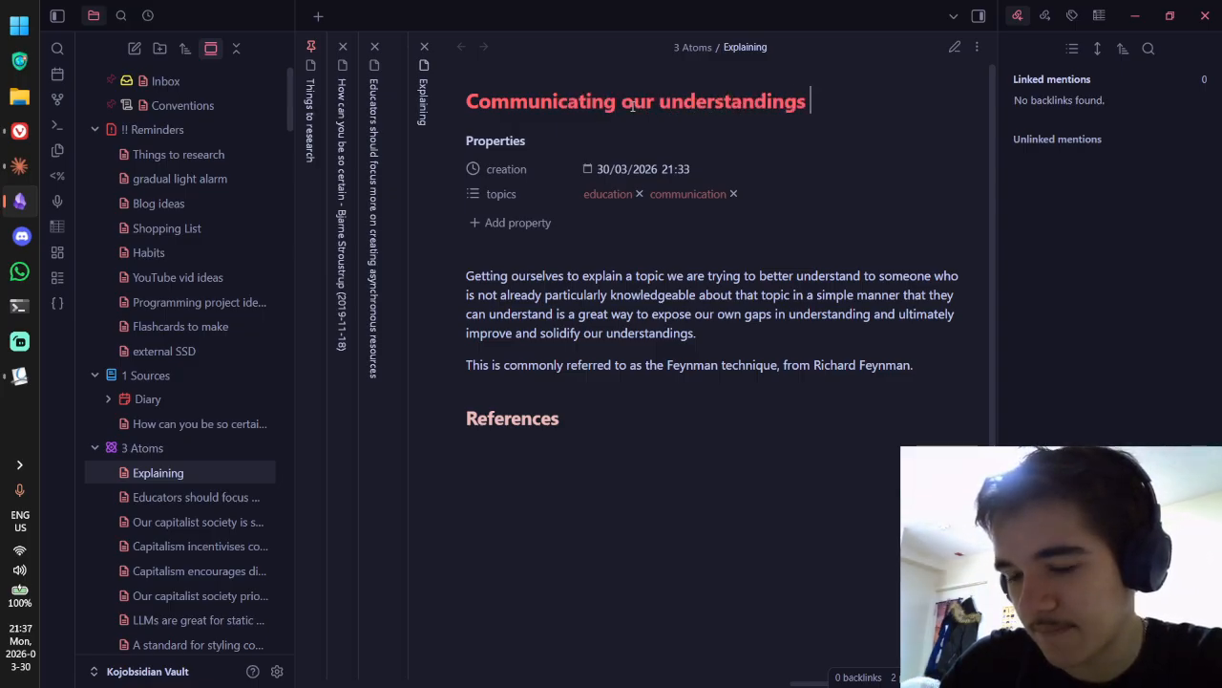
{"action": "type", "text": " simply"}
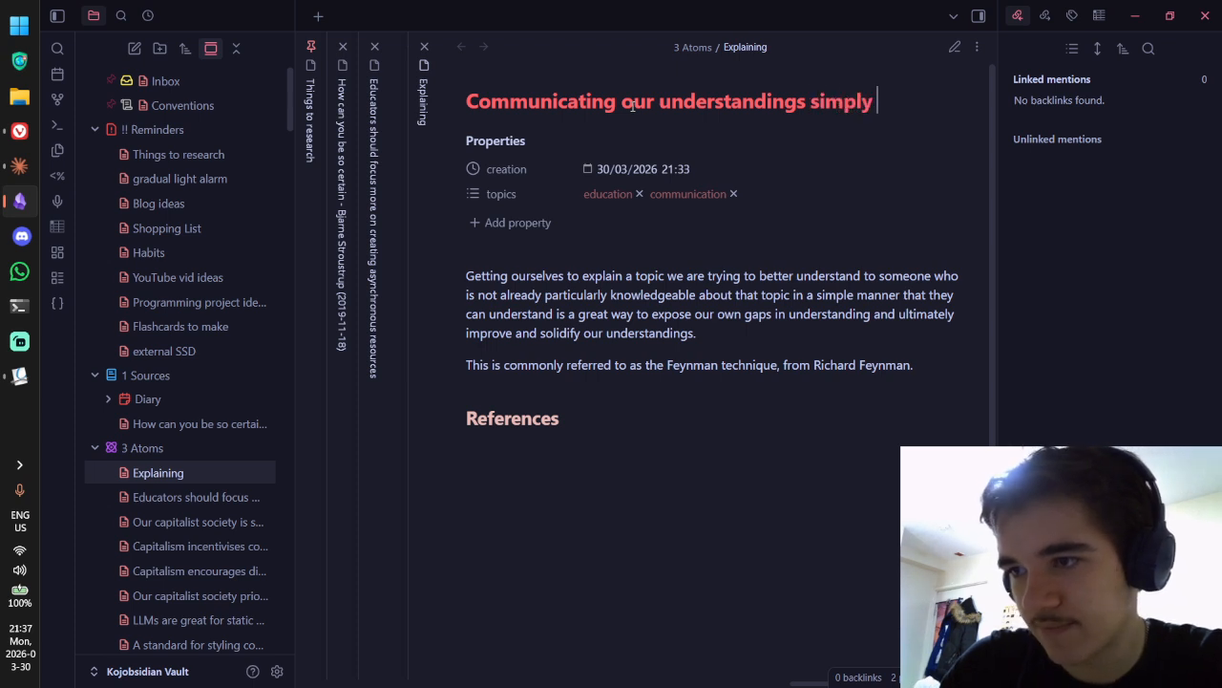
{"action": "key", "text": "ctrl+BackSpace"}
{"action": "type", "text": "in a simple mann"}
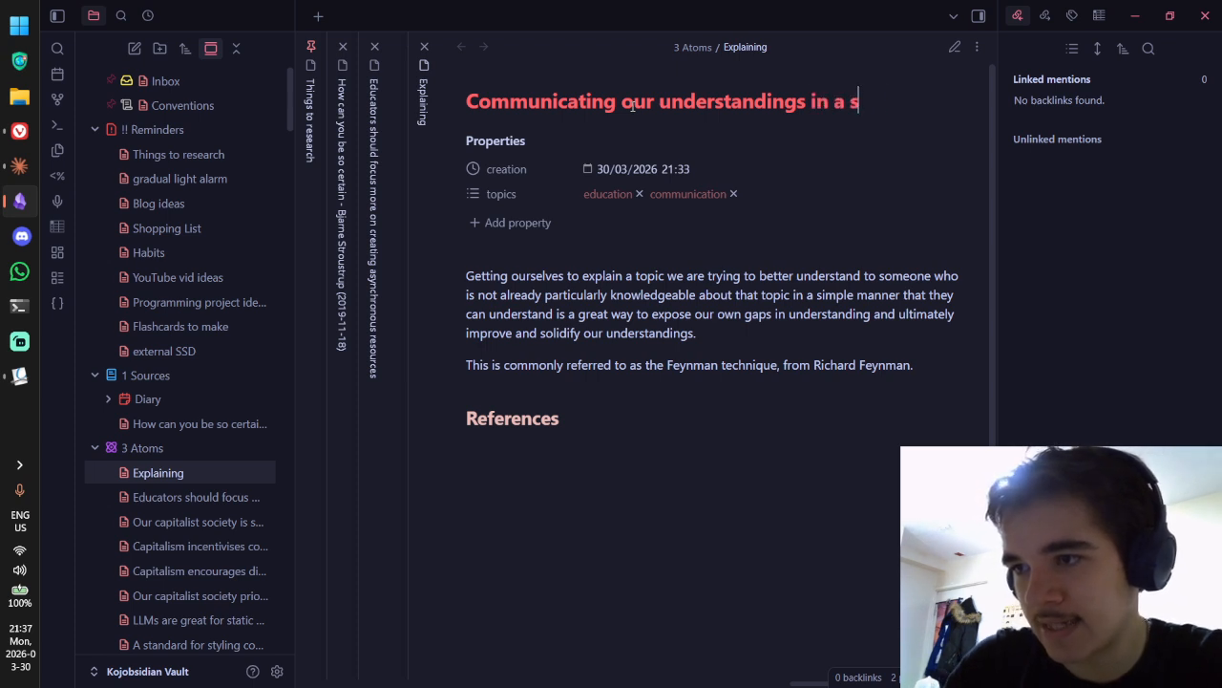
{"action": "type", "text": "er helps "}
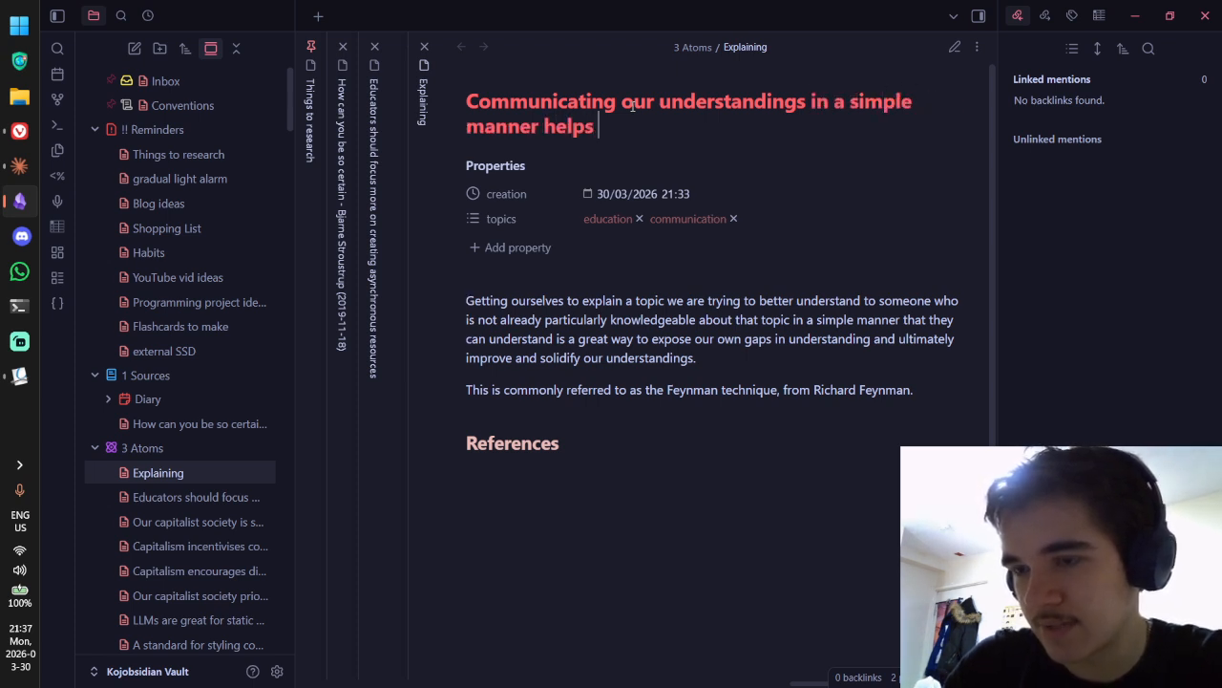
{"action": "type", "text": "imp"}
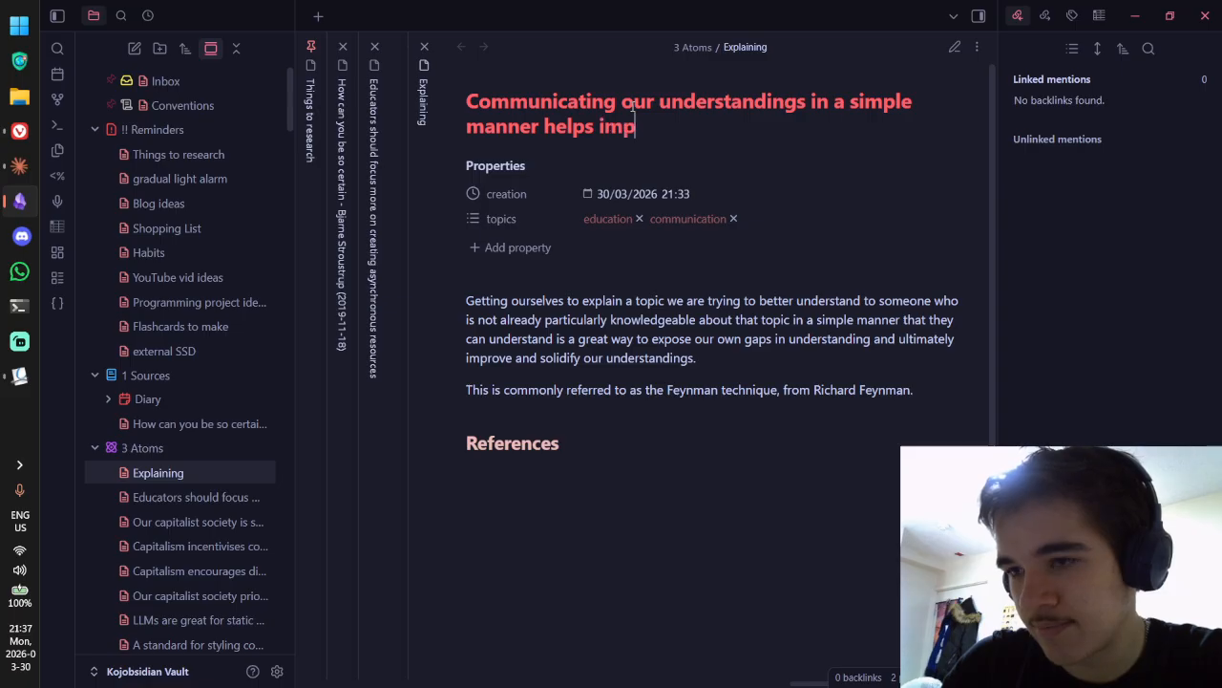
{"action": "type", "text": "rove sa"}
{"action": "key", "text": "BackSpace"}
{"action": "key", "text": "BackSpace"}
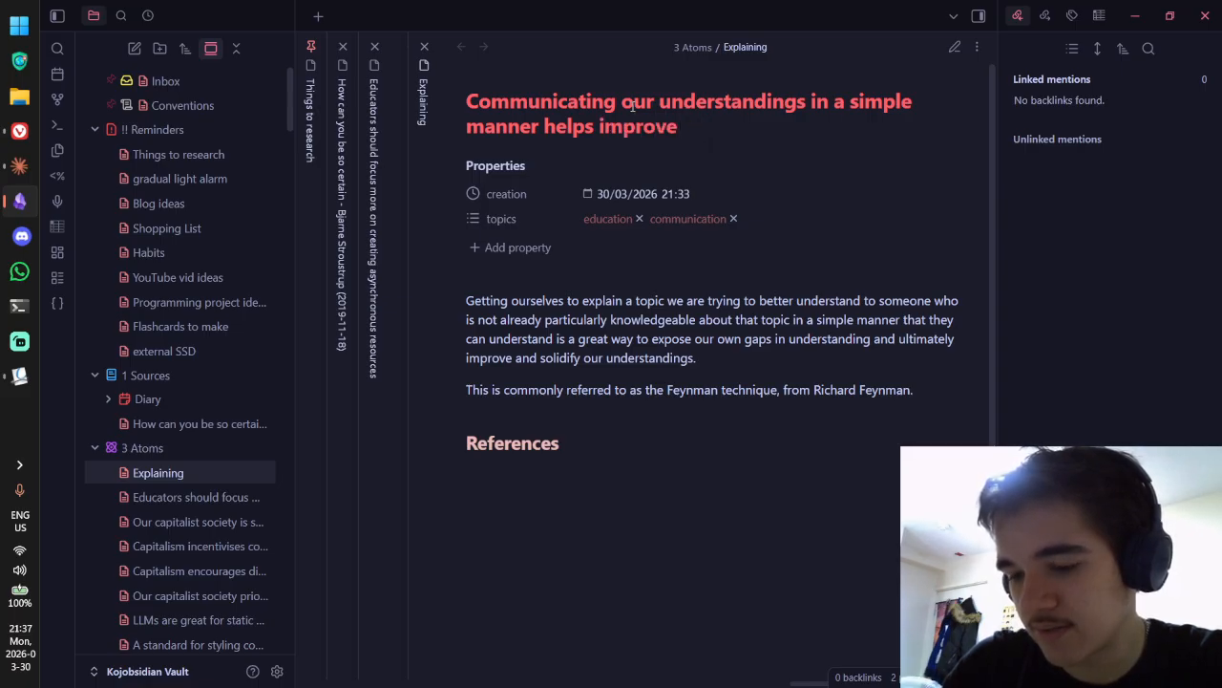
{"action": "type", "text": "our own u"}
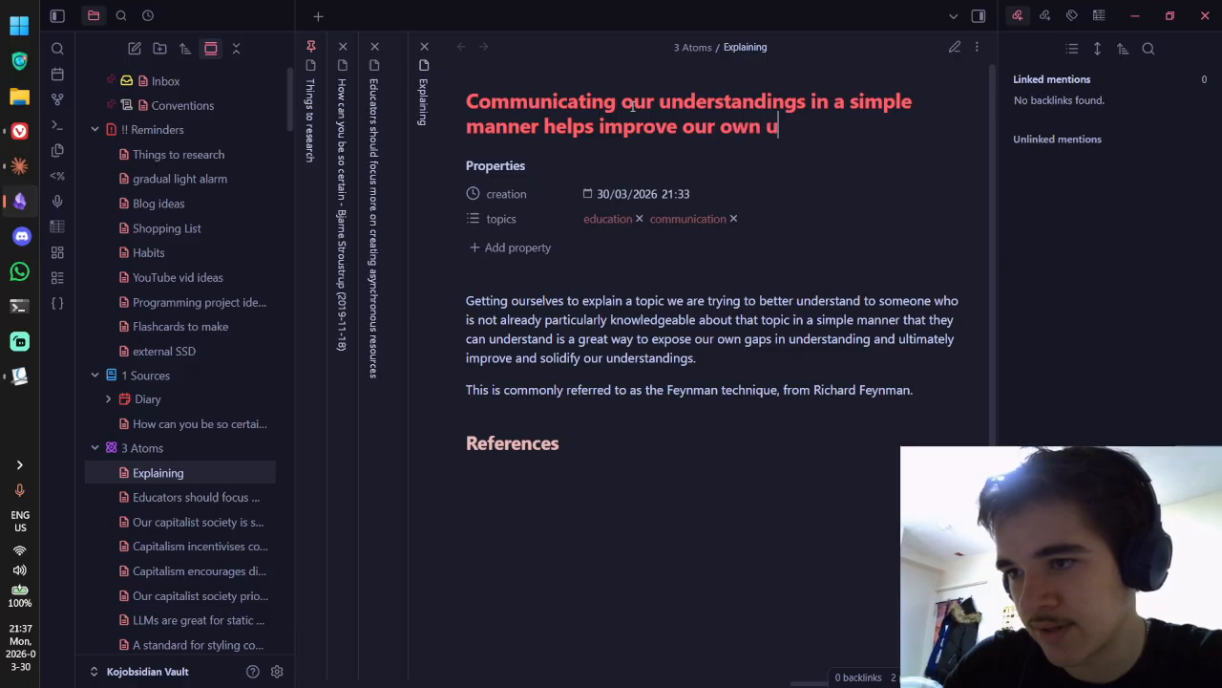
{"action": "type", "text": "nderstandings."}
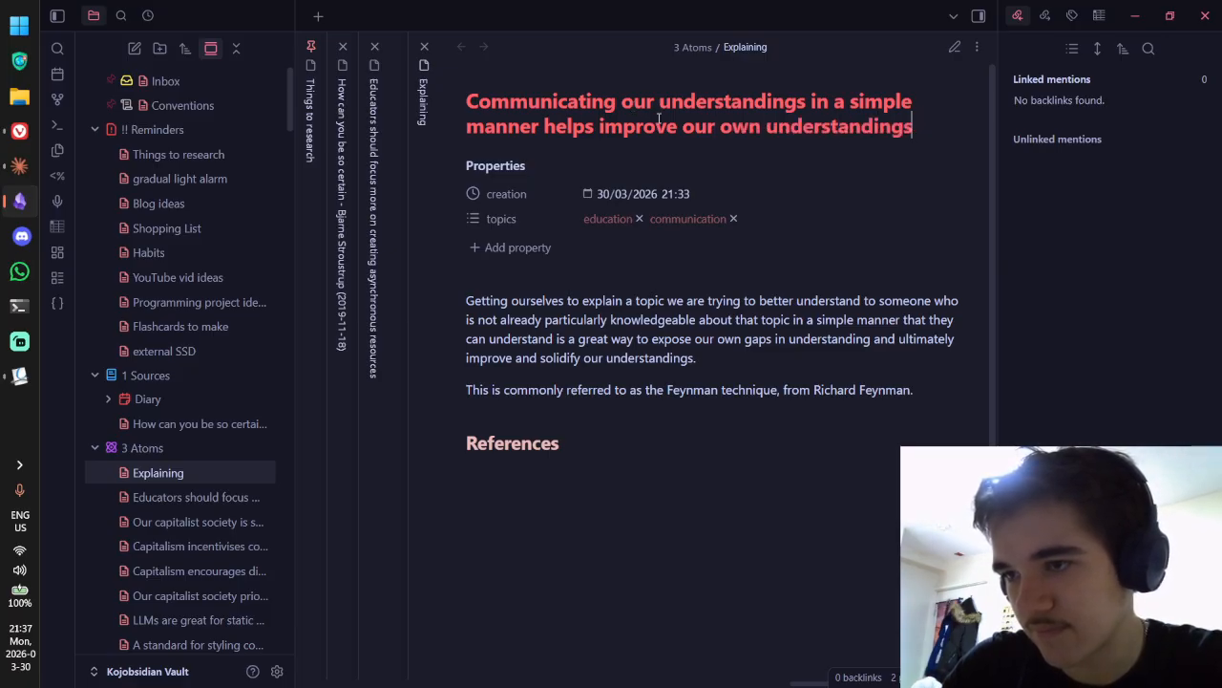
Step: Insert "to others" after "manner" in the title and replace "our own understandings" with "them for ourselves"
{"action": "left_click", "coordinate": [599, 129]}
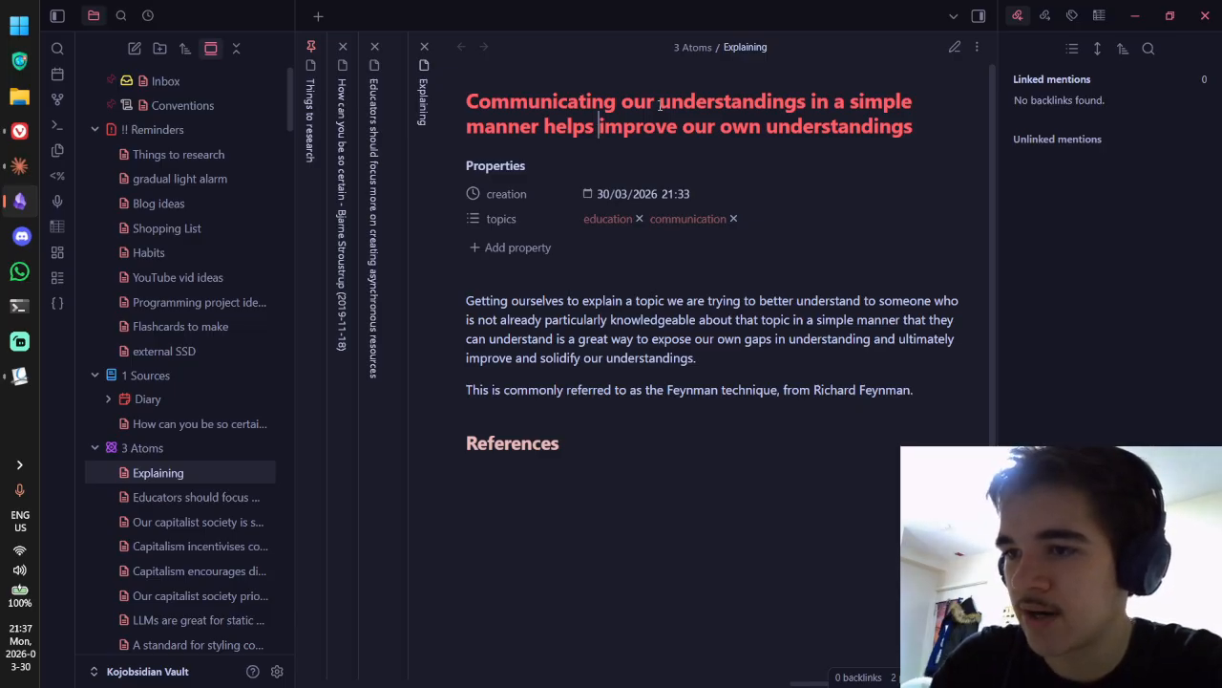
{"action": "left_click", "coordinate": [542, 129]}
{"action": "type", "text": "to others"}
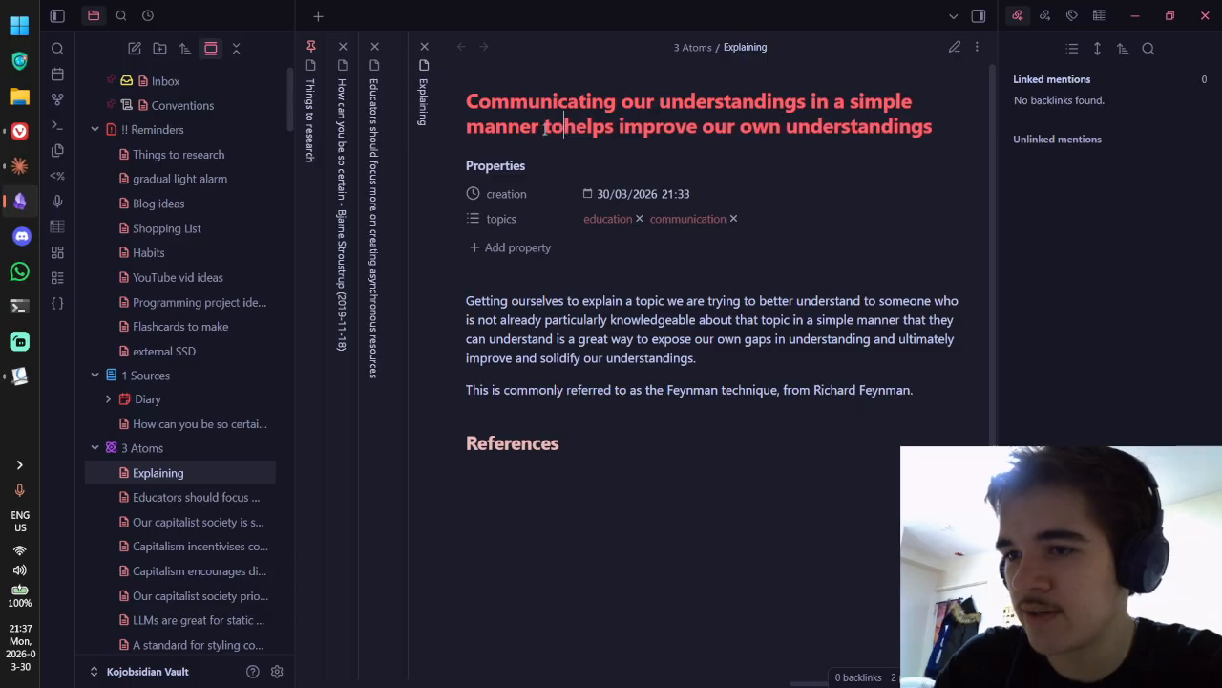
{"action": "left_click_drag", "start_coordinate": [709, 147], "coordinate": [764, 127]}
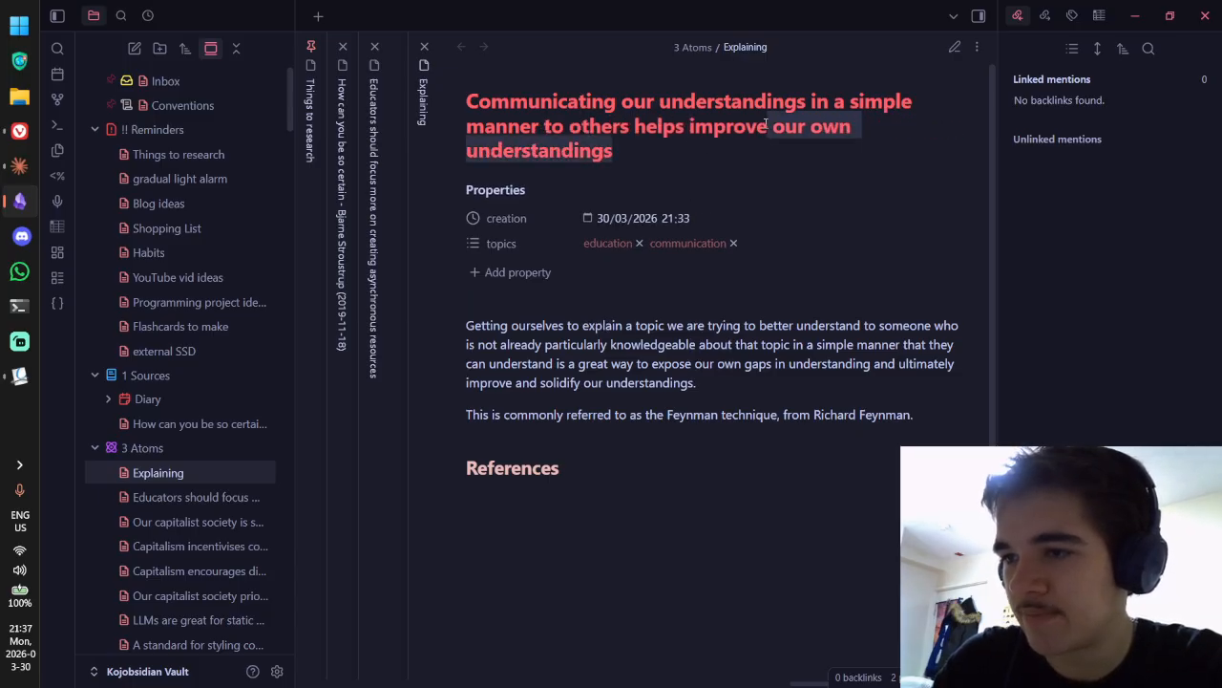
{"action": "type", "text": "them for"}
{"action": "type", "text": " our"}
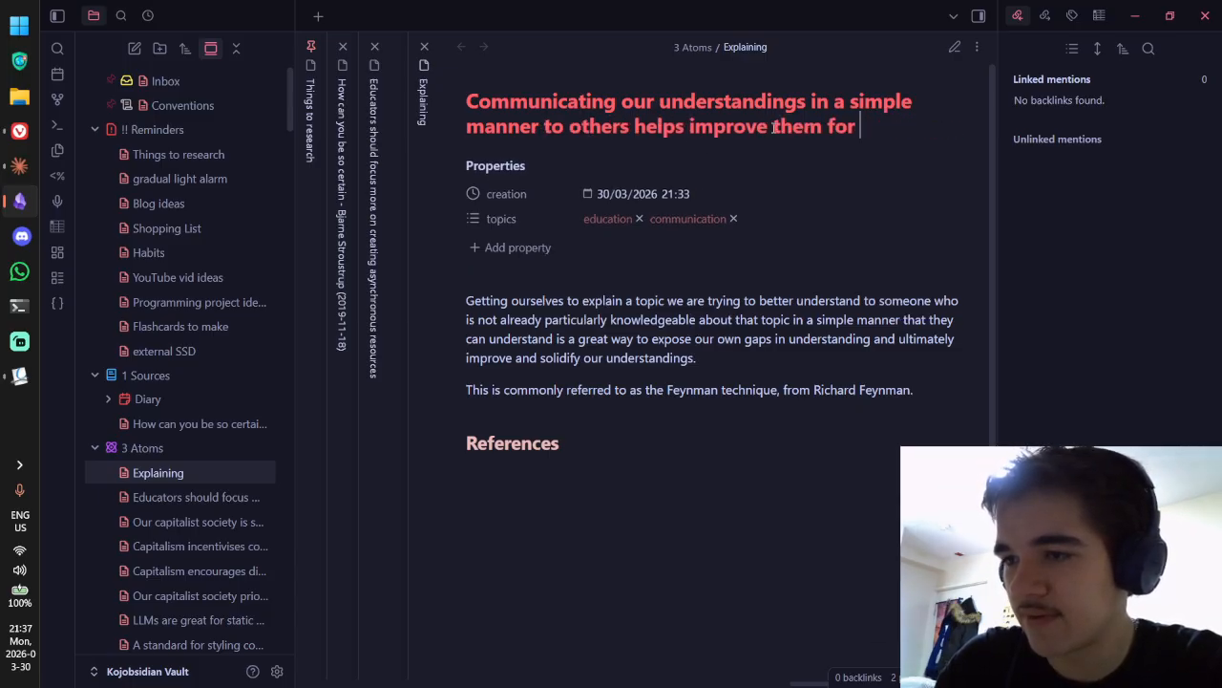
{"action": "type", "text": "selves"}
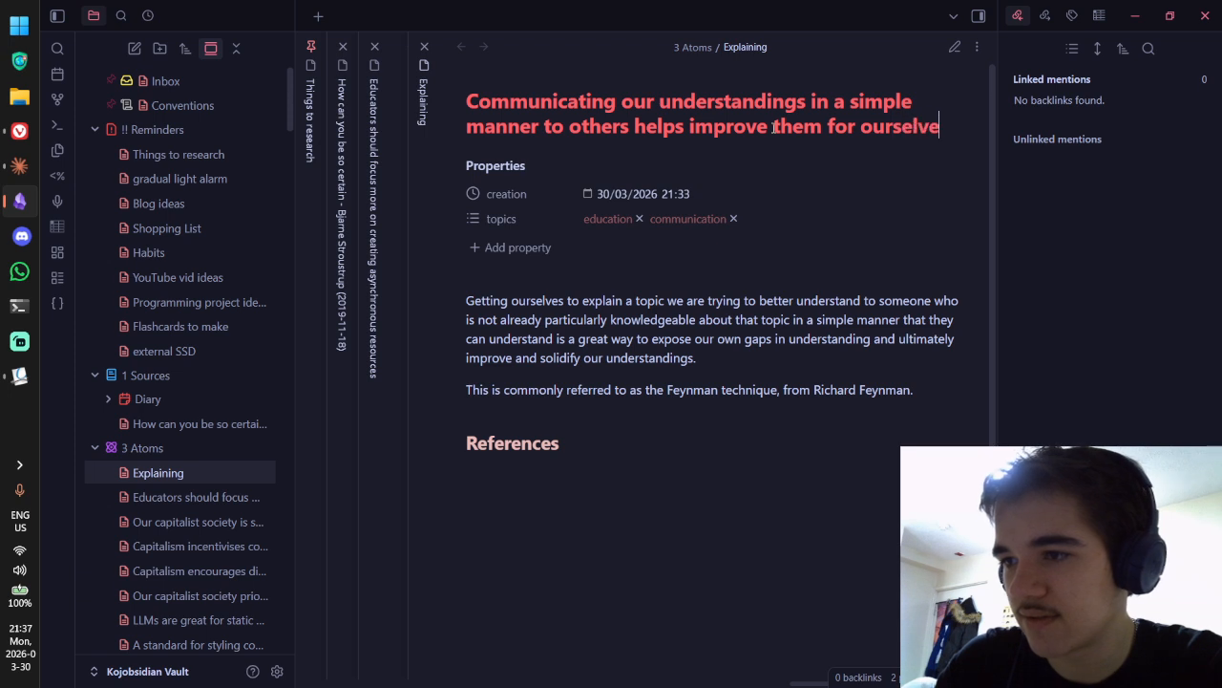
Step: Make the title singular by changing "understandings" to "understanding" and "them" to "it"
{"action": "left_click", "coordinate": [807, 100]}
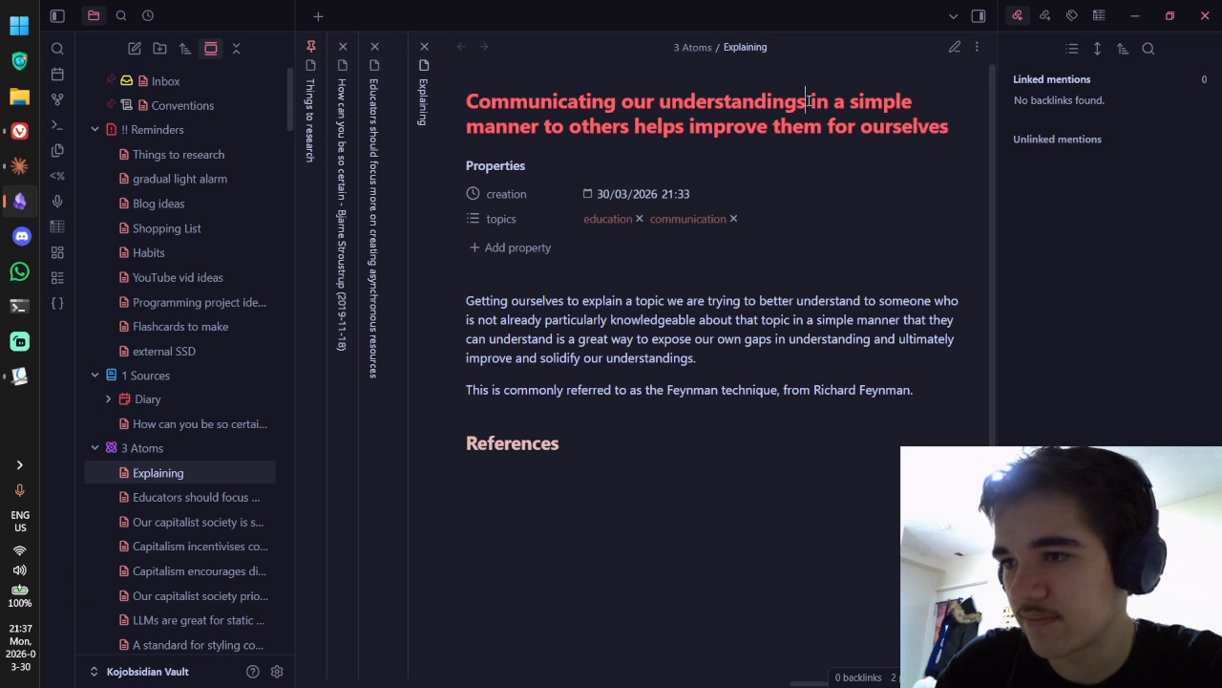
{"action": "key", "text": "BackSpace"}
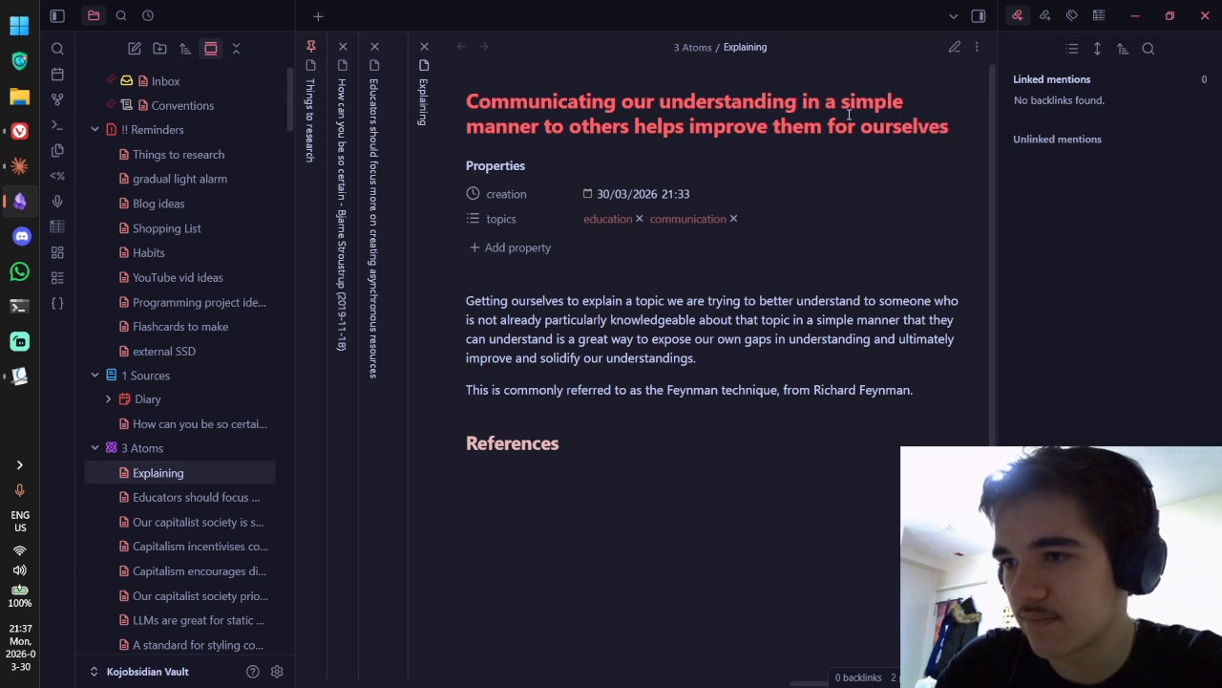
{"action": "double_click", "coordinate": [807, 132]}
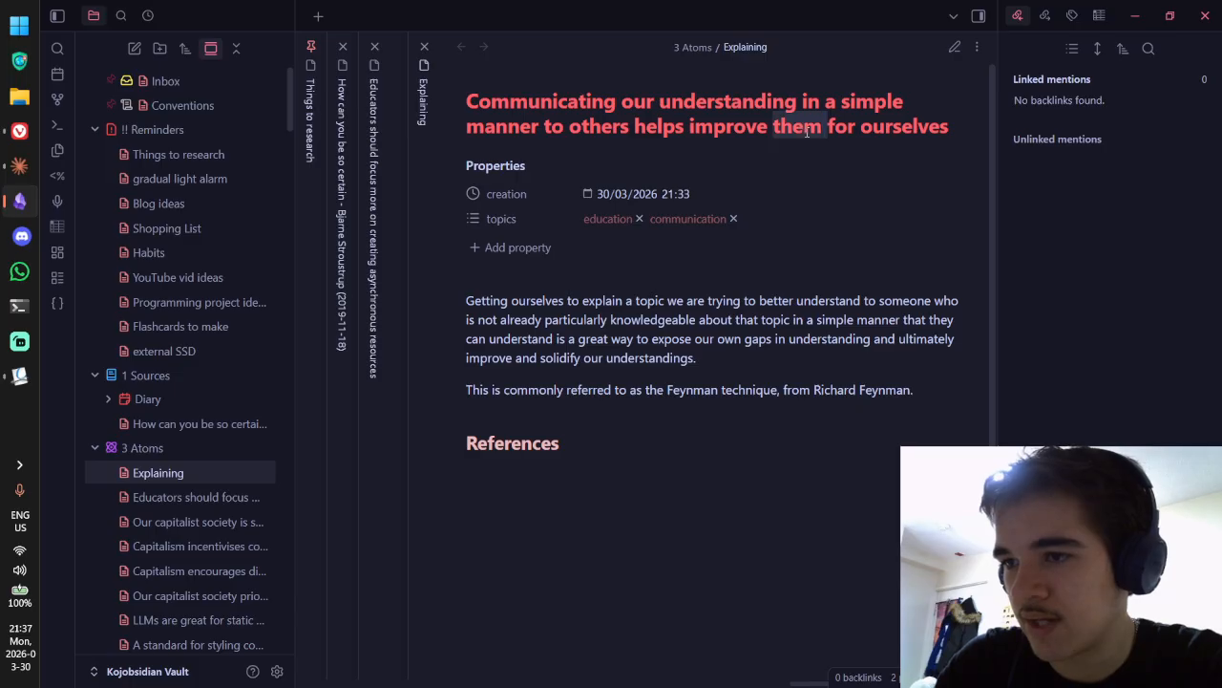
{"action": "type", "text": "it"}
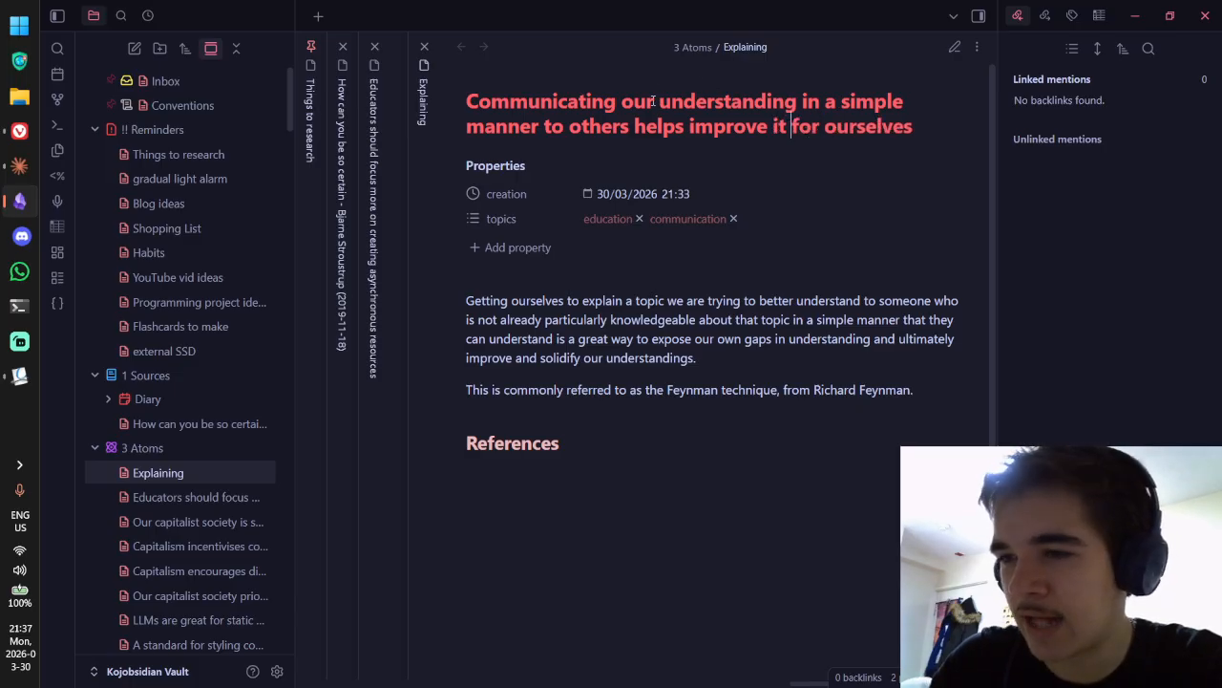
{"action": "left_click", "coordinate": [797, 101]}
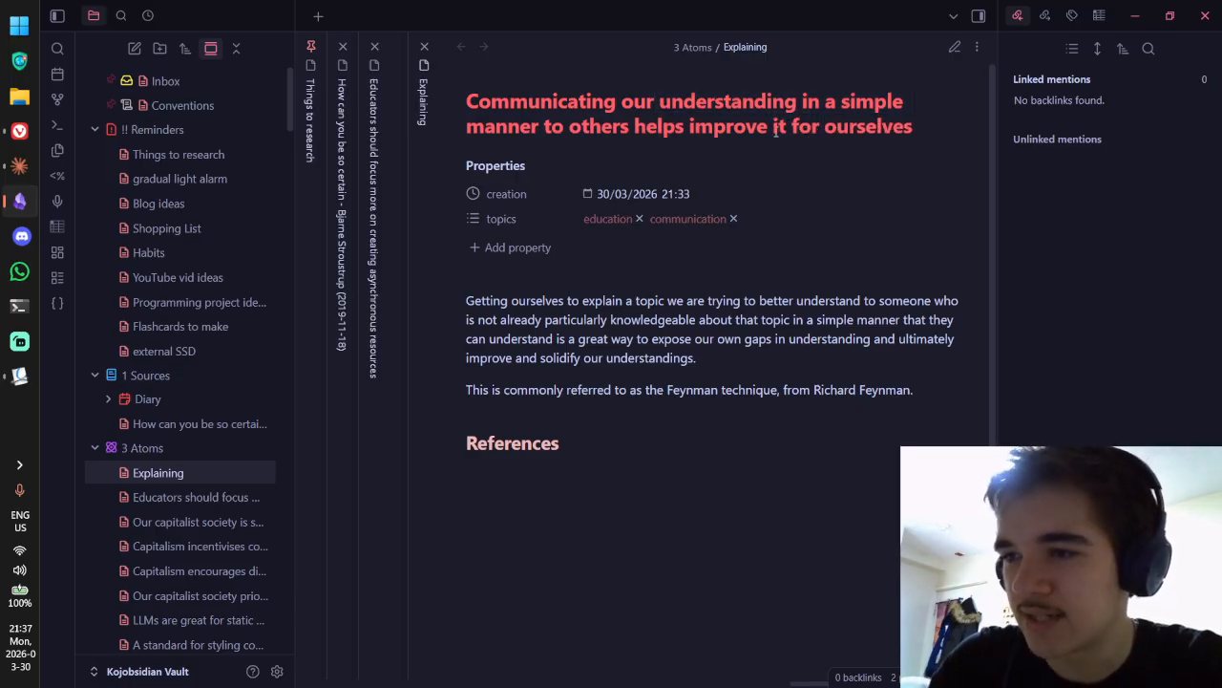
{"action": "mouse_move", "coordinate": [775, 131]}
{"action": "left_mouse_down"}
{"action": "mouse_move", "coordinate": [800, 134]}
{"action": "mouse_move", "coordinate": [789, 134]}
{"action": "left_mouse_up"}
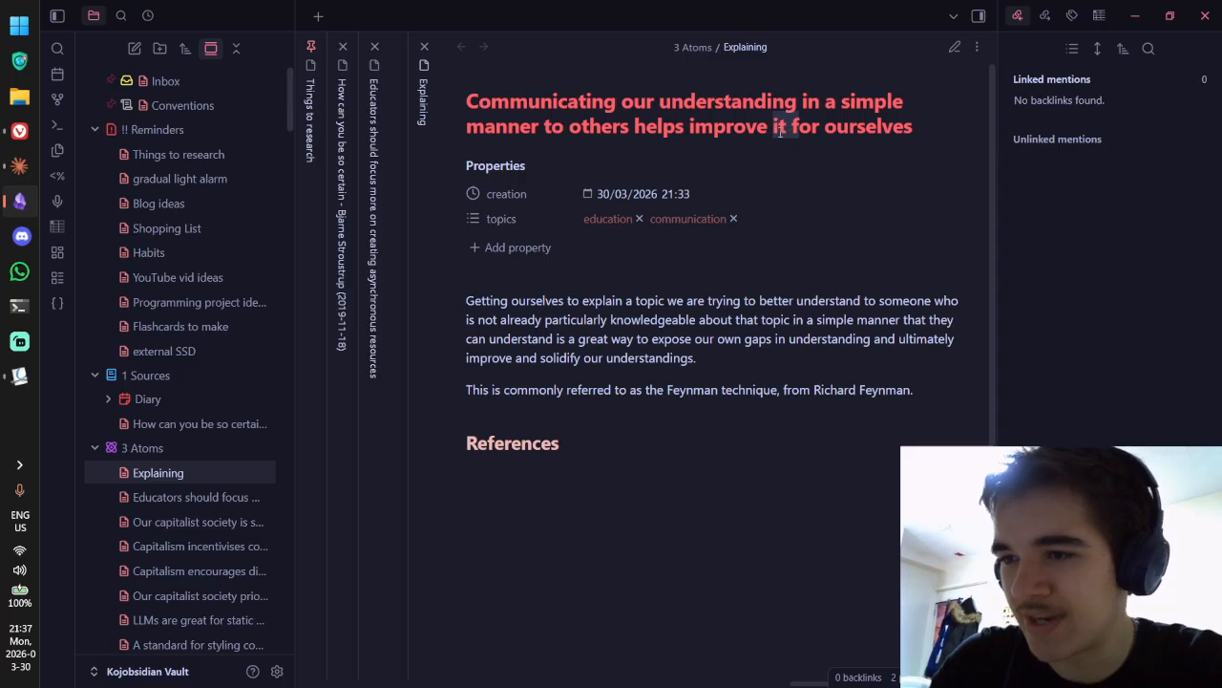
{"action": "left_click", "coordinate": [779, 132]}
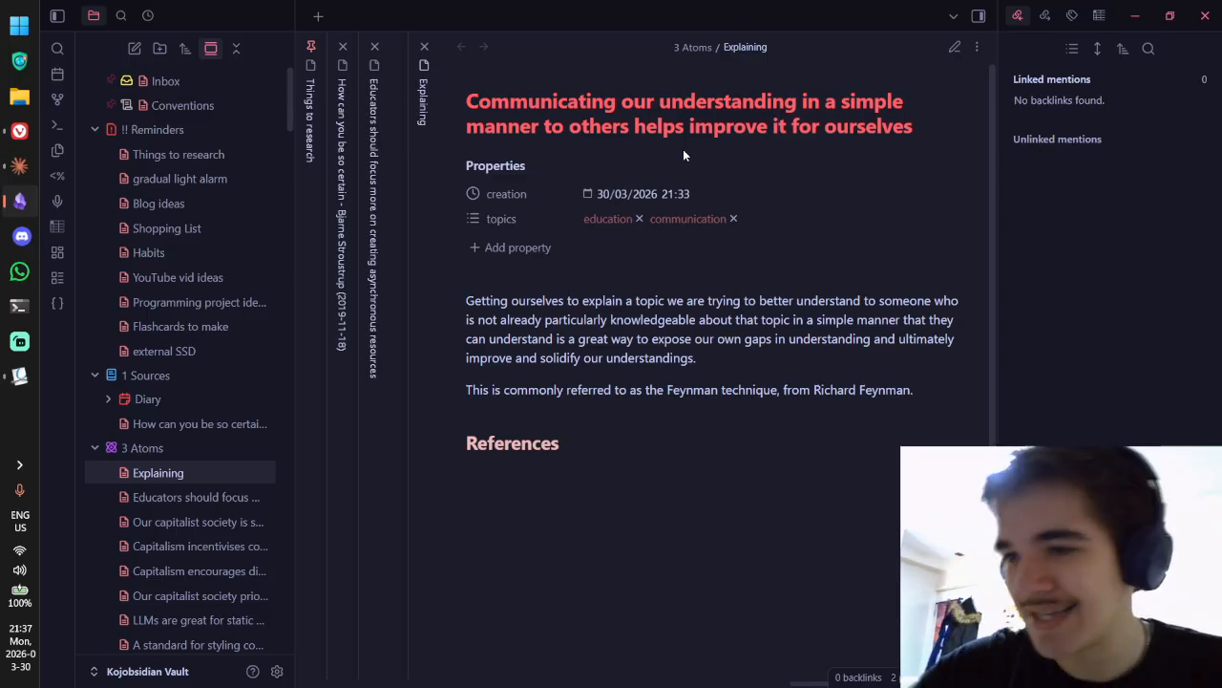
{"action": "left_click_drag", "start_coordinate": [657, 103], "coordinate": [872, 110]}
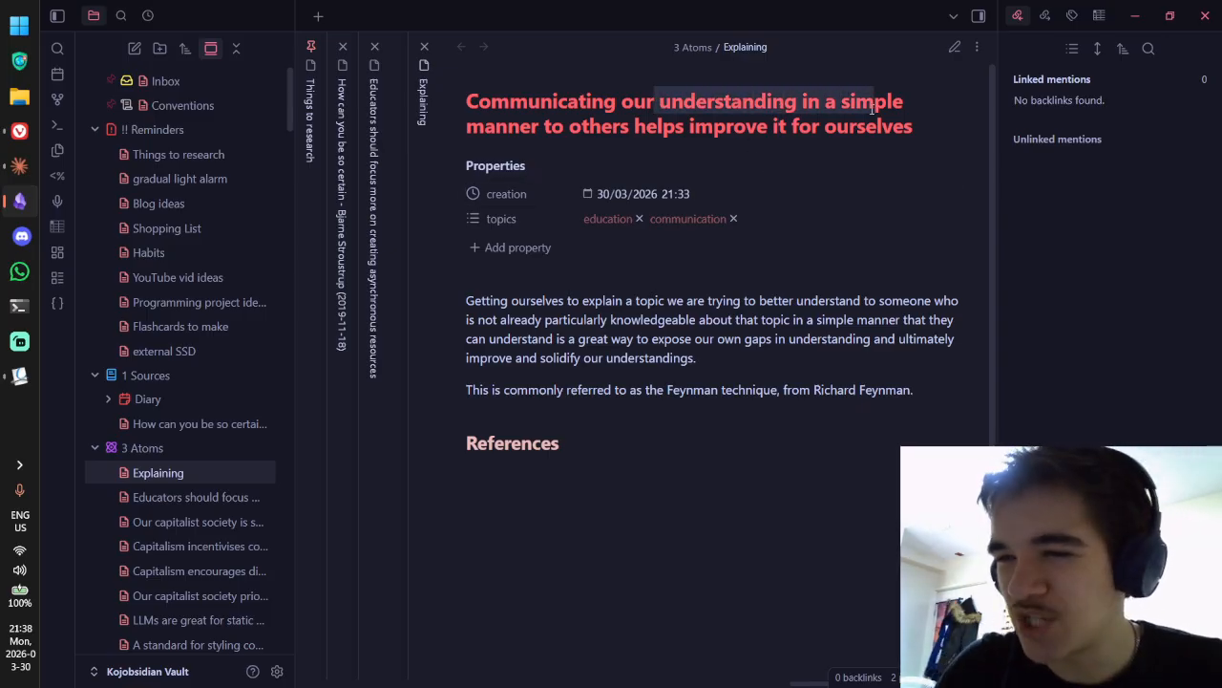
{"action": "double_click", "coordinate": [745, 102]}
{"action": "left_click", "coordinate": [774, 124]}
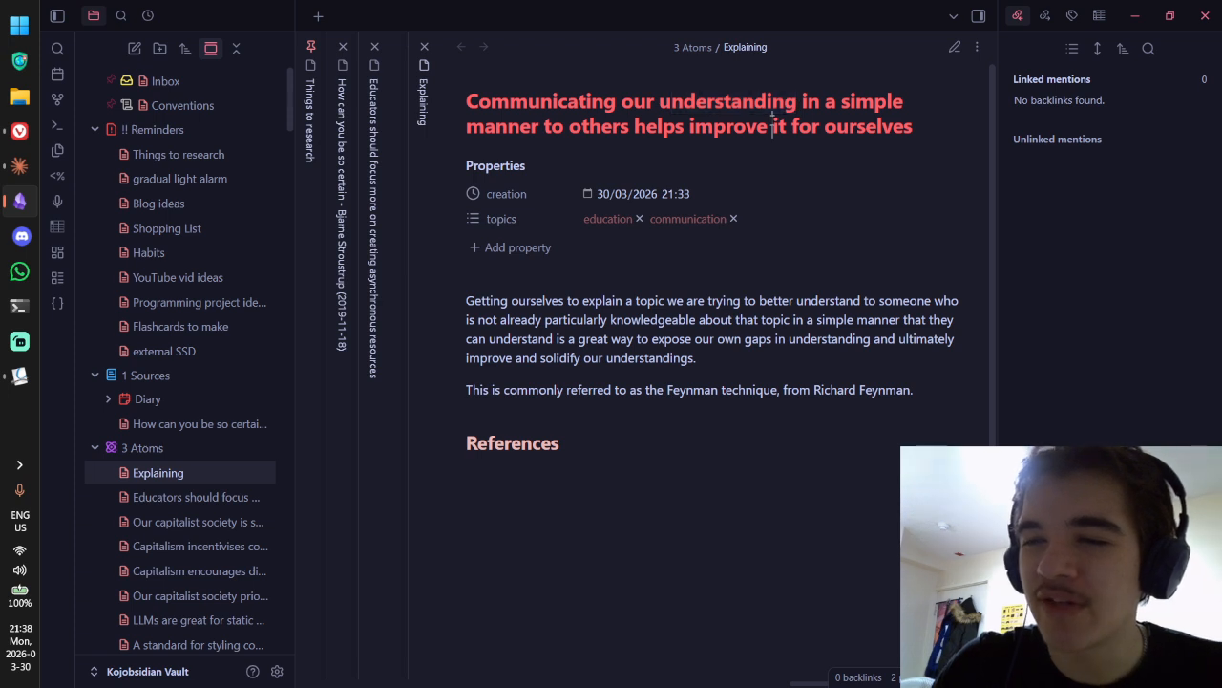
{"action": "left_click_drag", "start_coordinate": [773, 126], "coordinate": [788, 126]}
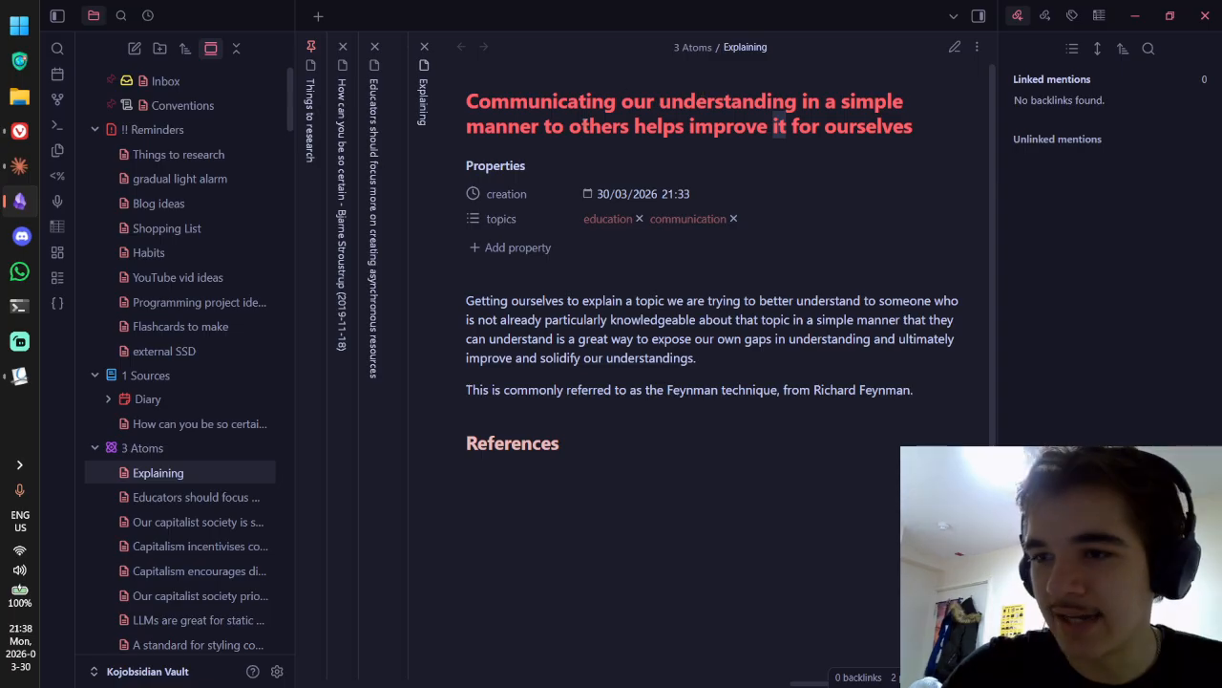
{"action": "left_click_drag", "start_coordinate": [569, 126], "coordinate": [630, 128]}
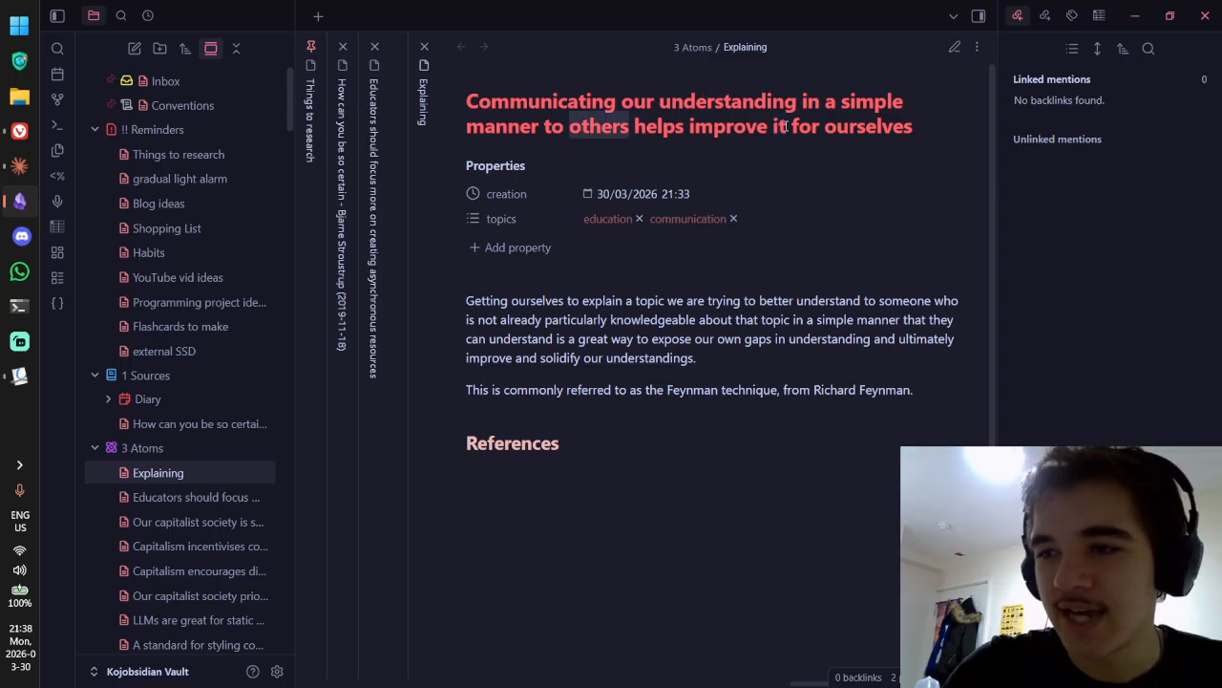
{"action": "left_click_drag", "start_coordinate": [772, 126], "coordinate": [791, 128]}
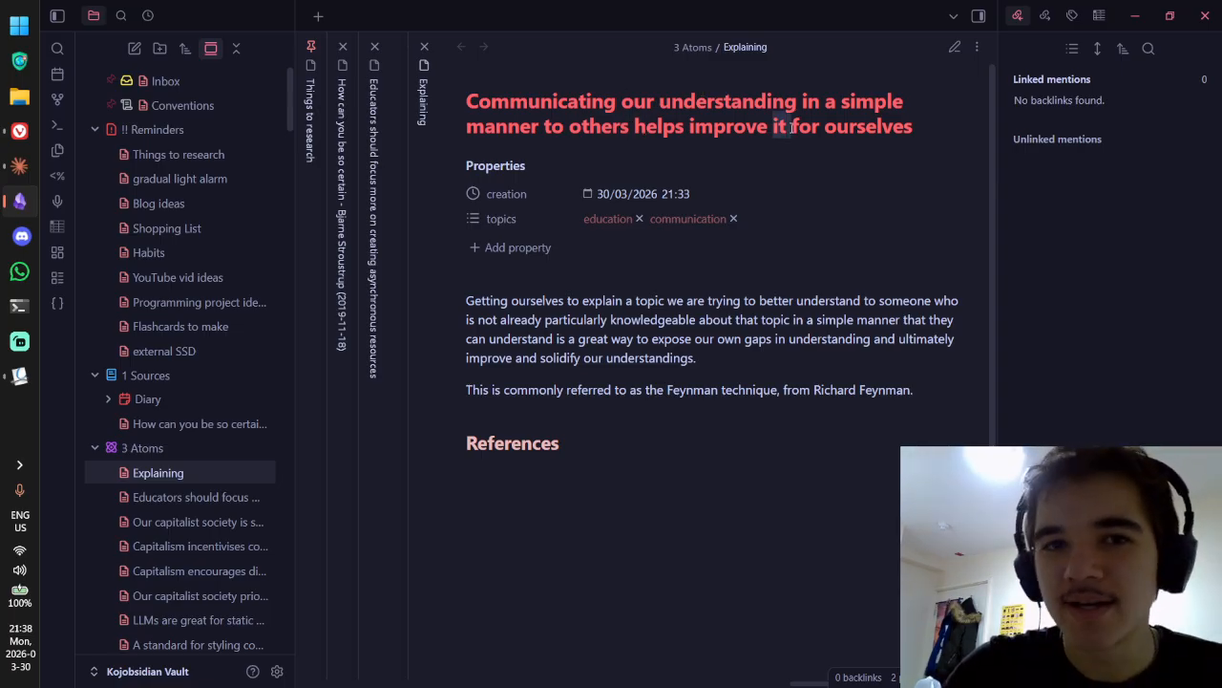
{"action": "left_click", "coordinate": [792, 128]}
{"action": "mouse_move", "coordinate": [773, 124]}
{"action": "left_mouse_down"}
{"action": "mouse_move", "coordinate": [793, 130]}
{"action": "mouse_move", "coordinate": [786, 118]}
{"action": "left_mouse_up"}
{"action": "left_click", "coordinate": [779, 125]}
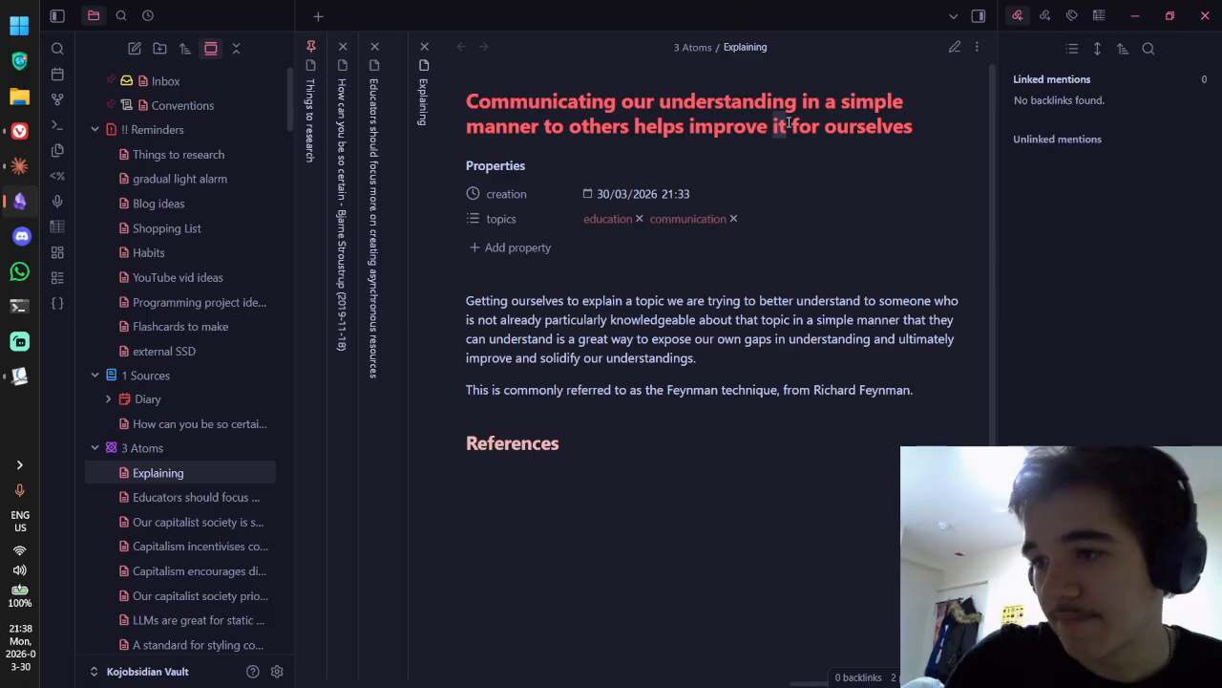
Step: Apply the new title and close the note, returning to the source of the note on educators and asynchronous resources
{"action": "left_click", "coordinate": [712, 318]}
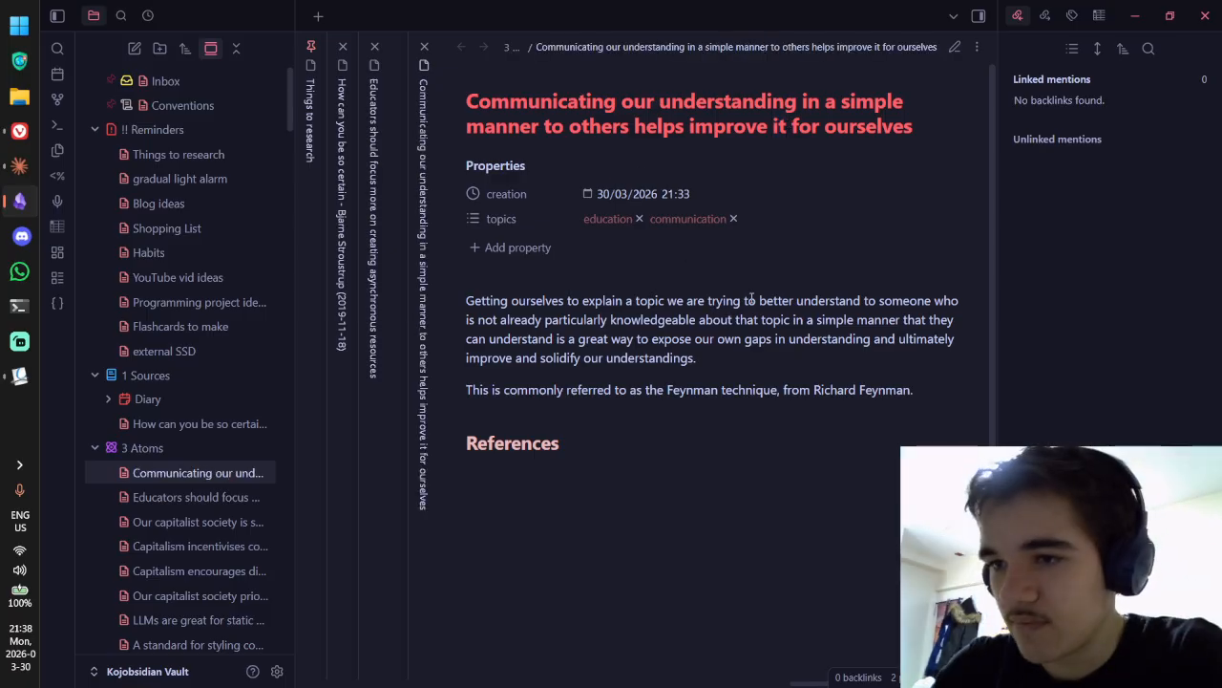
{"action": "key", "text": "ctrl+w"}
{"action": "key", "text": "ctrl+e"}
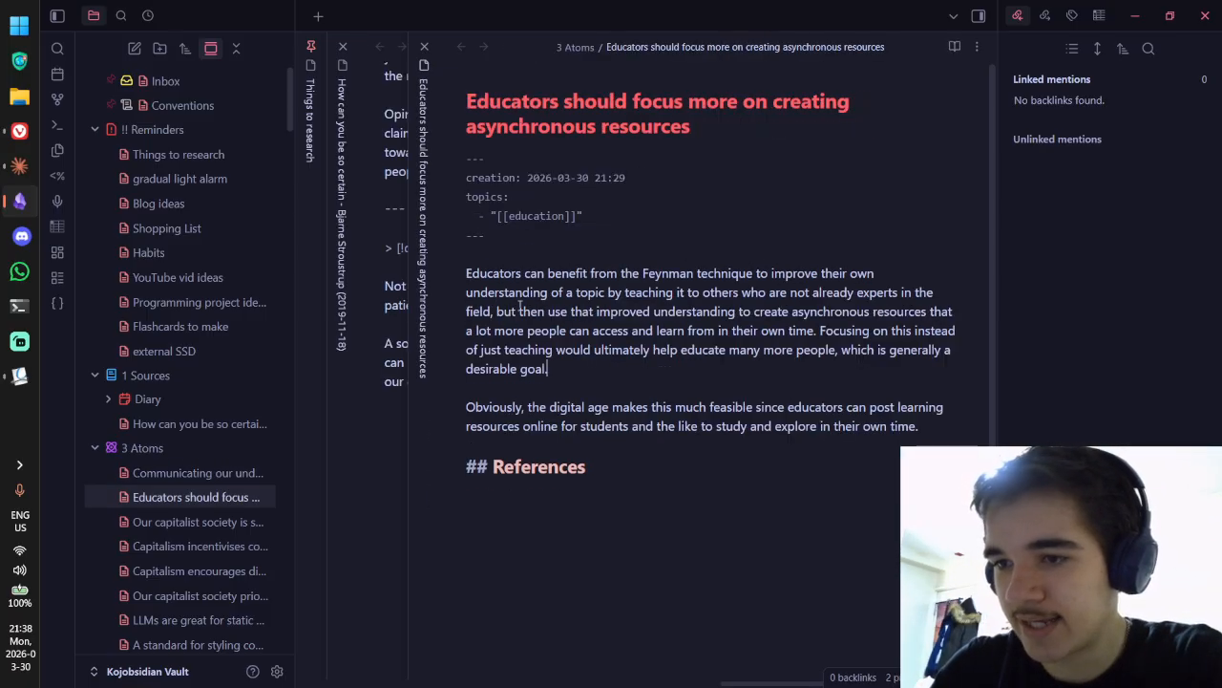
Step: Insert a link to "Communicating our understanding in a simple manner to others helps improve it for ourselves" at the start of the first paragraph
{"action": "type", "text": "[[com"}
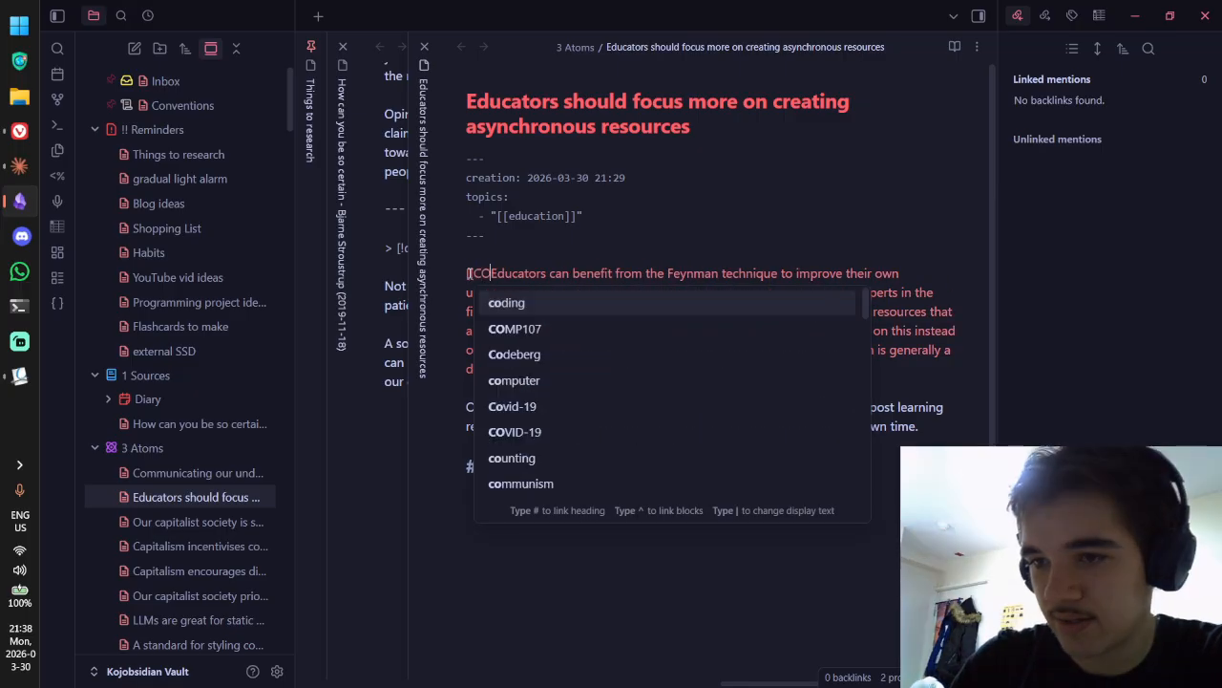
{"action": "key", "text": "BackSpace"}
{"action": "key", "text": "BackSpace"}
{"action": "key", "text": "BackSpace"}
{"action": "type", "text": "o"}
{"action": "key", "text": "BackSpace"}
{"action": "type", "text": "Commu"}
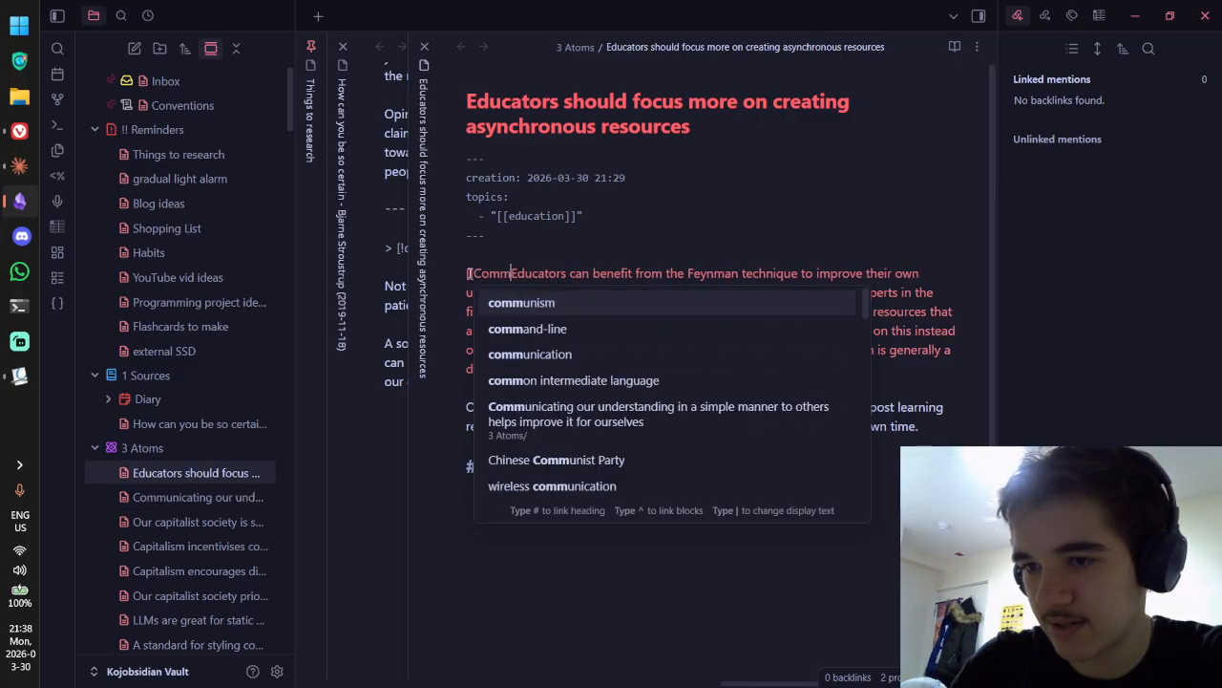
{"action": "key", "text": "Down"}
{"action": "key", "text": "Down"}
{"action": "key", "text": "Return"}
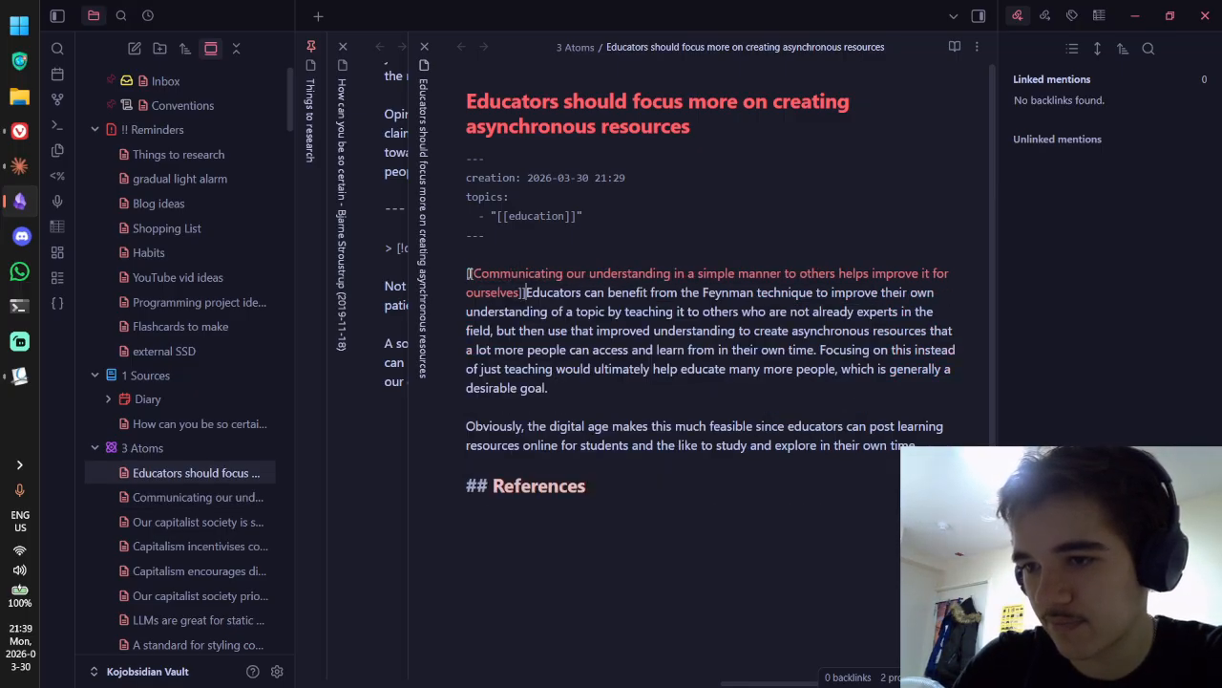
Step: Make the opening clause, from "Educators can benefit" through "experts in the field", the link's display text and preview the note
{"action": "key", "text": "BackSpace"}
{"action": "key", "text": "BackSpace"}
{"action": "type", "text": "|"}
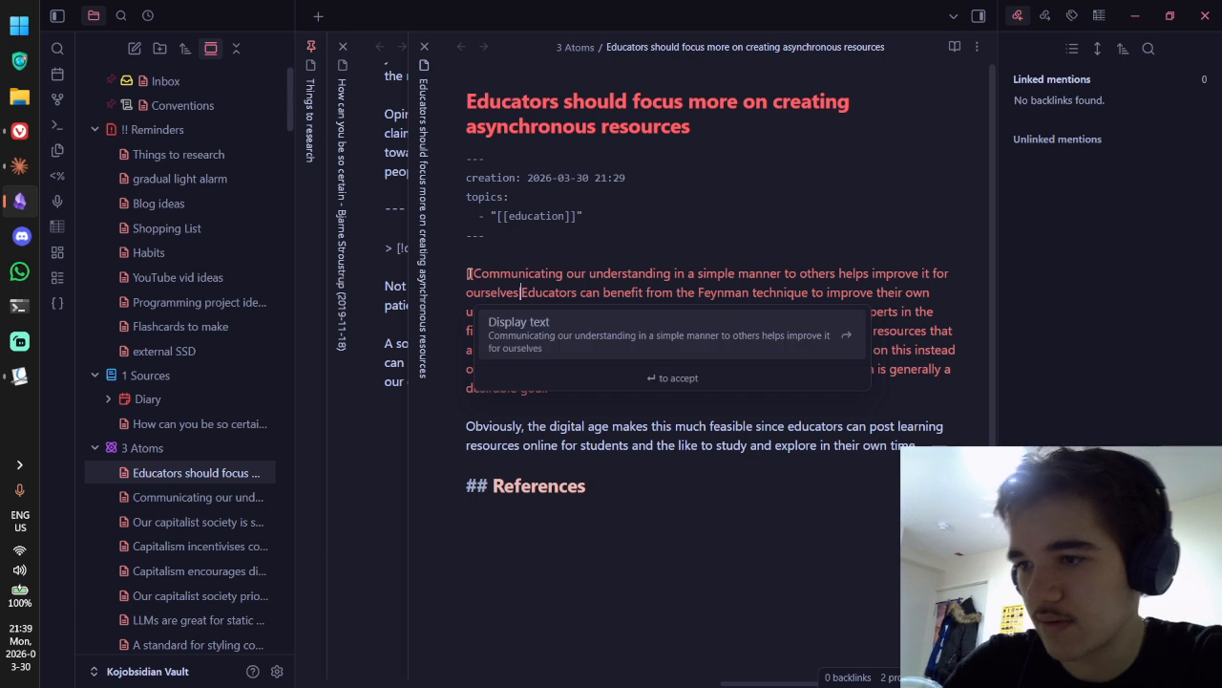
{"action": "left_click", "coordinate": [610, 274]}
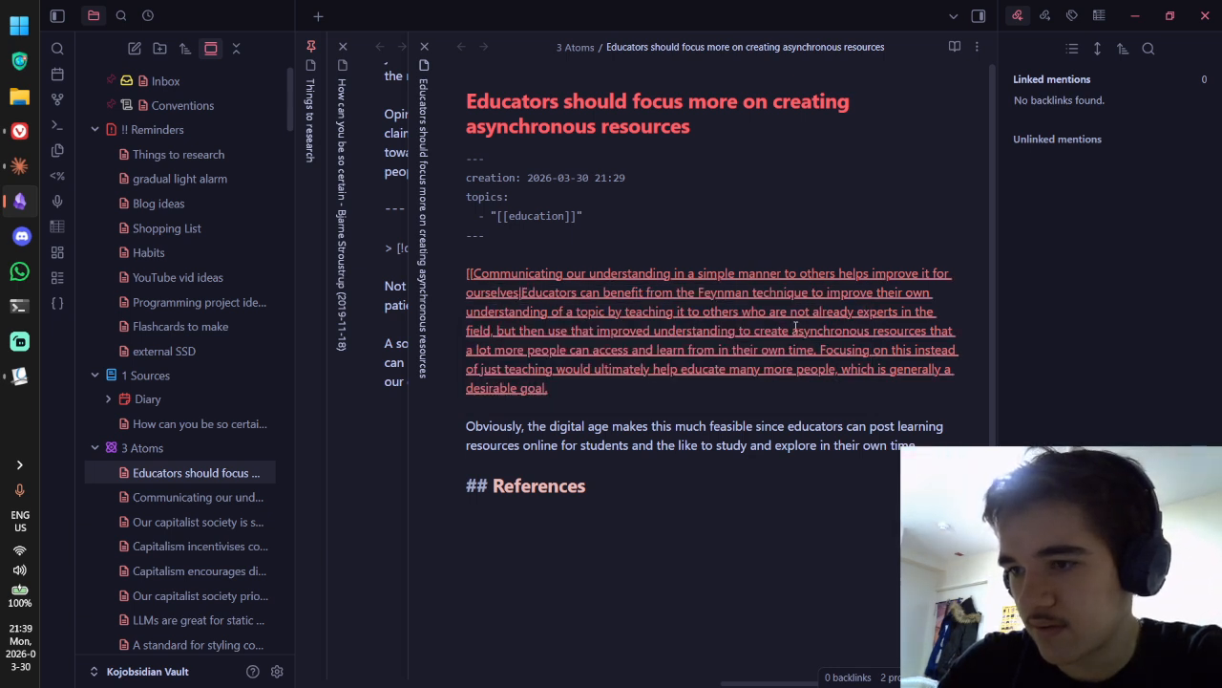
{"action": "left_click", "coordinate": [490, 331]}
{"action": "type", "text": "]]"}
{"action": "key", "text": "ctrl+e"}
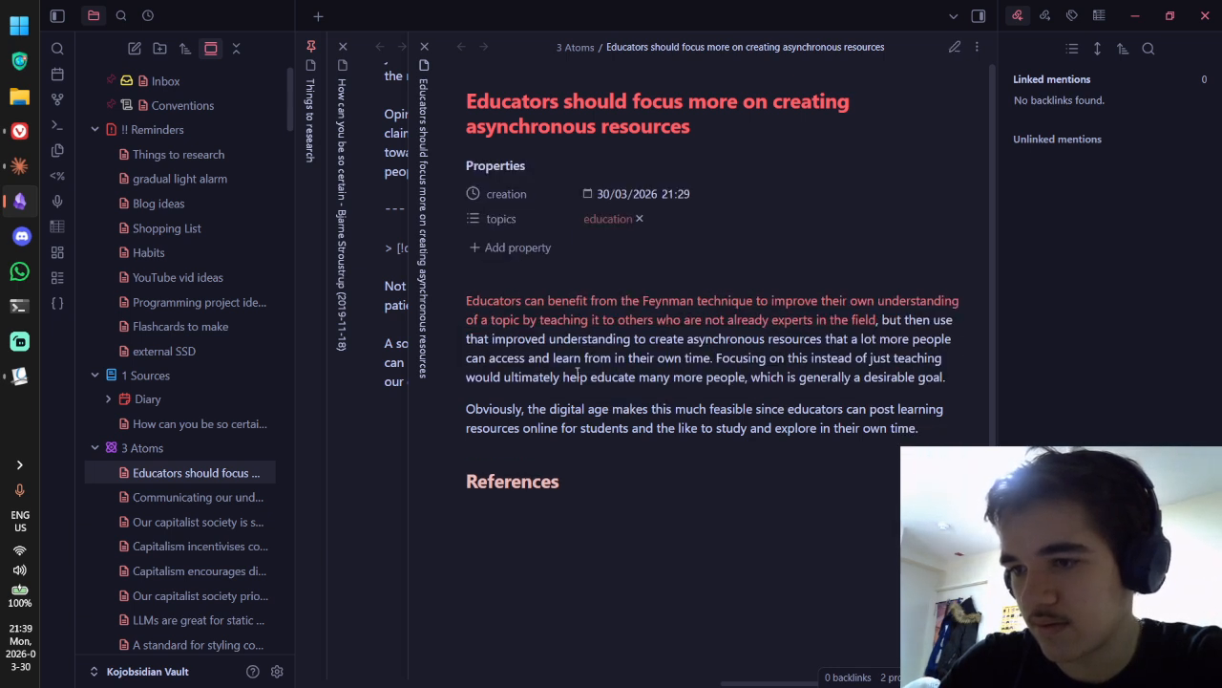
{"action": "key", "text": "ctrl+e"}
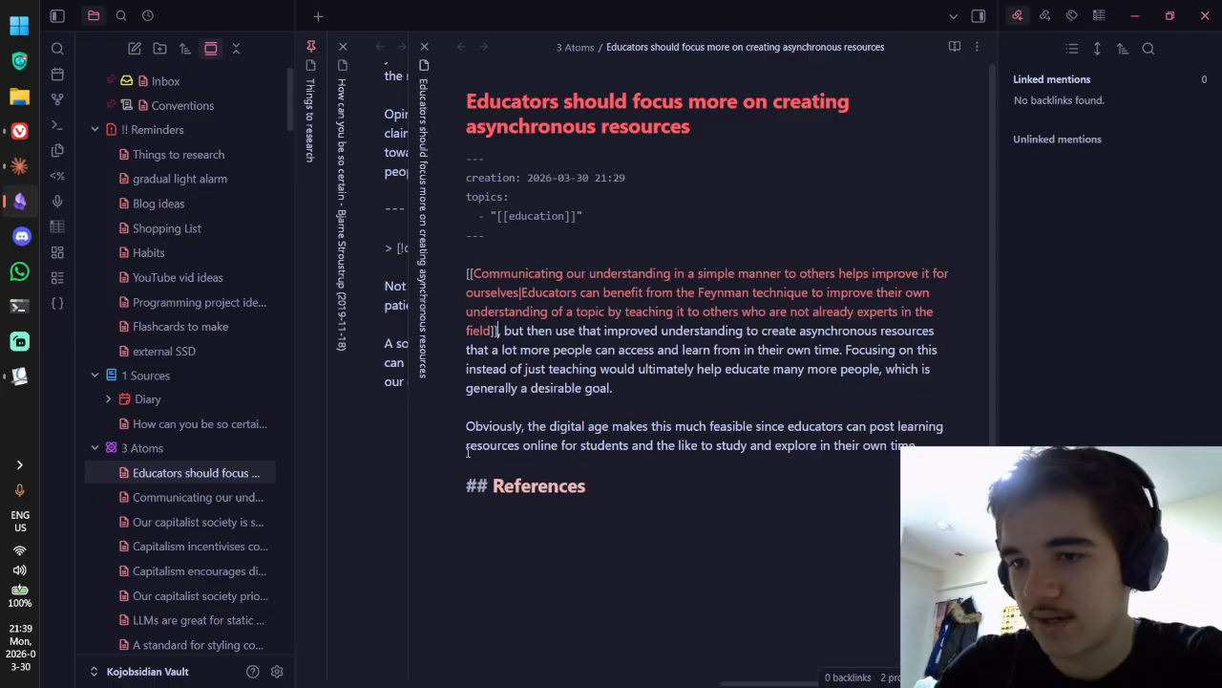
{"action": "key", "text": "ctrl+e"}
Step: Check the patience quote in the source note and the Okular PDF, then return to the educators note's References section
{"action": "left_click", "coordinate": [394, 413]}
{"action": "left_click", "coordinate": [818, 592]}
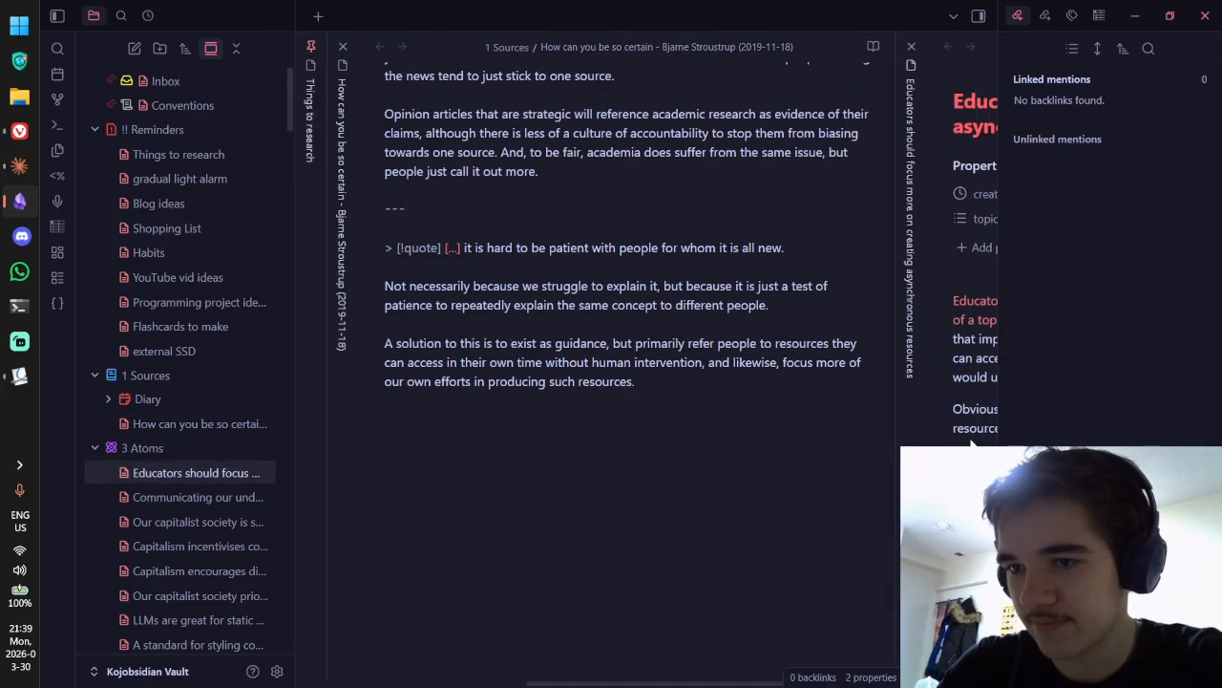
{"action": "key", "text": "ctrl+e"}
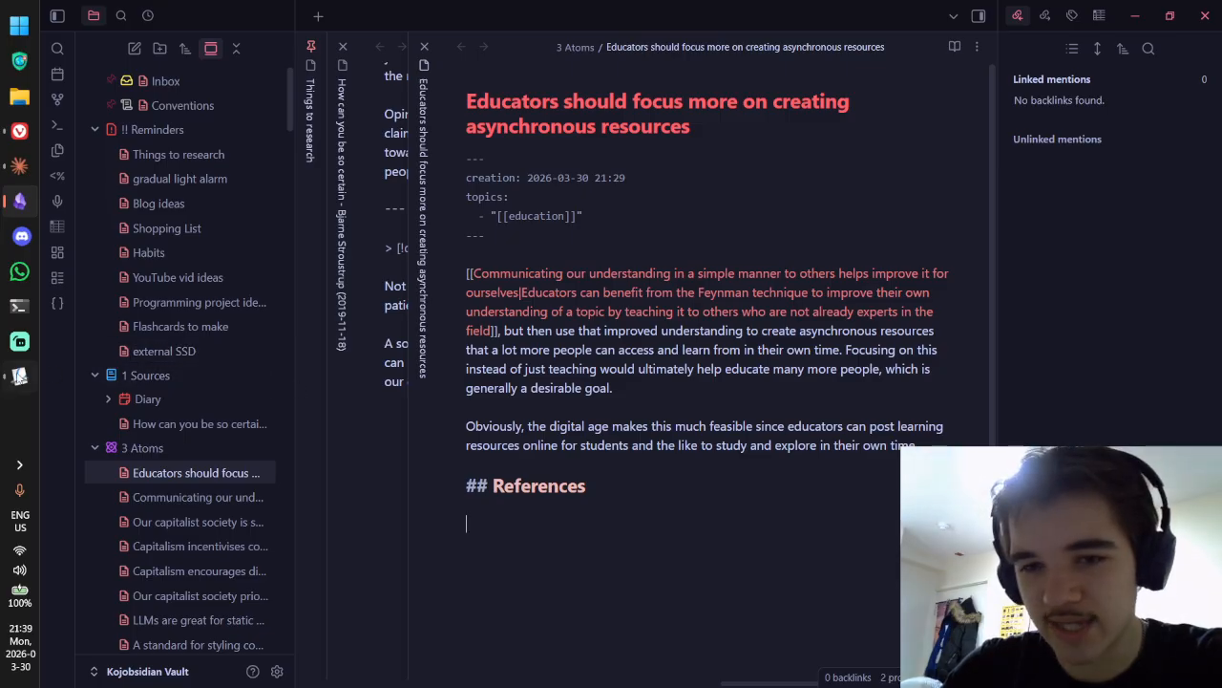
{"action": "key", "text": "alt+Tab"}
{"action": "left_click", "coordinate": [279, 99]}
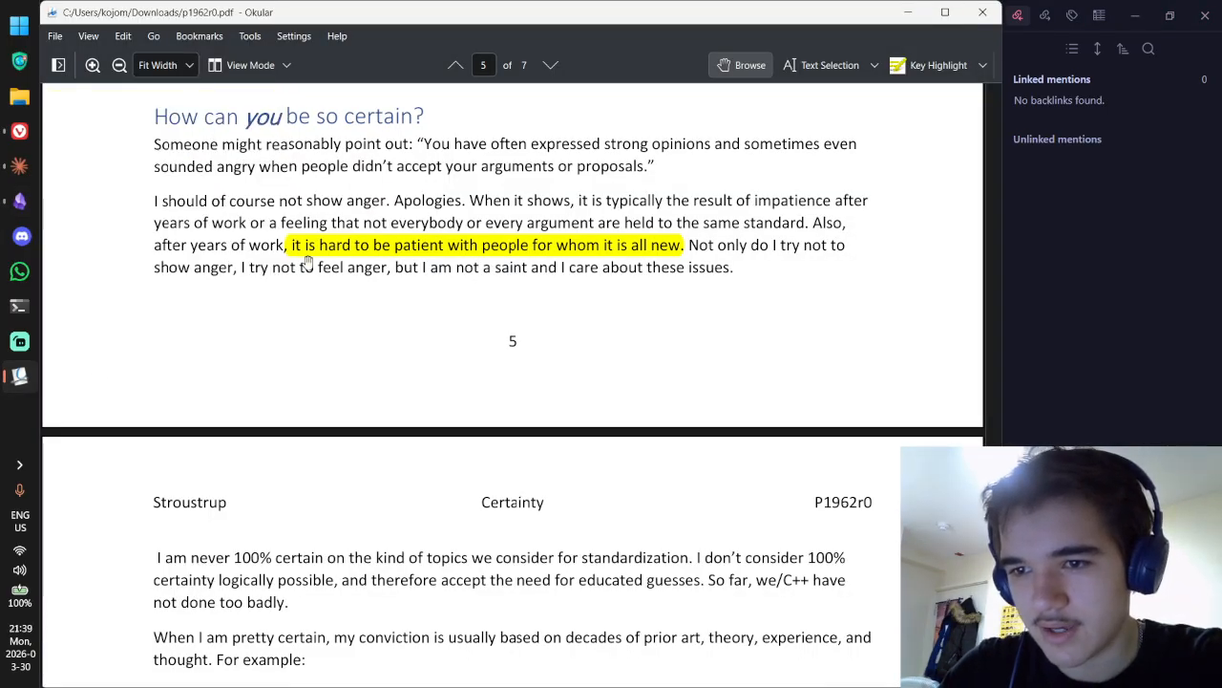
{"action": "left_click", "coordinate": [1070, 359]}
{"action": "left_click", "coordinate": [873, 522]}
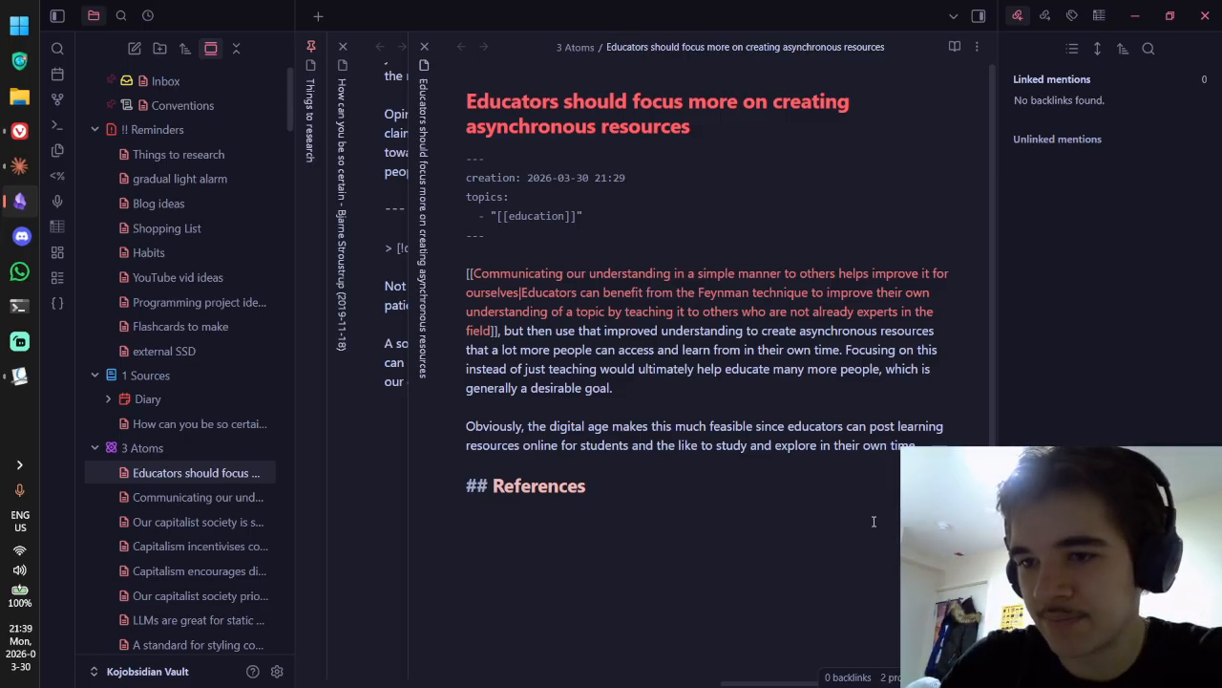
Step: Under References, link to the "it is hard to be patient" block of "How can you be so certain - Bjarne Stroustrup (2019-11-18)" and return to that note
{"action": "type", "text": "[[How cann"}
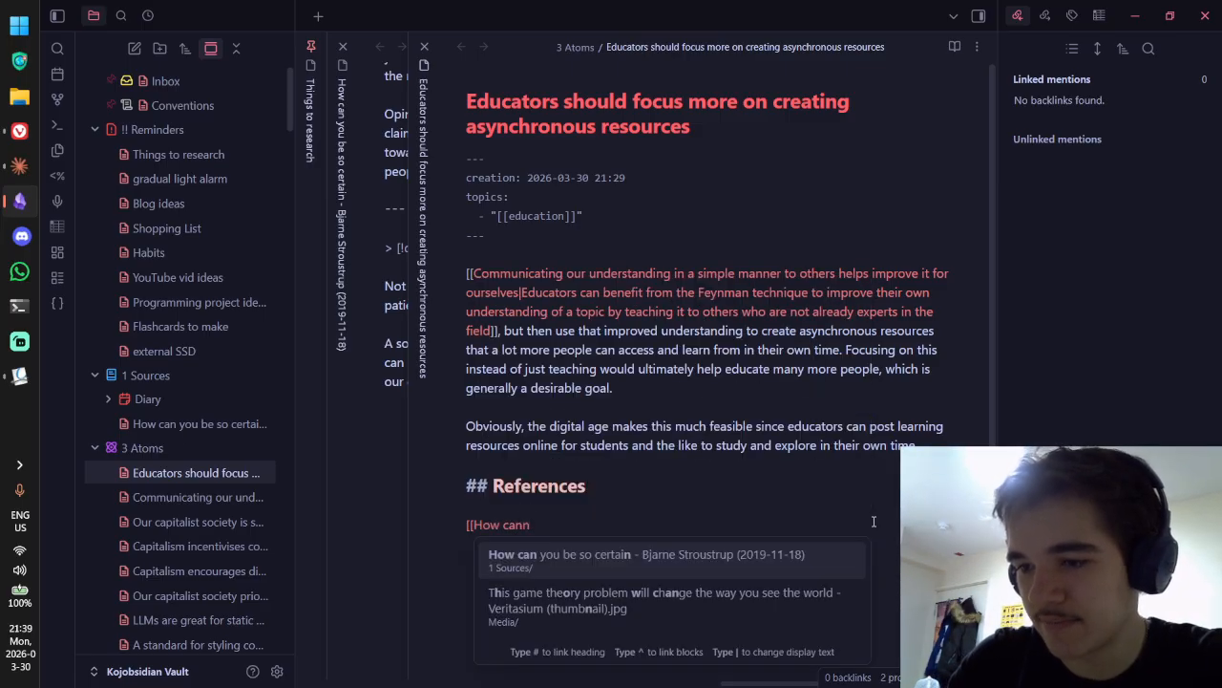
{"action": "key", "text": "Tab"}
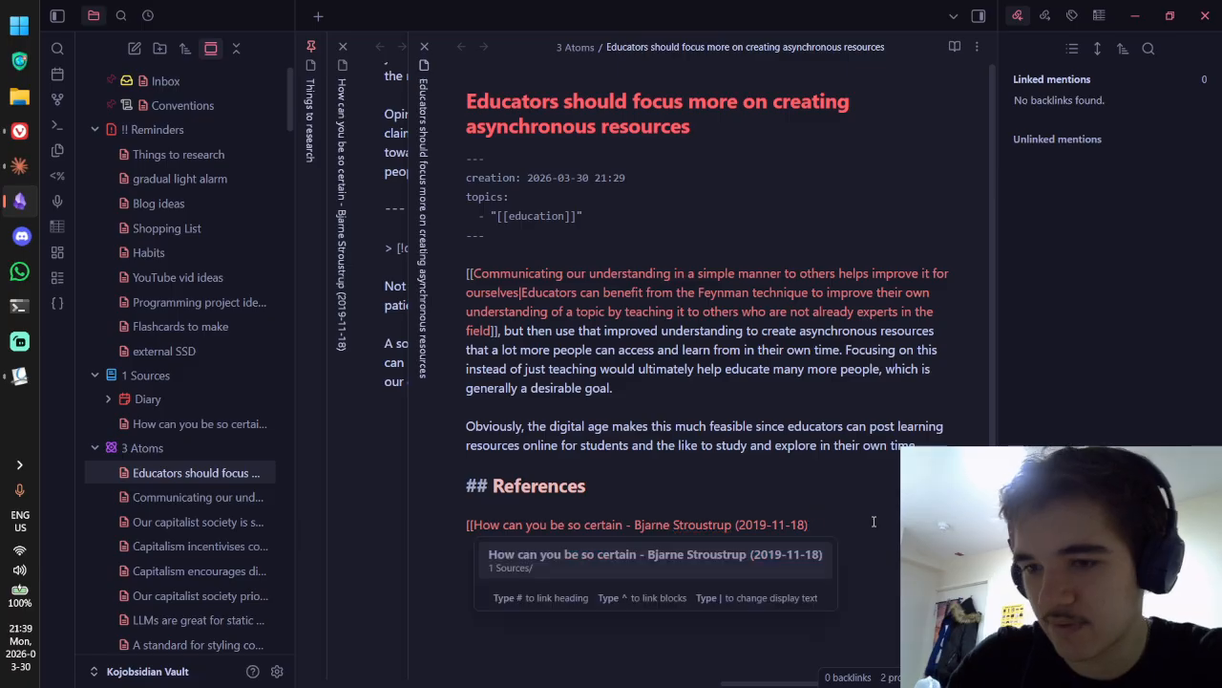
{"action": "type", "text": "^it is"}
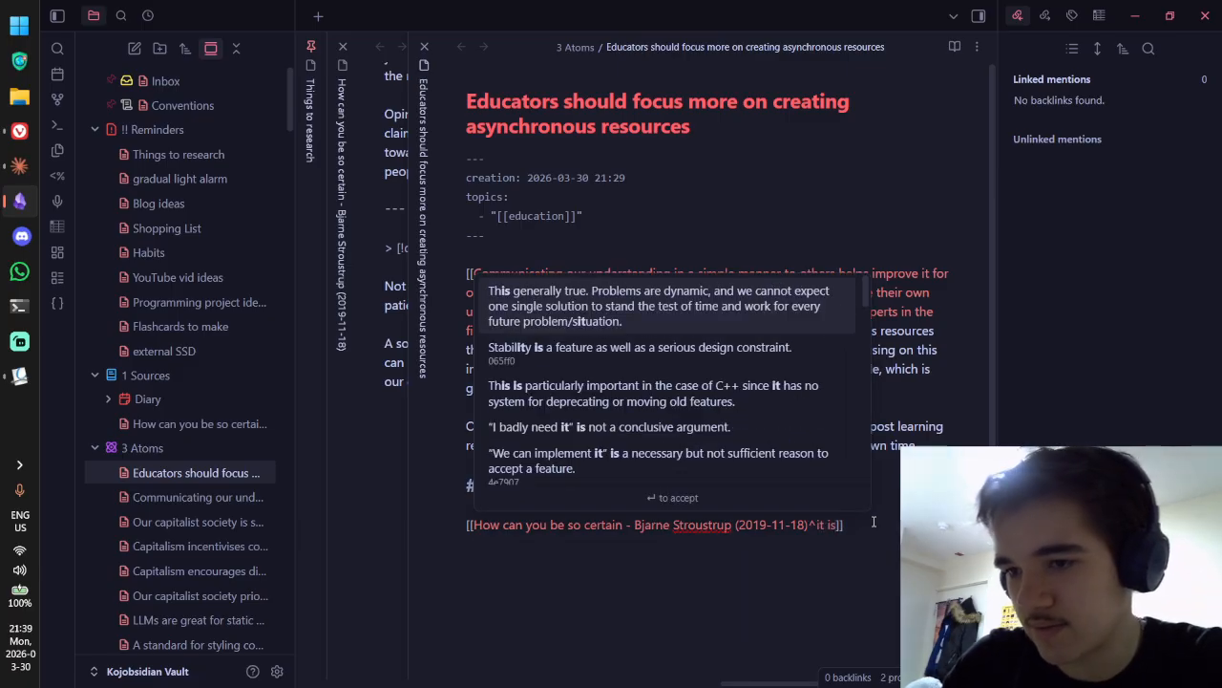
{"action": "key", "text": "BackSpace"}
{"action": "key", "text": "BackSpace"}
{"action": "key", "text": "BackSpace"}
{"action": "key", "text": "BackSpace"}
{"action": "key", "text": "BackSpace"}
{"action": "type", "text": "patient"}
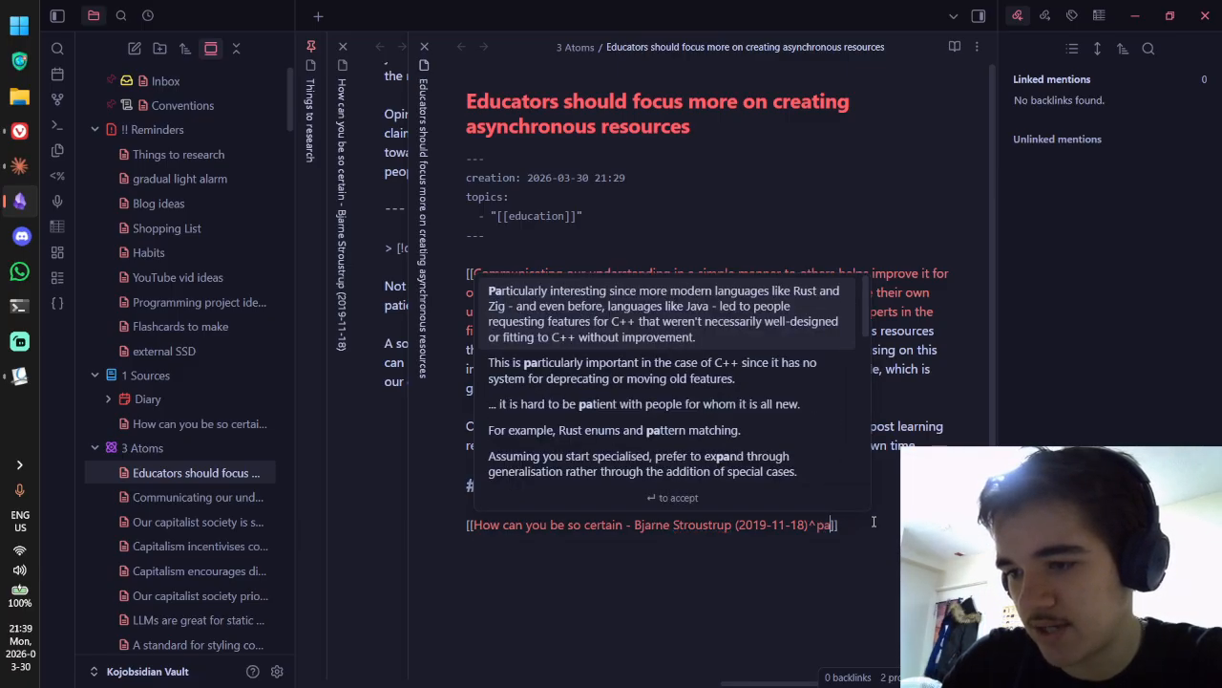
{"action": "key", "text": "Return"}
{"action": "key", "text": "ctrl+e"}
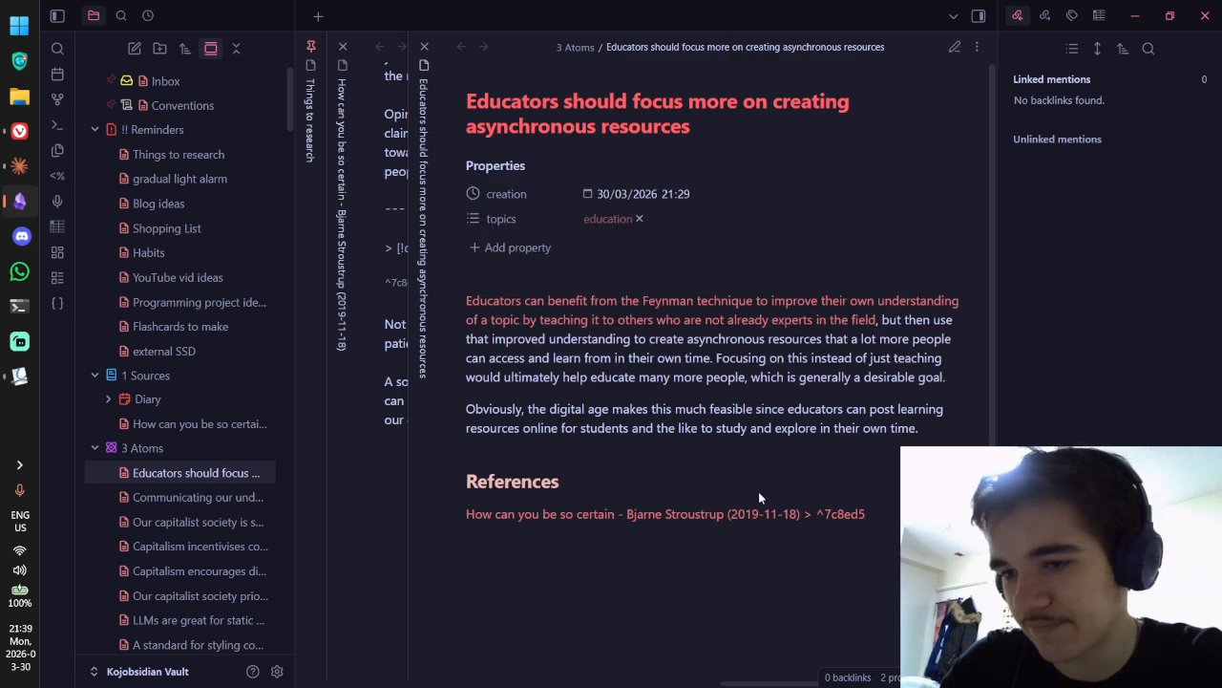
{"action": "left_click", "coordinate": [389, 400]}
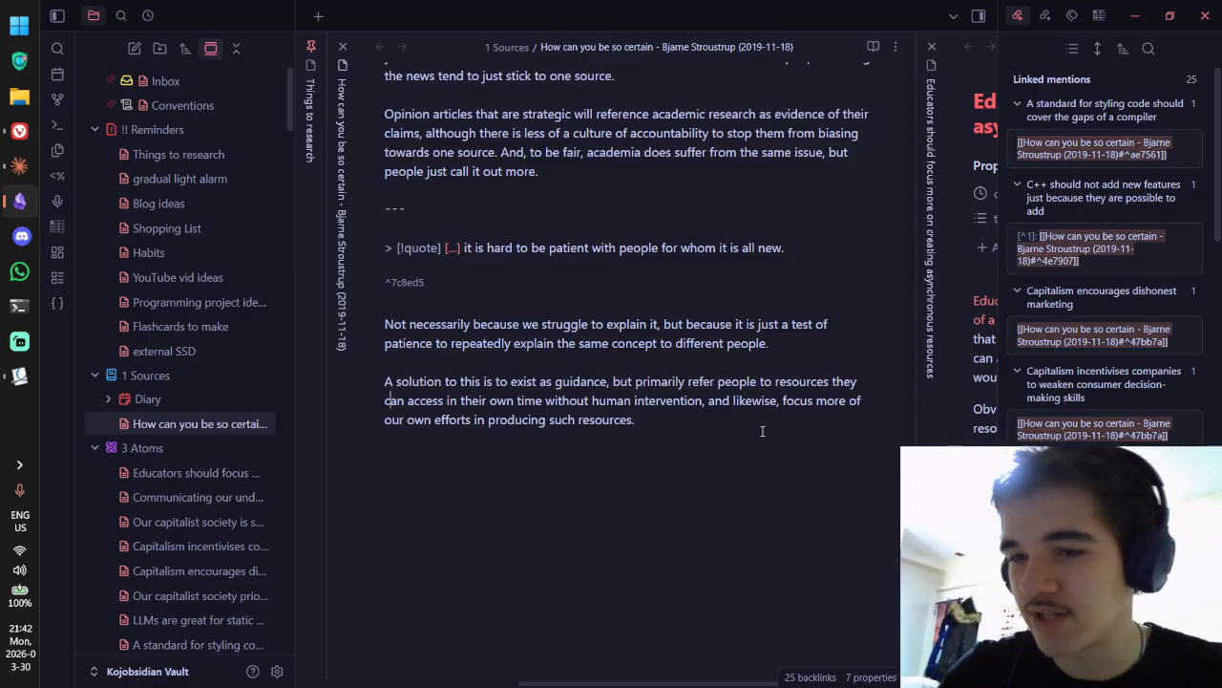
{"action": "key", "text": "ctrl+super+Left"}
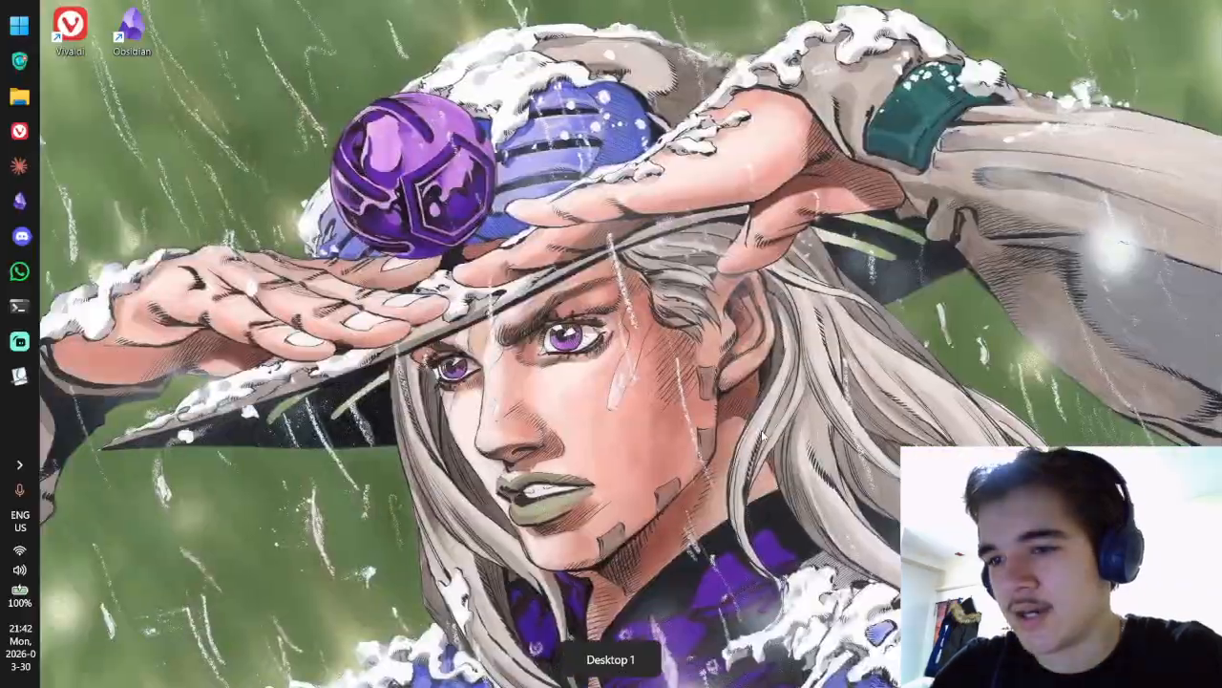
{"action": "key", "text": "ctrl+super+Right"}
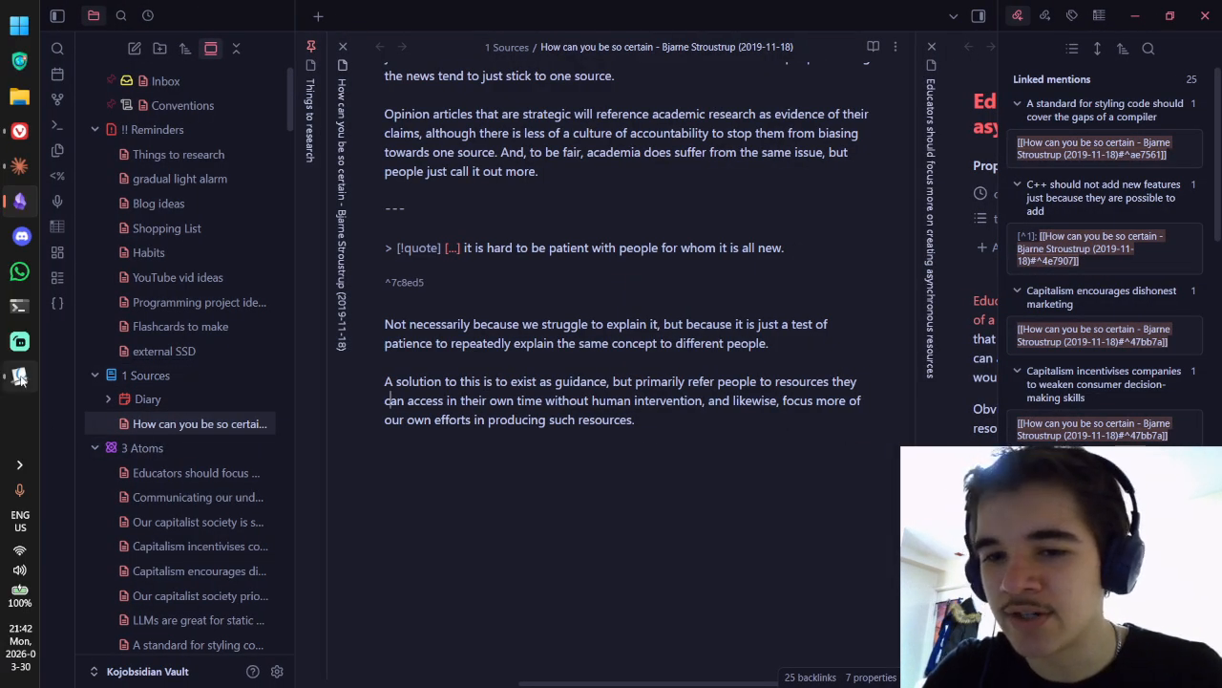
{"action": "left_click_drag", "start_coordinate": [634, 420], "coordinate": [365, 322]}
{"action": "left_click", "coordinate": [364, 323]}
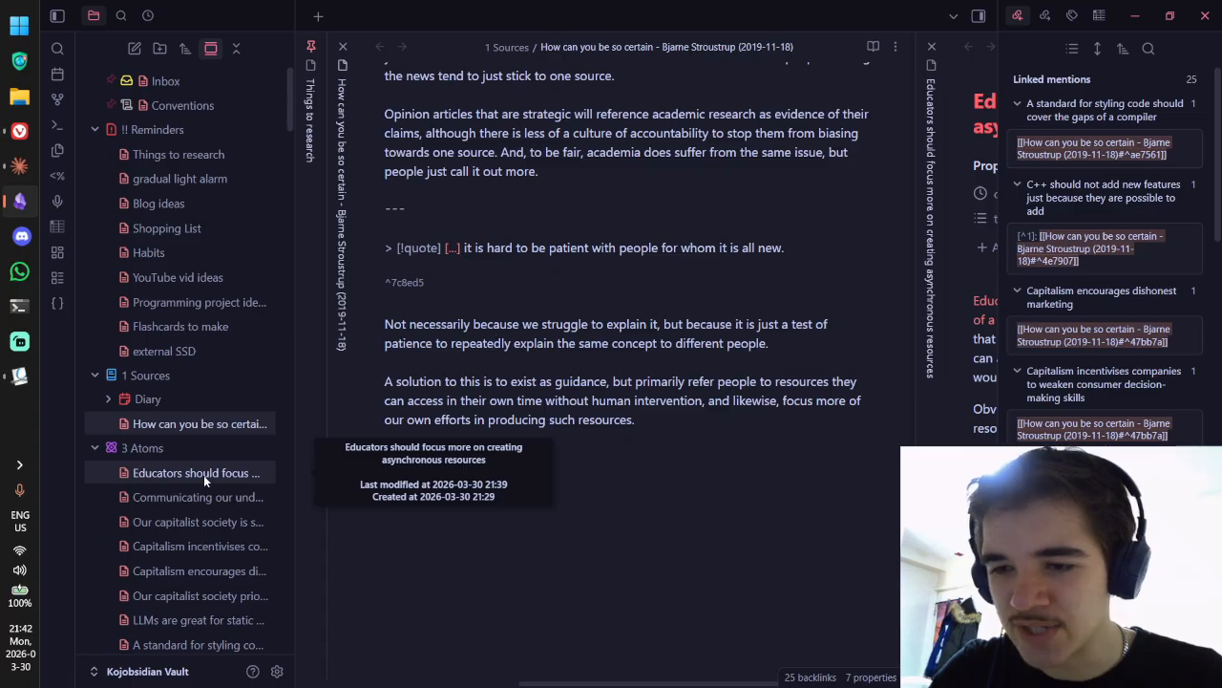
Step: Switch to the PDF in Okular and examine the text around the highlighted patience quote for its section heading
{"action": "left_click", "coordinate": [19, 375]}
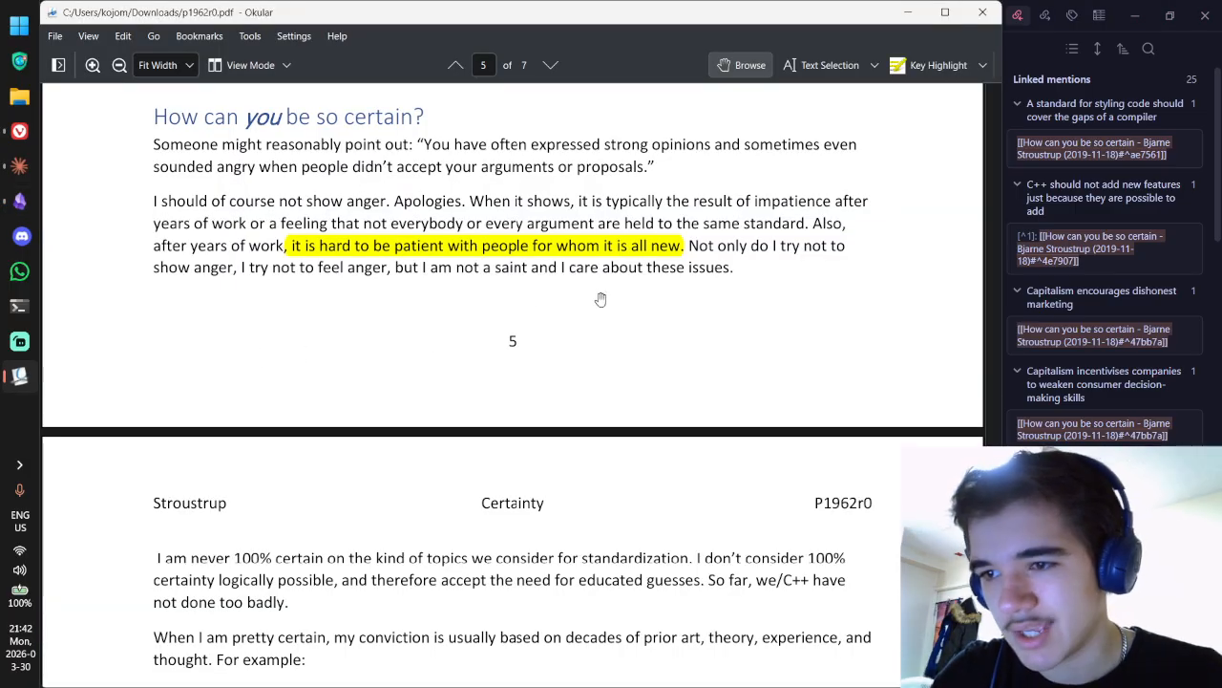
{"action": "scroll", "coordinate": [707, 261], "scroll_direction": "down", "scroll_amount": 3}
{"action": "scroll", "coordinate": [707, 261], "scroll_direction": "up", "scroll_amount": 1}
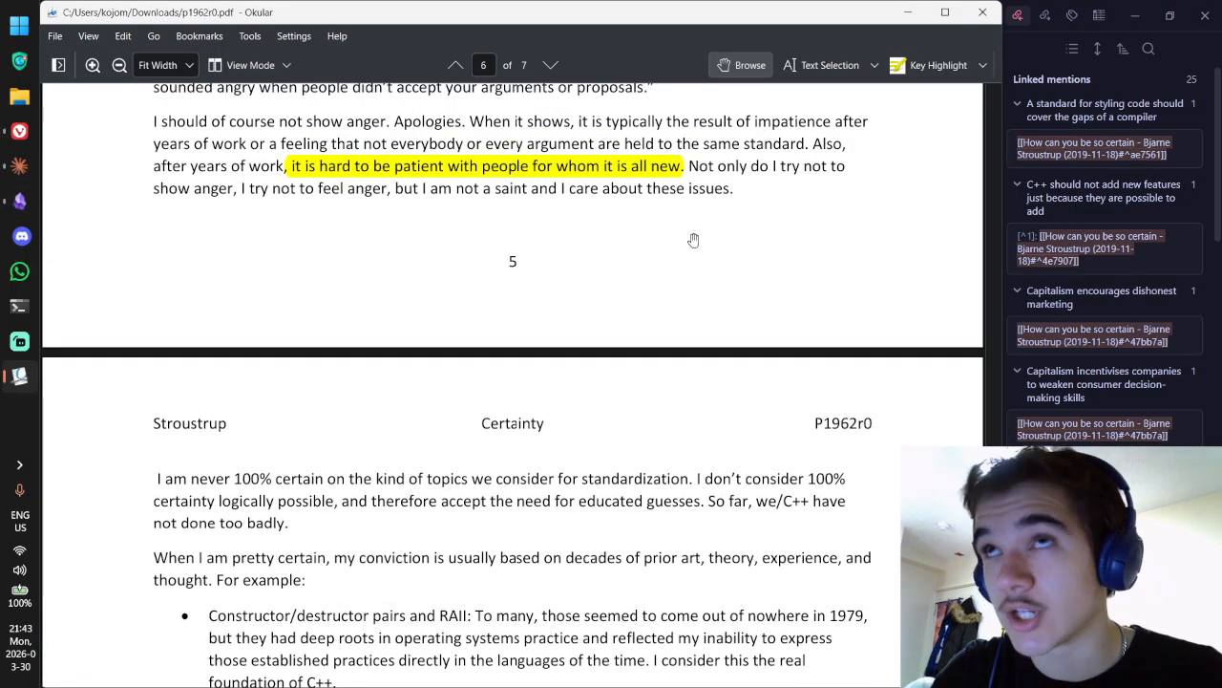
{"action": "scroll", "coordinate": [700, 207], "scroll_direction": "down", "scroll_amount": 6}
{"action": "scroll", "coordinate": [707, 189], "scroll_direction": "up", "scroll_amount": 4}
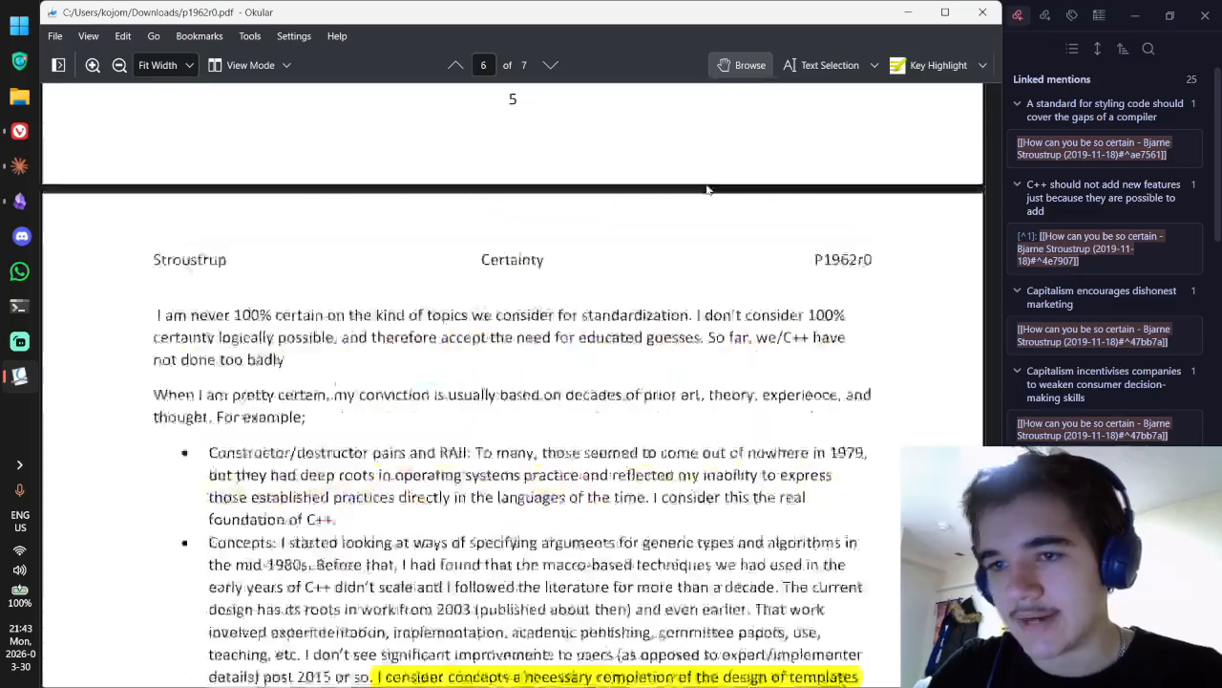
{"action": "scroll", "coordinate": [708, 189], "scroll_direction": "up", "scroll_amount": 12}
{"action": "scroll", "coordinate": [719, 178], "scroll_direction": "down", "scroll_amount": 5}
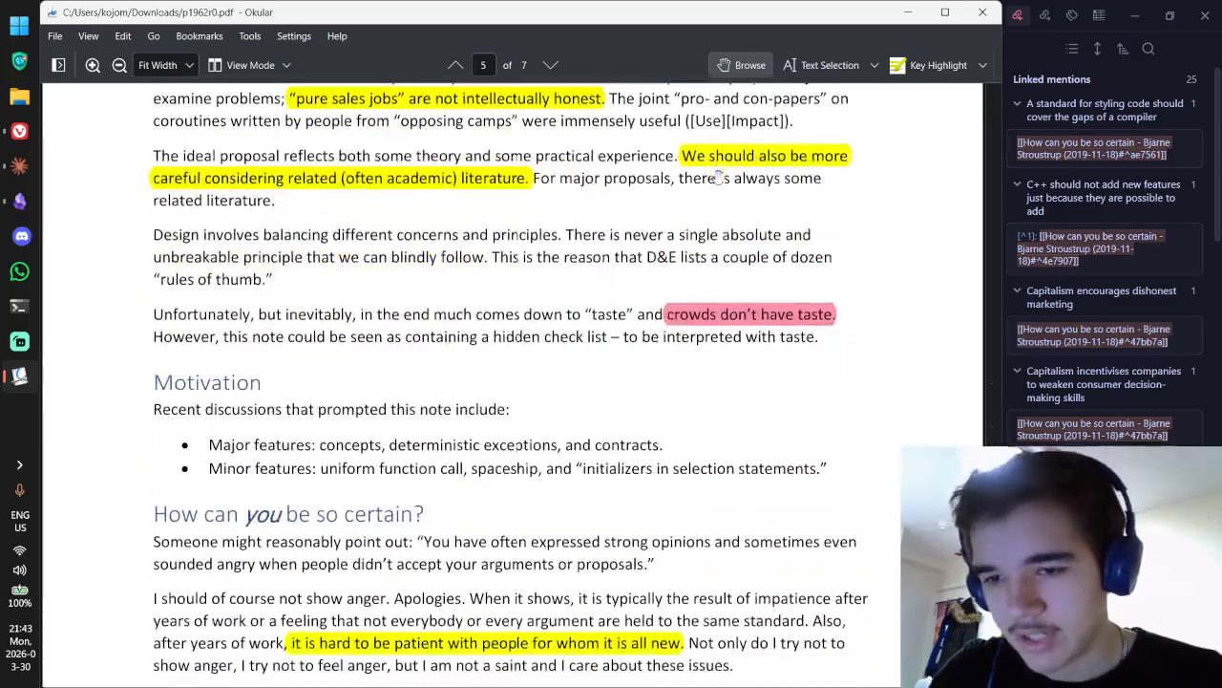
{"action": "scroll", "coordinate": [347, 401], "scroll_direction": "down", "scroll_amount": 3}
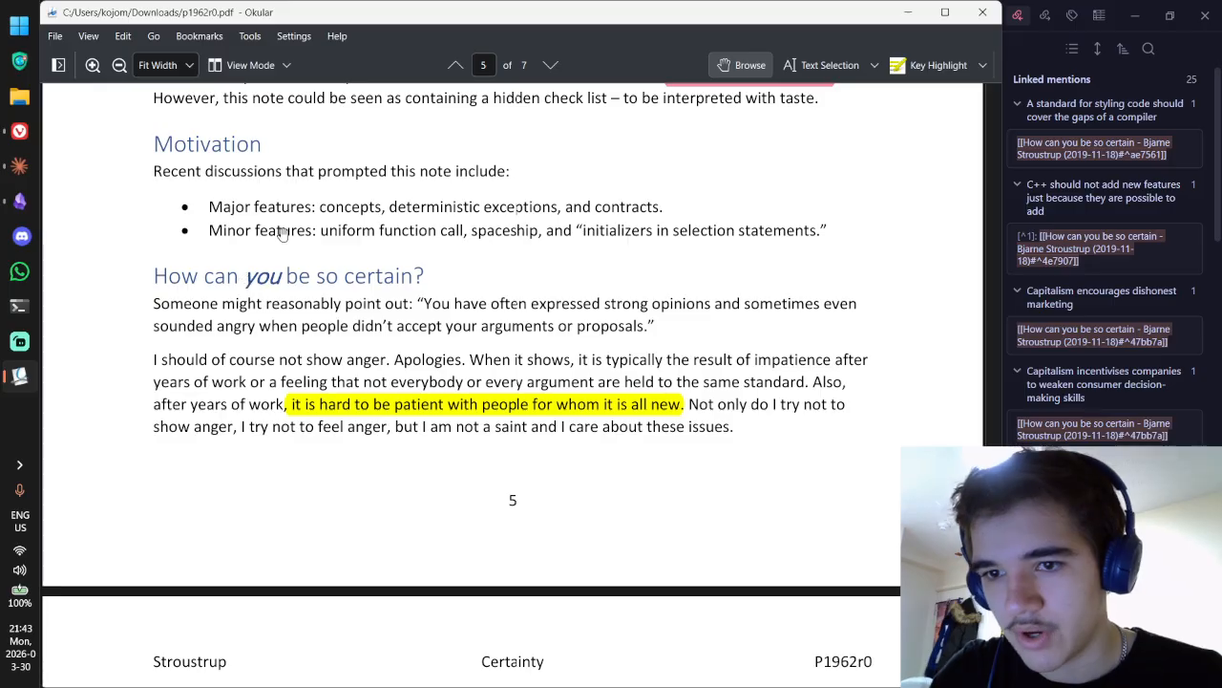
{"action": "scroll", "coordinate": [283, 234], "scroll_direction": "down", "scroll_amount": 1}
{"action": "left_click", "coordinate": [1021, 32]}
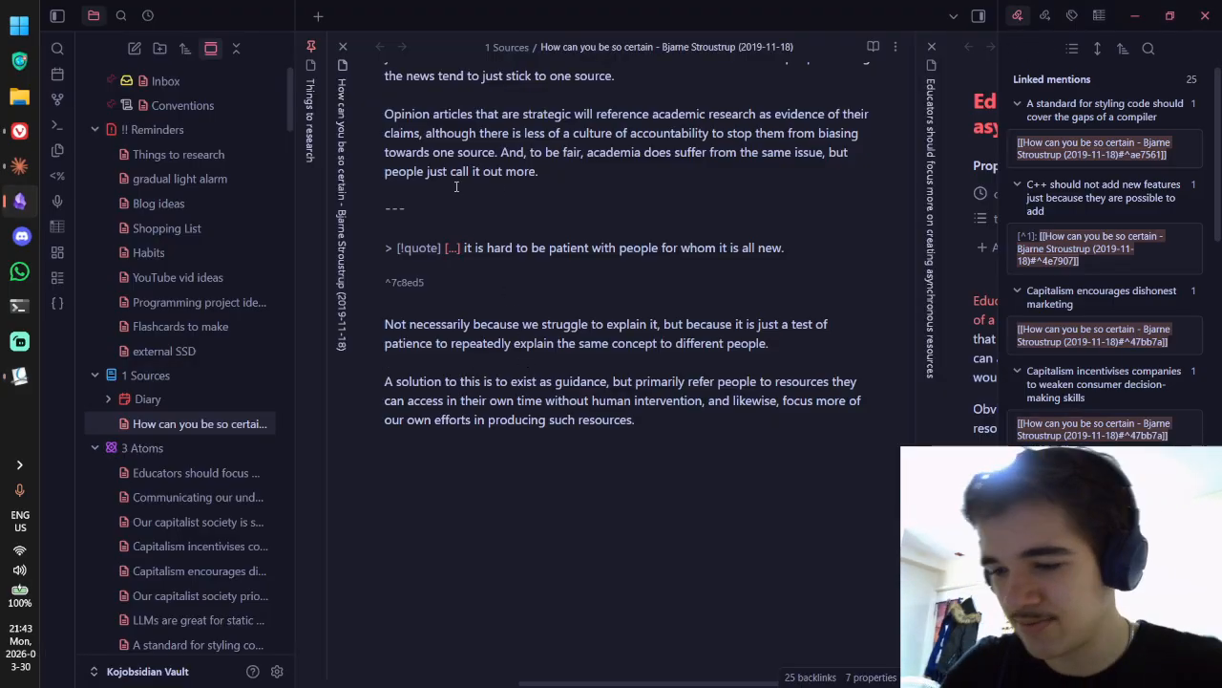
Step: Replace the divider above the patience quote in the source note with the level-two heading "How can *you* be so certain?" and preview it
{"action": "key", "text": "BackSpace"}
{"action": "type", "text": "## How"}
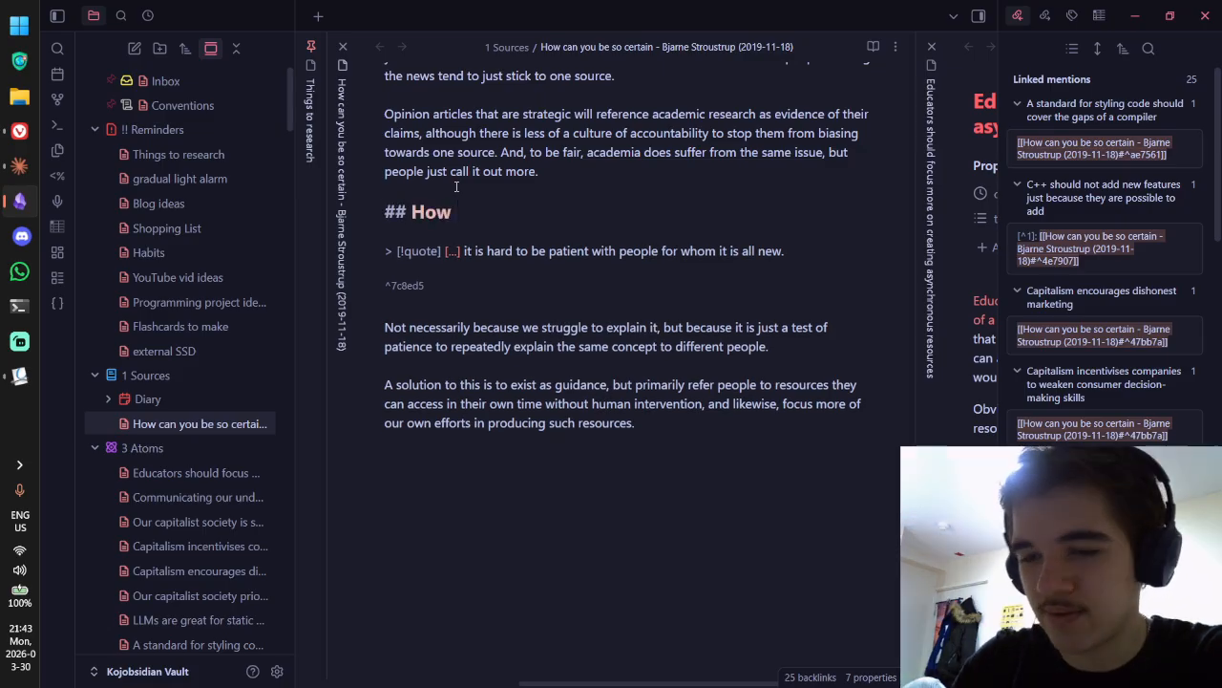
{"action": "key", "text": "alt+Tab"}
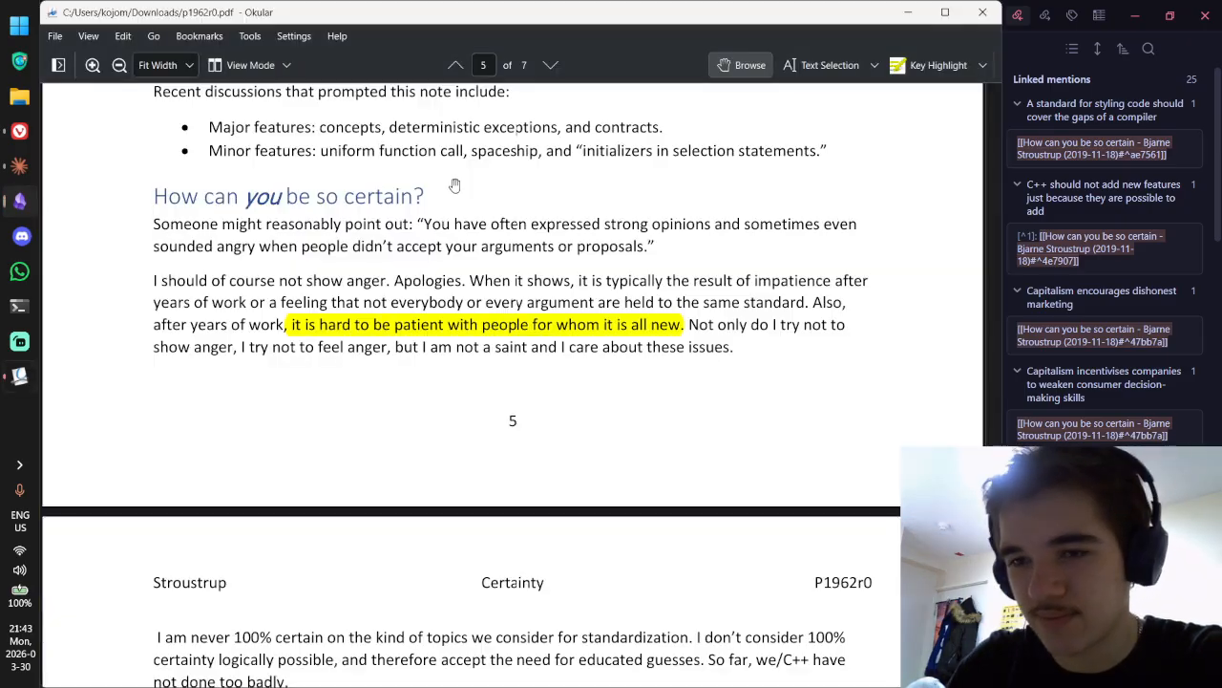
{"action": "key", "text": "alt+Tab"}
{"action": "type", "text": "can7"}
{"action": "key", "text": "BackSpace"}
{"action": "type", "text": "*y"}
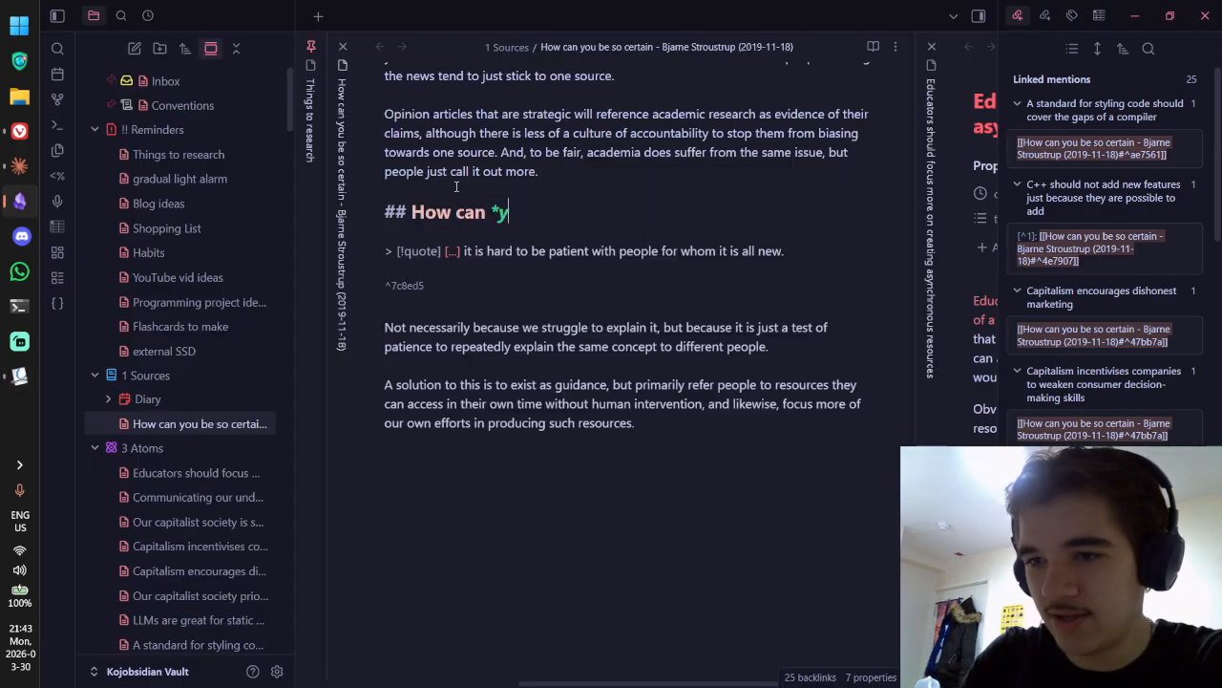
{"action": "type", "text": "ou* be so certain"}
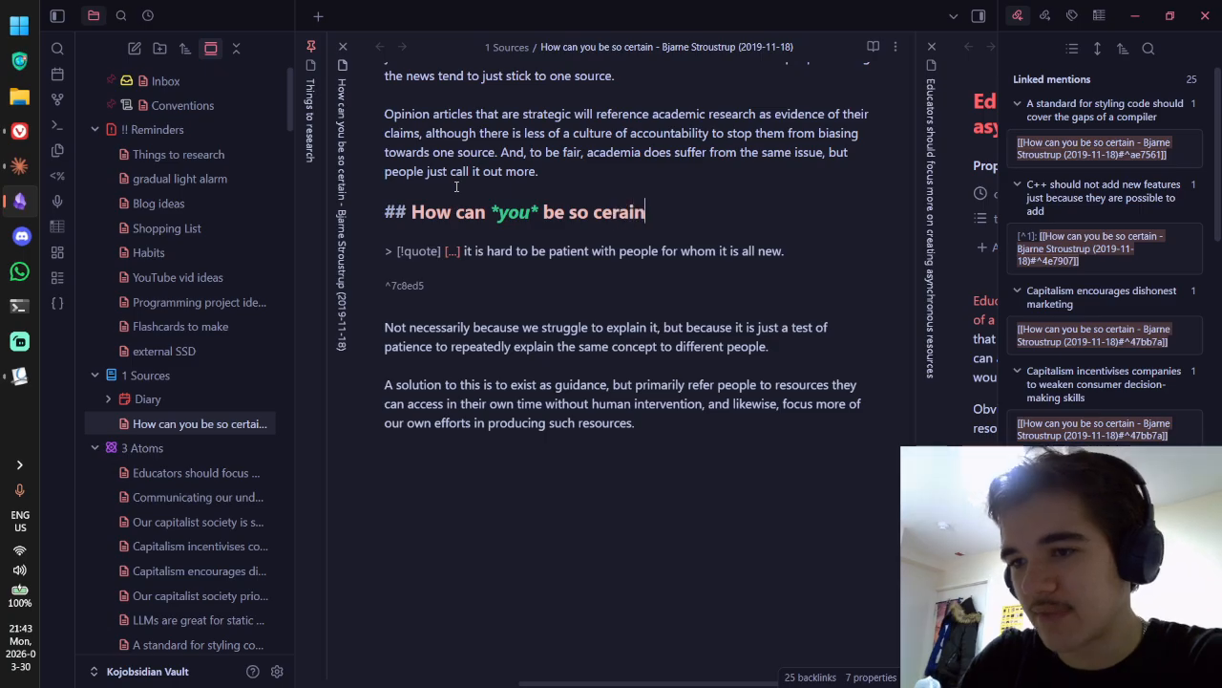
{"action": "key", "text": "BackSpace"}
{"action": "key", "text": "BackSpace"}
{"action": "key", "text": "BackSpace"}
{"action": "type", "text": "tain?"}
{"action": "key", "text": "ctrl+e"}
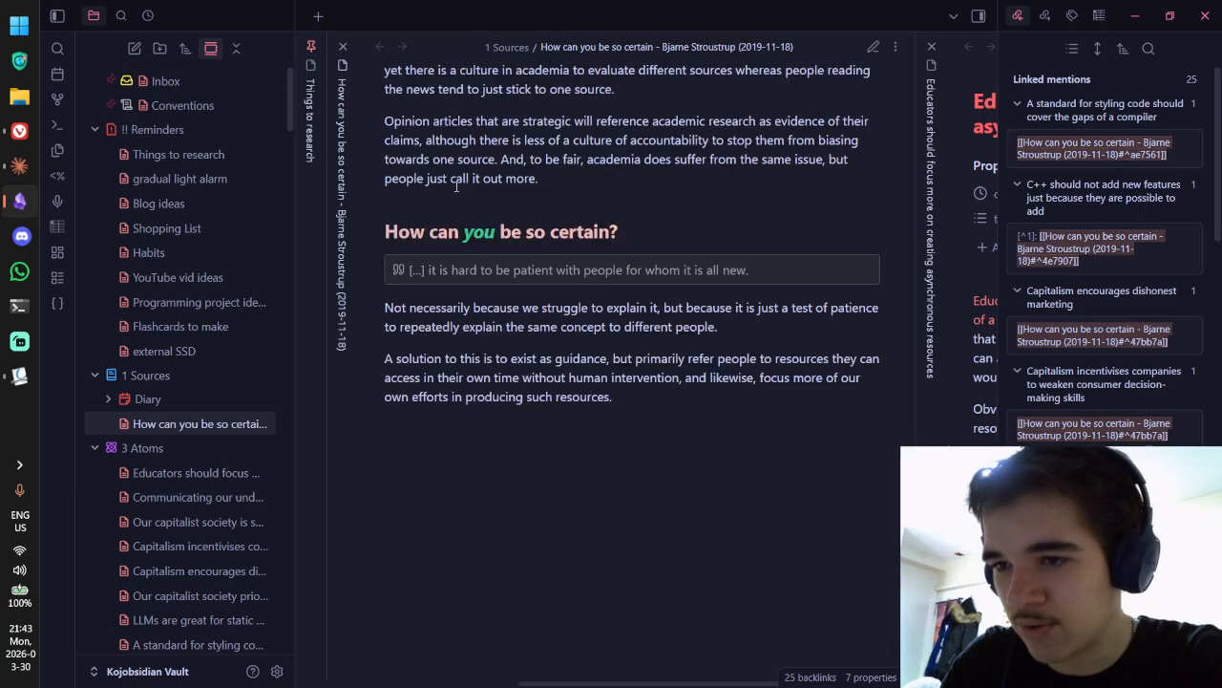
Step: Review the earlier quotes, comments and section headings in the source note
{"action": "key", "text": "alt+Tab"}
{"action": "key", "text": "alt+Tab"}
{"action": "scroll", "coordinate": [773, 253], "scroll_direction": "up", "scroll_amount": 20}
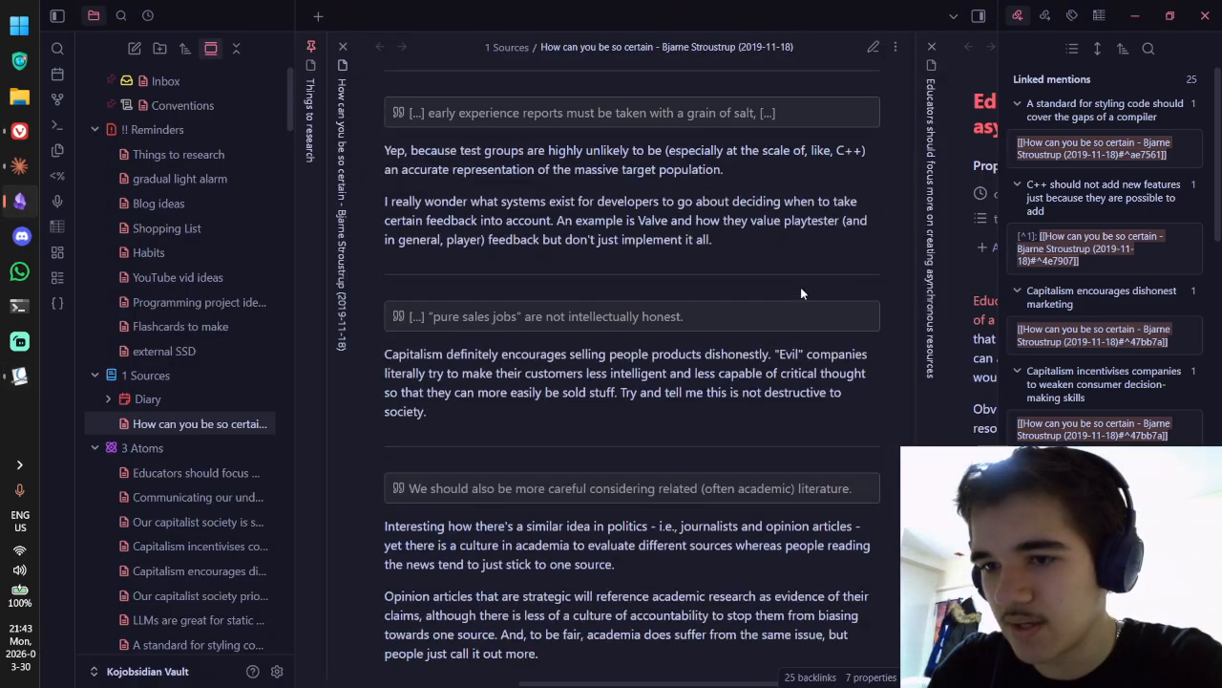
{"action": "scroll", "coordinate": [803, 306], "scroll_direction": "up", "scroll_amount": 15}
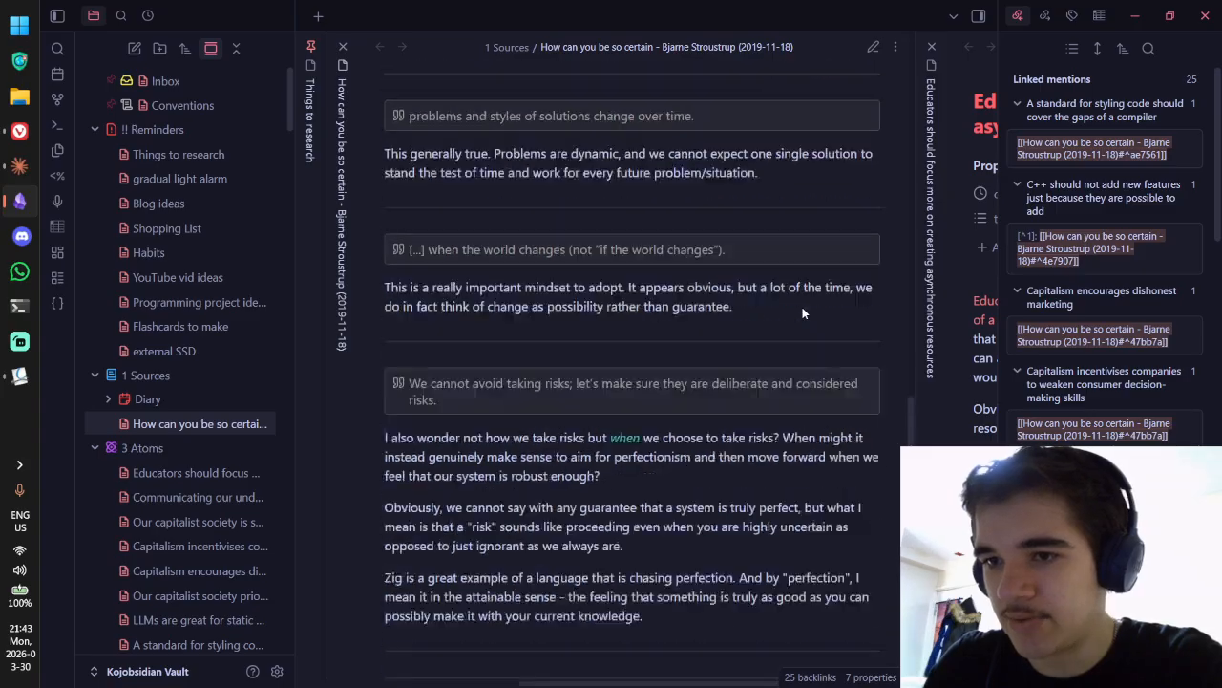
{"action": "scroll", "coordinate": [793, 312], "scroll_direction": "up", "scroll_amount": 10}
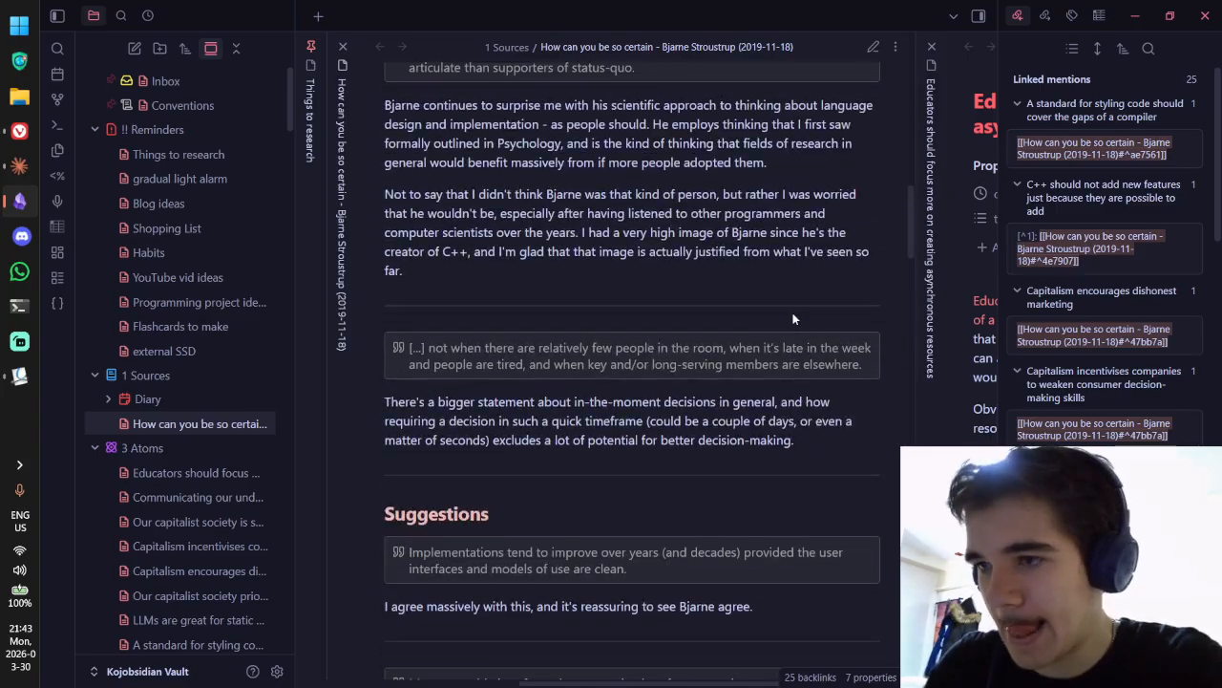
{"action": "scroll", "coordinate": [793, 320], "scroll_direction": "down", "scroll_amount": 8}
{"action": "scroll", "coordinate": [778, 335], "scroll_direction": "up", "scroll_amount": 10}
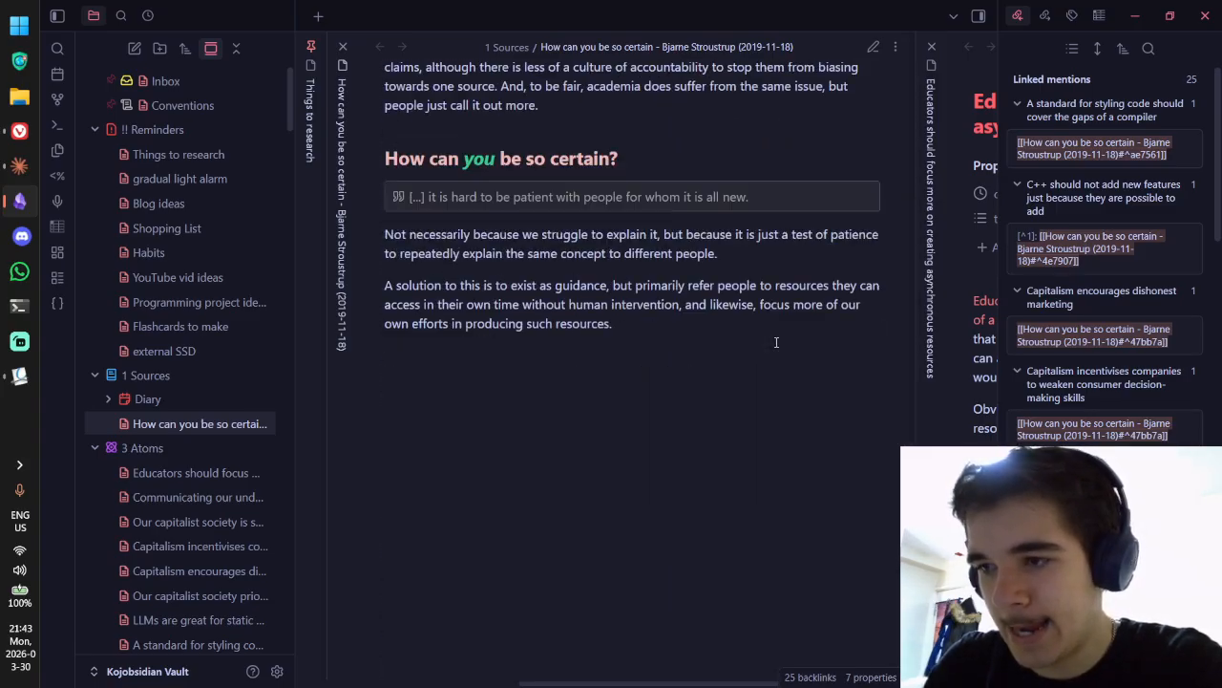
Step: Add a divider above the "How can *you* be so certain?" heading in the source note and preview it
{"action": "key", "text": "ctrl+e"}
{"action": "scroll", "coordinate": [589, 406], "scroll_direction": "down", "scroll_amount": 15}
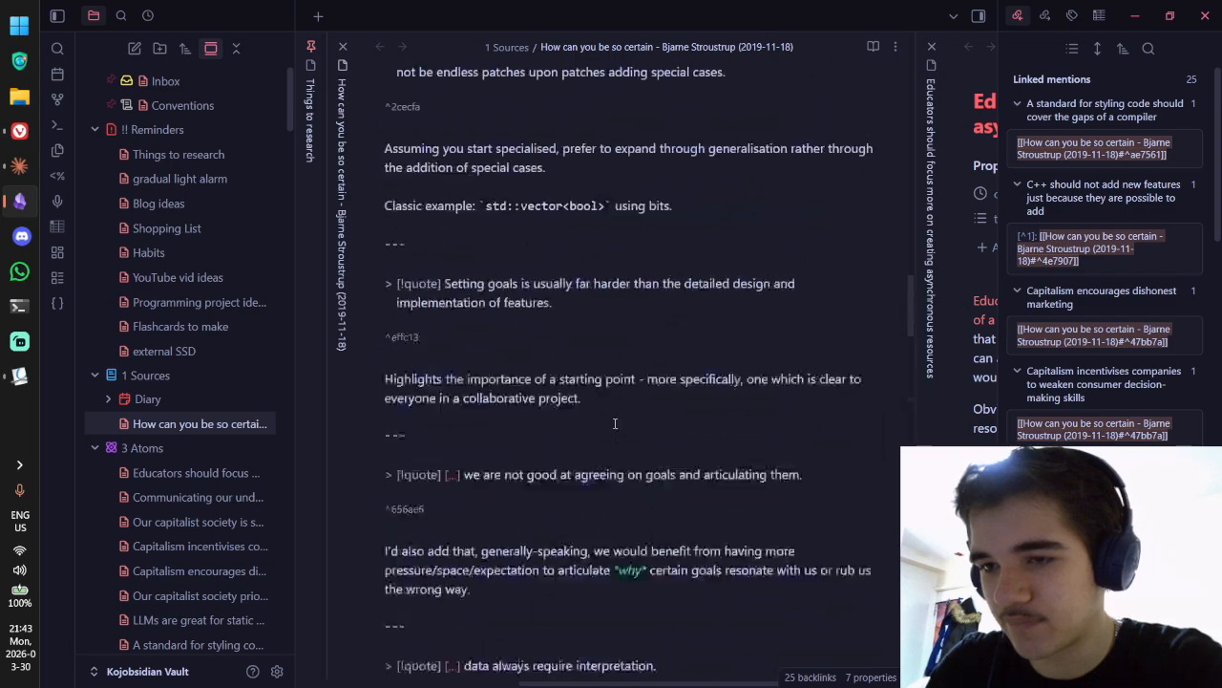
{"action": "scroll", "coordinate": [621, 420], "scroll_direction": "up", "scroll_amount": 10}
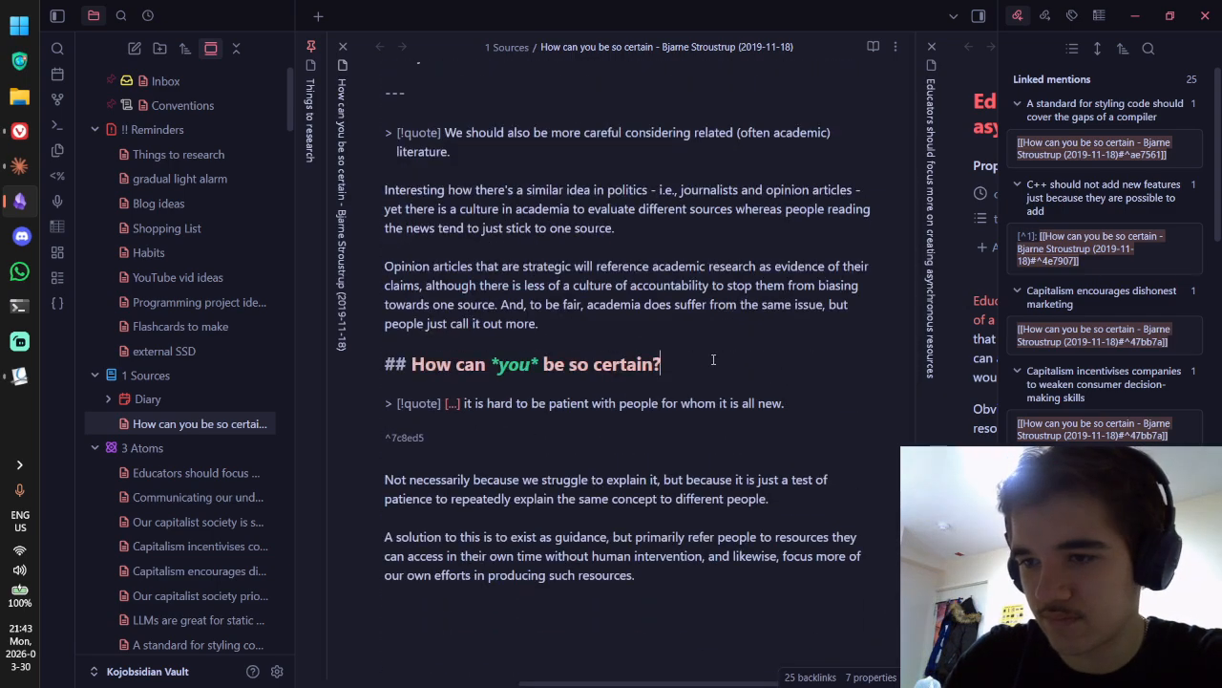
{"action": "key", "text": "ctrl+e"}
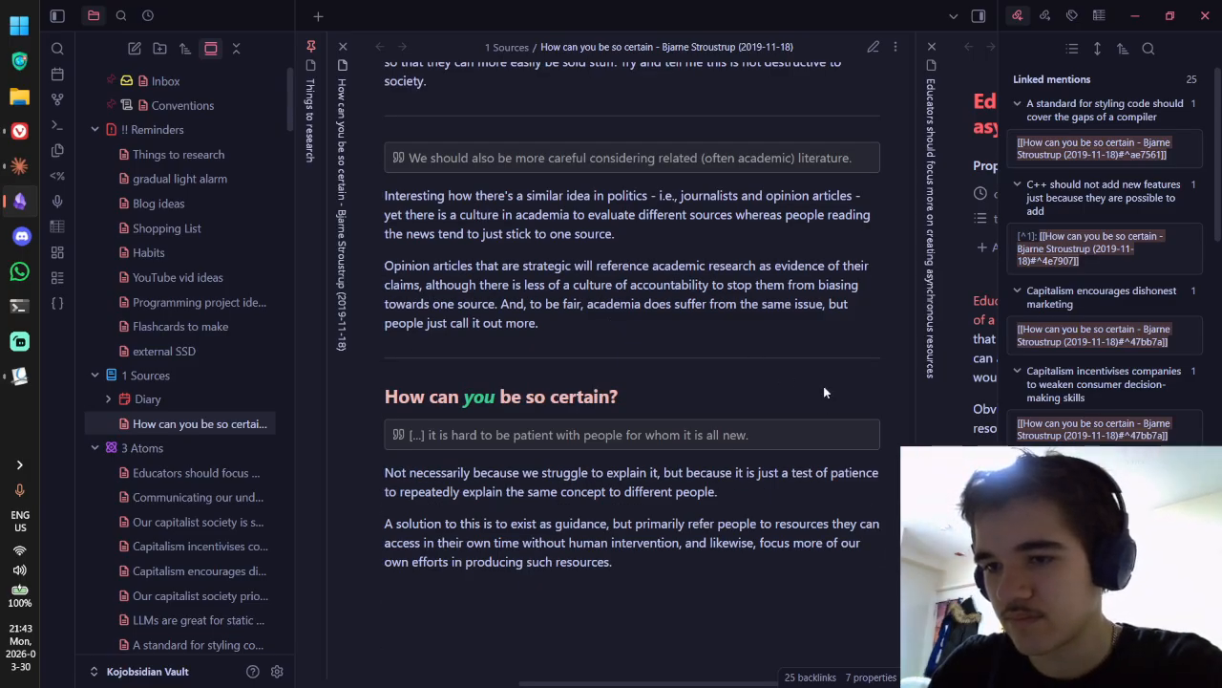
Step: Review how dividers precede the earlier section headings in the source note and return to its end for editing
{"action": "scroll", "coordinate": [823, 387], "scroll_direction": "up", "scroll_amount": 3}
{"action": "scroll", "coordinate": [823, 391], "scroll_direction": "up", "scroll_amount": 20}
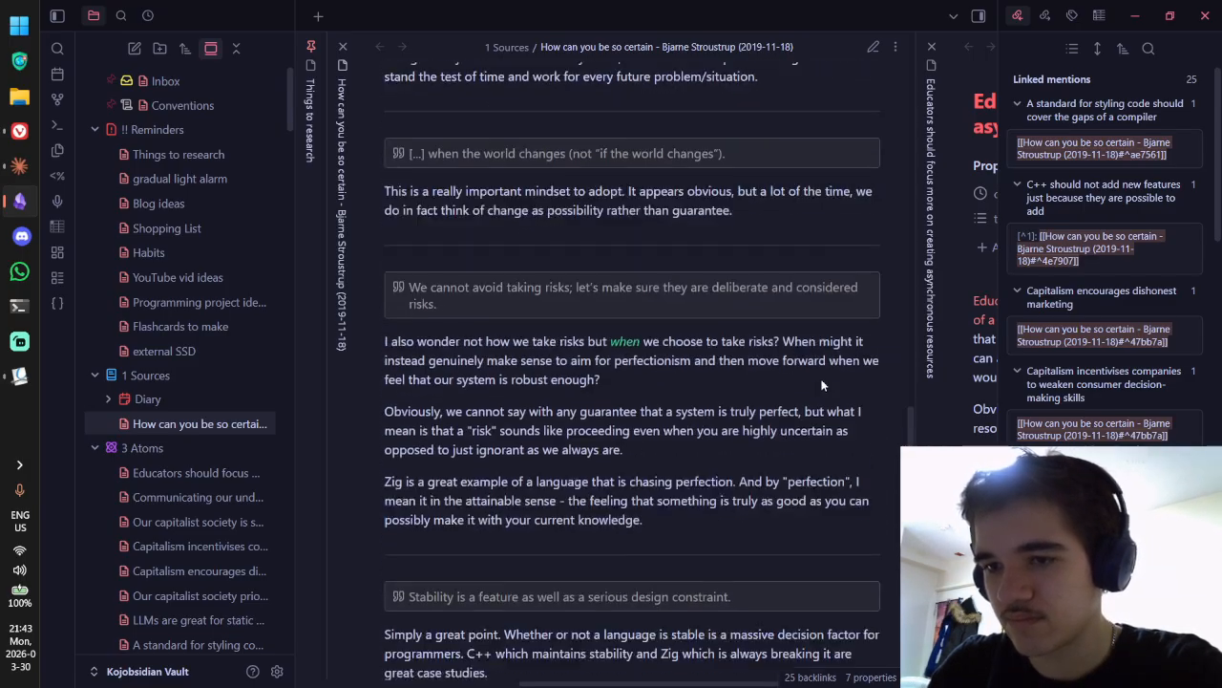
{"action": "scroll", "coordinate": [822, 386], "scroll_direction": "up", "scroll_amount": 20}
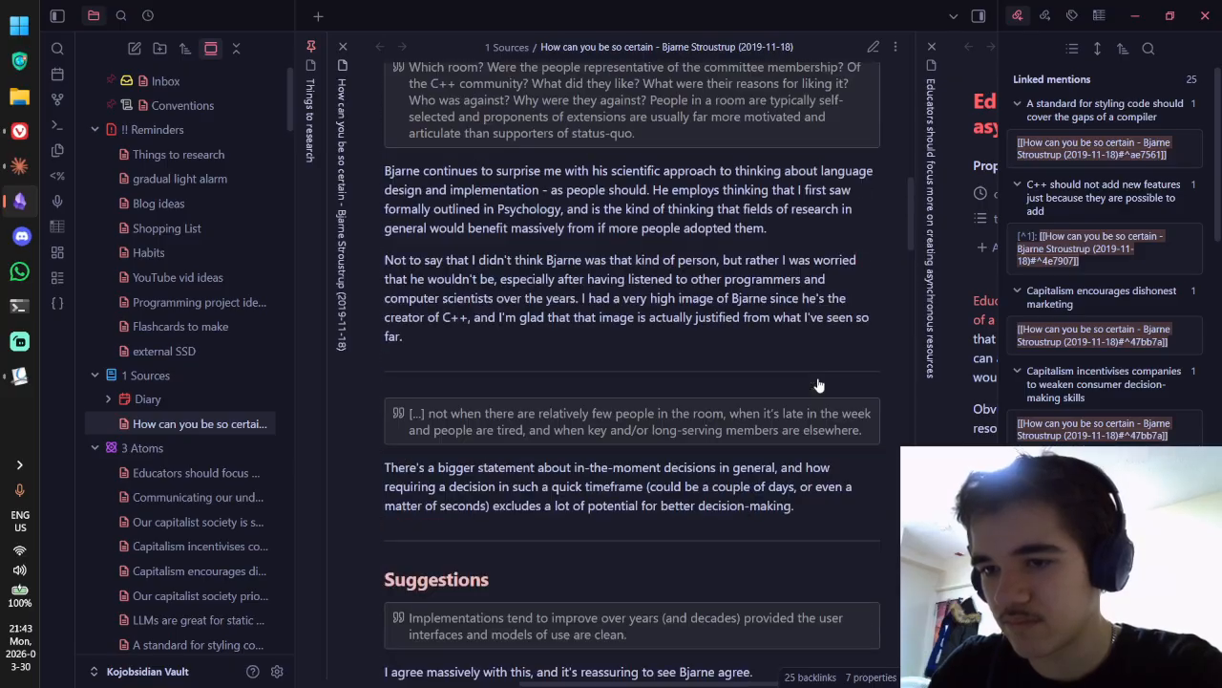
{"action": "scroll", "coordinate": [809, 378], "scroll_direction": "down", "scroll_amount": 15}
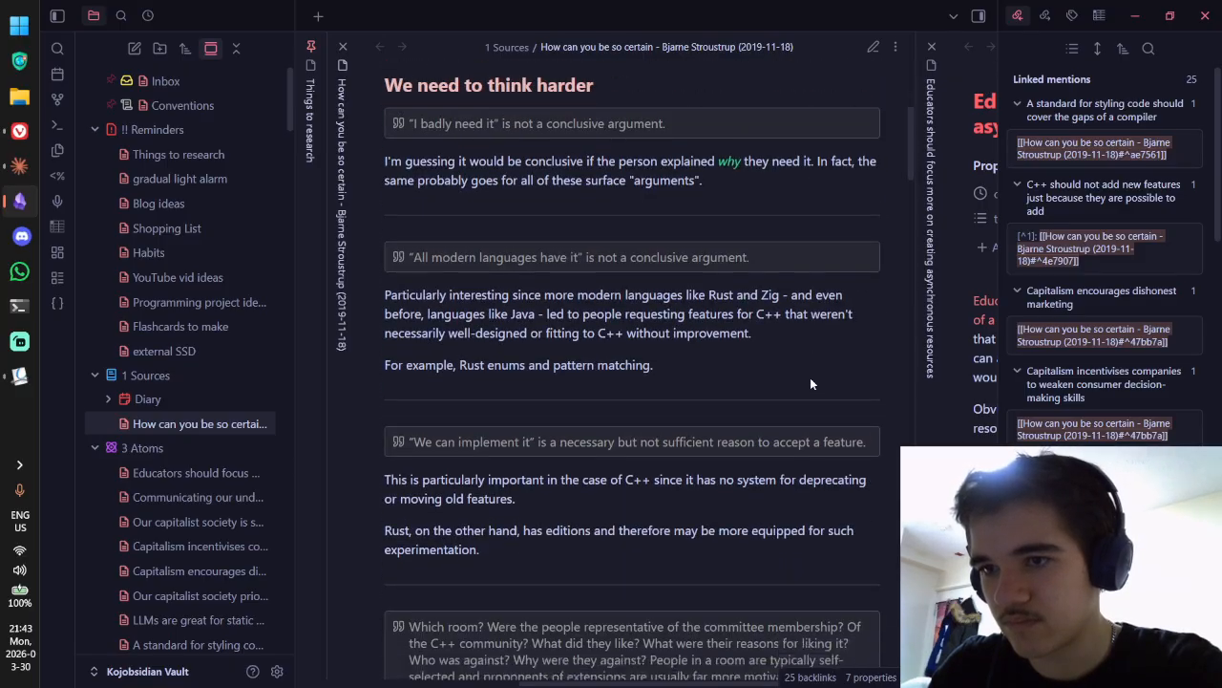
{"action": "scroll", "coordinate": [815, 376], "scroll_direction": "down", "scroll_amount": 20}
{"action": "key", "text": "ctrl+e"}
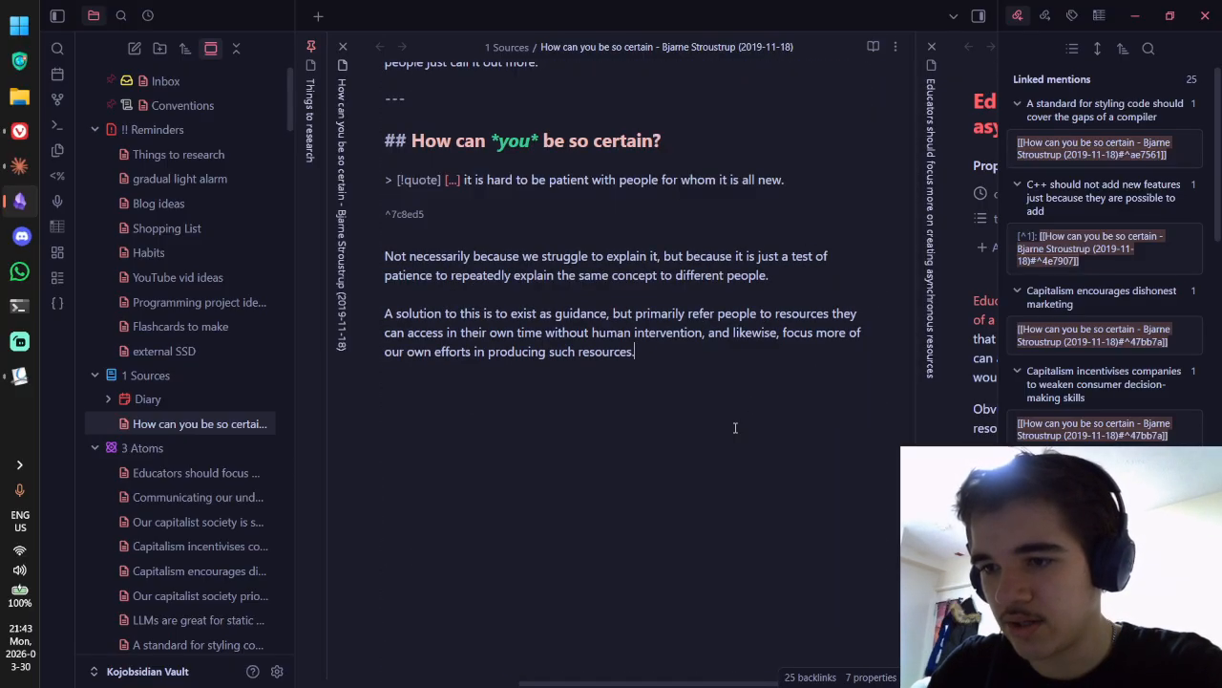
Step: Switch to the PDF in Okular and open the comment on the highlighted sentence about concepts completing the design of templates
{"action": "key", "text": "alt+Tab"}
{"action": "scroll", "coordinate": [568, 247], "scroll_direction": "down", "scroll_amount": 8}
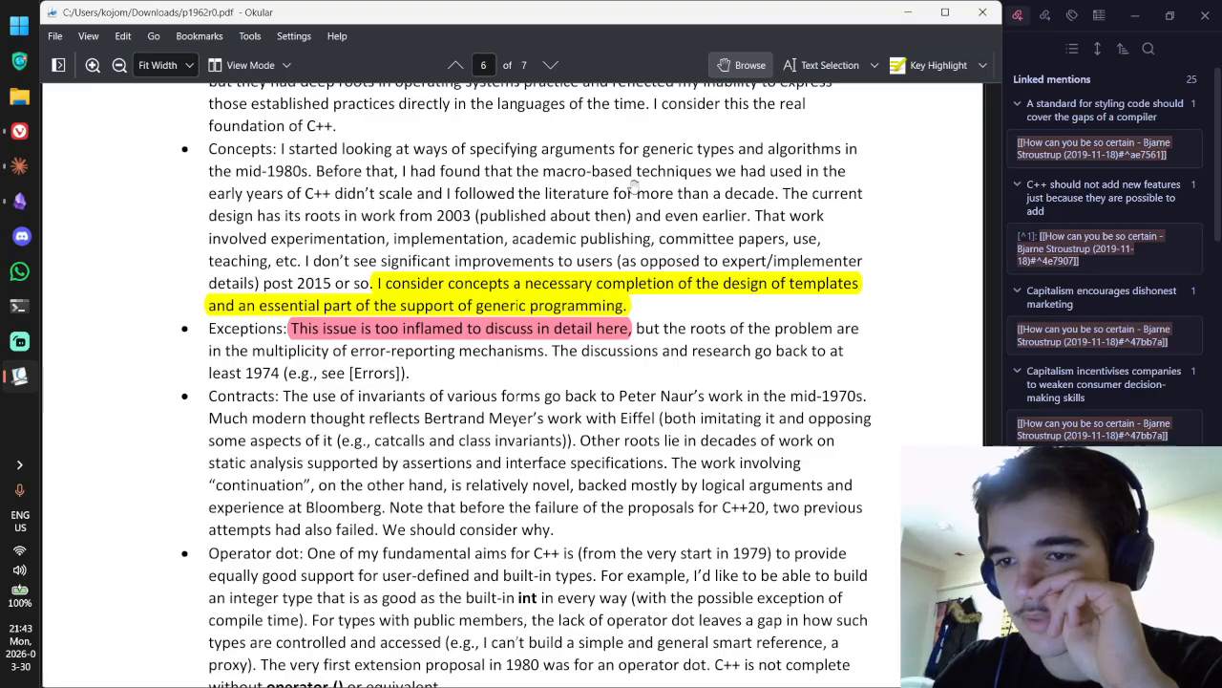
{"action": "mouse_move", "coordinate": [552, 286]}
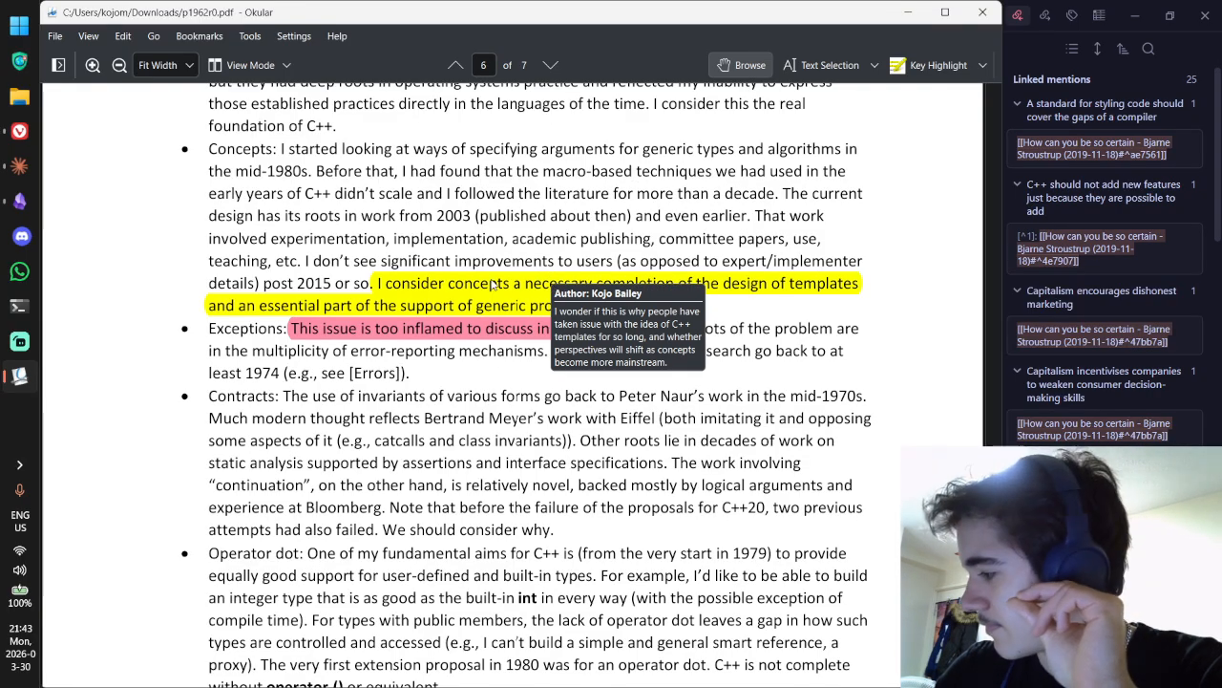
{"action": "double_click", "coordinate": [492, 284]}
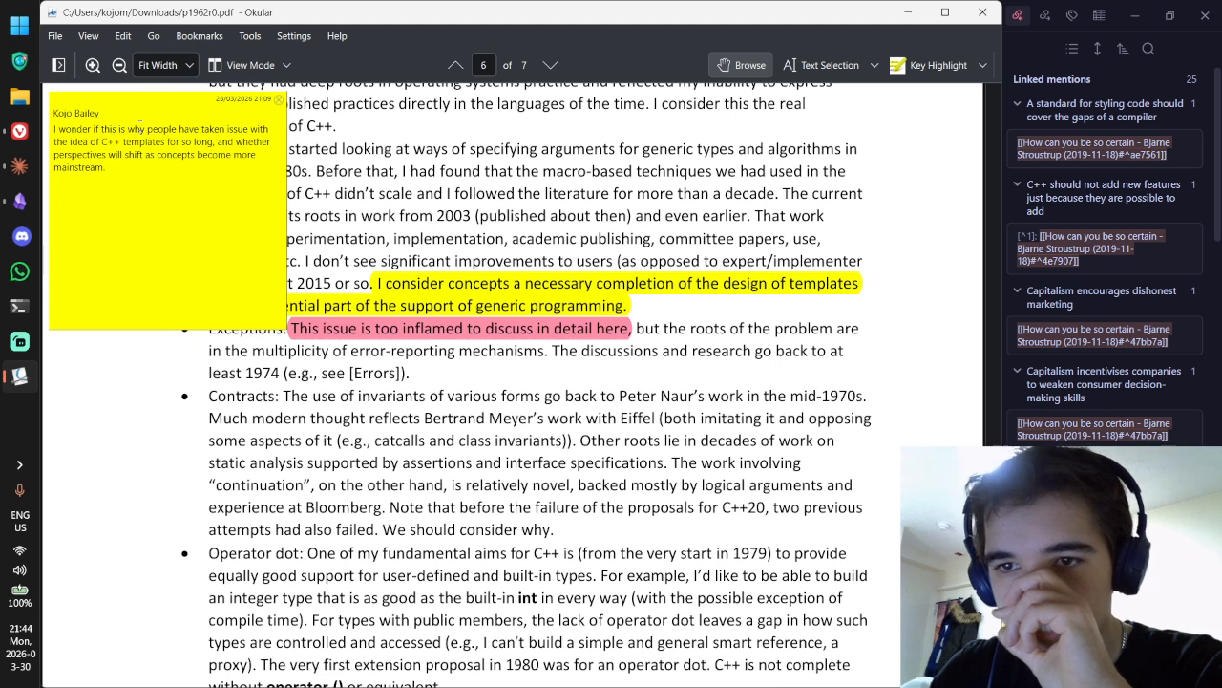
Step: Examine the comment about people's issues with C++ templates against its highlighted sentence, and close the comment
{"action": "left_click_drag", "start_coordinate": [163, 129], "coordinate": [247, 135]}
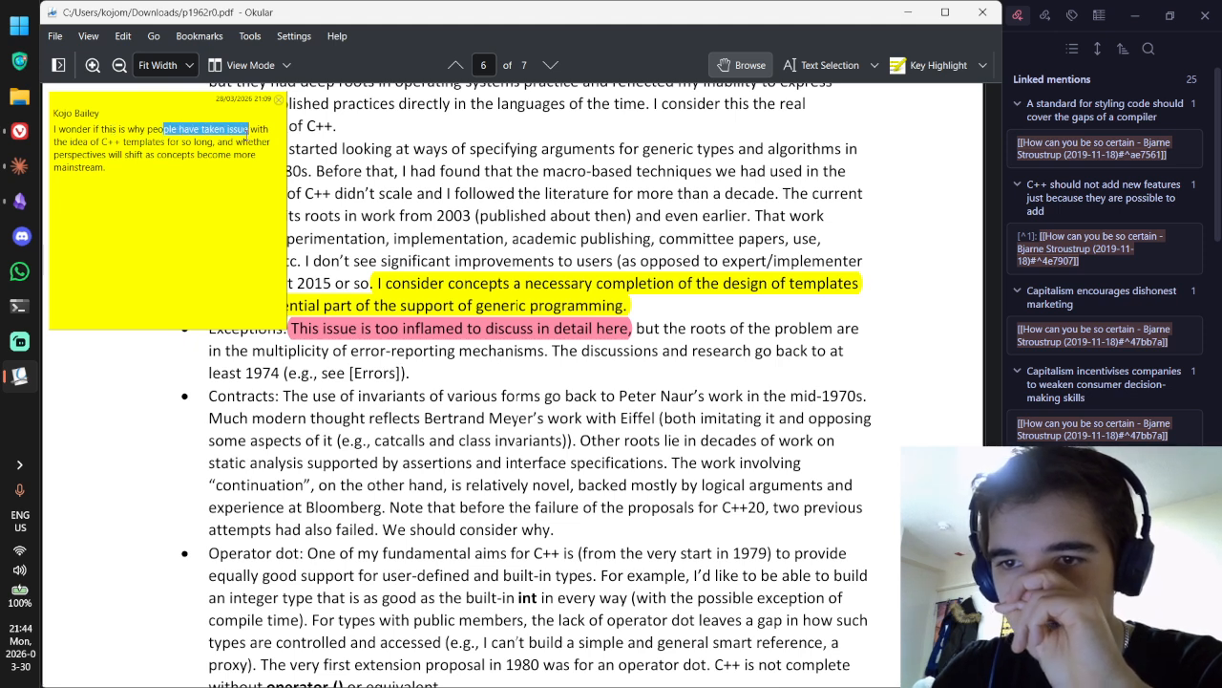
{"action": "left_click_drag", "start_coordinate": [204, 185], "coordinate": [91, 155]}
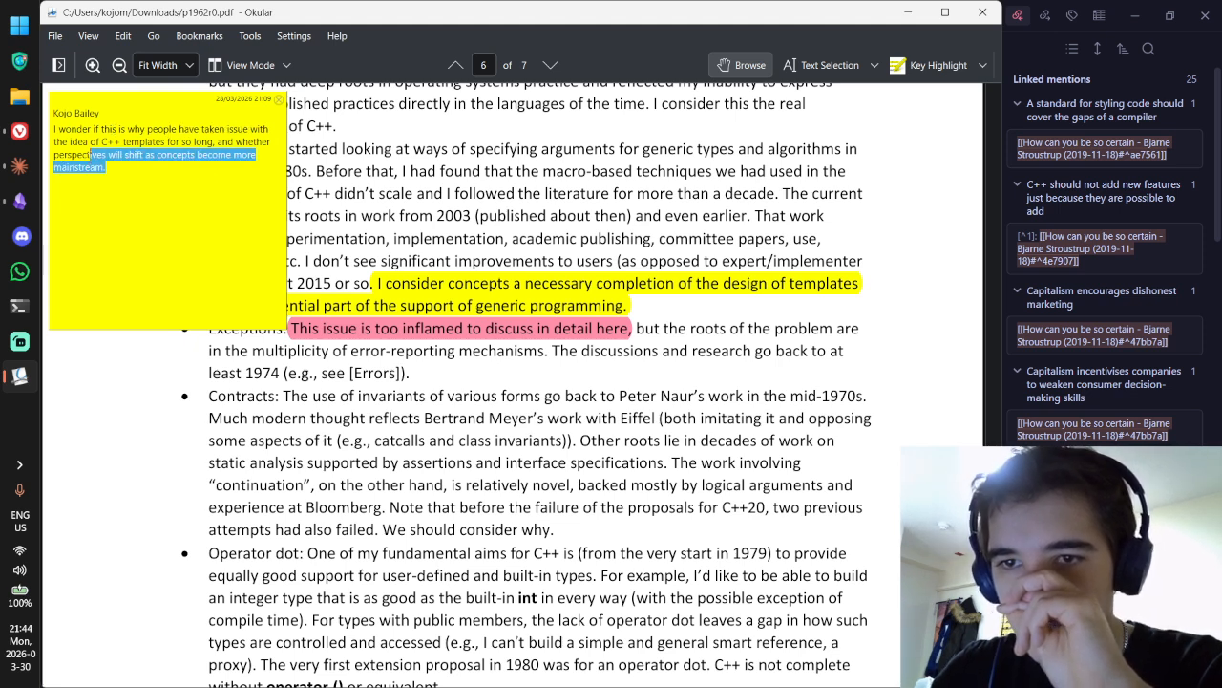
{"action": "left_click", "coordinate": [205, 169]}
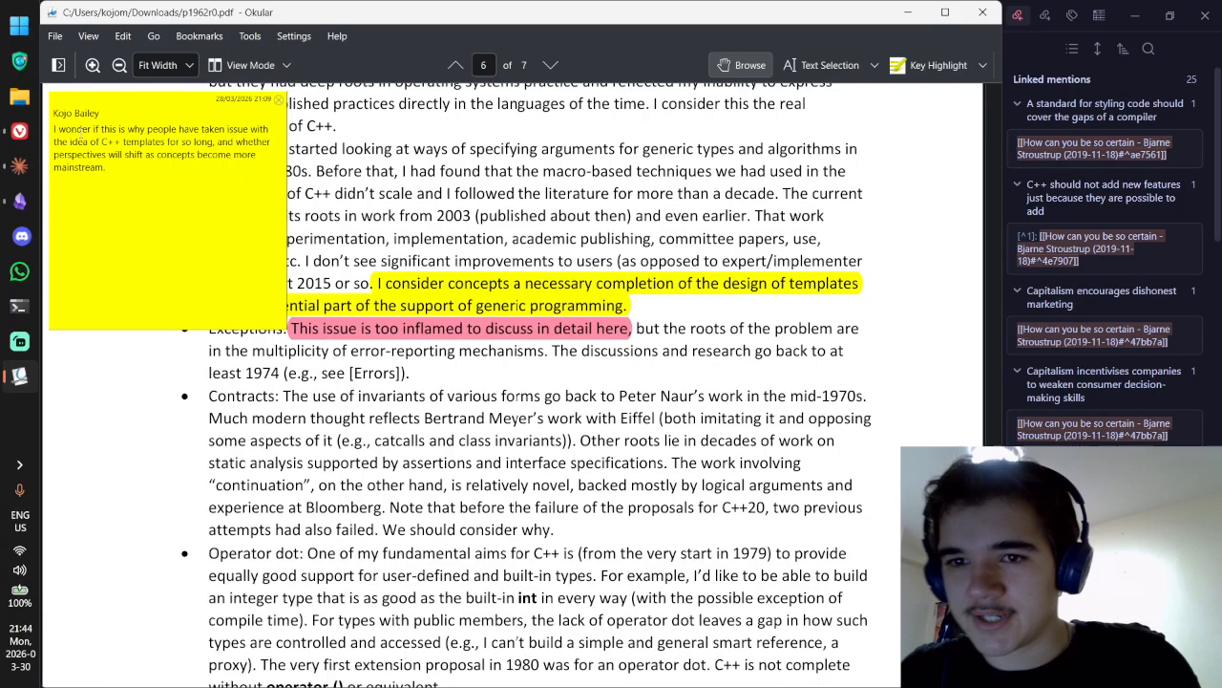
{"action": "left_click_drag", "start_coordinate": [155, 144], "coordinate": [107, 168]}
{"action": "left_click_drag", "start_coordinate": [214, 156], "coordinate": [57, 128]}
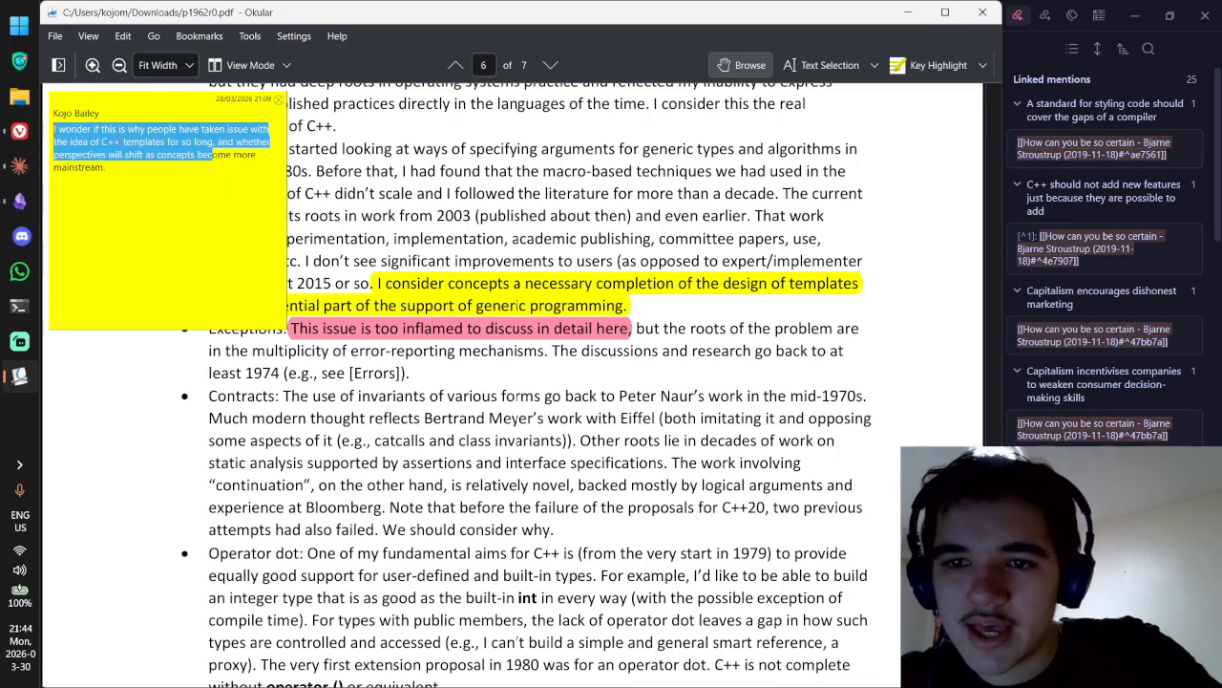
{"action": "left_click", "coordinate": [130, 160]}
{"action": "key", "text": "Up"}
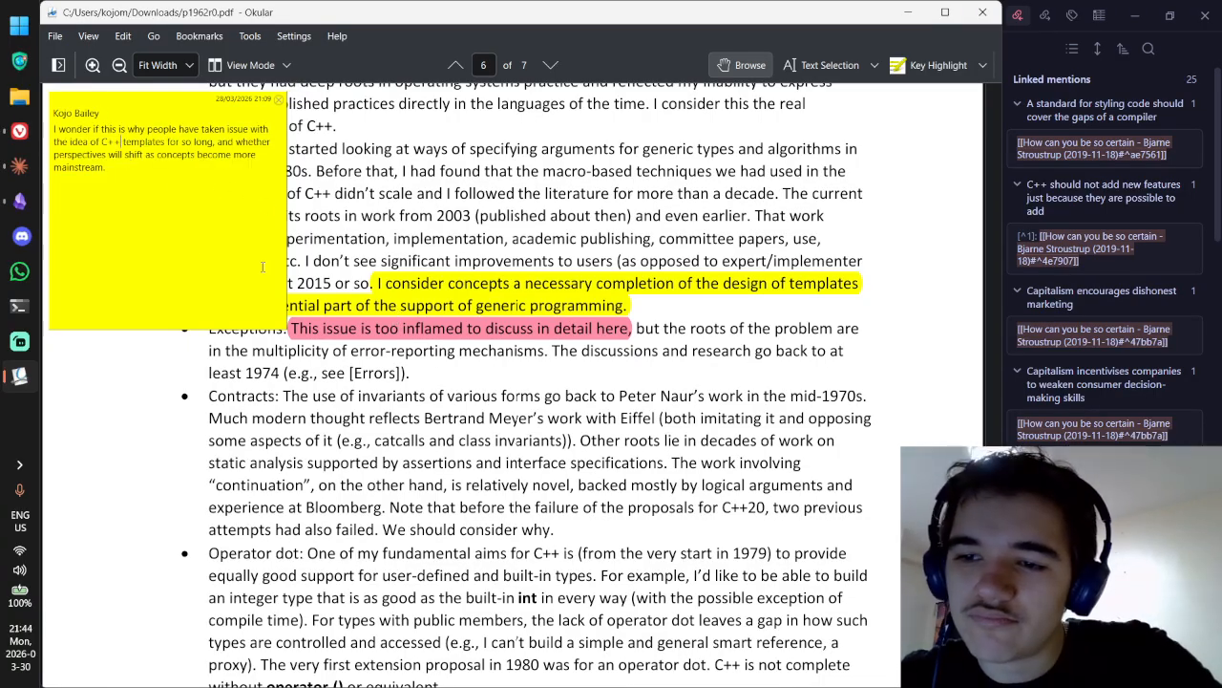
{"action": "left_click_drag", "start_coordinate": [105, 167], "coordinate": [56, 124]}
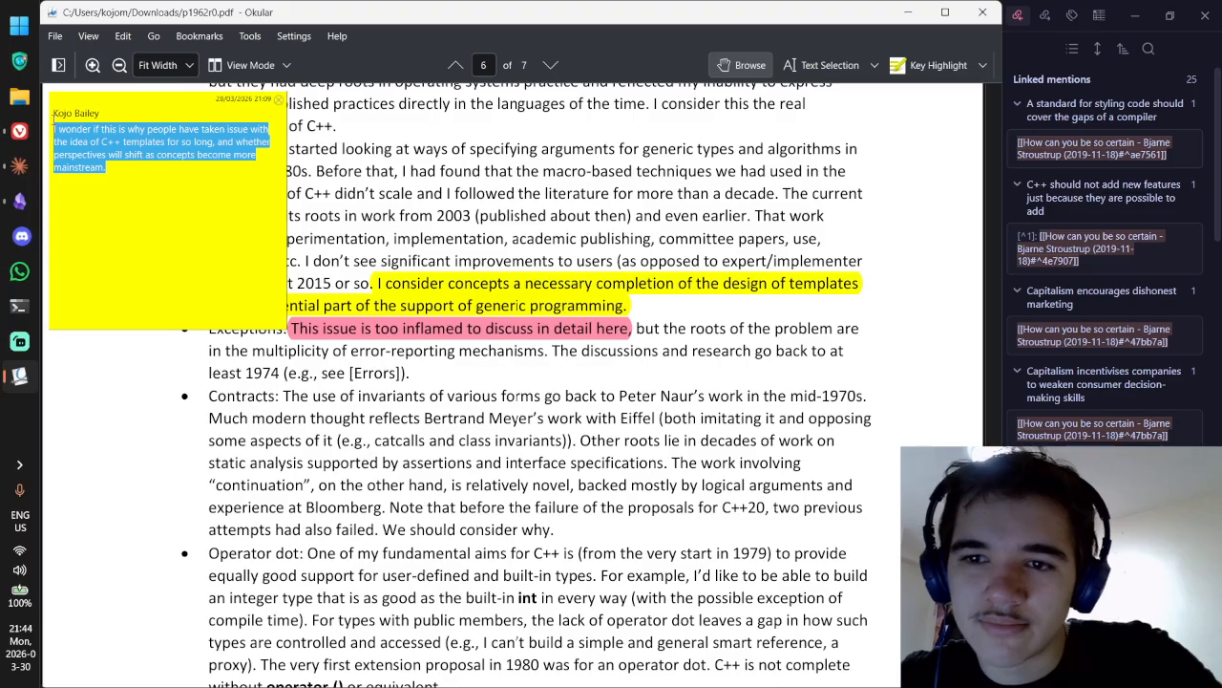
{"action": "left_click_drag", "start_coordinate": [185, 224], "coordinate": [52, 130]}
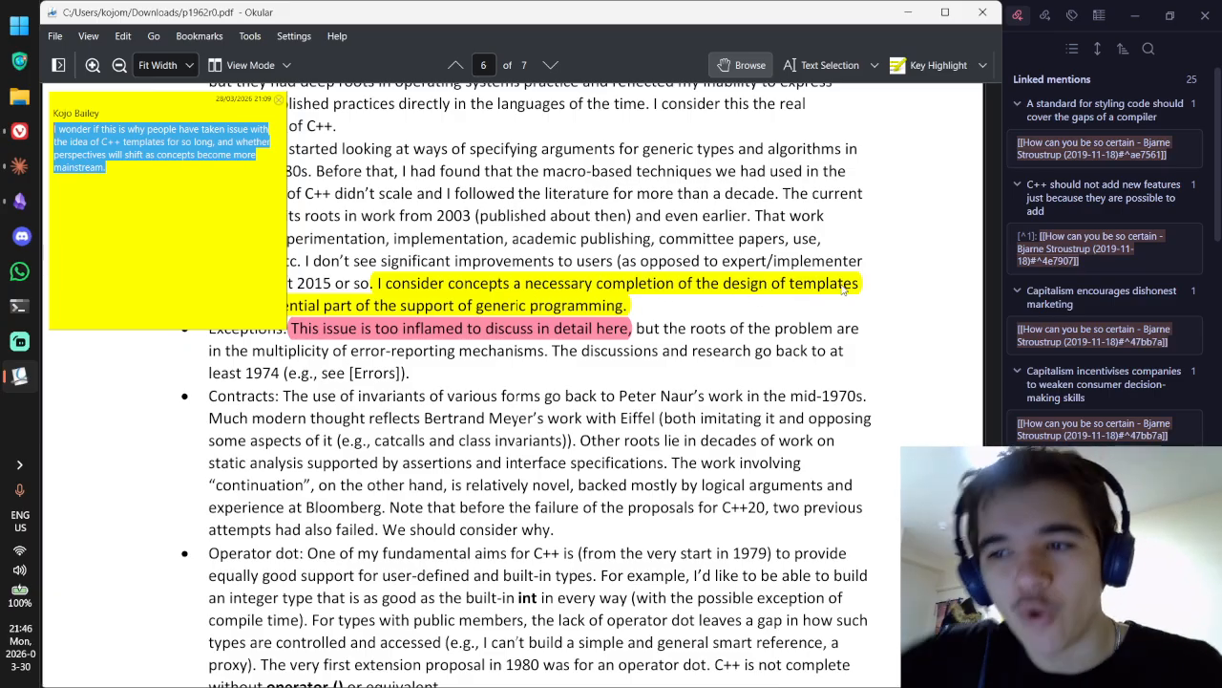
{"action": "mouse_move", "coordinate": [844, 288]}
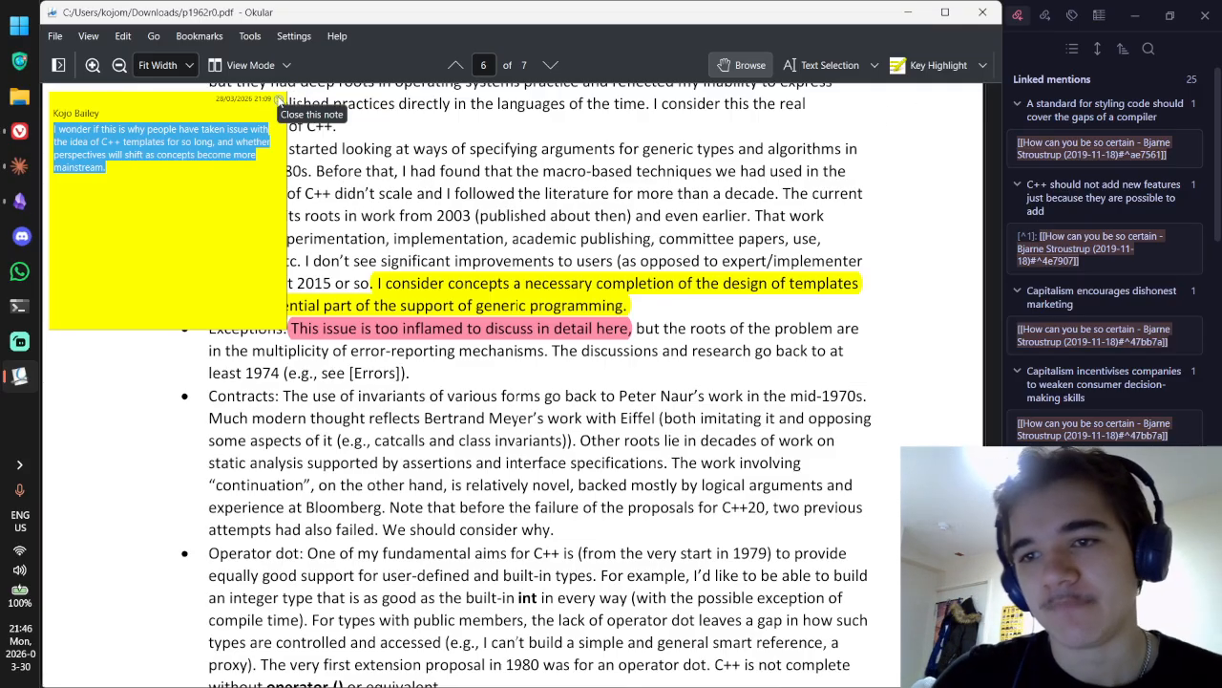
{"action": "left_click", "coordinate": [278, 99]}
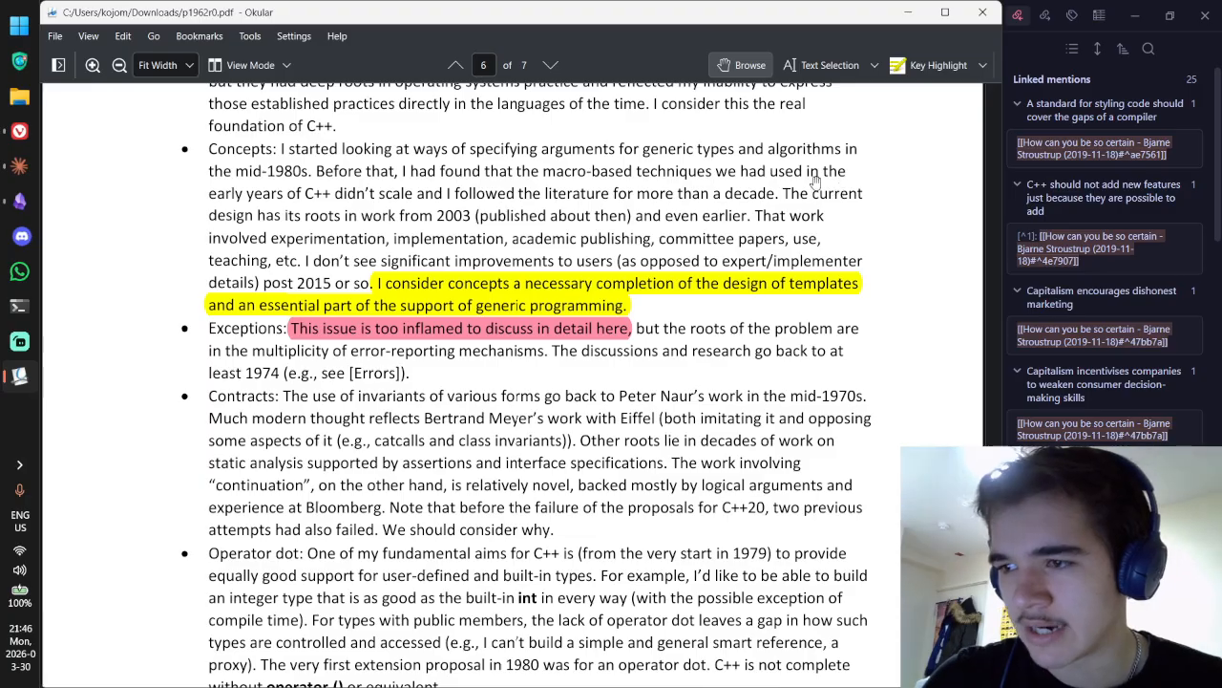
Step: Read the comment on the highlight "This issue is too inflamed to discuss in detail here" and close it
{"action": "scroll", "coordinate": [815, 180], "scroll_direction": "down", "scroll_amount": 3}
{"action": "double_click", "coordinate": [475, 181]}
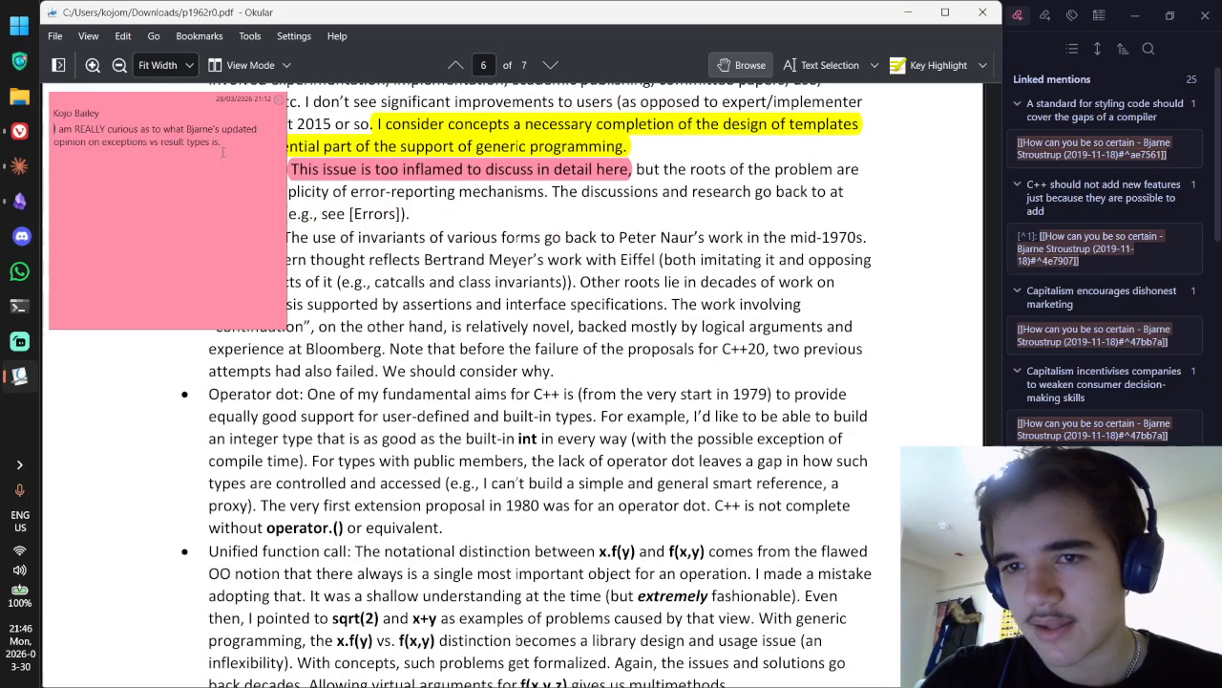
{"action": "left_click", "coordinate": [279, 99]}
Step: Skim the remaining pages of the paper for unprocessed highlights and close the PDF
{"action": "scroll", "coordinate": [458, 152], "scroll_direction": "down", "scroll_amount": 20}
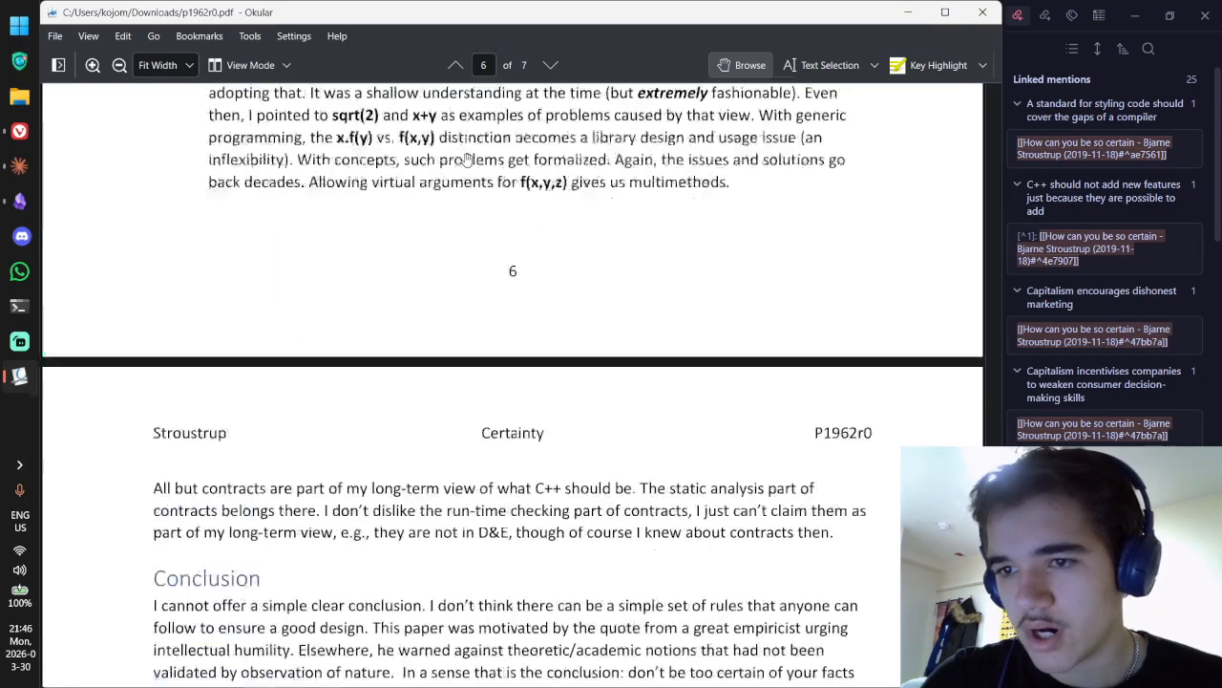
{"action": "scroll", "coordinate": [470, 156], "scroll_direction": "up", "scroll_amount": 20}
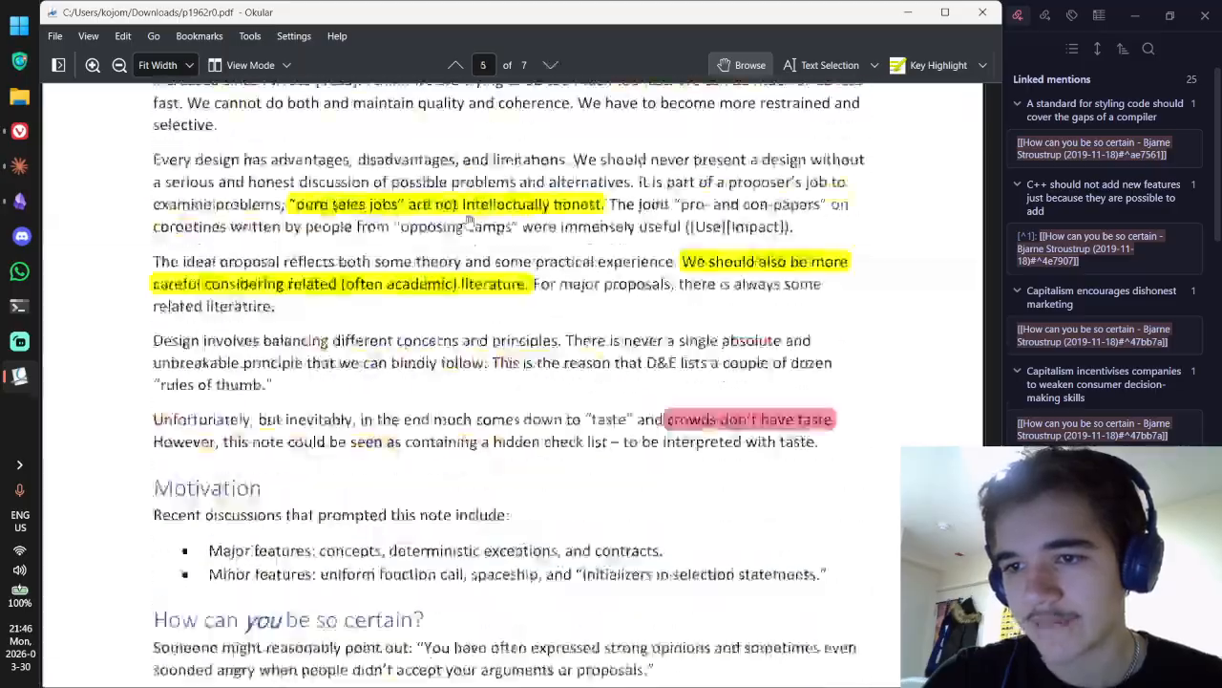
{"action": "scroll", "coordinate": [470, 230], "scroll_direction": "up", "scroll_amount": 15}
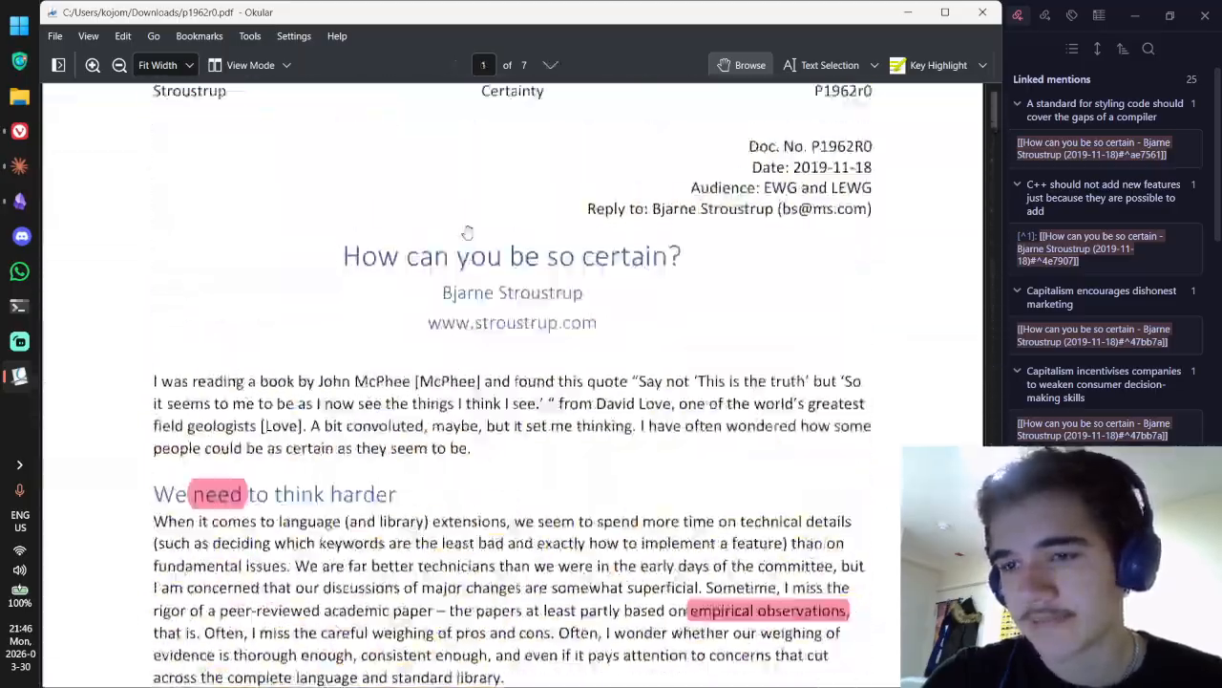
{"action": "left_click", "coordinate": [982, 11]}
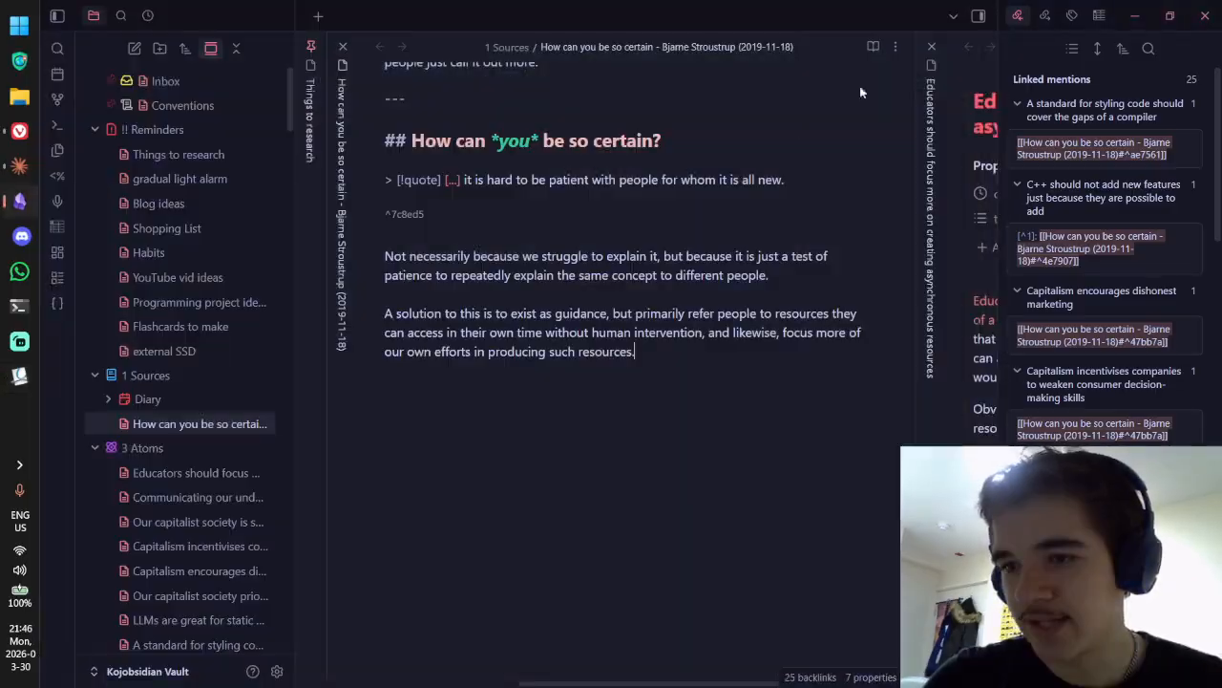
Step: Review the finished source note from its properties to its end, along with the atom notes listed in its linked mentions
{"action": "scroll", "coordinate": [674, 310], "scroll_direction": "down", "scroll_amount": 5}
{"action": "scroll", "coordinate": [706, 316], "scroll_direction": "up", "scroll_amount": 10}
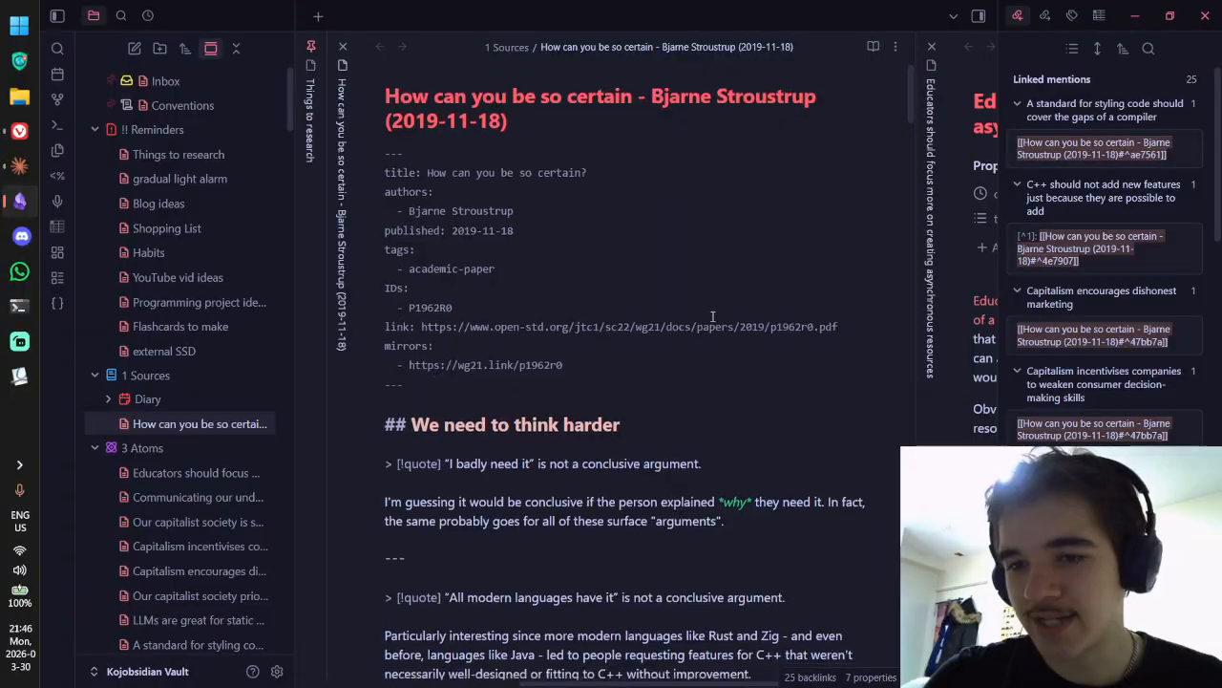
{"action": "scroll", "coordinate": [706, 319], "scroll_direction": "down", "scroll_amount": 20}
{"action": "scroll", "coordinate": [673, 334], "scroll_direction": "up", "scroll_amount": 10}
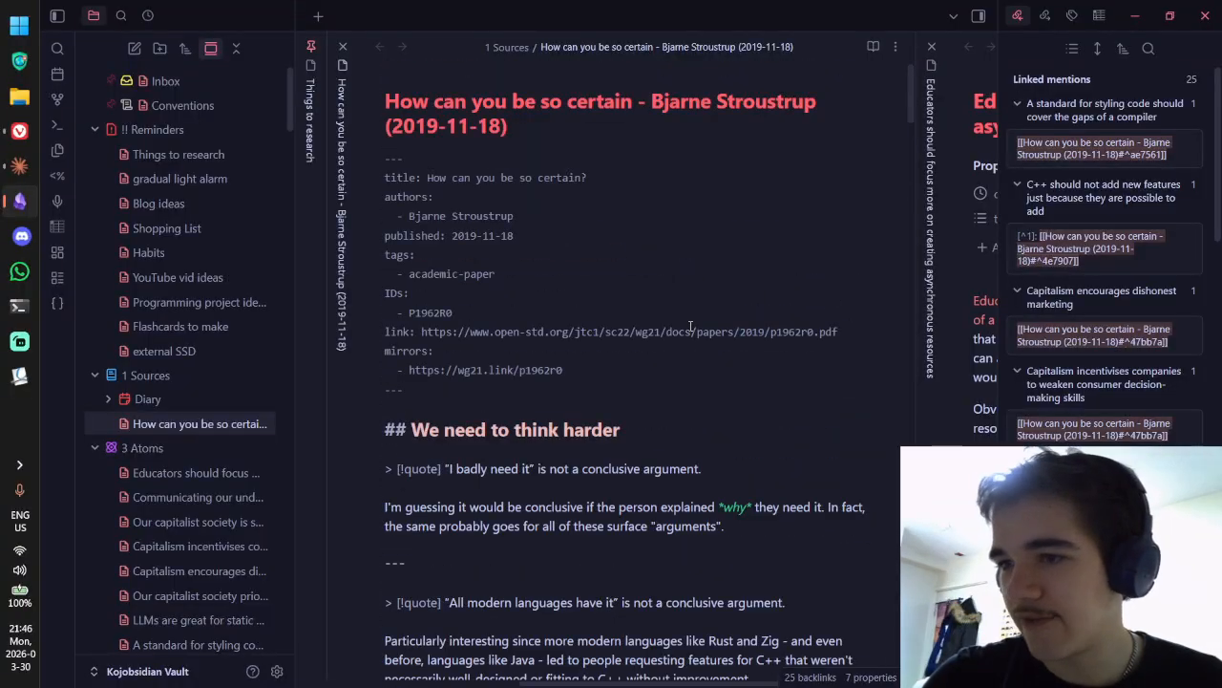
{"action": "scroll", "coordinate": [1127, 206], "scroll_direction": "down", "scroll_amount": 8}
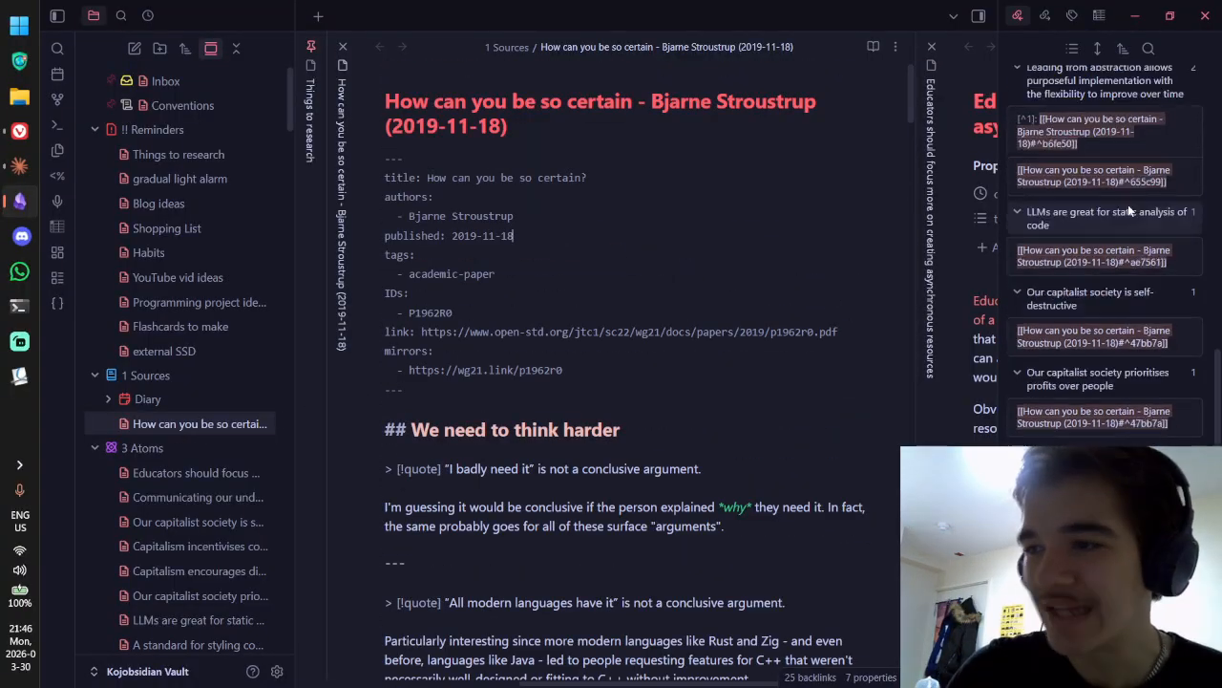
{"action": "scroll", "coordinate": [1125, 212], "scroll_direction": "up", "scroll_amount": 8}
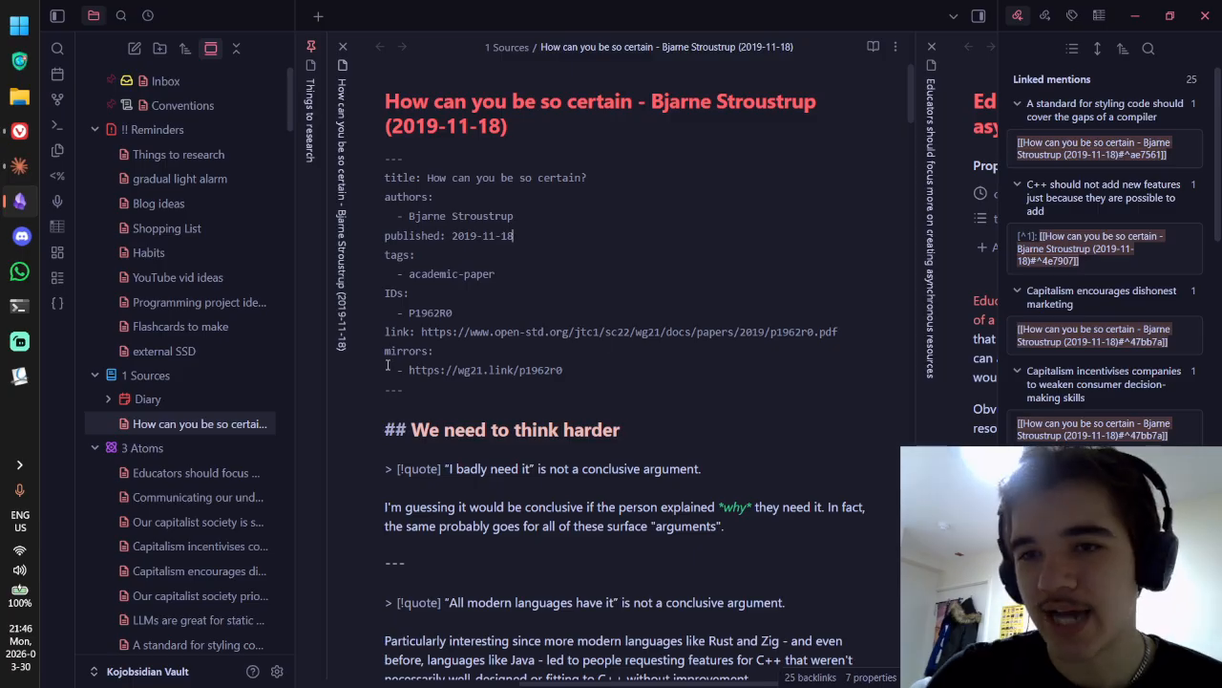
Step: Open the graph view and remove 1 Sources/ from the vault's excluded files, saving the list
{"action": "left_click", "coordinate": [58, 98]}
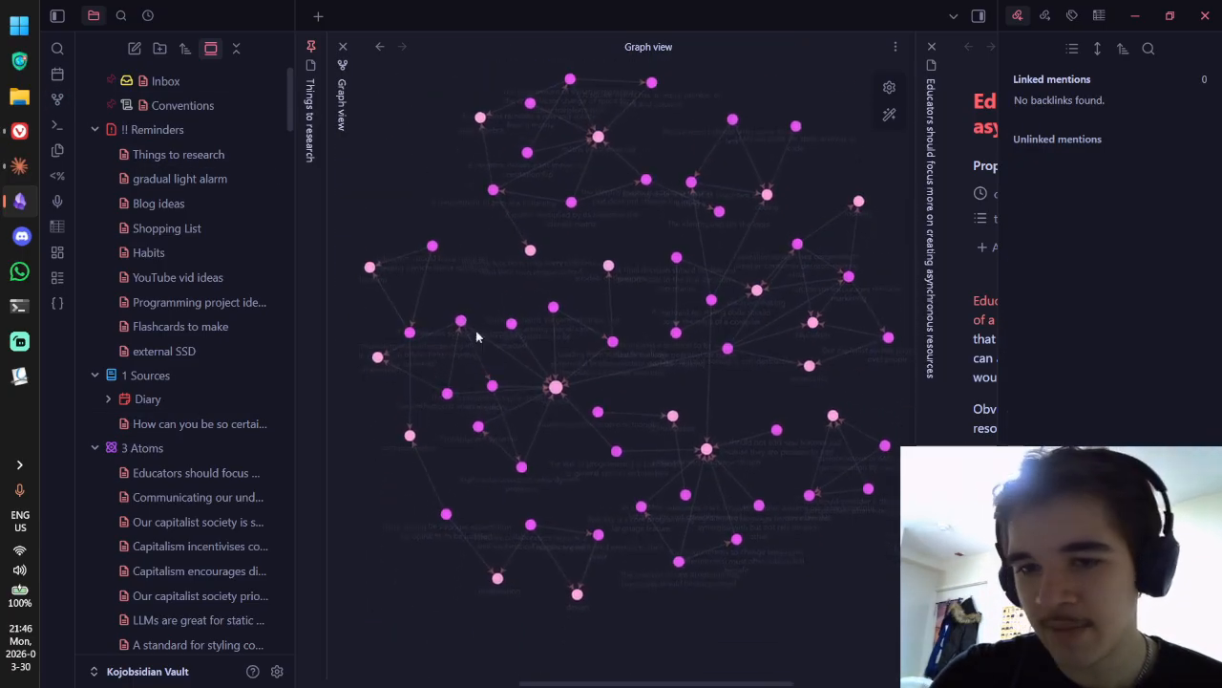
{"action": "left_click", "coordinate": [277, 671]}
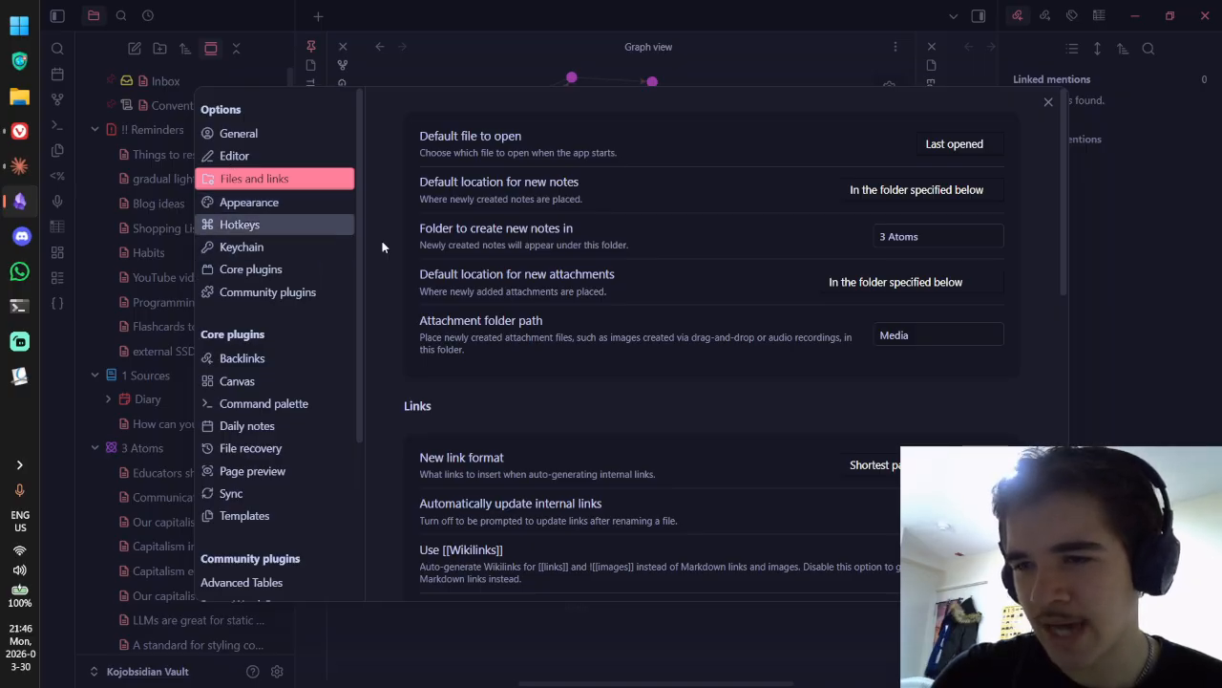
{"action": "scroll", "coordinate": [655, 322], "scroll_direction": "down", "scroll_amount": 10}
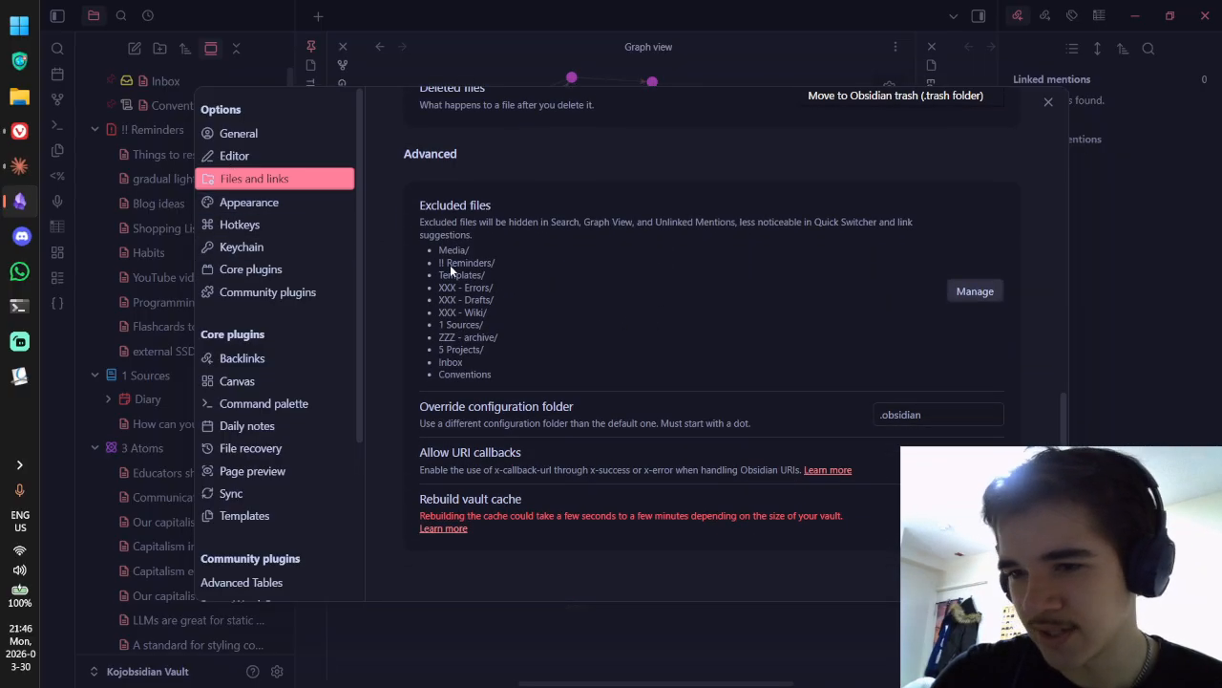
{"action": "left_click", "coordinate": [975, 292]}
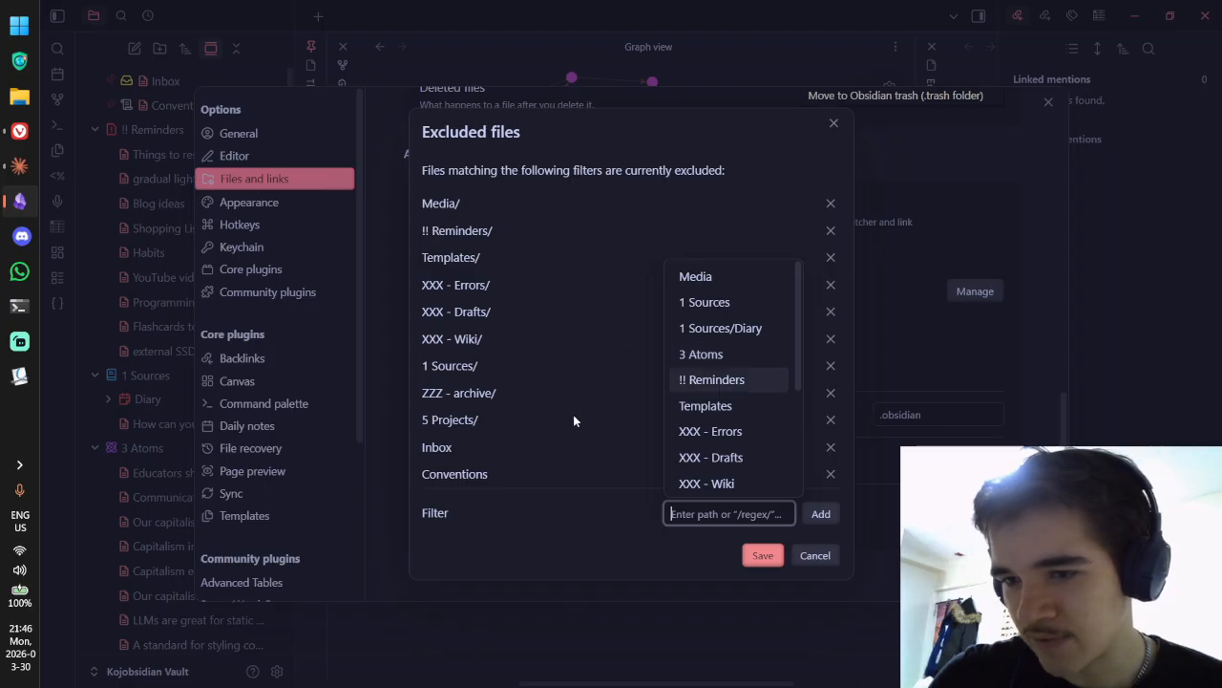
{"action": "left_click", "coordinate": [502, 285]}
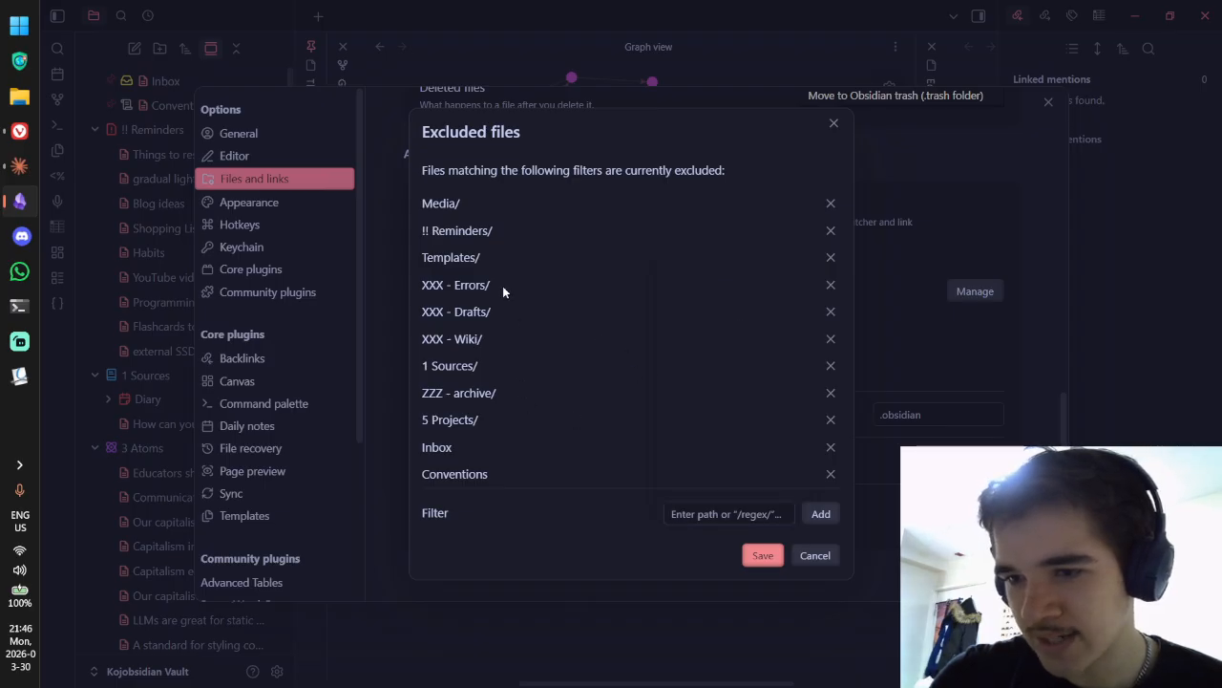
{"action": "left_click", "coordinate": [830, 366]}
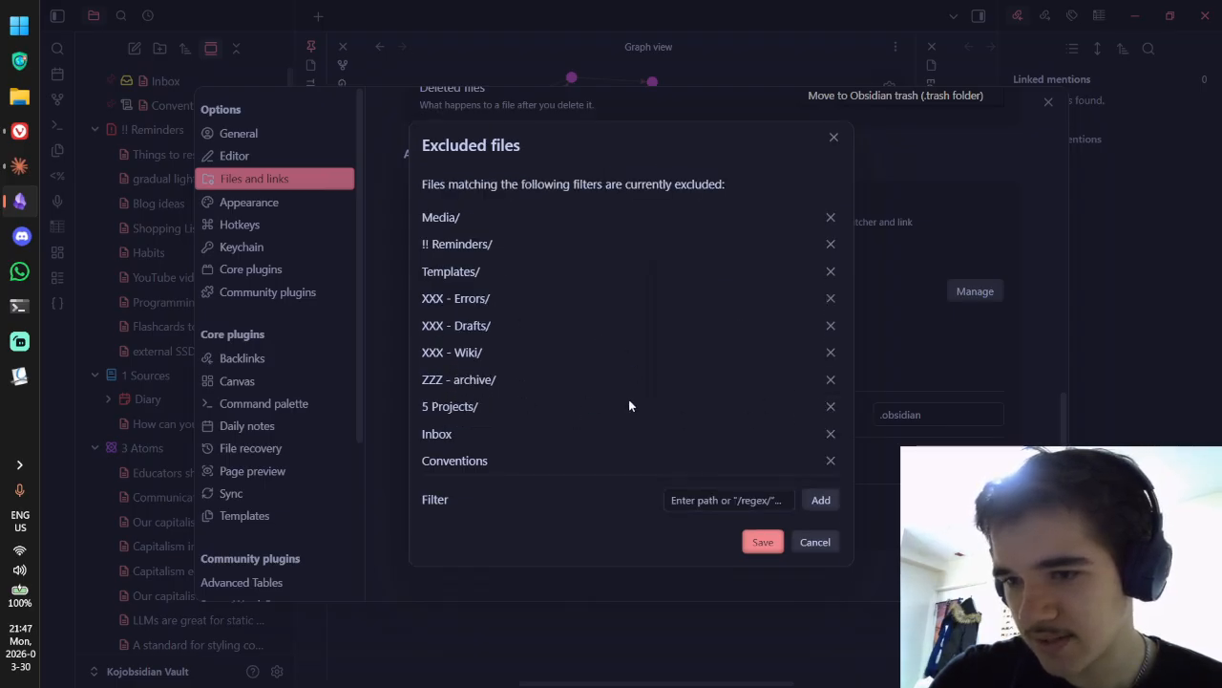
{"action": "left_click", "coordinate": [765, 543]}
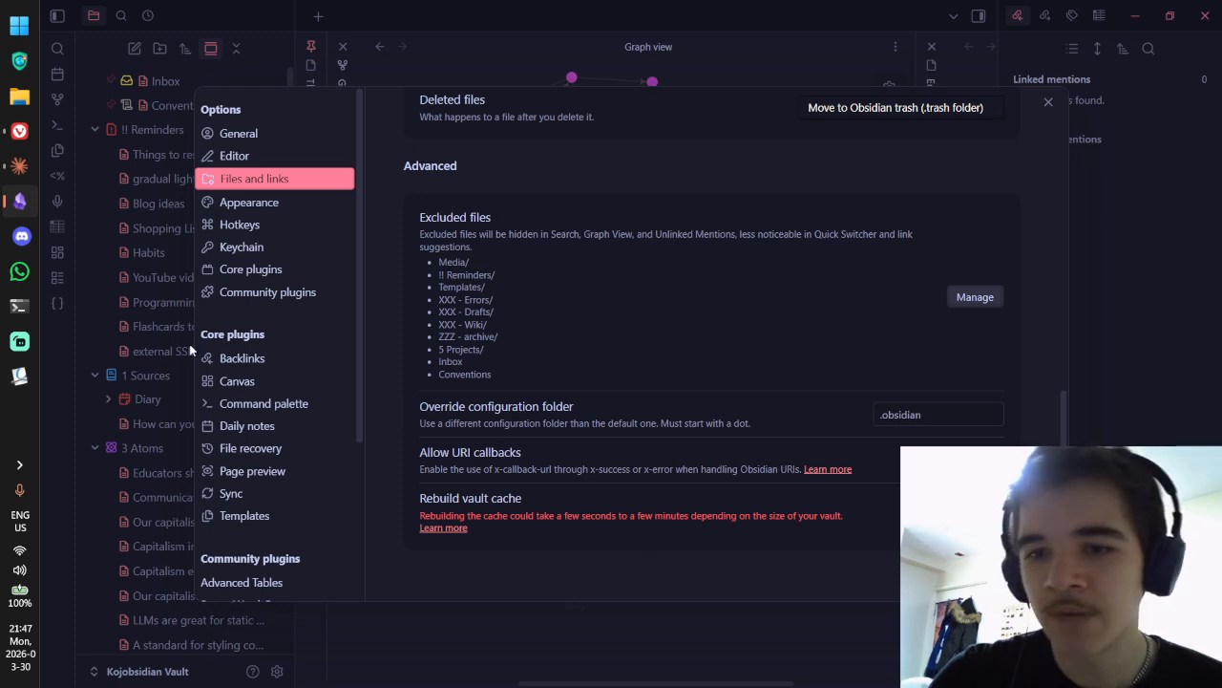
Step: Close the settings and the old graph view, and reopen the vault's graph to load the source notes
{"action": "left_click", "coordinate": [1048, 102]}
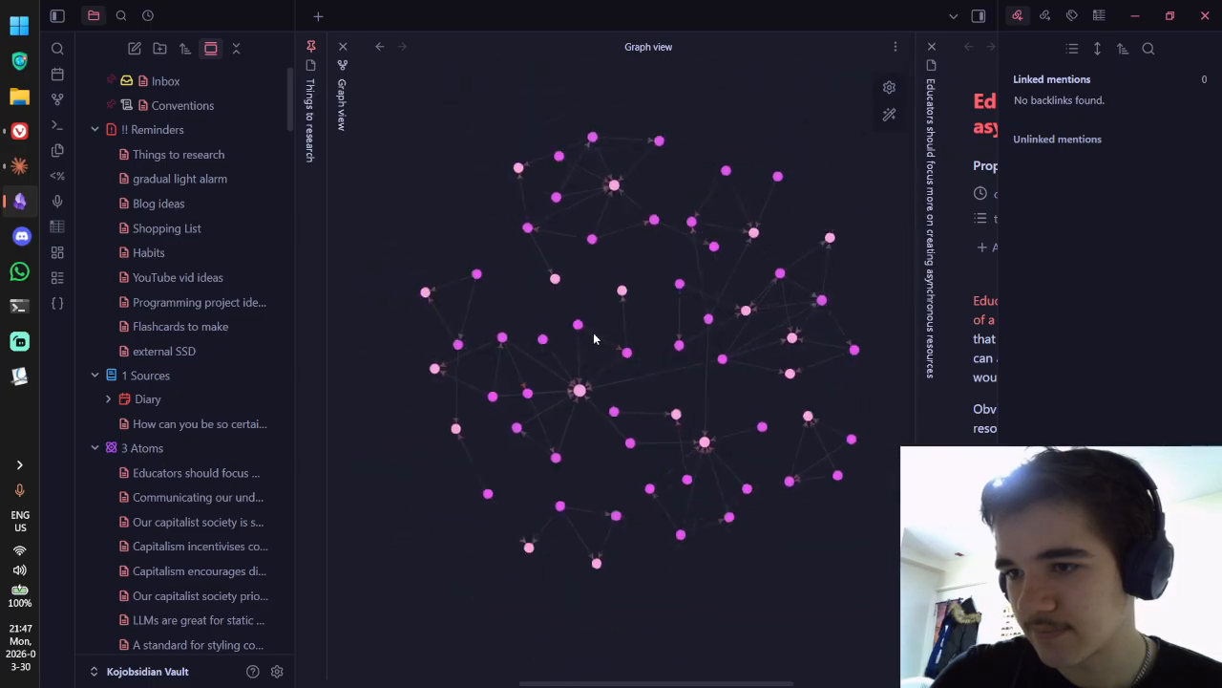
{"action": "left_click", "coordinate": [342, 45]}
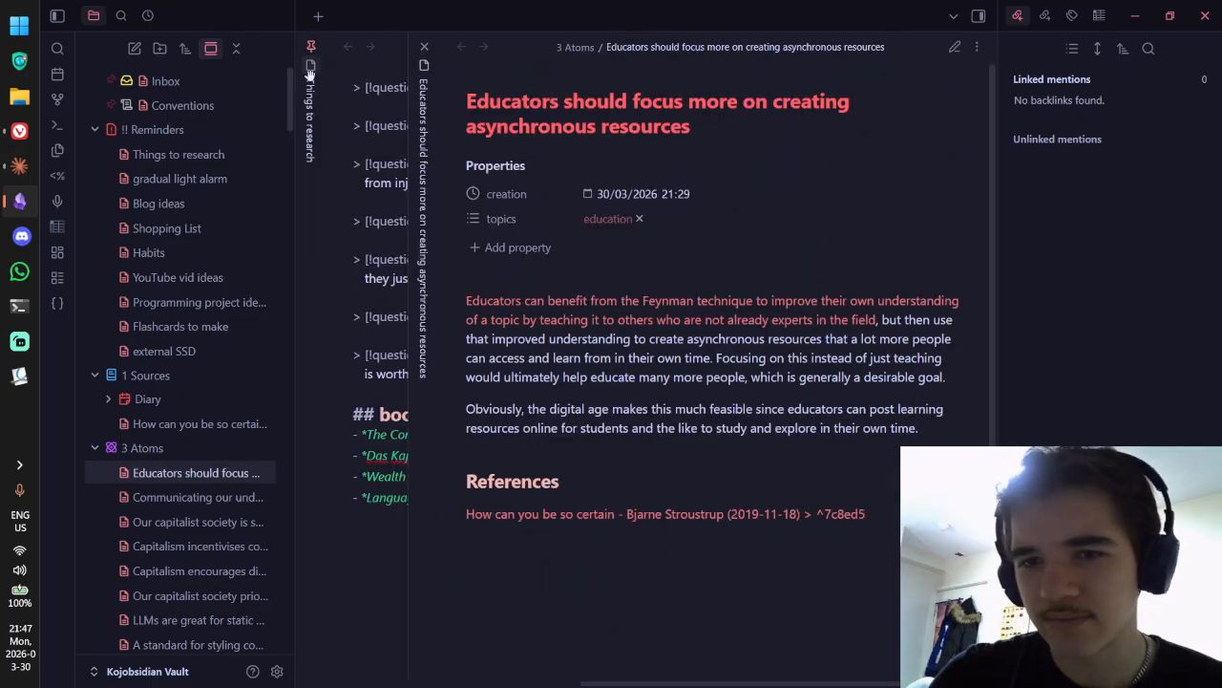
{"action": "left_click", "coordinate": [57, 99]}
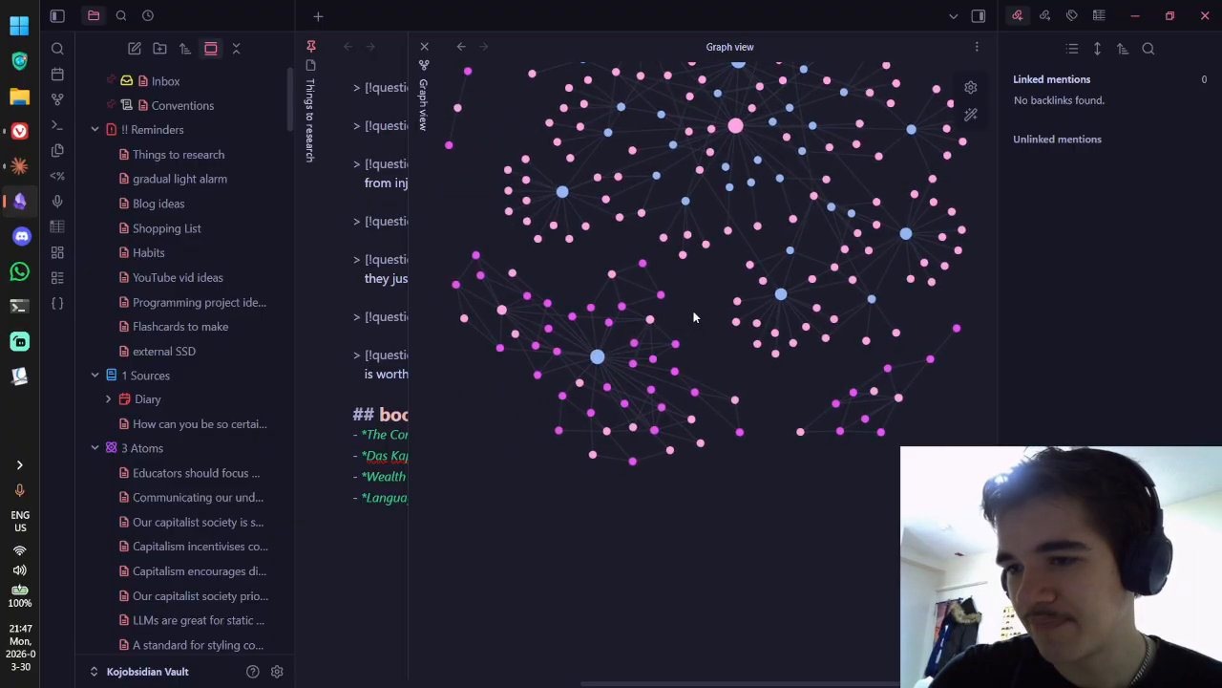
Step: Examine the graph around the Stroustrup source note, its linked atoms and topics, and the neighbouring clusters of source notes
{"action": "scroll", "coordinate": [695, 317], "scroll_direction": "up", "scroll_amount": 5}
{"action": "left_click_drag", "start_coordinate": [695, 317], "coordinate": [870, 225]}
{"action": "scroll", "coordinate": [716, 292], "scroll_direction": "up", "scroll_amount": 4}
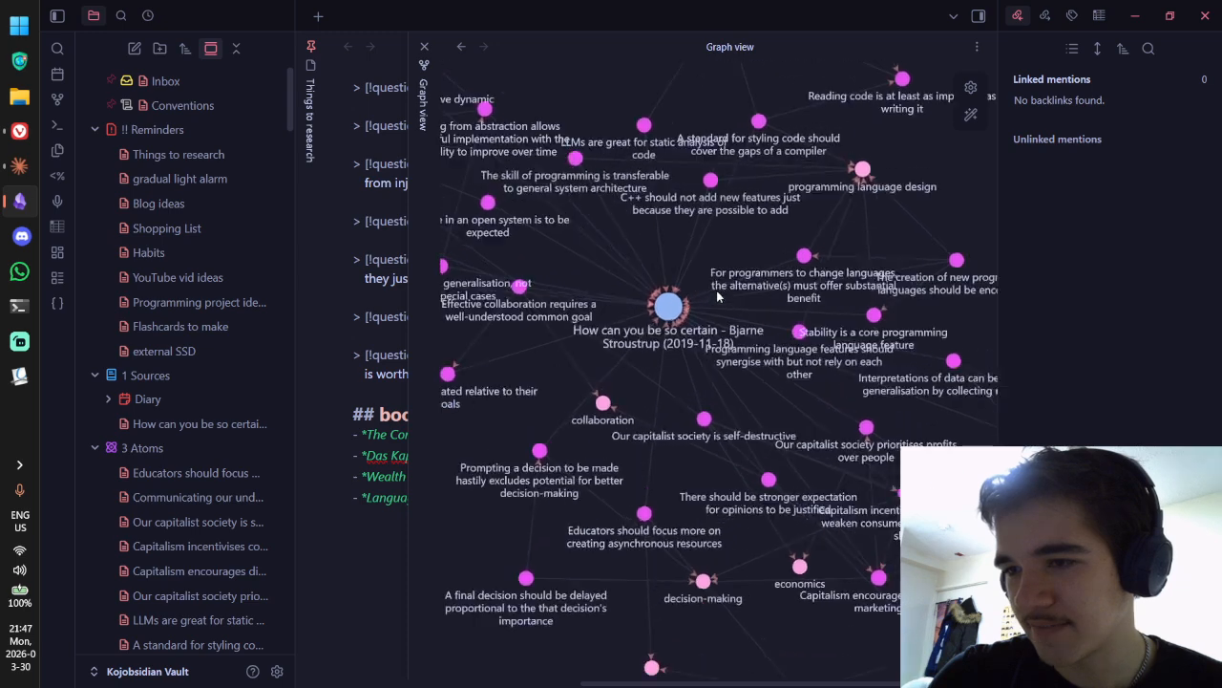
{"action": "scroll", "coordinate": [665, 305], "scroll_direction": "down", "scroll_amount": 6}
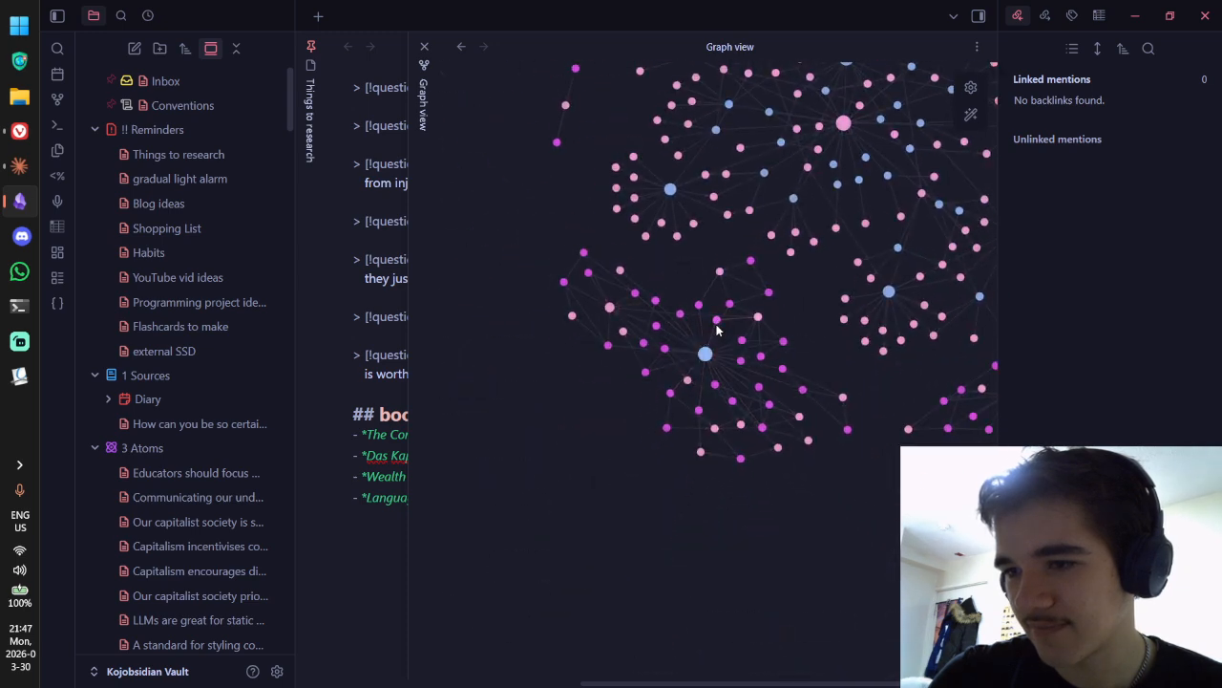
{"action": "scroll", "coordinate": [717, 323], "scroll_direction": "up", "scroll_amount": 4}
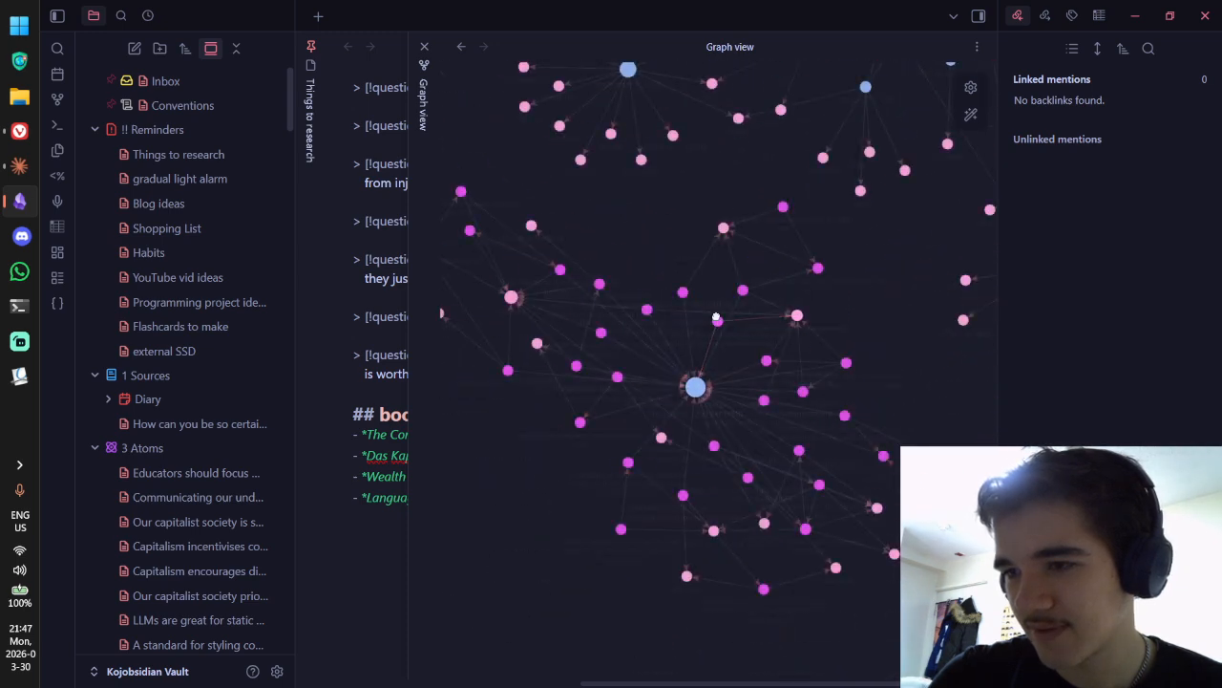
{"action": "scroll", "coordinate": [697, 335], "scroll_direction": "down", "scroll_amount": 3}
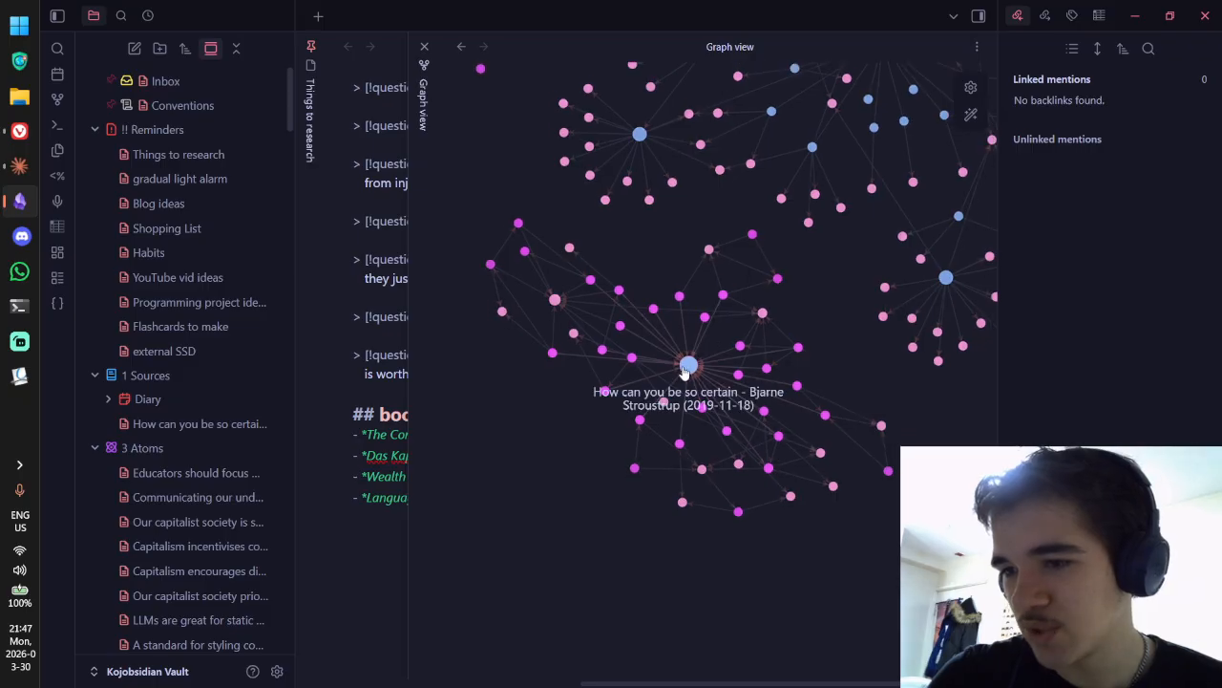
{"action": "left_click_drag", "start_coordinate": [688, 376], "coordinate": [661, 354]}
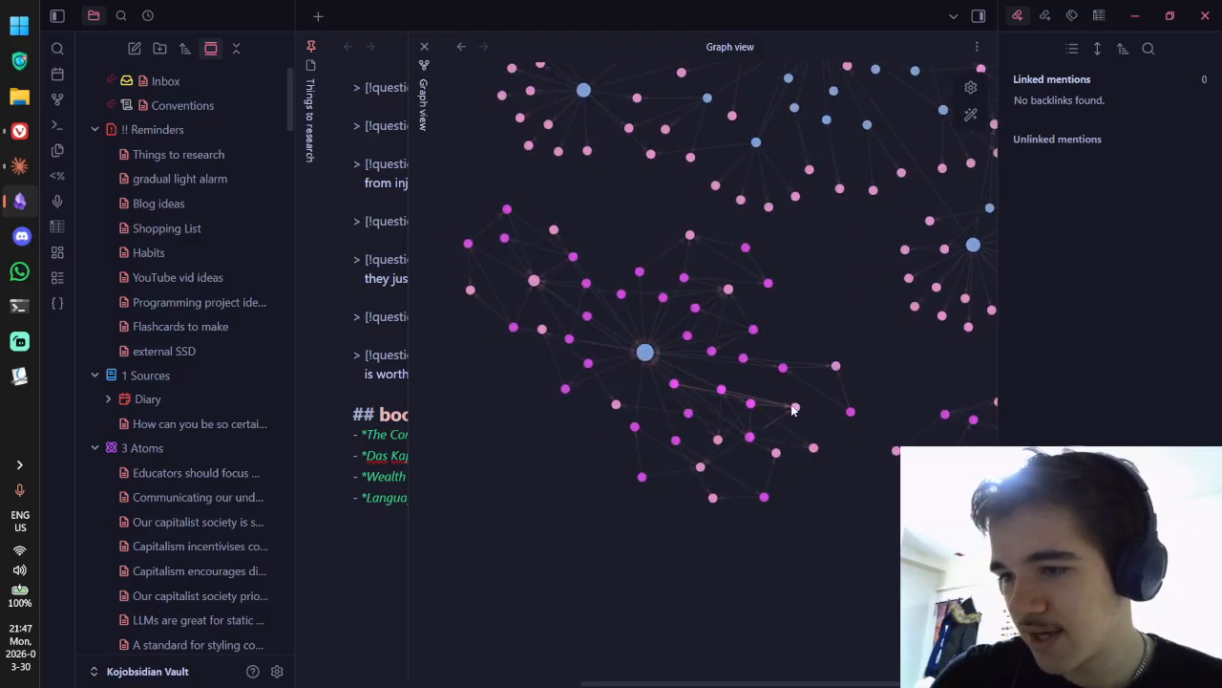
{"action": "left_click_drag", "start_coordinate": [842, 284], "coordinate": [841, 488]}
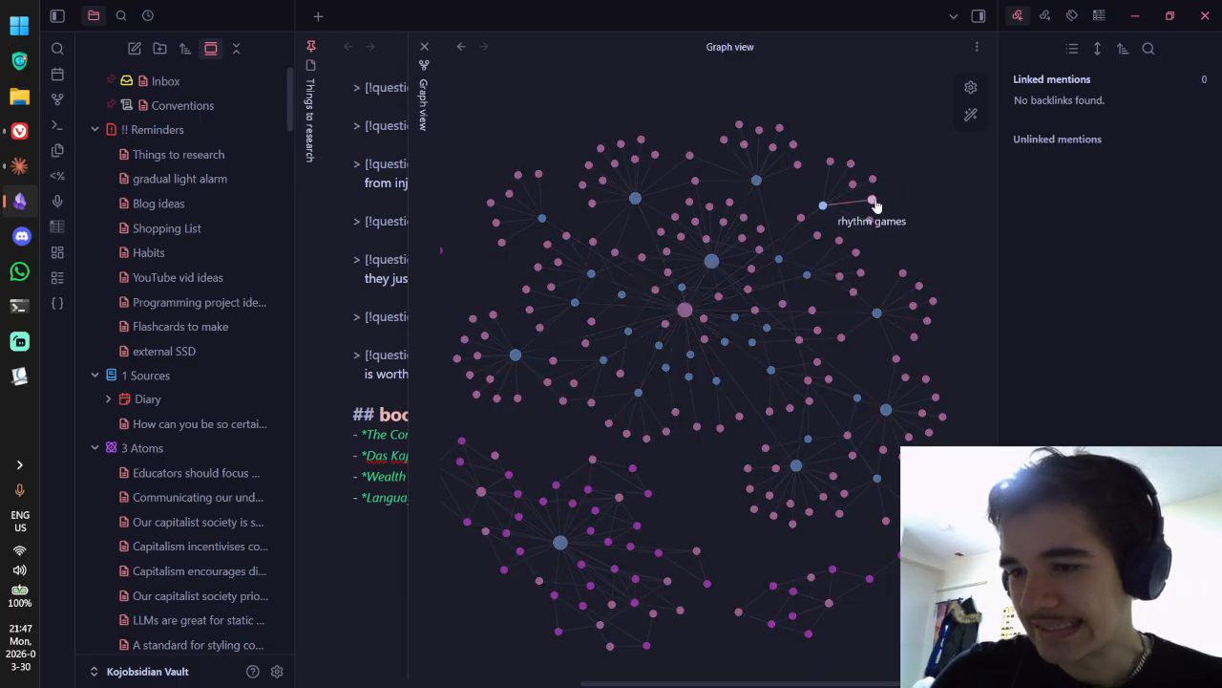
Step: Try limiting the graph to existing files only, inspect its nodes, and switch the filter back off
{"action": "left_click", "coordinate": [970, 87]}
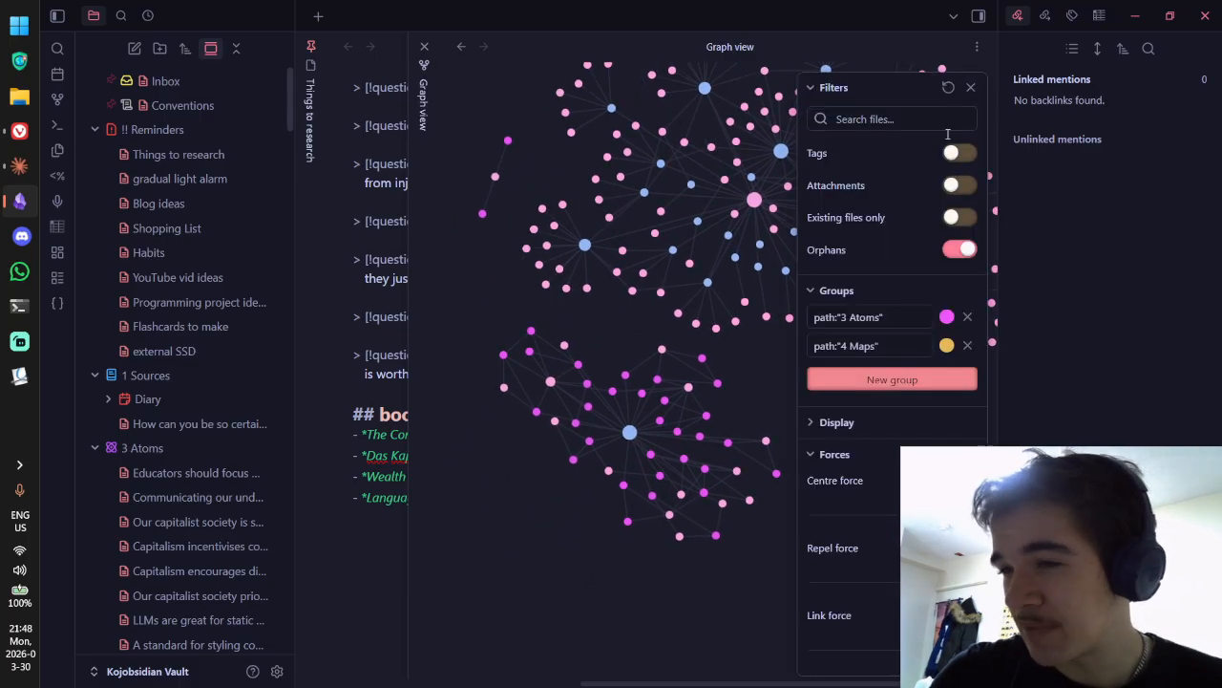
{"action": "left_click", "coordinate": [958, 217]}
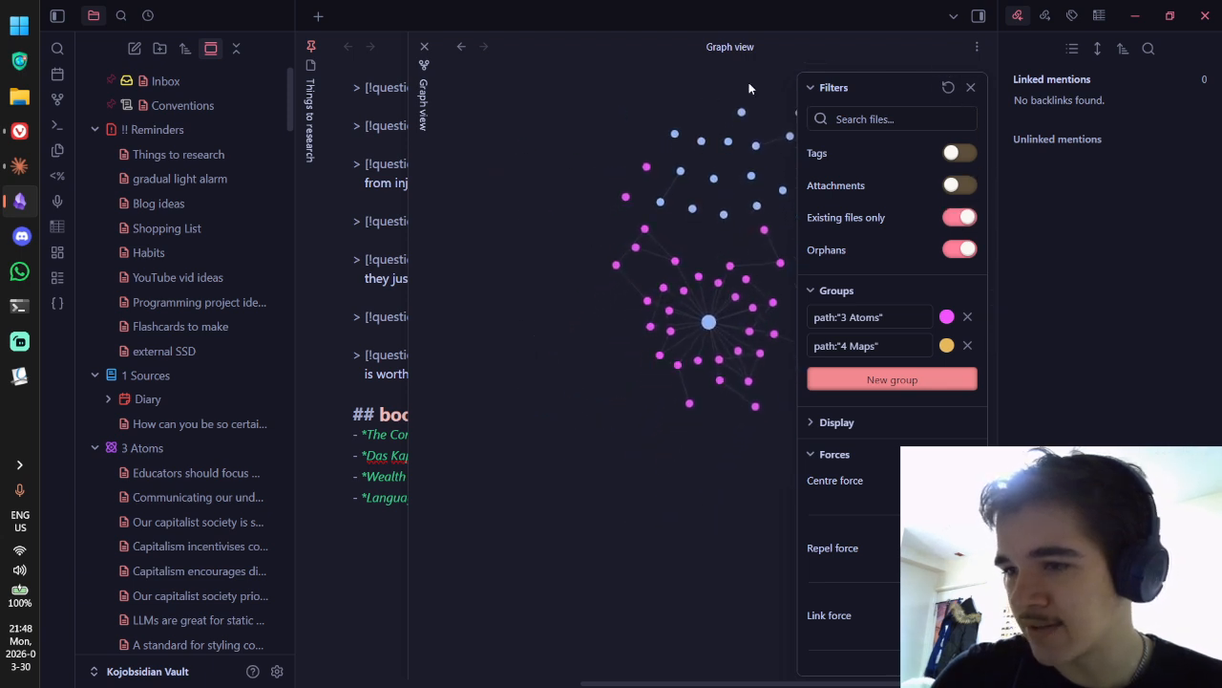
{"action": "scroll", "coordinate": [716, 172], "scroll_direction": "up", "scroll_amount": 5}
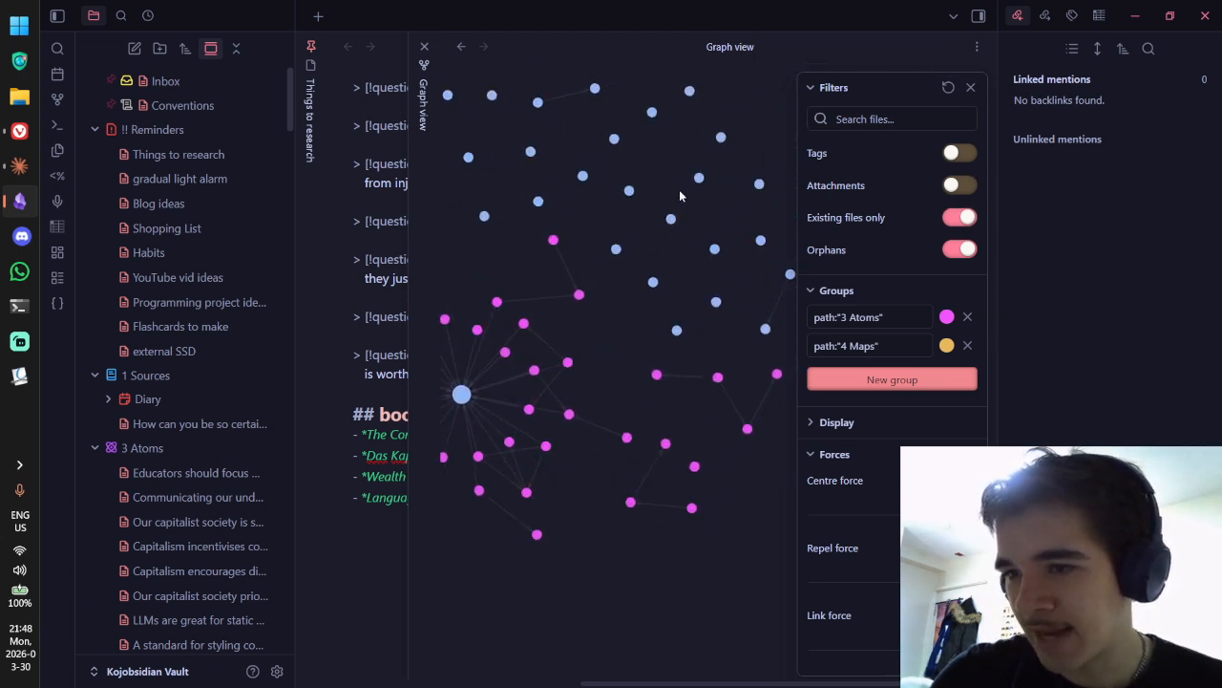
{"action": "scroll", "coordinate": [682, 248], "scroll_direction": "down", "scroll_amount": 5}
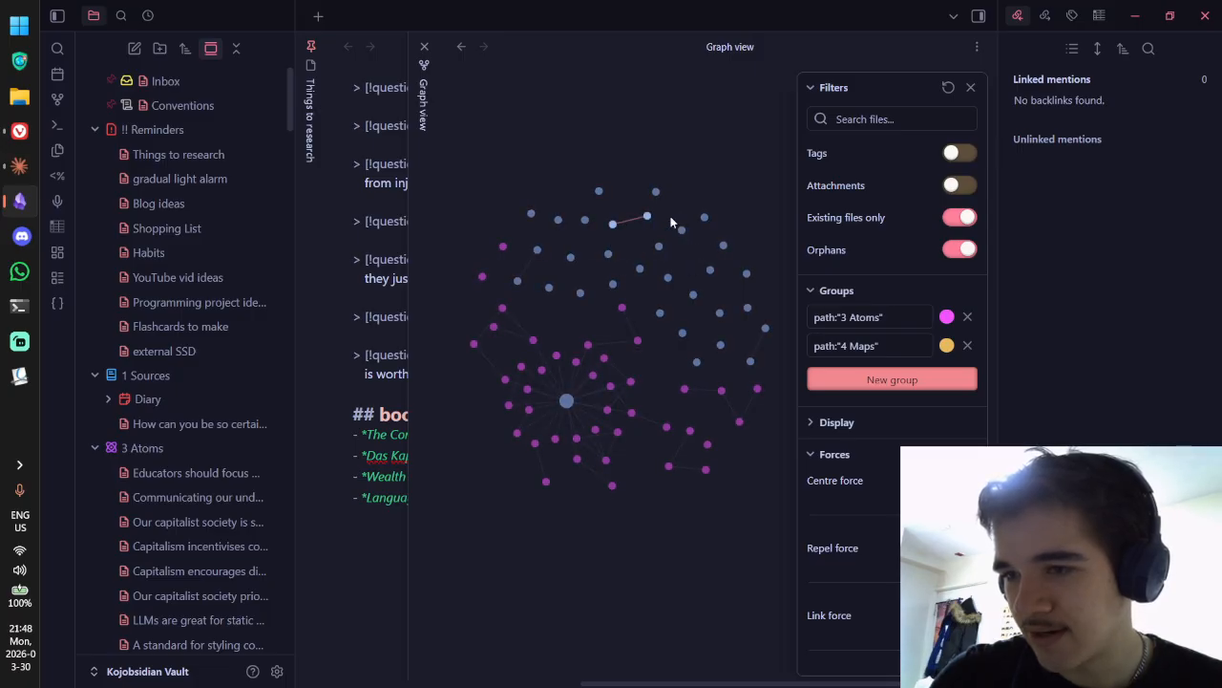
{"action": "left_click", "coordinate": [957, 216]}
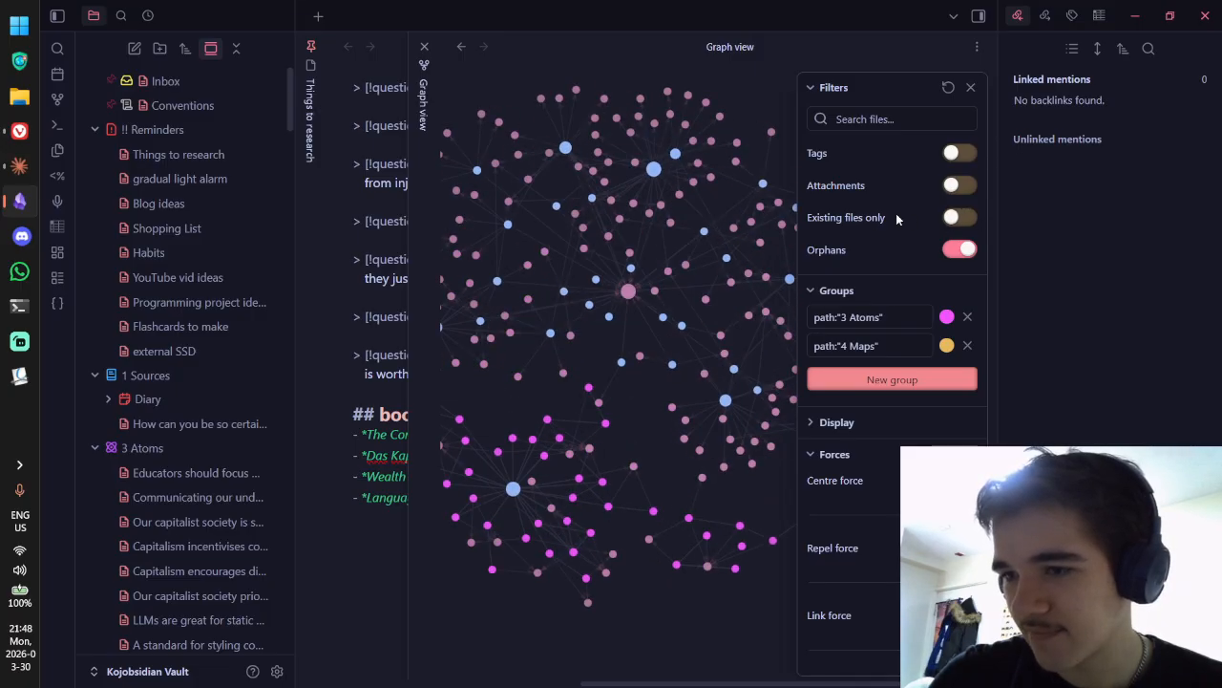
{"action": "left_click", "coordinate": [970, 88]}
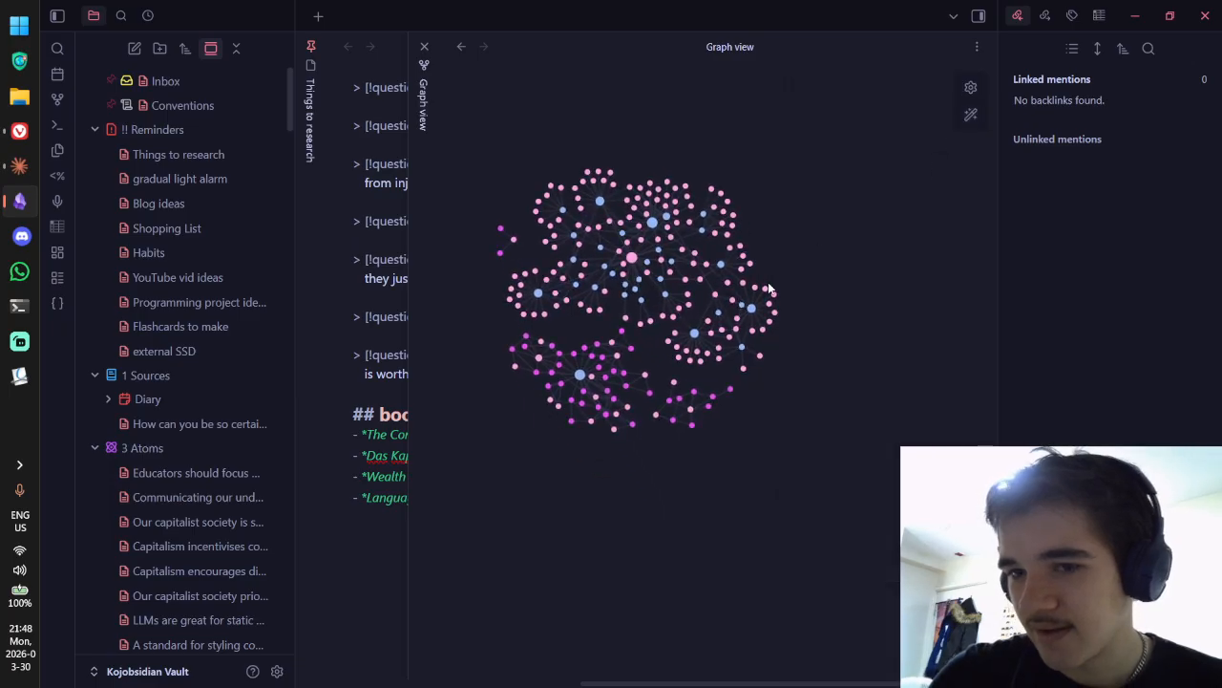
Step: Open the November 9, 2025 diary entry from 1 Sources and skim its text and topic links from start to end
{"action": "left_click", "coordinate": [189, 402]}
{"action": "left_click", "coordinate": [192, 424]}
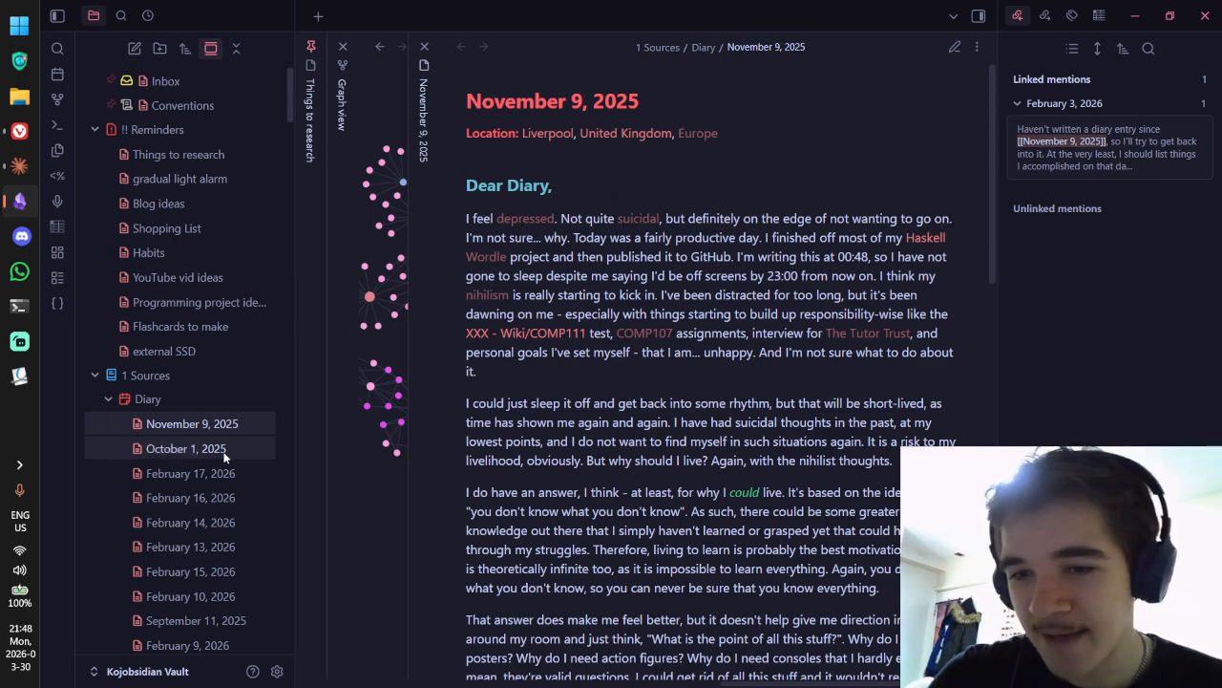
{"action": "scroll", "coordinate": [611, 233], "scroll_direction": "down", "scroll_amount": 1}
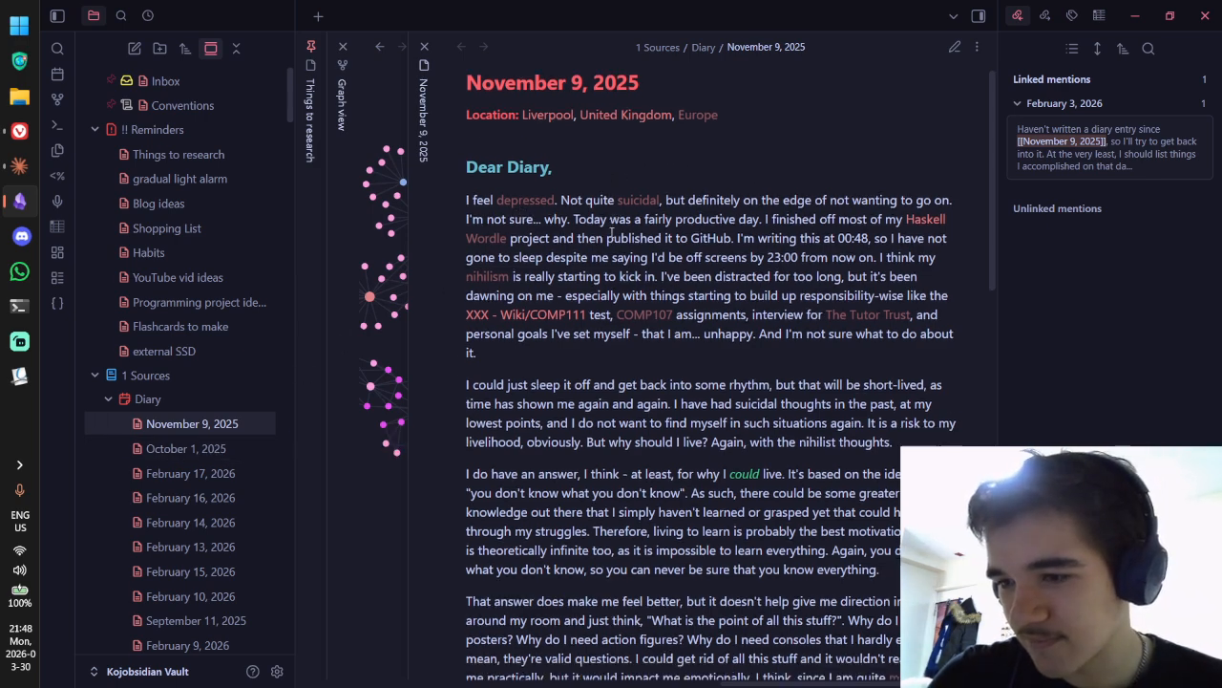
{"action": "scroll", "coordinate": [611, 233], "scroll_direction": "down", "scroll_amount": 10}
{"action": "scroll", "coordinate": [615, 221], "scroll_direction": "down", "scroll_amount": 3}
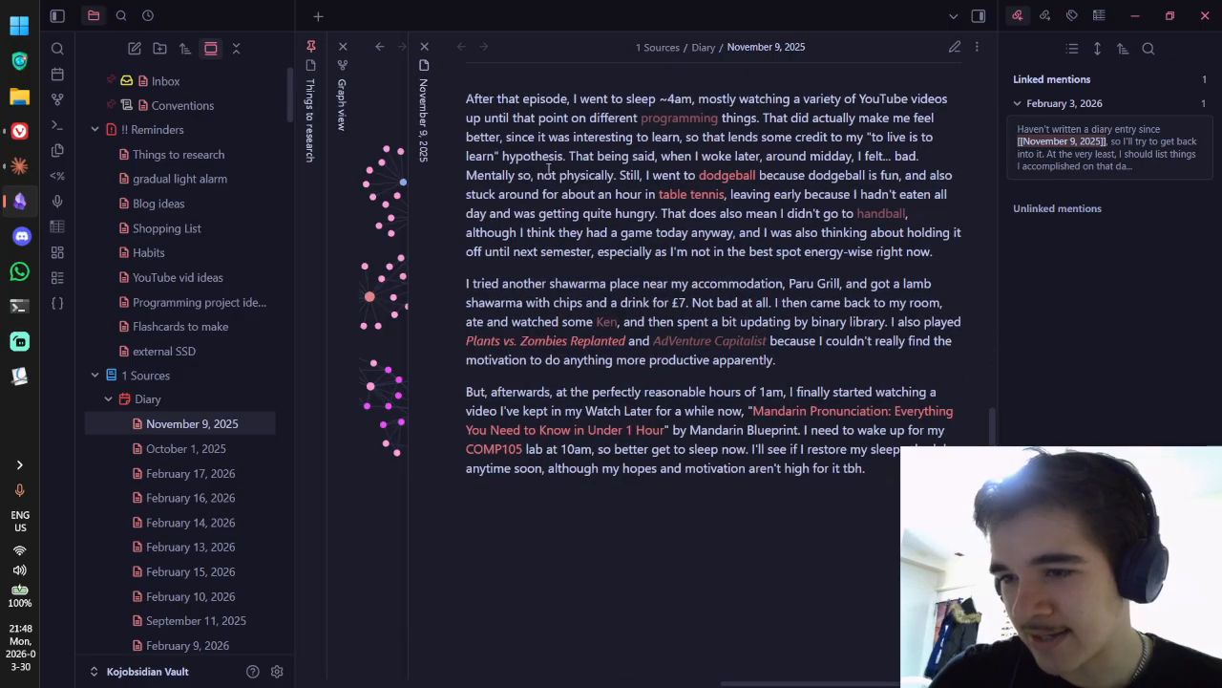
{"action": "scroll", "coordinate": [590, 408], "scroll_direction": "up", "scroll_amount": 7}
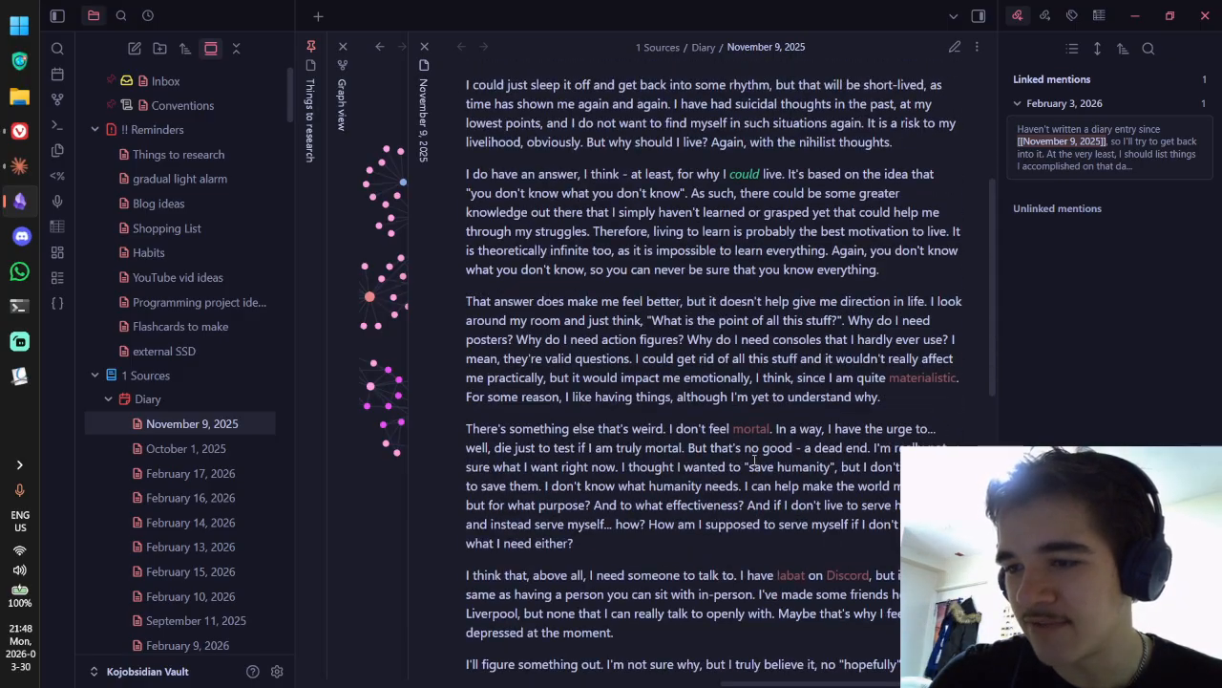
{"action": "scroll", "coordinate": [751, 458], "scroll_direction": "down", "scroll_amount": 4}
{"action": "scroll", "coordinate": [751, 458], "scroll_direction": "up", "scroll_amount": 10}
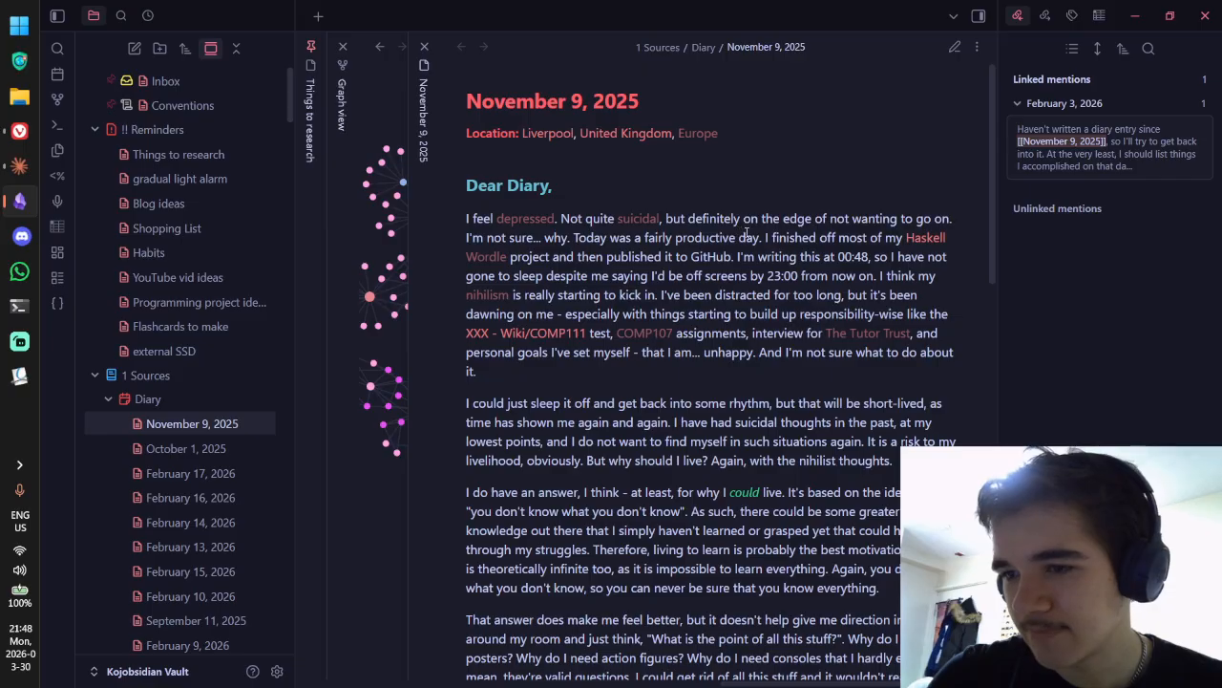
{"action": "left_click_drag", "start_coordinate": [766, 238], "coordinate": [758, 350]}
{"action": "left_click", "coordinate": [758, 350]}
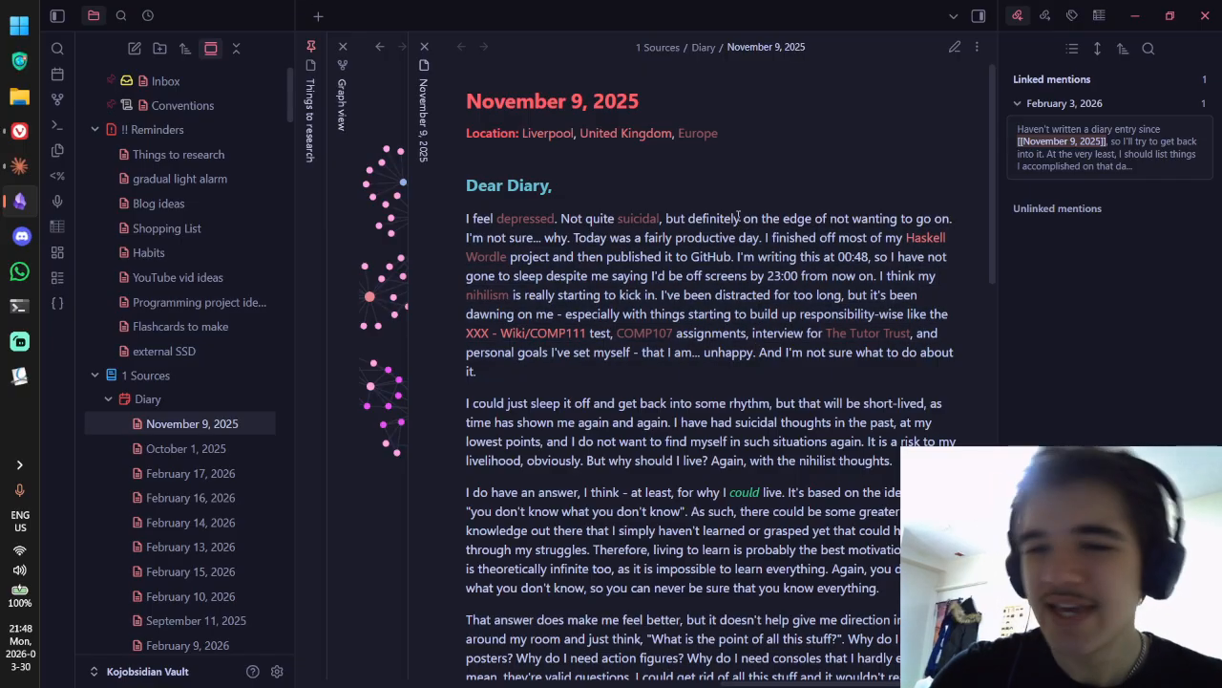
Step: Collapse the Diary folder while keeping 1 Sources expanded in the file list
{"action": "left_click", "coordinate": [143, 377]}
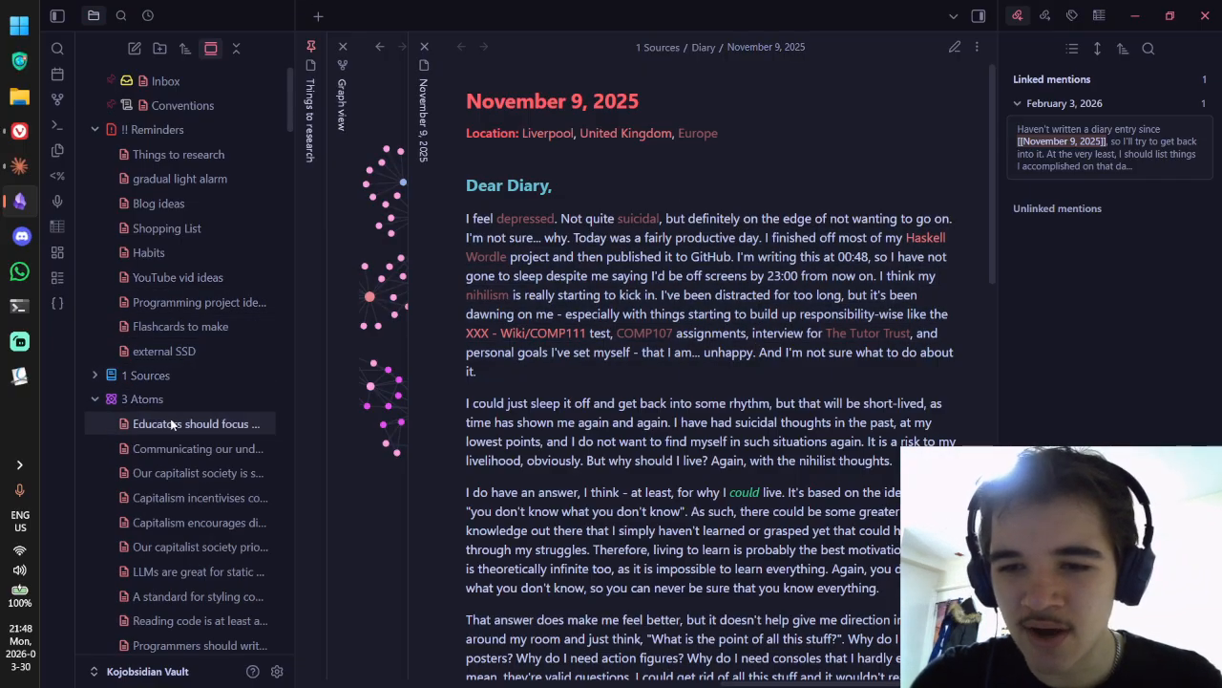
{"action": "left_click", "coordinate": [180, 379]}
{"action": "left_click", "coordinate": [183, 400]}
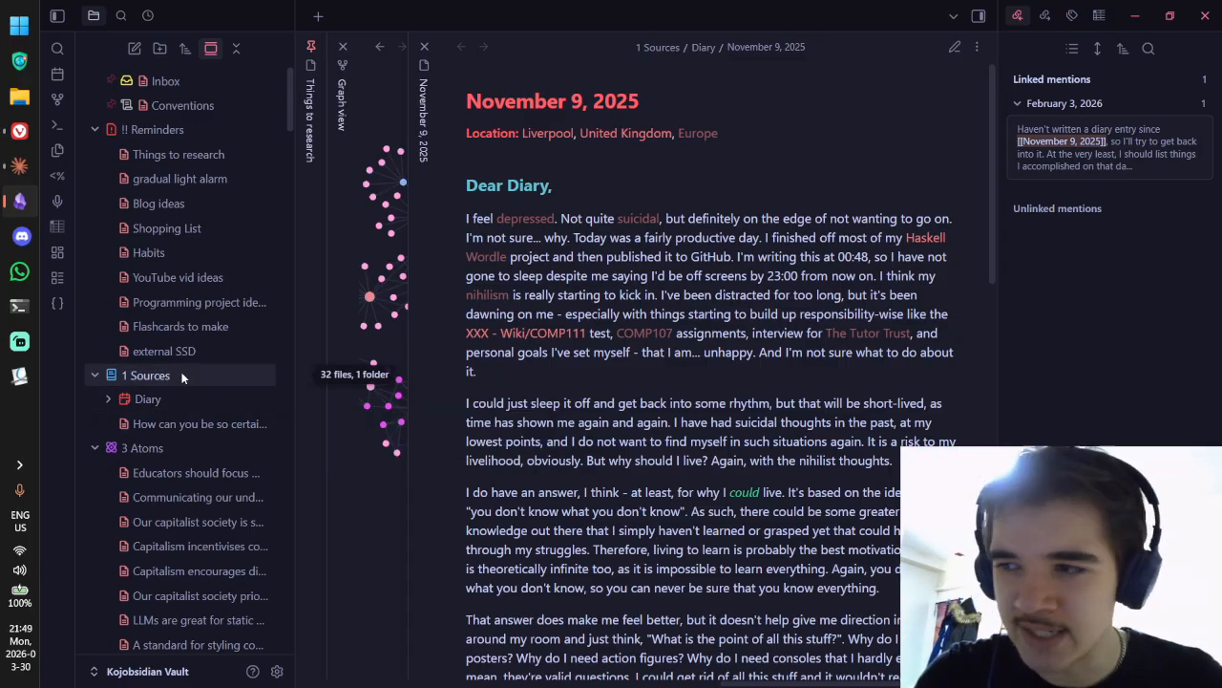
Step: Open the "How can you be so certain" source note, review its properties and opening content, and close it
{"action": "left_click", "coordinate": [207, 429]}
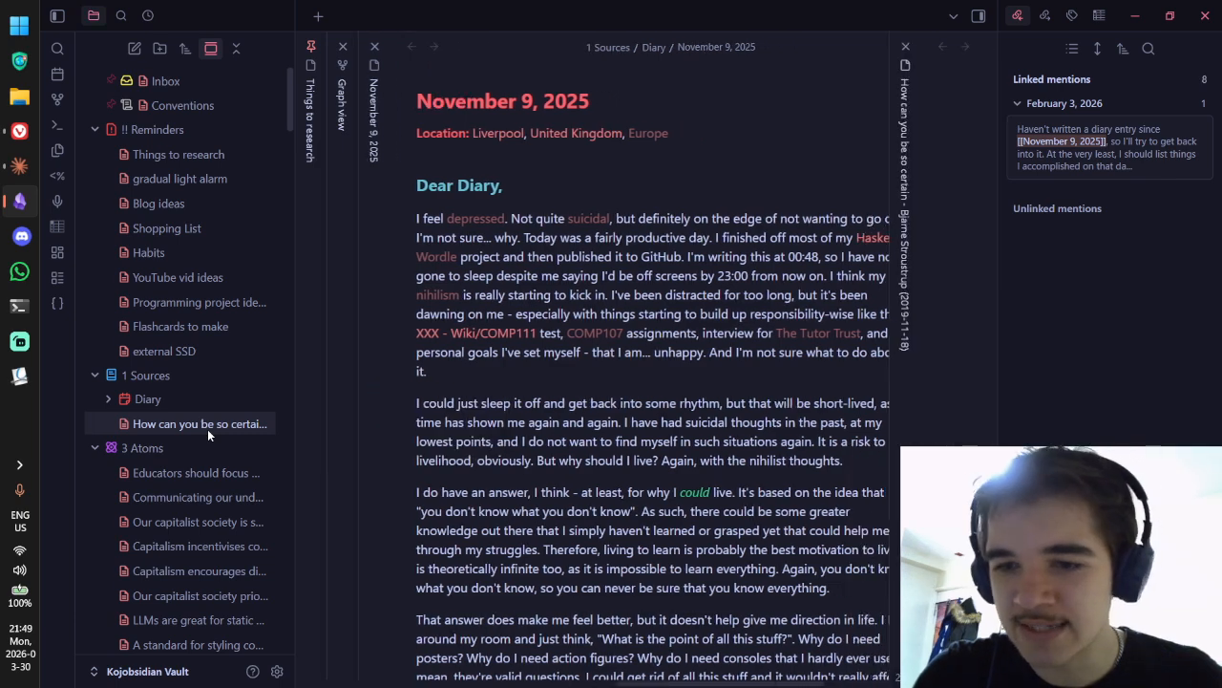
{"action": "scroll", "coordinate": [559, 249], "scroll_direction": "down", "scroll_amount": 5}
{"action": "scroll", "coordinate": [567, 250], "scroll_direction": "up", "scroll_amount": 5}
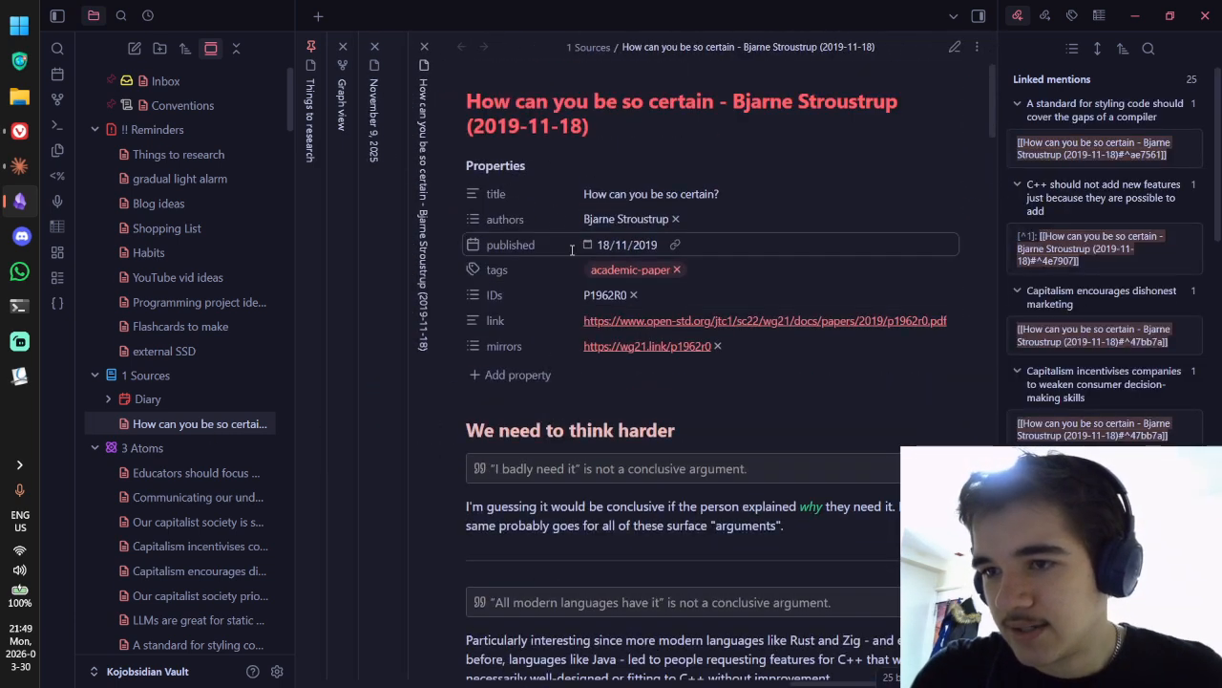
{"action": "left_click", "coordinate": [424, 46]}
Step: Review the opening paragraphs of the November 9, 2025 diary entry
{"action": "left_click_drag", "start_coordinate": [715, 220], "coordinate": [779, 489]}
{"action": "left_click", "coordinate": [673, 379]}
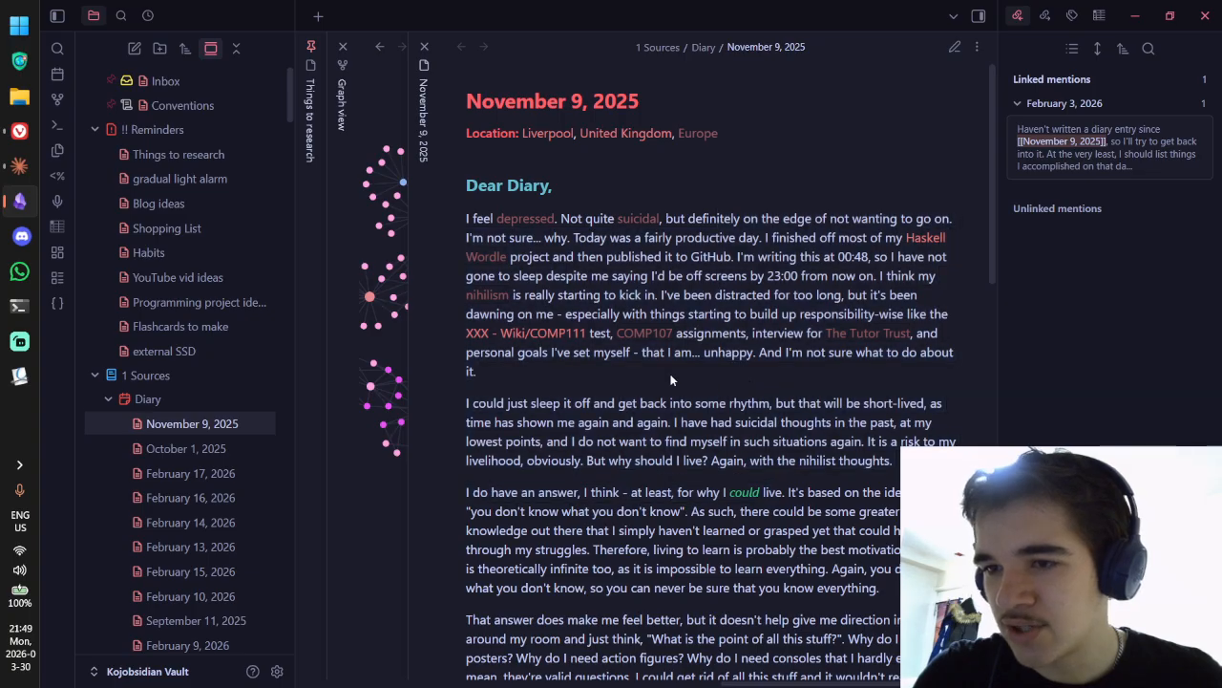
{"action": "left_click_drag", "start_coordinate": [673, 379], "coordinate": [473, 219]}
{"action": "left_click", "coordinate": [472, 217]}
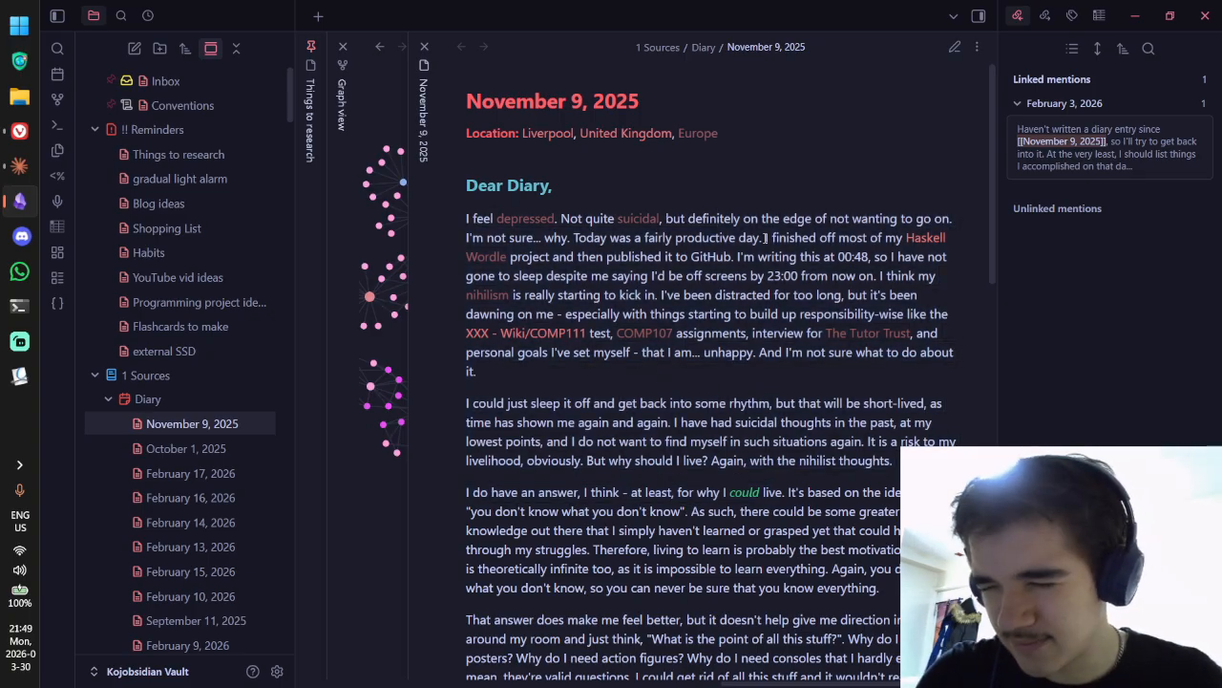
{"action": "left_click_drag", "start_coordinate": [766, 240], "coordinate": [610, 334]}
{"action": "left_click", "coordinate": [500, 392]}
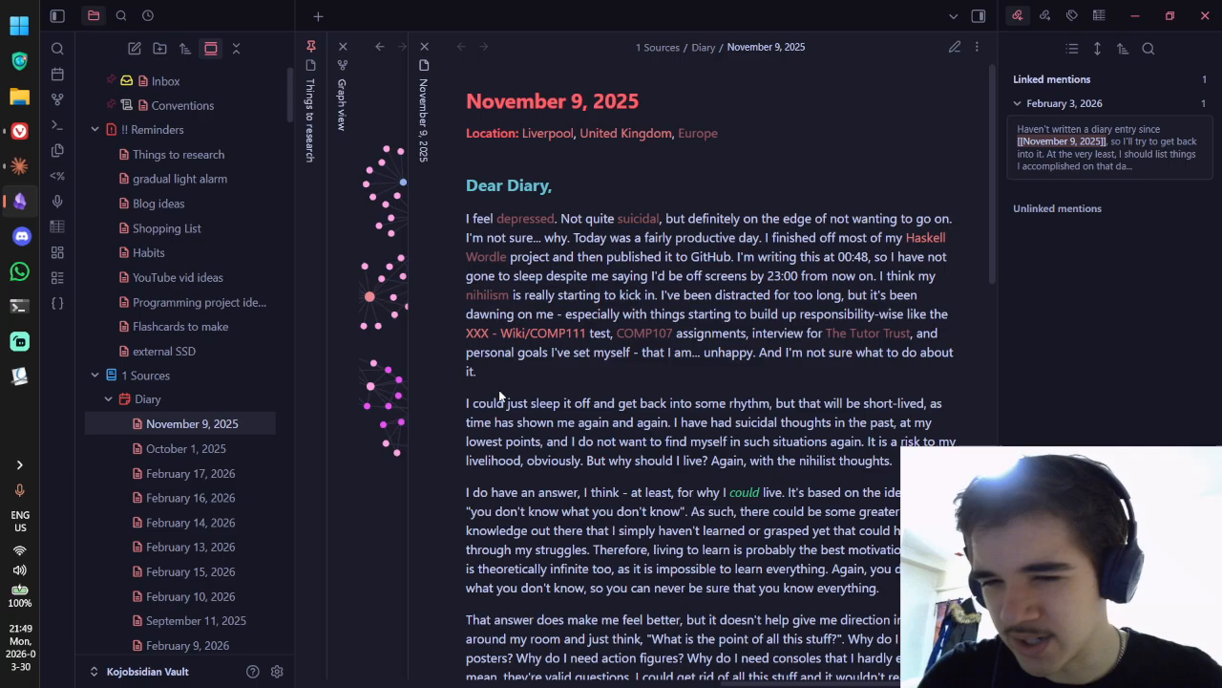
Step: Move the Diary folder out of 1 Sources to the vault's top level and collapse it
{"action": "left_click", "coordinate": [152, 403]}
{"action": "left_click_drag", "start_coordinate": [140, 401], "coordinate": [204, 105]}
{"action": "scroll", "coordinate": [236, 415], "scroll_direction": "down", "scroll_amount": 5}
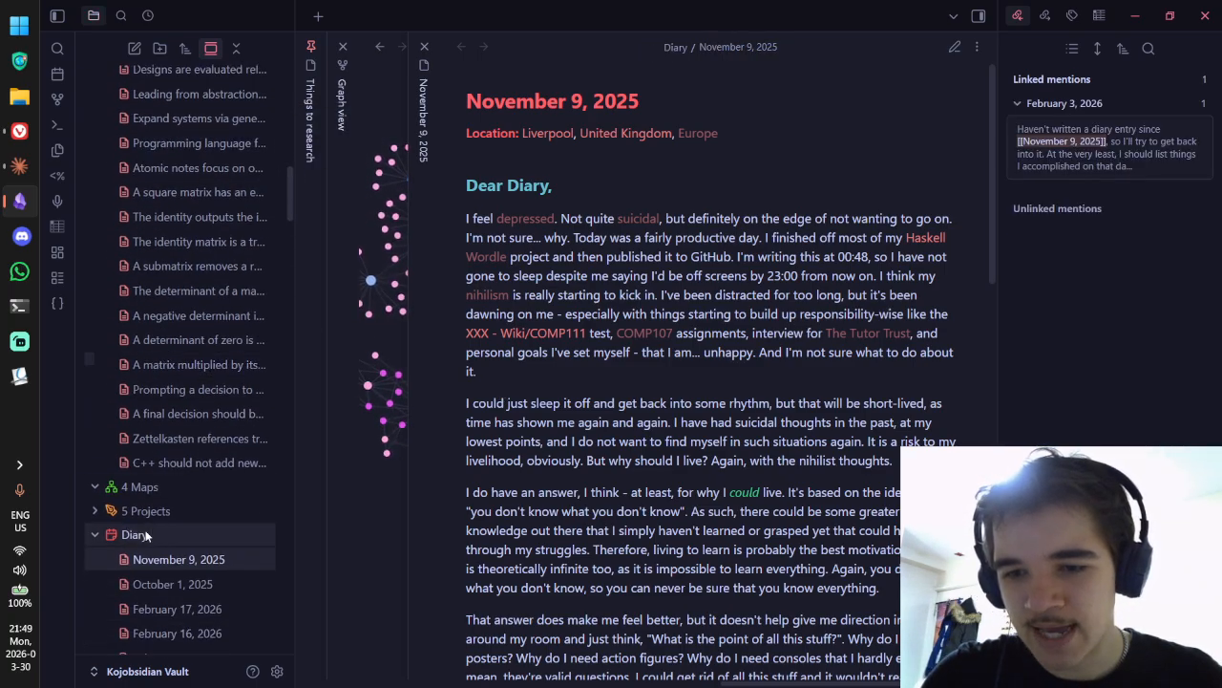
{"action": "scroll", "coordinate": [174, 299], "scroll_direction": "down", "scroll_amount": 8}
{"action": "scroll", "coordinate": [187, 288], "scroll_direction": "up", "scroll_amount": 7}
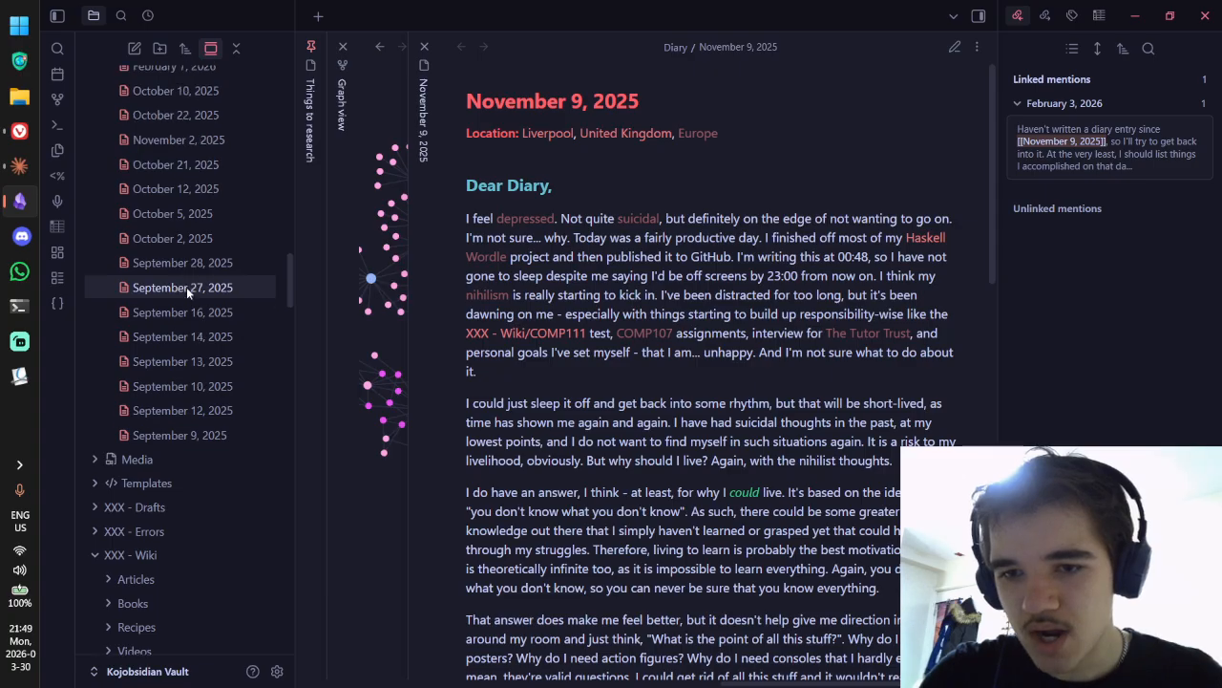
{"action": "left_click", "coordinate": [196, 216]}
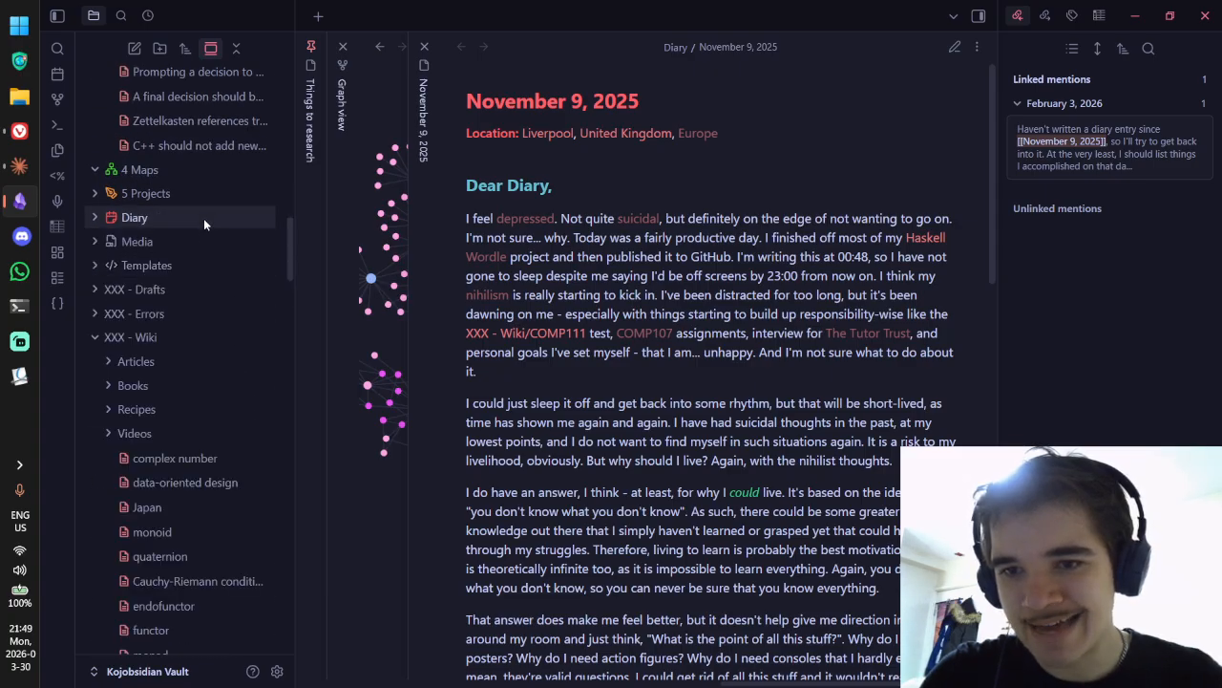
Step: Close the November 9, 2025 note and the existing graph view, and open a fresh graph view
{"action": "scroll", "coordinate": [202, 222], "scroll_direction": "up", "scroll_amount": 3}
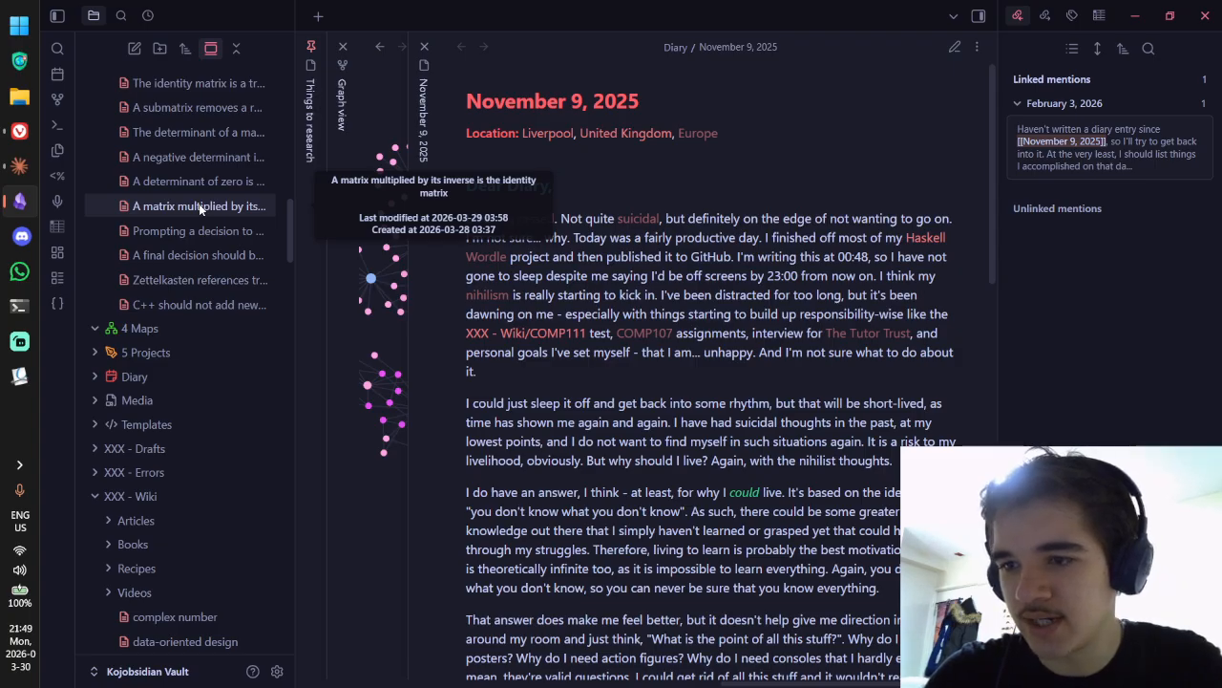
{"action": "scroll", "coordinate": [192, 389], "scroll_direction": "up", "scroll_amount": 1}
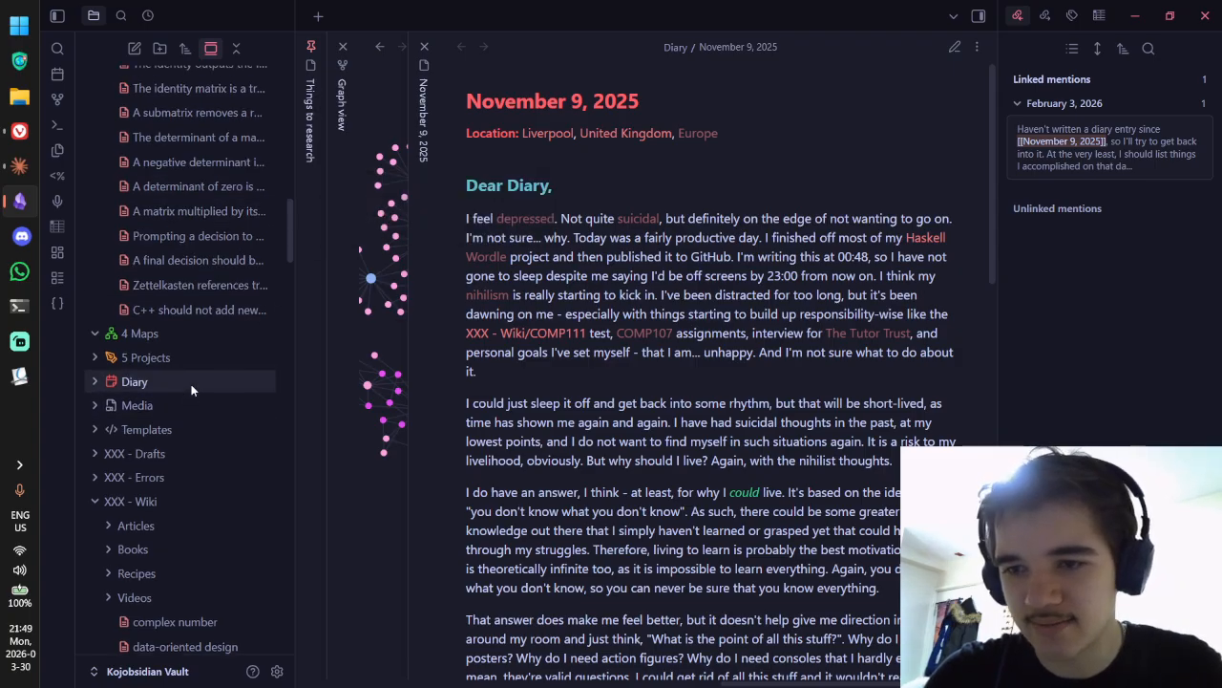
{"action": "scroll", "coordinate": [192, 380], "scroll_direction": "up", "scroll_amount": 10}
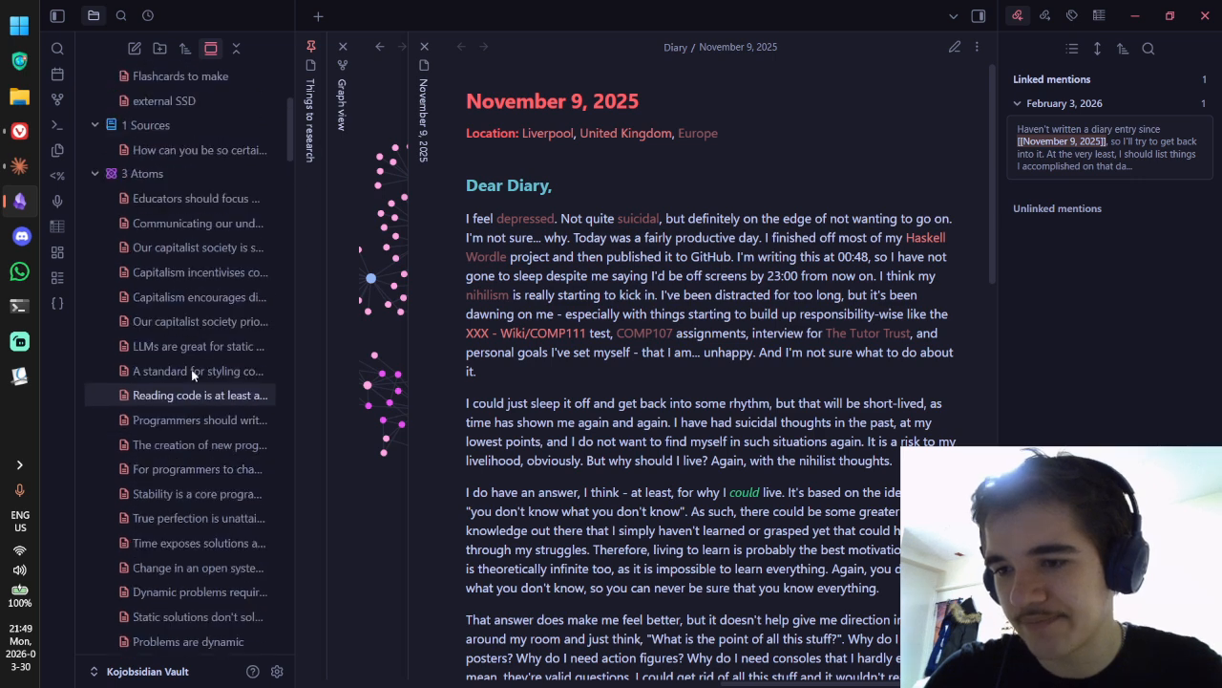
{"action": "scroll", "coordinate": [190, 369], "scroll_direction": "up", "scroll_amount": 3}
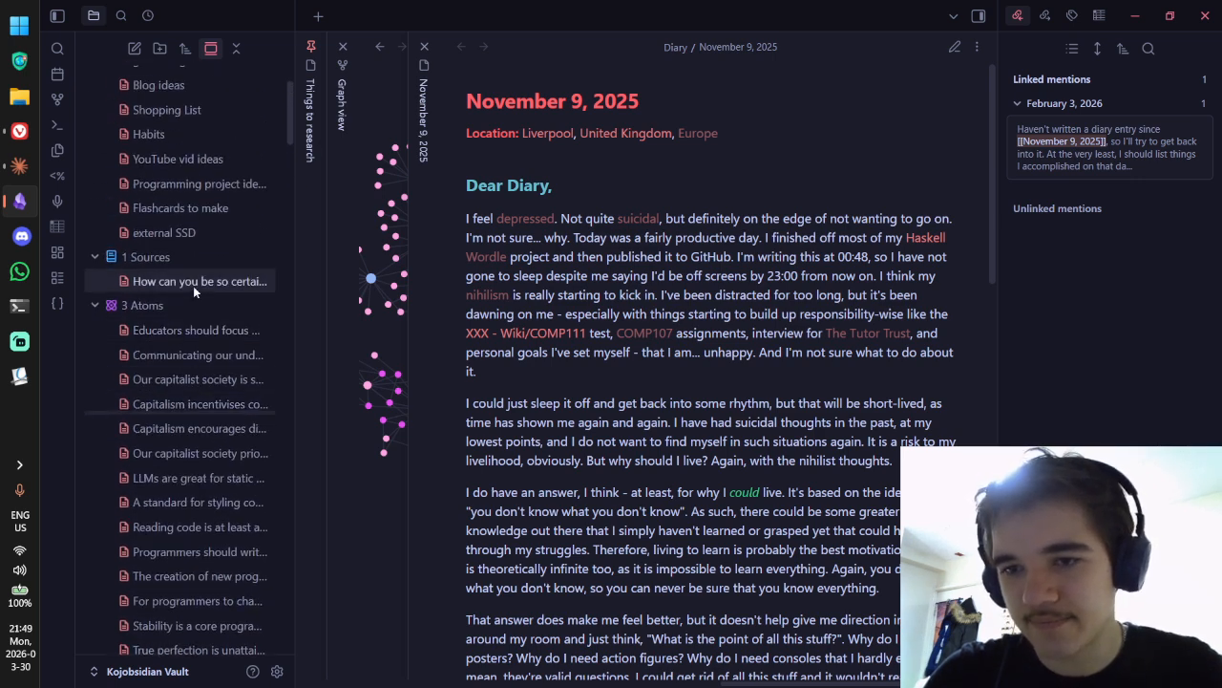
{"action": "left_click", "coordinate": [389, 55]}
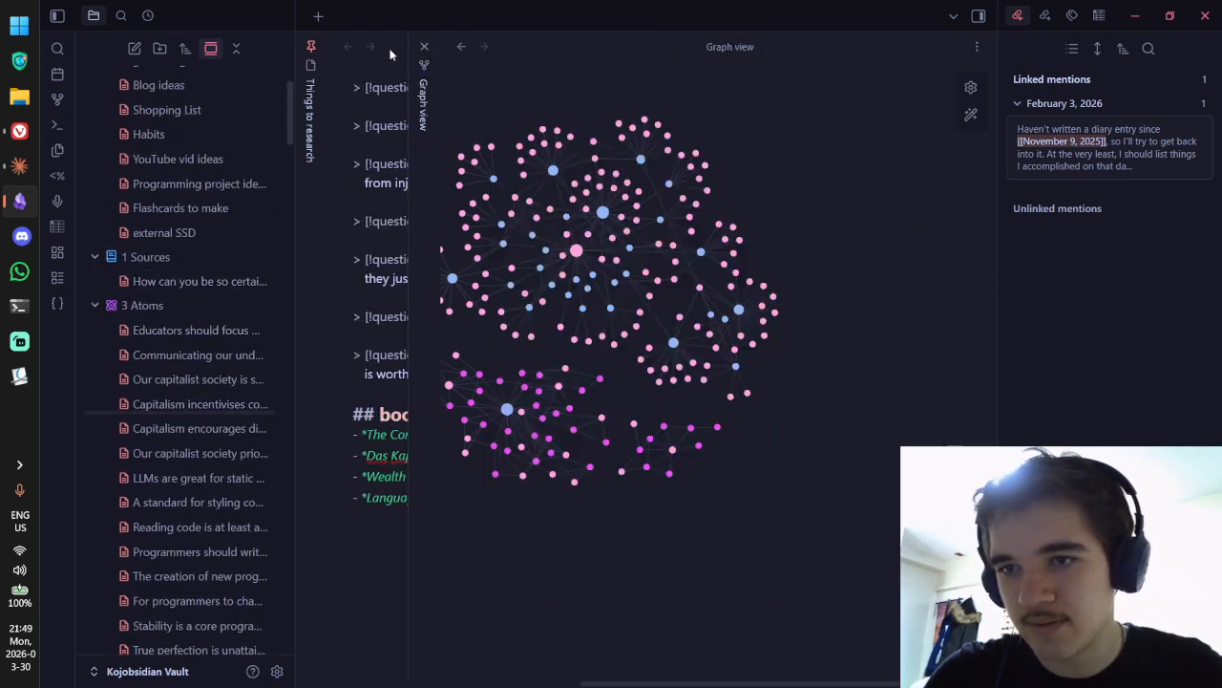
{"action": "left_click", "coordinate": [424, 47]}
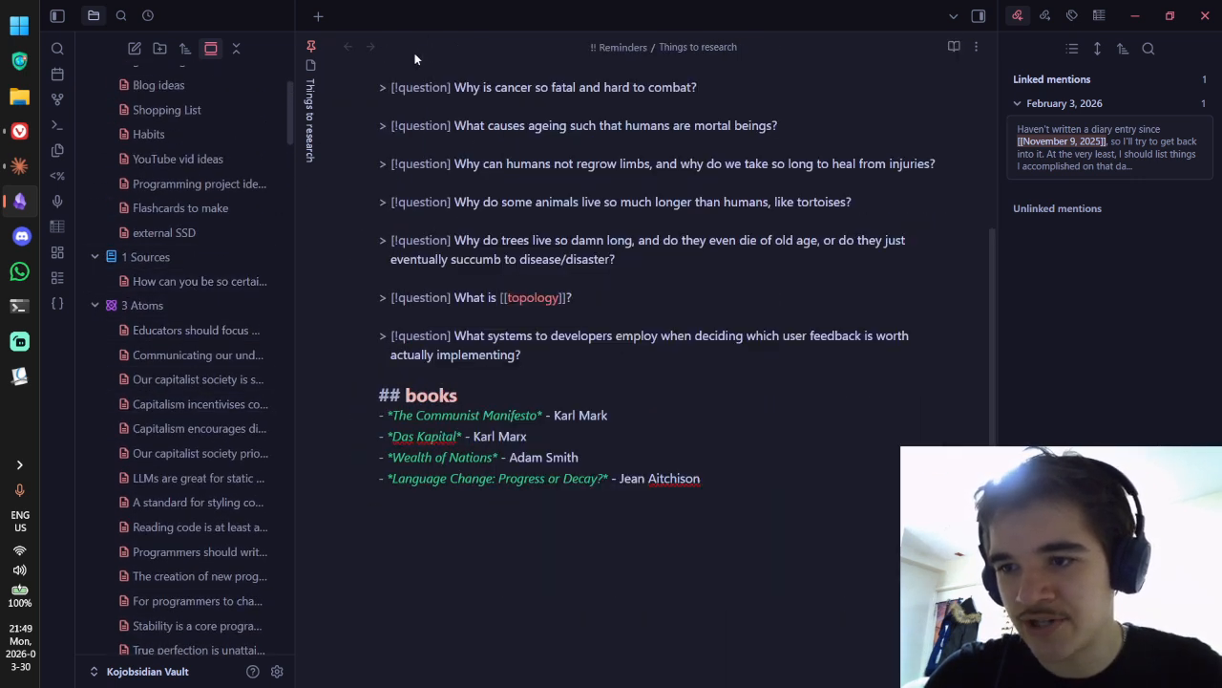
{"action": "left_click", "coordinate": [57, 99]}
{"action": "scroll", "coordinate": [773, 354], "scroll_direction": "up", "scroll_amount": 5}
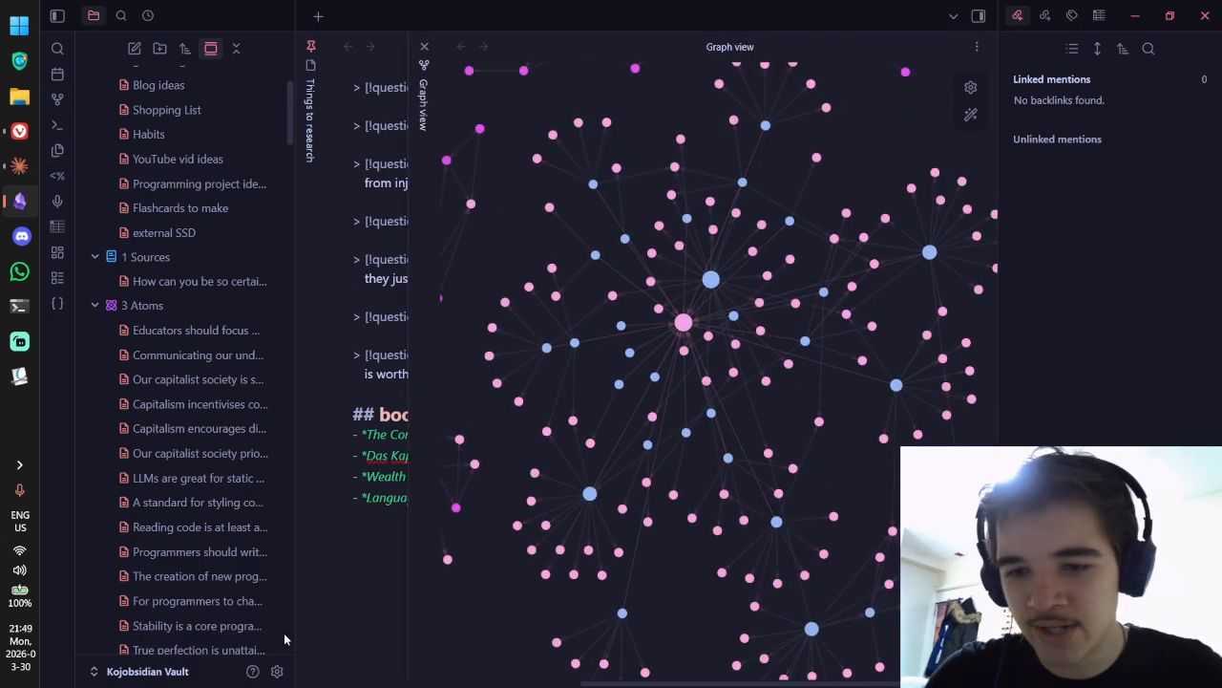
Step: Add the Diary folder to the vault's excluded files, save the list, and close the settings
{"action": "left_click", "coordinate": [277, 671]}
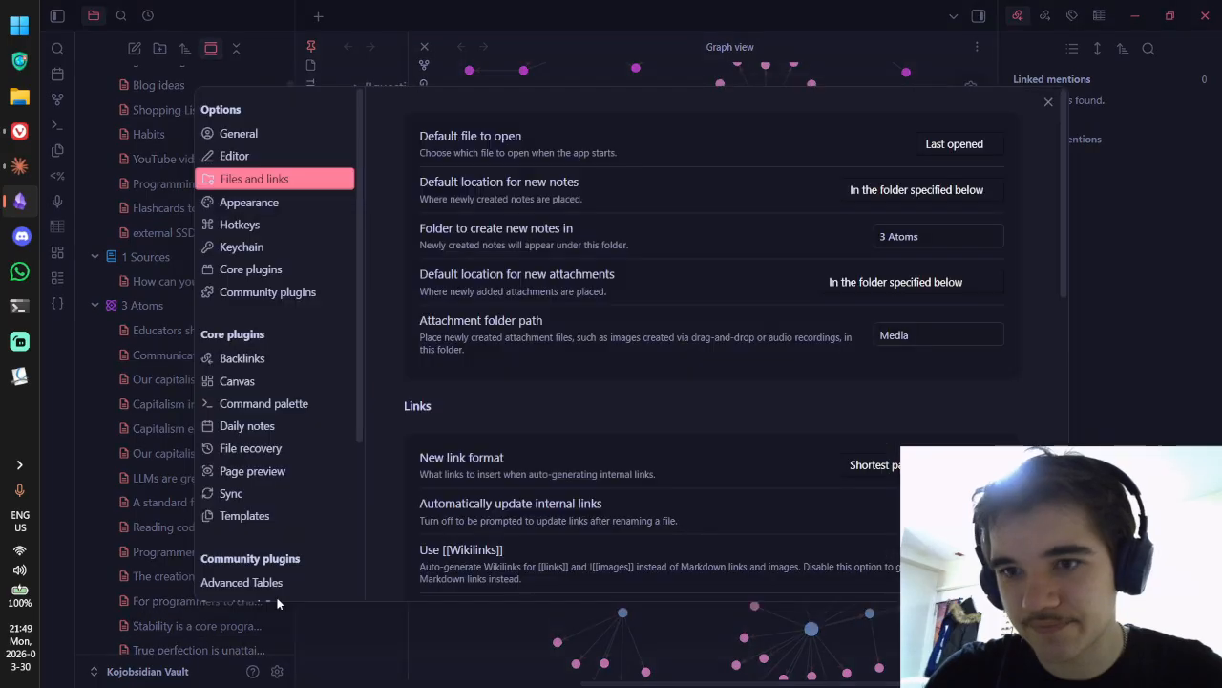
{"action": "scroll", "coordinate": [772, 340], "scroll_direction": "down", "scroll_amount": 10}
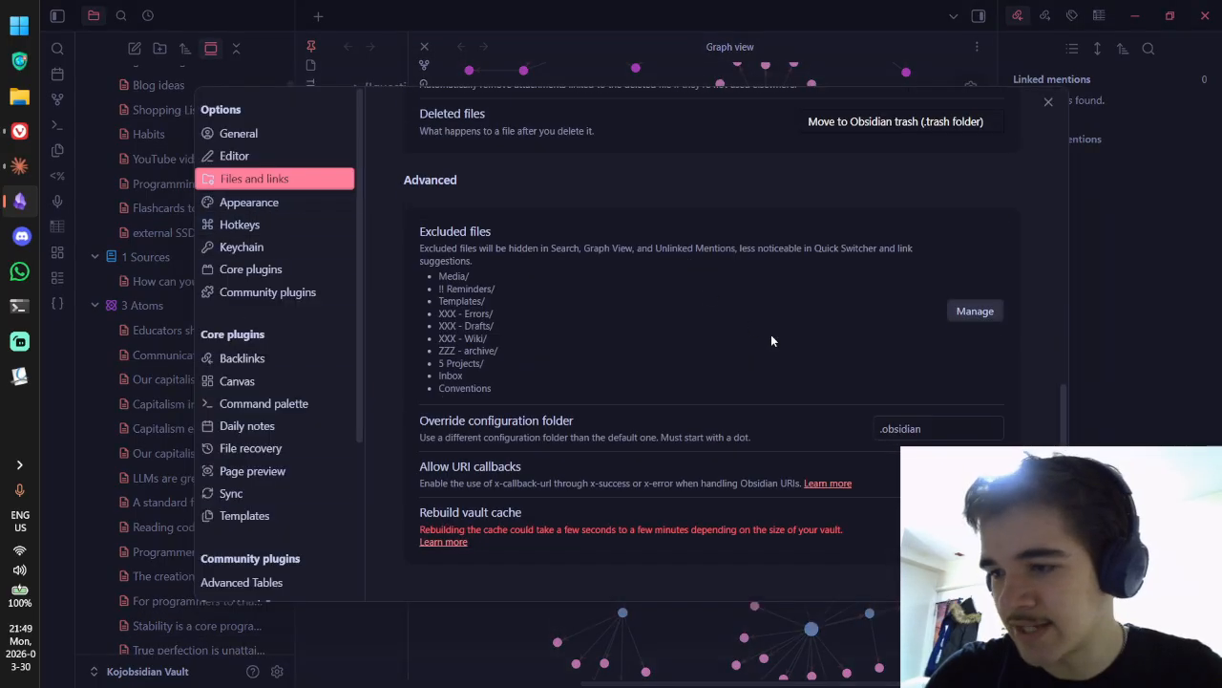
{"action": "left_click", "coordinate": [975, 312]}
{"action": "scroll", "coordinate": [777, 367], "scroll_direction": "down", "scroll_amount": 4}
{"action": "scroll", "coordinate": [775, 366], "scroll_direction": "up", "scroll_amount": 2}
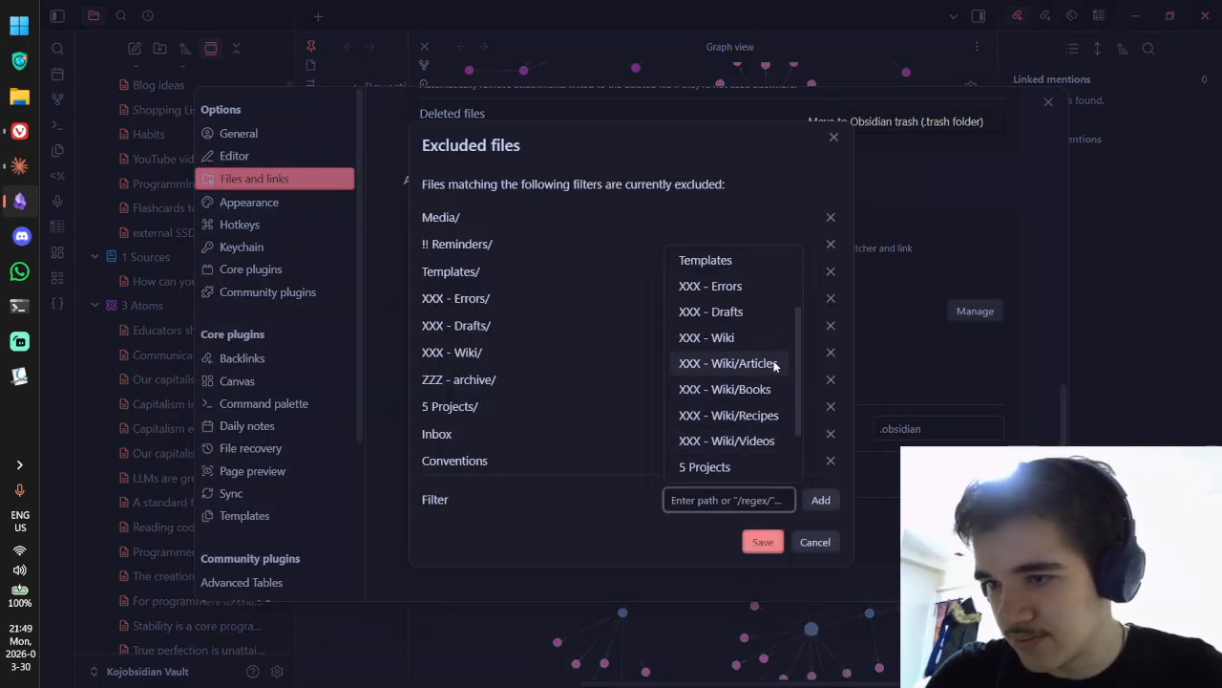
{"action": "scroll", "coordinate": [731, 325], "scroll_direction": "down", "scroll_amount": 3}
{"action": "left_click", "coordinate": [721, 468]}
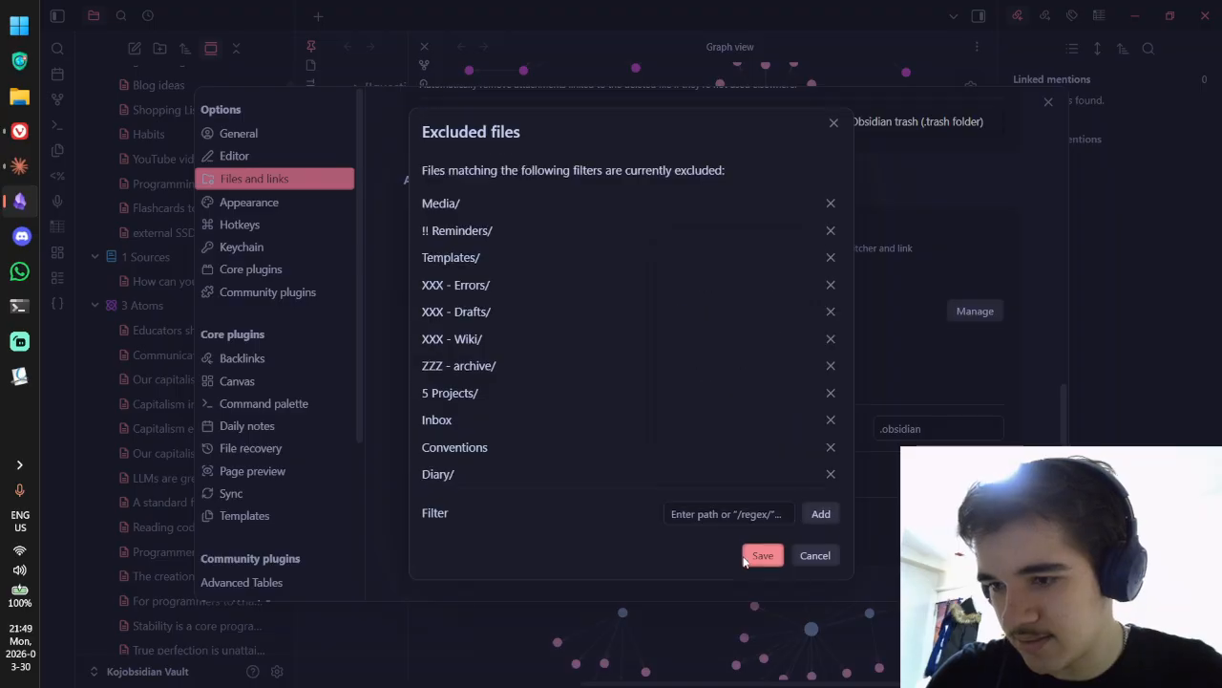
{"action": "left_click", "coordinate": [762, 555]}
{"action": "left_click", "coordinate": [1047, 103]}
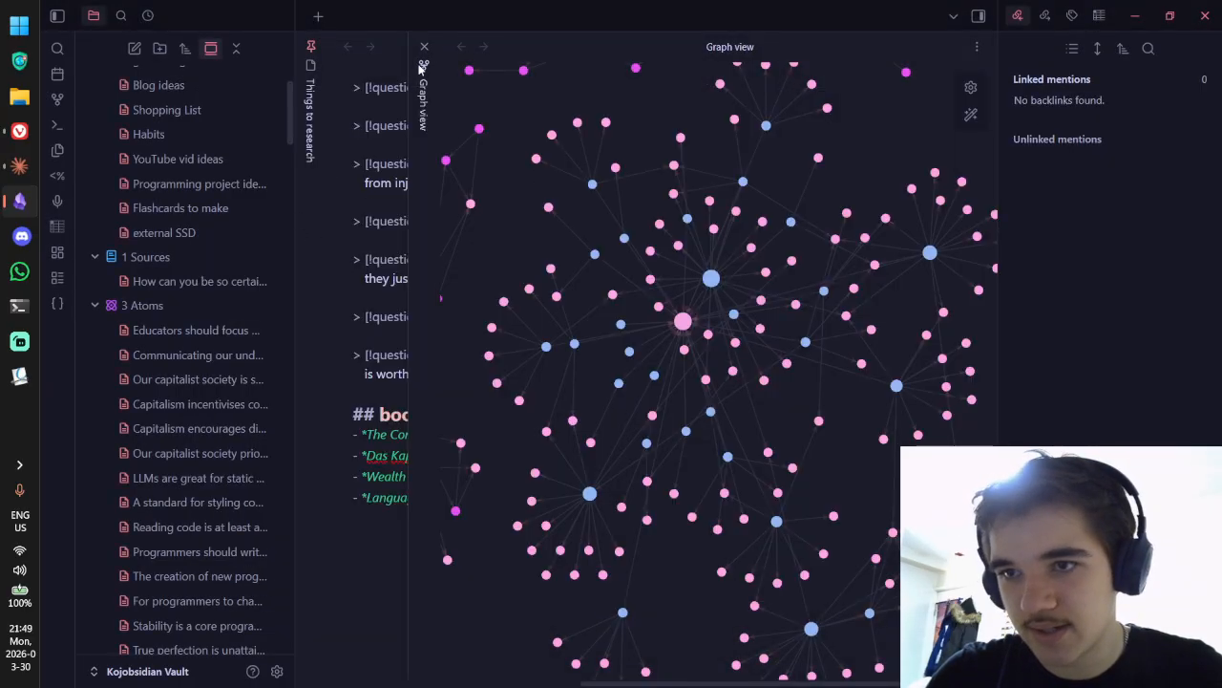
Step: Reload the graph view and check its filter and group settings
{"action": "left_click", "coordinate": [423, 46]}
{"action": "left_click", "coordinate": [53, 98]}
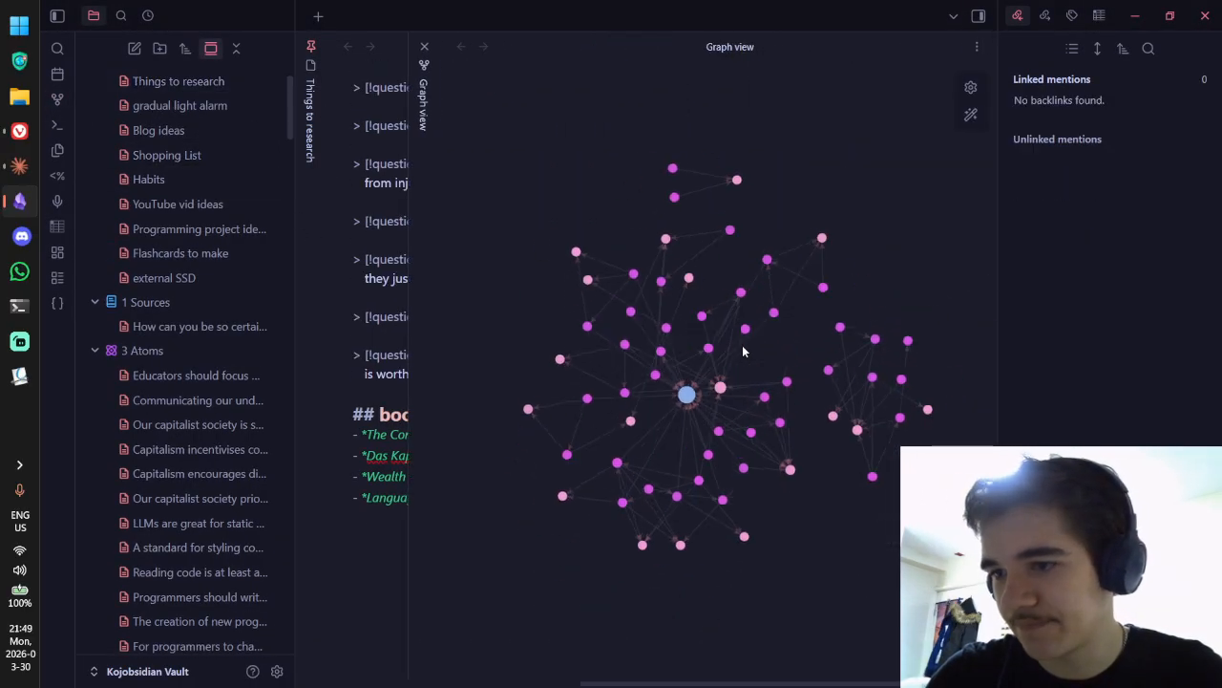
{"action": "left_click", "coordinate": [970, 87]}
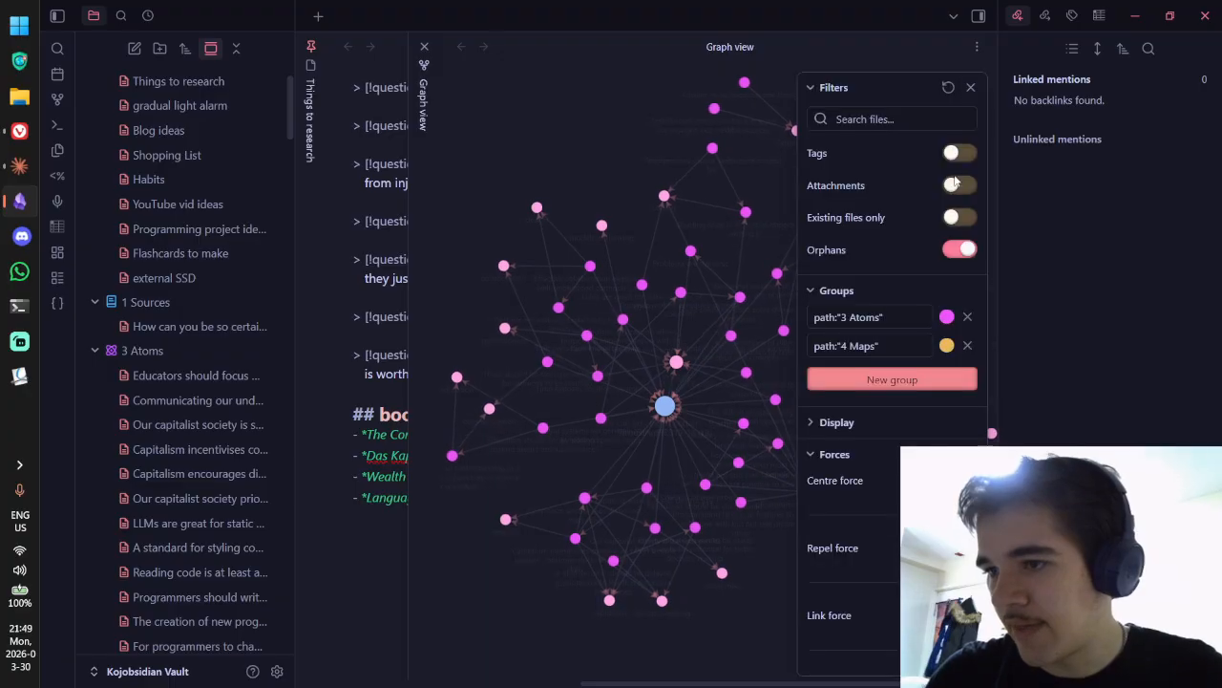
{"action": "left_click", "coordinate": [970, 87]}
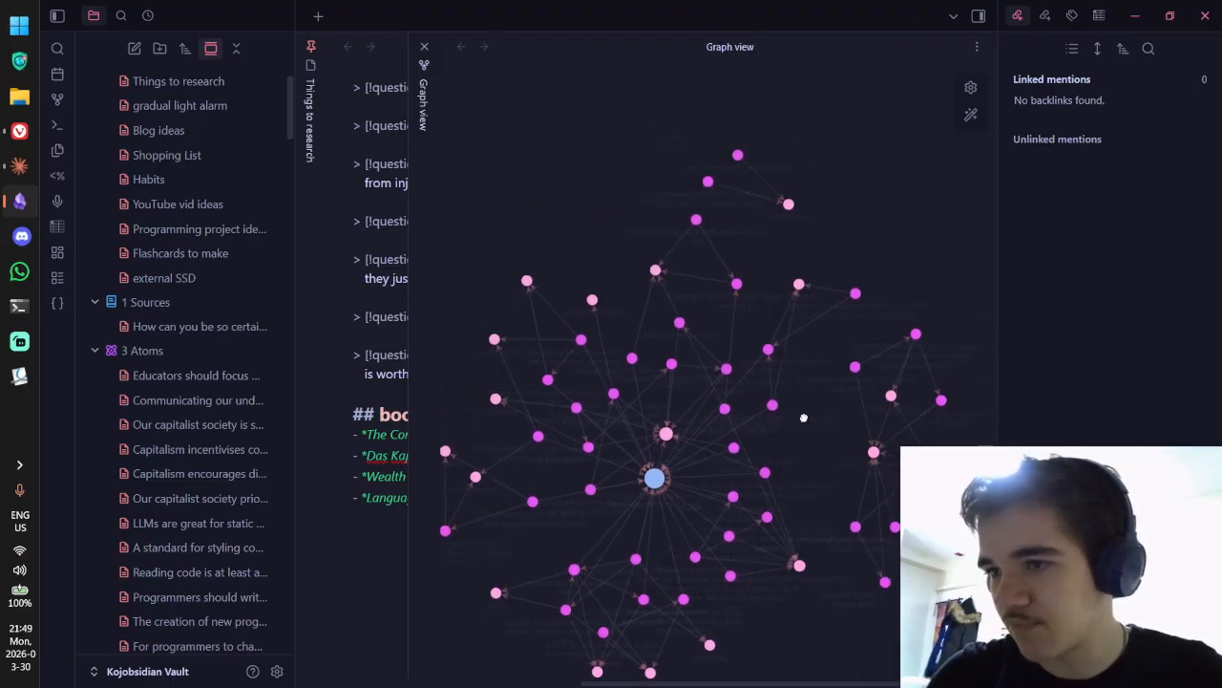
Step: Examine the note clusters and links in the graph, pulling a few nodes around, and close the graph view
{"action": "scroll", "coordinate": [819, 248], "scroll_direction": "up", "scroll_amount": 4}
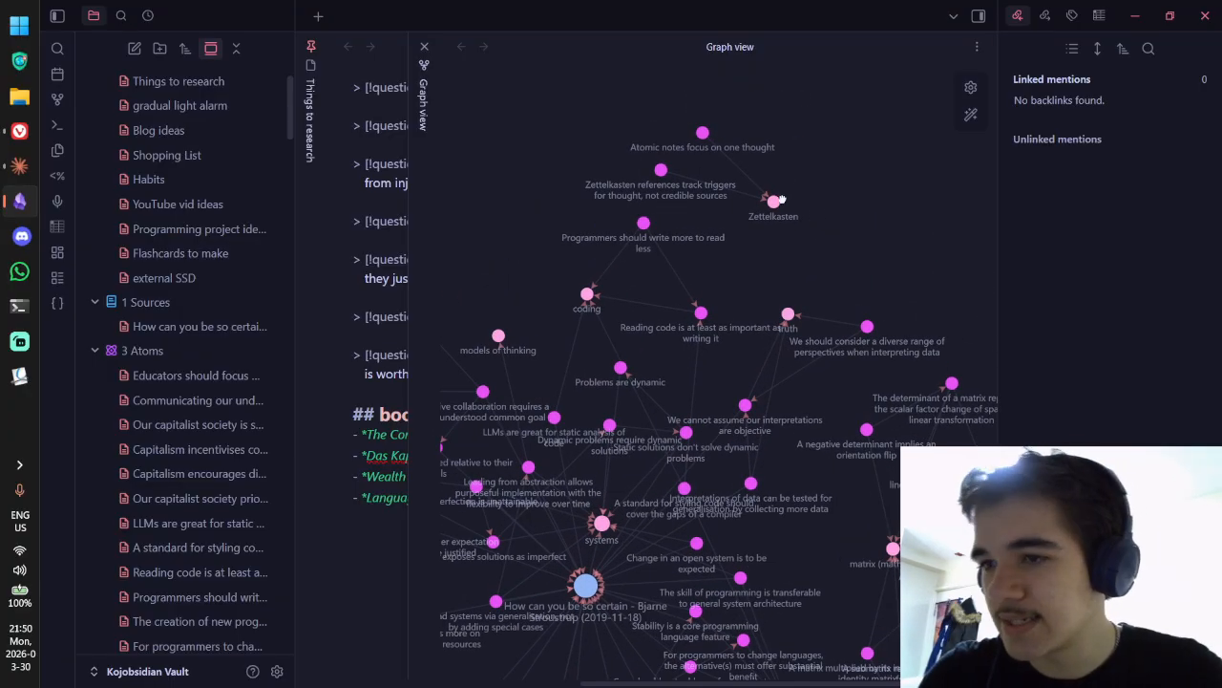
{"action": "scroll", "coordinate": [781, 201], "scroll_direction": "down", "scroll_amount": 5}
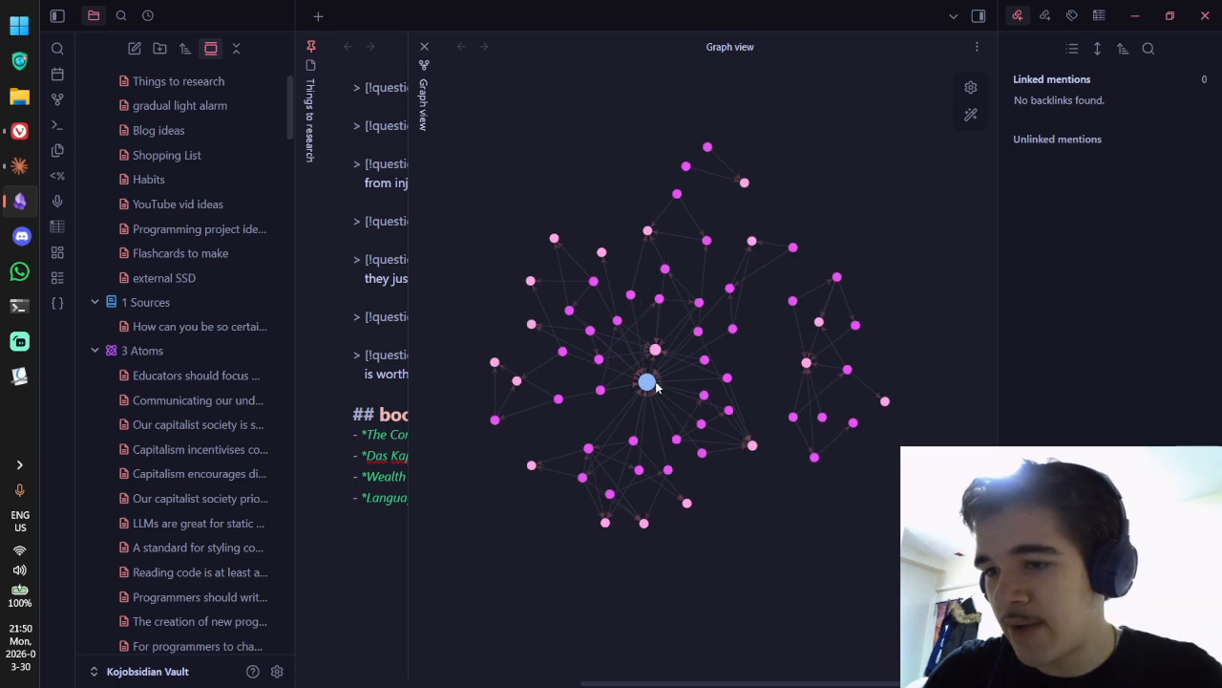
{"action": "left_click_drag", "start_coordinate": [655, 386], "coordinate": [559, 371]}
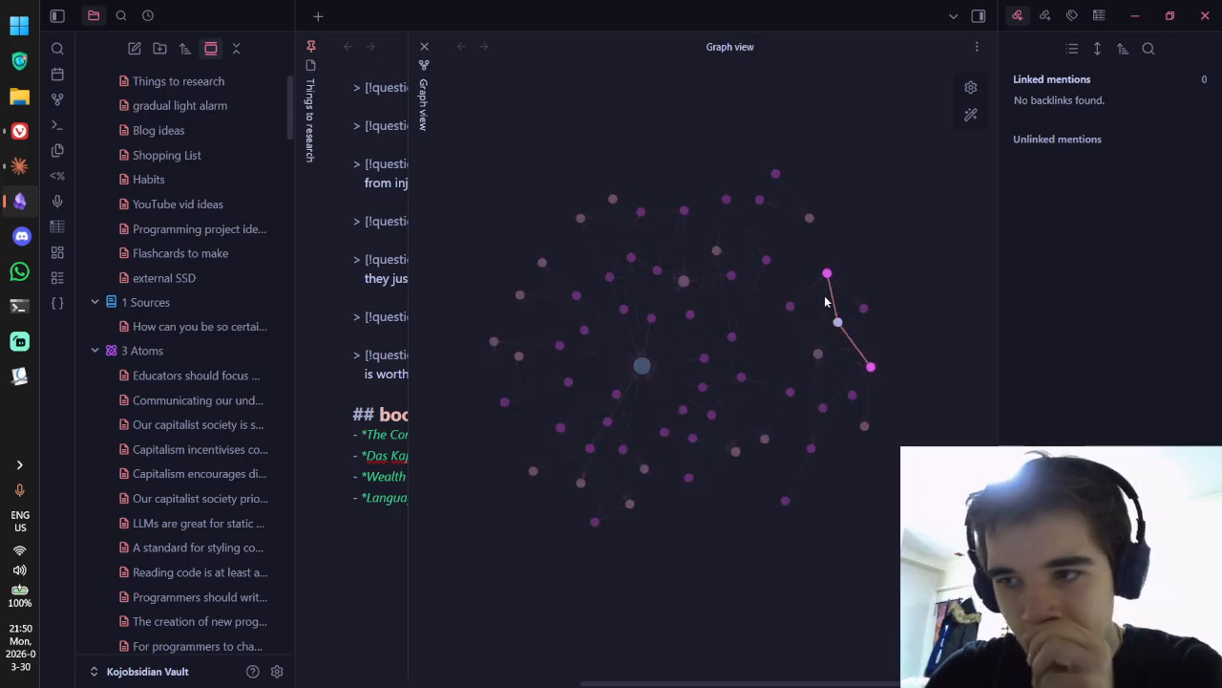
{"action": "left_click_drag", "start_coordinate": [811, 219], "coordinate": [798, 191]}
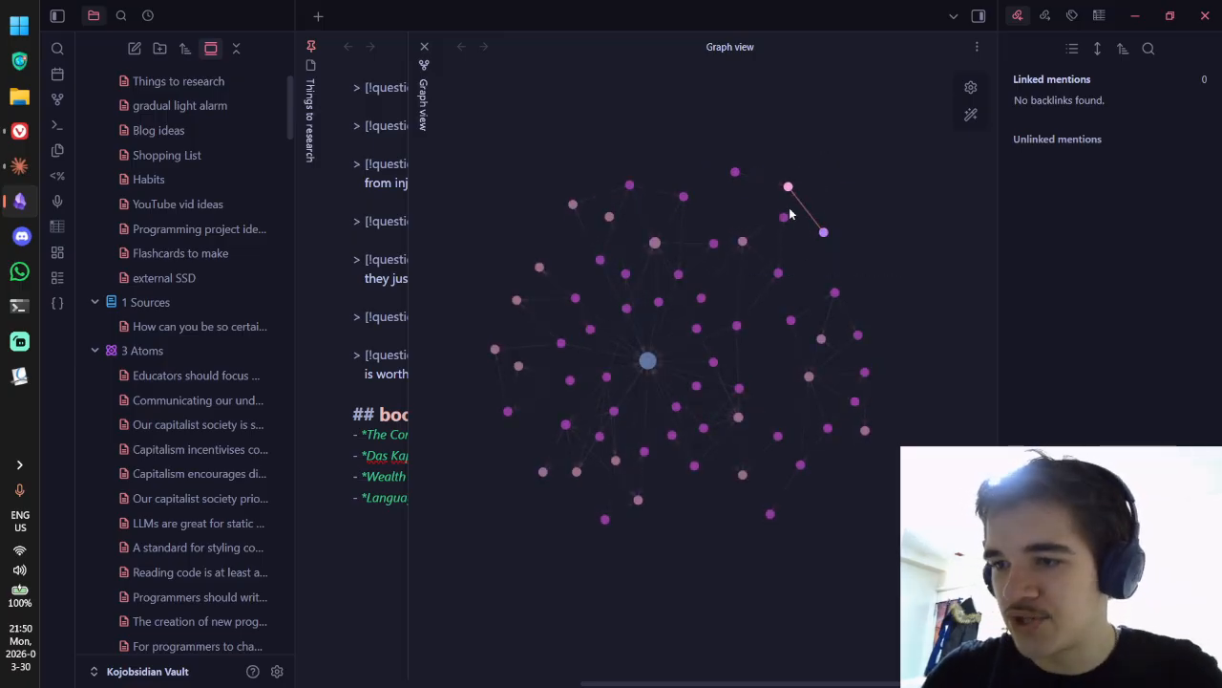
{"action": "left_click_drag", "start_coordinate": [647, 360], "coordinate": [614, 319]}
{"action": "scroll", "coordinate": [702, 320], "scroll_direction": "down", "scroll_amount": 5}
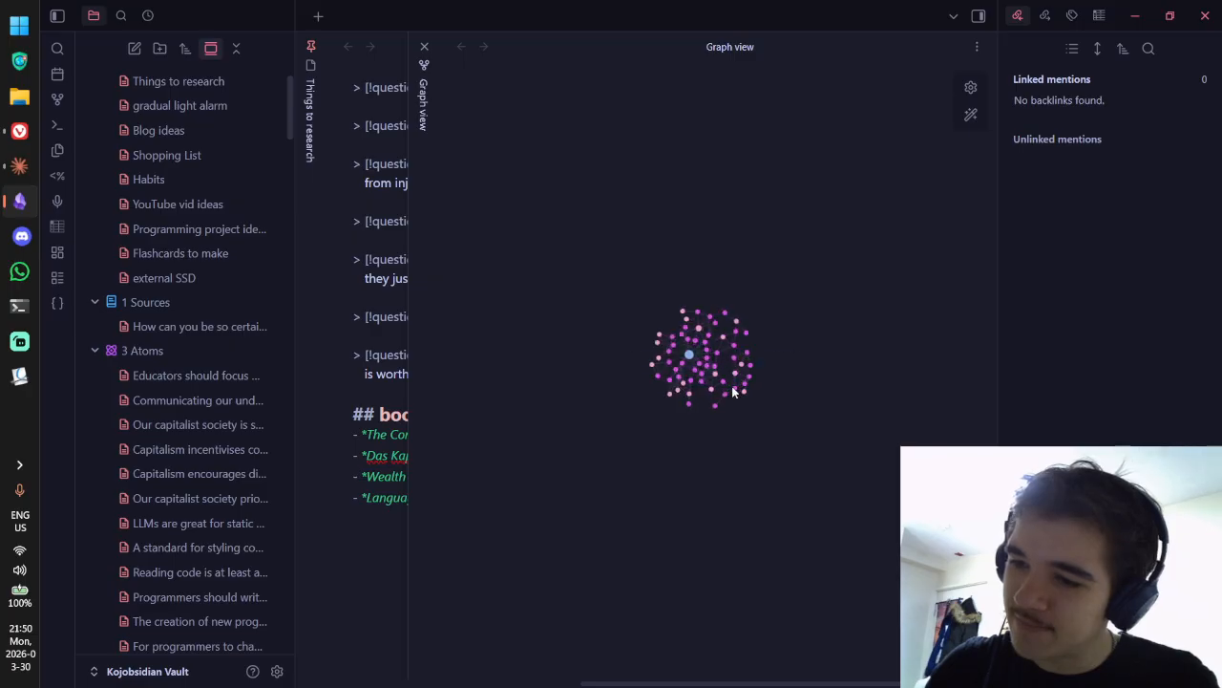
{"action": "scroll", "coordinate": [721, 362], "scroll_direction": "up", "scroll_amount": 5}
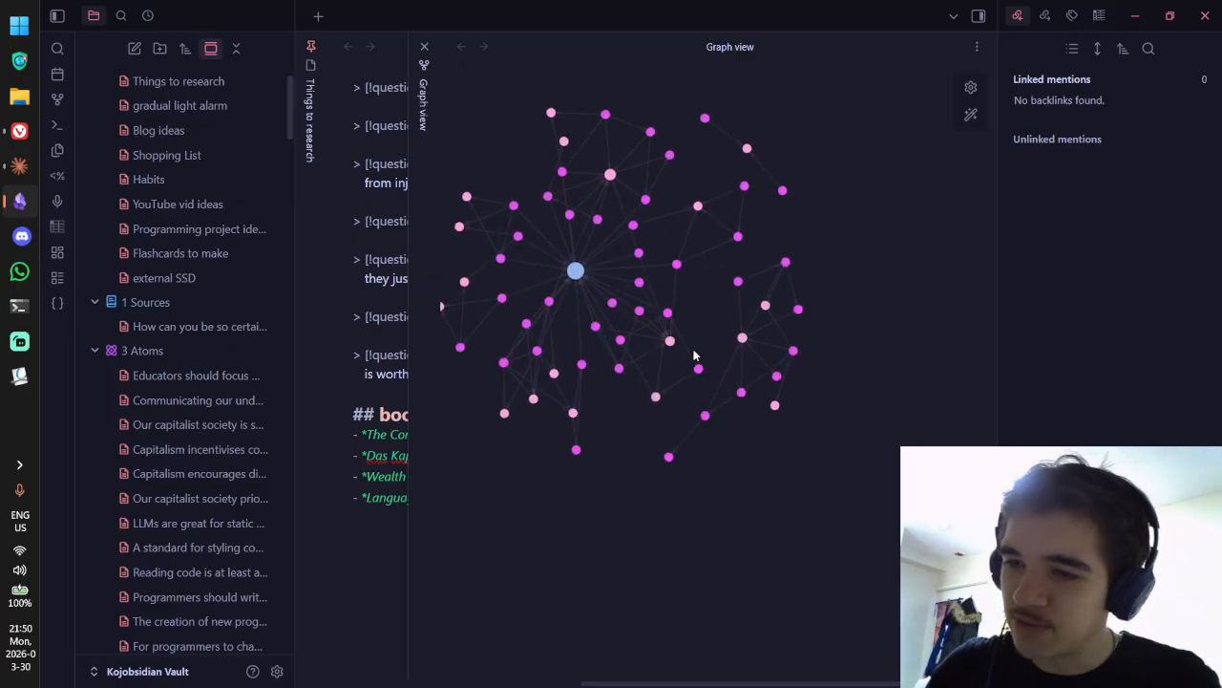
{"action": "left_click", "coordinate": [424, 47]}
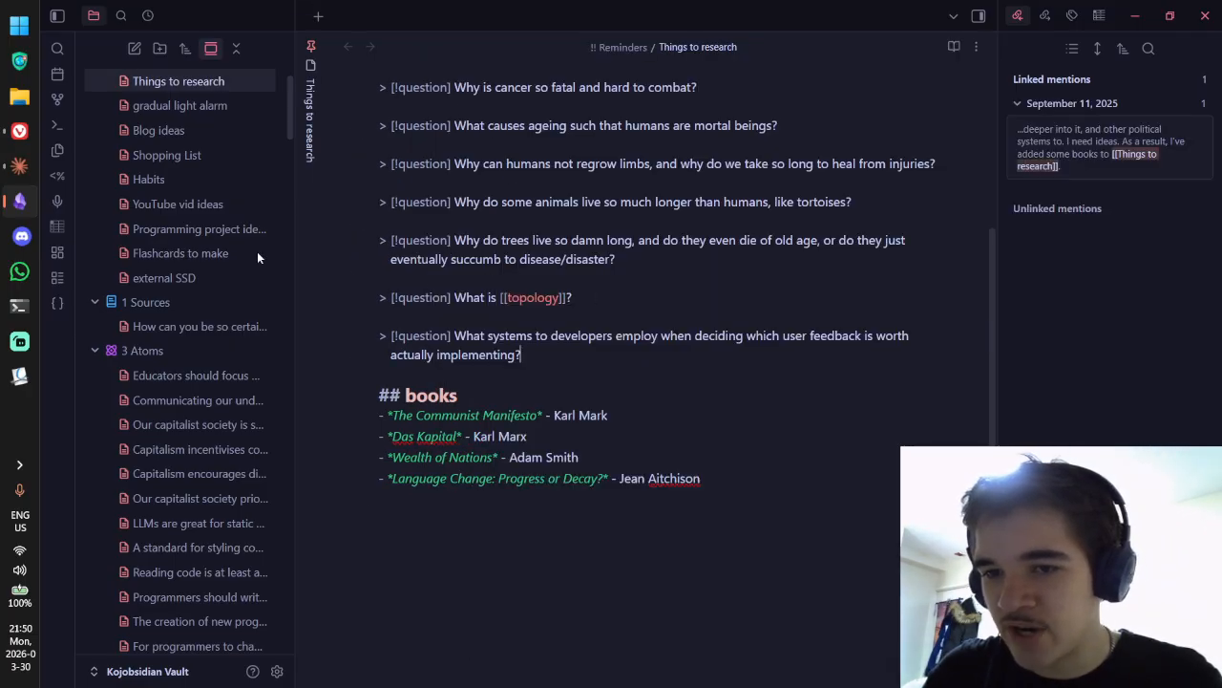
Step: Expand the Diary folder, open the November 9, 2025 entry, and close it again
{"action": "scroll", "coordinate": [192, 232], "scroll_direction": "down", "scroll_amount": 15}
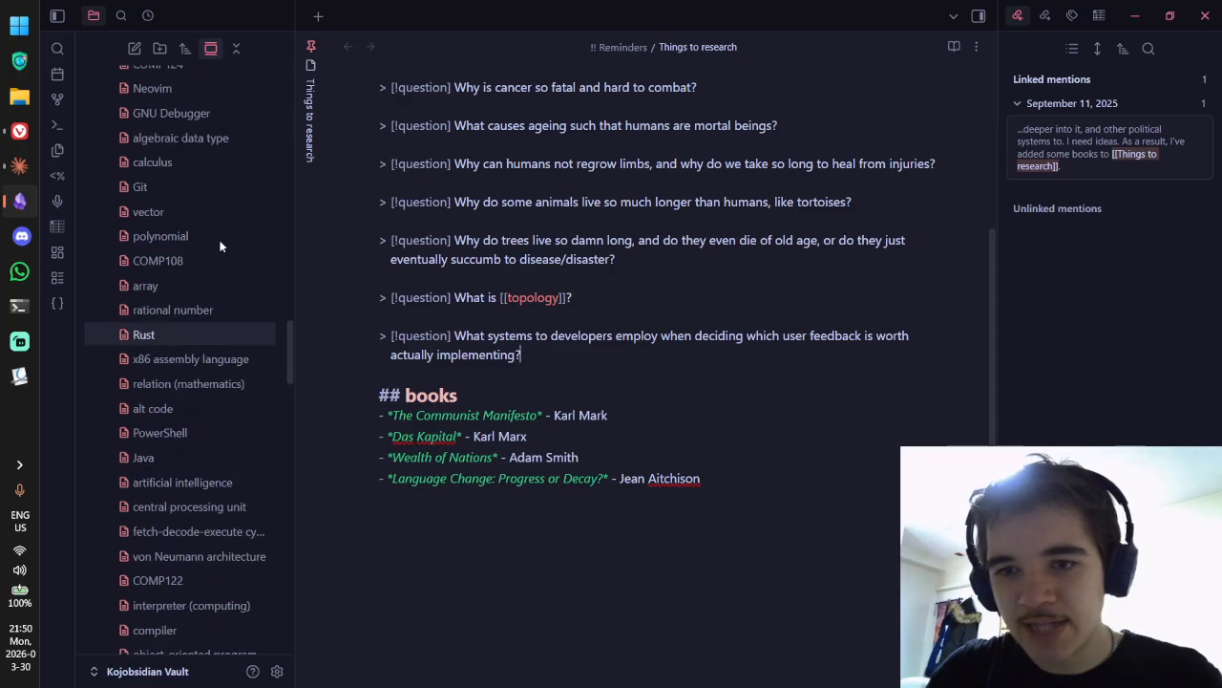
{"action": "scroll", "coordinate": [220, 247], "scroll_direction": "up", "scroll_amount": 15}
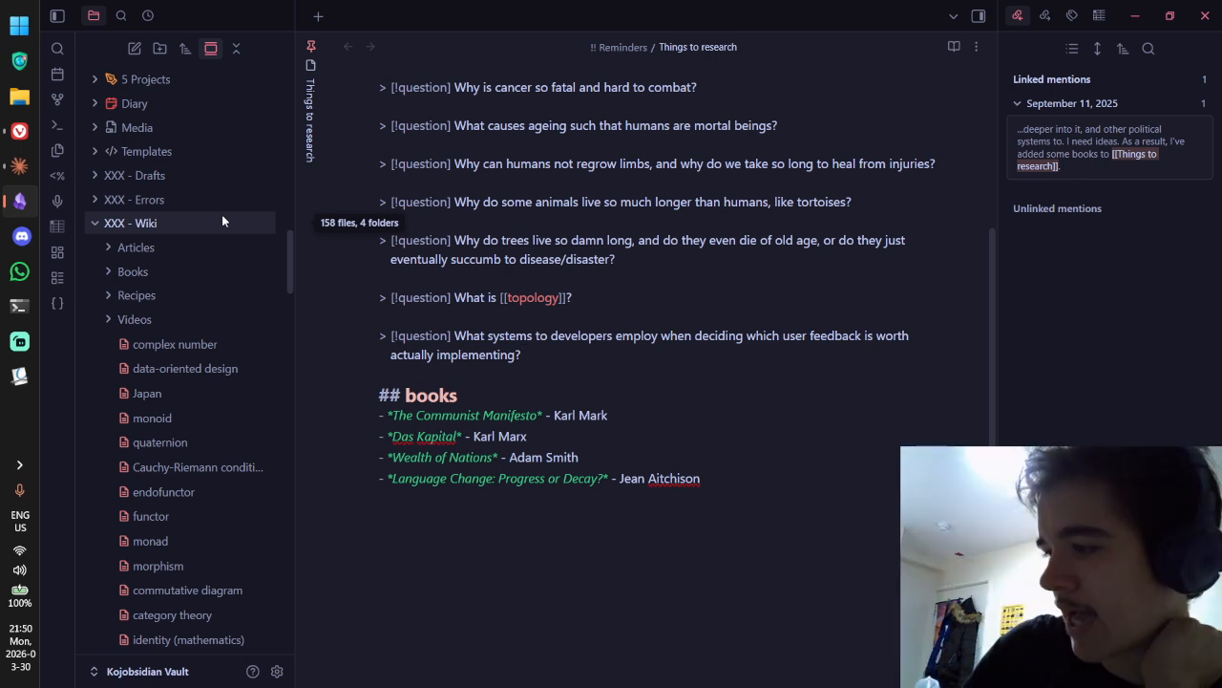
{"action": "left_click", "coordinate": [213, 103]}
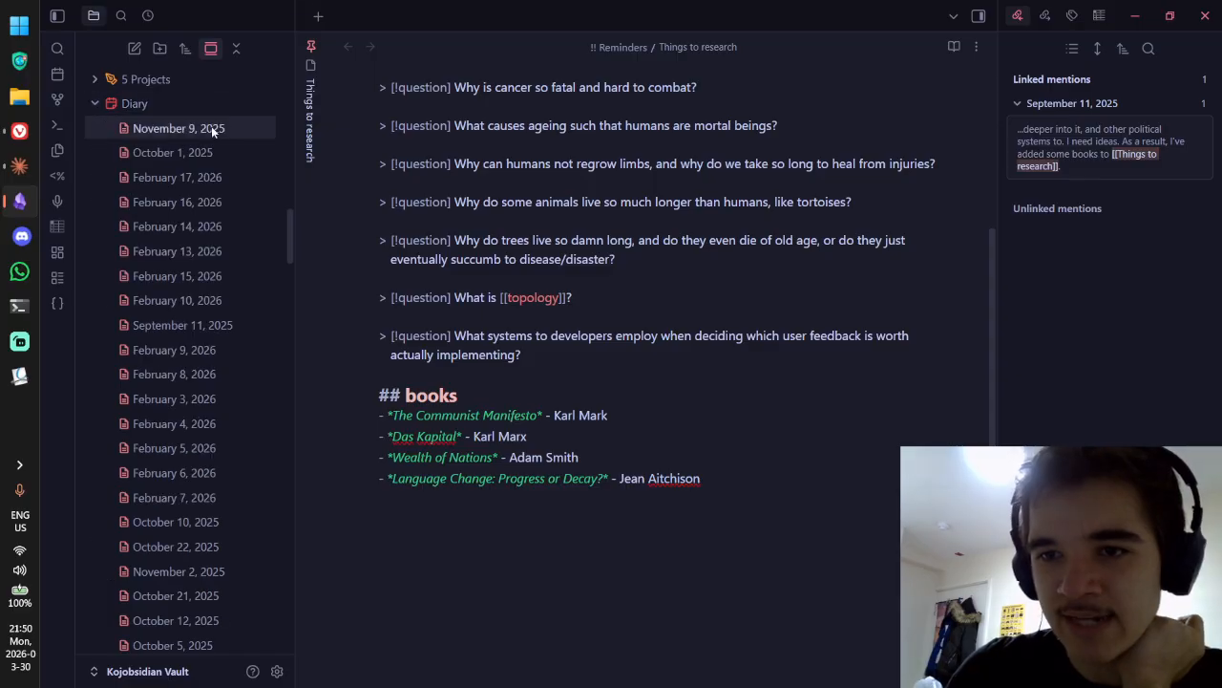
{"action": "left_click", "coordinate": [211, 126]}
{"action": "left_click", "coordinate": [425, 48]}
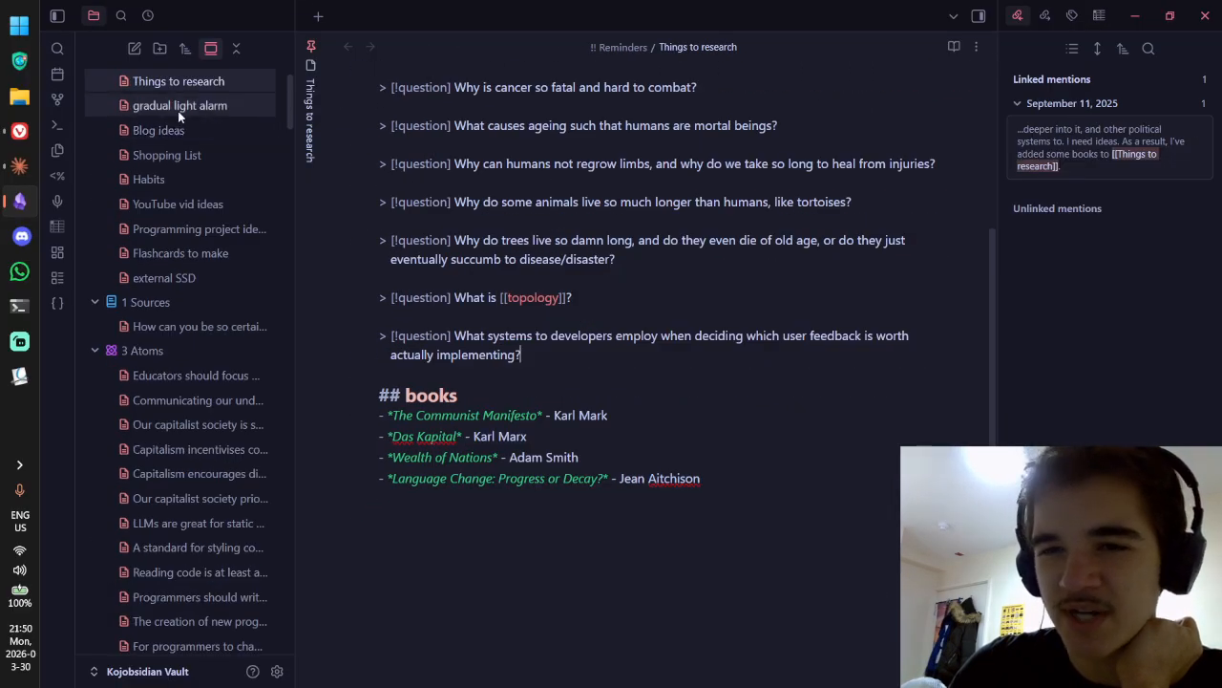
{"action": "scroll", "coordinate": [249, 75], "scroll_direction": "up", "scroll_amount": 2}
{"action": "scroll", "coordinate": [252, 156], "scroll_direction": "down", "scroll_amount": 5}
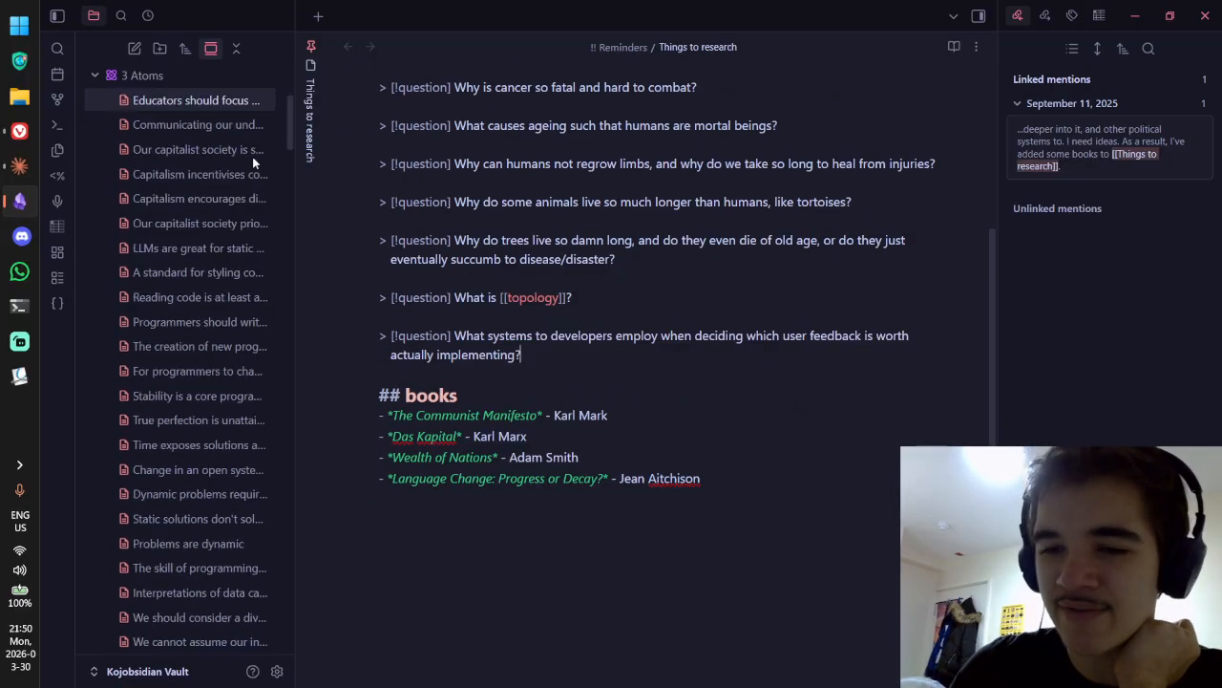
Step: Collapse the Diary folder, then read through the Japan note in the XXX - Wiki folder and close it
{"action": "scroll", "coordinate": [252, 156], "scroll_direction": "down", "scroll_amount": 10}
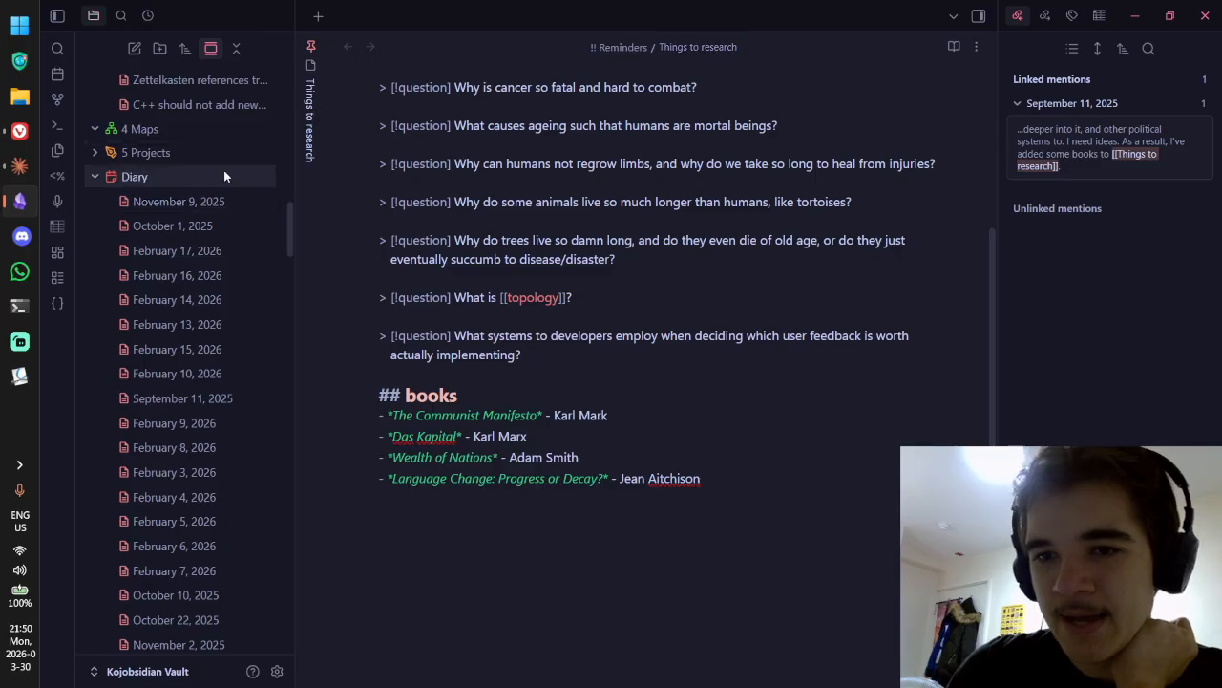
{"action": "left_click", "coordinate": [224, 174]}
{"action": "scroll", "coordinate": [230, 194], "scroll_direction": "down", "scroll_amount": 4}
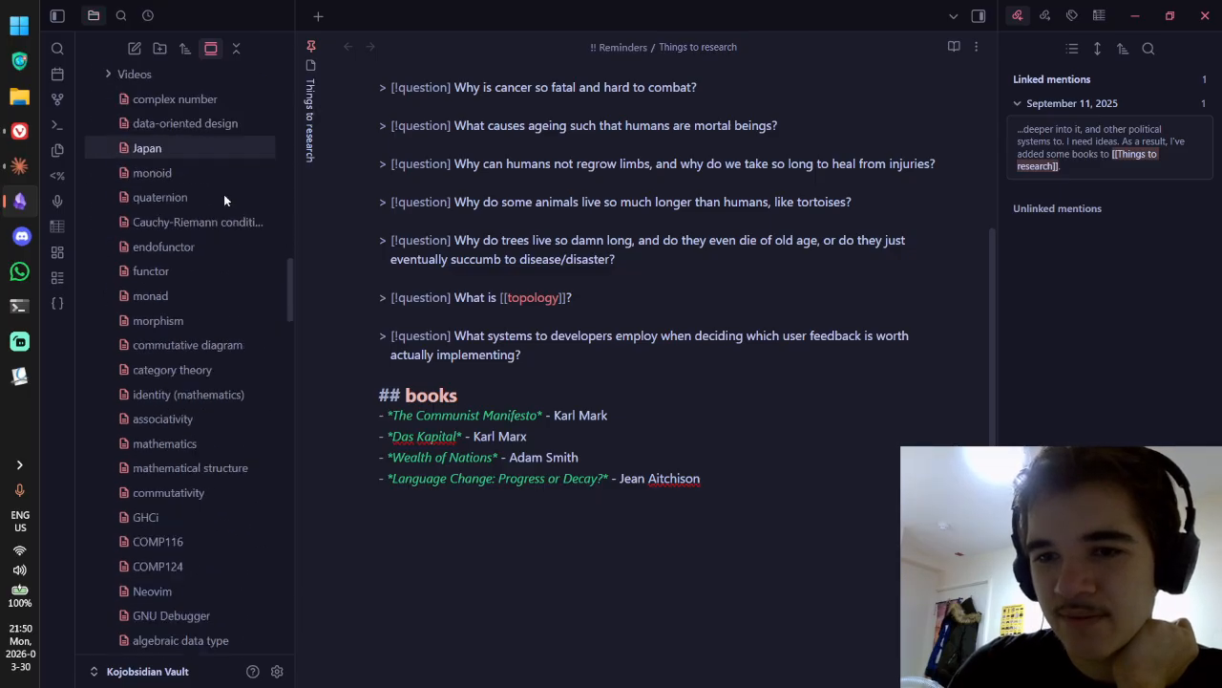
{"action": "left_click", "coordinate": [169, 147]}
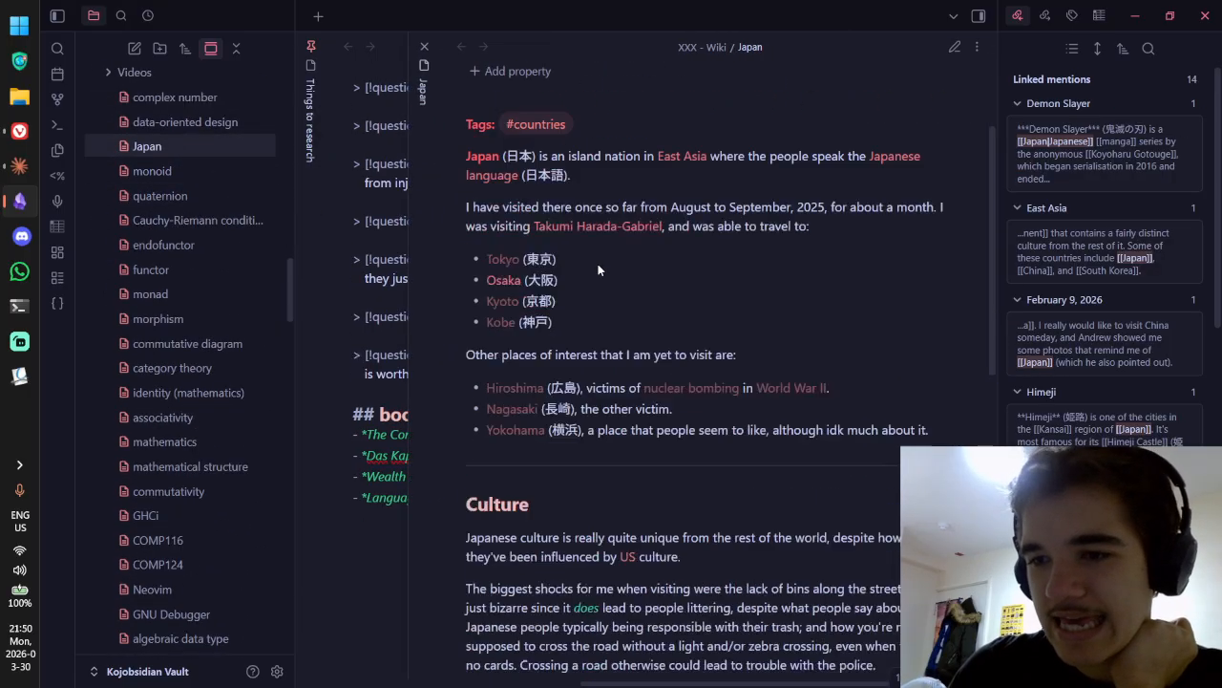
{"action": "scroll", "coordinate": [598, 270], "scroll_direction": "down", "scroll_amount": 2}
{"action": "scroll", "coordinate": [690, 167], "scroll_direction": "down", "scroll_amount": 6}
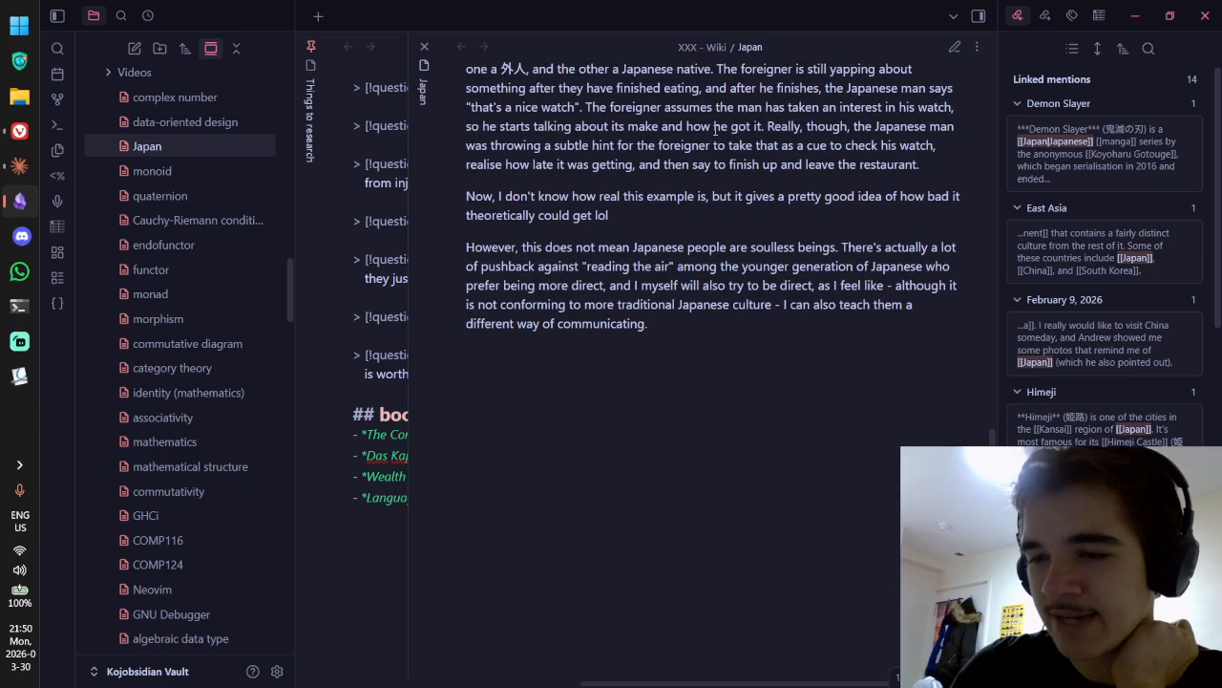
{"action": "scroll", "coordinate": [715, 131], "scroll_direction": "up", "scroll_amount": 8}
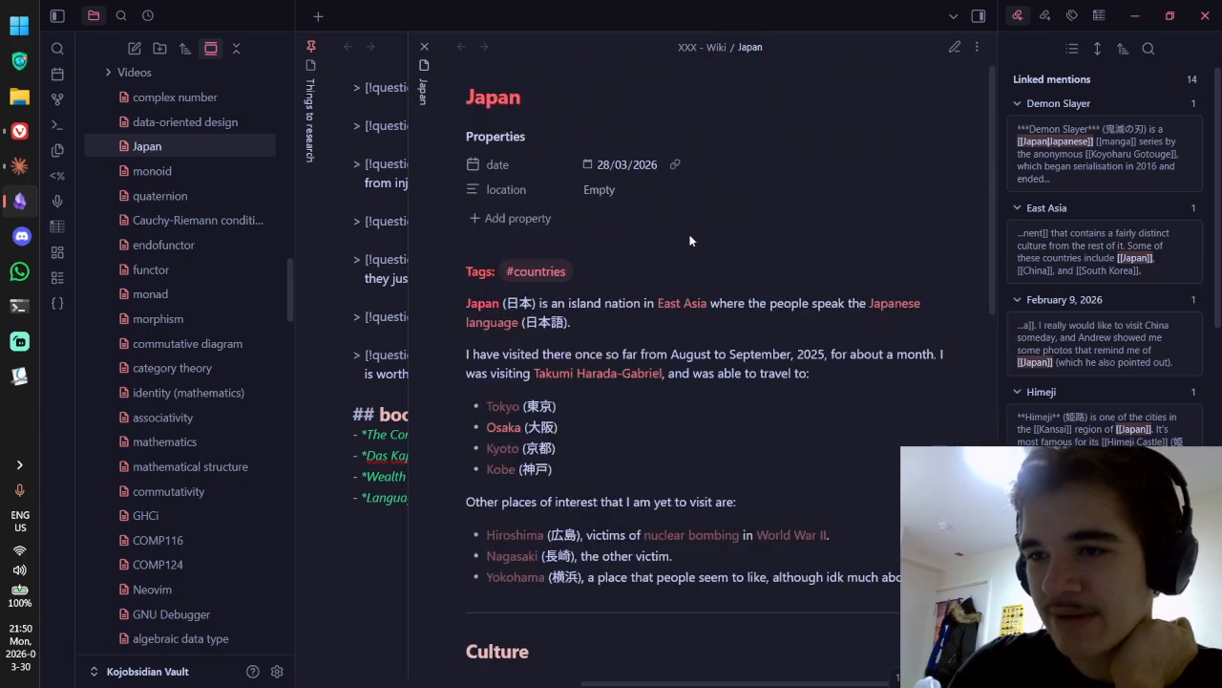
{"action": "left_click", "coordinate": [424, 47]}
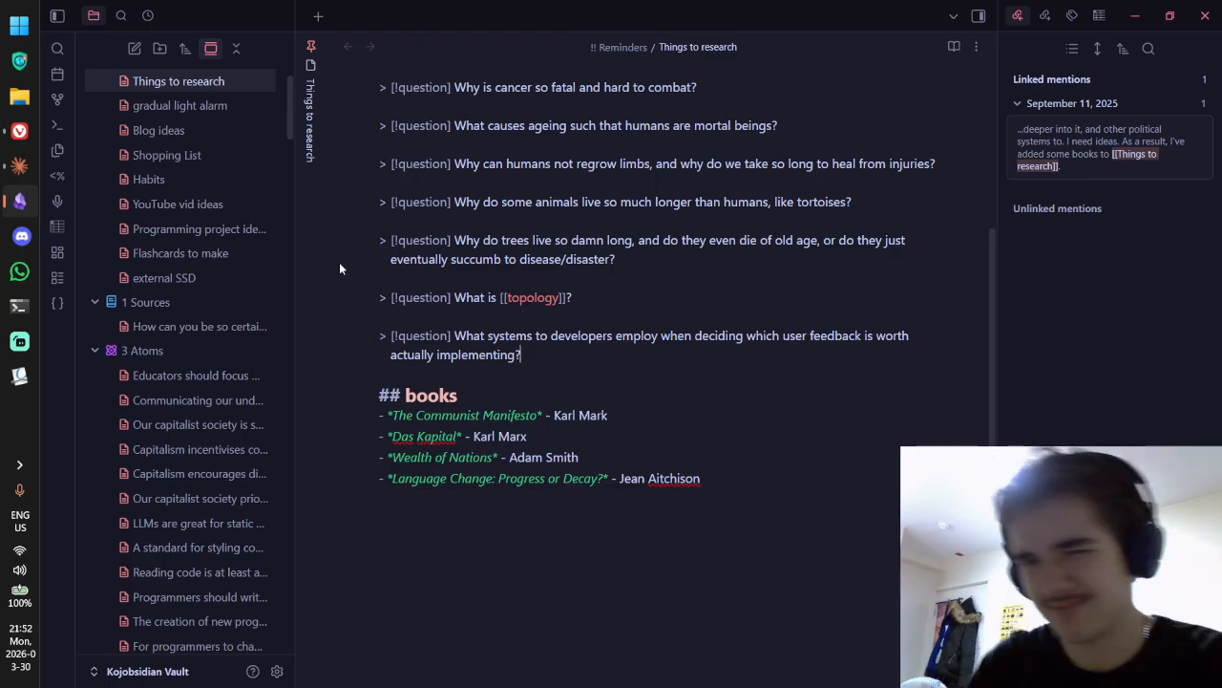
Step: Look through the vault's file list, then open the graph view and examine the matrix (mathematics) cluster
{"action": "scroll", "coordinate": [195, 151], "scroll_direction": "down", "scroll_amount": 3}
{"action": "scroll", "coordinate": [204, 148], "scroll_direction": "down", "scroll_amount": 15}
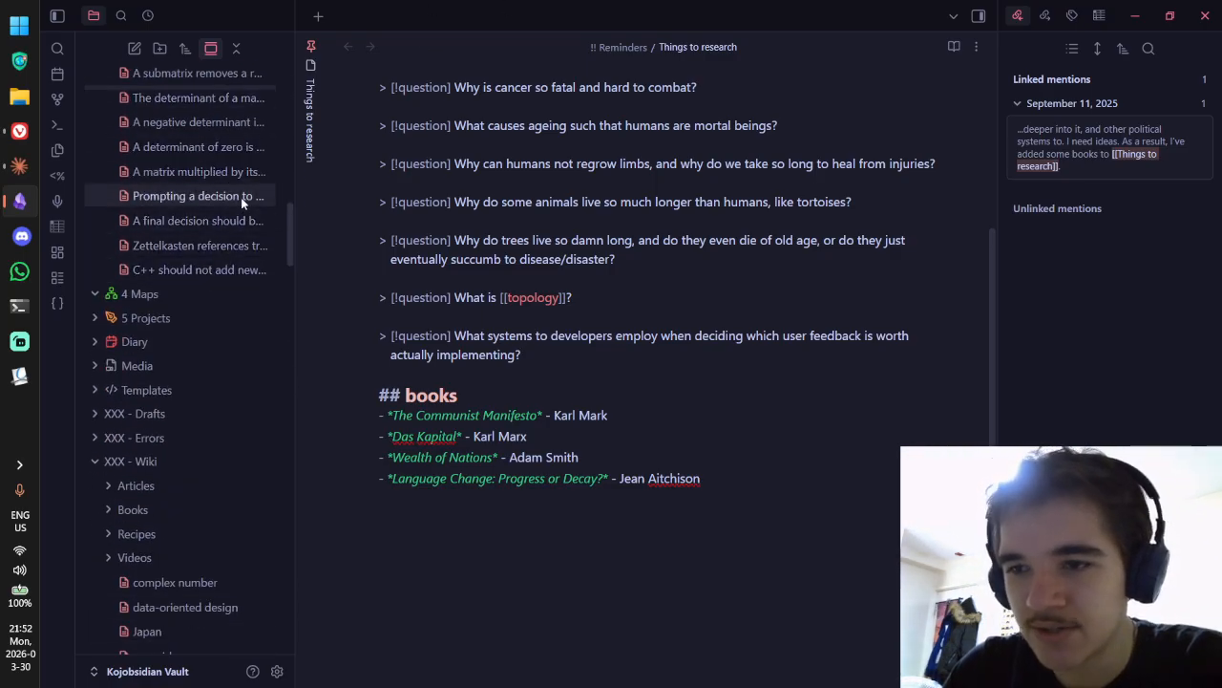
{"action": "scroll", "coordinate": [241, 210], "scroll_direction": "up", "scroll_amount": 15}
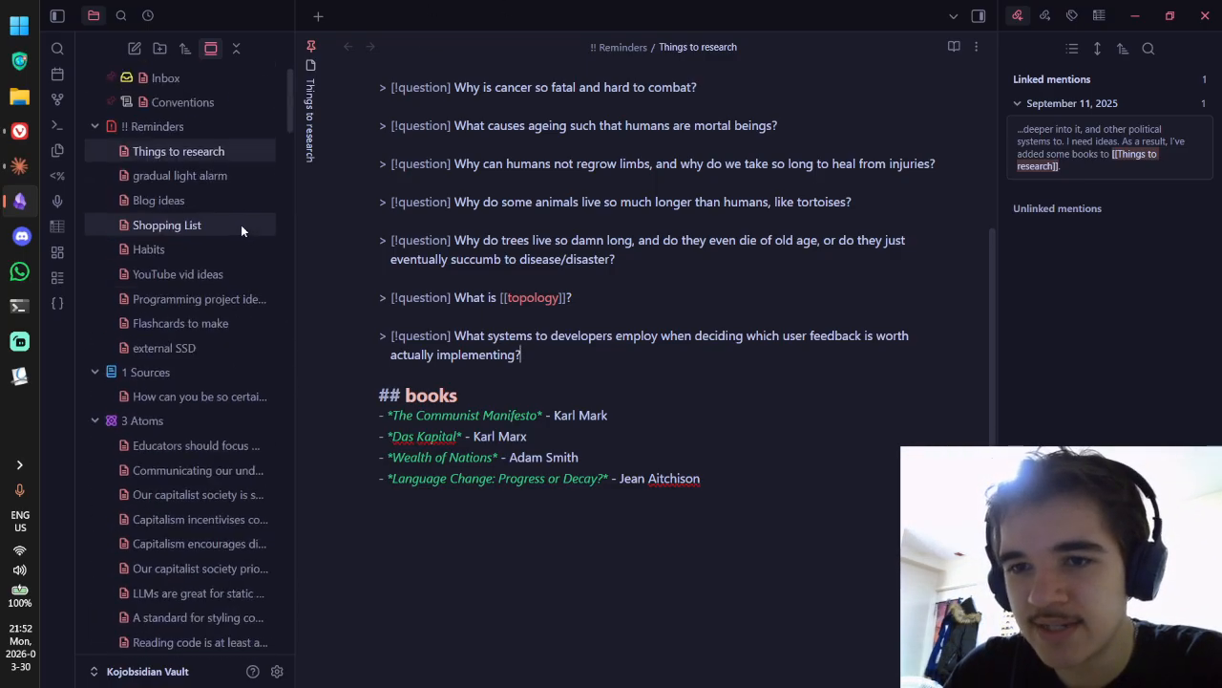
{"action": "left_click", "coordinate": [60, 96]}
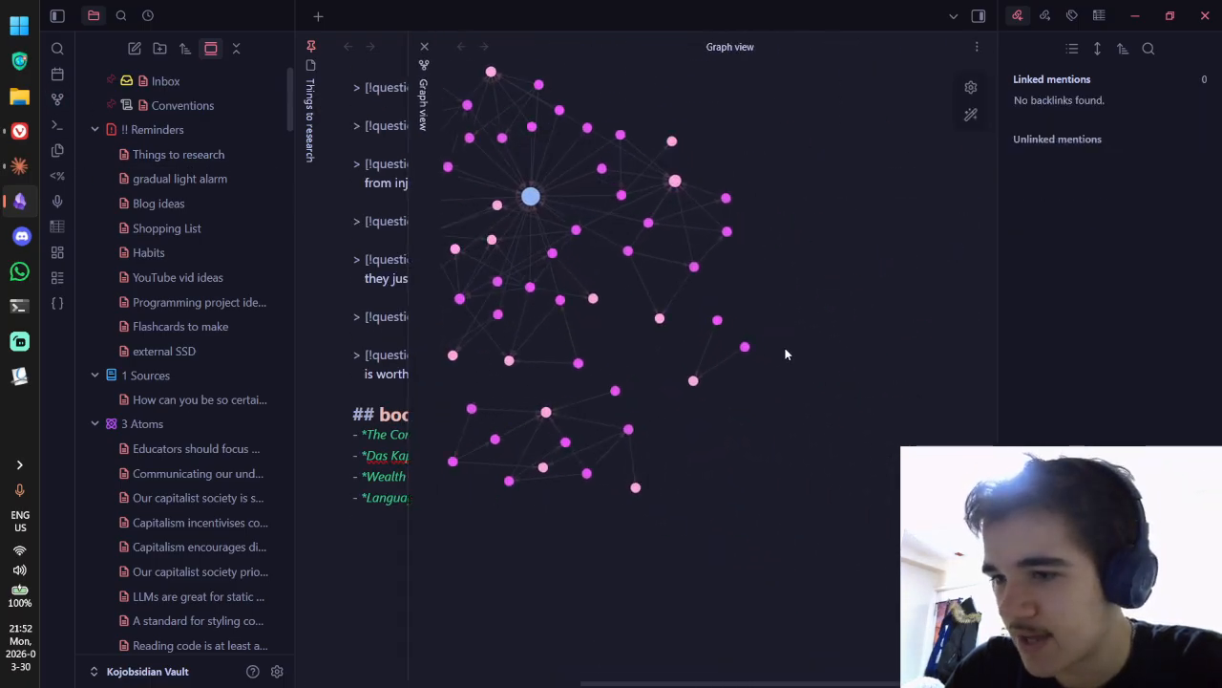
{"action": "scroll", "coordinate": [840, 267], "scroll_direction": "up", "scroll_amount": 5}
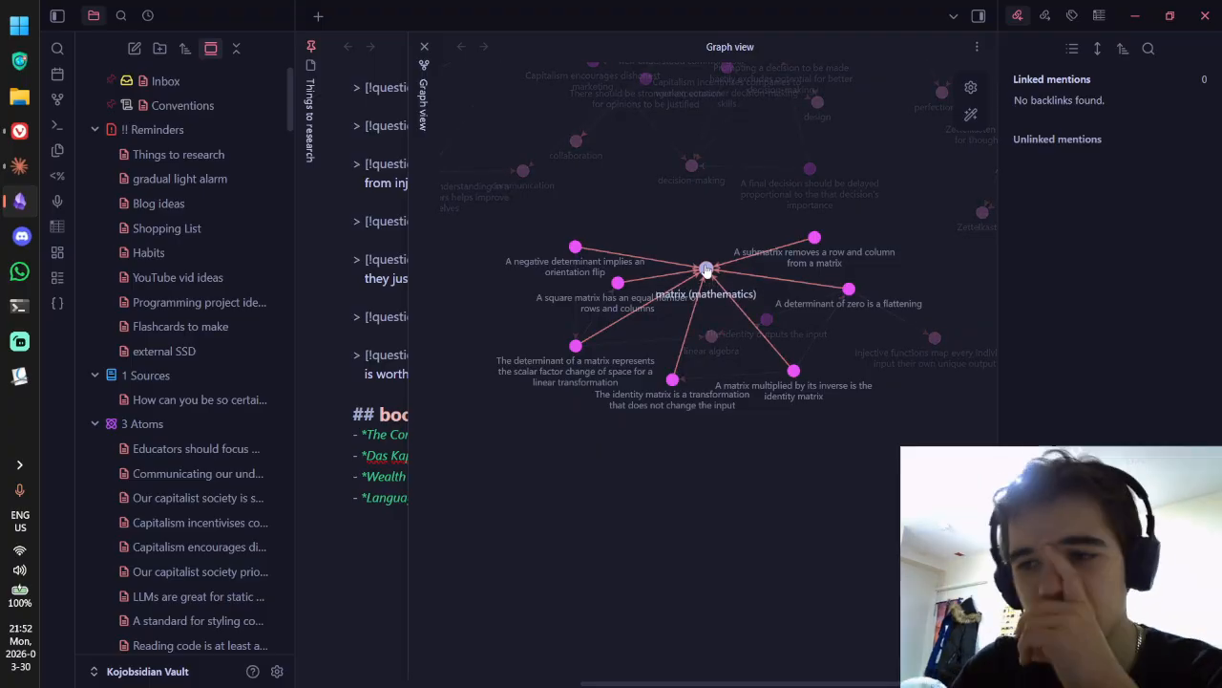
{"action": "left_click", "coordinate": [705, 271]}
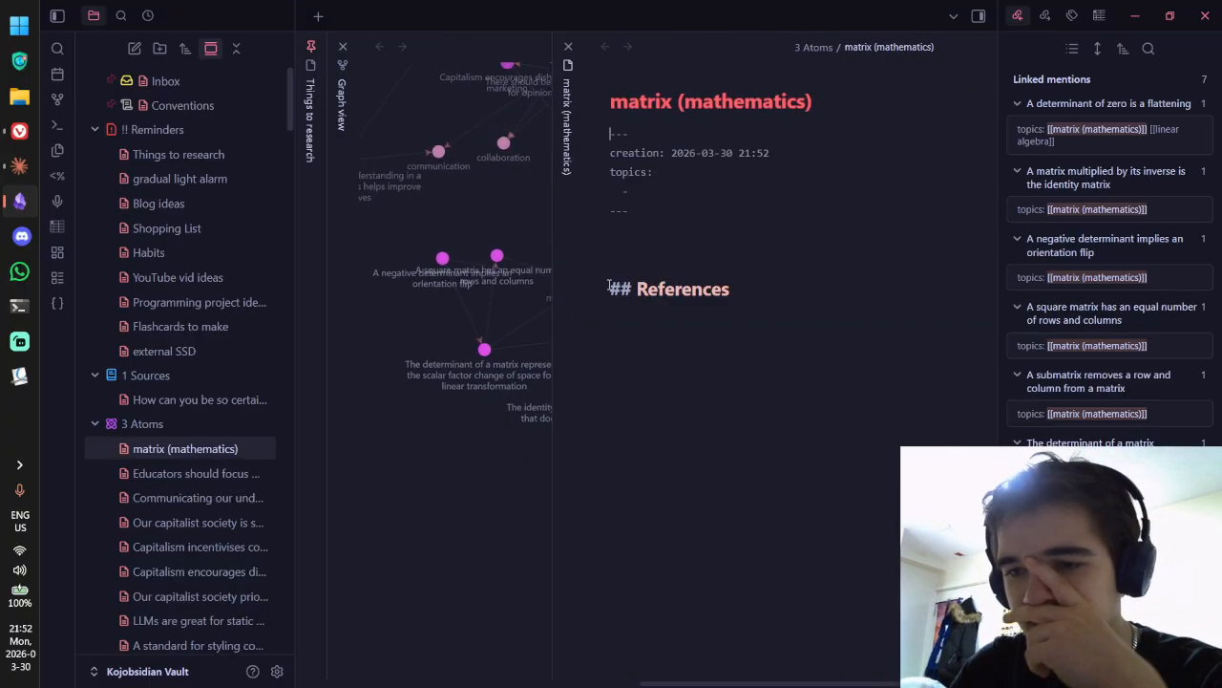
{"action": "right_click", "coordinate": [197, 452]}
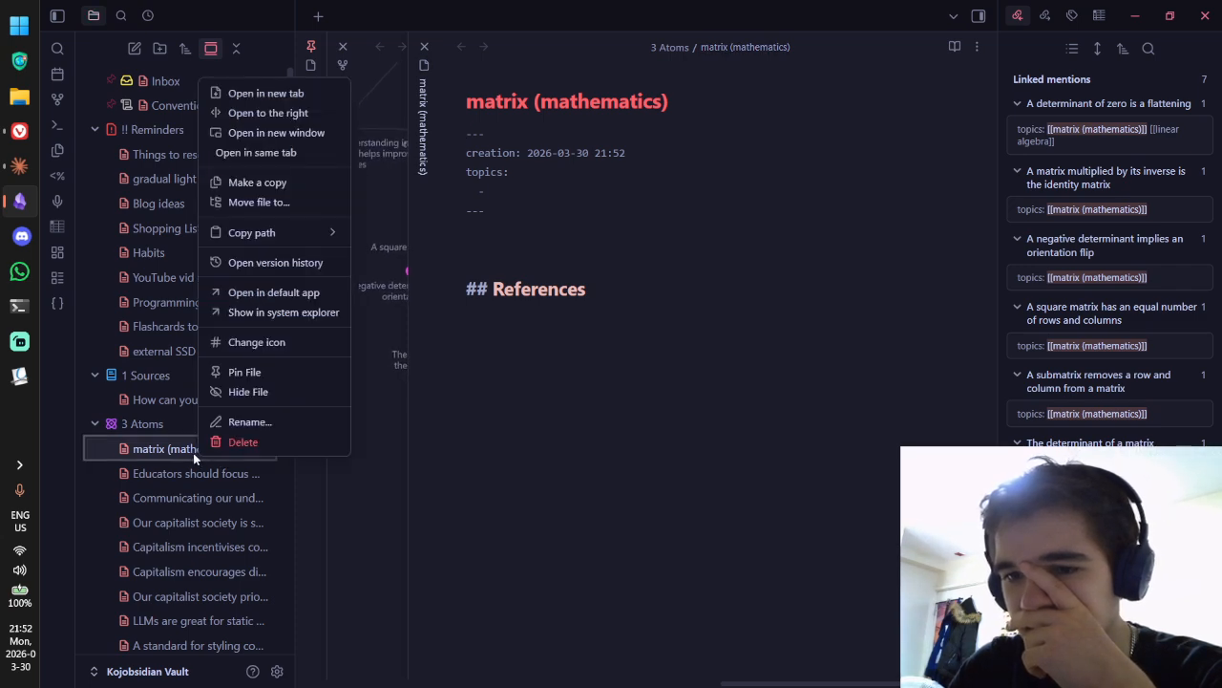
{"action": "left_click", "coordinate": [244, 442]}
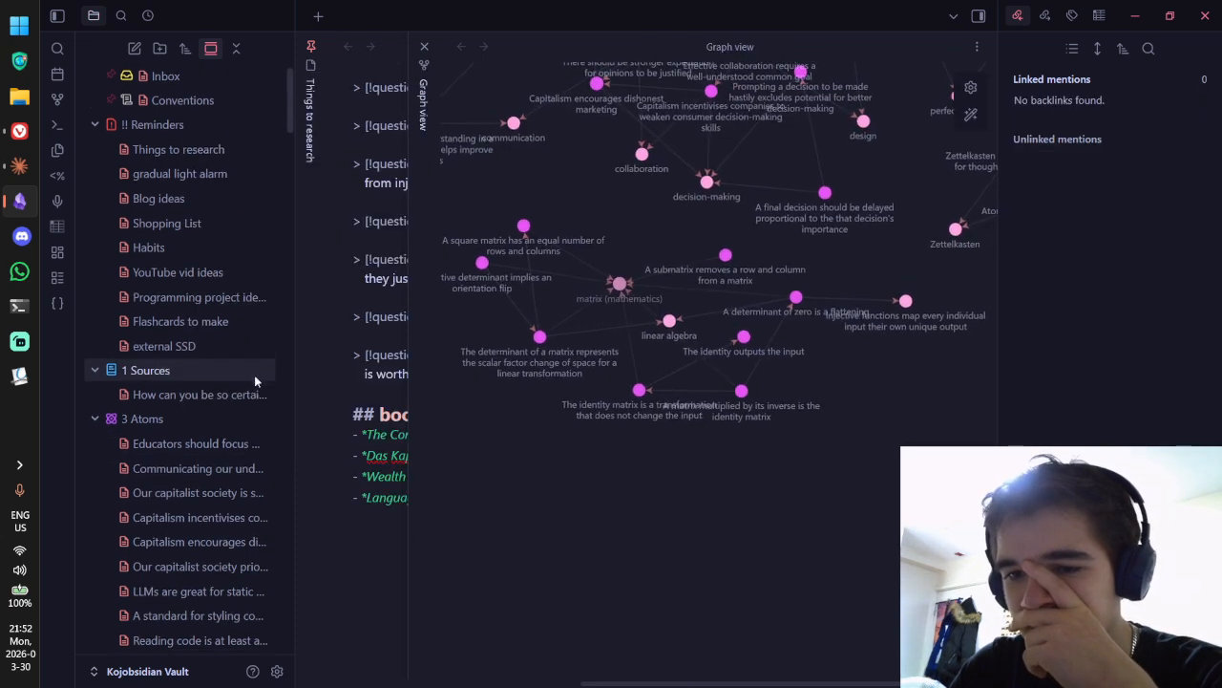
Step: Collapse the 3 Atoms and XXX - Wiki folders and check the contents of the 4 Maps and Templates folders
{"action": "scroll", "coordinate": [254, 373], "scroll_direction": "down", "scroll_amount": 10}
{"action": "scroll", "coordinate": [254, 363], "scroll_direction": "up", "scroll_amount": 8}
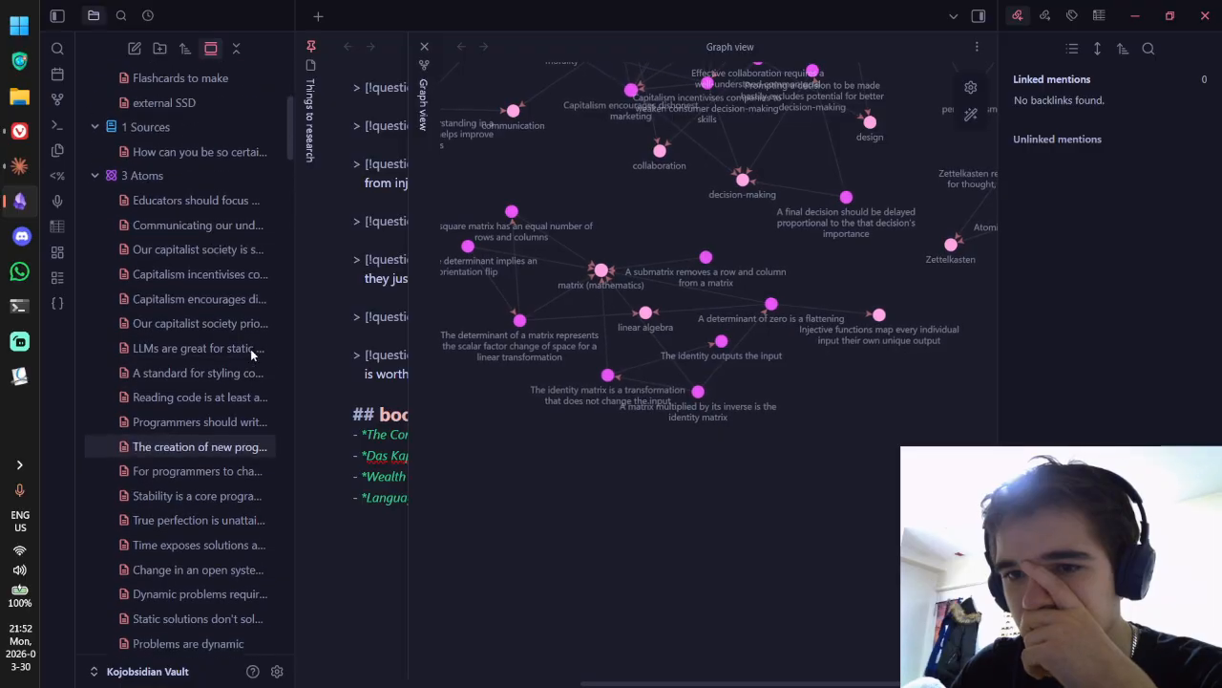
{"action": "left_click", "coordinate": [209, 185]}
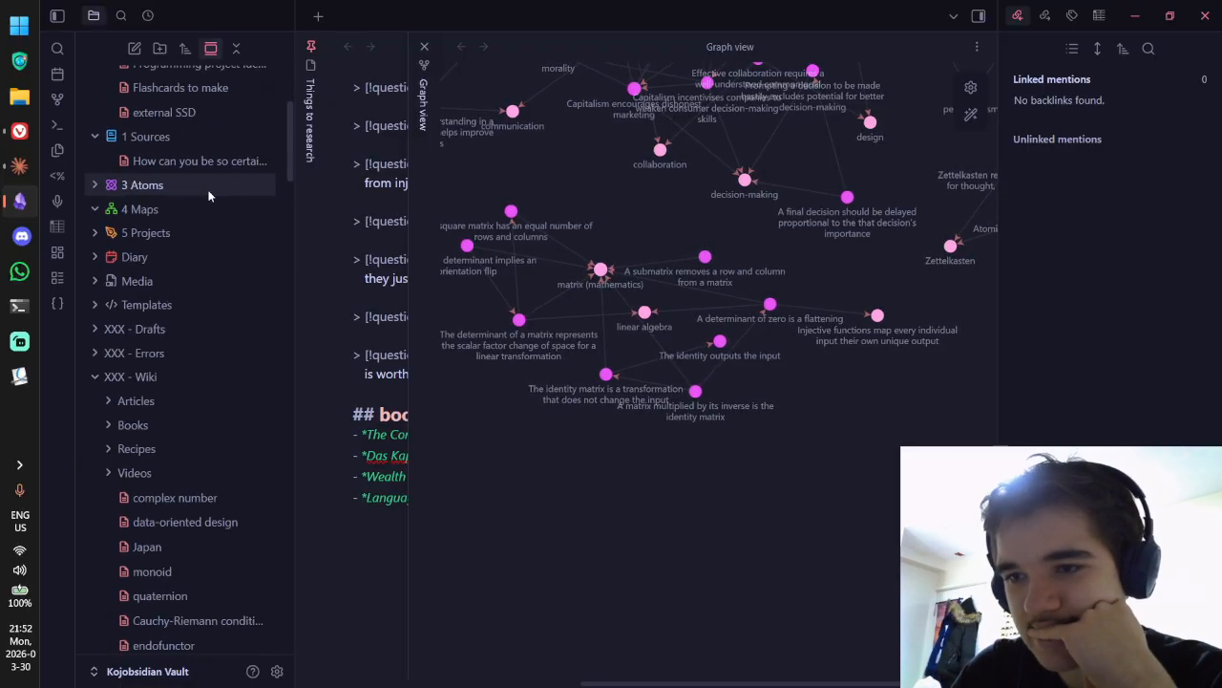
{"action": "left_click", "coordinate": [209, 211]}
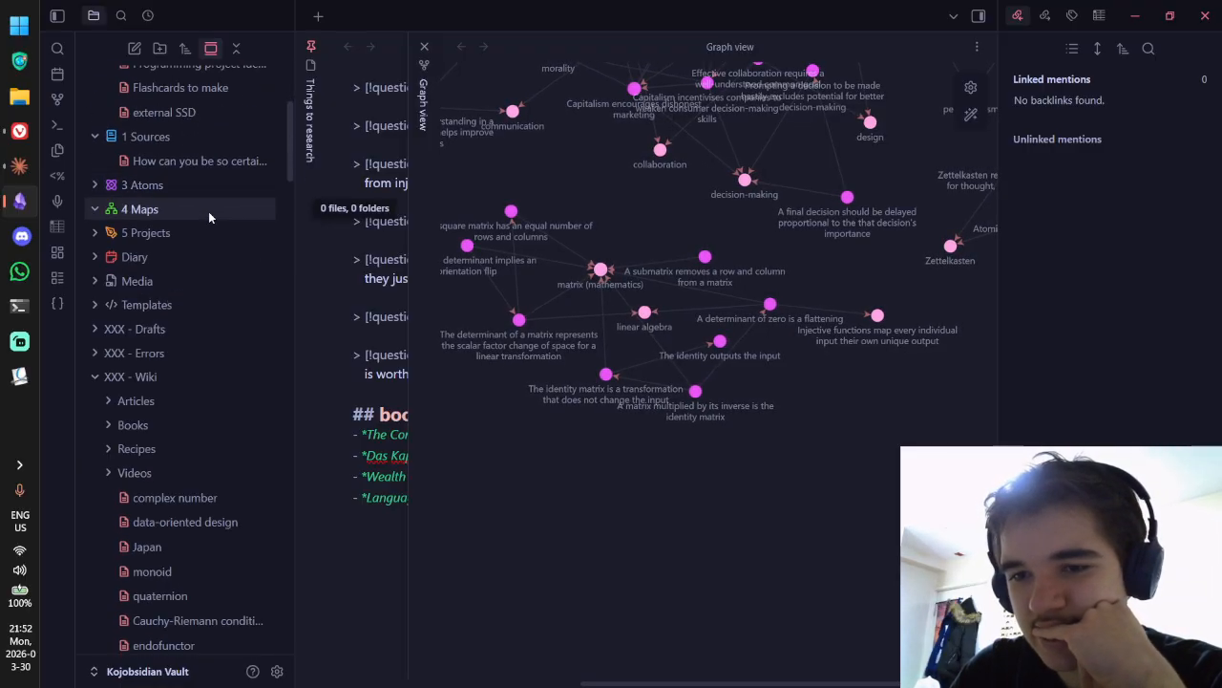
{"action": "scroll", "coordinate": [219, 205], "scroll_direction": "down", "scroll_amount": 5}
{"action": "scroll", "coordinate": [226, 204], "scroll_direction": "up", "scroll_amount": 6}
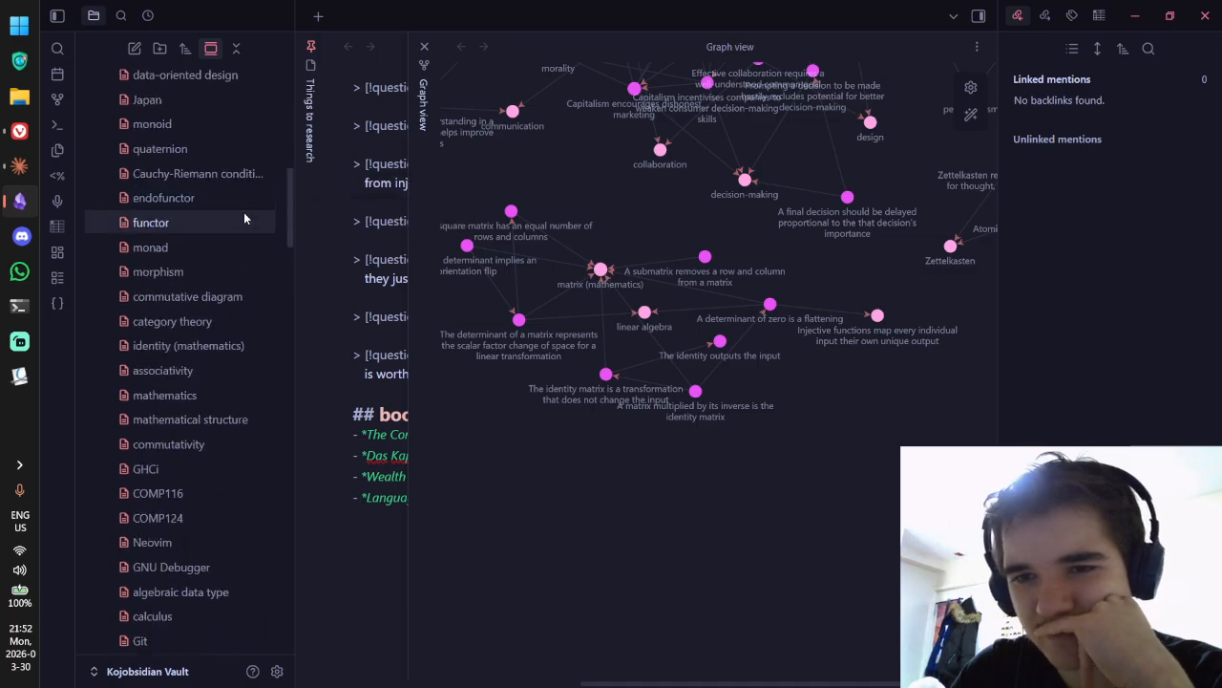
{"action": "scroll", "coordinate": [179, 239], "scroll_direction": "up", "scroll_amount": 5}
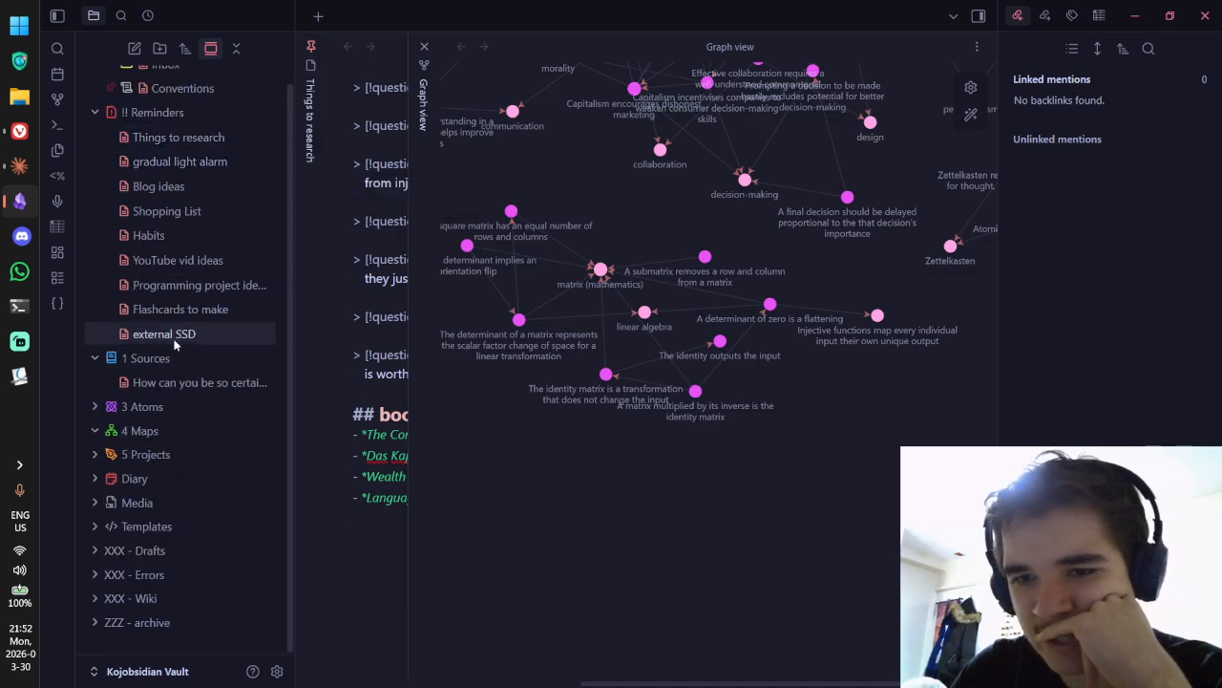
{"action": "left_click", "coordinate": [182, 523]}
{"action": "scroll", "coordinate": [191, 489], "scroll_direction": "down", "scroll_amount": 1}
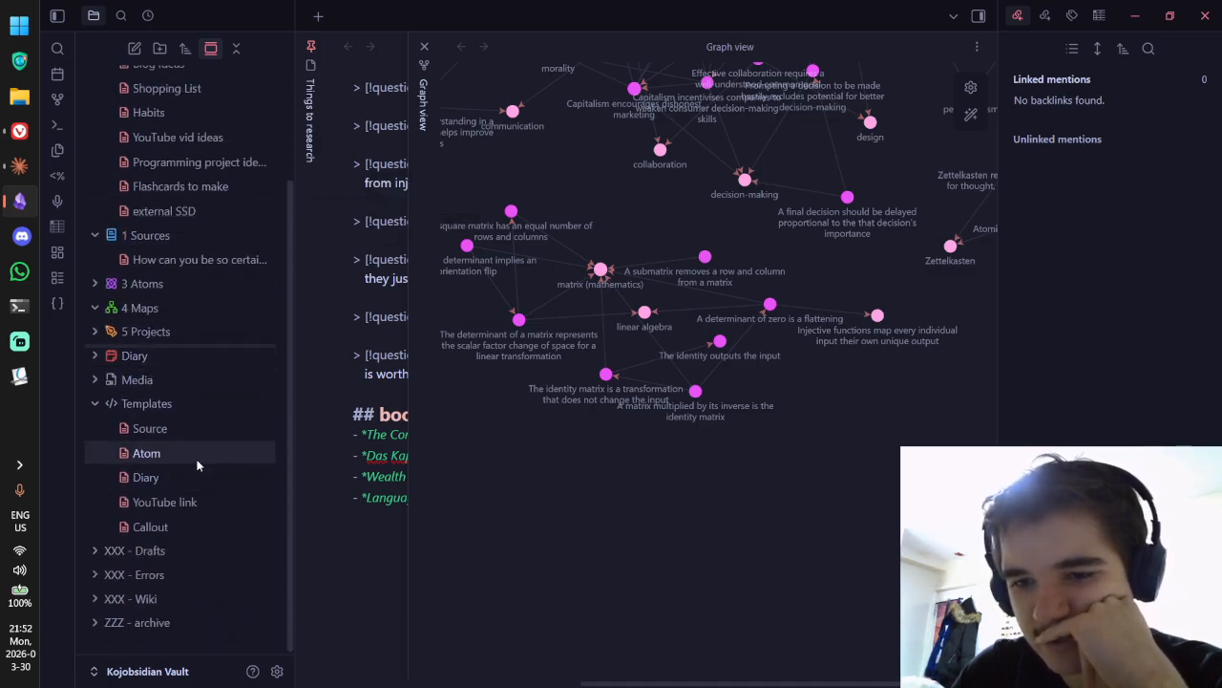
{"action": "left_click", "coordinate": [172, 403]}
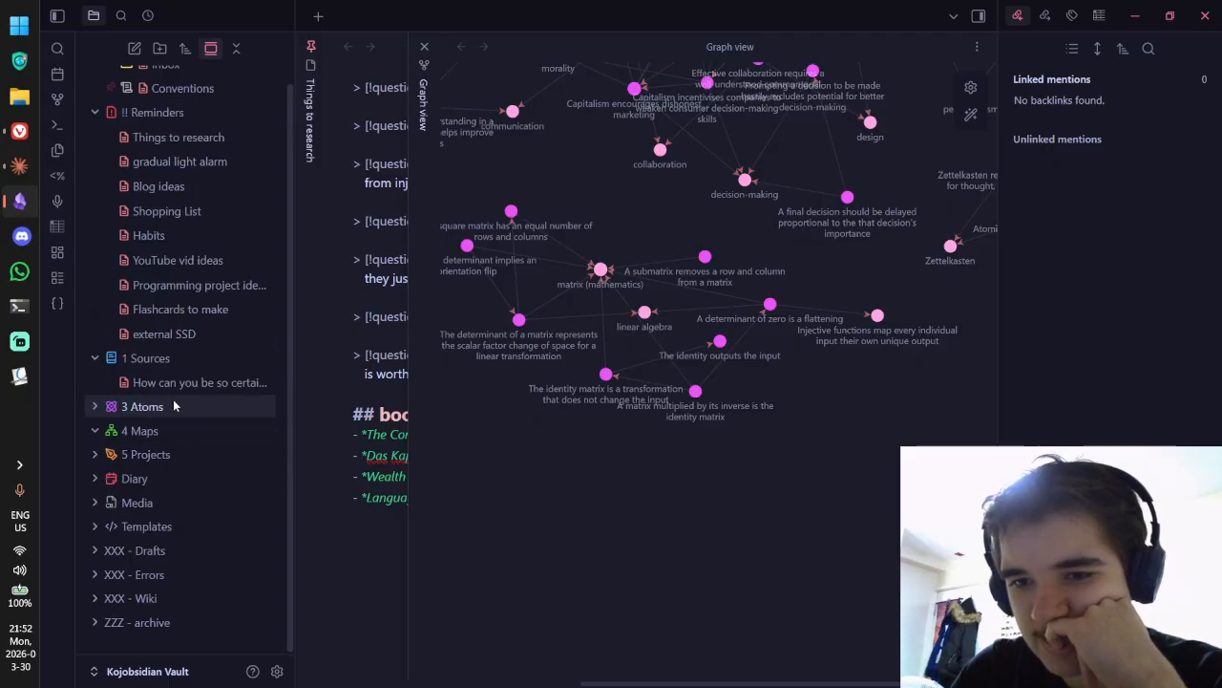
Step: Create the matrix (mathematics) note from its node in the graph and review the templated frontmatter
{"action": "left_click", "coordinate": [598, 271]}
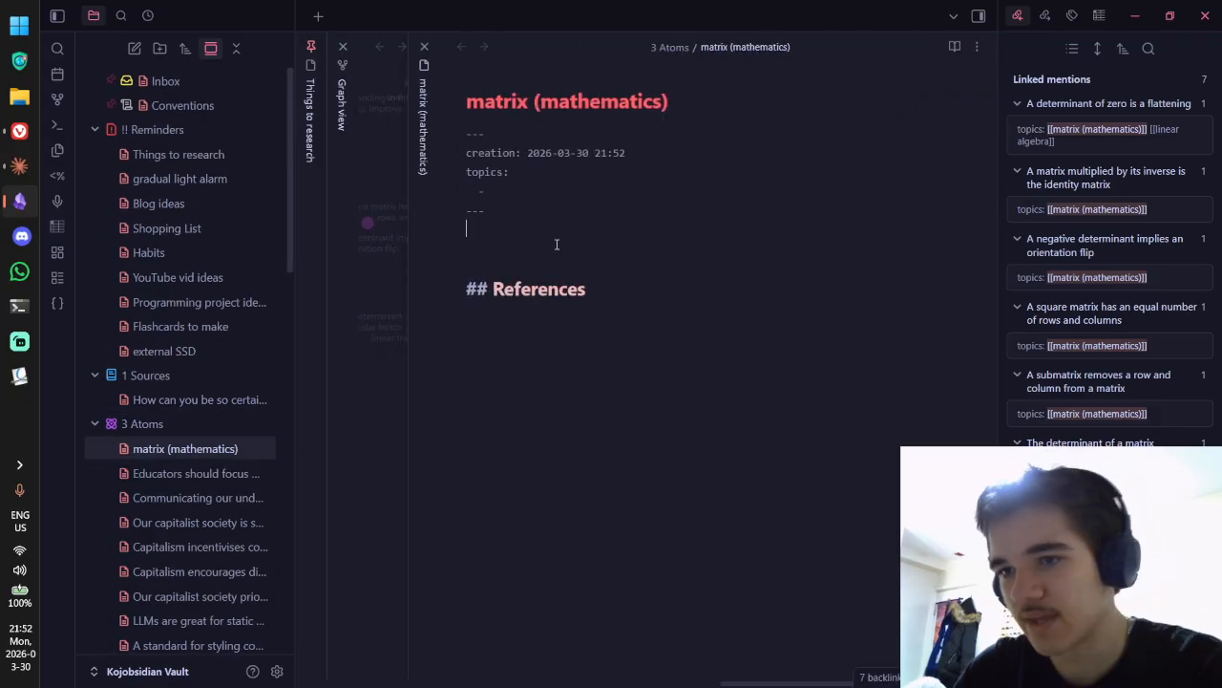
{"action": "left_click_drag", "start_coordinate": [537, 215], "coordinate": [489, 136]}
{"action": "left_click", "coordinate": [561, 194]}
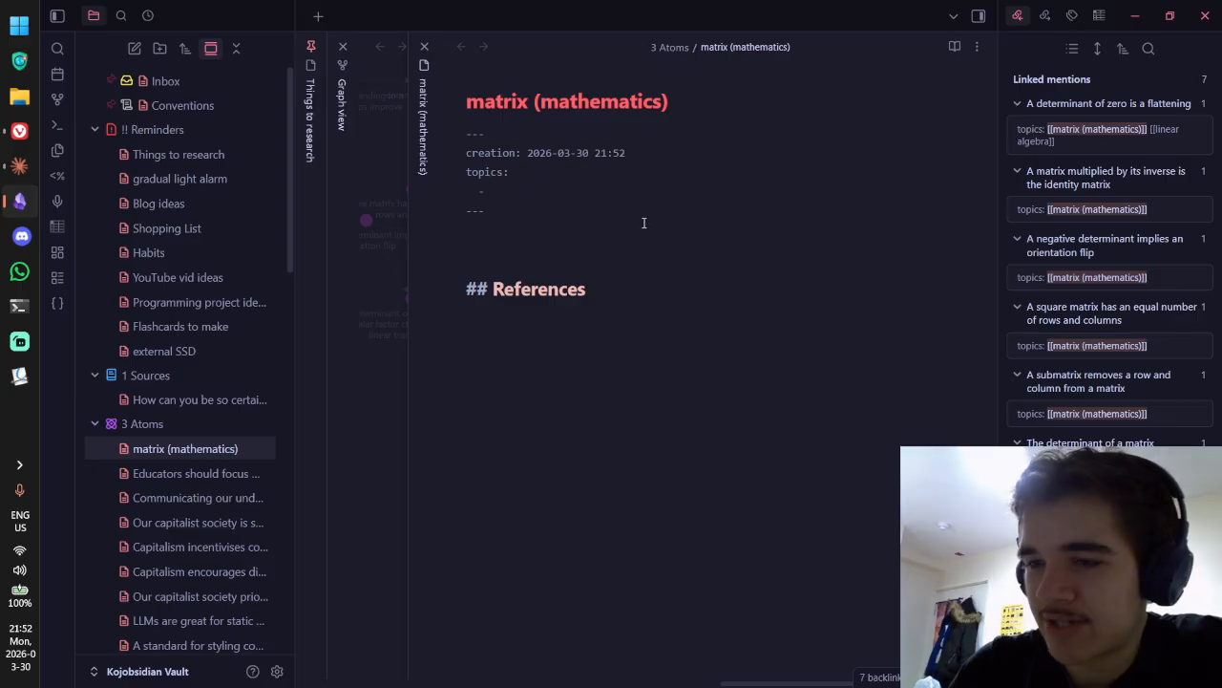
{"action": "left_click_drag", "start_coordinate": [569, 223], "coordinate": [456, 143]}
{"action": "left_click", "coordinate": [532, 181]}
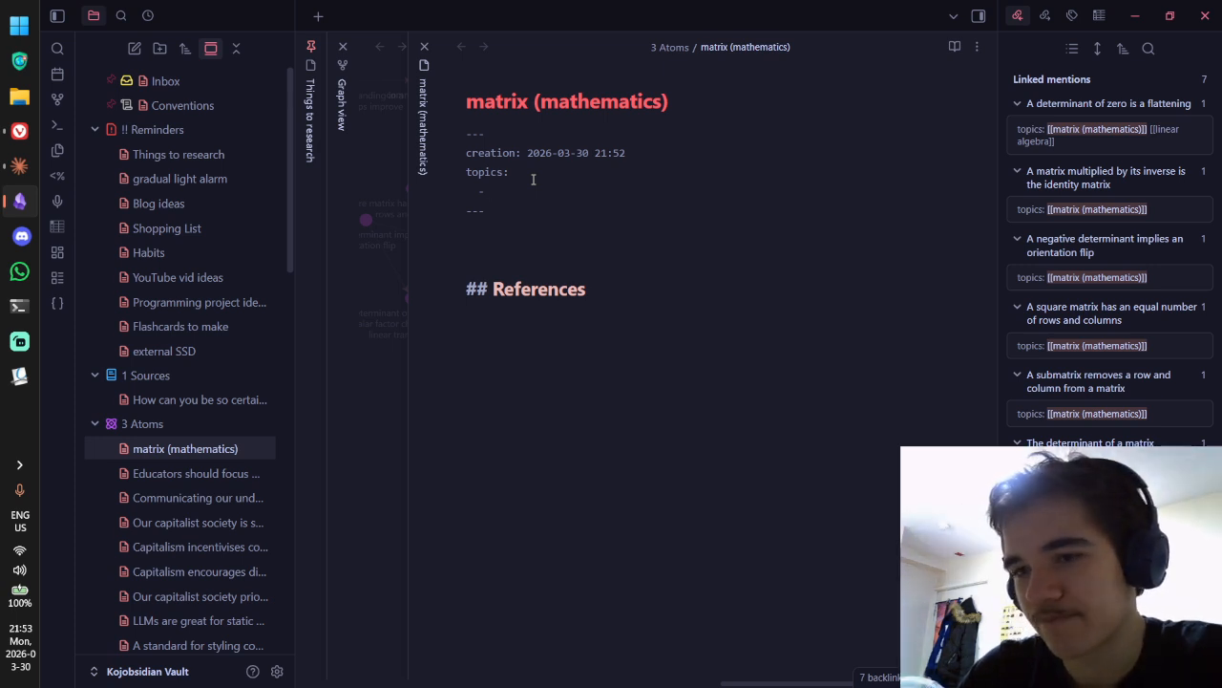
Step: Move the matrix (mathematics) note from 3 Atoms to the 4 Maps folder
{"action": "right_click", "coordinate": [173, 455]}
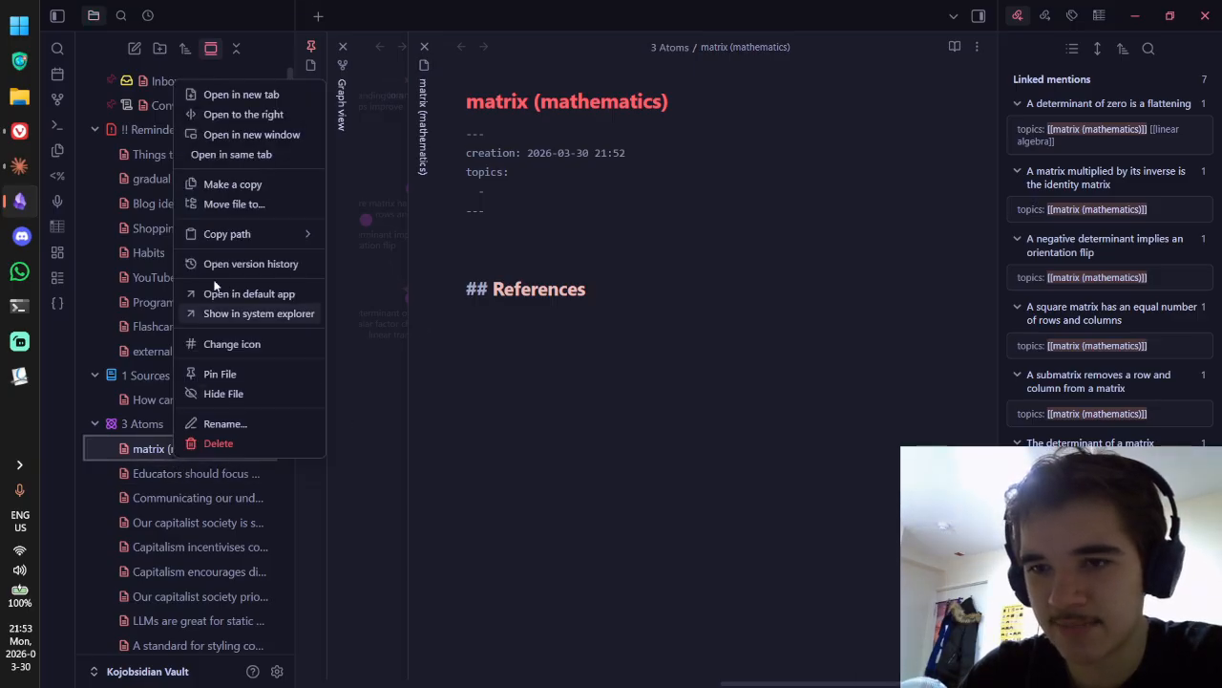
{"action": "left_click", "coordinate": [234, 203]}
{"action": "left_click", "coordinate": [417, 485]}
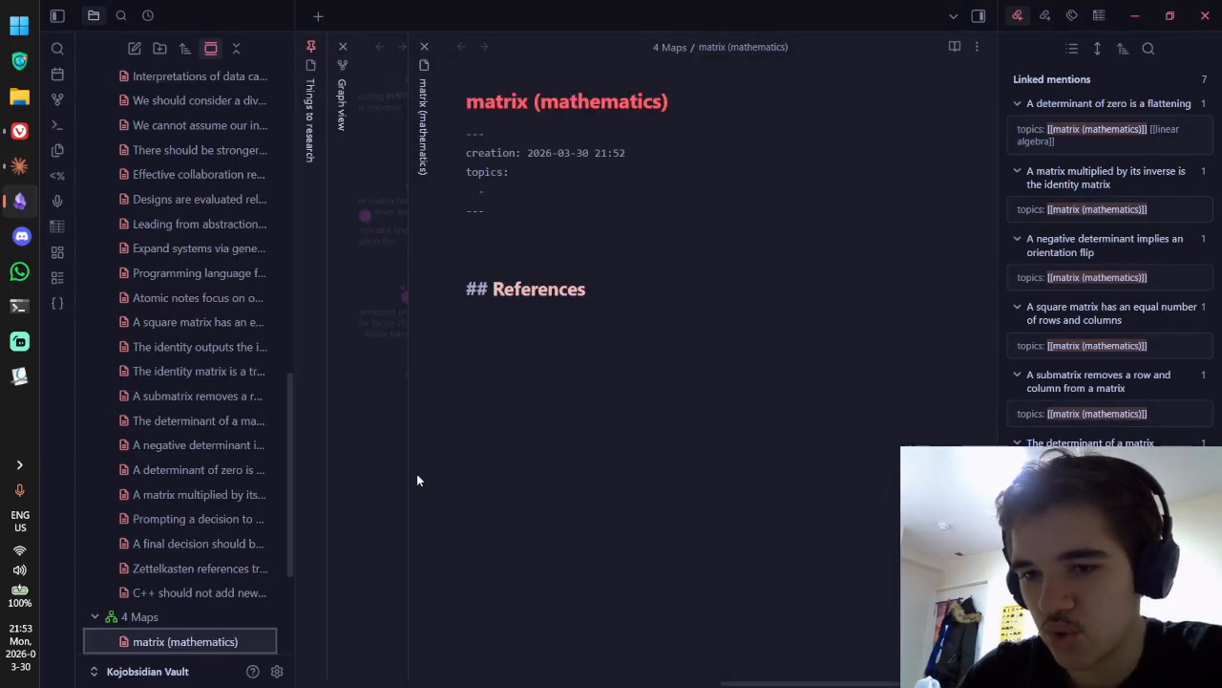
Step: Delete the References heading from the matrix (mathematics) note
{"action": "left_click", "coordinate": [600, 235]}
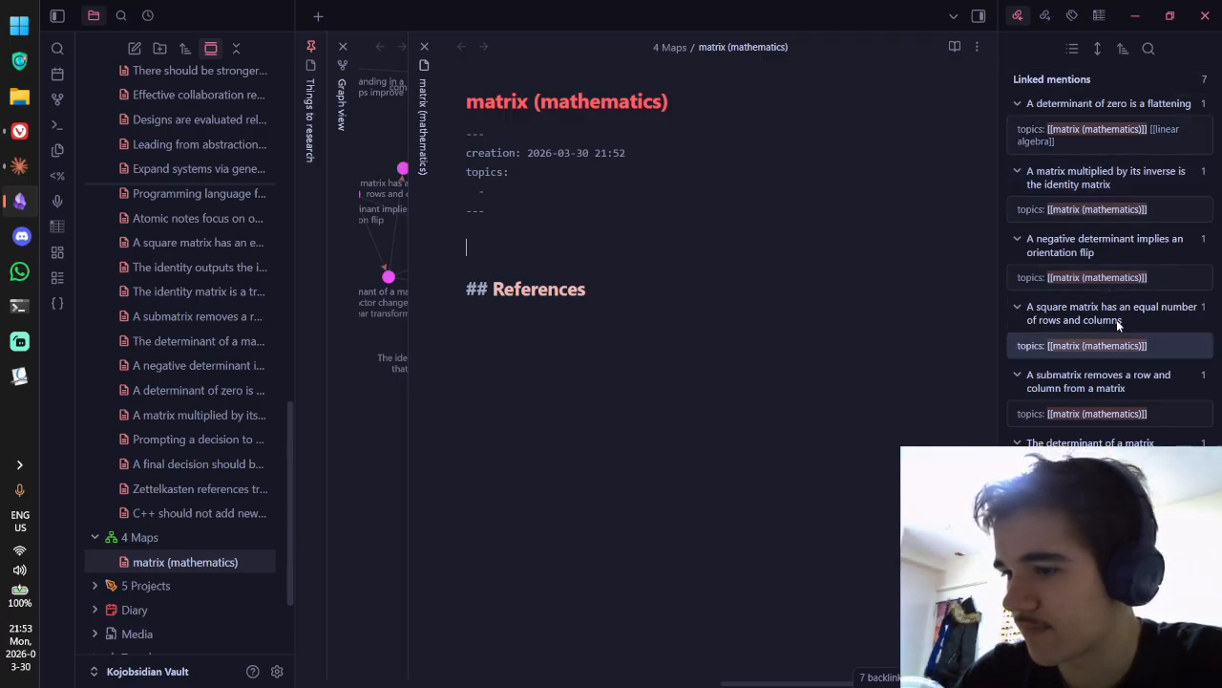
{"action": "left_click_drag", "start_coordinate": [597, 289], "coordinate": [440, 287]}
{"action": "key", "text": "BackSpace"}
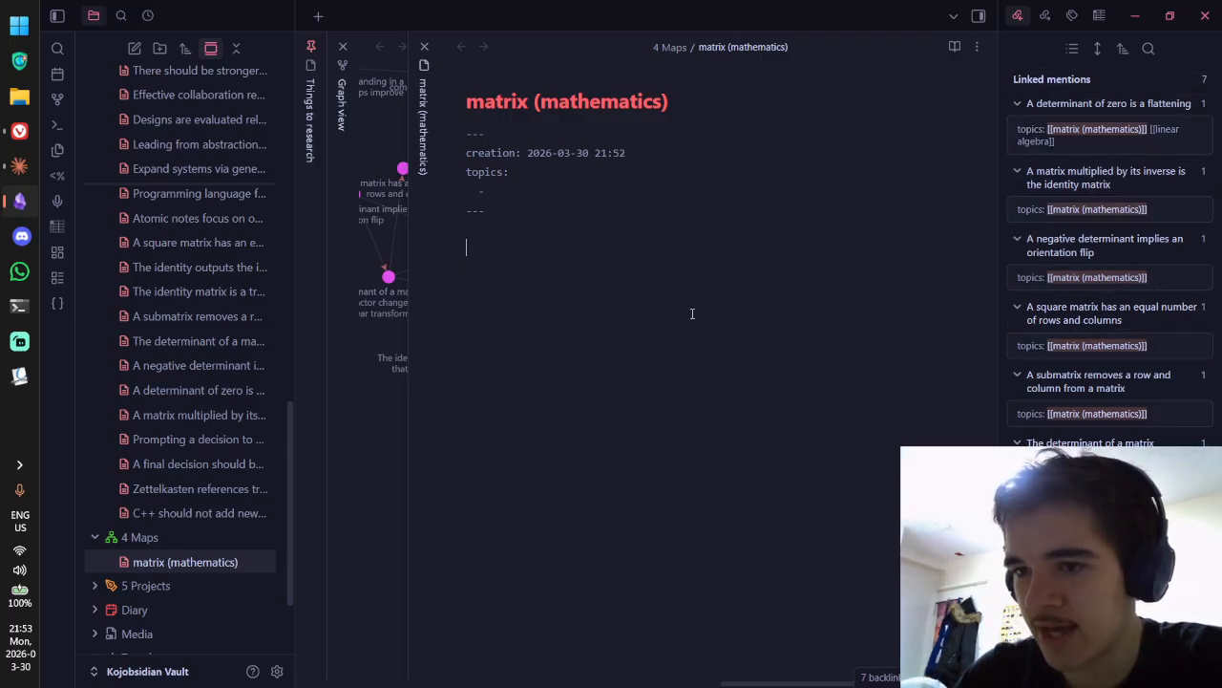
Step: Add mathematics as a linked topic in the matrix (mathematics) note's properties and return to editing its source
{"action": "key", "text": "ctrl+e"}
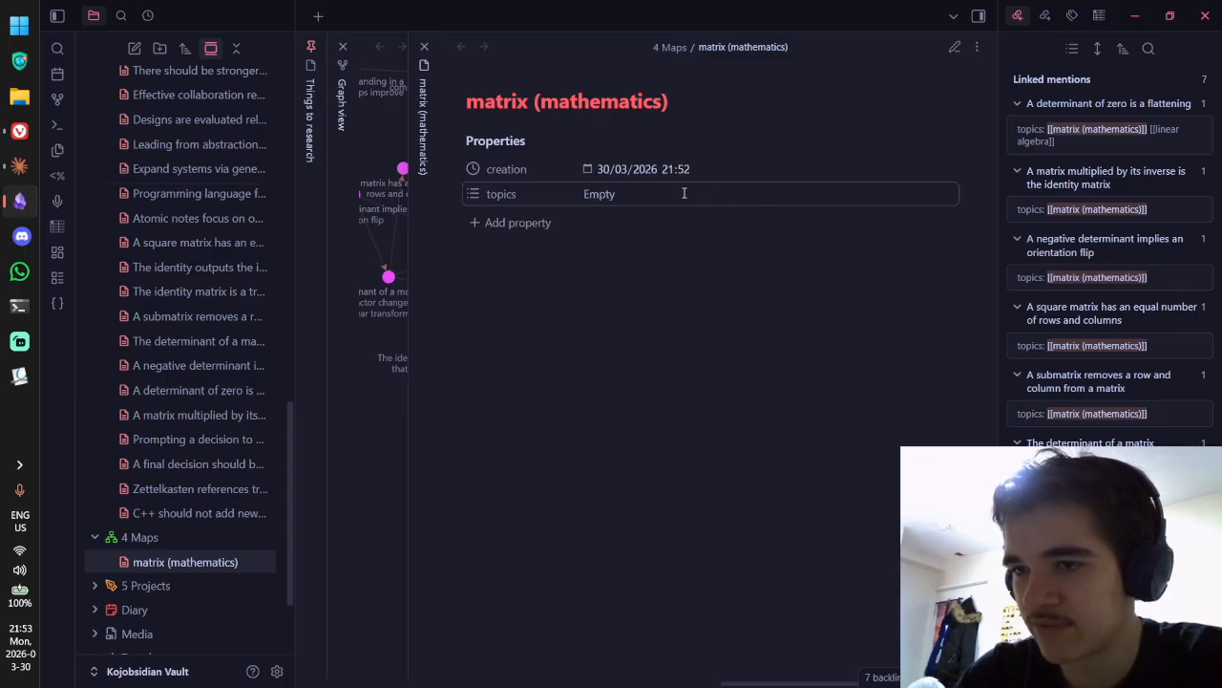
{"action": "left_click", "coordinate": [682, 193]}
{"action": "type", "text": "math"}
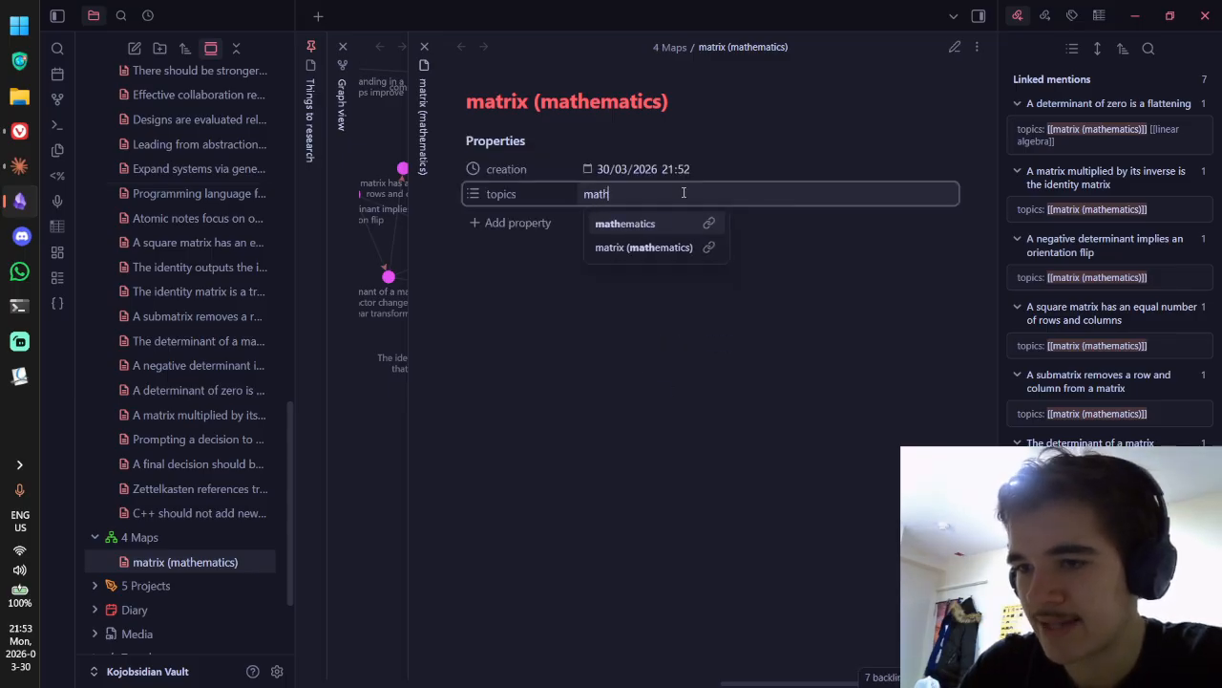
{"action": "key", "text": "Return"}
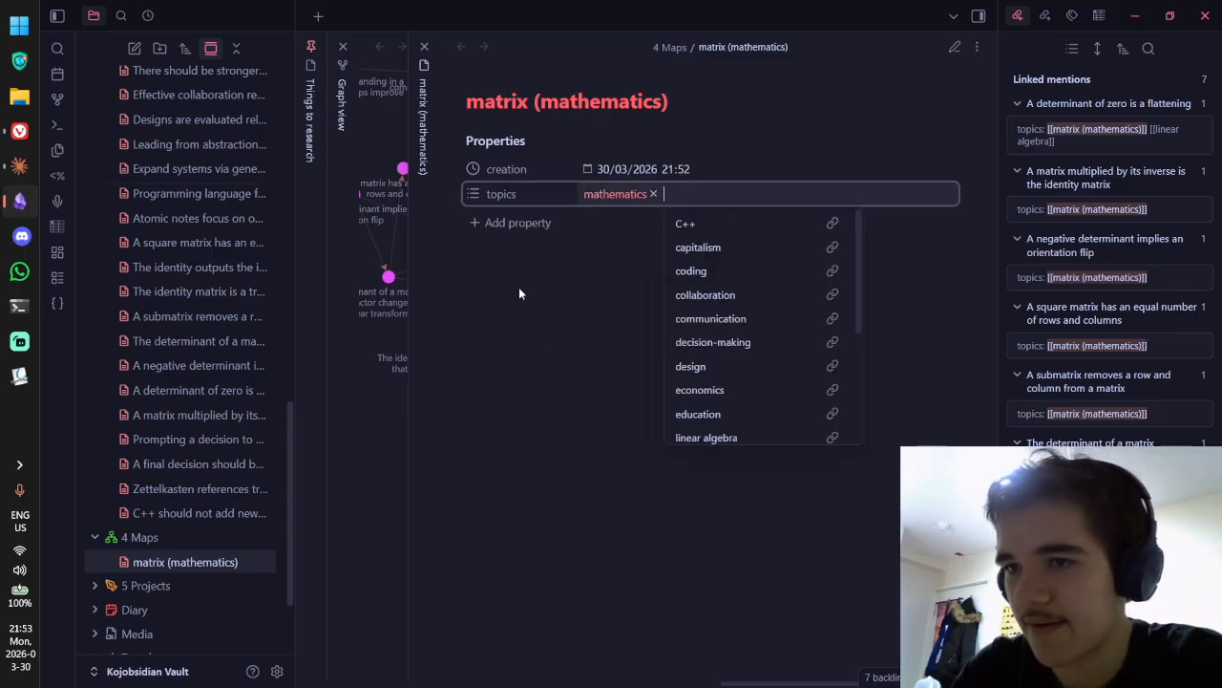
{"action": "left_click", "coordinate": [541, 344]}
{"action": "key", "text": "ctrl+e"}
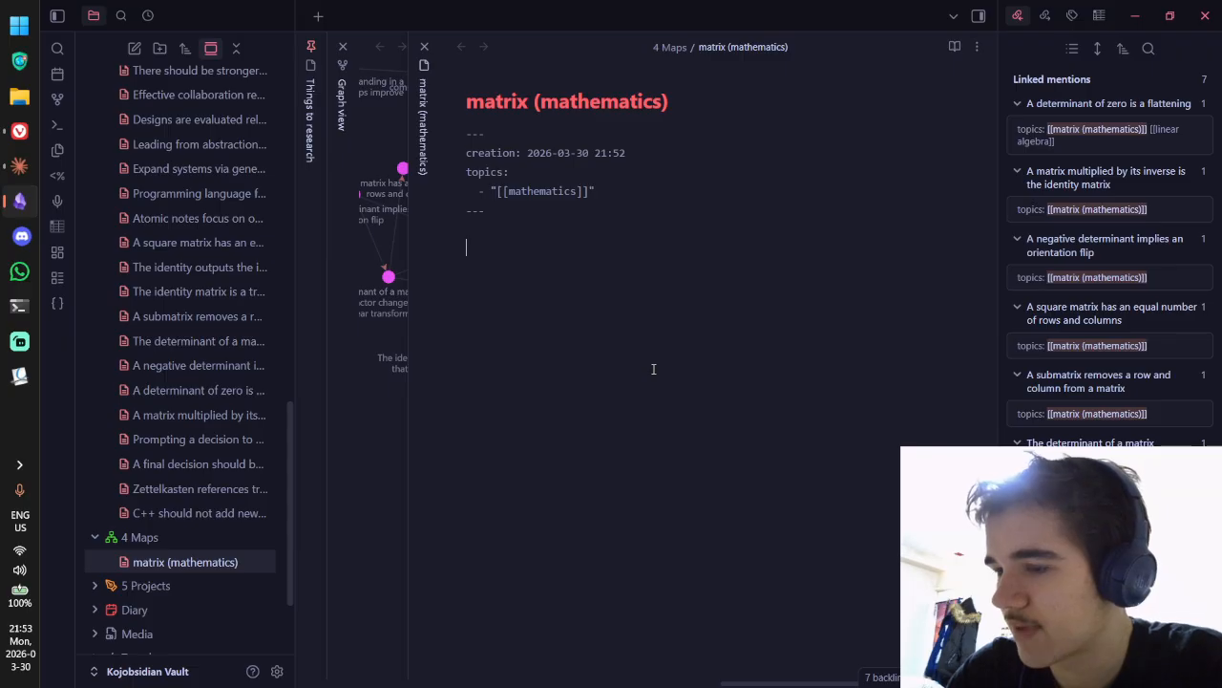
Step: Add the level-two heading "Properties of matrices" below the frontmatter of the matrix (mathematics) note
{"action": "type", "text": "##"}
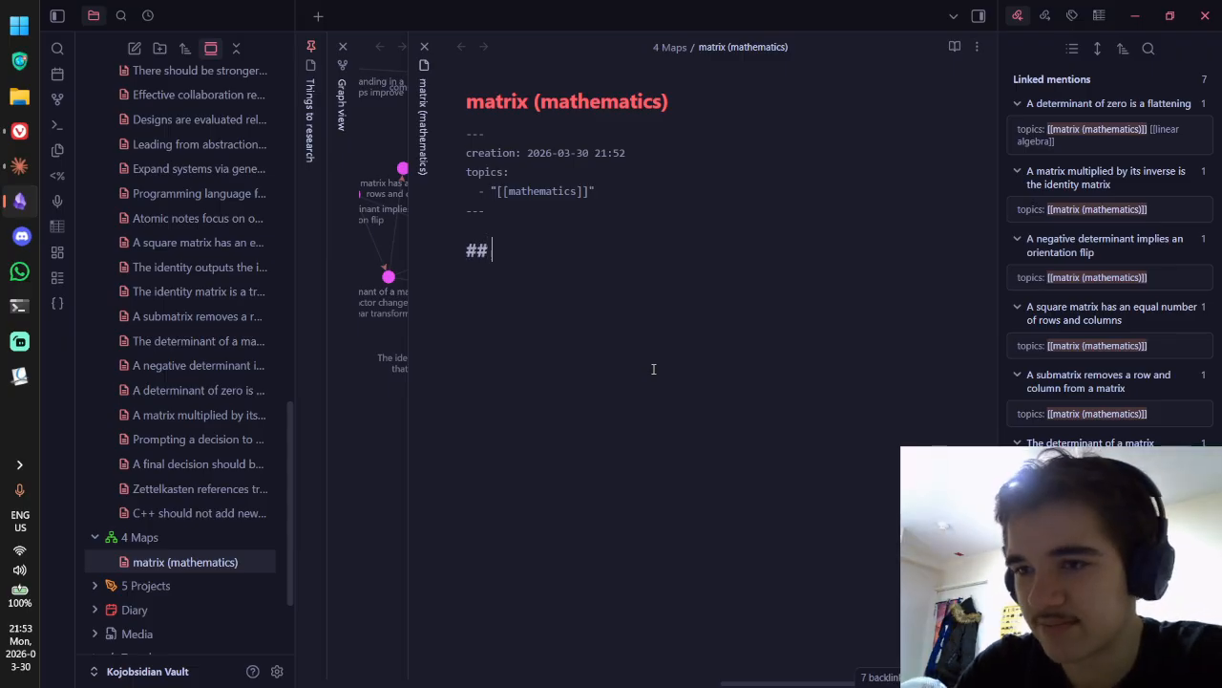
{"action": "type", "text": " Proprt"}
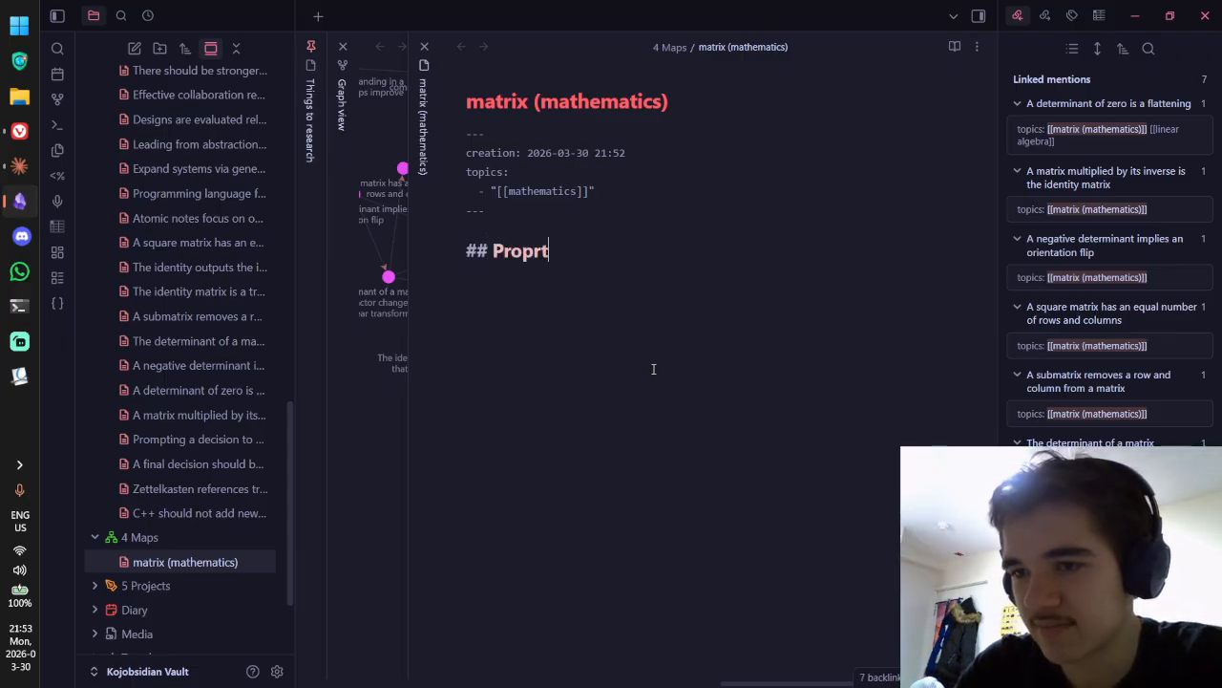
{"action": "type", "text": "ie"}
{"action": "key", "text": "BackSpace"}
{"action": "key", "text": "BackSpace"}
{"action": "key", "text": "BackSpace"}
{"action": "key", "text": "BackSpace"}
{"action": "type", "text": "eries o"}
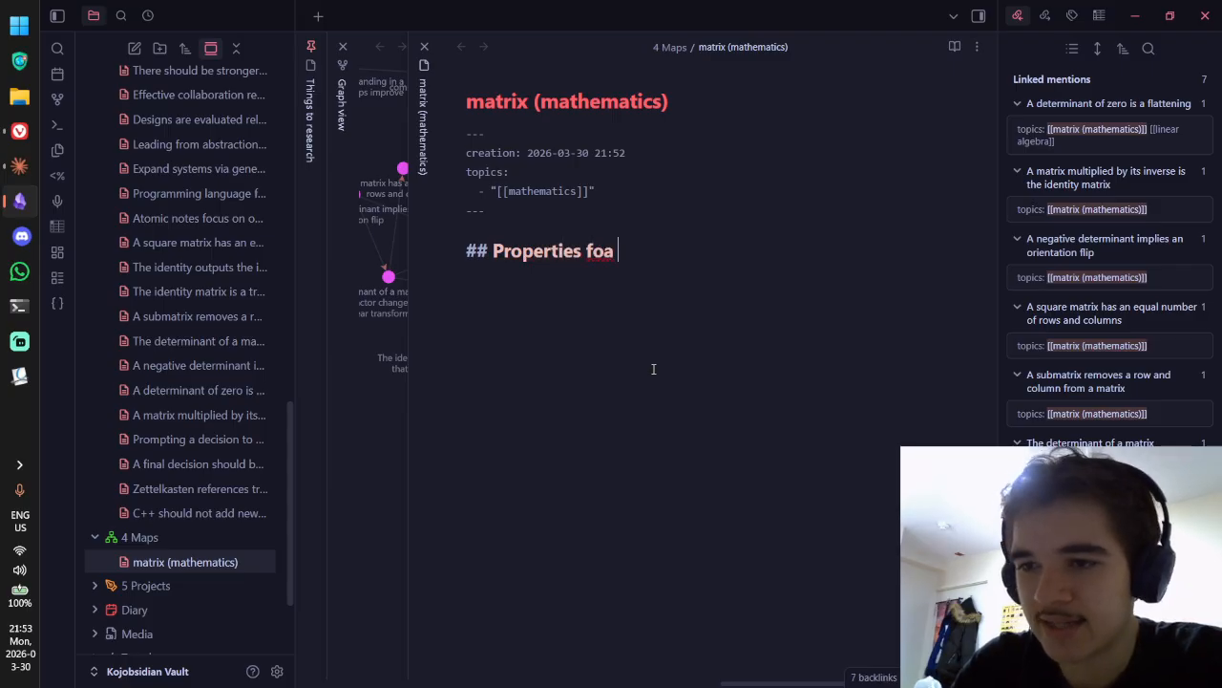
{"action": "key", "text": "BackSpace"}
{"action": "type", "text": "o"}
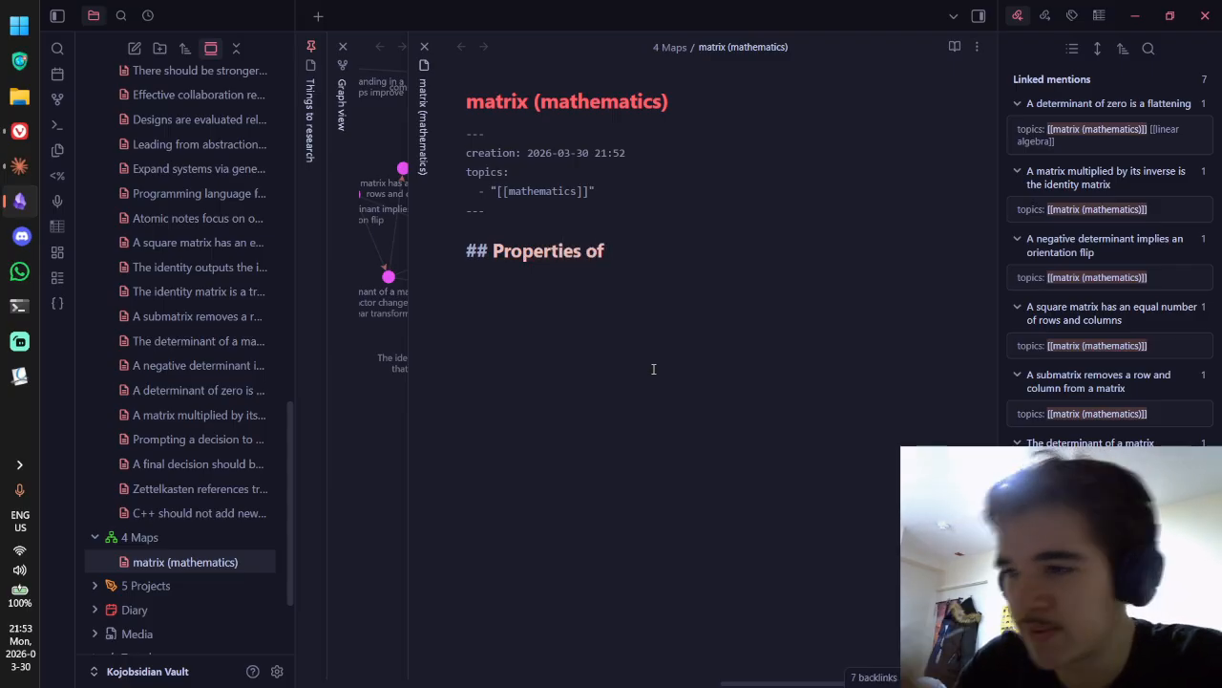
{"action": "type", "text": "f "}
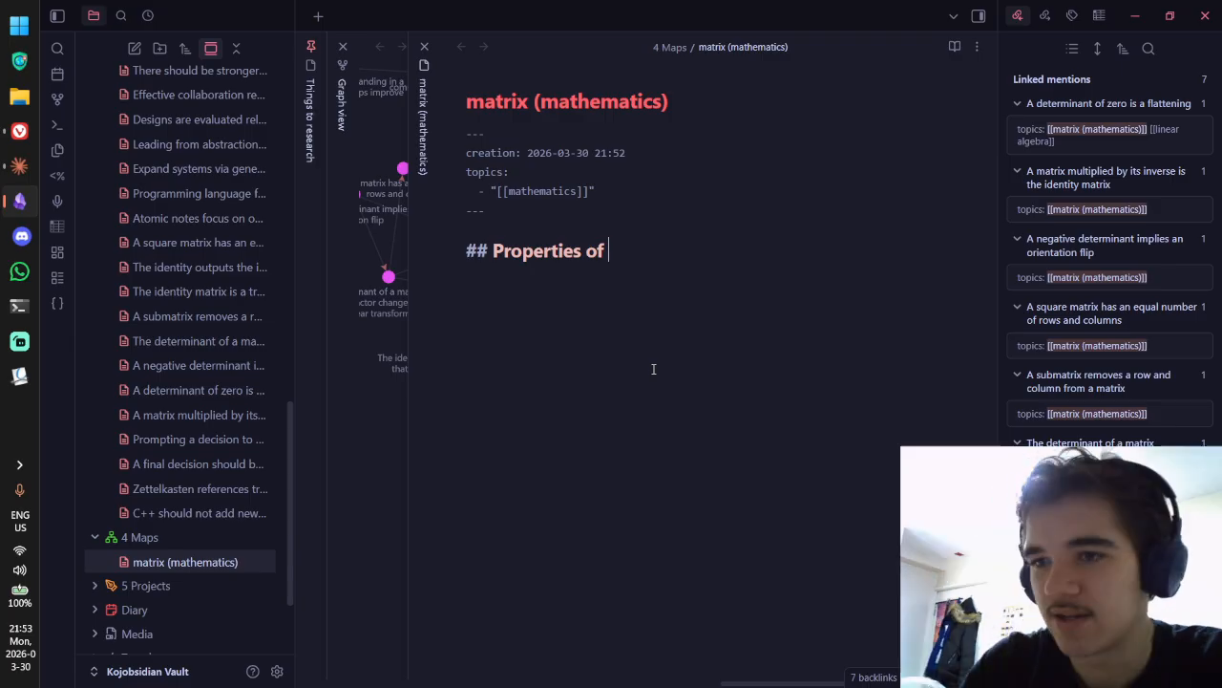
{"action": "type", "text": "mt"}
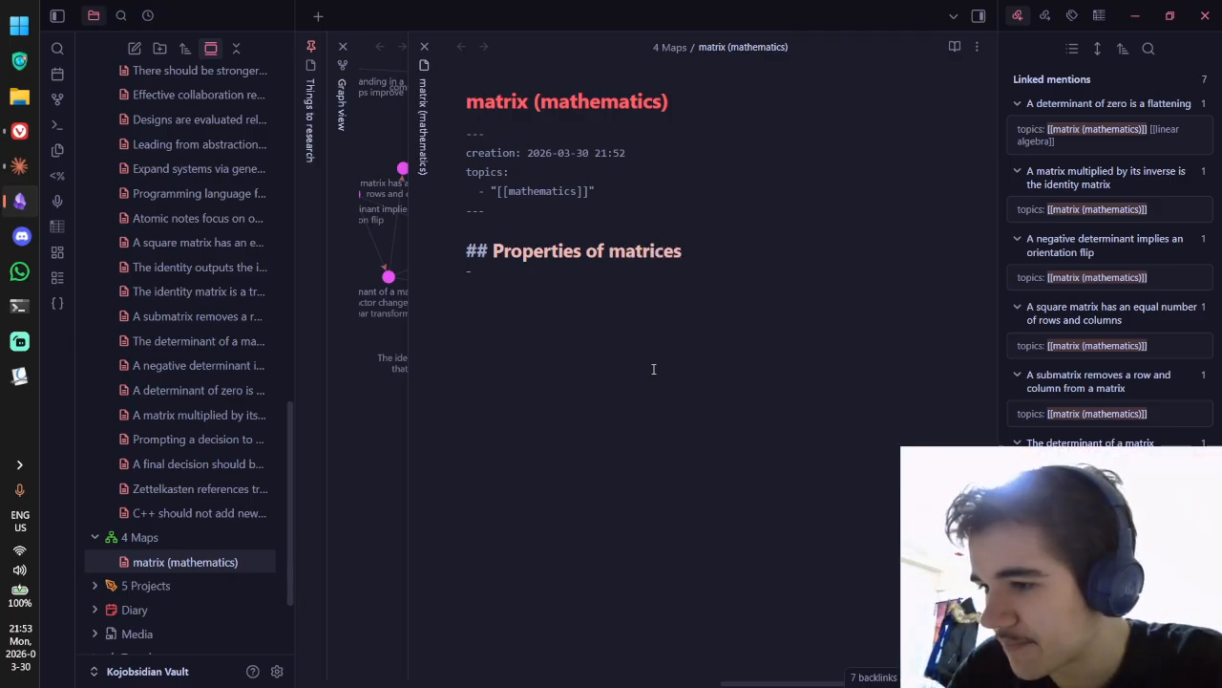
Step: Add a bullet under the heading linking to "A square matrix has an equal number of rows and columns"
{"action": "type", "text": "["}
{"action": "key", "text": "BackSpace"}
{"action": "key", "text": "BackSpace"}
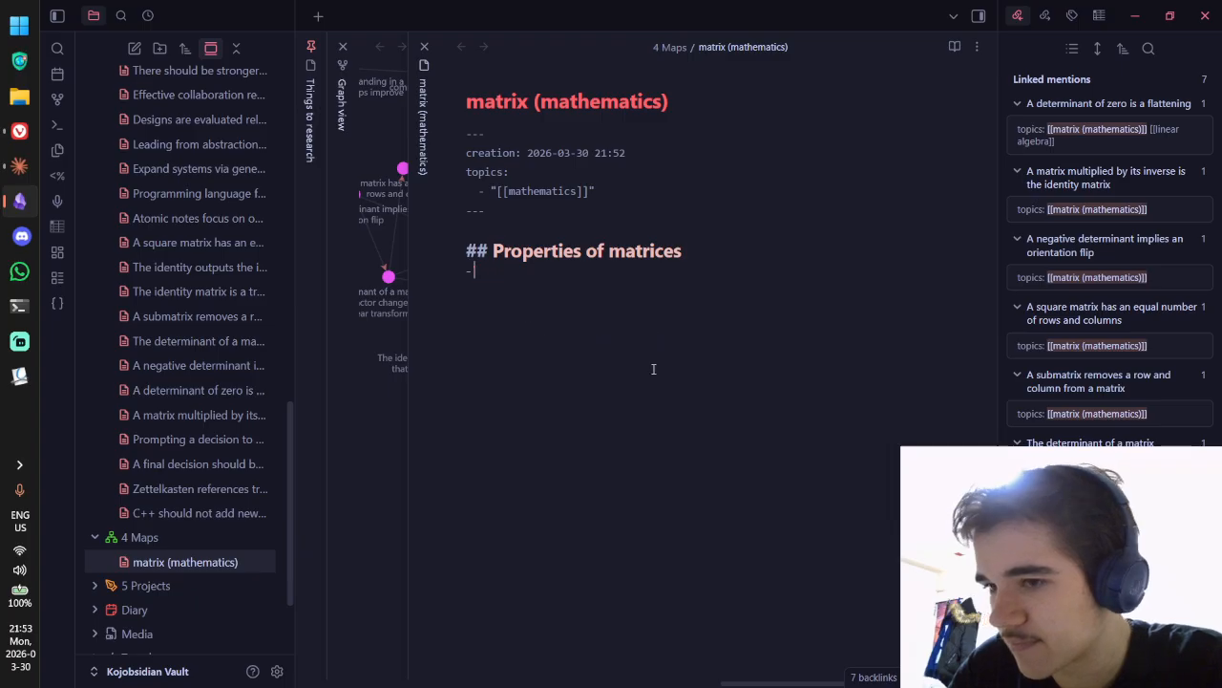
{"action": "type", "text": "[[A squ"}
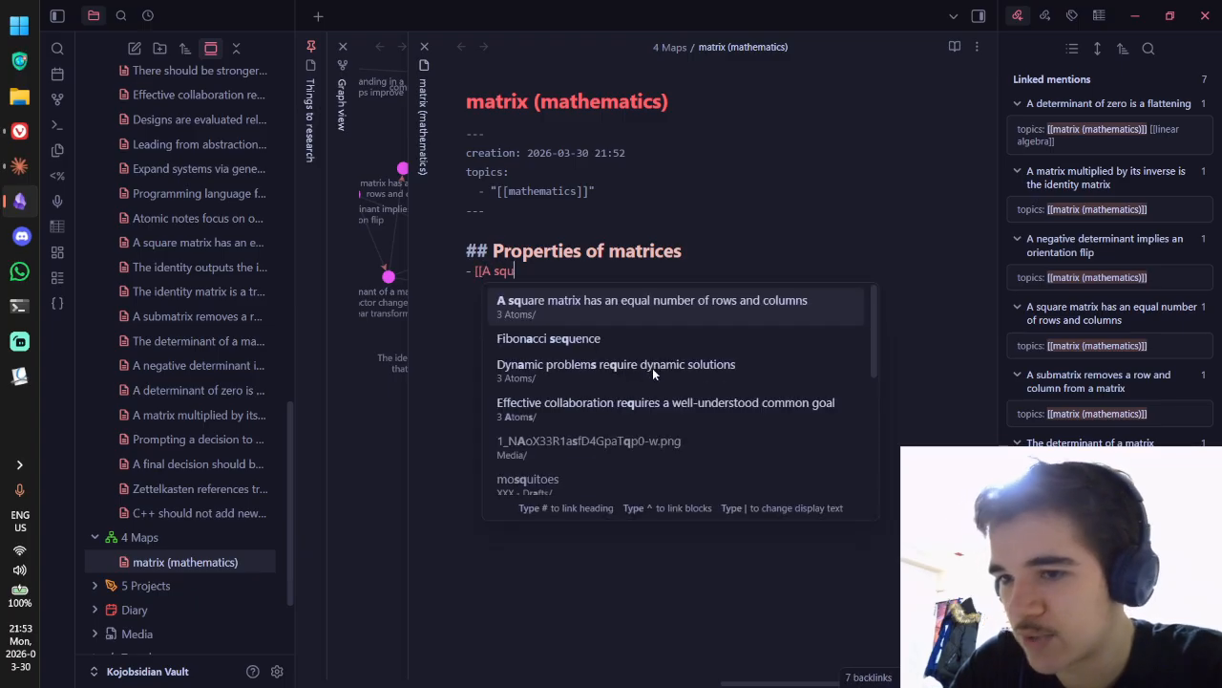
{"action": "key", "text": "Return"}
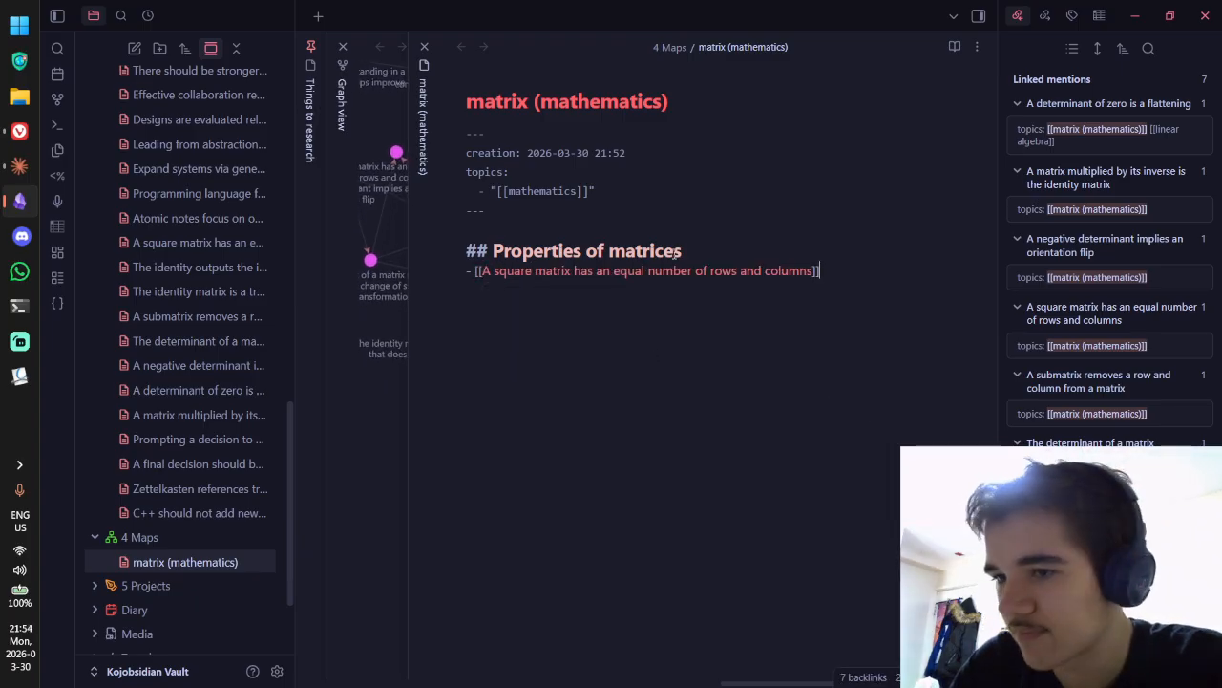
Step: Change the section heading to "Types of matrices"
{"action": "key", "text": "BackSpace"}
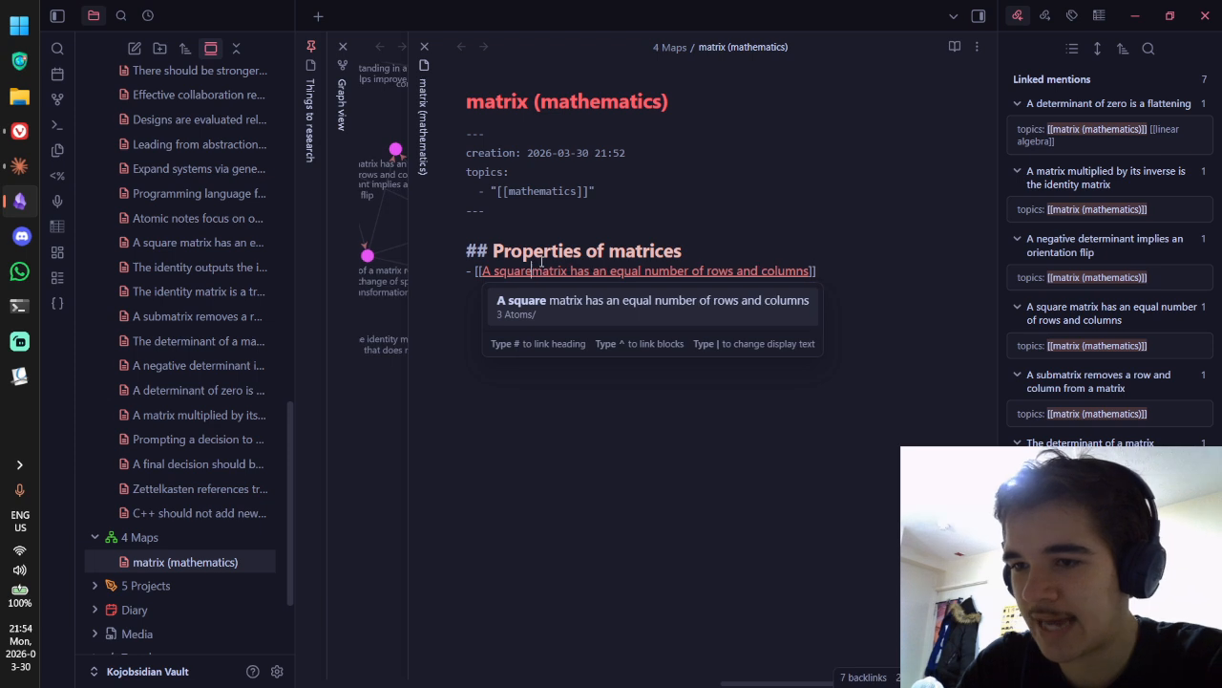
{"action": "double_click", "coordinate": [546, 250]}
{"action": "type", "text": "Types"}
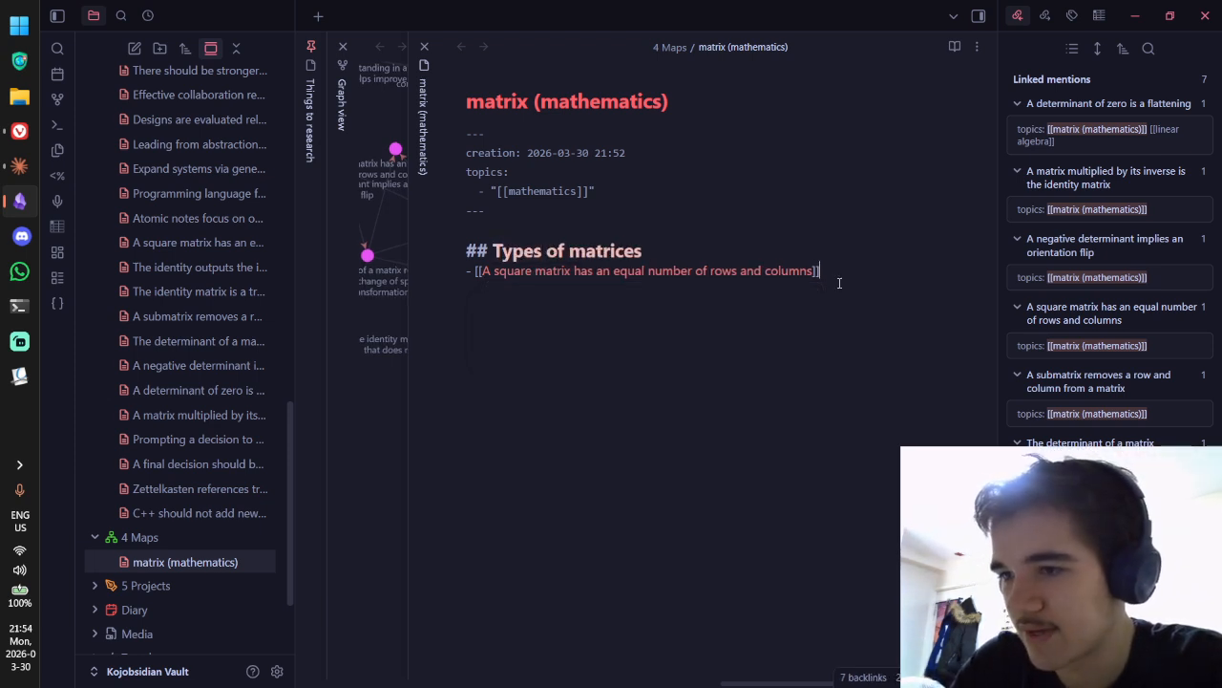
Step: Add a second bullet linking to "The identity matrix is a transformation that does not change the input"
{"action": "type", "text": "[T"}
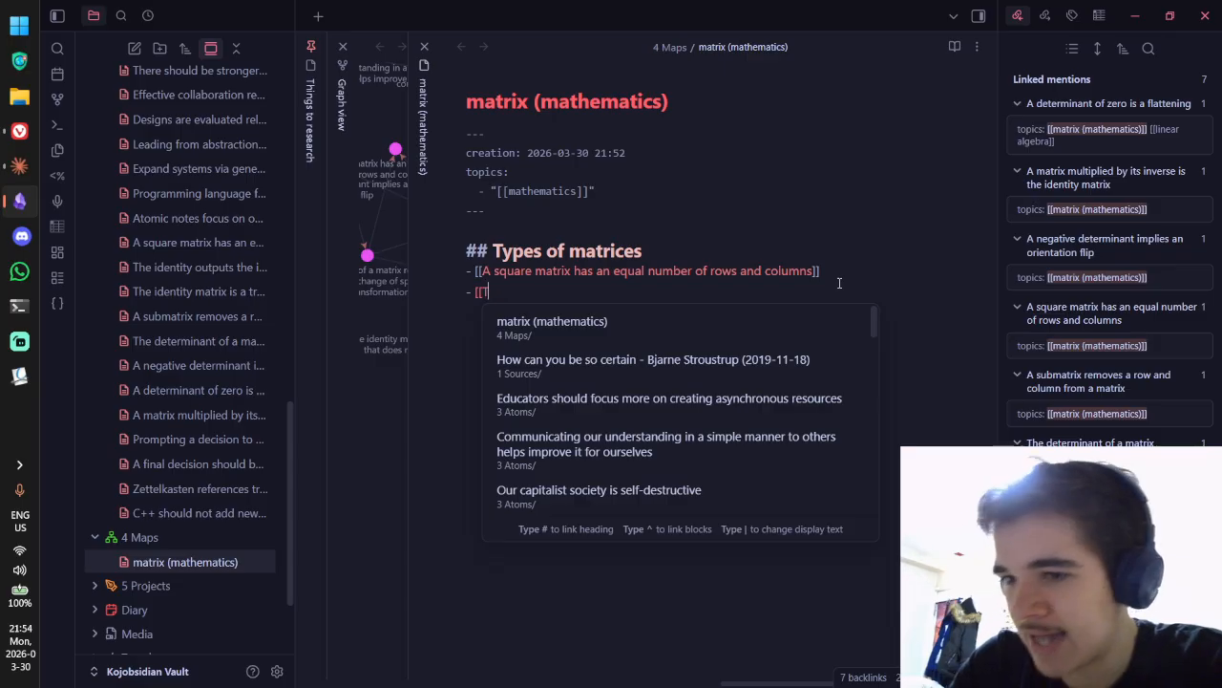
{"action": "type", "text": "he iden"}
{"action": "key", "text": "Return"}
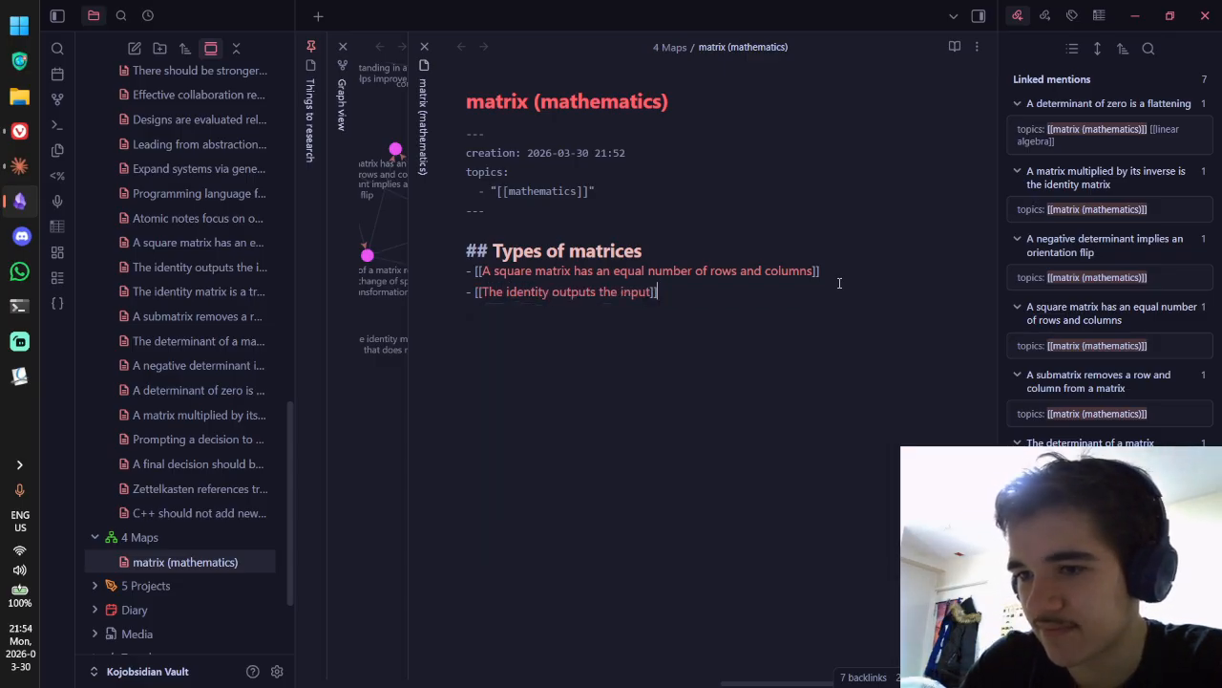
{"action": "key", "text": "BackSpace"}
{"action": "key", "text": "BackSpace"}
{"action": "key", "text": "BackSpace"}
{"action": "key", "text": "BackSpace"}
{"action": "key", "text": "BackSpace"}
{"action": "key", "text": "BackSpace"}
{"action": "key", "text": "BackSpace"}
{"action": "key", "text": "BackSpace"}
{"action": "key", "text": "BackSpace"}
{"action": "key", "text": "BackSpace"}
{"action": "key", "text": "BackSpace"}
{"action": "key", "text": "BackSpace"}
{"action": "key", "text": "BackSpace"}
{"action": "key", "text": "BackSpace"}
{"action": "key", "text": "BackSpace"}
{"action": "key", "text": "BackSpace"}
{"action": "key", "text": "BackSpace"}
{"action": "key", "text": "BackSpace"}
{"action": "key", "text": "BackSpace"}
{"action": "key", "text": "BackSpace"}
{"action": "key", "text": "BackSpace"}
{"action": "key", "text": "BackSpace"}
{"action": "key", "text": "BackSpace"}
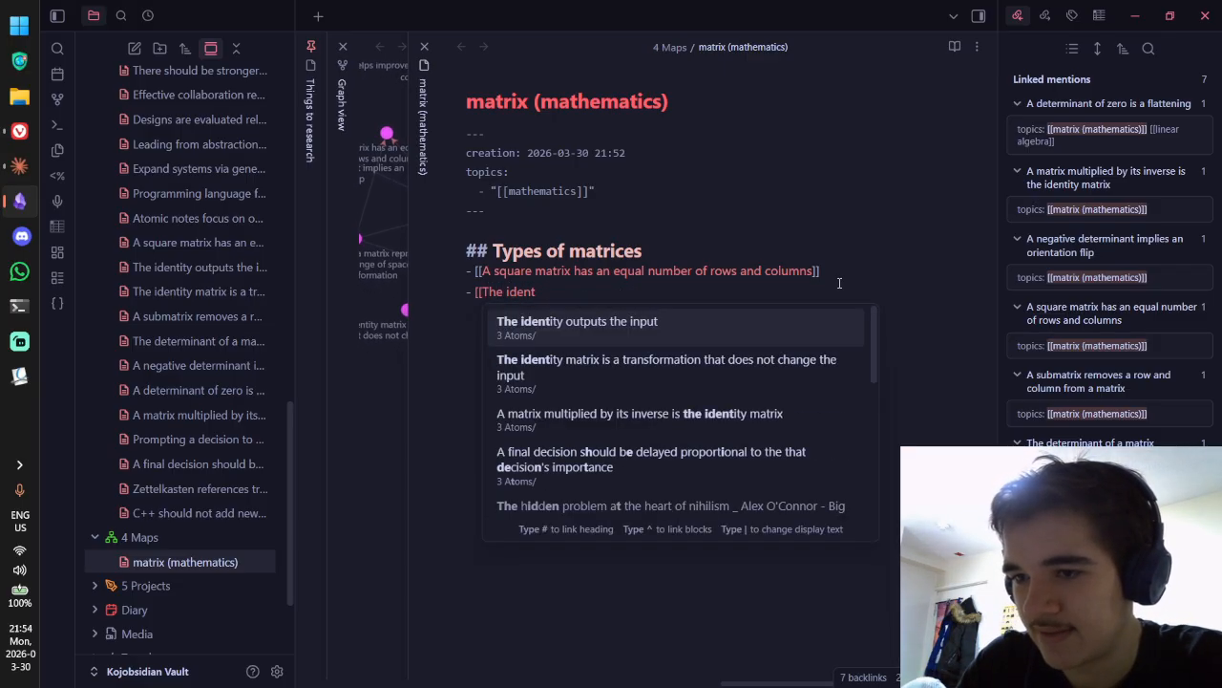
{"action": "key", "text": "Down"}
{"action": "key", "text": "Return"}
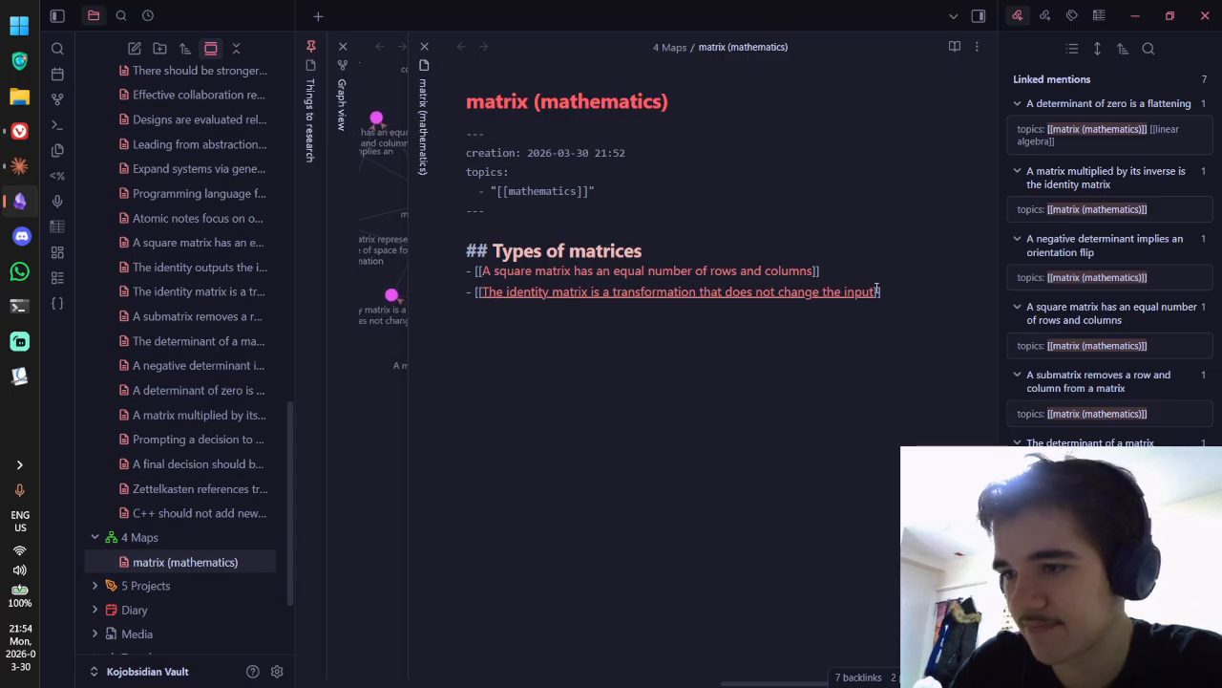
Step: Move the identity matrix bullet above the square matrix bullet, directly under the Types of matrices heading
{"action": "left_click_drag", "start_coordinate": [880, 292], "coordinate": [461, 303]}
{"action": "key", "text": "ctrl+x"}
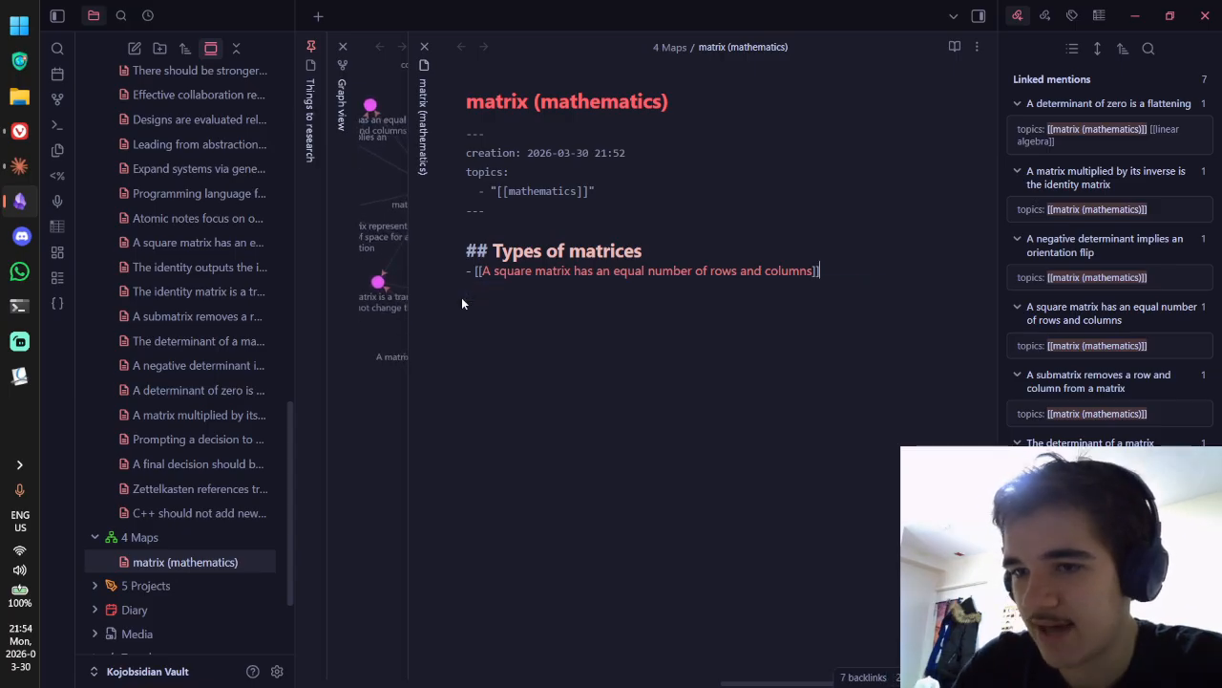
{"action": "left_click", "coordinate": [681, 259]}
{"action": "key", "text": "Return"}
{"action": "key", "text": "ctrl+v"}
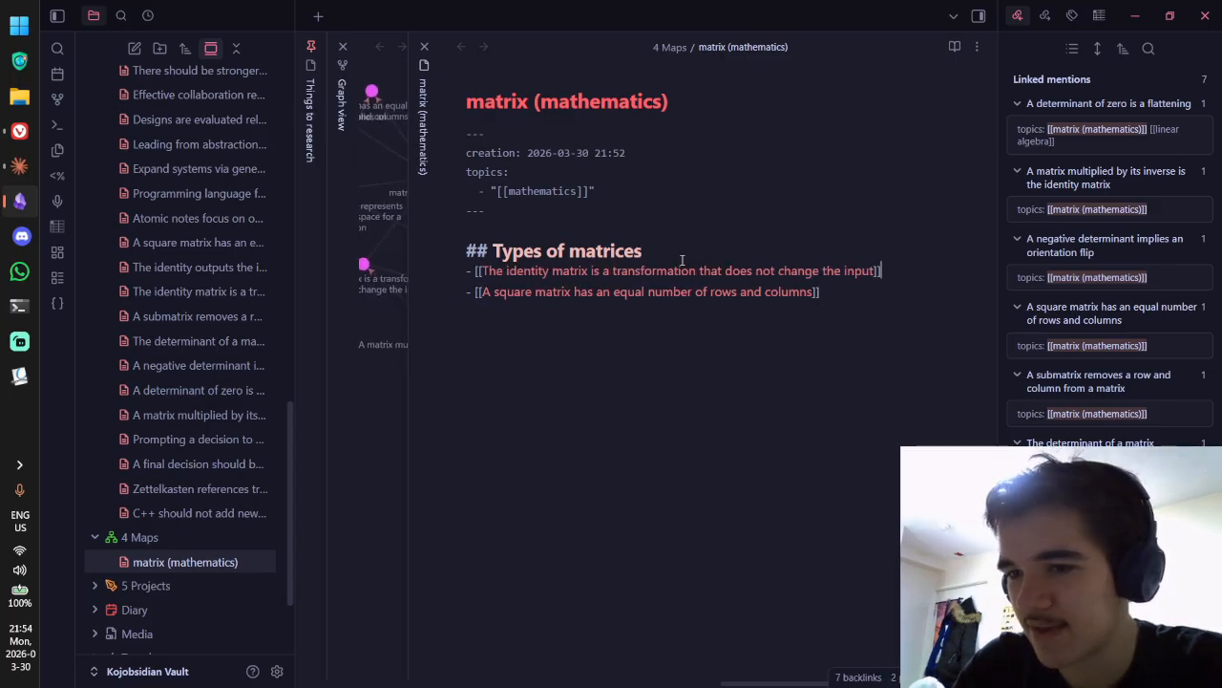
Step: Insert a bullet linking to "A submatrix removes a row and column from a matrix" between the identity and square matrix bullets
{"action": "key", "text": "Return"}
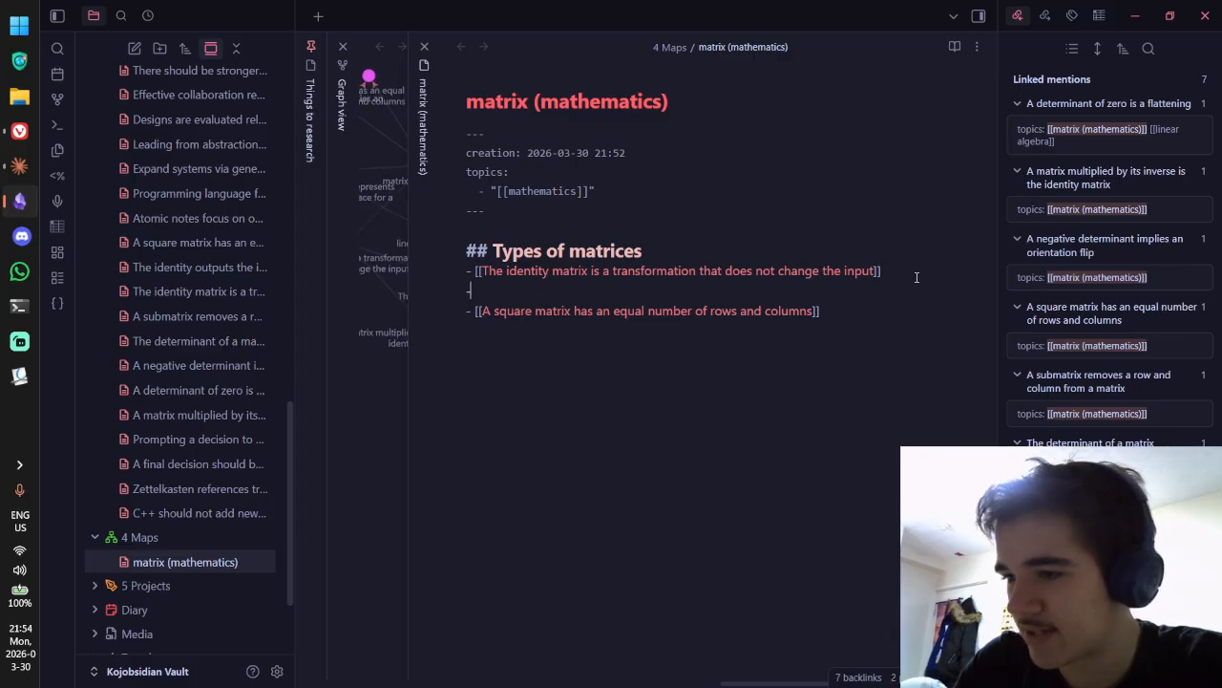
{"action": "type", "text": "[[A submati"}
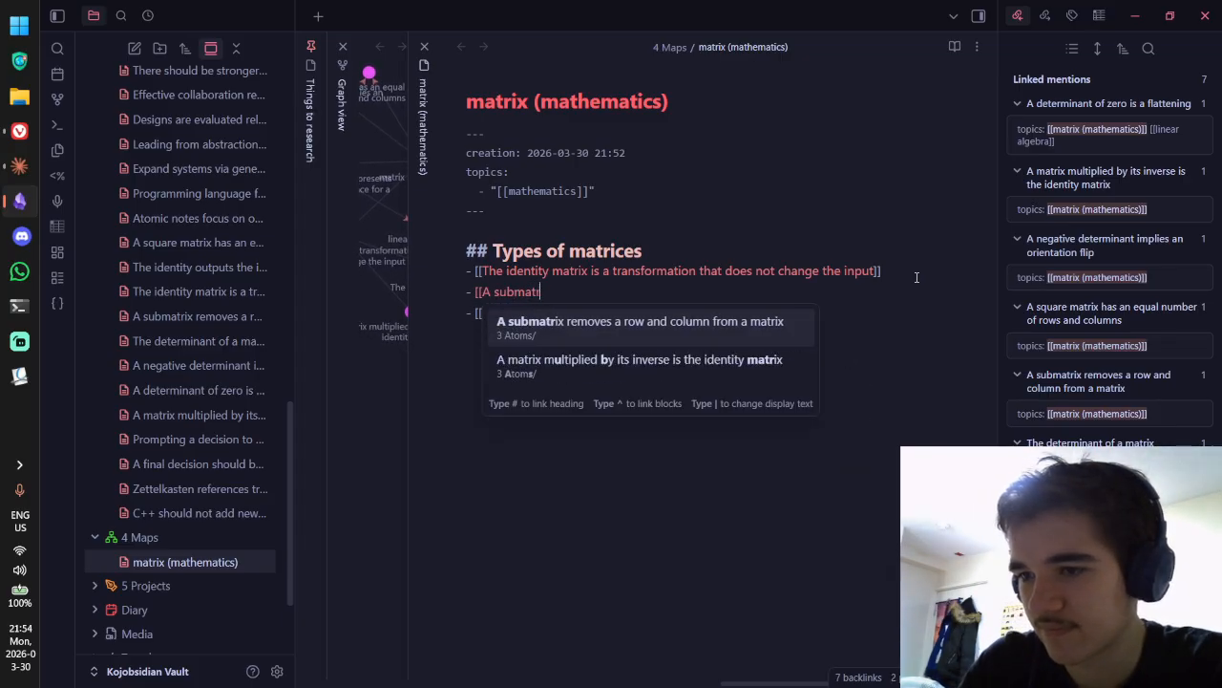
{"action": "key", "text": "Return"}
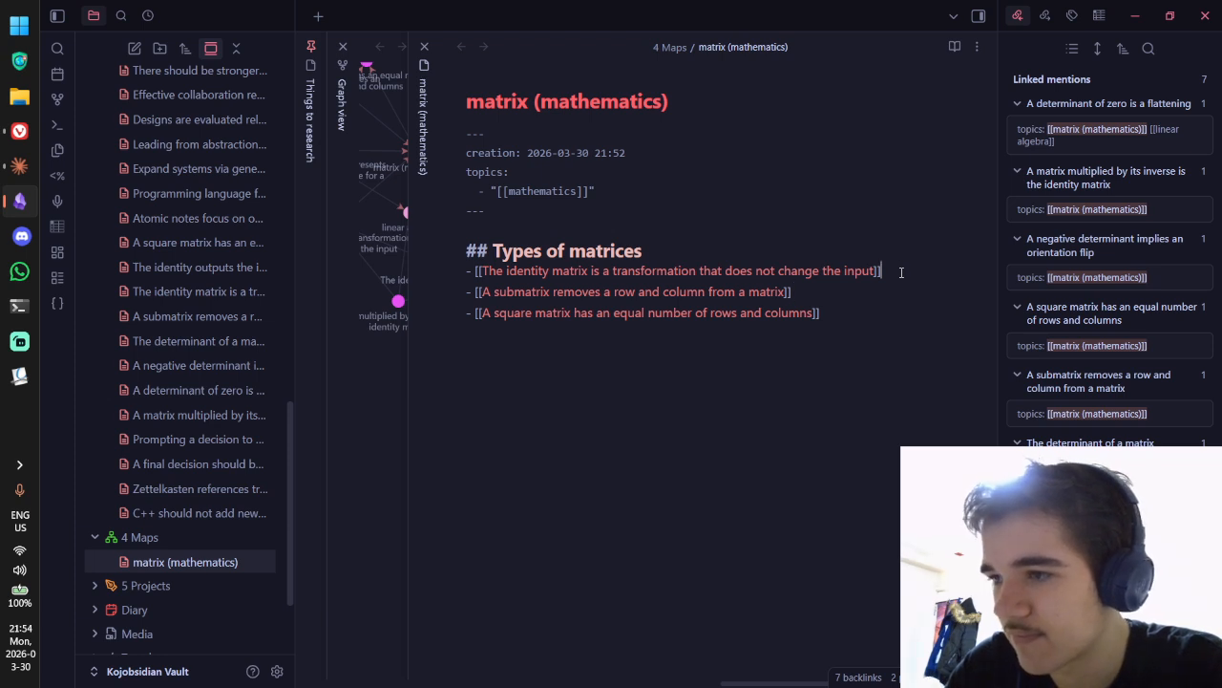
Step: Nest a link to "A matrix multiplied by its inverse is the identity matrix" under the identity matrix bullet and preview the note
{"action": "key", "text": "Return"}
{"action": "type", "text": "[[A m"}
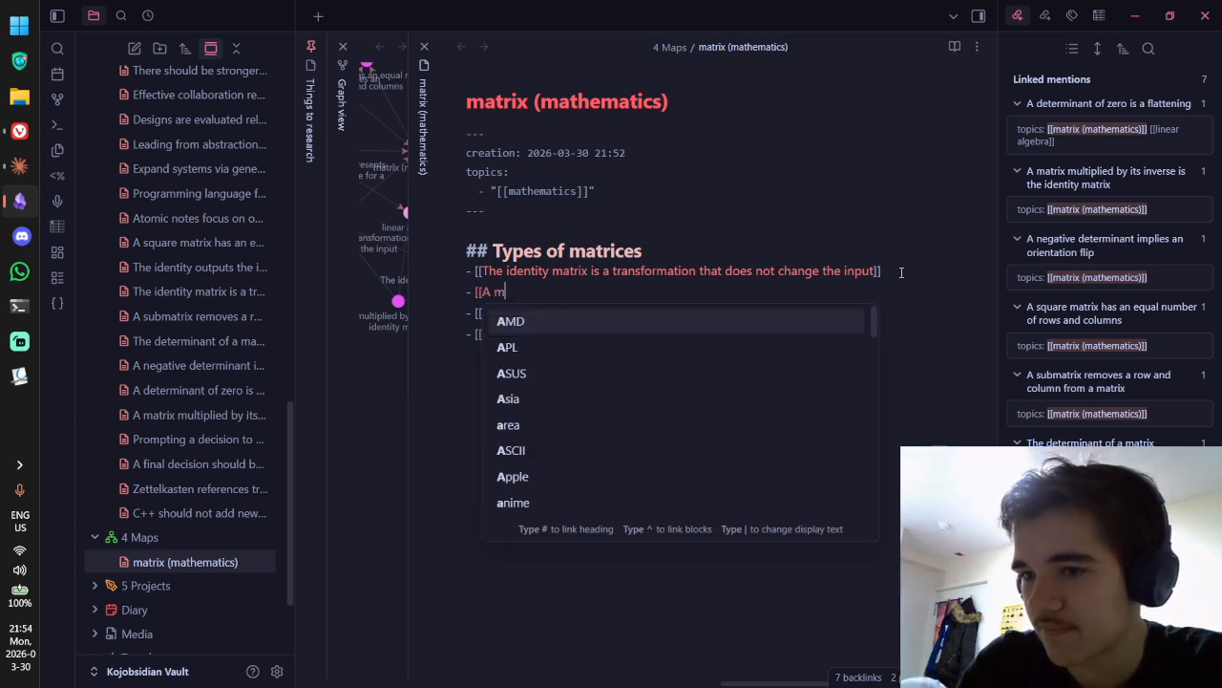
{"action": "type", "text": "atrix"}
{"action": "key", "text": "Return"}
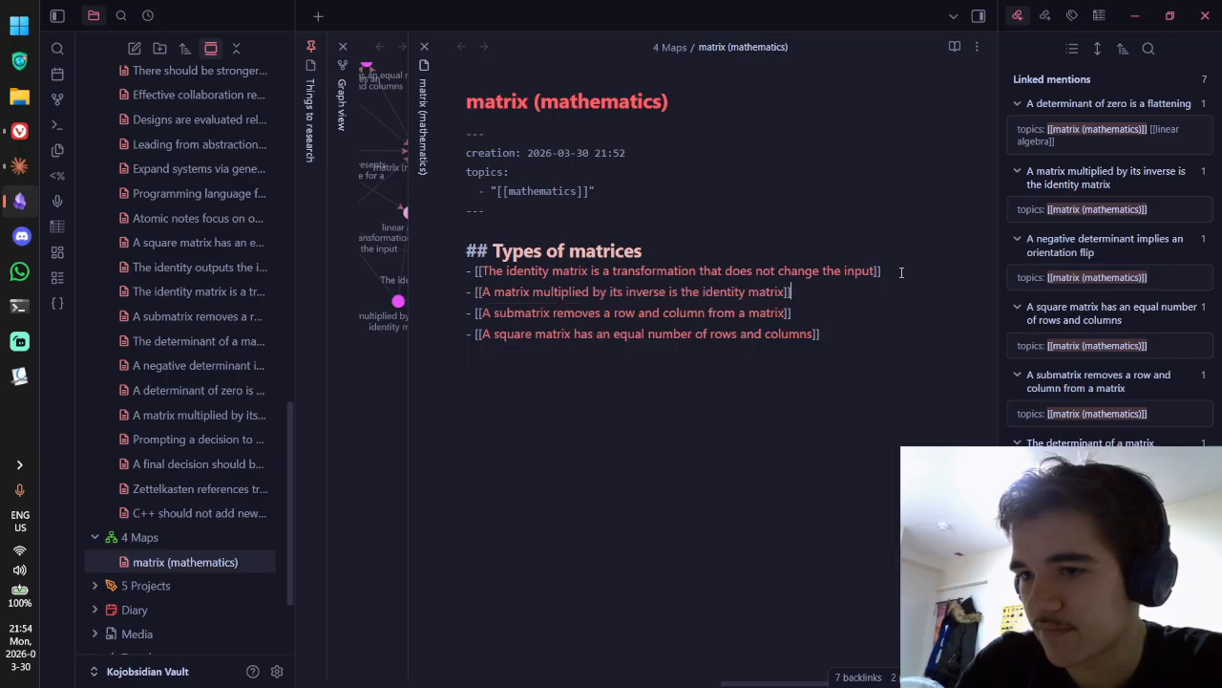
{"action": "key", "text": "Tab"}
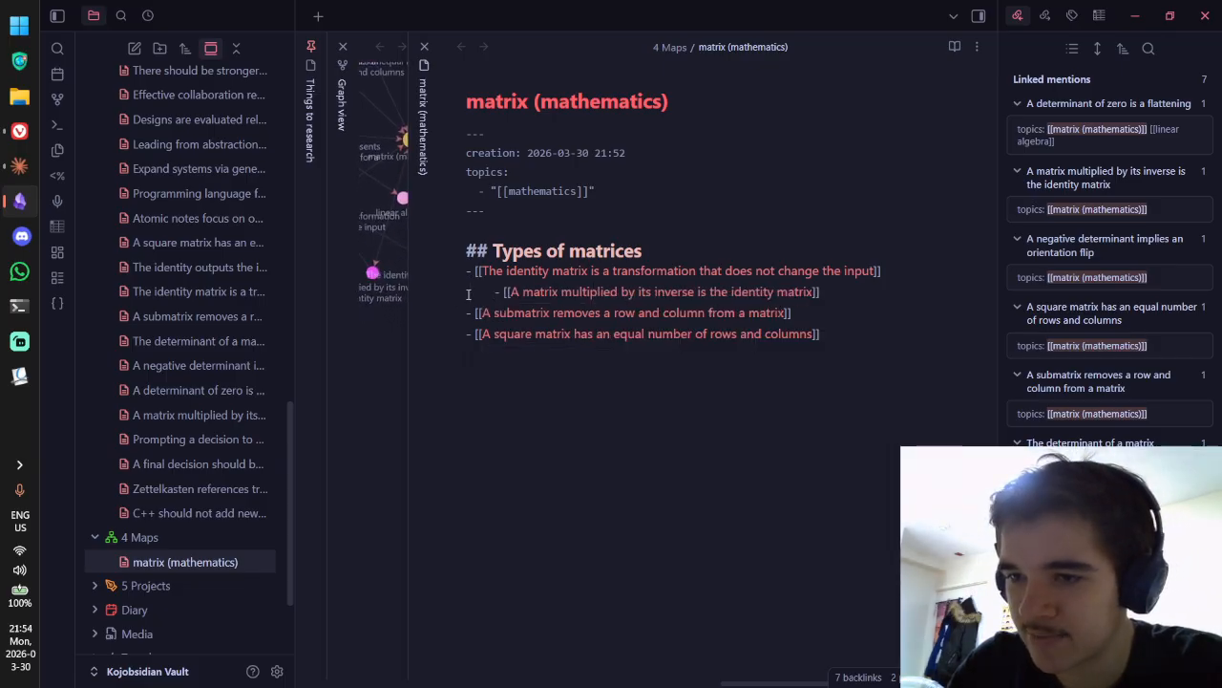
{"action": "key", "text": "ctrl+e"}
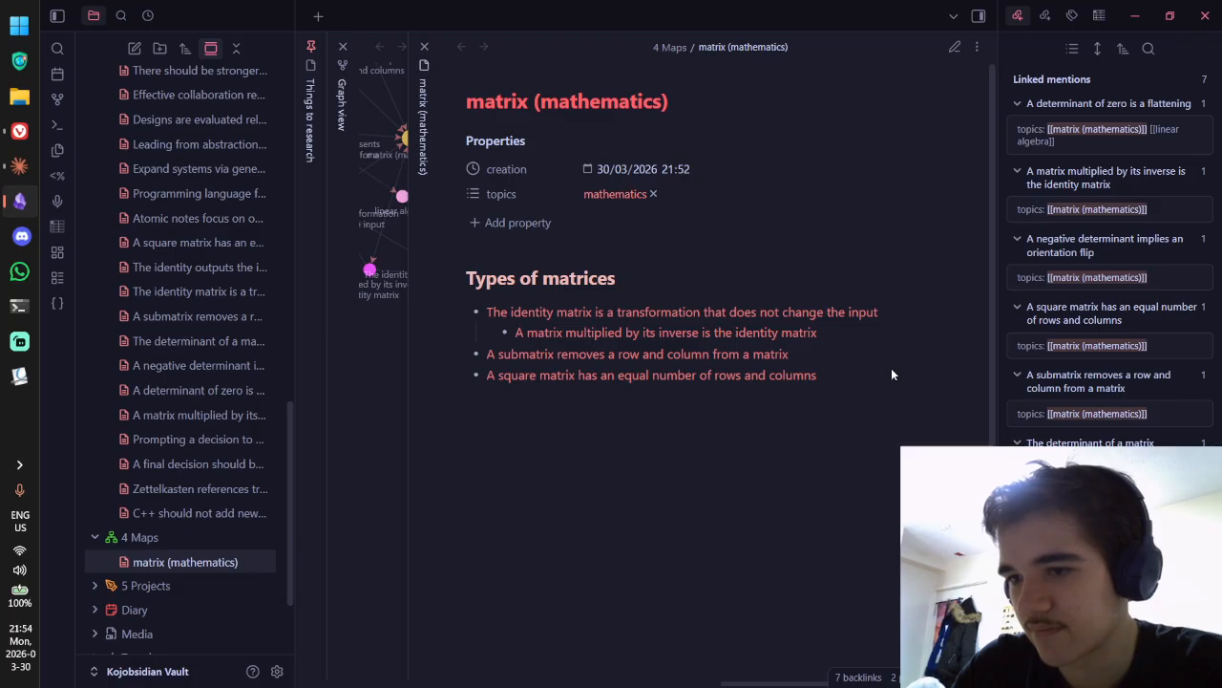
{"action": "key", "text": "ctrl+e"}
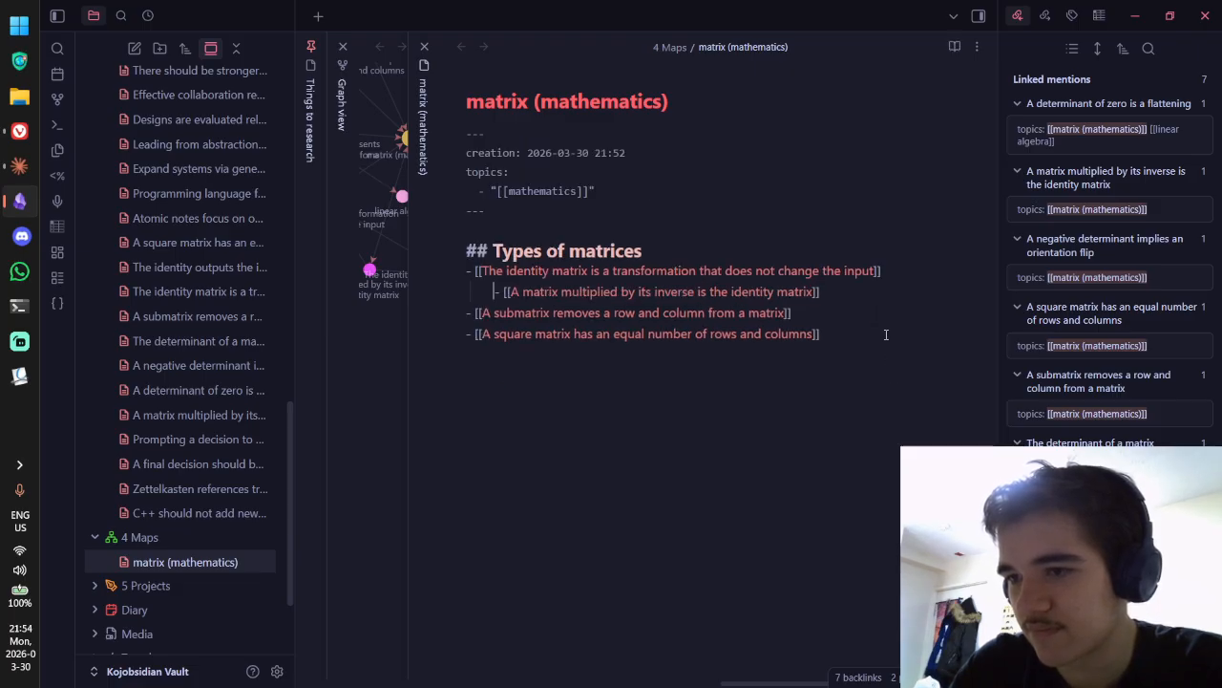
Step: Copy and remove the identity matrix bullet, and promote the inverse bullet to the top level of the list
{"action": "left_click_drag", "start_coordinate": [898, 271], "coordinate": [454, 264]}
{"action": "key", "text": "ctrl+c"}
{"action": "key", "text": "BackSpace"}
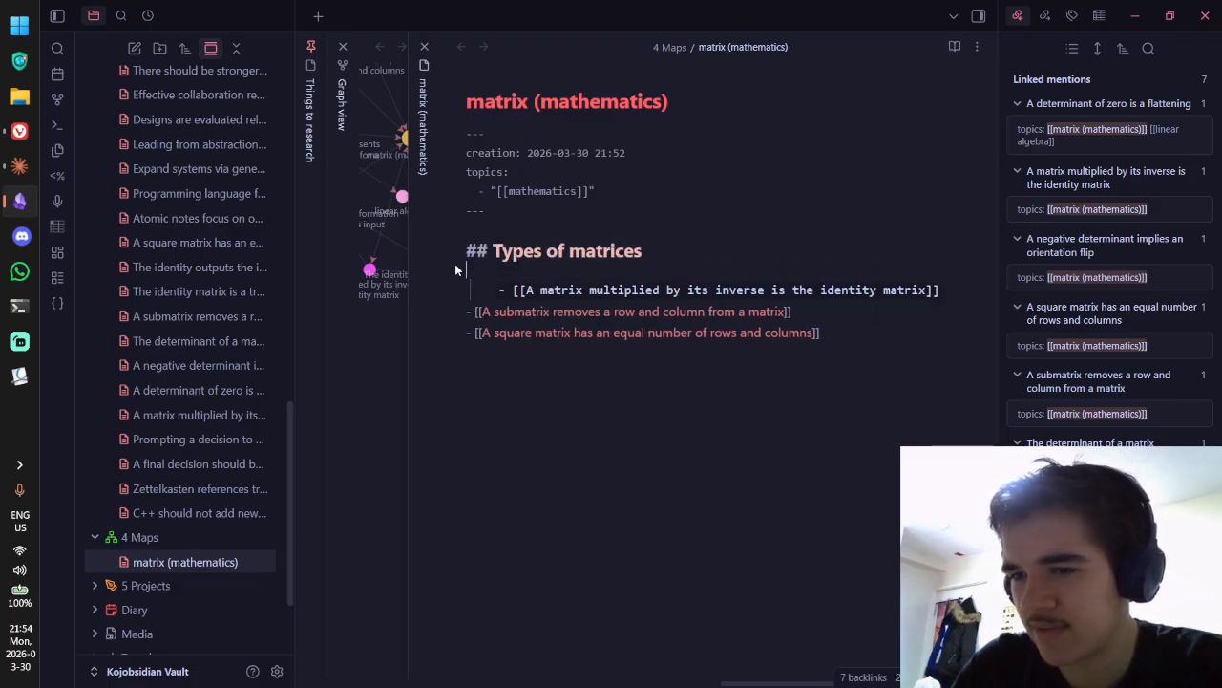
{"action": "left_click", "coordinate": [476, 268]}
{"action": "key", "text": "shift+Tab"}
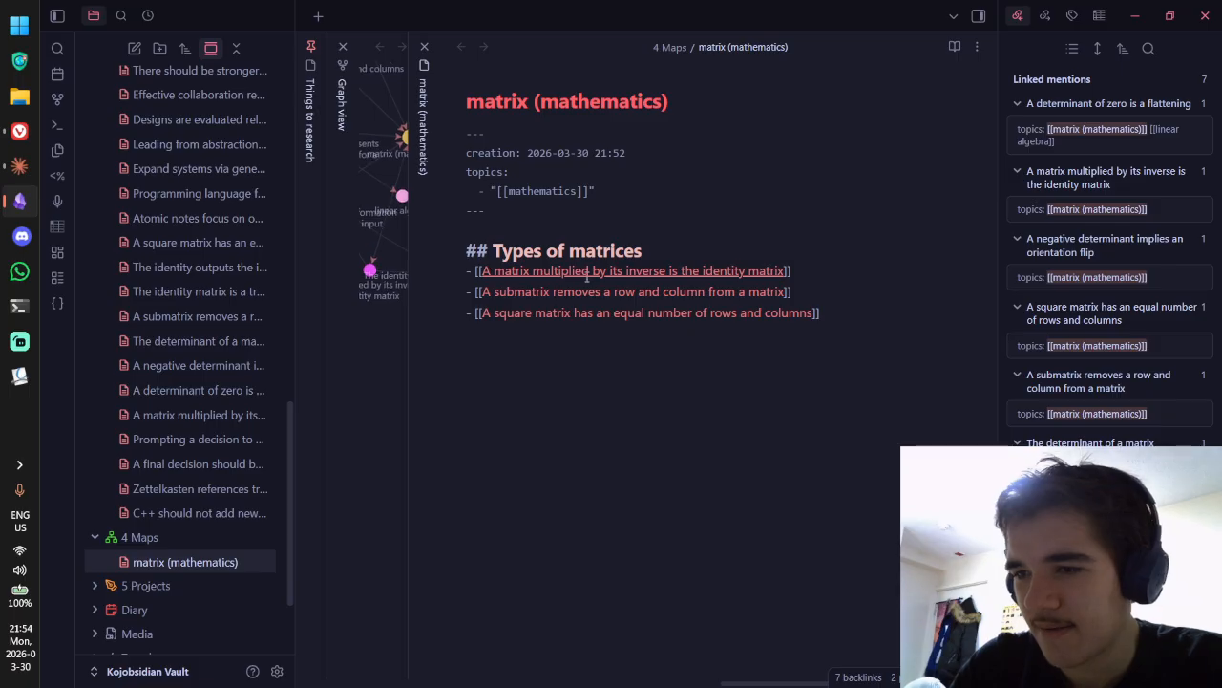
Step: Paste the identity matrix link as a nested bullet under the inverse bullet, remove the surplus characters before it, and preview the note
{"action": "left_click", "coordinate": [790, 271]}
{"action": "key", "text": "Return"}
{"action": "key", "text": "Tab"}
{"action": "type", "text": "[["}
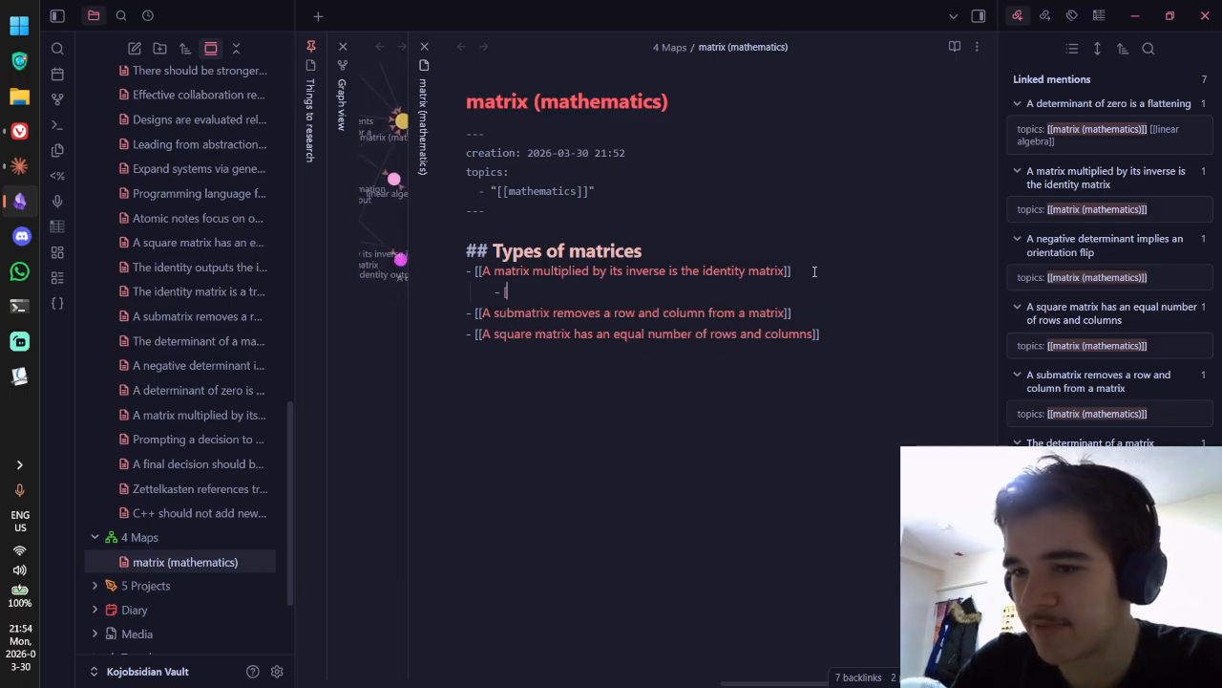
{"action": "key", "text": "ctrl+v"}
{"action": "key", "text": "BackSpace"}
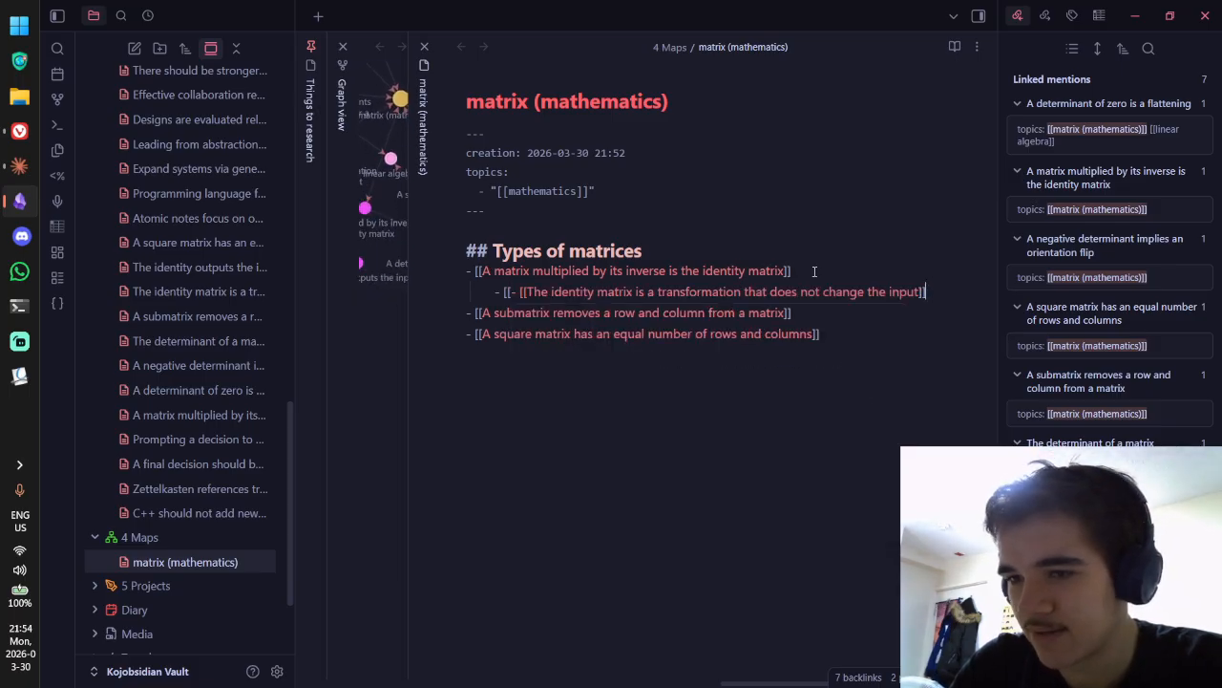
{"action": "left_click", "coordinate": [525, 293]}
{"action": "key", "text": "BackSpace"}
{"action": "key", "text": "BackSpace"}
{"action": "key", "text": "BackSpace"}
{"action": "key", "text": "BackSpace"}
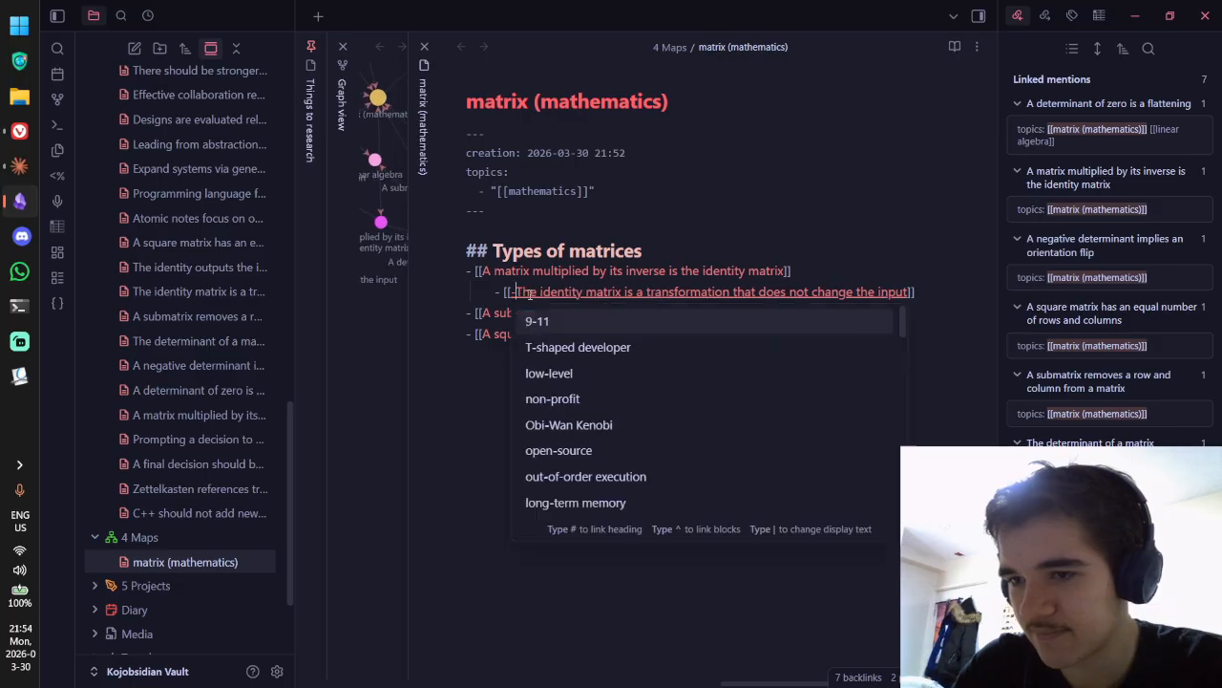
{"action": "key", "text": "ctrl+e"}
{"action": "key", "text": "ctrl+e"}
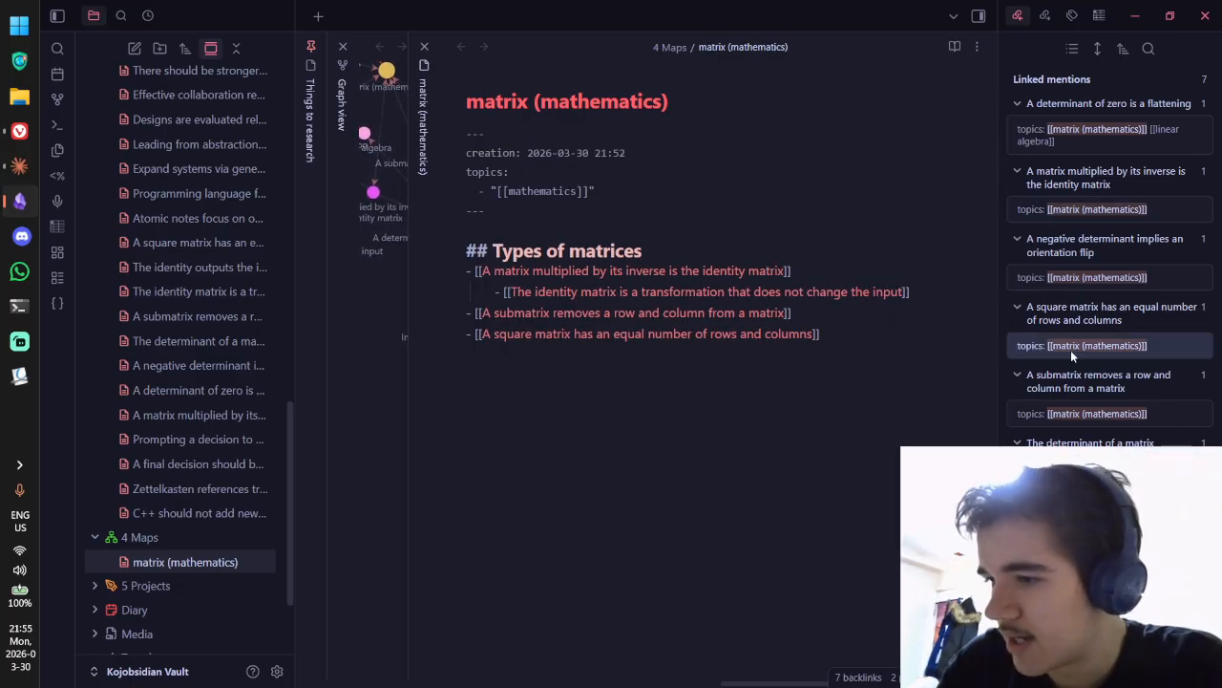
Step: Add a level-two "Determinant" heading below the list with a bullet linking to "A determinant of zero is a flattening"
{"action": "left_click", "coordinate": [858, 337]}
{"action": "key", "text": "Return"}
{"action": "key", "text": "Return"}
{"action": "type", "text": "## Deter"}
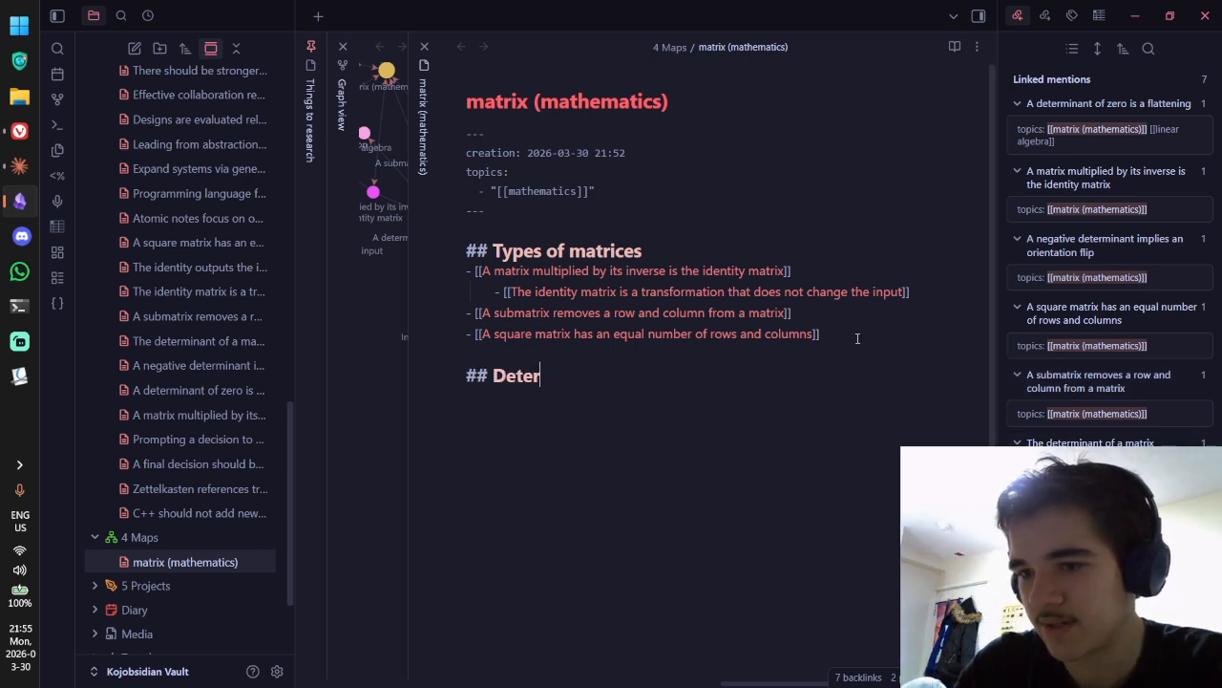
{"action": "type", "text": "minant"}
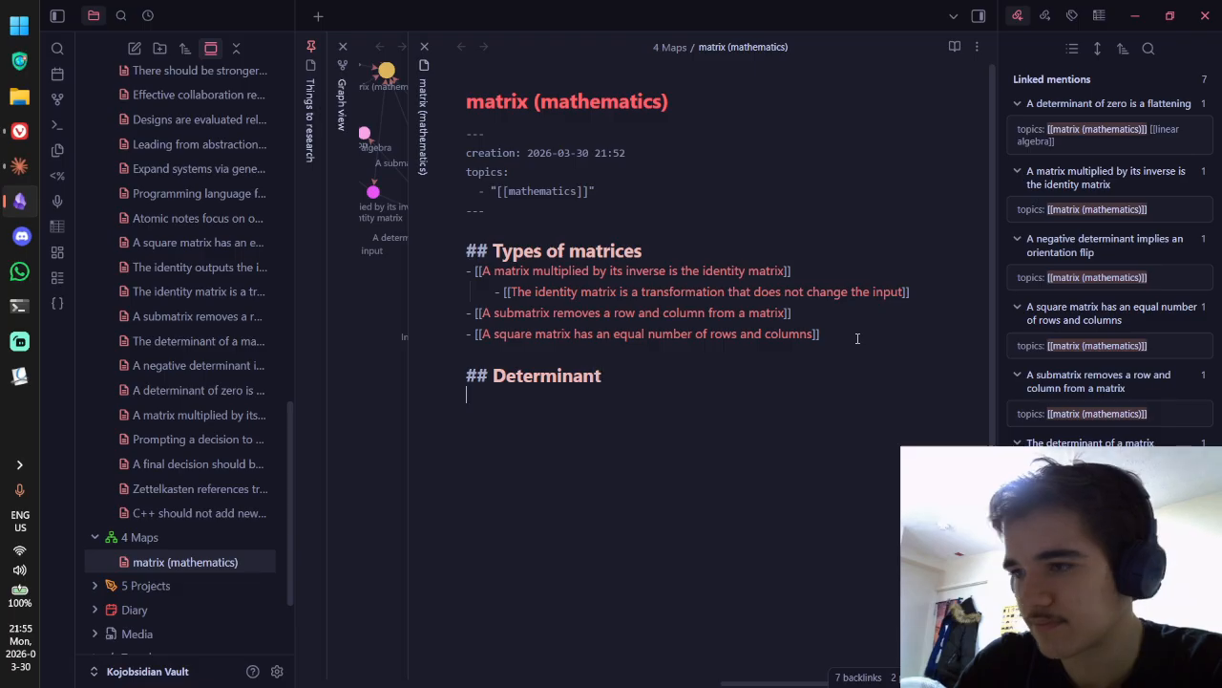
{"action": "type", "text": " - [[A determin"}
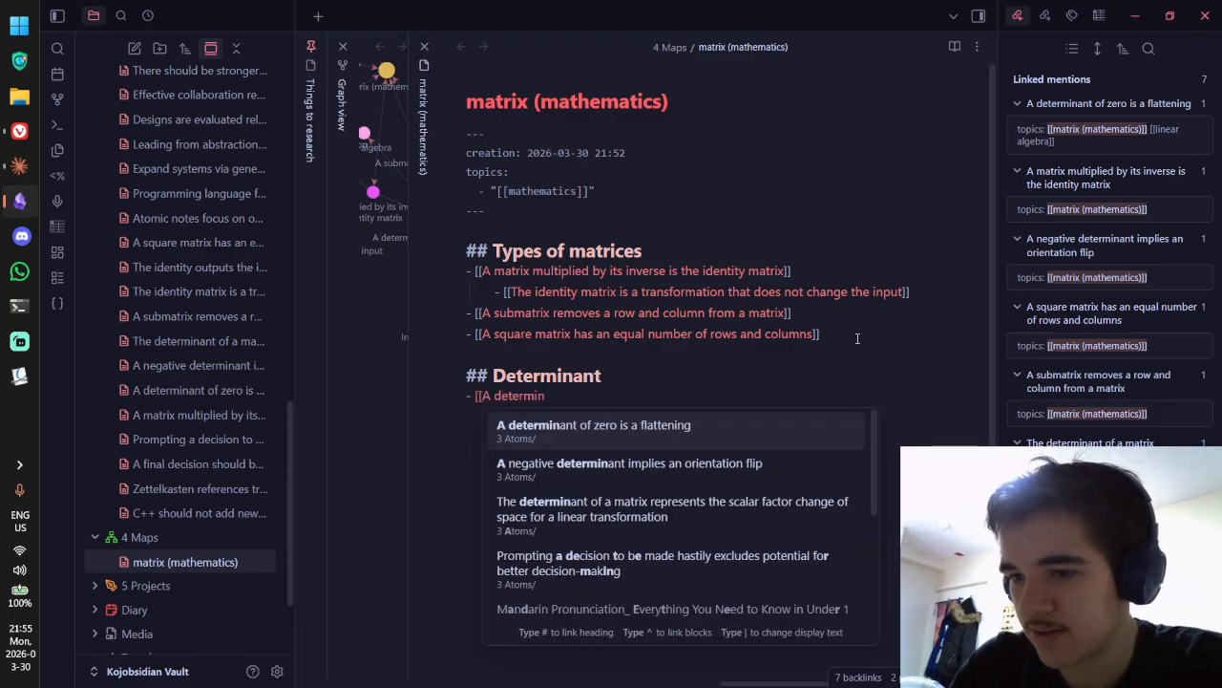
{"action": "key", "text": "Return"}
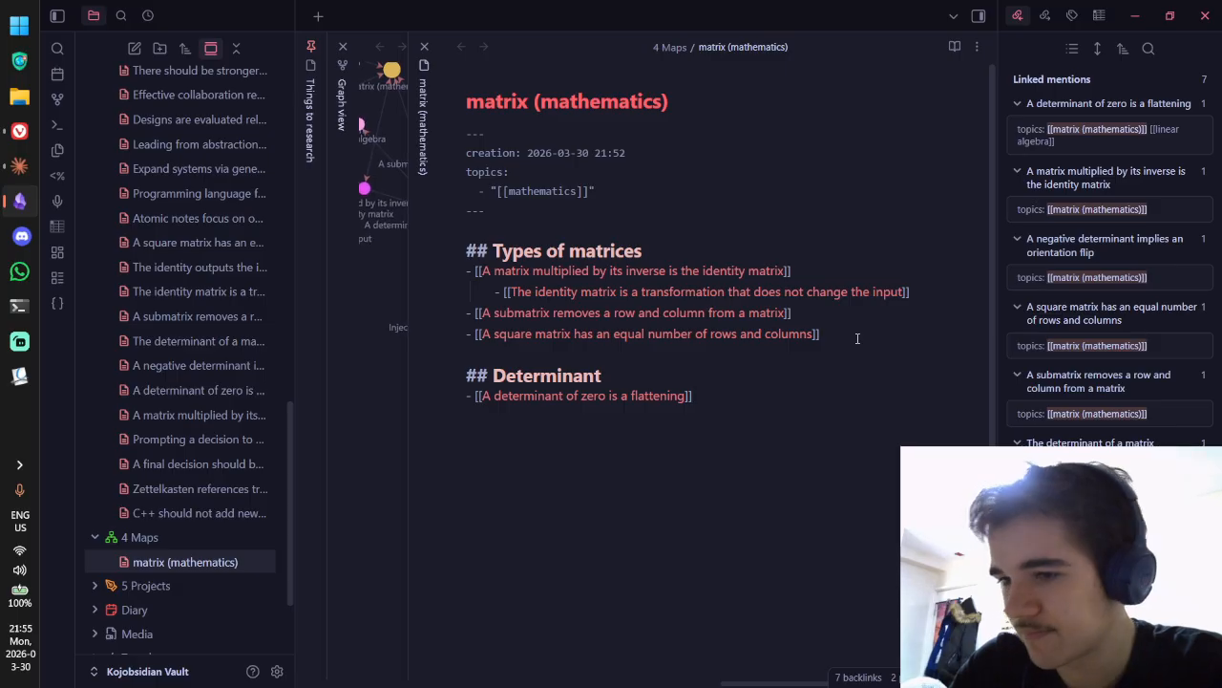
Step: Add a bullet under the Determinant heading linking to "The determinant of a matrix represents the scalar factor change of space for a linear transformation"
{"action": "key", "text": "Up"}
{"action": "key", "text": "Return"}
{"action": "type", "text": "- [["}
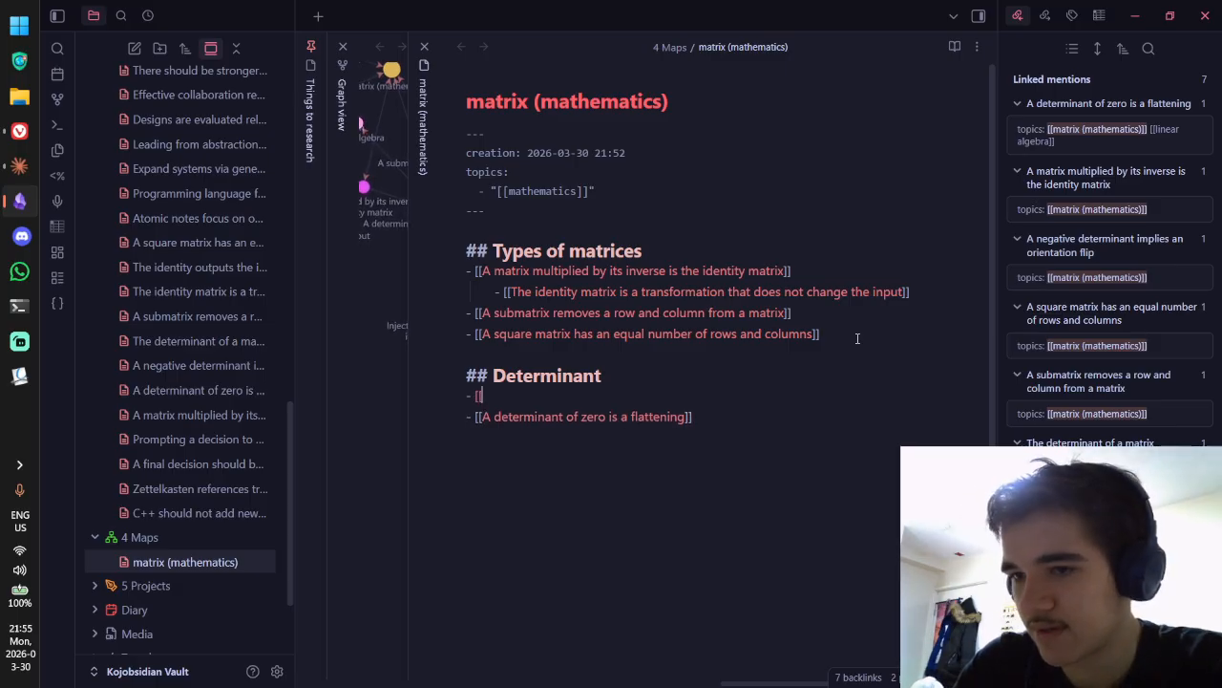
{"action": "type", "text": "The deter"}
{"action": "key", "text": "Return"}
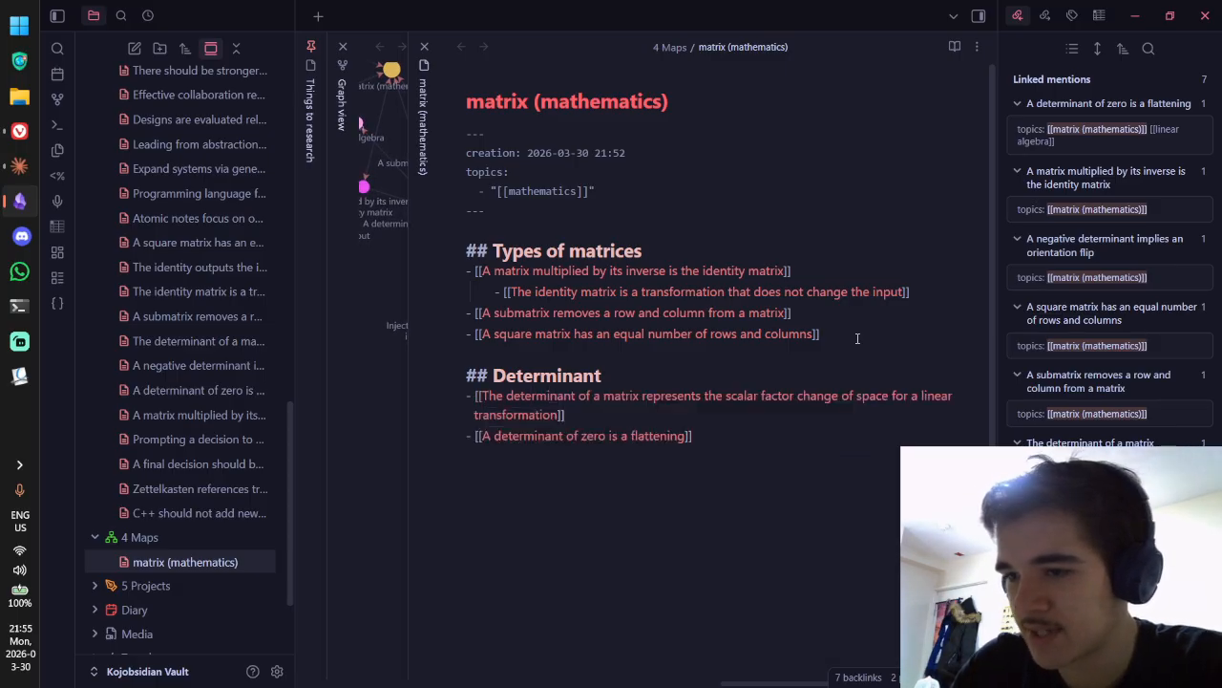
Step: Nest the "A determinant of zero is a flattening" bullet under the scalar factor bullet and preview the note
{"action": "left_click", "coordinate": [468, 437]}
{"action": "key", "text": "Tab"}
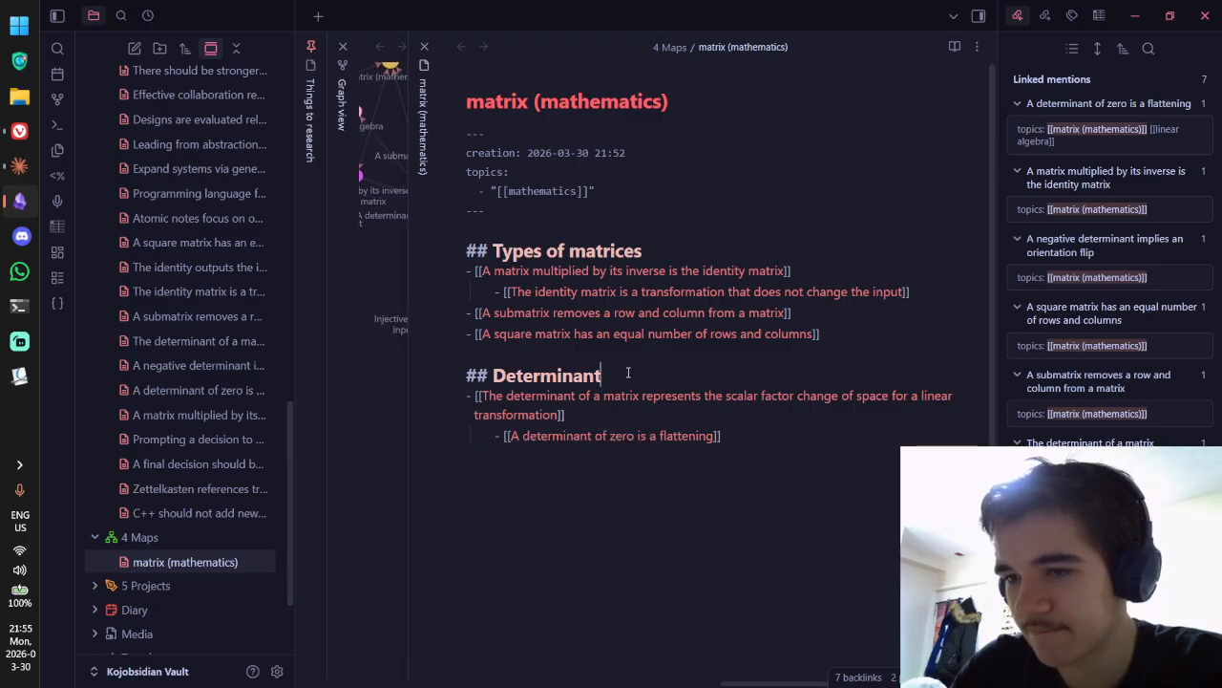
{"action": "key", "text": "ctrl+e"}
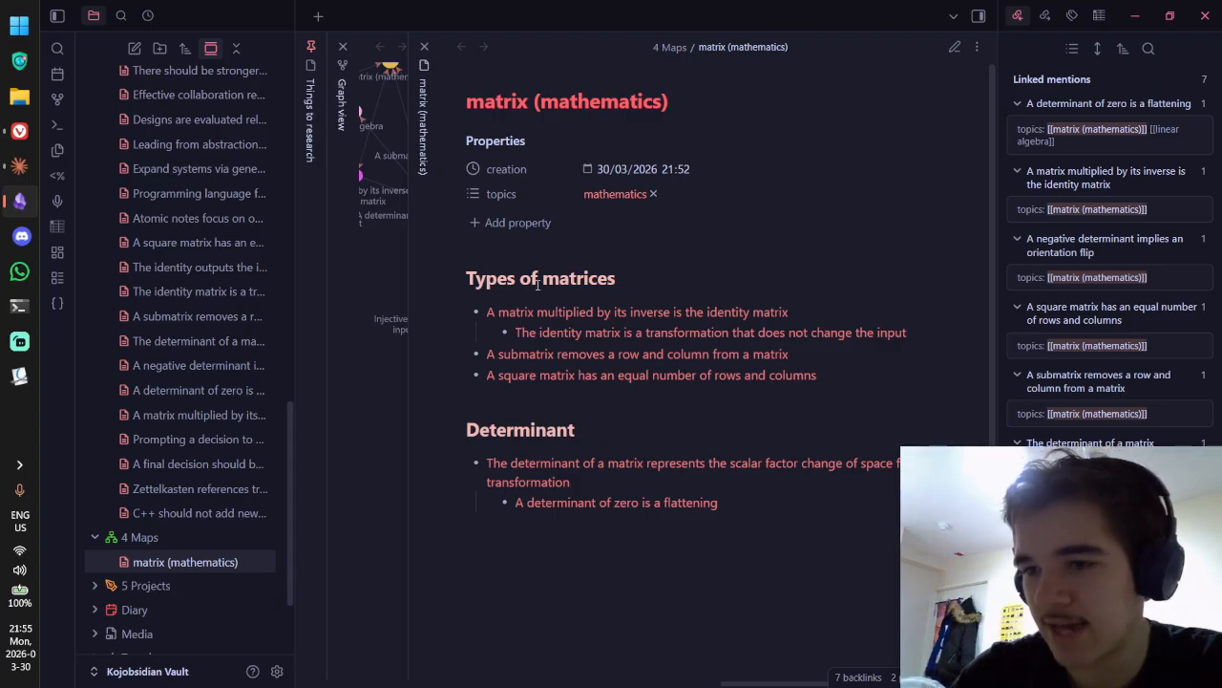
{"action": "mouse_move", "coordinate": [510, 321]}
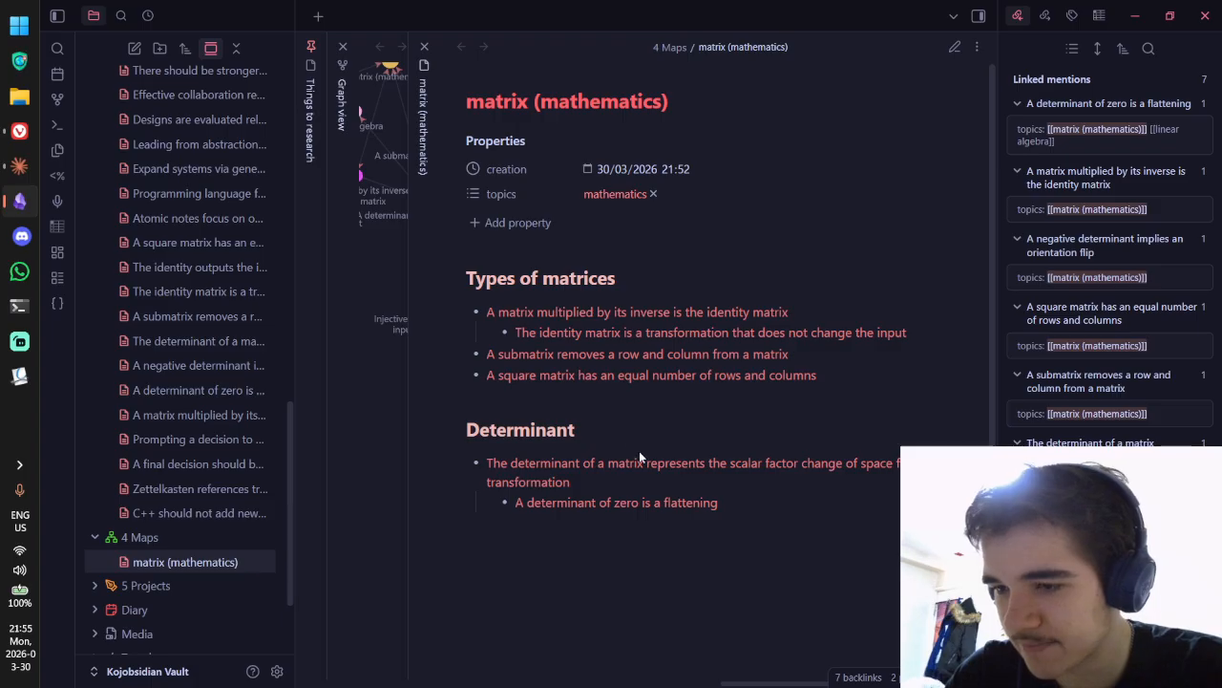
Step: Add a nested bullet linking to "A negative determinant implies an orientation flip" under the scalar factor bullet and preview the note
{"action": "key", "text": "ctrl+e"}
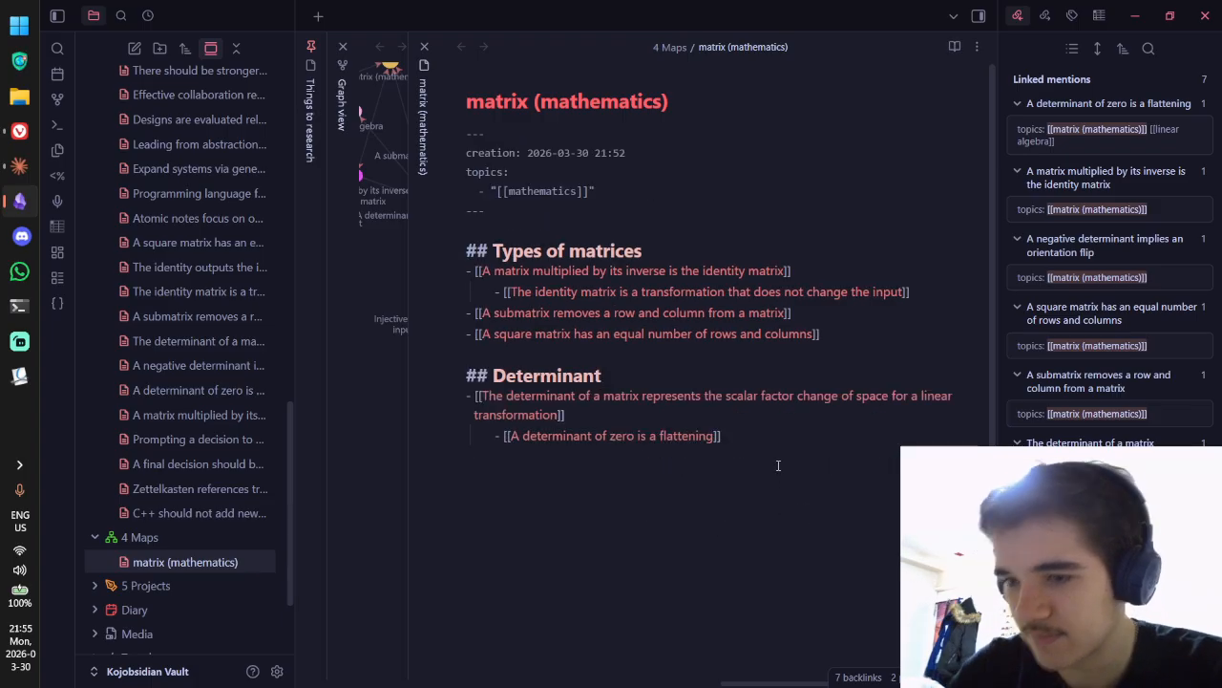
{"action": "left_click", "coordinate": [778, 465]}
{"action": "key", "text": "Return"}
{"action": "type", "text": "["}
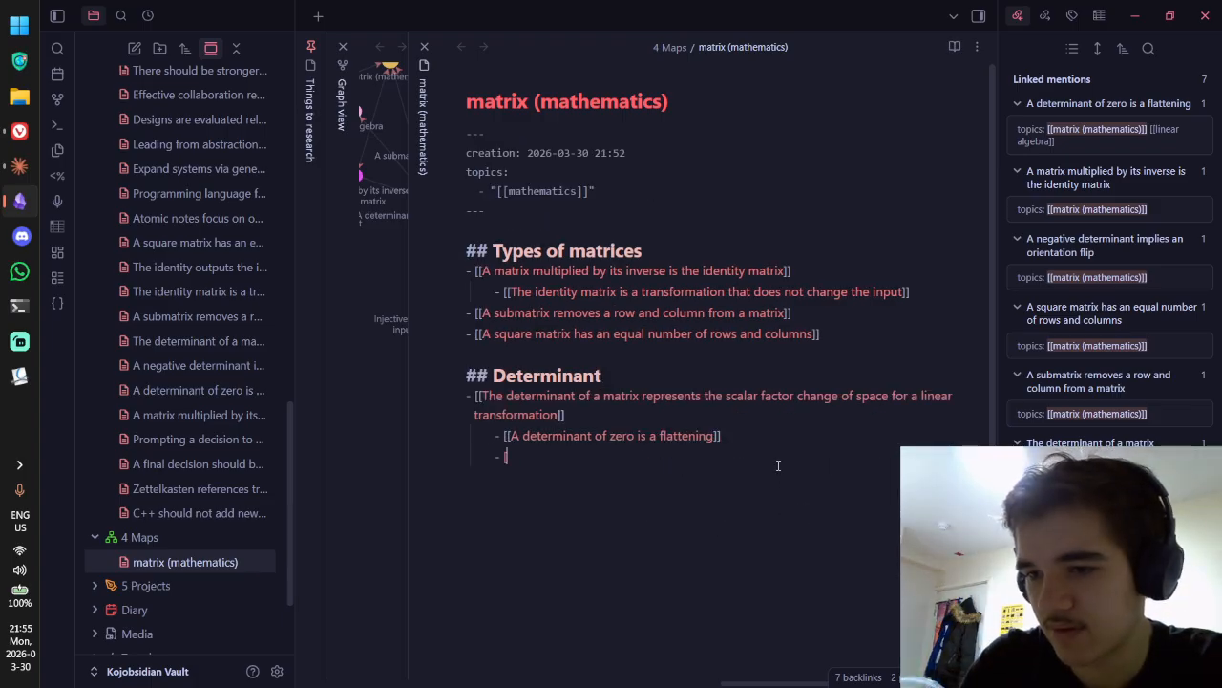
{"action": "type", "text": "[A nega"}
{"action": "key", "text": "Return"}
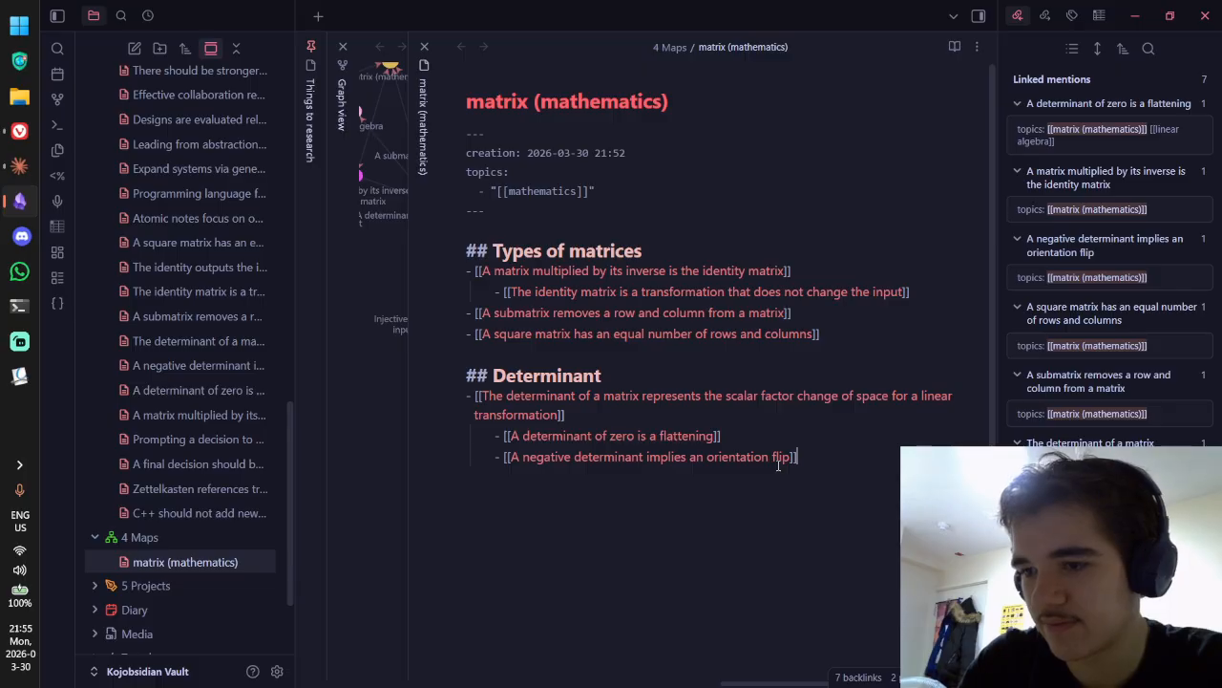
{"action": "key", "text": "ctrl+e"}
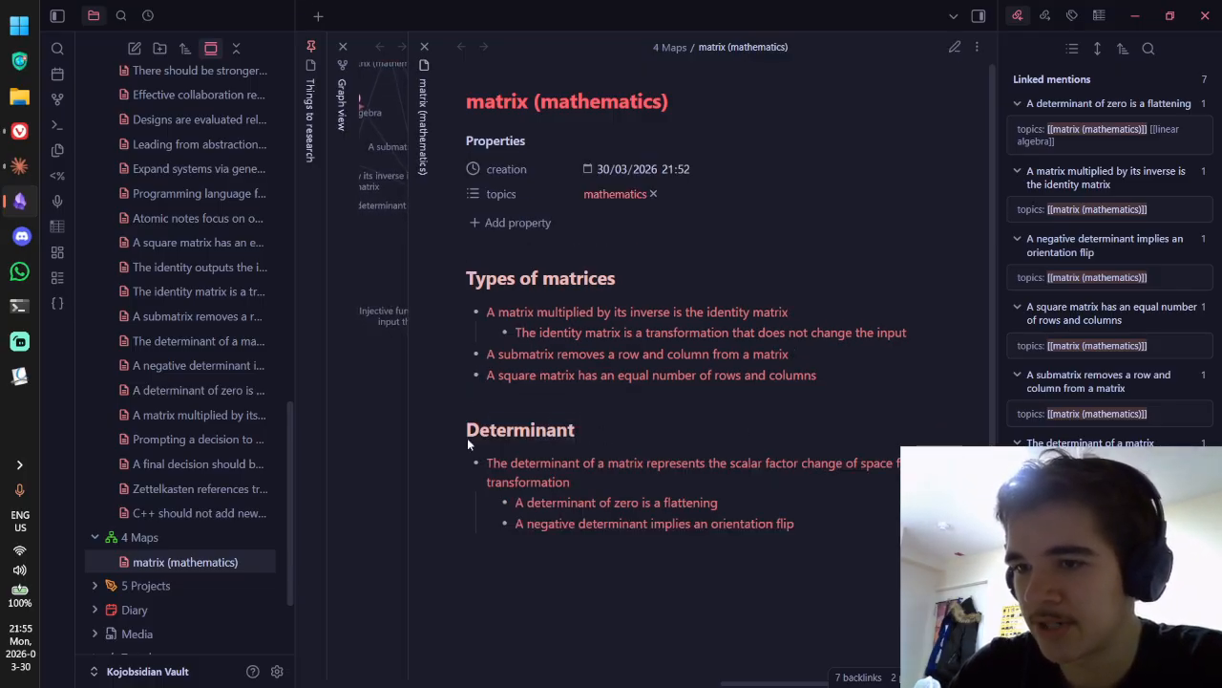
Step: Remove the creation property from the matrix (mathematics) note and preview the note
{"action": "key", "text": "ctrl+e"}
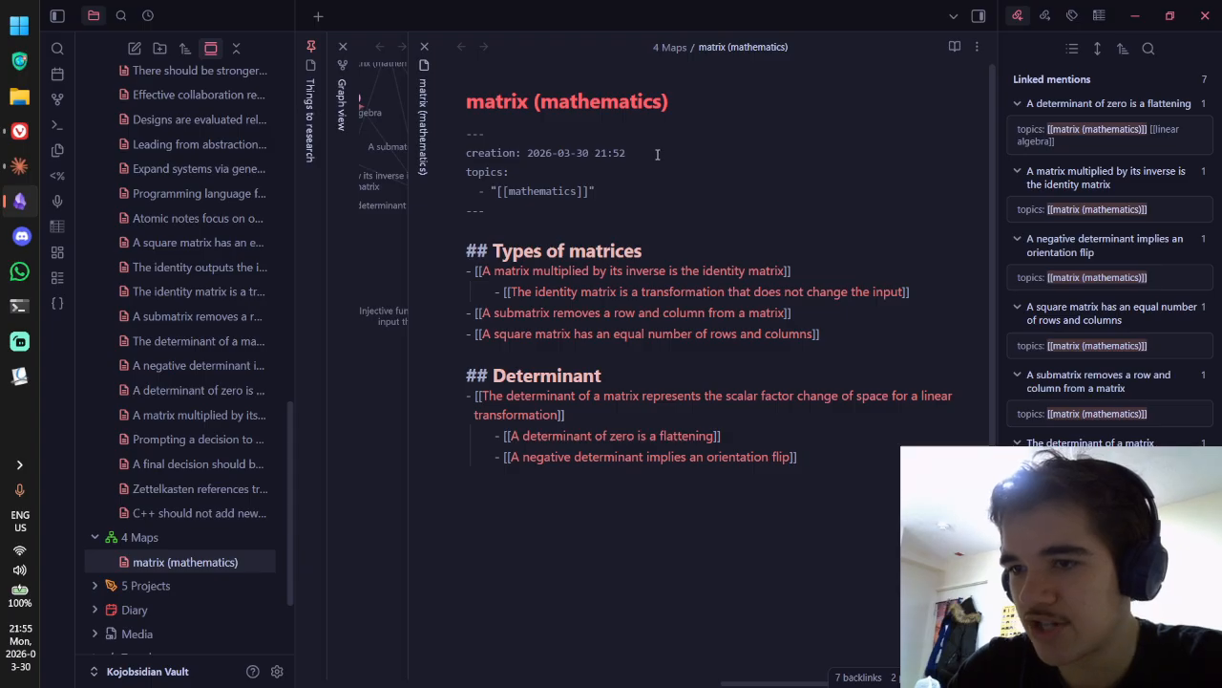
{"action": "left_click_drag", "start_coordinate": [657, 154], "coordinate": [488, 150]}
{"action": "key", "text": "BackSpace"}
{"action": "key", "text": "ctrl+e"}
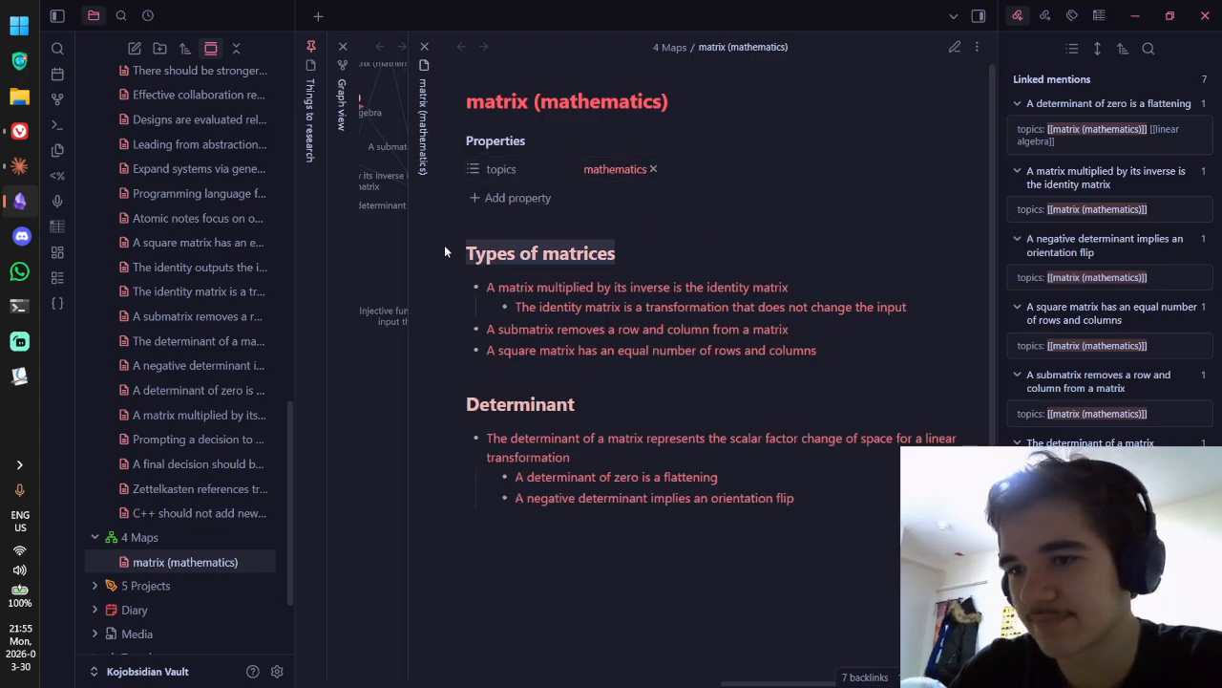
Step: Close the note, reopen the graph view, and examine the connections around the matrix (mathematics), linear algebra and systems nodes
{"action": "left_click", "coordinate": [424, 46]}
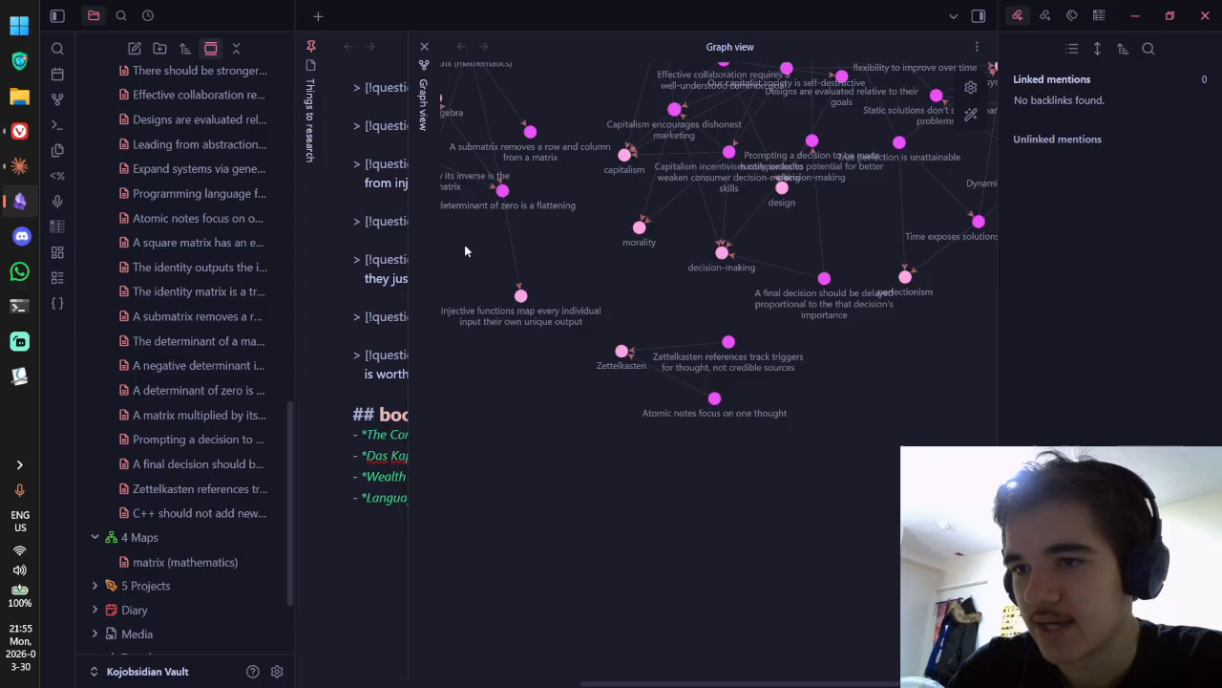
{"action": "left_click", "coordinate": [424, 45]}
{"action": "left_click", "coordinate": [57, 99]}
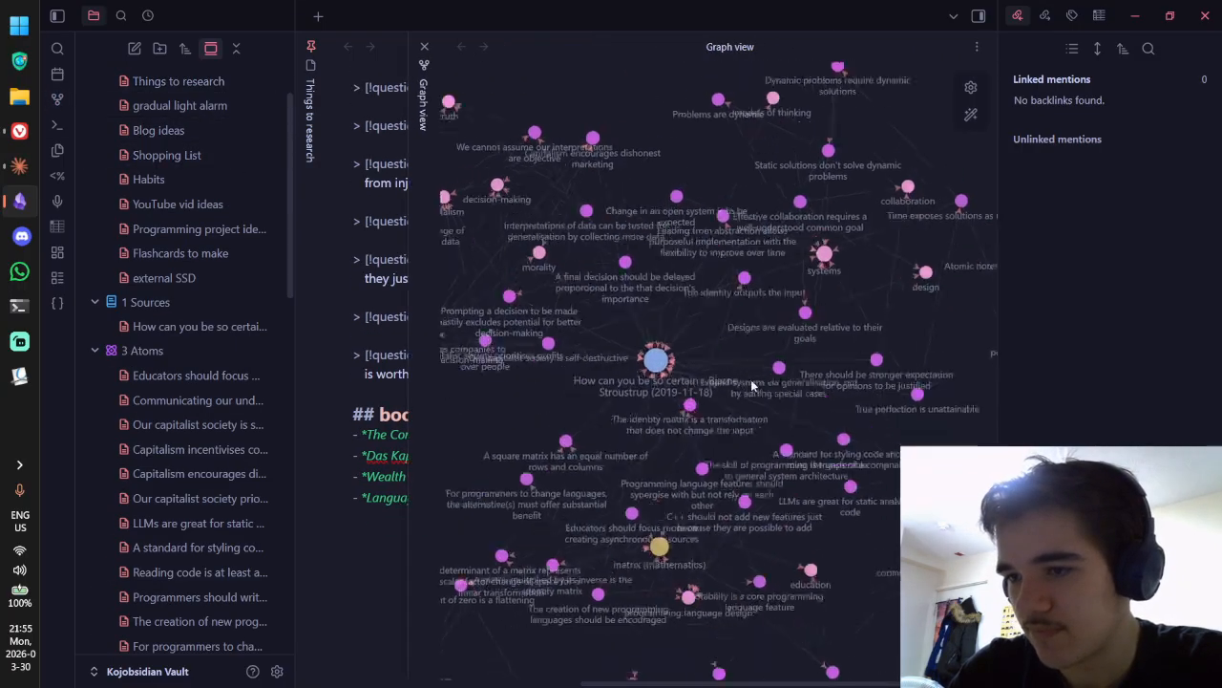
{"action": "scroll", "coordinate": [766, 402], "scroll_direction": "down", "scroll_amount": 1}
{"action": "left_click_drag", "start_coordinate": [694, 619], "coordinate": [692, 459]}
{"action": "scroll", "coordinate": [632, 403], "scroll_direction": "up", "scroll_amount": 1}
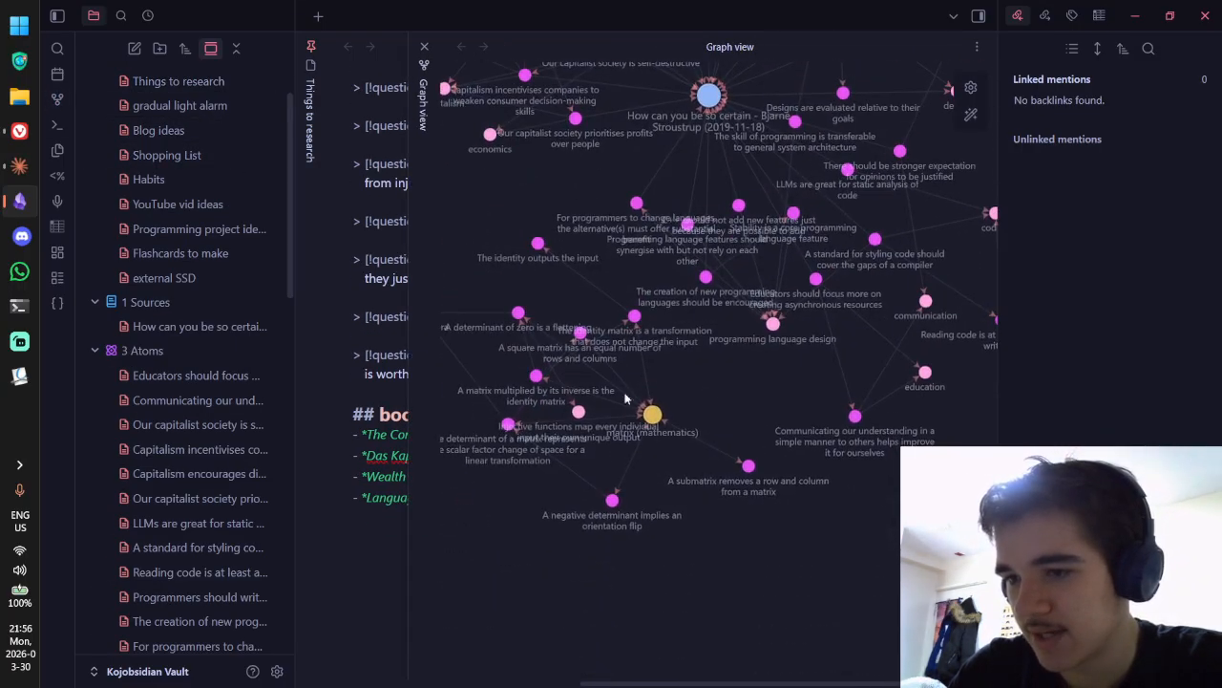
{"action": "scroll", "coordinate": [751, 382], "scroll_direction": "up", "scroll_amount": 2}
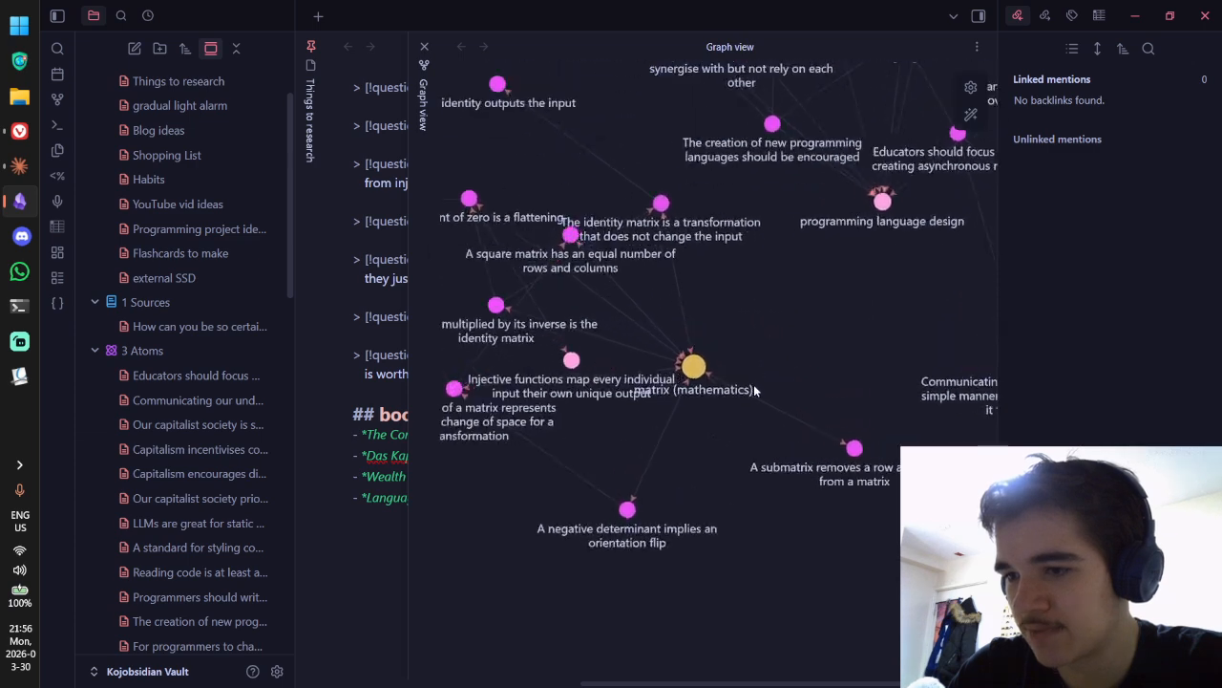
{"action": "scroll", "coordinate": [754, 384], "scroll_direction": "down", "scroll_amount": 3}
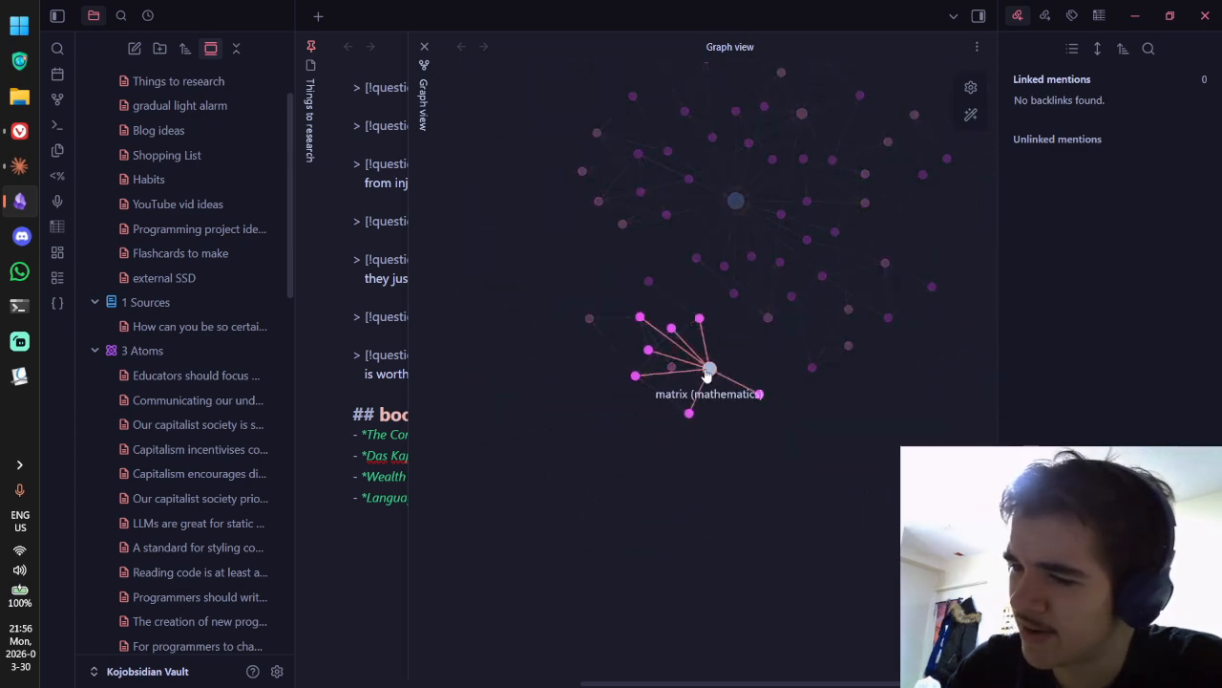
{"action": "left_click_drag", "start_coordinate": [775, 363], "coordinate": [700, 392]}
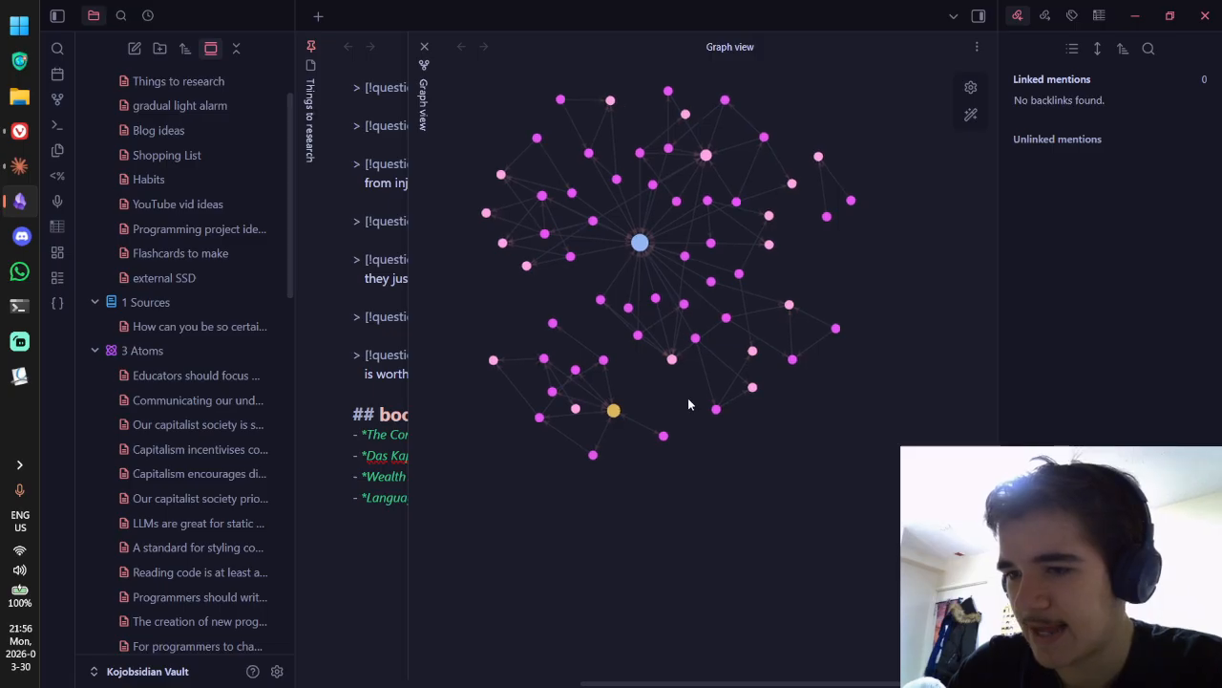
{"action": "scroll", "coordinate": [687, 397], "scroll_direction": "up", "scroll_amount": 2}
{"action": "scroll", "coordinate": [711, 453], "scroll_direction": "down", "scroll_amount": 2}
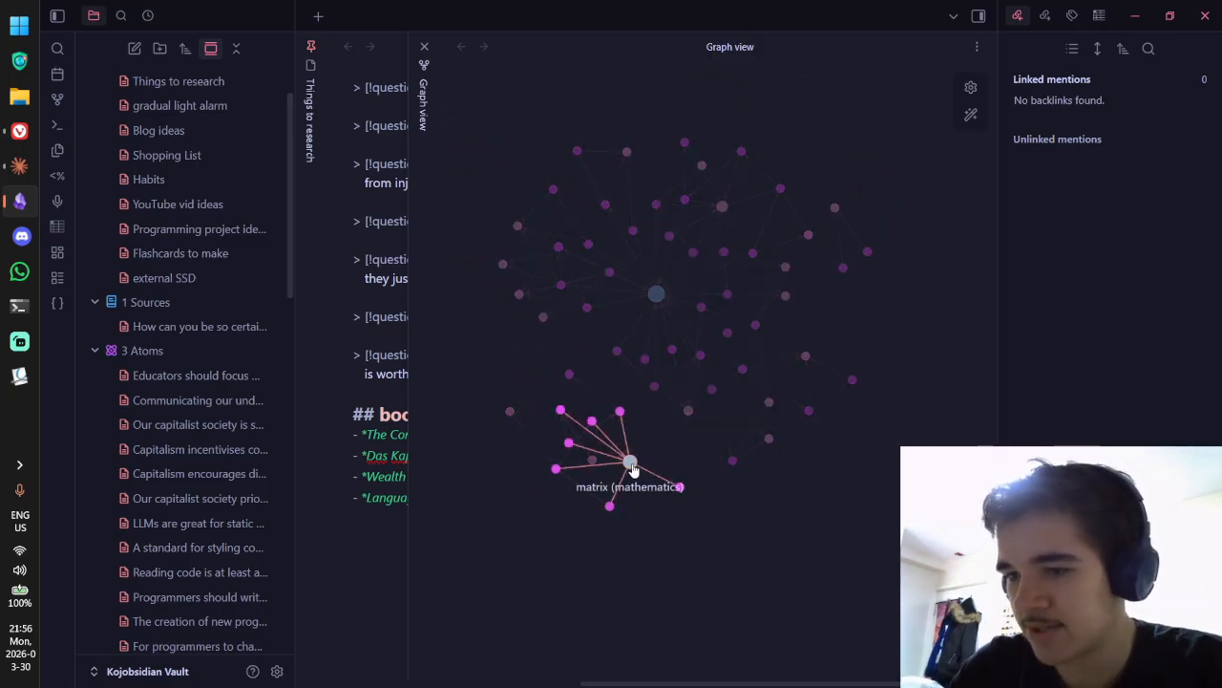
{"action": "scroll", "coordinate": [657, 500], "scroll_direction": "up", "scroll_amount": 3}
{"action": "left_click_drag", "start_coordinate": [627, 412], "coordinate": [698, 404]}
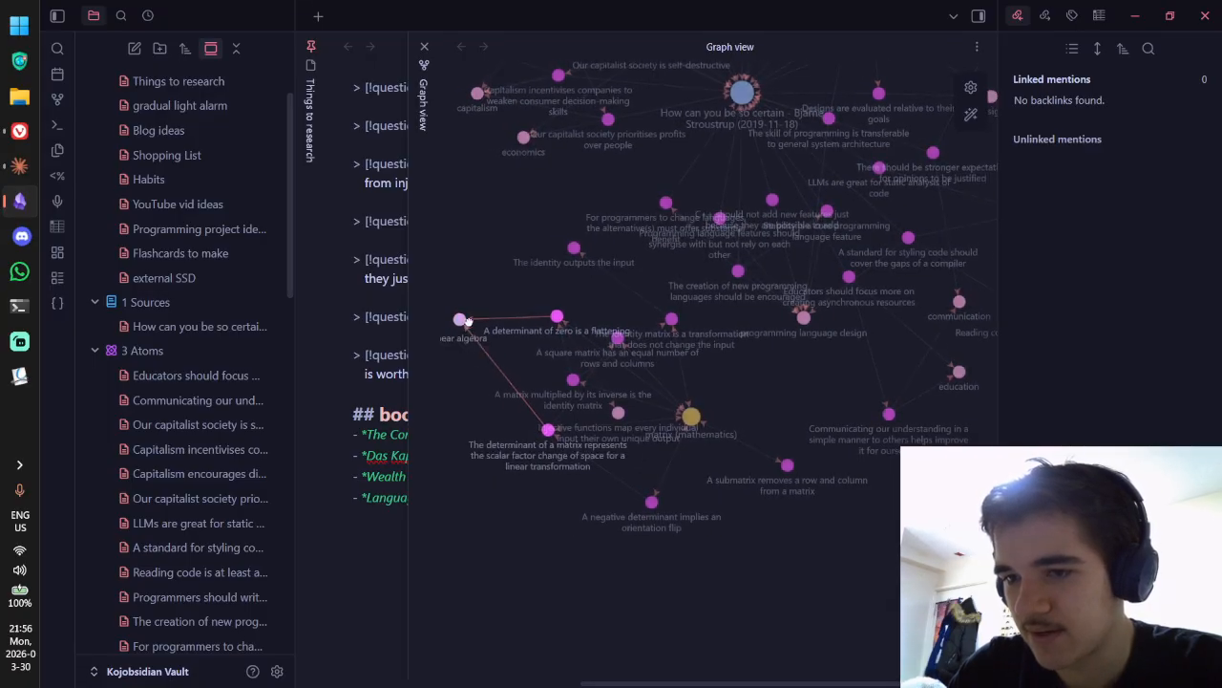
{"action": "scroll", "coordinate": [500, 365], "scroll_direction": "down", "scroll_amount": 3}
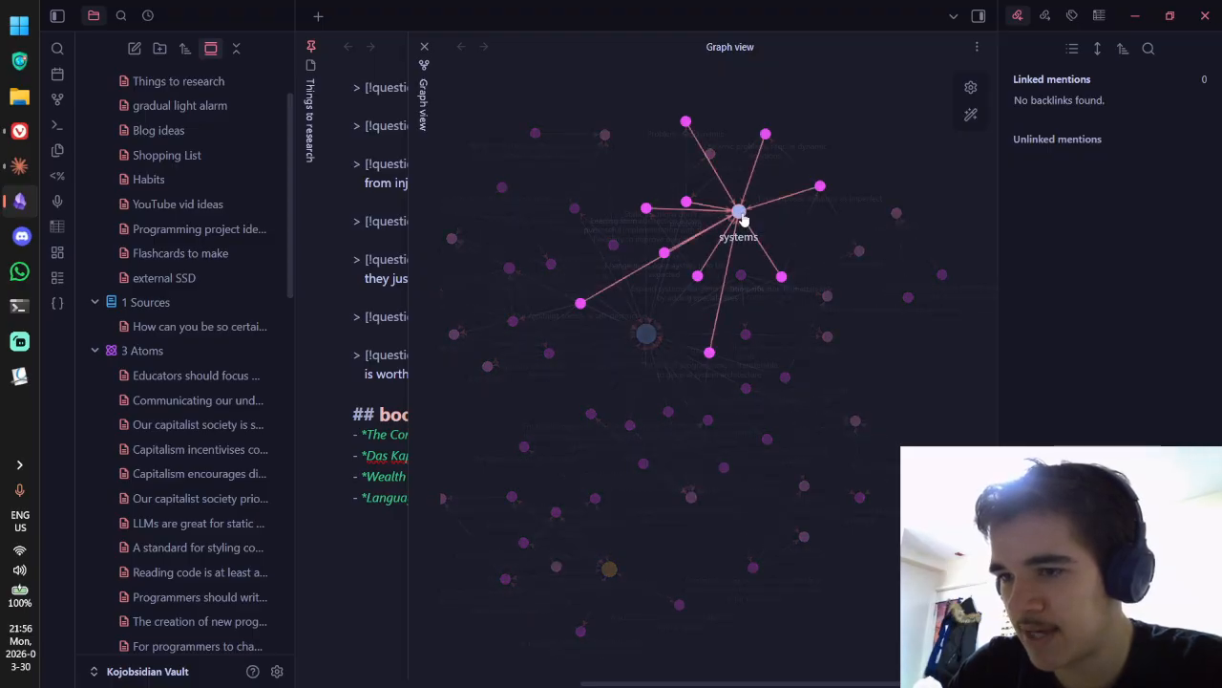
{"action": "left_click_drag", "start_coordinate": [753, 225], "coordinate": [788, 223]}
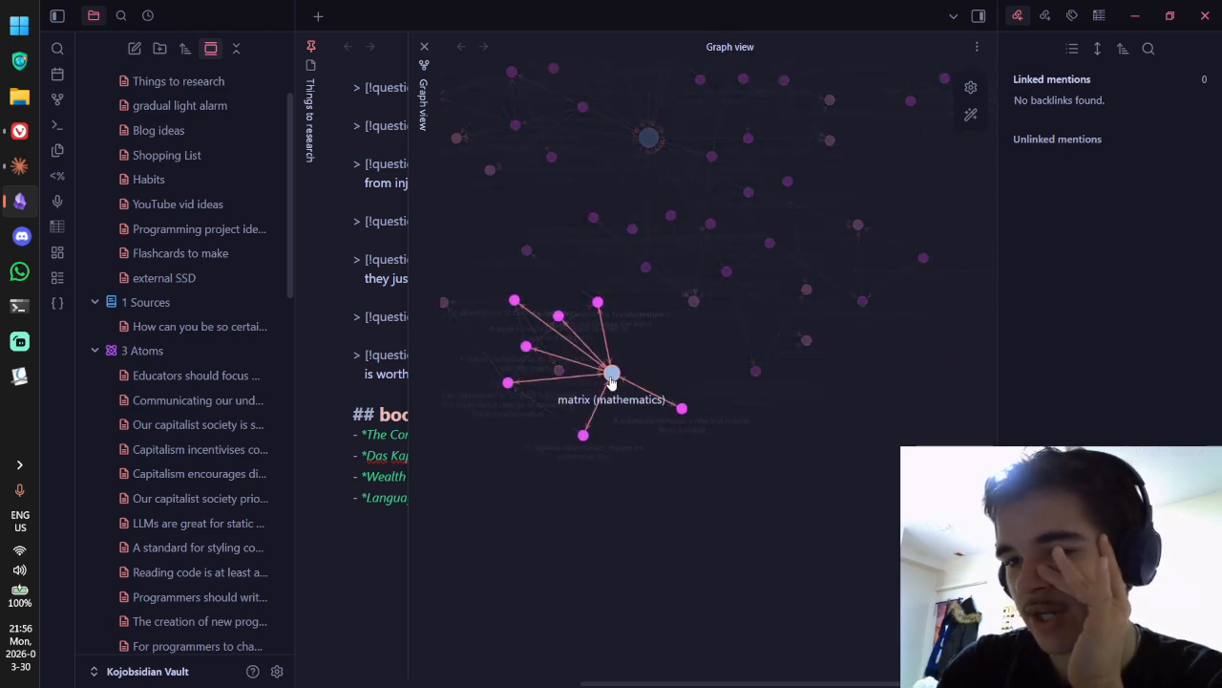
Step: Open the matrix (mathematics) note from its graph node, review its headings and links, and close it again
{"action": "left_click", "coordinate": [611, 379]}
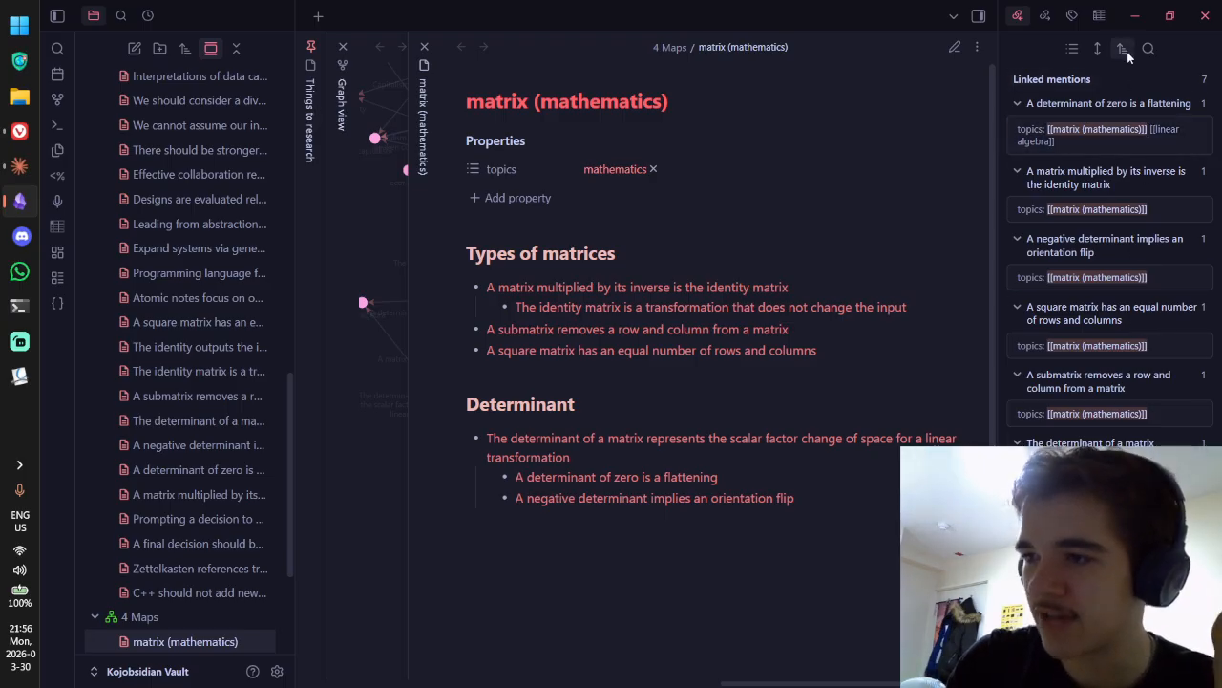
{"action": "left_click_drag", "start_coordinate": [468, 251], "coordinate": [867, 559]}
{"action": "left_click", "coordinate": [864, 538]}
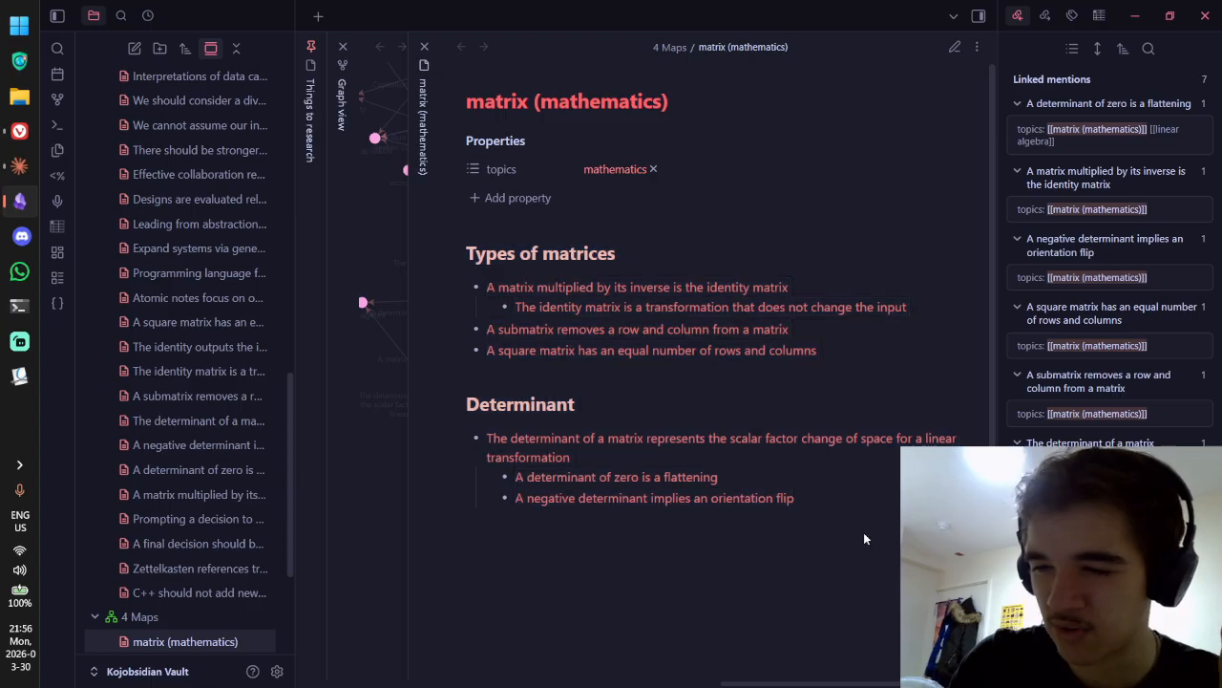
{"action": "left_click", "coordinate": [426, 45]}
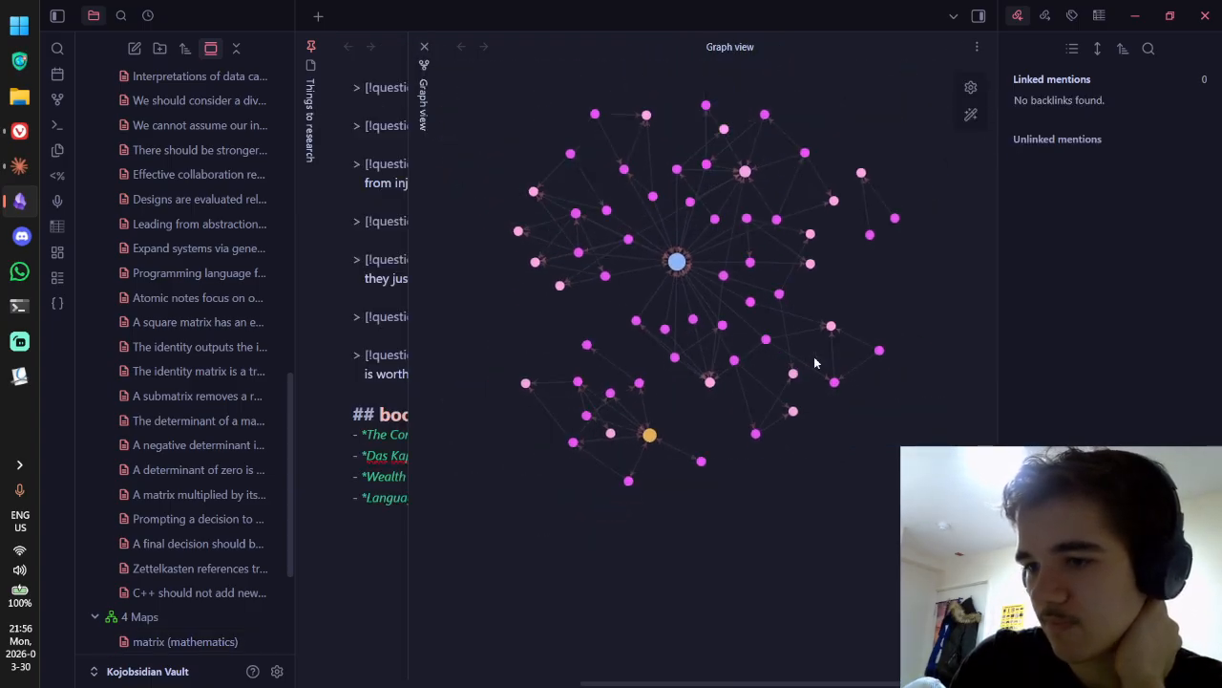
Step: Add a new colour group to the graph view's settings
{"action": "scroll", "coordinate": [769, 483], "scroll_direction": "up", "scroll_amount": 3}
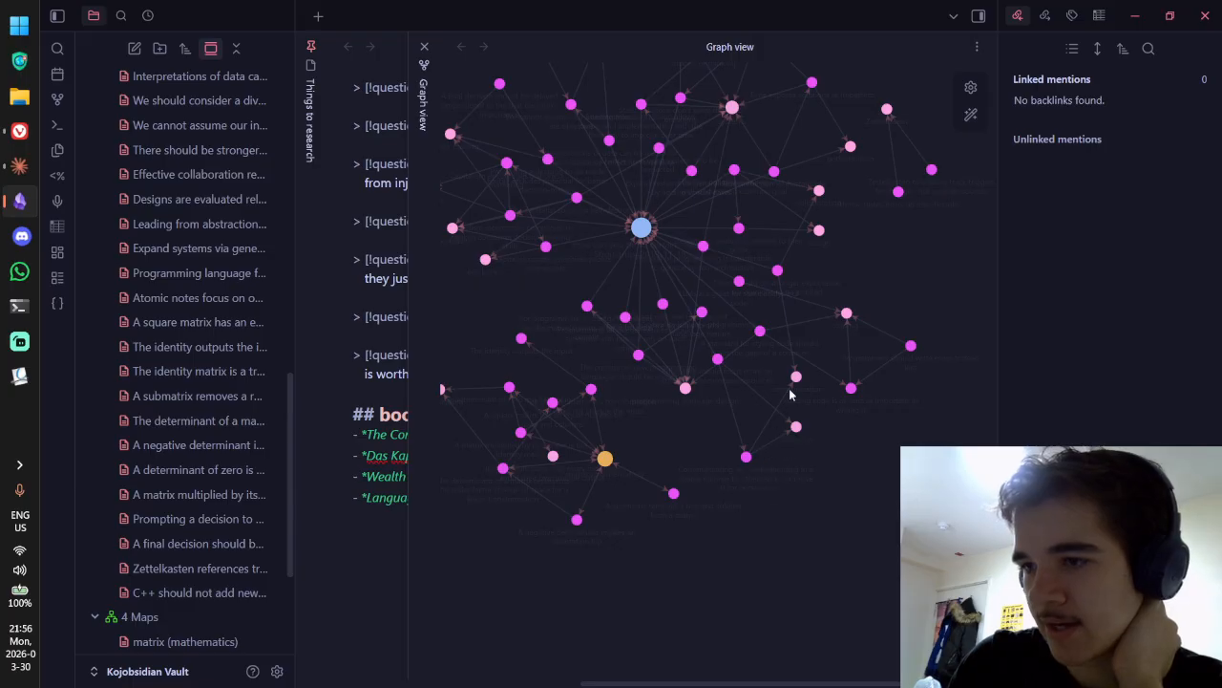
{"action": "left_click", "coordinate": [970, 87]}
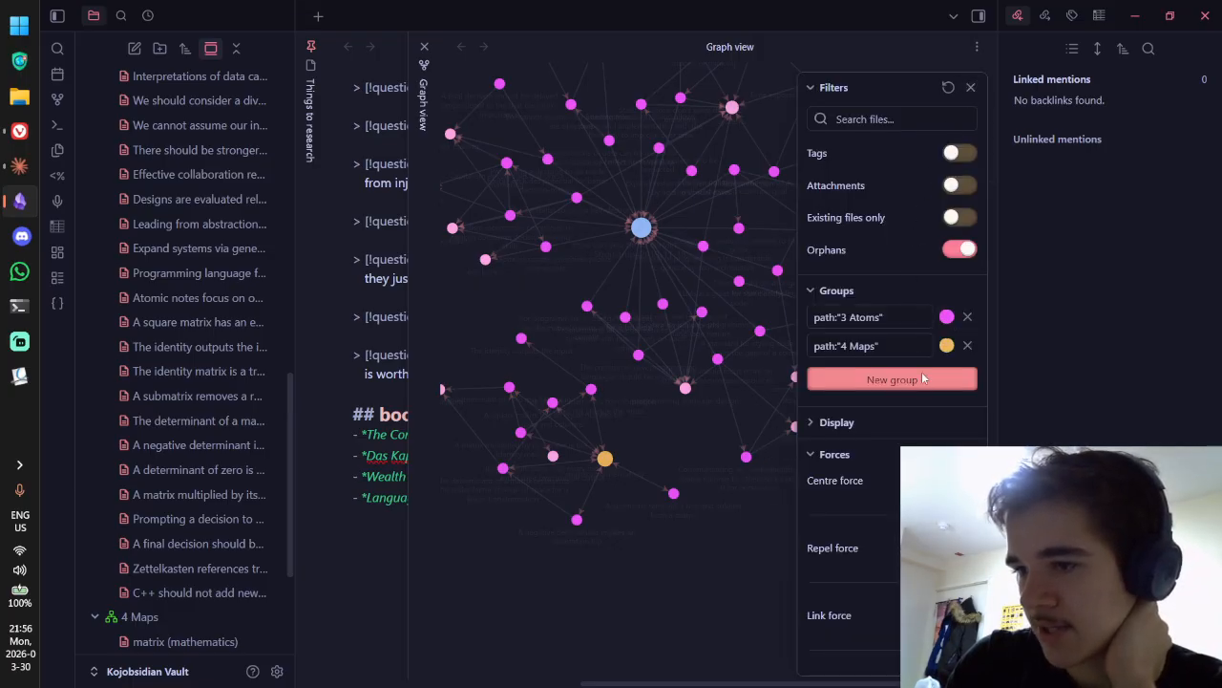
{"action": "left_click", "coordinate": [923, 379]}
{"action": "left_click", "coordinate": [945, 374]}
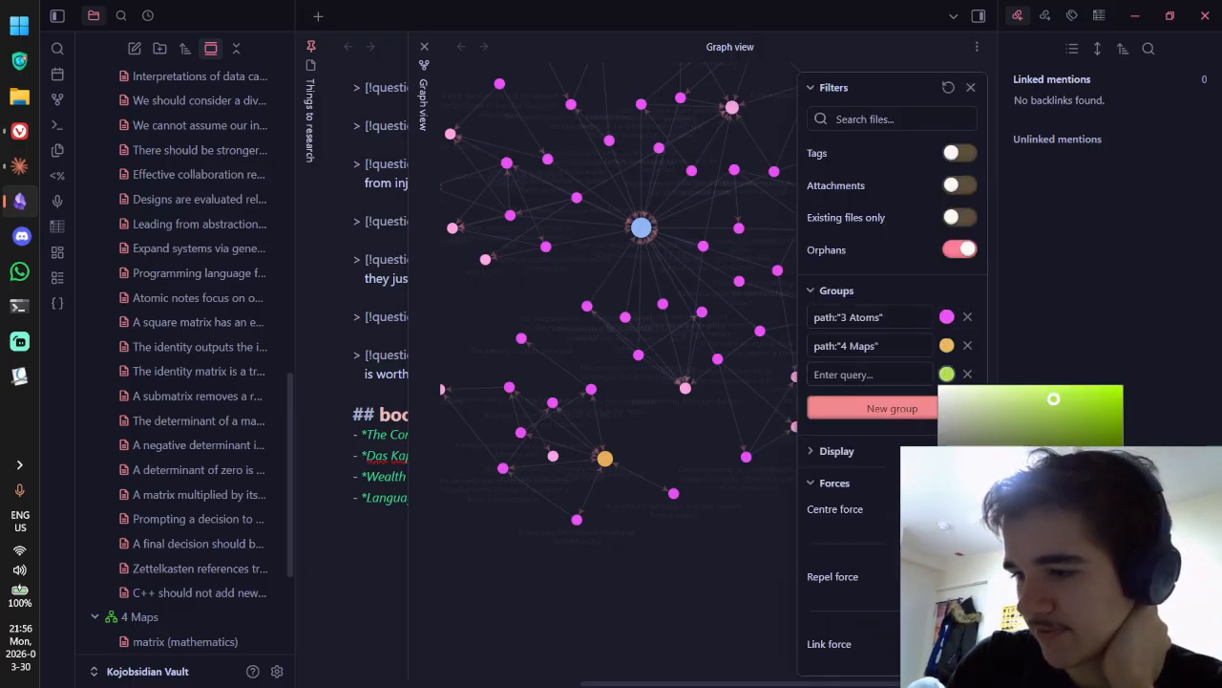
{"action": "left_click", "coordinate": [863, 375]}
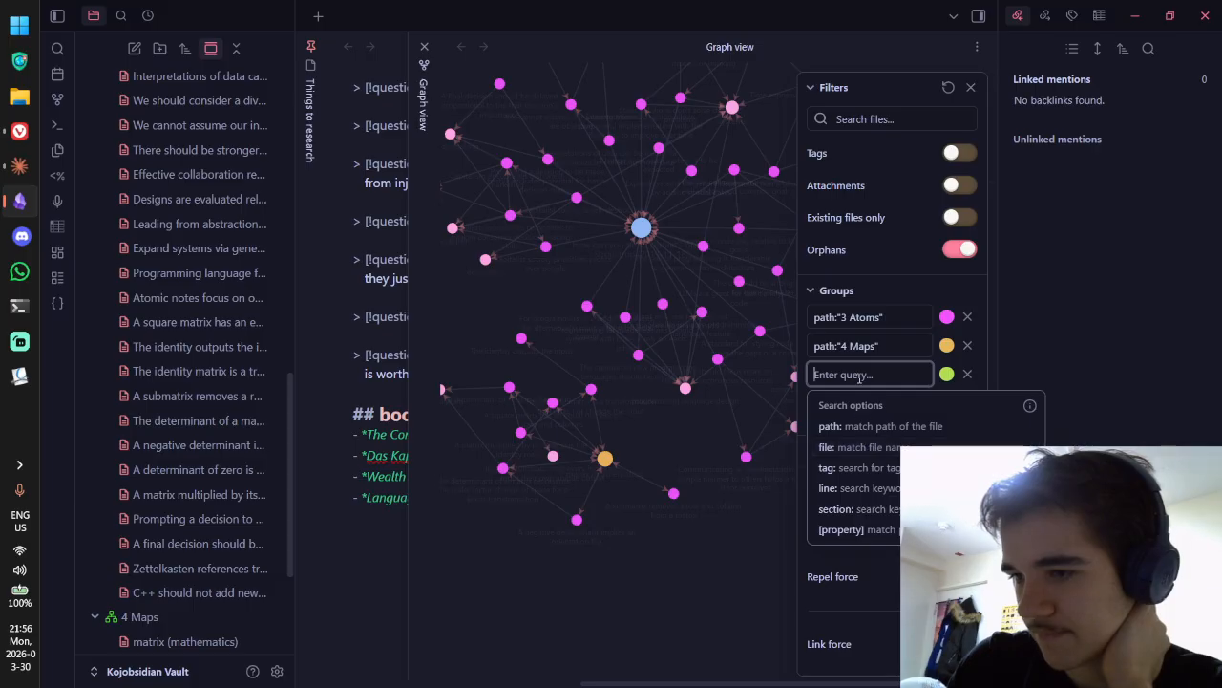
{"action": "type", "text": "sour"}
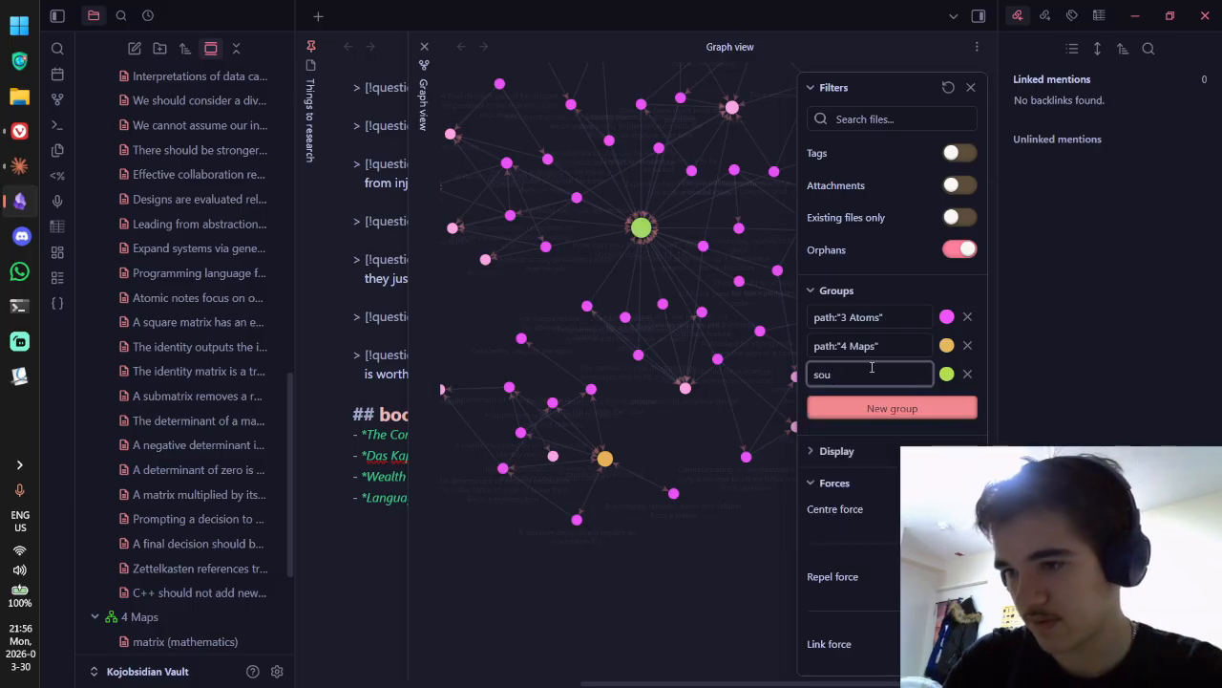
{"action": "key", "text": "BackSpace"}
{"action": "key", "text": "BackSpace"}
{"action": "key", "text": "BackSpace"}
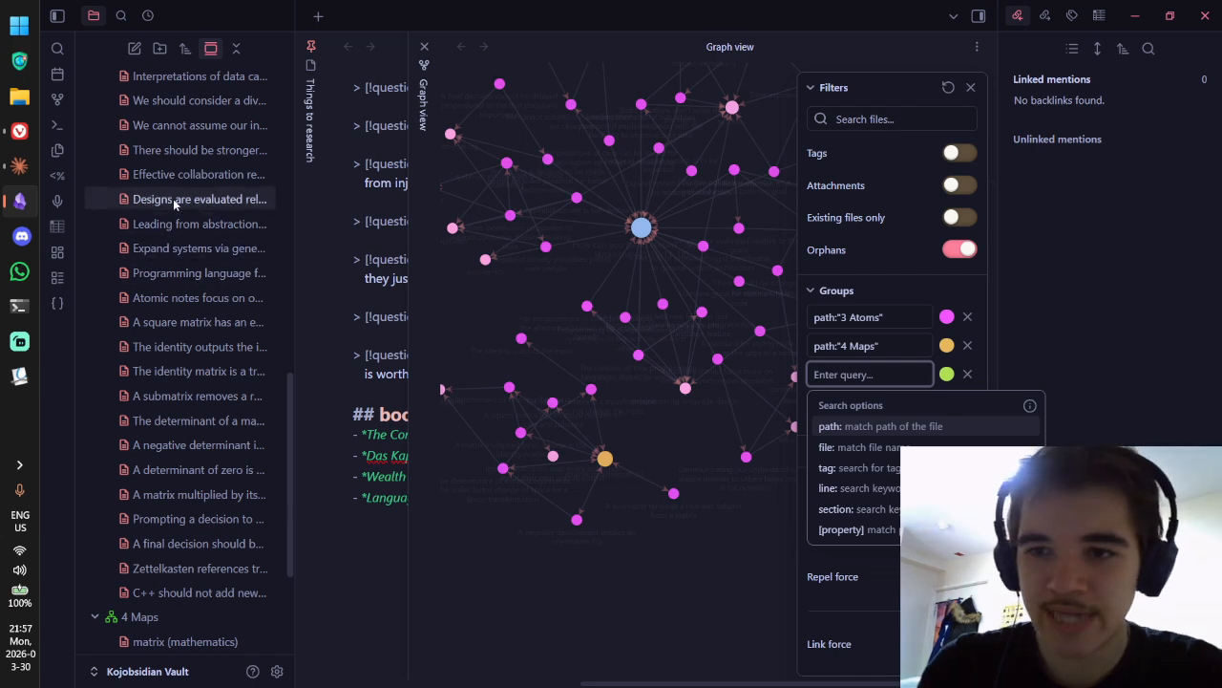
Step: Set the new graph group's query to path:"1 Sources" and colour the group light blue
{"action": "scroll", "coordinate": [174, 202], "scroll_direction": "up", "scroll_amount": 10}
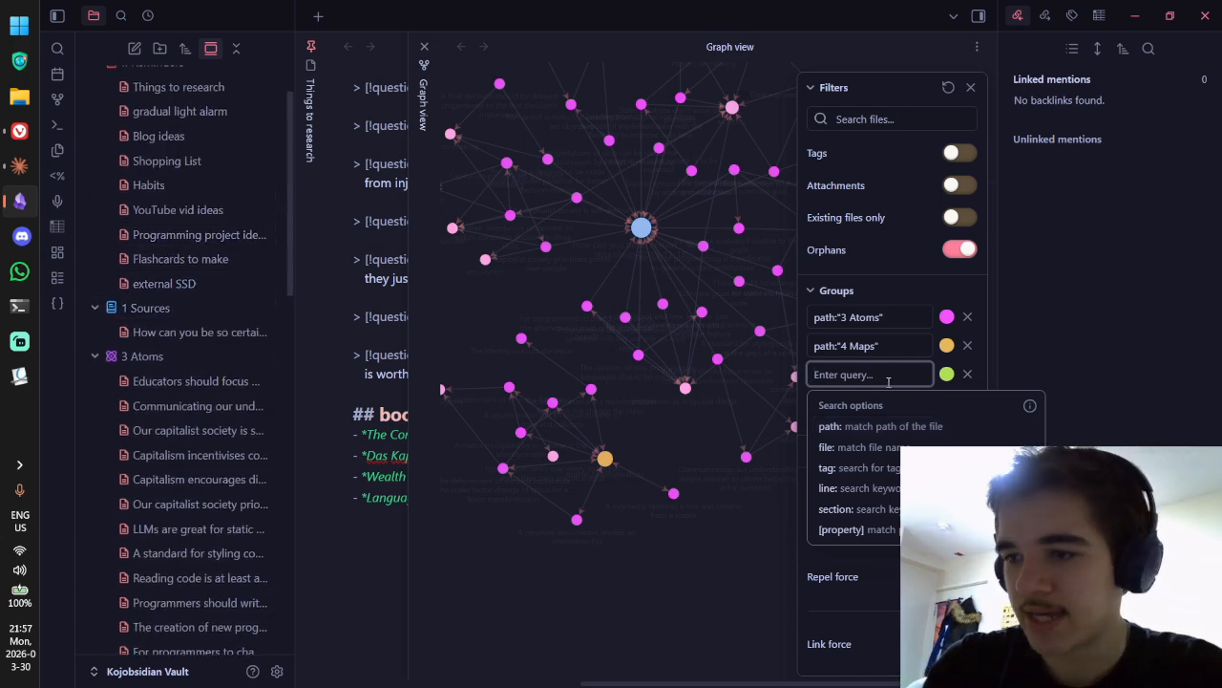
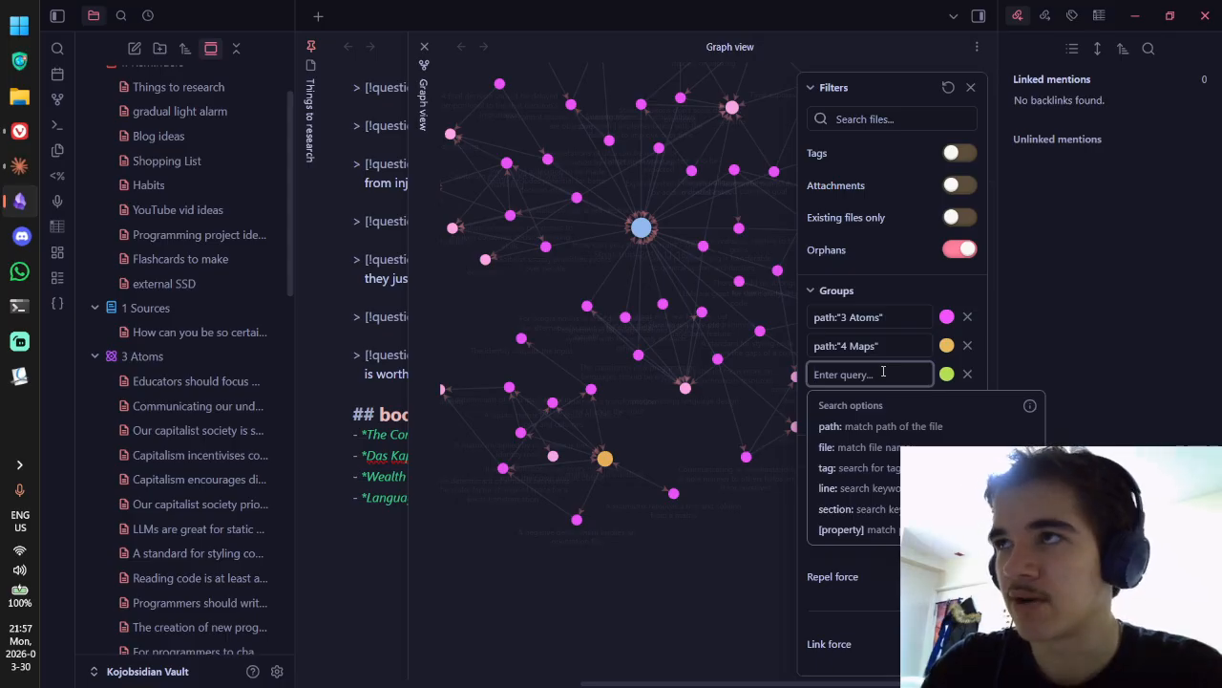
{"action": "left_click", "coordinate": [894, 427]}
{"action": "left_click", "coordinate": [840, 53]}
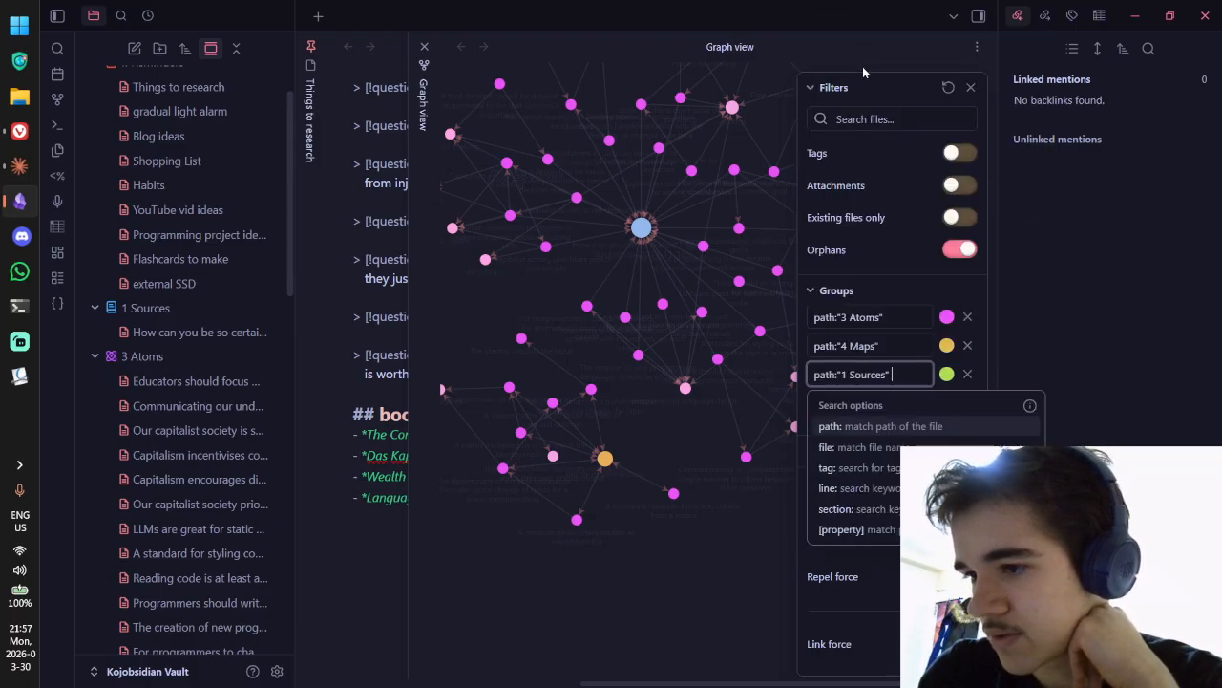
{"action": "left_click", "coordinate": [946, 374]}
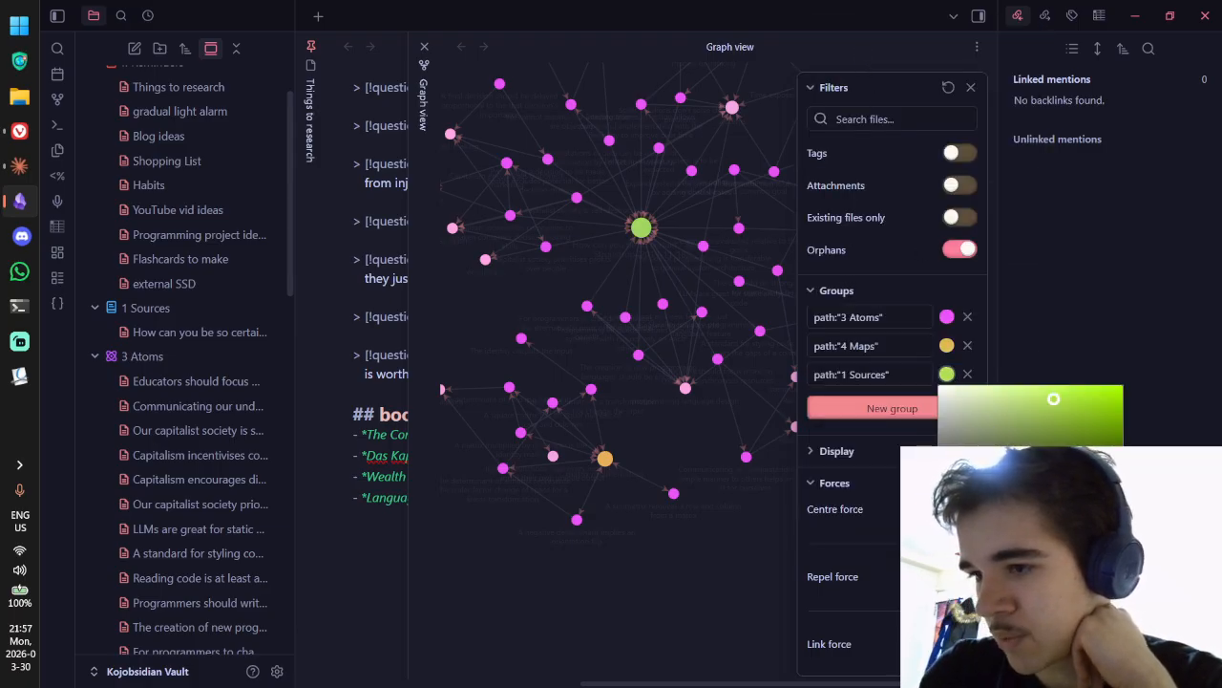
{"action": "left_click_drag", "start_coordinate": [1021, 518], "coordinate": [1056, 519]}
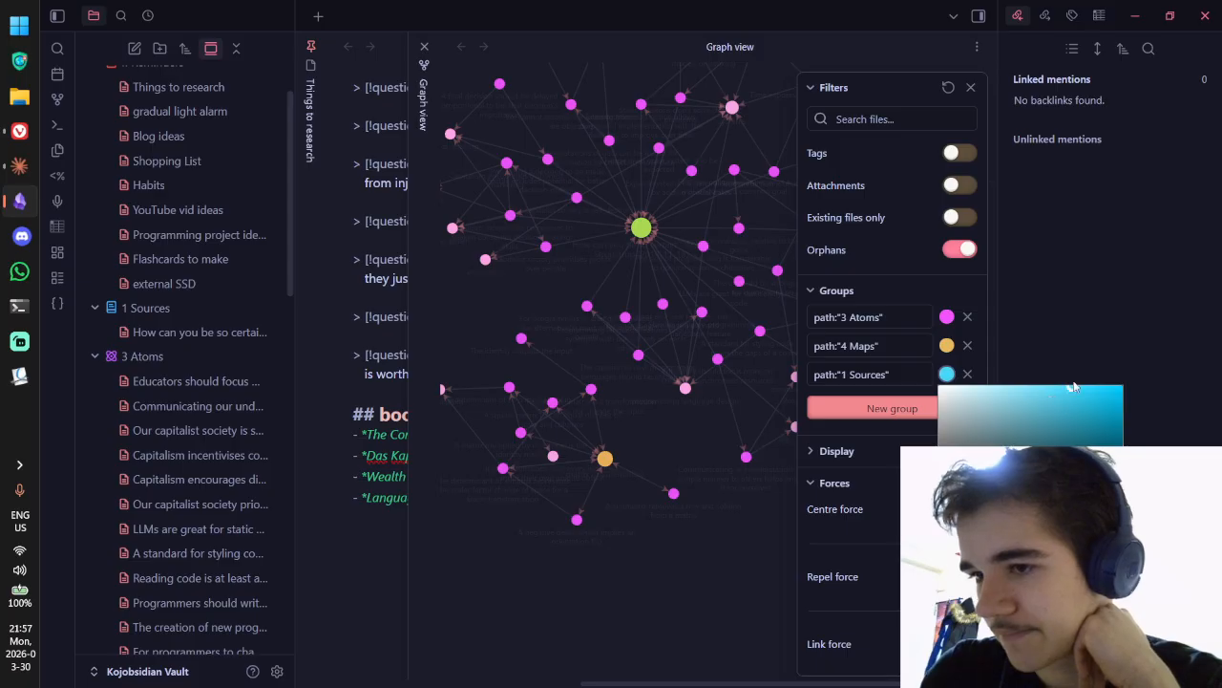
{"action": "left_click", "coordinate": [903, 392]}
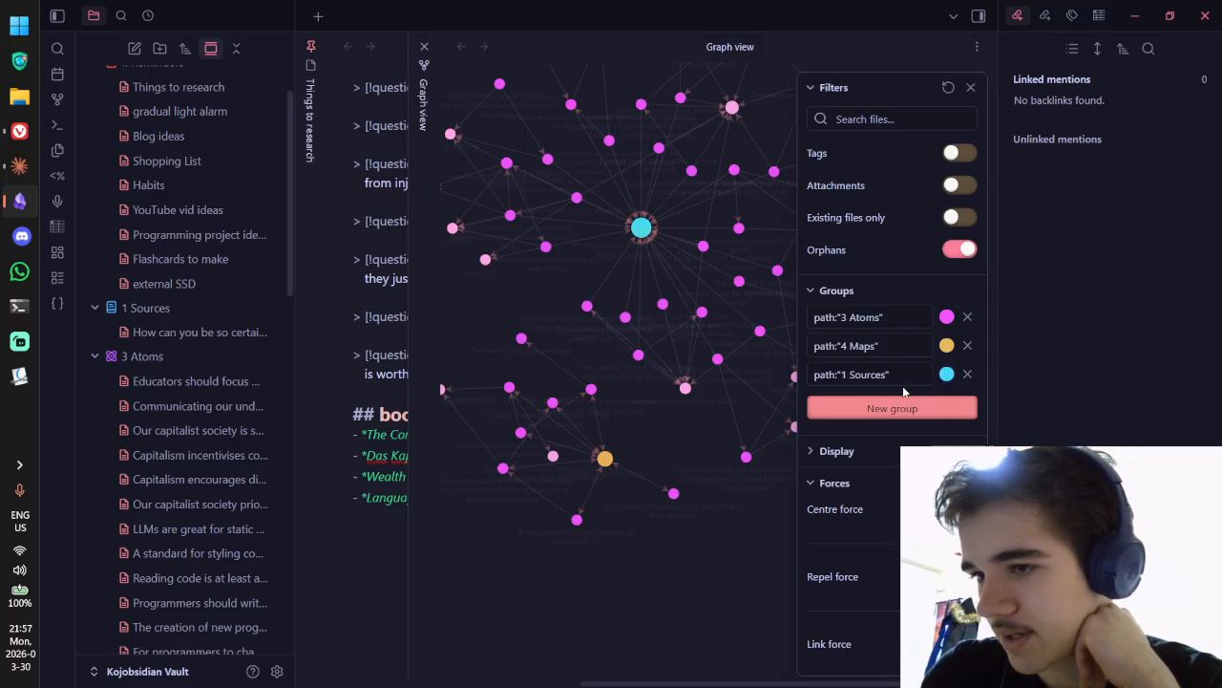
Step: Change the colour of the "4 Maps" graph group to green
{"action": "left_click", "coordinate": [946, 346]}
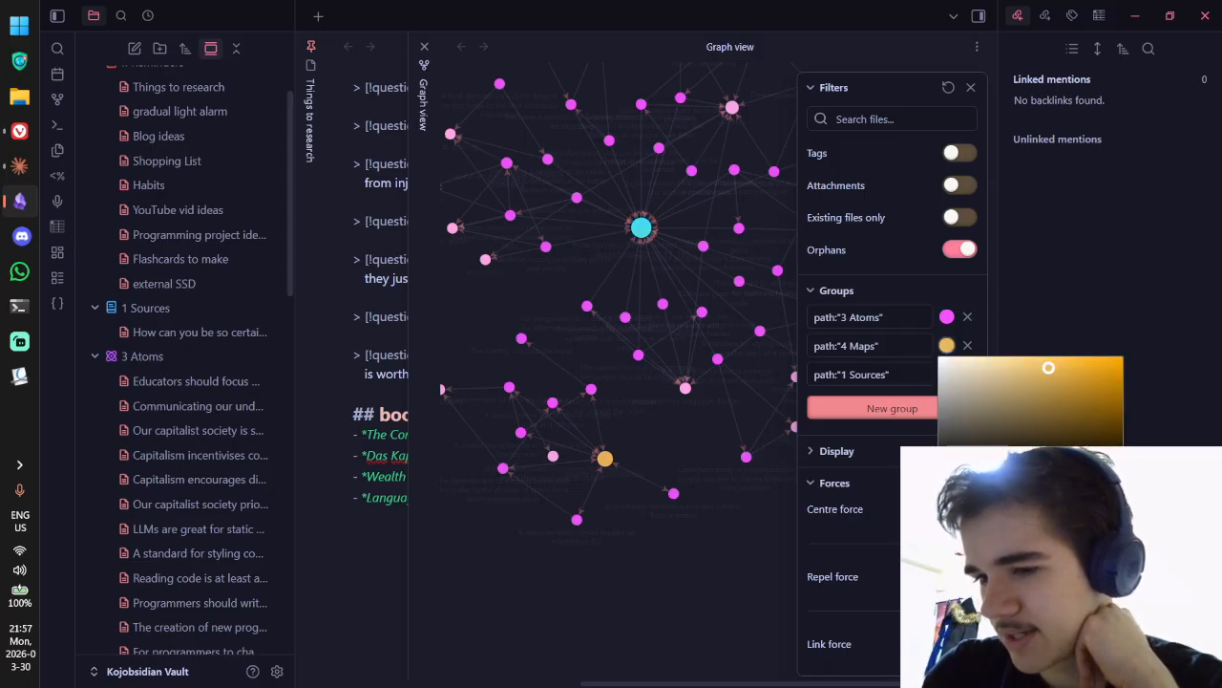
{"action": "left_click_drag", "start_coordinate": [1020, 490], "coordinate": [1048, 490]}
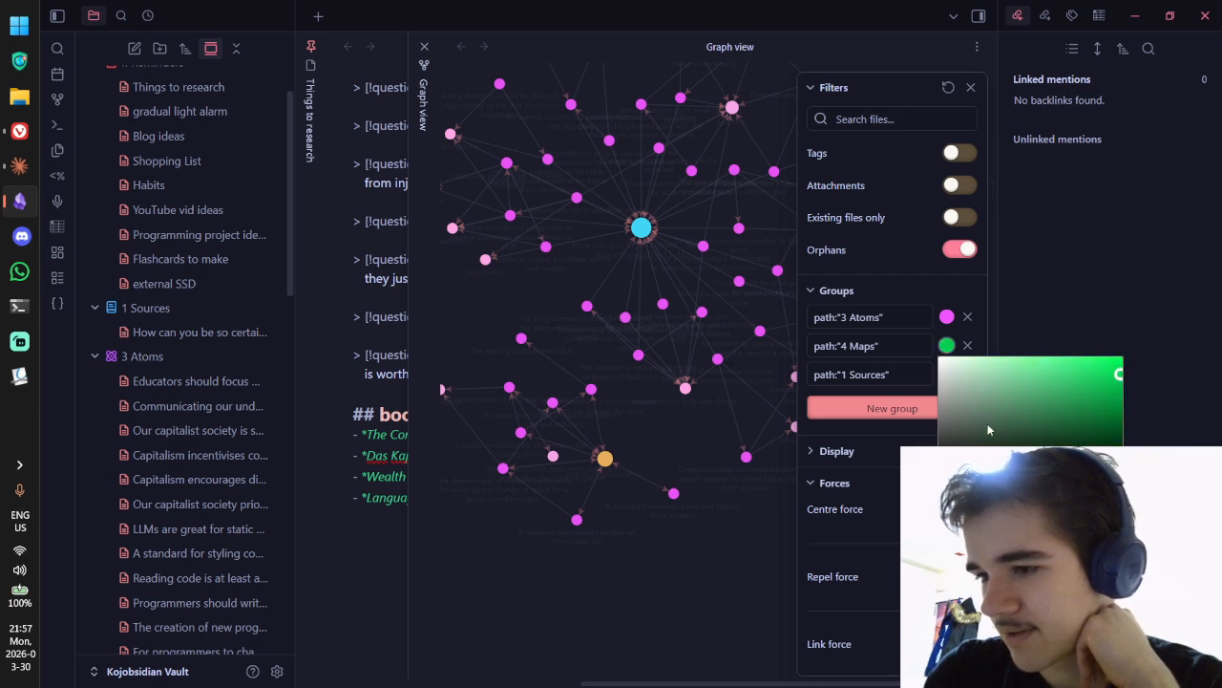
{"action": "left_click", "coordinate": [920, 437]}
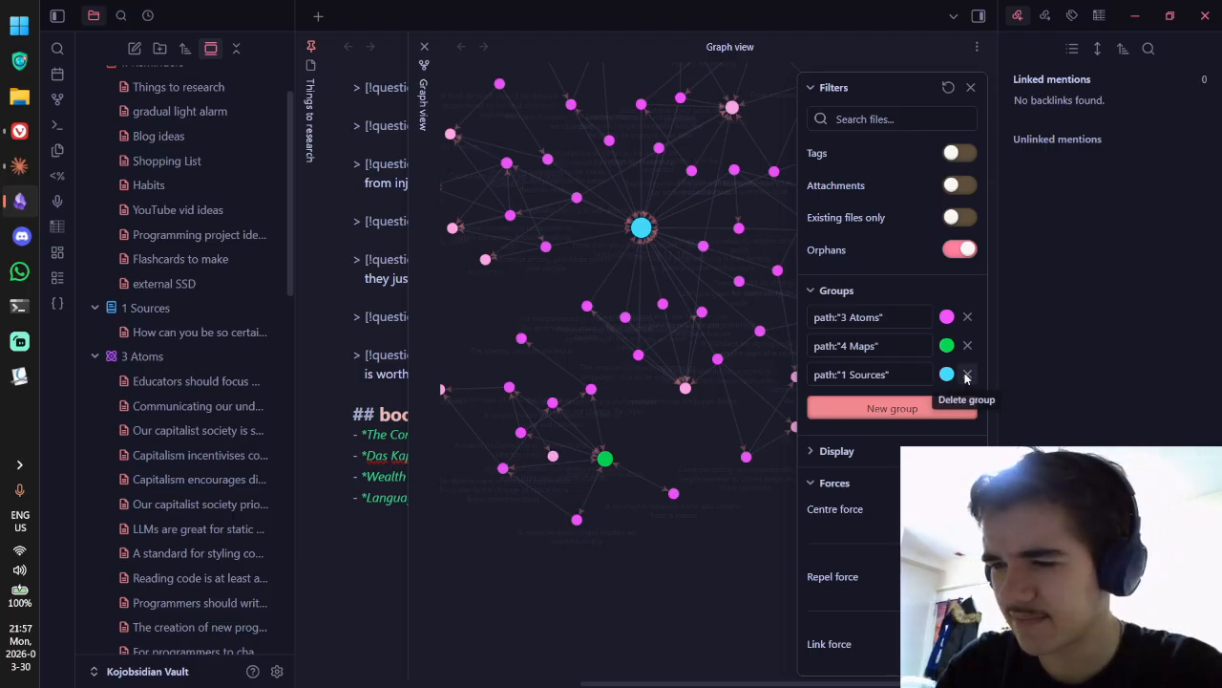
Step: Switch to the browser, search Google Images for "HSV colours" in a new tab, and view the Shutterstock HSB and HSL comparison
{"action": "key", "text": "ctrl+super+Left"}
{"action": "key", "text": "ctrl+super+Right"}
{"action": "key", "text": "ctrl+super+Right"}
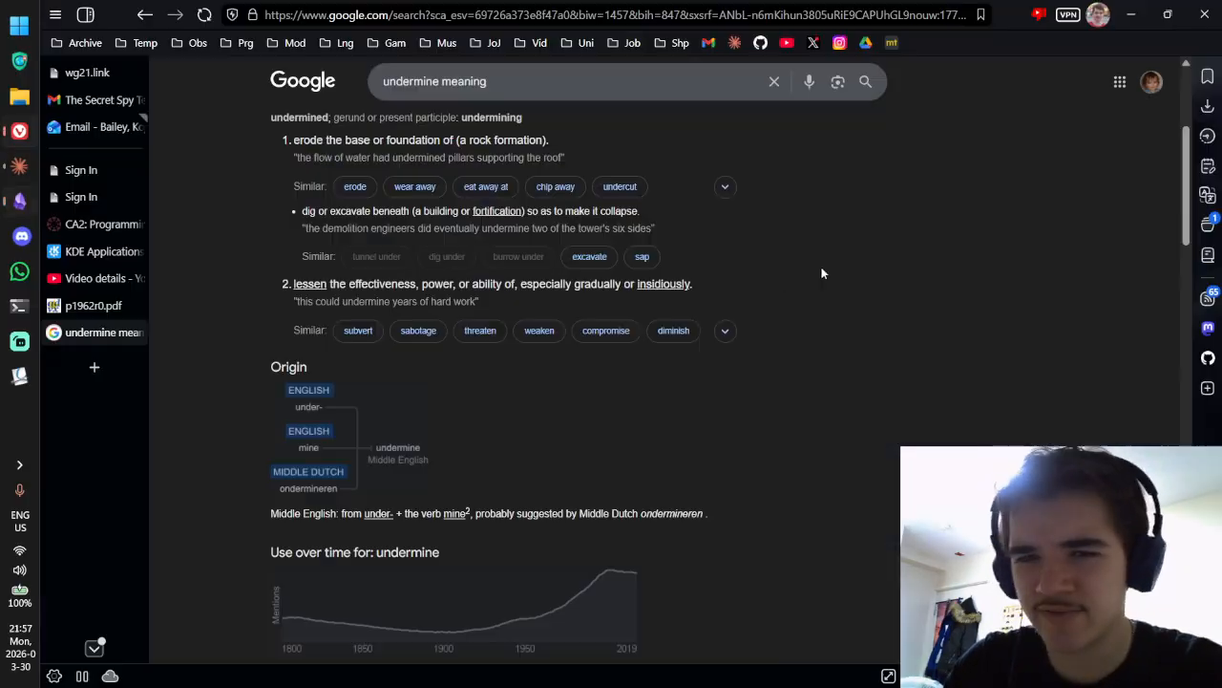
{"action": "key", "text": "ctrl+t"}
{"action": "type", "text": "HSV colours"}
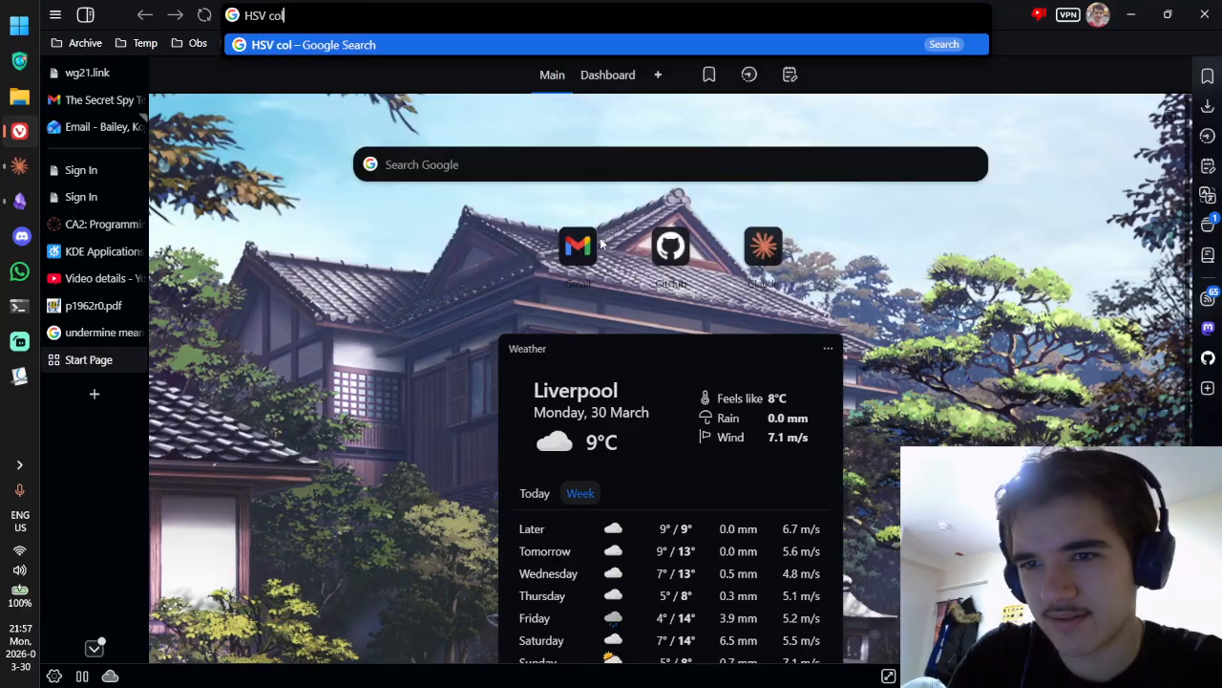
{"action": "key", "text": "Return"}
{"action": "left_click", "coordinate": [329, 138]}
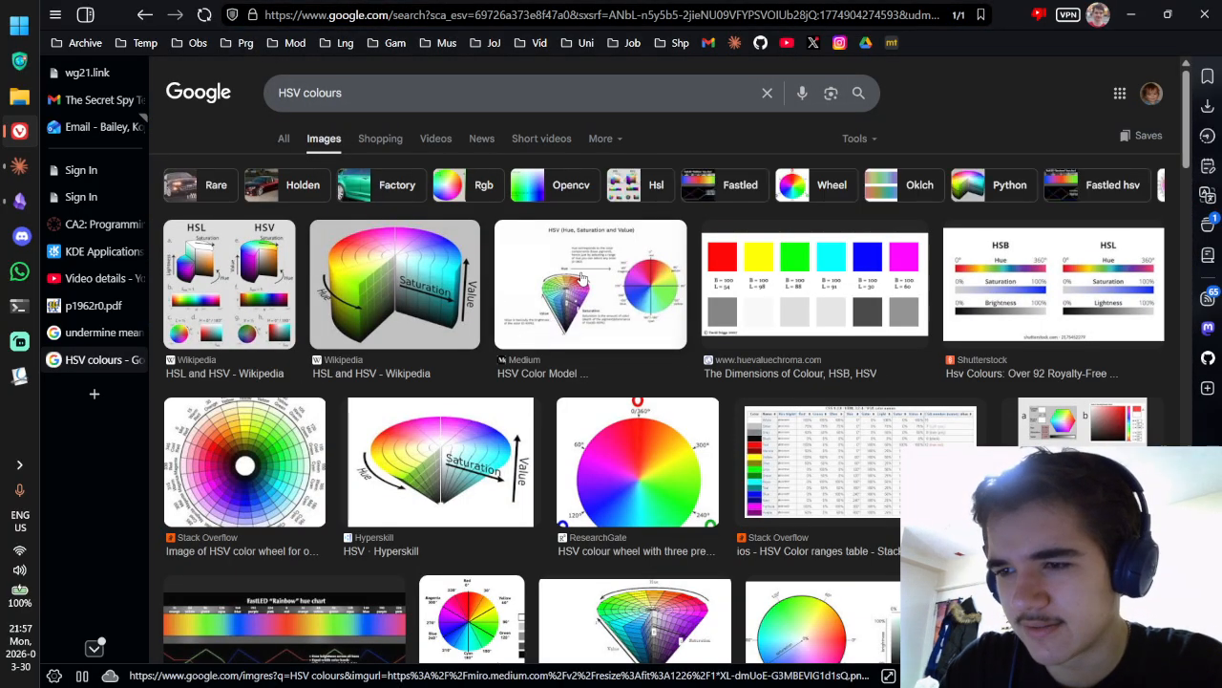
{"action": "scroll", "coordinate": [582, 279], "scroll_direction": "down", "scroll_amount": 1}
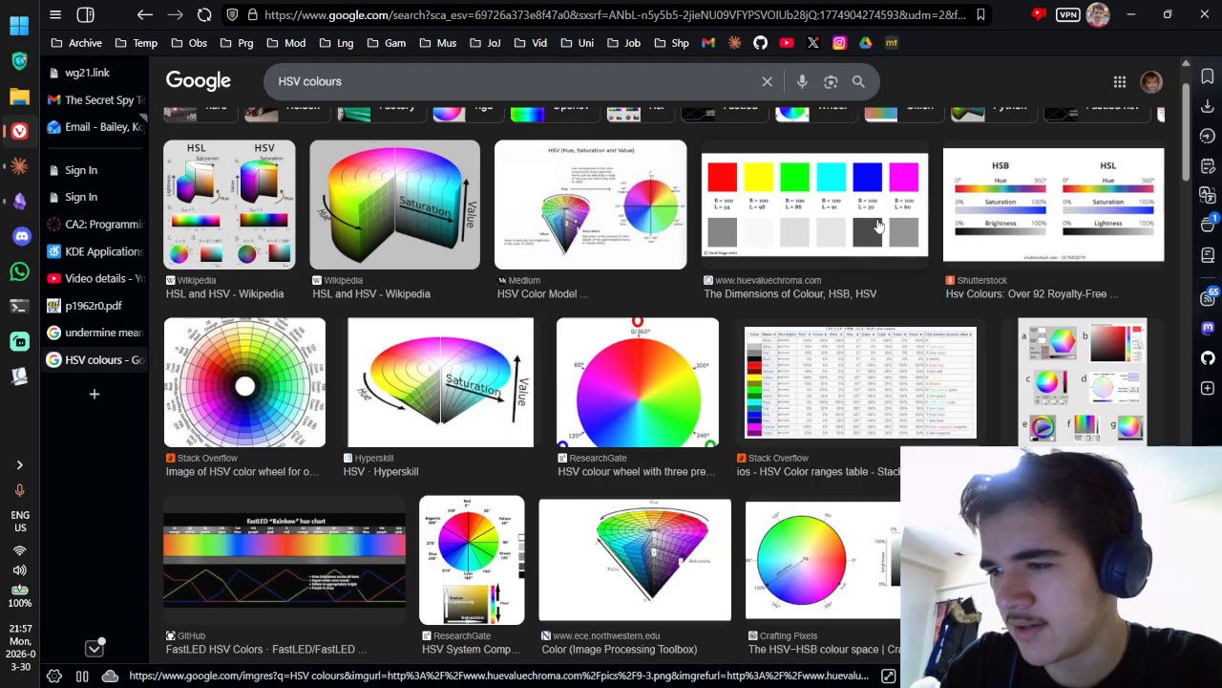
{"action": "left_click", "coordinate": [1057, 212]}
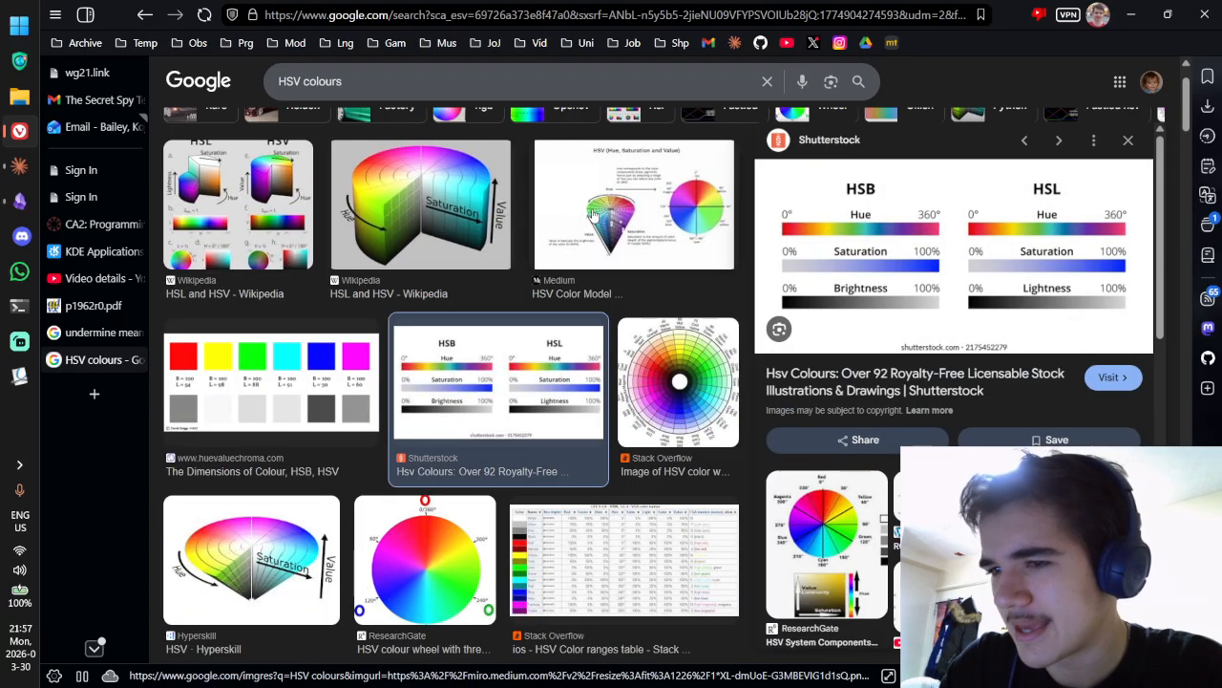
Step: Change the image search to "HSL colours" and show the general web results for it
{"action": "left_click", "coordinate": [300, 82]}
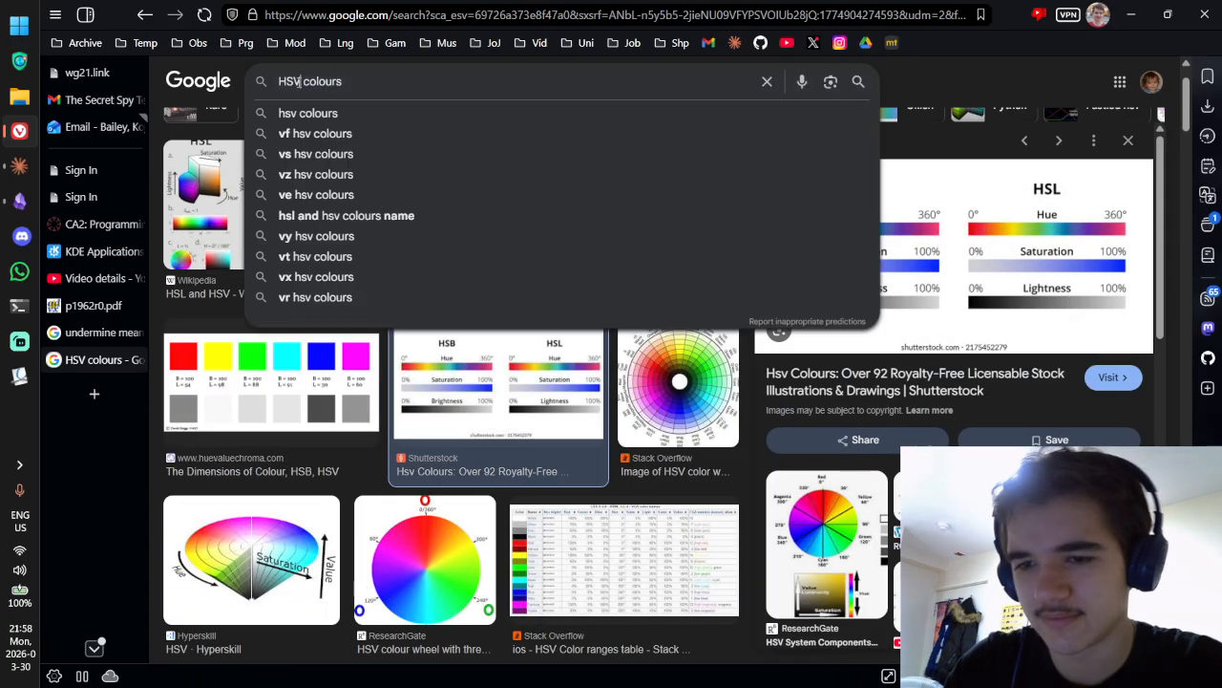
{"action": "key", "text": "BackSpace"}
{"action": "type", "text": "L"}
{"action": "key", "text": "Return"}
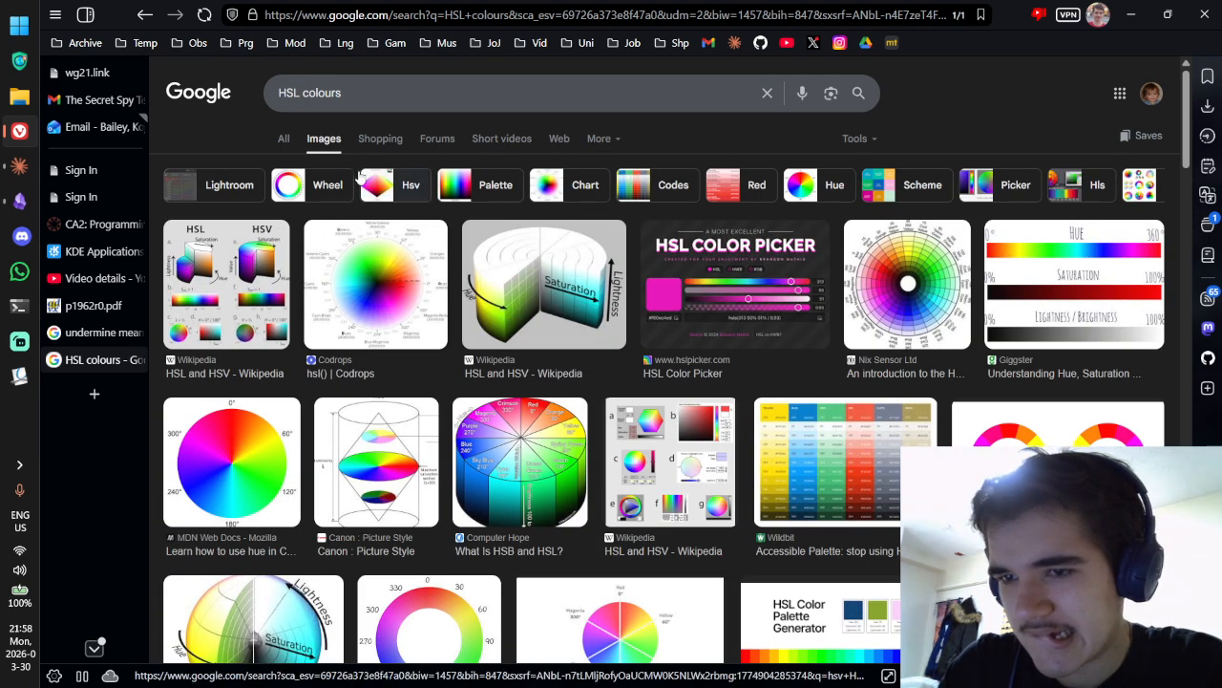
{"action": "left_click", "coordinate": [284, 142]}
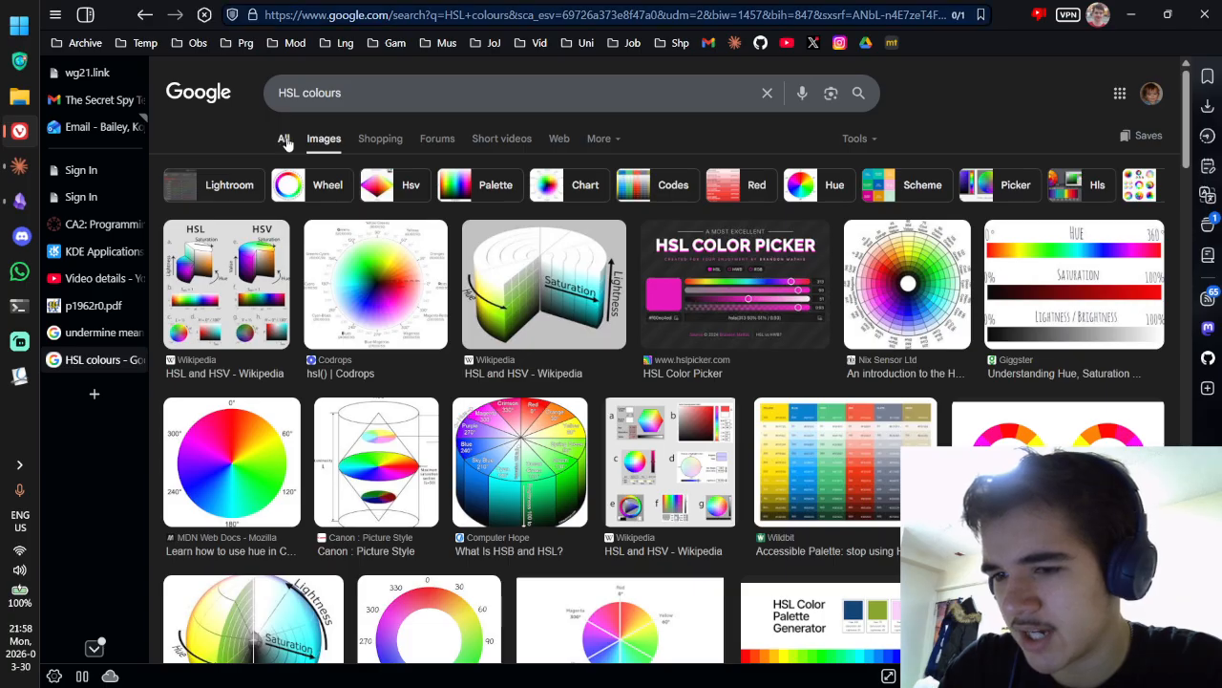
Step: Open the HSL Color Picker site and display its HWB, HSV and RGB sliders alongside HSL
{"action": "left_click", "coordinate": [322, 320]}
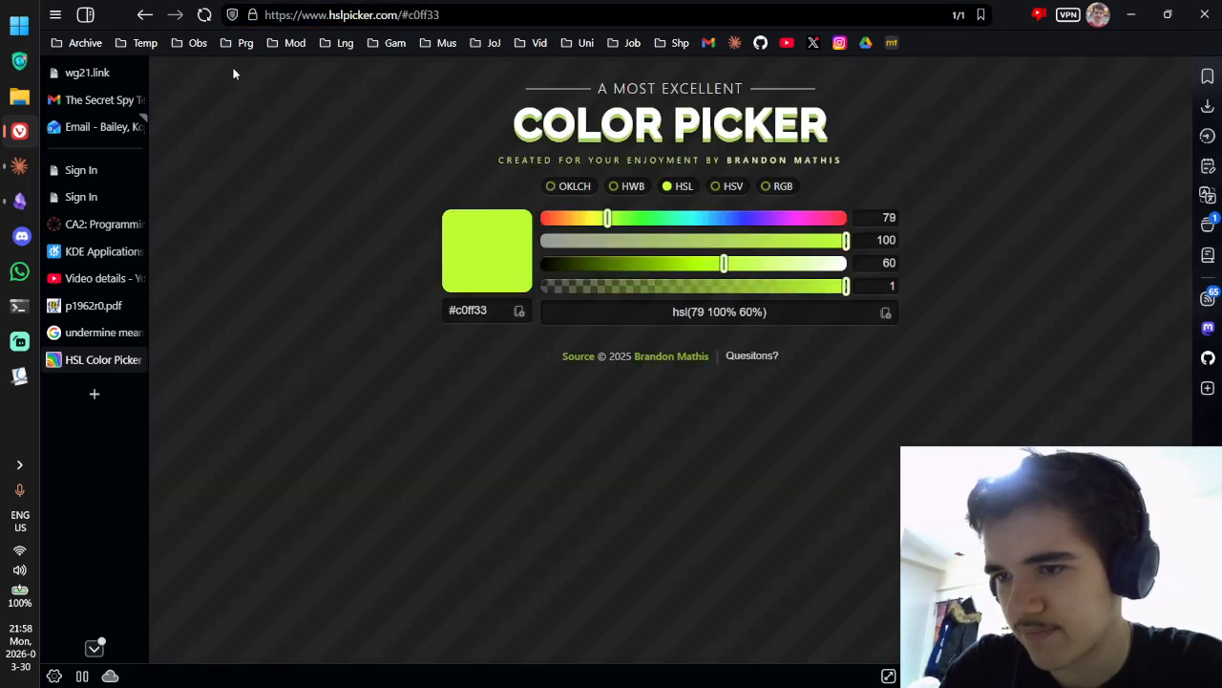
{"action": "left_click", "coordinate": [629, 187]}
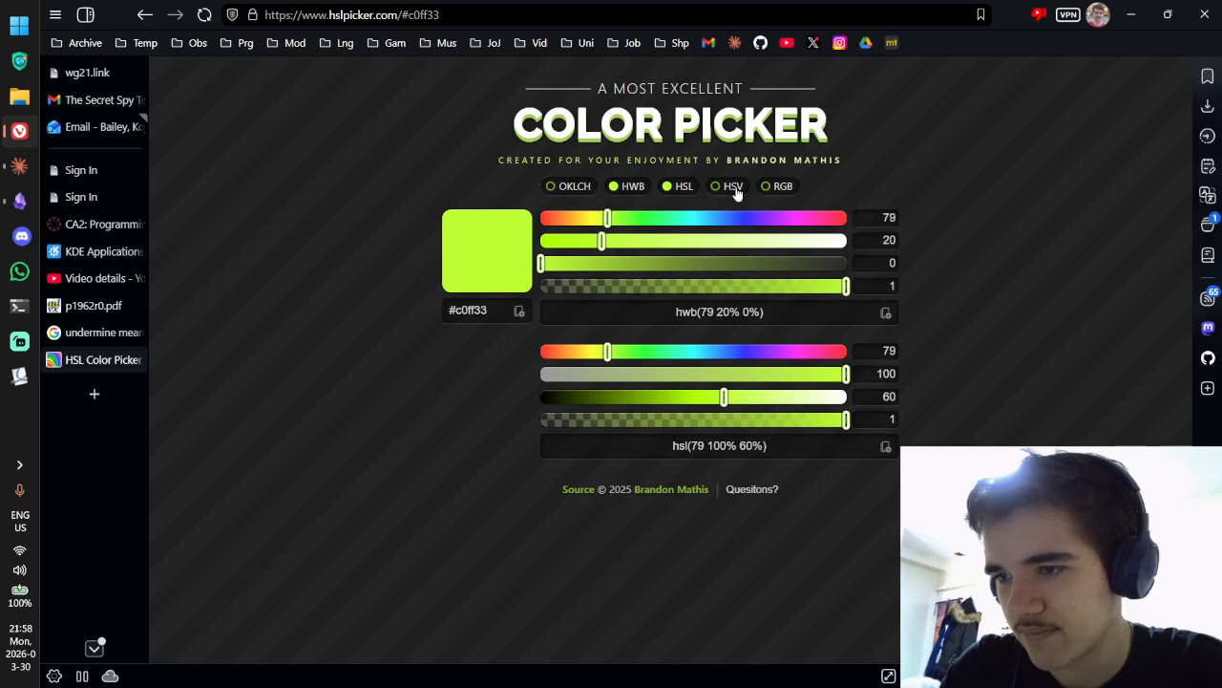
{"action": "left_click", "coordinate": [735, 191]}
{"action": "left_click", "coordinate": [785, 191]}
{"action": "scroll", "coordinate": [351, 107], "scroll_direction": "down", "scroll_amount": 2}
{"action": "scroll", "coordinate": [351, 107], "scroll_direction": "up", "scroll_amount": 2}
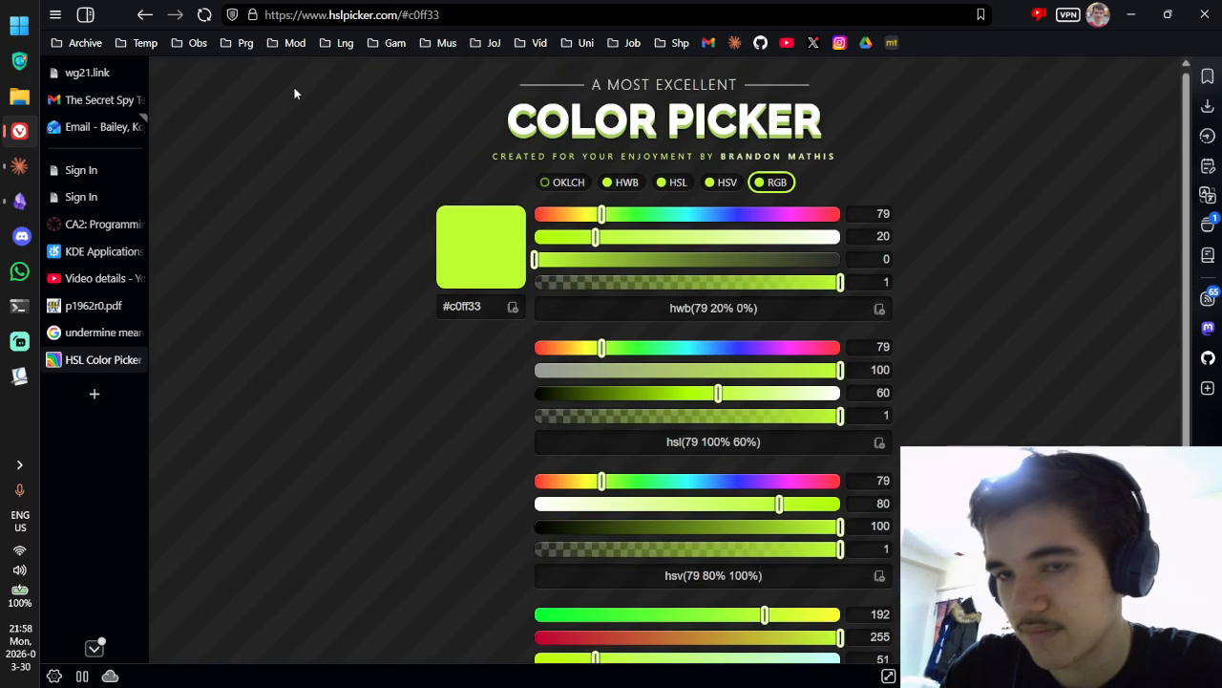
Step: Return to the search results, open the W3Schools Colors HSL and HSLA page, and skim its explanations
{"action": "left_click", "coordinate": [154, 14]}
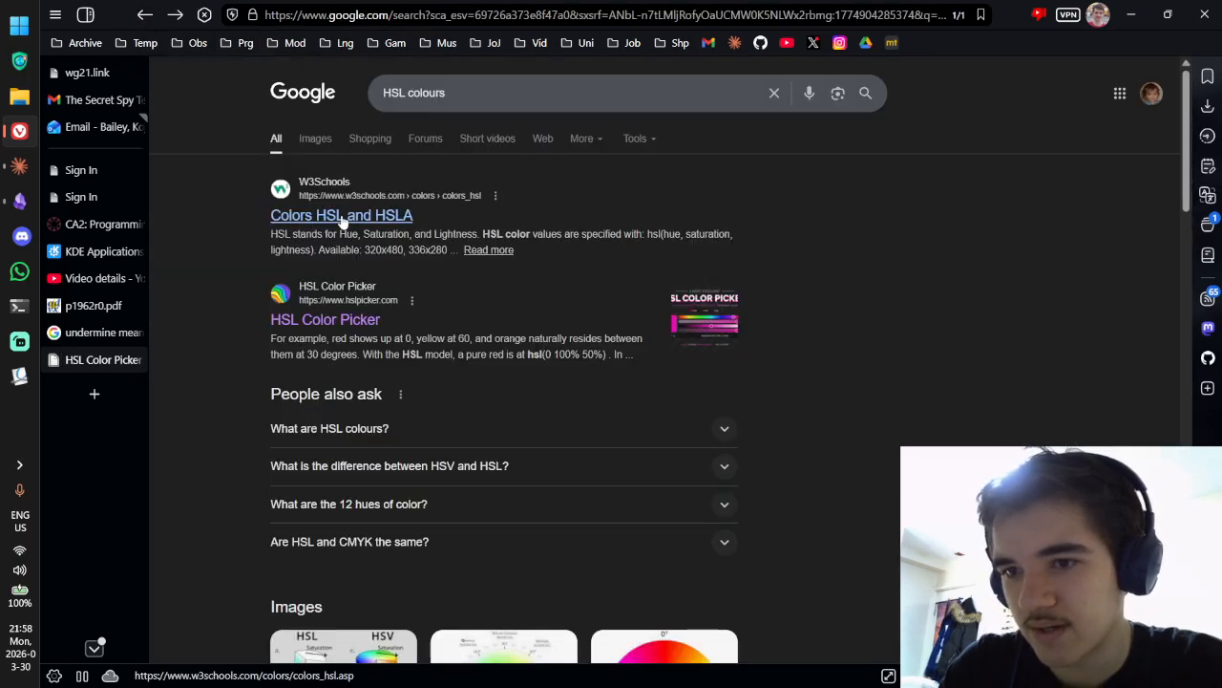
{"action": "left_click", "coordinate": [341, 216]}
{"action": "scroll", "coordinate": [353, 191], "scroll_direction": "down", "scroll_amount": 10}
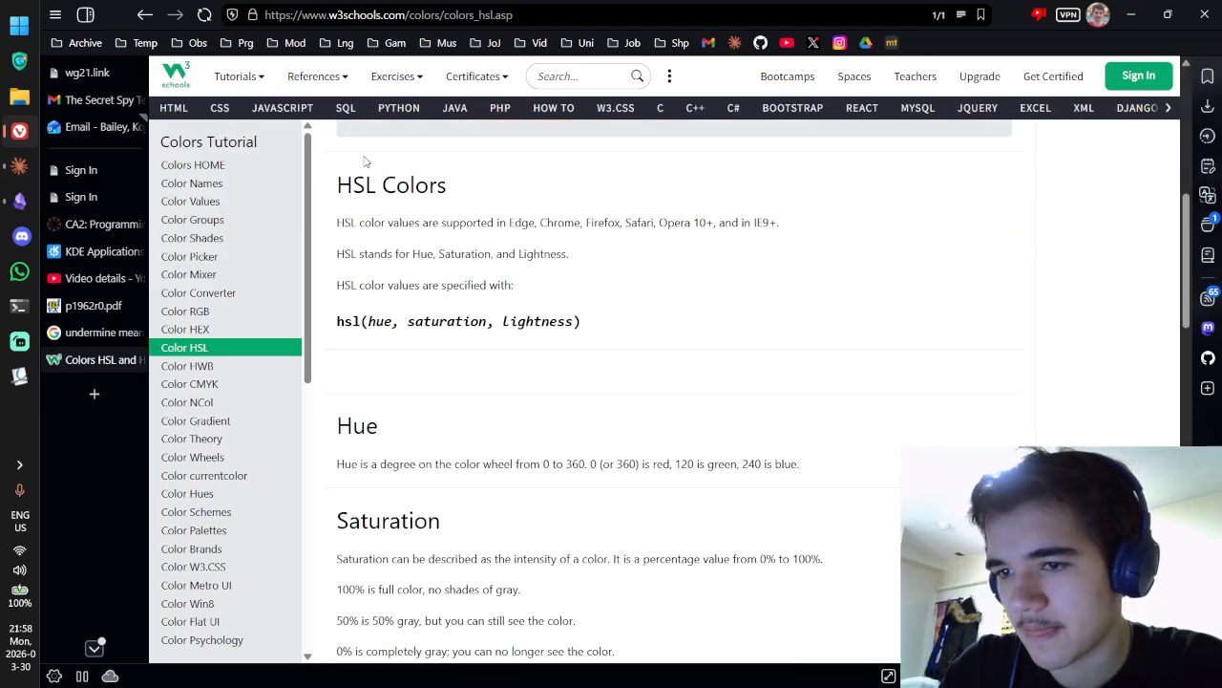
{"action": "scroll", "coordinate": [371, 151], "scroll_direction": "down", "scroll_amount": 4}
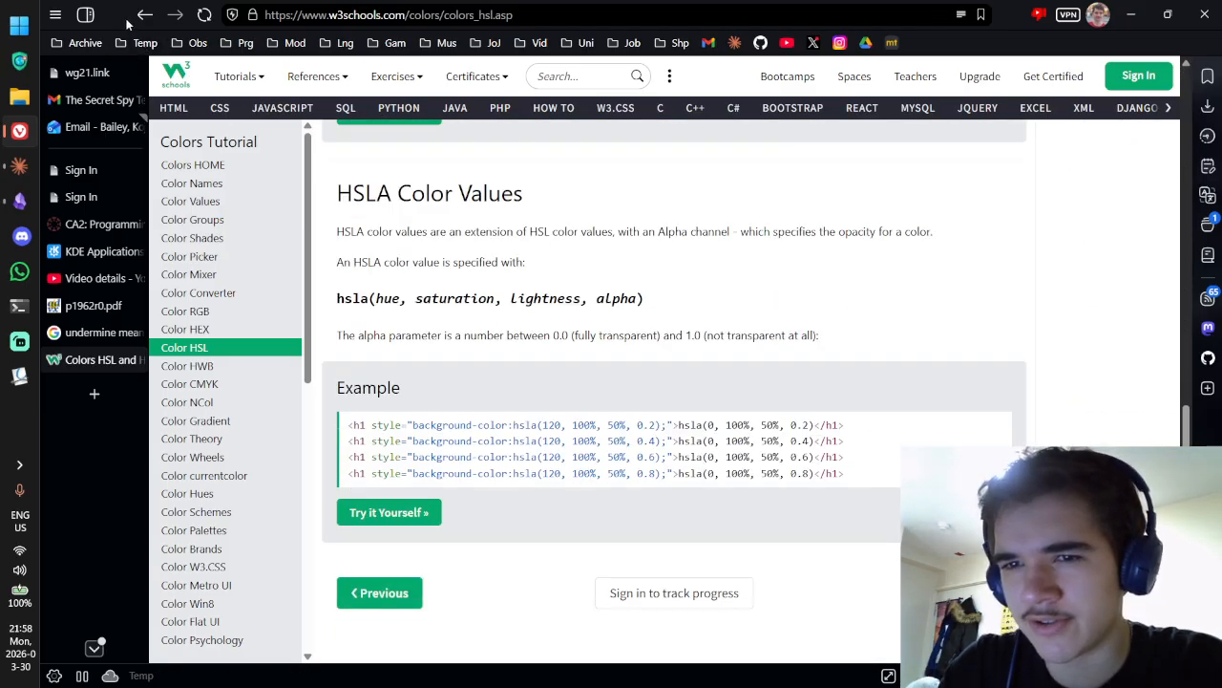
Step: Go back to the HSL colours results and examine the Canon Picture Style HSL double-cone diagram up close
{"action": "left_click", "coordinate": [144, 15]}
{"action": "scroll", "coordinate": [435, 167], "scroll_direction": "down", "scroll_amount": 7}
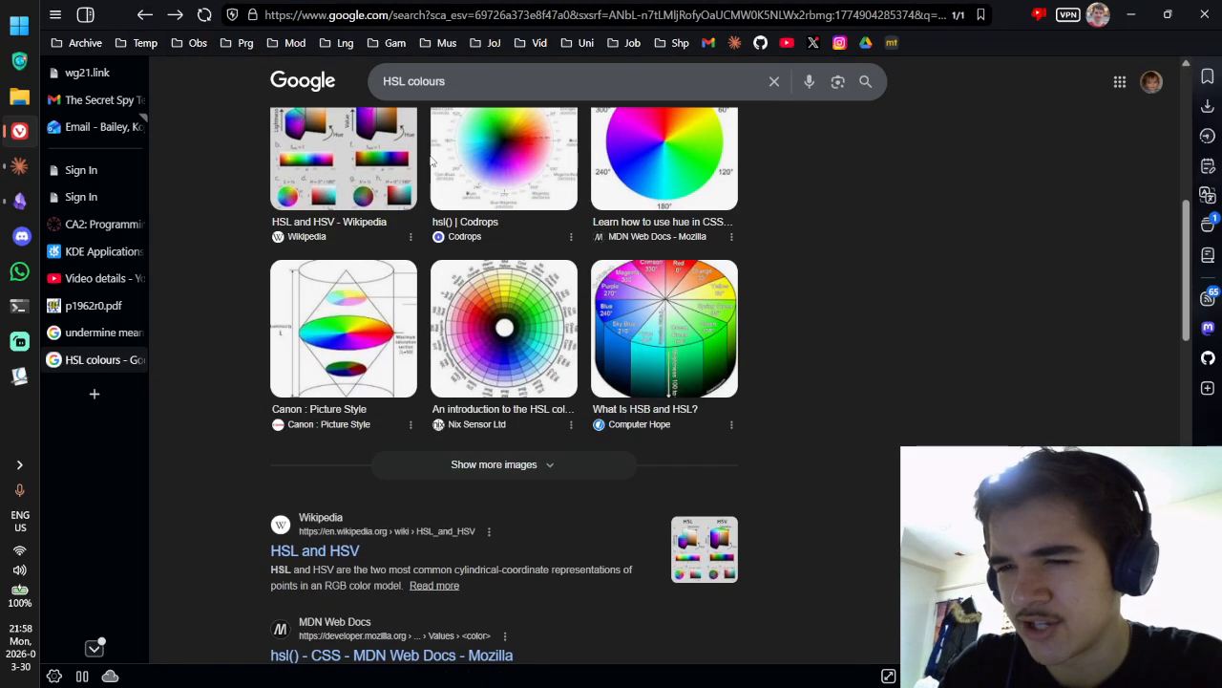
{"action": "left_click", "coordinate": [344, 329]}
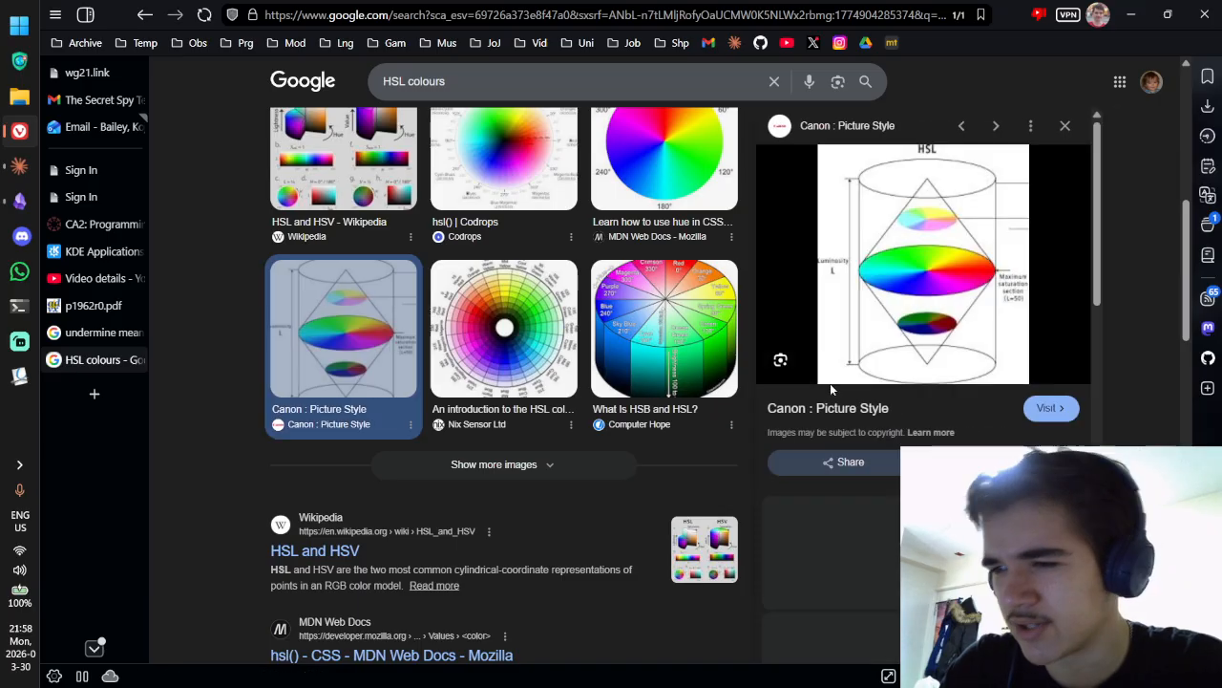
{"action": "scroll", "coordinate": [927, 207], "scroll_direction": "up", "scroll_amount": 5}
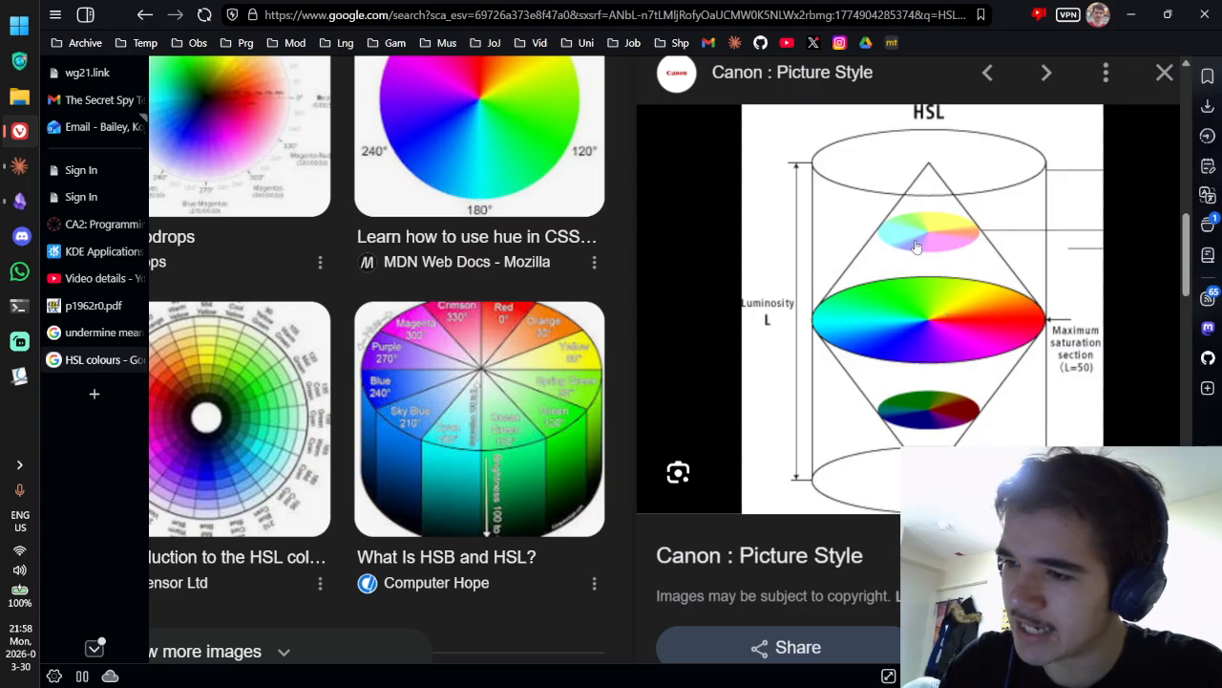
{"action": "scroll", "coordinate": [915, 244], "scroll_direction": "up", "scroll_amount": 3}
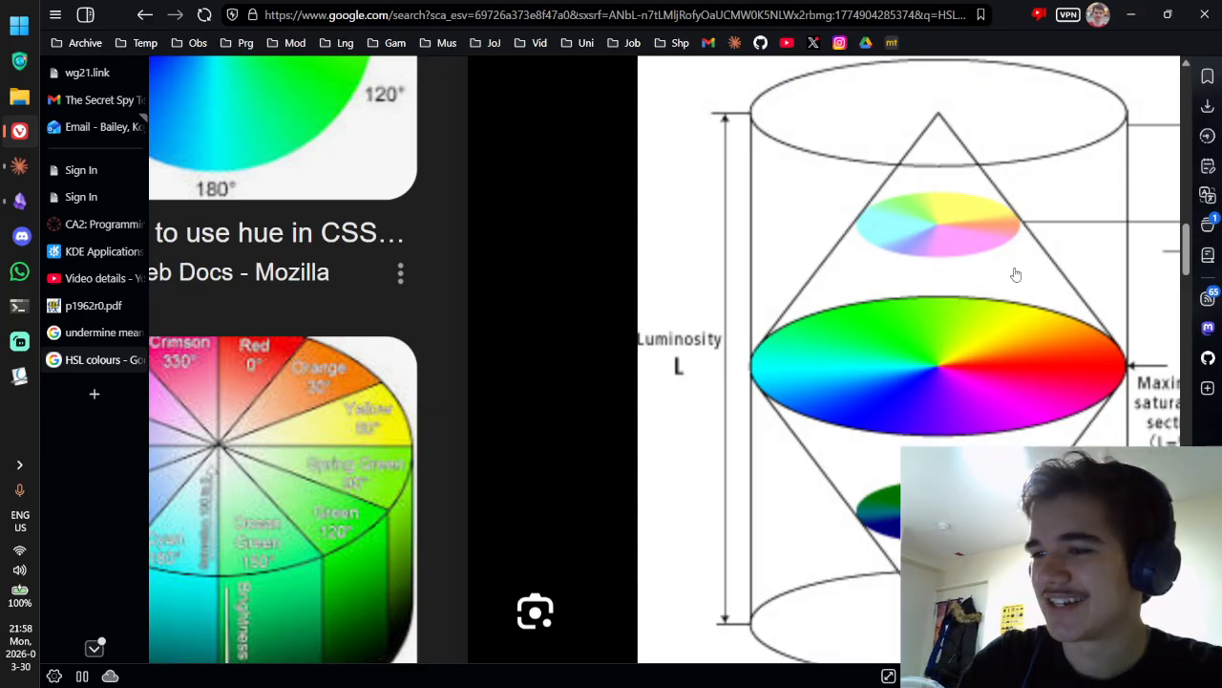
Step: Switch back to Obsidian and change the "4 Maps" graph group's colour to golden yellow
{"action": "key", "text": "ctrl+super+Right"}
{"action": "key", "text": "ctrl+super+Left"}
{"action": "key", "text": "ctrl+super+Left"}
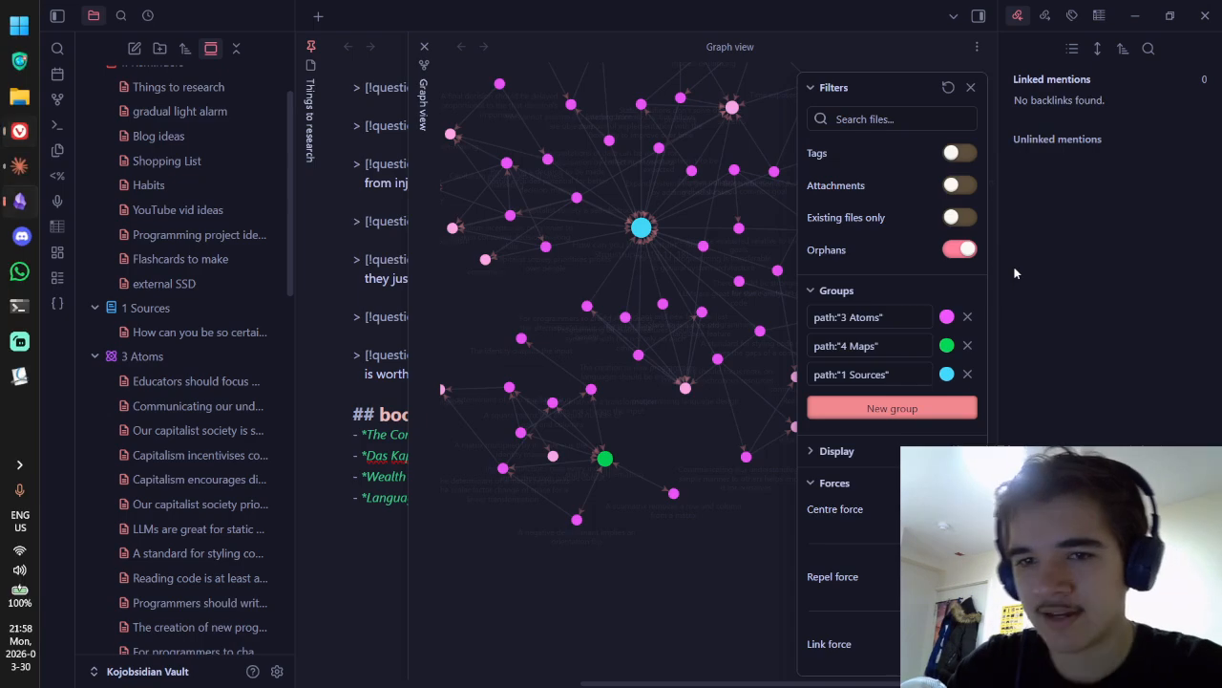
{"action": "left_click", "coordinate": [947, 345]}
{"action": "left_click_drag", "start_coordinate": [1051, 497], "coordinate": [1029, 497]}
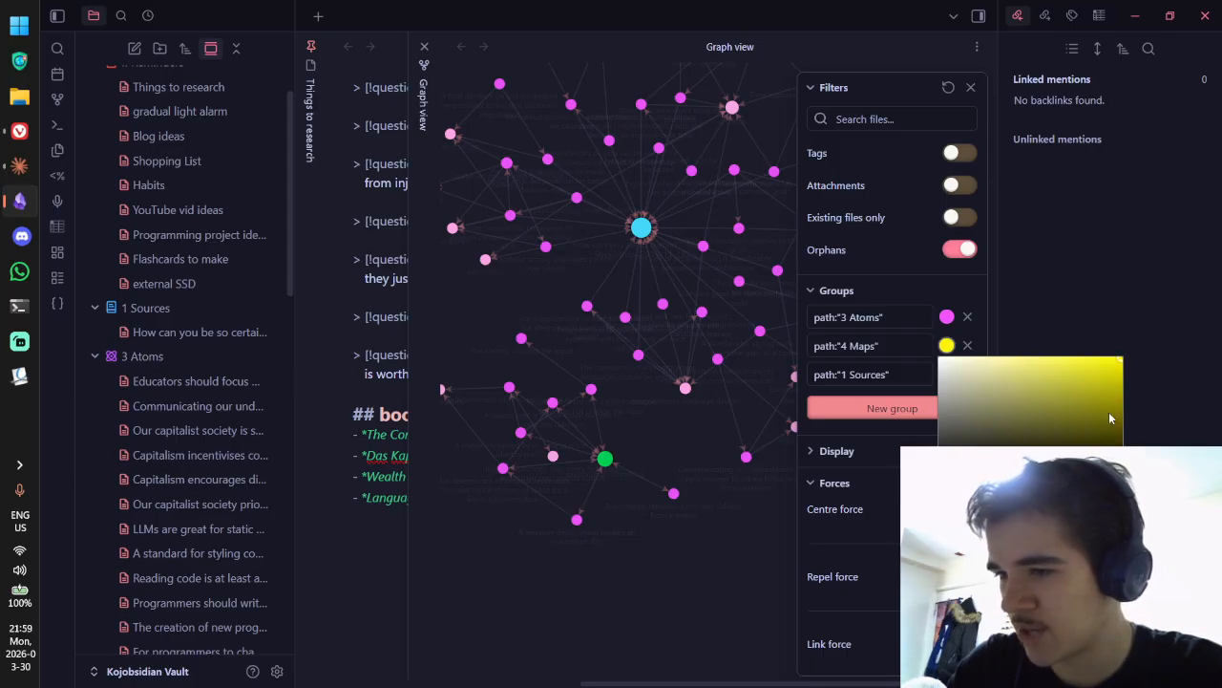
{"action": "left_click", "coordinate": [944, 286]}
{"action": "left_click", "coordinate": [915, 286]}
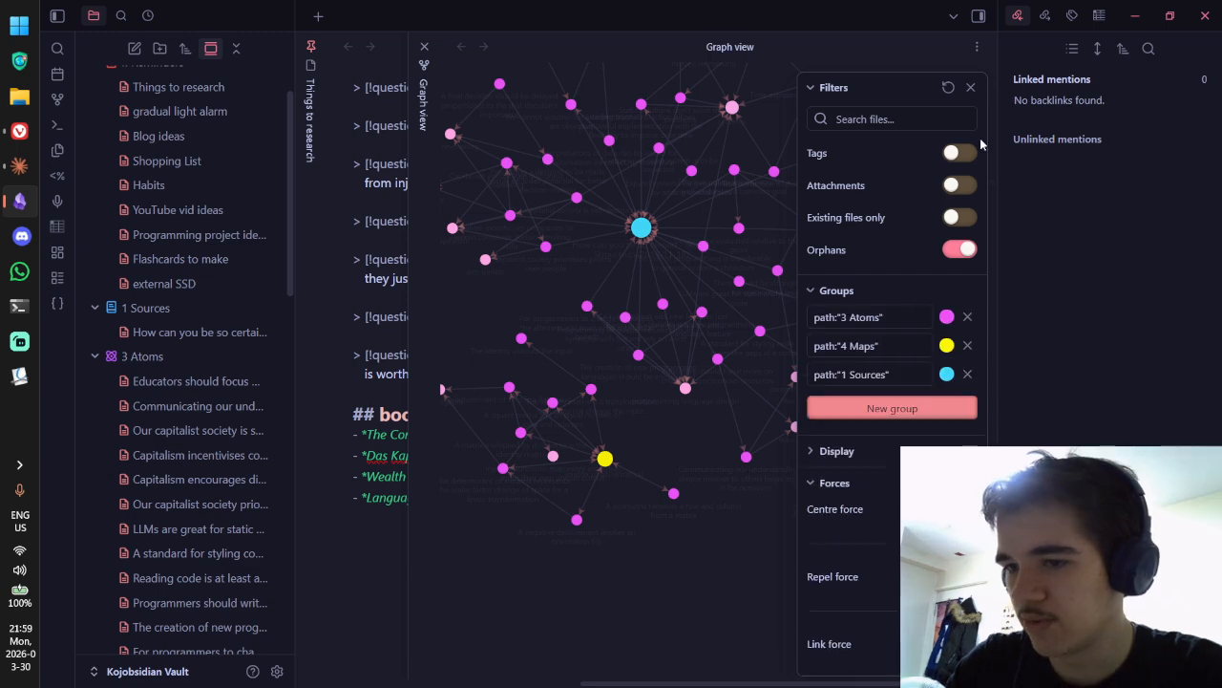
{"action": "left_click", "coordinate": [946, 345]}
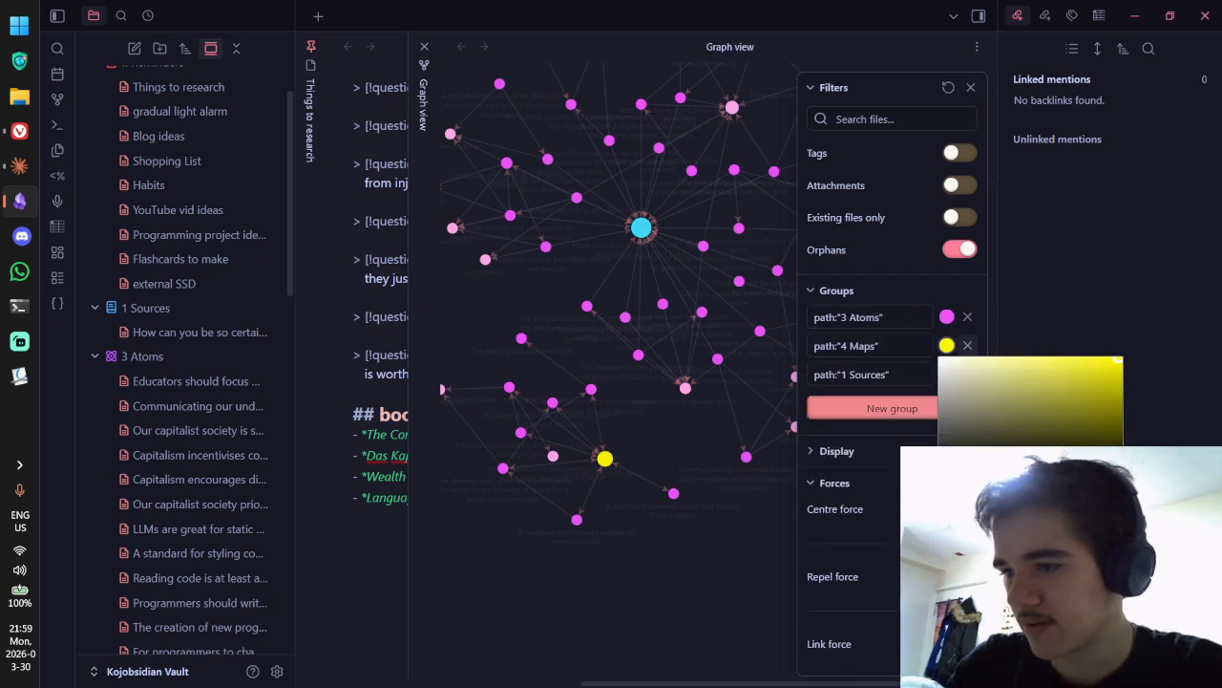
{"action": "left_click", "coordinate": [926, 287]}
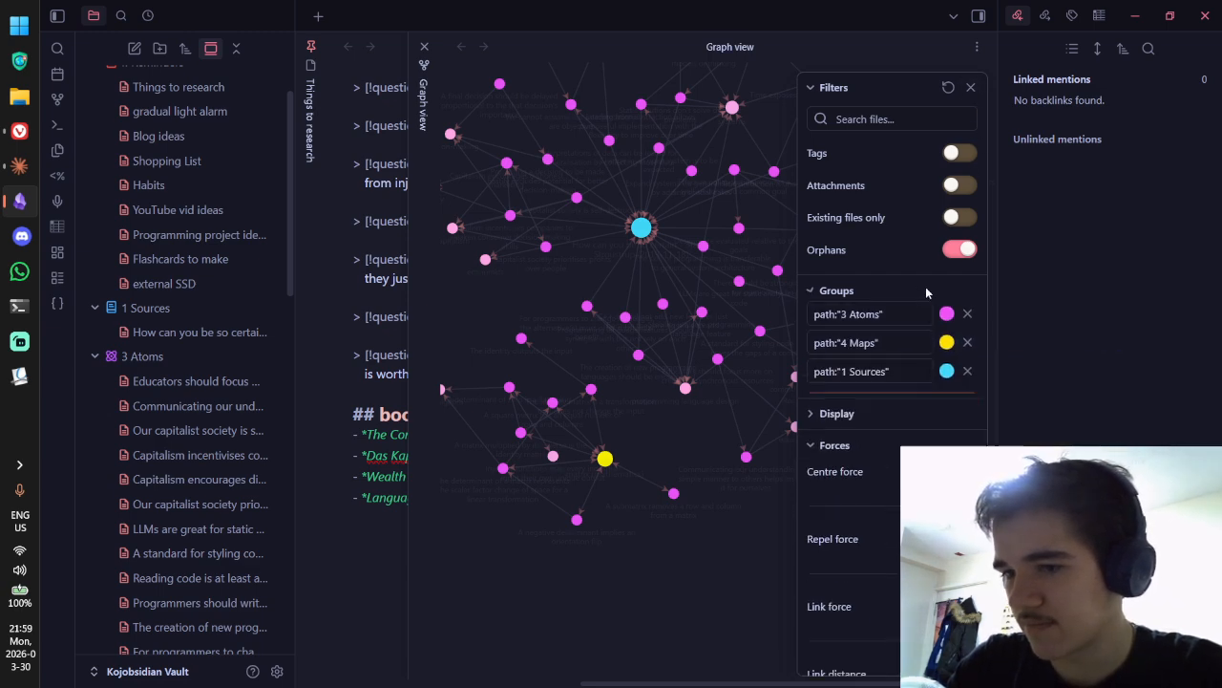
{"action": "left_click", "coordinate": [925, 286]}
Step: Close the graph settings and pull the large blue source node upward to rearrange the graph and inspect the new colours
{"action": "left_click", "coordinate": [970, 87]}
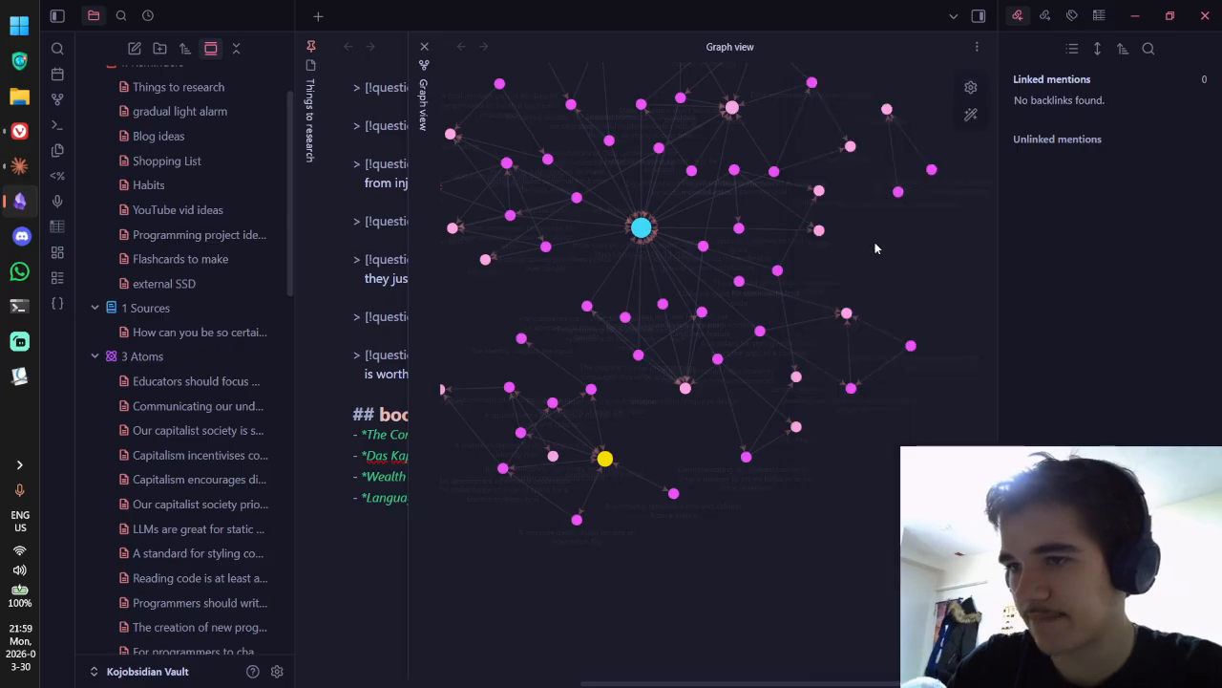
{"action": "scroll", "coordinate": [874, 242], "scroll_direction": "down", "scroll_amount": 3}
{"action": "scroll", "coordinate": [862, 323], "scroll_direction": "up", "scroll_amount": 8}
{"action": "scroll", "coordinate": [859, 297], "scroll_direction": "down", "scroll_amount": 5}
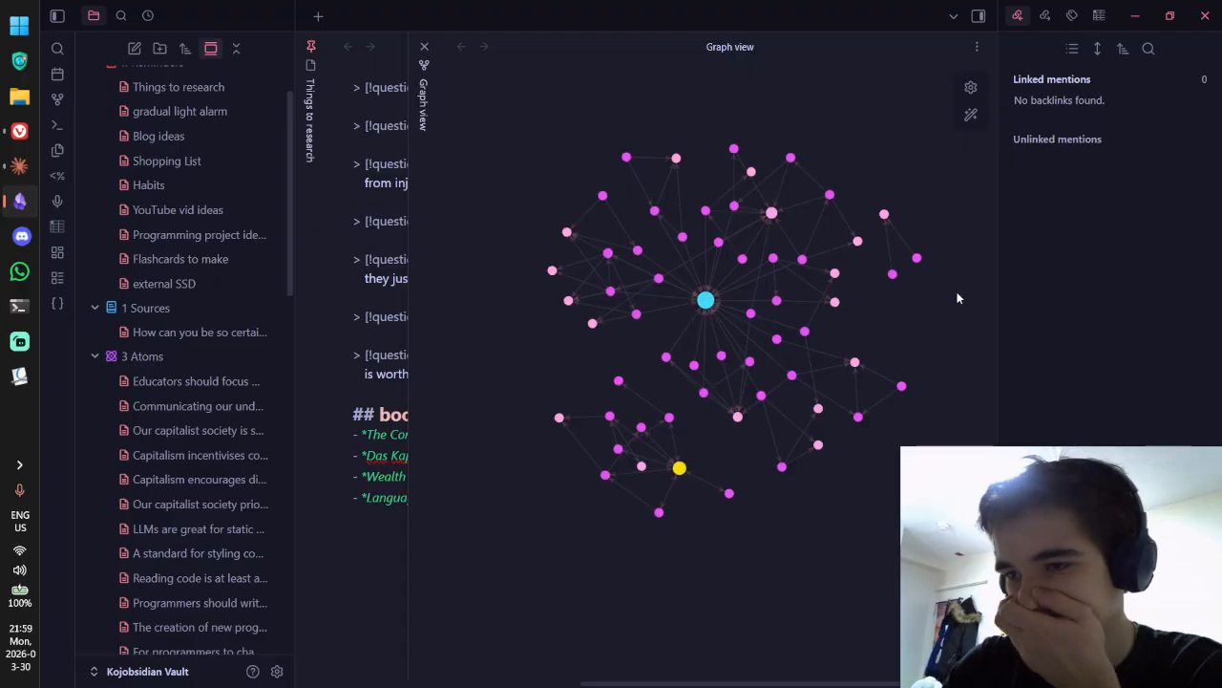
{"action": "left_click_drag", "start_coordinate": [704, 300], "coordinate": [725, 28]}
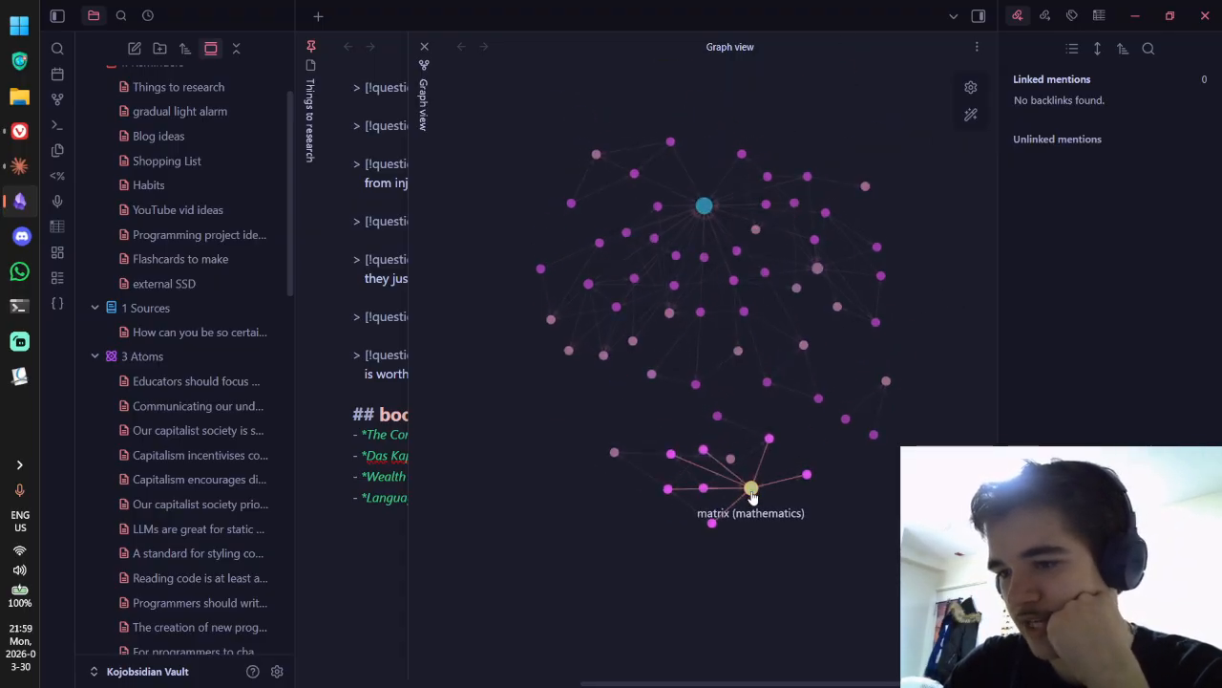
Step: Create the Zettelkasten note from its unresolved graph node and move it to the "4 Maps" folder
{"action": "left_click_drag", "start_coordinate": [754, 484], "coordinate": [807, 583]}
{"action": "mouse_move", "coordinate": [909, 306]}
{"action": "left_mouse_down"}
{"action": "mouse_move", "coordinate": [856, 378]}
{"action": "mouse_move", "coordinate": [912, 406]}
{"action": "mouse_move", "coordinate": [949, 330]}
{"action": "mouse_move", "coordinate": [919, 316]}
{"action": "left_mouse_up"}
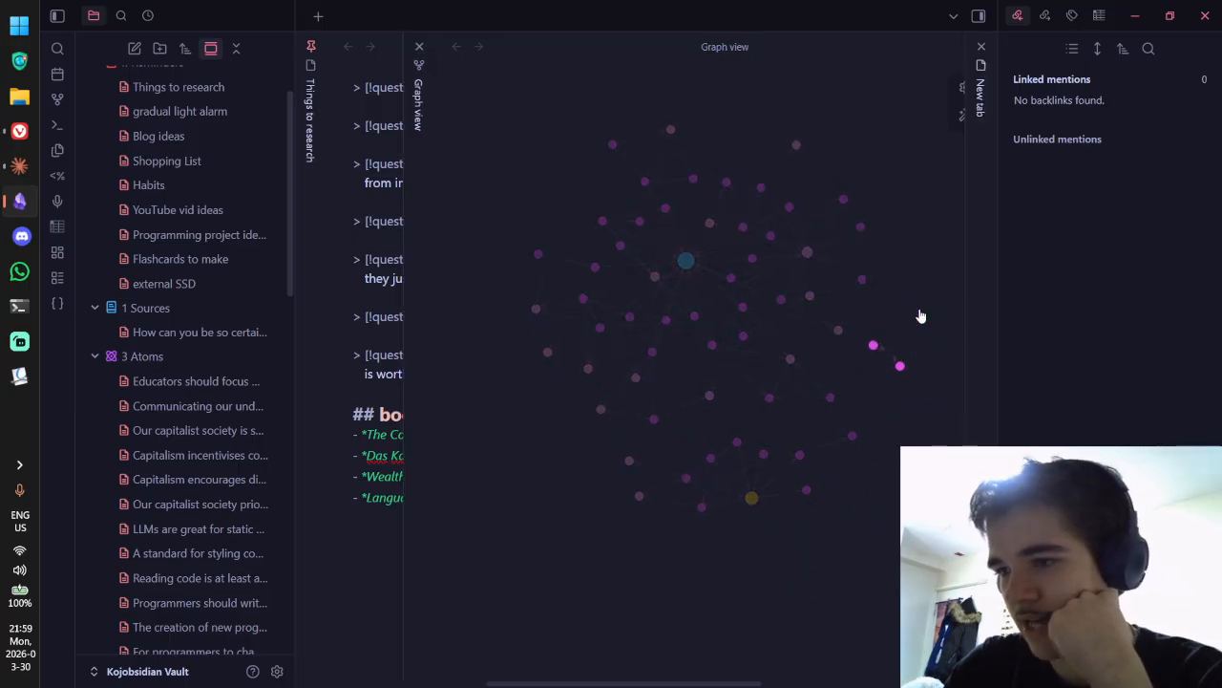
{"action": "left_click", "coordinate": [919, 313]}
{"action": "right_click", "coordinate": [203, 374]}
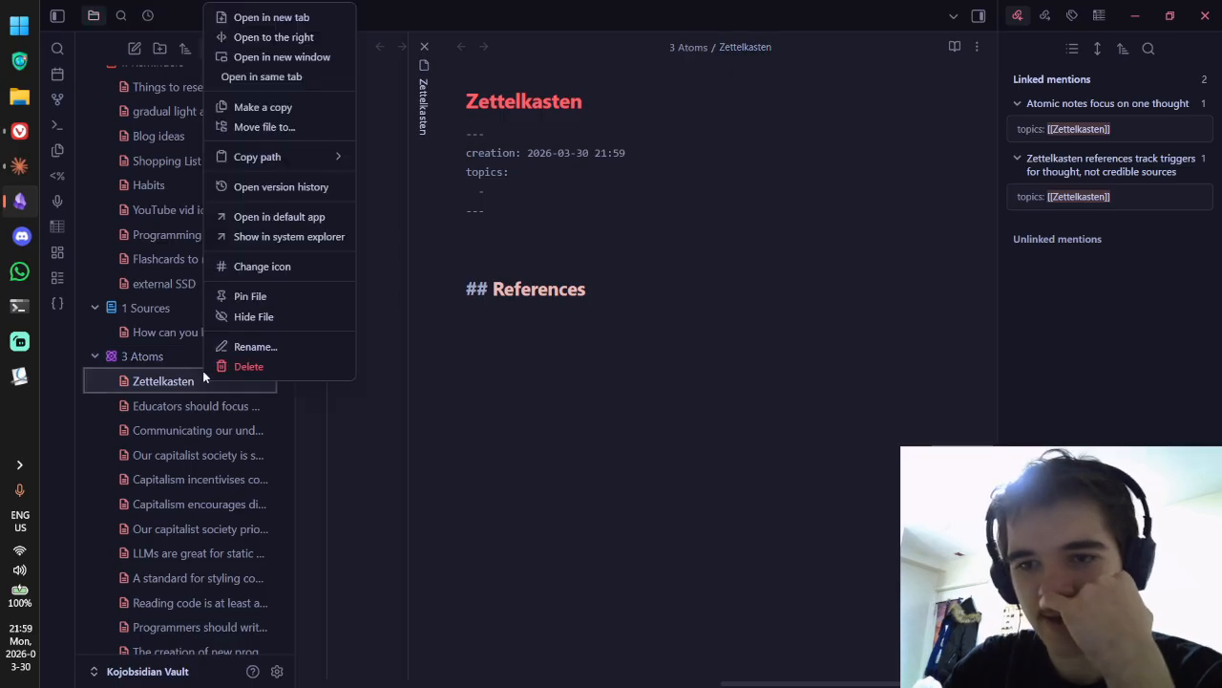
{"action": "left_click", "coordinate": [286, 126]}
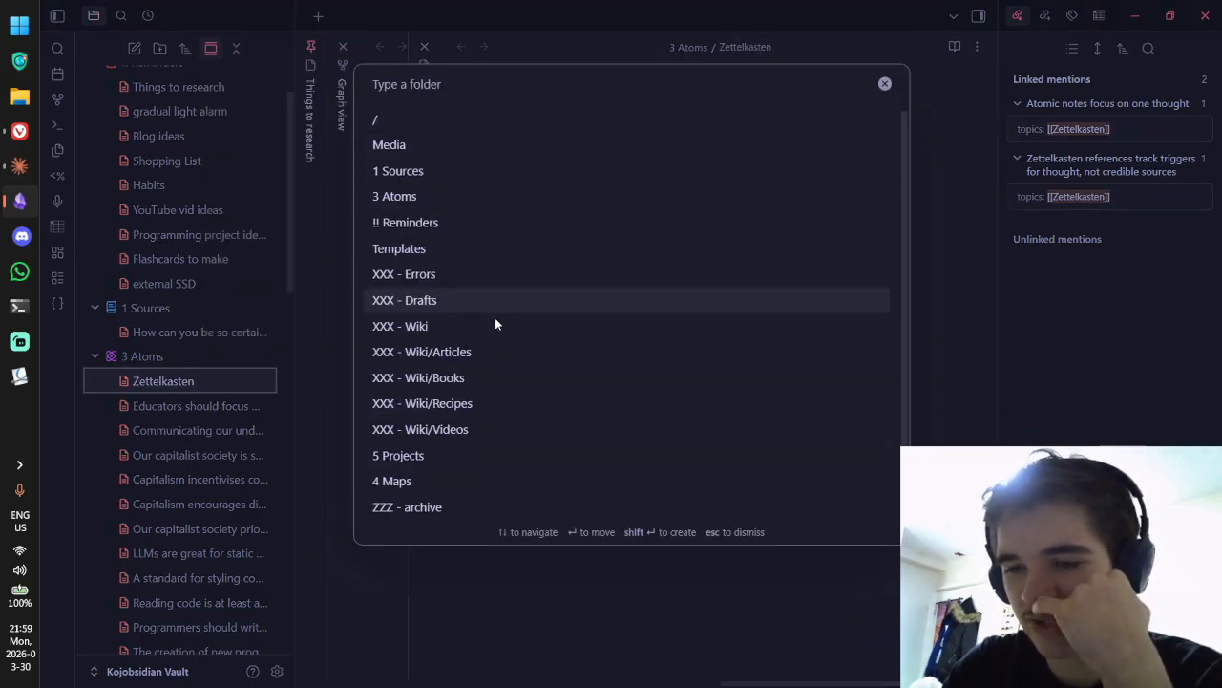
{"action": "scroll", "coordinate": [495, 317], "scroll_direction": "down", "scroll_amount": 1}
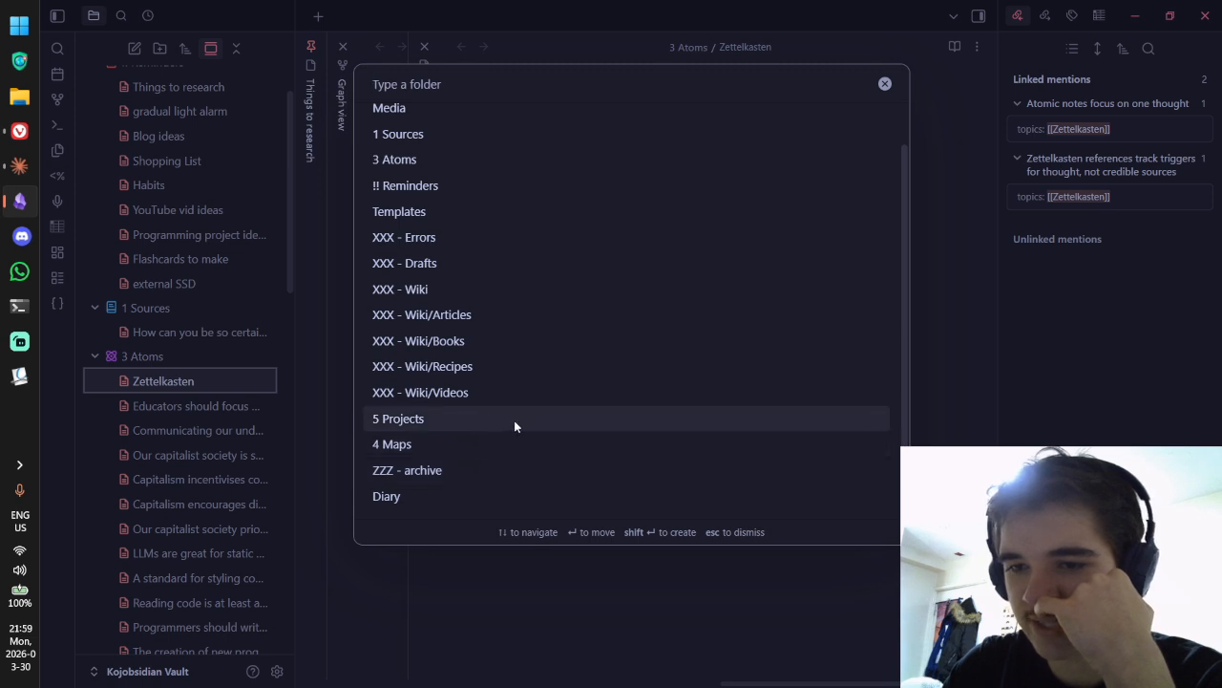
{"action": "left_click", "coordinate": [497, 442]}
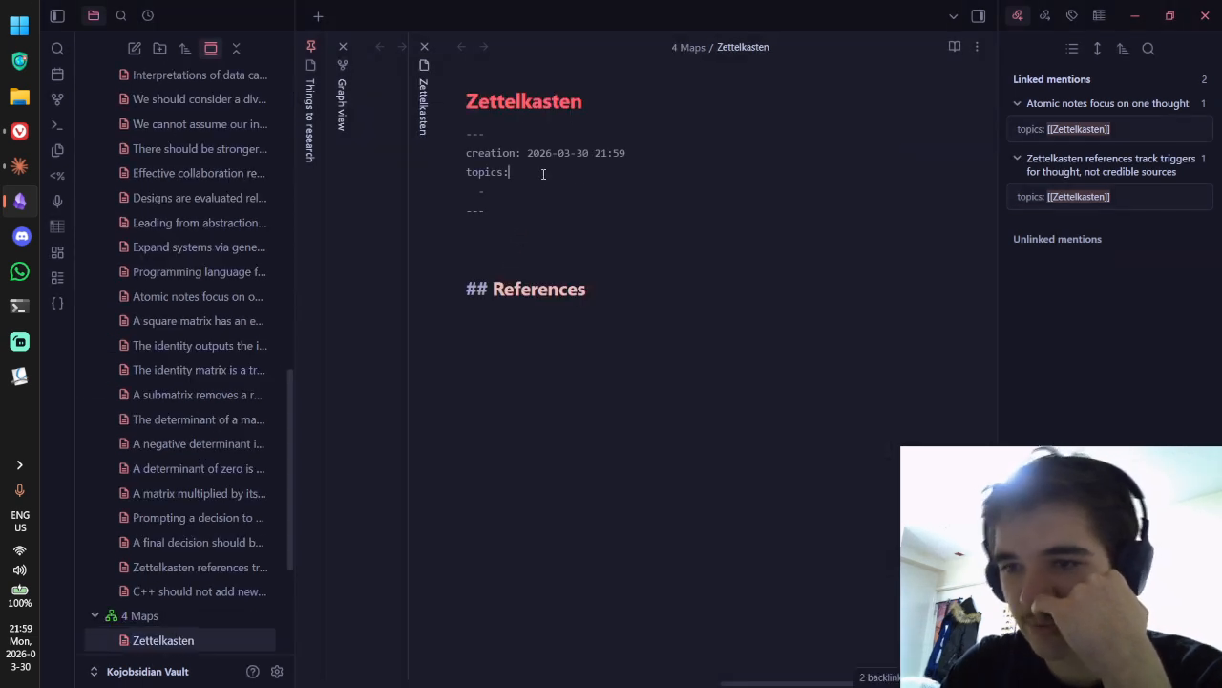
Step: Delete the creation date line from the Zettelkasten note's properties
{"action": "left_click_drag", "start_coordinate": [686, 155], "coordinate": [466, 155]}
{"action": "key", "text": "BackSpace"}
{"action": "key", "text": "BackSpace"}
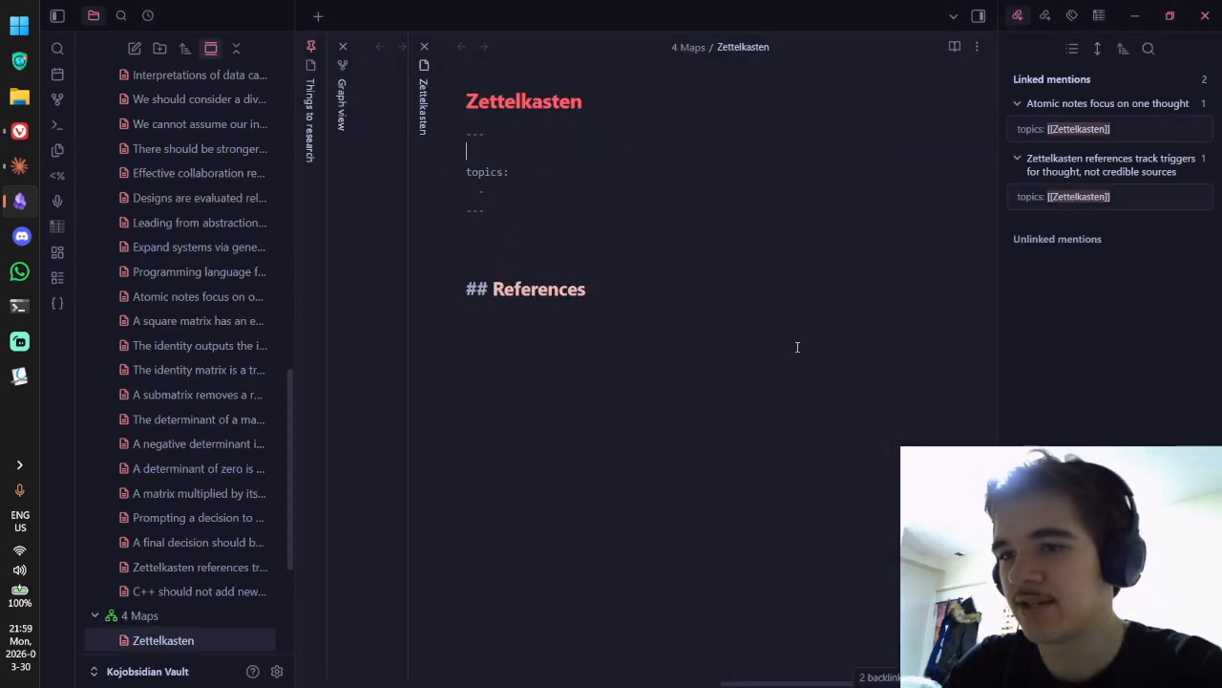
Step: Add "models of thinking" and "systems" as topics of the Zettelkasten note in reading view
{"action": "key", "text": "ctrl+e"}
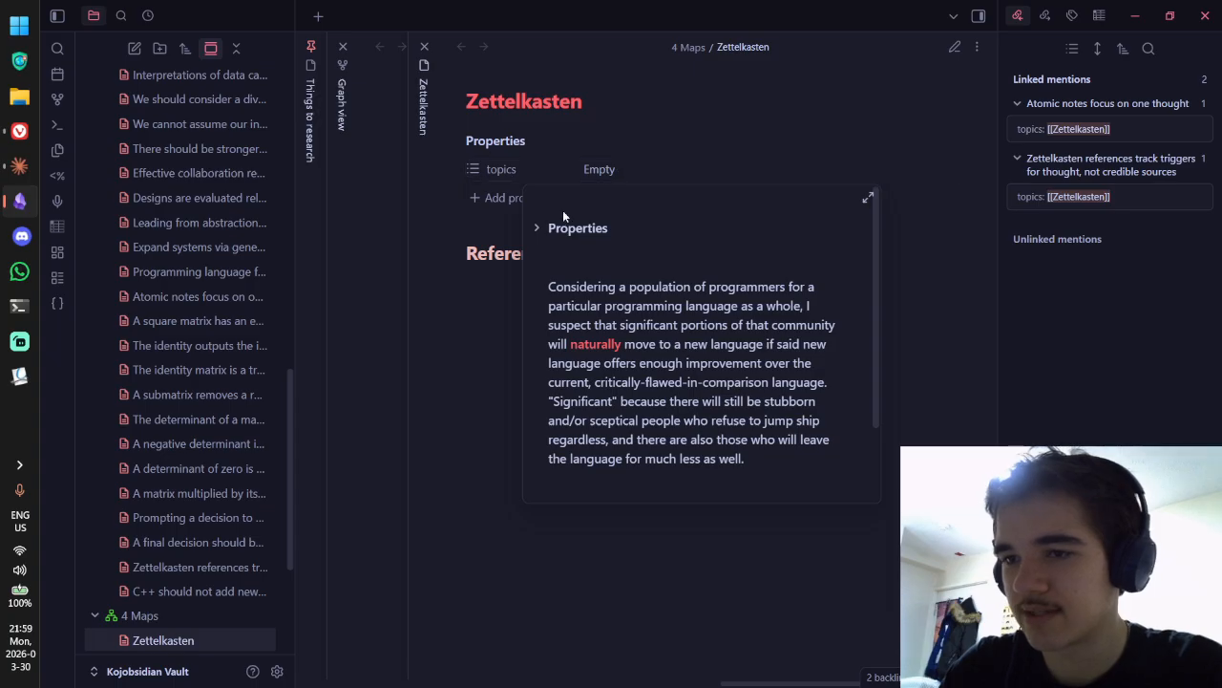
{"action": "left_click", "coordinate": [699, 170]}
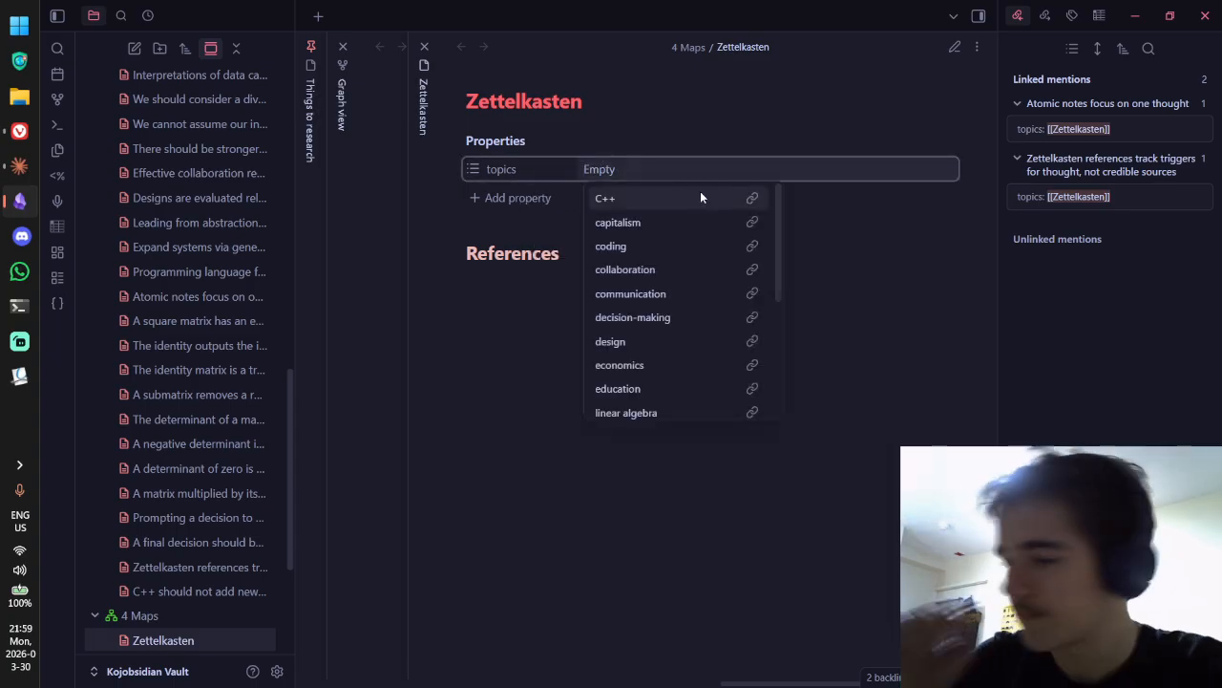
{"action": "type", "text": "mode"}
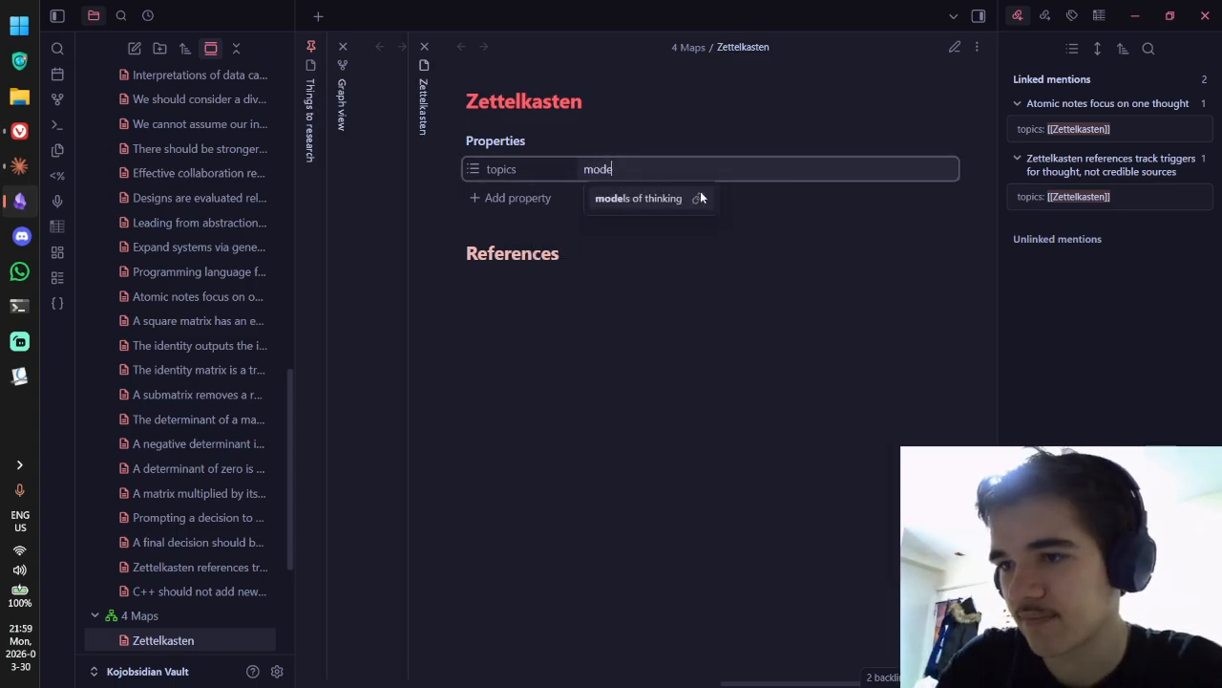
{"action": "key", "text": "Return"}
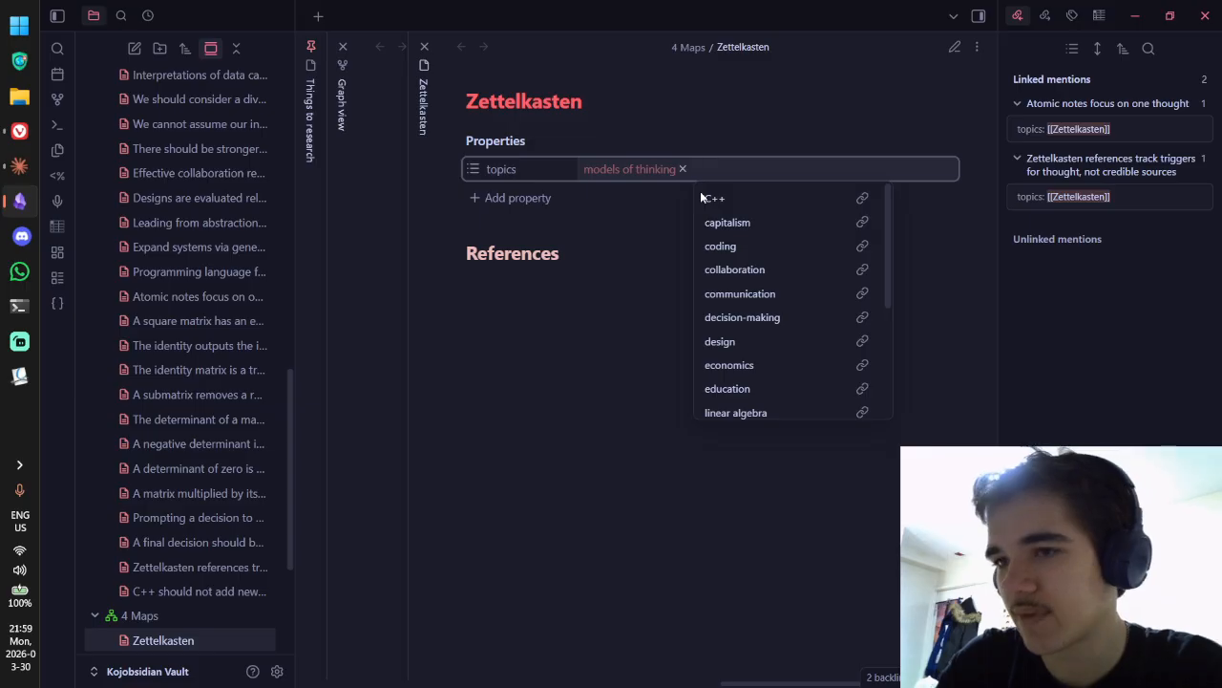
{"action": "type", "text": "syst"}
{"action": "key", "text": "Return"}
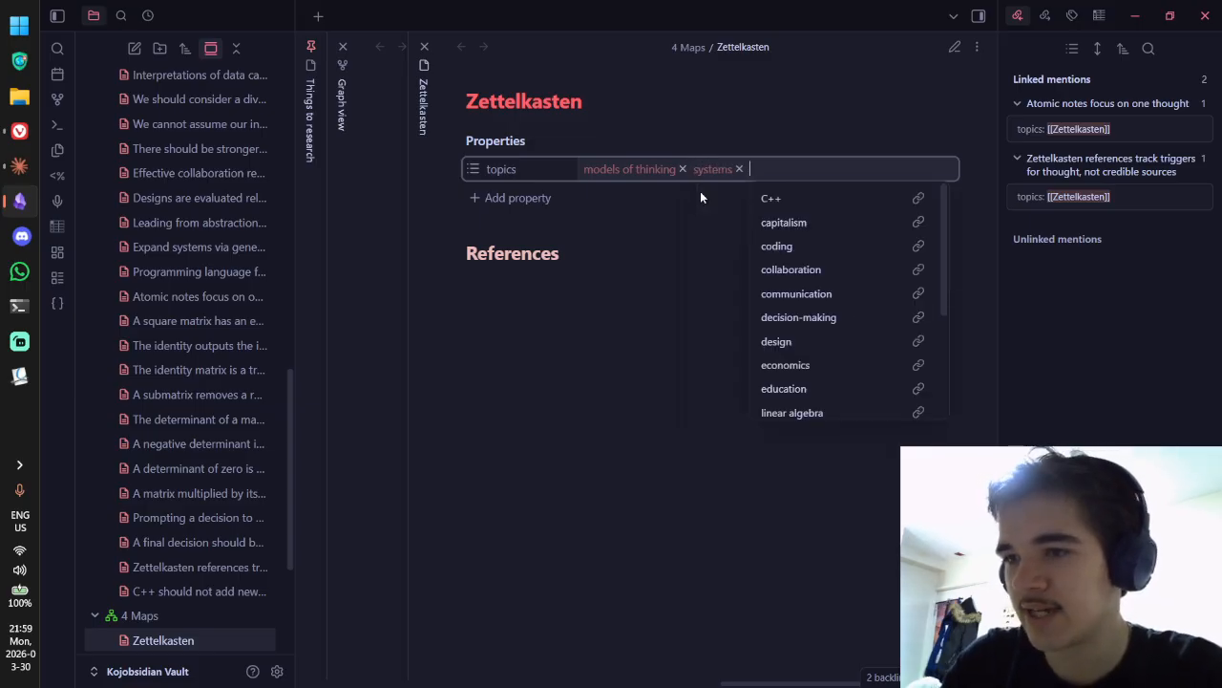
{"action": "left_click", "coordinate": [704, 297]}
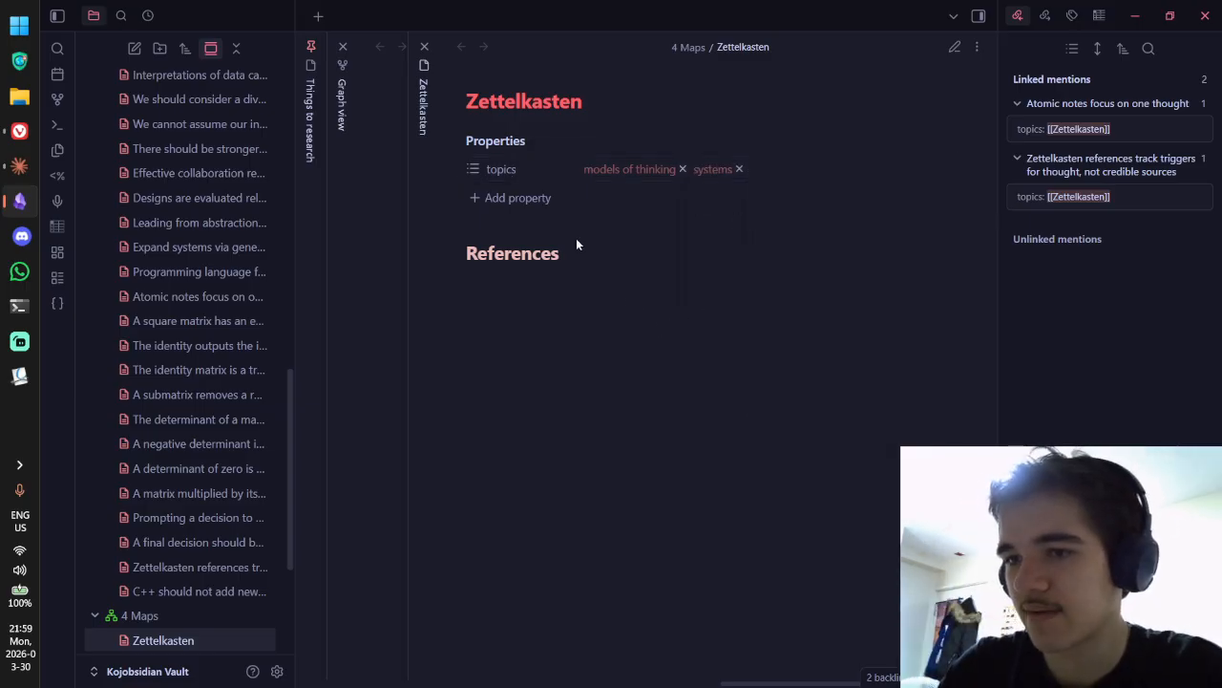
Step: Delete the References heading from the note's source and replace the "models of thinking" topic with "note-taking"
{"action": "key", "text": "ctrl+e"}
{"action": "triple_click", "coordinate": [518, 292]}
{"action": "key", "text": "BackSpace"}
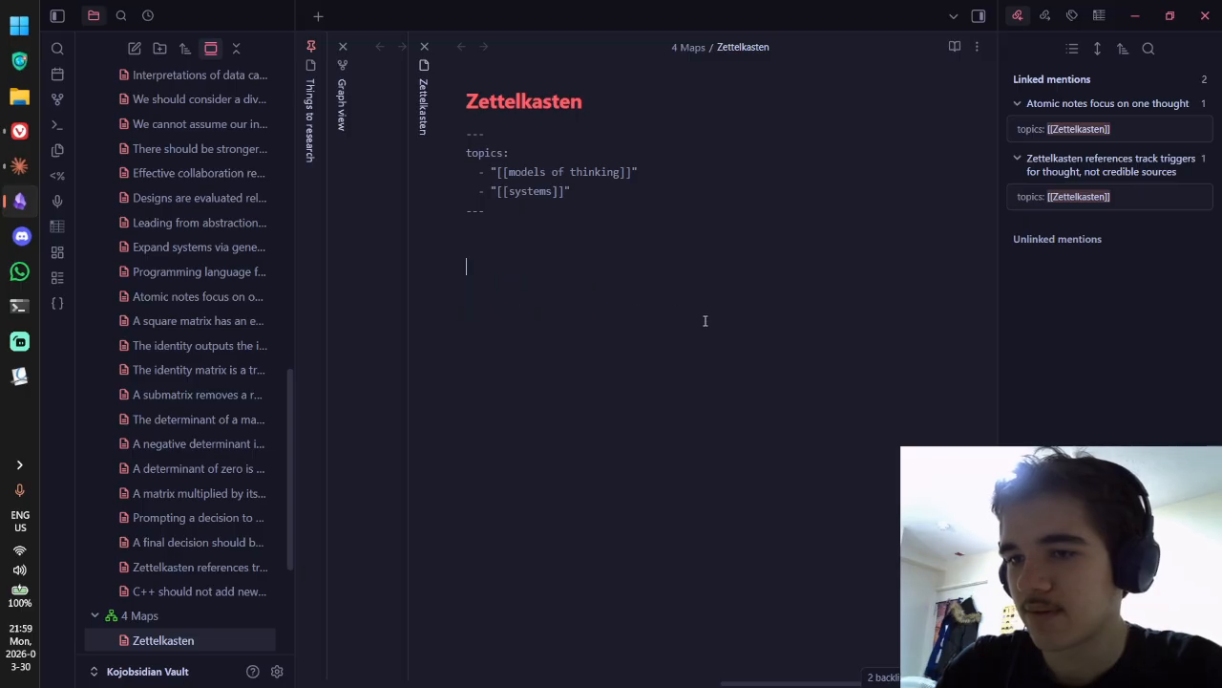
{"action": "key", "text": "ctrl+e"}
{"action": "key", "text": "ctrl+e"}
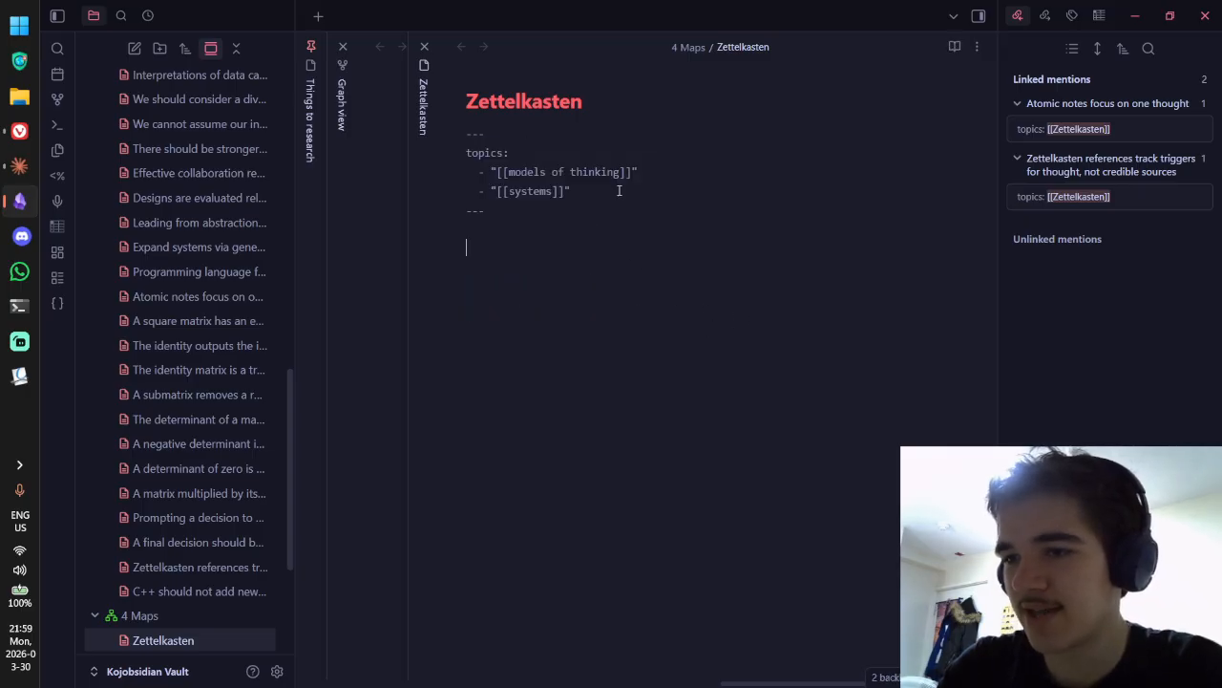
{"action": "left_click_drag", "start_coordinate": [621, 172], "coordinate": [501, 176]}
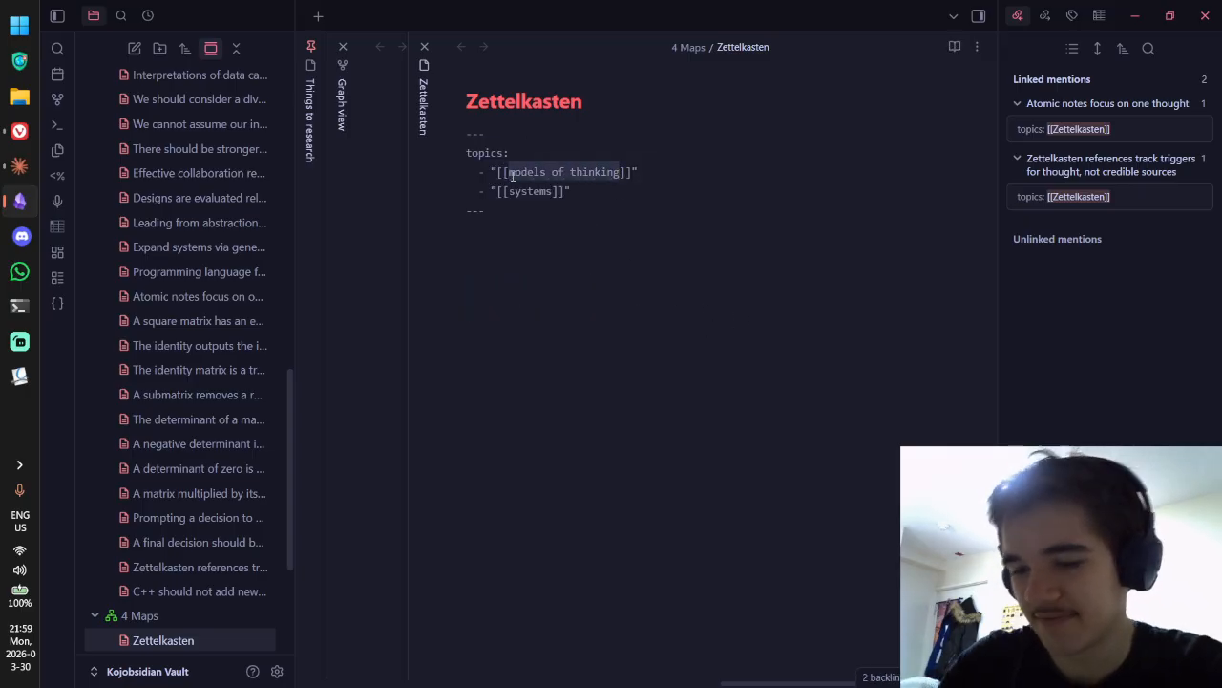
{"action": "type", "text": "note-taking"}
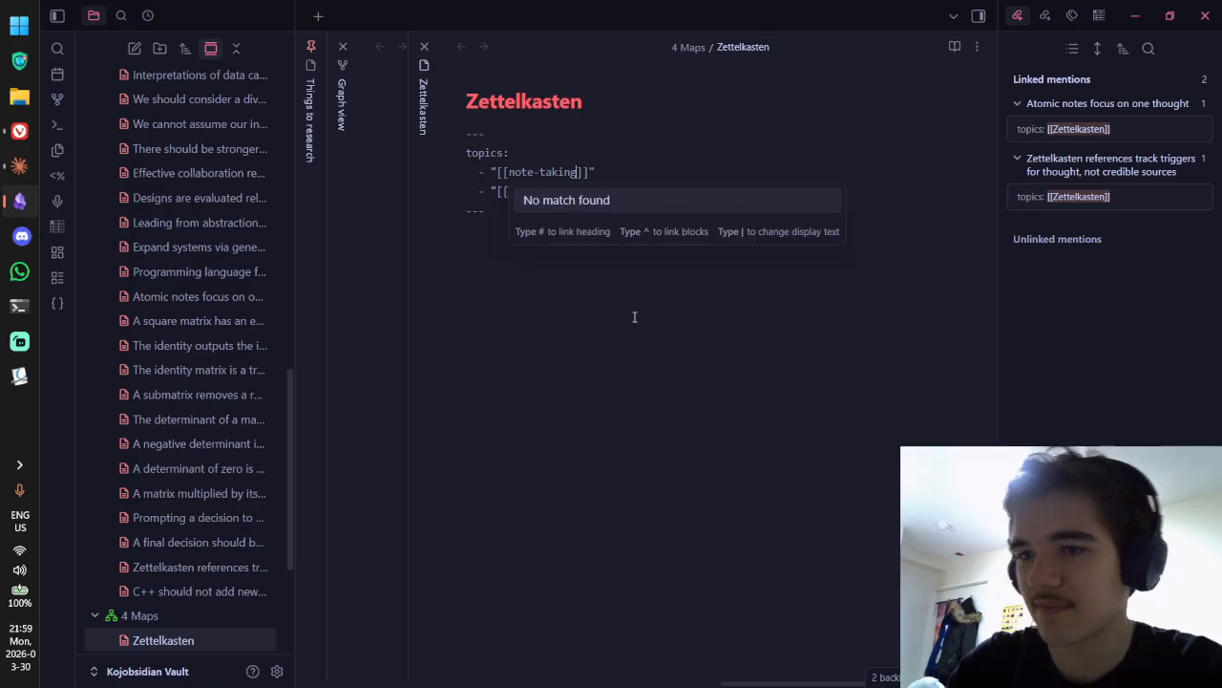
Step: Add the level-two heading "Rules of a Zettelkasten" with a bullet linking to "Atomic notes focus on one thought"
{"action": "left_click", "coordinate": [698, 299]}
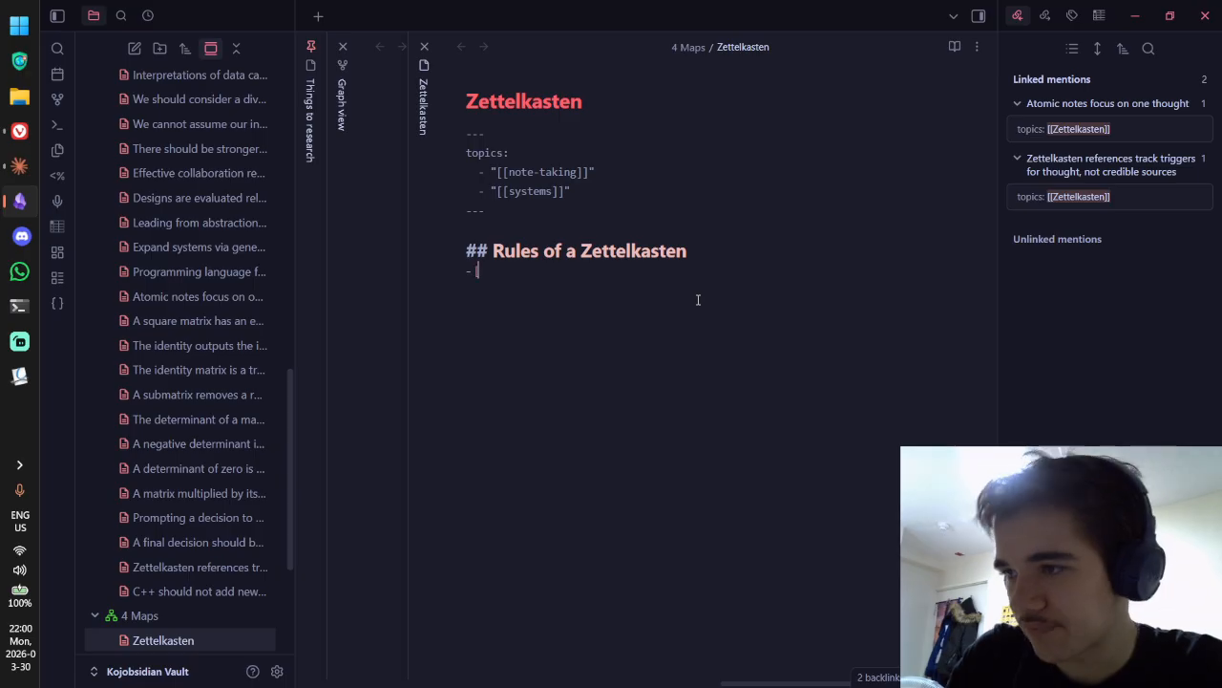
{"action": "type", "text": "[Ato"}
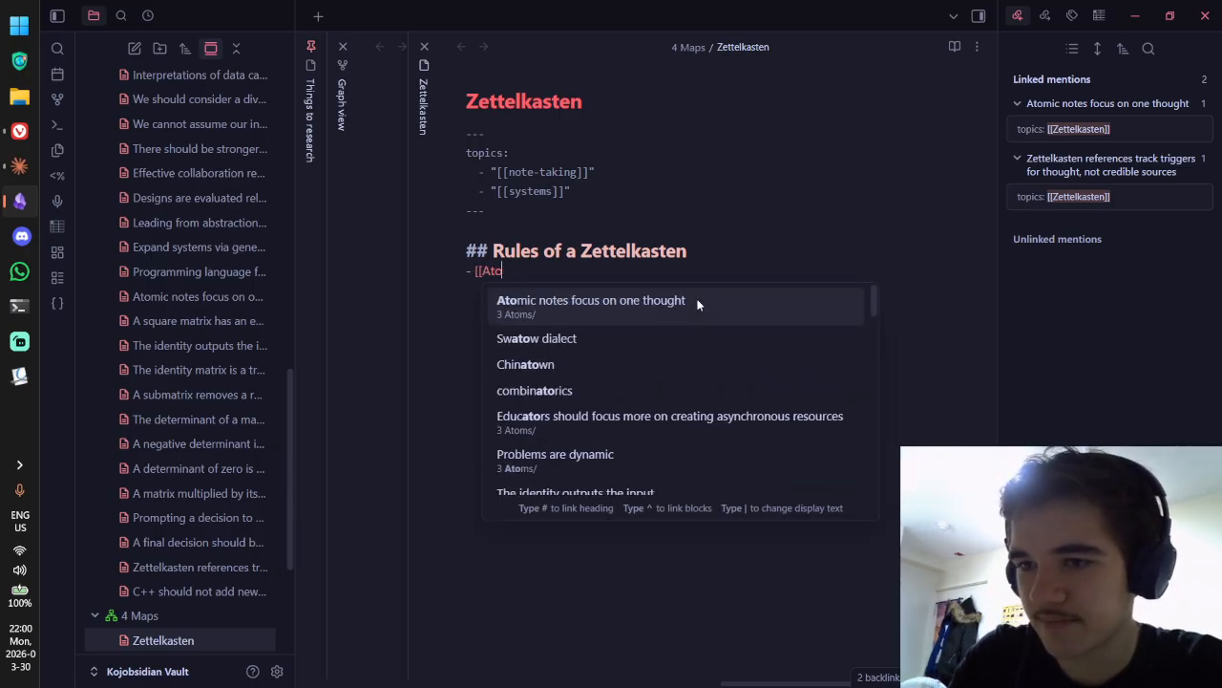
{"action": "type", "text": "mic notes focus on one thought]]"}
{"action": "key", "text": "Return"}
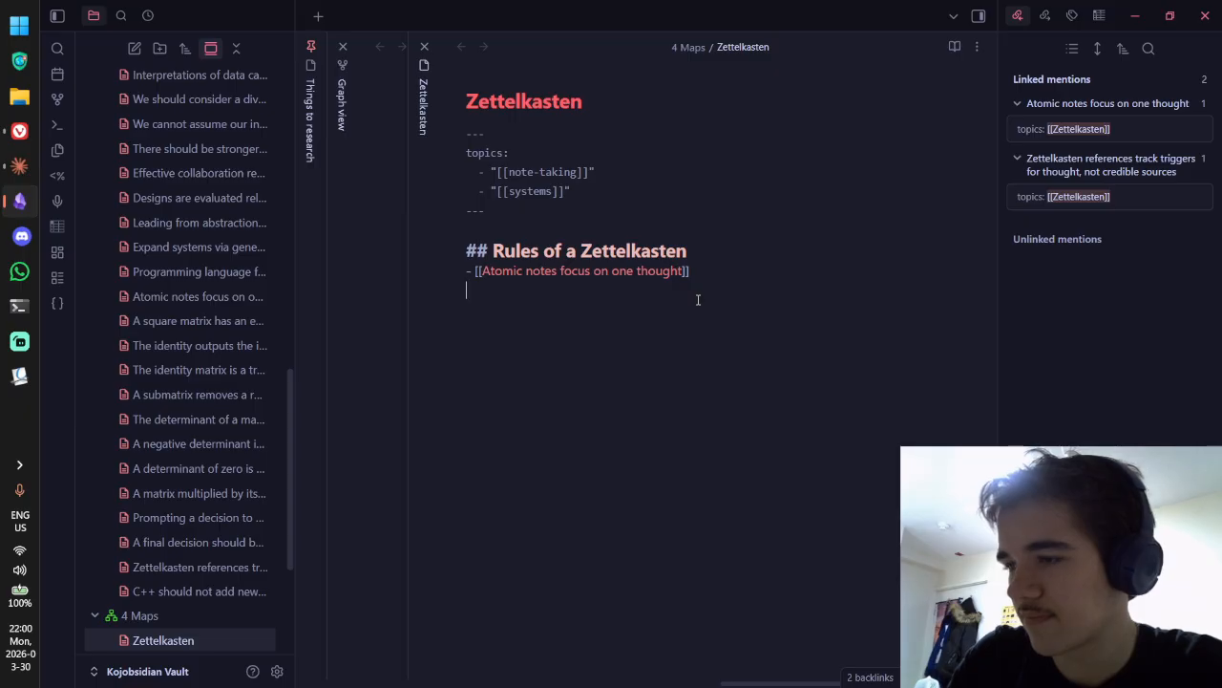
Step: Add a second bullet linking to "Zettelkasten references track triggers for thought, not credible sources"
{"action": "type", "text": "- [[Z"}
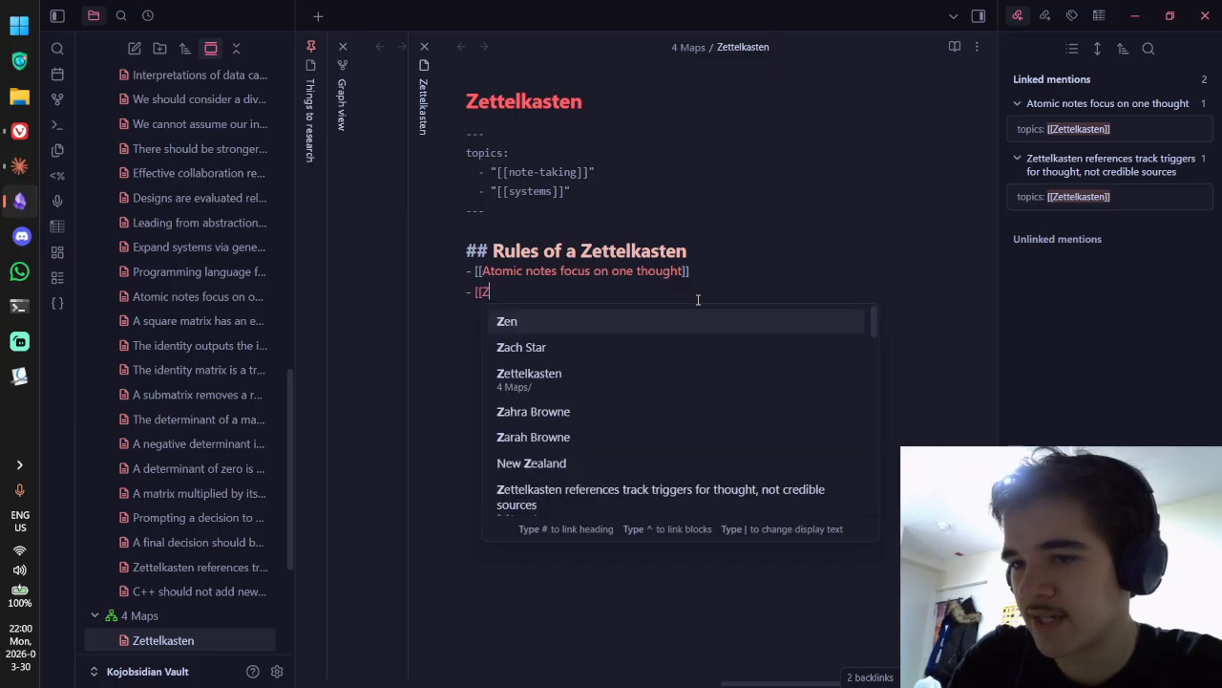
{"action": "type", "text": "ettelkasten references track triggers for thought, not credible sources]]"}
{"action": "key", "text": "Down"}
{"action": "key", "text": "Return"}
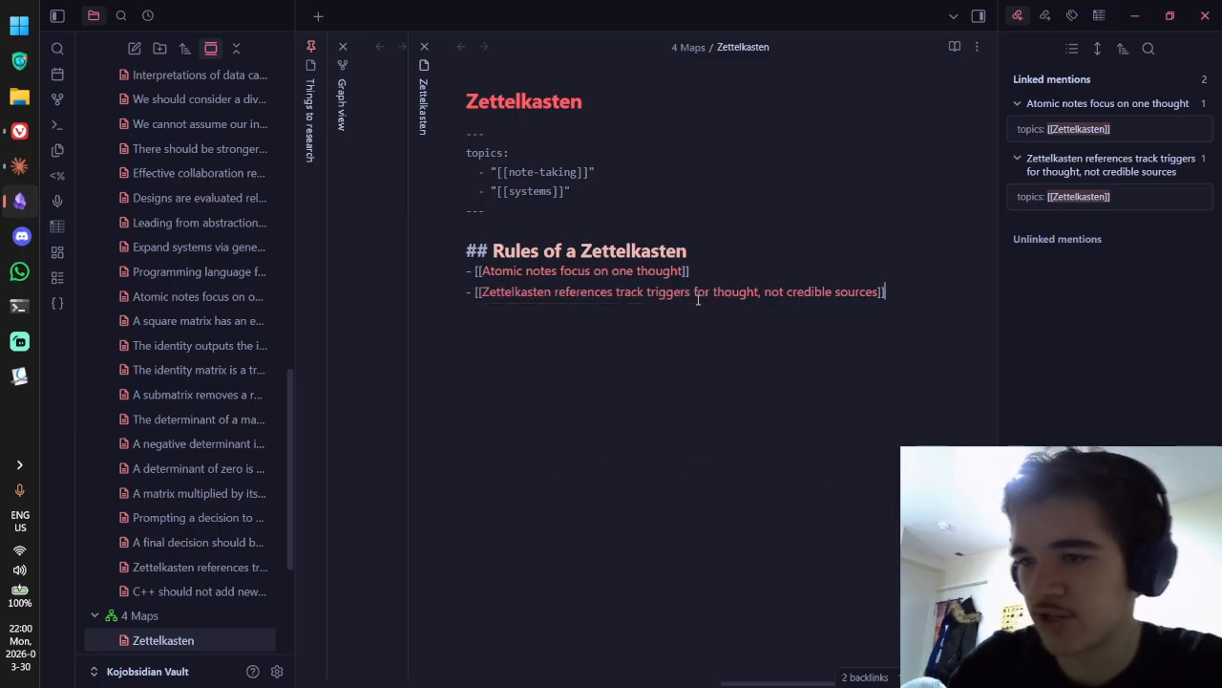
Step: Preview both linked rule notes in reading view and close the Zettelkasten note to return to the graph
{"action": "key", "text": "ctrl+e"}
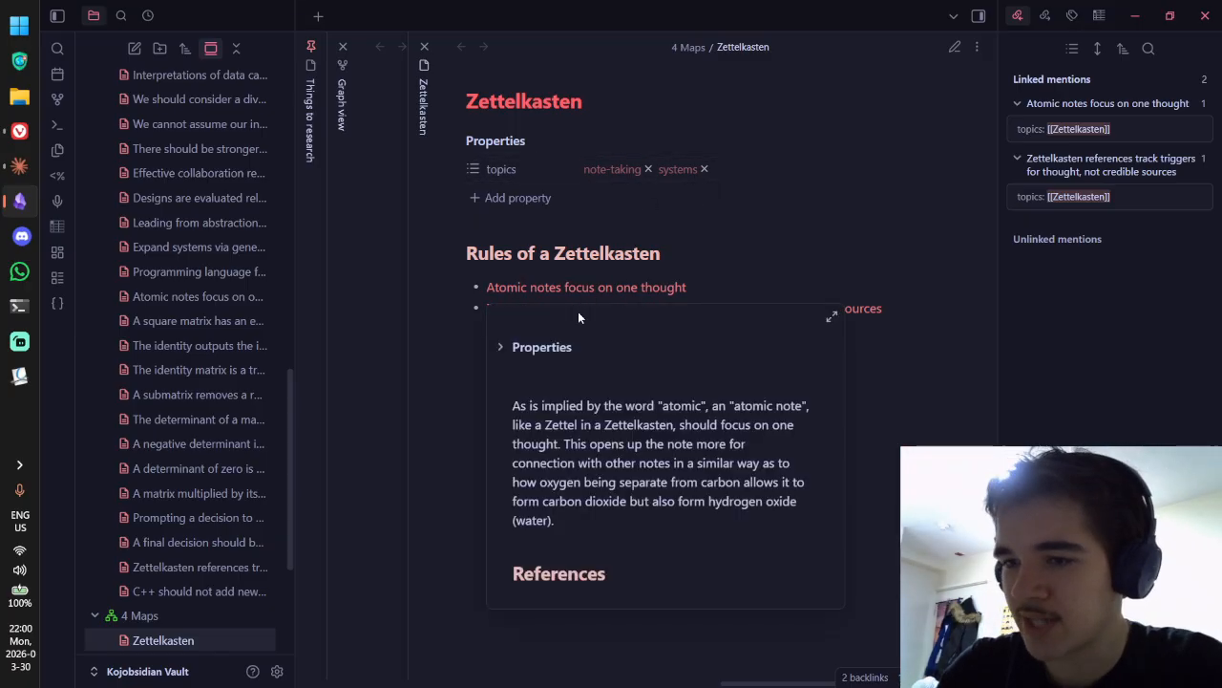
{"action": "mouse_move", "coordinate": [513, 314]}
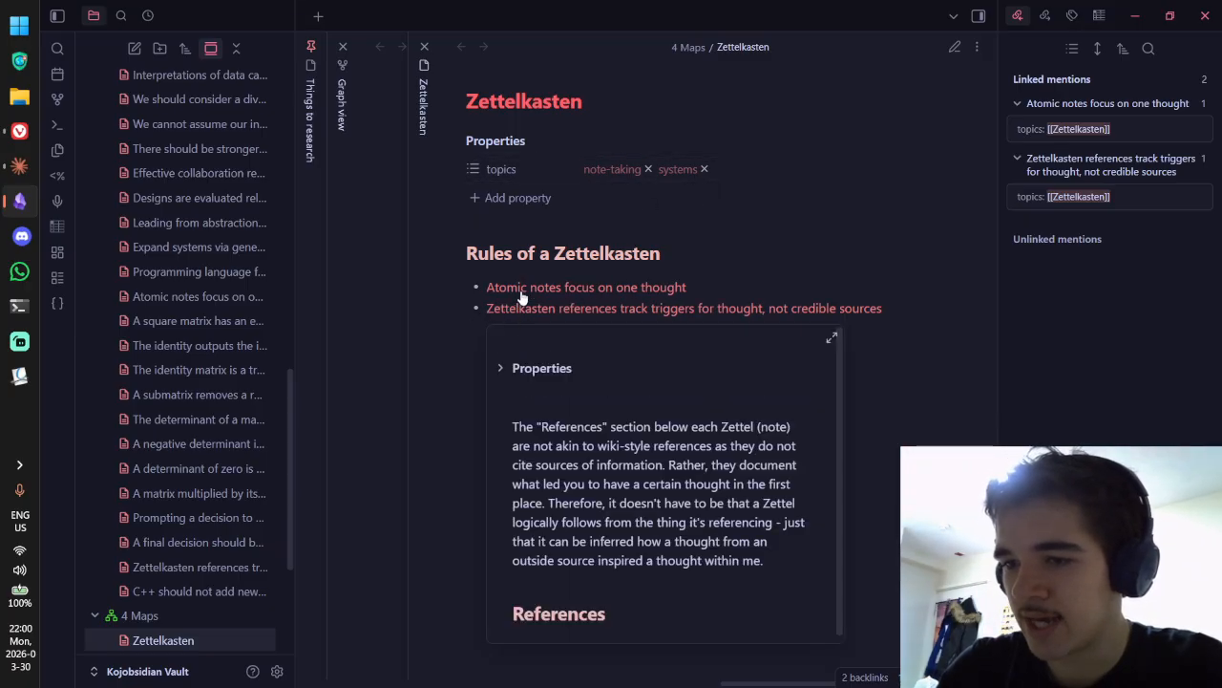
{"action": "key", "text": "ctrl+w"}
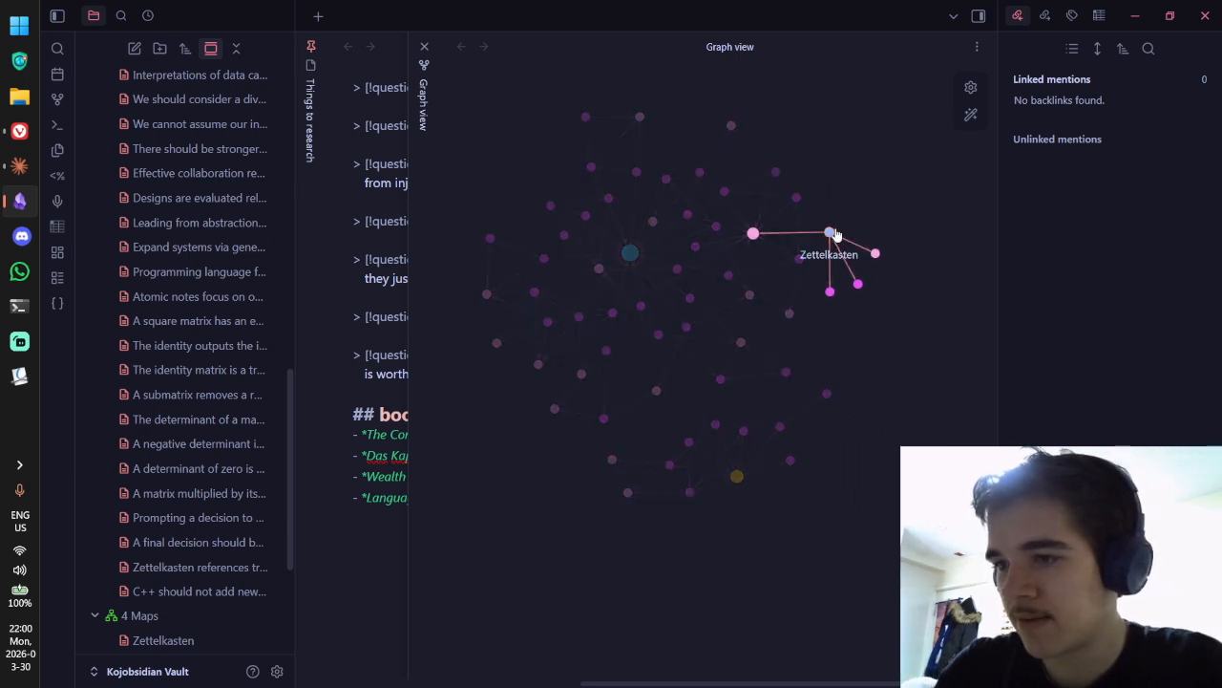
Step: Pull the Zettelkasten, systems, blue source and matrix nodes around the graph to inspect their connections
{"action": "left_click_drag", "start_coordinate": [835, 234], "coordinate": [908, 156]}
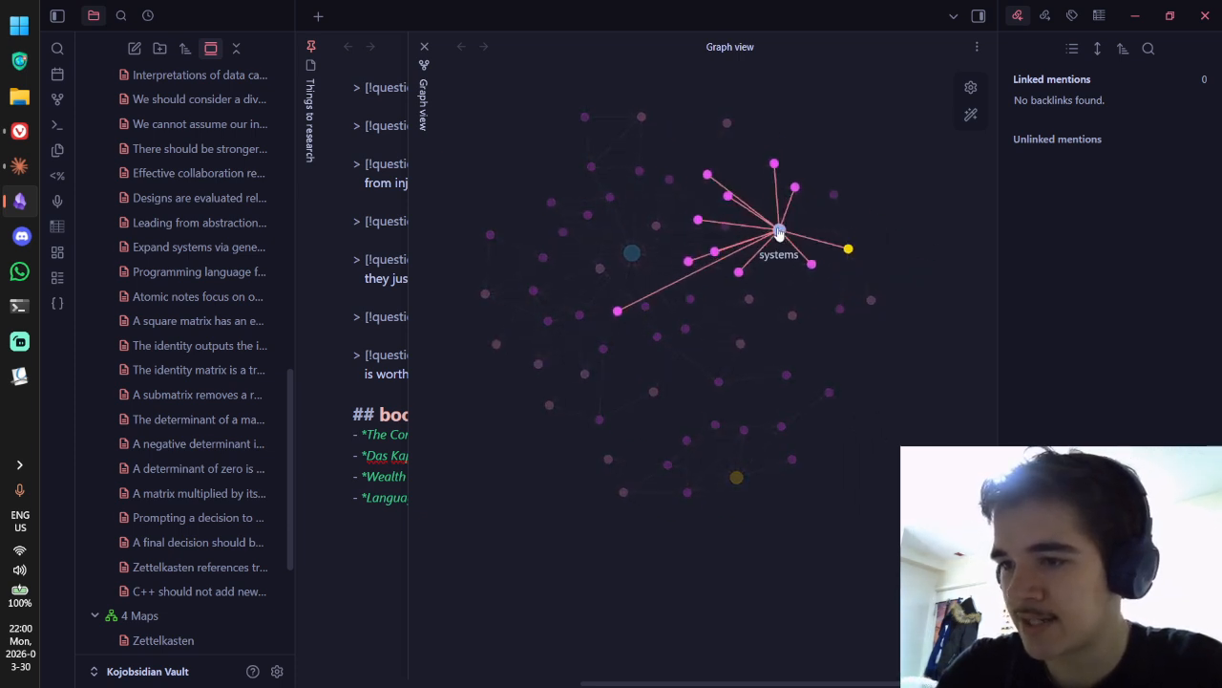
{"action": "left_click_drag", "start_coordinate": [780, 232], "coordinate": [753, 220]}
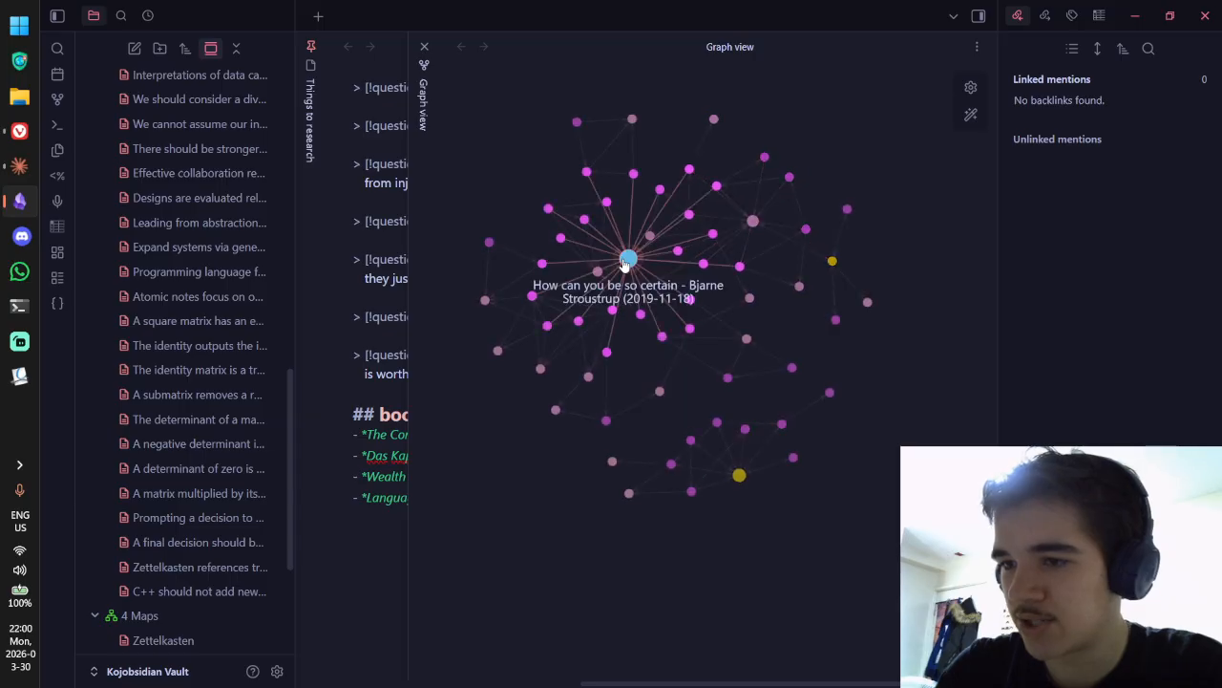
{"action": "left_click_drag", "start_coordinate": [625, 264], "coordinate": [611, 195]}
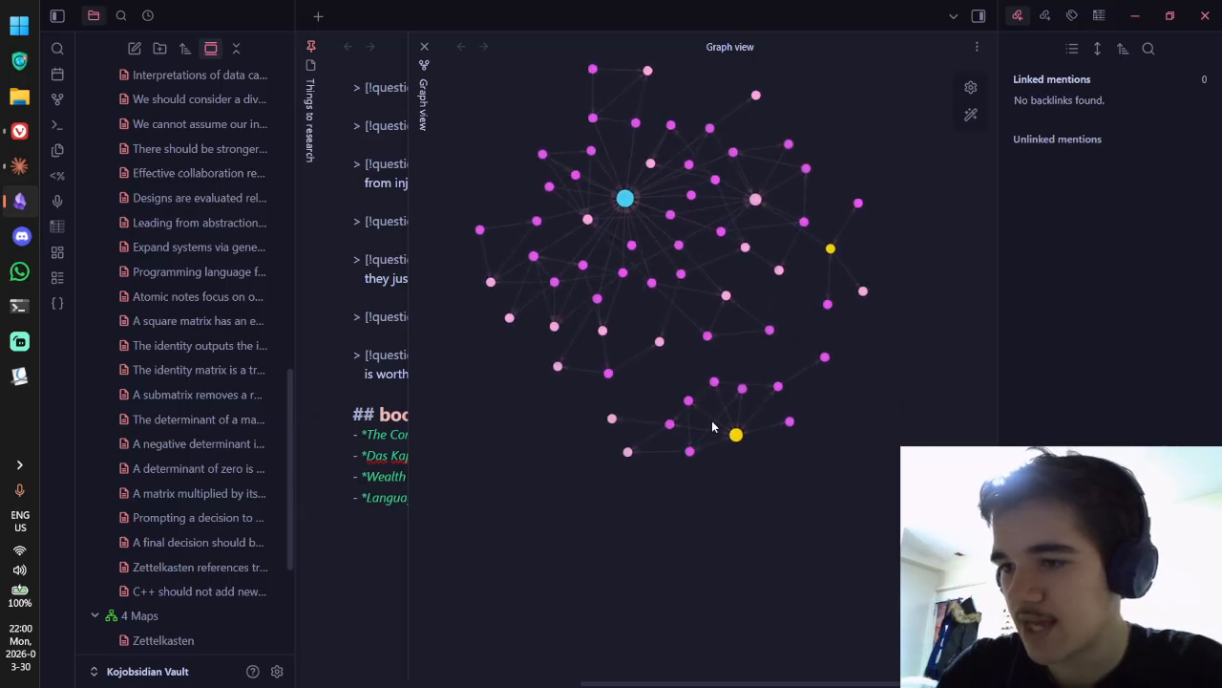
{"action": "left_click_drag", "start_coordinate": [734, 437], "coordinate": [729, 471]}
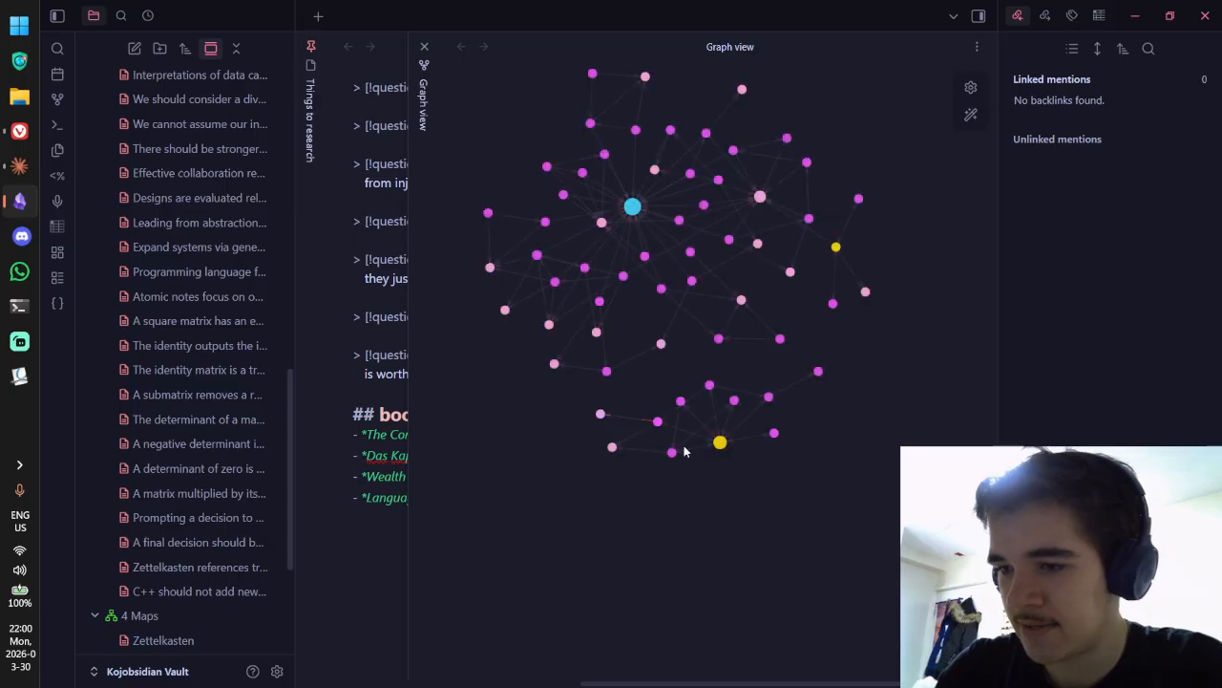
{"action": "left_click_drag", "start_coordinate": [714, 442], "coordinate": [776, 449]}
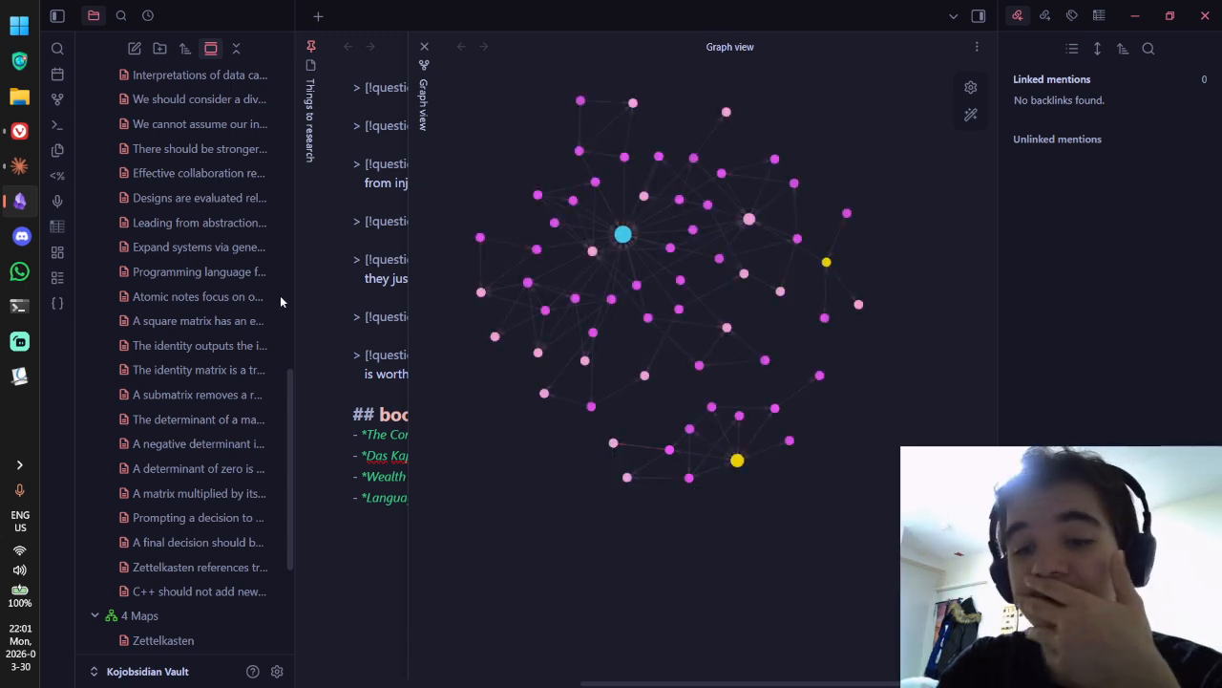
Step: Expand the "XXX - Wiki" folder in the file list and browse its notes
{"action": "scroll", "coordinate": [276, 296], "scroll_direction": "down", "scroll_amount": 5}
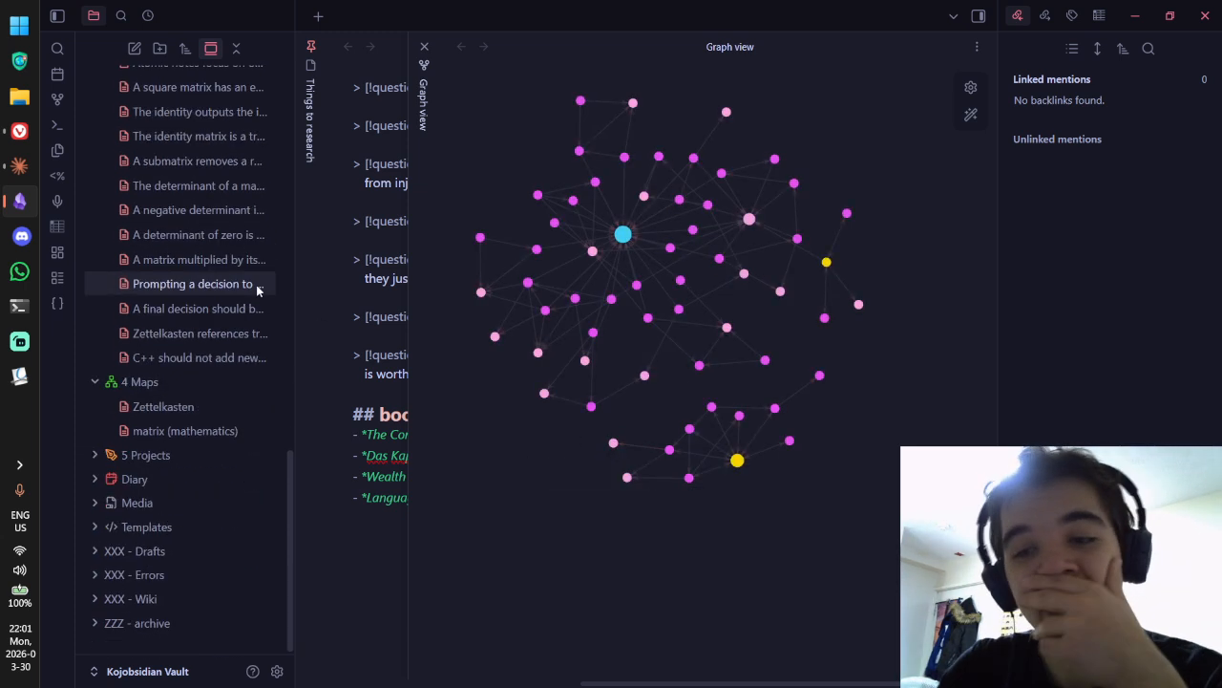
{"action": "left_click", "coordinate": [206, 598]}
{"action": "scroll", "coordinate": [229, 524], "scroll_direction": "down", "scroll_amount": 6}
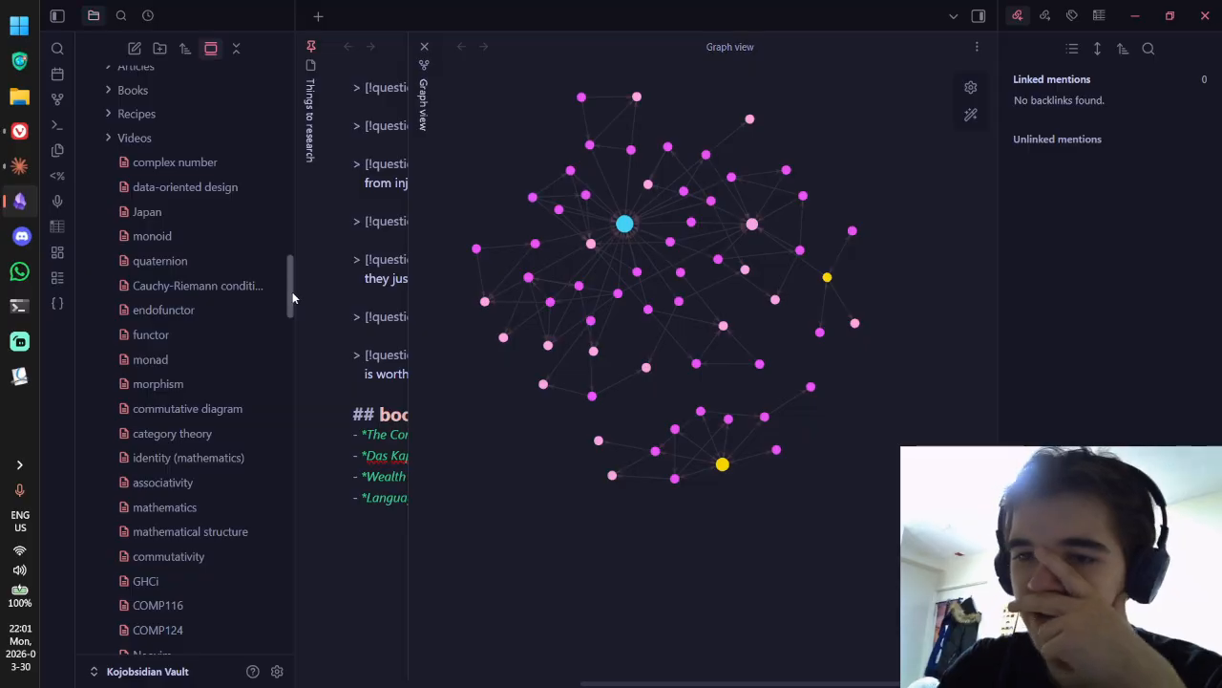
{"action": "scroll", "coordinate": [292, 294], "scroll_direction": "down", "scroll_amount": 1}
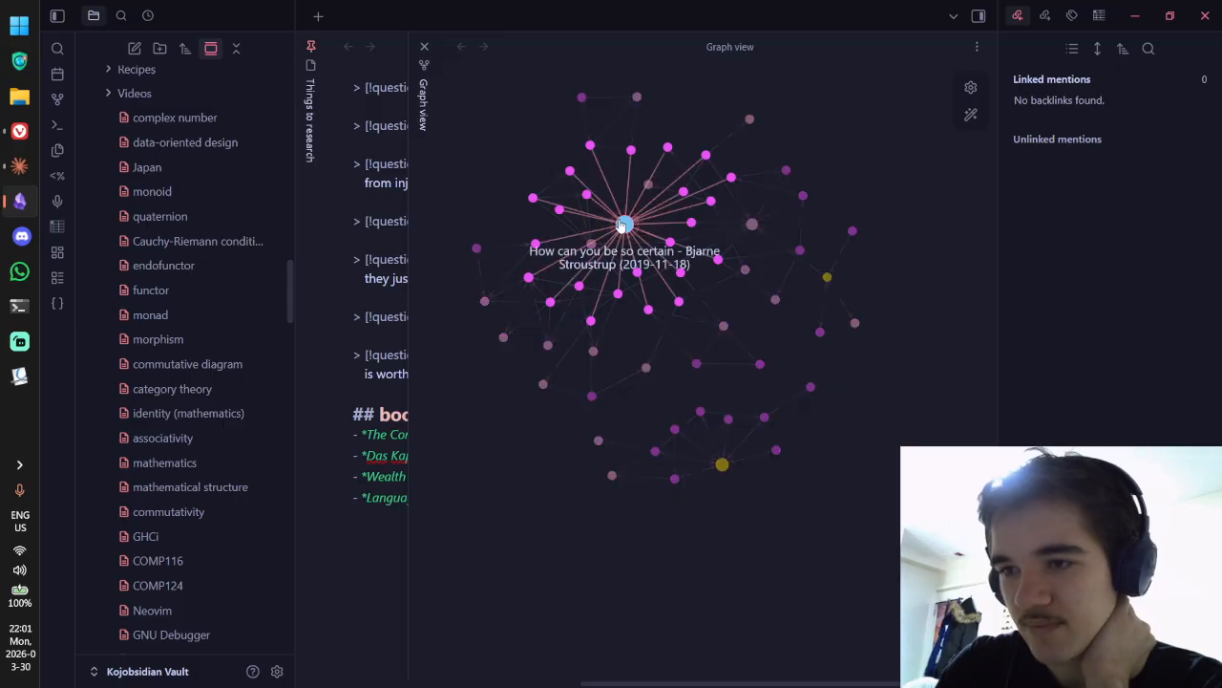
Step: Shift the large blue source node to rearrange the graph and examine the Zettelkasten node's links up close
{"action": "left_click_drag", "start_coordinate": [622, 218], "coordinate": [627, 163]}
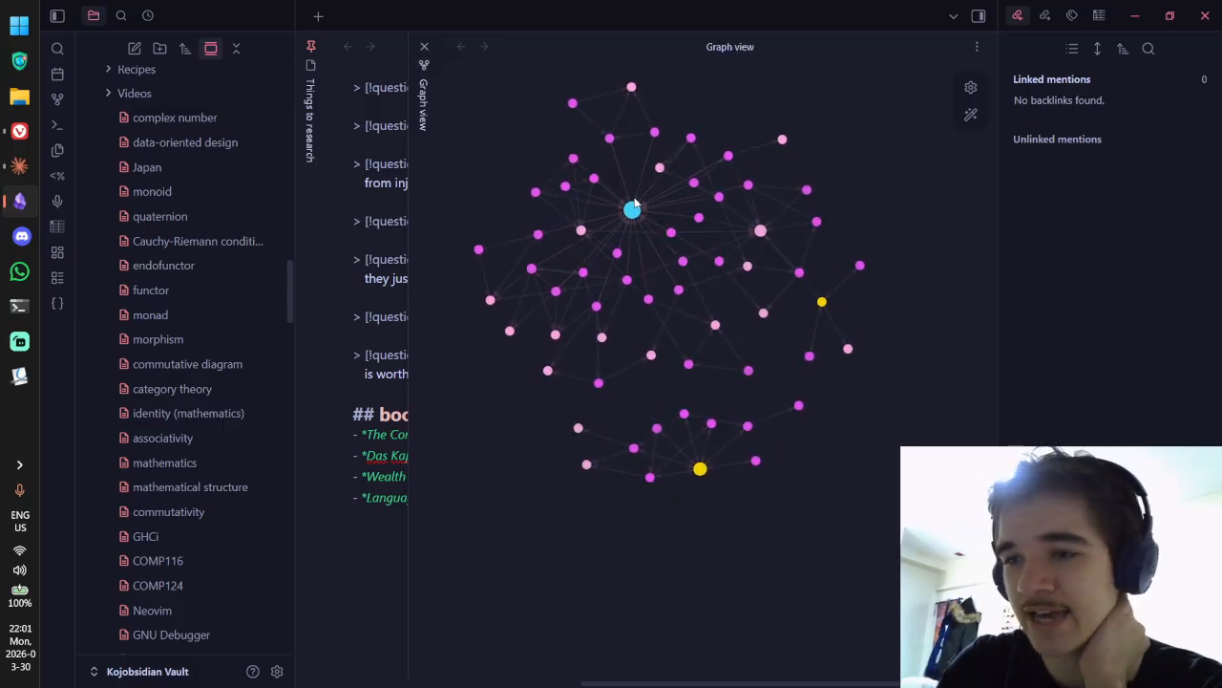
{"action": "left_click_drag", "start_coordinate": [630, 212], "coordinate": [678, 205]}
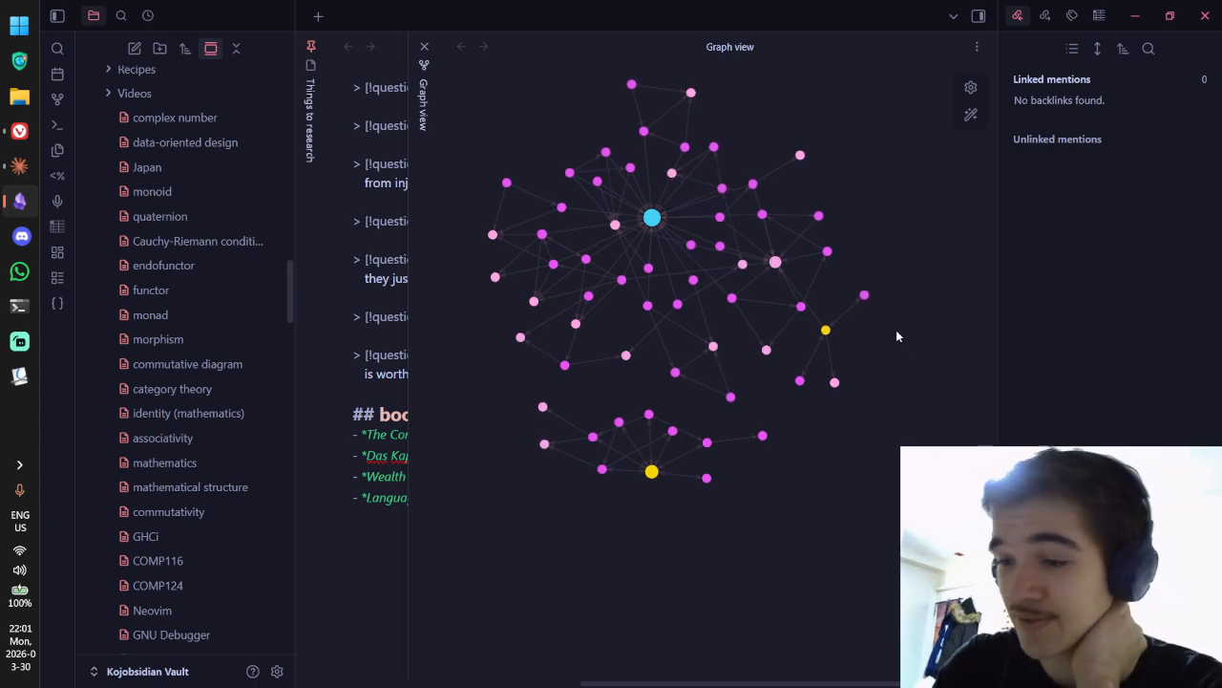
{"action": "scroll", "coordinate": [863, 326], "scroll_direction": "up", "scroll_amount": 5}
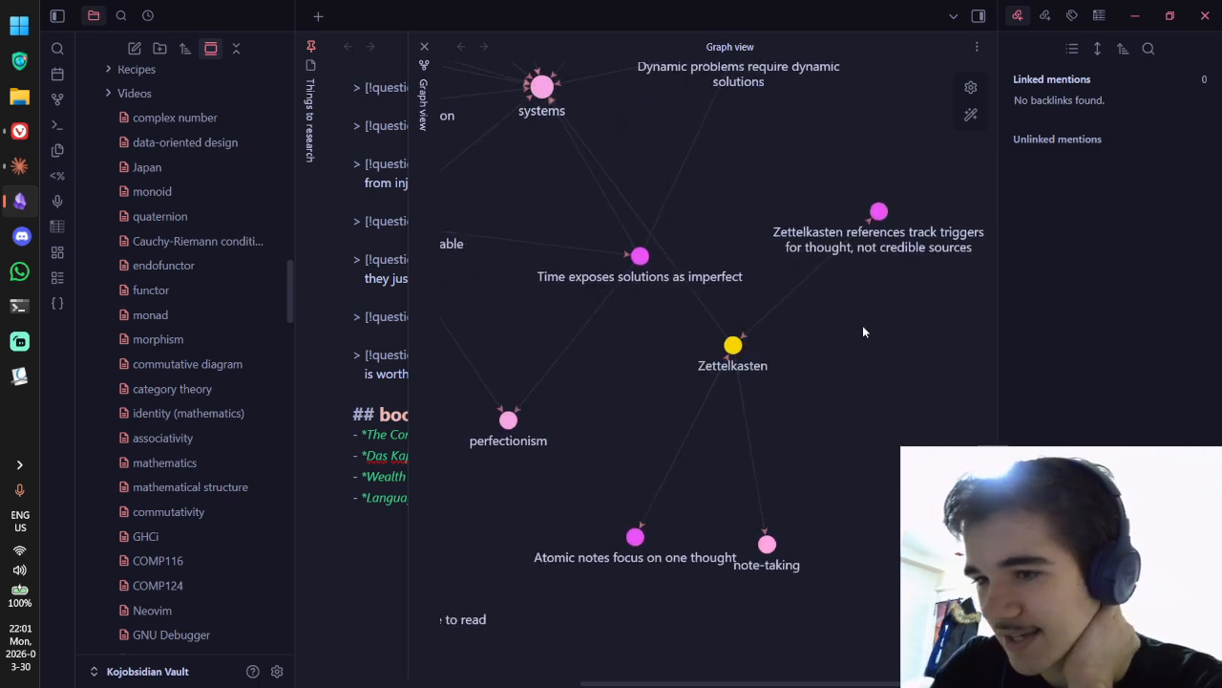
Step: Close the graph view and open the Inbox note
{"action": "scroll", "coordinate": [862, 325], "scroll_direction": "down", "scroll_amount": 10}
{"action": "scroll", "coordinate": [879, 313], "scroll_direction": "up", "scroll_amount": 3}
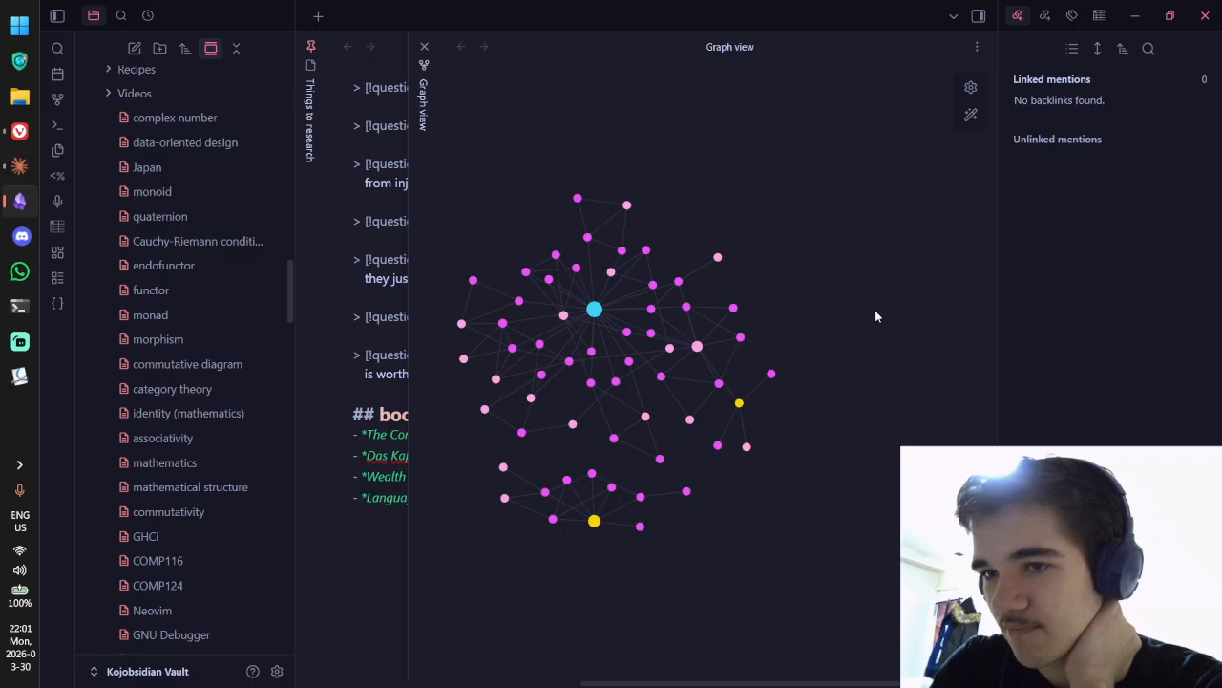
{"action": "left_click", "coordinate": [425, 49]}
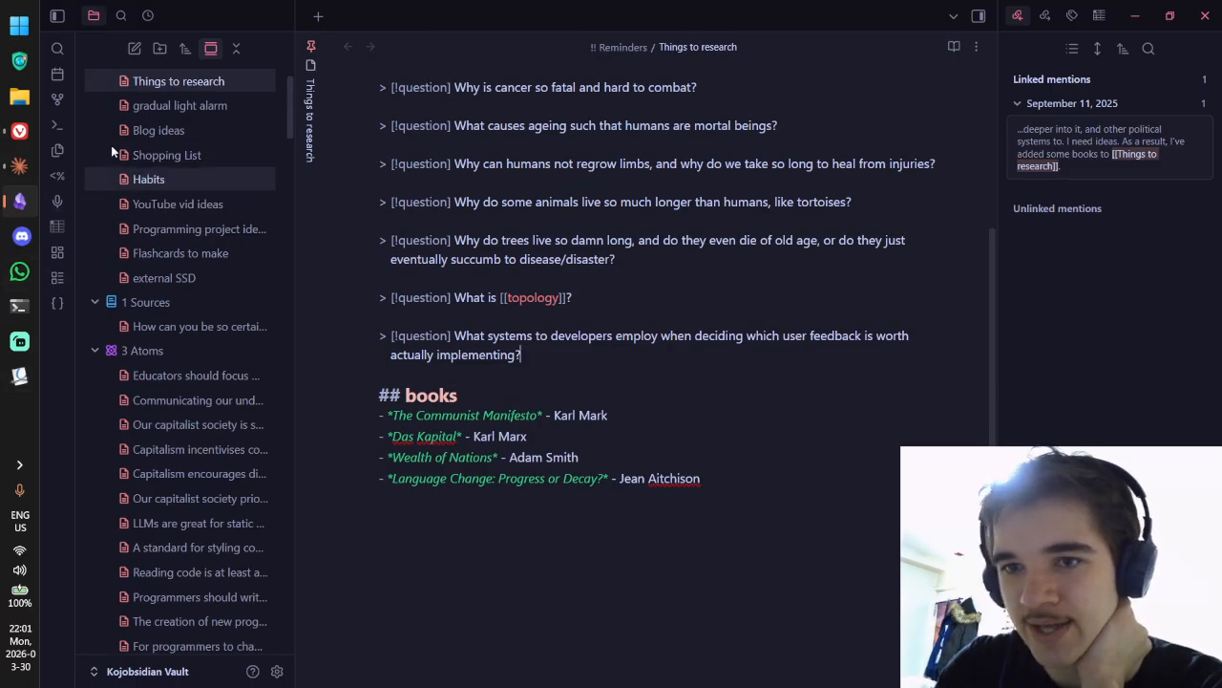
{"action": "scroll", "coordinate": [184, 177], "scroll_direction": "up", "scroll_amount": 1}
{"action": "left_click", "coordinate": [186, 83]}
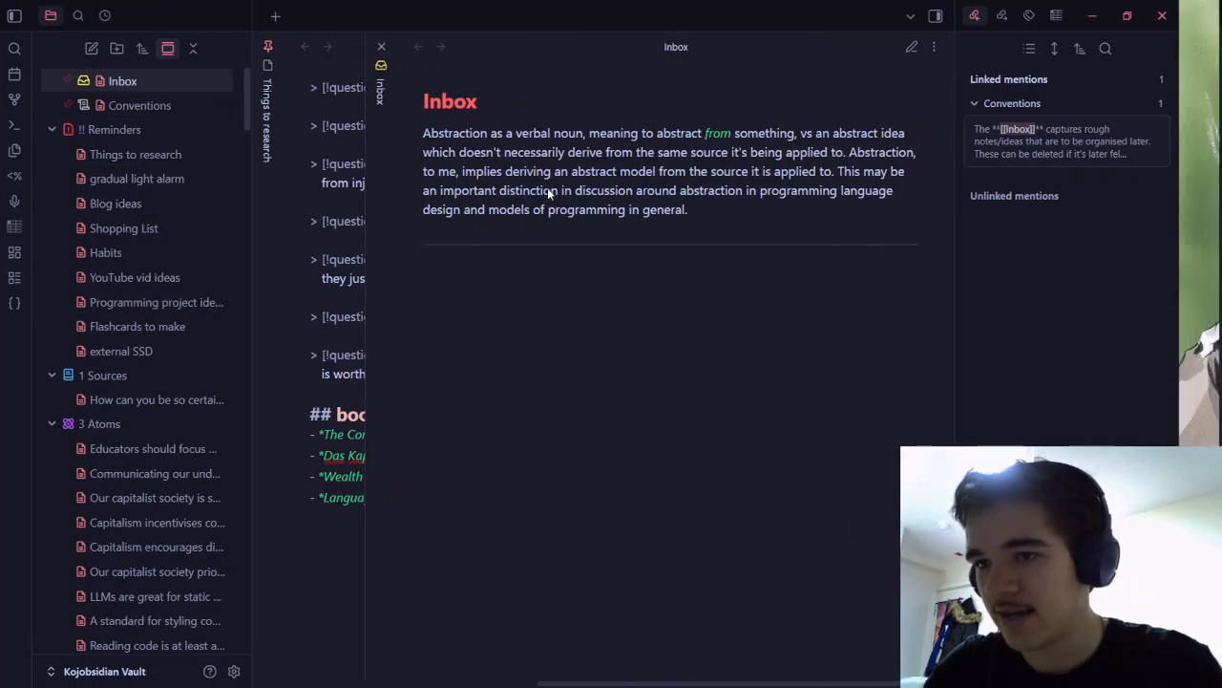
Step: Read through the Inbox paragraph on abstraction as a verbal noun versus an abstract idea
{"action": "key", "text": "ctrl+super+Left"}
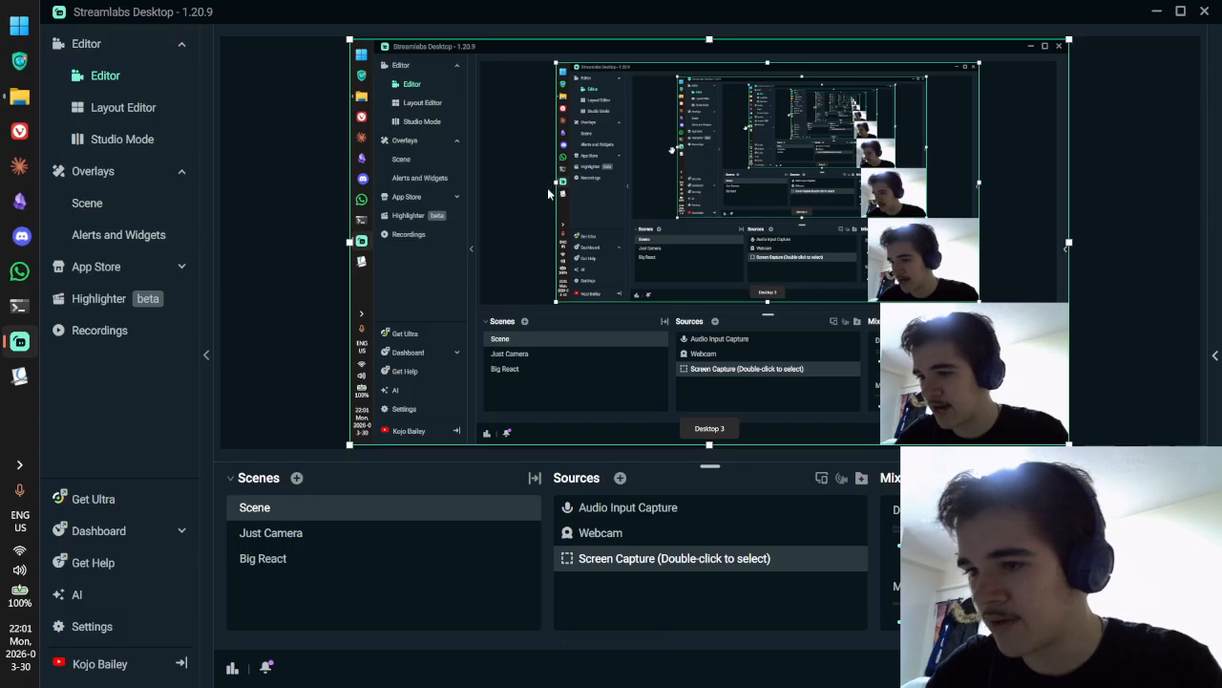
{"action": "key", "text": "ctrl+super+Right"}
{"action": "left_click_drag", "start_coordinate": [630, 135], "coordinate": [694, 222]}
{"action": "left_click_drag", "start_coordinate": [773, 216], "coordinate": [646, 237]}
{"action": "left_click", "coordinate": [507, 133]}
{"action": "left_click", "coordinate": [779, 218]}
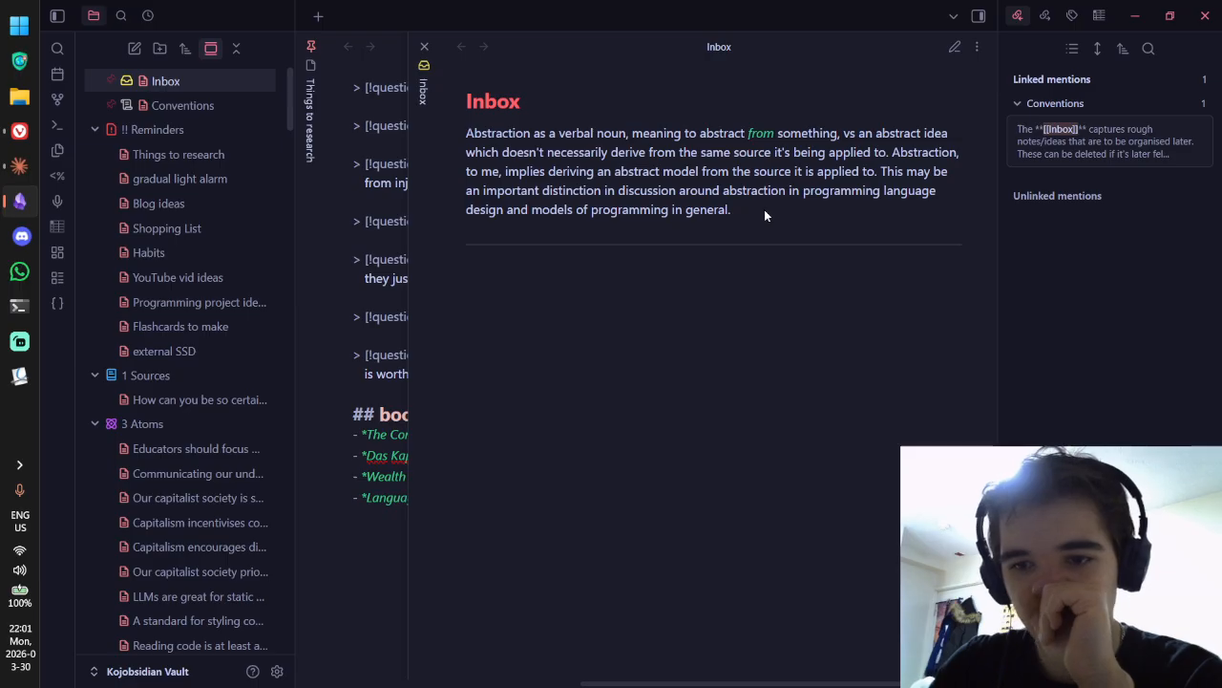
{"action": "left_click_drag", "start_coordinate": [733, 211], "coordinate": [482, 134]}
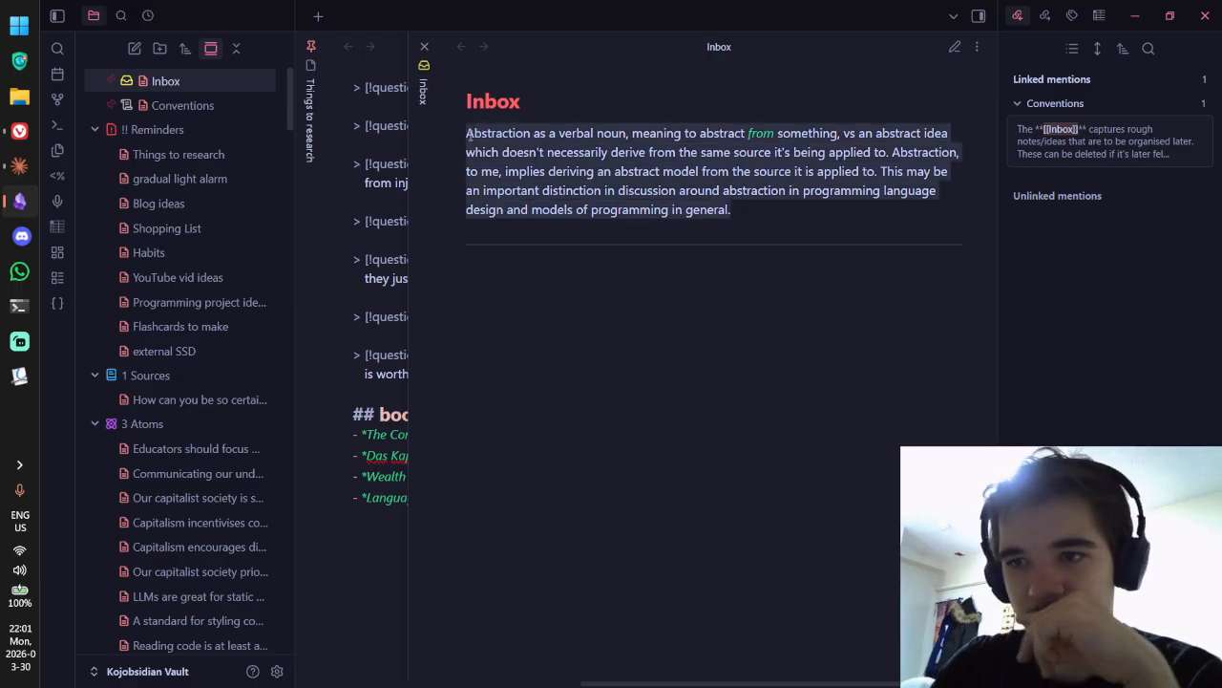
{"action": "left_click", "coordinate": [655, 170]}
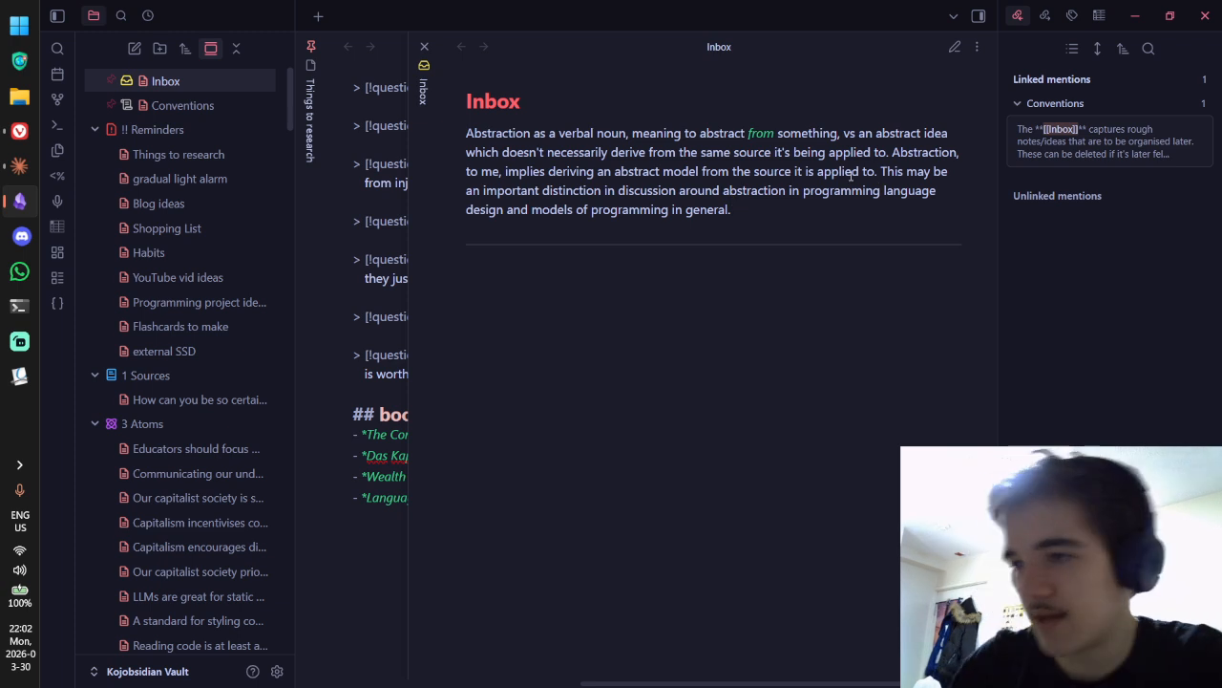
{"action": "left_click_drag", "start_coordinate": [482, 137], "coordinate": [934, 148]}
{"action": "left_click_drag", "start_coordinate": [482, 170], "coordinate": [905, 175]}
{"action": "left_click", "coordinate": [630, 169]}
{"action": "left_click_drag", "start_coordinate": [529, 191], "coordinate": [890, 202]}
{"action": "left_click", "coordinate": [833, 211]}
{"action": "left_click_drag", "start_coordinate": [794, 206], "coordinate": [467, 132]}
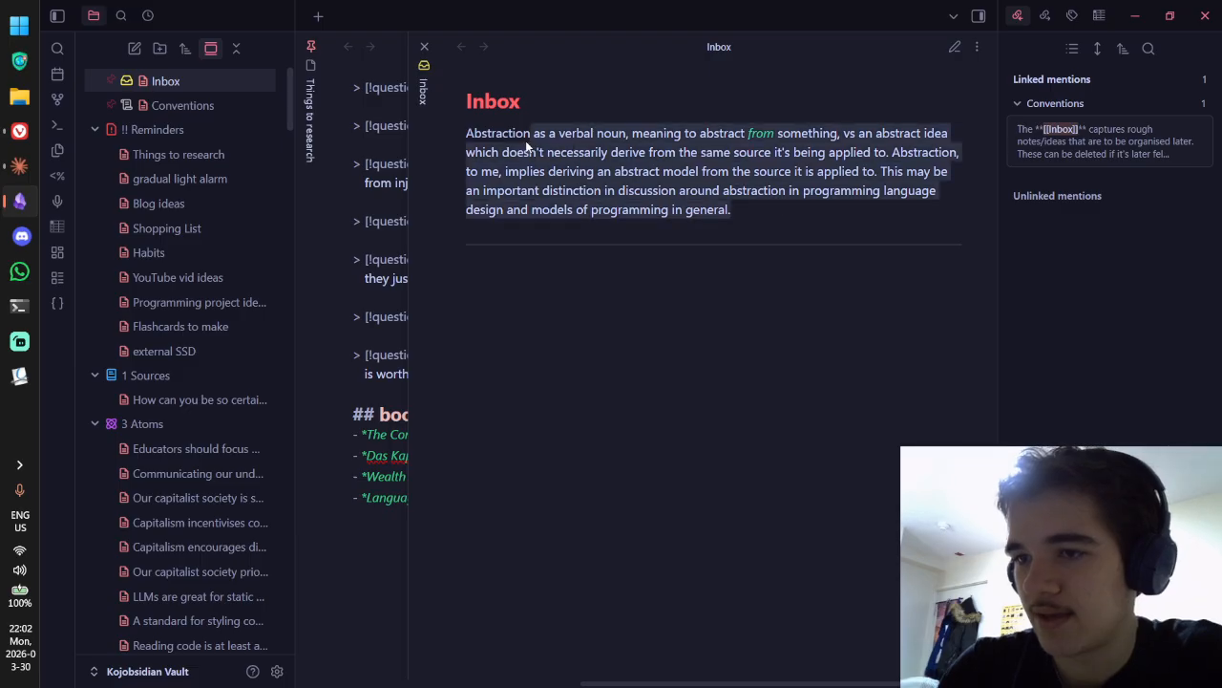
Step: Create a new note in 3 Atoms and begin its body with "Abstraction is not quite the same idea"
{"action": "key", "text": "ctrl+n"}
{"action": "left_click", "coordinate": [535, 248]}
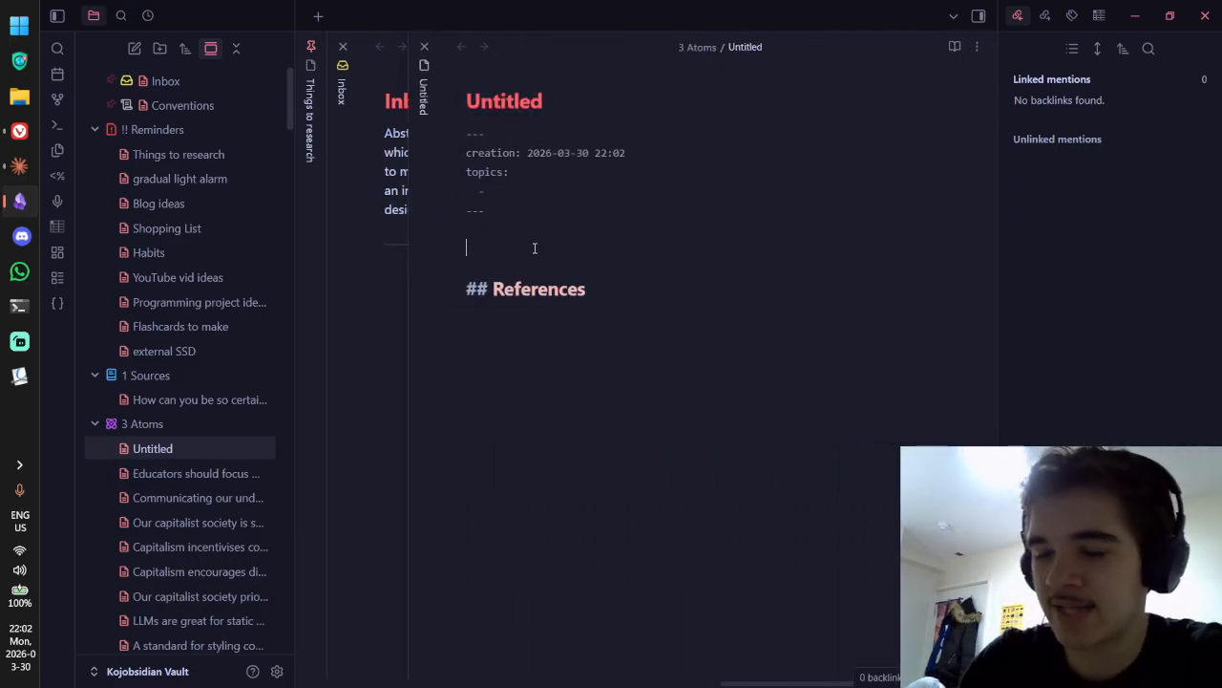
{"action": "type", "text": "Abstraction is"}
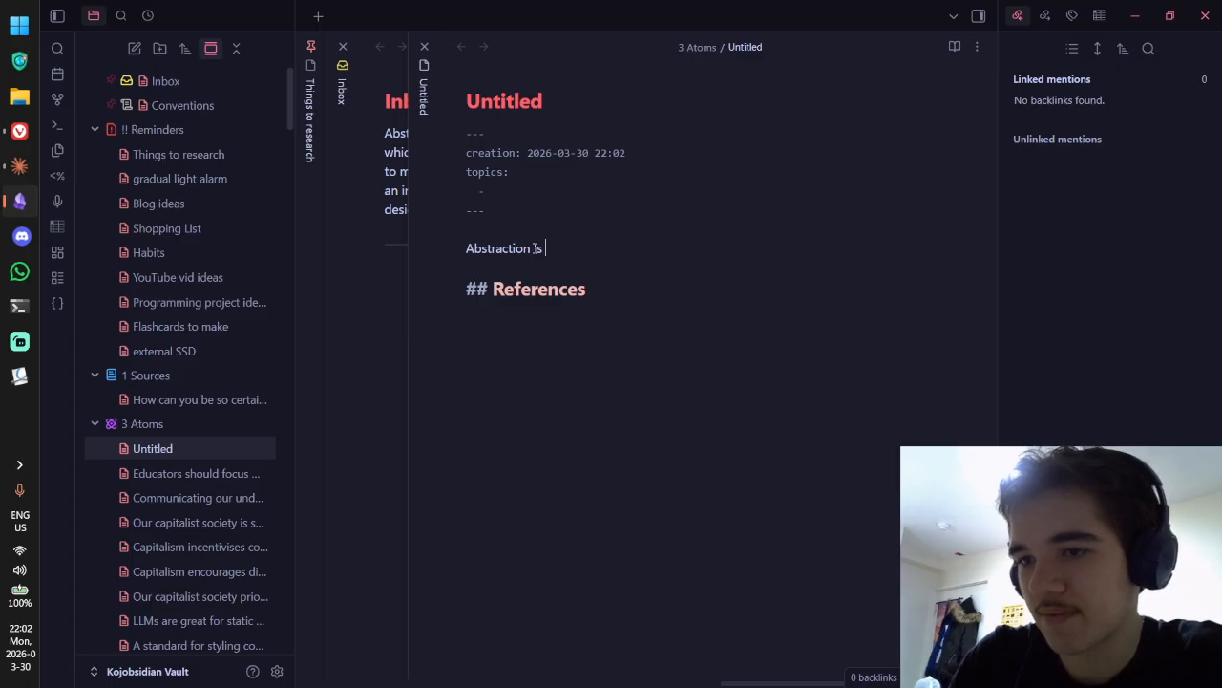
{"action": "type", "text": " not quiet the a"}
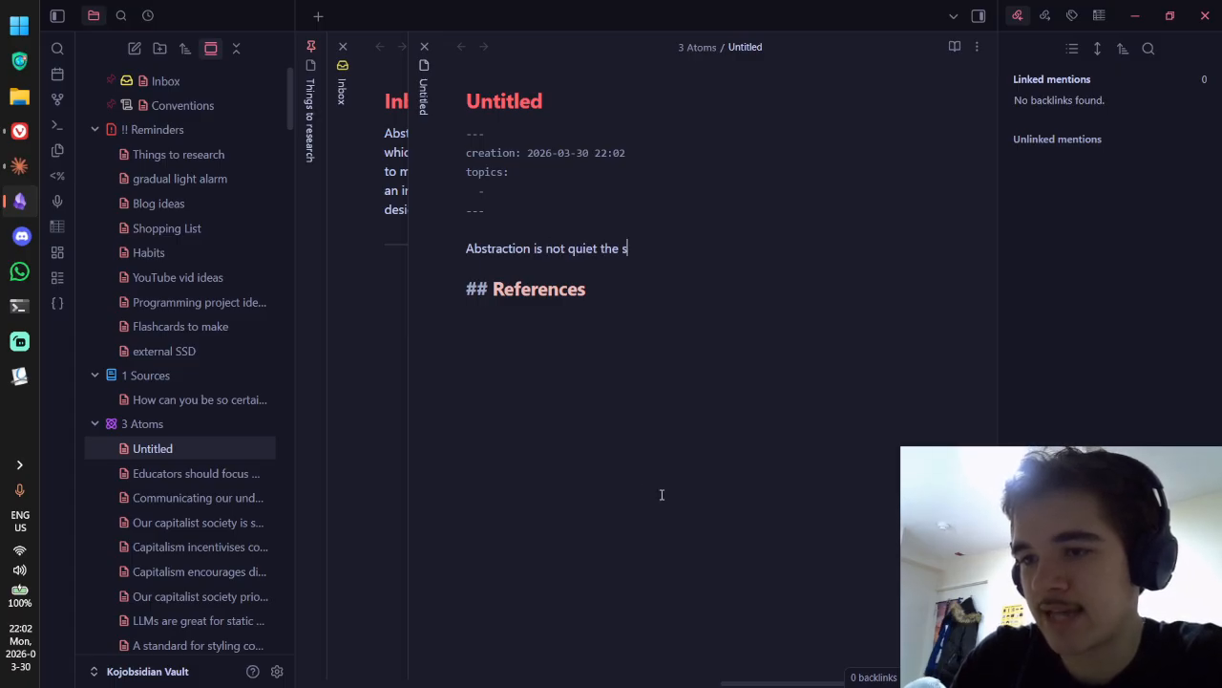
{"action": "key", "text": "BackSpace"}
{"action": "key", "text": "BackSpace"}
{"action": "key", "text": "BackSpace"}
{"action": "key", "text": "BackSpace"}
{"action": "type", "text": "he sa"}
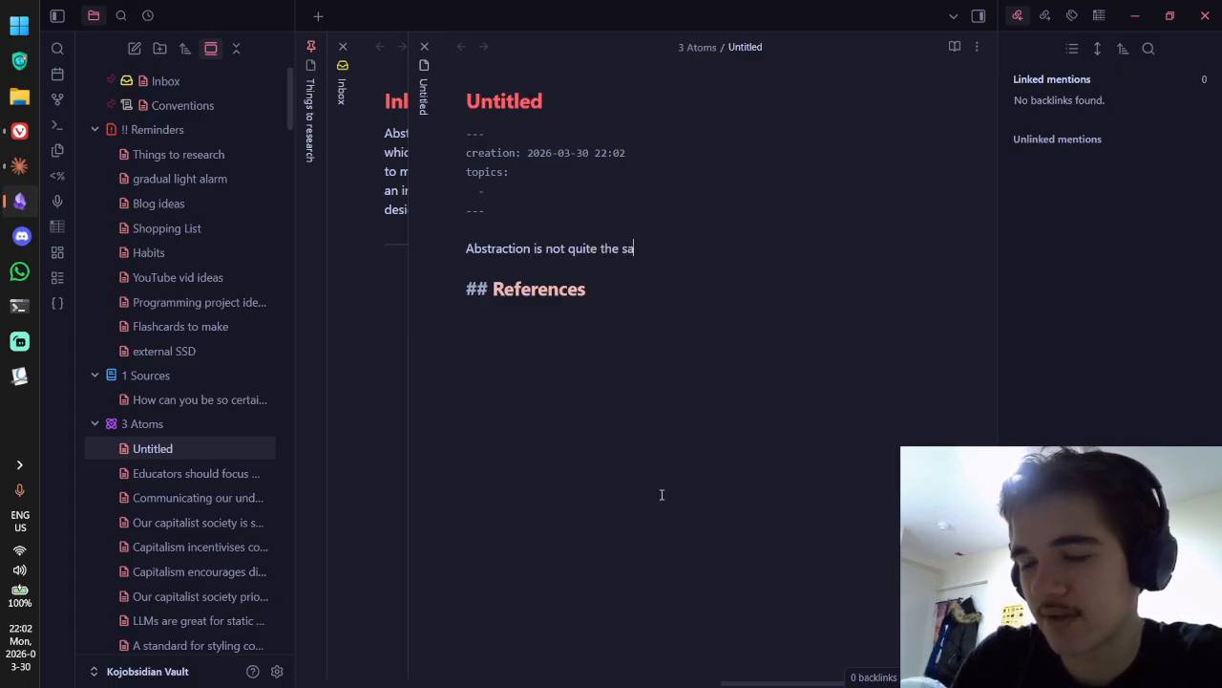
{"action": "type", "text": "me idea"}
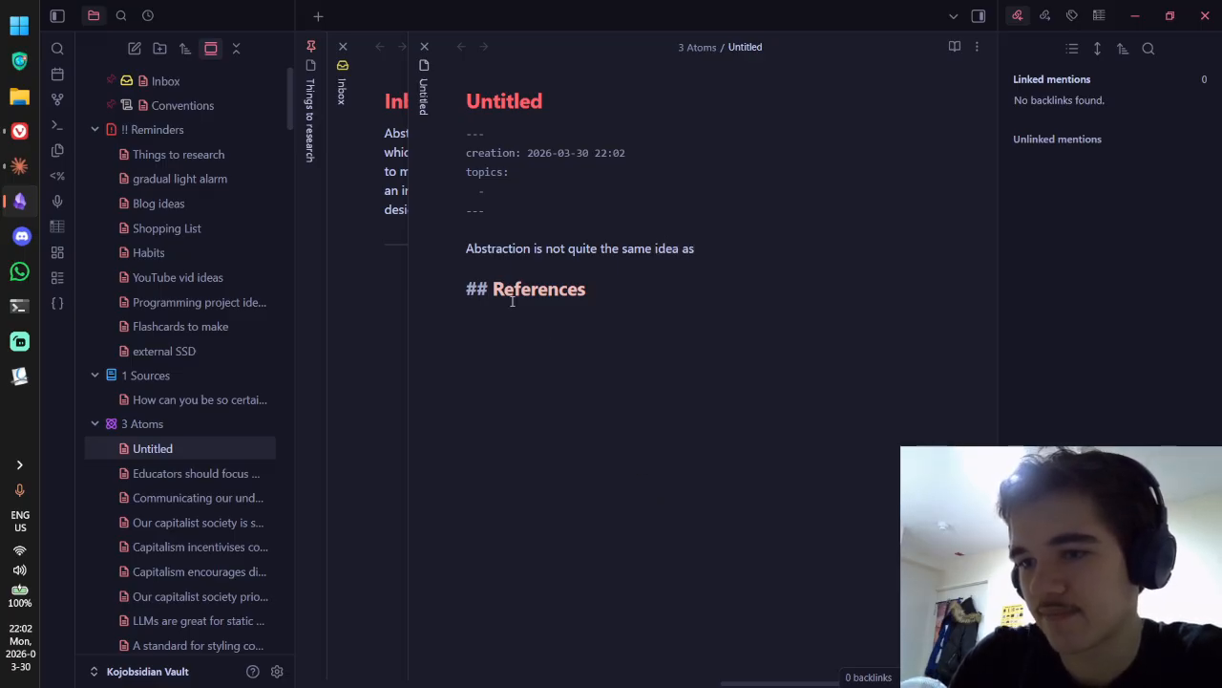
Step: Continue the new note's opening sentence with "as an abstract model, because abstraction"
{"action": "type", "text": "as \""}
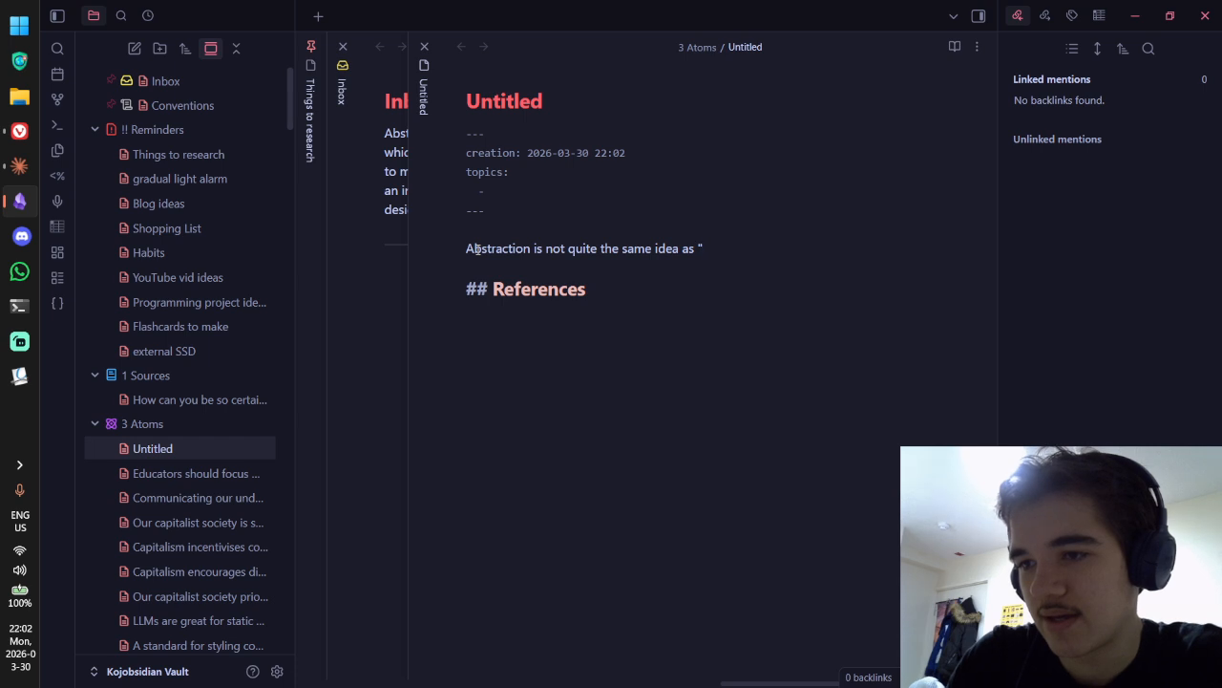
{"action": "type", "text": "abstarc"}
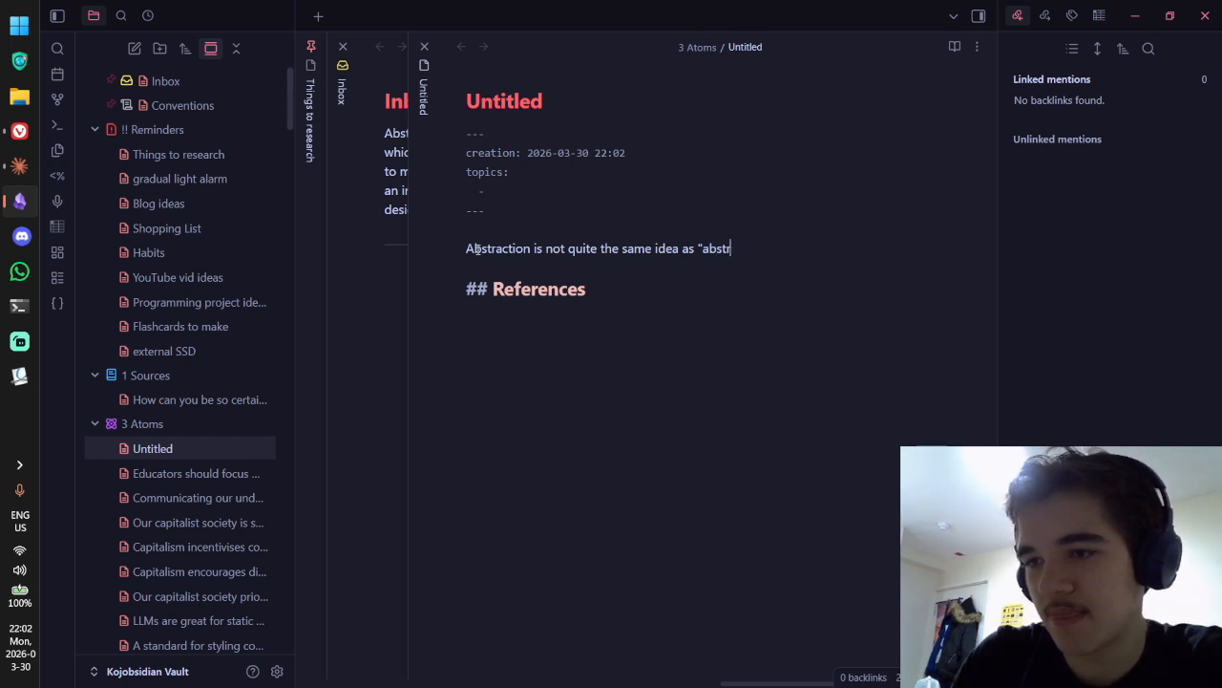
{"action": "type", "text": "act model"}
{"action": "key", "text": "ctrl+BackSpace"}
{"action": "key", "text": "ctrl+BackSpace"}
{"action": "key", "text": "ctrl+BackSpace"}
{"action": "type", "text": "an a"}
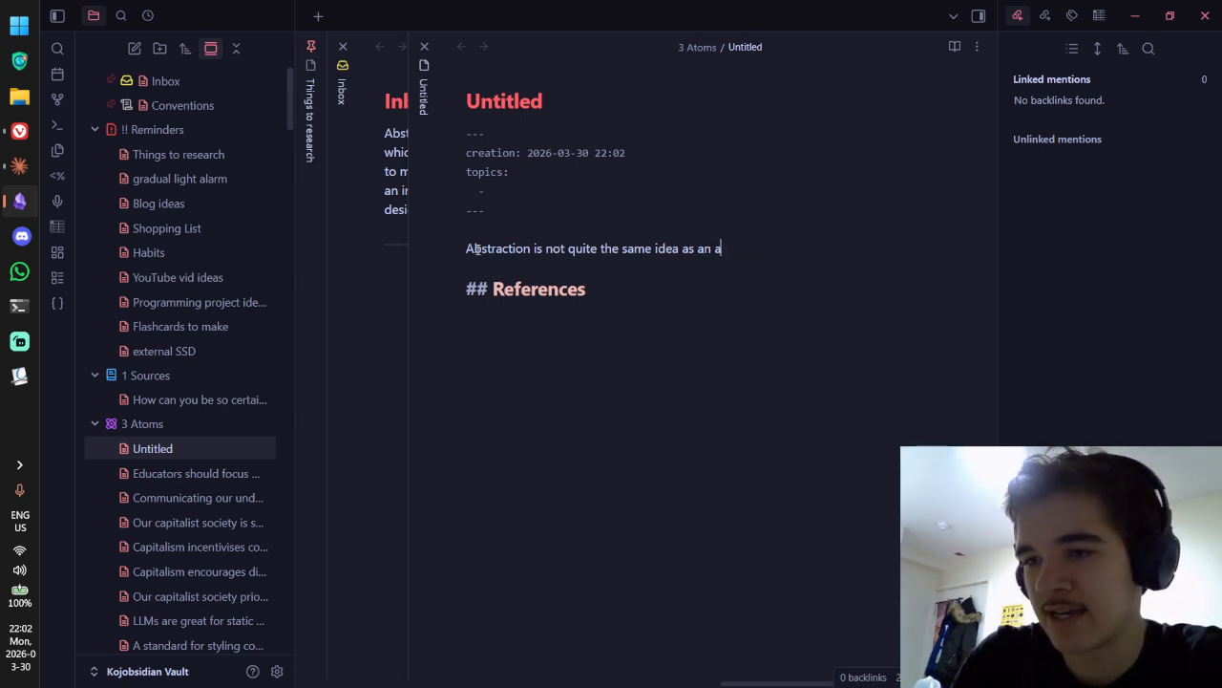
{"action": "type", "text": "bstract model, b"}
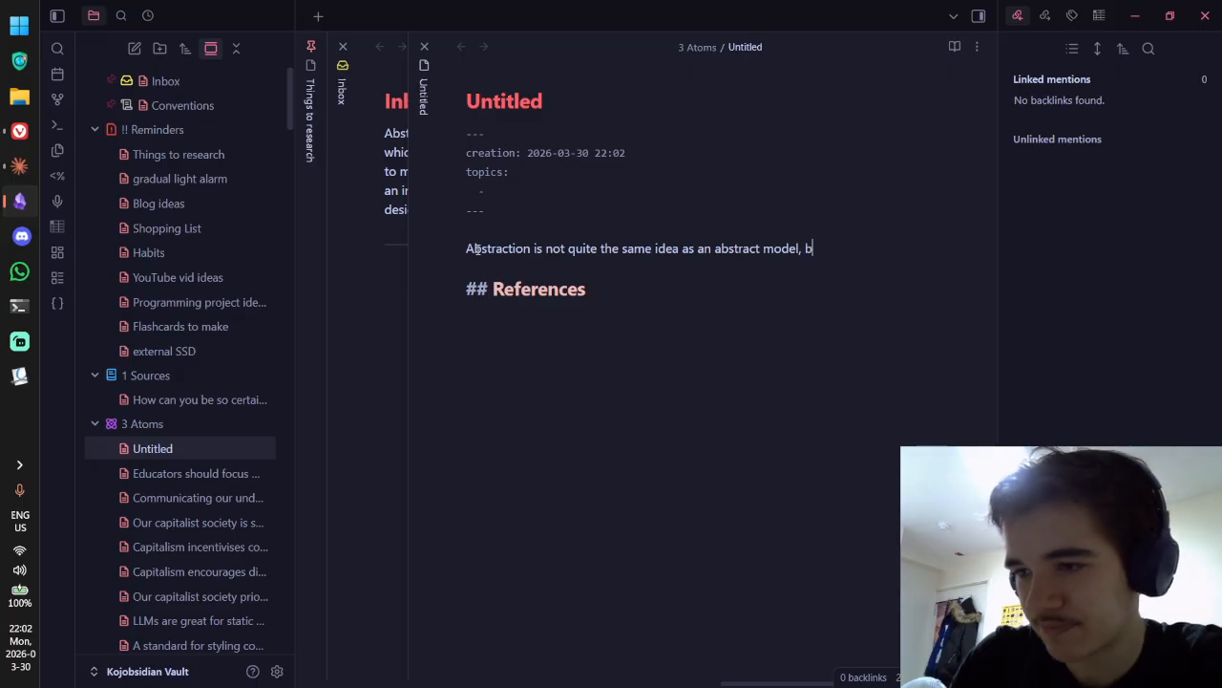
{"action": "type", "text": "ecause absttrac"}
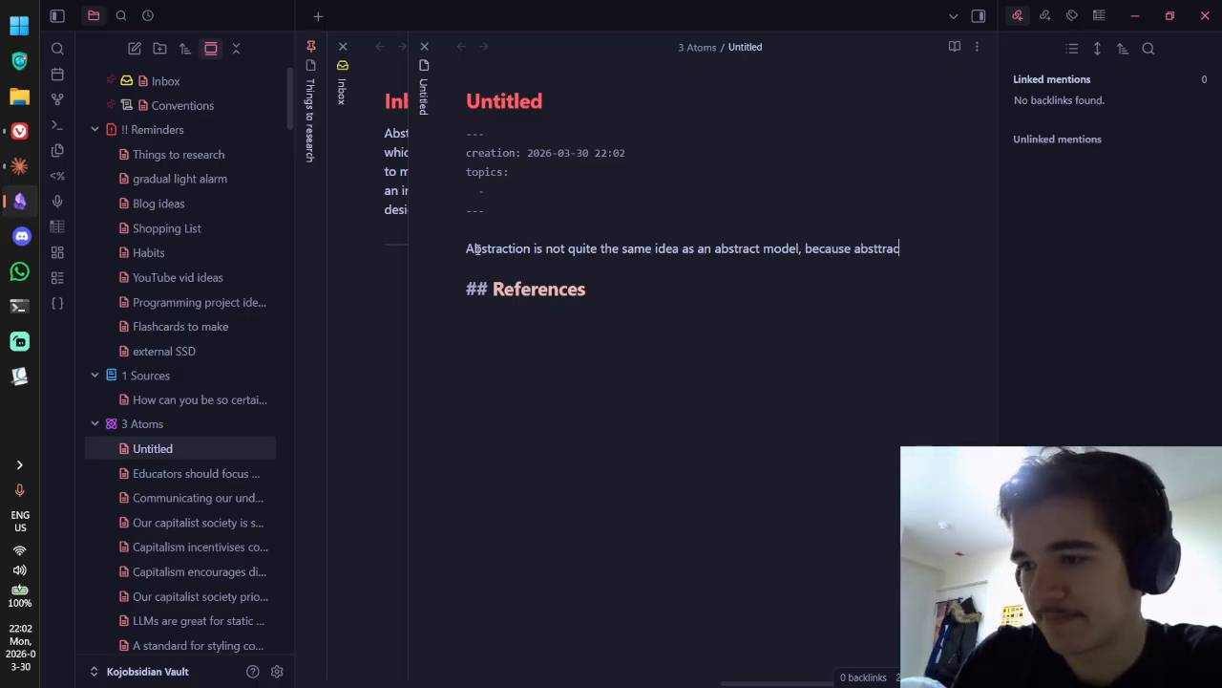
{"action": "key", "text": "BackSpace"}
{"action": "key", "text": "BackSpace"}
{"action": "key", "text": "BackSpace"}
{"action": "key", "text": "BackSpace"}
{"action": "key", "text": "BackSpace"}
{"action": "type", "text": "traction"}
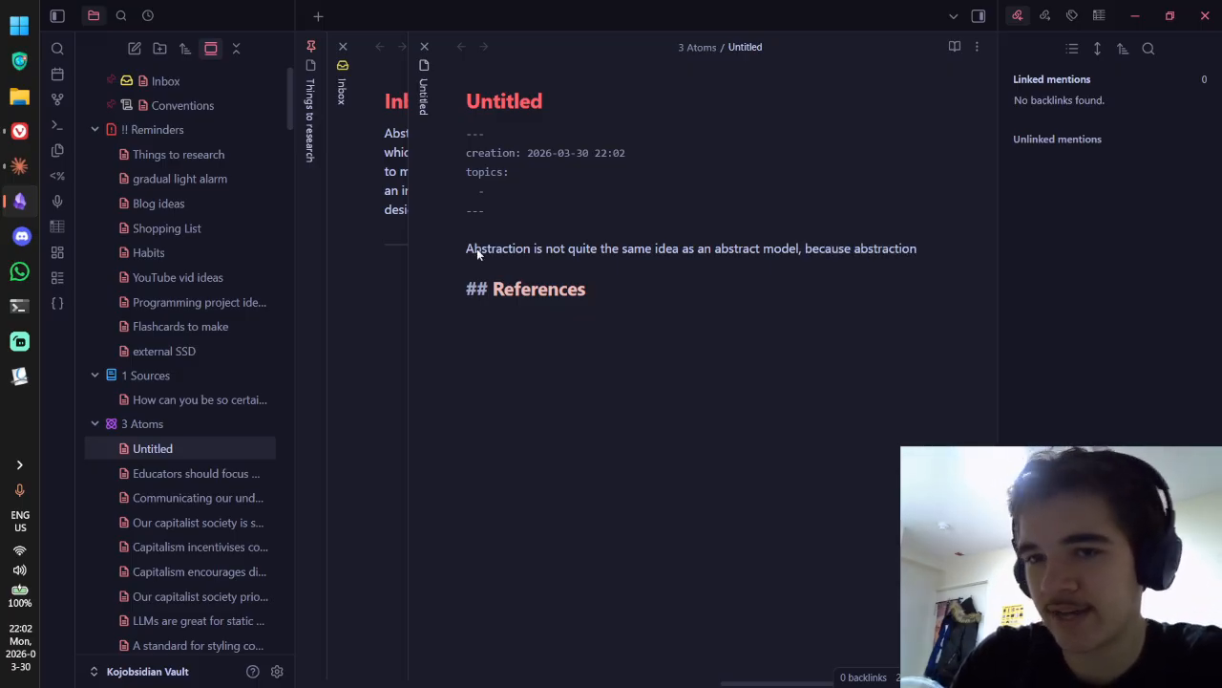
Step: Switch to the Vivaldi browser, look up "verbal noun" on Google in a new tab, and close that tab
{"action": "key", "text": "ctrl+super+Left"}
{"action": "key", "text": "ctrl+super+Right"}
{"action": "key", "text": "alt+Tab"}
{"action": "key", "text": "ctrl+t"}
{"action": "type", "text": "v"}
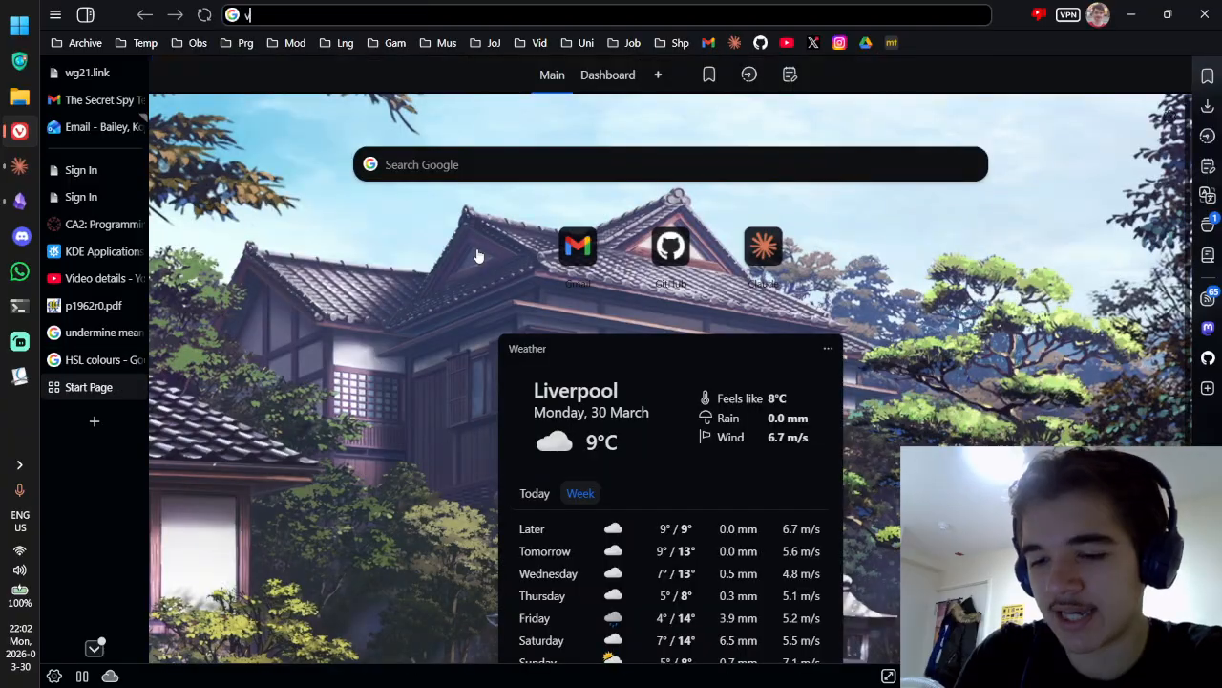
{"action": "type", "text": "erbal bou"}
{"action": "key", "text": "BackSpace"}
{"action": "key", "text": "BackSpace"}
{"action": "key", "text": "BackSpace"}
{"action": "type", "text": "ou"}
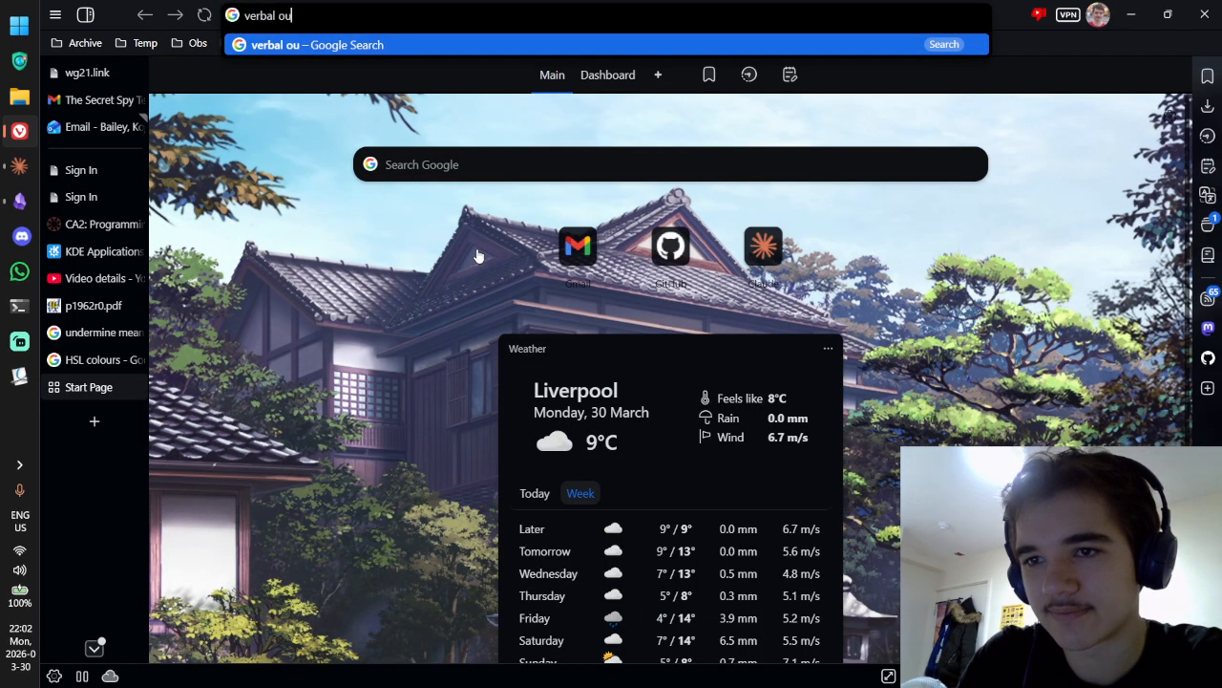
{"action": "key", "text": "BackSpace"}
{"action": "key", "text": "BackSpace"}
{"action": "type", "text": "nounn"}
{"action": "key", "text": "Return"}
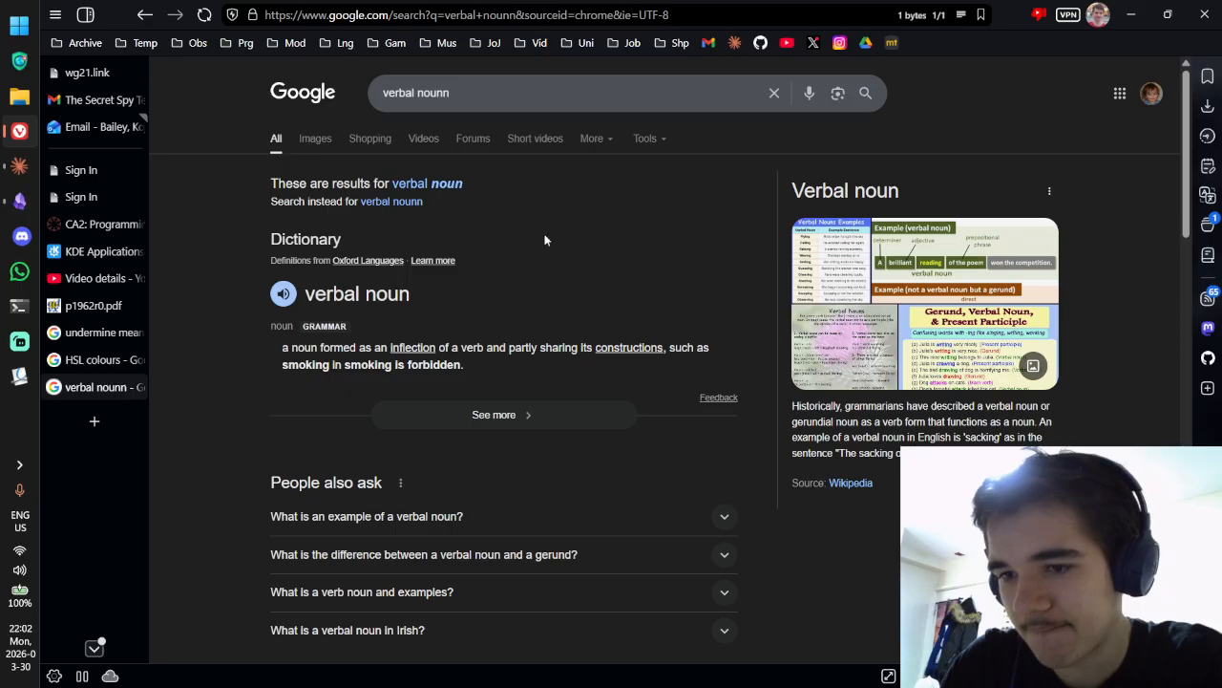
{"action": "key", "text": "ctrl+w"}
Step: Ask Claude "Is "abstraction" a verbal noun?" in a new chat
{"action": "key", "text": "ctrl+alt+space"}
{"action": "type", "text": "Is \"a"}
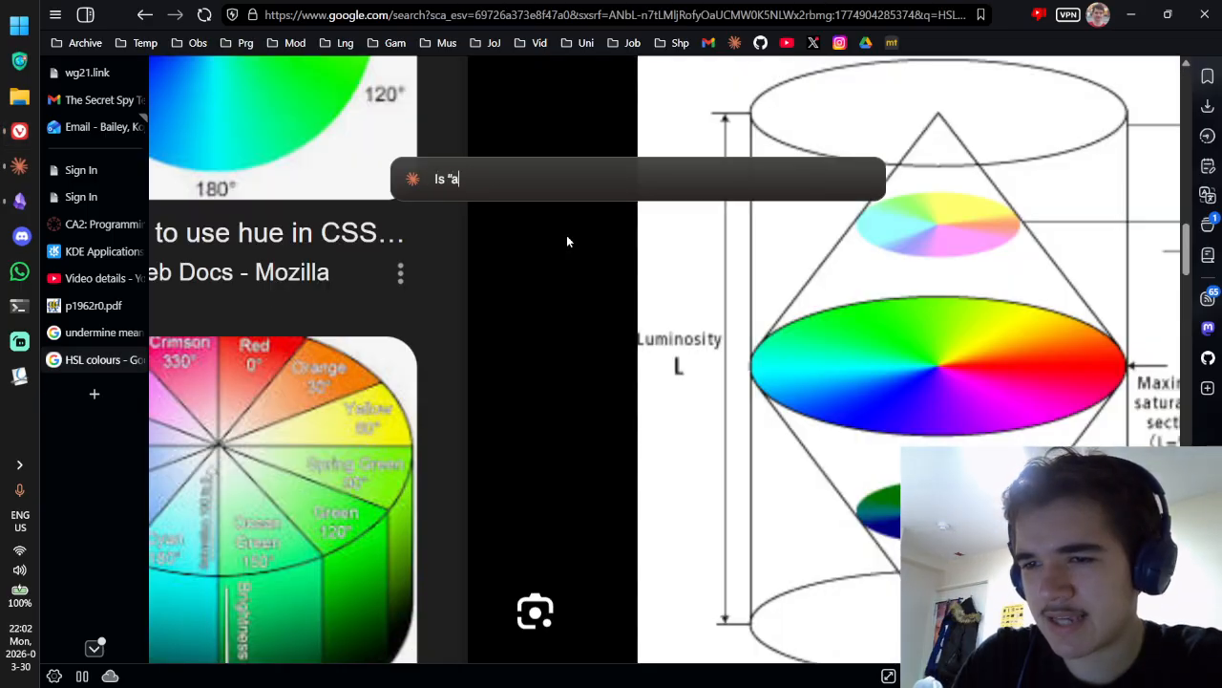
{"action": "type", "text": "bstraction\" a ve"}
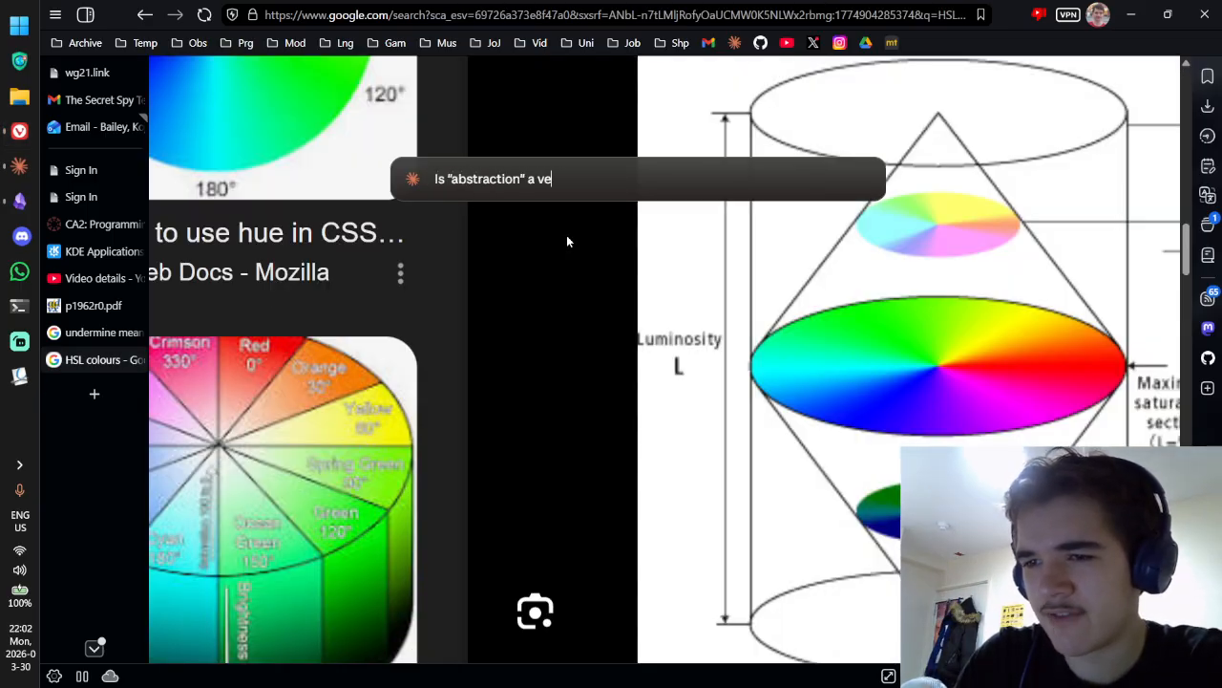
{"action": "type", "text": "rbal noun"}
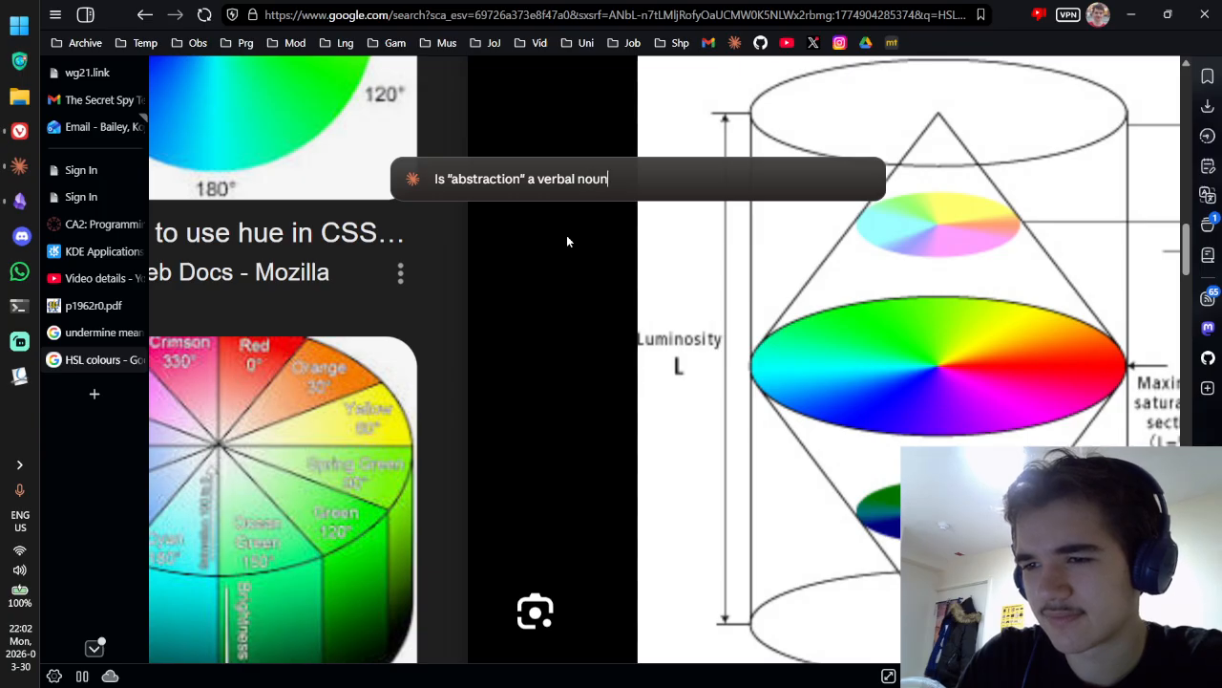
{"action": "type", "text": "?"}
{"action": "key", "text": "Return"}
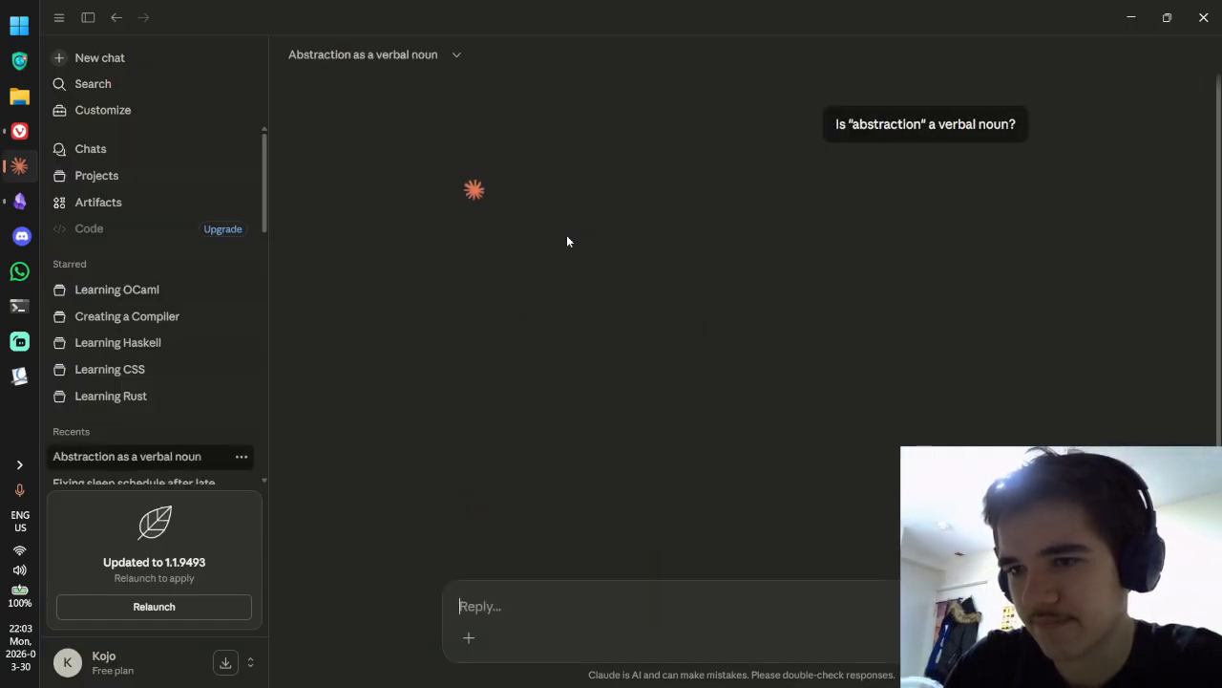
Step: Return to Vivaldi, search Google for "abstraction" in a new tab, and expand its full dictionary entry
{"action": "key", "text": "alt+Tab"}
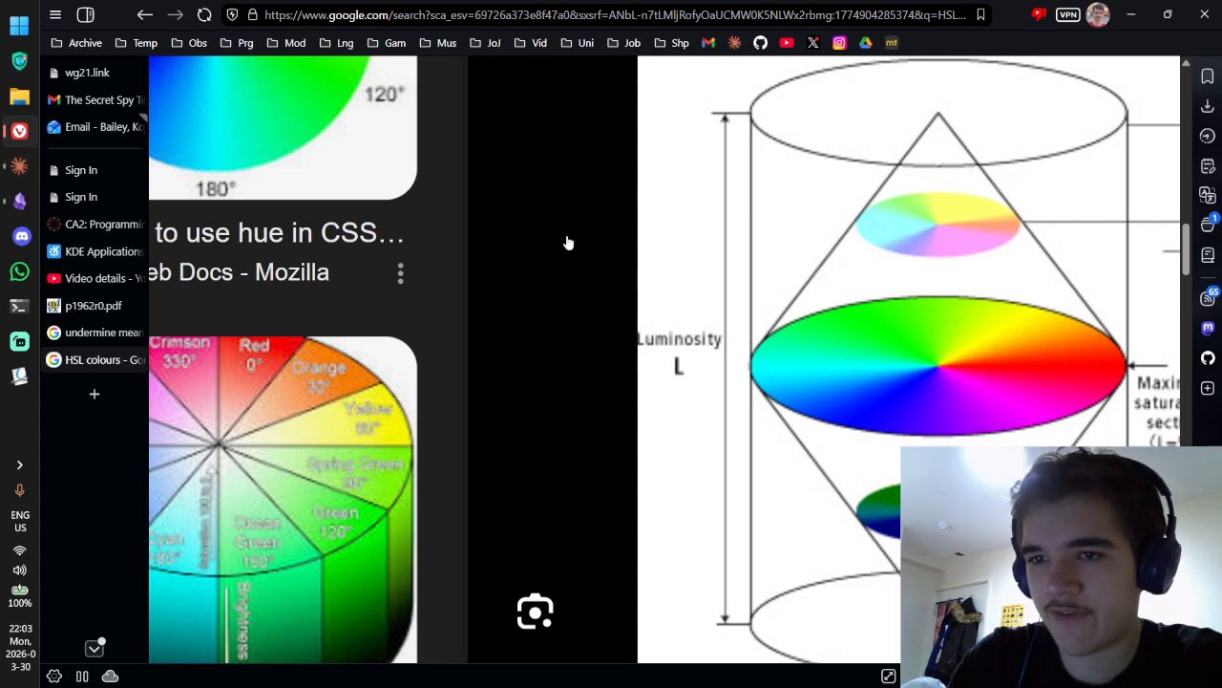
{"action": "key", "text": "ctrl+t"}
{"action": "type", "text": "abstractin"}
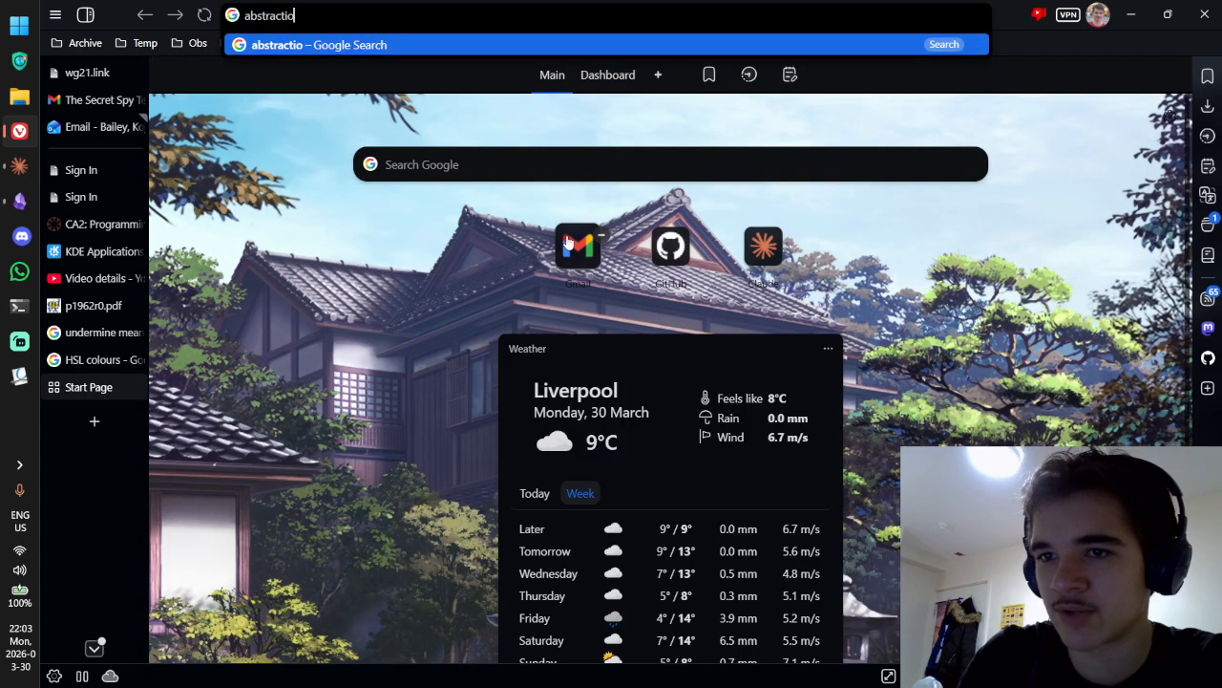
{"action": "type", "text": "n"}
{"action": "key", "text": "Return"}
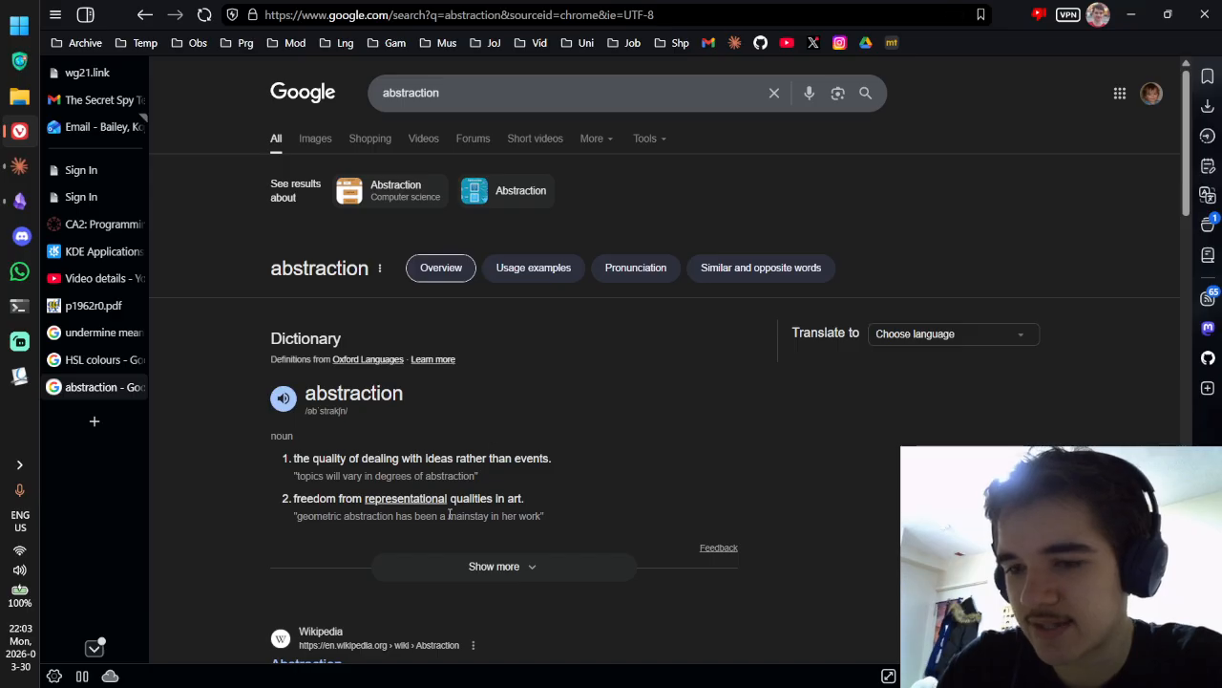
{"action": "scroll", "coordinate": [569, 475], "scroll_direction": "down", "scroll_amount": 2}
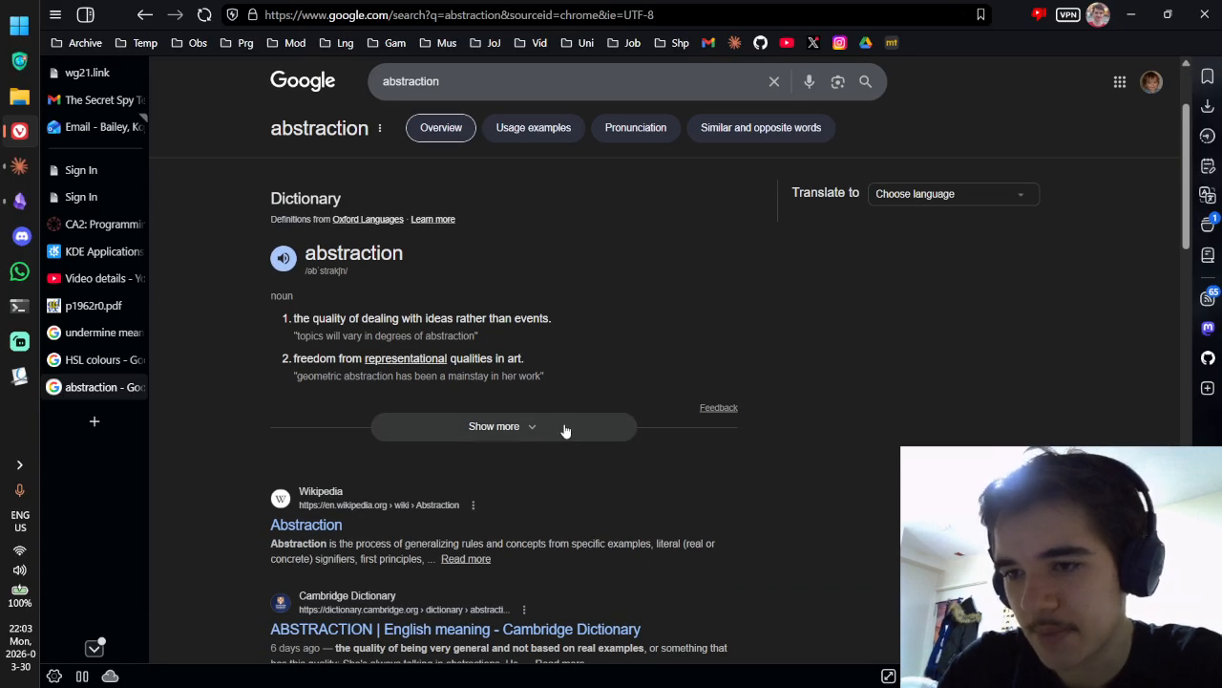
{"action": "left_click", "coordinate": [565, 430]}
{"action": "scroll", "coordinate": [666, 359], "scroll_direction": "down", "scroll_amount": 2}
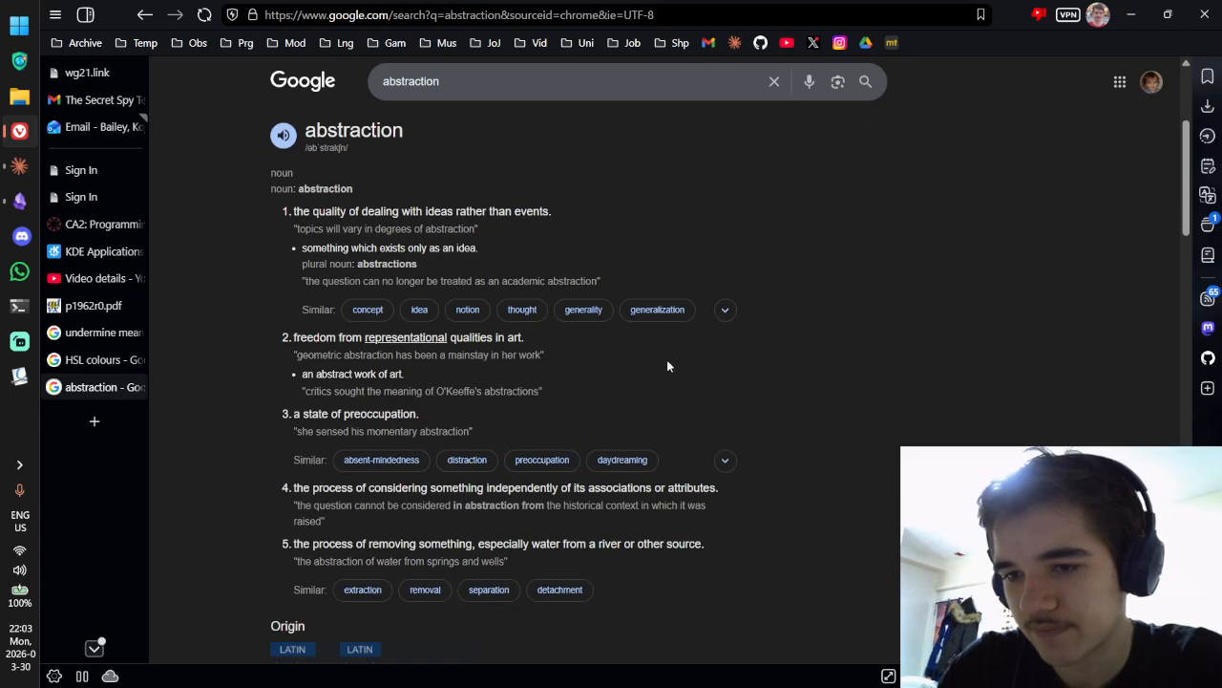
Step: Examine the dictionary senses of abstraction that describe a process of considering or removing something, then leave the browser's desktop
{"action": "scroll", "coordinate": [667, 365], "scroll_direction": "down", "scroll_amount": 1}
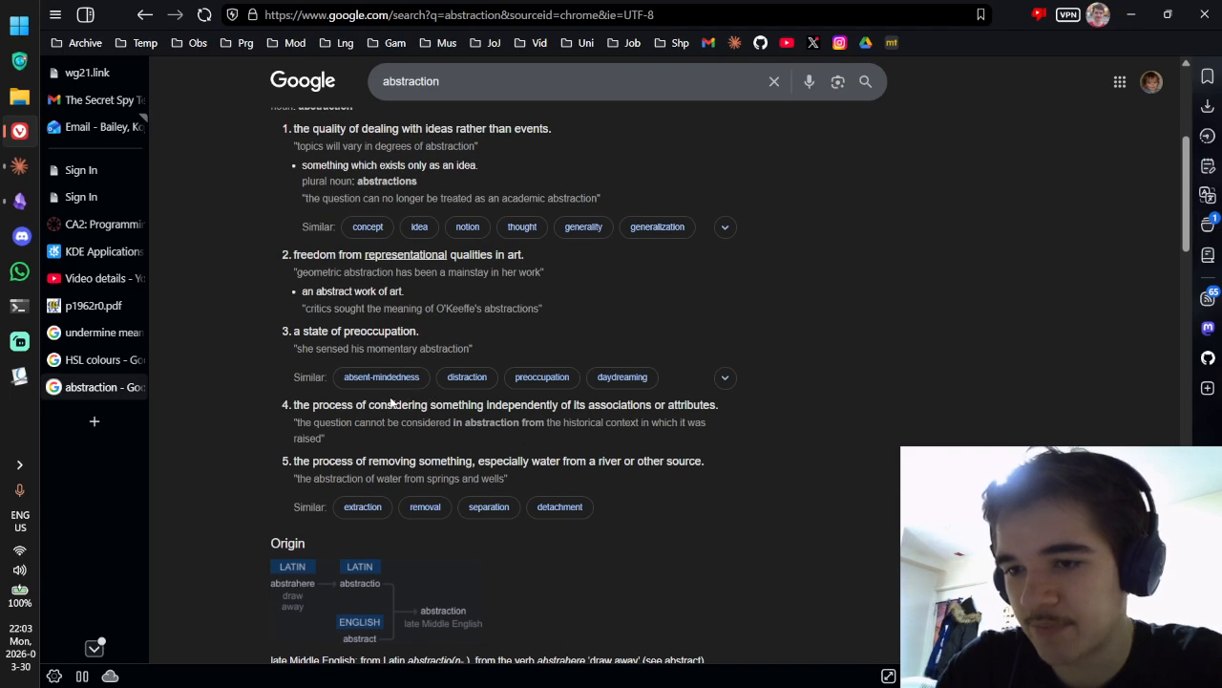
{"action": "left_click_drag", "start_coordinate": [381, 406], "coordinate": [715, 402]}
{"action": "left_click_drag", "start_coordinate": [370, 461], "coordinate": [628, 460]}
{"action": "scroll", "coordinate": [627, 460], "scroll_direction": "down", "scroll_amount": 1}
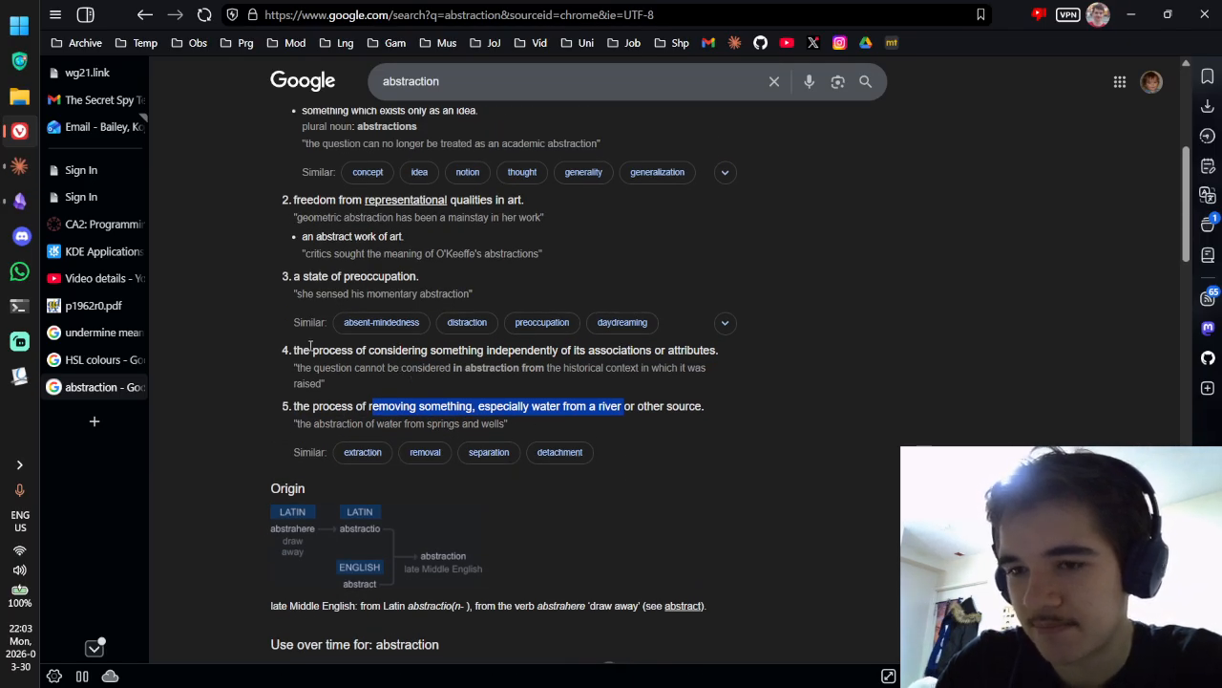
{"action": "left_click_drag", "start_coordinate": [311, 350], "coordinate": [357, 351]}
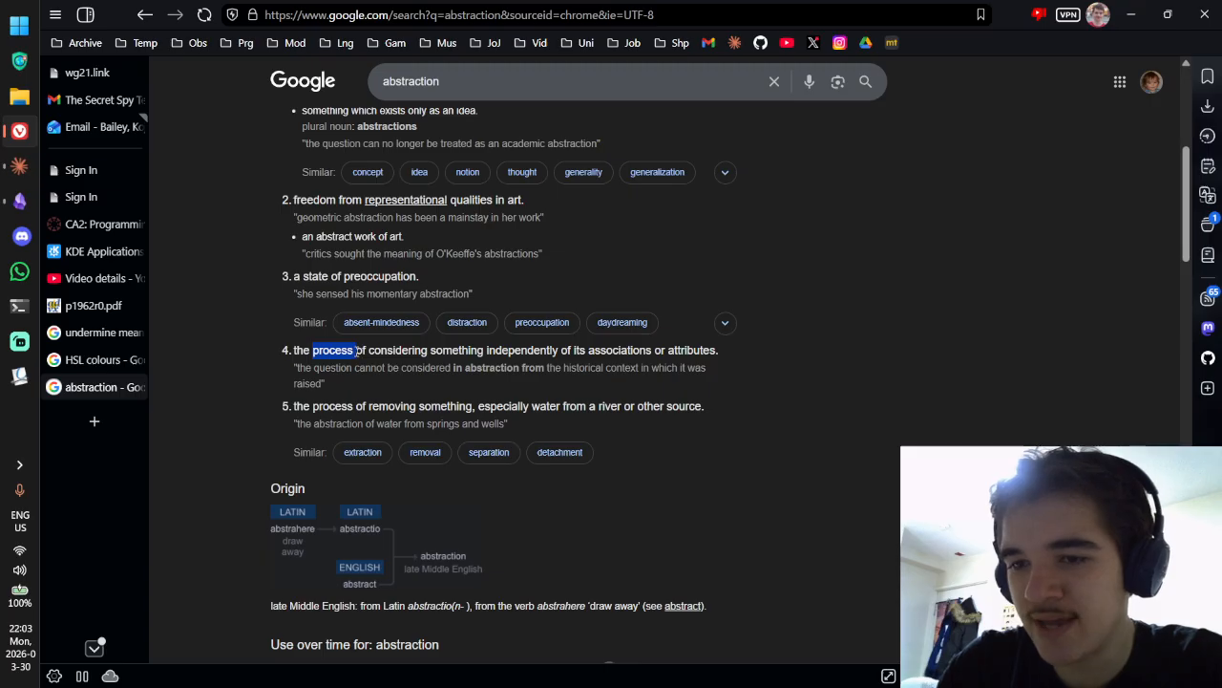
{"action": "key", "text": "ctrl+super+Right"}
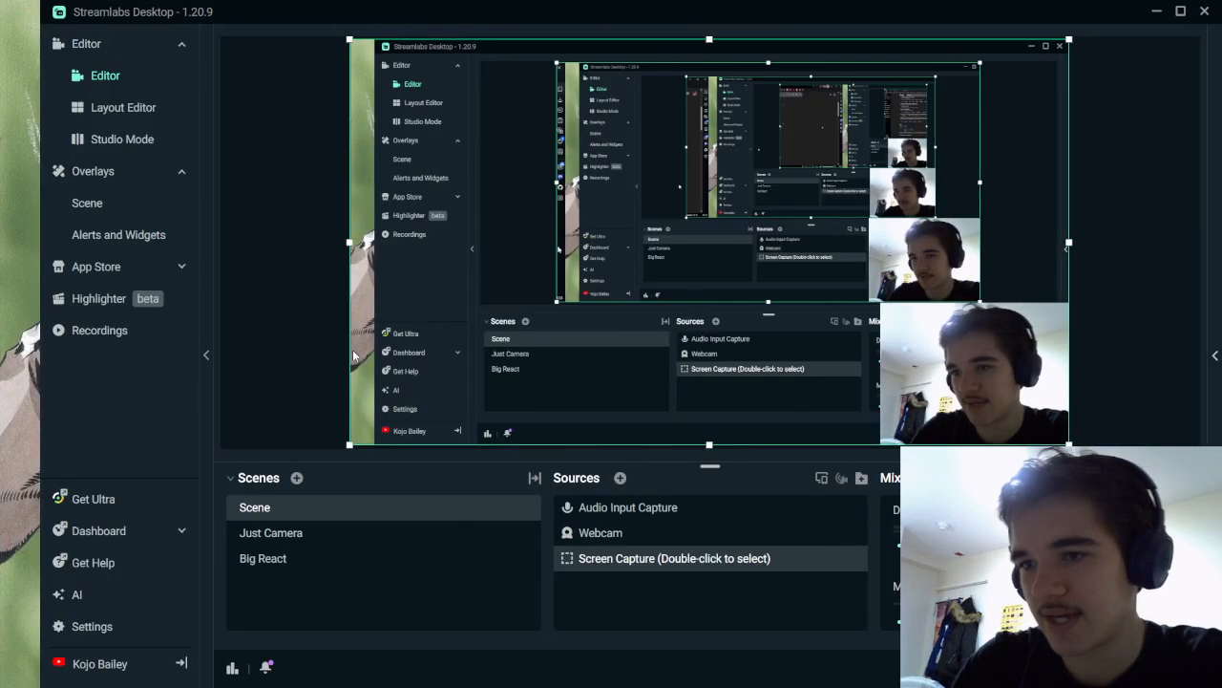
Step: Return to the Untitled note in Obsidian and finish its sentence with "because "abstraction" is a verbal noun that denotes a *process*"
{"action": "key", "text": "ctrl+super+Left"}
{"action": "key", "text": "alt+Tab"}
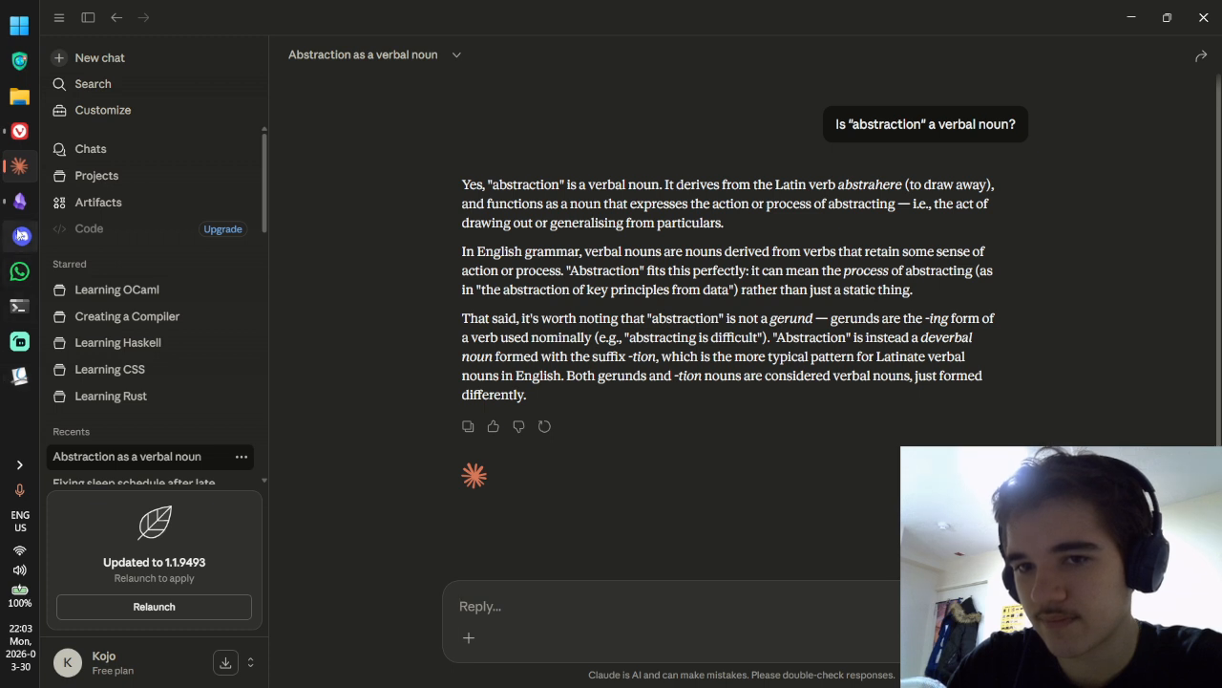
{"action": "left_click", "coordinate": [19, 201]}
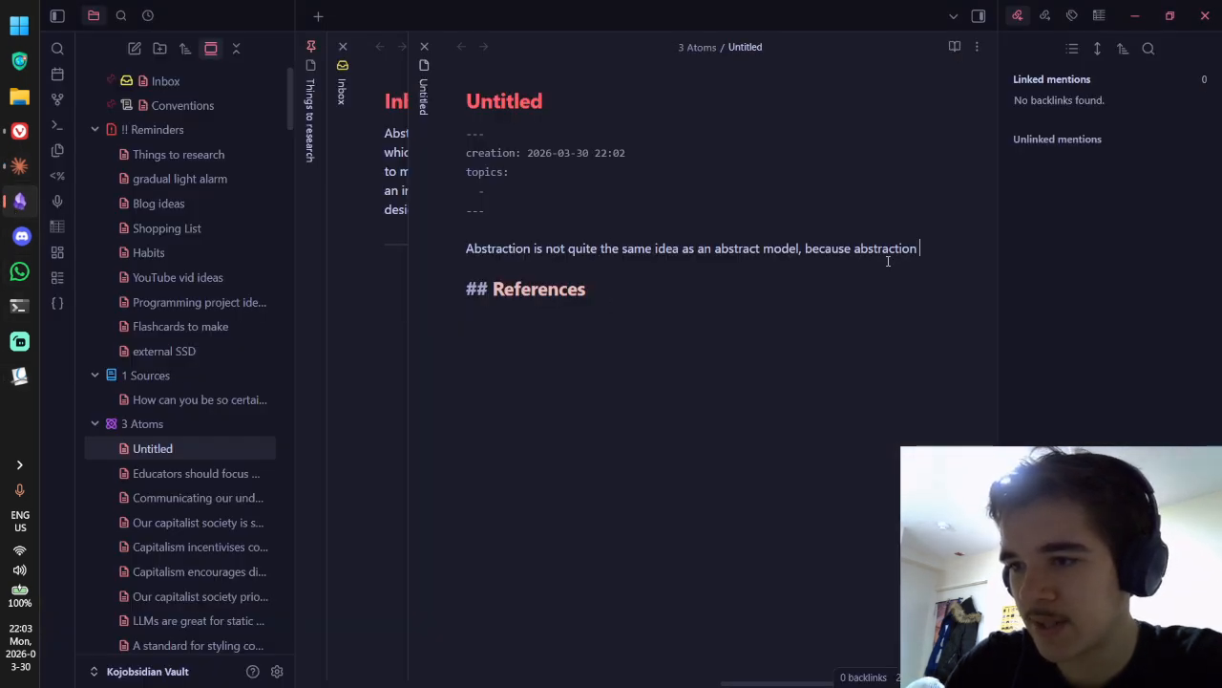
{"action": "type", "text": "is a verb"}
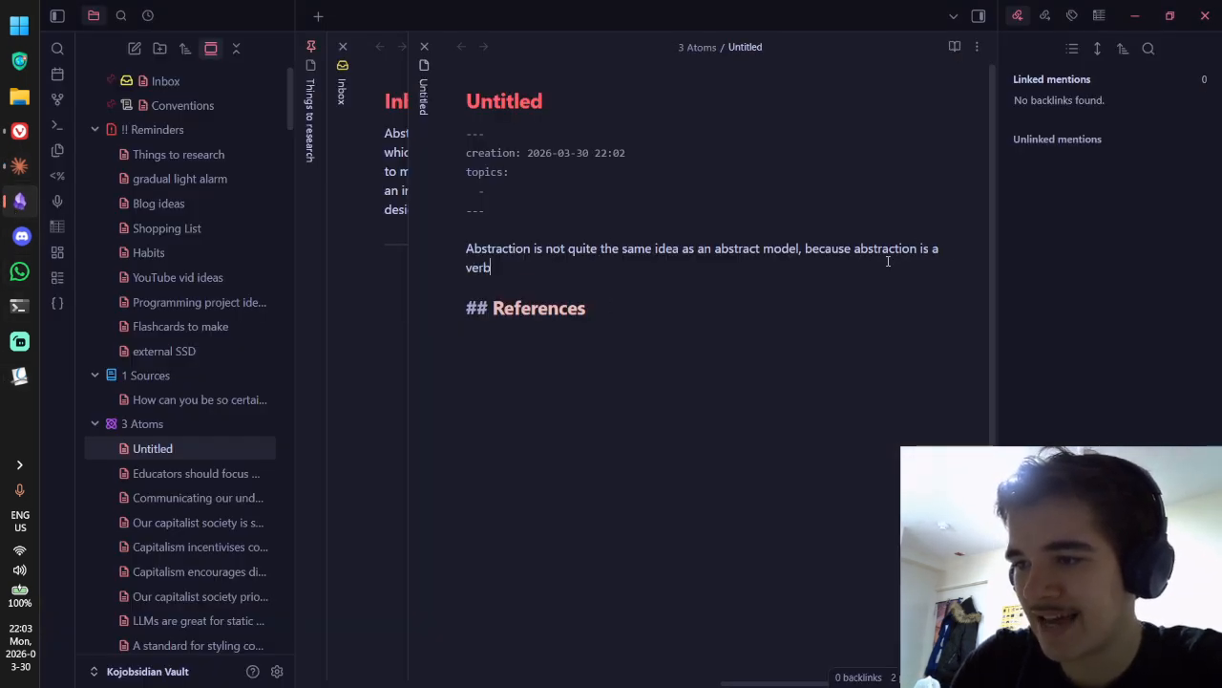
{"action": "key", "text": "BackSpace"}
{"action": "key", "text": "BackSpace"}
{"action": "key", "text": "BackSpace"}
{"action": "key", "text": "BackSpace"}
{"action": "key", "text": "BackSpace"}
{"action": "key", "text": "BackSpace"}
{"action": "key", "text": "BackSpace"}
{"action": "key", "text": "BackSpace"}
{"action": "key", "text": "BackSpace"}
{"action": "key", "text": "BackSpace"}
{"action": "key", "text": "BackSpace"}
{"action": "key", "text": "BackSpace"}
{"action": "key", "text": "BackSpace"}
{"action": "key", "text": "BackSpace"}
{"action": "key", "text": "BackSpace"}
{"action": "key", "text": "BackSpace"}
{"action": "key", "text": "BackSpace"}
{"action": "key", "text": "BackSpace"}
{"action": "key", "text": "BackSpace"}
{"action": "key", "text": "BackSpace"}
{"action": "type", "text": "\"abstrac"}
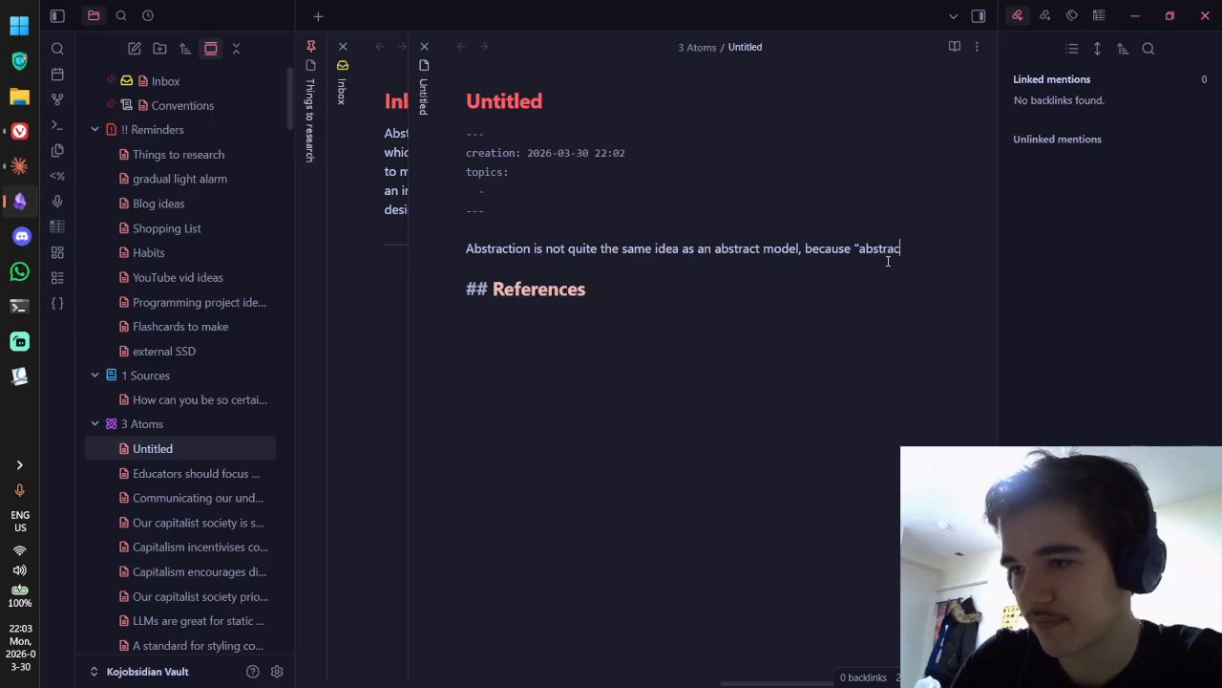
{"action": "type", "text": "tion\" is a verbal n"}
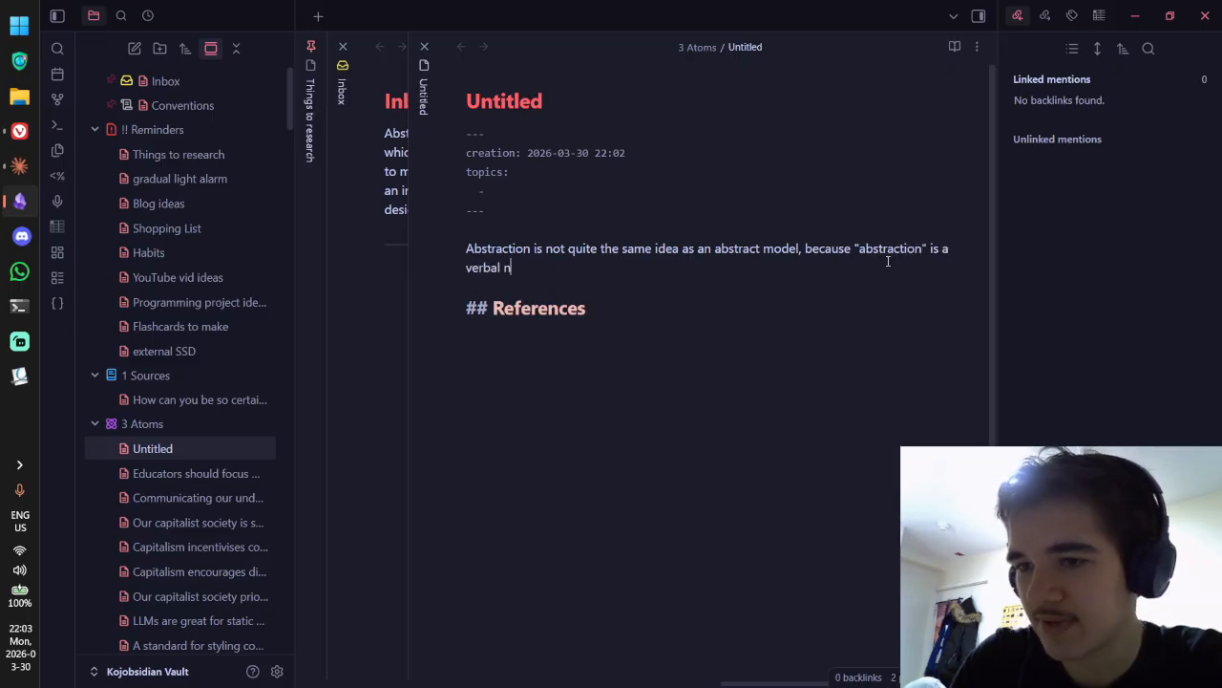
{"action": "type", "text": "oun that den"}
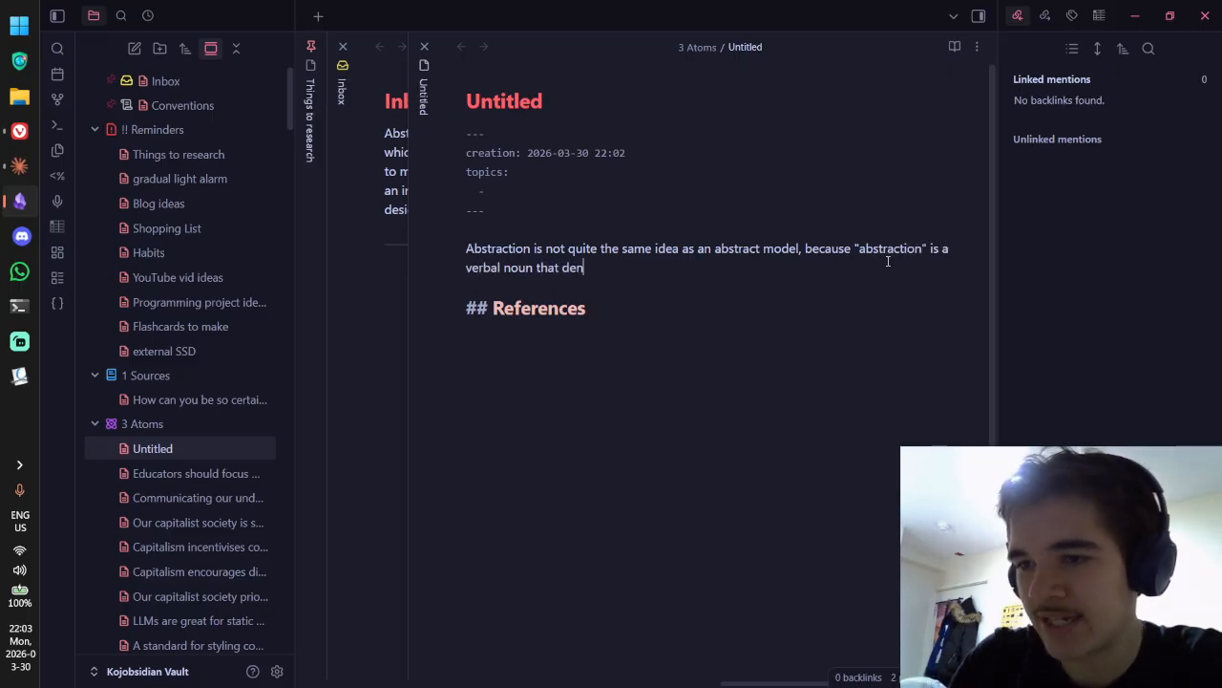
{"action": "type", "text": "otes a *process*"}
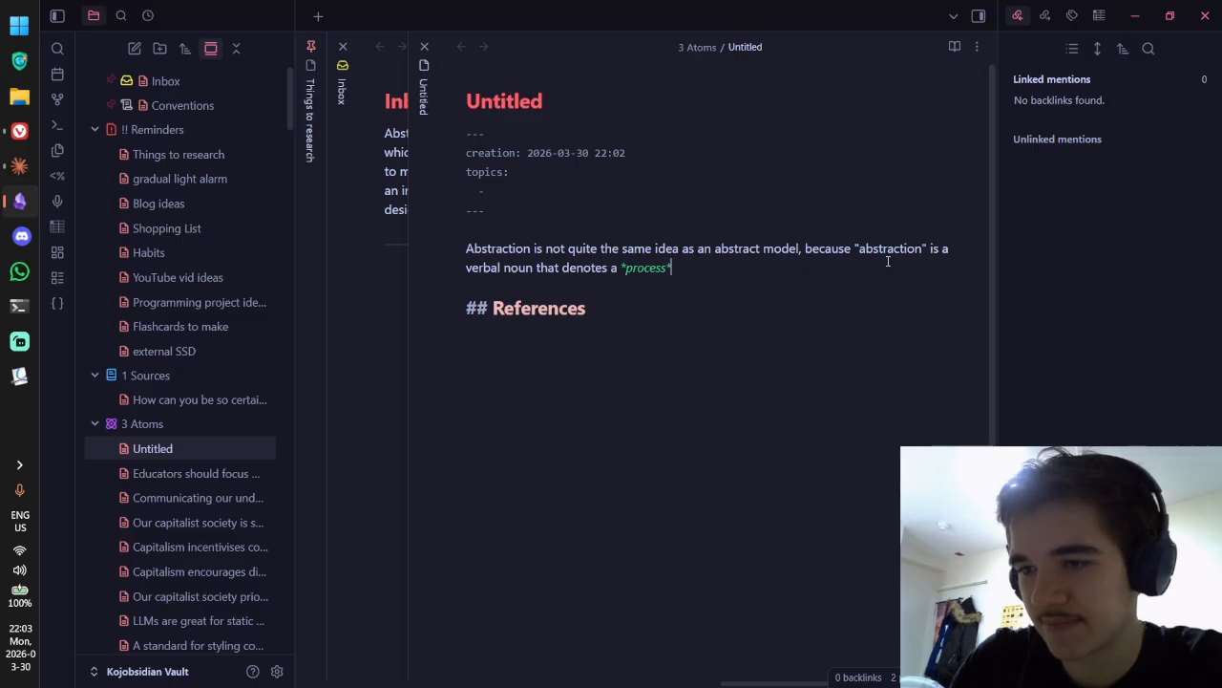
Step: Add the sentence "The implication that is given when one says "abstraction" as a noun is that an abstract model has been abstracted *from* something."
{"action": "type", "text": ". he"}
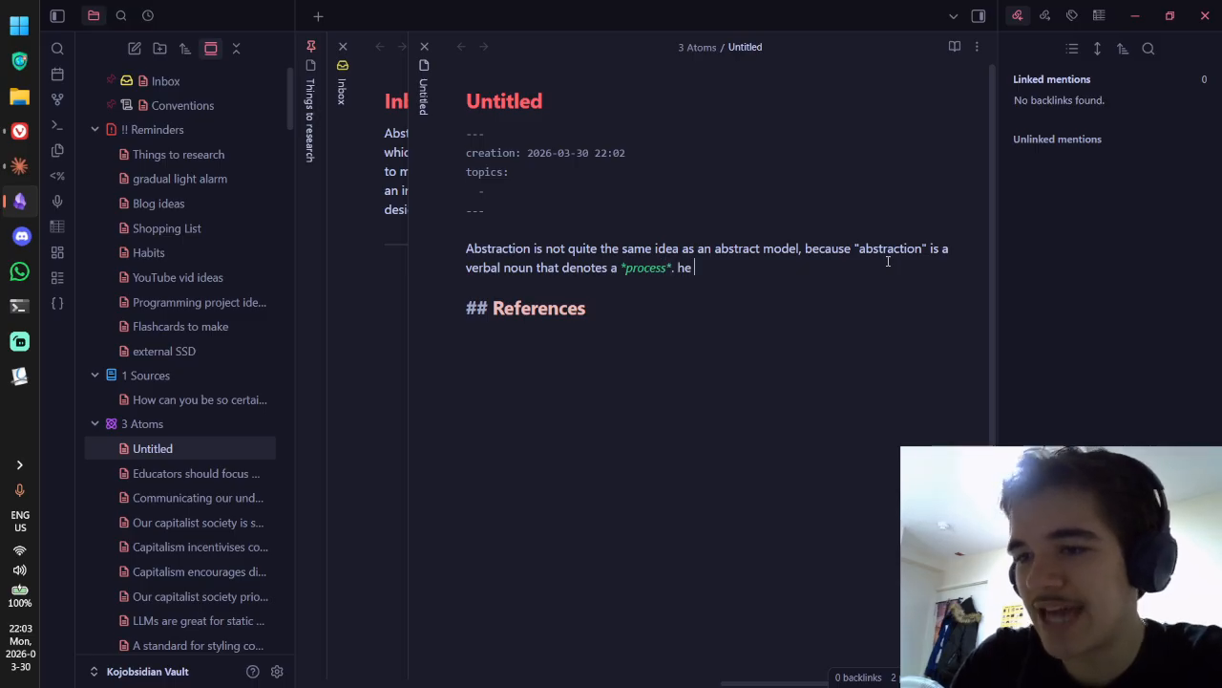
{"action": "key", "text": "BackSpace"}
{"action": "key", "text": "BackSpace"}
{"action": "type", "text": "THe im"}
{"action": "key", "text": "BackSpace"}
{"action": "key", "text": "BackSpace"}
{"action": "key", "text": "BackSpace"}
{"action": "key", "text": "BackSpace"}
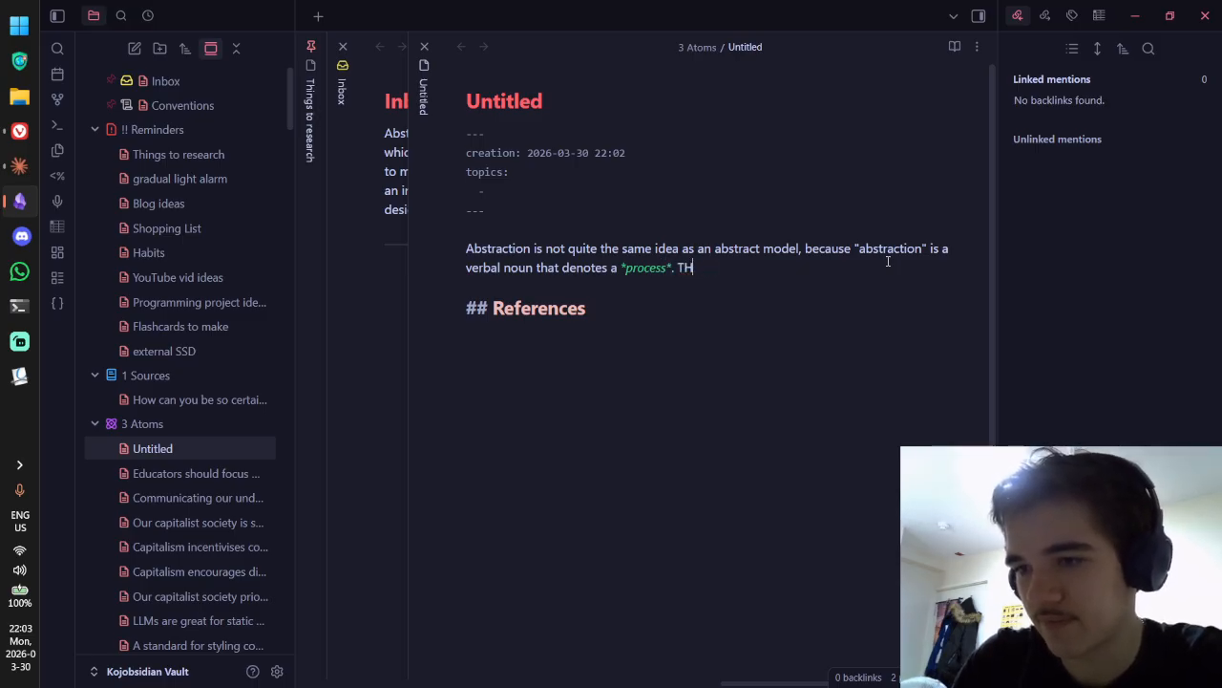
{"action": "type", "text": "e implication "}
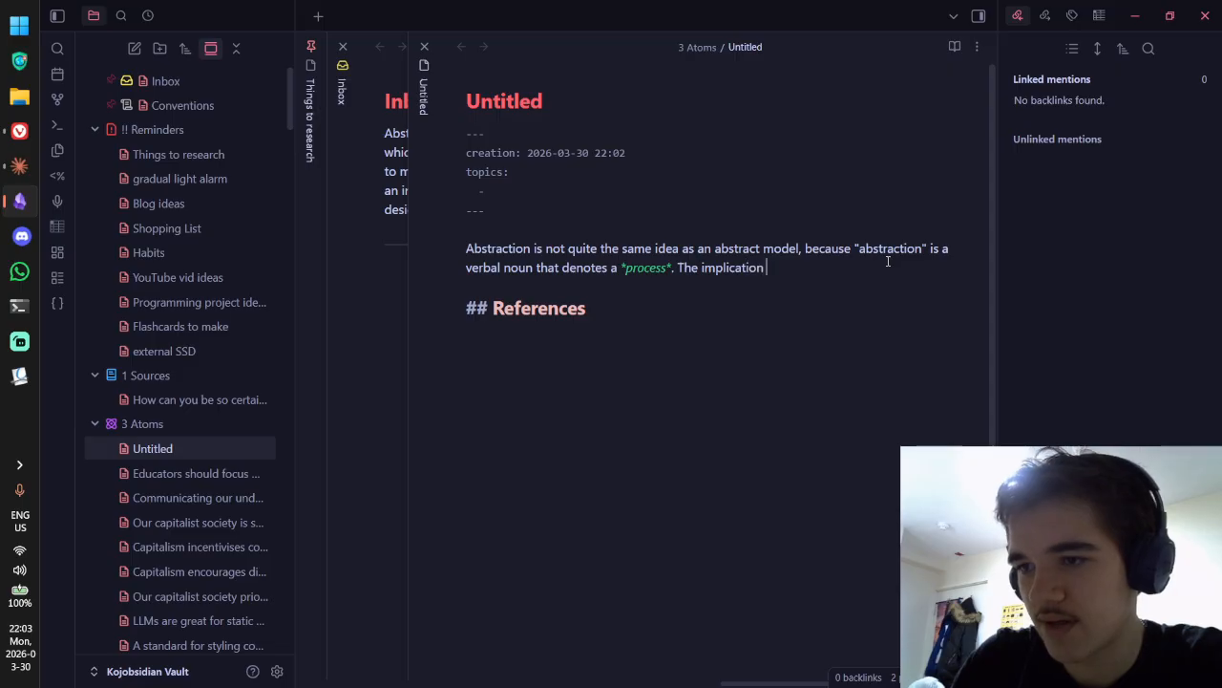
{"action": "type", "text": "that"}
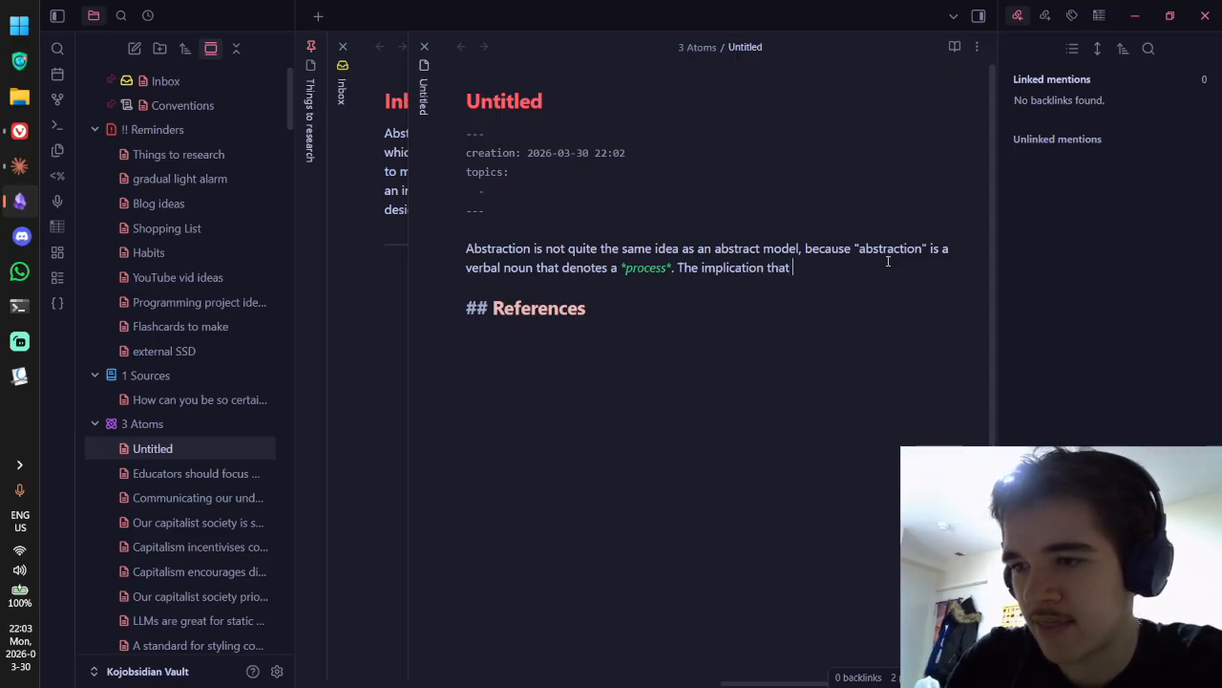
{"action": "type", "text": " is given when "}
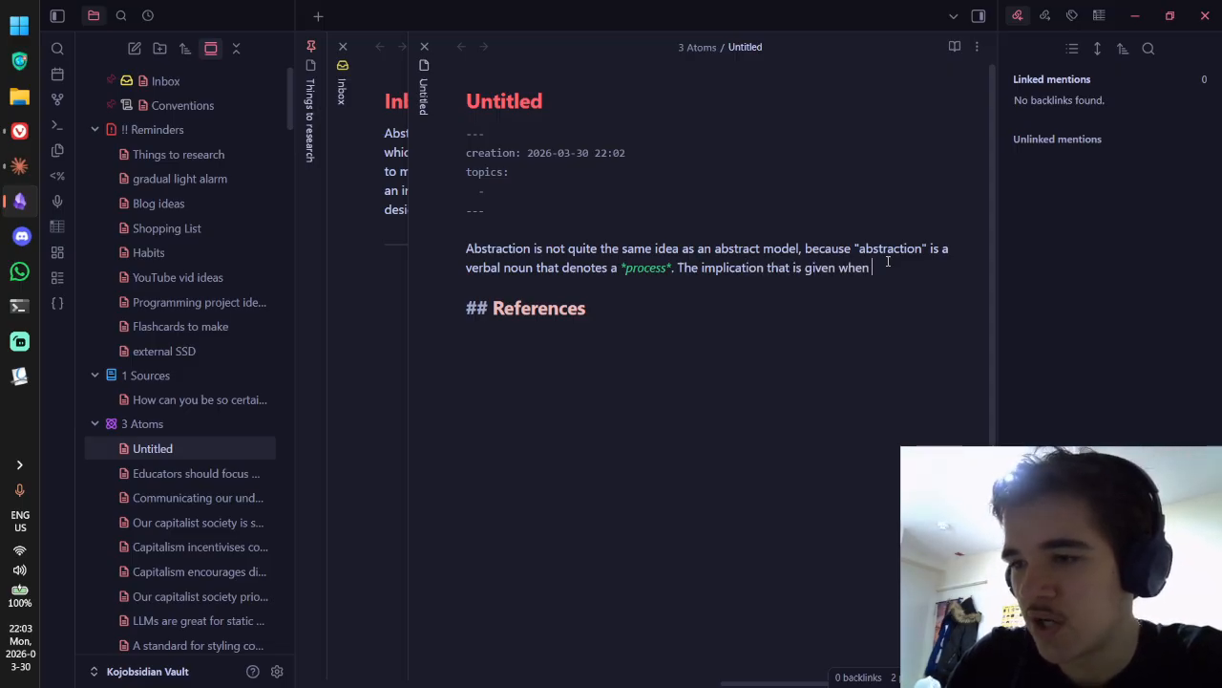
{"action": "type", "text": "one says \""}
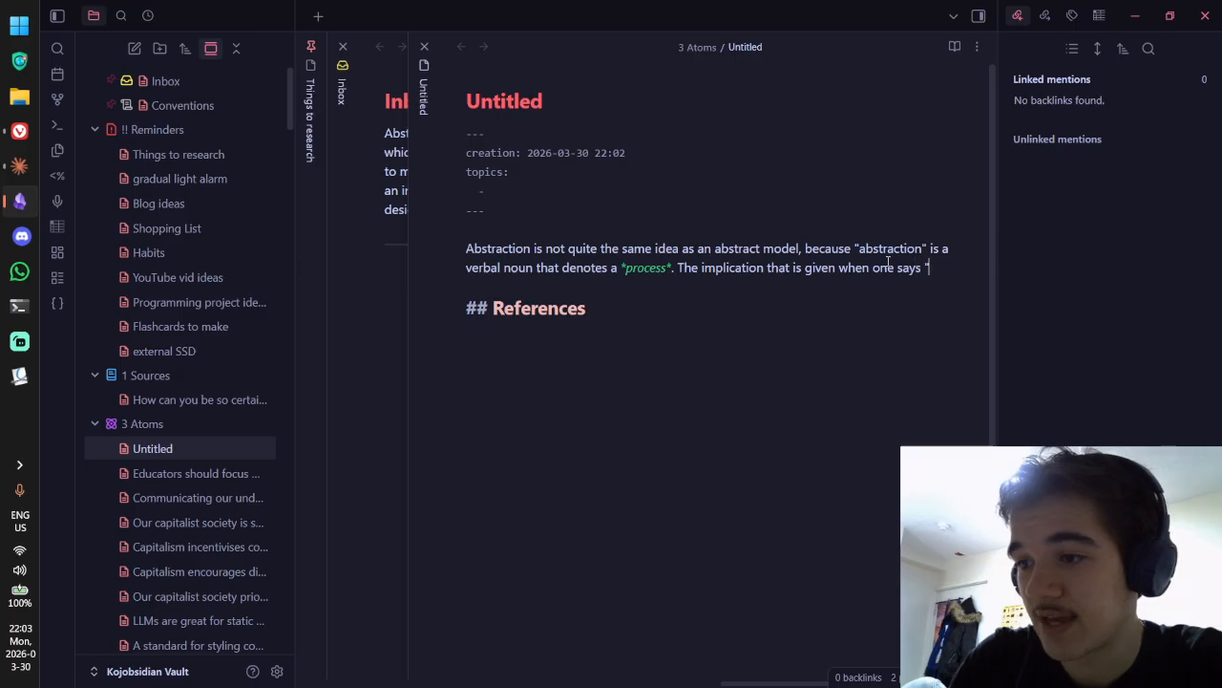
{"action": "type", "text": "abstraction\" as a "}
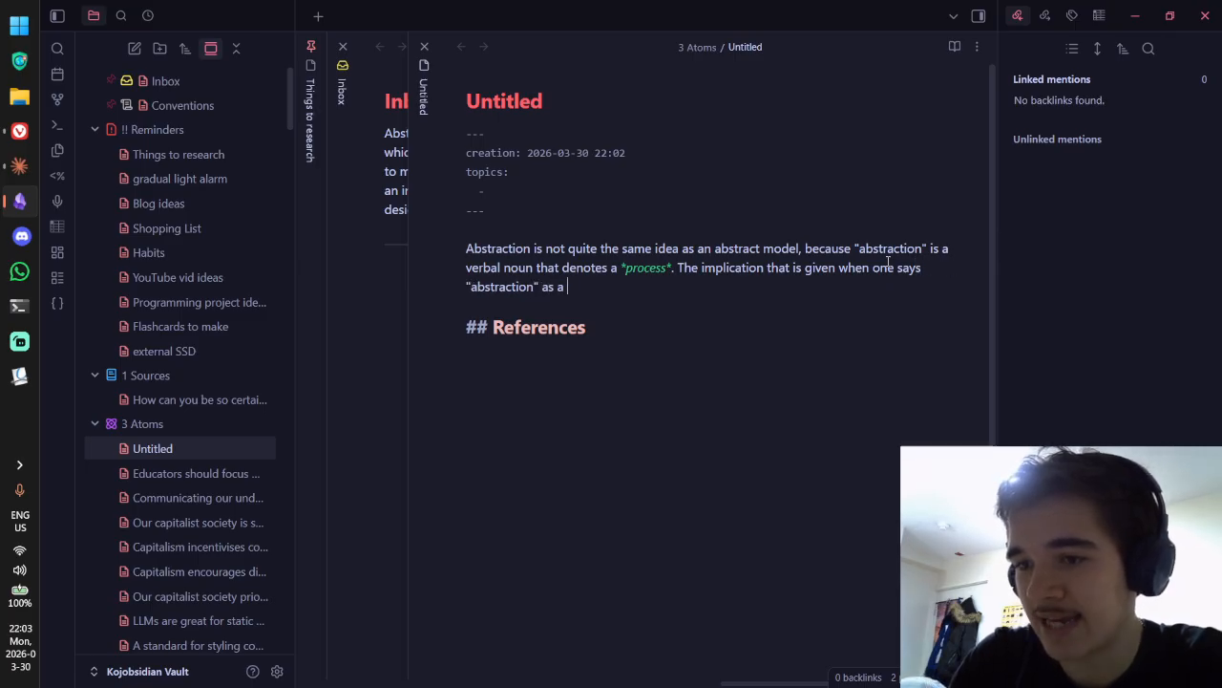
{"action": "type", "text": "noun is tht"}
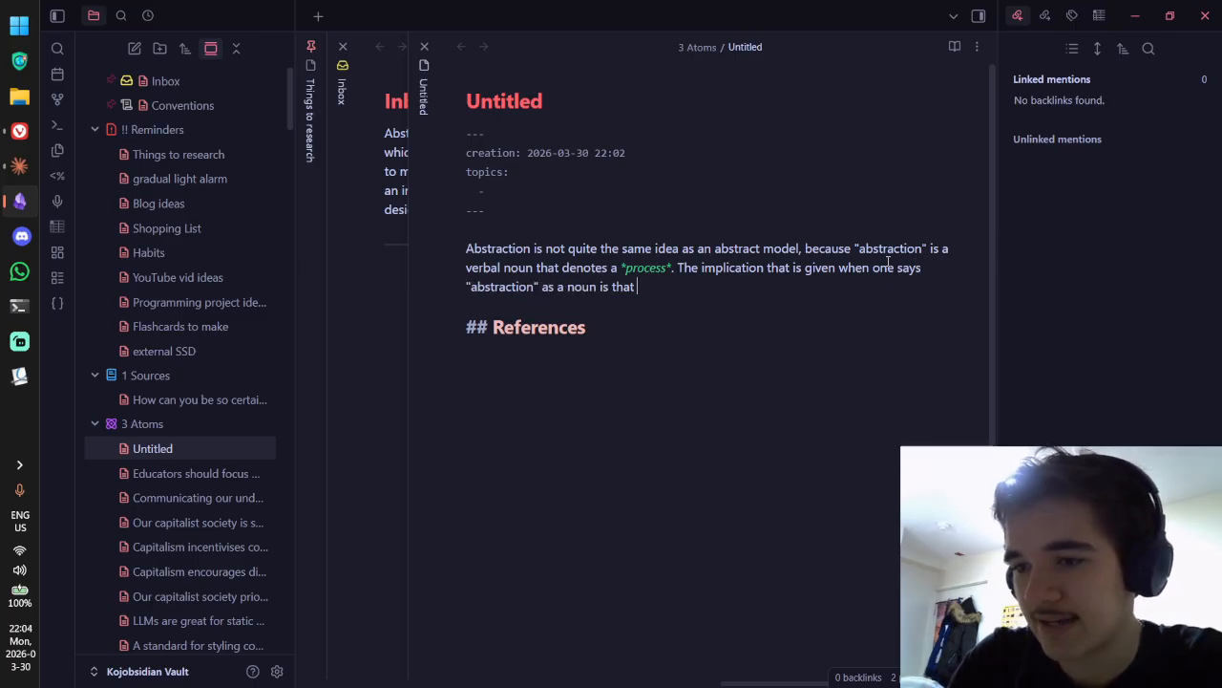
{"action": "type", "text": " an abstrac"}
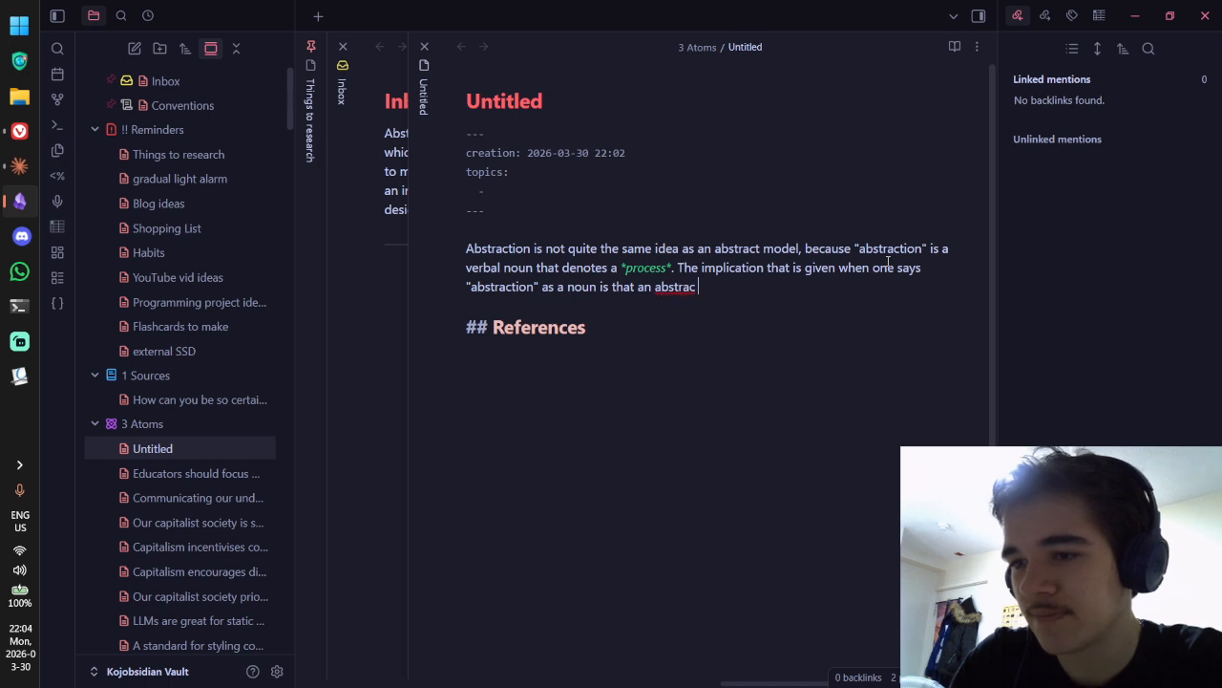
{"action": "type", "text": " m model has "}
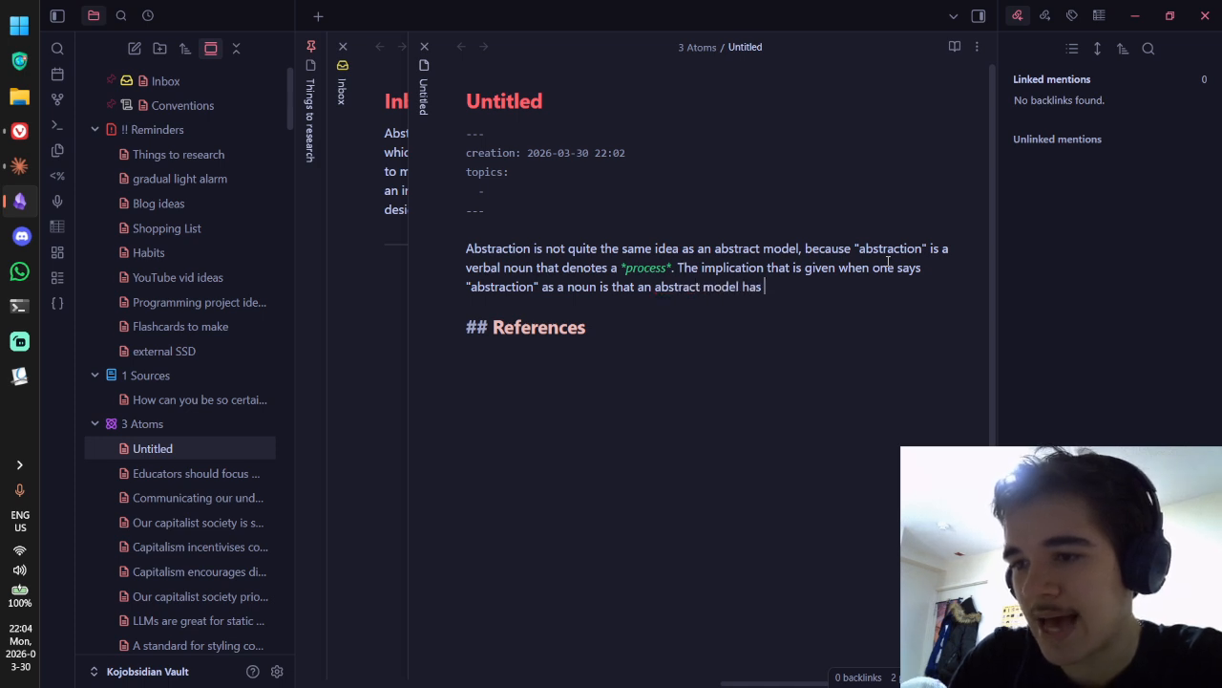
{"action": "type", "text": "been abstracte"}
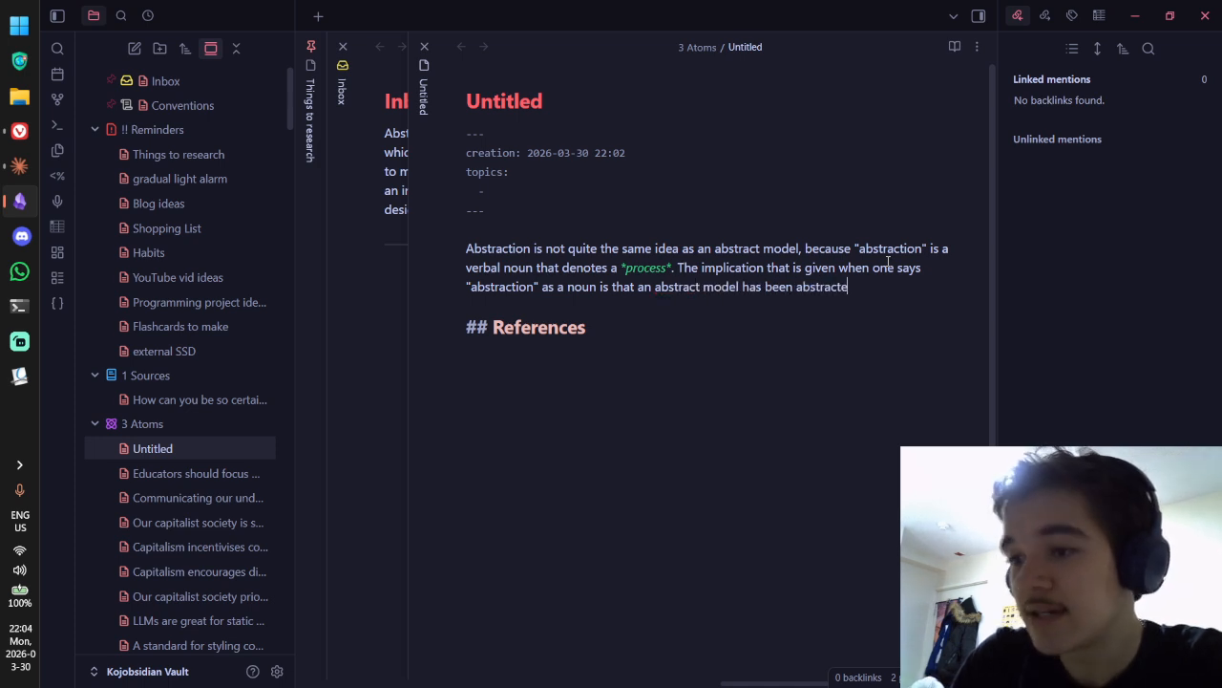
{"action": "type", "text": "d *from* something."}
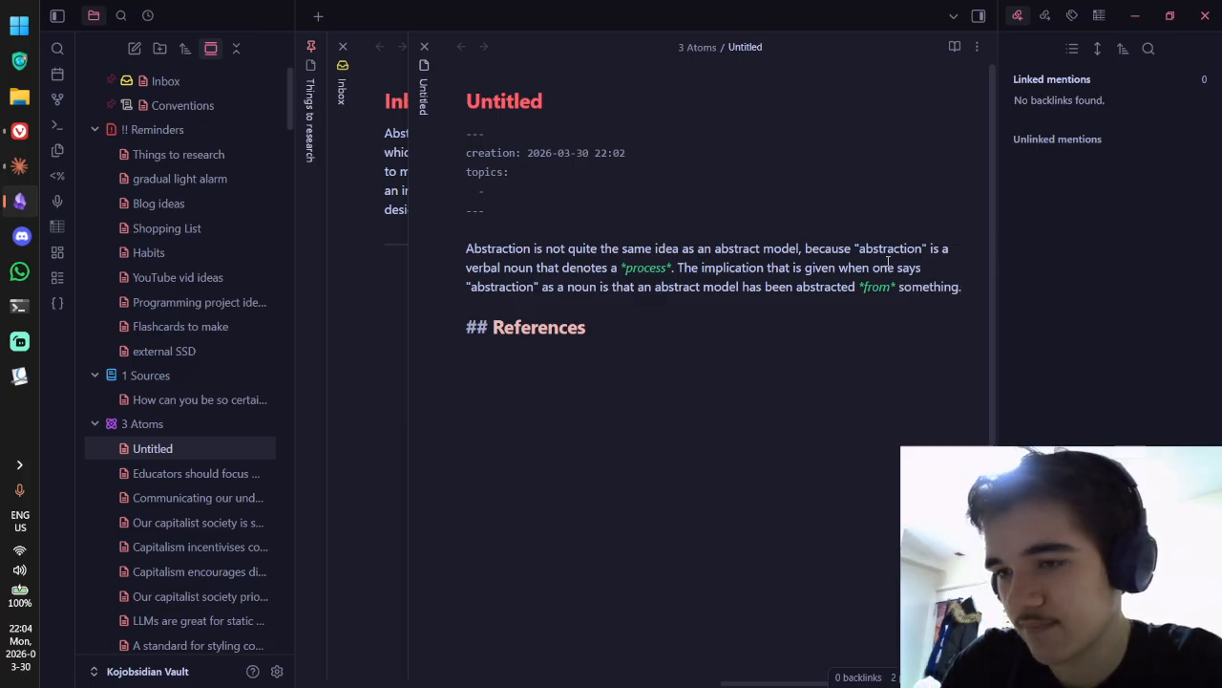
{"action": "double_click", "coordinate": [588, 103]}
{"action": "type", "text": "Abstraction "}
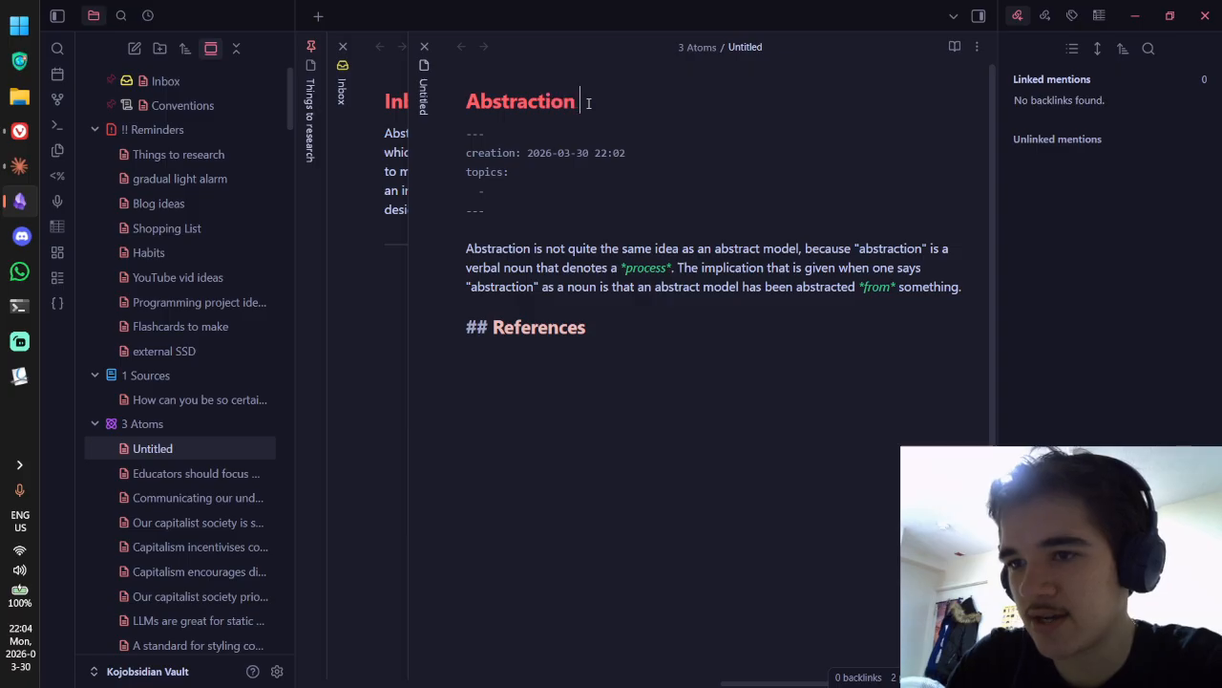
{"action": "type", "text": "is not the same as"}
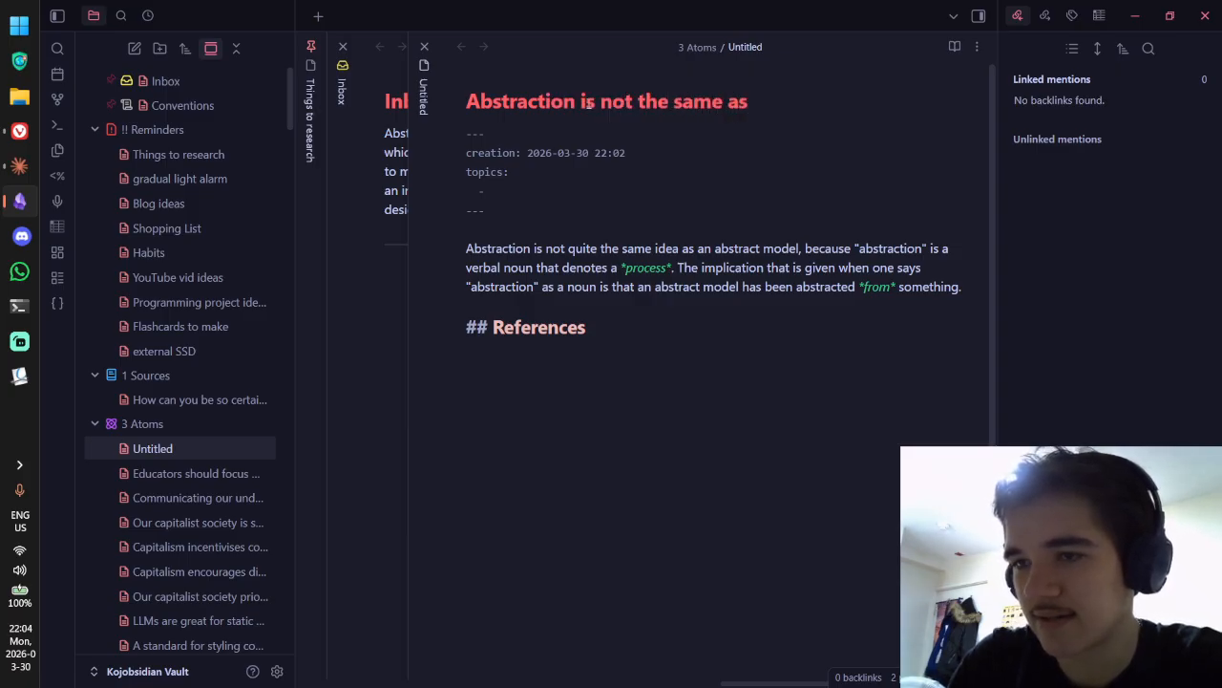
{"action": "key", "text": "ctrl+a"}
{"action": "key", "text": "BackSpace"}
Step: Title the note "Abstraction connotates" and add the word "connotates" to the spelling dictionary
{"action": "type", "text": "Abstractiio"}
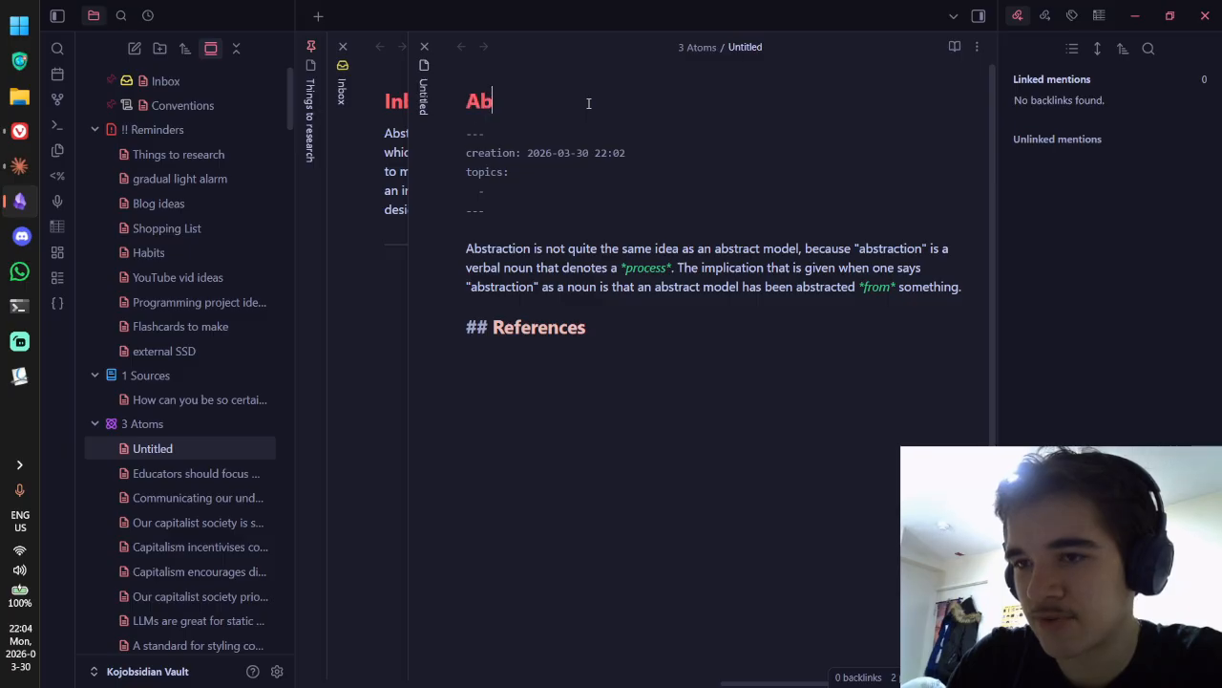
{"action": "key", "text": "BackSpace"}
{"action": "key", "text": "BackSpace"}
{"action": "key", "text": "BackSpace"}
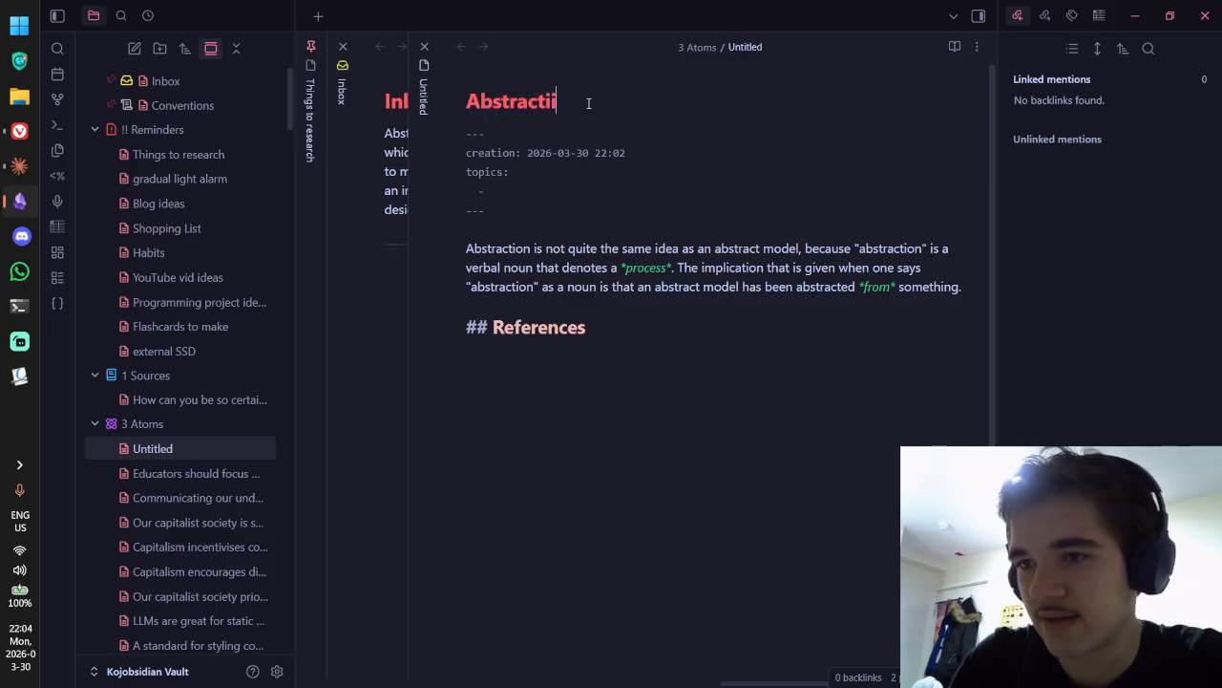
{"action": "type", "text": "ion connotates"}
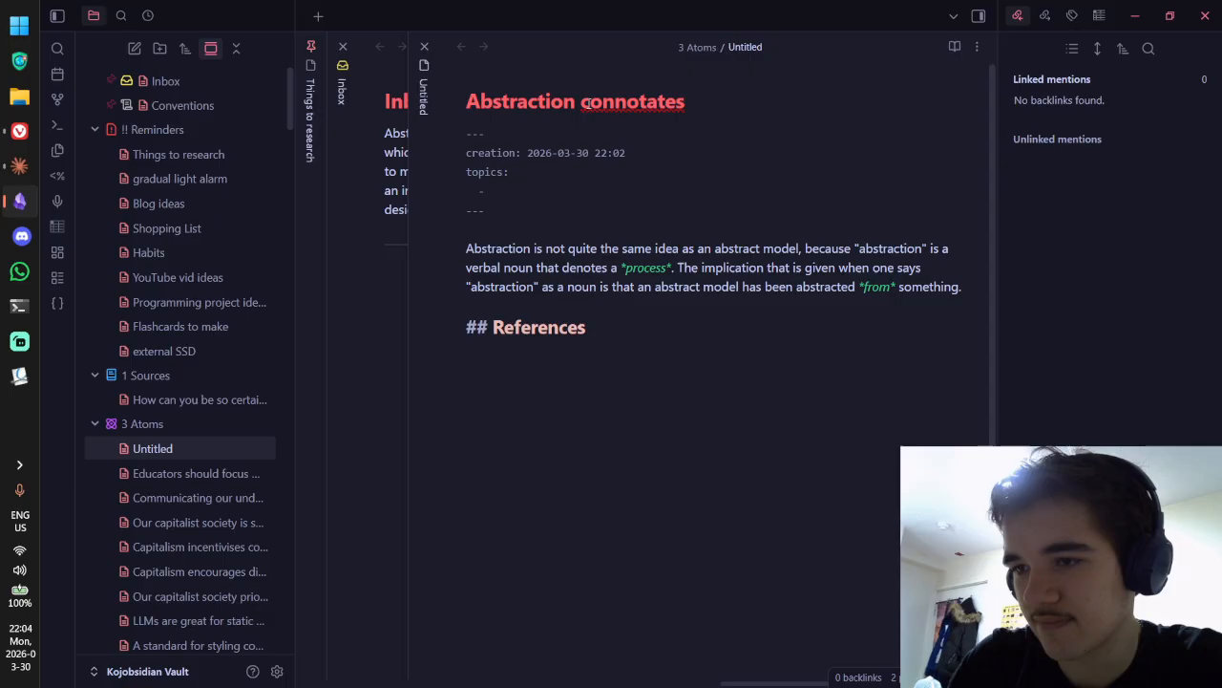
{"action": "right_click", "coordinate": [587, 102]}
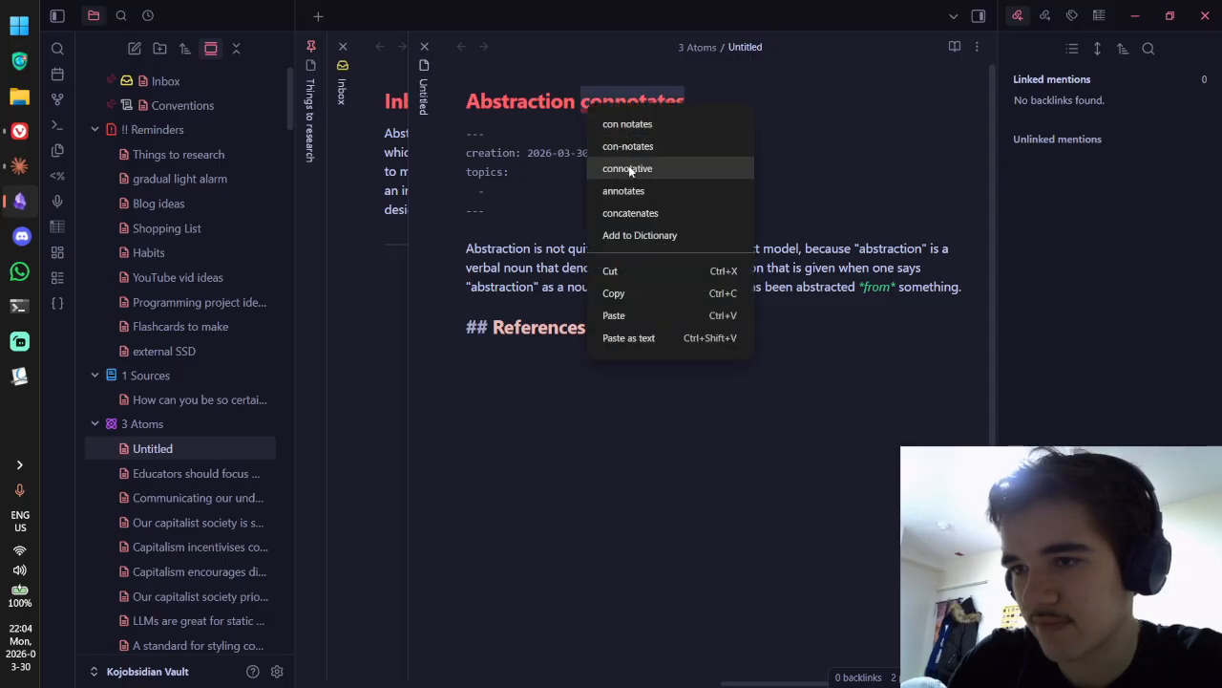
{"action": "left_click", "coordinate": [646, 235]}
{"action": "left_click", "coordinate": [731, 96]}
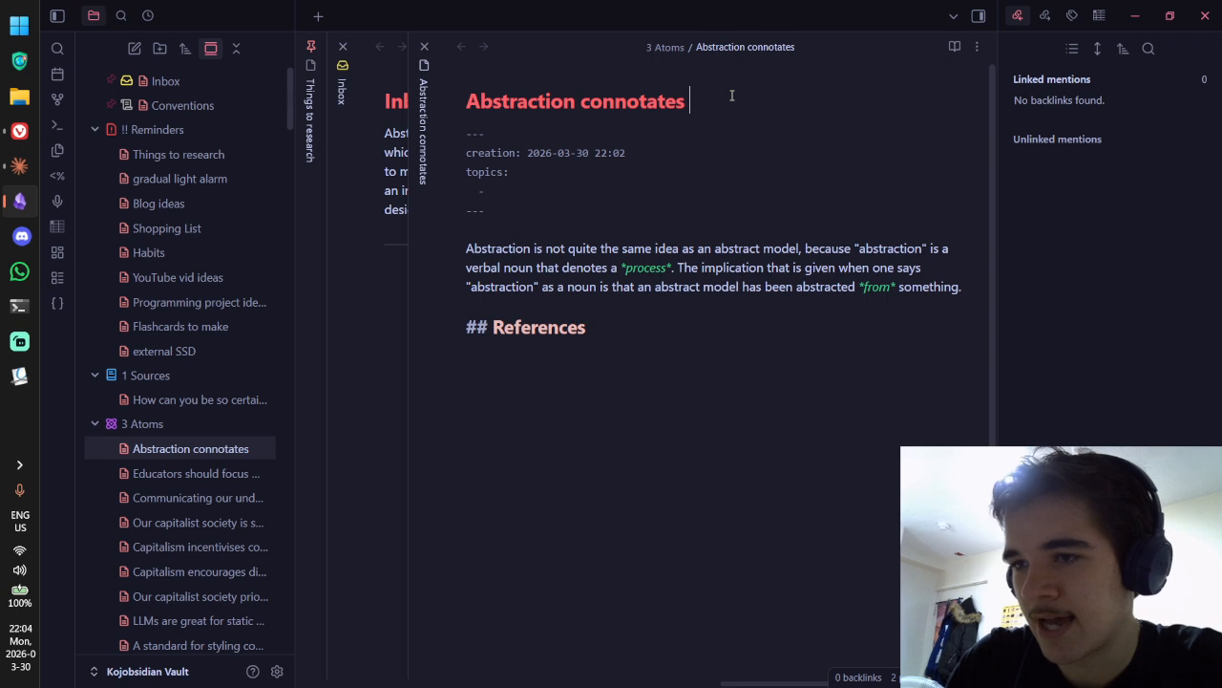
Step: Extend the note's title to "Abstraction connotates abstracting from something"
{"action": "type", "text": "abstracing fr"}
{"action": "key", "text": "BackSpace"}
{"action": "key", "text": "BackSpace"}
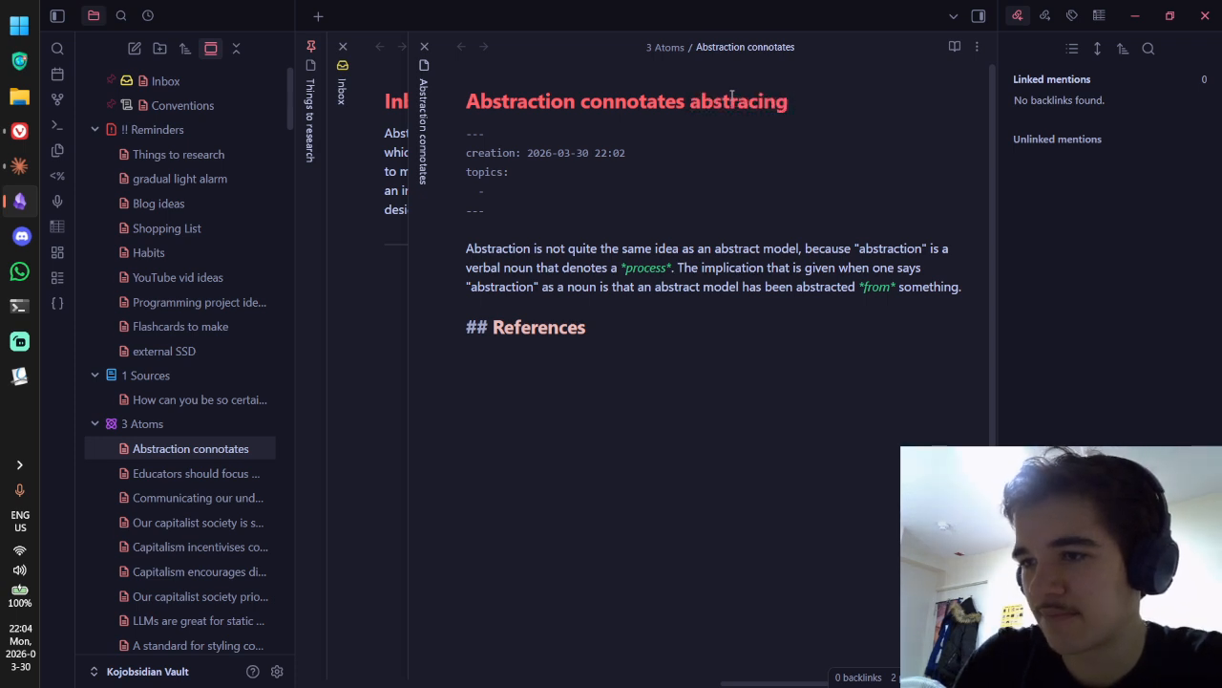
{"action": "key", "text": "BackSpace"}
{"action": "key", "text": "BackSpace"}
{"action": "key", "text": "BackSpace"}
{"action": "type", "text": "ing fr"}
{"action": "key", "text": "BackSpace"}
{"action": "key", "text": "BackSpace"}
{"action": "key", "text": "BackSpace"}
{"action": "key", "text": "BackSpace"}
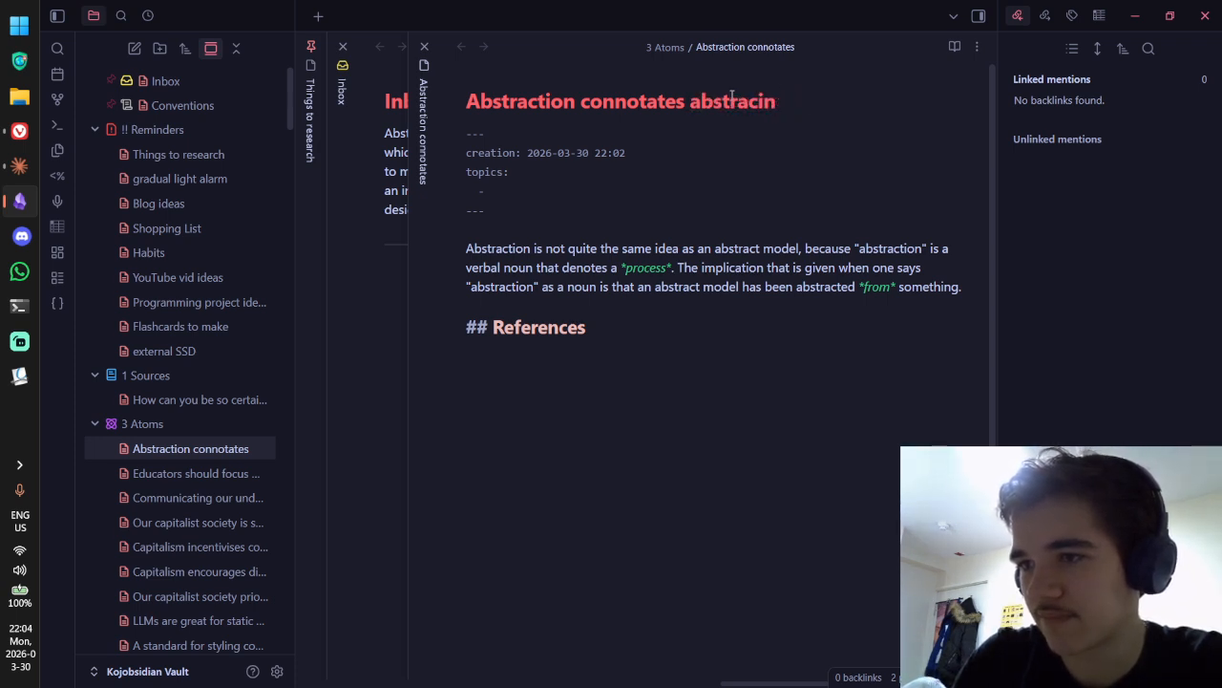
{"action": "key", "text": "BackSpace"}
{"action": "key", "text": "BackSpace"}
{"action": "type", "text": "ting from"}
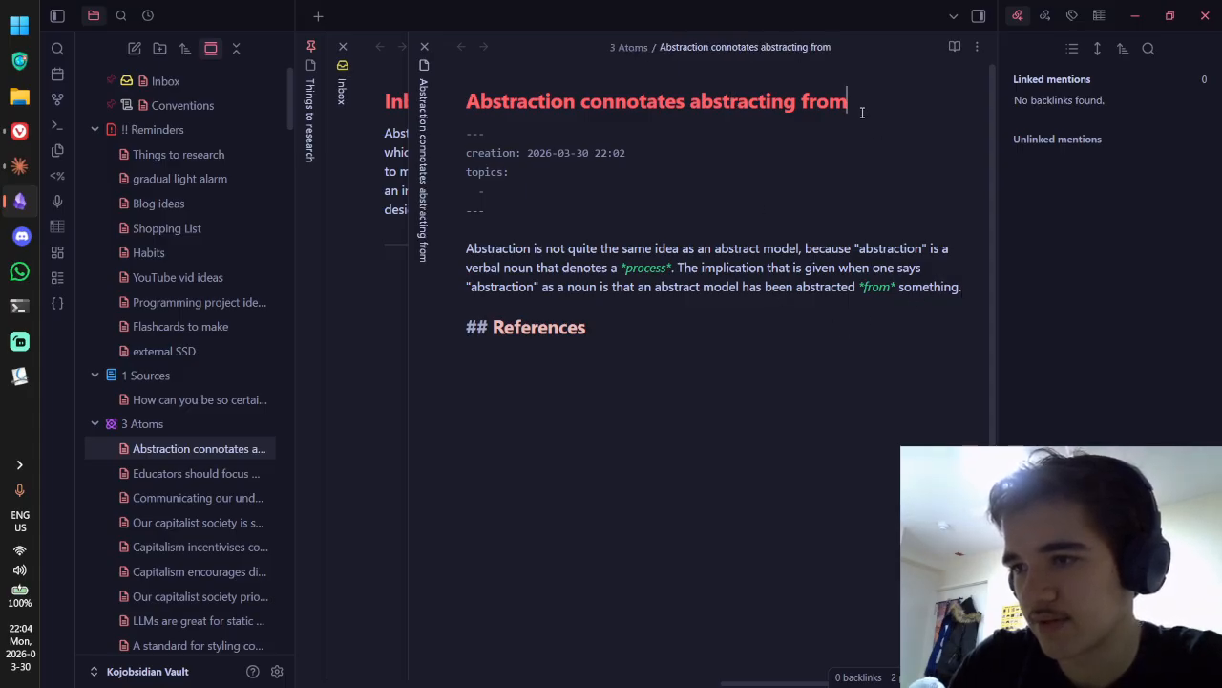
{"action": "type", "text": " something"}
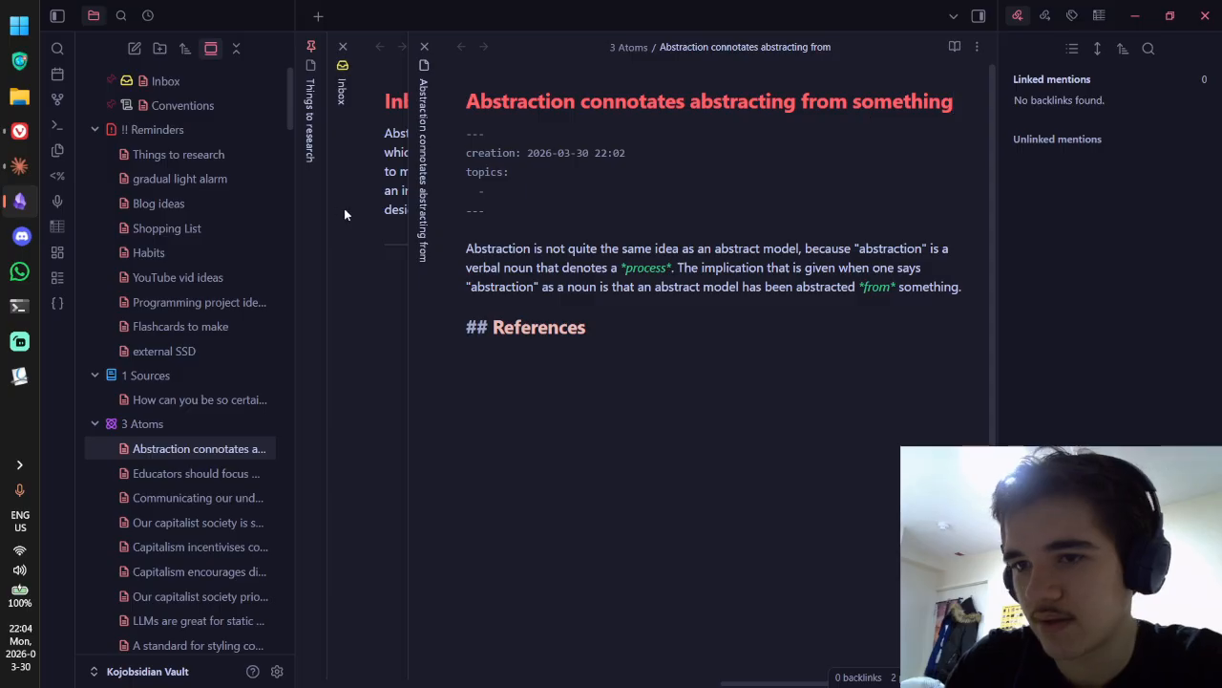
Step: Check the Inbox idea, return to the atom note, and start a new paragraph with "For example, an abstraction in software design"
{"action": "left_click", "coordinate": [344, 214]}
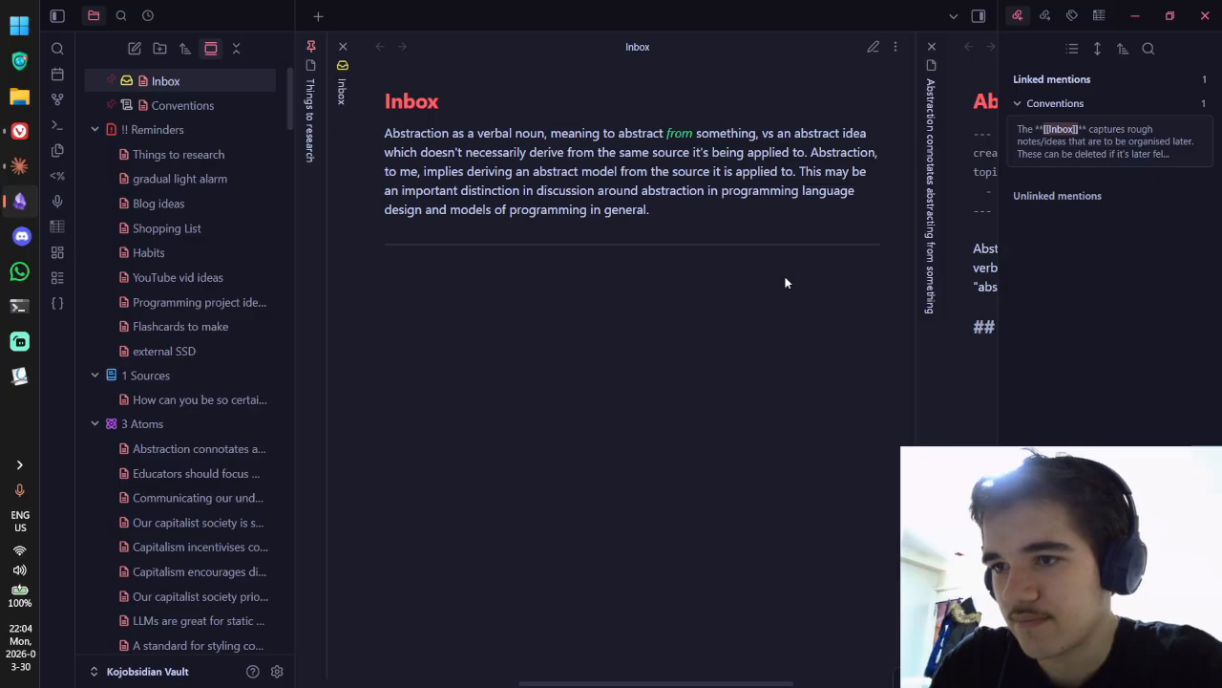
{"action": "key", "text": "ctrl+Tab"}
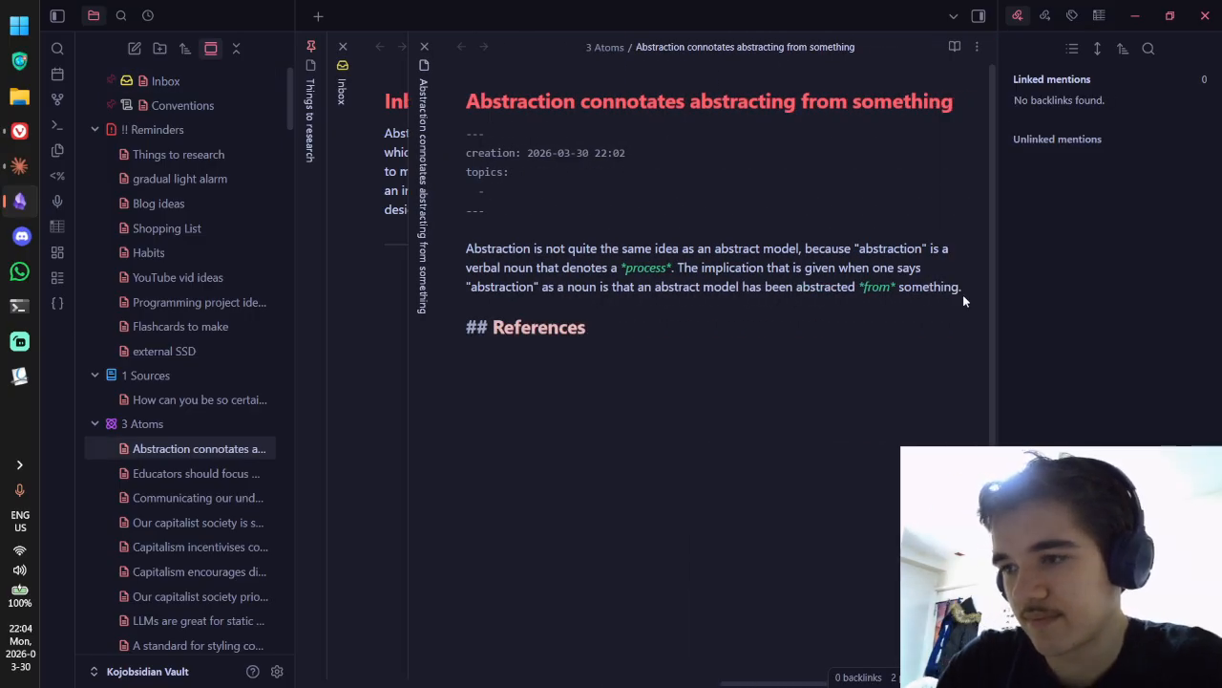
{"action": "left_click", "coordinate": [963, 287]}
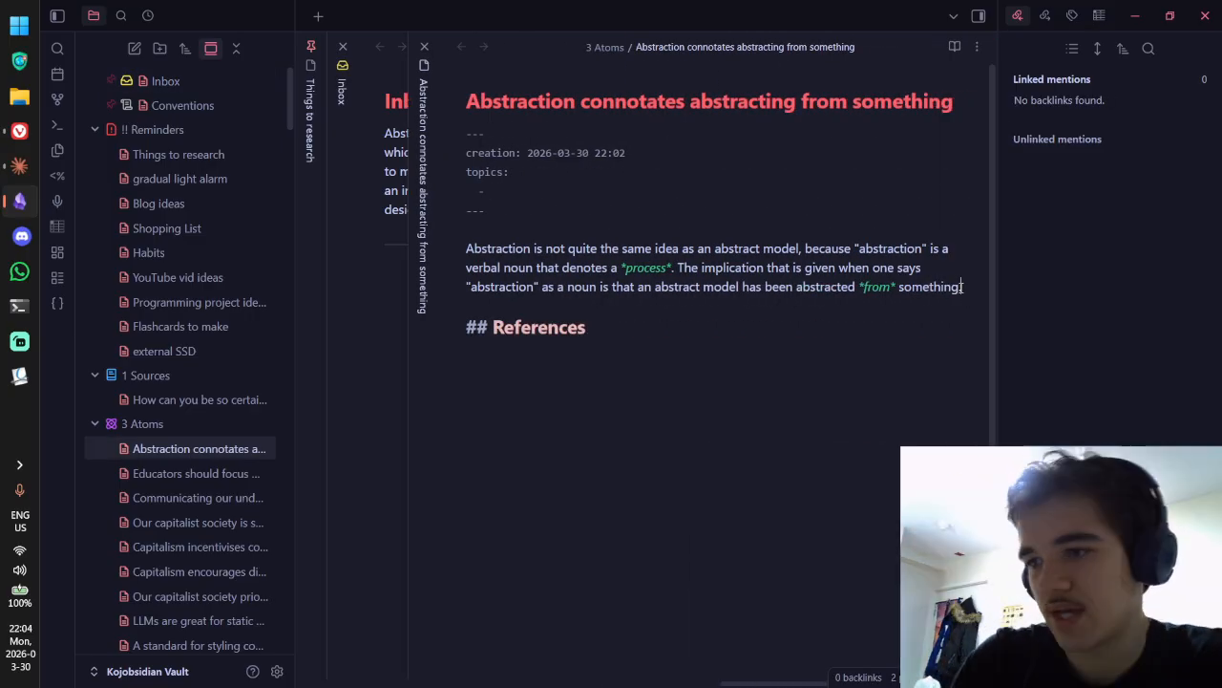
{"action": "key", "text": "Return"}
{"action": "key", "text": "Return"}
{"action": "type", "text": "For example,"}
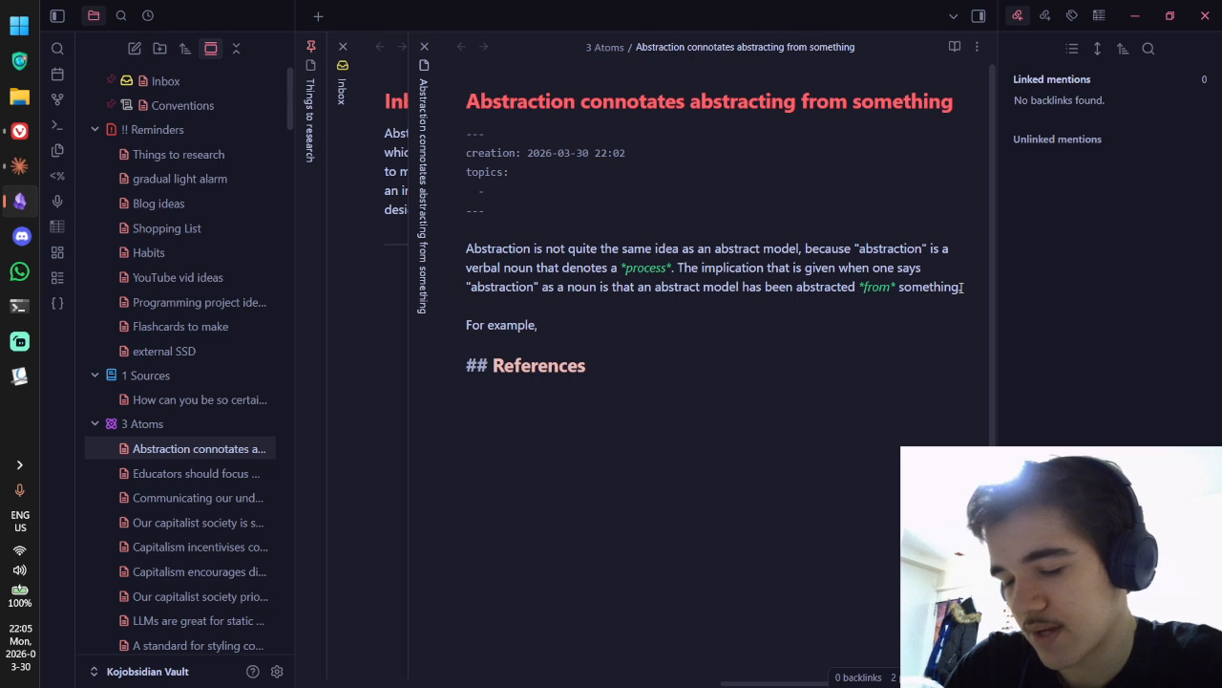
{"action": "type", "text": "an abstractio"}
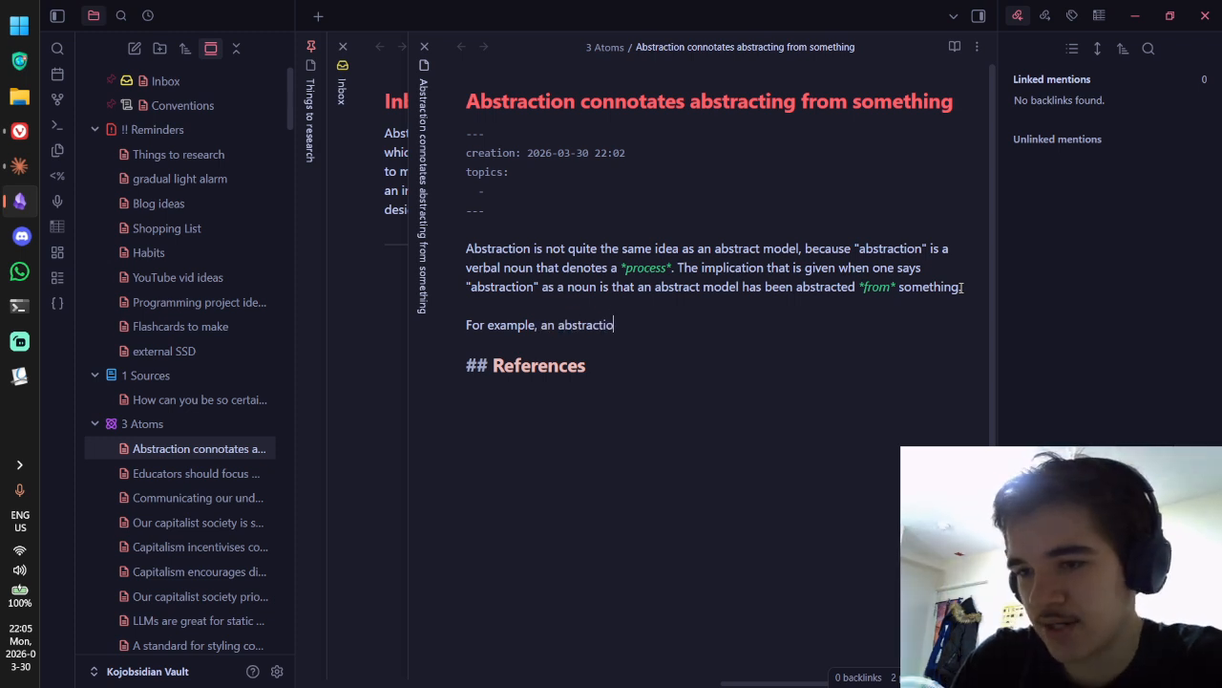
{"action": "type", "text": "n in programming"}
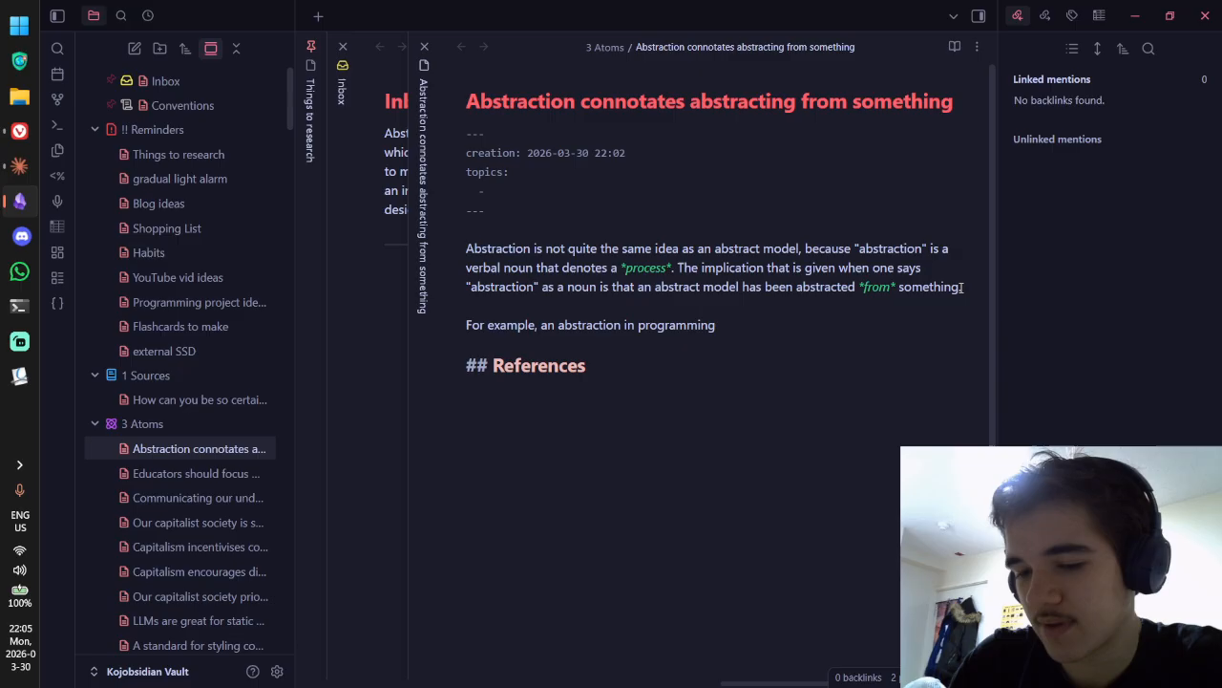
{"action": "key", "text": "ctrl+BackSpace"}
{"action": "type", "text": "so"}
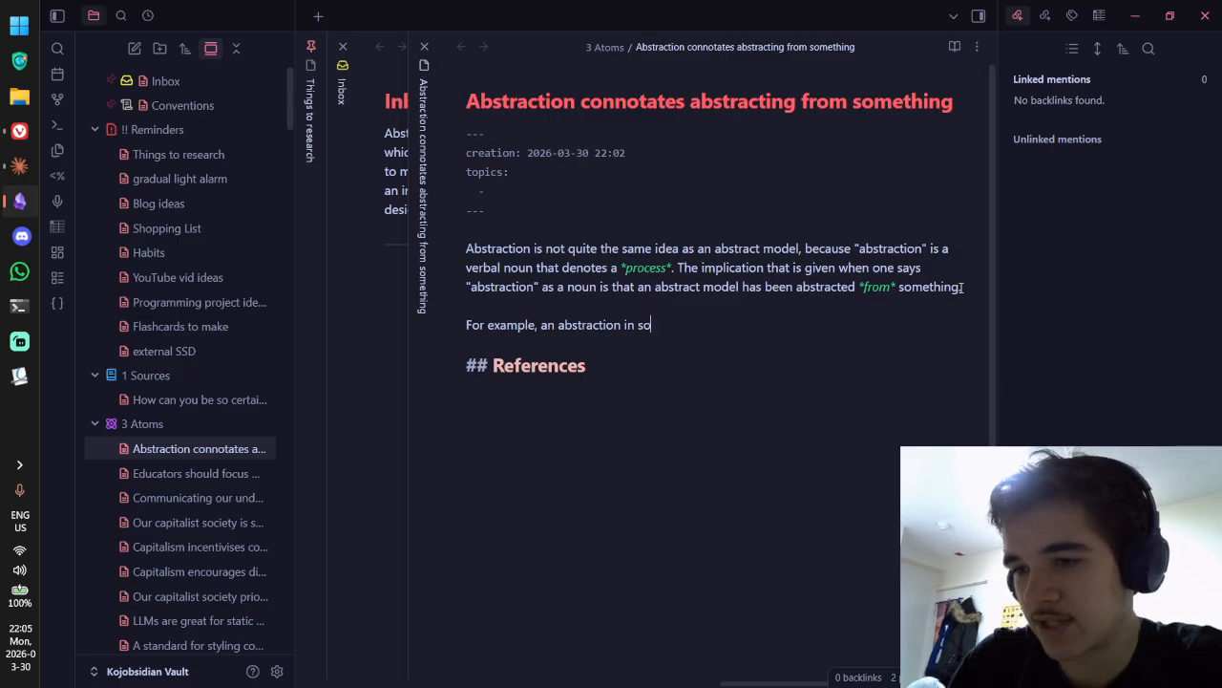
{"action": "type", "text": "ftware design can o"}
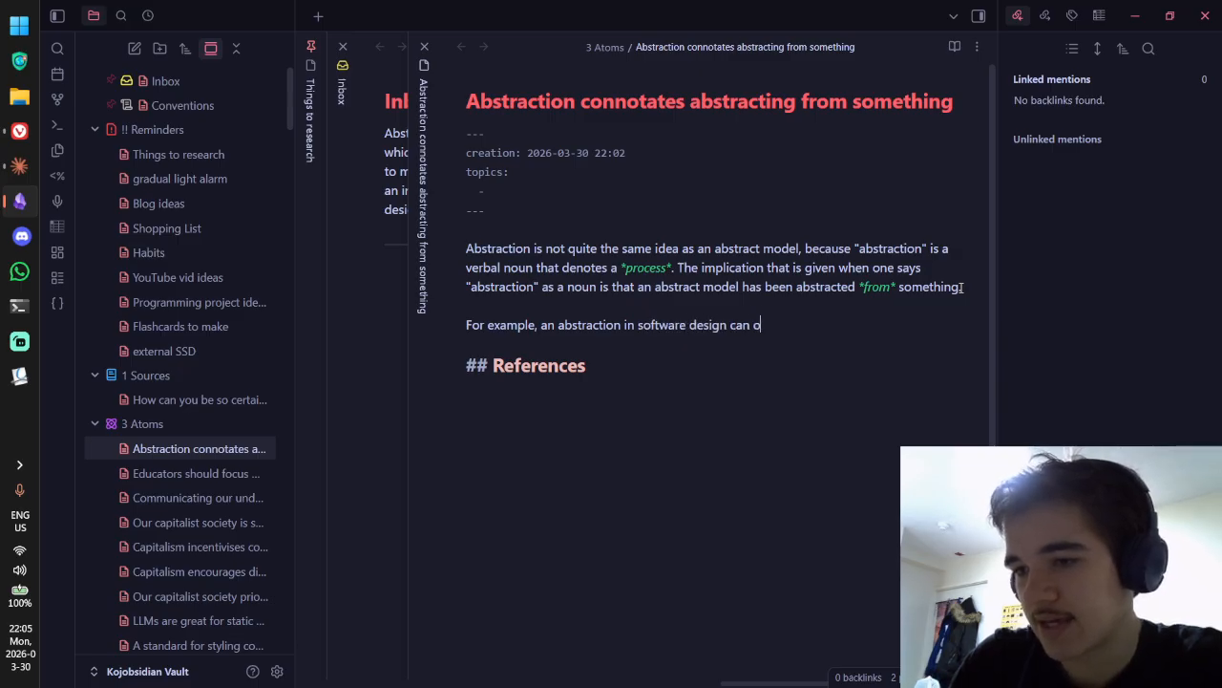
{"action": "type", "text": "nly re"}
{"action": "key", "text": "ctrl+BackSpace"}
{"action": "key", "text": "ctrl+BackSpace"}
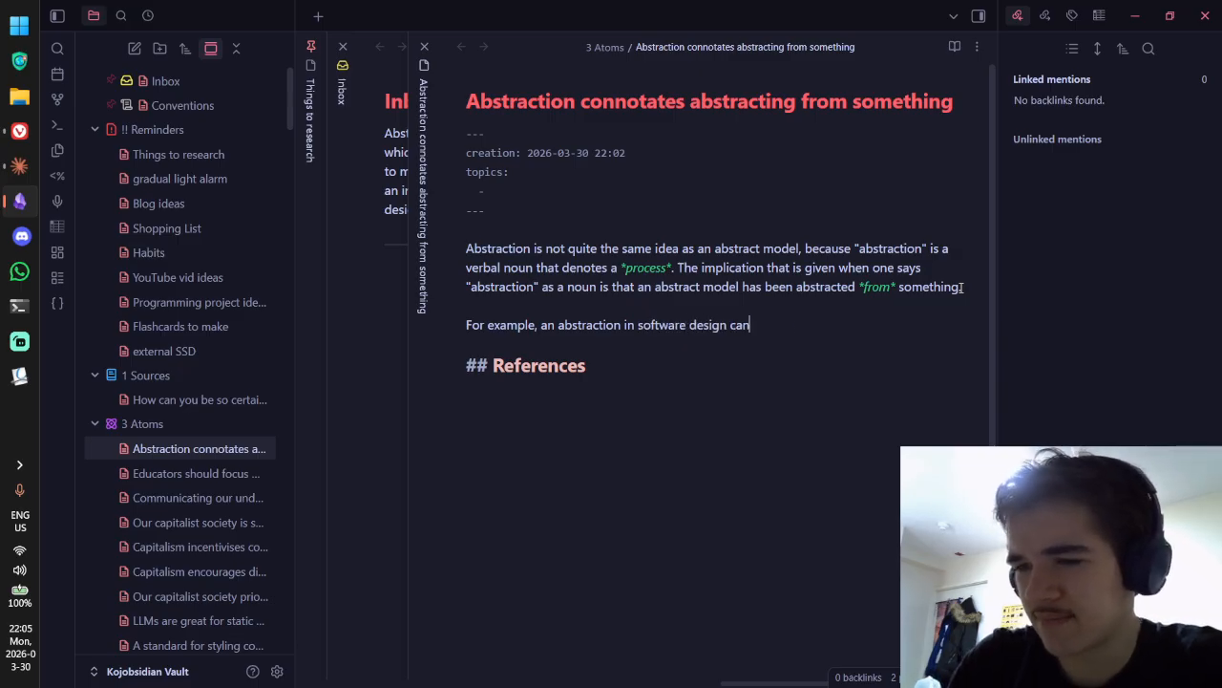
{"action": "key", "text": "BackSpace"}
{"action": "key", "text": "BackSpace"}
{"action": "key", "text": "BackSpace"}
Step: Continue the example sentence with "- to me - can only really be considered "abstraction" if it is"
{"action": "type", "text": "to m"}
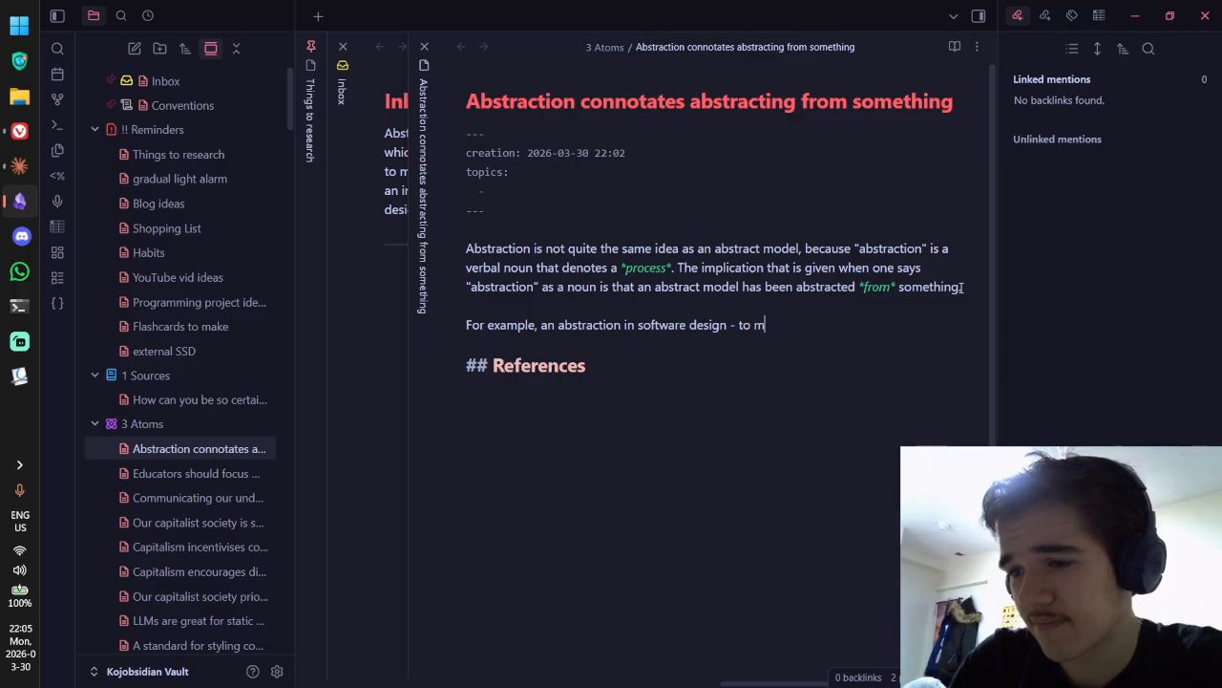
{"action": "type", "text": "e - can onl"}
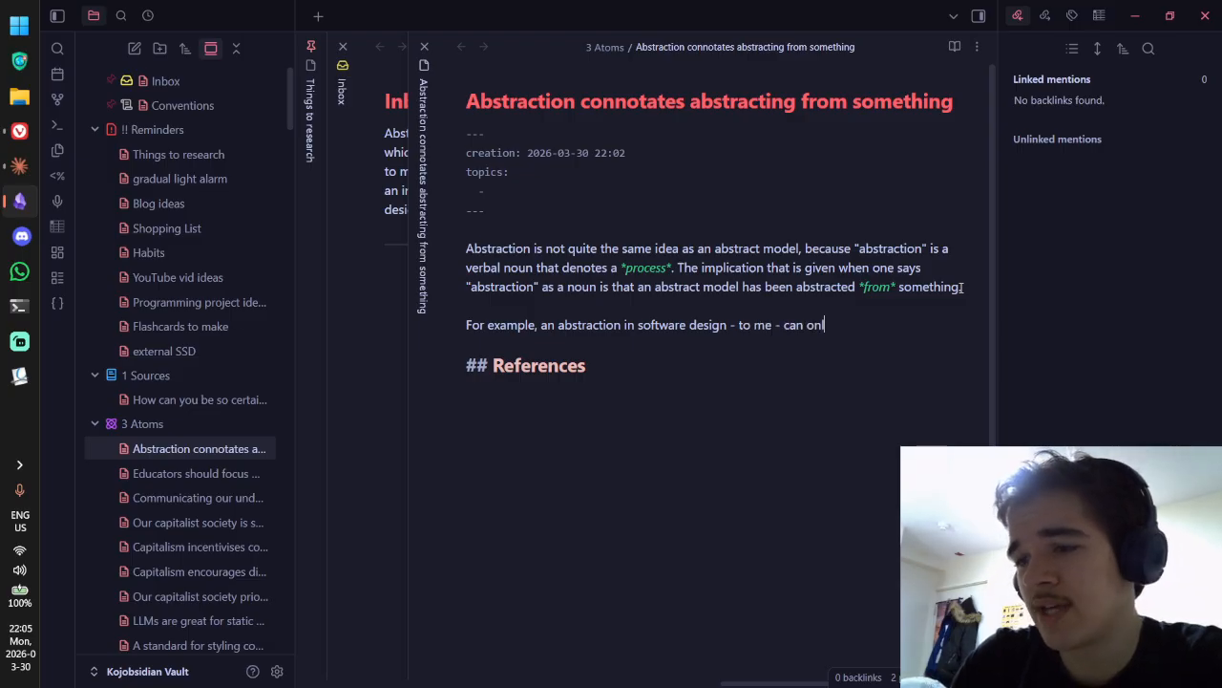
{"action": "type", "text": "y really b"}
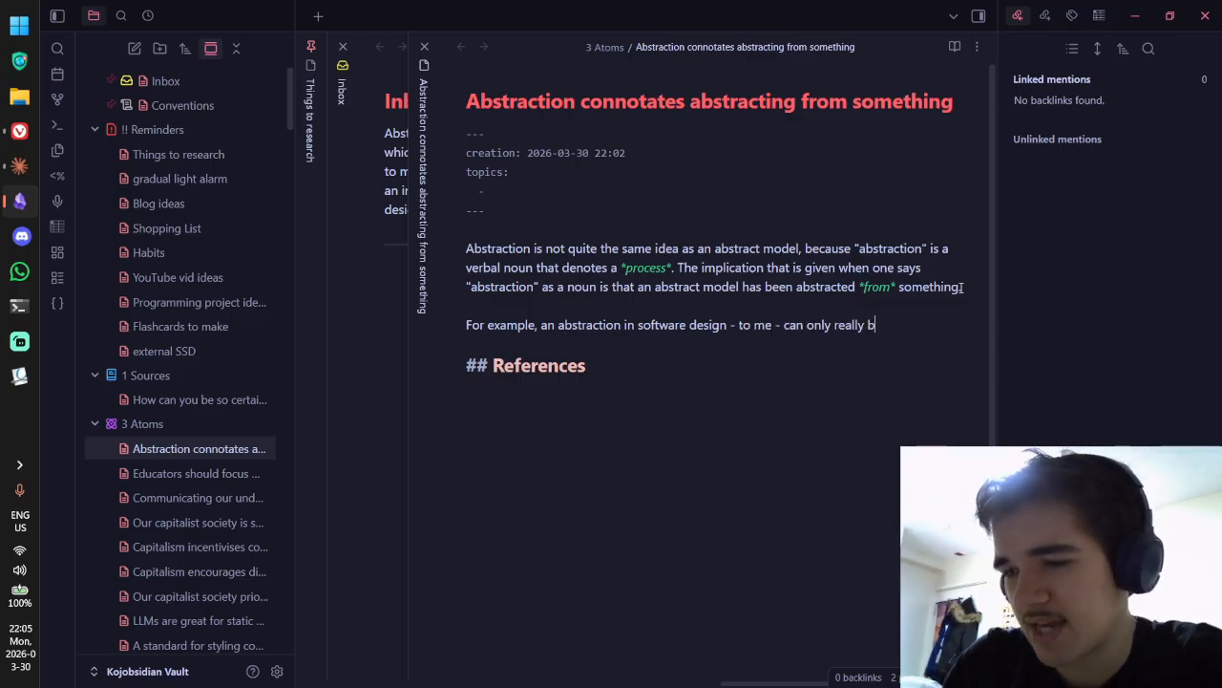
{"action": "type", "text": "e considered \"abstra"}
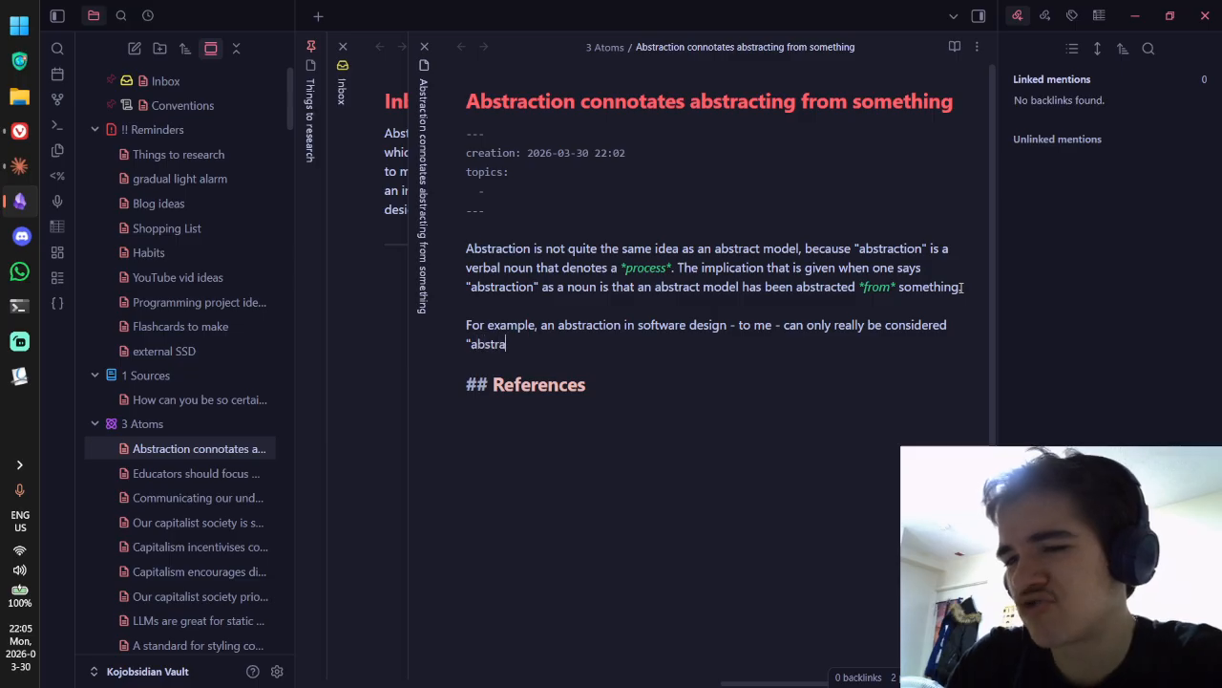
{"action": "type", "text": "ction\" if it si"}
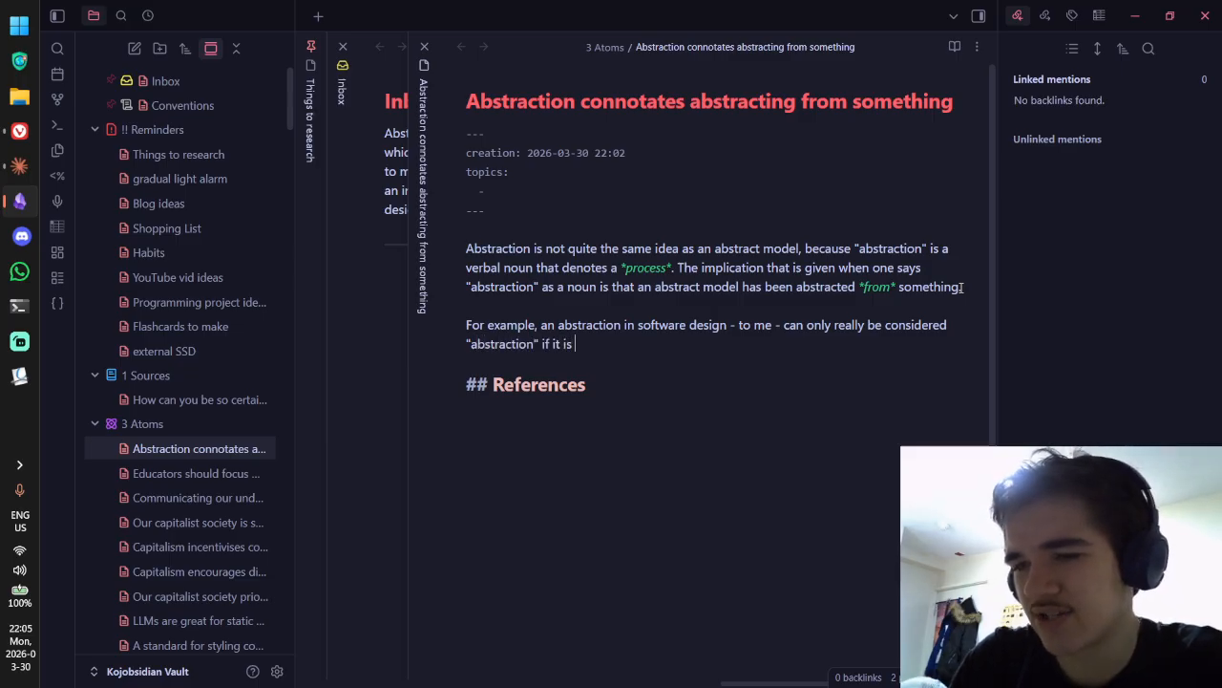
Step: Finish the example sentence with "truly abstracting from the thing that the abstraction is being applied to."
{"action": "type", "text": " truly abstracting from"}
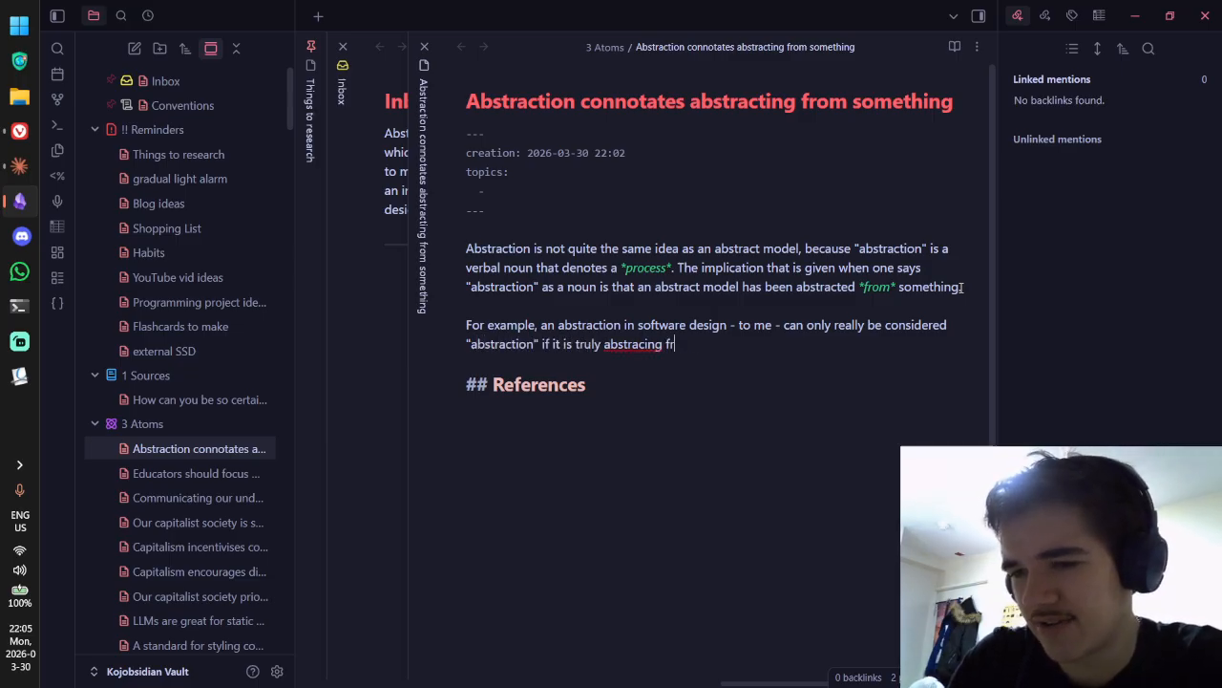
{"action": "key", "text": "BackSpace"}
{"action": "key", "text": "BackSpace"}
{"action": "key", "text": "BackSpace"}
{"action": "key", "text": "BackSpace"}
{"action": "key", "text": "BackSpace"}
{"action": "type", "text": "ting from the thing "}
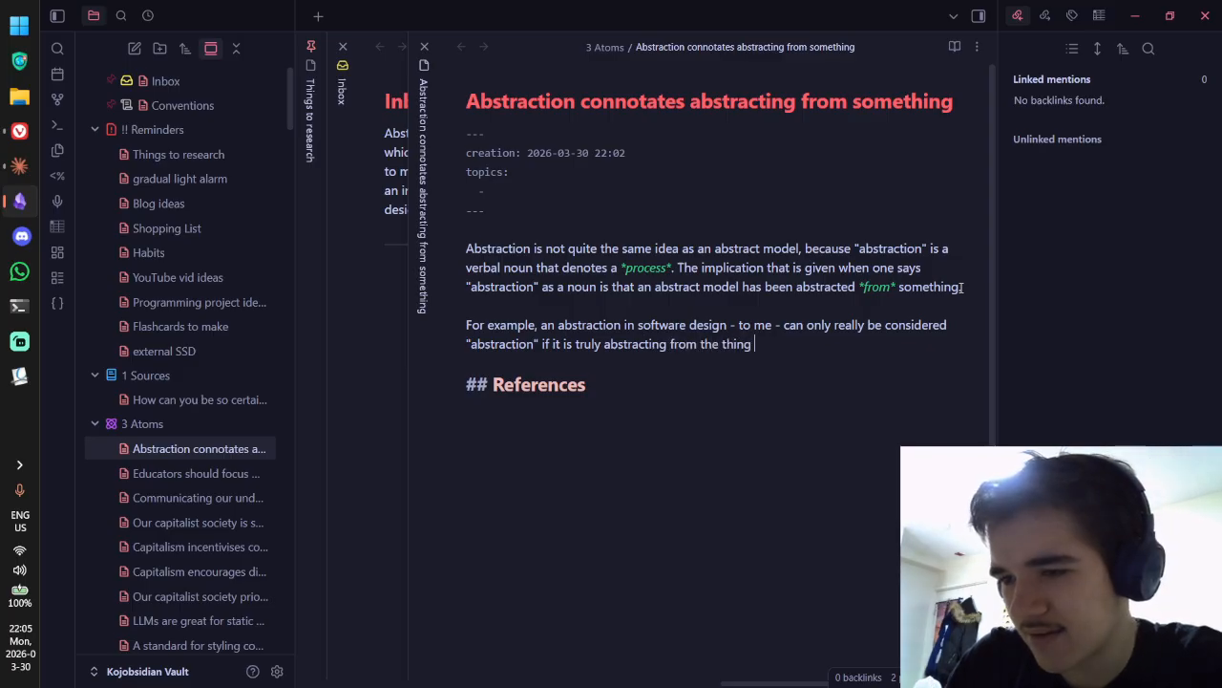
{"action": "type", "text": "that the abst"}
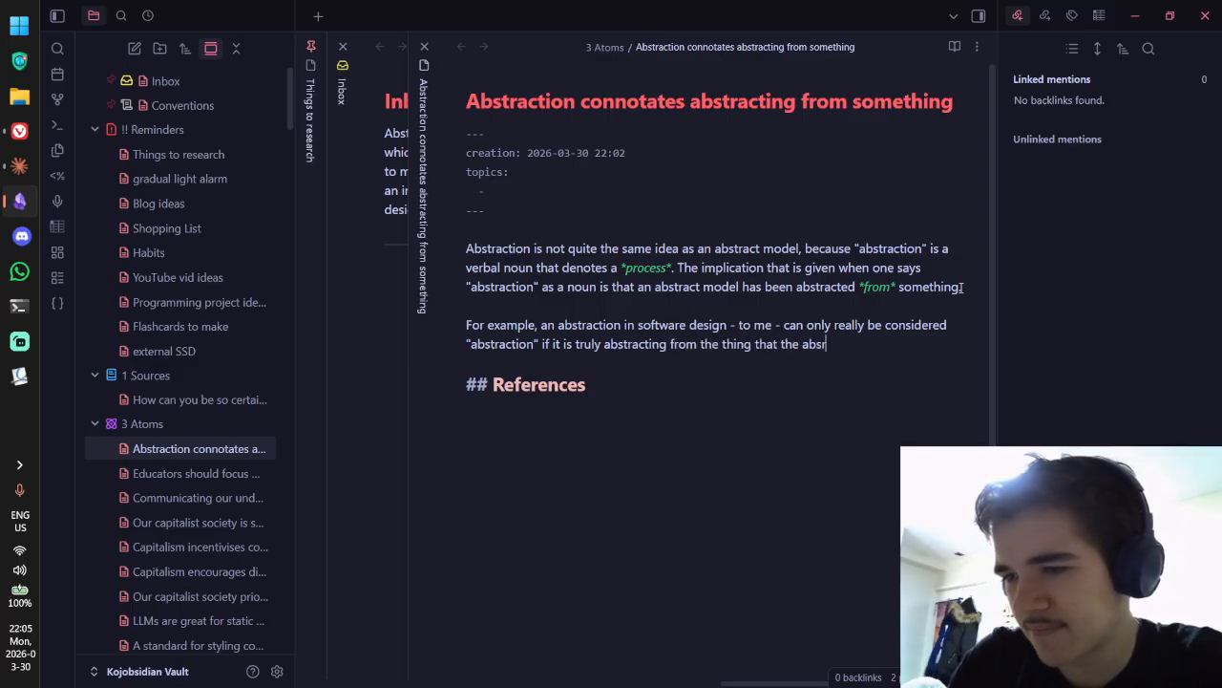
{"action": "type", "text": "rac"}
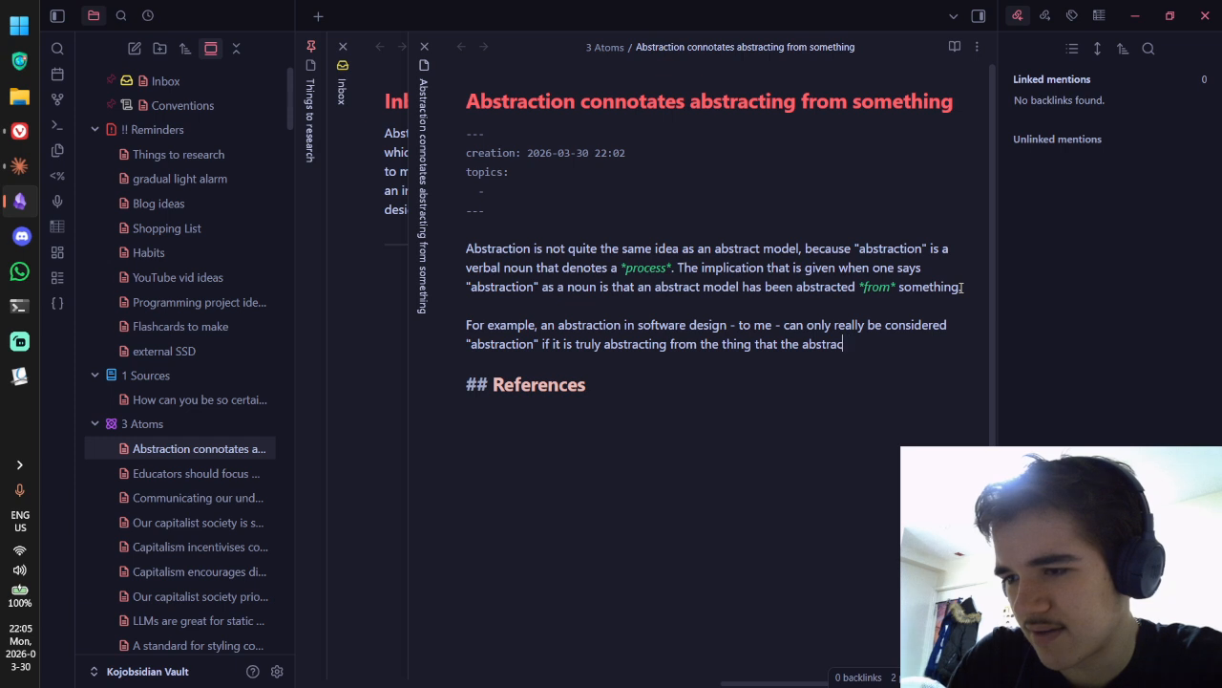
{"action": "type", "text": "tion is being applied to."}
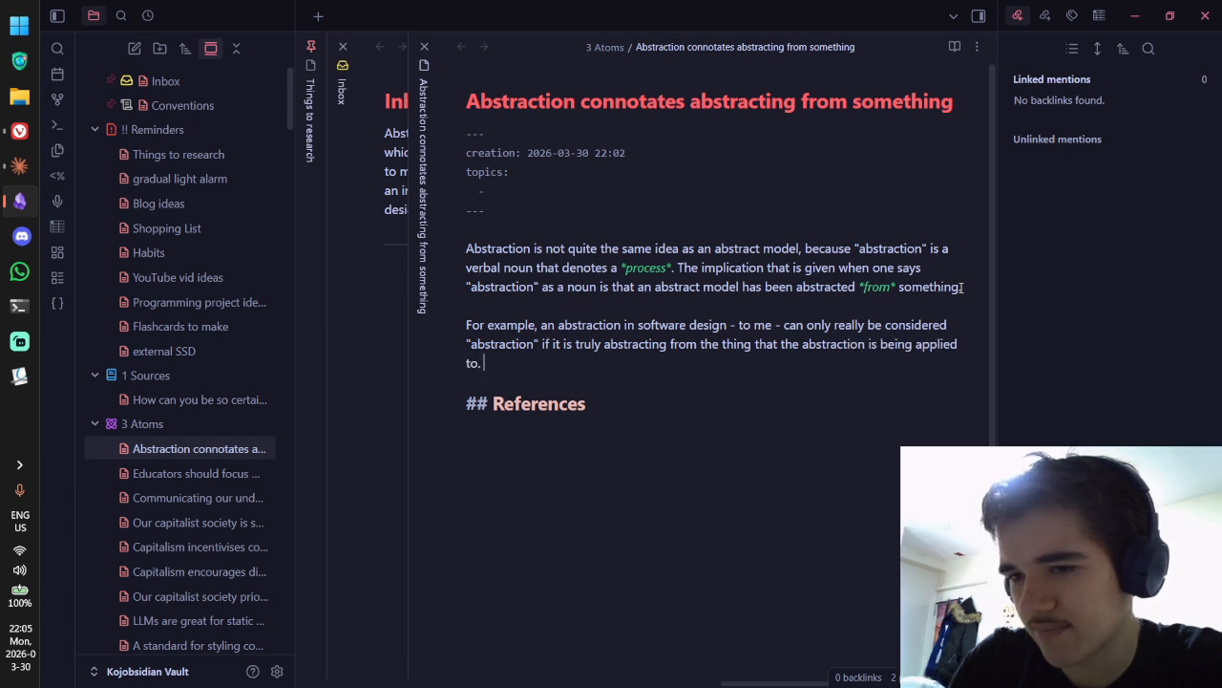
Step: Begin the paragraph's second sentence with "Trying to apply an "abstraction" to something"
{"action": "type", "text": " Trying to a"}
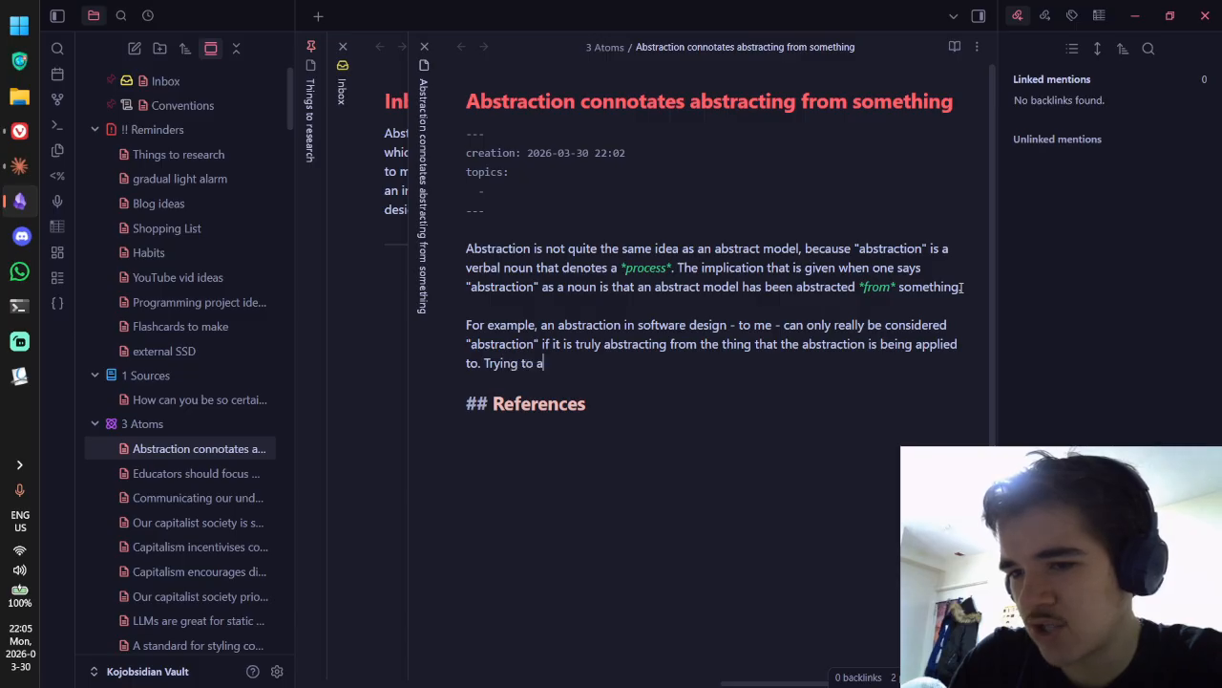
{"action": "type", "text": "pply ann \"ab"}
{"action": "key", "text": "BackSpace"}
{"action": "key", "text": "BackSpace"}
{"action": "key", "text": "BackSpace"}
{"action": "key", "text": "BackSpace"}
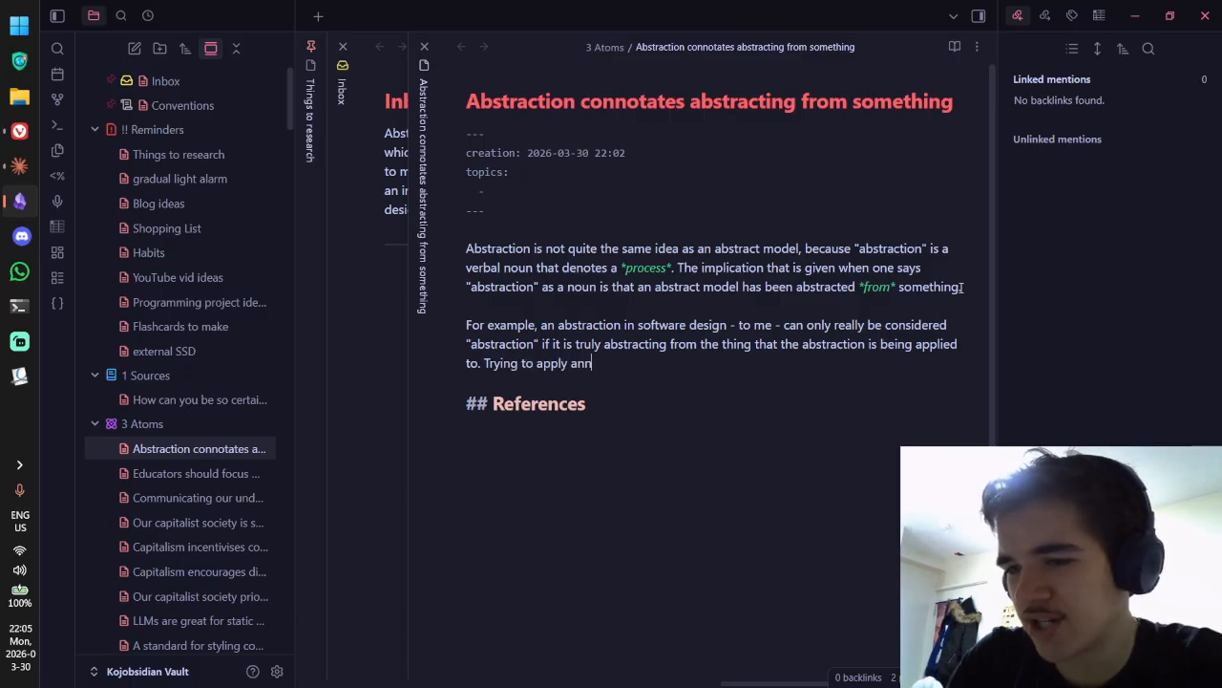
{"action": "type", "text": "\"abstraction"}
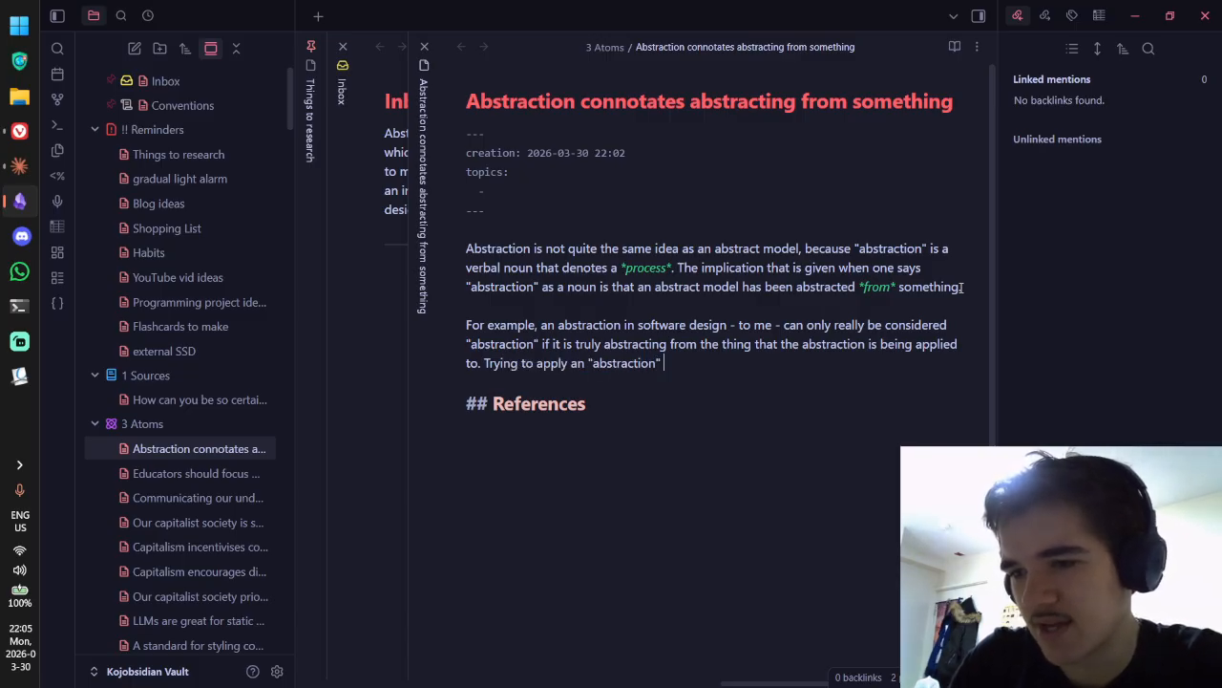
{"action": "type", "text": "\" to somehing"}
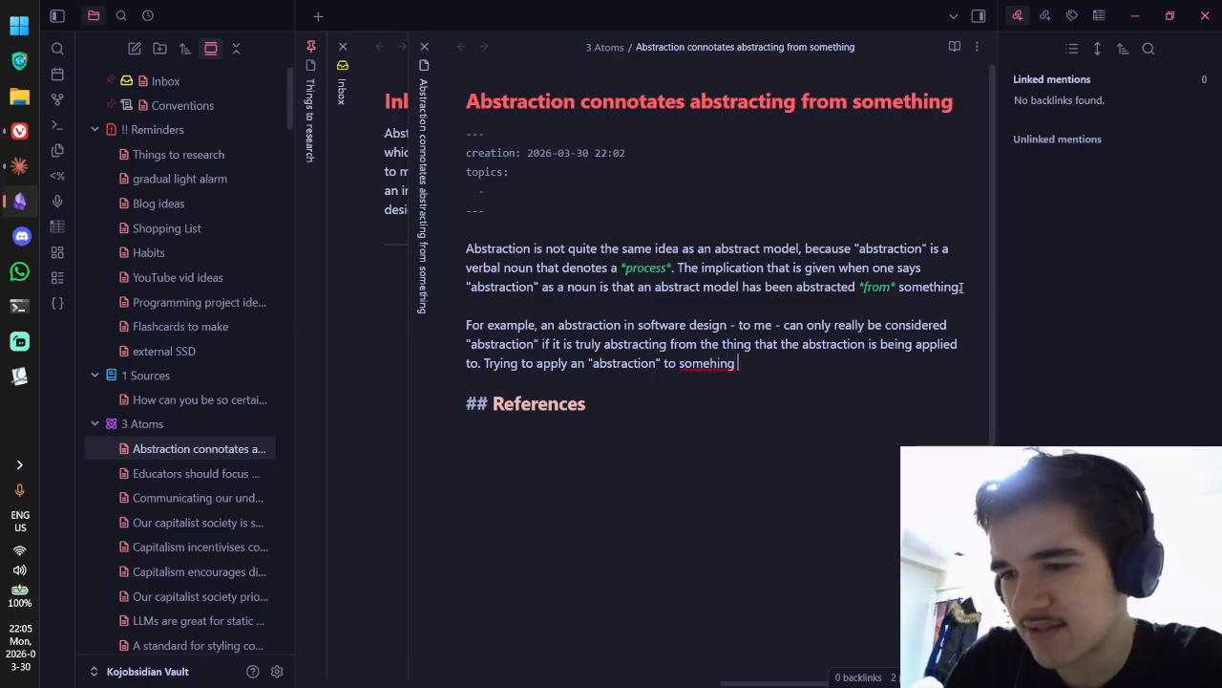
{"action": "key", "text": "BackSpace"}
{"action": "key", "text": "BackSpace"}
{"action": "key", "text": "BackSpace"}
{"action": "key", "text": "BackSpace"}
{"action": "type", "text": "thing "}
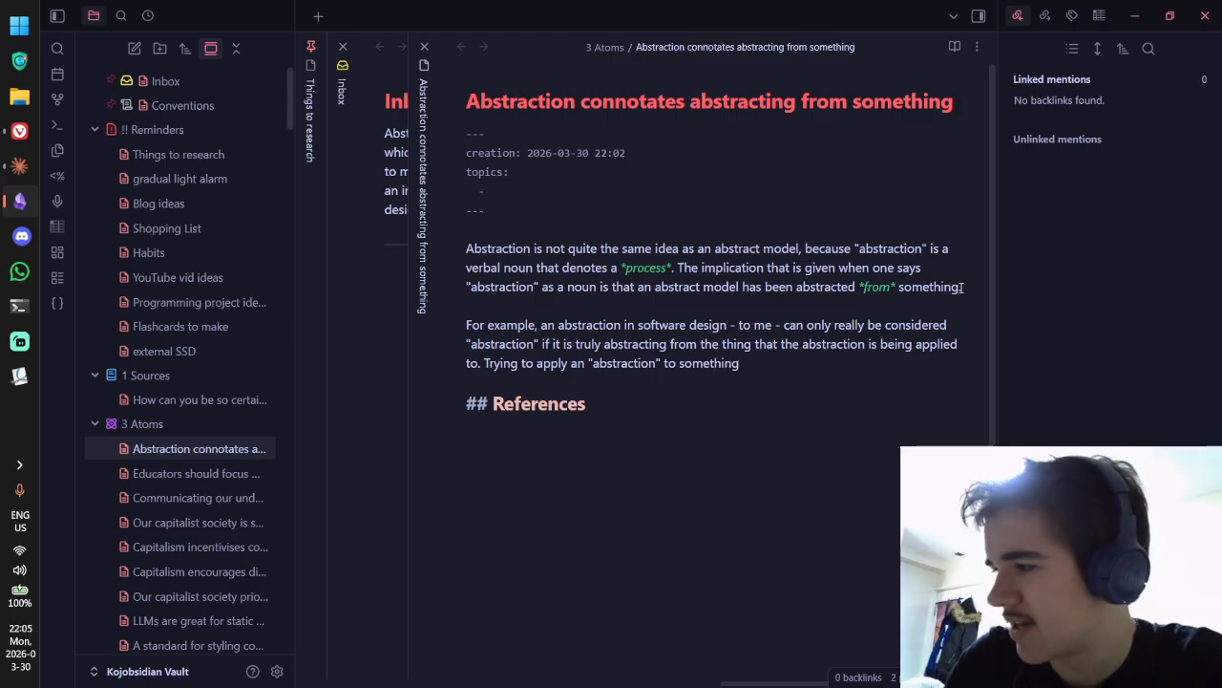
Step: Continue the second sentence with "that it wasn't abstracted from doesn't really make sense in my mind, and"
{"action": "type", "text": "that it wasn't abst"}
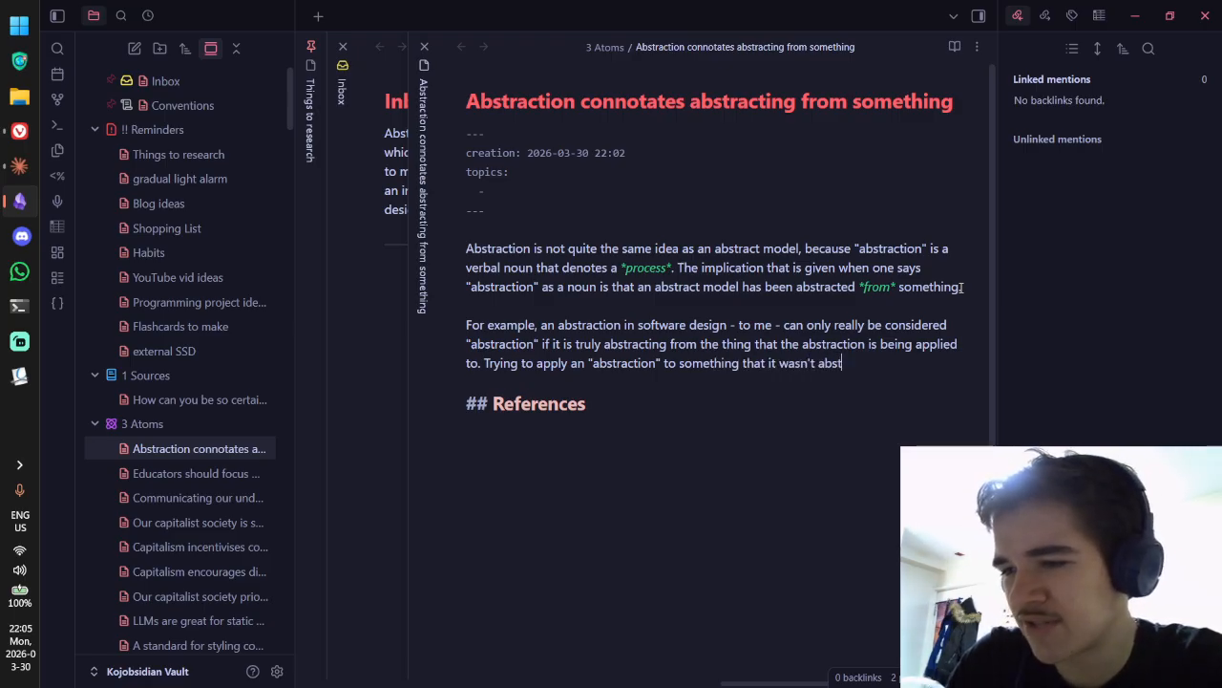
{"action": "type", "text": "racted from doe"}
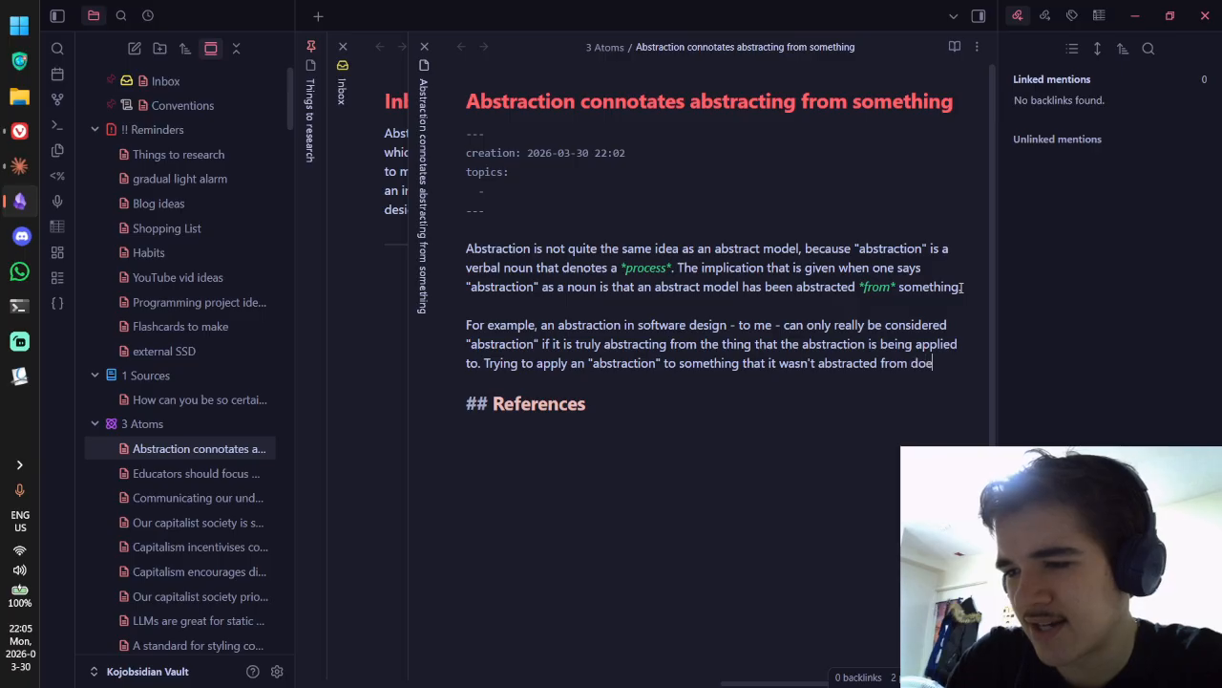
{"action": "type", "text": "sn't really make sense in"}
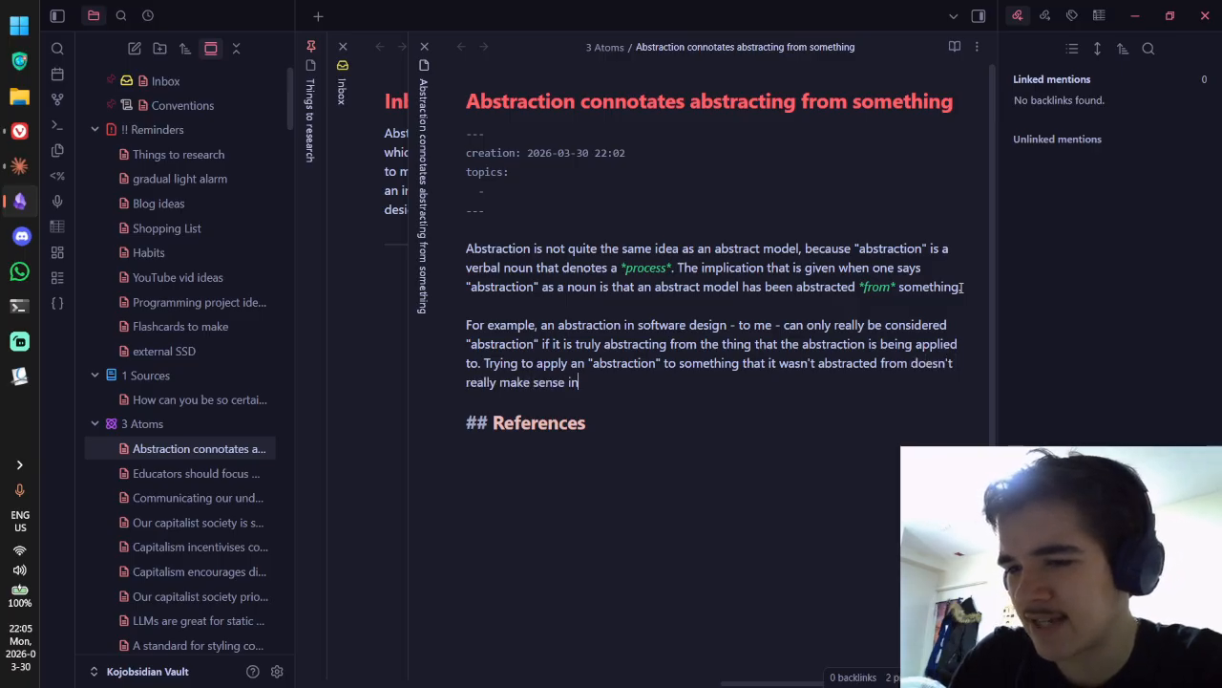
{"action": "type", "text": " my mind, and "}
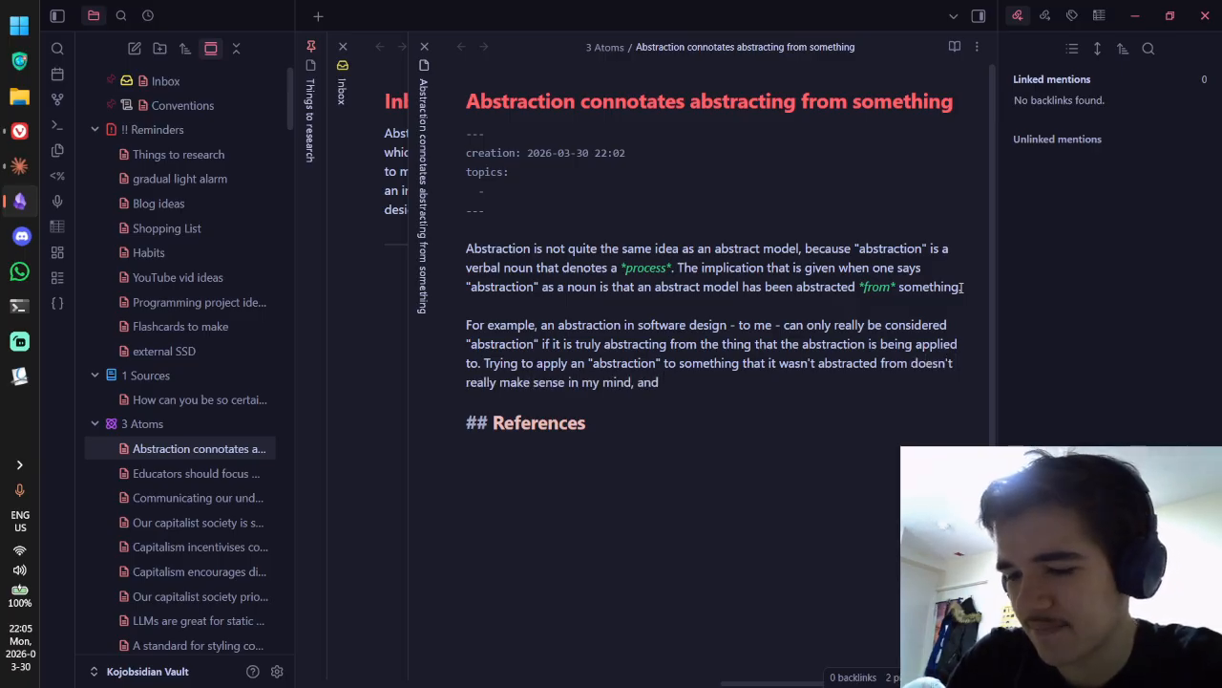
Step: Continue the second sentence with "I'd prefer to distinguish that as applying"
{"action": "type", "text": "I'd prefer to "}
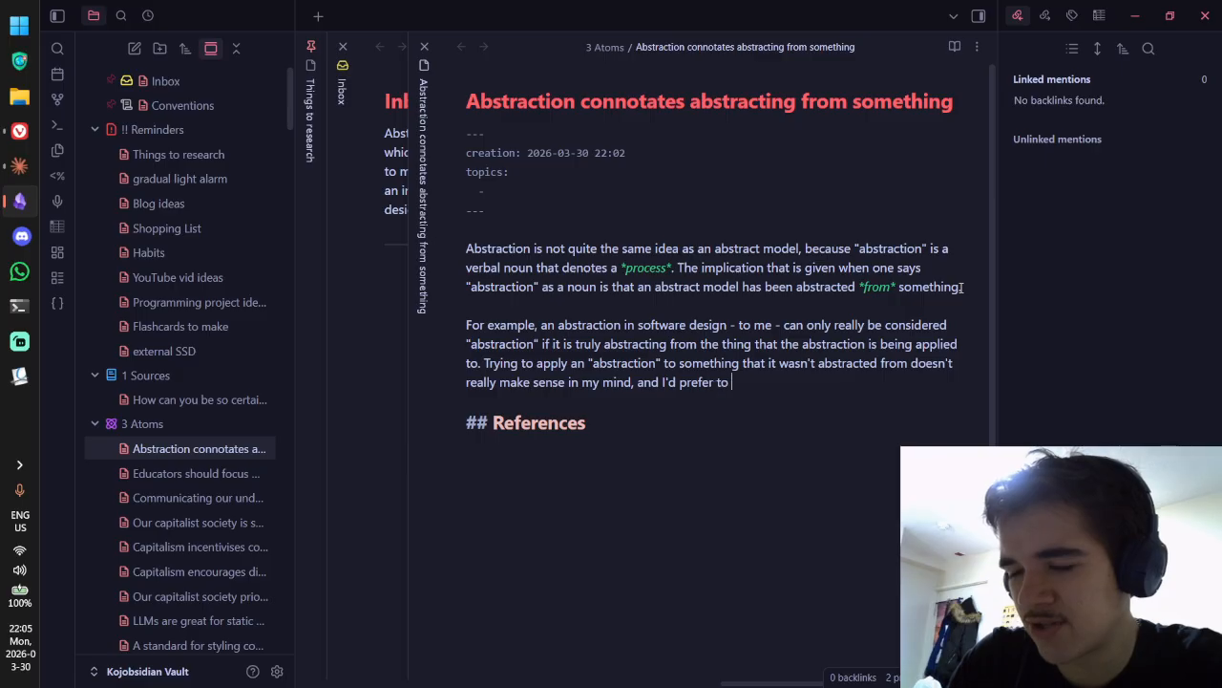
{"action": "type", "text": "disingui"}
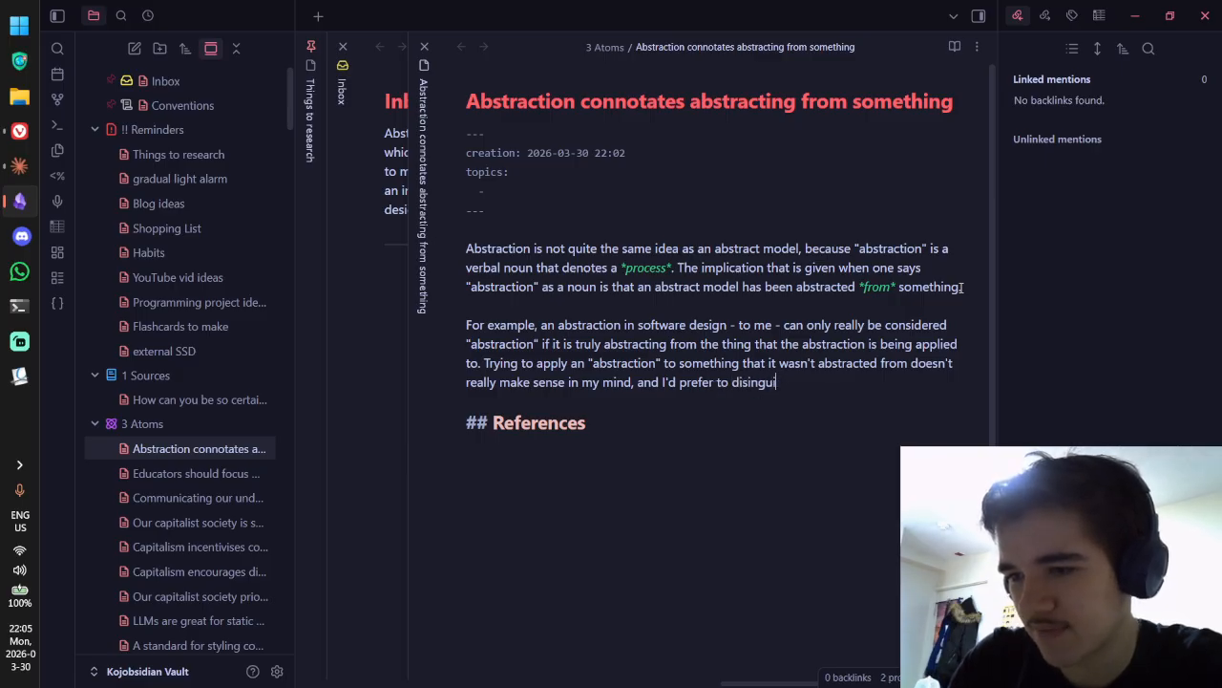
{"action": "type", "text": "sh that as "}
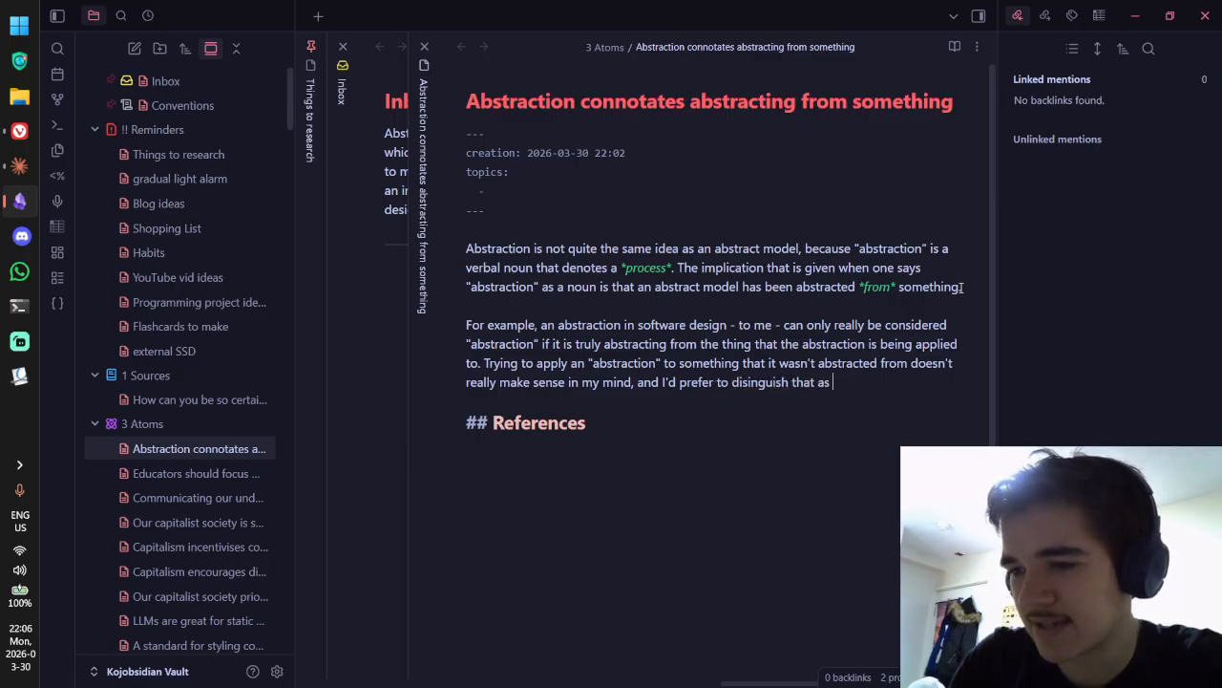
{"action": "type", "text": "appl"}
{"action": "key", "text": "BackSpace"}
{"action": "type", "text": "plying"}
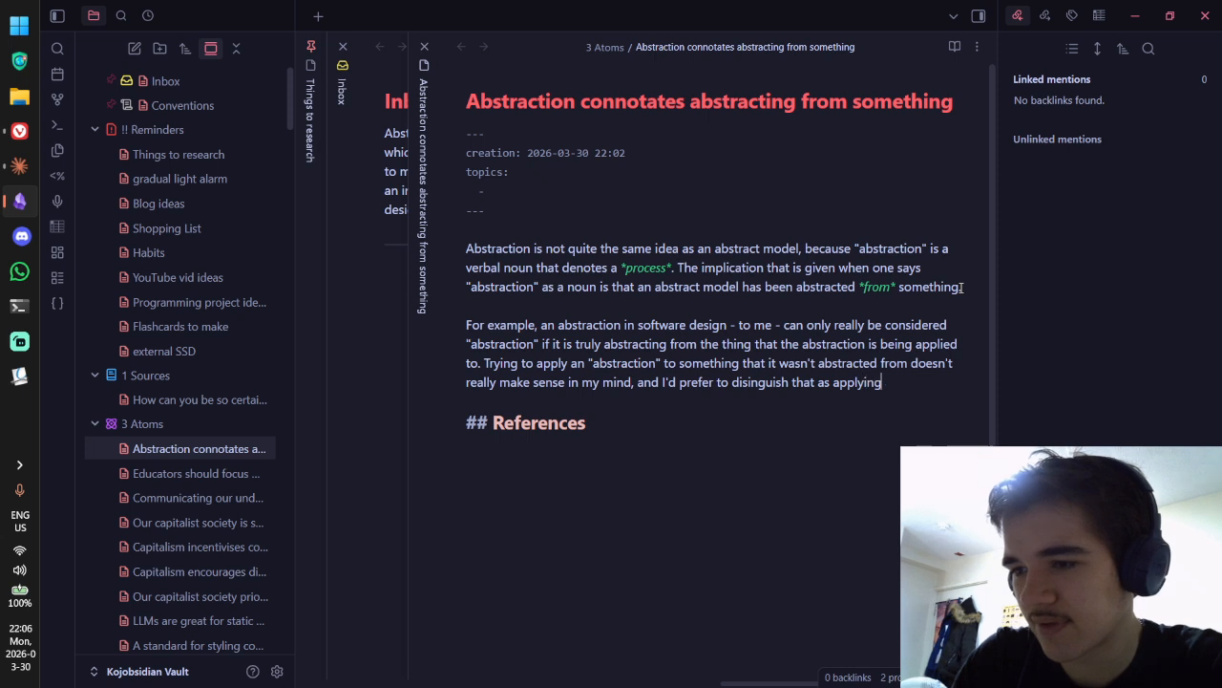
Step: Finish the sentence with "an "abstract model" to an issue." and correct the misspelled word to "distinguish"
{"action": "type", "text": " an \"abst"}
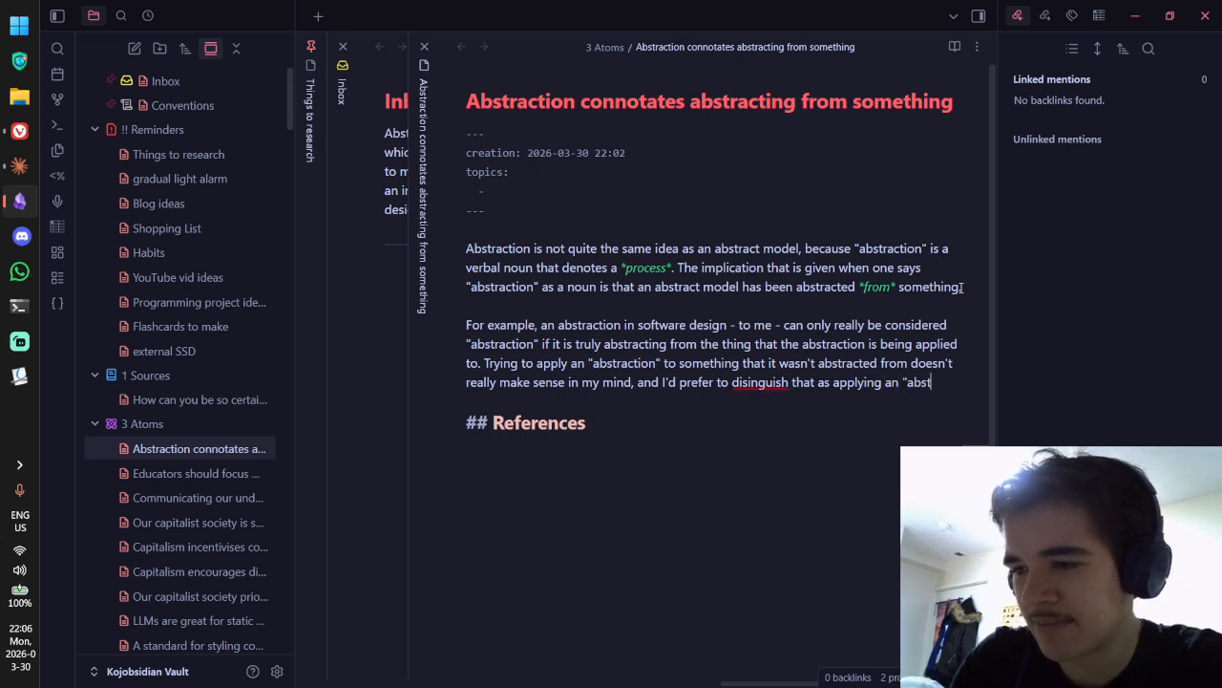
{"action": "type", "text": "ract model\" "}
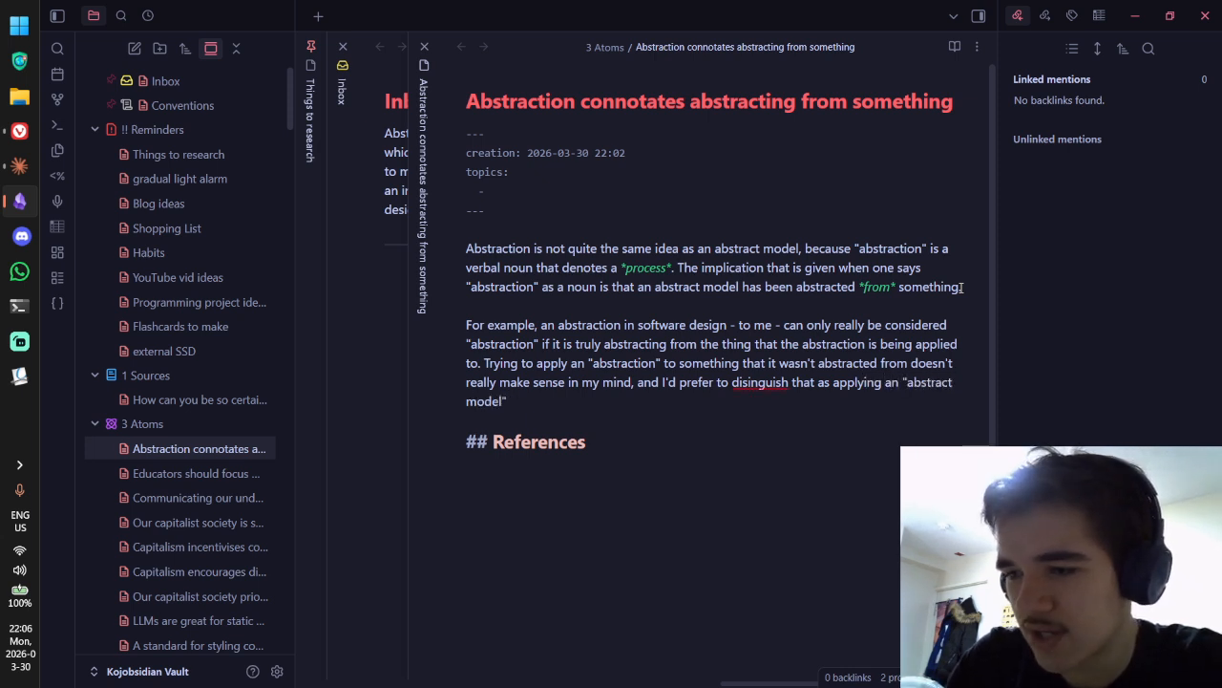
{"action": "type", "text": "to ann issue."}
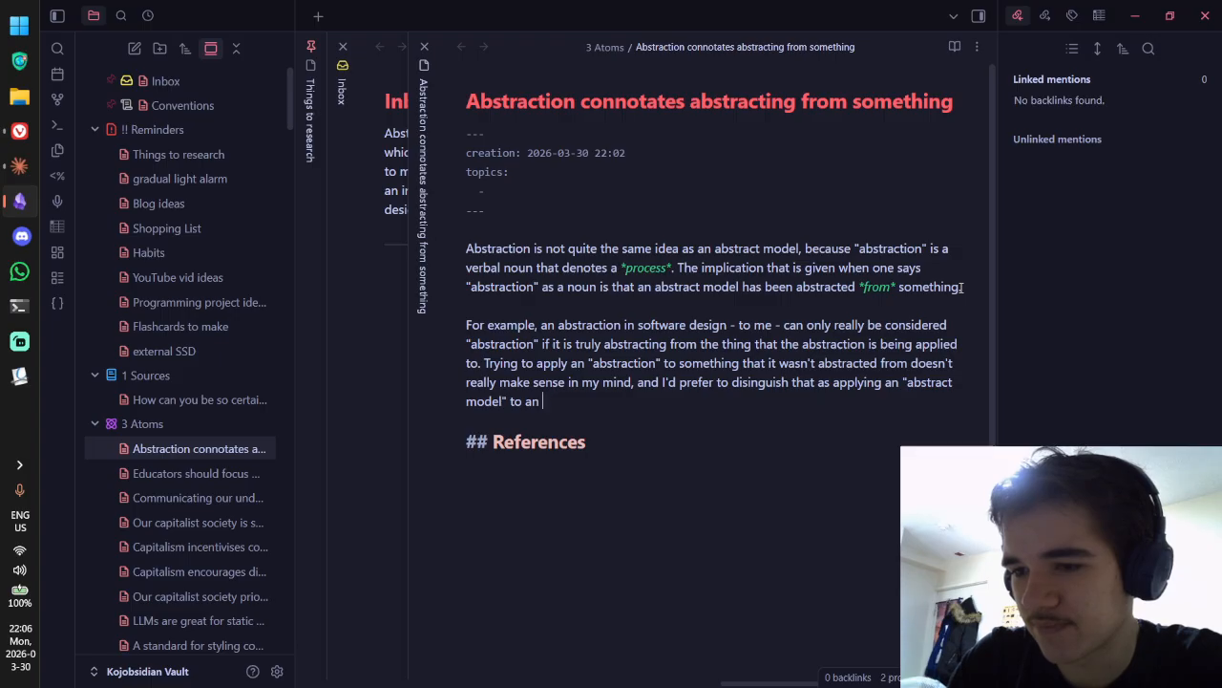
{"action": "right_click", "coordinate": [775, 383]}
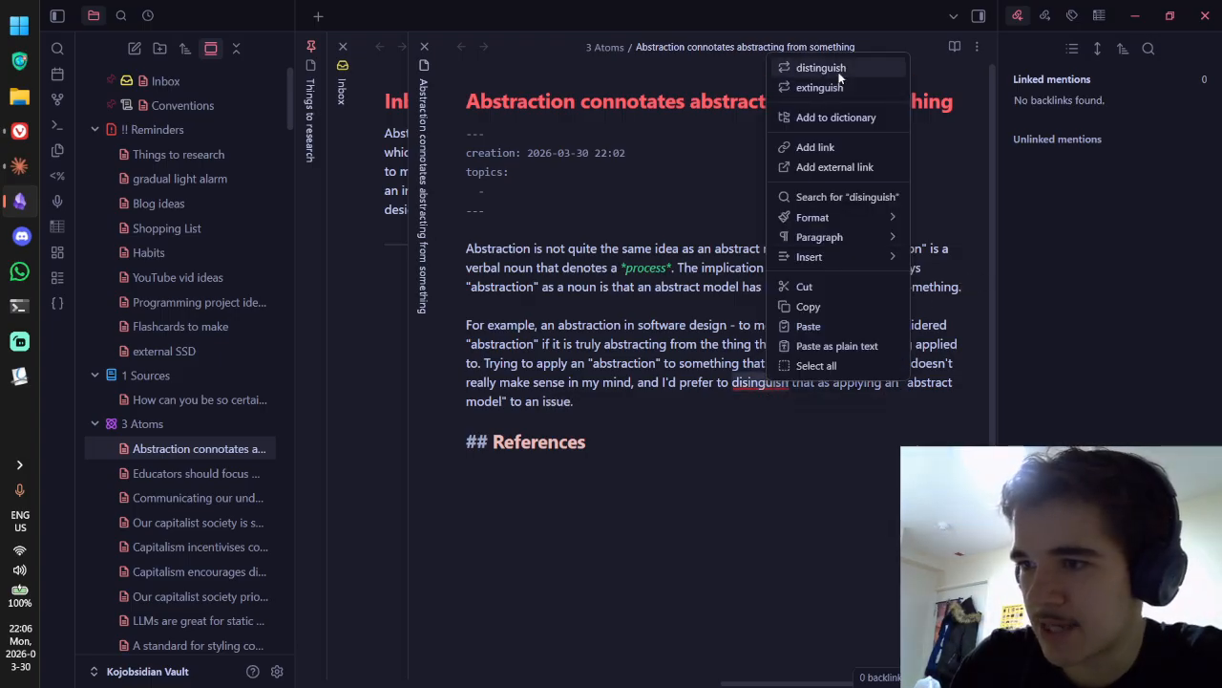
{"action": "left_click", "coordinate": [835, 69]}
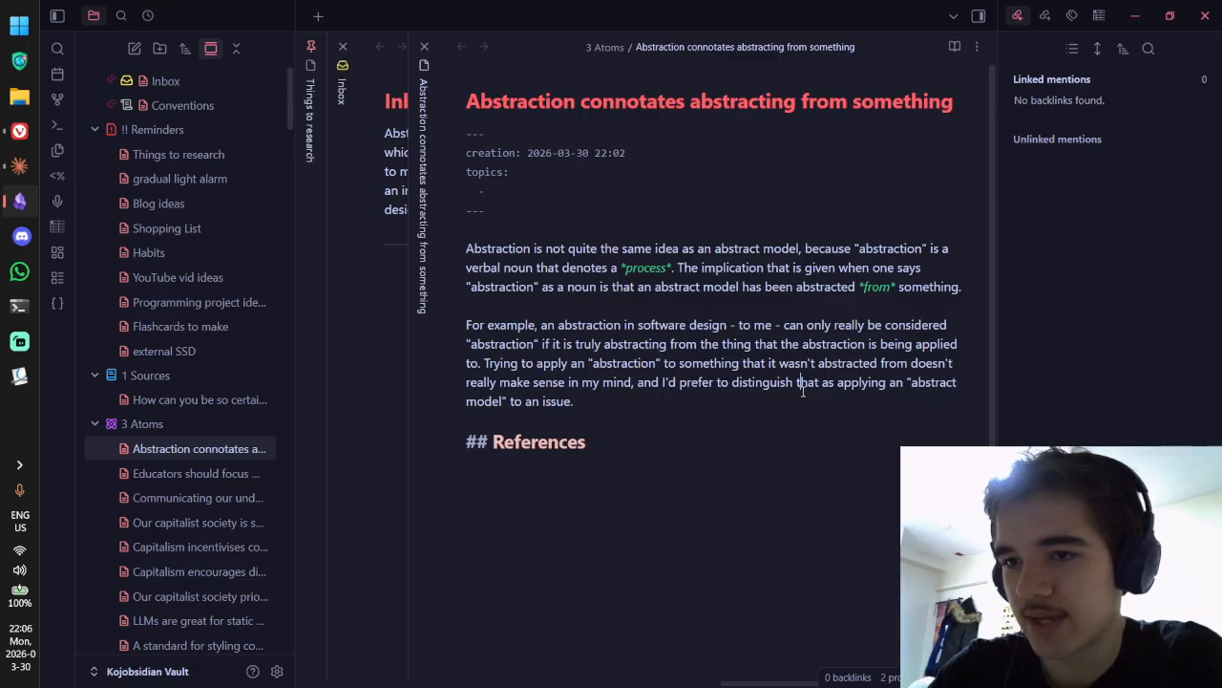
Step: Show the note in reading view and add a link to "abstraction" in its topics property
{"action": "key", "text": "ctrl+e"}
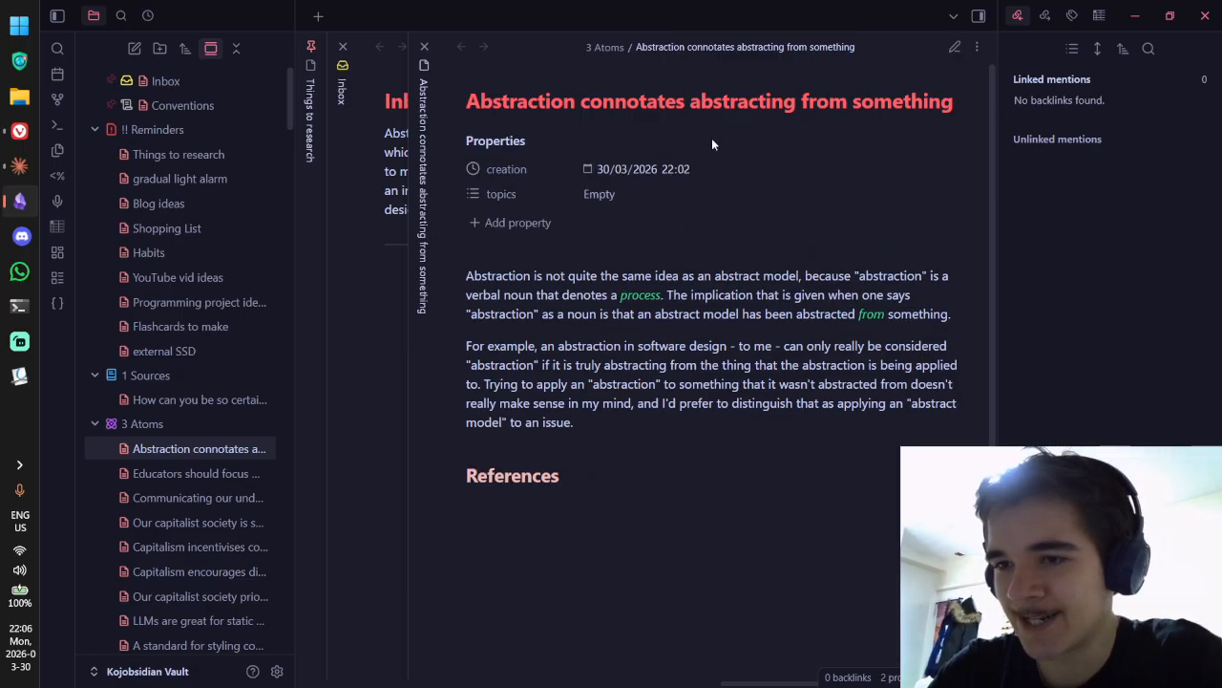
{"action": "left_click", "coordinate": [659, 194]}
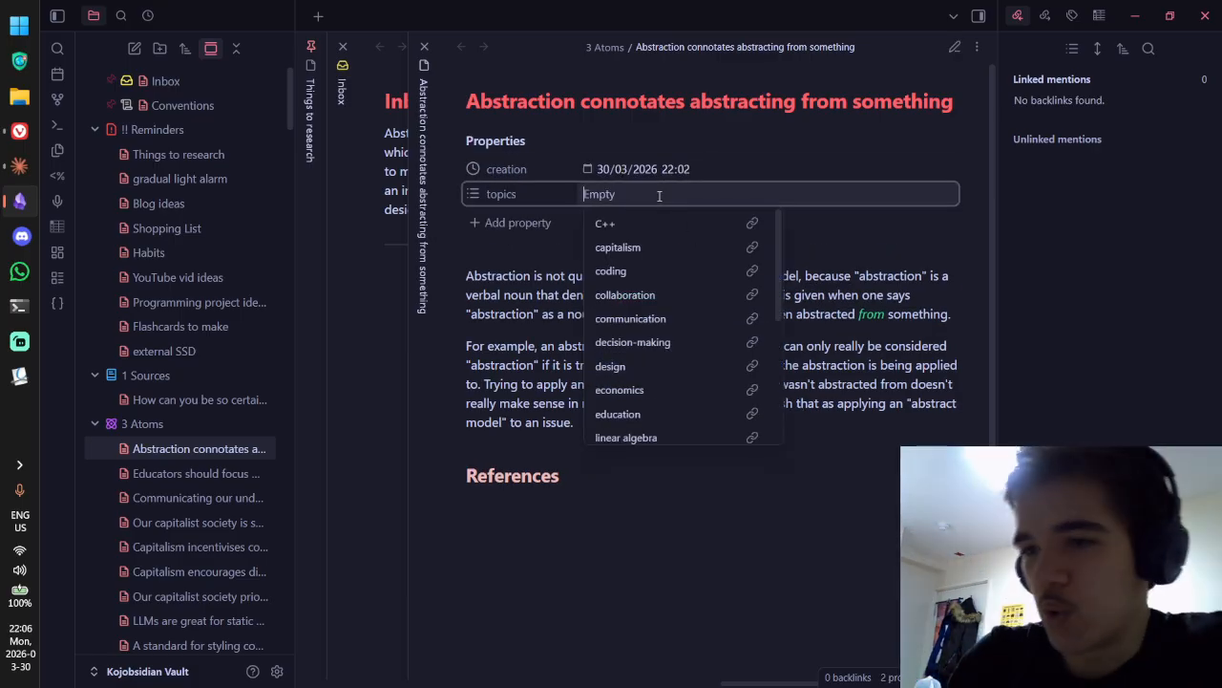
{"action": "type", "text": "abstraction"}
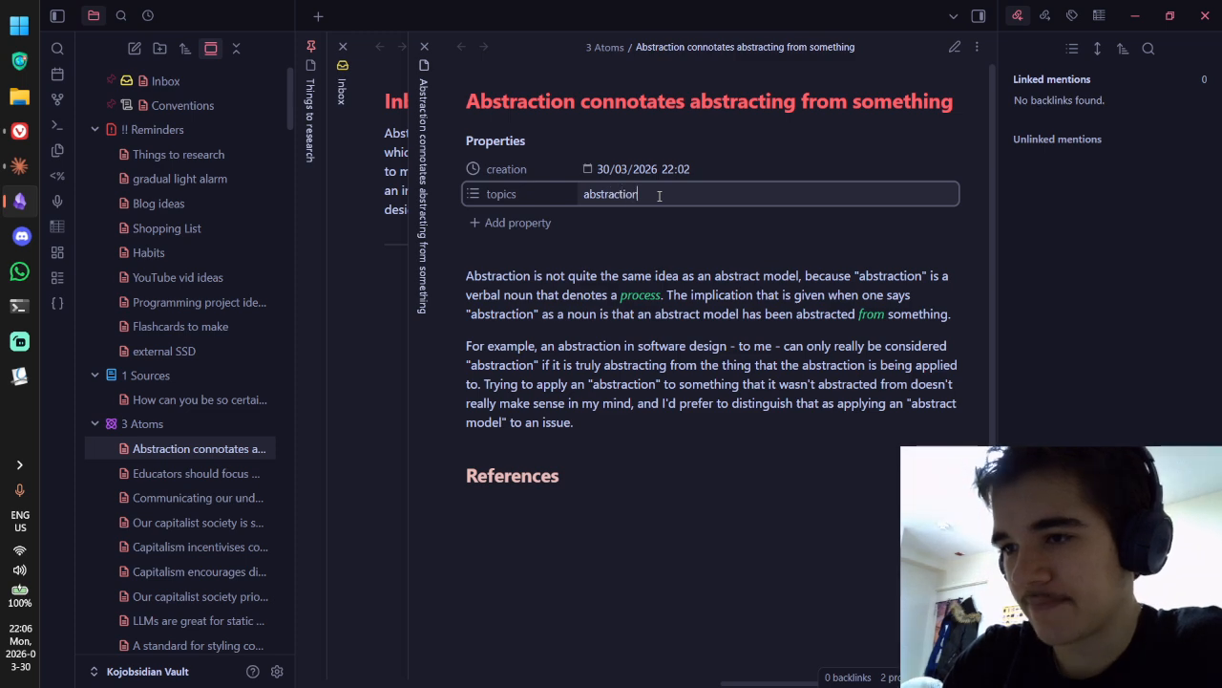
{"action": "key", "text": "Return"}
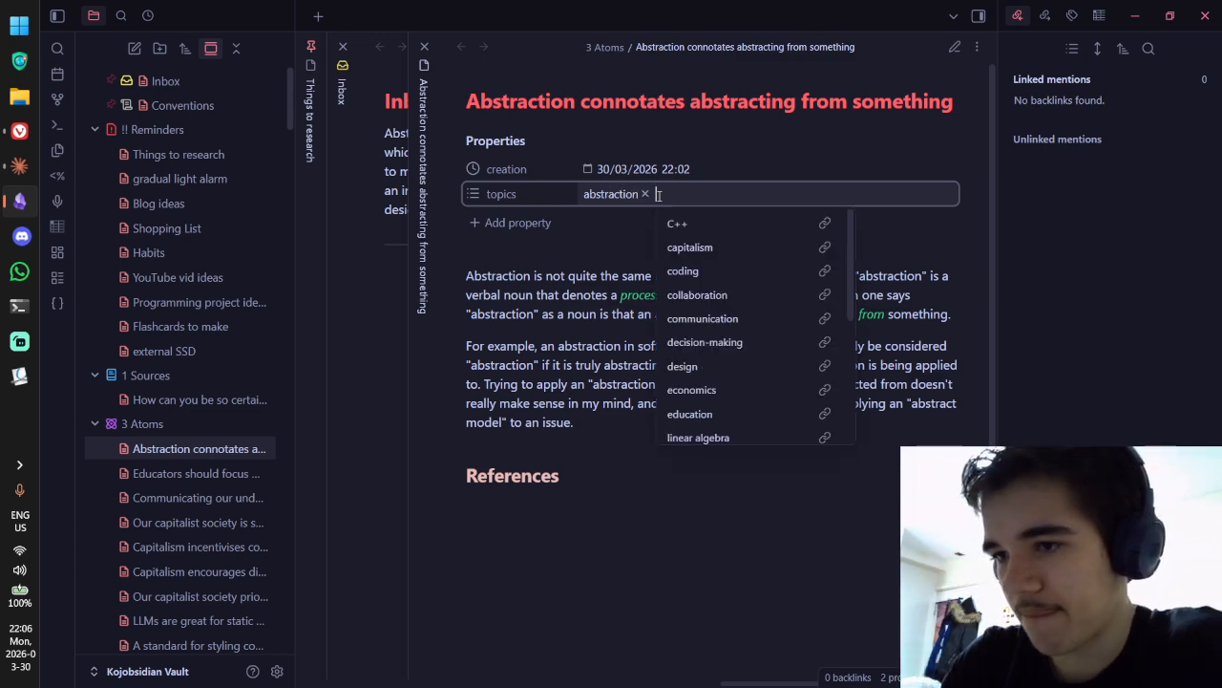
{"action": "key", "text": "BackSpace"}
{"action": "type", "text": "[[abstrac"}
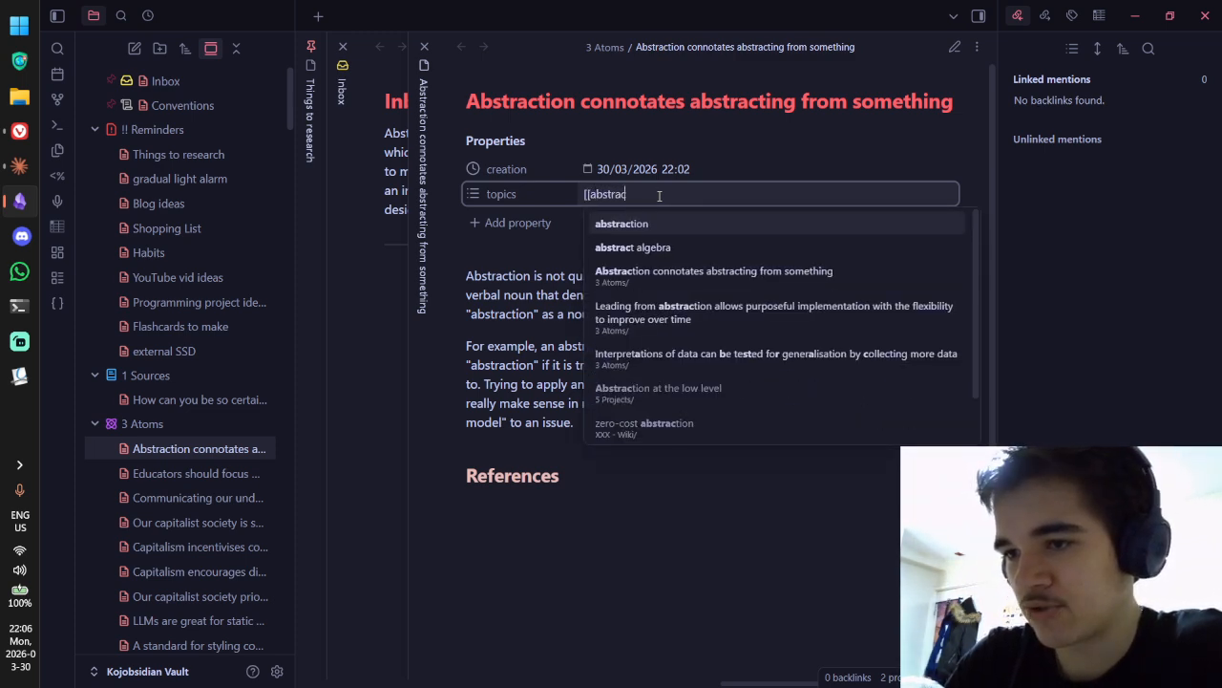
{"action": "key", "text": "Return"}
{"action": "key", "text": "Return"}
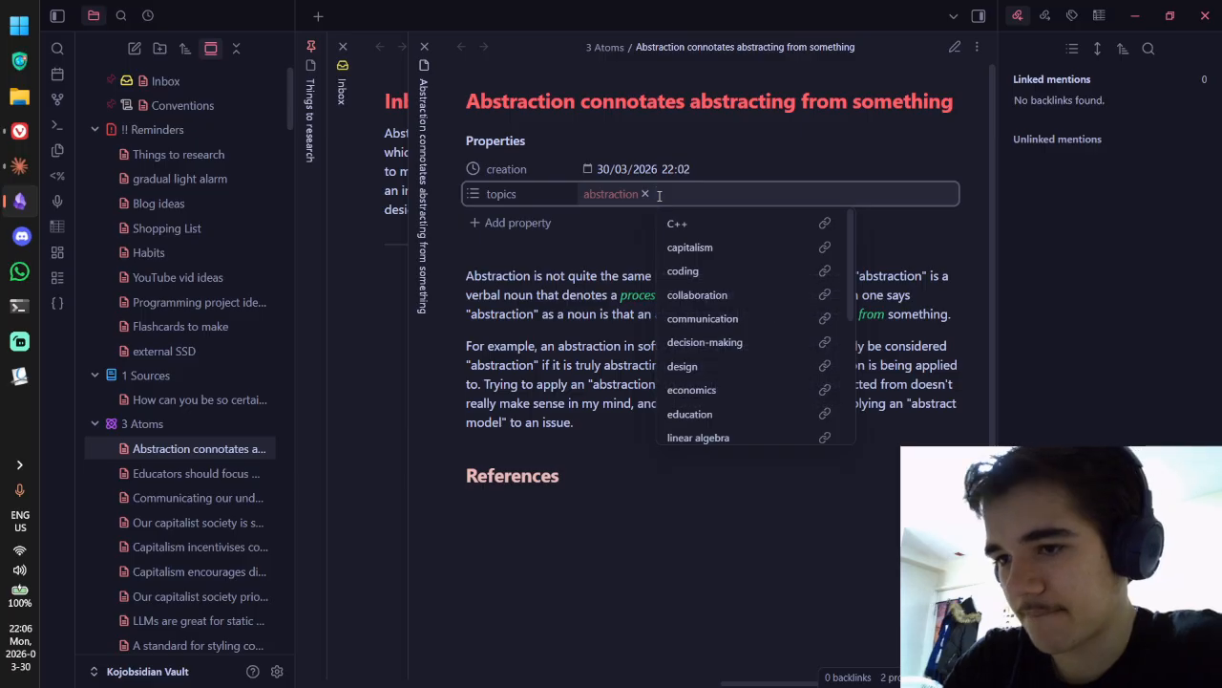
{"action": "left_click", "coordinate": [570, 279]}
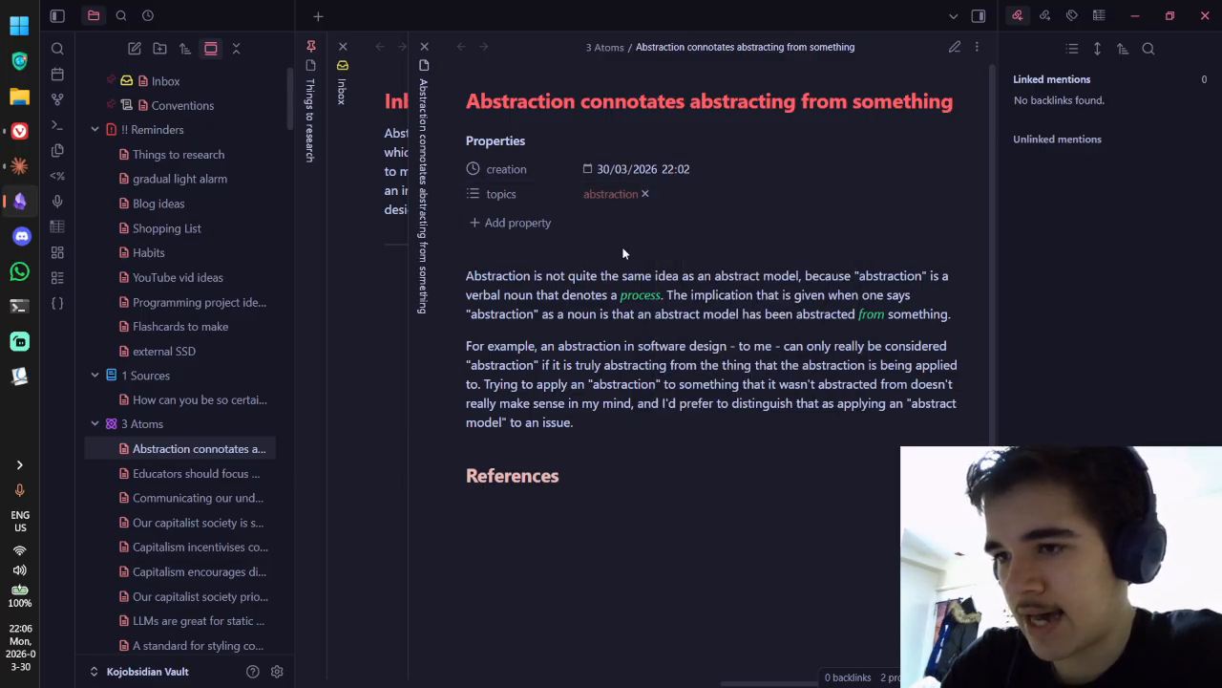
Step: Add "models of thinking" as a second linked topic of the note
{"action": "left_click", "coordinate": [702, 196]}
{"action": "type", "text": "models"}
{"action": "key", "text": "Return"}
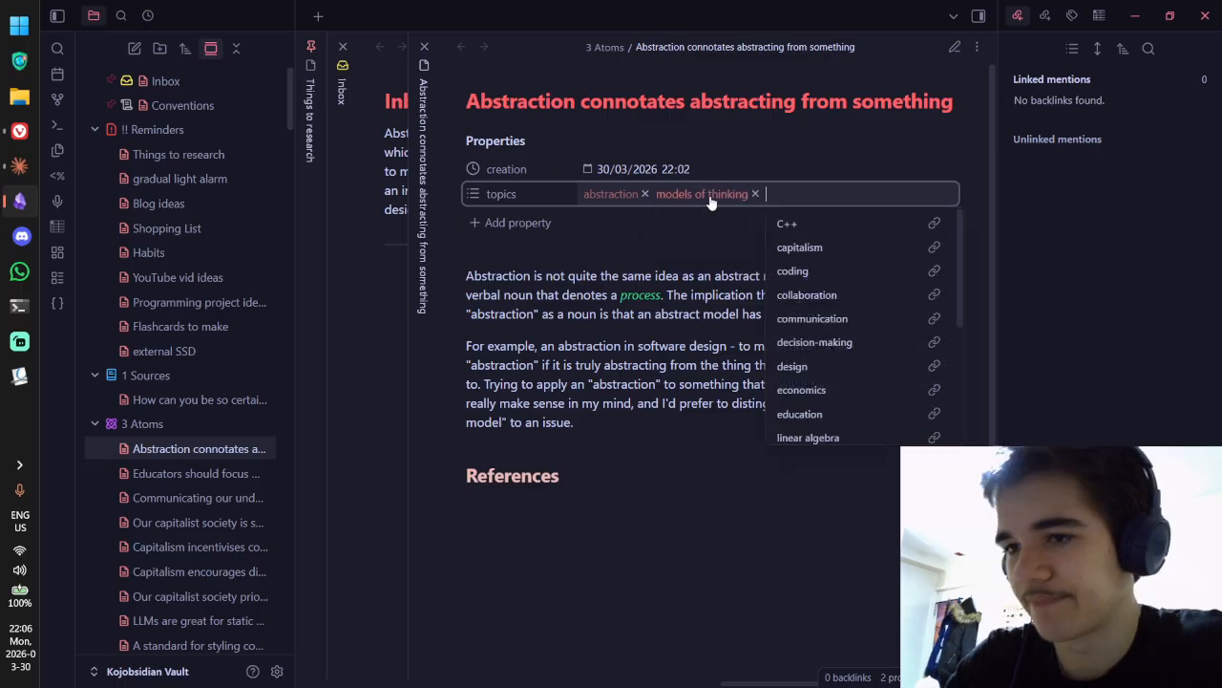
{"action": "left_click", "coordinate": [710, 203]}
{"action": "left_click", "coordinate": [457, 64]}
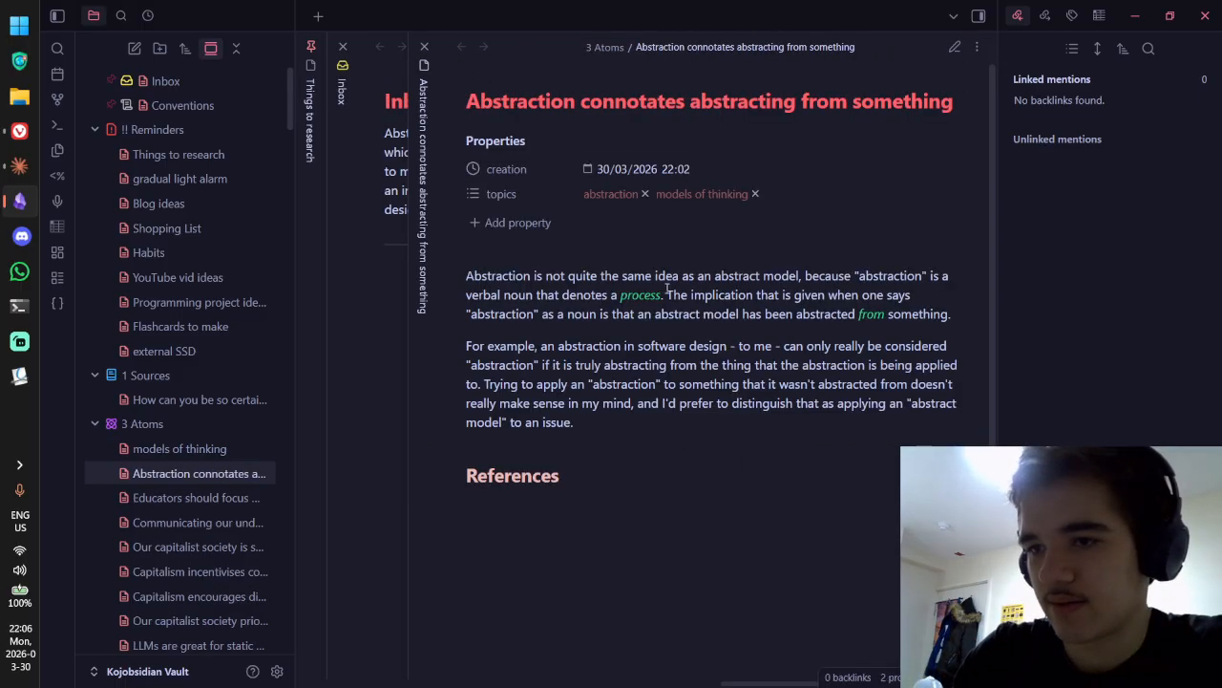
{"action": "right_click", "coordinate": [242, 449]}
{"action": "left_click", "coordinate": [281, 511]}
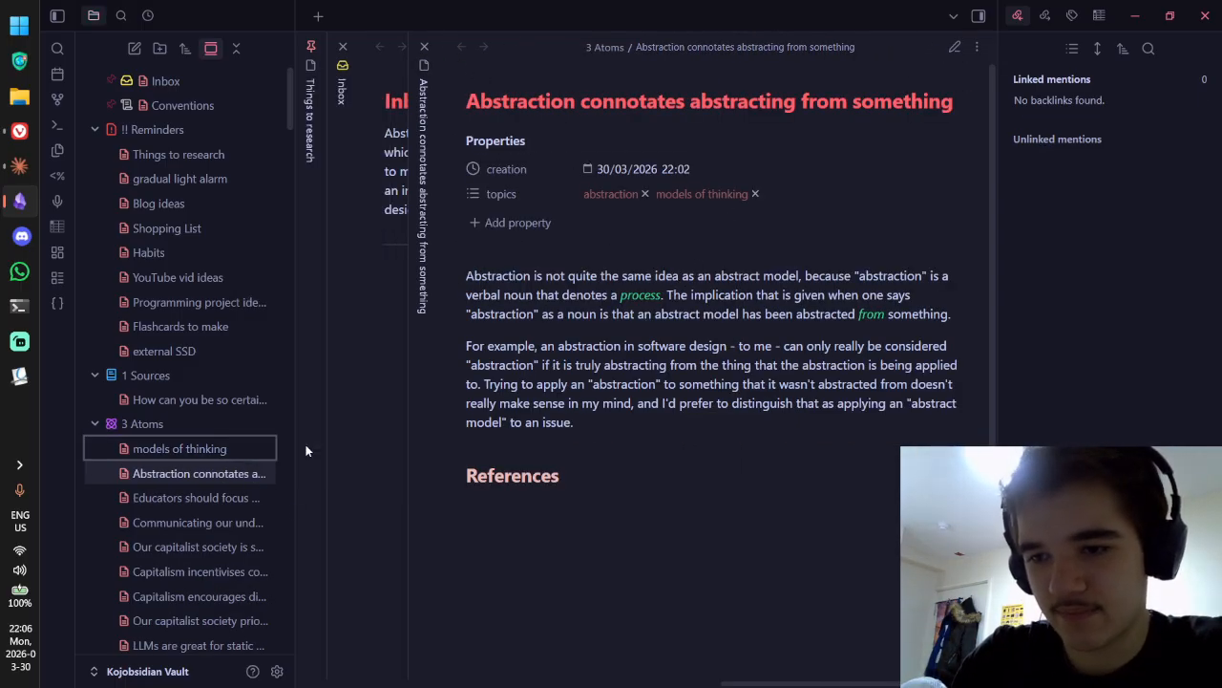
Step: Close the atom note, delete the entire contents of the Inbox note and close the Inbox
{"action": "key", "text": "ctrl+w"}
{"action": "key", "text": "ctrl+e"}
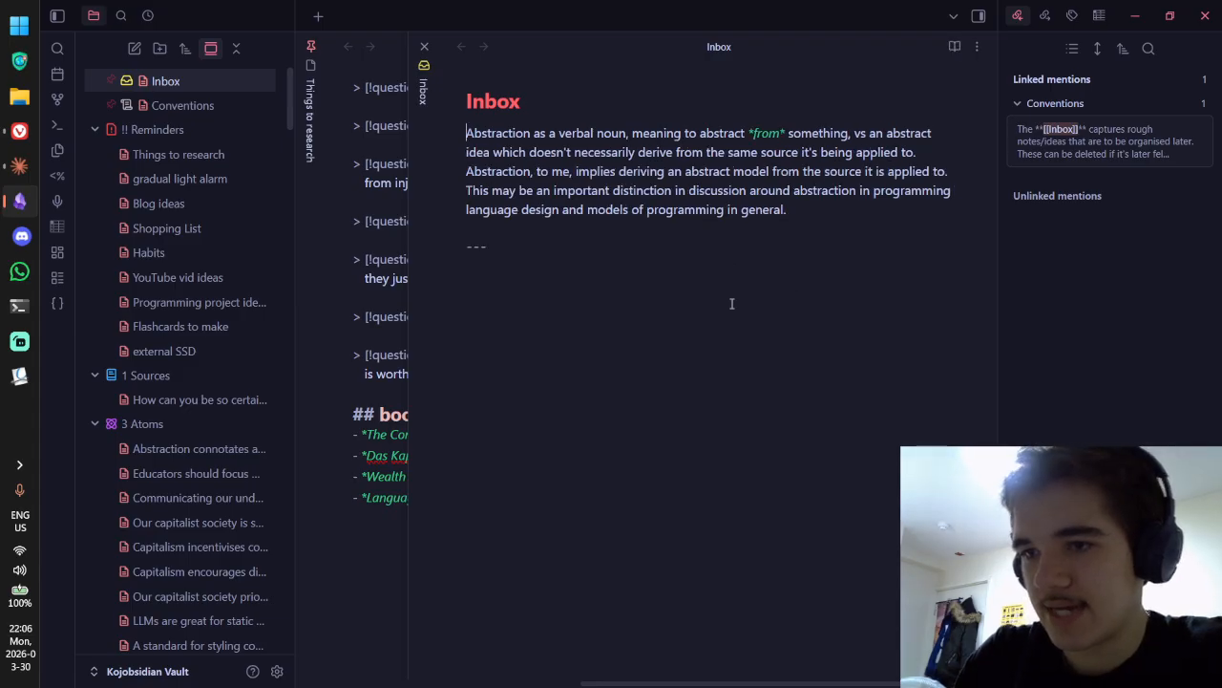
{"action": "left_click_drag", "start_coordinate": [731, 303], "coordinate": [430, 160]}
{"action": "left_click", "coordinate": [510, 172]}
{"action": "key", "text": "ctrl+a"}
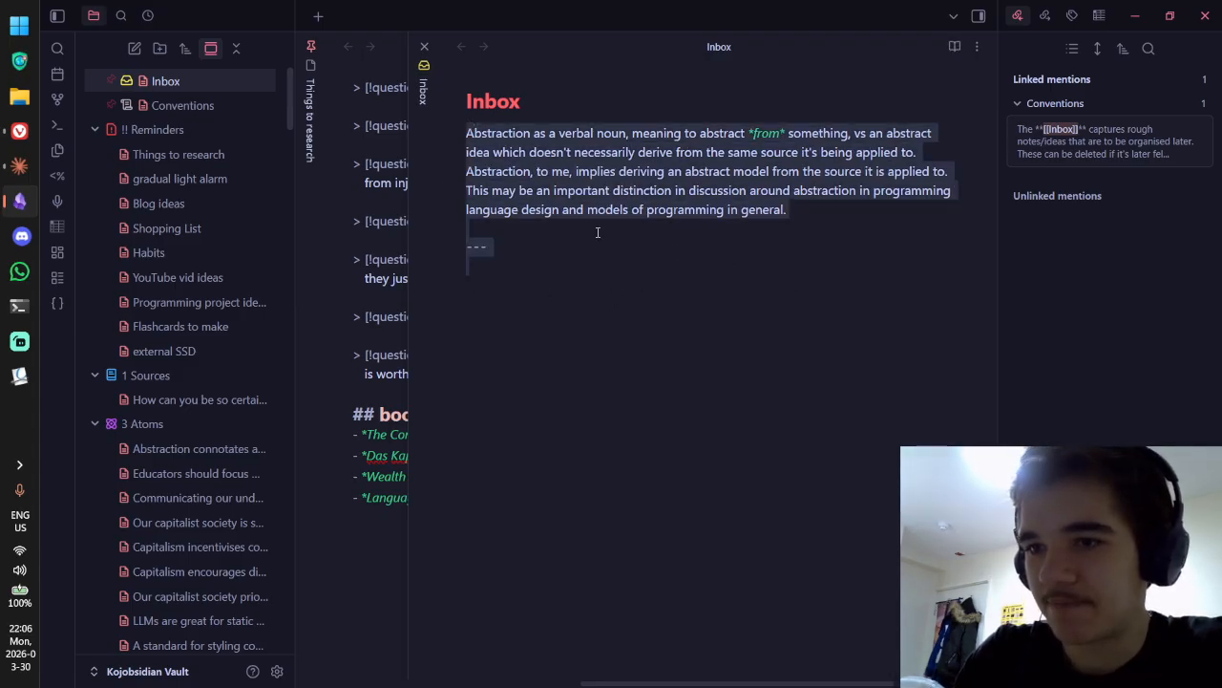
{"action": "key", "text": "BackSpace"}
{"action": "key", "text": "ctrl+w"}
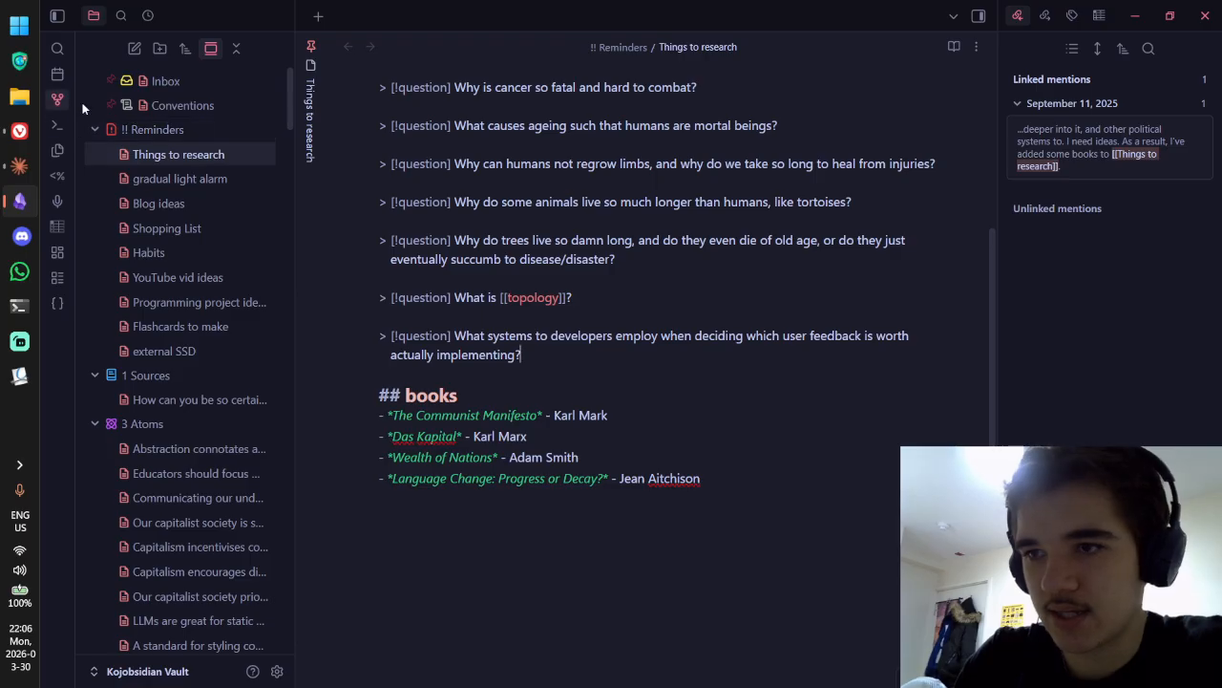
Step: Open the graph view and examine how the note "Abstraction connotates abstracting from something" links to the rest of the vault
{"action": "left_click", "coordinate": [57, 99]}
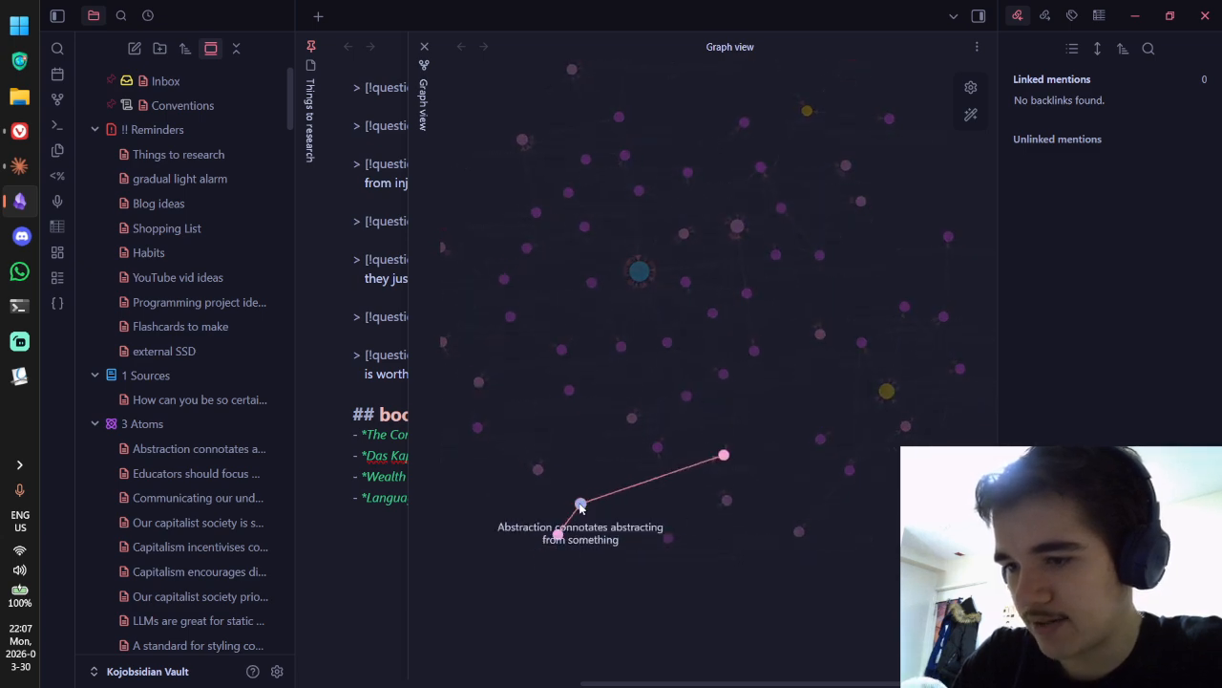
{"action": "scroll", "coordinate": [752, 426], "scroll_direction": "down", "scroll_amount": 2}
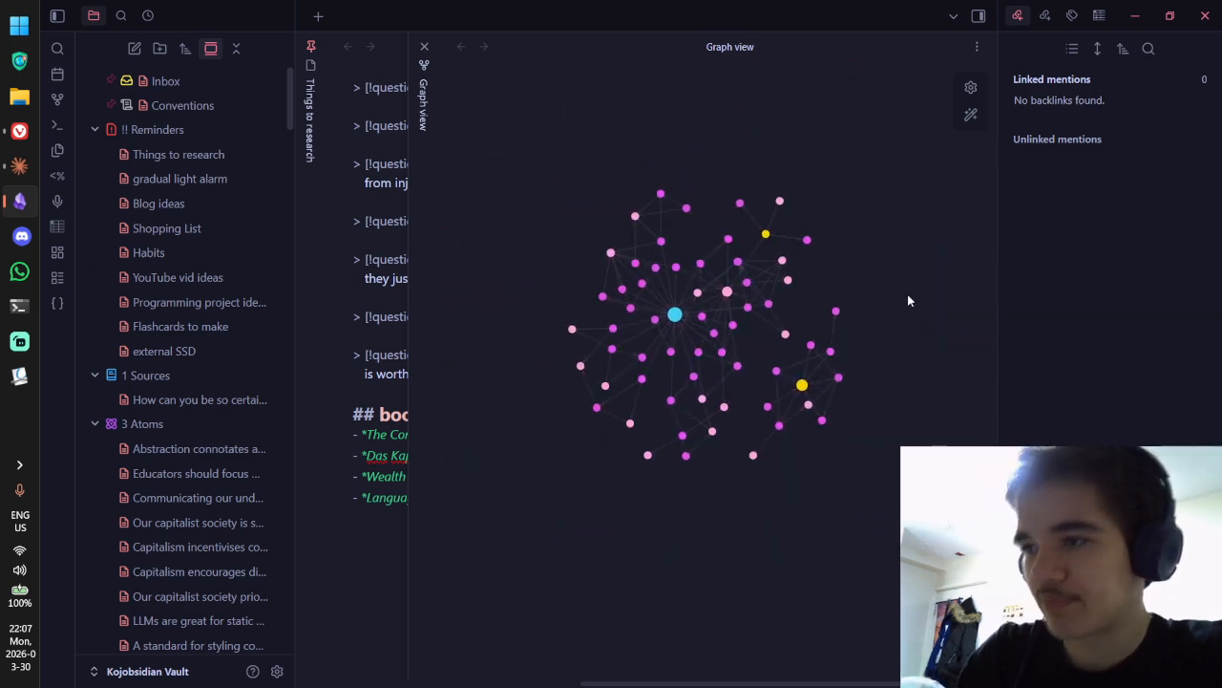
Step: Switch to Streamlabs Desktop and activate the "Just Camera" scene
{"action": "key", "text": "ctrl+super+Right"}
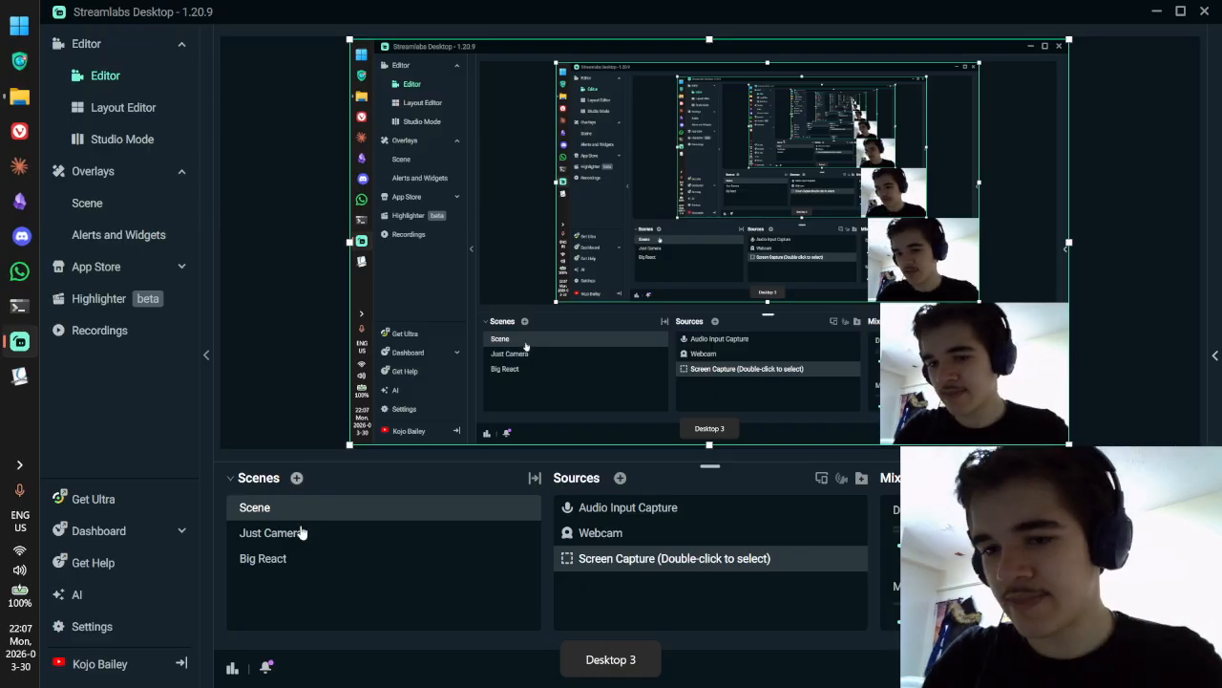
{"action": "left_click", "coordinate": [300, 531]}
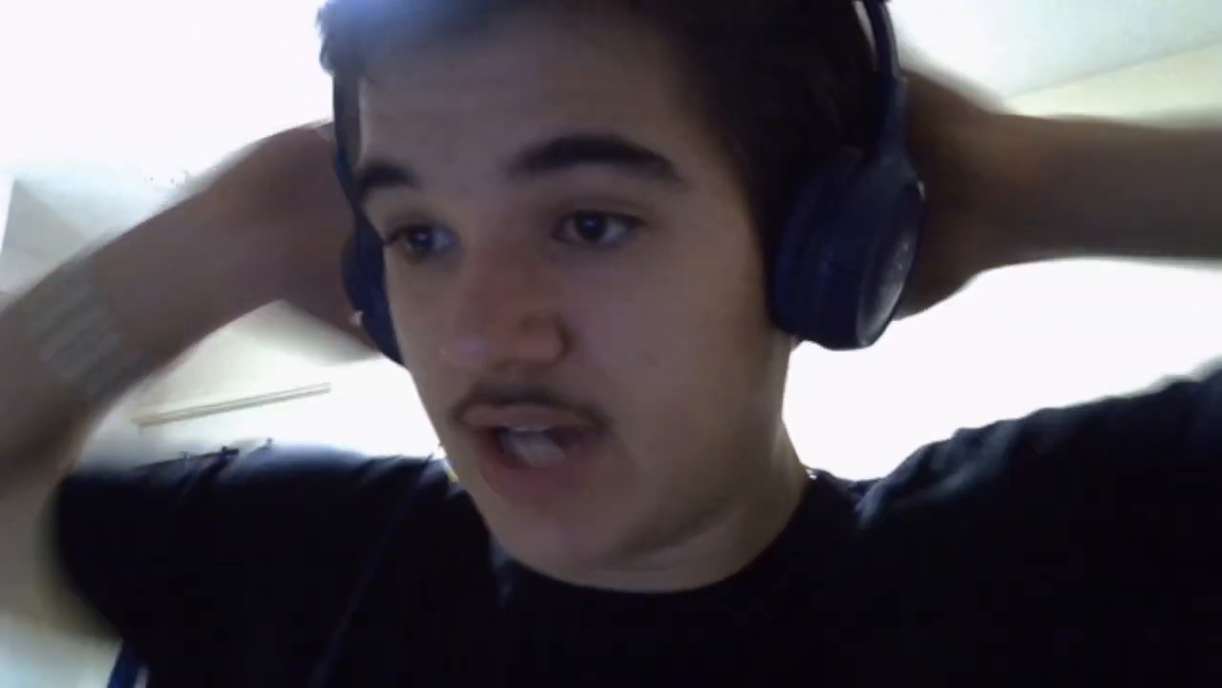